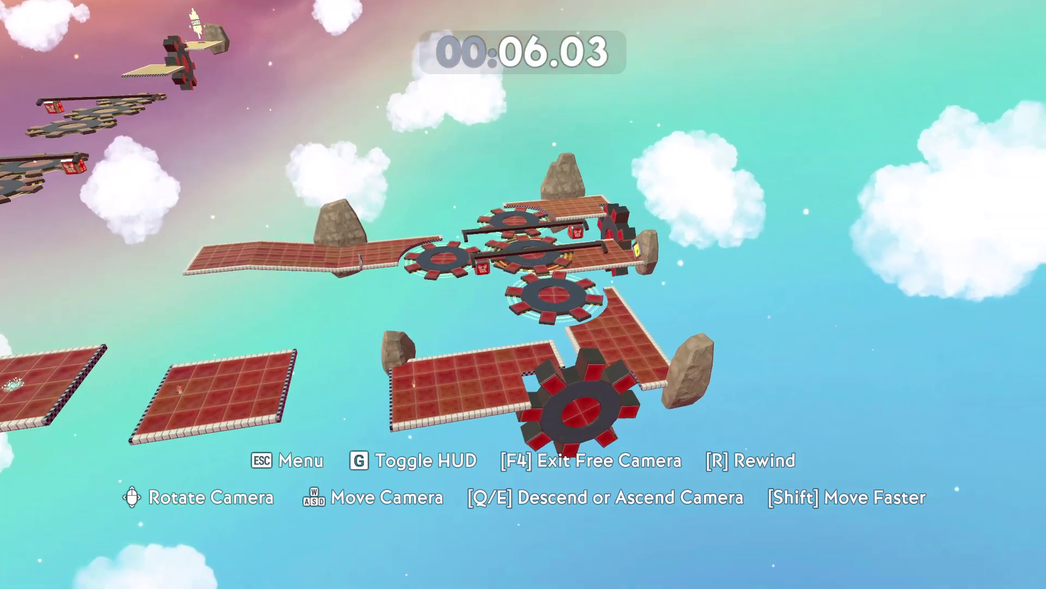
key("a")
key("a")
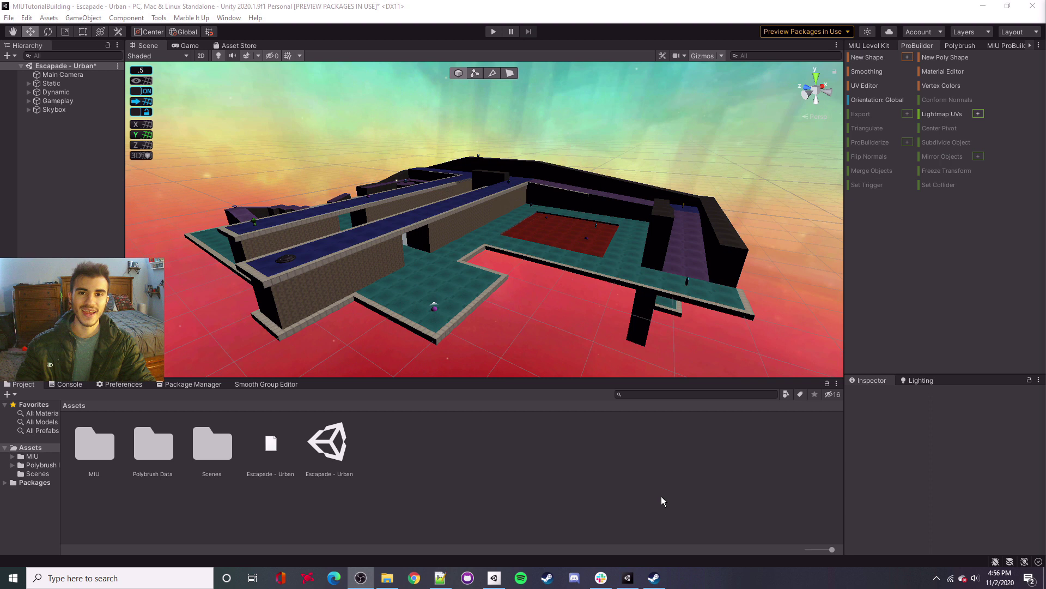
Check the project list and Unity versions in Unity Hub, and close the Hub window.
left_click(494, 578)
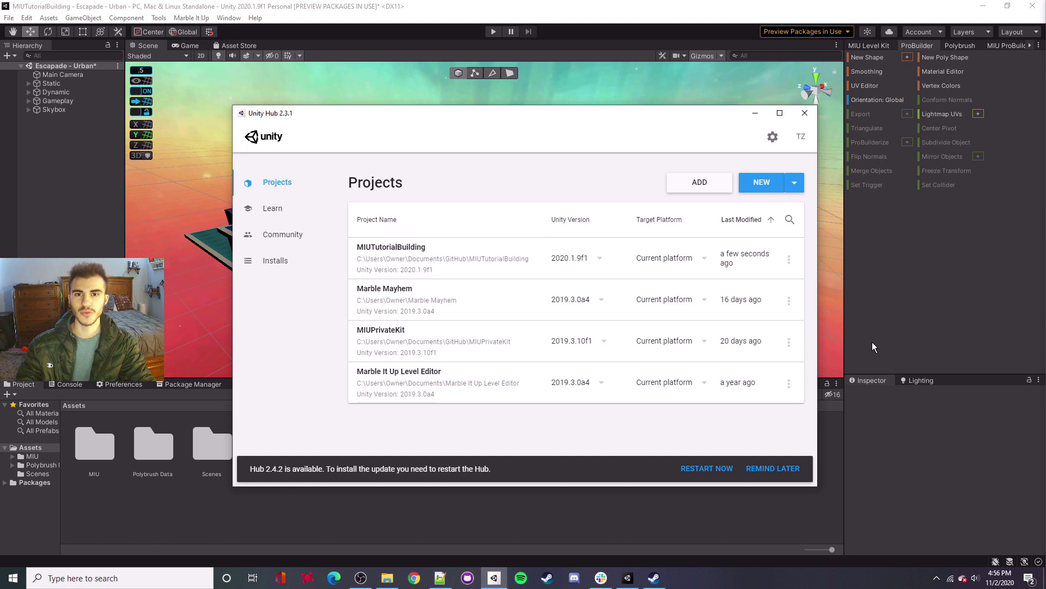
left_click(805, 113)
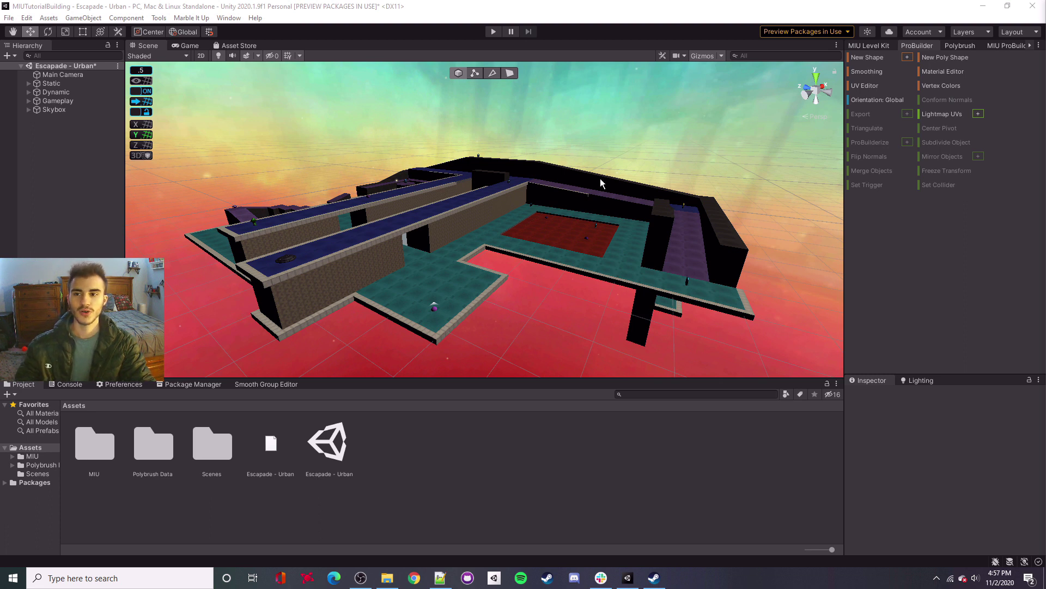
Open the Package Manager and examine the ProGrids, ProBuilder and Polybrush packages in the Unity Registry.
left_click(229, 18)
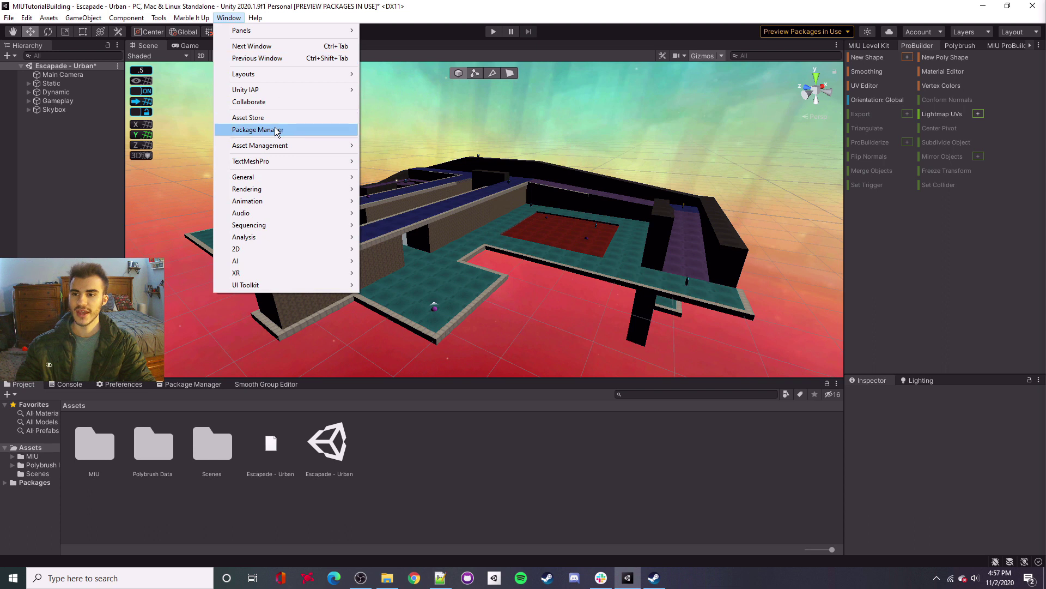
left_click(257, 130)
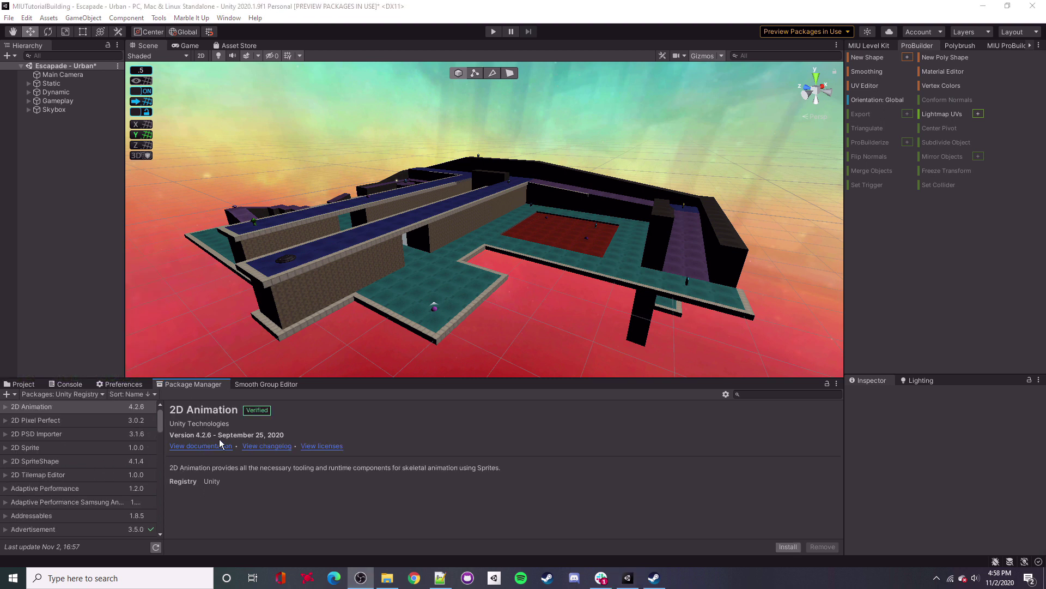
left_click(46, 393)
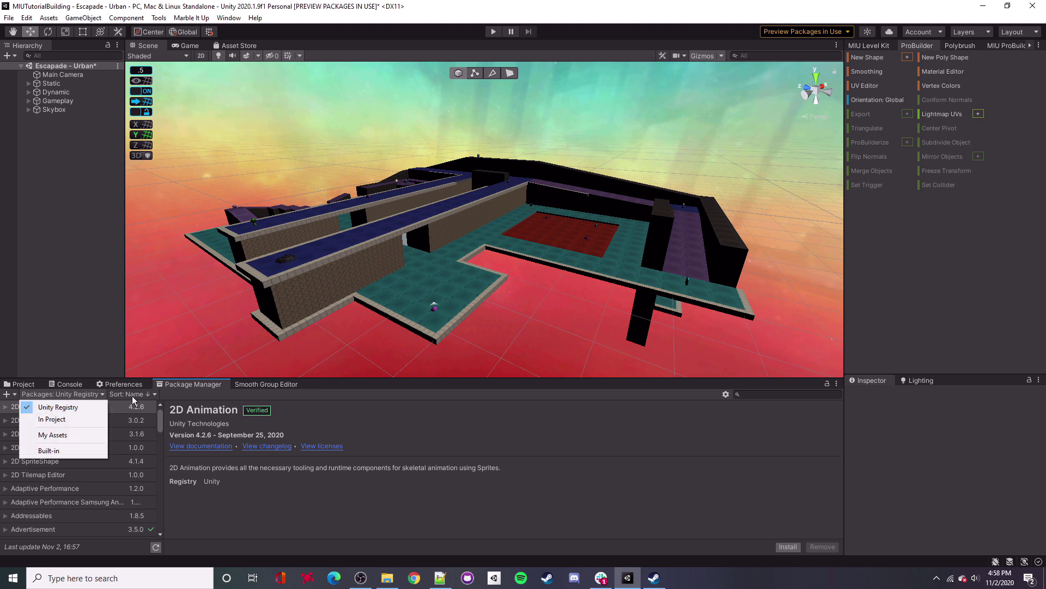
left_click(176, 384)
left_click_drag(160, 418, 158, 483)
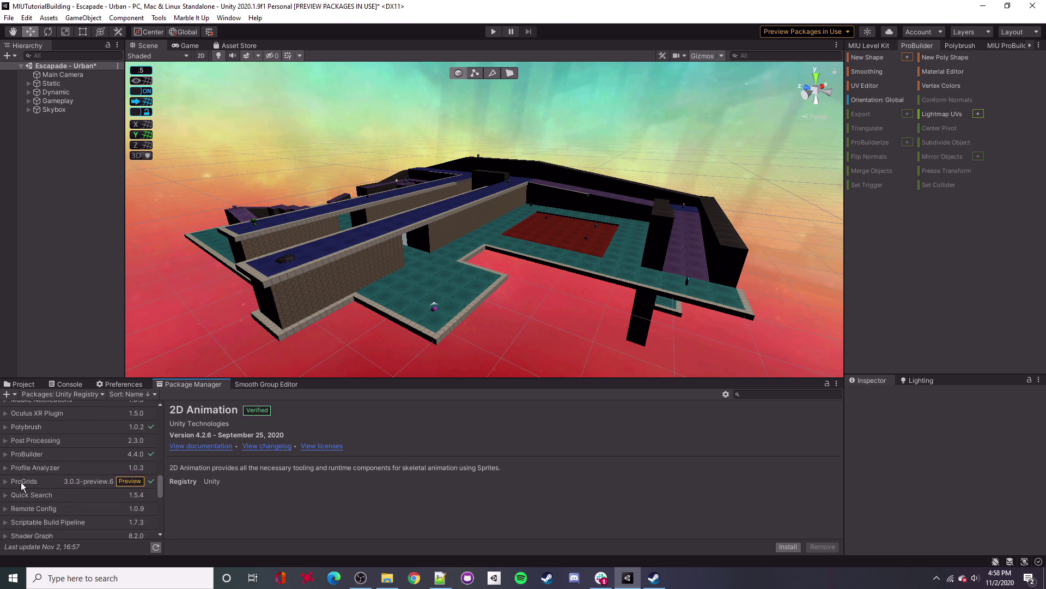
left_click(44, 482)
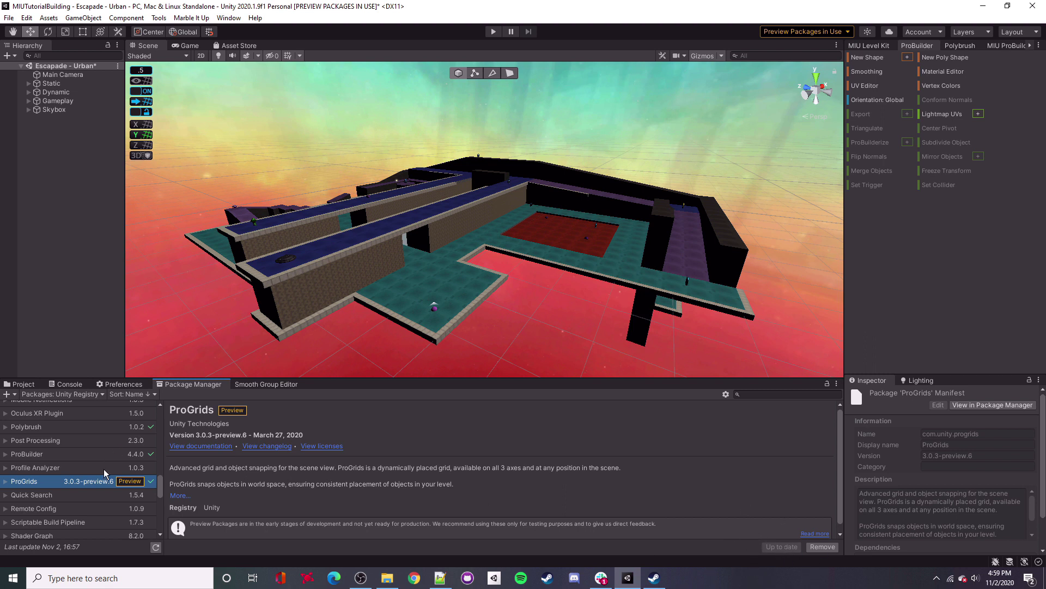
left_click(54, 455)
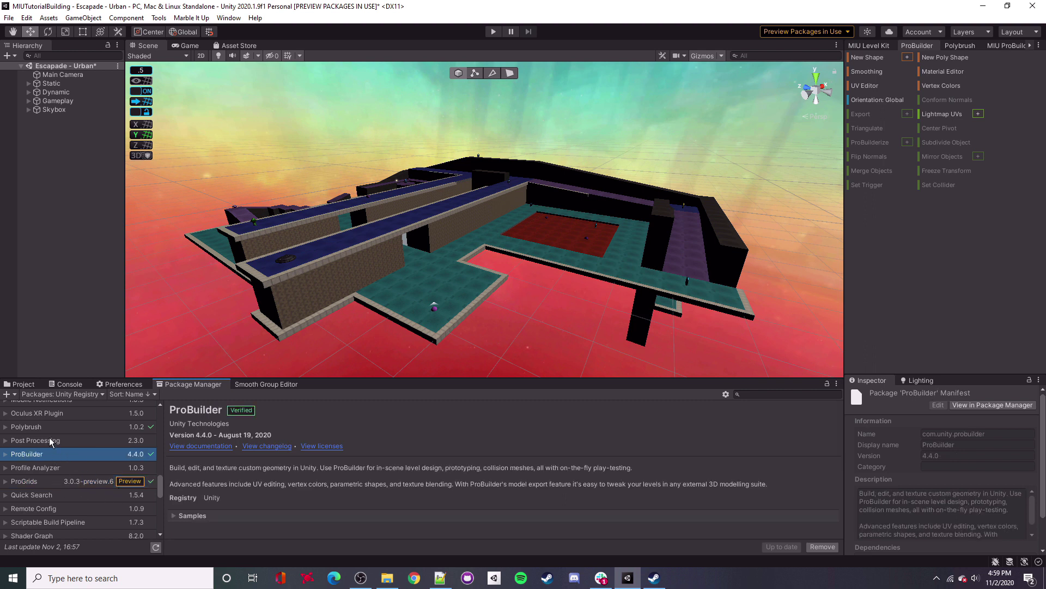
left_click(59, 428)
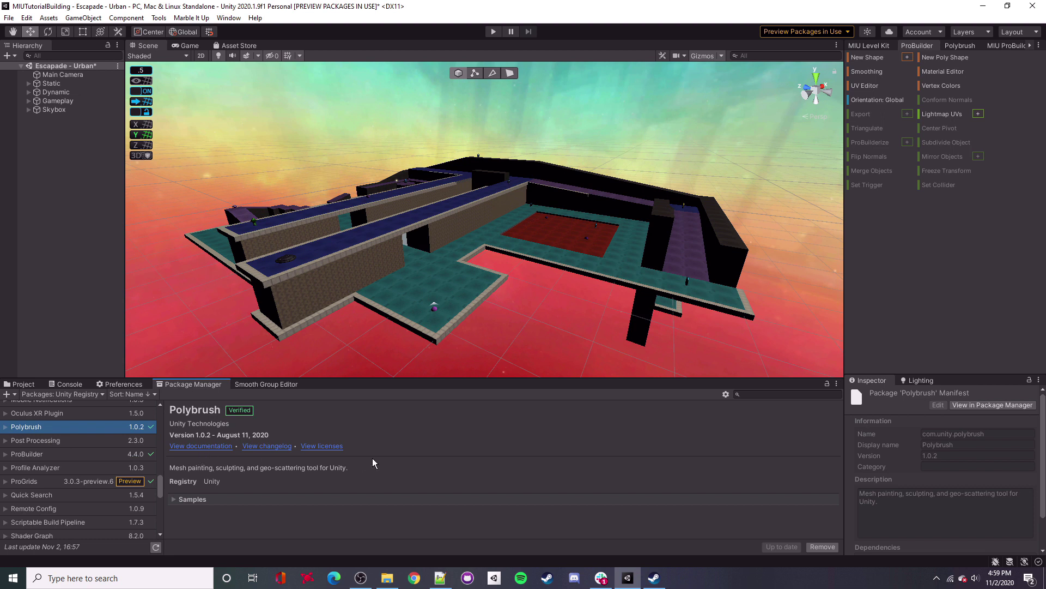
Switch to Steam and launch Marble It Up! from the game library.
left_click(654, 578)
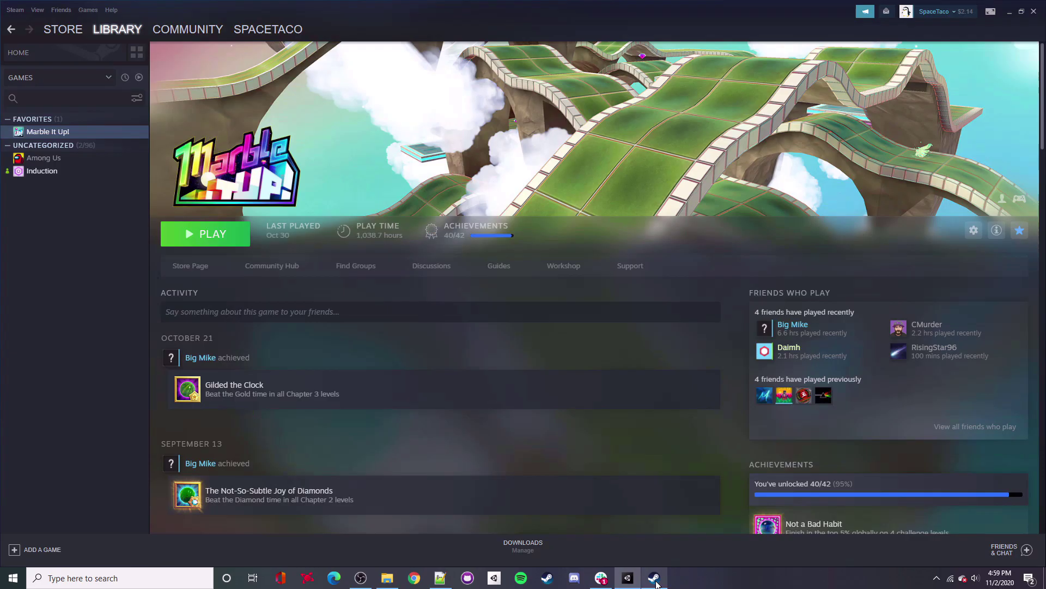
left_click(207, 237)
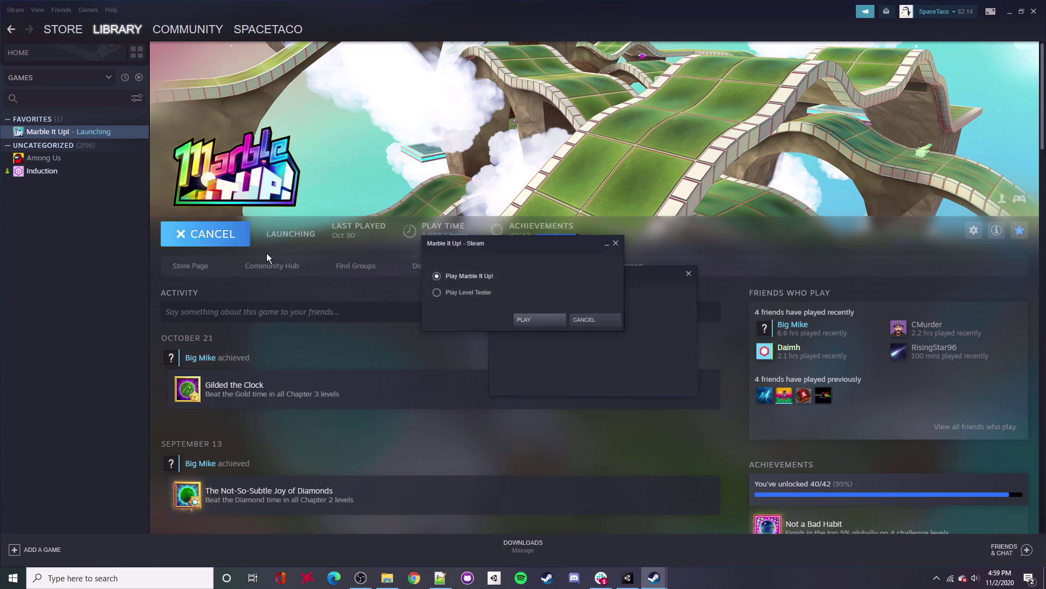
left_click(535, 319)
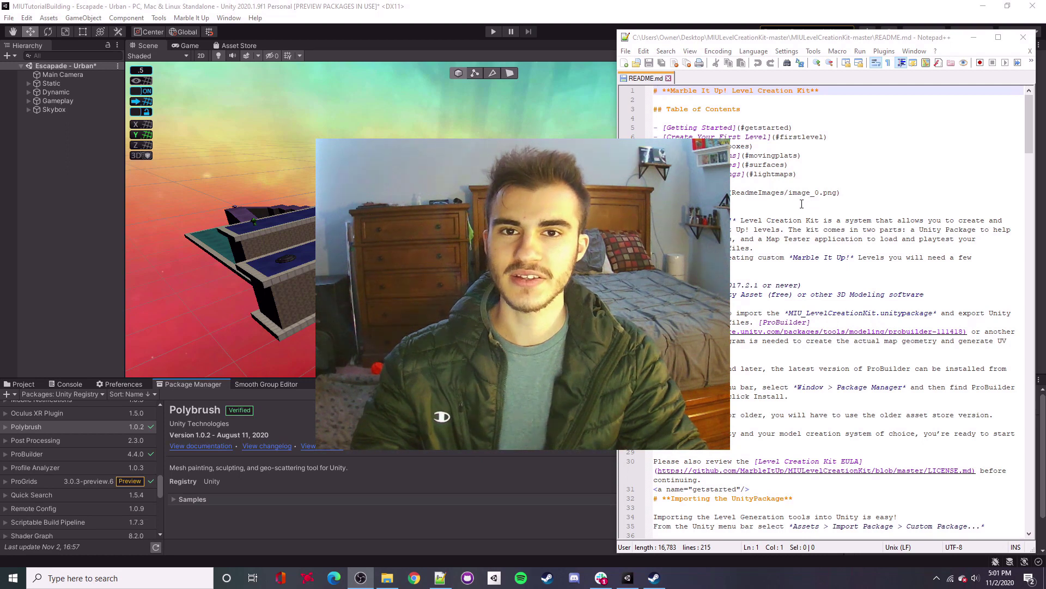
Read the level kit's README.md in Notepad++, including the section on importing the UnityPackage and adjusting the project settings.
left_click_drag(850, 40, 651, 37)
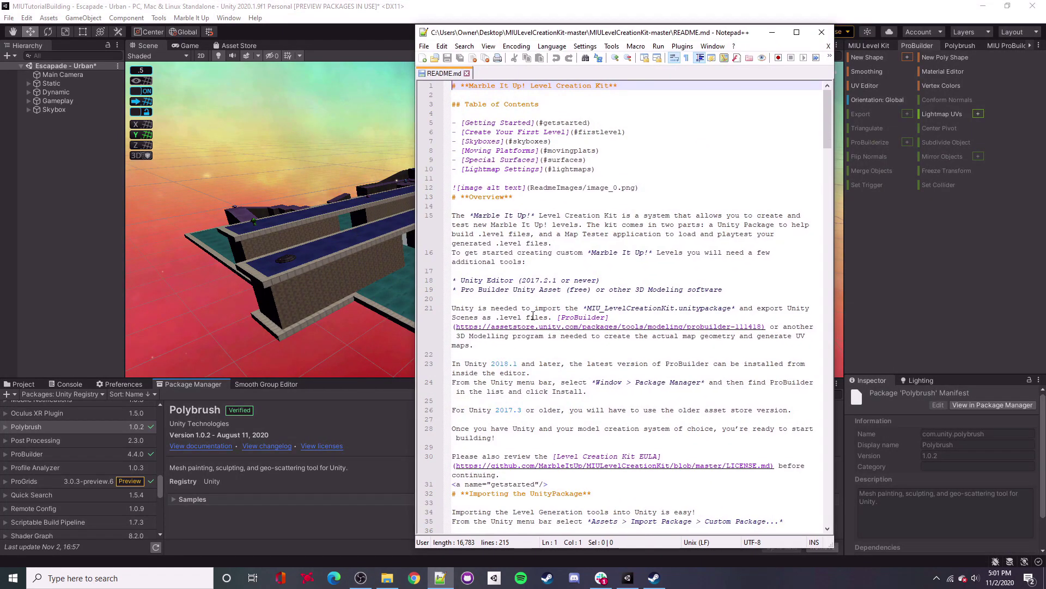
scroll(533, 317, "down", 9)
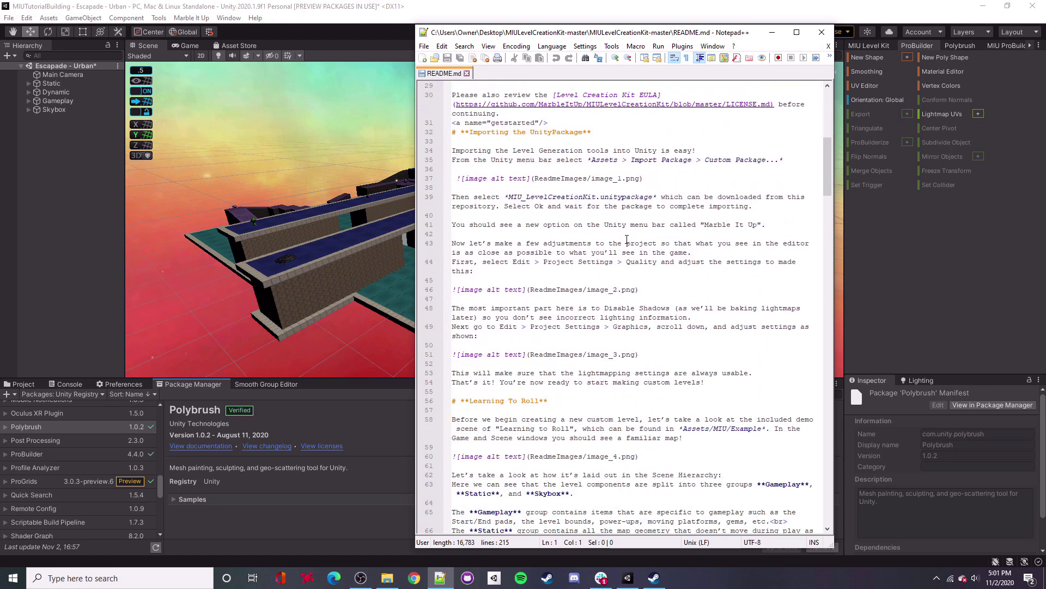
scroll(626, 240, "down", 3)
left_click(581, 317)
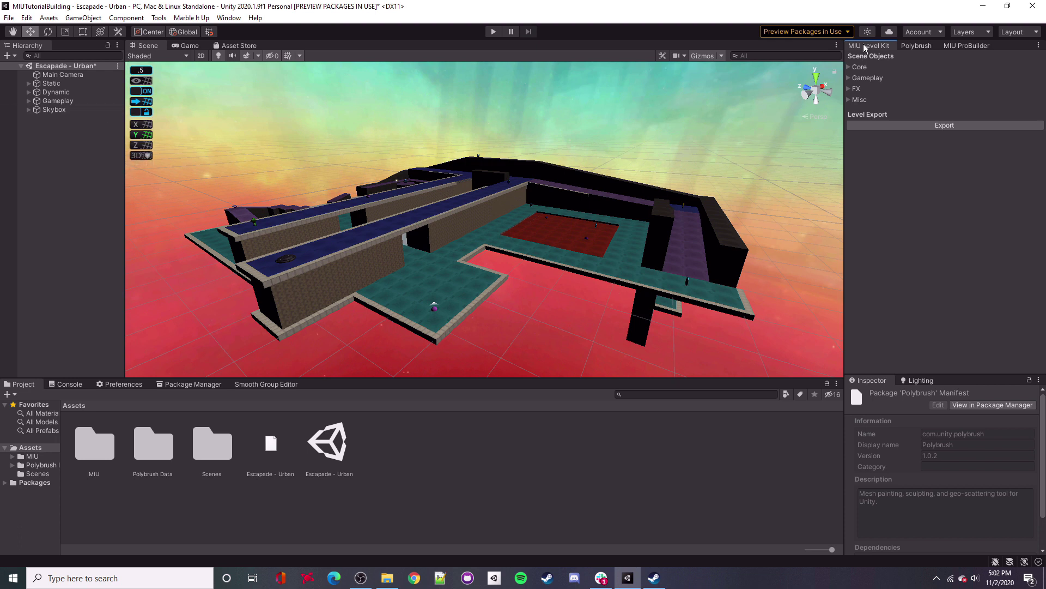
Look through the contents of the Polybrush, MIU ProBuilder and MIU Level Kit windows in Unity.
left_click(909, 47)
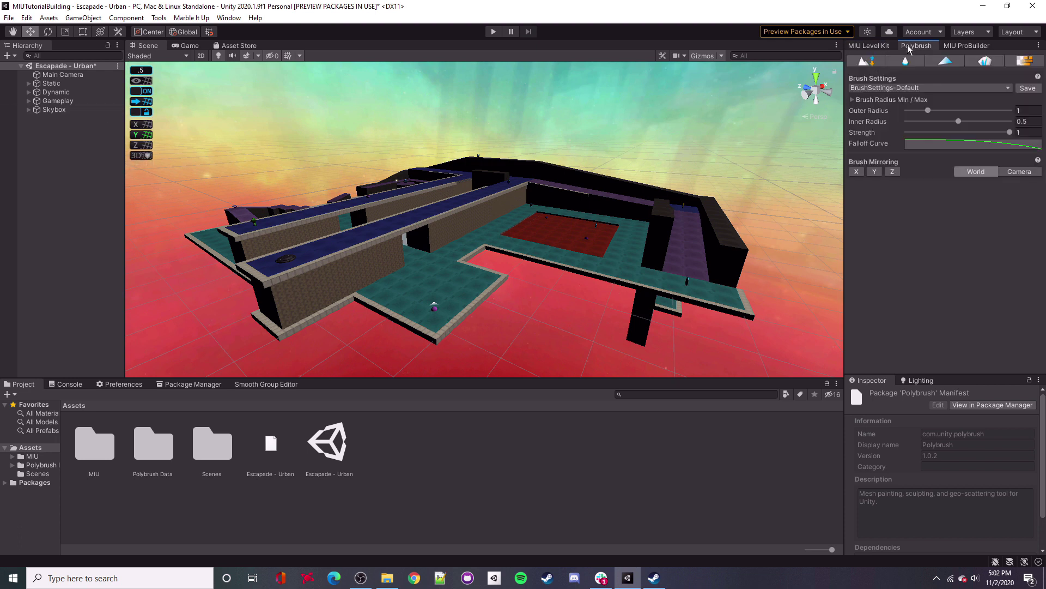
left_click(968, 48)
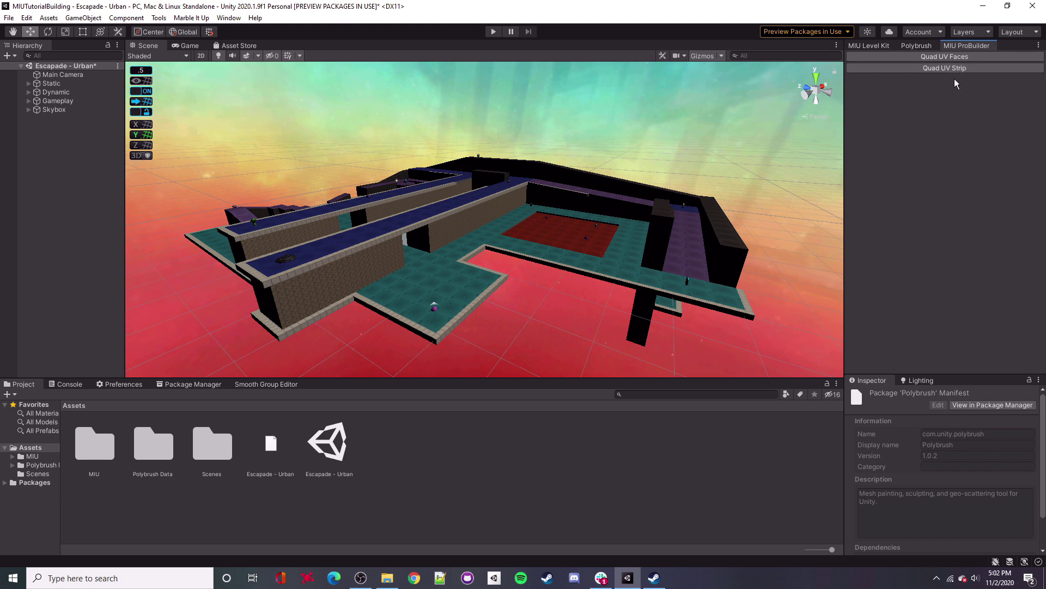
left_click(869, 46)
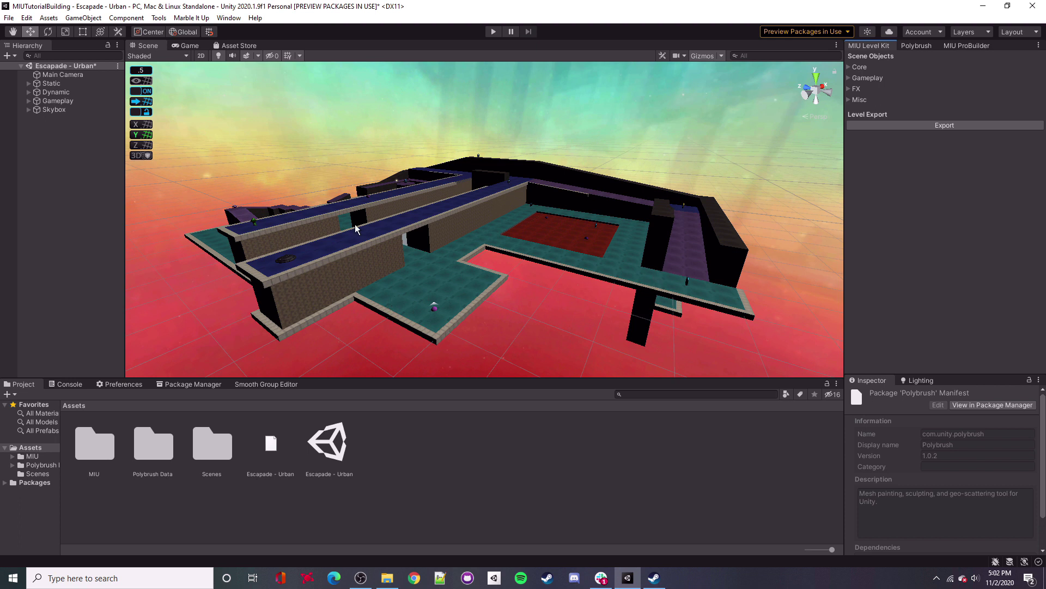
Open the ProBuilder window and dock it between the MIU Level Kit and Polybrush windows.
left_click(158, 18)
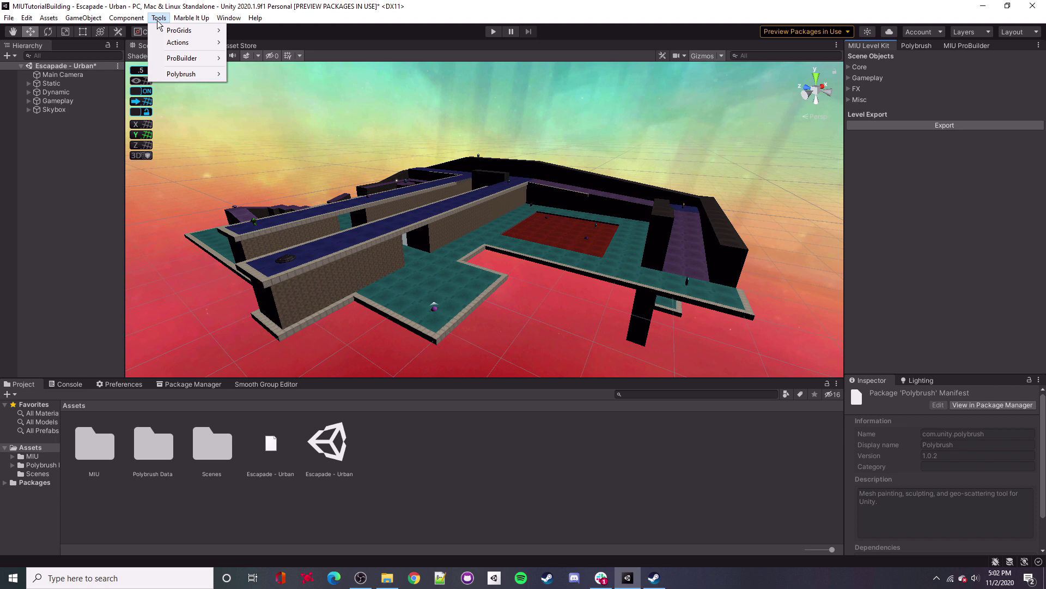
mouse_move(181, 81)
mouse_move(184, 62)
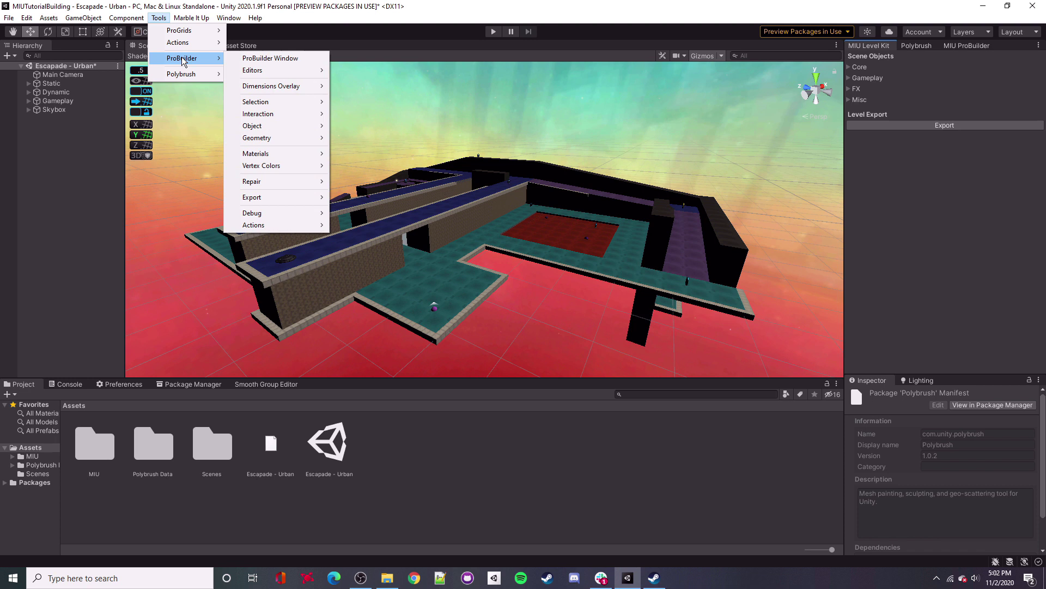
left_click(247, 57)
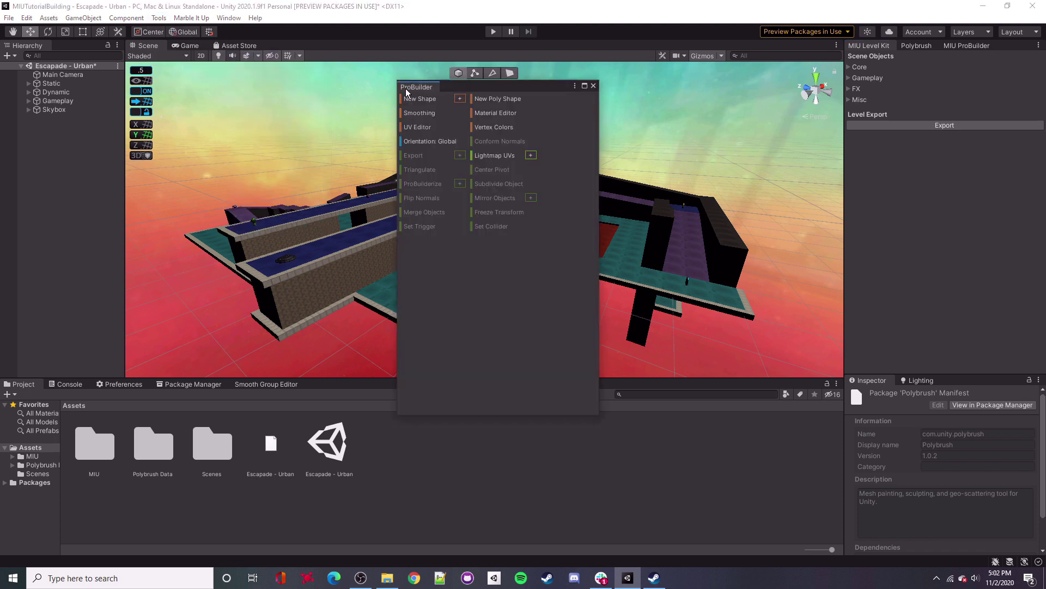
left_click_drag(415, 88, 908, 48)
Review the docked MIU Level Kit, ProBuilder, Polybrush and MIU ProBuilder windows and the available Marble It Up commands.
left_click(892, 46)
left_click(914, 48)
left_click(960, 46)
left_click(1002, 46)
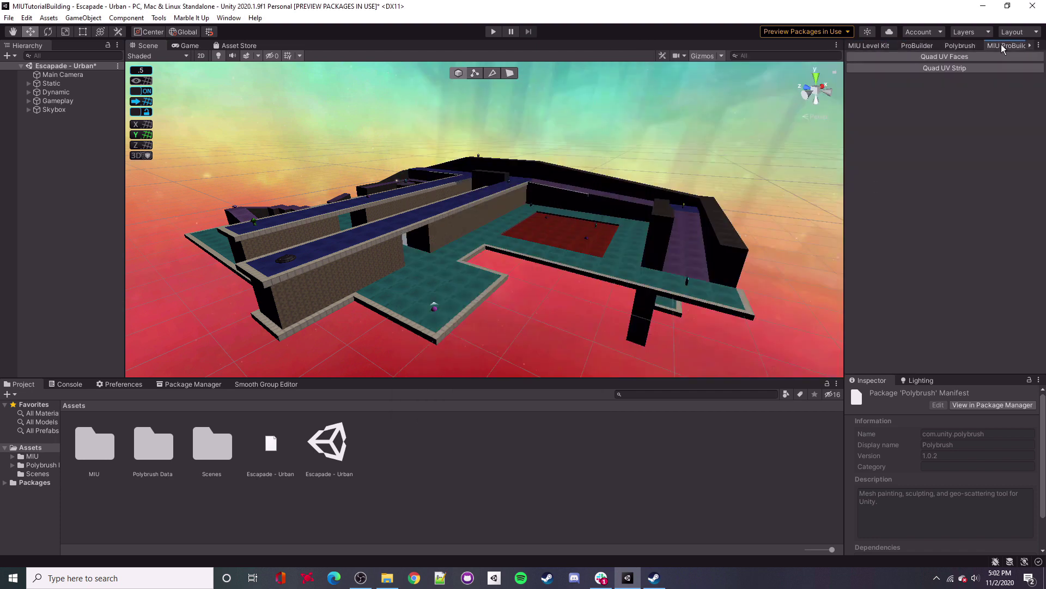
left_click(888, 48)
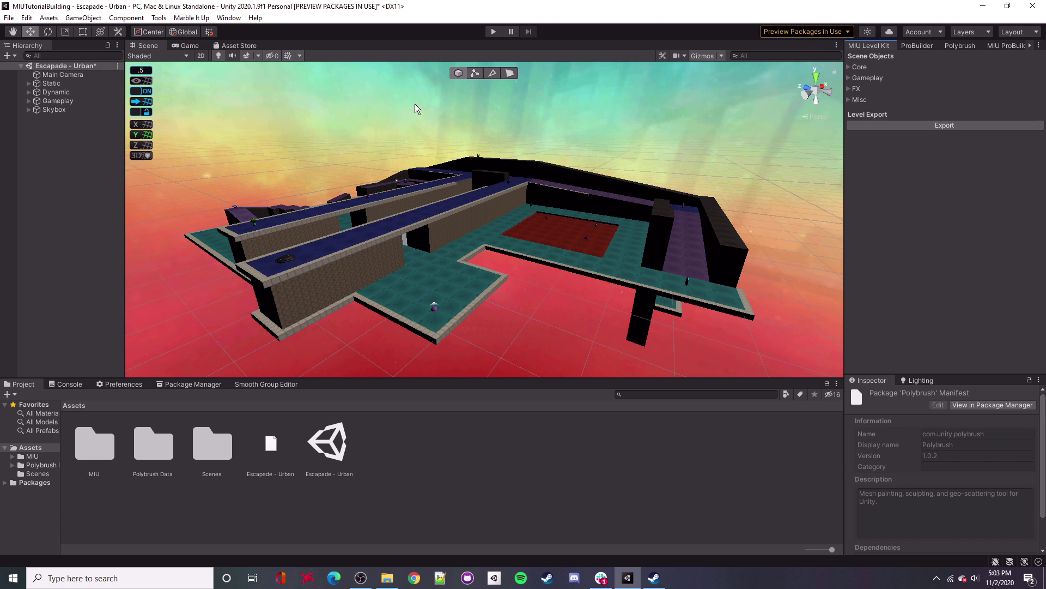
left_click(192, 18)
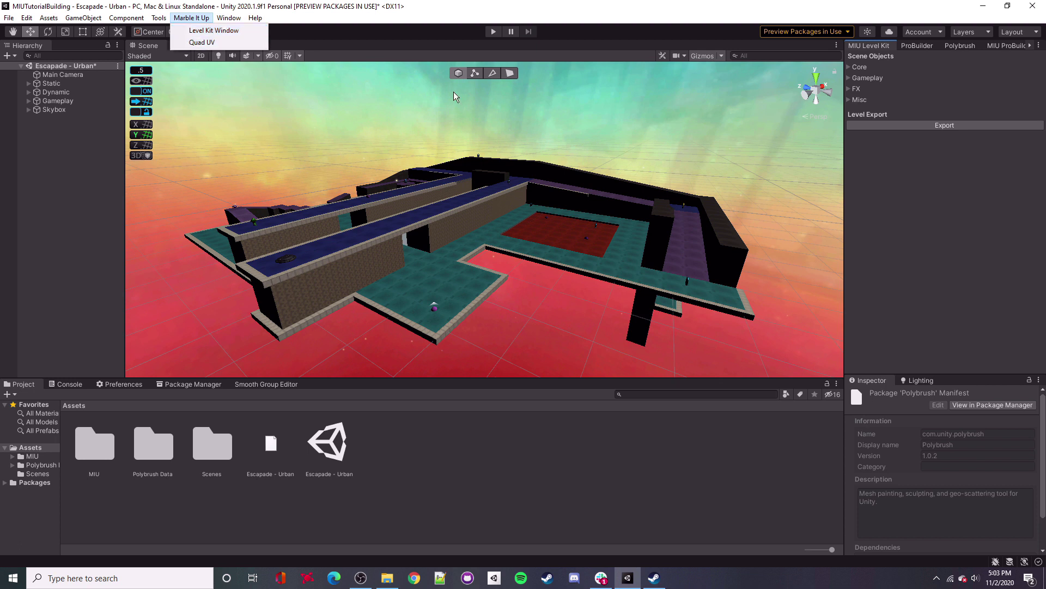
left_click(871, 44)
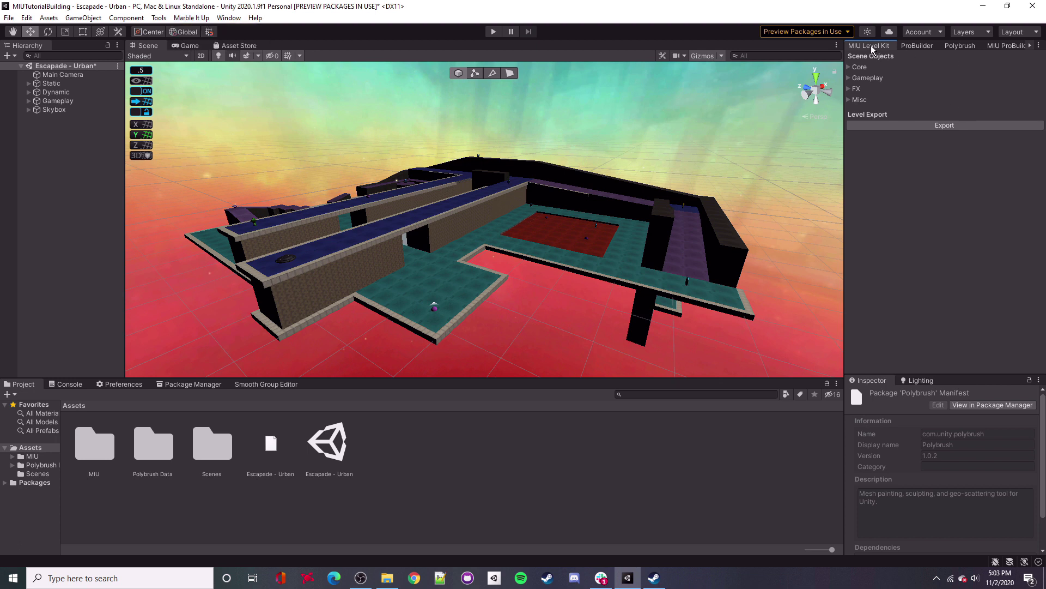
left_click(1003, 47)
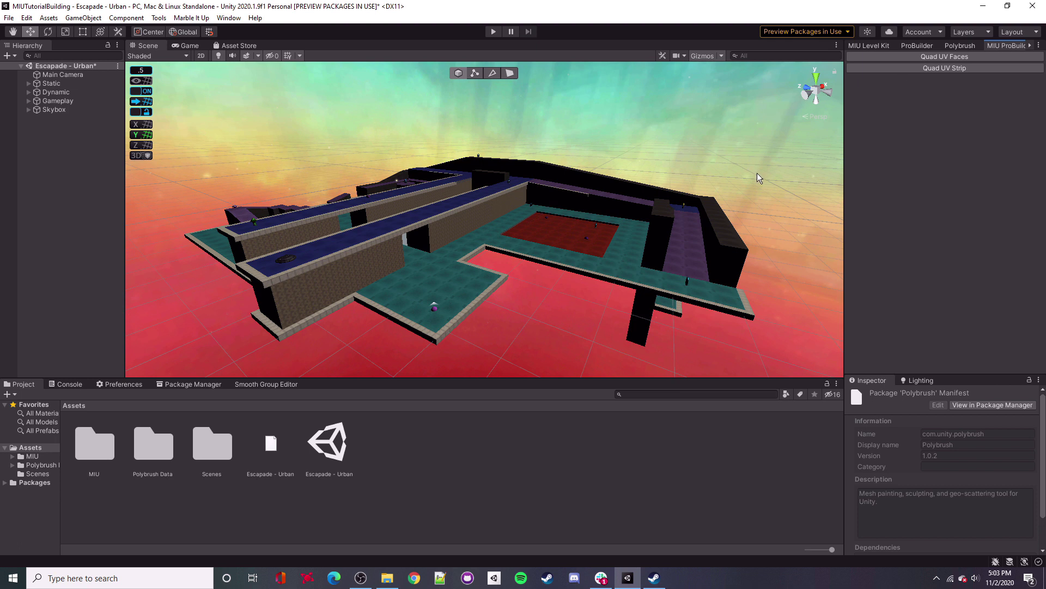
left_click(870, 45)
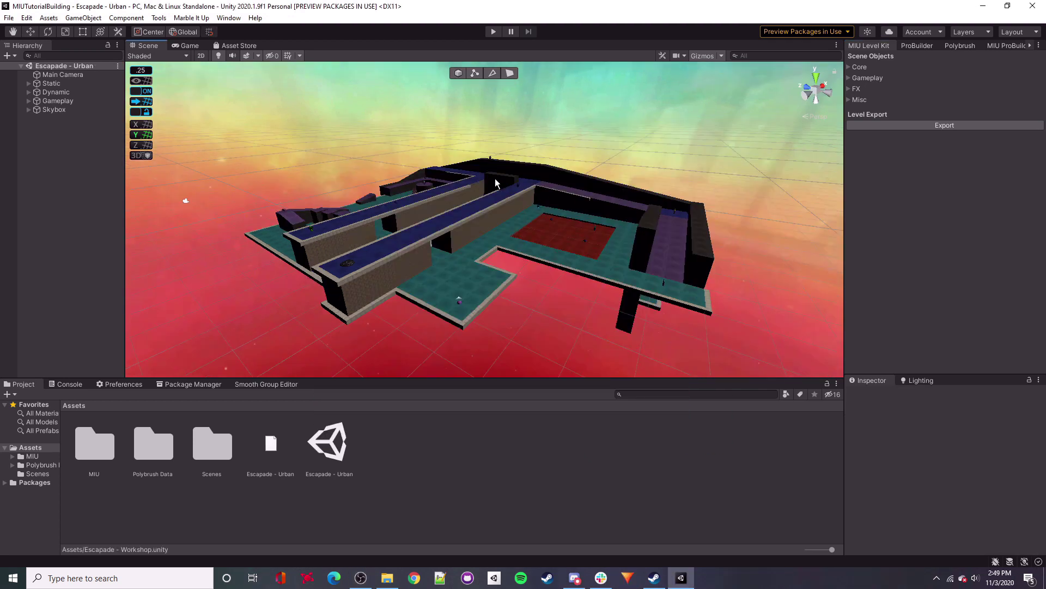
Create a new empty scene.
left_click(33, 31)
right_click_drag(632, 198, 634, 200)
right_click_drag(557, 221, 586, 218)
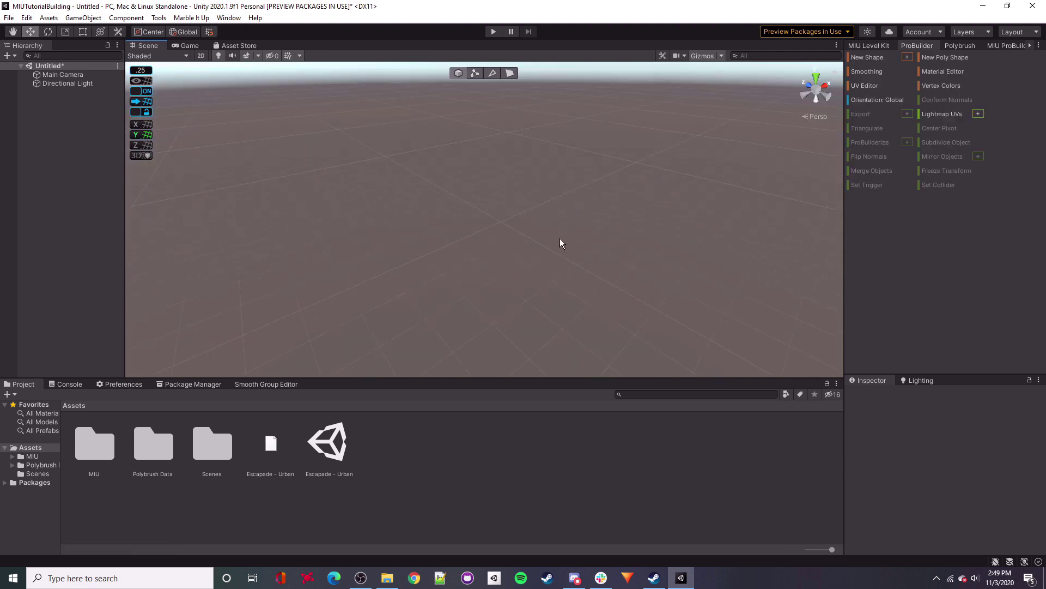
Build a 1 × 1 × 1 ProBuilder cube with the Shape Tool and close the tool window.
left_click(907, 58)
left_click(227, 187)
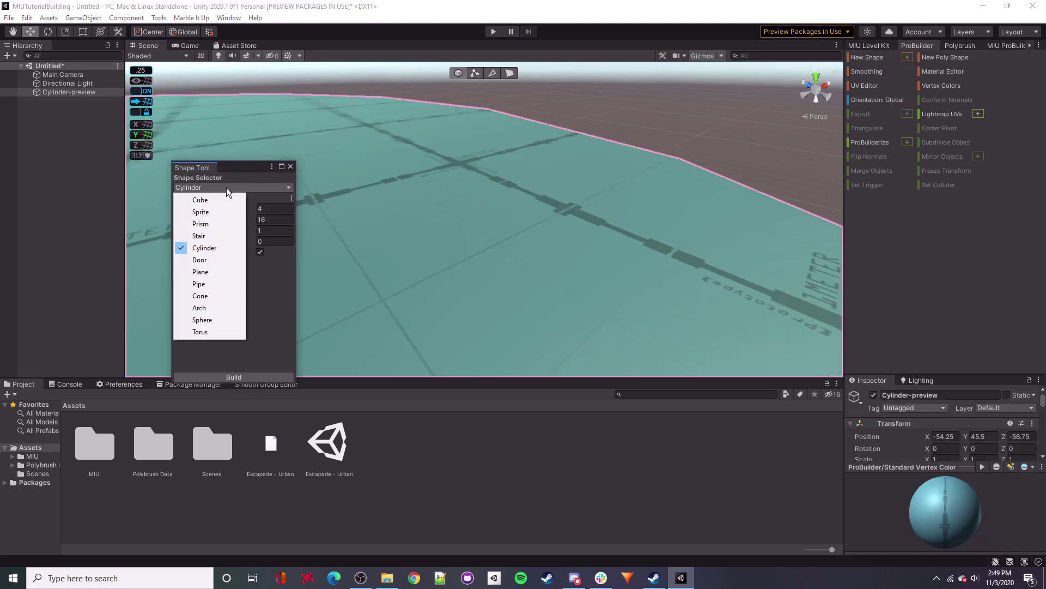
left_click(209, 199)
scroll(603, 159, "down", 5)
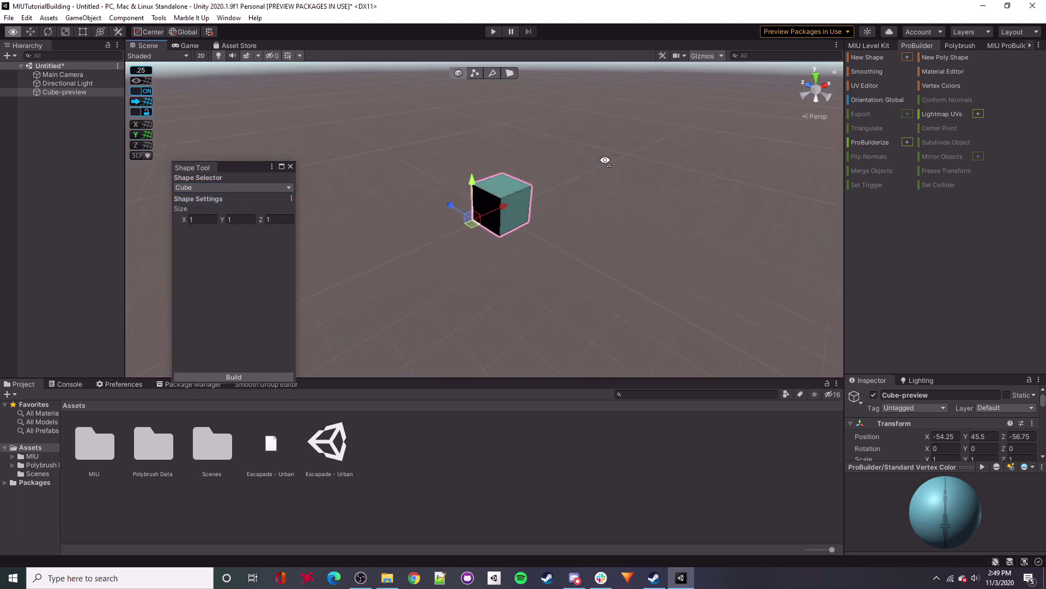
left_click(233, 376)
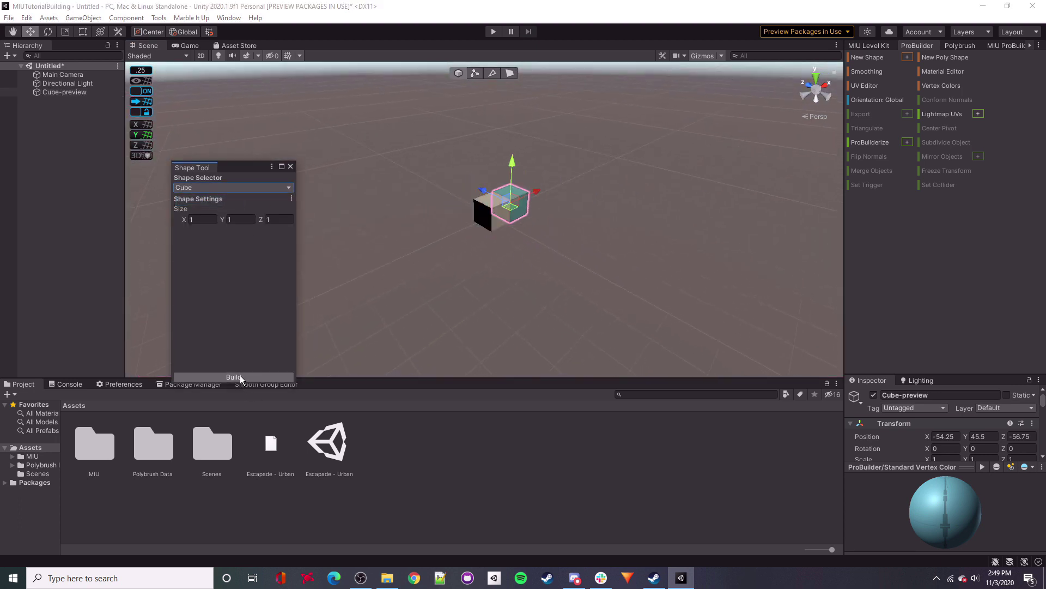
left_click(291, 167)
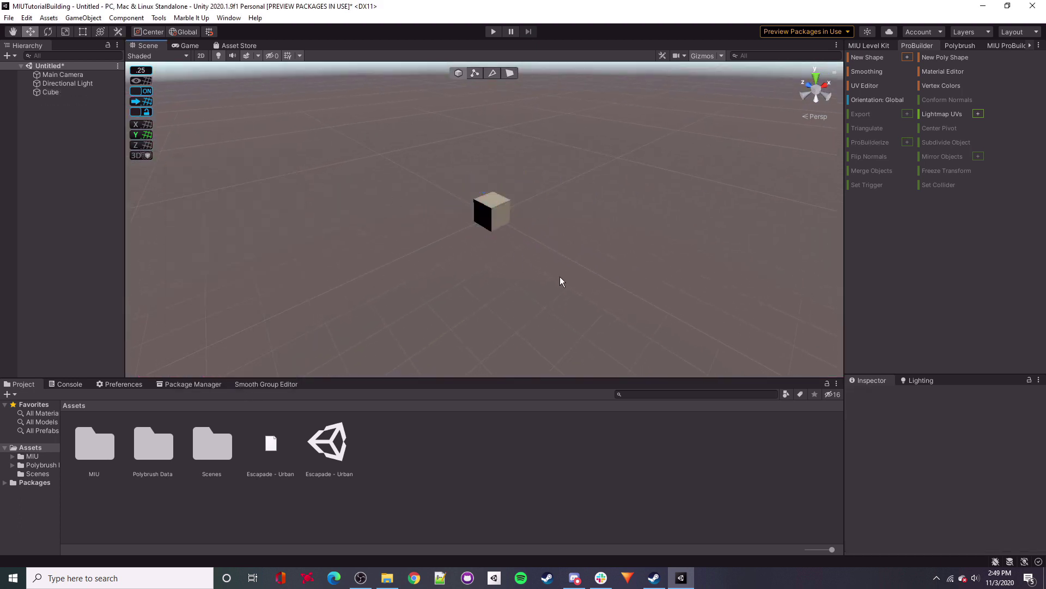
Set the new cube's position to X 0, Y 0, Z 0 and deselect it.
left_click(498, 218)
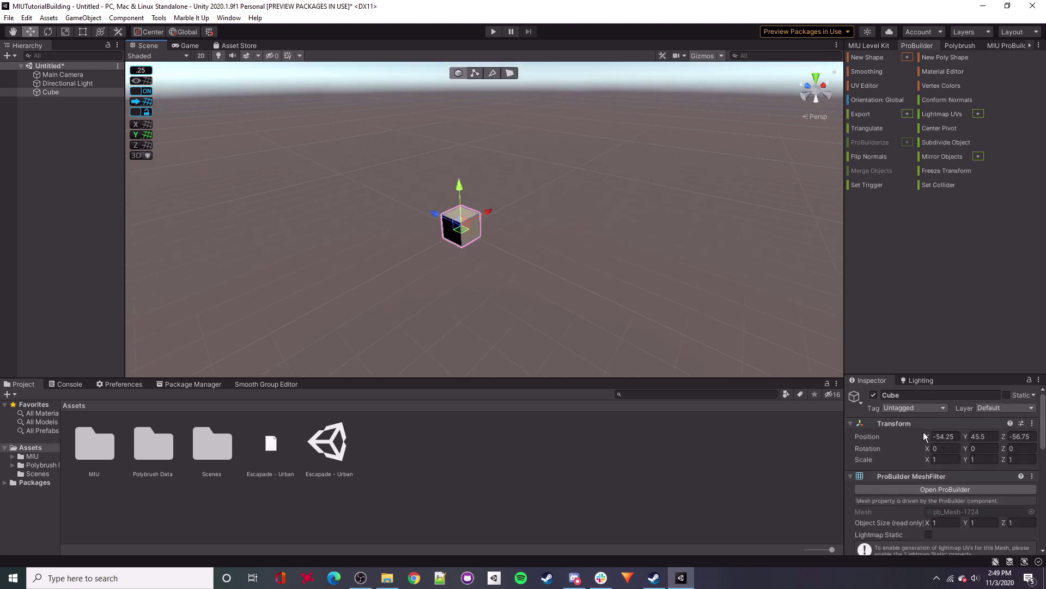
left_click(945, 436)
type("0")
left_click(983, 436)
type("0")
left_click(1025, 436)
type("0")
key("Return")
left_click_drag(731, 290, 800, 260, "alt")
scroll(647, 260, "up", 10)
scroll(800, 259, "down", 5)
left_click(528, 254)
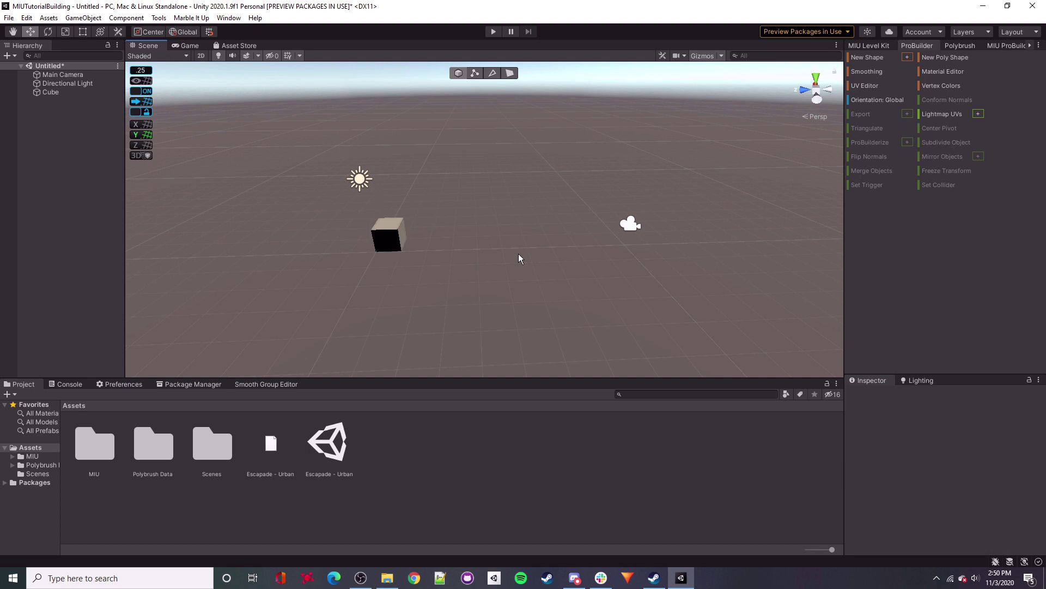
Select the directional light and main camera together, change their Y position to clear them from the build area, and deselect them.
left_click(359, 180)
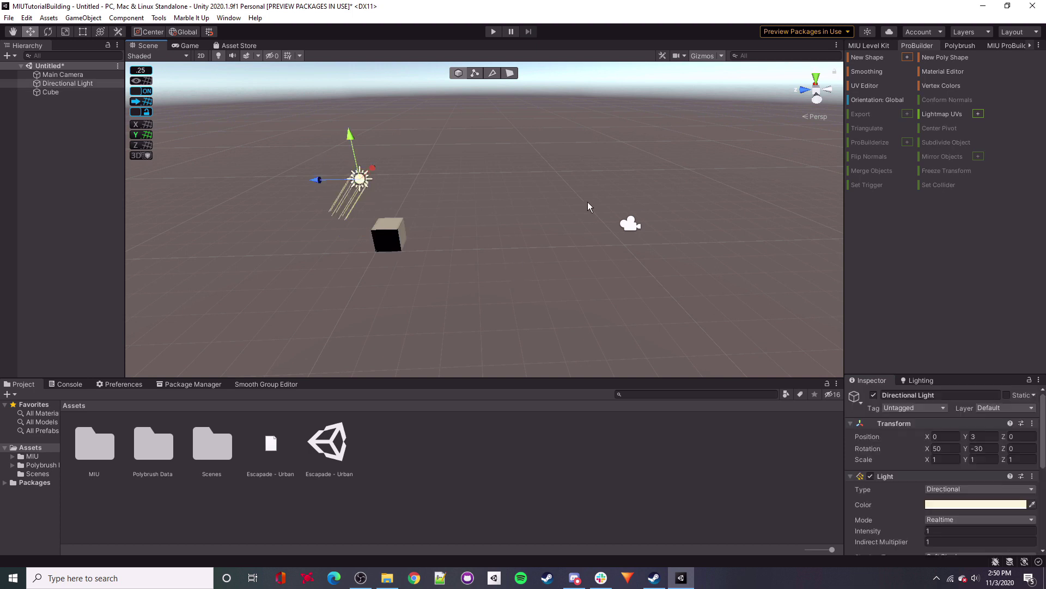
left_click(632, 224, "shift")
right_click_drag(625, 223, 603, 240)
left_click(987, 439)
left_click(532, 135)
Frame the cube up close and open the MIU/Level Materials/Tiles/Grid folder in the project assets.
right_click_drag(573, 247, 693, 264)
left_click(442, 244)
key("w")
key("s")
right_click_drag(542, 213, 548, 213)
left_click_drag(548, 214, 552, 231, "alt")
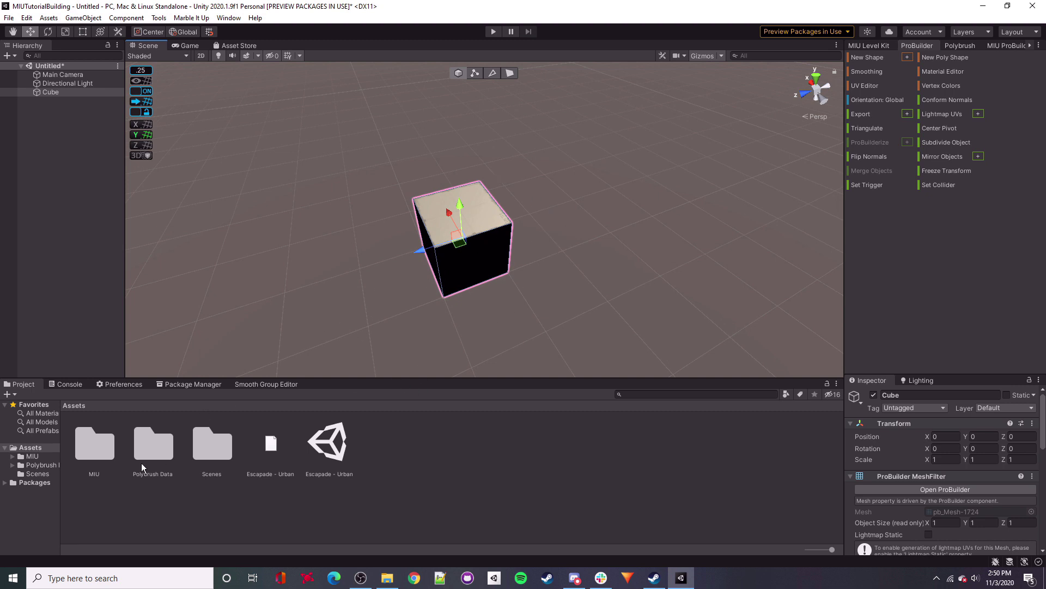
double_click(96, 447)
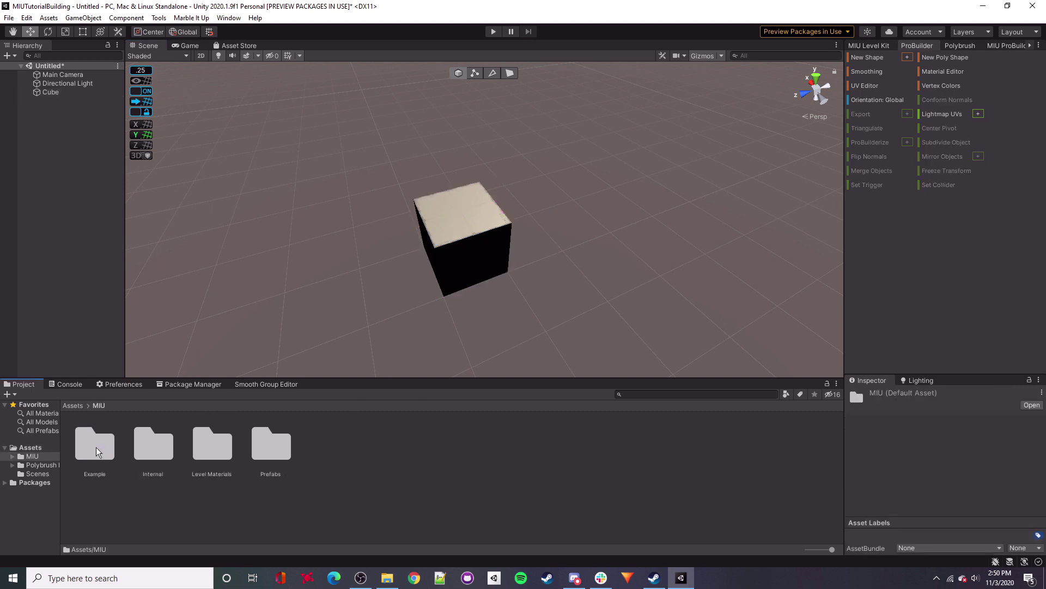
double_click(224, 447)
double_click(336, 450)
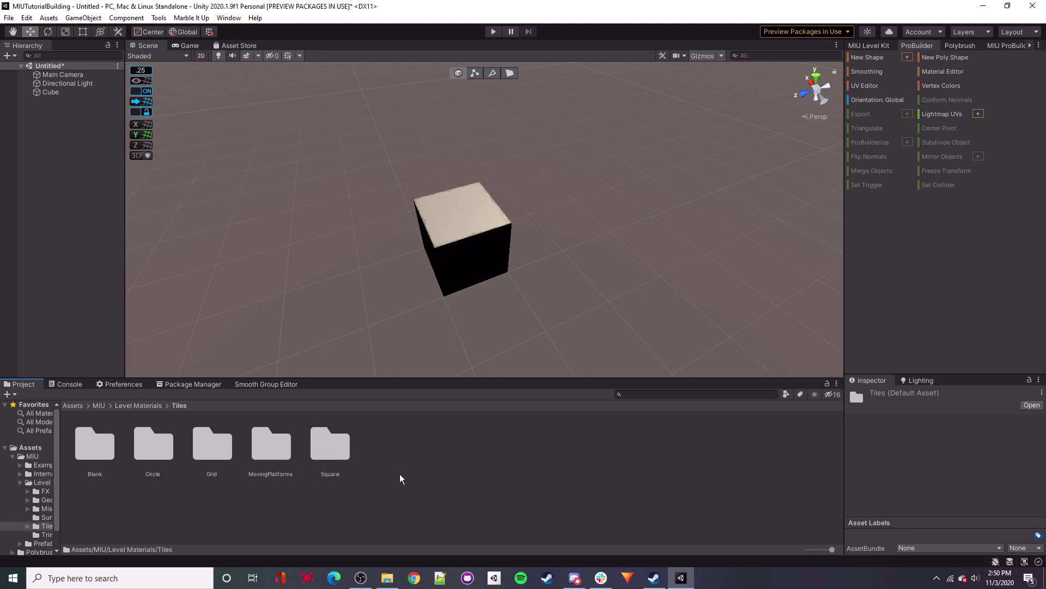
double_click(226, 444)
Apply the Tile02-C grid material to the cube.
key("s")
right_click_drag(525, 252, 491, 237)
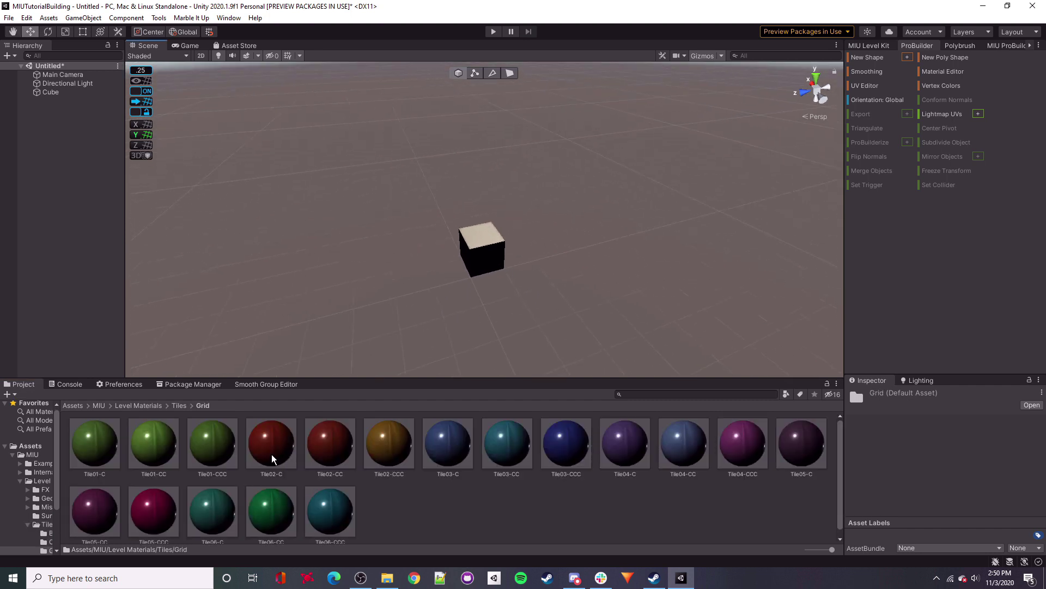
left_click_drag(258, 451, 479, 253)
In face selection mode, pull one side face to make the cube 4 units long in Z, and extend another face along X.
left_click(480, 254)
right_click_drag(480, 253, 498, 116)
left_click(509, 73)
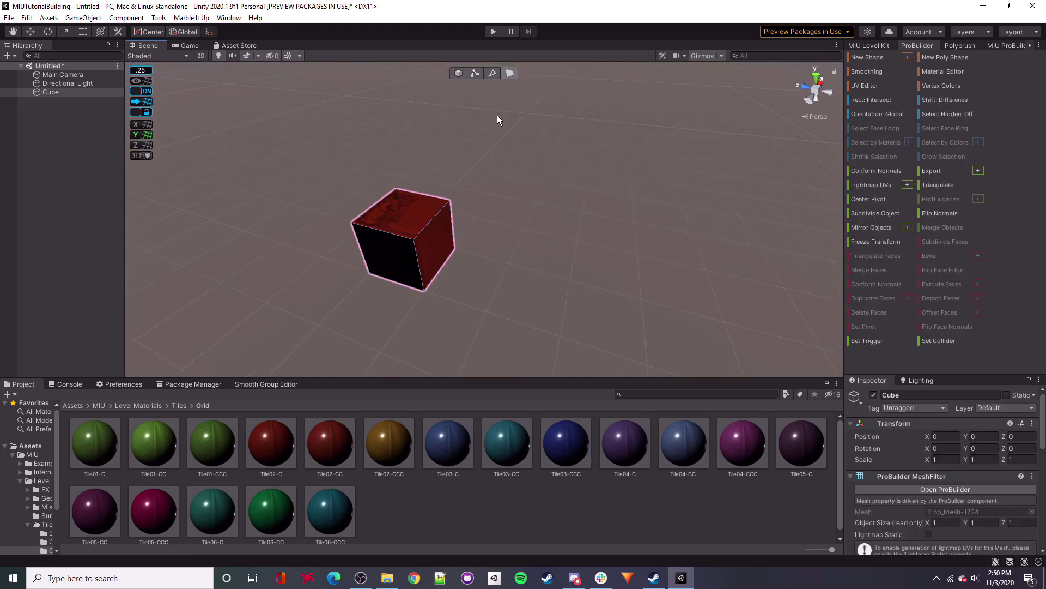
left_click(456, 73)
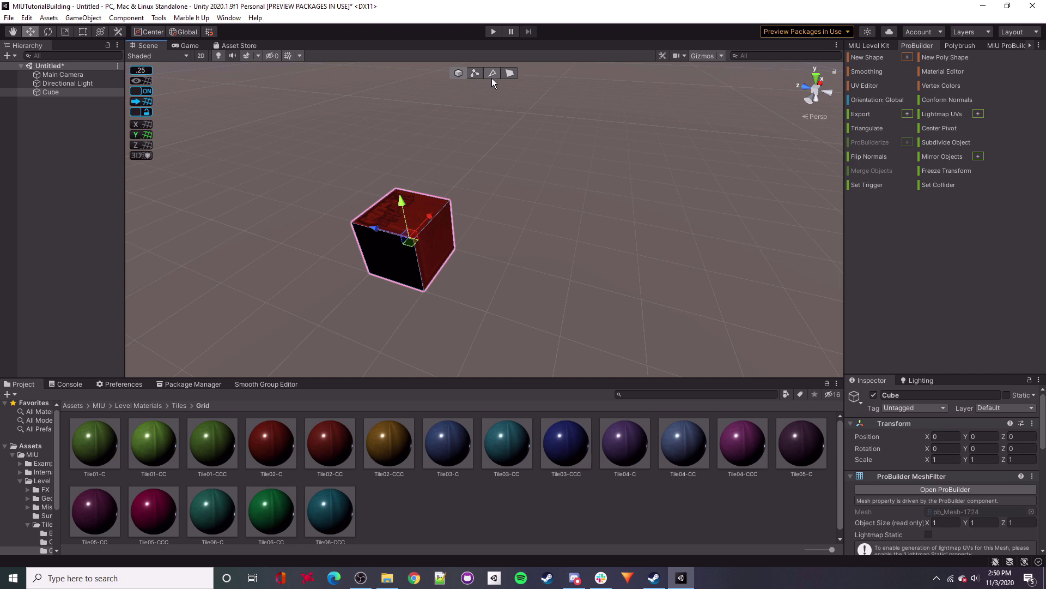
left_click(512, 74)
left_click(436, 240)
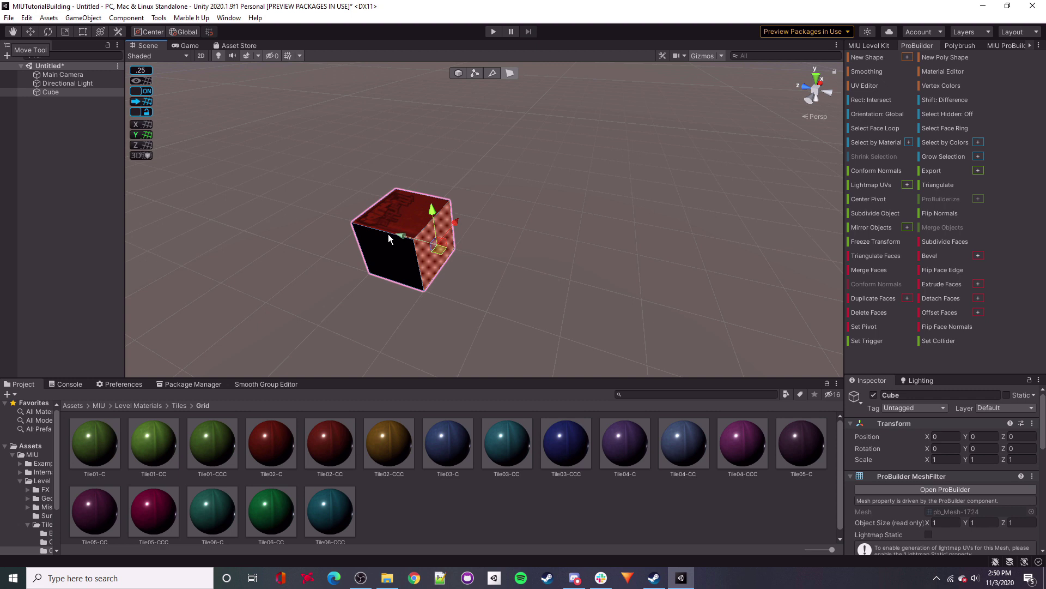
left_click_drag(404, 234, 532, 257)
right_click_drag(532, 257, 302, 209)
left_click(302, 209)
left_click_drag(341, 195, 553, 203)
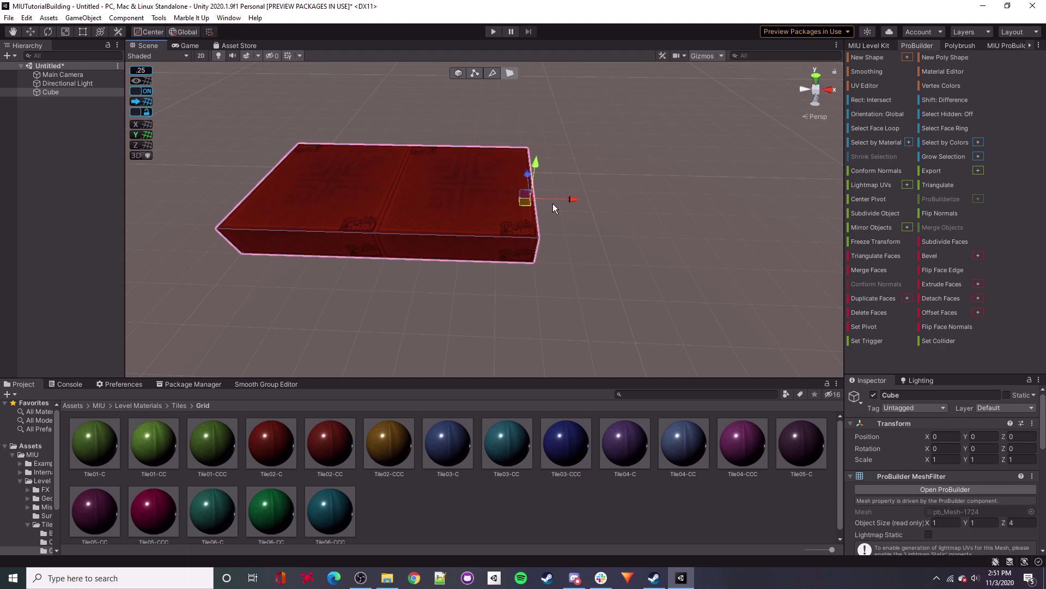
Pull the next side face outward to make the slab 8 × 1 × 8 and deselect it.
left_click(393, 250)
right_click_drag(314, 220, 571, 237)
left_click_drag(453, 189, 577, 189)
right_click_drag(692, 214, 570, 213)
left_click(619, 224)
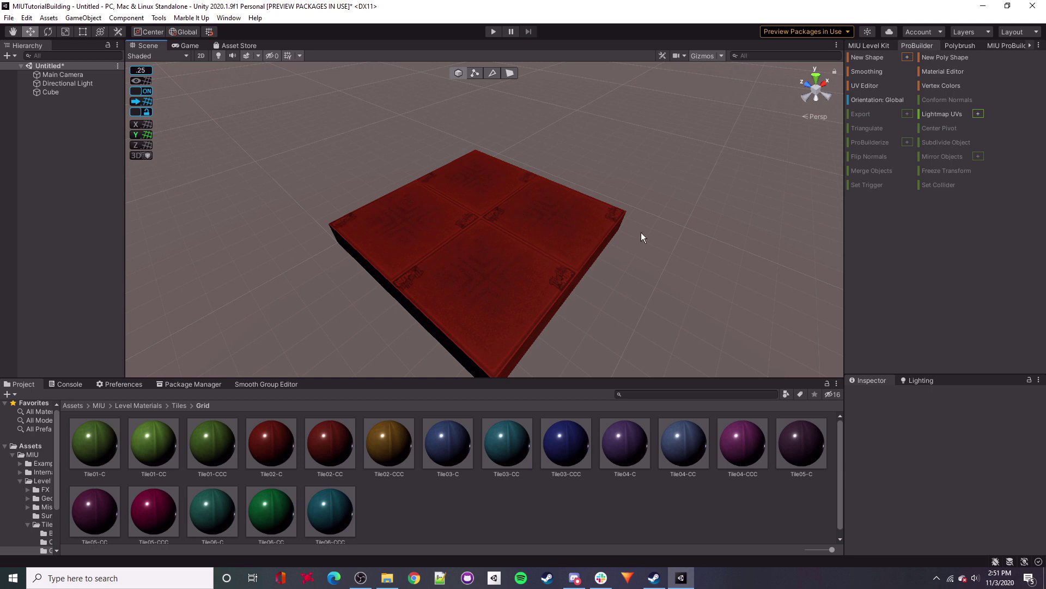
Save the scene as "Escapade - Workshop" in the Assets folder and locate the scene file there.
left_click(9, 17)
left_click(22, 52)
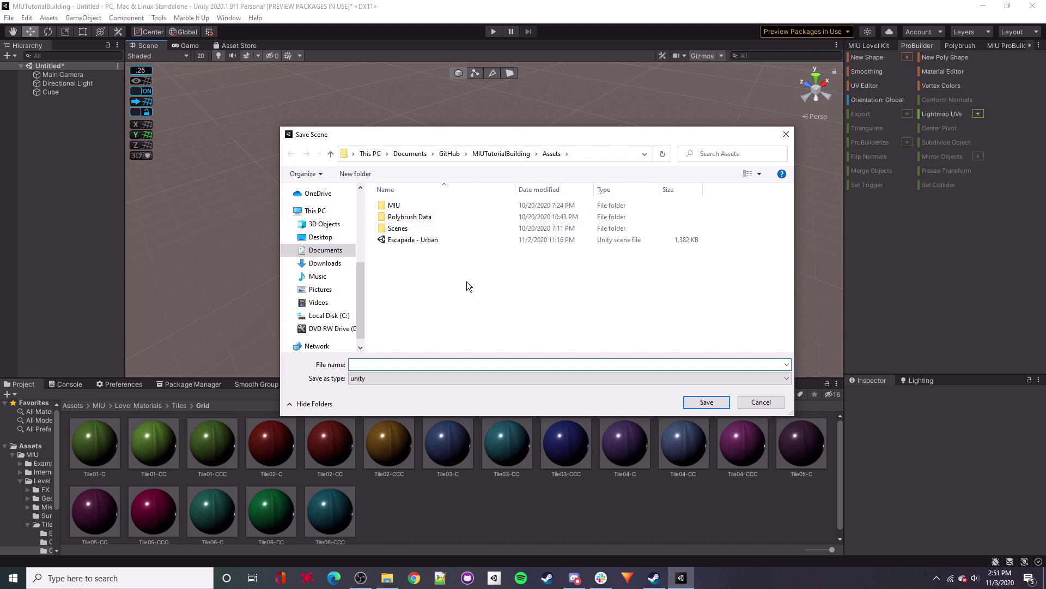
type("Escapade")
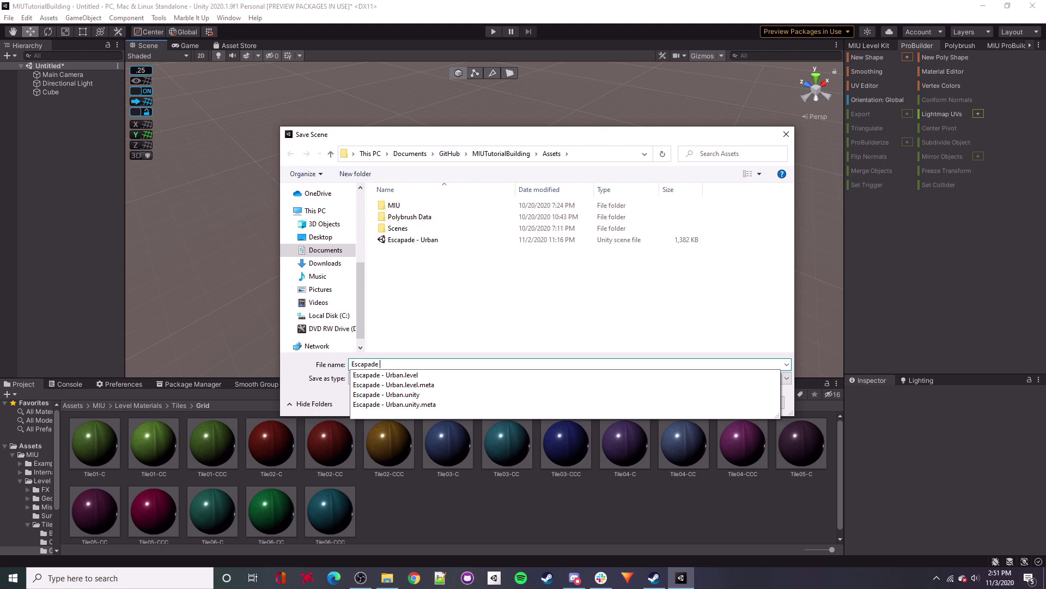
type(" - Workshop")
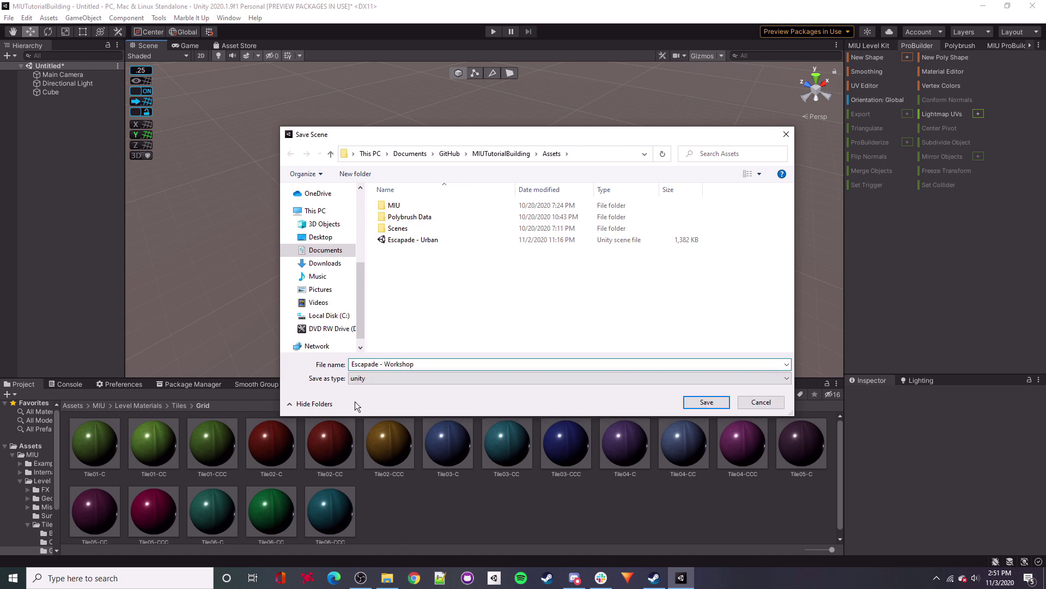
left_click(707, 402)
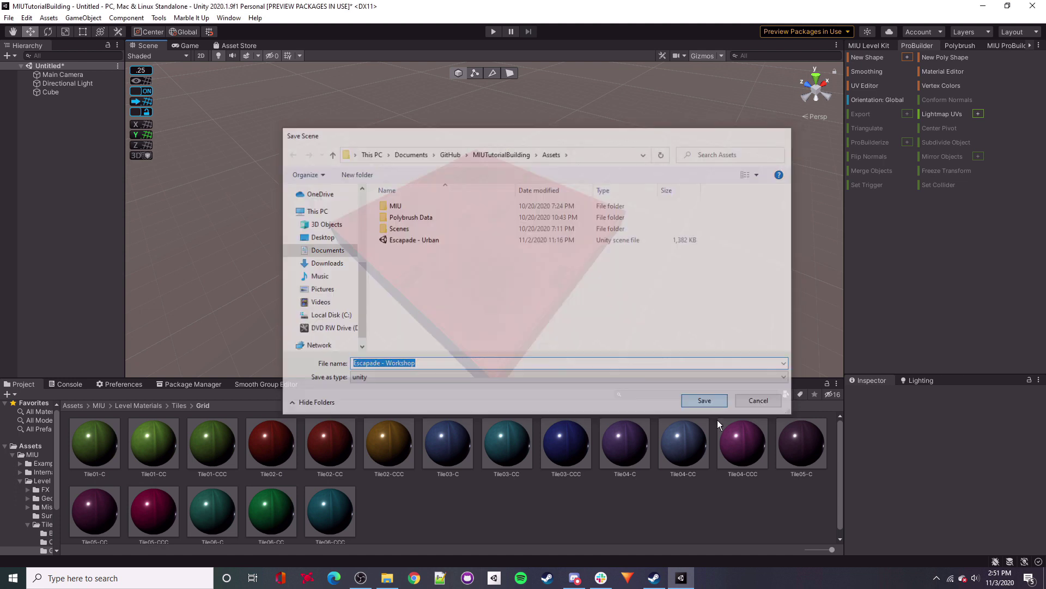
left_click(73, 406)
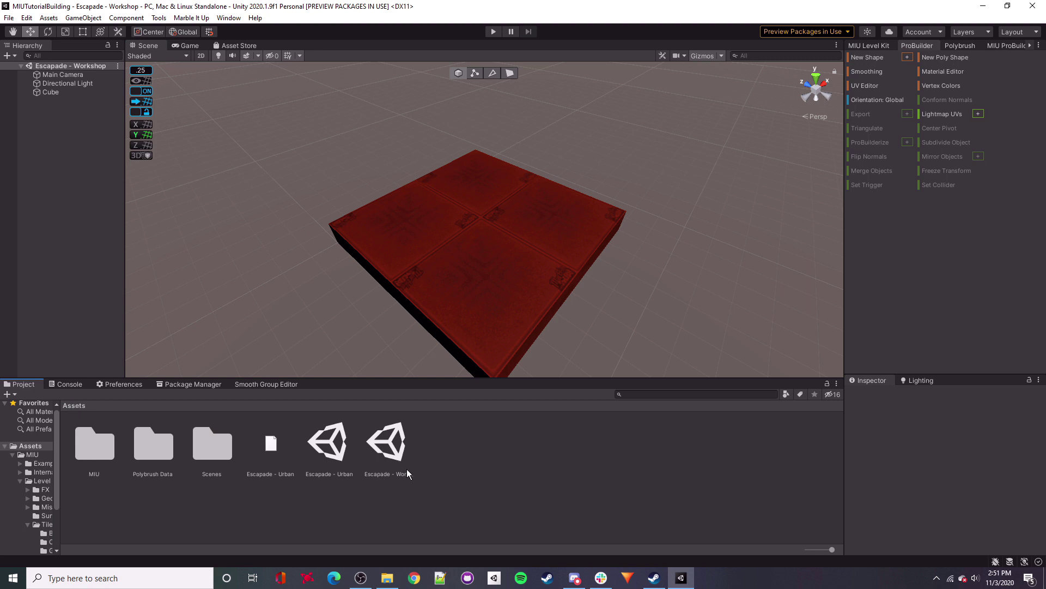
left_click(391, 449)
left_click(470, 470)
Set the grid snap value to 0.5 and try moving the slab's side face with it.
left_click(436, 235)
right_click_drag(552, 242, 429, 238)
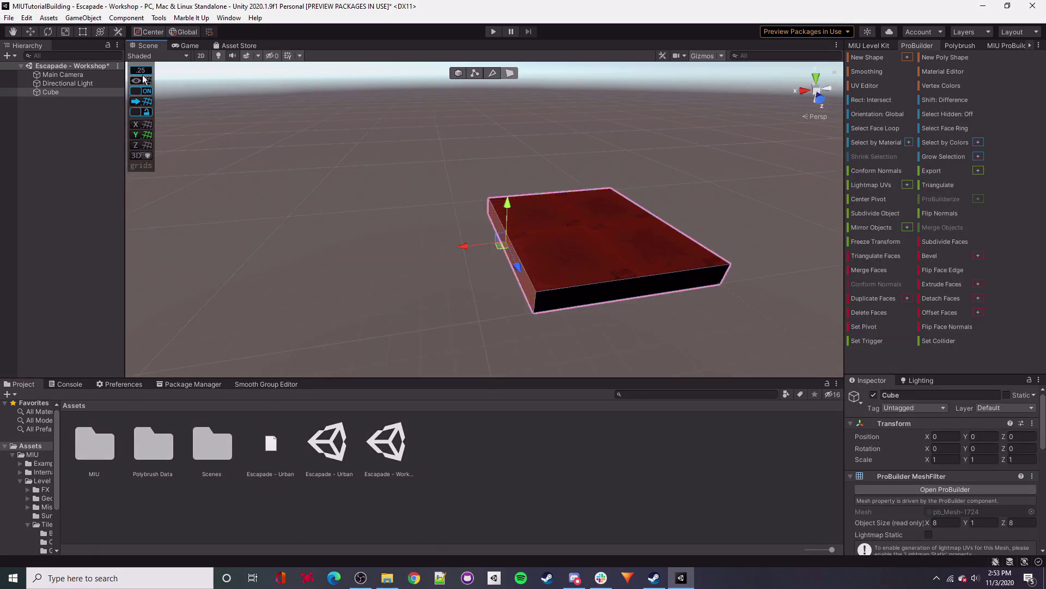
left_click(143, 76)
left_click(271, 72)
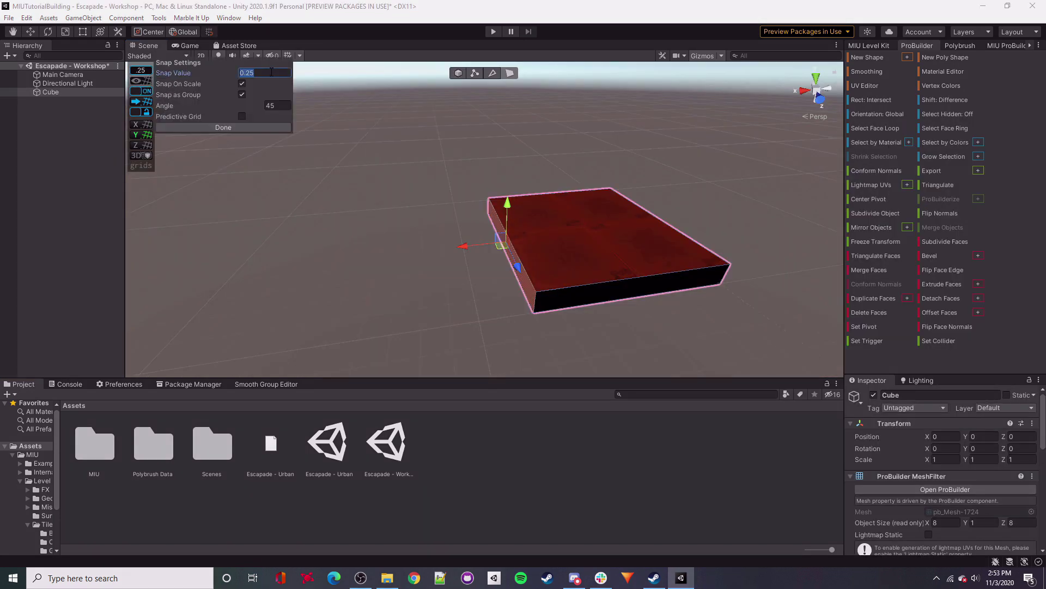
type("0.5")
left_click_drag(414, 197, 430, 228, "alt")
left_click_drag(459, 192, 459, 214)
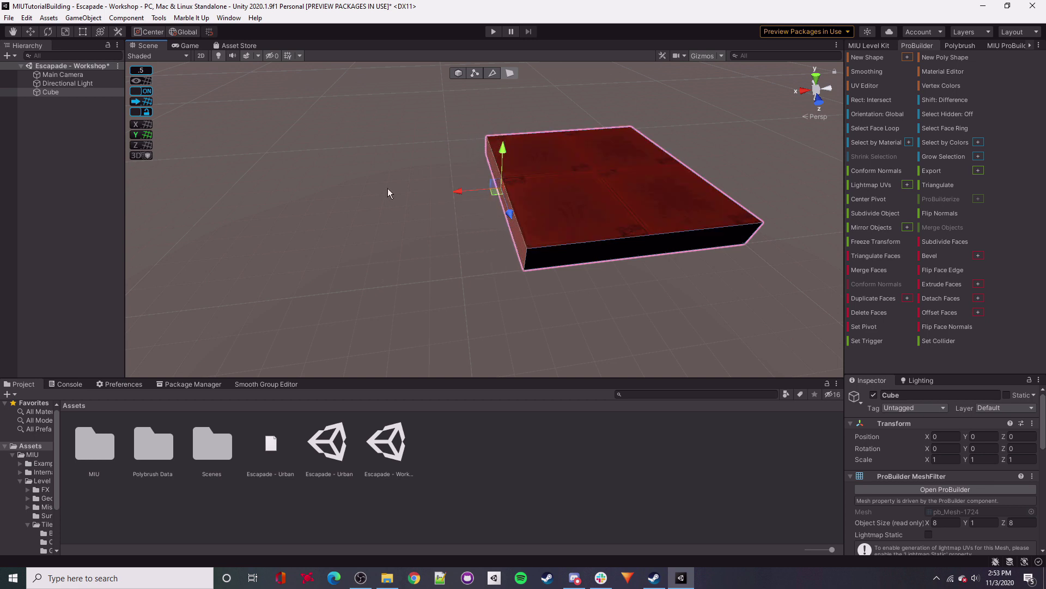
Set the grid snap value to 4 and try moving the slab's side face along X.
left_click(141, 71)
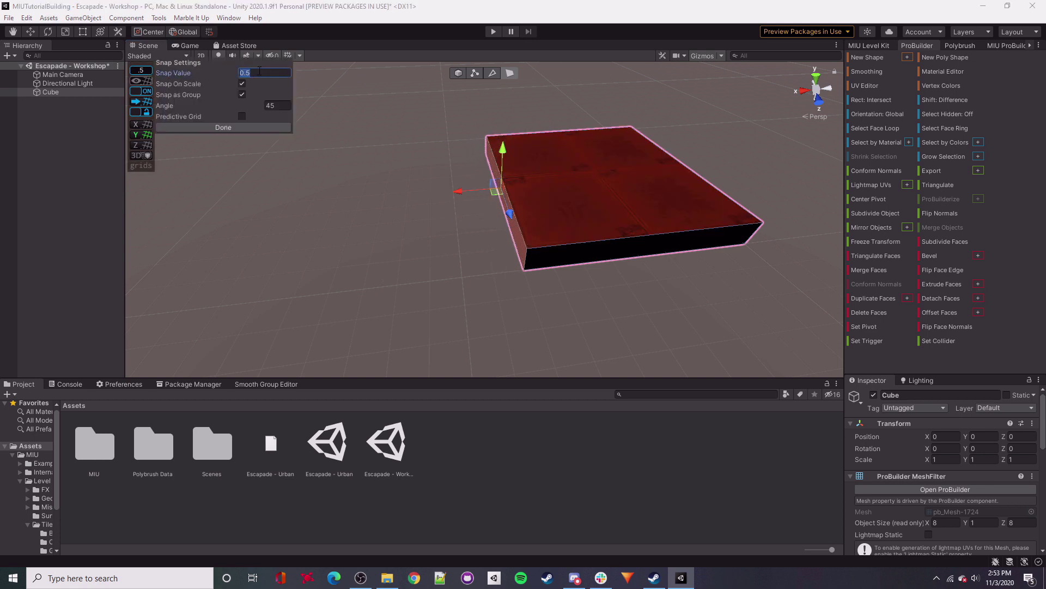
type("4")
right_click_drag(461, 194, 454, 188)
left_click_drag(454, 190, 486, 206)
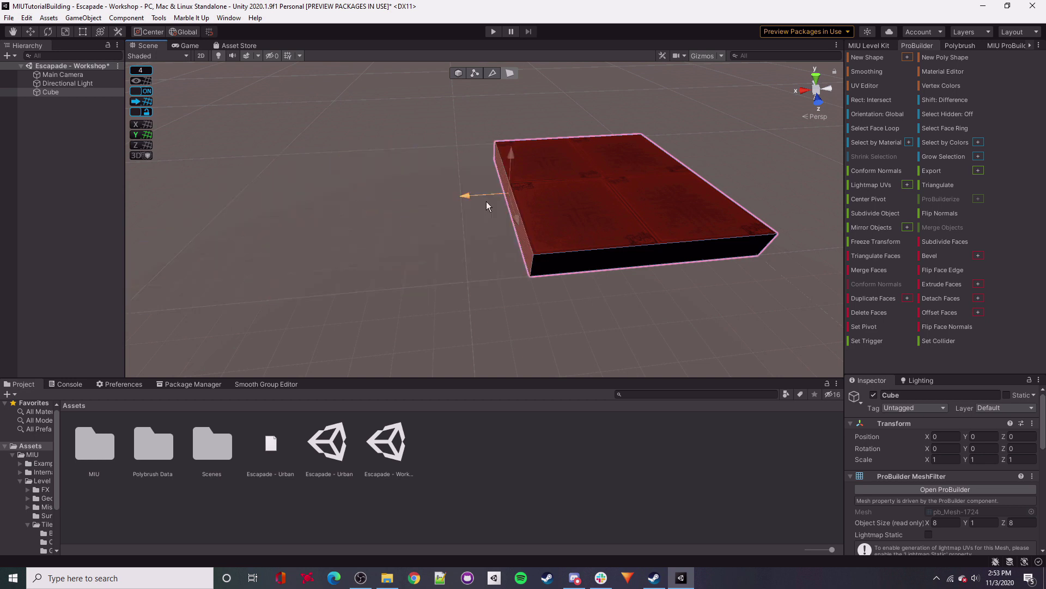
Set the grid snap value to .5 and switch back to whole-object selection.
left_click(141, 70)
left_click(267, 74)
type(".5")
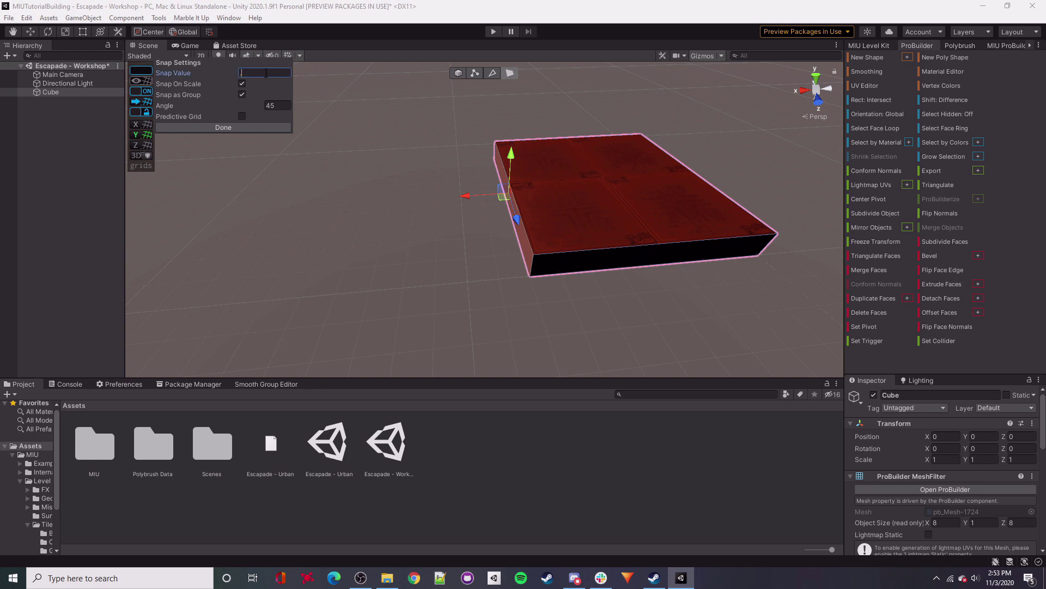
right_click_drag(495, 153, 496, 223)
left_click(461, 74)
key("w")
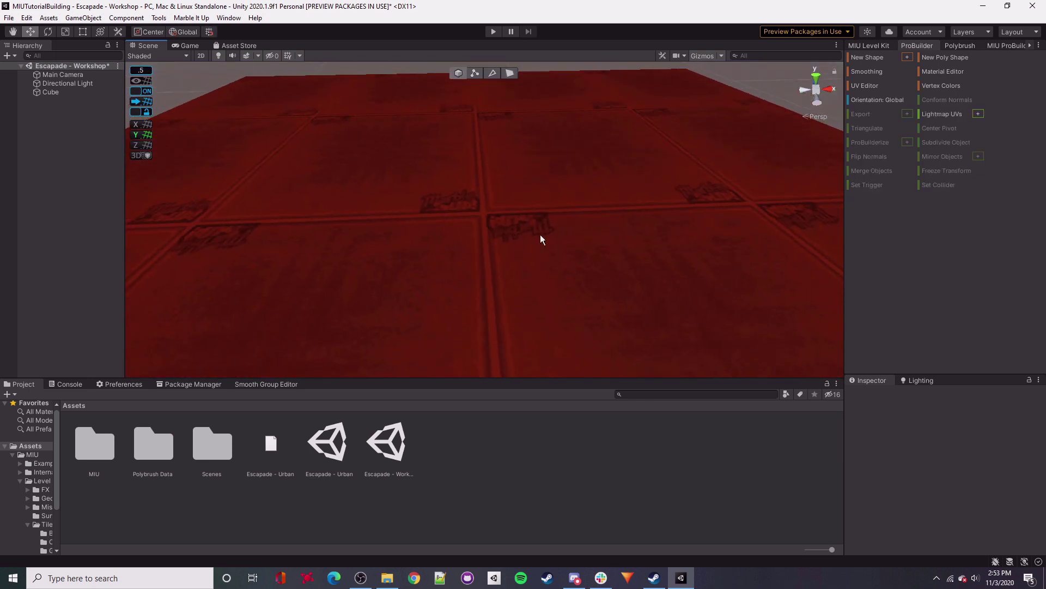
scroll(540, 239, "up", 2)
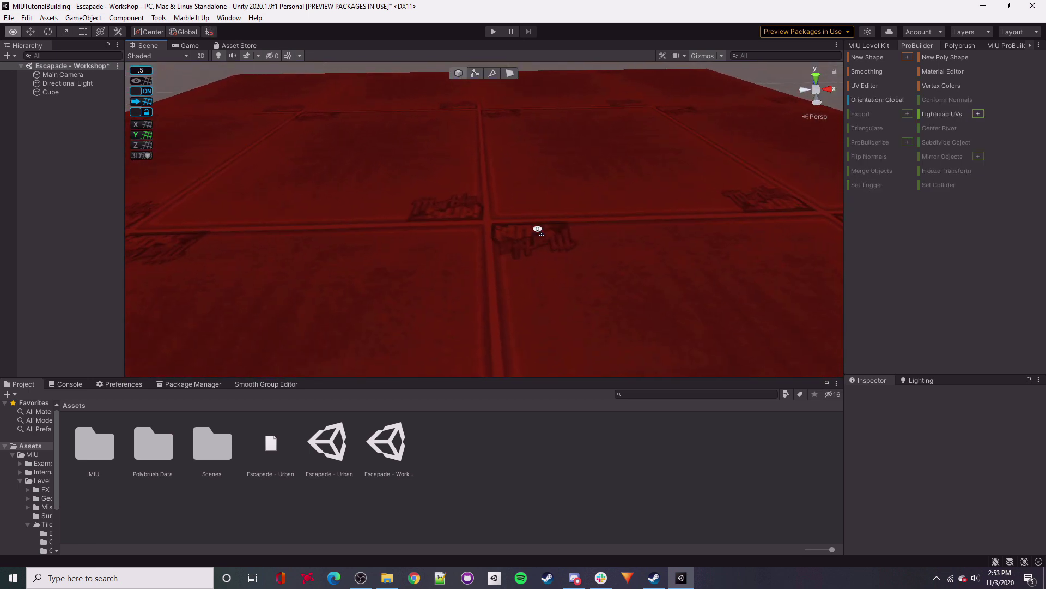
Add a Start Pad from the MIU Level Kit's Core objects and place it on the platform at X 8, Y 1, Z 0.
left_click(866, 48)
left_click(848, 67)
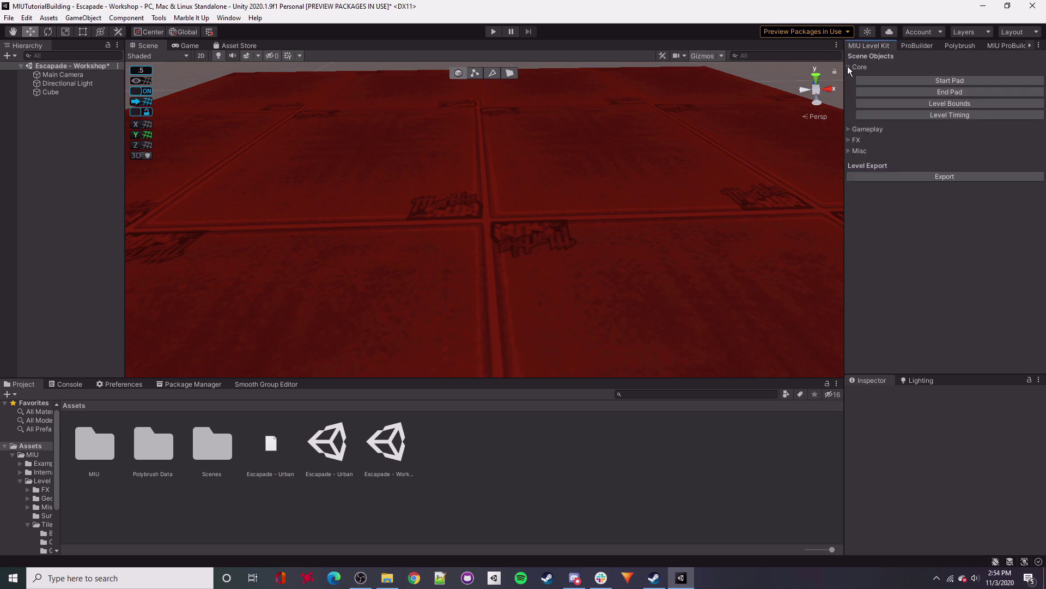
right_click_drag(588, 207, 590, 185)
right_click_drag(687, 171, 661, 184)
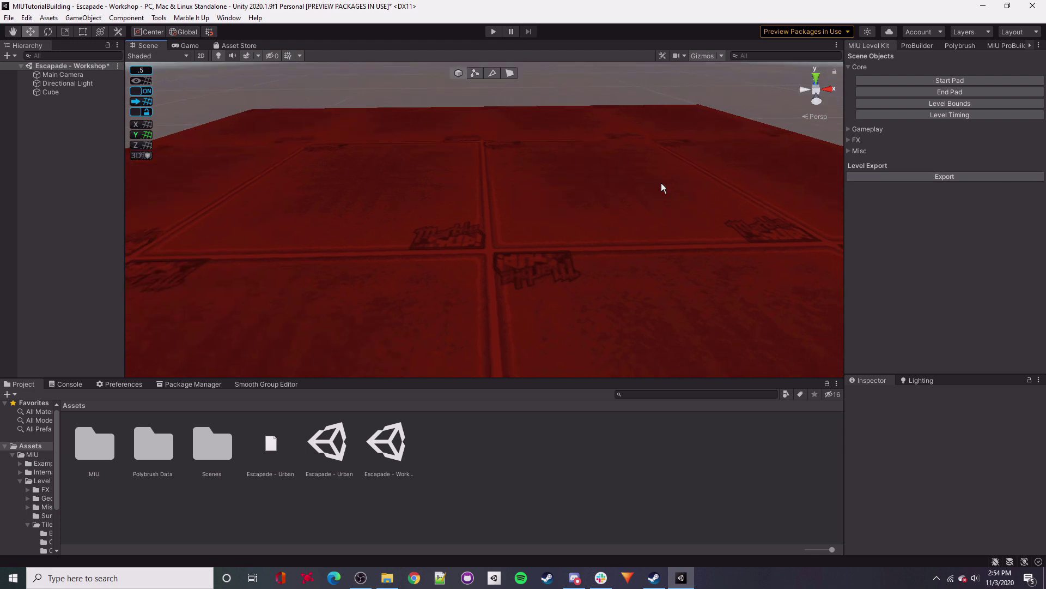
left_click(953, 80)
right_click_drag(499, 199, 564, 195)
left_click_drag(569, 163, 517, 212)
right_click_drag(517, 213, 493, 228)
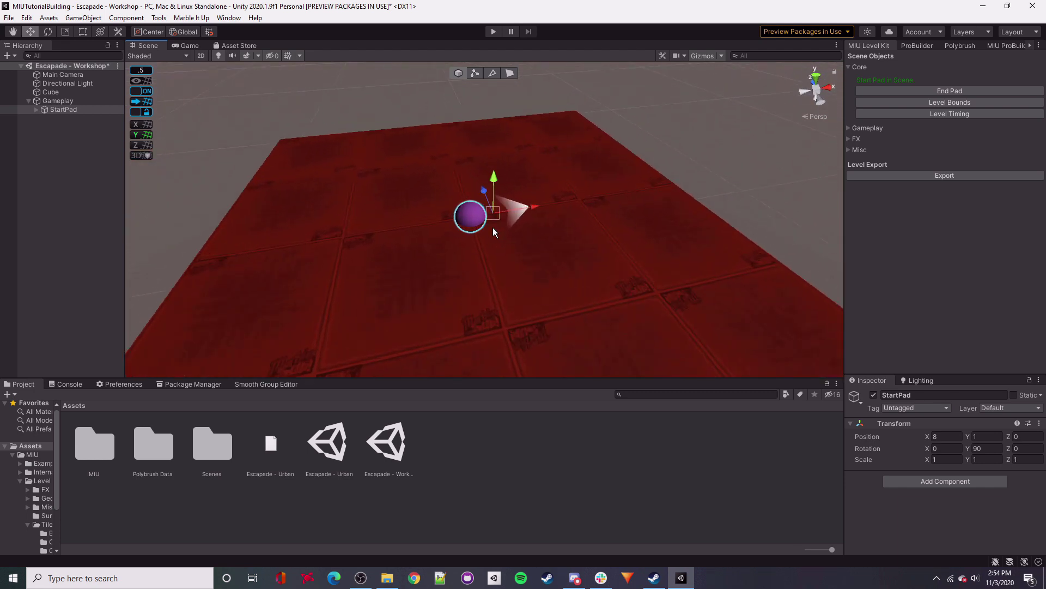
Set the Start Pad's Y rotation to 0.
left_click(984, 448)
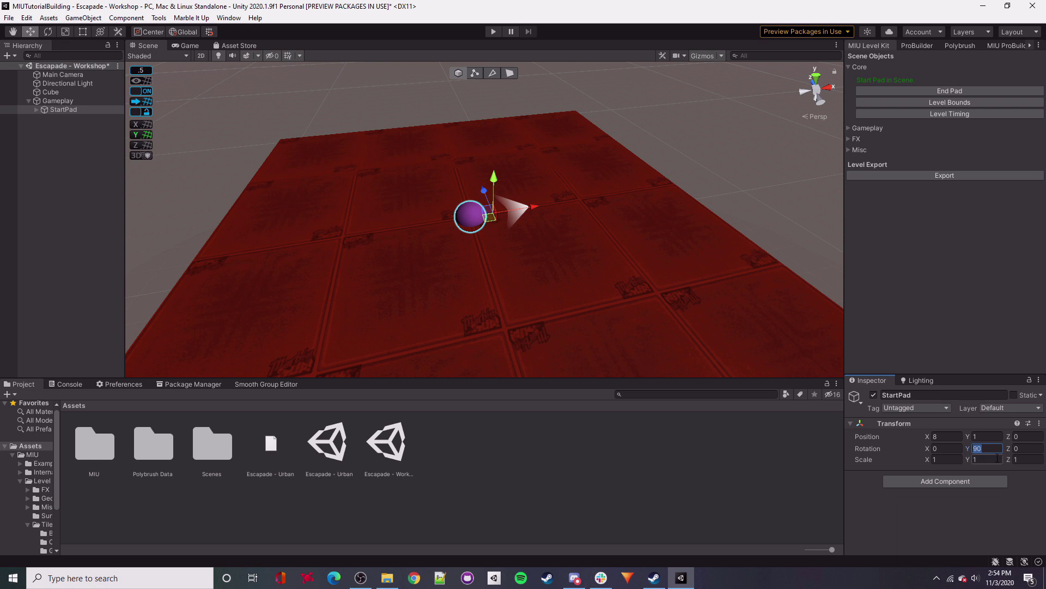
type("0")
key("Return")
right_click_drag(607, 220, 531, 201)
Select the platform and Start Pad together, raise them until the platform is at Y 5, and deselect them.
left_click_drag(541, 248, 536, 249)
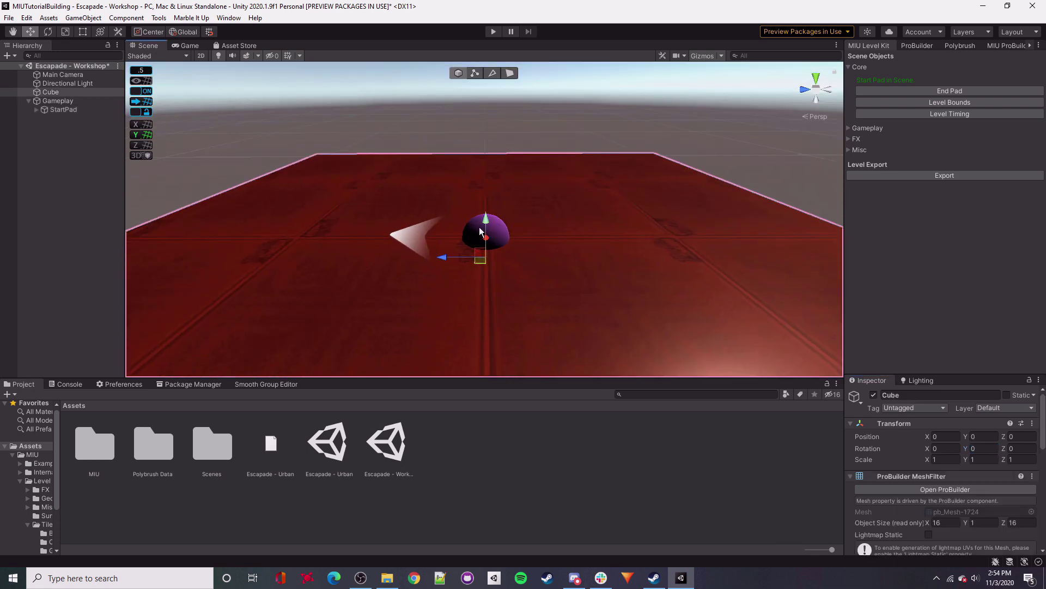
scroll(490, 204, "down", 10)
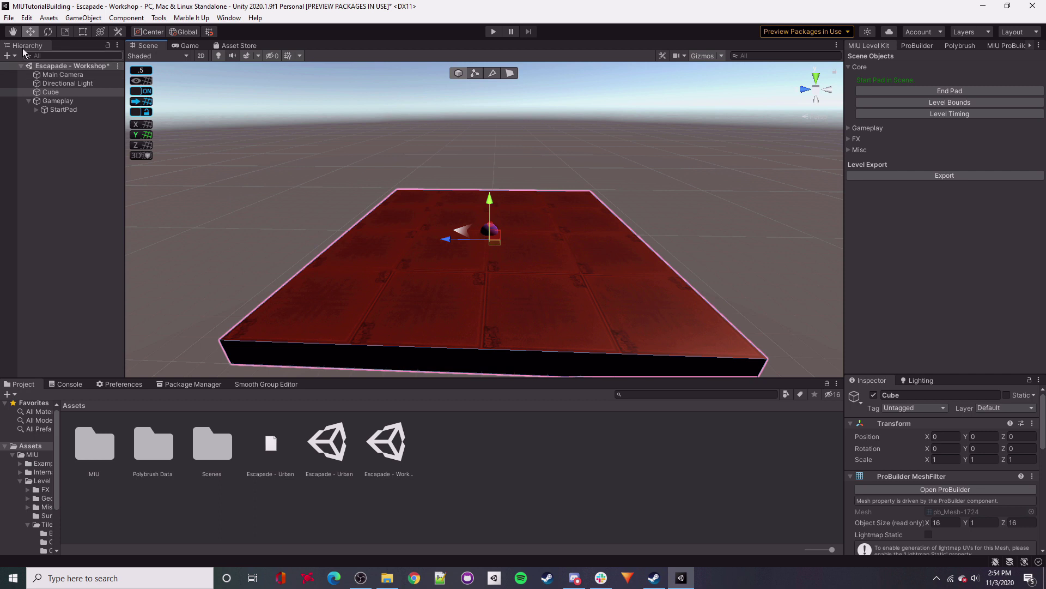
left_click(57, 110, "ctrl")
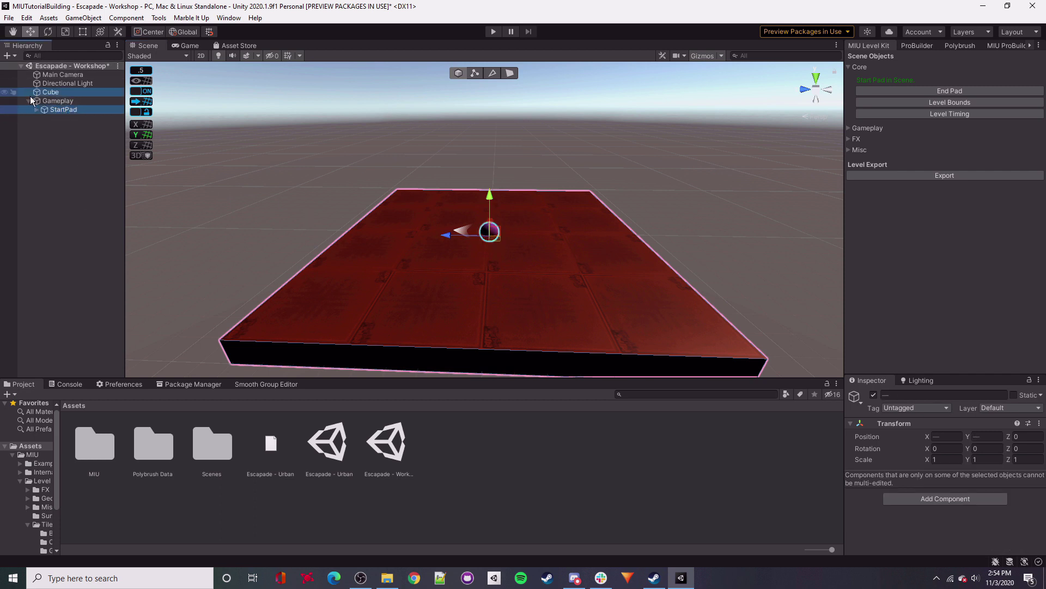
right_click_drag(504, 213, 497, 176)
left_click_drag(496, 207, 508, 129)
left_click(693, 248)
left_click(676, 218)
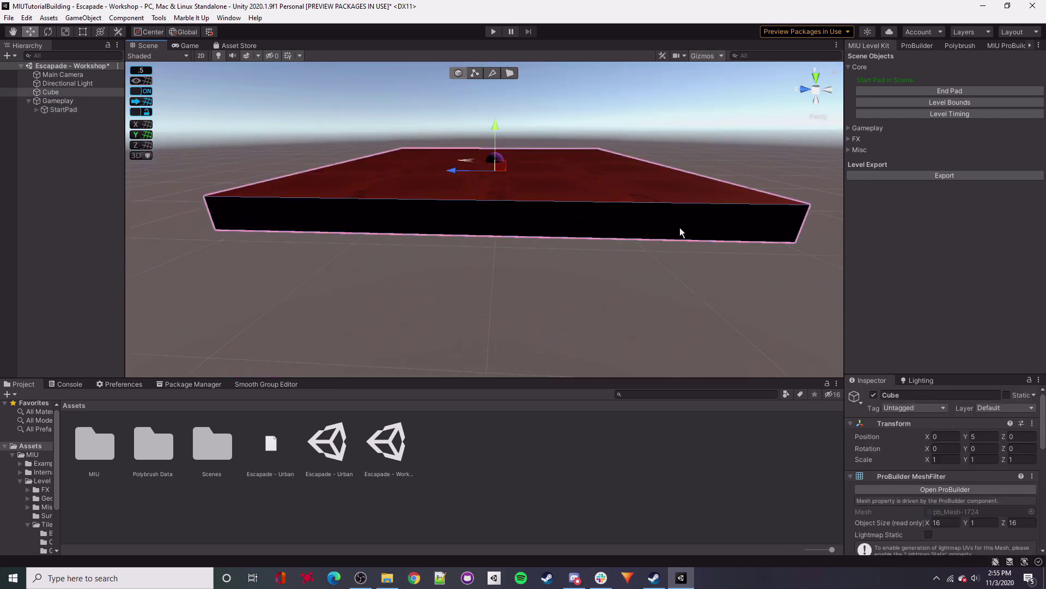
left_click(661, 243)
Select the platform's side face facing along Z in face mode and bring up the ProBuilder tools.
right_click_drag(649, 201, 632, 163)
key("w")
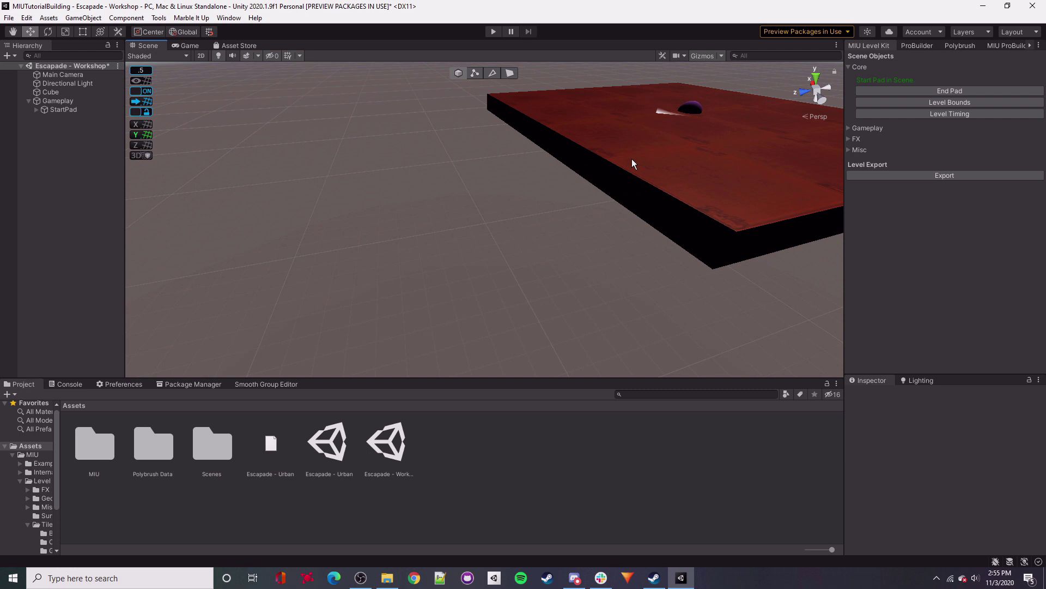
left_click(512, 74)
right_click_drag(551, 180, 577, 226)
key("s")
left_click(517, 251)
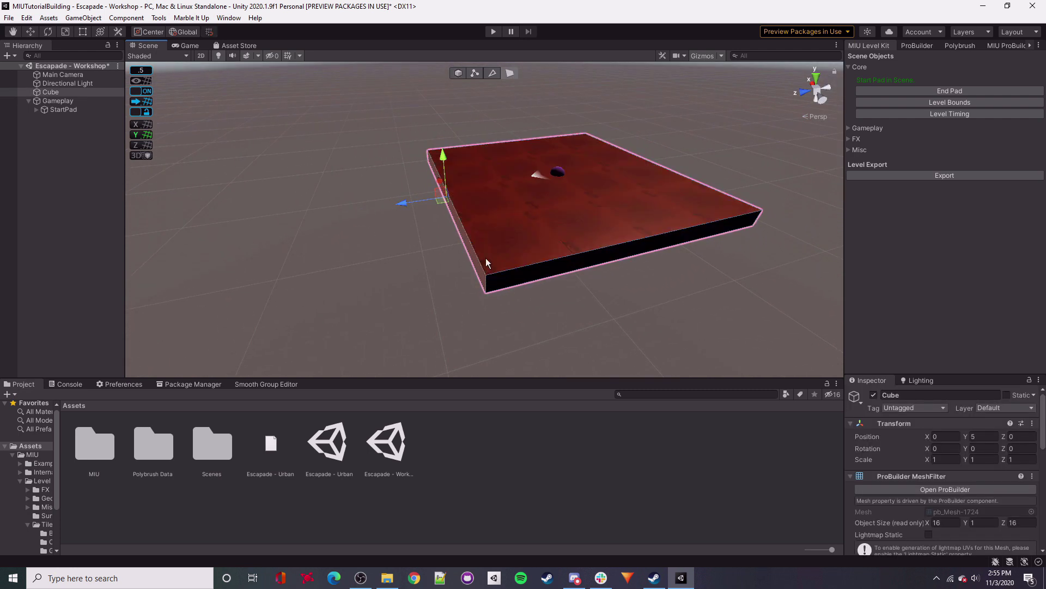
left_click(934, 46)
right_click_drag(564, 210, 524, 220)
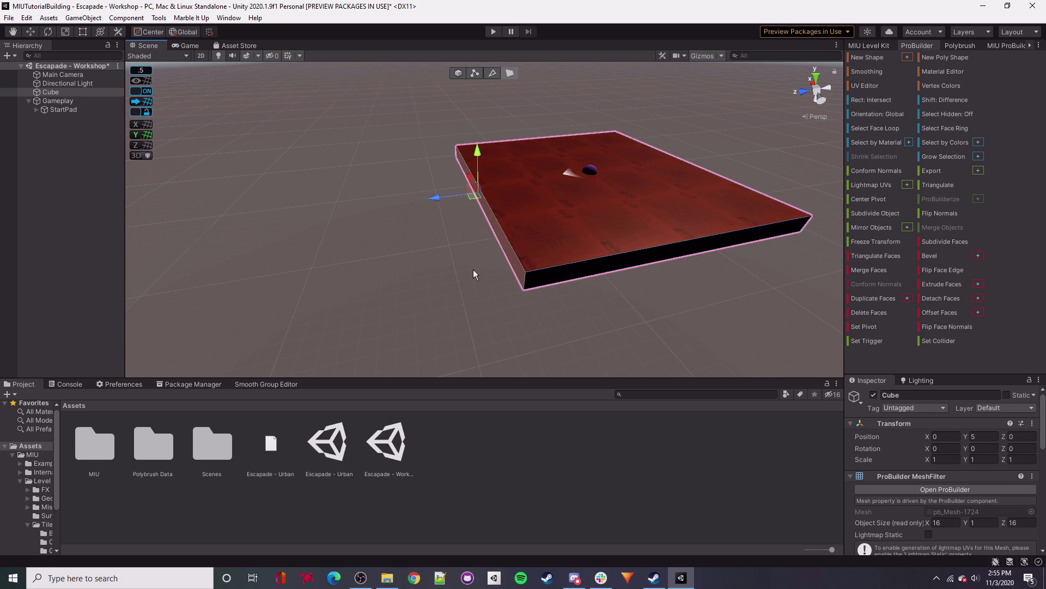
Extrude the selected side face and pull it outward along Z to make the platform 30 units long.
right_click_drag(583, 228, 483, 243)
key("ctrl+e")
left_click_drag(467, 198, 251, 206)
right_click_drag(521, 200, 399, 195)
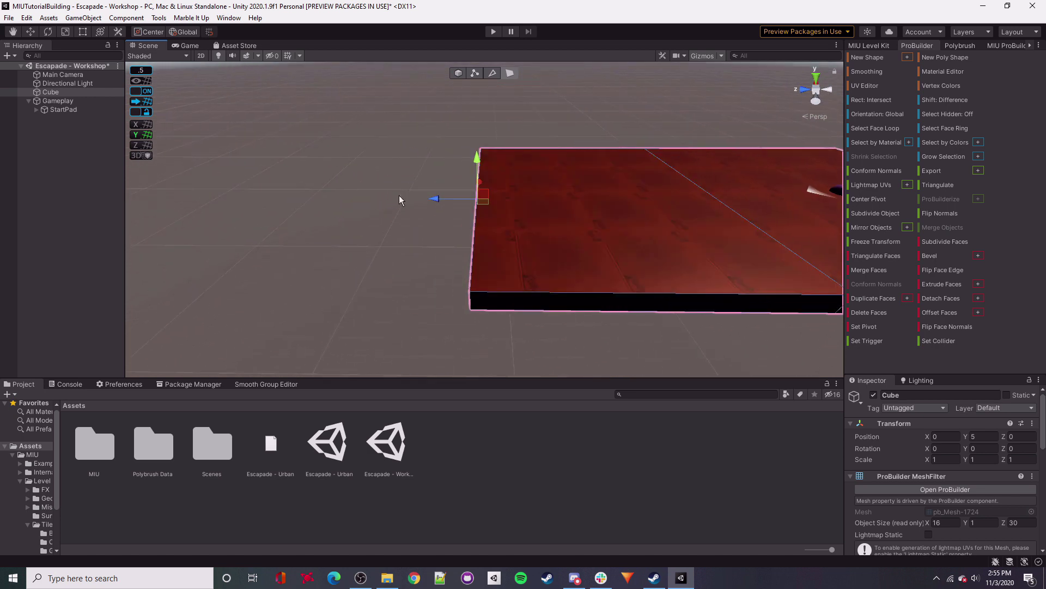
Pull the platform's end face out along Z to make it 40 units long, and lower the face until the platform is 5 units tall.
left_click_drag(433, 201, 279, 200)
left_click_drag(364, 240, 533, 225, "alt")
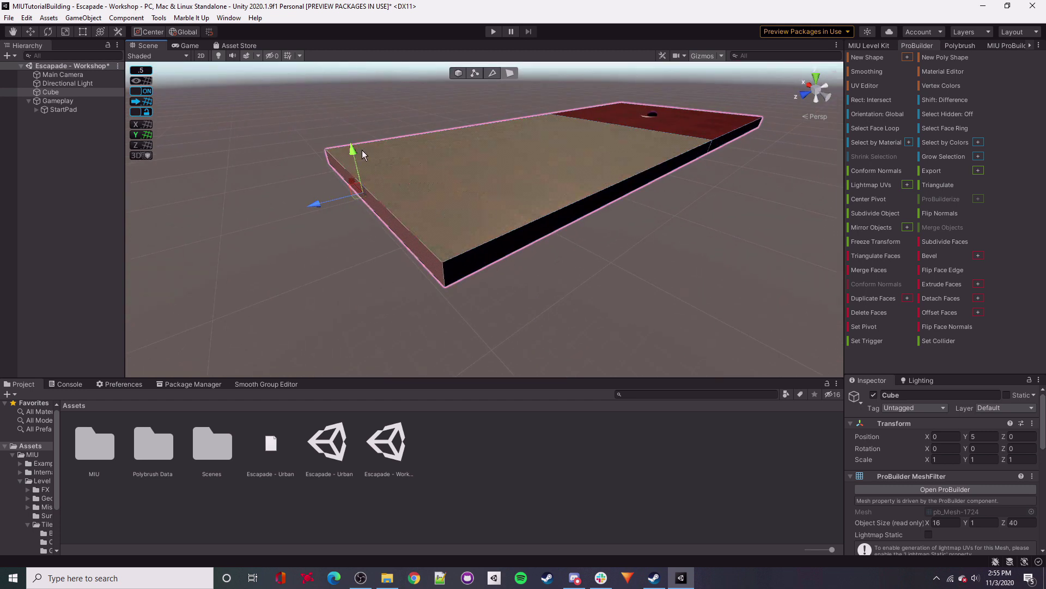
left_click_drag(351, 152, 368, 221)
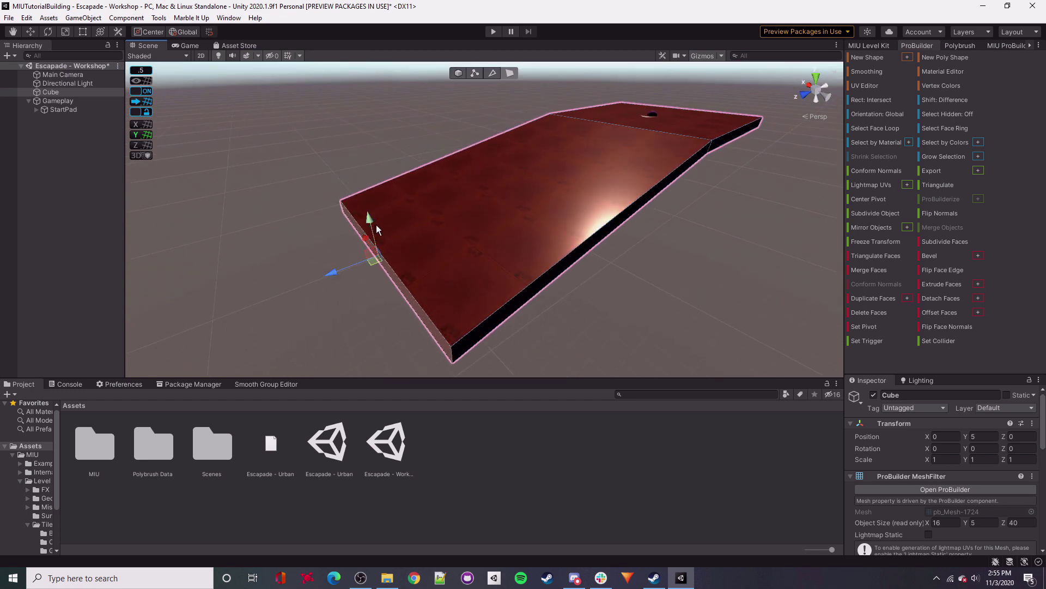
Inspect the tile pattern at the bend and undo the lowering of the end face.
right_click_drag(655, 258, 556, 220)
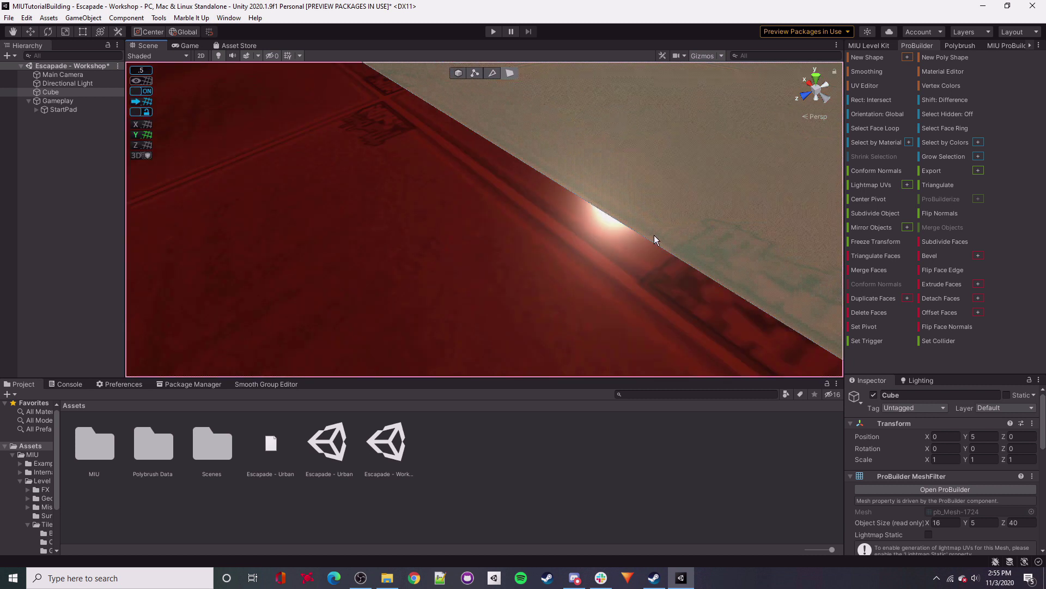
right_click_drag(654, 234, 594, 281)
key("ctrl+z")
Select the extended section's top face in the UV Editor, convert its UVs to manual, and convert them back to auto.
right_click_drag(469, 193, 453, 237)
left_click(538, 227)
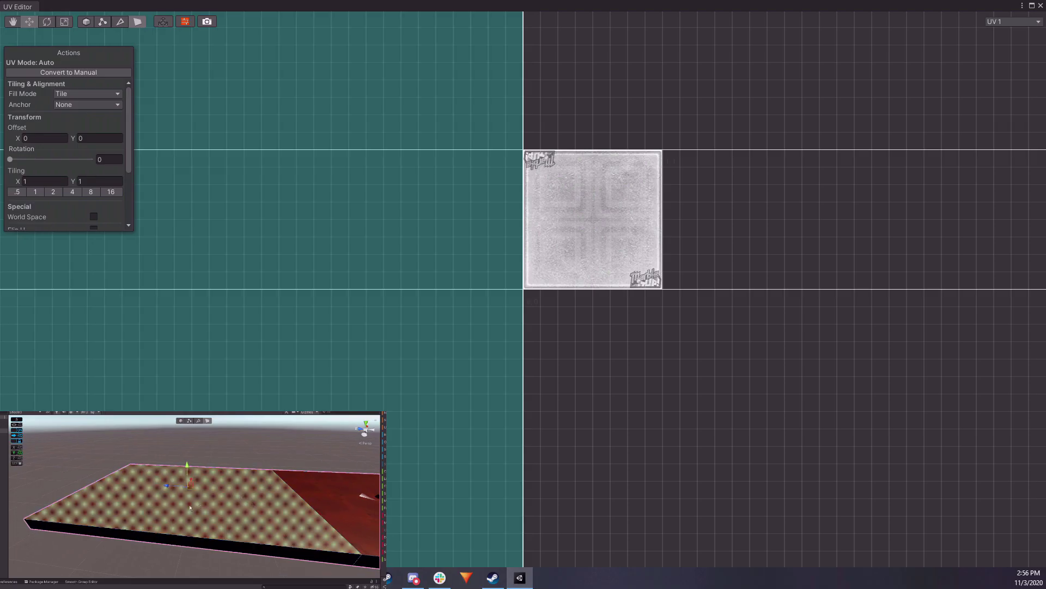
left_click_drag(190, 508, 175, 525, "alt")
left_click(192, 521)
left_click(201, 497)
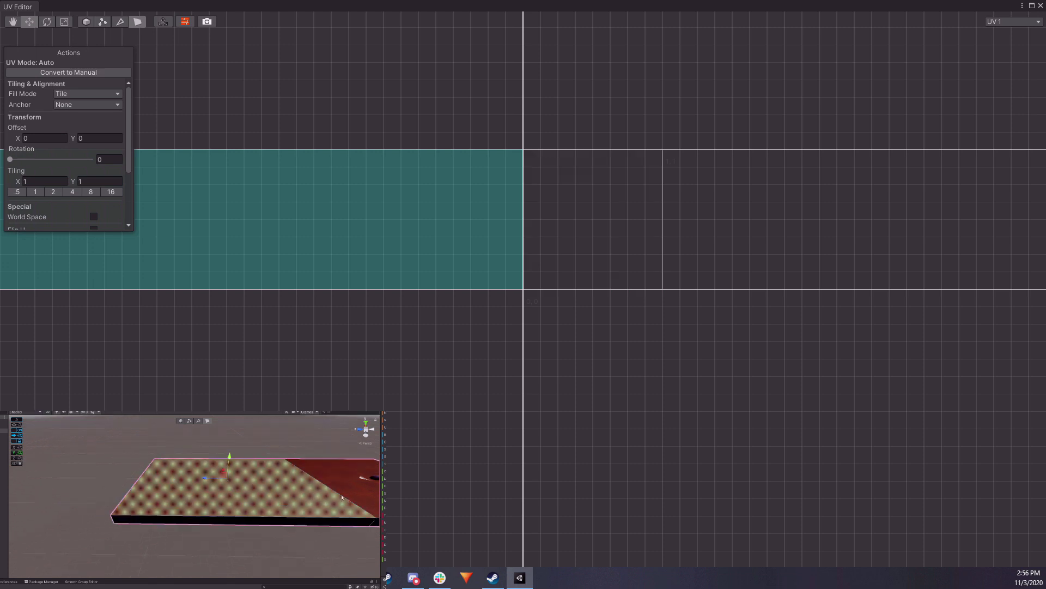
left_click(127, 73)
right_click_drag(197, 475, 200, 473)
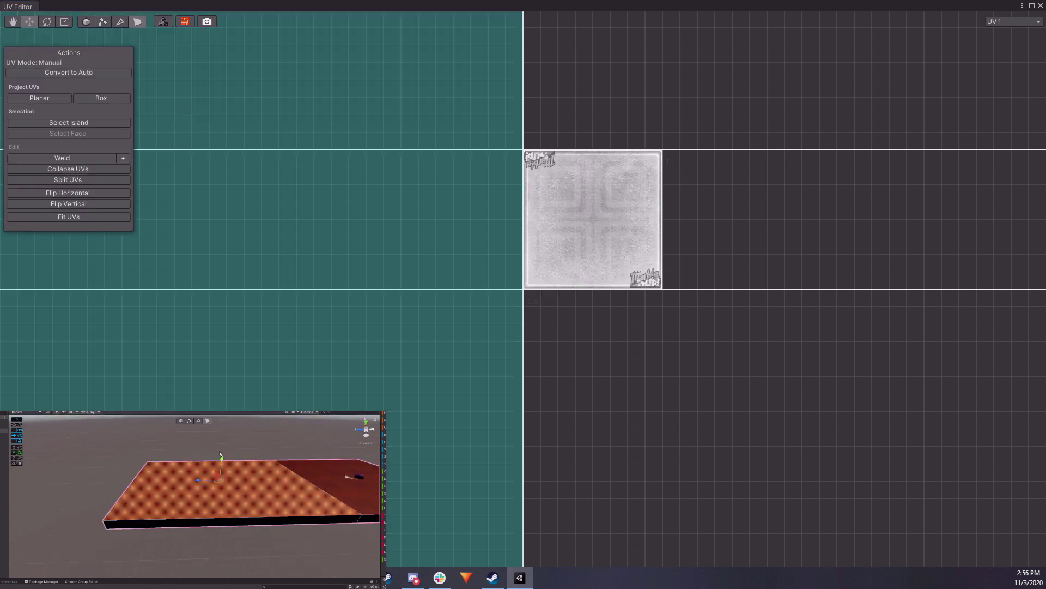
left_click(65, 74)
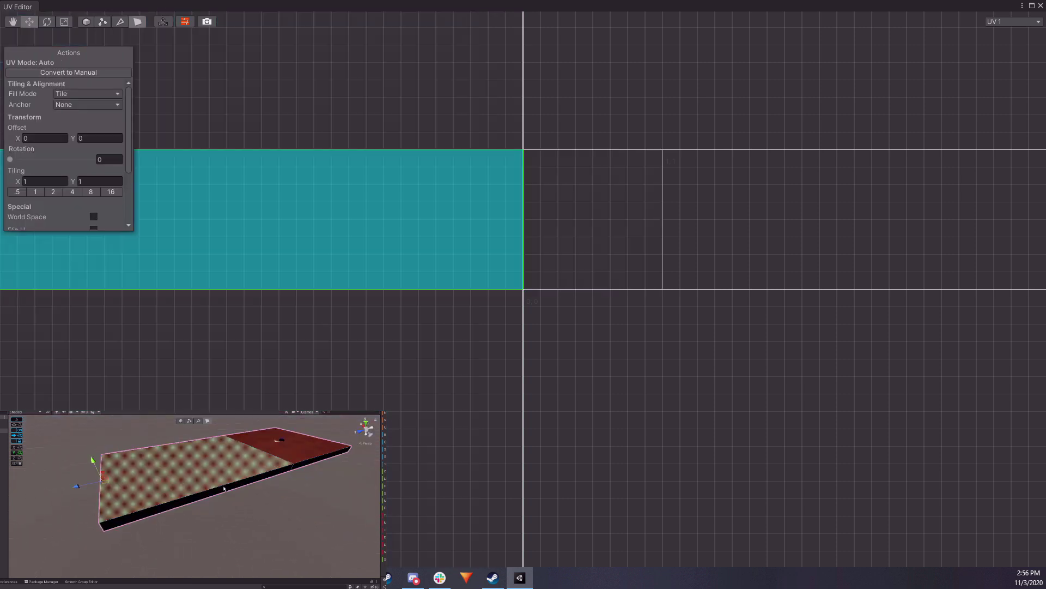
Lower the platform's end face to slope the extended section to 5 units tall, and inspect the tiles at the bend.
right_click_drag(275, 510, 256, 485)
left_click_drag(256, 485, 251, 538, "alt")
left_click(250, 538)
right_click_drag(250, 537, 273, 539)
key("w")
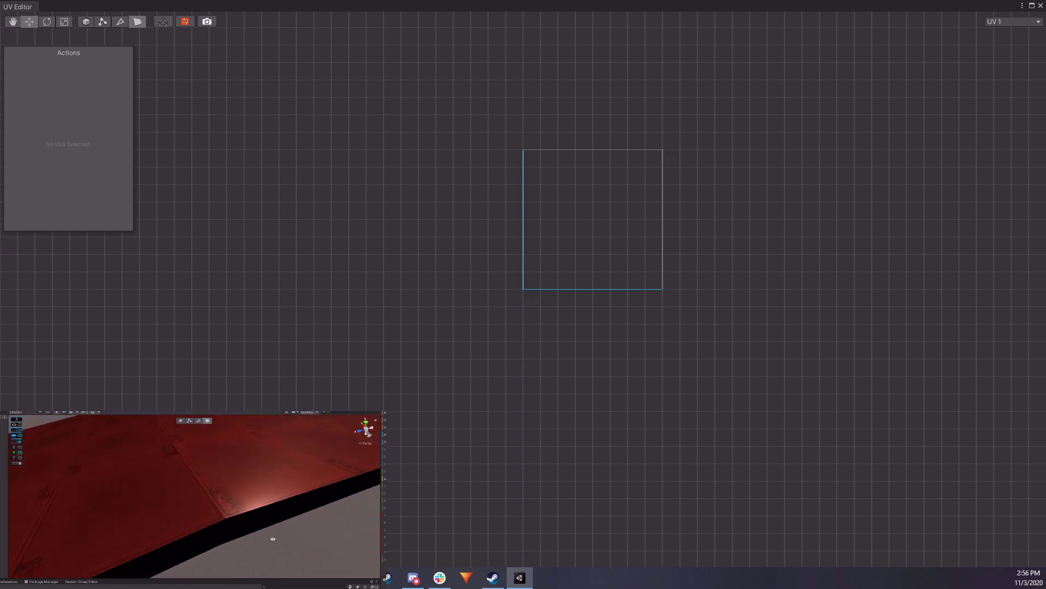
left_click_drag(273, 539, 210, 510, "alt")
right_click_drag(247, 534, 194, 504)
key("s")
left_click_drag(194, 505, 256, 513, "alt")
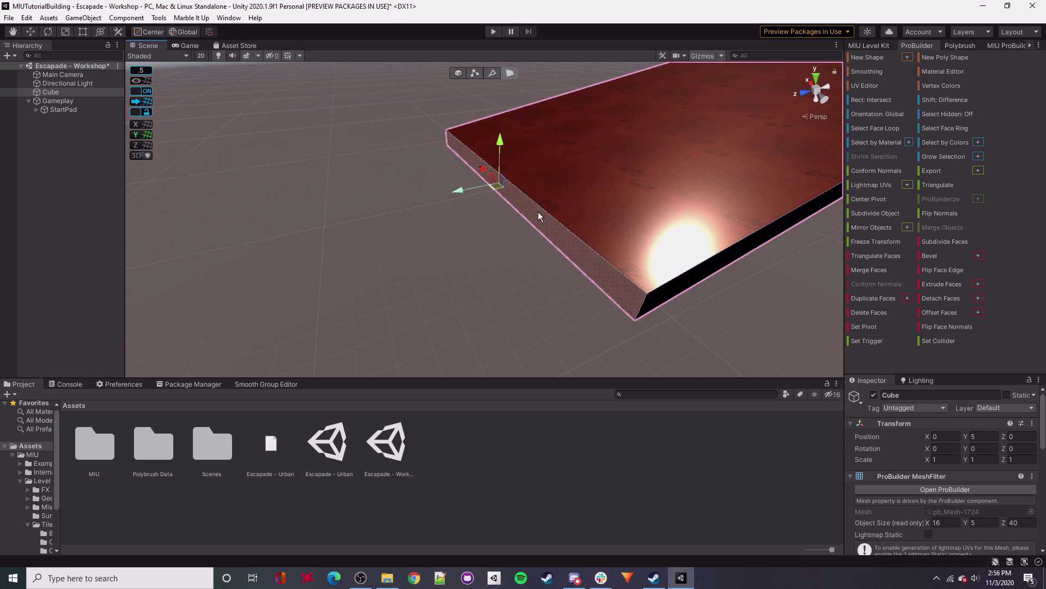
Extrude the slope's end face outward along Z to make the platform 56 units long, and deselect it.
right_click_drag(538, 212, 522, 226)
key("ctrl+e")
left_click_drag(522, 226, 519, 195, "alt")
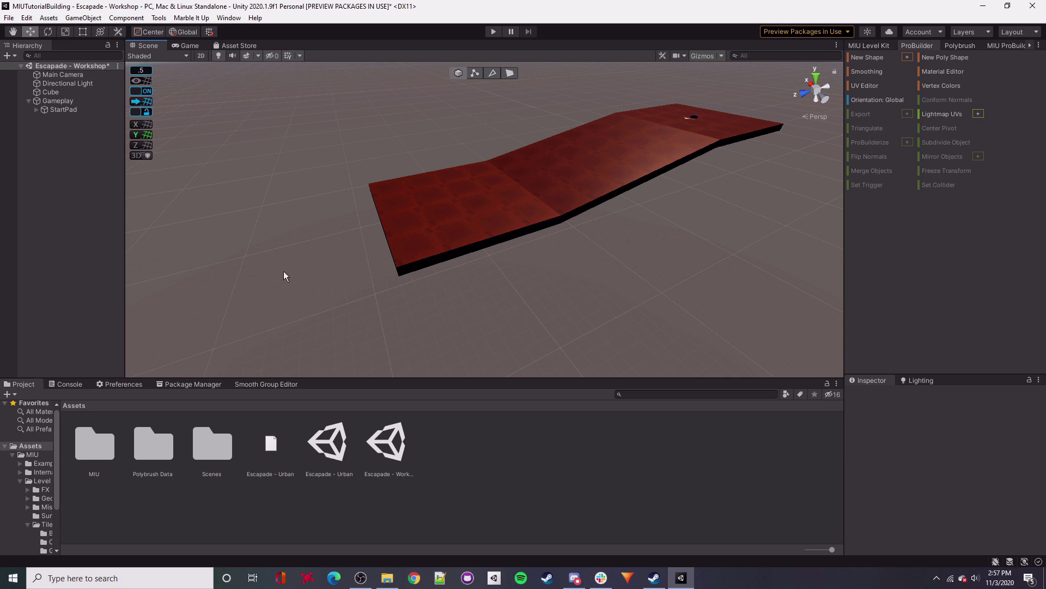
Open the settings for a new ProBuilder shape and choose Cylinder as the shape type.
left_click_drag(496, 195, 556, 225, "alt")
left_click(907, 58)
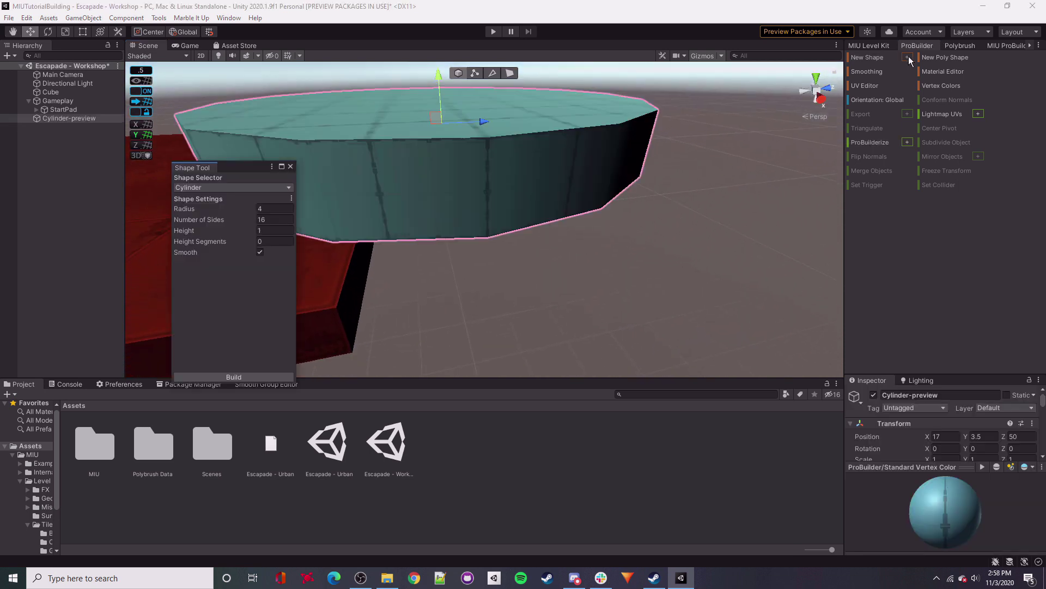
left_click_drag(458, 182, 657, 175, "alt")
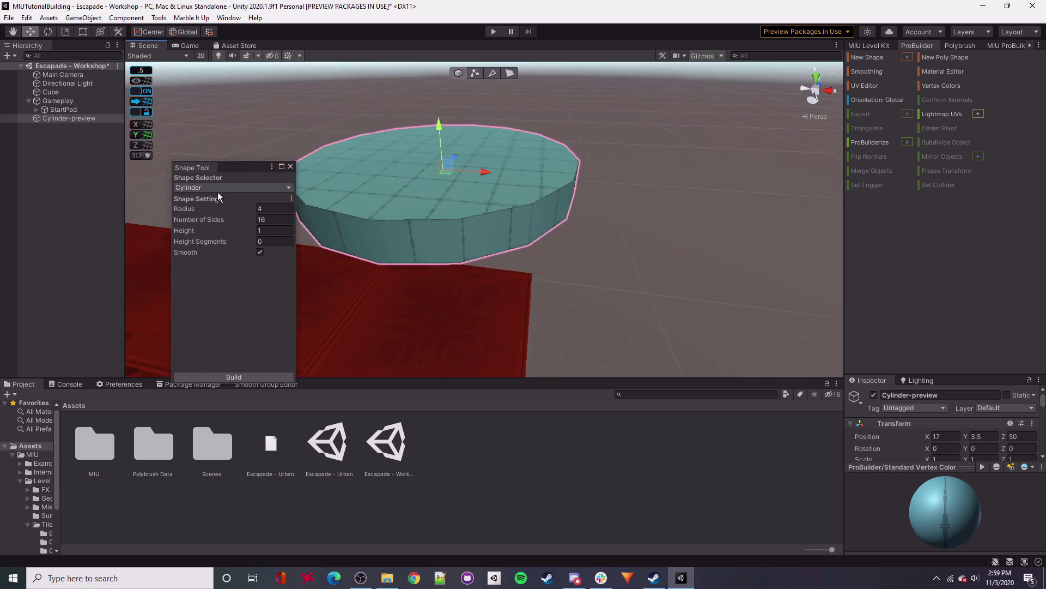
left_click(217, 189)
left_click(214, 247)
left_click_drag(580, 172, 567, 205, "alt")
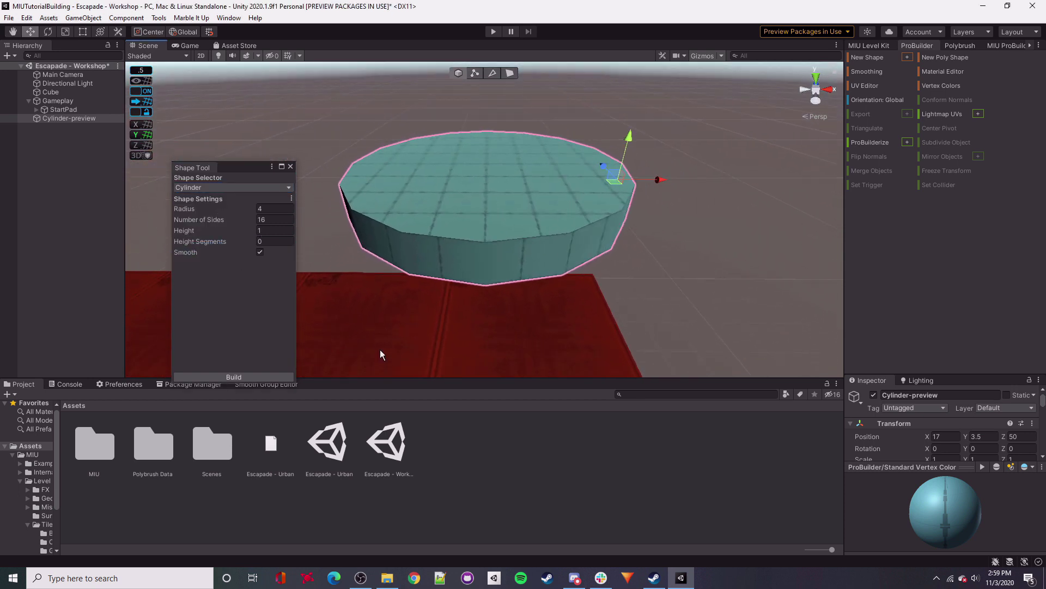
Build a smooth cylinder with radius 4, 16 sides, height 1 and 0 height segments, and close the Shape Tool.
left_click(263, 221)
right_click_drag(545, 272, 524, 233)
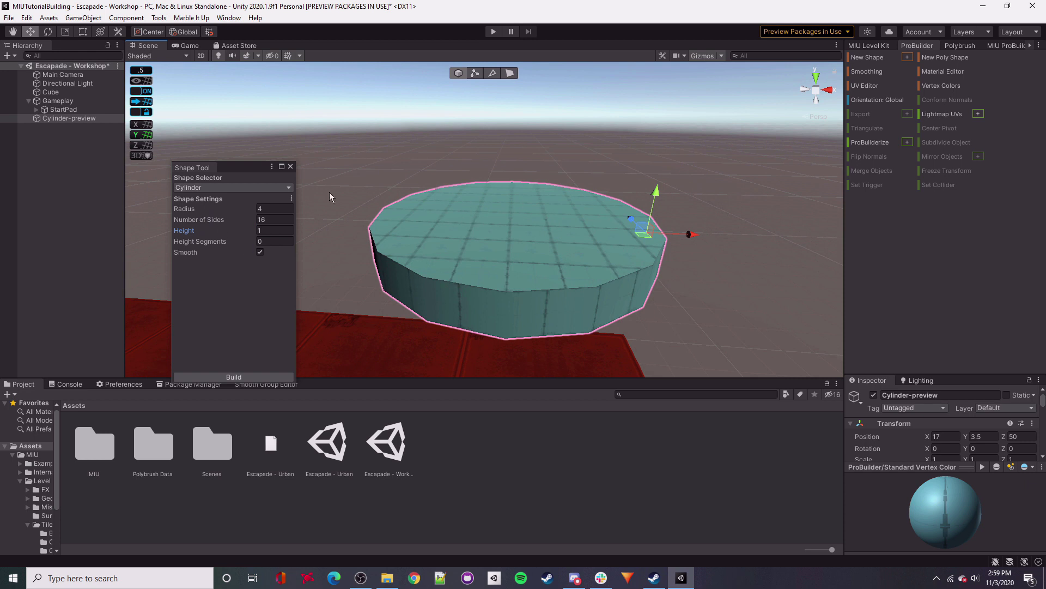
right_click_drag(550, 173, 593, 222)
key("s")
right_click_drag(682, 226, 681, 228)
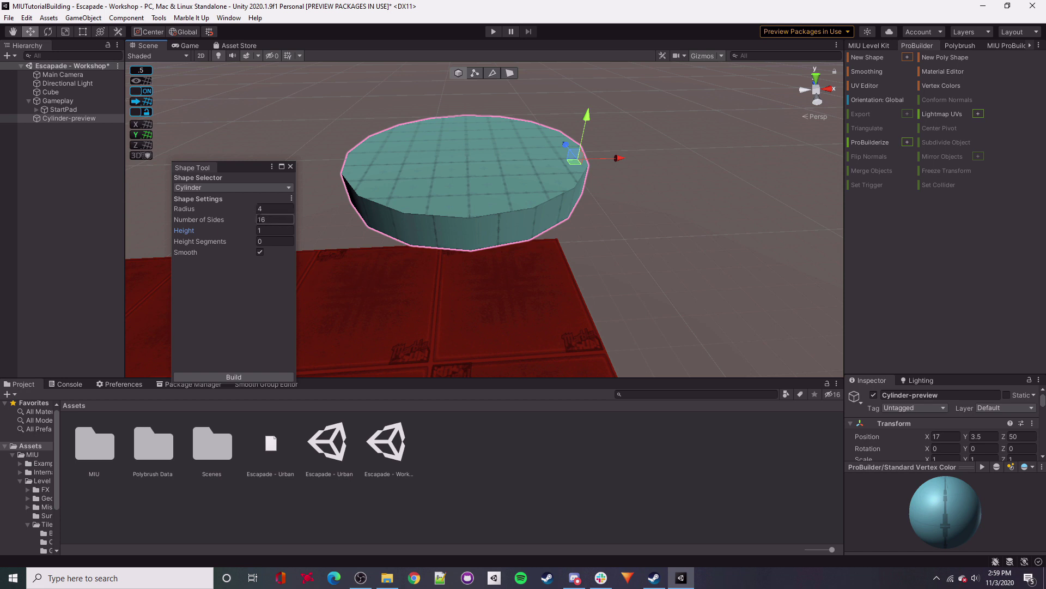
right_click_drag(581, 239, 558, 230)
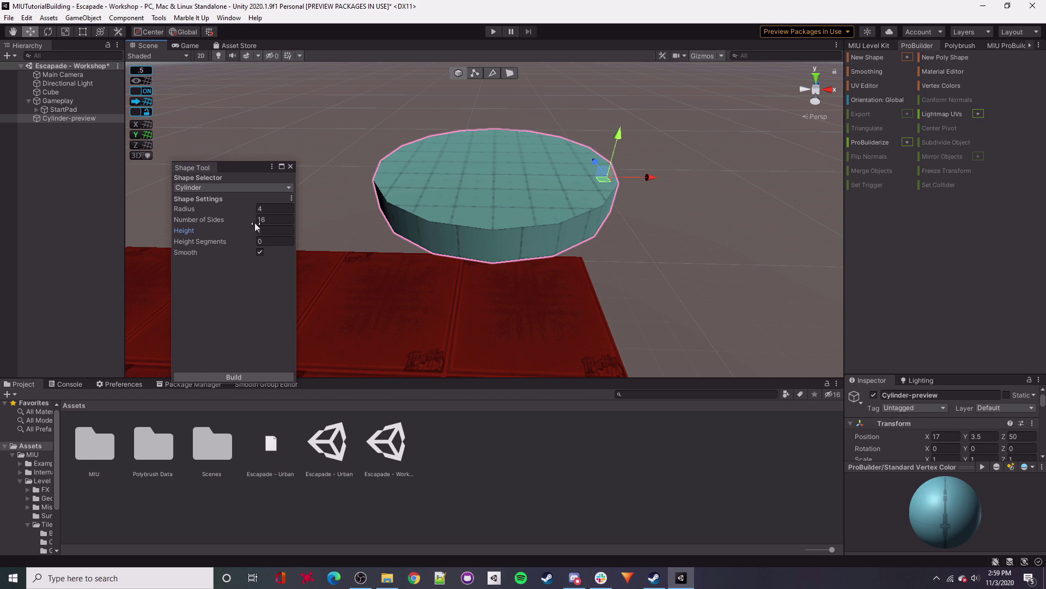
left_click(206, 376)
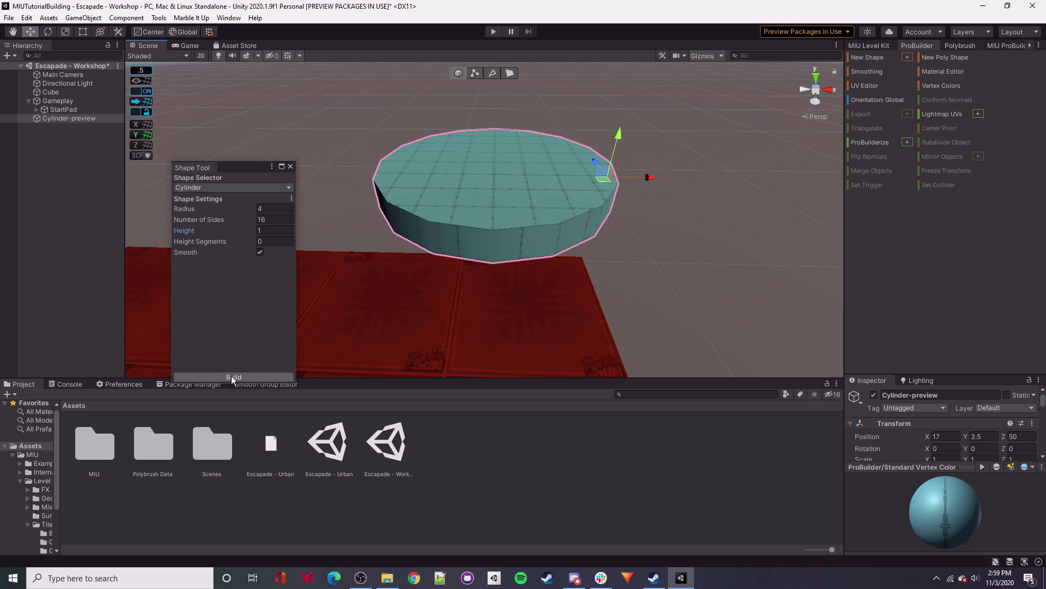
left_click(290, 166)
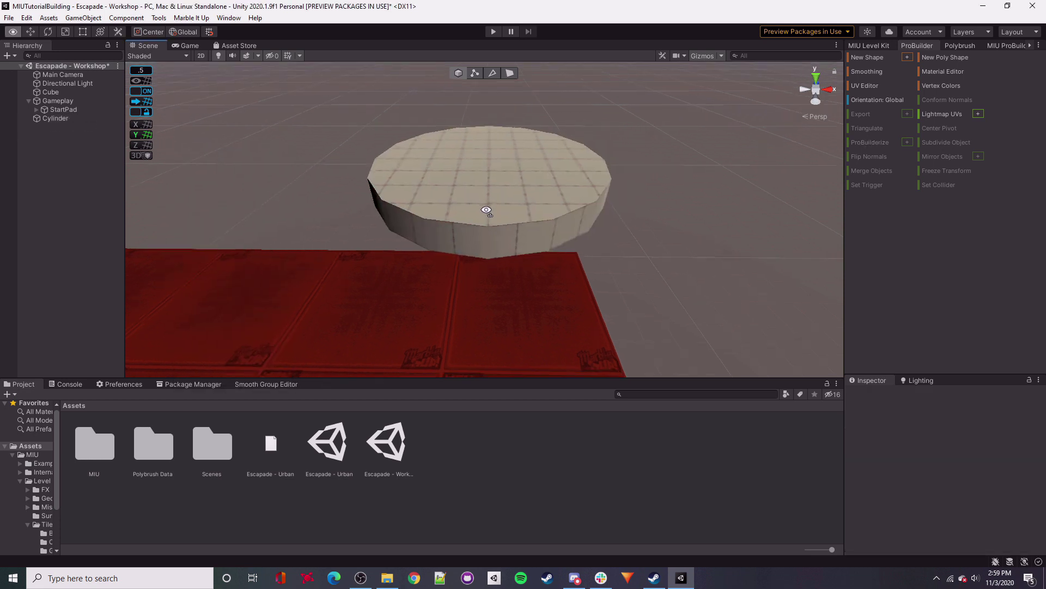
Apply the platform's Tile 02-C material to the cylinder and select the cylinder.
left_click(483, 227)
right_click_drag(496, 137, 472, 175)
middle_click_drag(357, 264, 359, 286)
left_click(360, 292)
key("f")
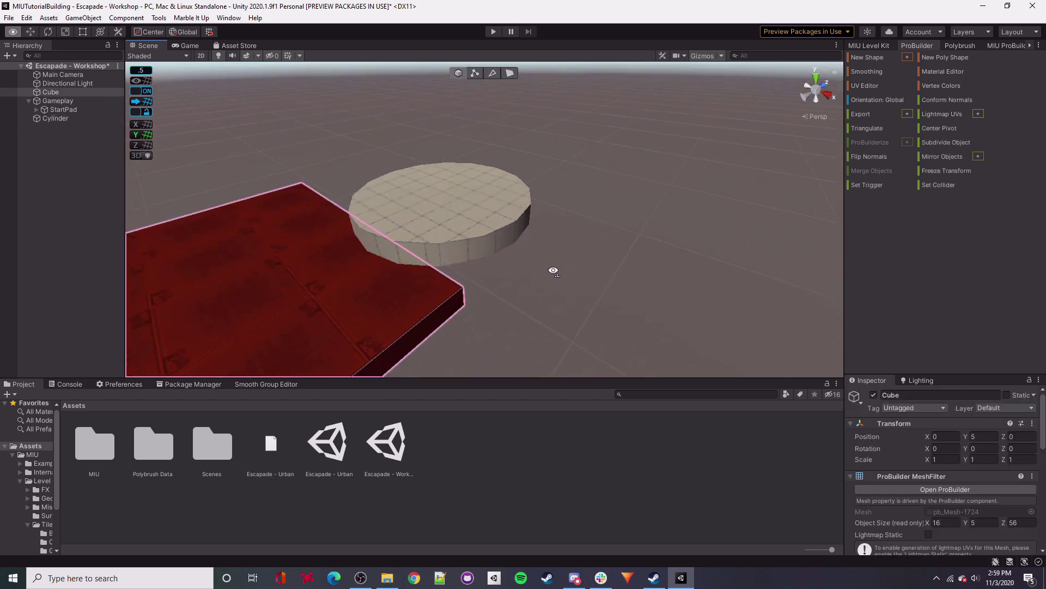
scroll(894, 484, "down", 5)
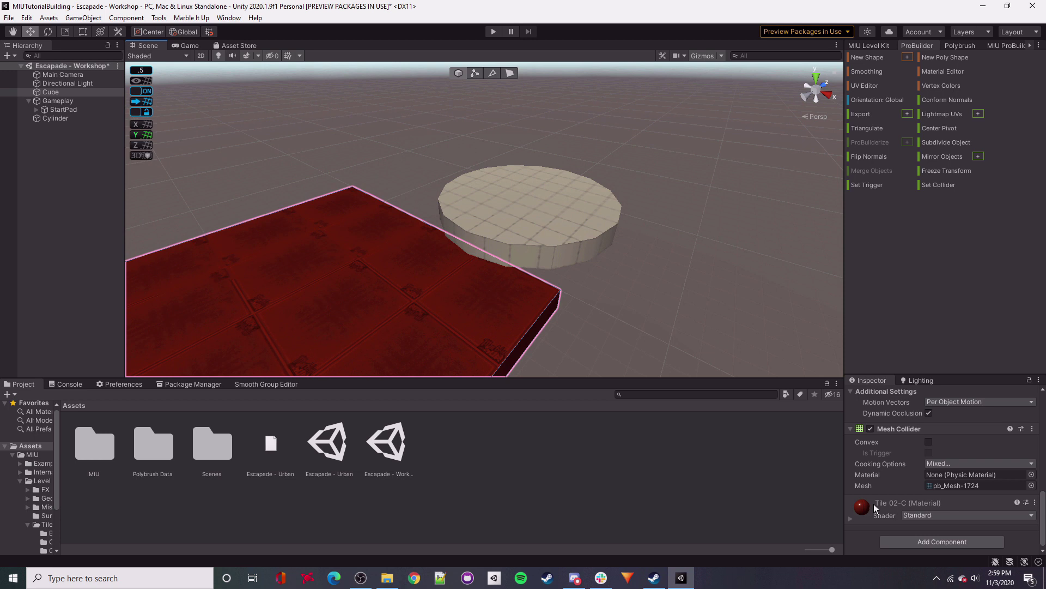
left_click_drag(866, 507, 587, 204)
left_click(584, 205)
Select the whole ring of side faces around the cylinder in face mode.
right_click_drag(425, 265, 530, 245)
right_click_drag(519, 195, 577, 180)
left_click(510, 73)
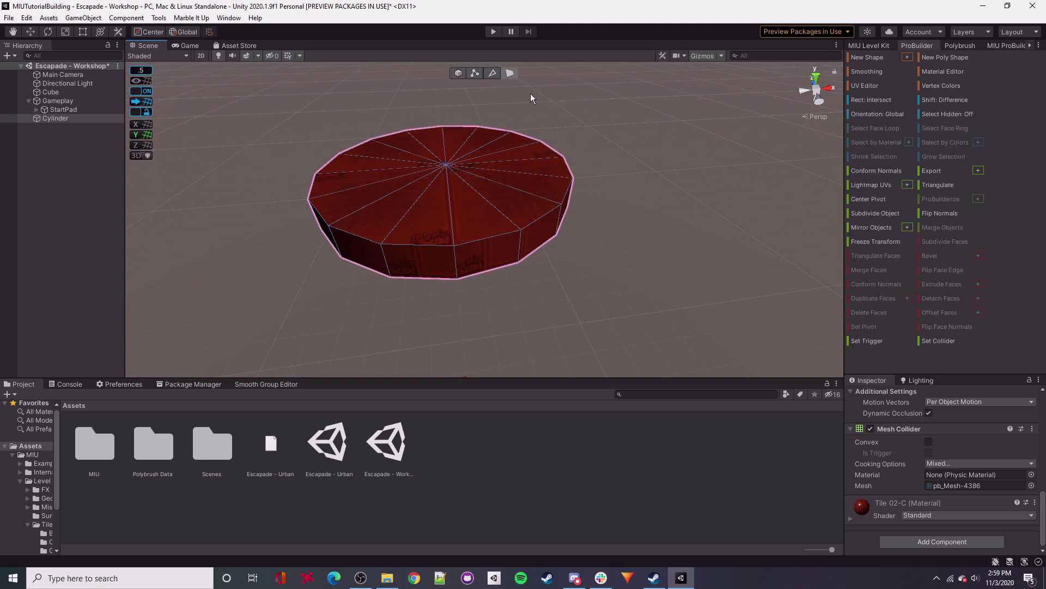
left_click(436, 262)
right_click_drag(440, 265, 489, 201)
double_click(507, 212, "shift")
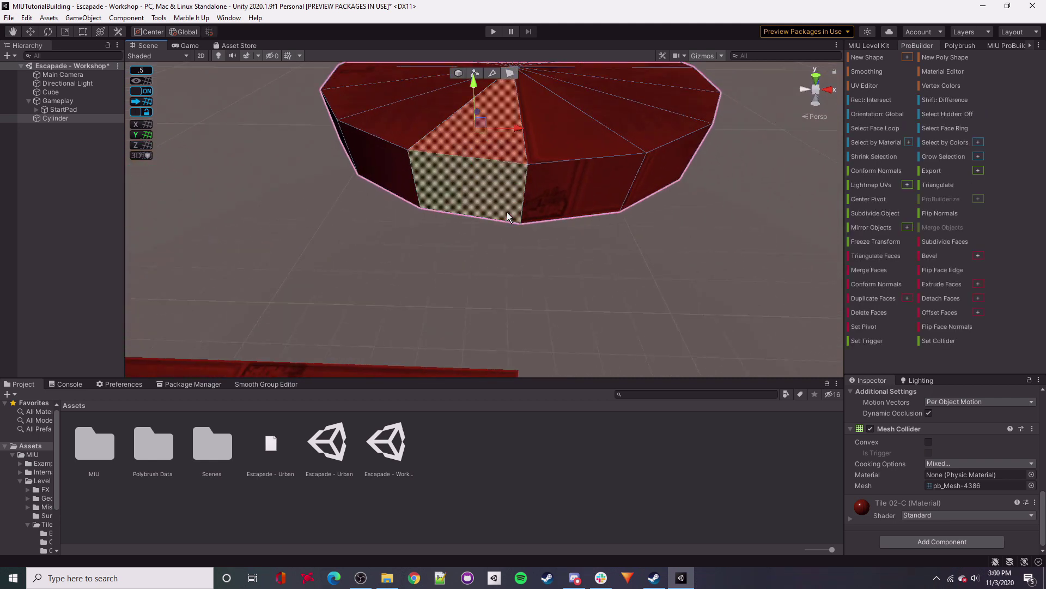
right_click_drag(535, 161, 537, 149)
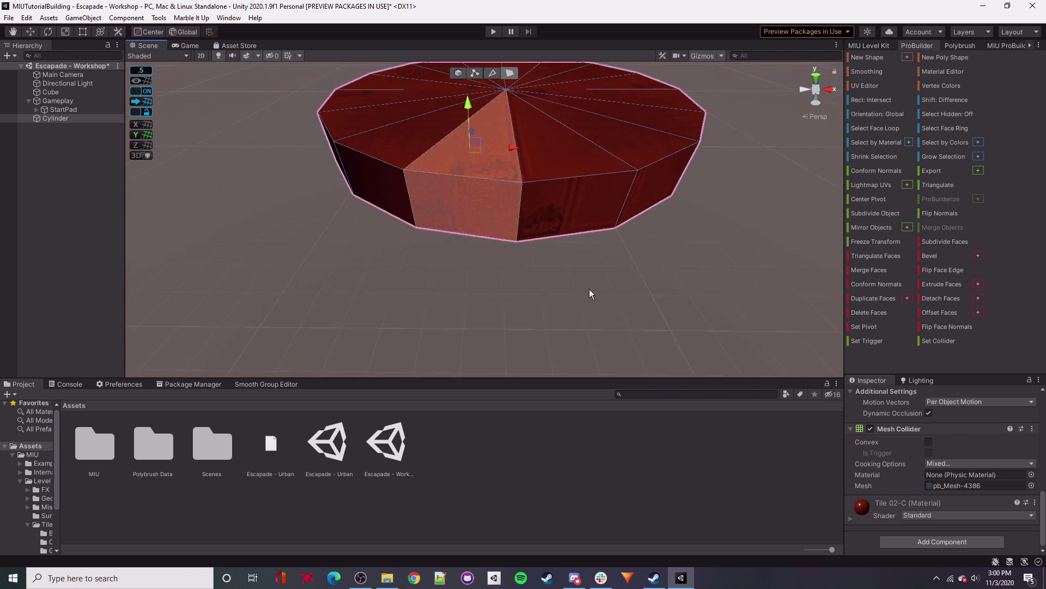
left_click(498, 224)
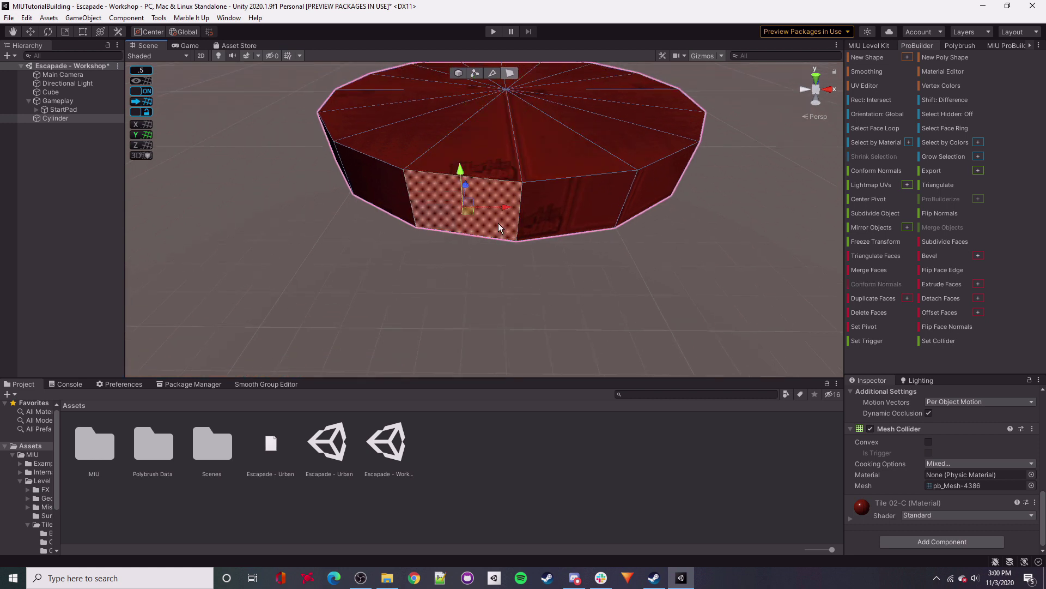
double_click(512, 233)
right_click_drag(549, 276, 425, 282)
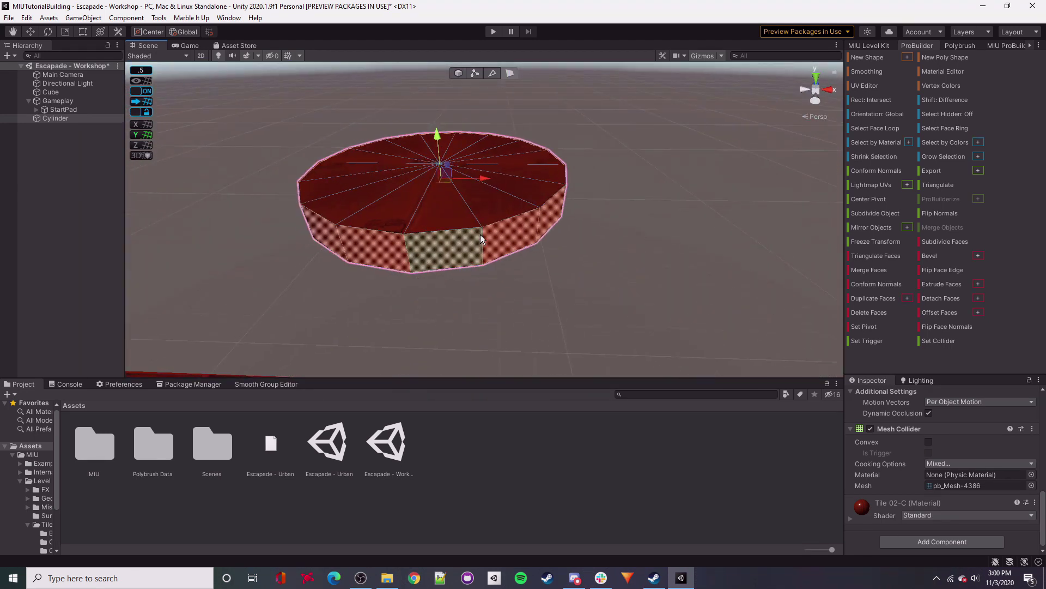
right_click_drag(484, 238, 488, 253)
key("a")
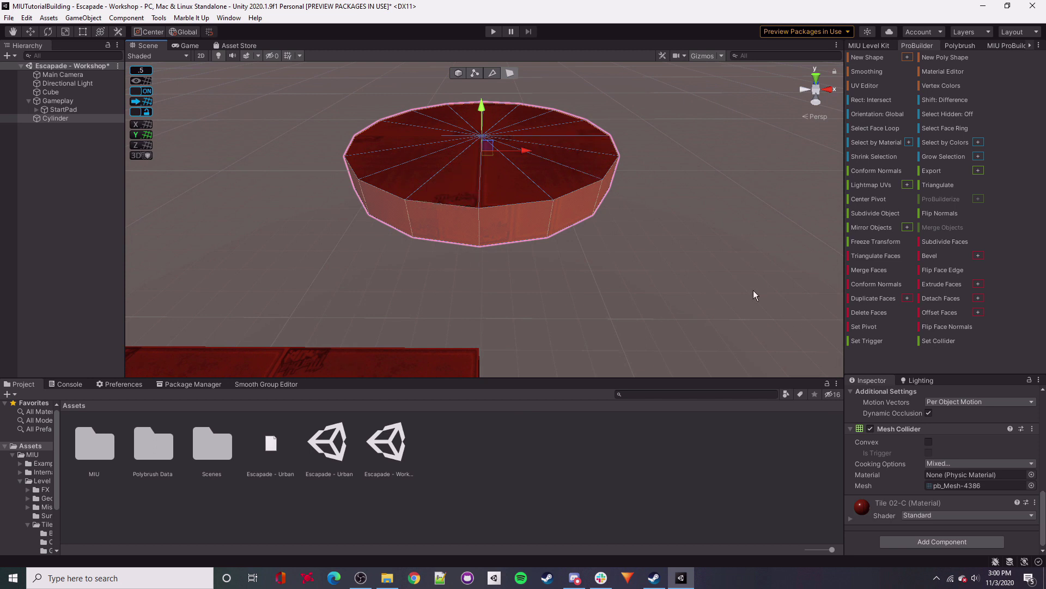
Extrude the cylinder's side faces by Face Normal with a distance of 0.25.
left_click(978, 284)
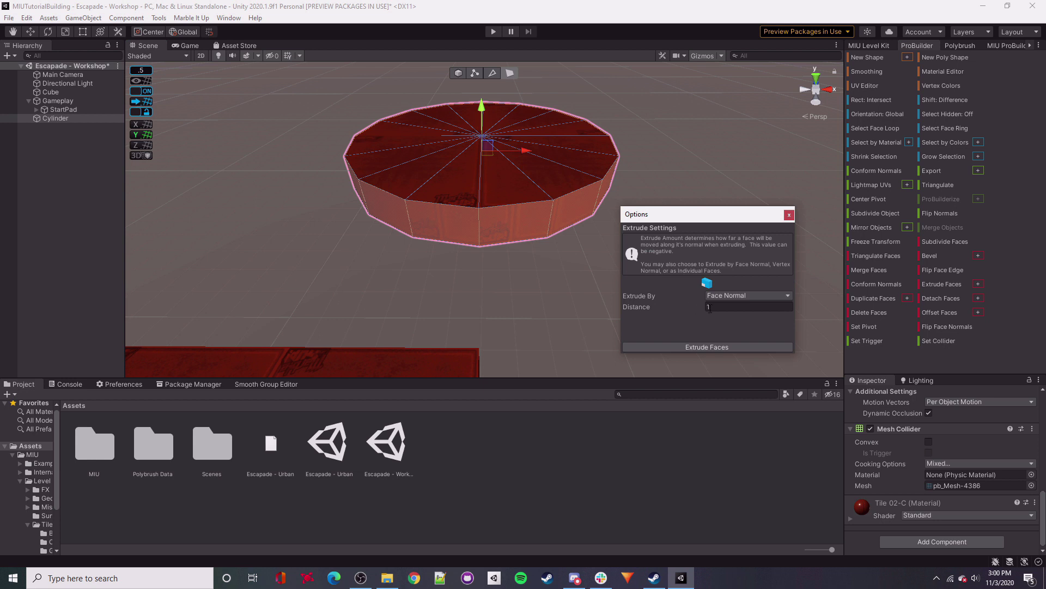
left_click(715, 308)
left_click(699, 345)
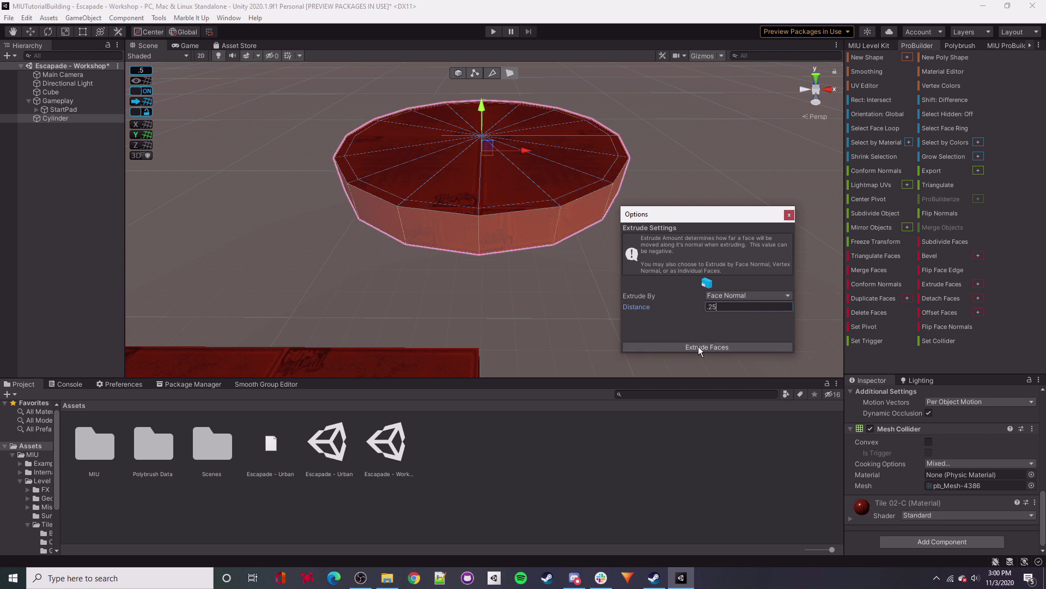
Set the extrude distance to 4 and extrude the cylinder's side faces outward once more.
scroll(410, 242, "up", 5)
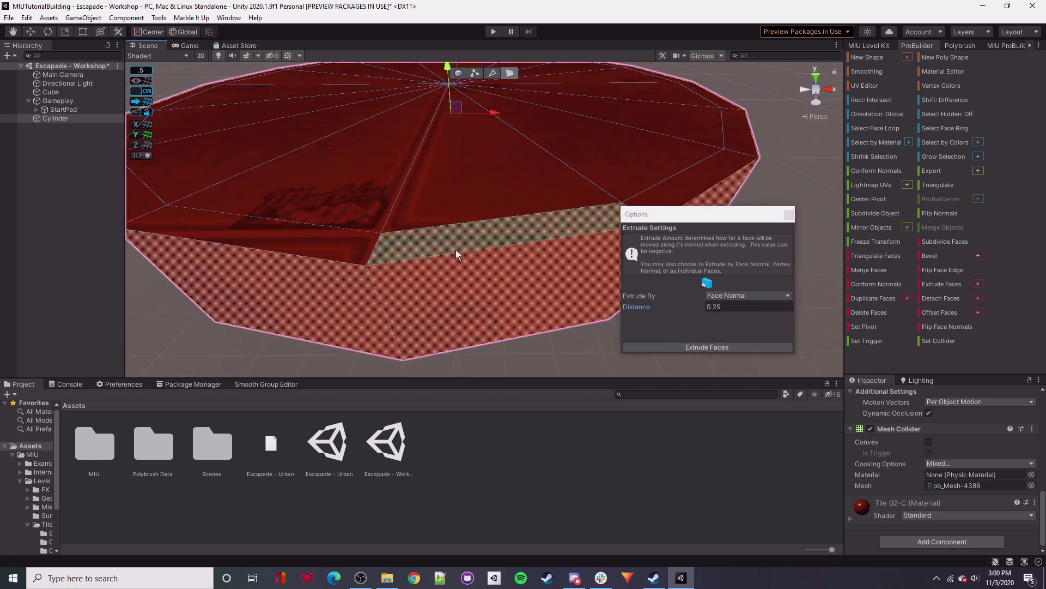
right_click_drag(448, 244, 665, 283)
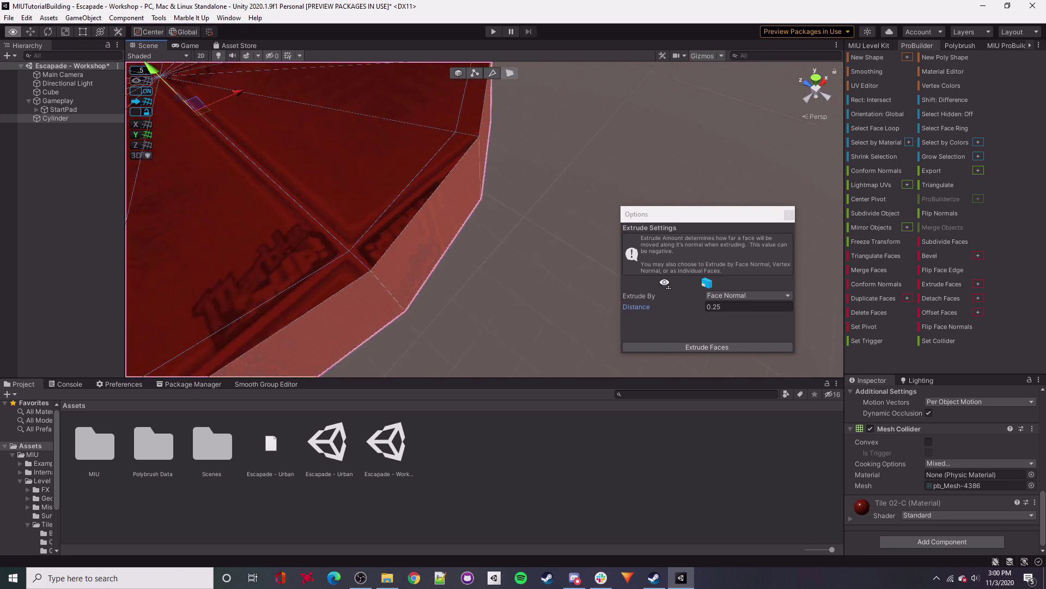
mouse_move(483, 209)
right_mouse_down()
mouse_move(583, 162)
mouse_move(231, 158)
mouse_move(577, 80)
mouse_move(551, 217)
mouse_move(493, 206)
right_mouse_up()
left_click_drag(740, 308, 648, 306)
type("4")
right_click_drag(472, 243, 464, 211)
key("s")
left_click(708, 347)
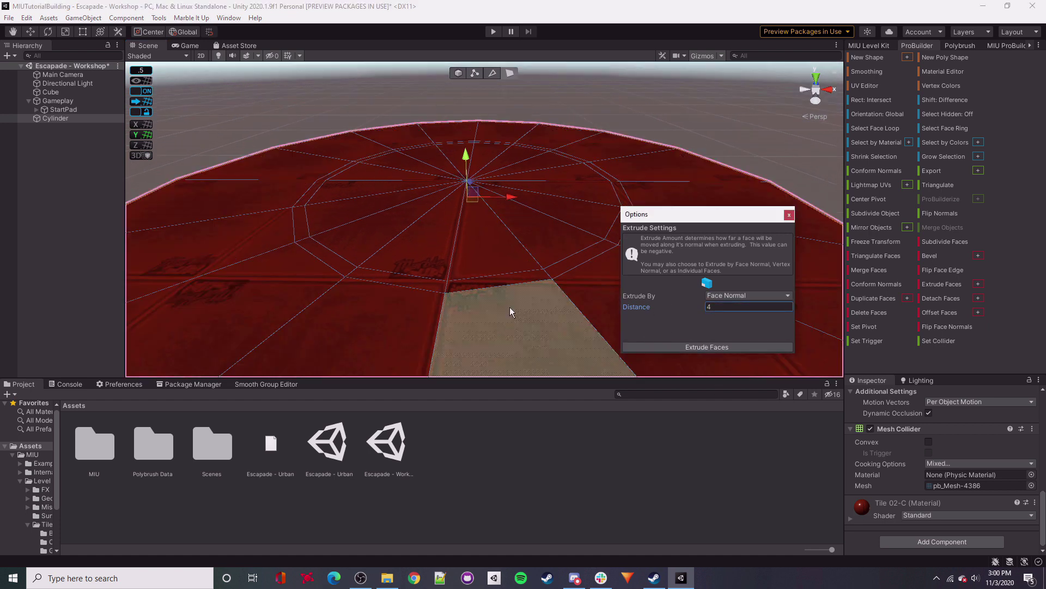
Select every other outer side face of the cylinder and extrude them by a distance of 4 to form spokes.
scroll(405, 188, "down", 5)
right_click_drag(231, 133, 457, 224)
right_click_drag(480, 136, 491, 109)
key("w")
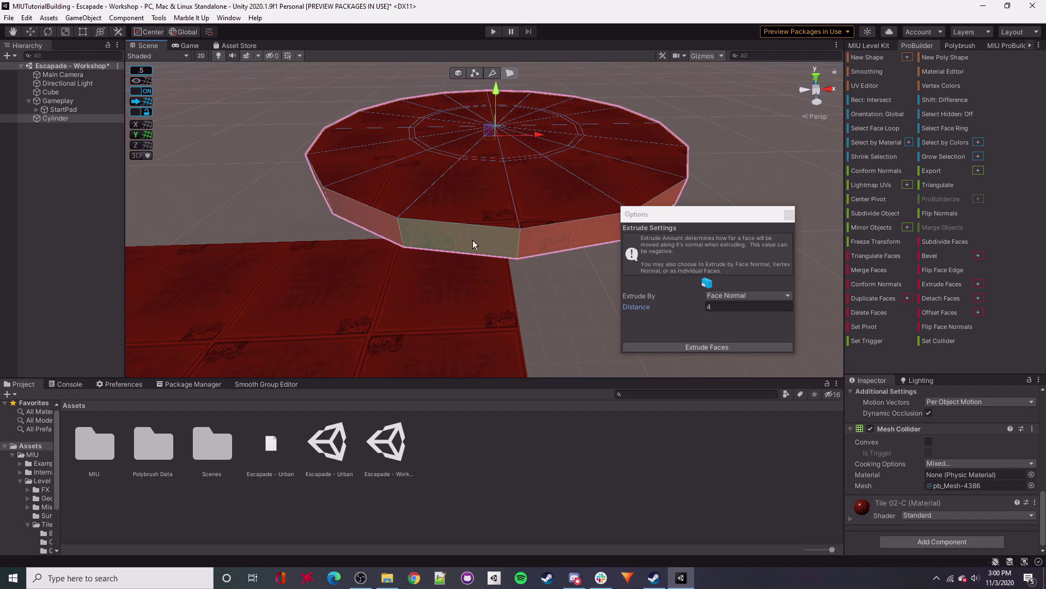
left_click(479, 245)
right_click_drag(488, 254, 366, 191)
left_click(434, 215, "shift")
right_click_drag(526, 161, 441, 172)
left_click(481, 201, "shift")
right_click_drag(481, 201, 431, 177)
mouse_move(564, 210)
right_mouse_down()
mouse_move(543, 206)
mouse_move(578, 213)
right_mouse_up()
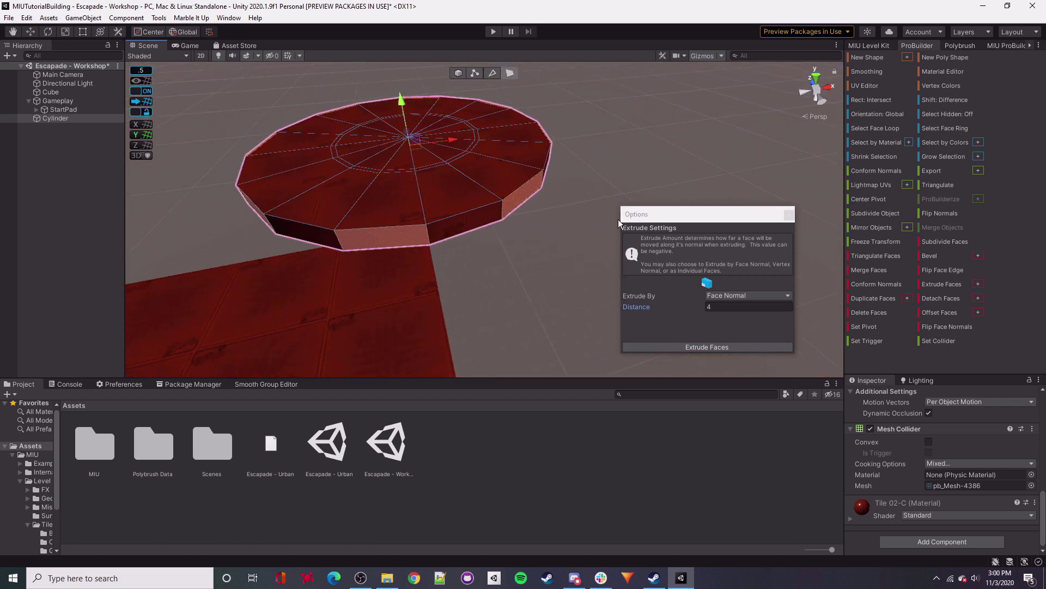
left_click(682, 347)
Select the full loop of side faces running around the cylinder's spokes and the gaps between them.
right_click_drag(467, 217, 463, 180)
right_click_drag(653, 178, 548, 173)
left_click(479, 186)
right_click_drag(480, 186, 512, 215)
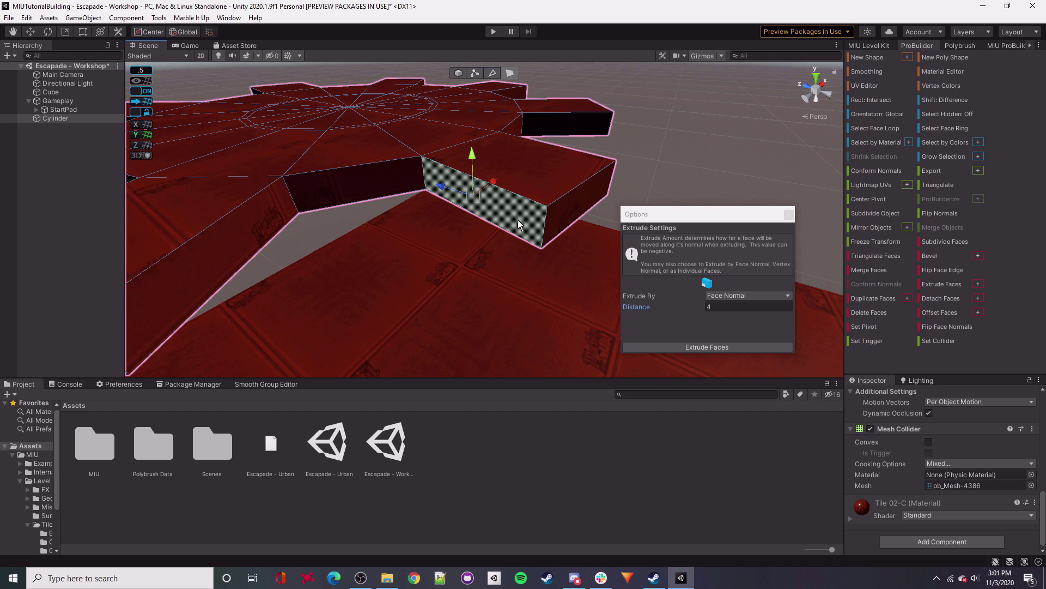
double_click(517, 220, "shift")
right_click_drag(531, 199, 423, 215)
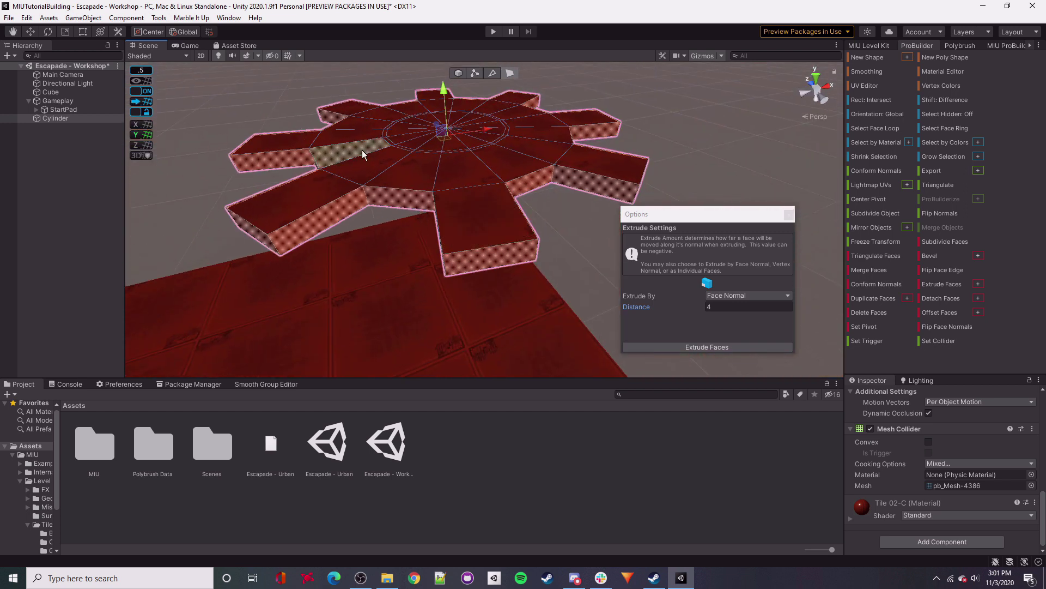
Extrude the selected side faces around the spokes and gaps outward by a distance of 0.25.
left_click(708, 308)
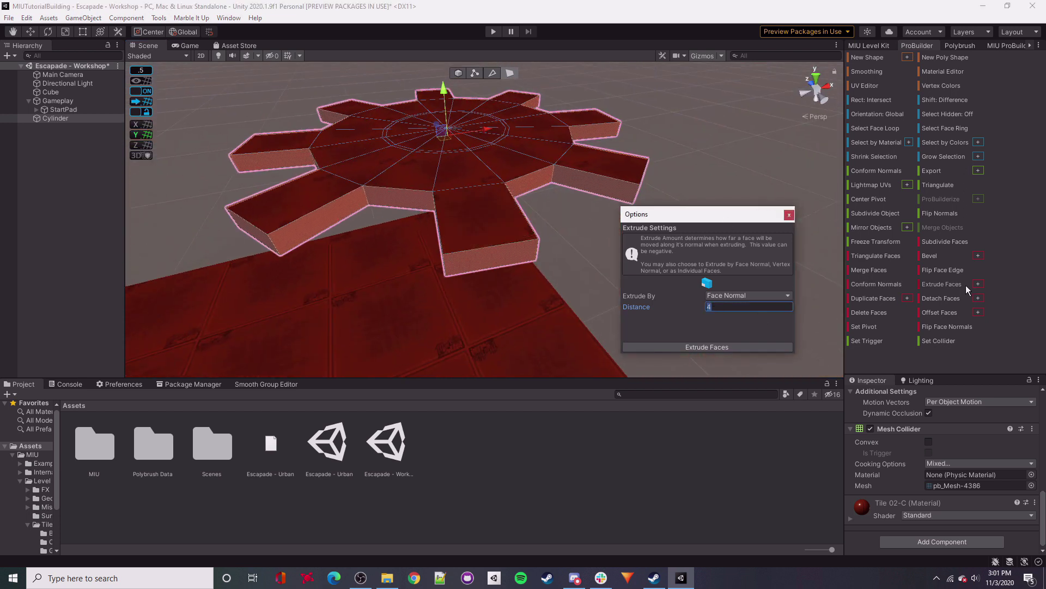
type("0.25")
left_click(484, 235)
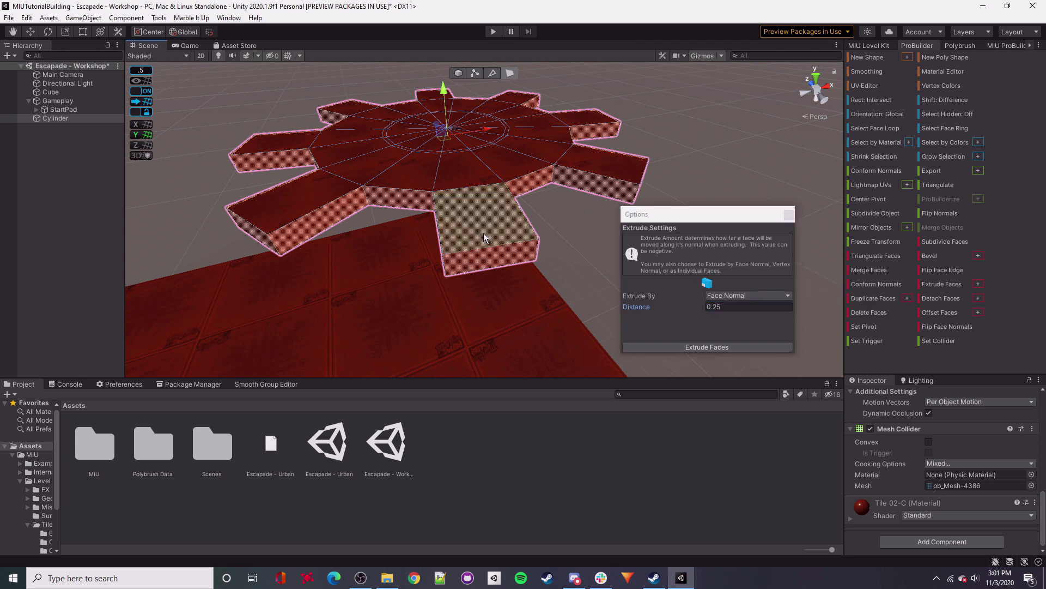
left_click(701, 349)
Select the full circle of inner triangular faces at the centre of the cylinder's top.
right_click_drag(490, 174, 454, 290)
scroll(453, 290, "up", 8)
scroll(424, 279, "down", 3)
left_click(424, 279)
left_click(473, 268, "shift")
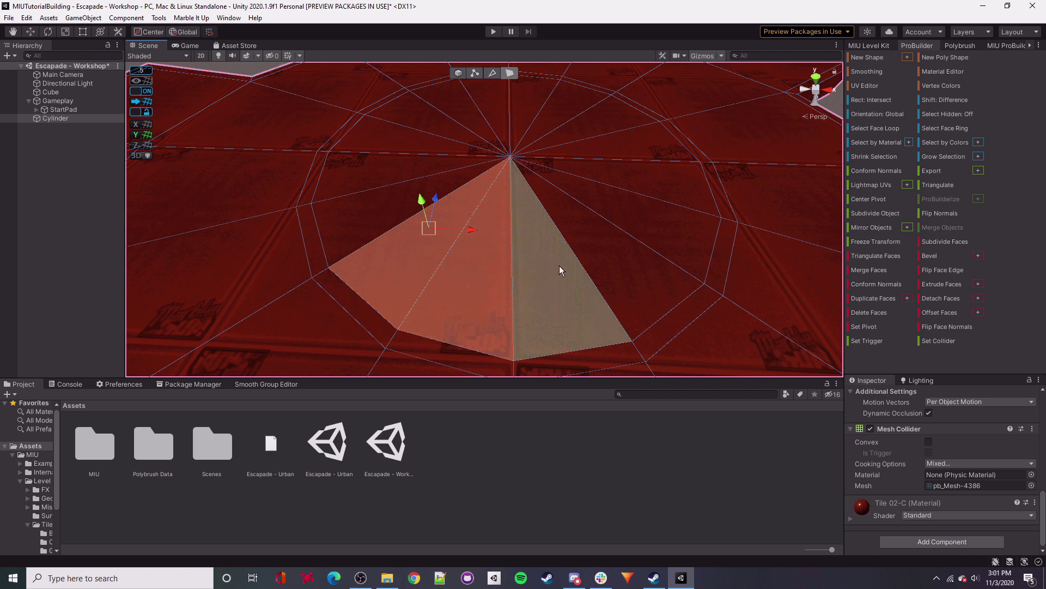
left_click(560, 266, "shift")
left_click(621, 256, "shift")
left_click(647, 218, "shift")
left_click(644, 179, "shift")
left_click(628, 144, "shift")
left_click(606, 119, "shift")
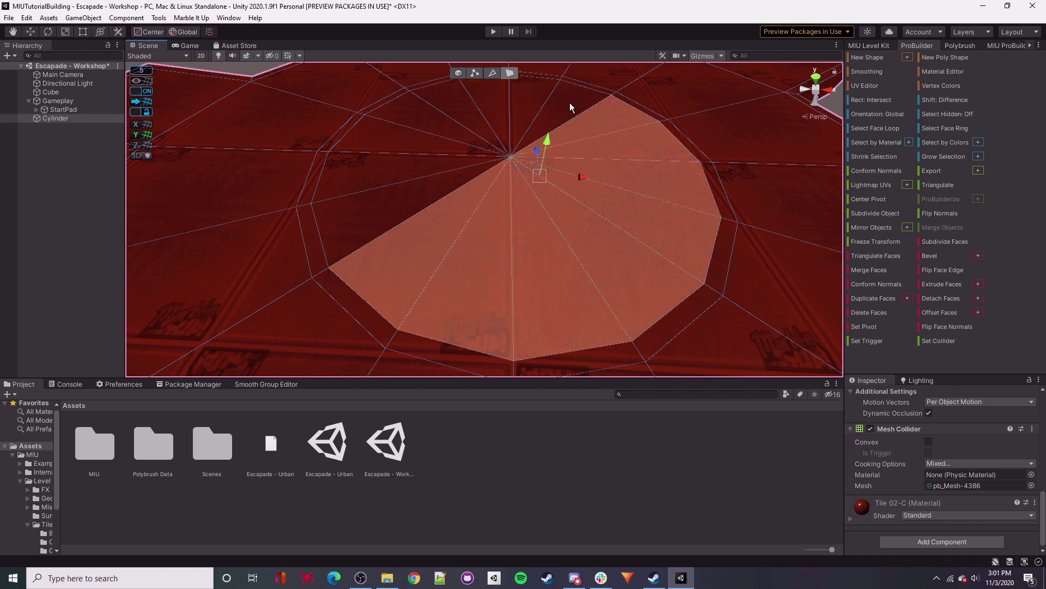
Set the grid snap value to 0.25.
left_click(142, 70)
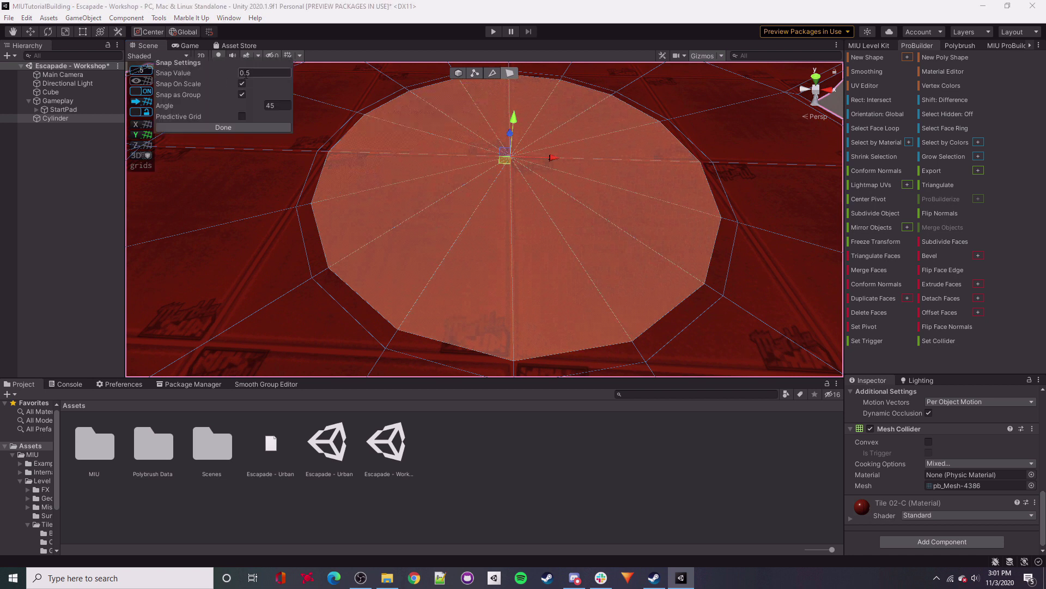
left_click(245, 75)
type(".25")
Turn off scene lighting and select the full circle of inner triangular faces on the cylinder's underside.
right_click_drag(652, 194, 467, 169)
left_click(436, 256)
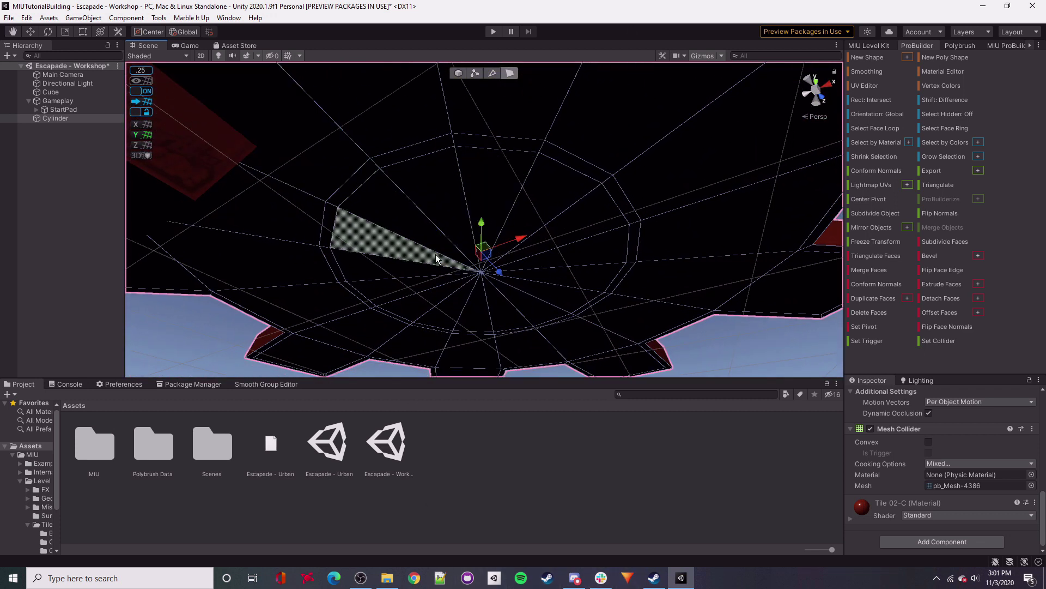
left_click(219, 56)
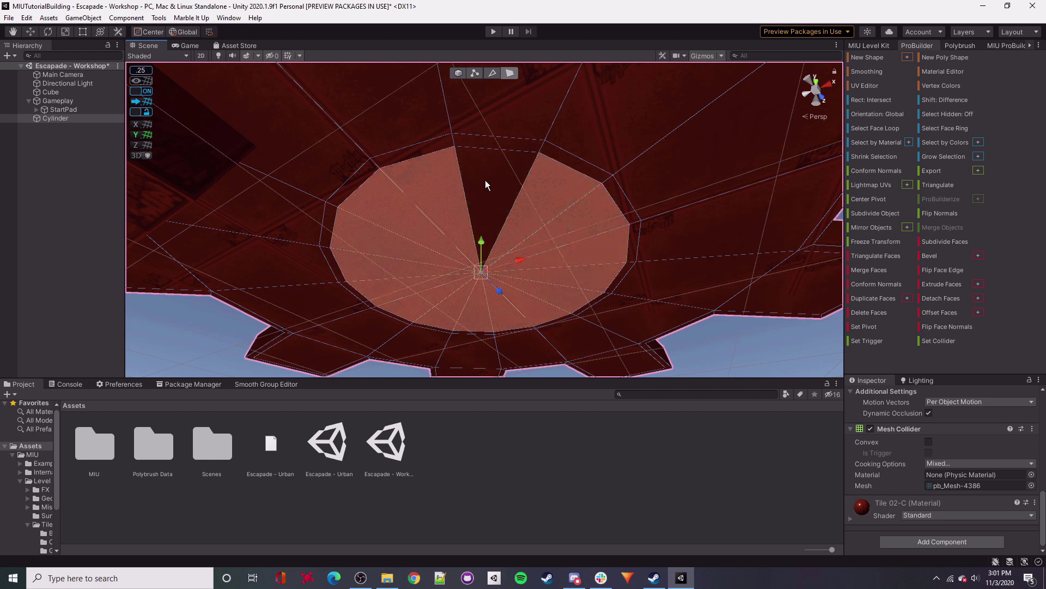
left_click(485, 180, "shift")
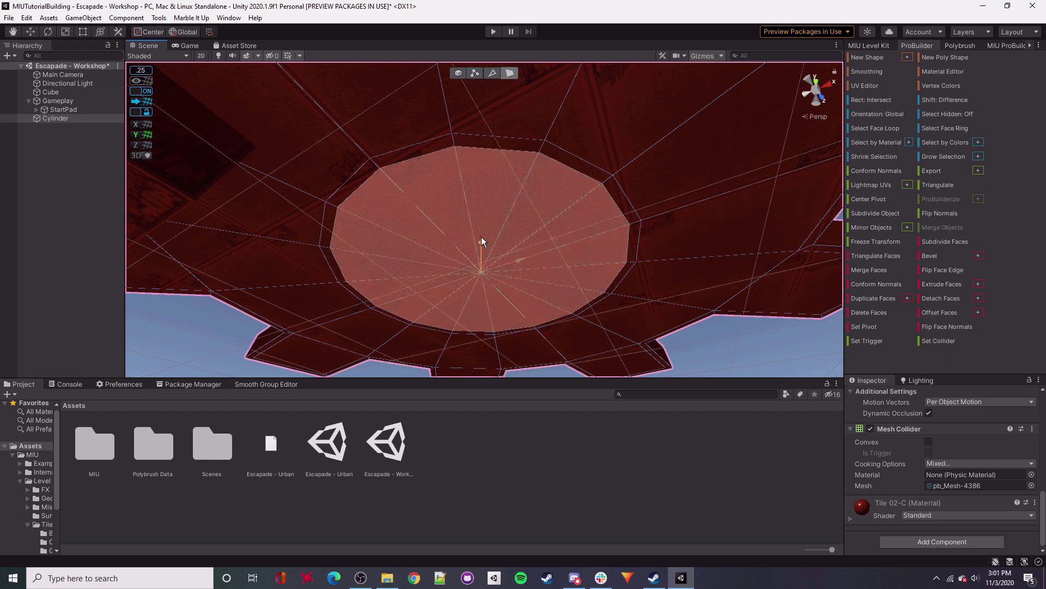
Move the inner underside faces up into the cylinder to form a recess and turn scene lighting back on.
left_click_drag(482, 236, 479, 232)
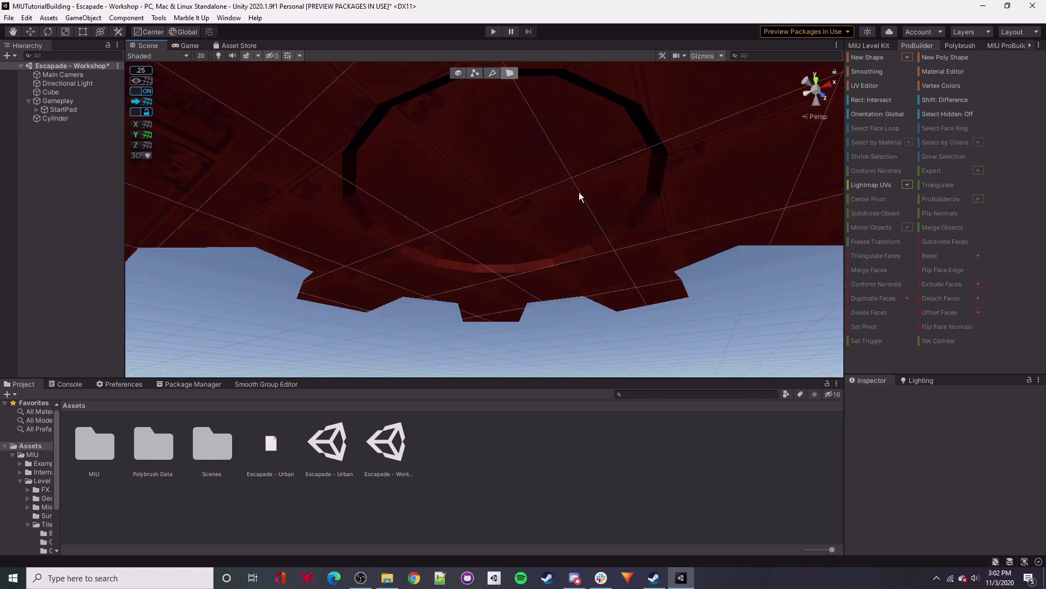
right_click_drag(579, 192, 552, 292)
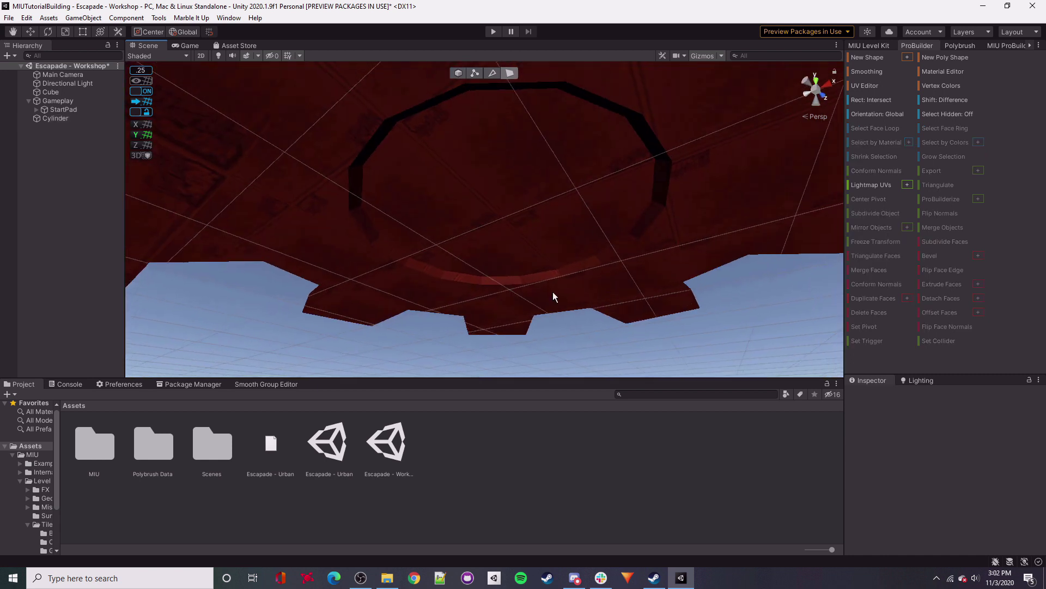
left_click(218, 55)
mouse_move(473, 180)
right_mouse_down()
mouse_move(416, 297)
mouse_move(468, 306)
mouse_move(553, 194)
right_mouse_up()
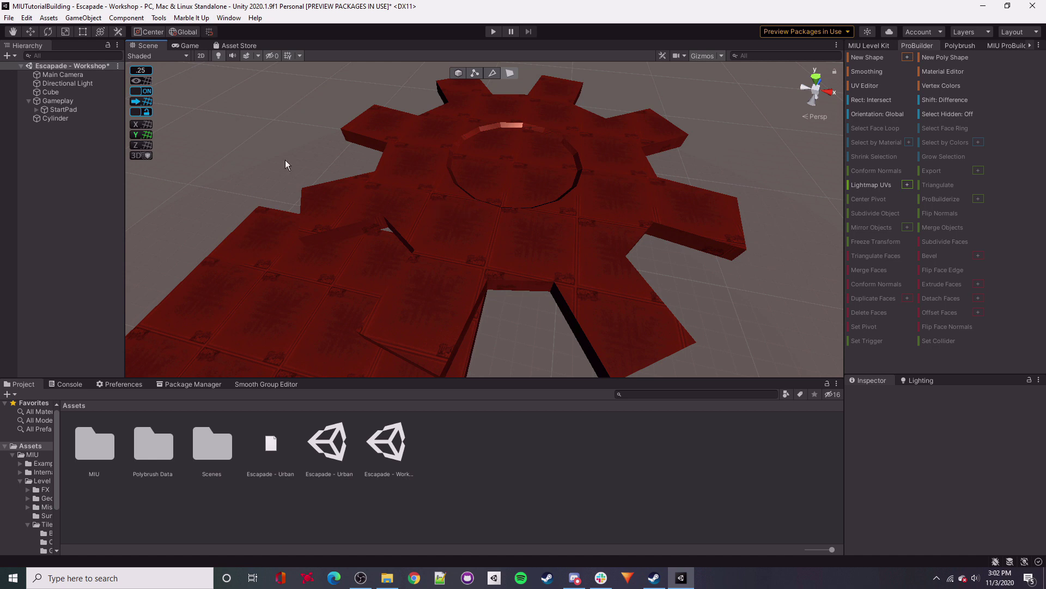
Return to object selection mode and open the UV Editor.
right_click_drag(568, 241, 542, 205)
key("g")
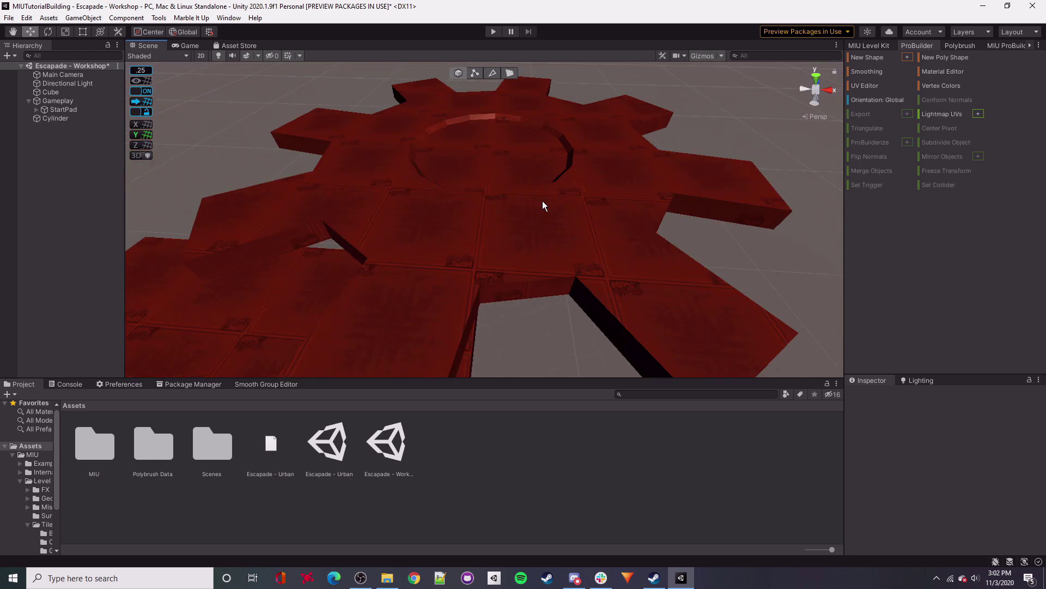
scroll(543, 205, "down", 5)
mouse_move(495, 250)
right_mouse_down()
mouse_move(481, 240)
mouse_move(501, 252)
mouse_move(493, 246)
right_mouse_up()
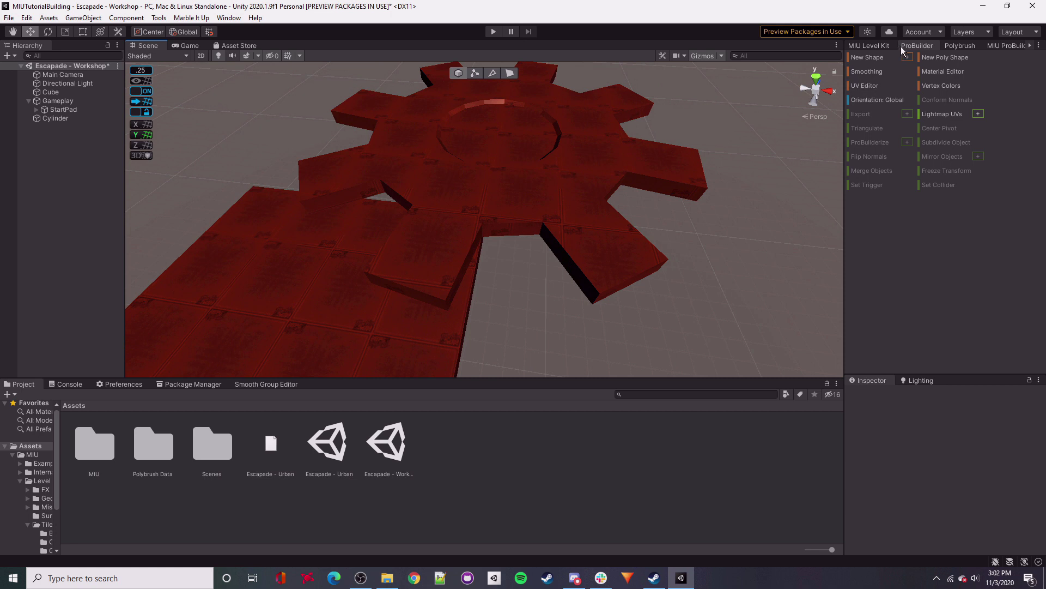
left_click(865, 86)
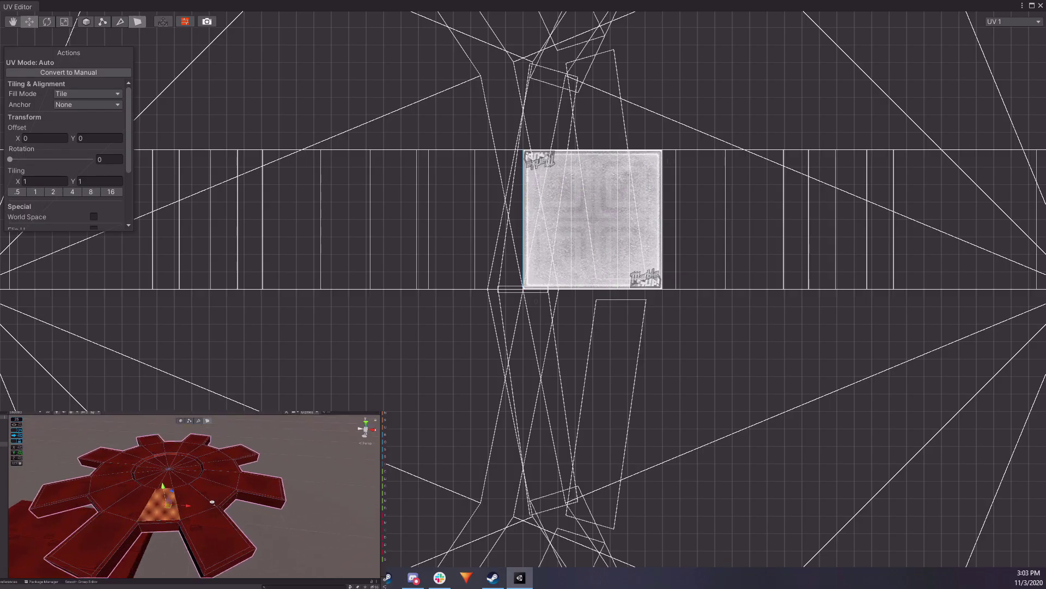
Select the full ring of top faces between the cylinder's recessed centre and its spokes.
right_click_drag(212, 501, 159, 516)
key("w")
double_click(152, 503, "shift")
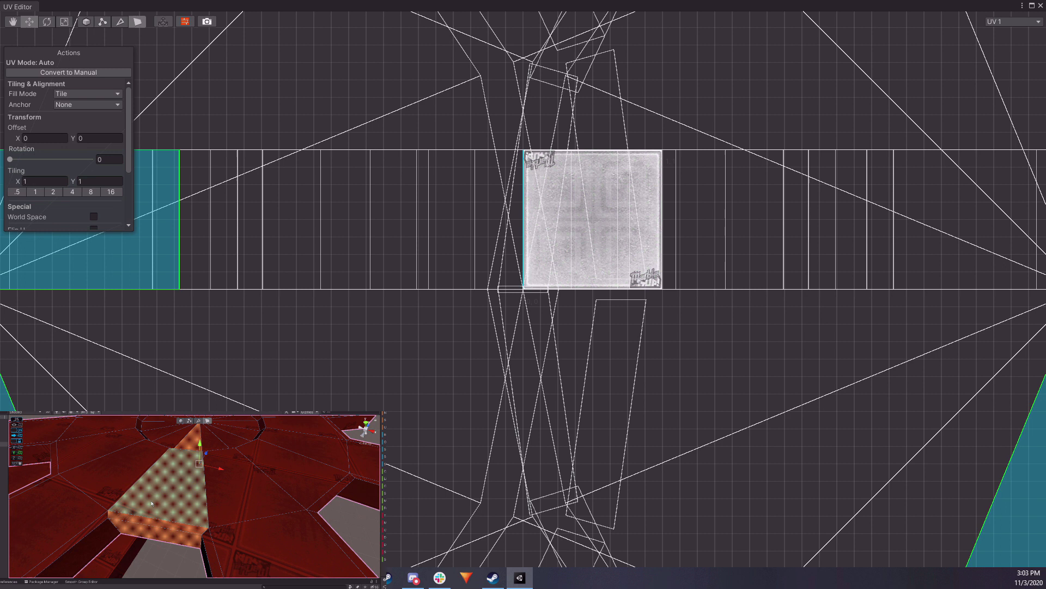
left_click(204, 458)
mouse_move(213, 437)
right_mouse_down()
mouse_move(205, 461)
mouse_move(209, 431)
right_mouse_up()
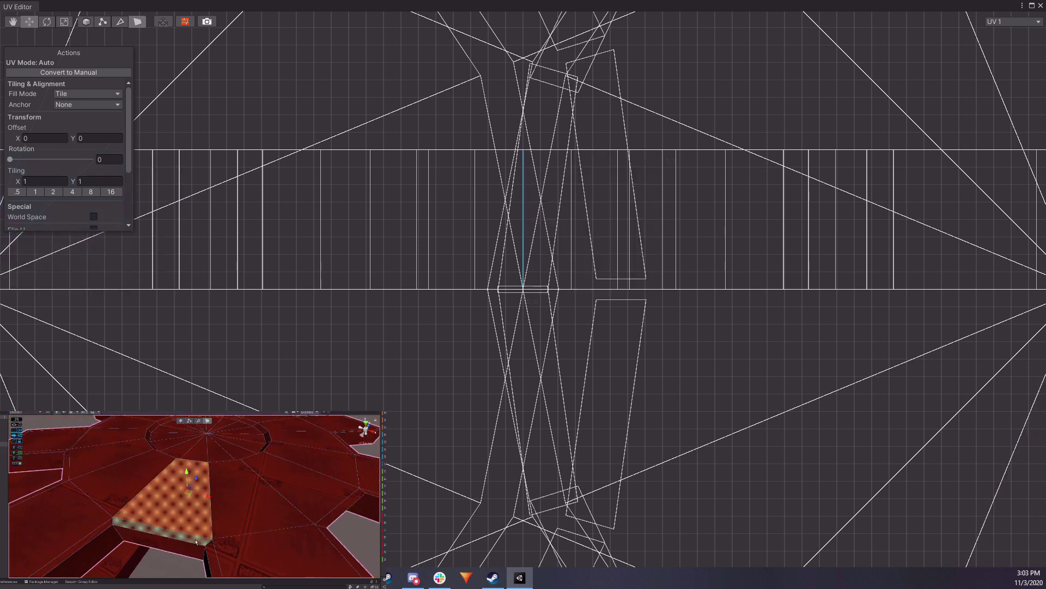
double_click(188, 504, "ctrl")
right_click_drag(188, 509, 248, 529)
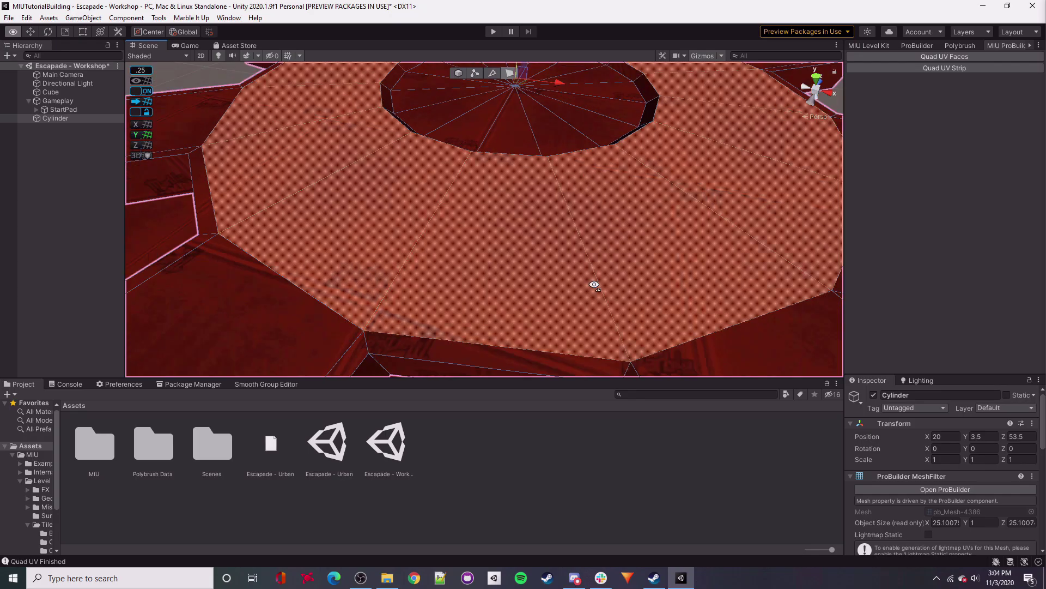
Open the Marble It Up! Quad UV tool and examine the texture on the selected ring of top faces.
right_click_drag(594, 284, 543, 231)
right_click_drag(635, 280, 545, 238)
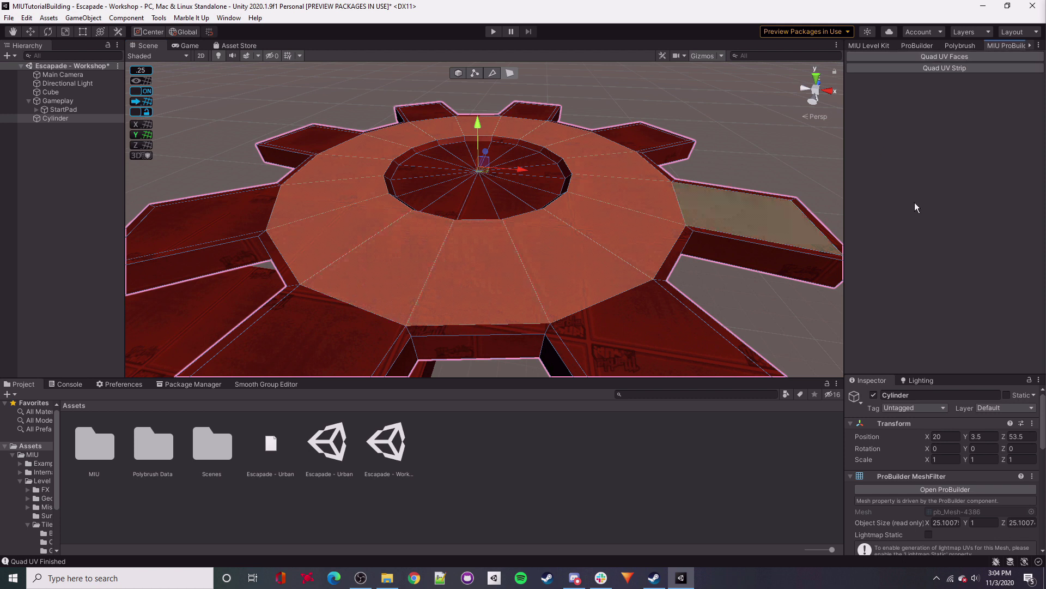
left_click(195, 18)
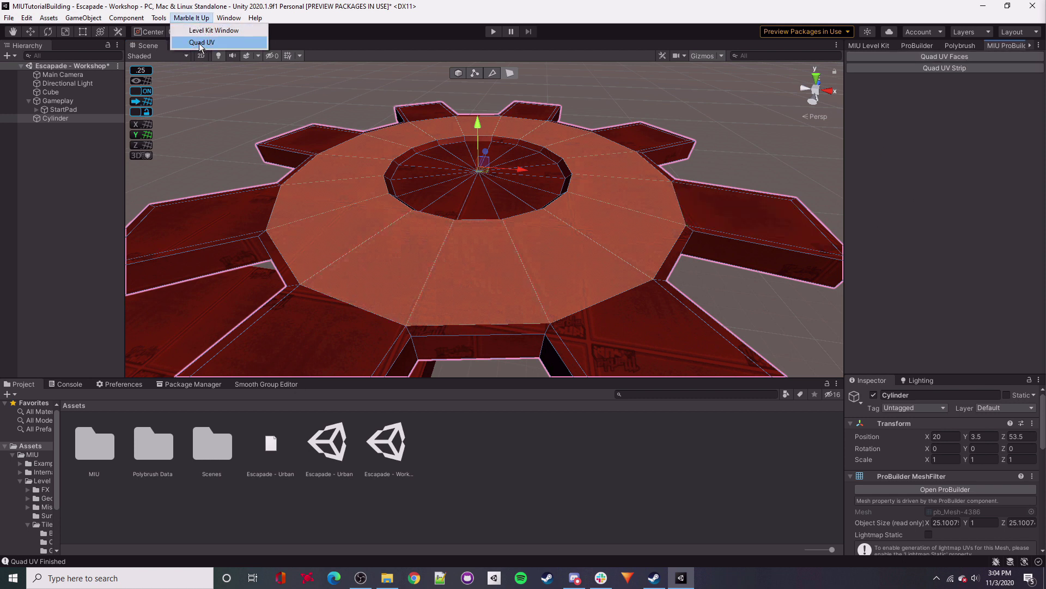
left_click(203, 43)
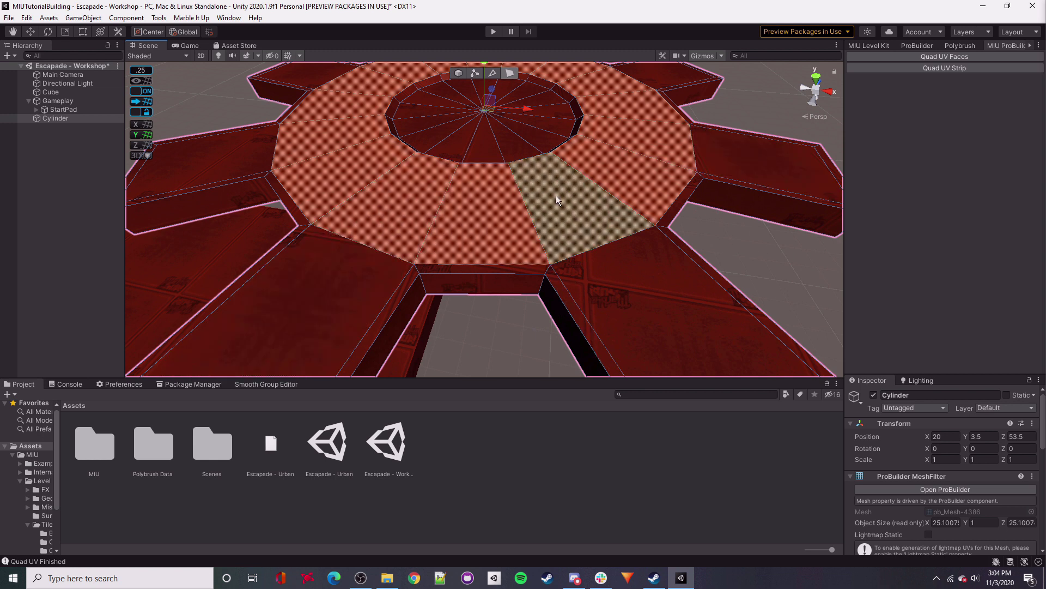
right_click_drag(594, 227, 562, 232)
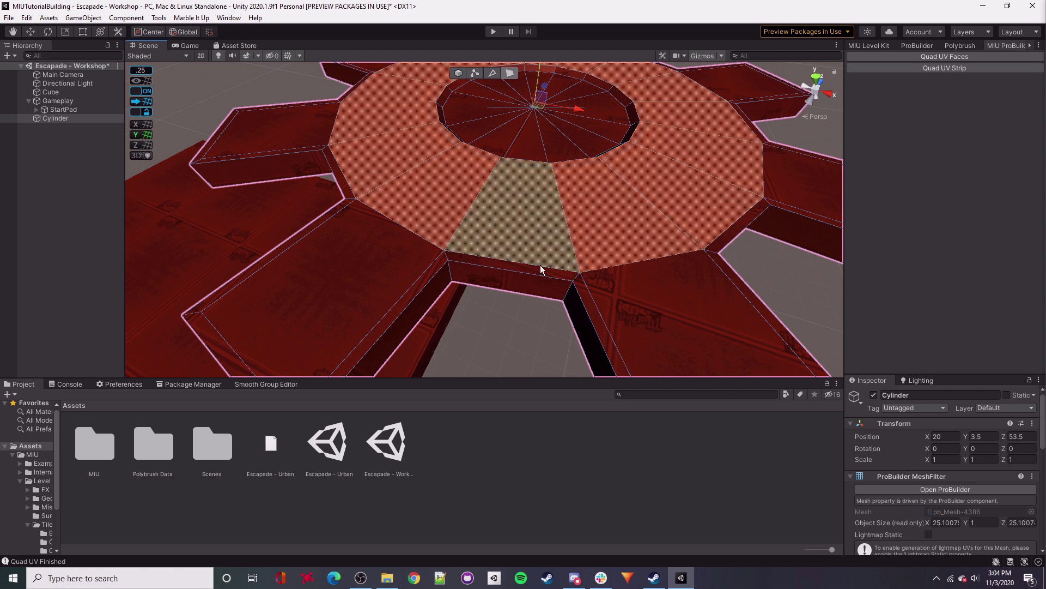
scroll(583, 303, "down", 3)
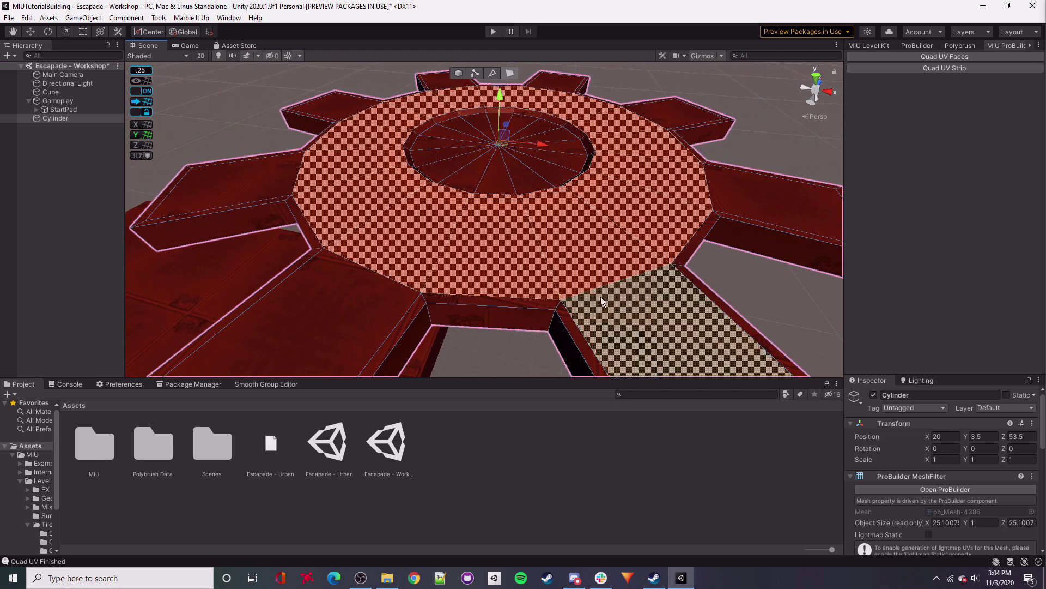
Move the selected ring faces' square UVs upward, clear of the other UV islands, into empty space.
left_click(361, 578)
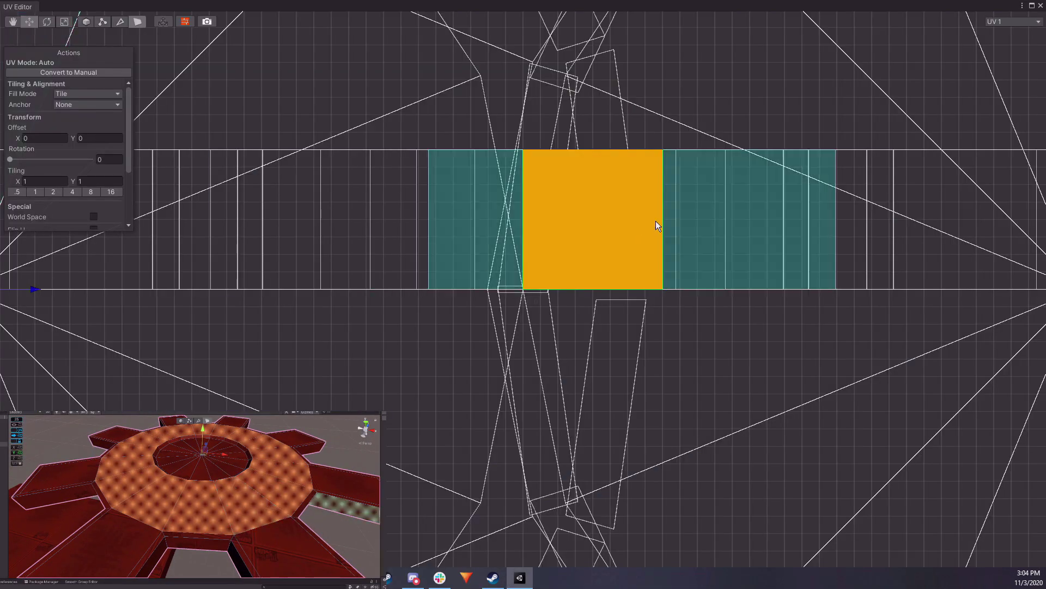
scroll(641, 306, "down", 5)
middle_click_drag(633, 237, 566, 343)
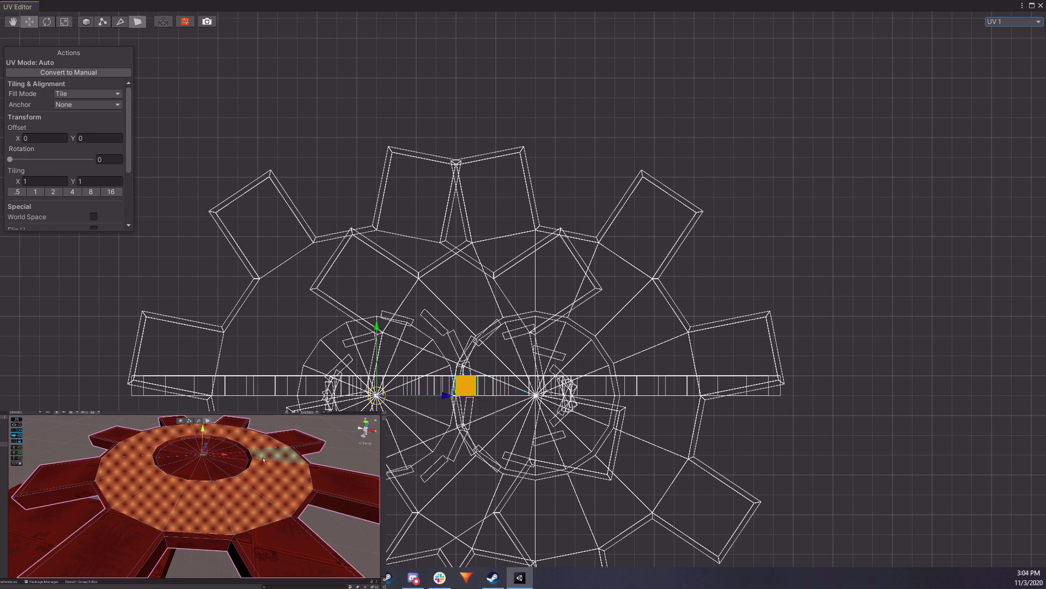
middle_click_drag(450, 388, 543, 363)
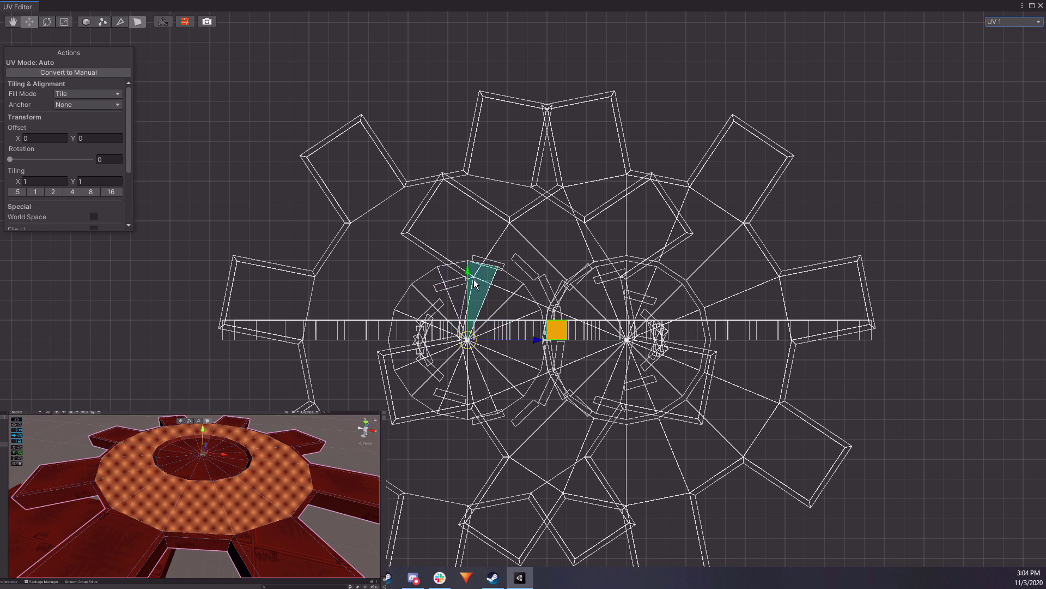
left_click_drag(466, 272, 442, 12)
middle_click_drag(606, 187, 621, 272)
middle_click_drag(644, 363, 591, 386)
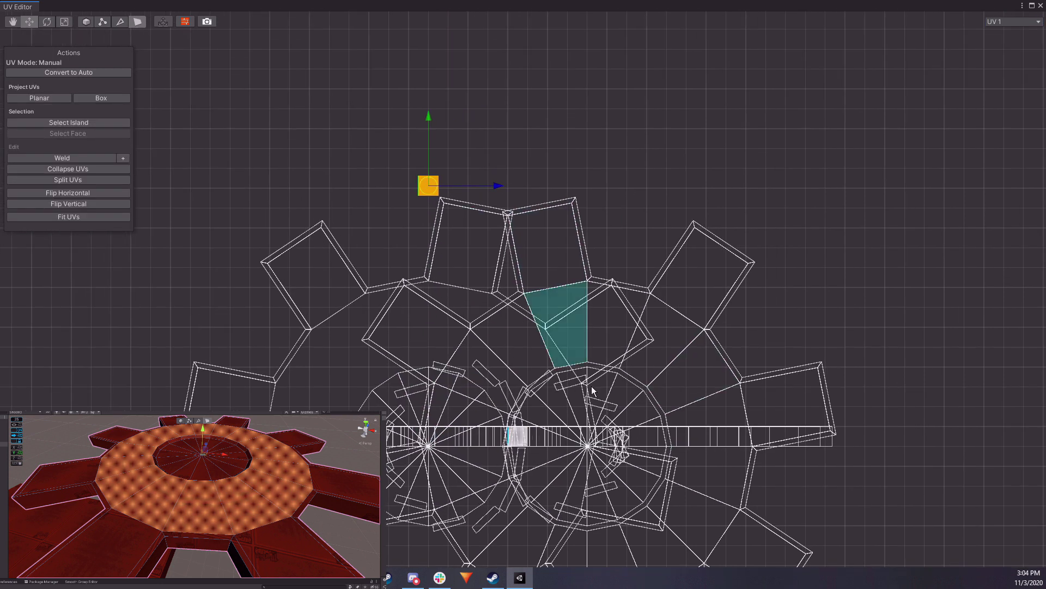
middle_click_drag(605, 205, 609, 372)
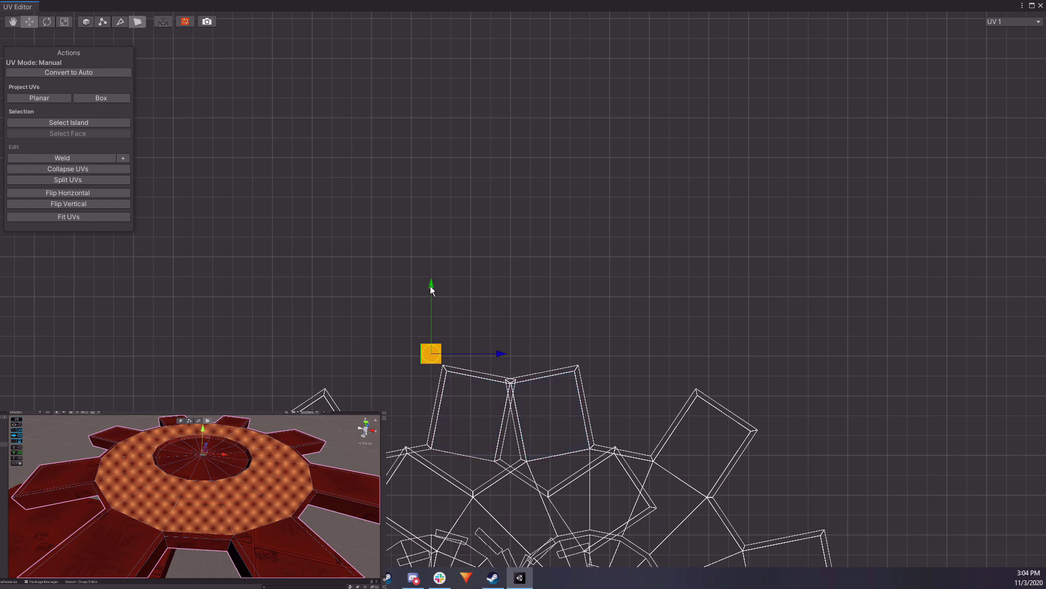
left_click_drag(430, 286, 413, 162)
Reposition the ring's UV square vertically and horizontally to shift the tile texture across the ring faces.
scroll(387, 251, "up", 6)
middle_click_drag(286, 109, 517, 324)
scroll(491, 322, "up", 6)
middle_click_drag(239, 287, 362, 337)
right_click_drag(187, 467, 180, 514)
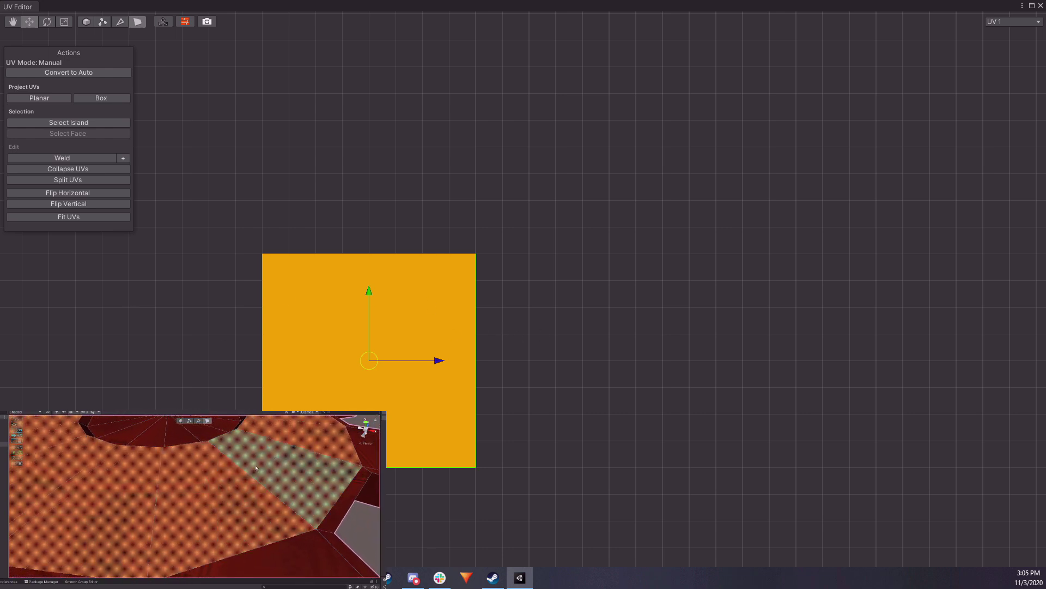
left_click_drag(370, 293, 368, 80)
left_click_drag(357, 226, 610, 223)
left_click_drag(613, 72, 632, 276)
left_click_drag(689, 337, 790, 336)
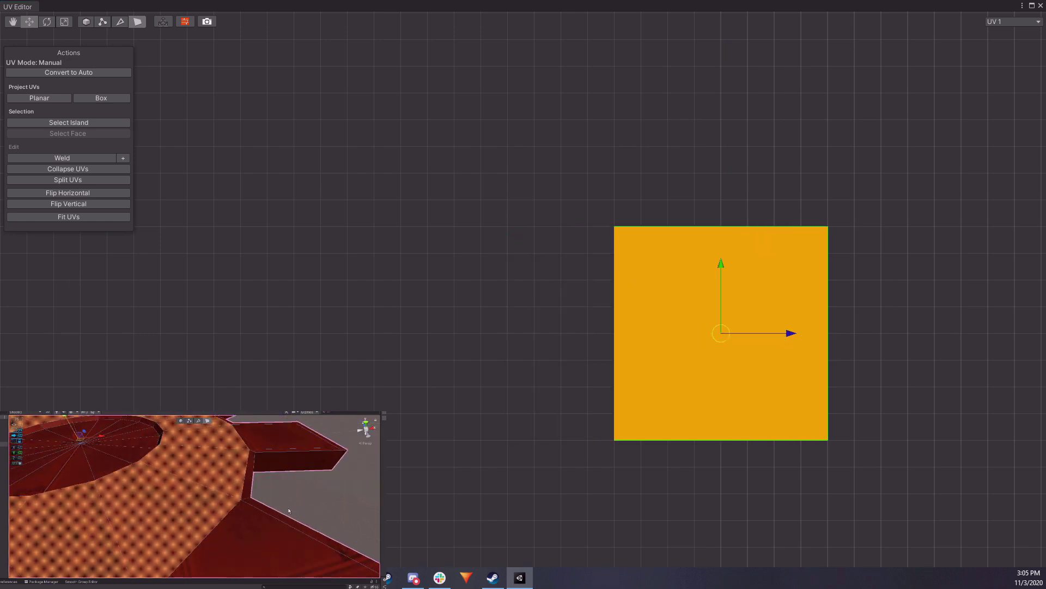
Deselect the ring faces, examine the tile texture's alignment on them up close, and reselect the ring.
left_click(325, 509)
right_click_drag(297, 497, 244, 517)
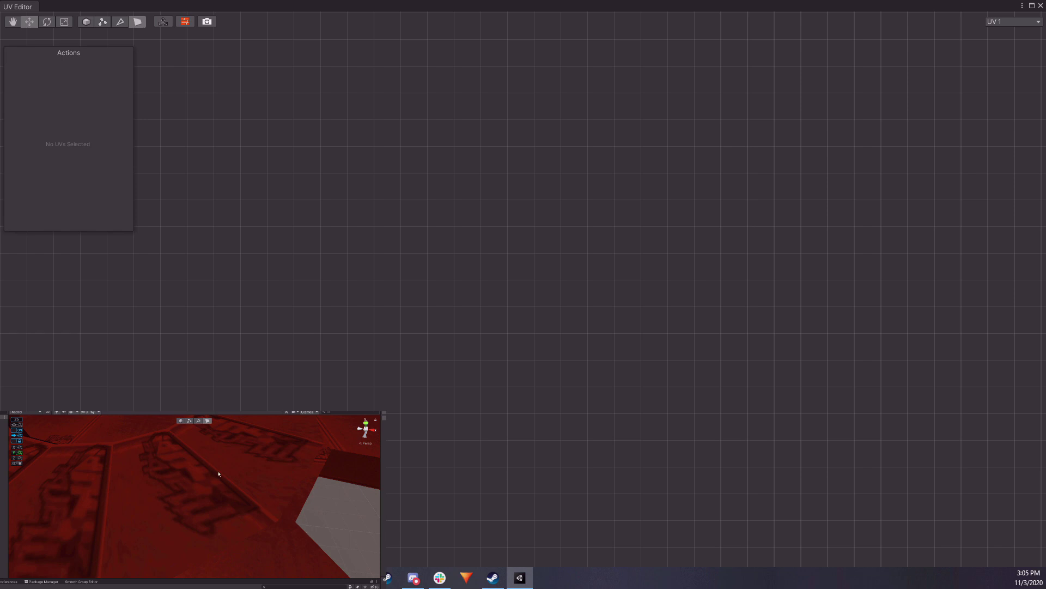
right_click_drag(244, 498, 181, 460)
right_click_drag(217, 499, 164, 449)
right_click_drag(141, 527, 192, 529)
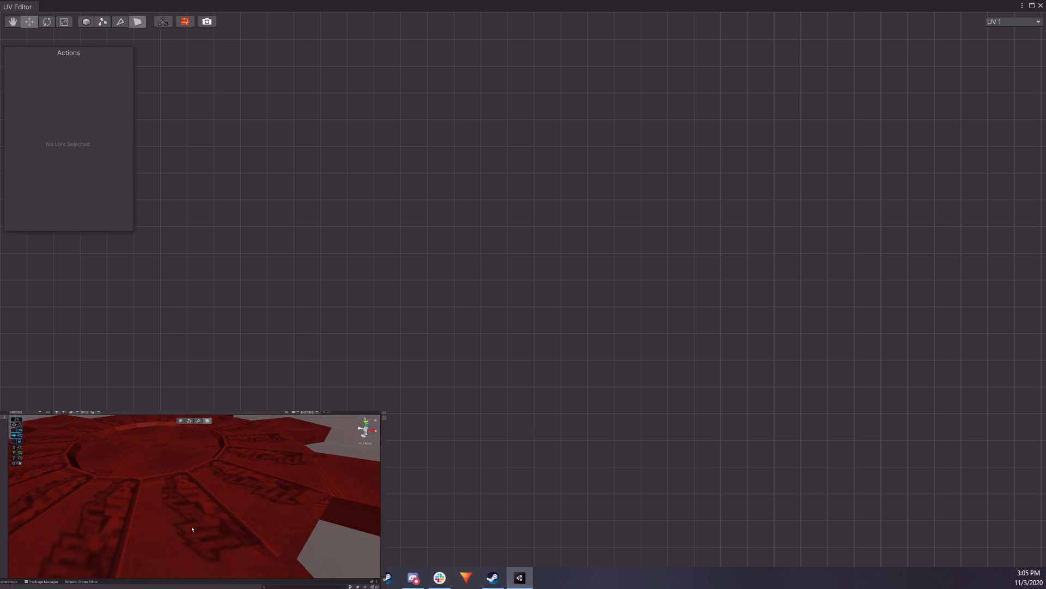
left_click(197, 525)
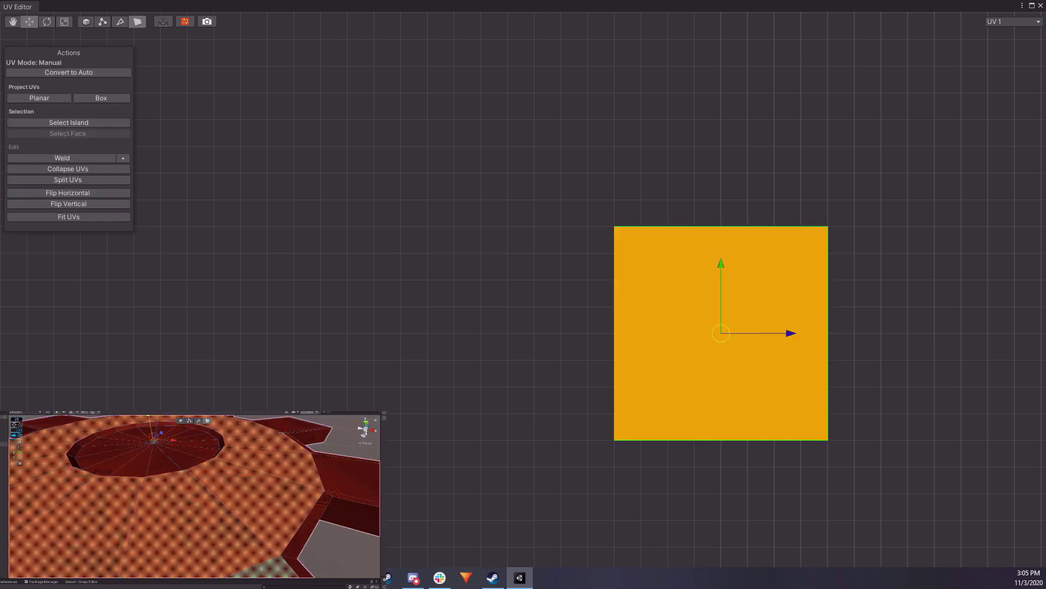
Switch the UV Editor to vertex editing and select the vertices along the left edge of the ring's UV square.
scroll(627, 201, "down", 3)
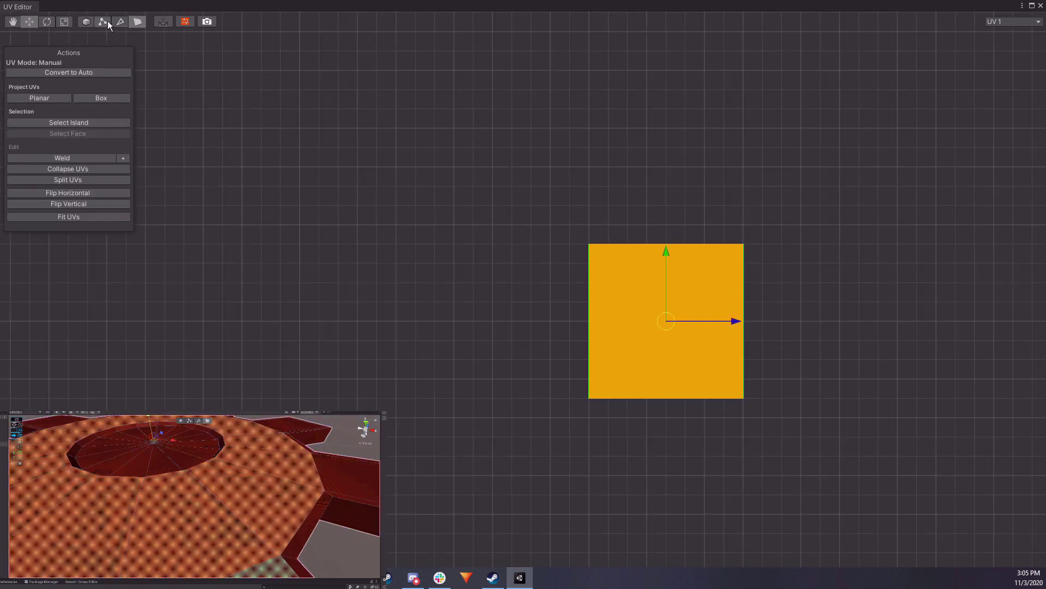
left_click(102, 21)
left_click_drag(587, 322, 705, 77)
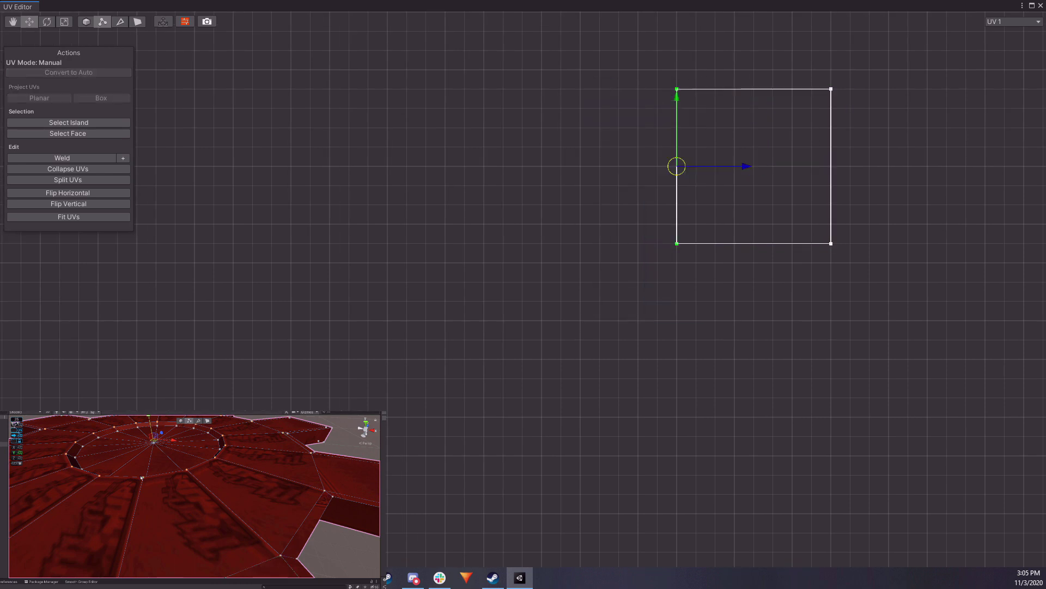
right_click_drag(188, 496, 164, 502)
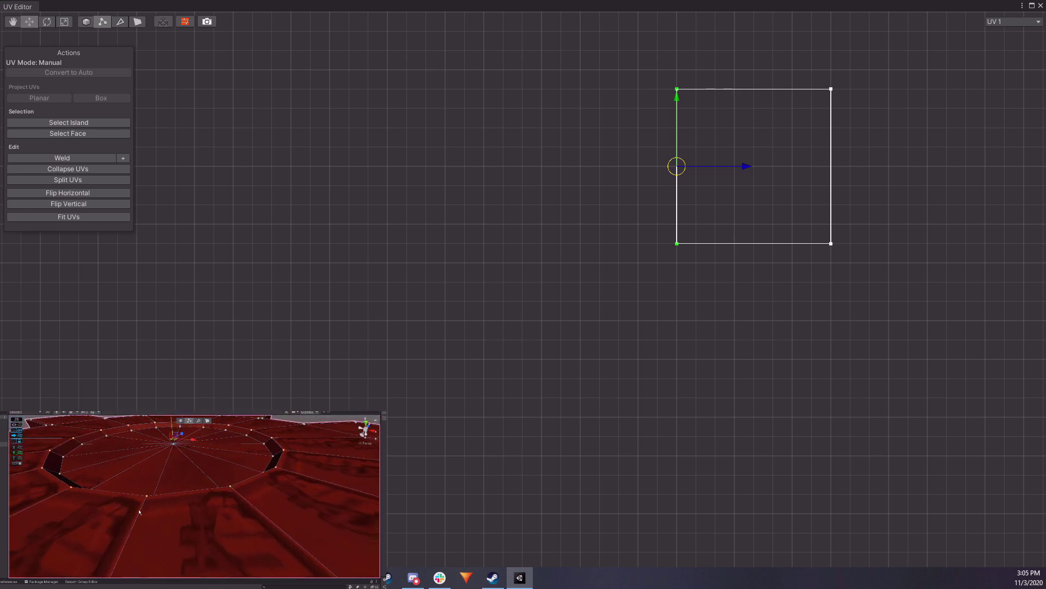
Select the right-edge vertices of the ring's UV square and stretch it horizontally to about four times its width.
scroll(186, 499, "up", 5)
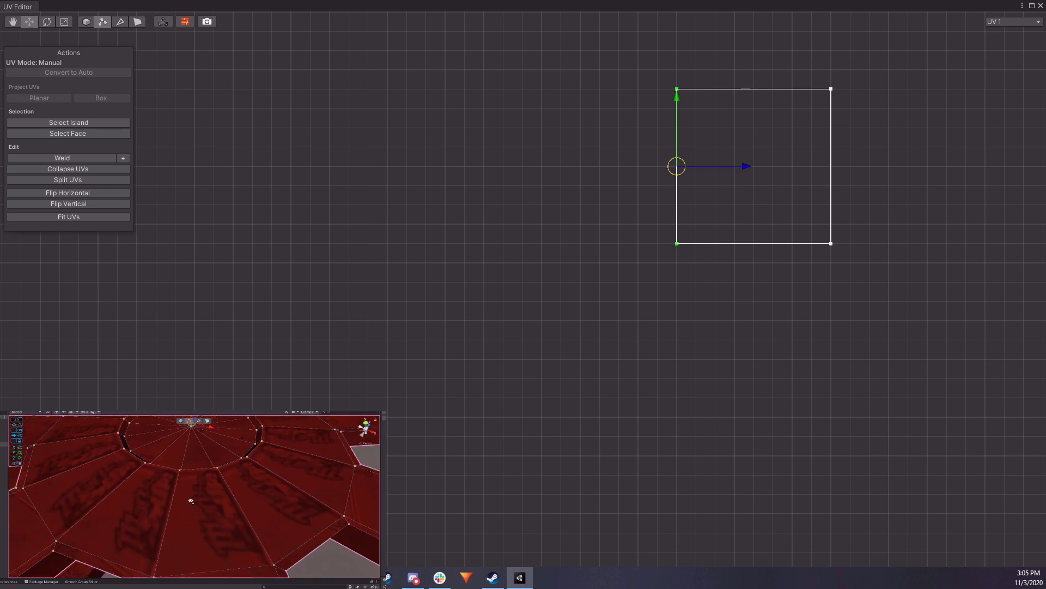
middle_click_drag(650, 244, 594, 275)
left_click_drag(480, 268, 777, 234)
scroll(211, 479, "down", 2)
right_click_drag(210, 479, 297, 495)
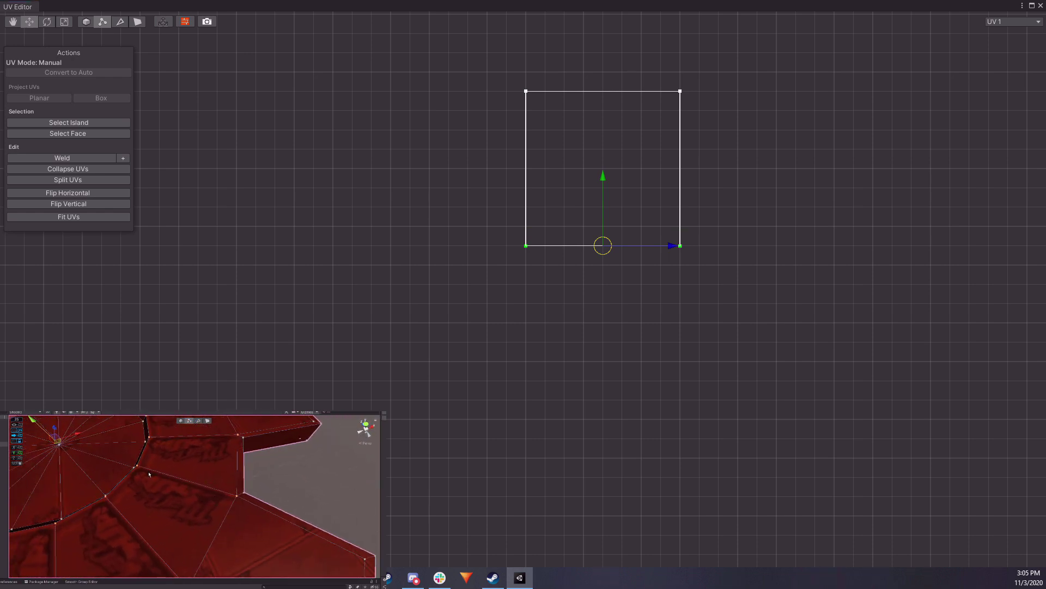
left_click_drag(798, 308, 676, 76)
right_click_drag(186, 505, 139, 532)
right_click_drag(261, 510, 176, 525)
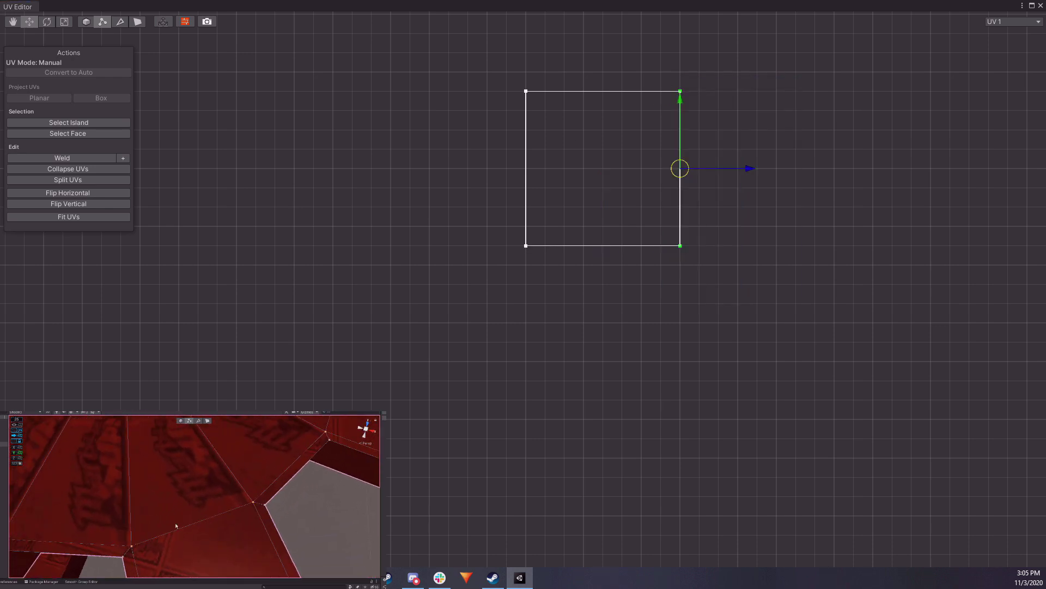
middle_click_drag(839, 194, 443, 167)
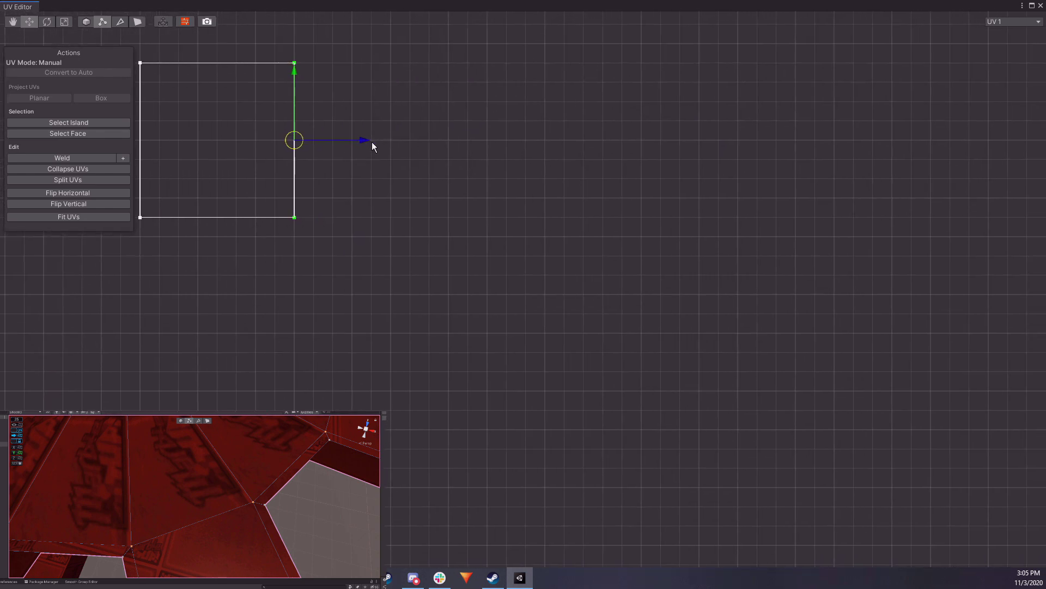
left_click_drag(363, 139, 833, 142)
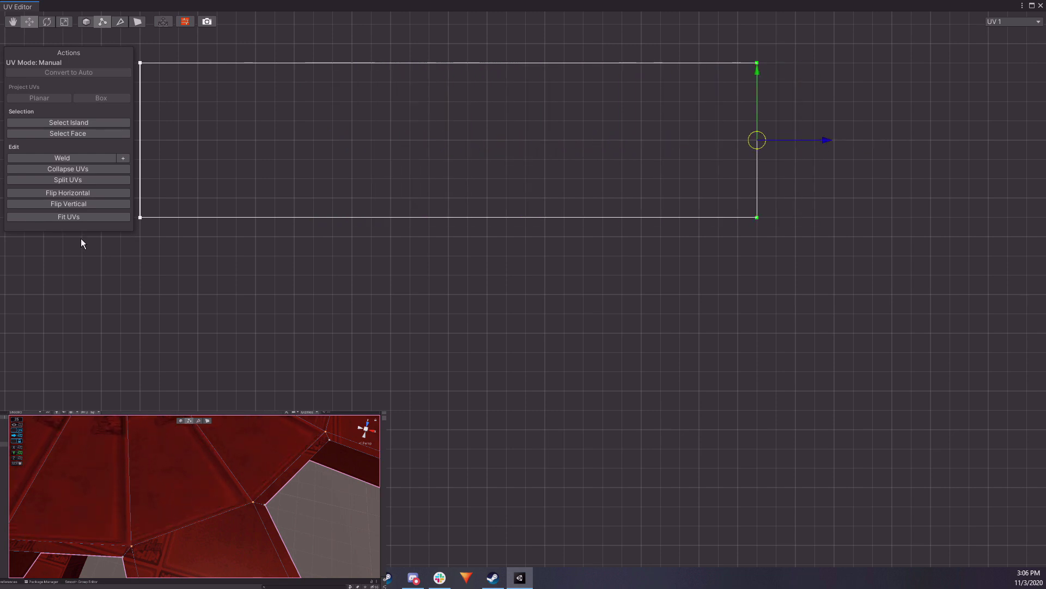
Try stretching the ring's UV rectangle upward by its top-edge vertices, and undo that change.
right_click_drag(261, 496, 246, 492)
middle_click_drag(551, 133, 599, 363)
left_click_drag(897, 335, 210, 289)
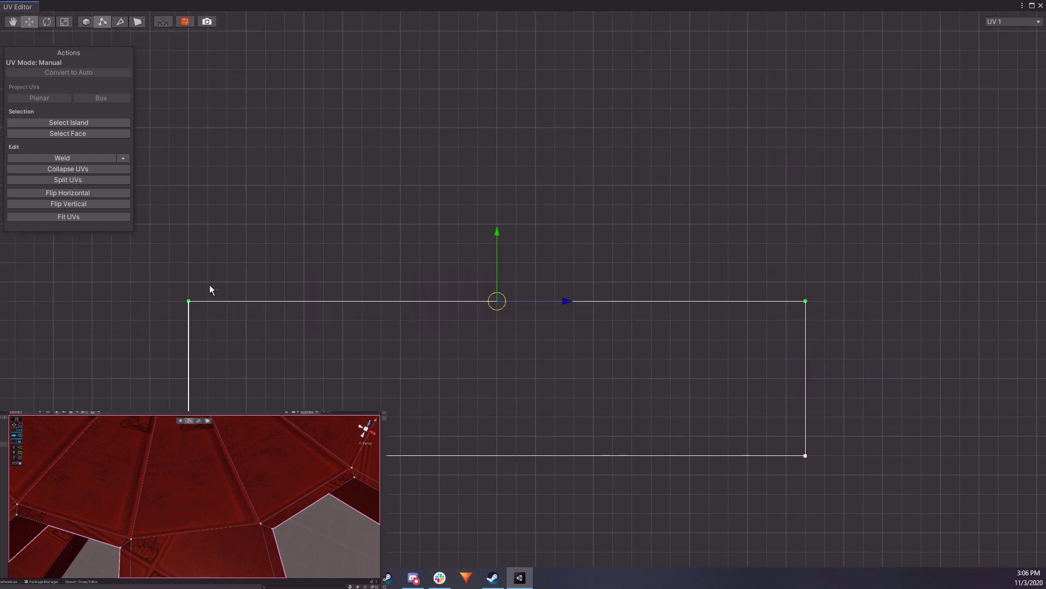
right_click_drag(187, 514, 178, 481)
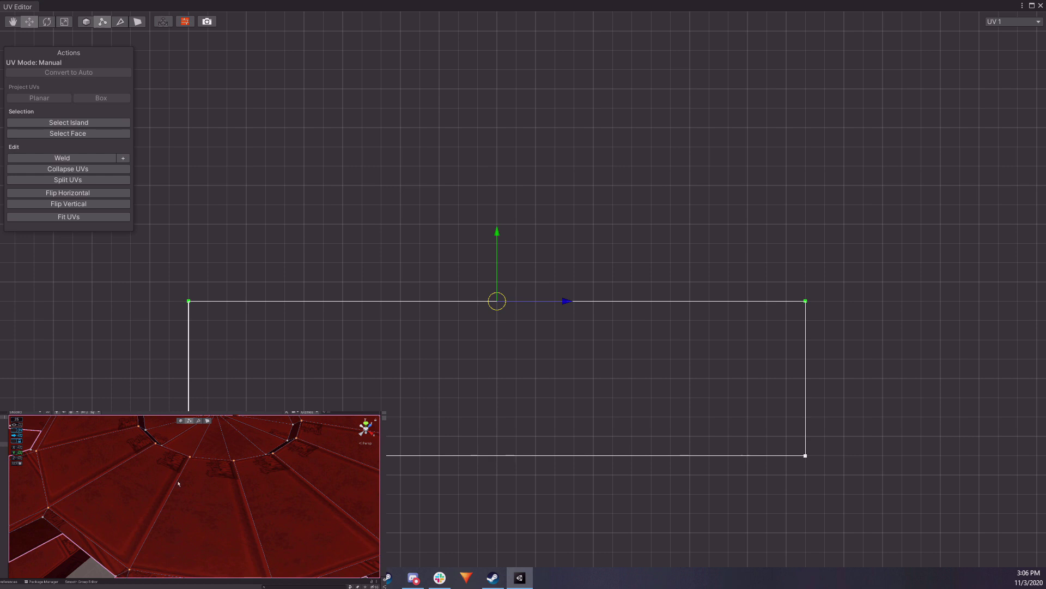
middle_click_drag(627, 263, 647, 310)
left_click_drag(517, 283, 512, 104)
key("ctrl+z")
Select the bottom-edge vertices of the ring's UV rectangle and stretch it downward until it forms a large square.
middle_click_drag(589, 395, 565, 286)
left_click_drag(110, 445, 919, 357)
middle_click_drag(760, 380, 741, 260)
left_click_drag(586, 75, 580, 493)
middle_click_drag(581, 493, 578, 299)
left_click_drag(587, 322, 597, 369)
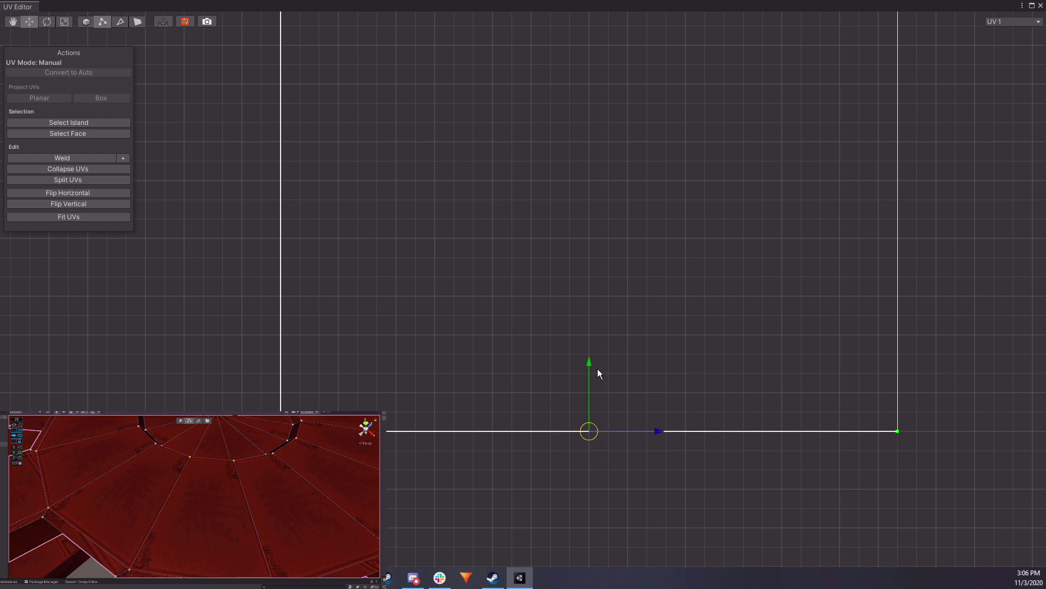
scroll(624, 289, "down", 5)
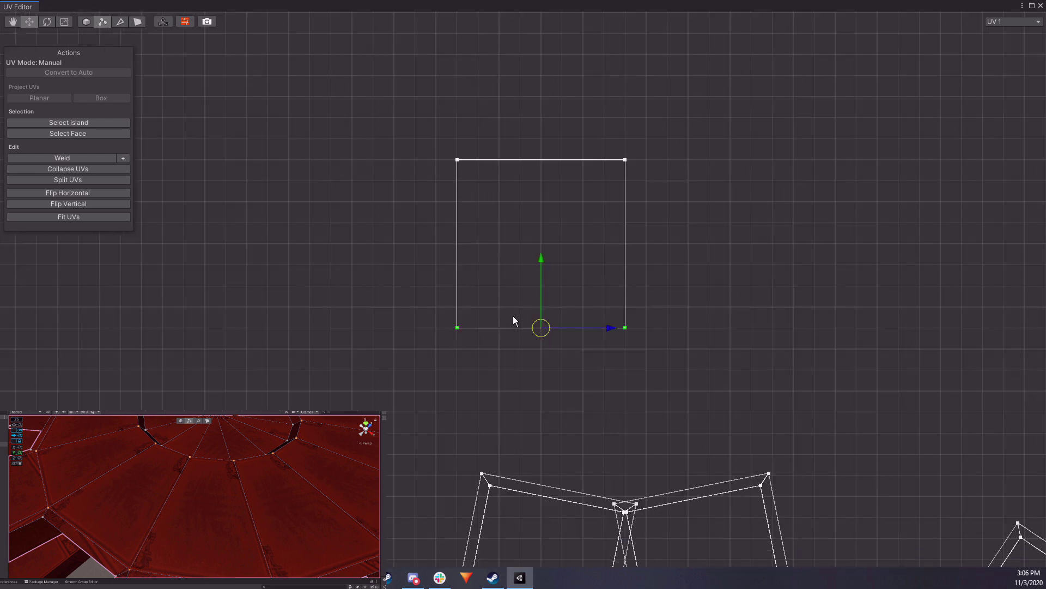
middle_click_drag(512, 318, 541, 303)
Deselect the platform in object selection mode, examine the enlarged tile texture on the ring, and reselect the platform.
left_click_drag(193, 504, 268, 495, "alt")
left_click(183, 422)
left_click(320, 507)
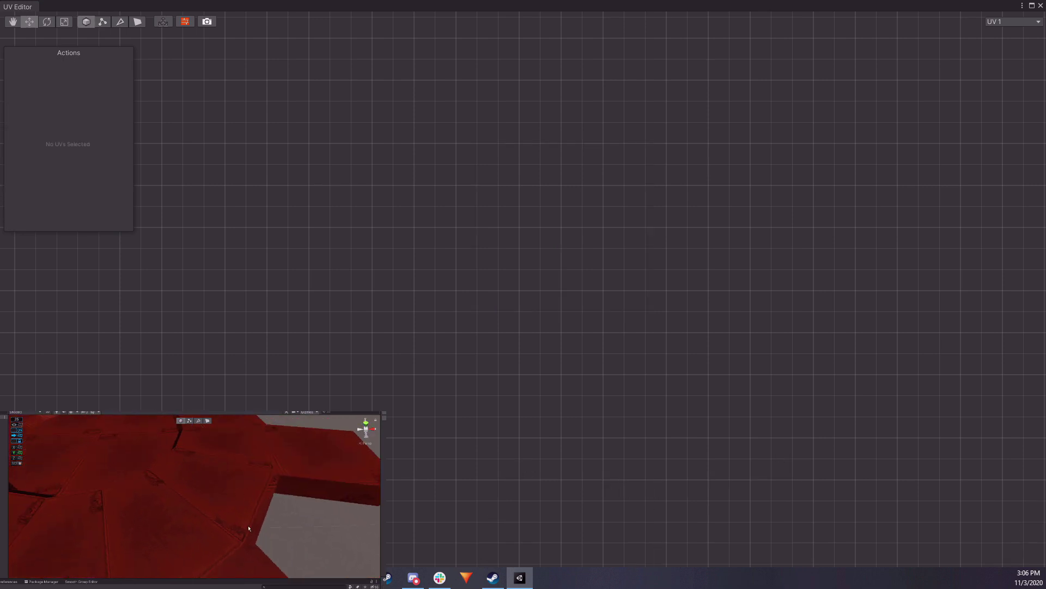
middle_click_drag(180, 460, 199, 516)
left_click(202, 517)
left_click_drag(204, 519, 94, 432, "alt")
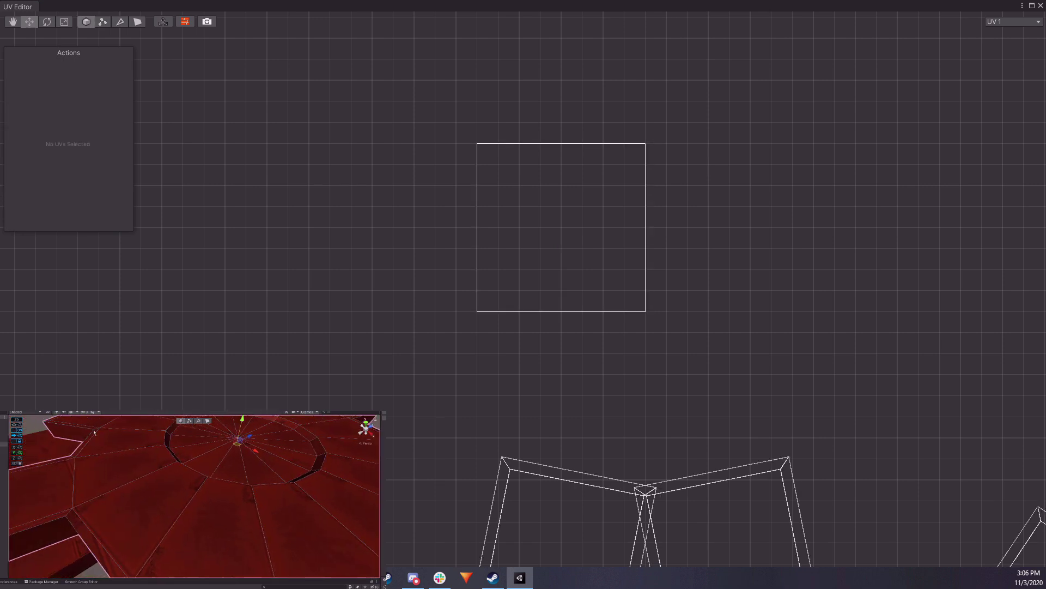
Switch to face selection and select the top faces of all the spokes around the cylinder platform.
left_click(209, 421)
scroll(264, 504, "down", 5)
mouse_move(264, 505)
left_mouse_down("alt")
mouse_move(258, 537)
mouse_move(269, 510)
left_mouse_up("alt")
left_click(258, 540)
left_click(271, 491, "shift")
left_click(246, 443, "shift")
right_click_drag(208, 453, 203, 442)
left_click(197, 463, "shift")
left_click(157, 466, "shift")
left_click(99, 485, "shift")
left_click(61, 537, "shift")
right_click_drag(158, 510, 280, 514)
left_click(128, 538, "shift")
left_click(267, 502, "shift")
left_click(222, 532, "shift")
left_click(166, 543, "shift")
mouse_move(166, 543)
right_mouse_down()
mouse_move(149, 481)
mouse_move(155, 547)
right_mouse_up()
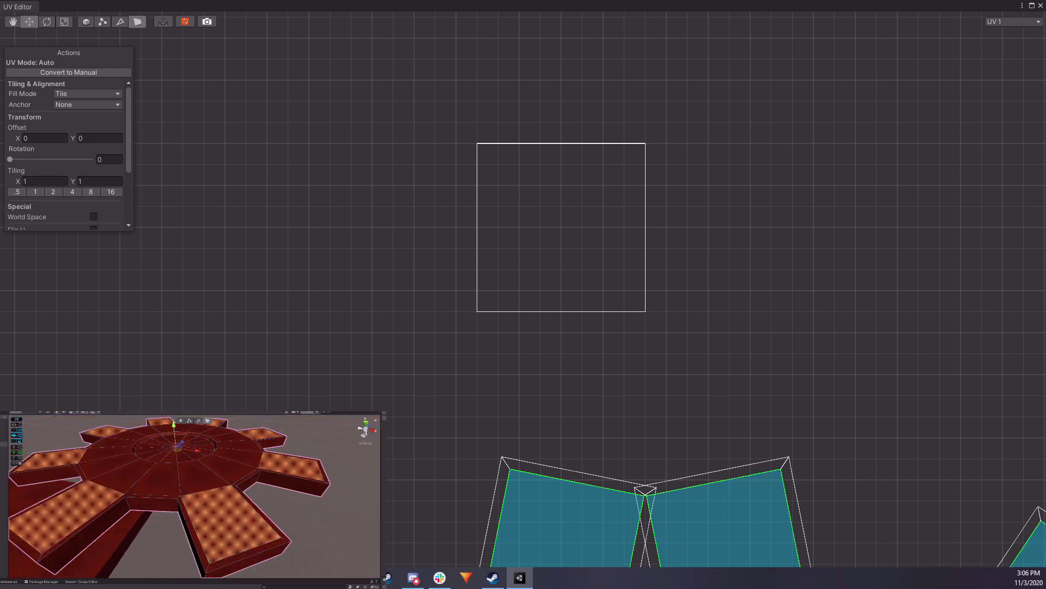
right_click_drag(295, 469, 275, 453)
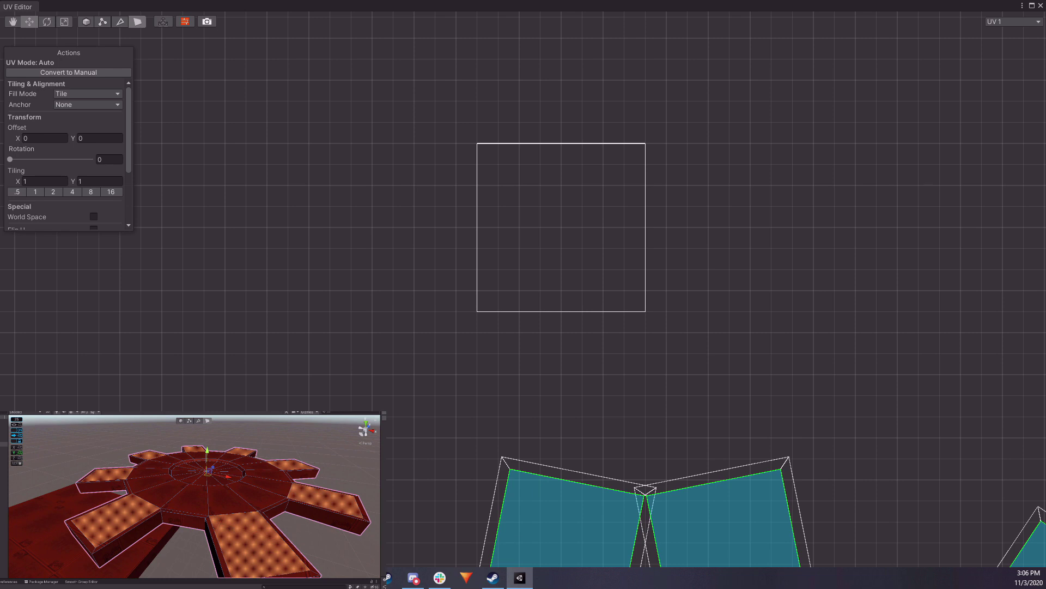
right_click_drag(326, 495, 331, 500)
Move the spoke top faces' UVs up and align them with the upper-right corner of the ring's UV square.
scroll(564, 438, "down", 5)
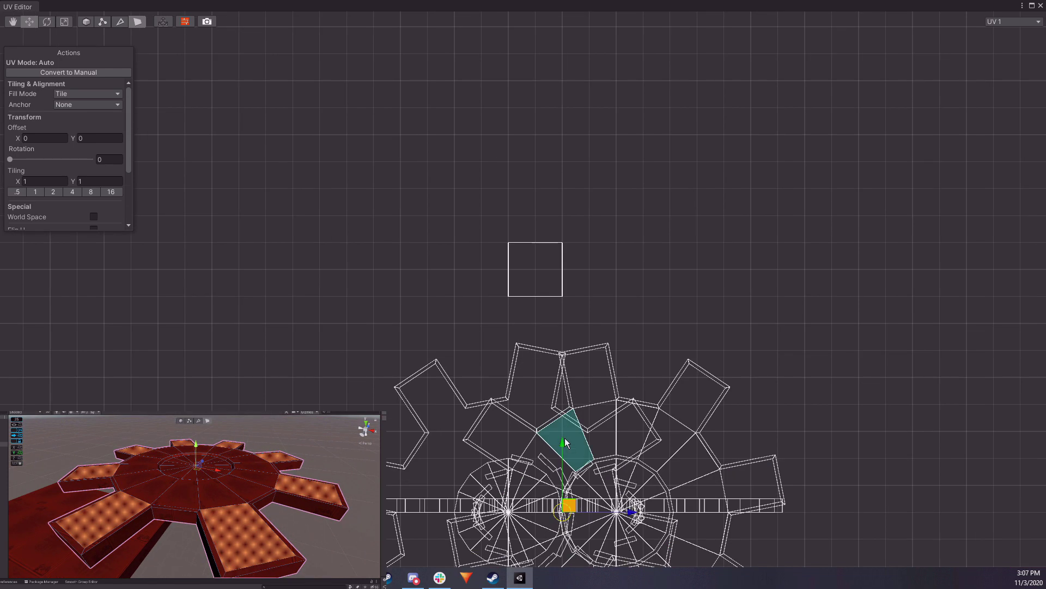
left_click_drag(571, 443, 566, 242)
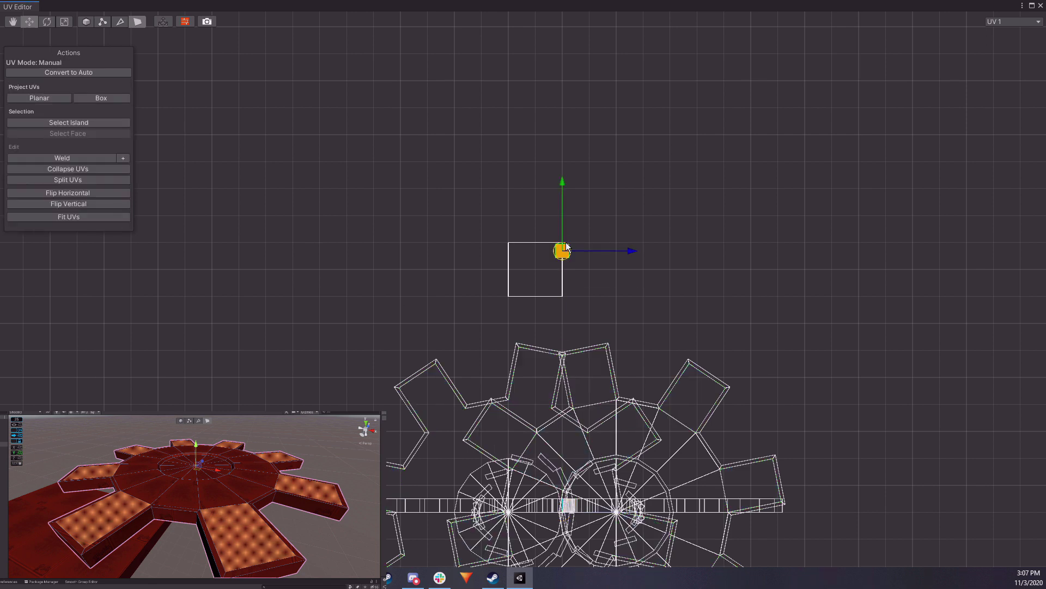
scroll(566, 242, "up", 6)
middle_click_drag(711, 177, 580, 342)
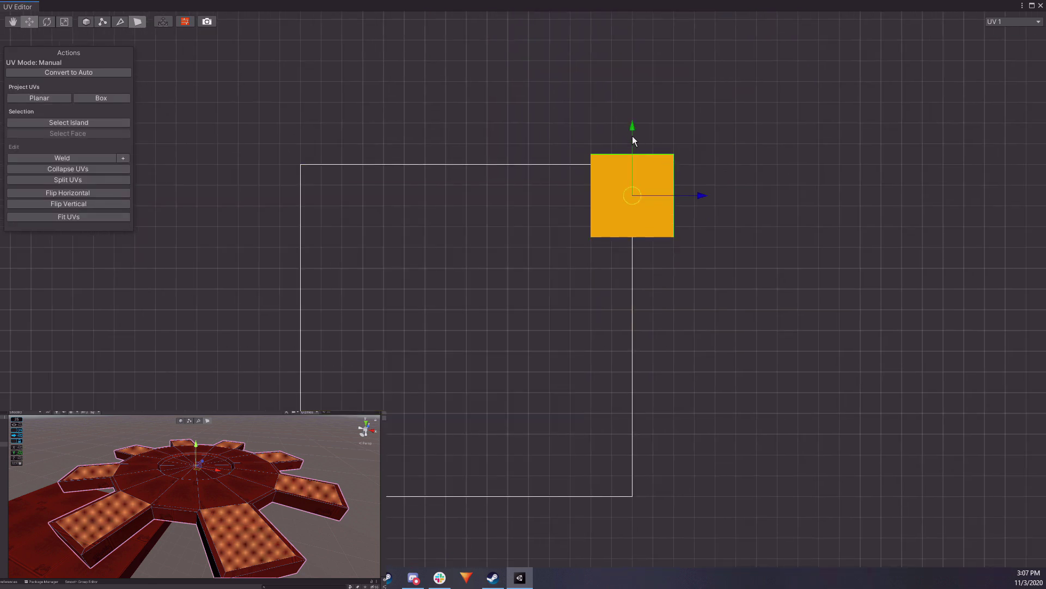
middle_click_drag(757, 182, 884, 143)
left_click_drag(826, 169, 790, 175)
Stretch the spoke faces' UVs leftward and downward by their edge vertices to match the ring's UV square.
left_click(103, 22)
left_click_drag(651, 91, 707, 266)
left_click_drag(735, 174, 494, 167)
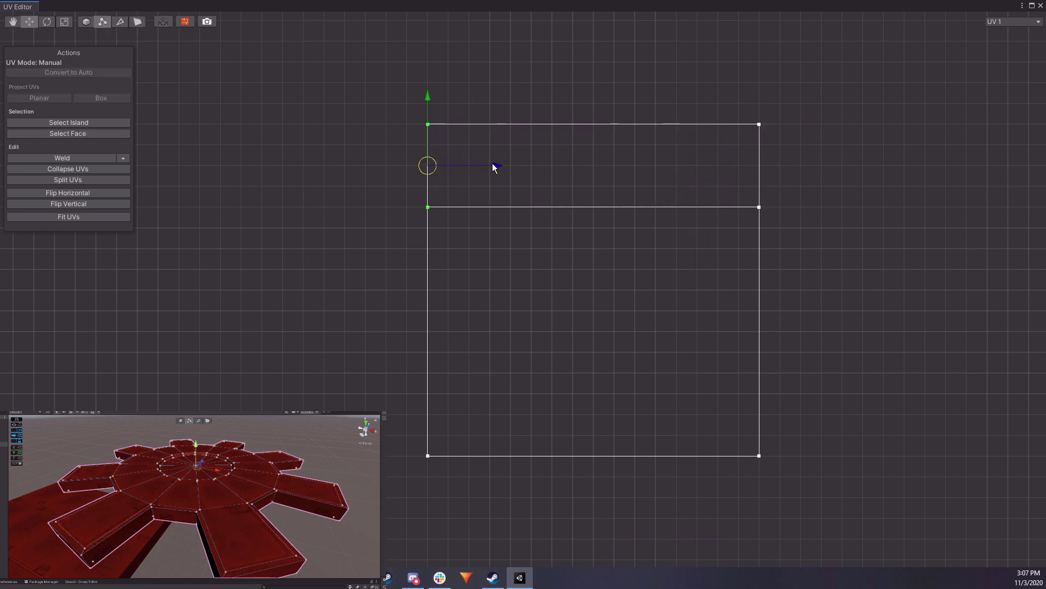
left_click_drag(323, 265, 825, 189)
left_click_drag(598, 143, 603, 389)
Return to face selection, select all connected top faces of the platform and convert their UVs to manual mode.
mouse_move(194, 507)
right_mouse_down()
mouse_move(233, 530)
mouse_move(191, 516)
mouse_move(231, 548)
mouse_move(201, 510)
right_mouse_up()
key("h")
key("h")
left_click(201, 510)
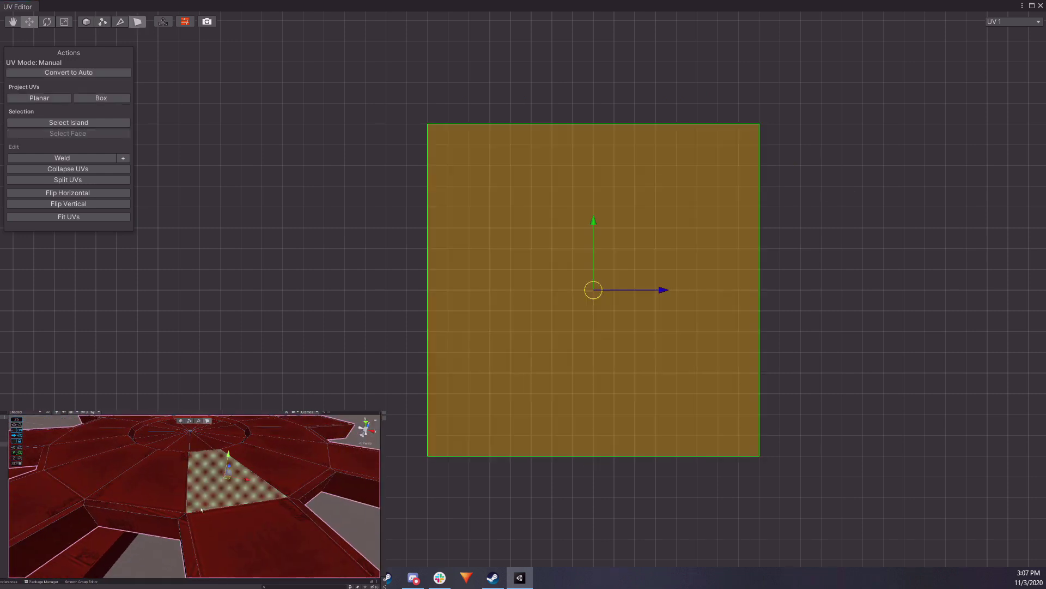
double_click(210, 503)
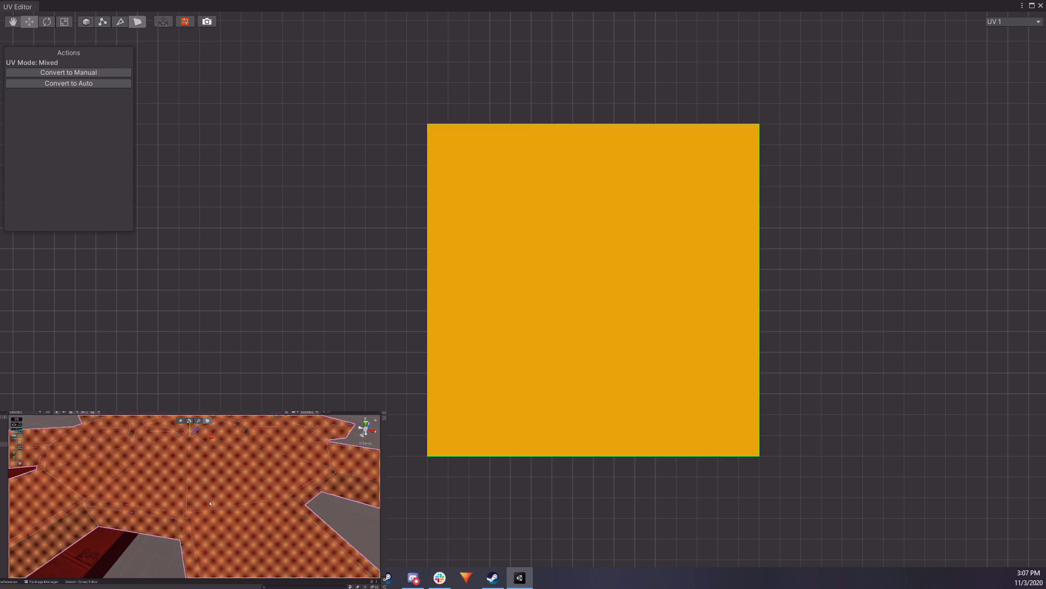
left_click(107, 72)
Deselect the platform and examine the tile texture on its ring and spokes from several angles.
right_click_drag(229, 501, 217, 454)
left_click(292, 446)
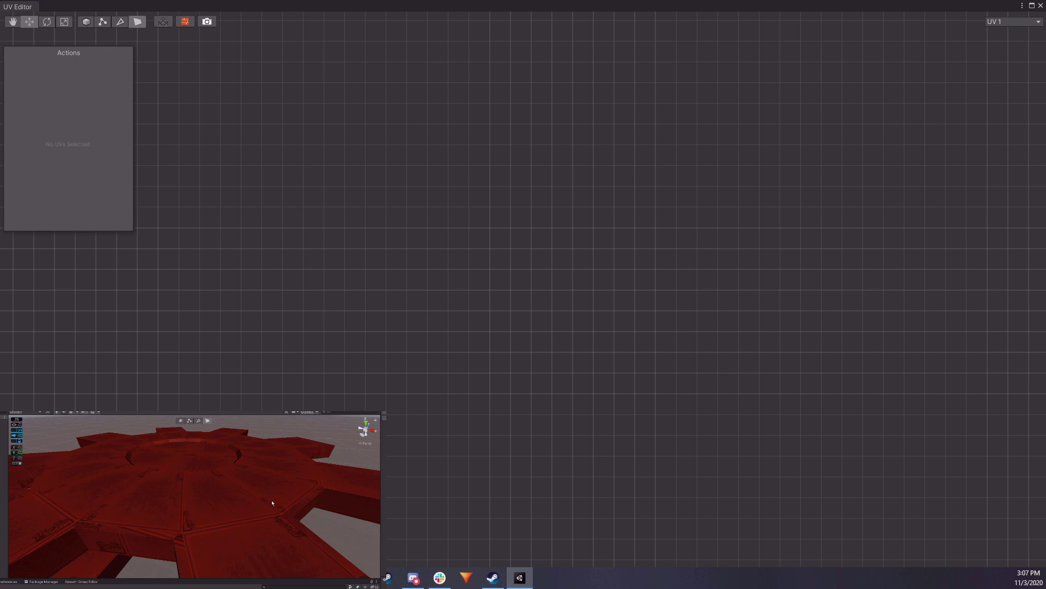
right_click_drag(272, 503, 206, 507)
right_click_drag(213, 459, 226, 457)
right_click_drag(206, 524, 206, 495)
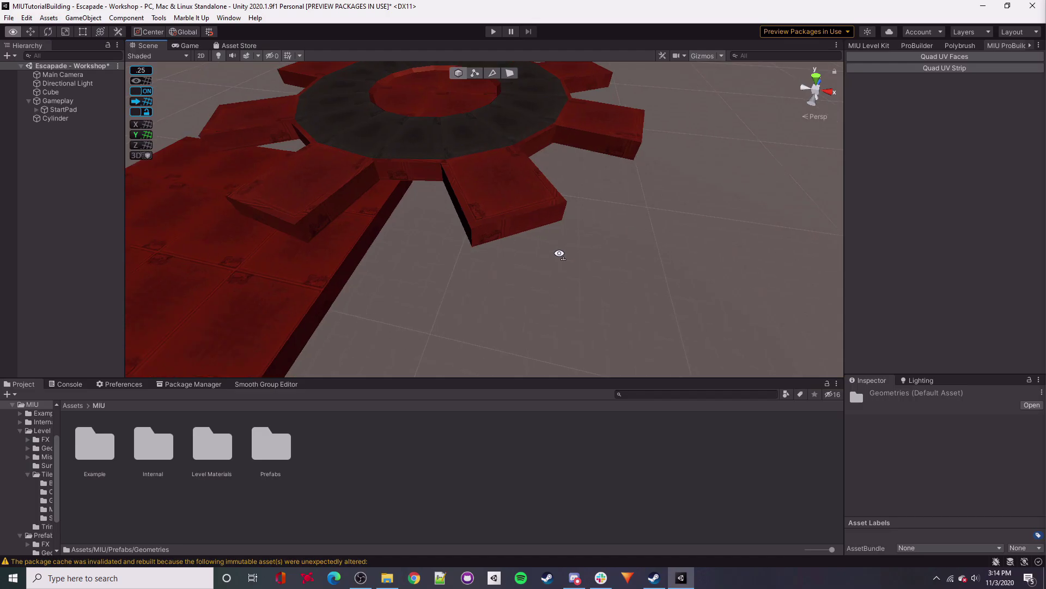
mouse_move(559, 254)
right_mouse_down()
mouse_move(642, 236)
mouse_move(561, 240)
right_mouse_up()
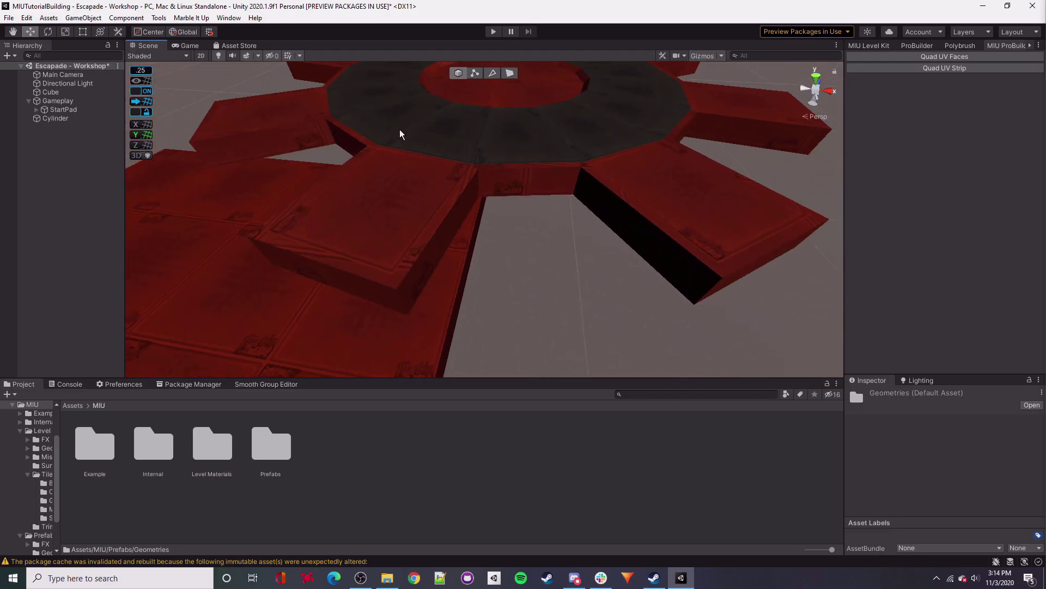
scroll(400, 135, "down", 5)
right_click_drag(633, 290, 707, 212)
right_click_drag(502, 295, 512, 231)
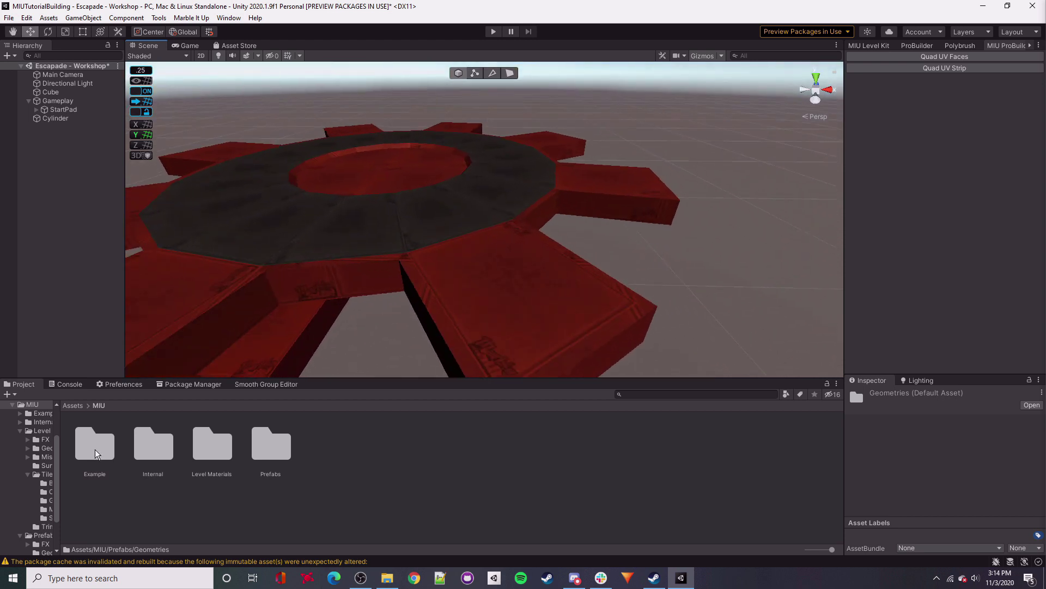
Place the TriGirder prefab from the Prefabs > Geometries folder in the scene beside the spoked platform.
double_click(269, 458)
double_click(153, 444)
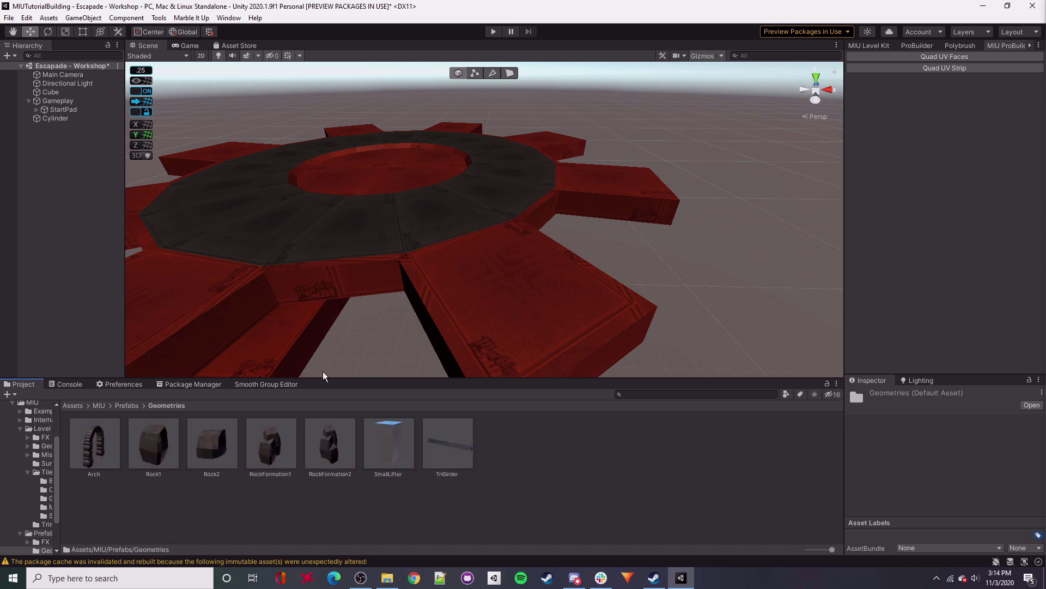
left_click_drag(455, 424, 618, 175)
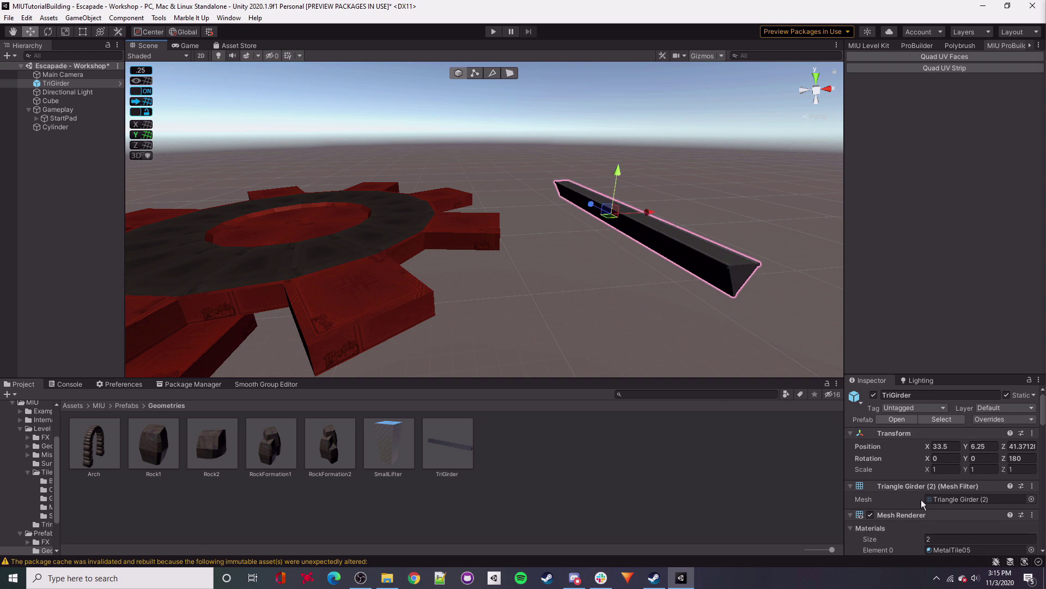
Examine the TriGirder's components and materials and compare the girder with the platform.
scroll(921, 500, "down", 10)
scroll(905, 502, "down", 4)
left_click(851, 426)
right_click_drag(661, 230, 655, 226)
right_click_drag(320, 287, 310, 284)
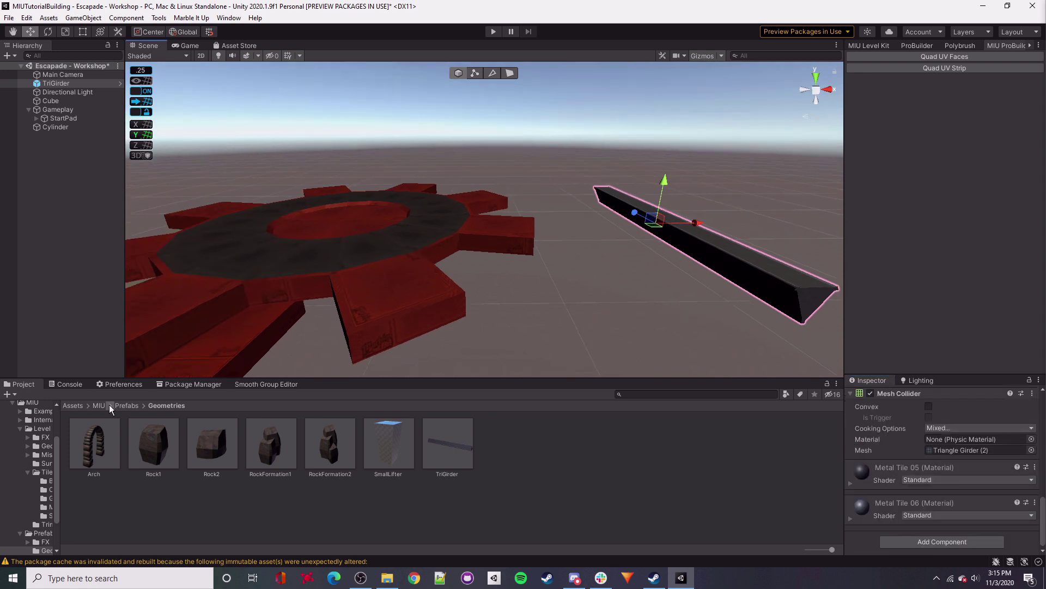
Open the Level Materials > Trim folder and apply the Trim001 material to the platform's side faces.
left_click(99, 405)
double_click(236, 459)
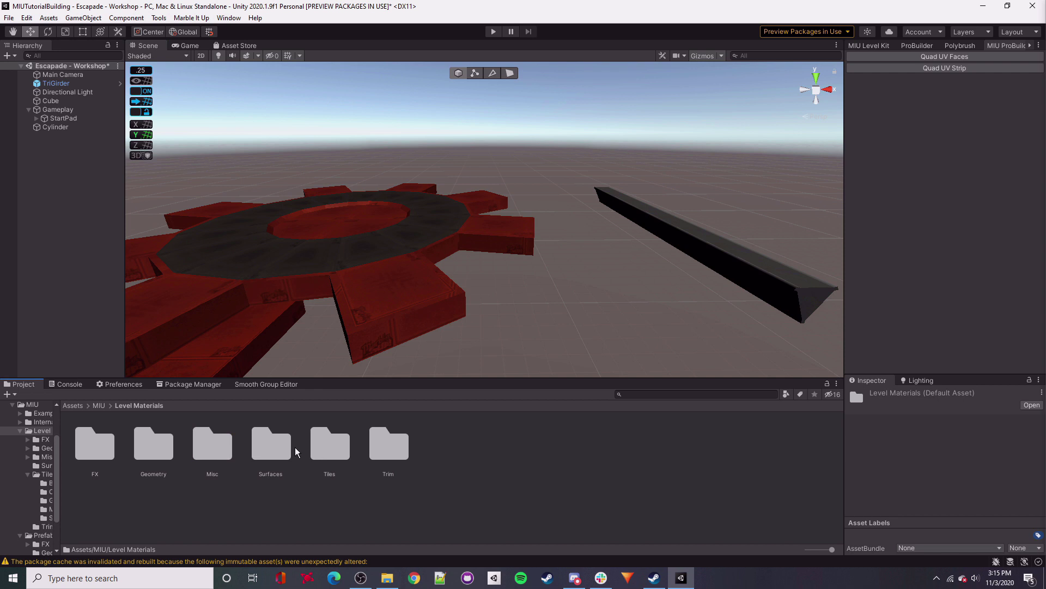
double_click(380, 457)
mouse_move(478, 213)
right_mouse_down()
mouse_move(351, 241)
mouse_move(474, 223)
right_mouse_up()
left_click(510, 74)
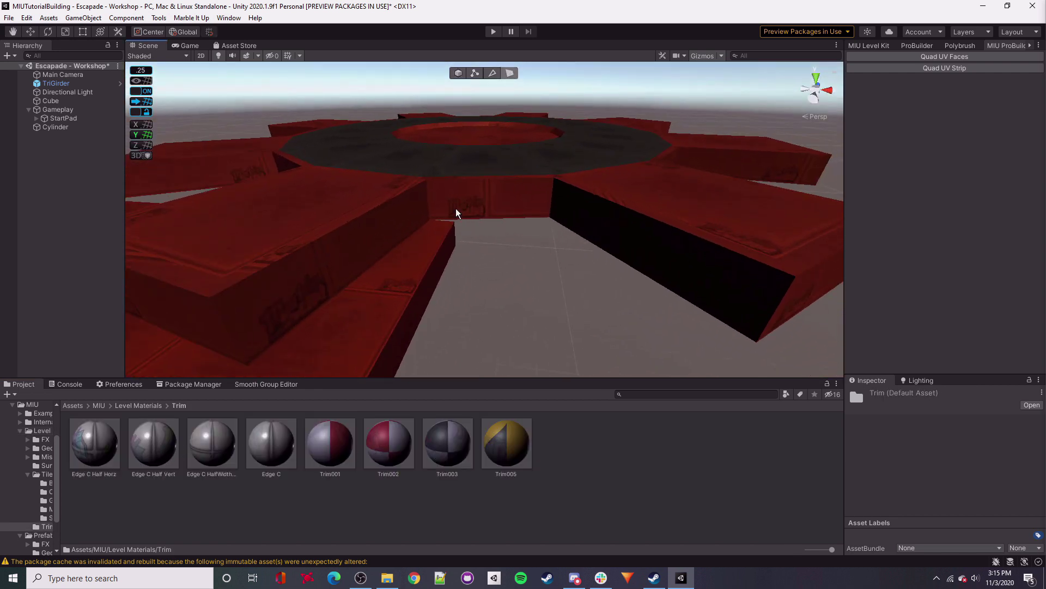
left_click(446, 204)
key("f")
left_click_drag(328, 442, 457, 207)
right_click_drag(519, 324, 528, 306)
left_click(528, 306)
Switch to object selection, select the TriGirder, and apply its Metal Tile 06 material to the platform's trimmed sides.
left_click(468, 75)
left_click(460, 74)
right_click_drag(519, 195, 595, 196)
left_click(646, 184)
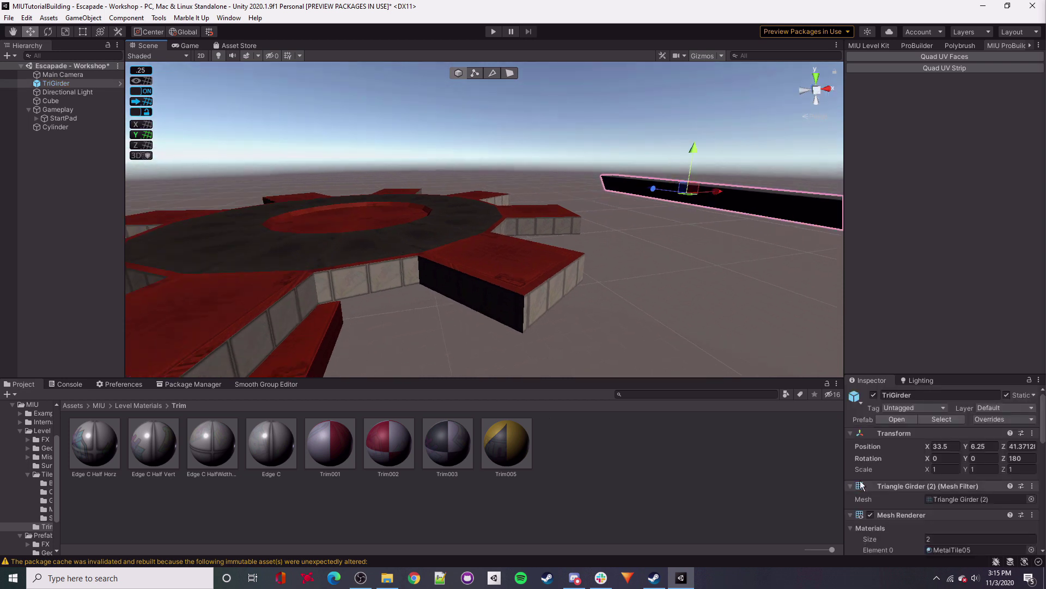
scroll(890, 469, "down", 5)
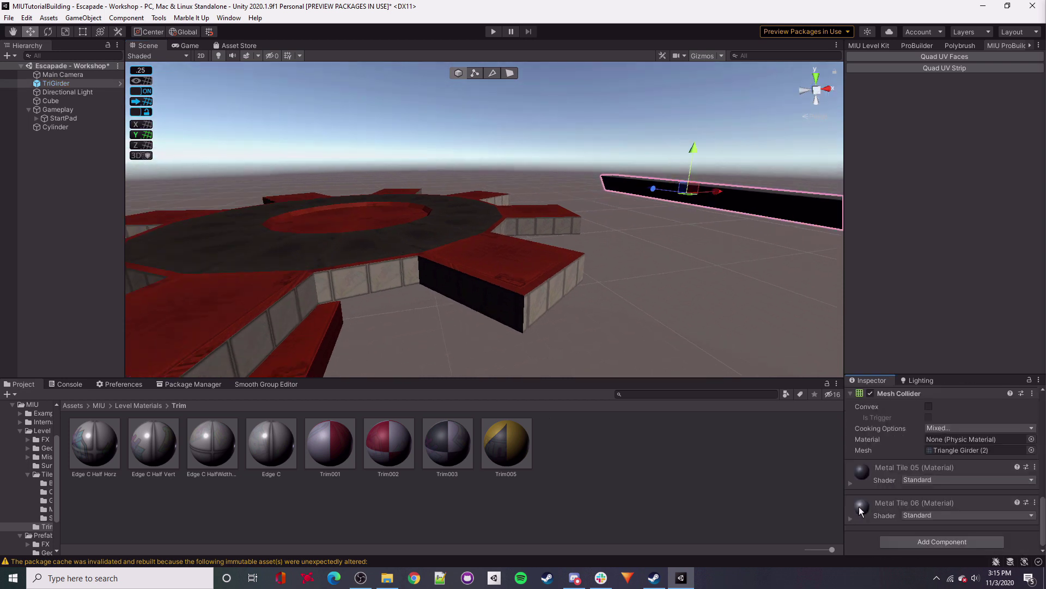
left_click_drag(860, 507, 387, 272)
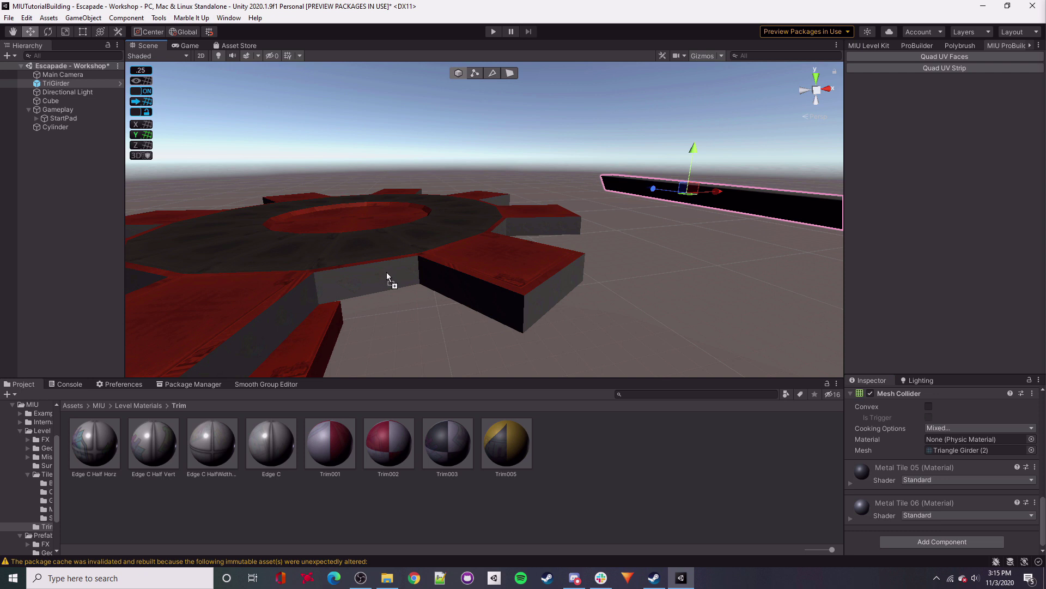
Select the narrow border faces around the spokes' top faces and apply the Metal Tile 06 material to them.
right_click_drag(604, 222, 484, 297)
left_click(511, 74)
right_click_drag(537, 109, 489, 272)
left_click(536, 226)
double_click(481, 274, "shift")
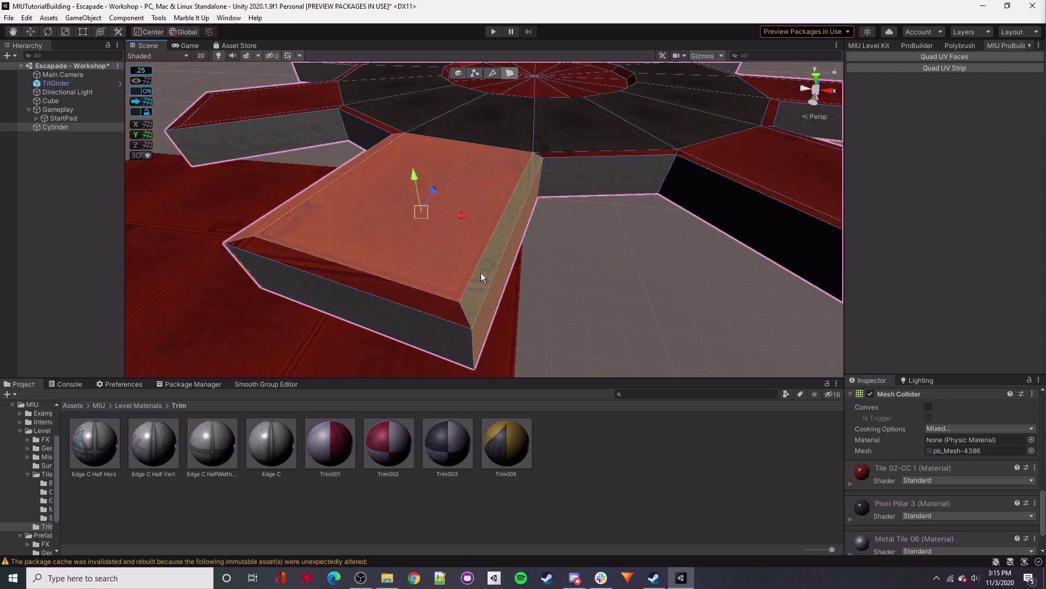
left_click(477, 294)
double_click(479, 294, "ctrl")
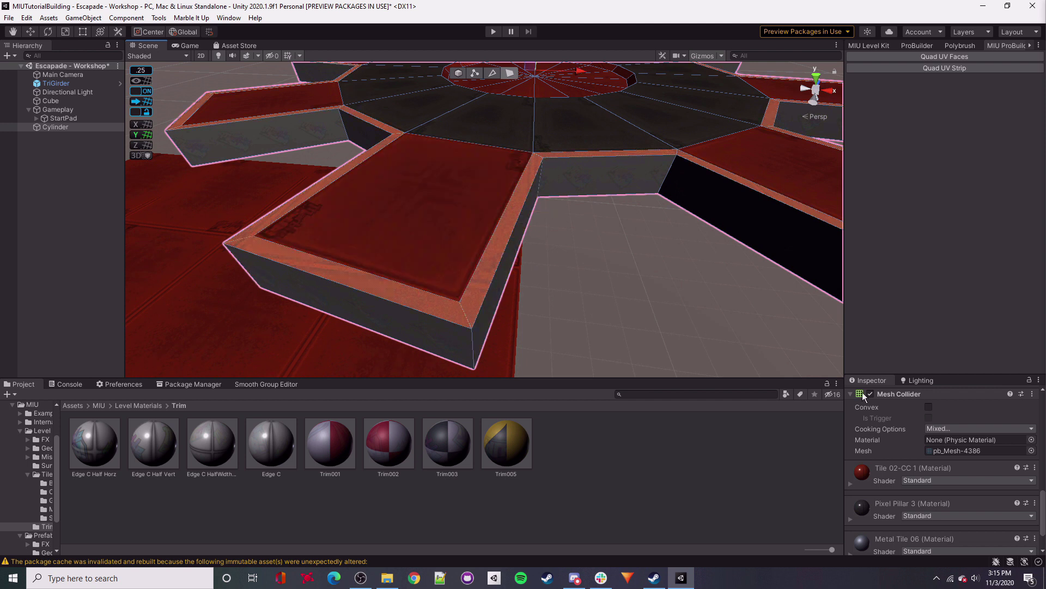
scroll(863, 397, "down", 2)
left_click_drag(862, 502, 482, 295)
Select the loop of inner wall faces around the platform's central recess and apply Metal Tile 06 to them.
right_click_drag(538, 298, 568, 233)
left_click(500, 238)
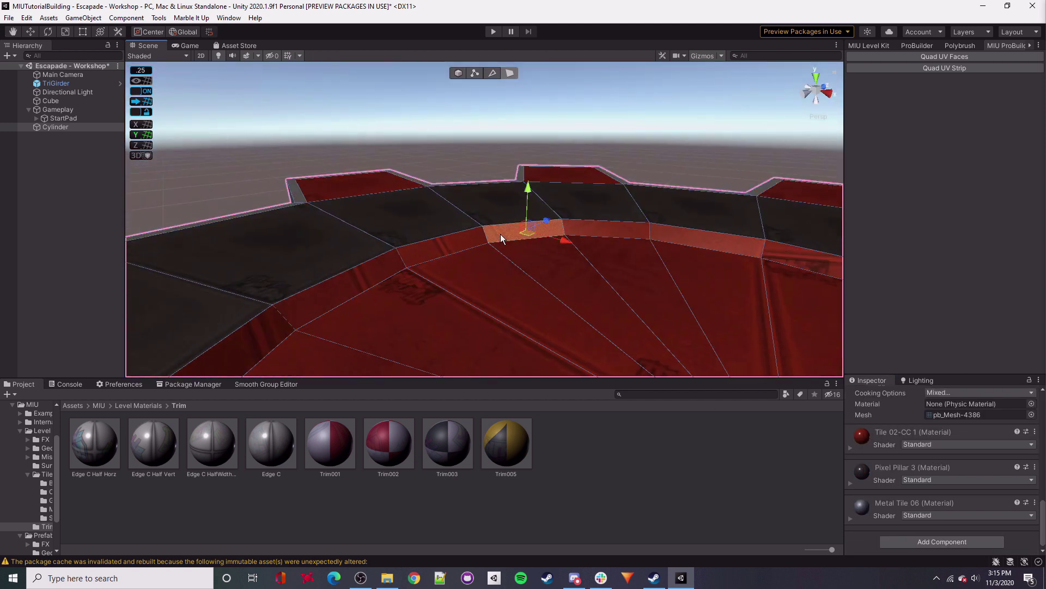
double_click(500, 233, "ctrl")
left_click_drag(905, 504, 508, 221)
left_click(506, 139)
Select the loop of inner wall faces around the recess on the platform's underside and apply Metal Tile 06 to them.
right_click_drag(506, 139, 521, 576)
left_click(219, 56)
right_click_drag(493, 256, 505, 160)
left_click(505, 161)
left_click(433, 175)
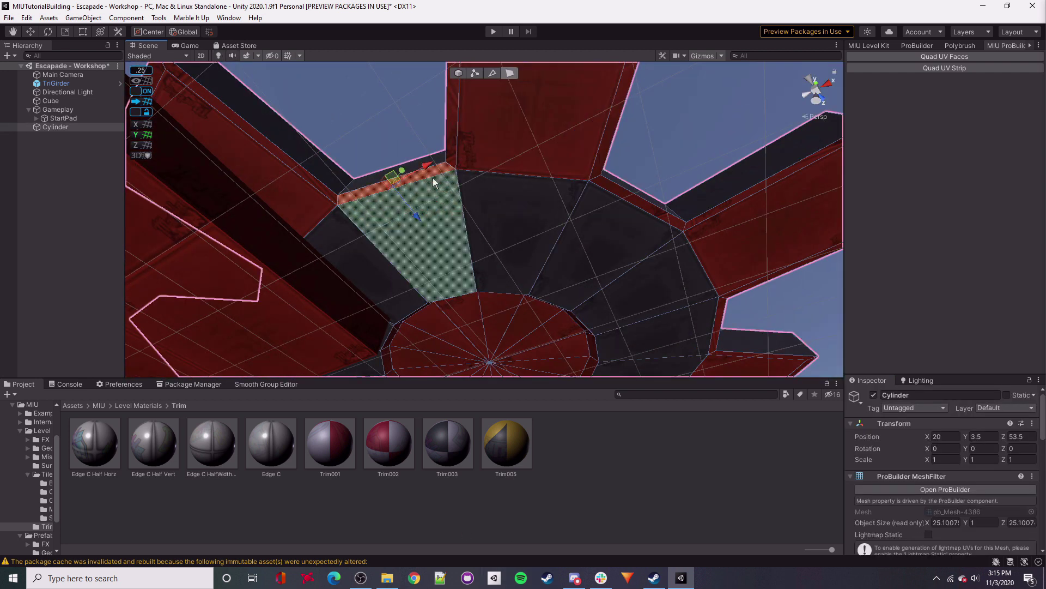
right_click_drag(387, 180, 521, 245)
left_click(494, 238)
double_click(501, 239, "ctrl")
left_click(218, 56)
right_click_drag(572, 207, 633, 229)
left_click(728, 271)
right_click_drag(728, 271, 543, 223)
right_click_drag(483, 341, 503, 270)
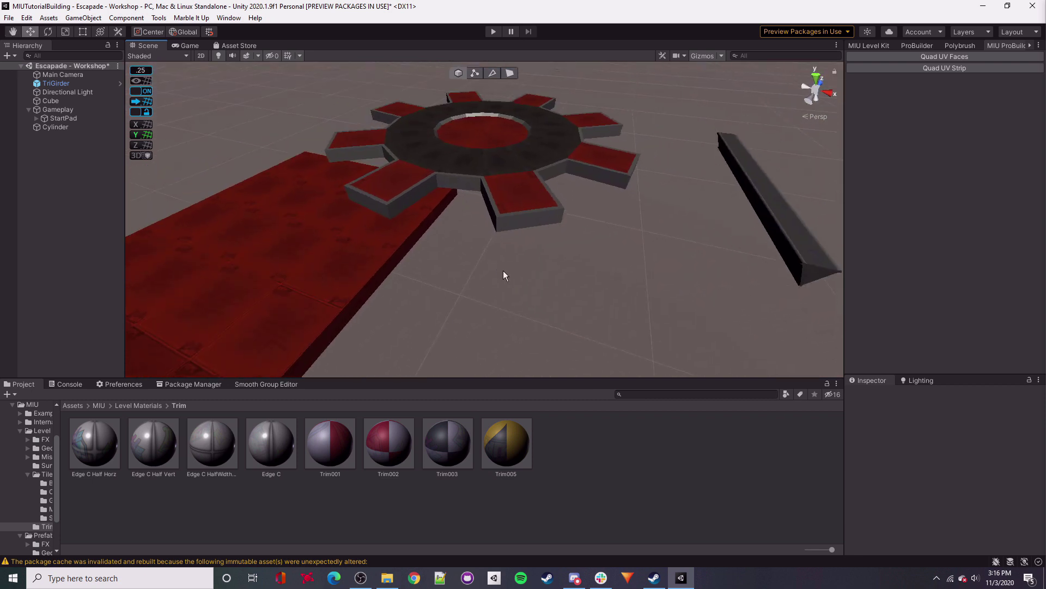
Select the outer edge loop along the platform's top rim and bevel it with a distance of 0.2.
left_click(541, 224)
right_click_drag(542, 224, 561, 255)
scroll(518, 123, "down", 2)
middle_click_drag(540, 254, 469, 267)
right_click_drag(594, 234, 537, 281)
left_click(502, 212)
double_click(481, 222)
right_click_drag(483, 232, 679, 220)
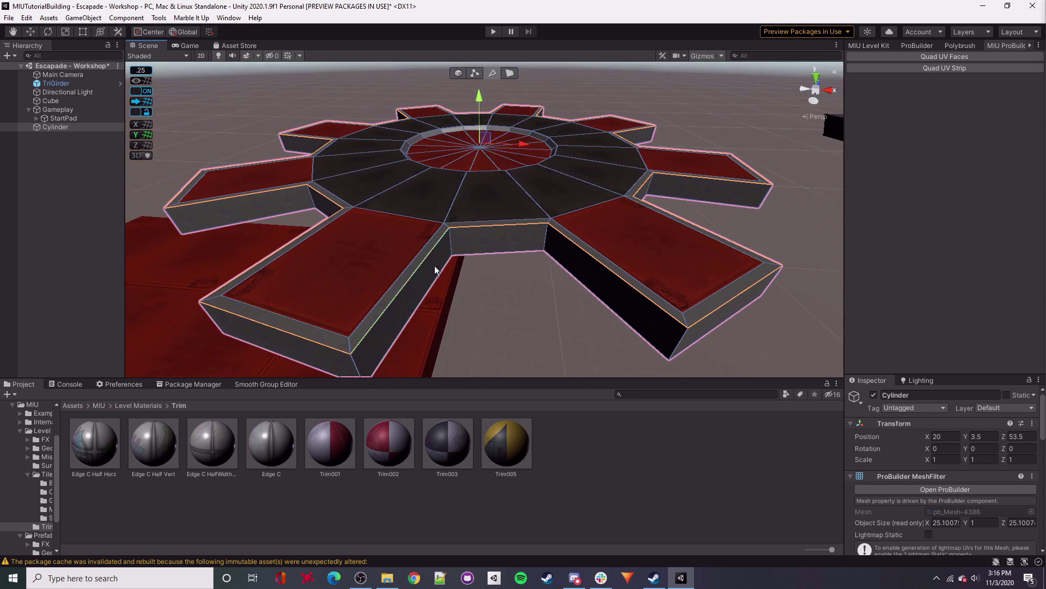
left_click(908, 47)
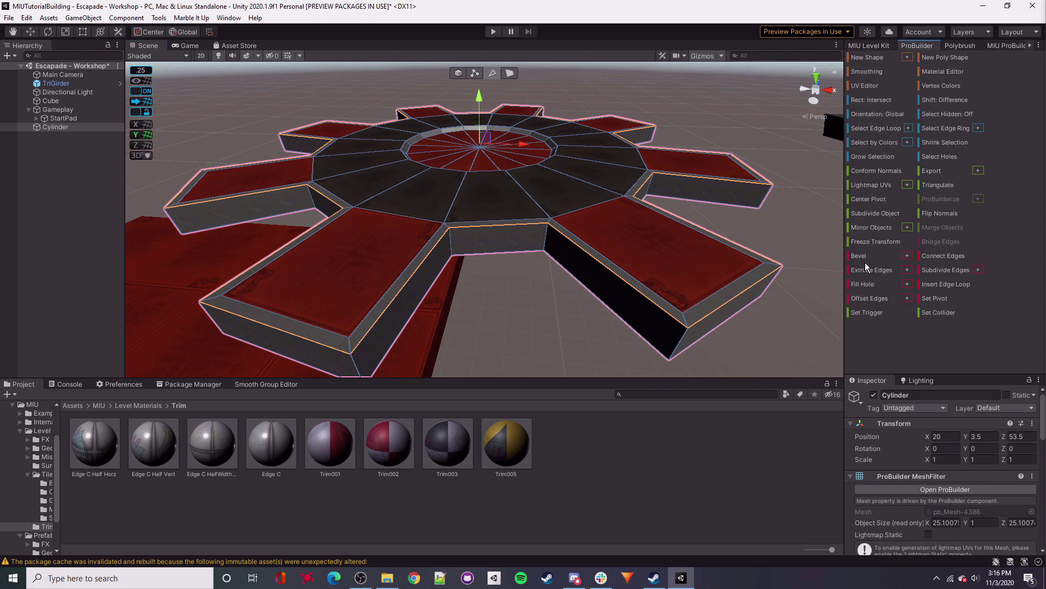
left_click(907, 256)
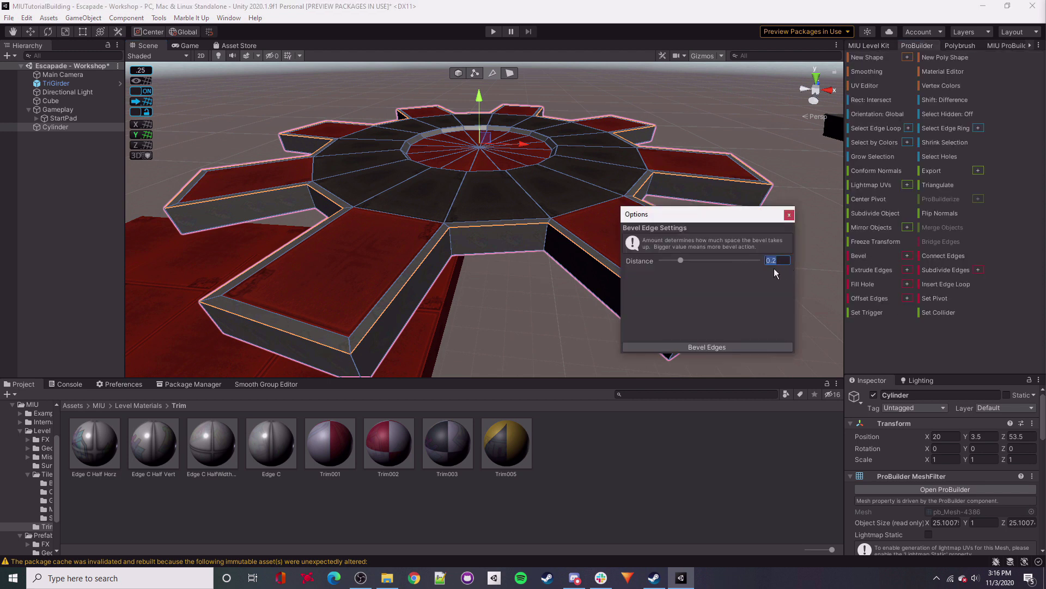
left_click(728, 348)
Deselect the platform and examine the bevelled edges around its spokes and rim.
key("w")
right_click_drag(482, 197, 428, 258)
left_click_drag(428, 257, 450, 155, "alt")
left_click(382, 193)
left_click_drag(396, 195, 517, 168, "alt")
left_click(705, 348)
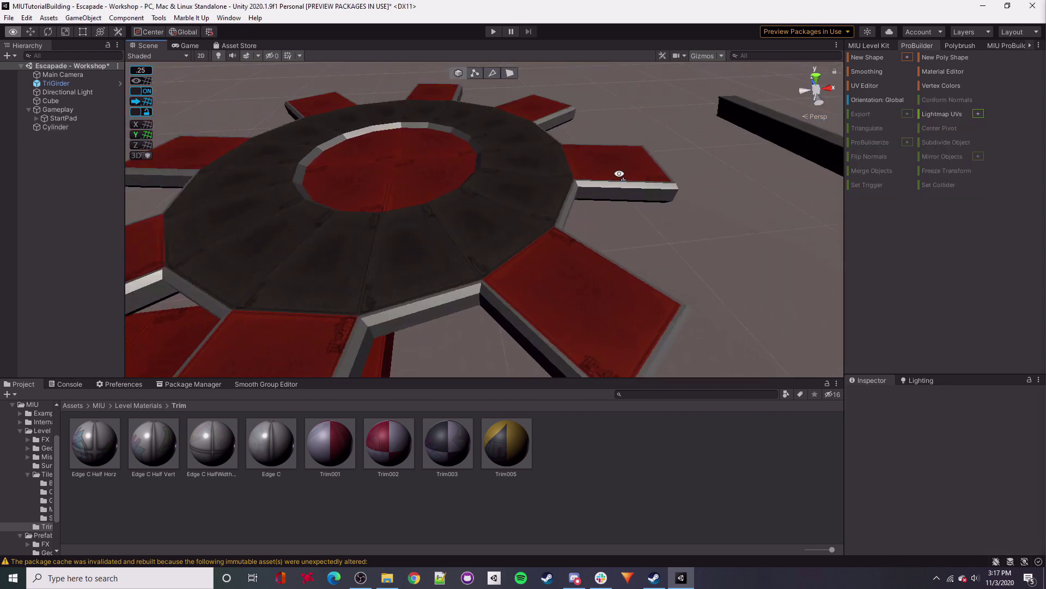
left_click_drag(619, 171, 536, 236, "alt")
right_click_drag(532, 218, 505, 195)
key("w")
Select all the wedge faces of the platform's top recess floor and merge them into a single face.
left_click(505, 196)
right_click_drag(626, 249, 618, 199)
key("w")
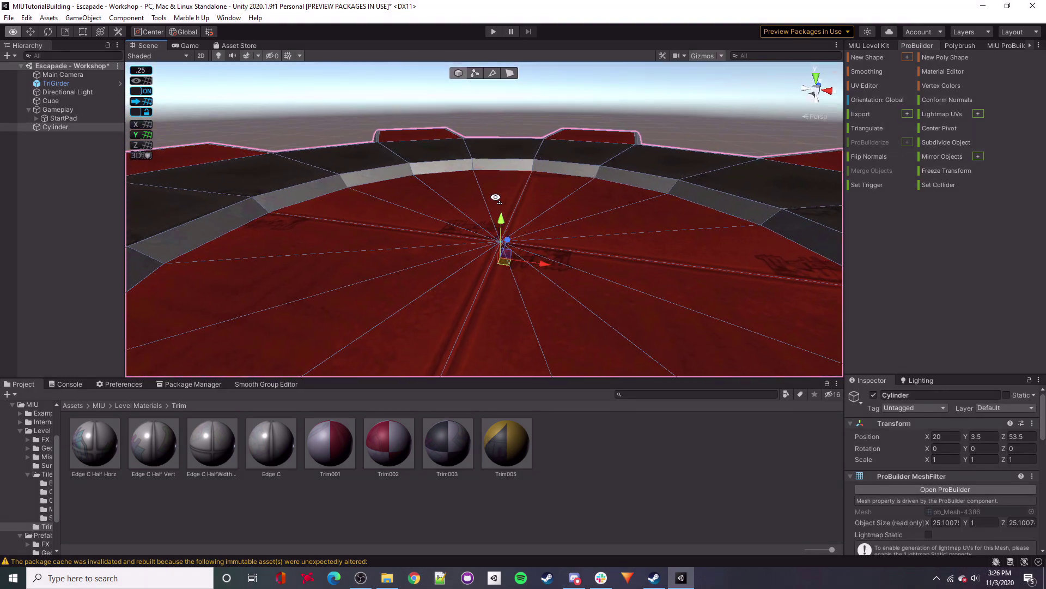
scroll(450, 334, "up", 5)
scroll(451, 334, "down", 5)
left_click_drag(486, 286, 508, 215, "alt")
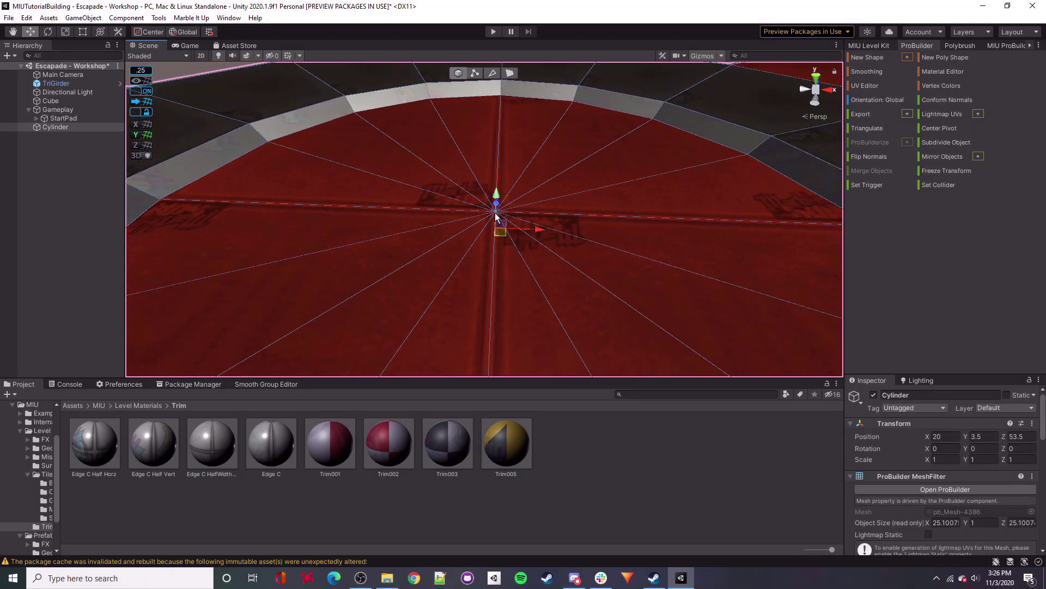
scroll(494, 214, "down", 3)
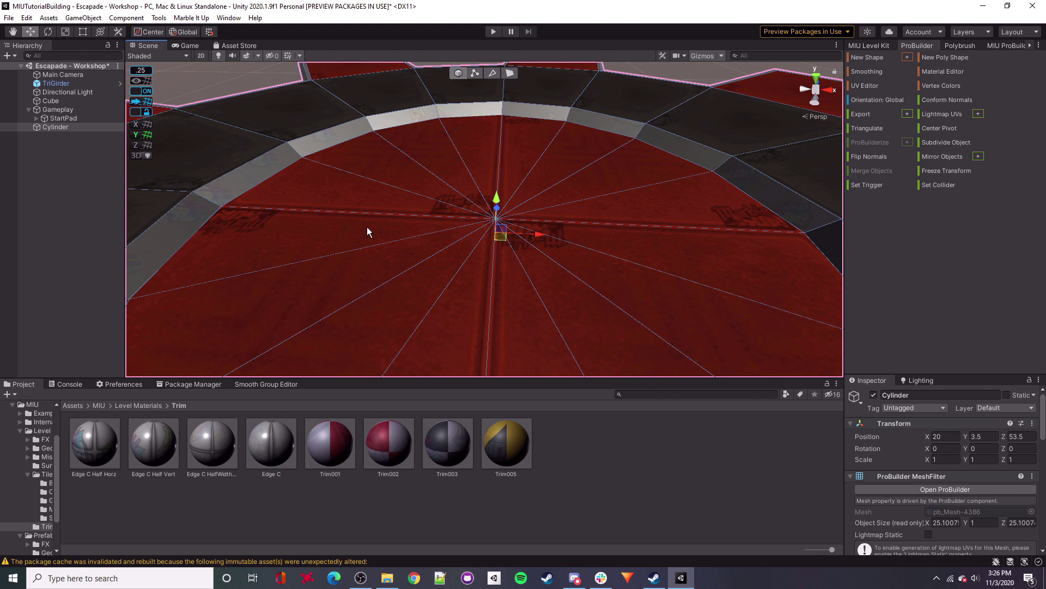
right_click_drag(455, 191, 465, 222)
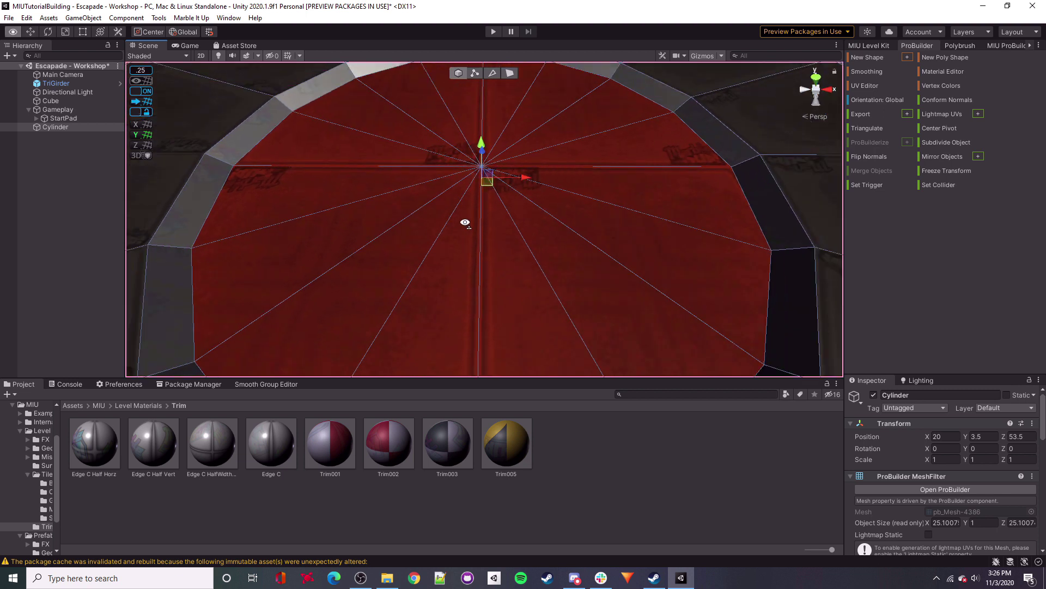
scroll(466, 222, "down", 2)
left_click(511, 73)
left_click(381, 271)
left_click(443, 316, "shift")
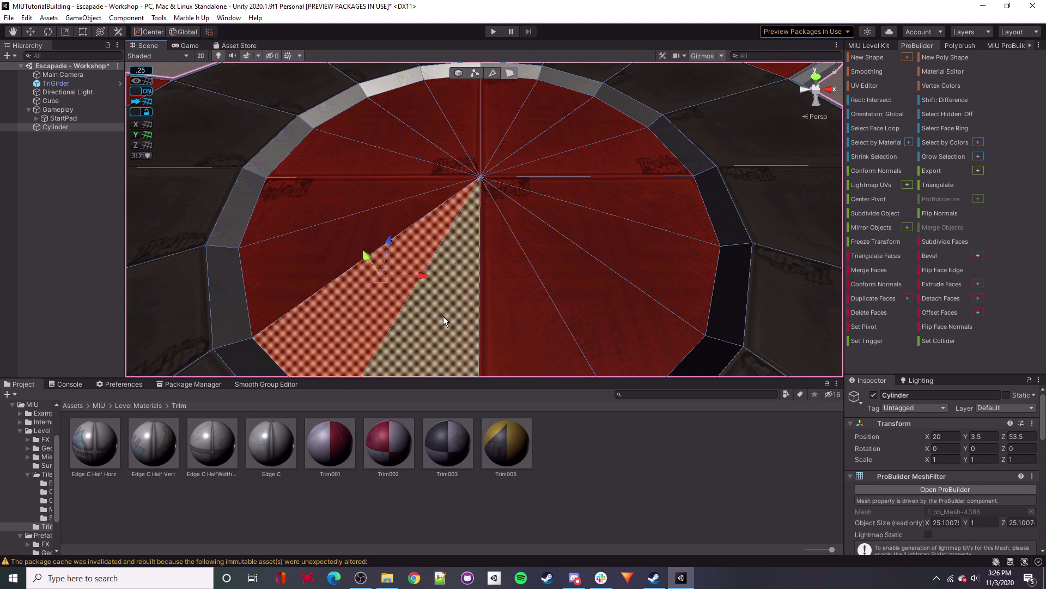
left_click(515, 302, "shift")
left_click(602, 277, "shift")
left_click(618, 242, "shift")
left_click(623, 204, "shift")
left_click(608, 162, "shift")
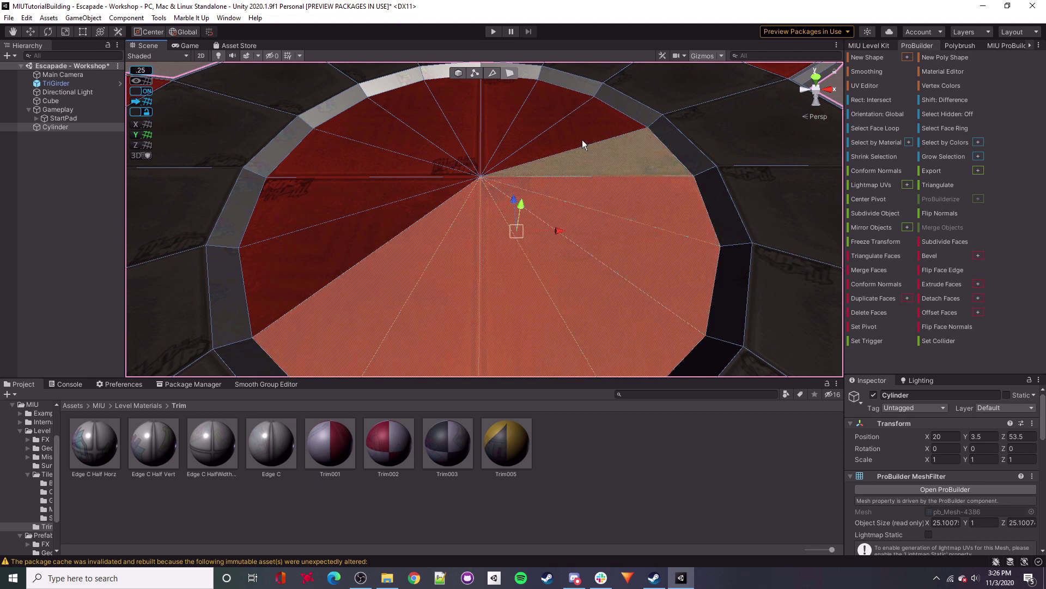
left_click(581, 138, "shift")
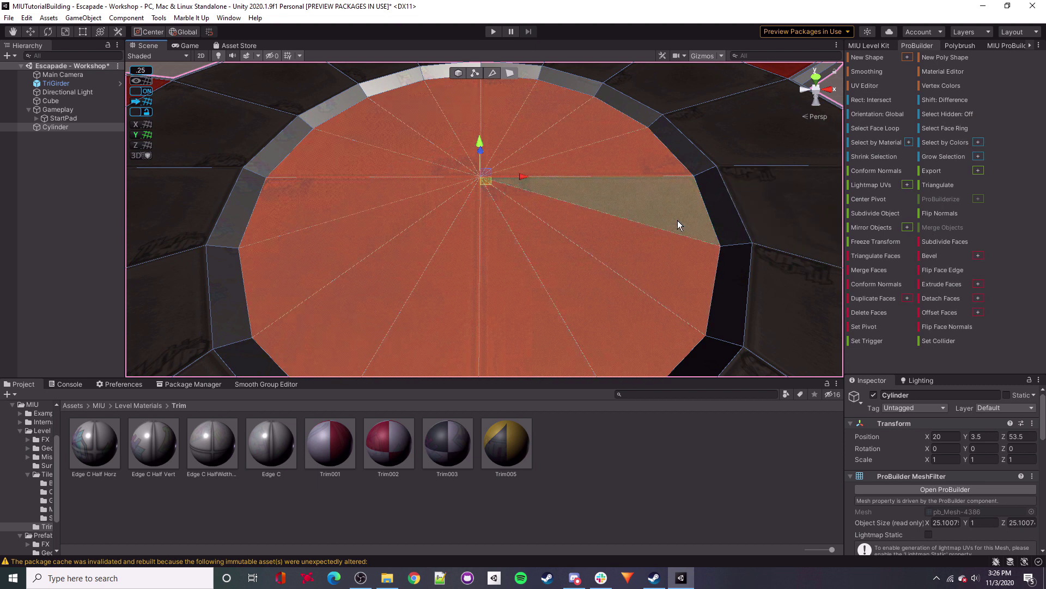
left_click(678, 221, "shift")
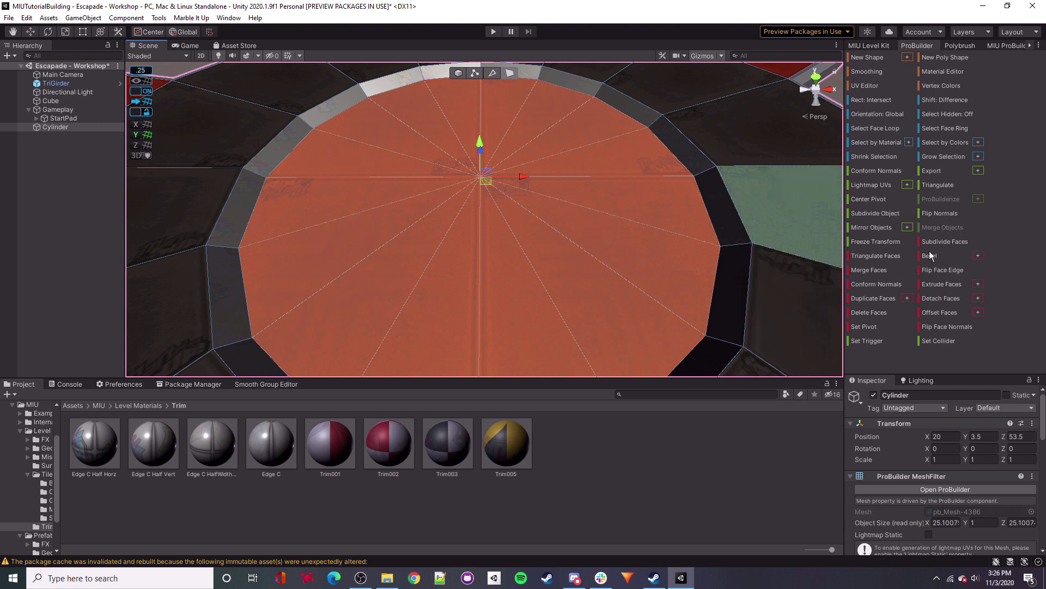
left_click(867, 271)
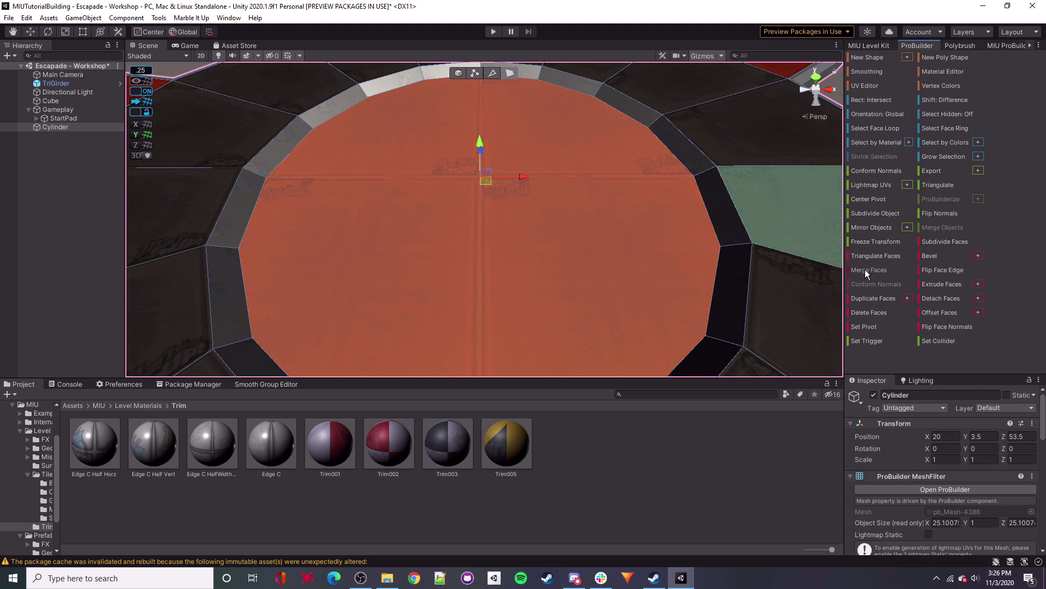
Switch to vertex selection and connect the two nearest pairs of opposite vertices across the merged recess floor.
left_click_drag(495, 220, 575, 229, "alt")
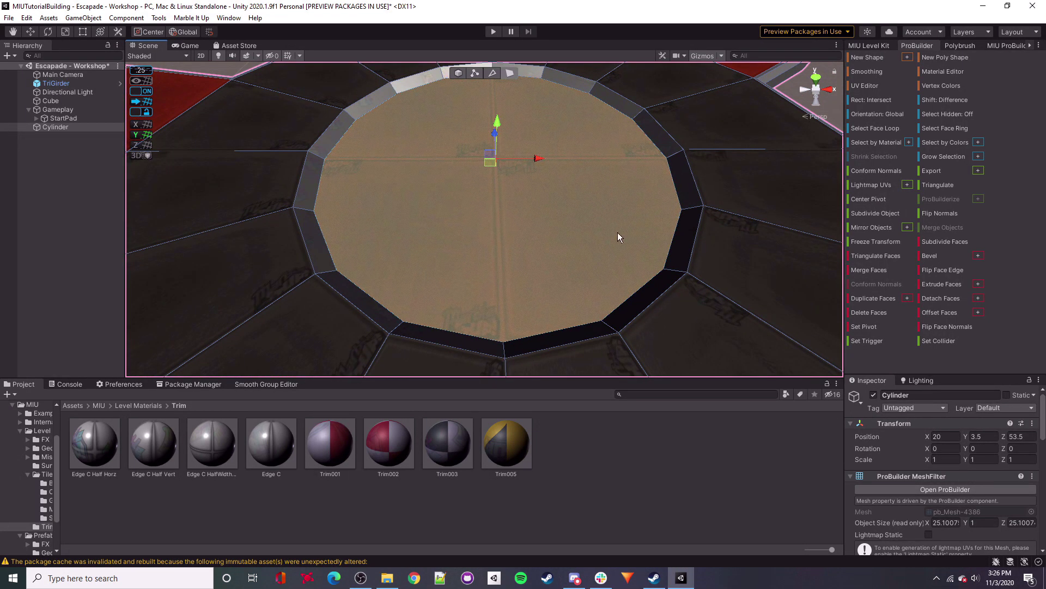
right_click_drag(617, 233, 614, 220)
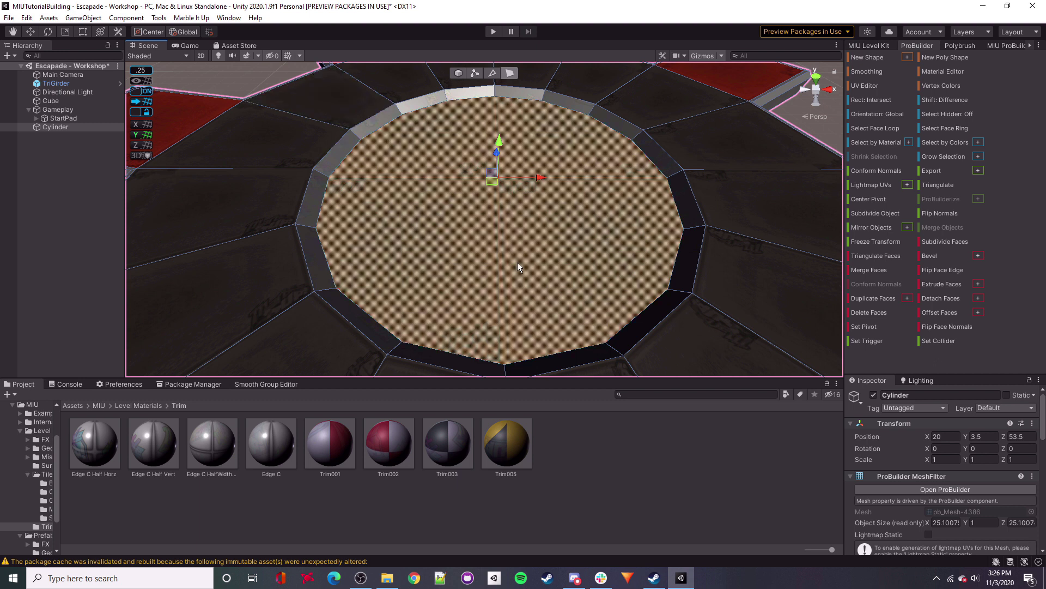
left_click(476, 73)
right_click_drag(556, 229, 550, 263)
left_click(375, 274)
left_click(616, 257, "shift")
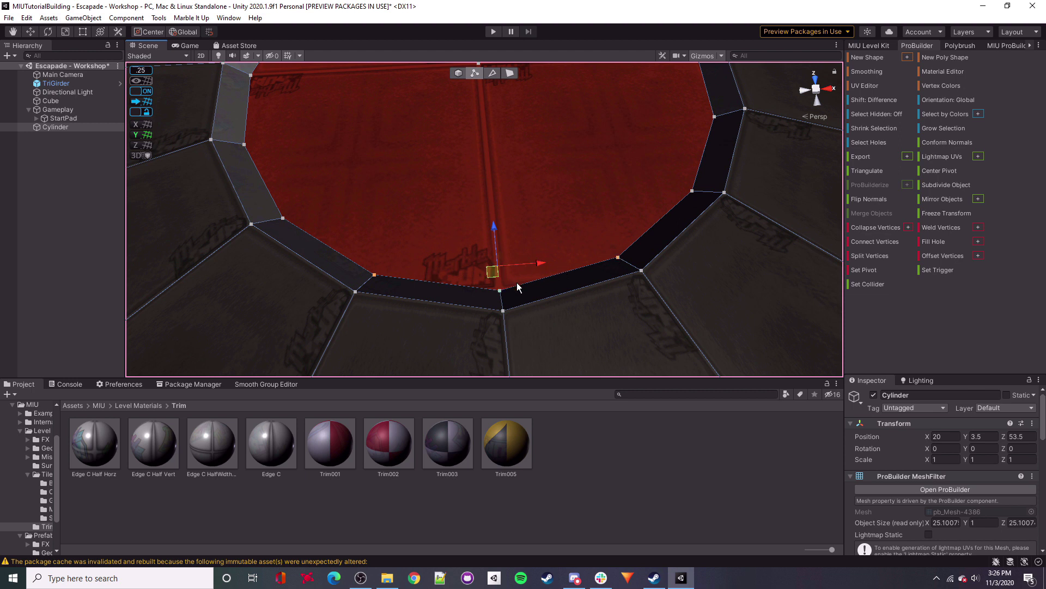
left_click(870, 243)
right_click_drag(569, 240, 552, 212)
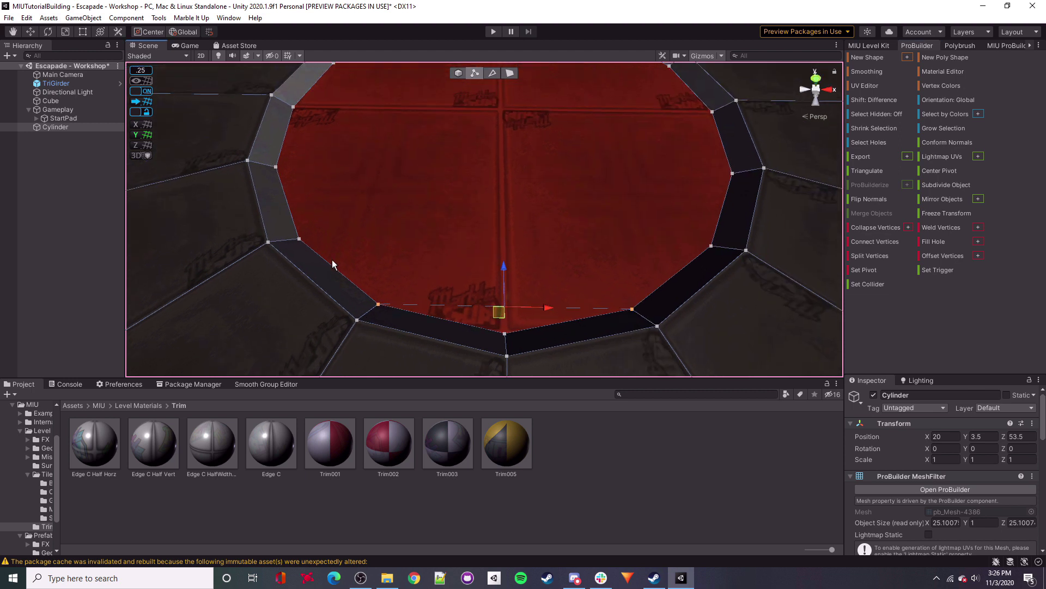
left_click(302, 239)
left_click(712, 246, "shift")
left_click(881, 242)
Connect the next two pairs of opposite vertices, up to the line through the recess floor's centre.
right_click_drag(513, 215, 494, 185)
left_click(273, 212)
left_click(722, 211, "shift")
left_click(875, 241)
left_click(295, 155)
left_click(694, 152, "shift")
left_click(881, 243)
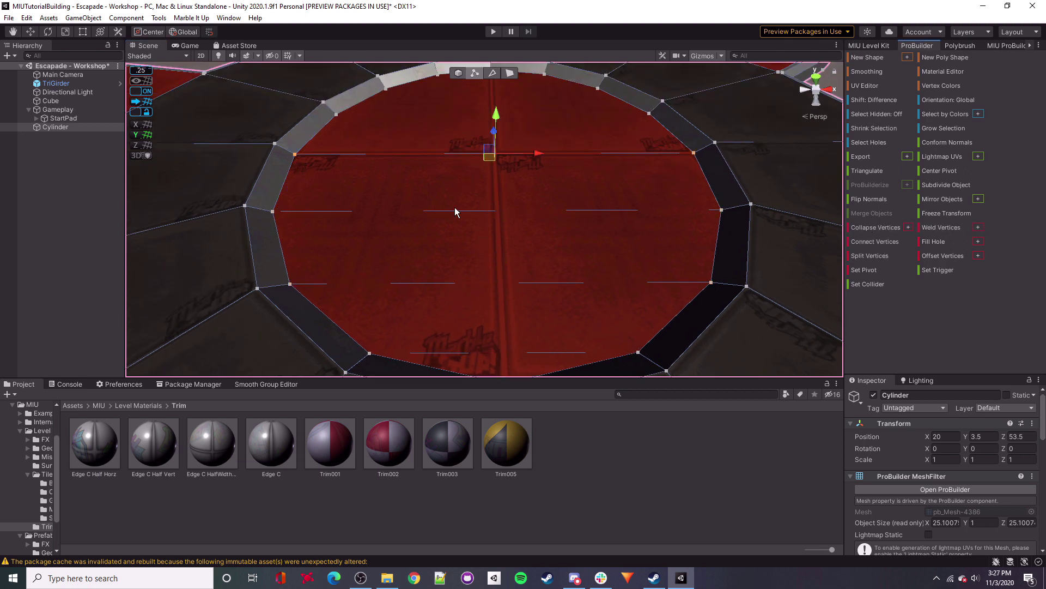
Connect the remaining three pairs of opposite vertices across the far half of the recess floor.
right_click_drag(454, 207, 441, 179)
left_click(343, 155)
left_click(641, 157, "shift")
left_click(882, 243)
left_click(391, 131)
left_click(591, 131, "shift")
left_click(881, 243)
right_click_drag(515, 231, 436, 185)
key("w")
left_click(335, 238)
left_click(630, 242, "shift")
left_click(887, 242)
Return to object selection and examine the recess floor with the platform deselected and reselected.
scroll(537, 191, "down", 4)
left_click_drag(537, 191, 518, 256, "alt")
left_click(458, 73)
left_click_drag(561, 155, 600, 169, "alt")
left_click(649, 102)
right_click_drag(540, 198, 524, 213)
left_click(508, 224)
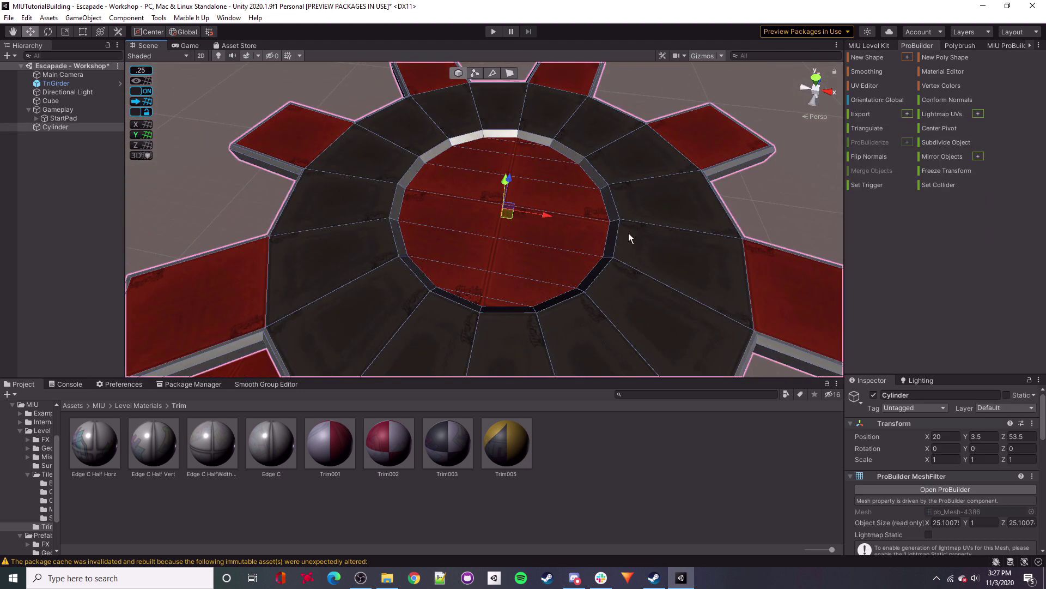
Turn off scene lighting, then select all the wedge faces of the underside recess and merge them into one face.
left_click_drag(530, 267, 421, 197, "alt")
right_click_drag(421, 197, 415, 190)
right_click_drag(453, 256, 233, 479)
left_click(219, 56)
scroll(583, 228, "up", 3)
left_click_drag(587, 229, 703, 202, "alt")
left_click(509, 73)
left_click(432, 163, "shift")
left_click(507, 155, "shift")
left_click(561, 177, "shift")
left_click(588, 218, "shift")
left_click(599, 255, "shift")
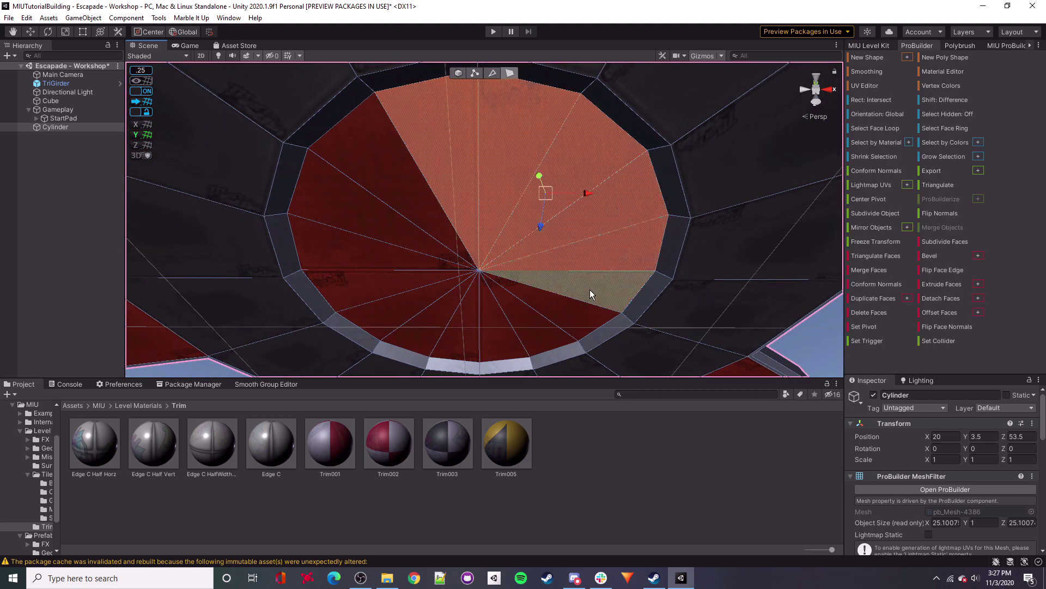
left_click(588, 289, "shift")
left_click(562, 310, "shift")
left_click(527, 328, "shift")
left_click(389, 314, "shift")
left_click(359, 289, "shift")
left_click(350, 251, "shift")
left_click(361, 214, "shift")
left_click(384, 164, "shift")
left_click(876, 270)
Switch to vertex selection and connect the first two pairs of opposite vertices across the merged underside face.
left_click(475, 73)
right_click_drag(425, 349, 423, 356)
left_click(435, 345)
left_click(533, 344, "shift")
left_click(878, 244)
left_click(386, 329)
left_click(580, 329, "shift")
left_click(874, 242)
Connect the three middle pairs of opposite vertices across the underside recess face.
left_click(342, 301)
left_click(625, 300, "shift")
left_click(658, 259)
left_click(307, 261, "shift")
left_click(867, 243)
left_click(291, 206)
left_click(672, 202, "shift")
left_click(875, 241)
Connect the last two pairs of opposite vertices across the underside recess face.
left_click(652, 136)
left_click(309, 140, "shift")
left_click(882, 238)
right_click_drag(449, 214, 437, 176)
left_click(387, 166)
left_click(578, 154, "shift")
left_click(882, 243)
Return to object selection and examine the whole platform from above.
right_click_drag(506, 164, 555, 322)
left_click(462, 73)
left_click(555, 323)
left_click(495, 200)
right_click_drag(496, 201, 508, 230)
key("s")
right_click_drag(600, 245, 659, 269)
scroll(582, 296, "down", 4)
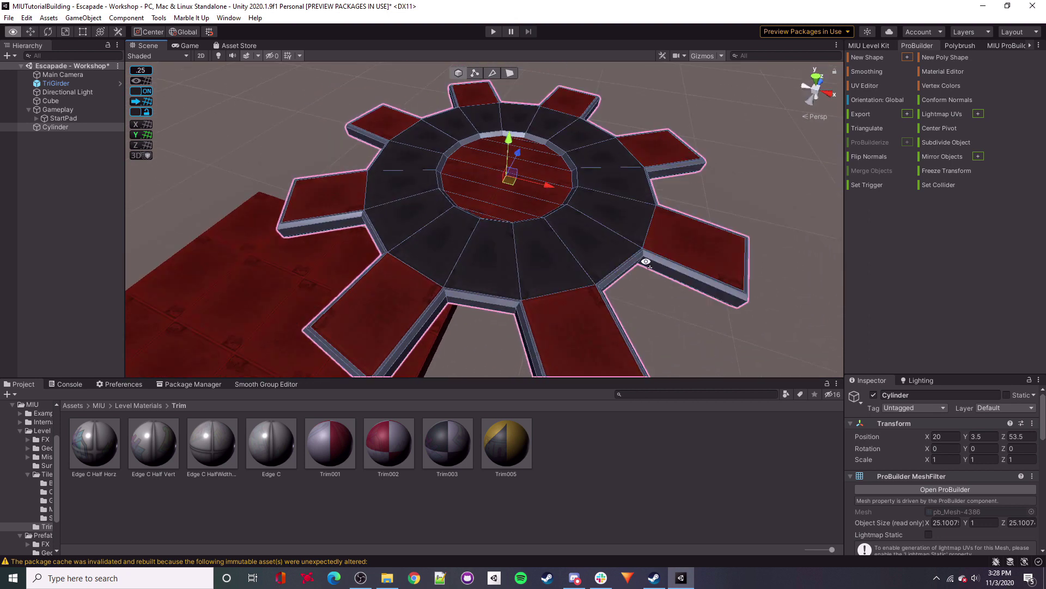
right_click_drag(533, 241, 621, 307)
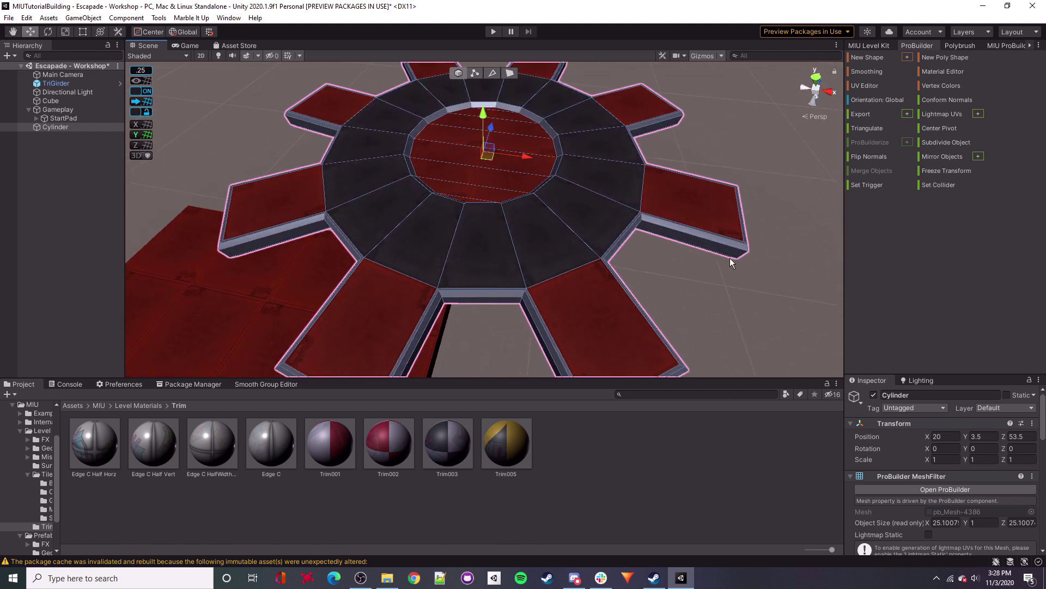
right_click_drag(559, 267, 597, 228)
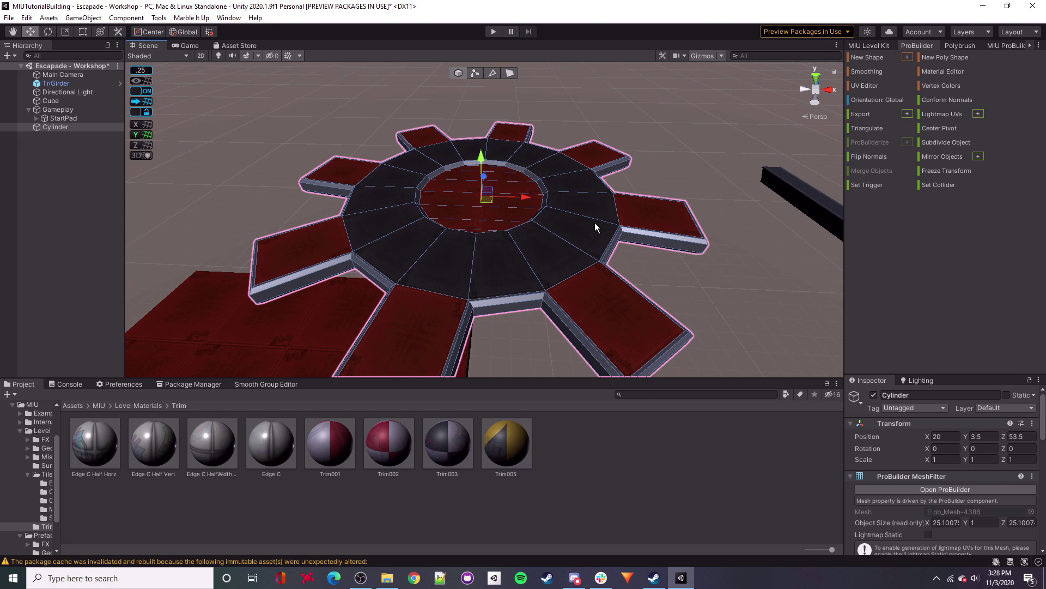
Switch the transform handle from Center to Pivot and check where the platform's pivot sits.
left_click(142, 34)
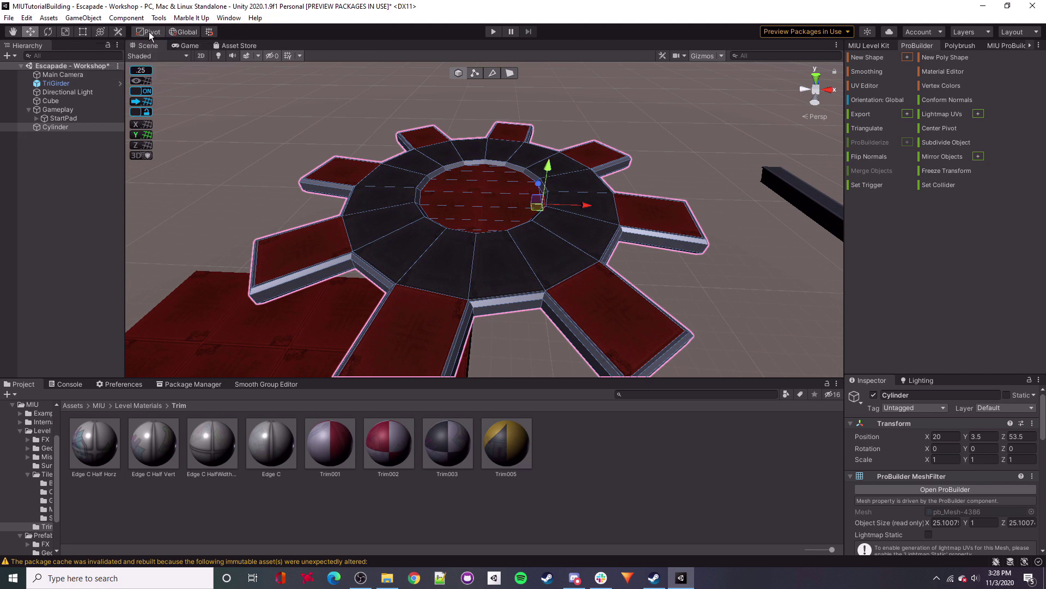
right_click_drag(468, 169, 521, 161)
key("w")
key("s")
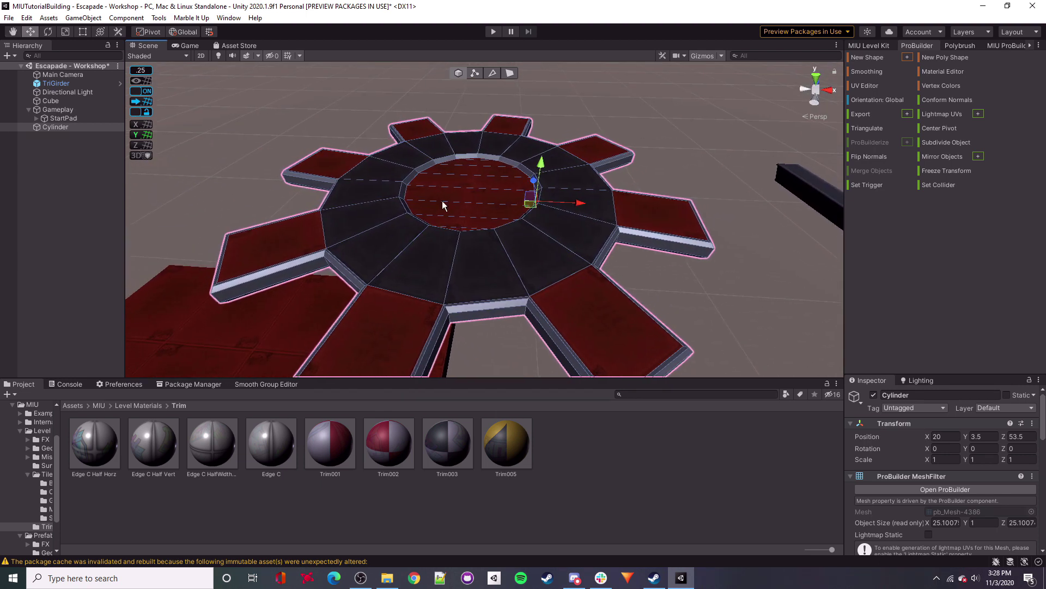
Try rotating the platform around its current pivot point.
left_click(48, 31)
left_click_drag(507, 225, 271, 247)
key("ctrl+z")
right_click_drag(667, 275, 637, 246)
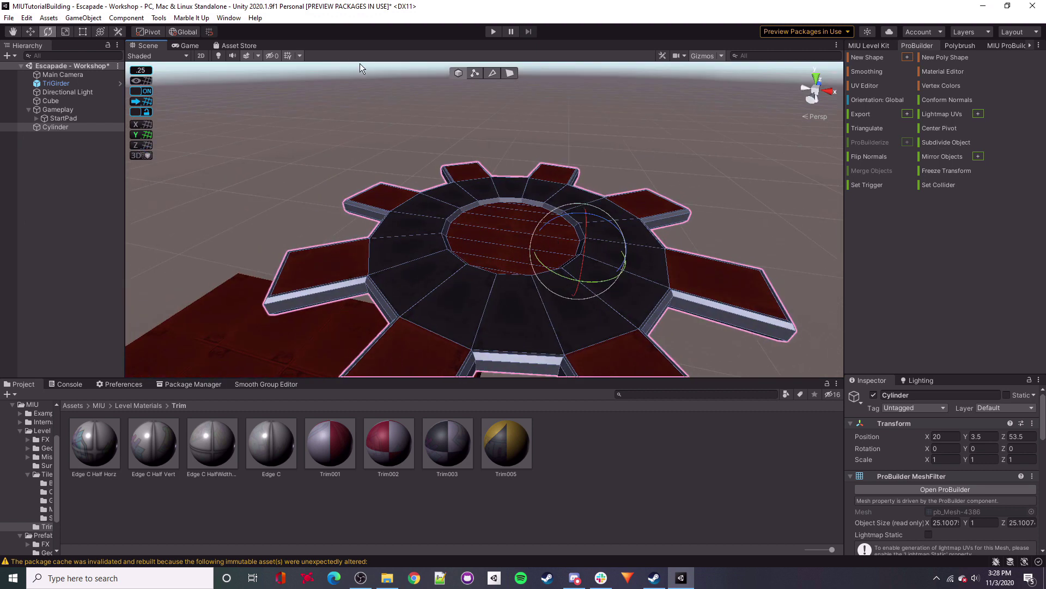
left_click(496, 73)
mouse_move(474, 195)
right_mouse_down()
mouse_move(469, 214)
mouse_move(499, 299)
mouse_move(487, 207)
right_mouse_up()
key("w")
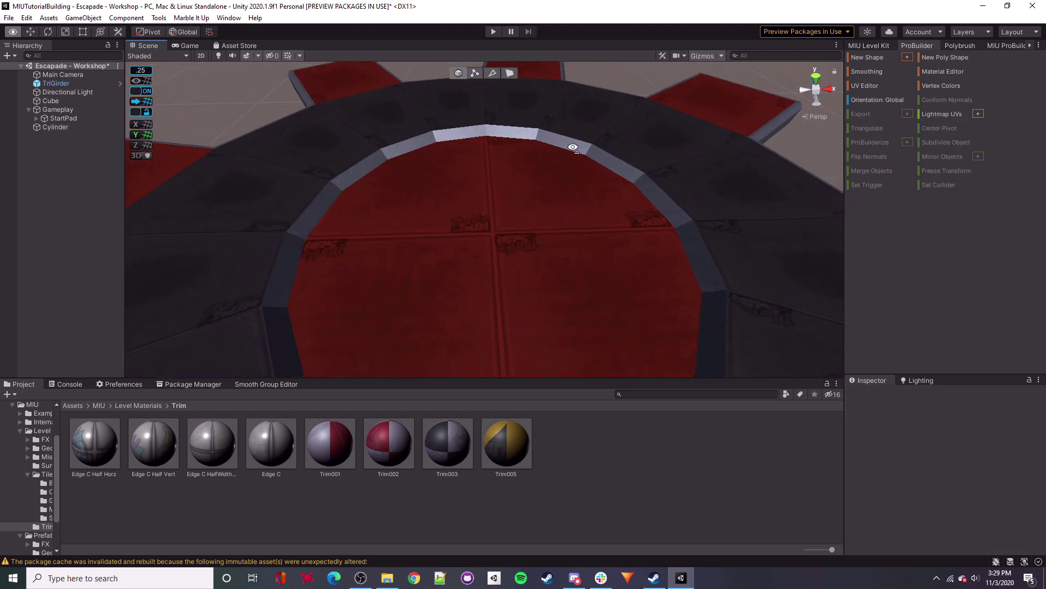
left_click(492, 207)
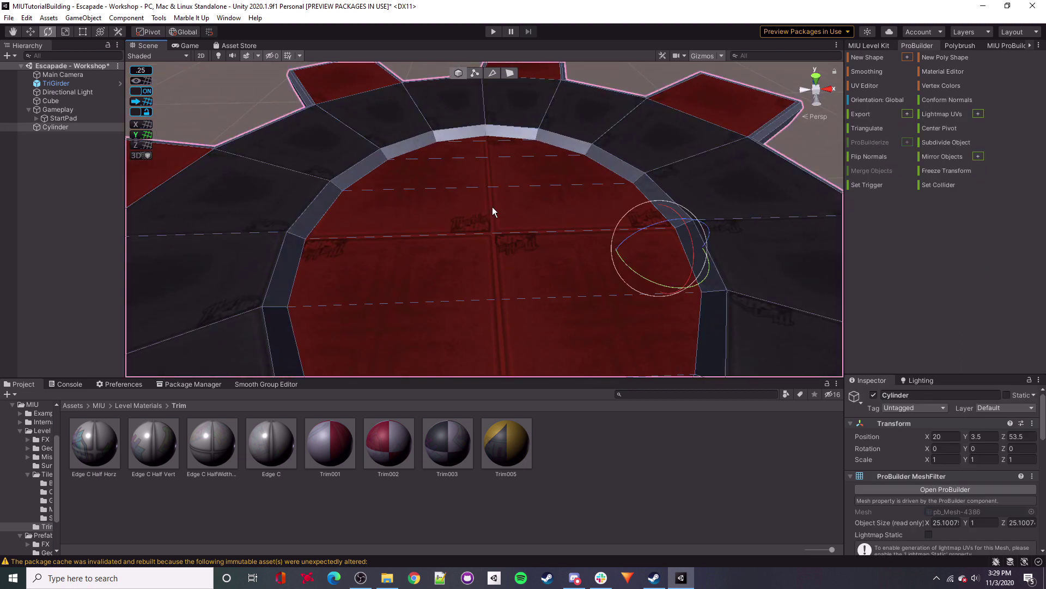
left_click(493, 73)
left_click(496, 241)
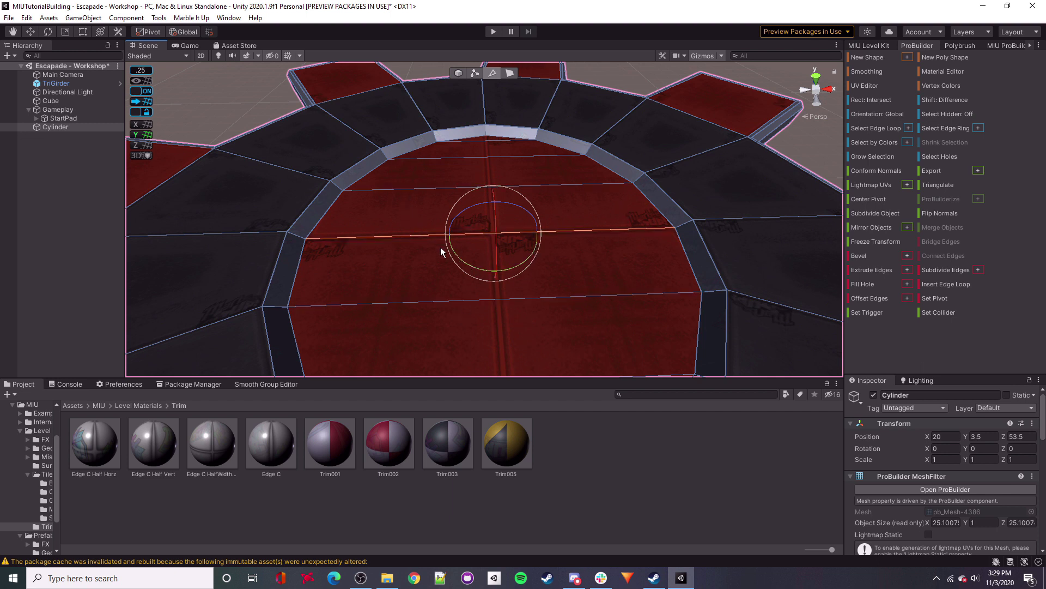
left_click(509, 73)
left_click(499, 229)
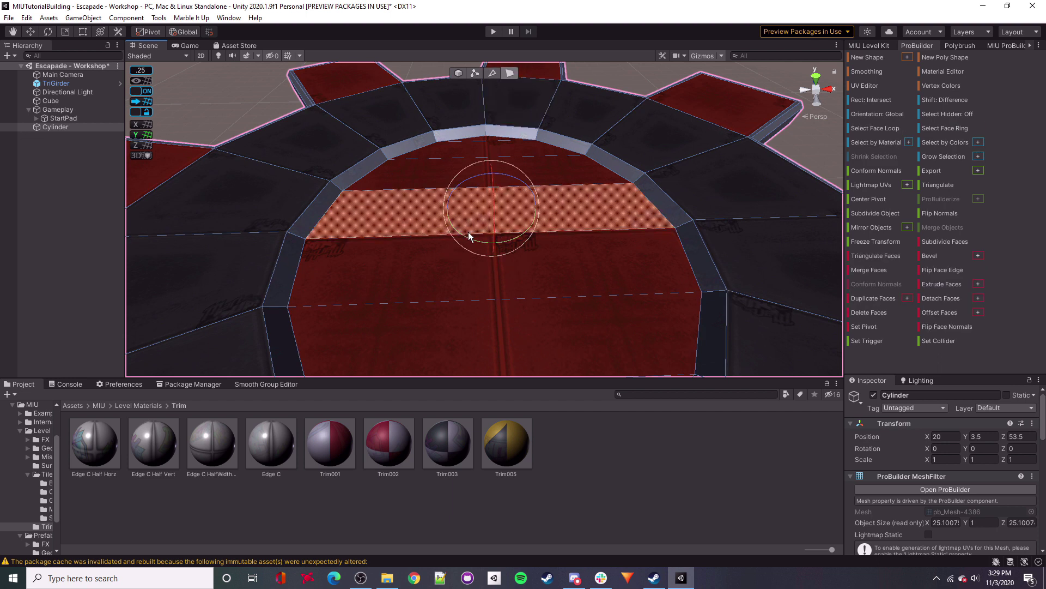
double_click(635, 215)
left_click(459, 73)
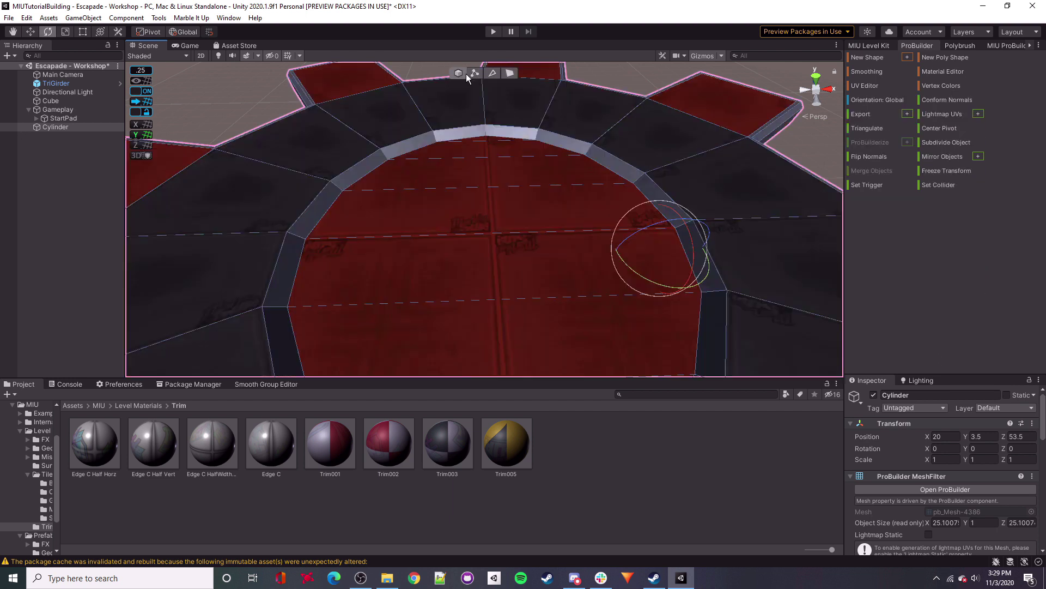
left_click(588, 83)
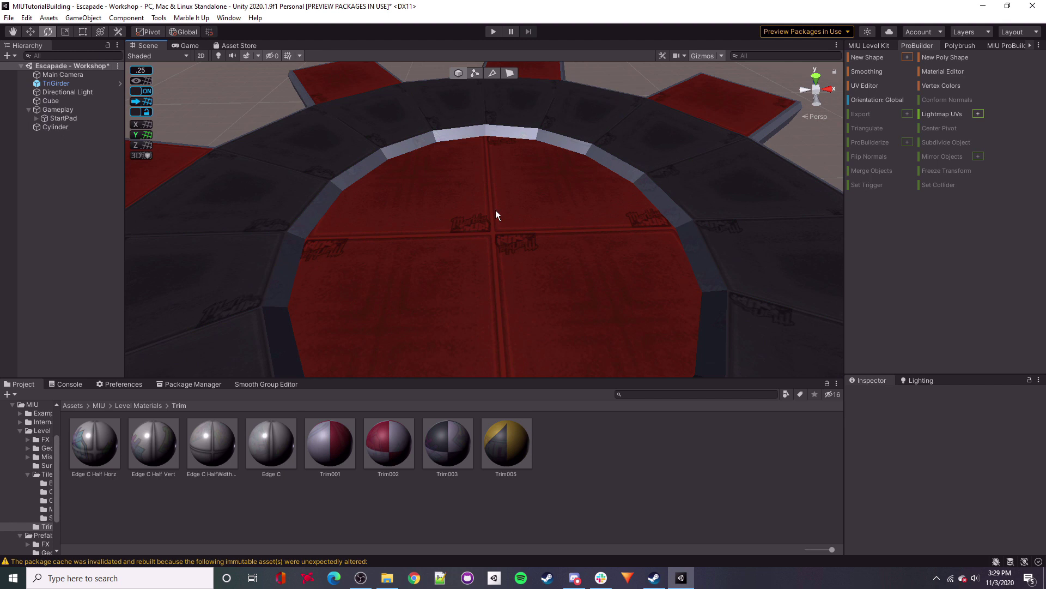
Select the edge crossing the middle of the recess floor and centre the platform's pivot.
left_click(496, 229)
left_click(492, 77)
left_click(483, 230)
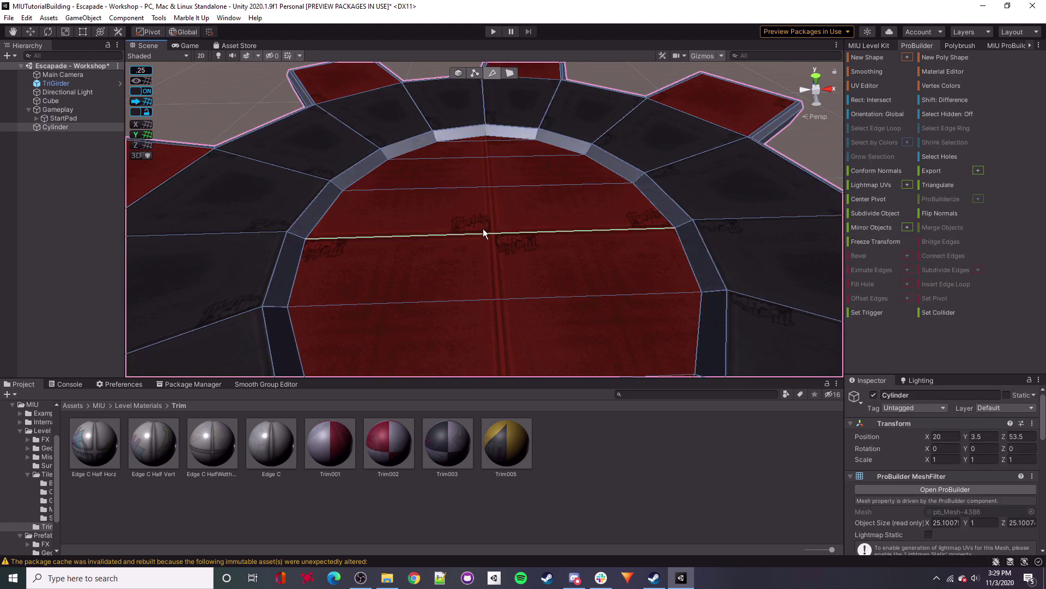
left_click(486, 238)
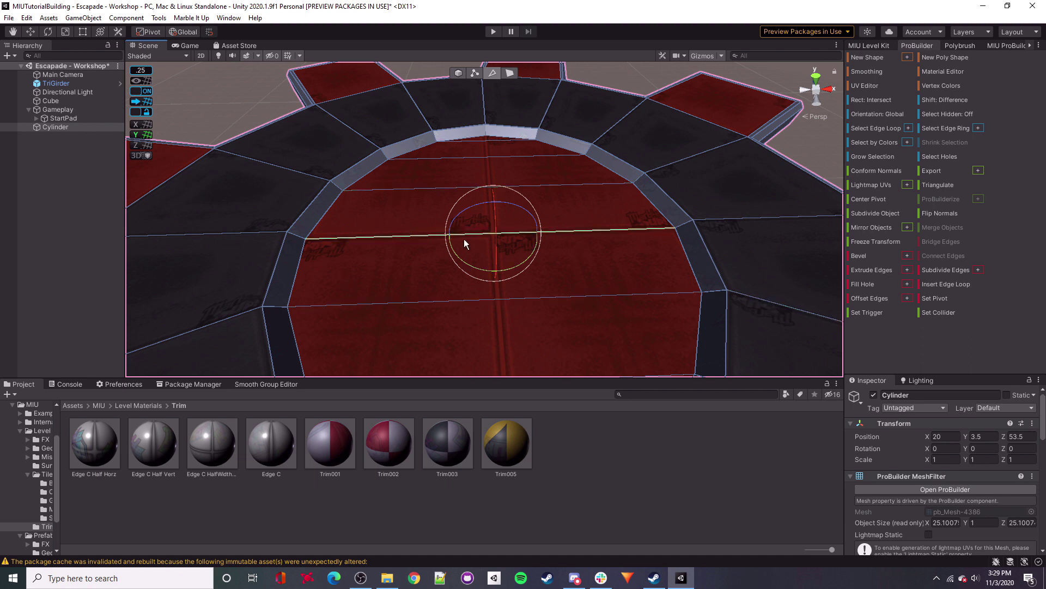
left_click(859, 199)
Try rotating the whole platform around its centred pivot and undo the test rotation.
right_click_drag(594, 256, 610, 207)
scroll(305, 125, "down", 5)
left_click(581, 143)
right_click_drag(581, 143, 524, 222)
left_click(524, 221)
scroll(525, 221, "down", 5)
left_click_drag(480, 229, 506, 234)
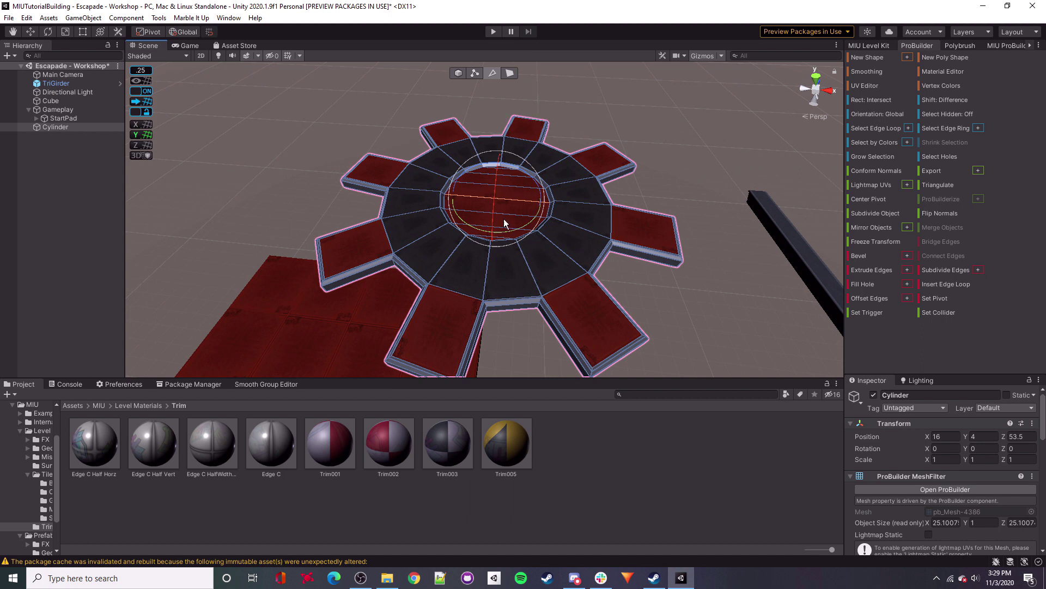
left_click(459, 74)
left_click_drag(463, 231, 1009, 214)
key("ctrl+z")
right_click_drag(711, 204, 716, 229)
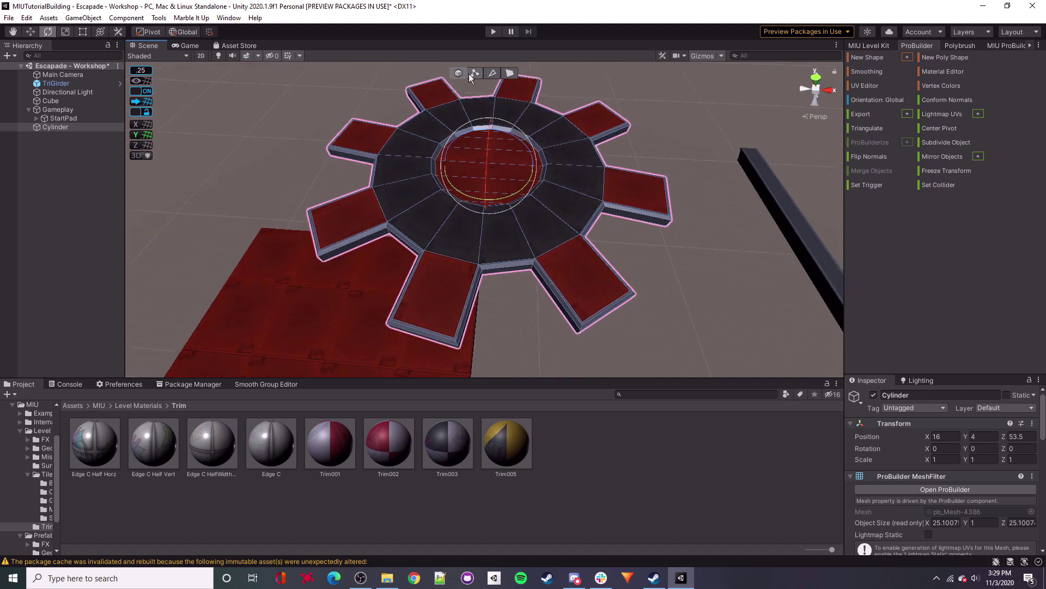
Switch to the Move tool and add an Elevator Mover component to the spoked platform.
left_click(32, 32)
key("w")
mouse_move(496, 256)
right_mouse_down()
mouse_move(500, 237)
mouse_move(443, 203)
mouse_move(507, 246)
mouse_move(493, 238)
right_mouse_up()
key("s")
key("a")
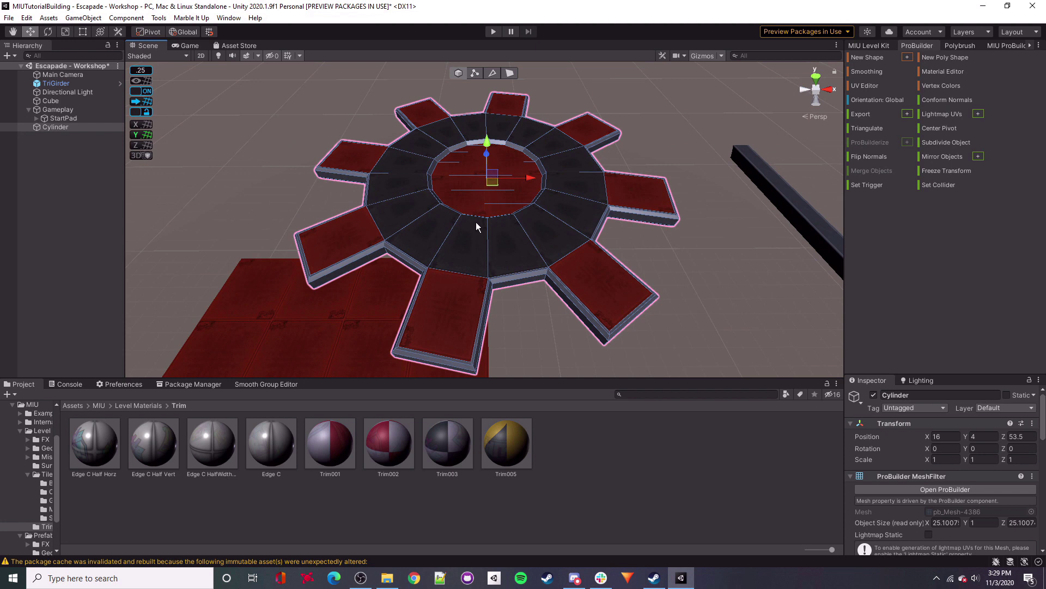
scroll(926, 474, "down", 10)
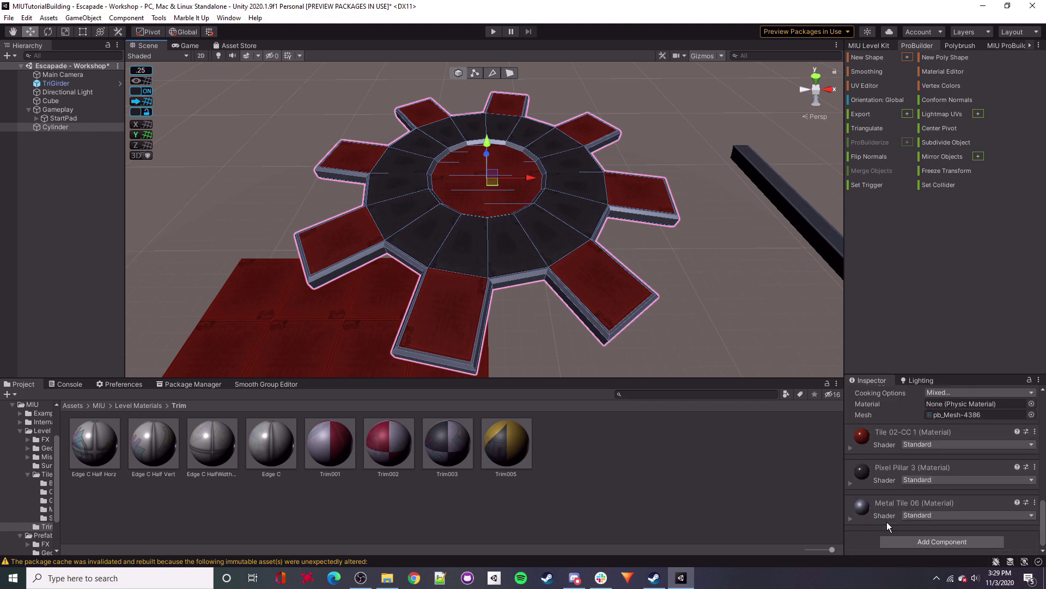
left_click(914, 543)
type("elevator")
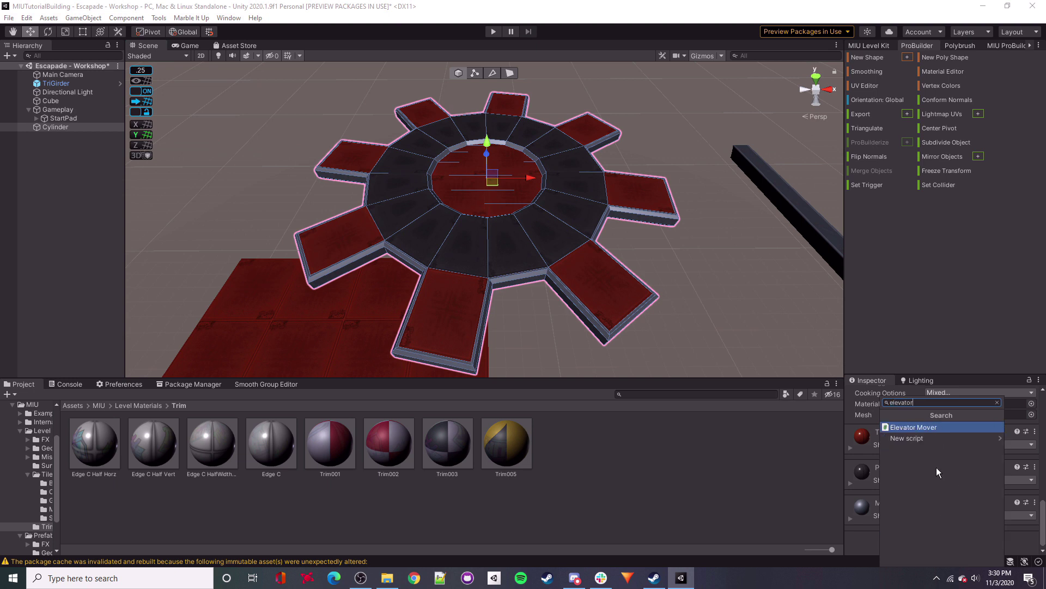
left_click(921, 428)
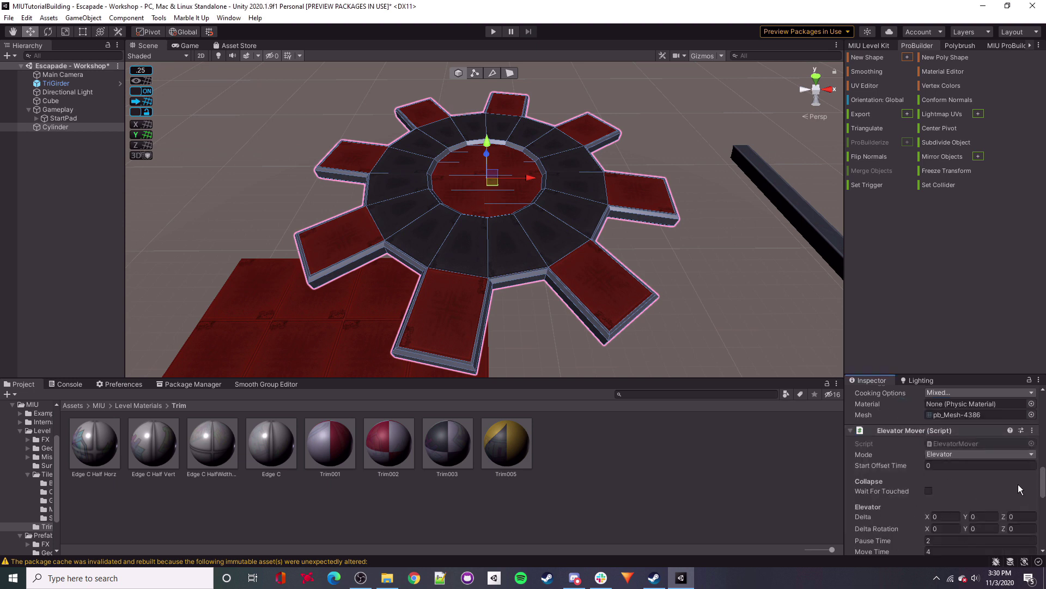
Choose the movement mode for the platform's Elevator Mover.
mouse_move(1042, 483)
left_mouse_down()
mouse_move(1039, 512)
mouse_move(1040, 485)
left_mouse_up()
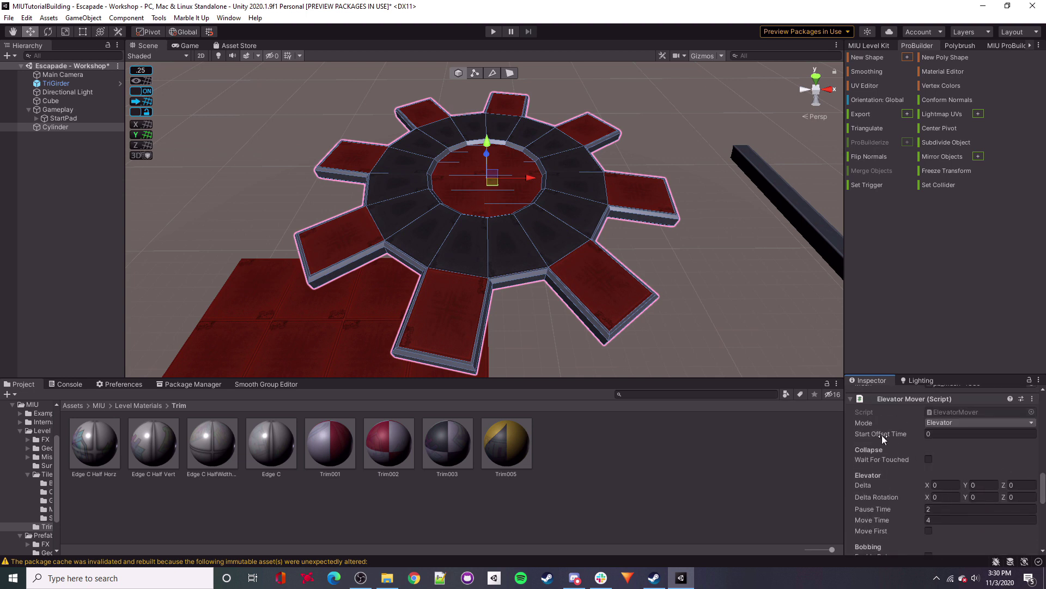
left_click(934, 425)
left_click(960, 459)
left_click_drag(1042, 488, 1042, 497)
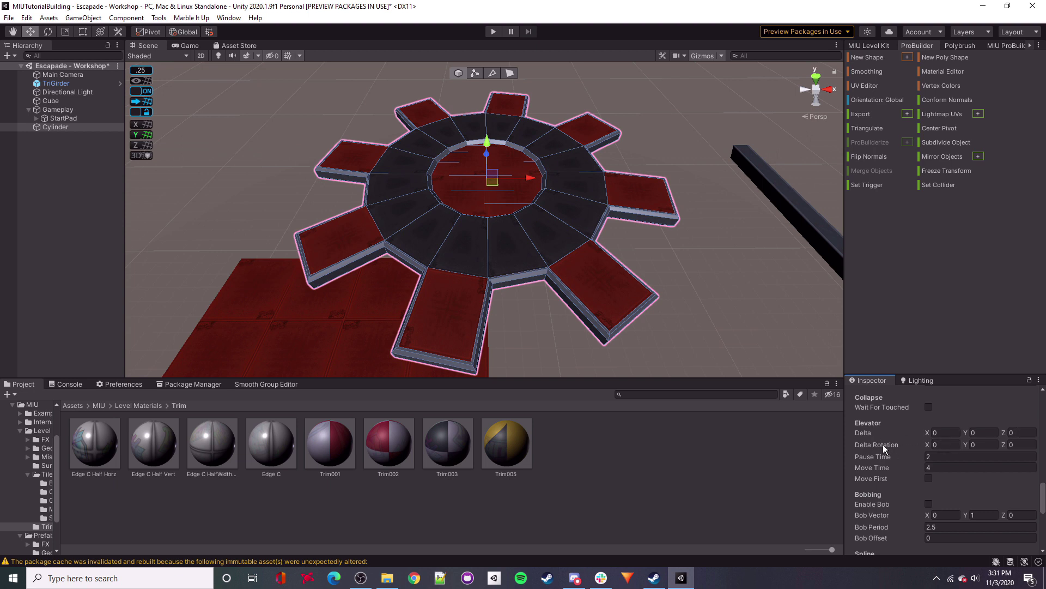
Set the Elevator Mover's Delta Rotation Y to 360 for the platform.
right_click_drag(574, 197, 505, 159)
key("w")
key("d")
left_click_drag(505, 158, 501, 202, "alt")
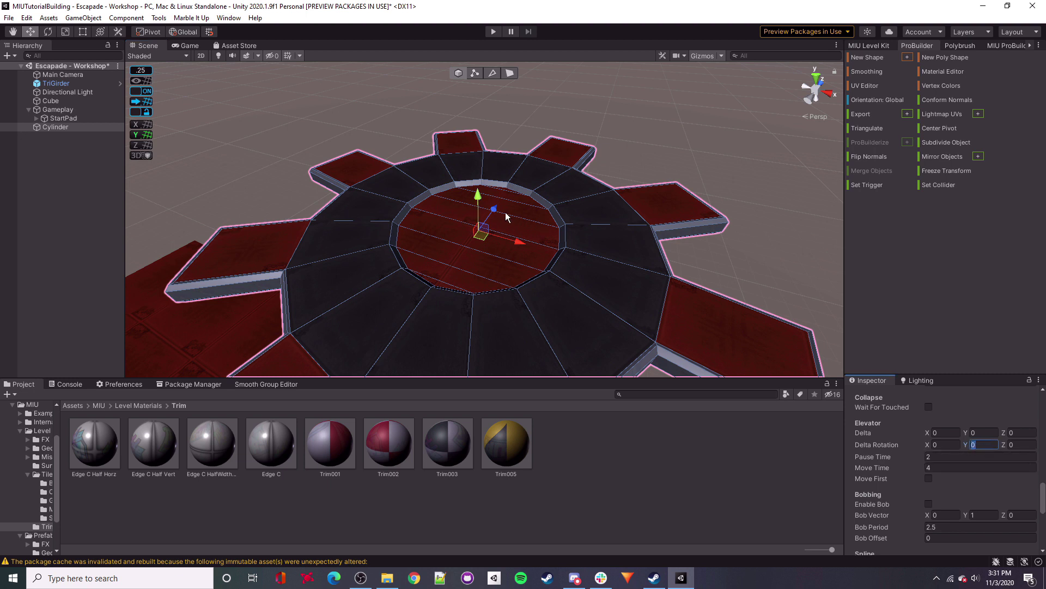
type("36")
Set the Elevator Mover's Pause Time to 0 and its Move Time to 16.
left_click(933, 456)
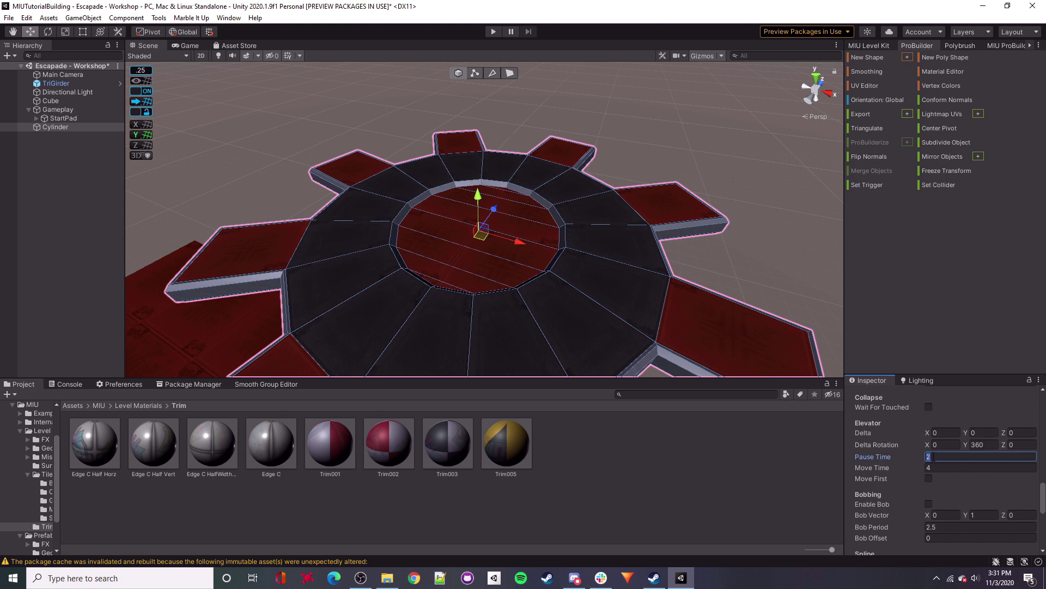
left_click(938, 469)
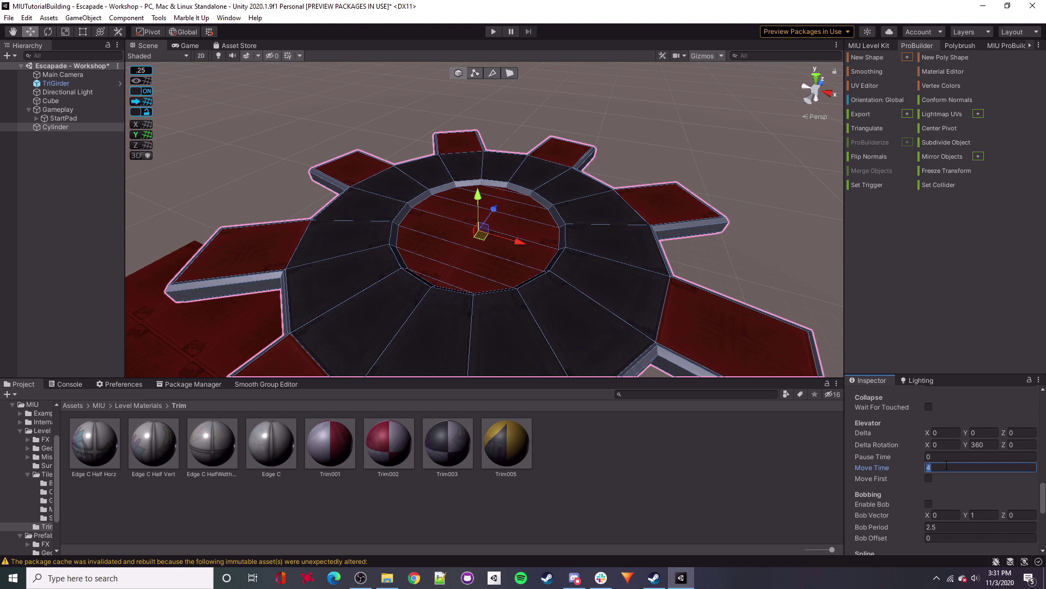
type("16")
key("Return")
Review the Elevator Mover's Bobbing and Spline settings and deselect the platform.
scroll(971, 467, "down", 4)
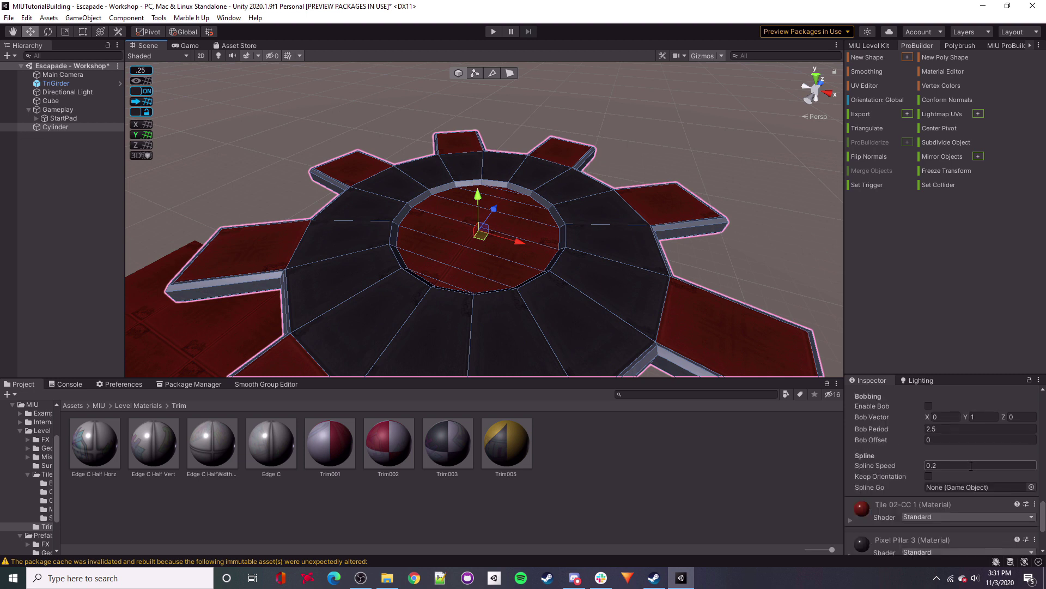
scroll(971, 466, "up", 4)
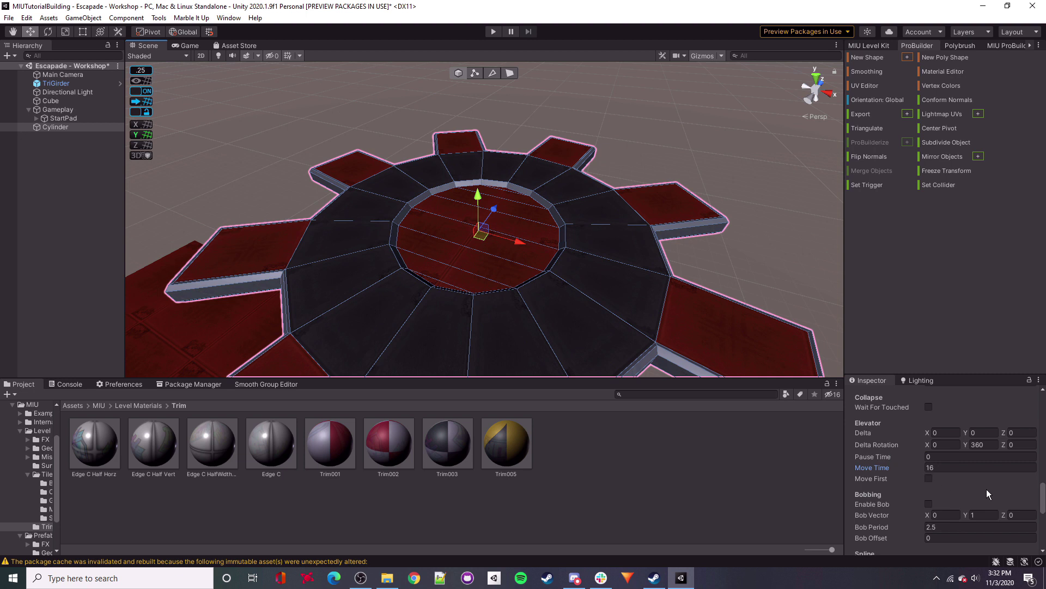
left_click_drag(1043, 495, 1044, 509)
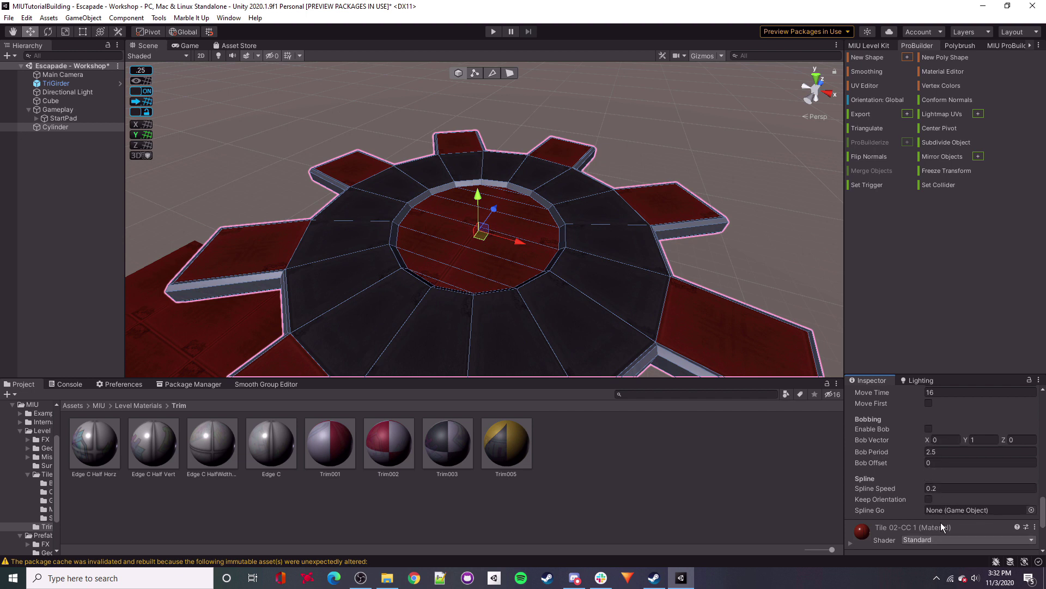
left_click_drag(1043, 506, 1039, 410)
right_click_drag(595, 168, 604, 148)
left_click(604, 147)
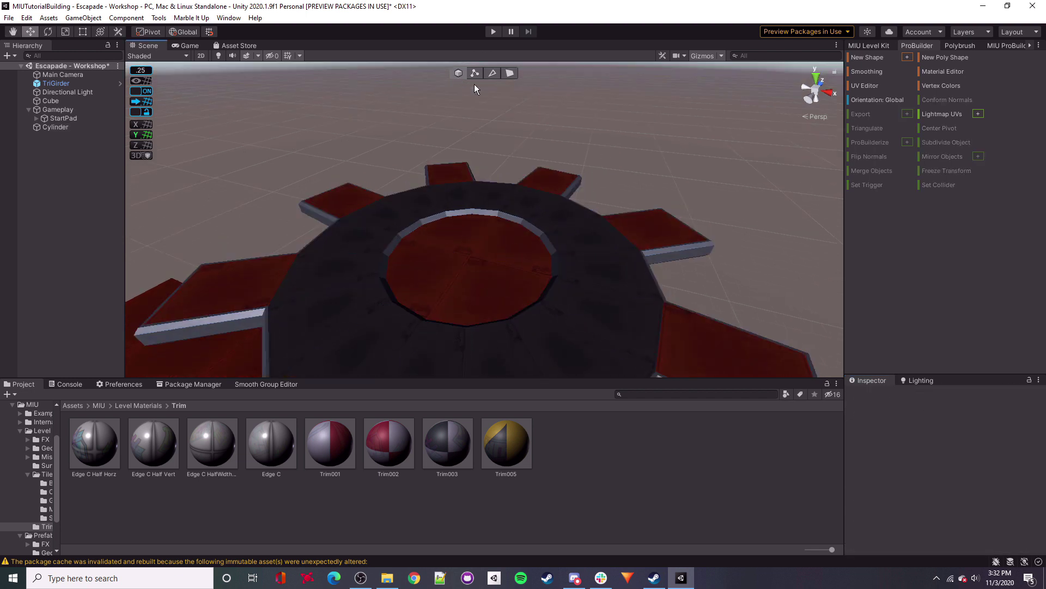
Add an End Pad from the MIU Level Kit in the open space beside the ramp.
right_click_drag(557, 187, 589, 205)
left_click(473, 208)
right_click_drag(473, 207, 517, 199)
left_click_drag(510, 143, 521, 198)
right_click_drag(594, 196, 546, 203)
left_click_drag(548, 194, 676, 194)
left_click(478, 277)
right_click_drag(479, 277, 722, 247)
key("d")
right_click_drag(649, 160, 647, 159)
left_click(863, 47)
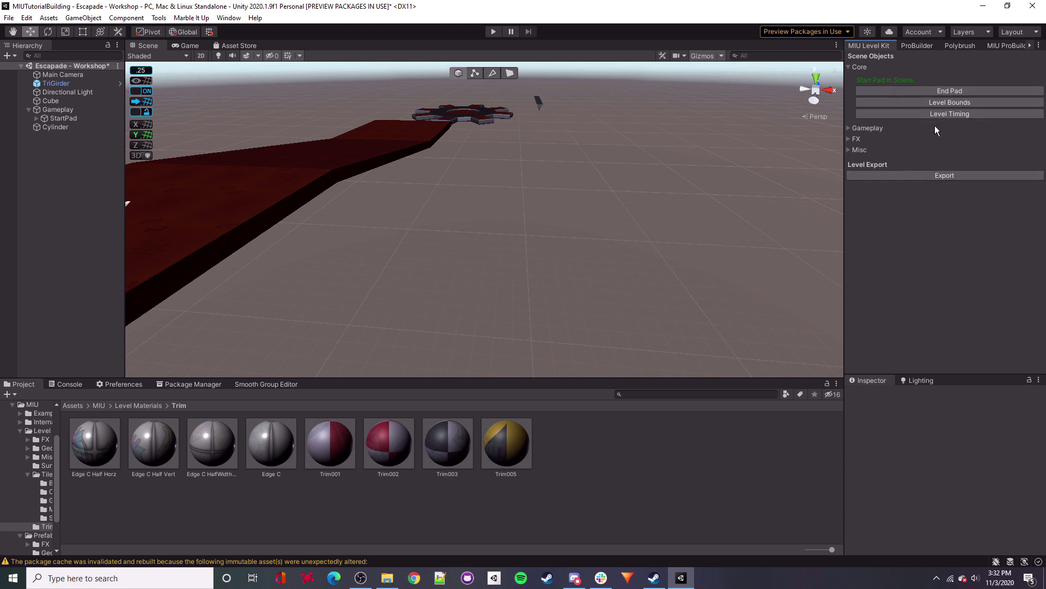
left_click(934, 90)
left_click_drag(513, 182, 525, 202)
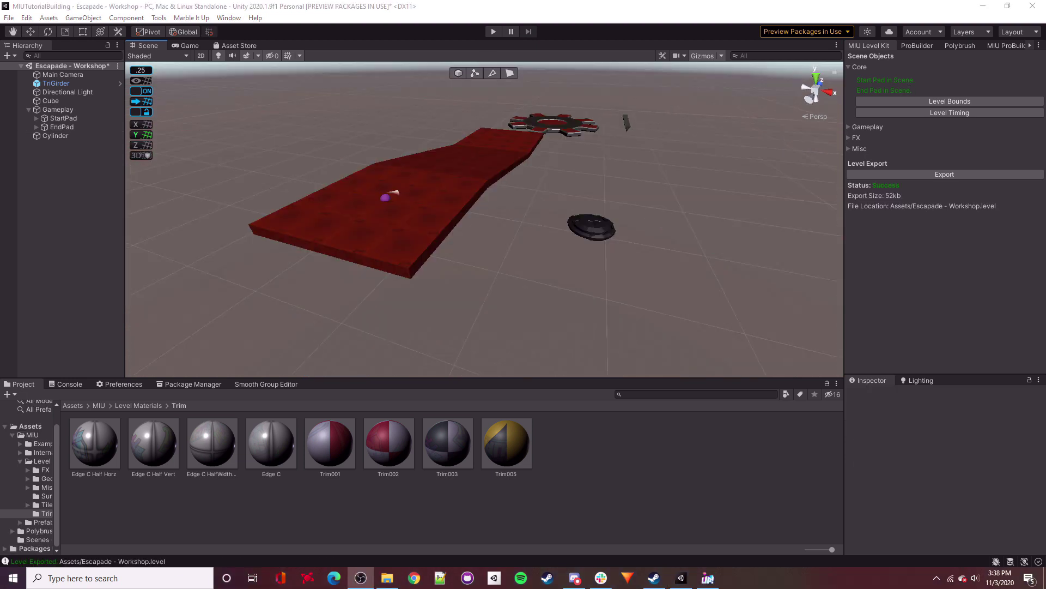
Add Level Bounds around the level and check the volume they enclose.
key("w")
right_click_drag(572, 197, 537, 164)
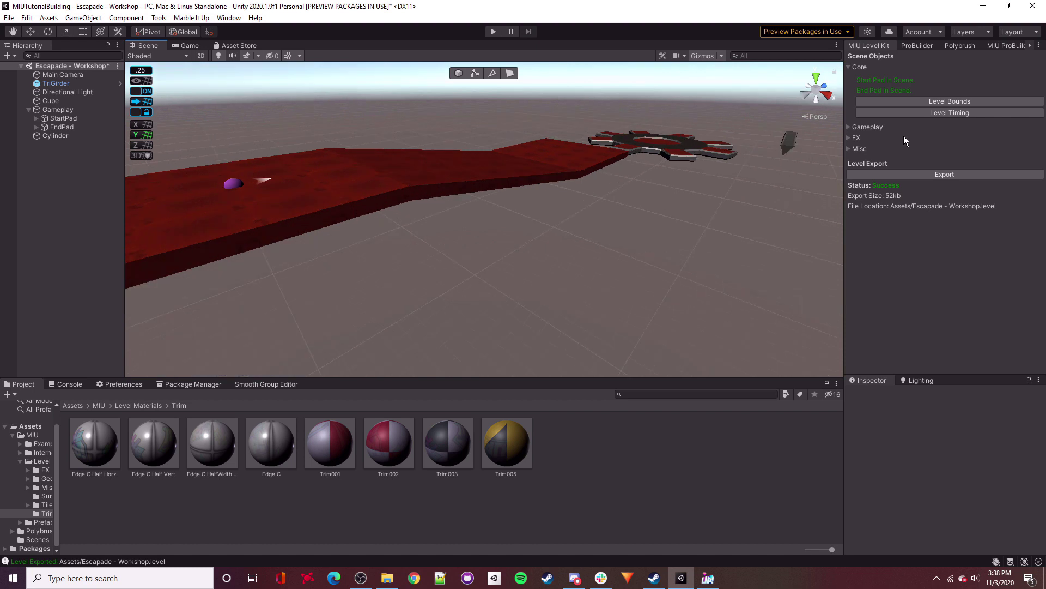
left_click(910, 104)
left_click_drag(411, 158, 518, 215, "alt")
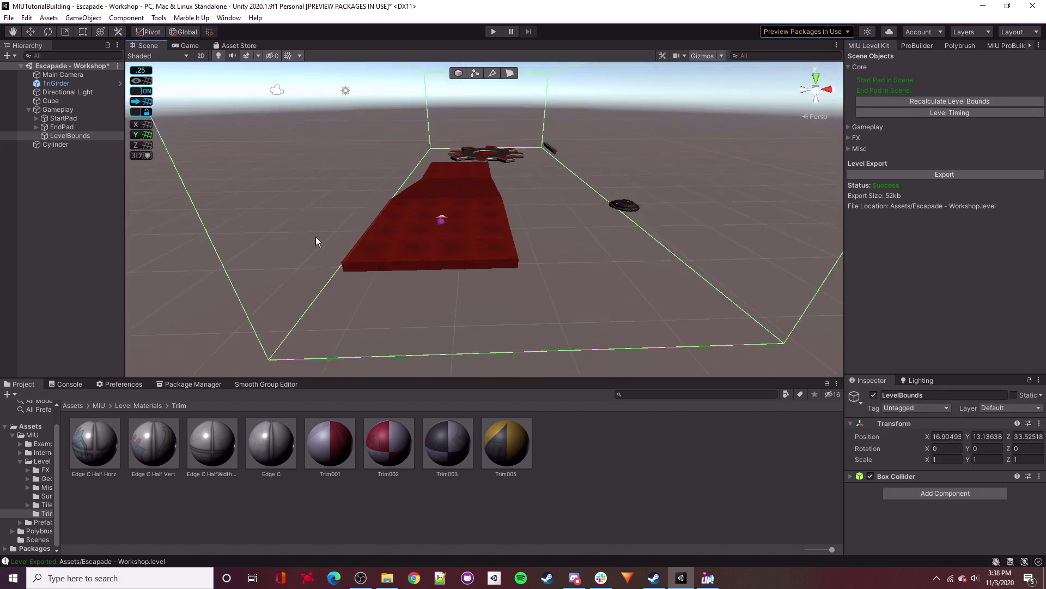
key("w")
right_click_drag(675, 299, 624, 273)
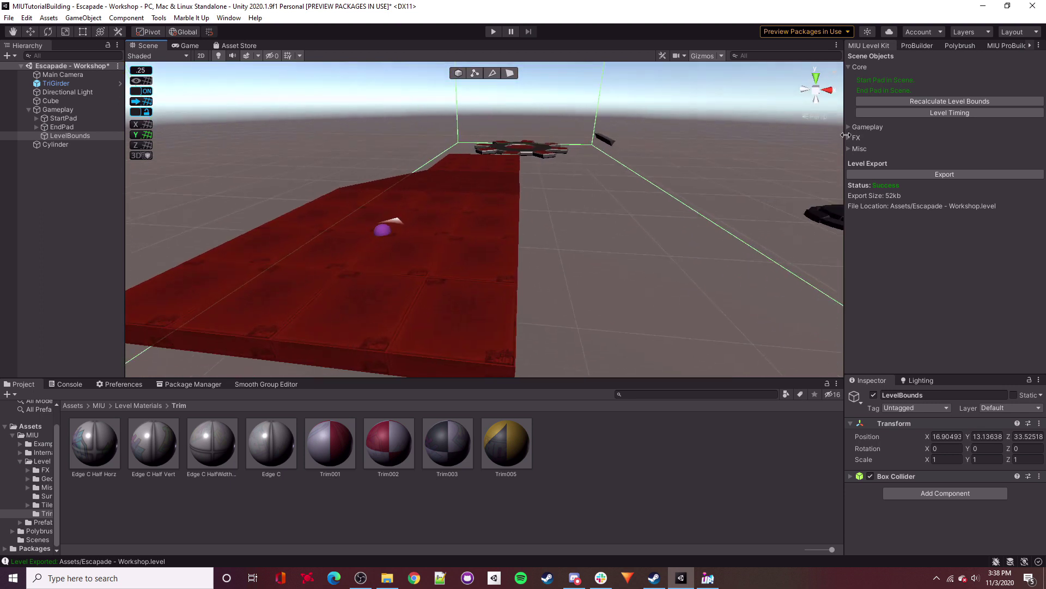
Add a Level Timing object to the scene and fill in the level author's name.
left_click(949, 113)
scroll(921, 457, "down", 2)
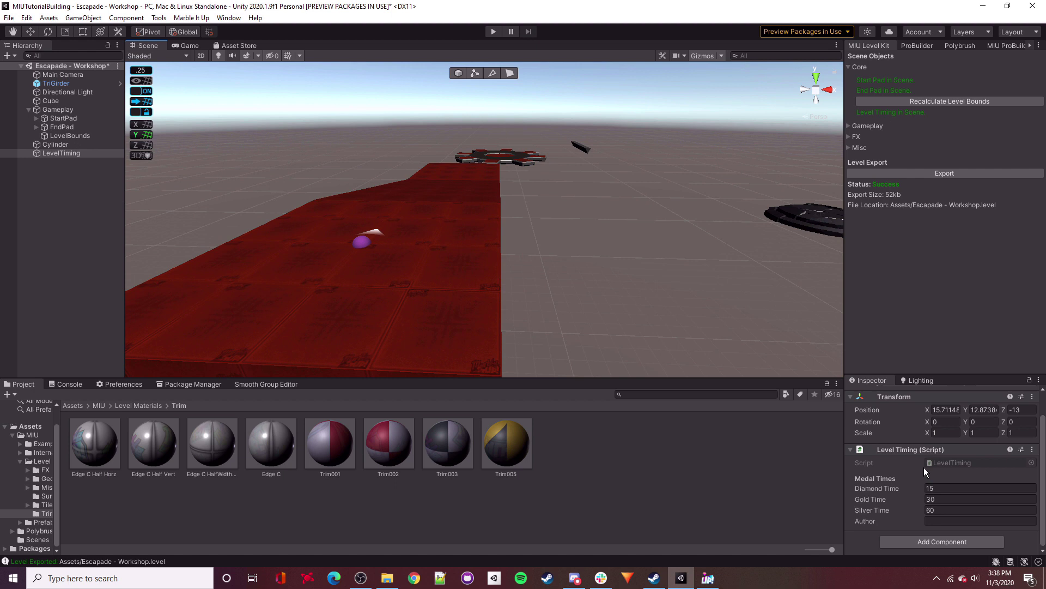
left_click(934, 521)
left_click(937, 522)
type("Evil")
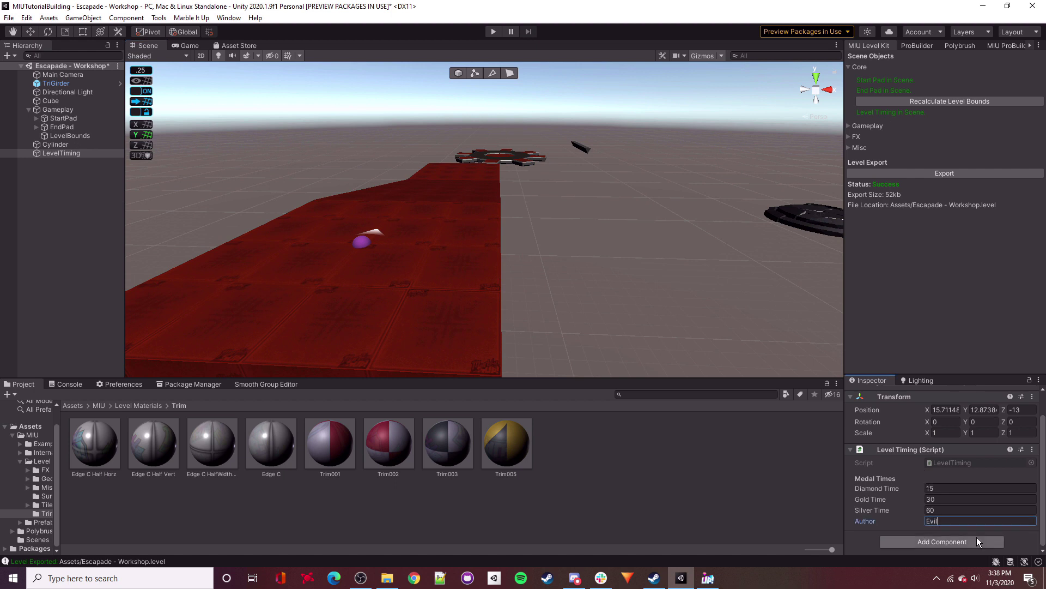
type("Taco44")
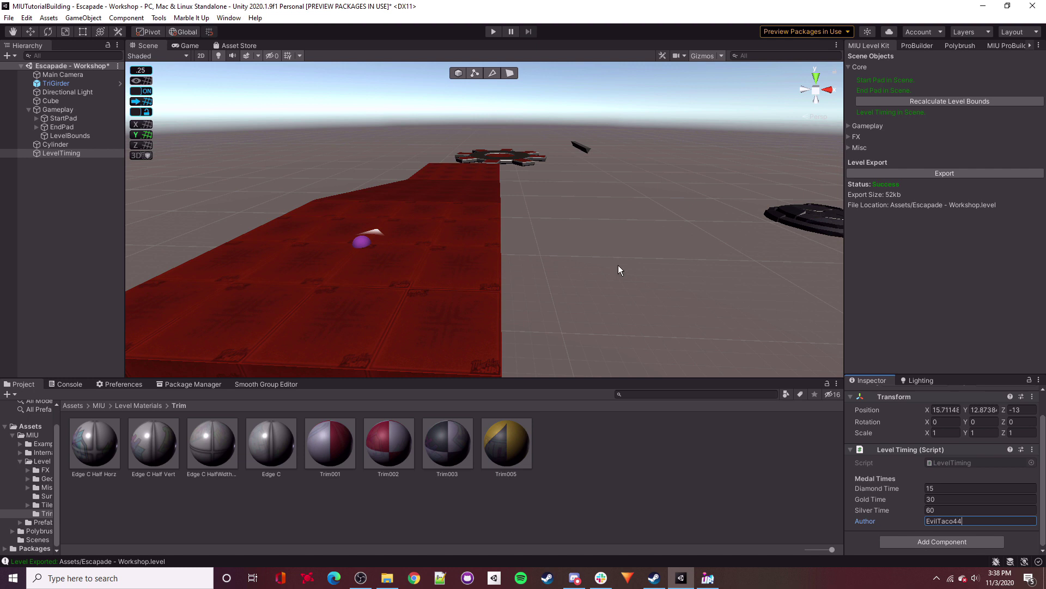
Save the Escapade - Workshop scene.
right_click_drag(581, 250, 621, 243)
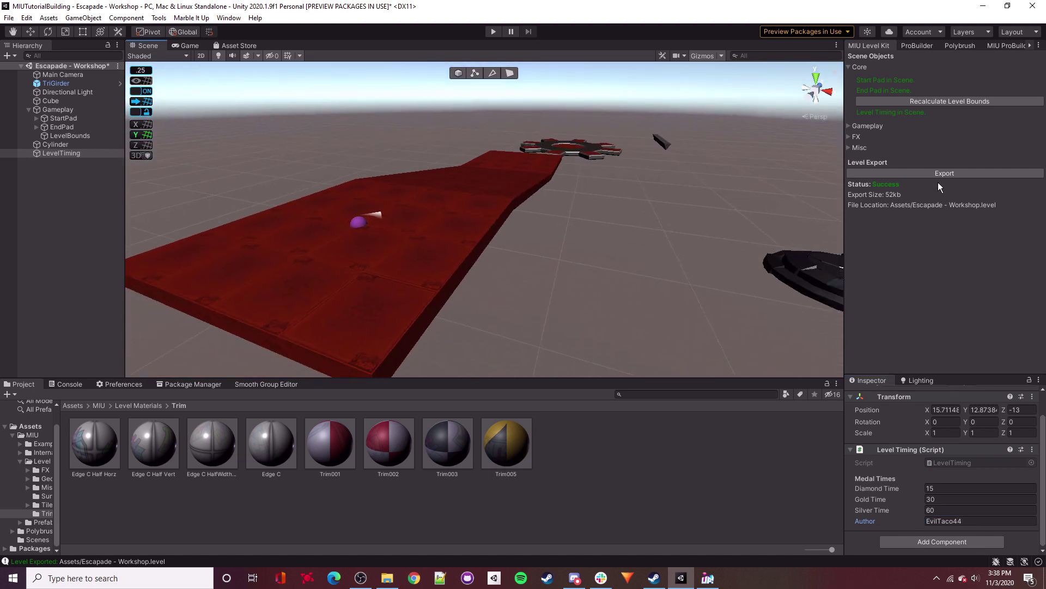
left_click(10, 18)
left_click(24, 57)
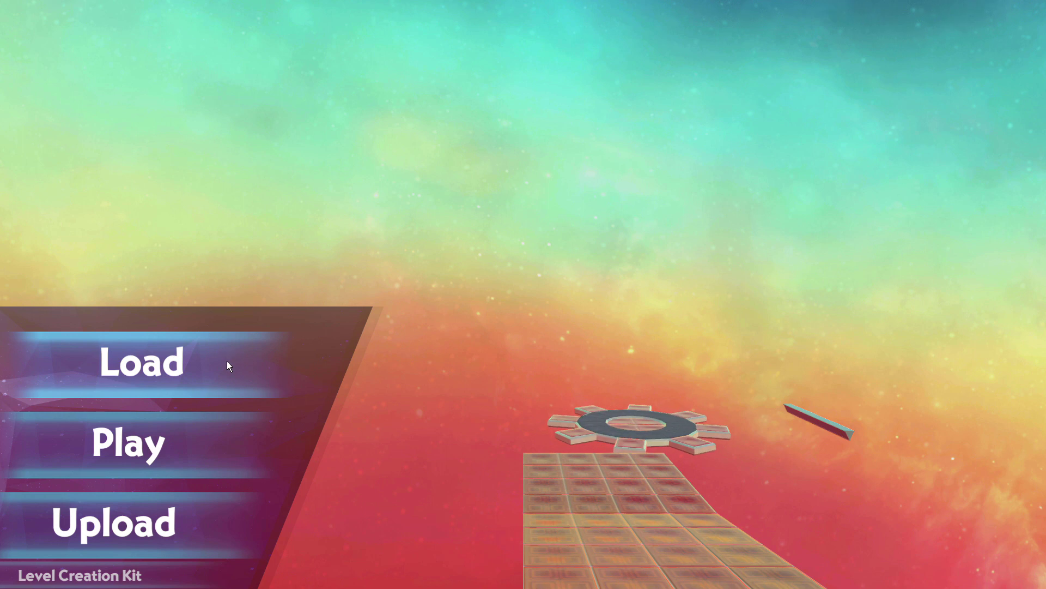
Load Escapade - Workshop.level in Marble It Up!'s Level Creation Kit.
left_click(135, 379)
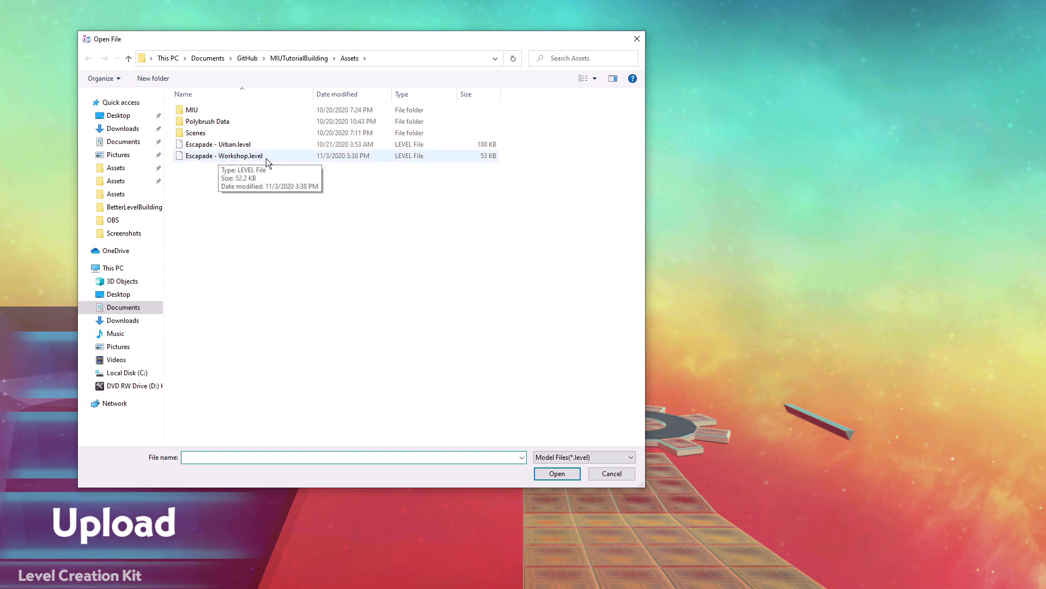
double_click(245, 158)
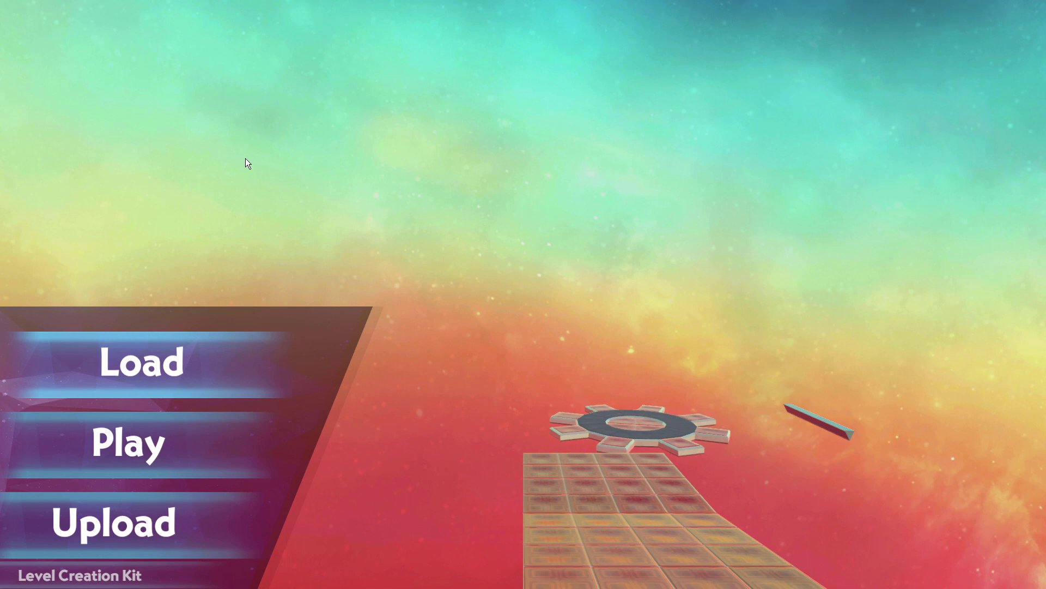
Play the loaded level and roll the marble from the start platform across the rotating spoked platform into its centre.
left_click(227, 432)
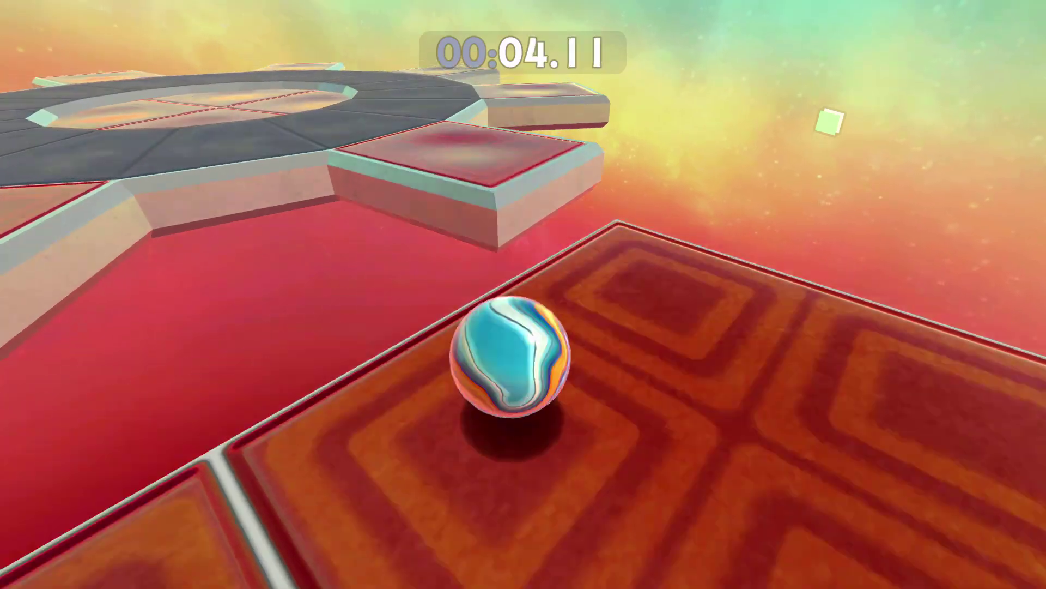
key("w")
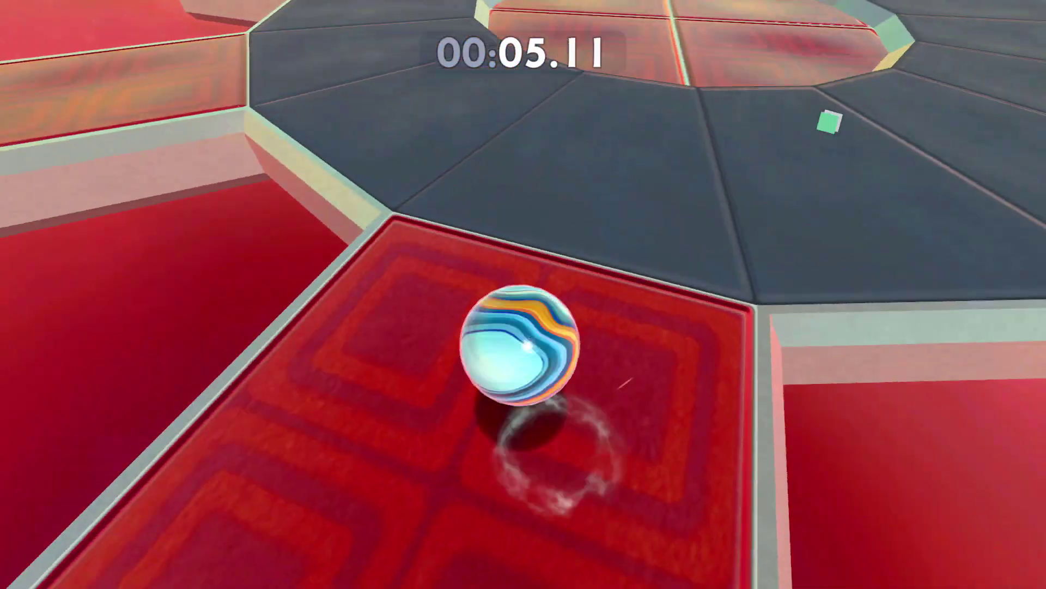
key("w")
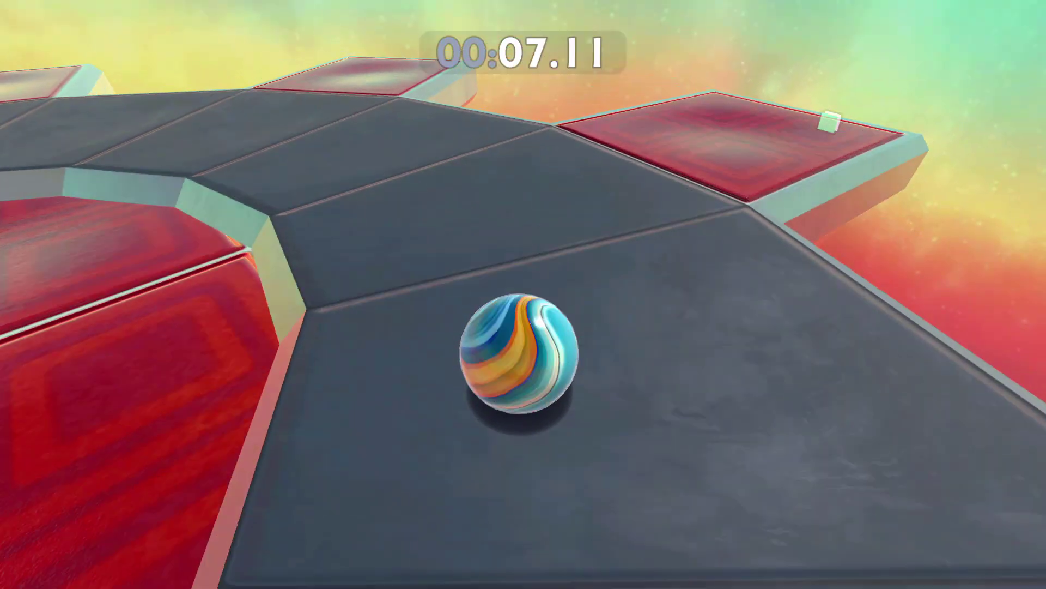
key("w")
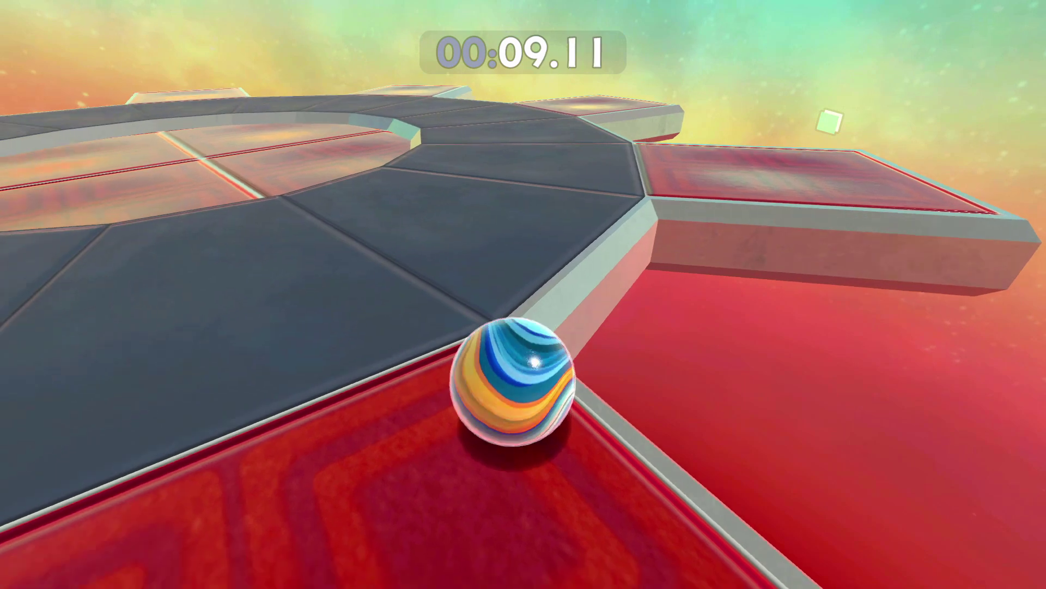
key("w")
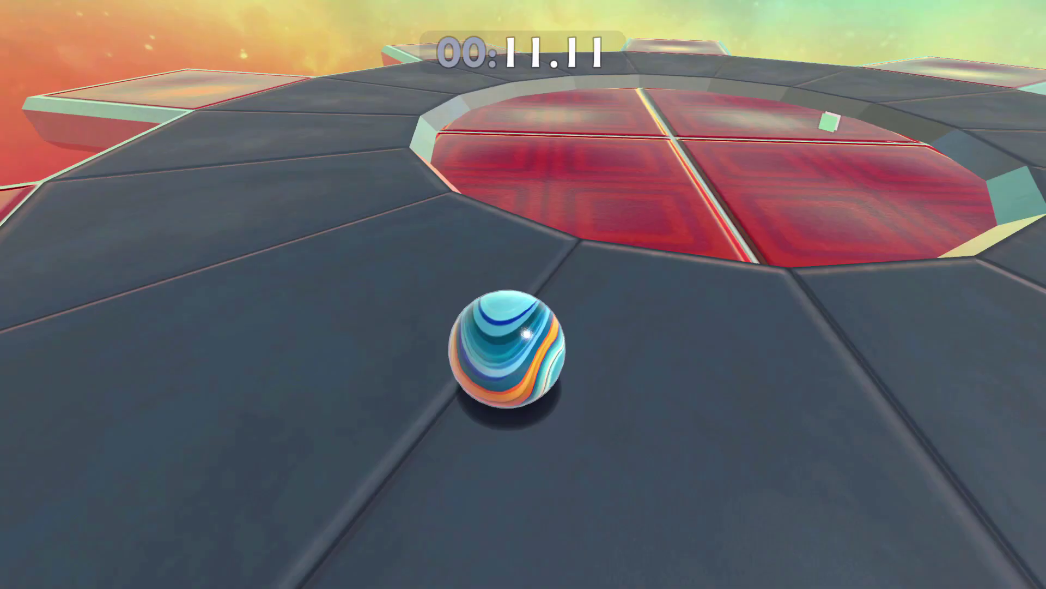
key("w")
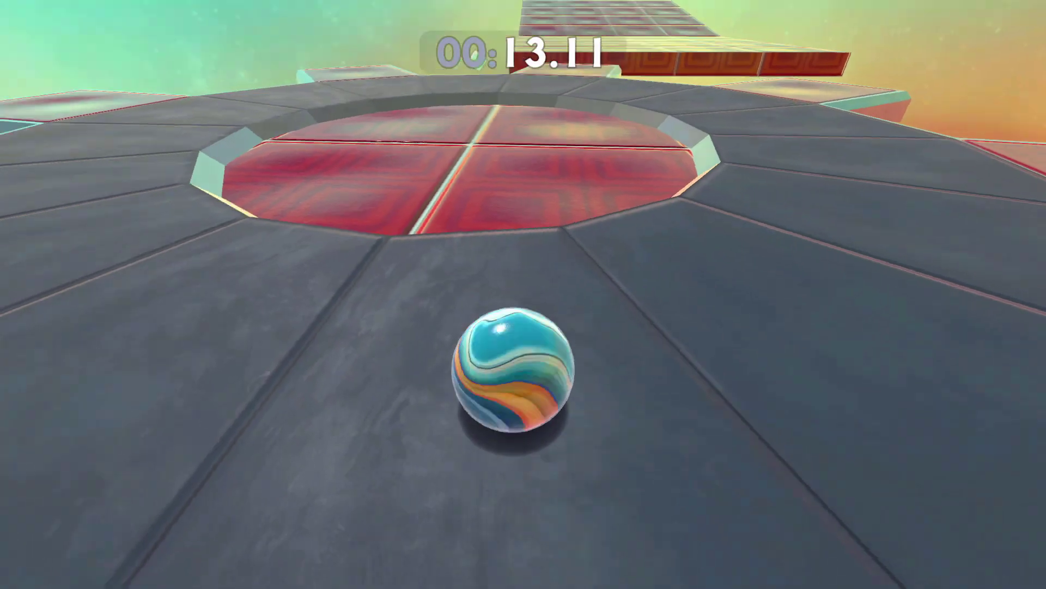
key("w")
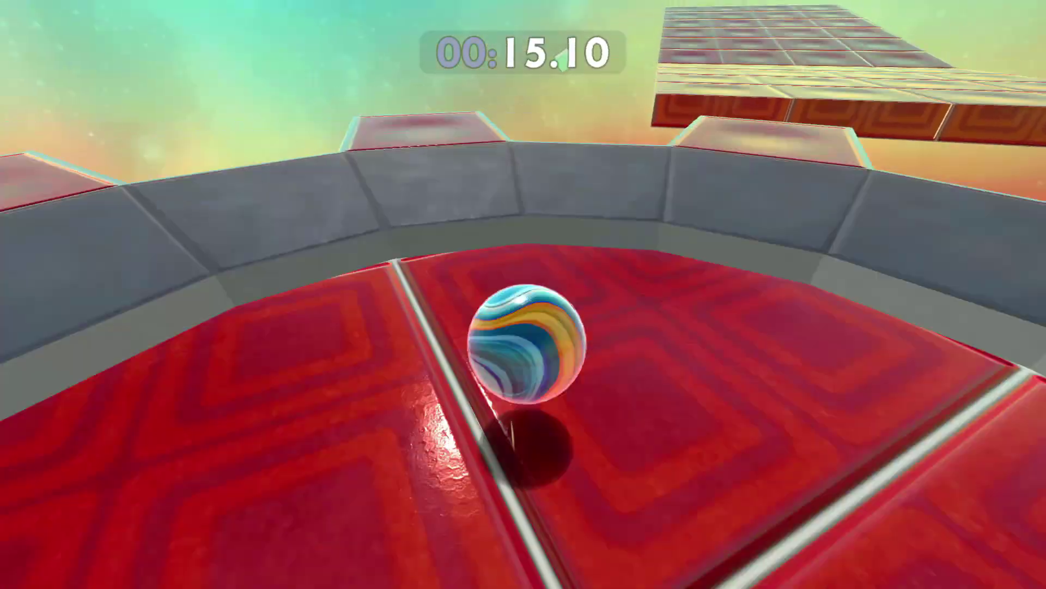
key("w")
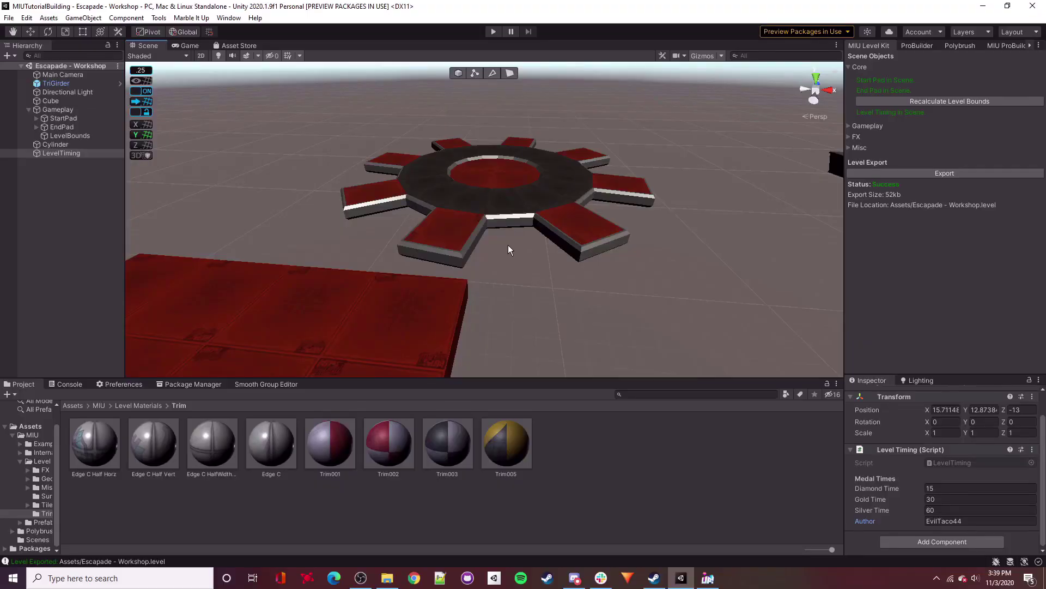
Switch back to Unity, select the spoked platform and check which materials it uses.
right_click_drag(508, 244, 545, 259)
scroll(532, 243, "up", 3)
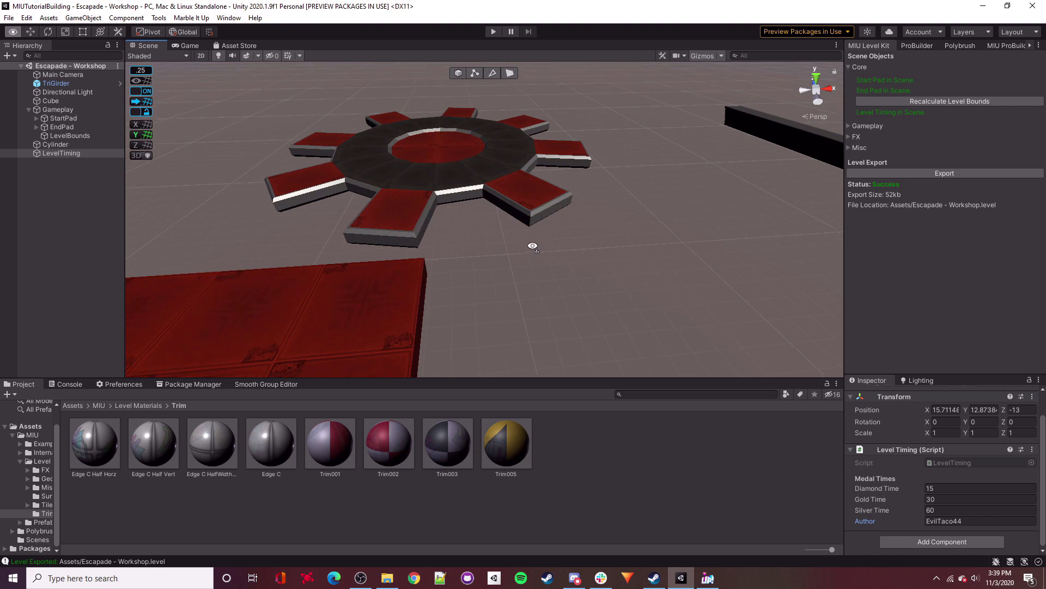
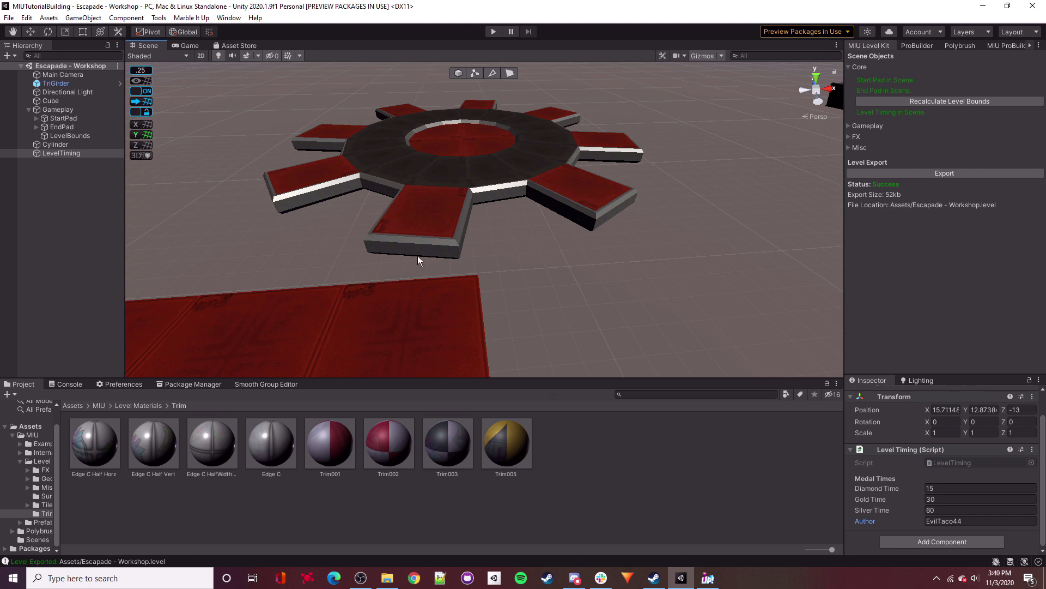
right_click_drag(486, 247, 590, 108)
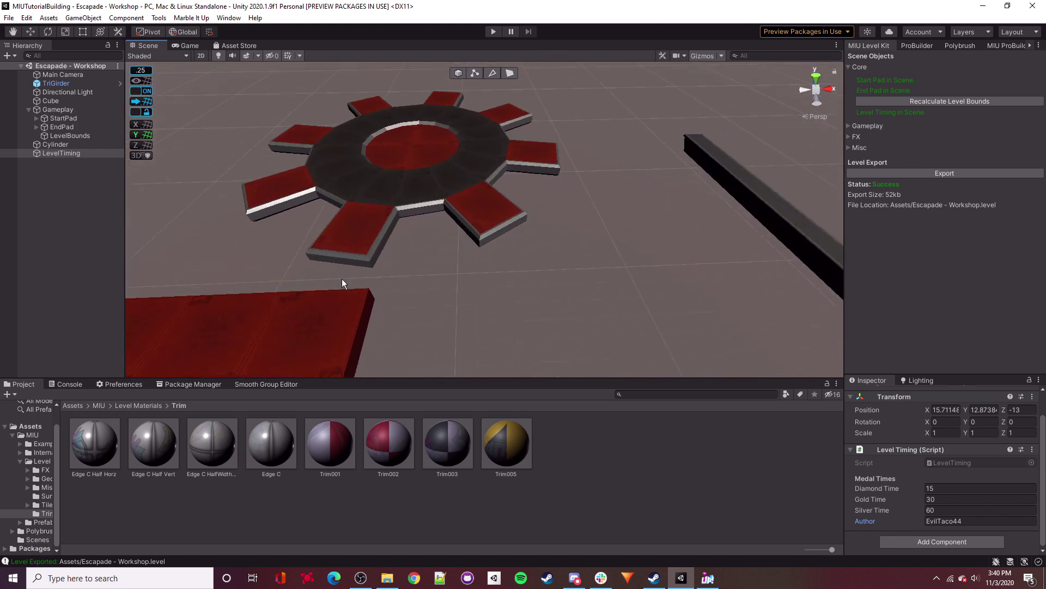
right_click_drag(488, 238, 458, 194)
left_click(458, 194)
scroll(960, 469, "down", 10)
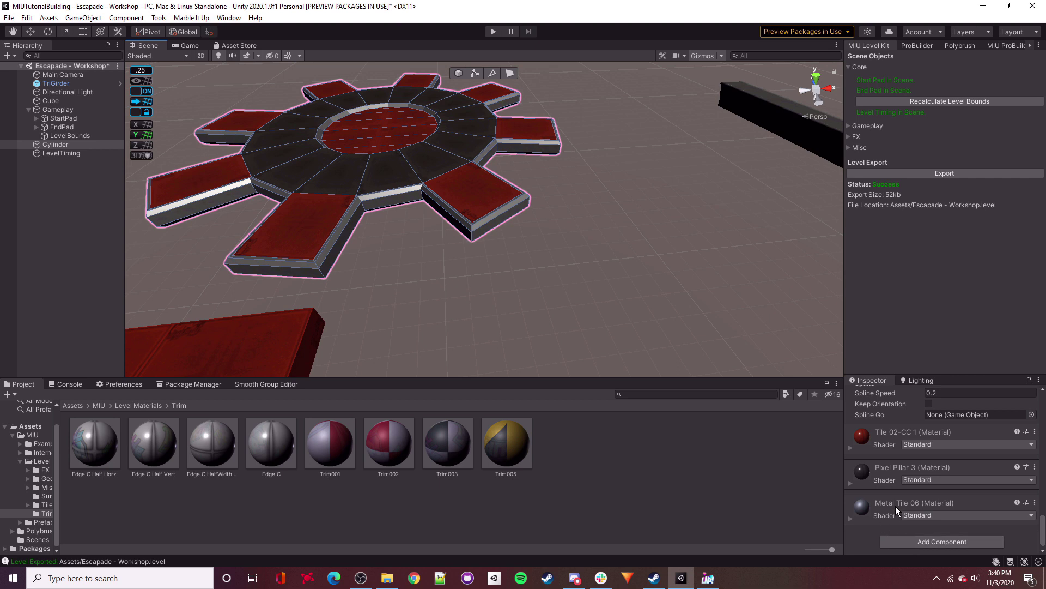
Apply the triangular girder's Metal Tile 05 material to the side faces of the platform's spokes and clear the selection.
right_click_drag(624, 294, 684, 175)
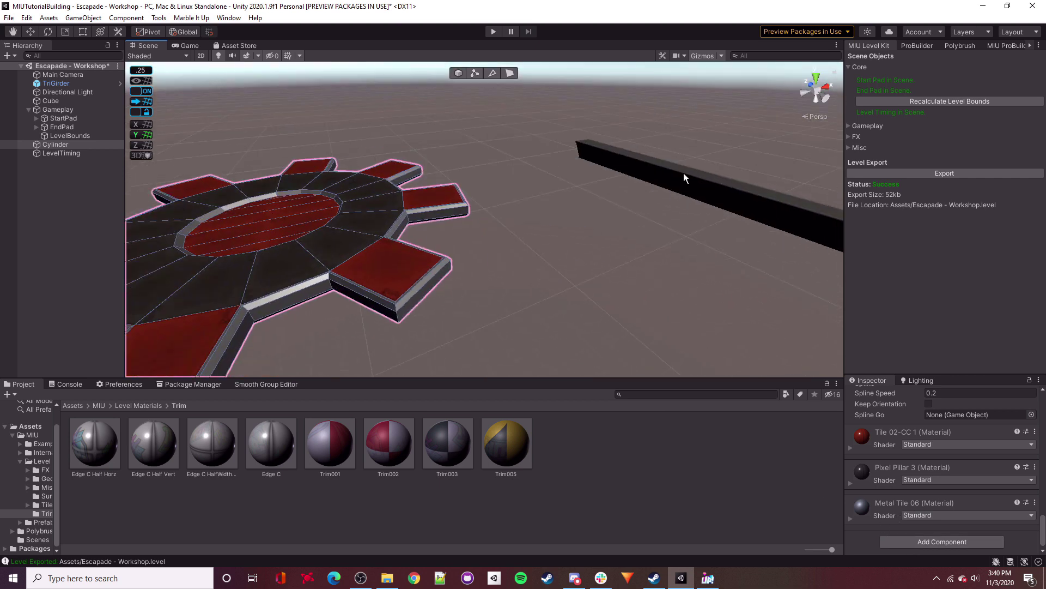
left_click(684, 174)
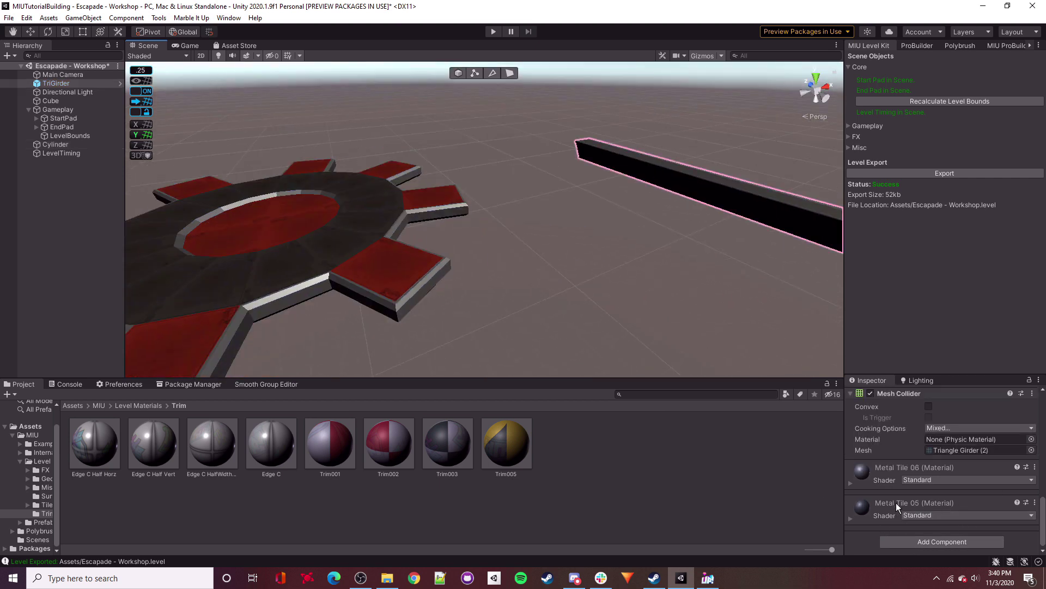
left_click_drag(863, 503, 384, 311)
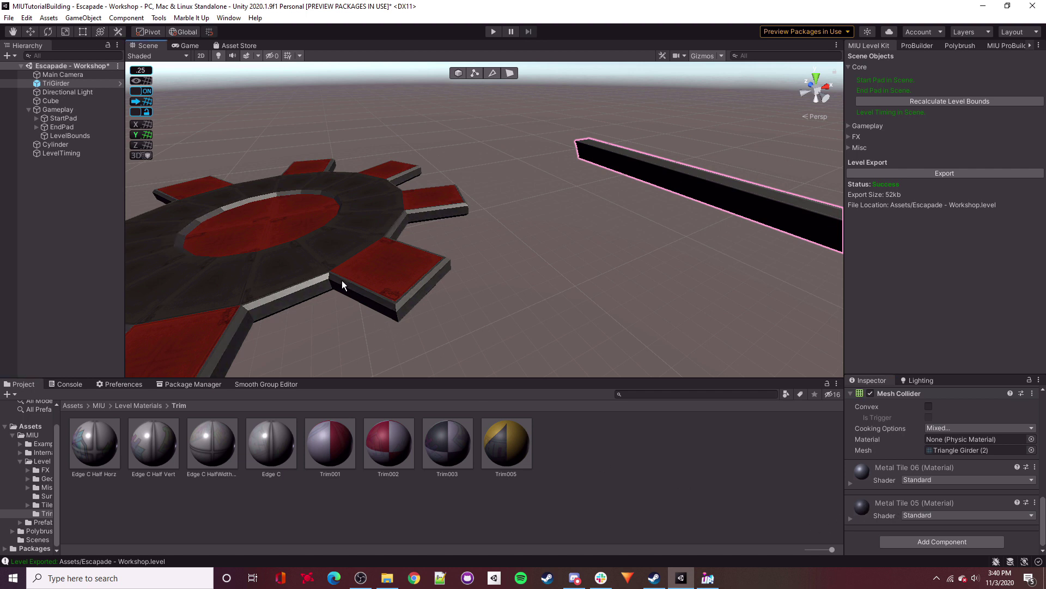
right_click_drag(341, 281, 296, 280)
left_click(567, 200)
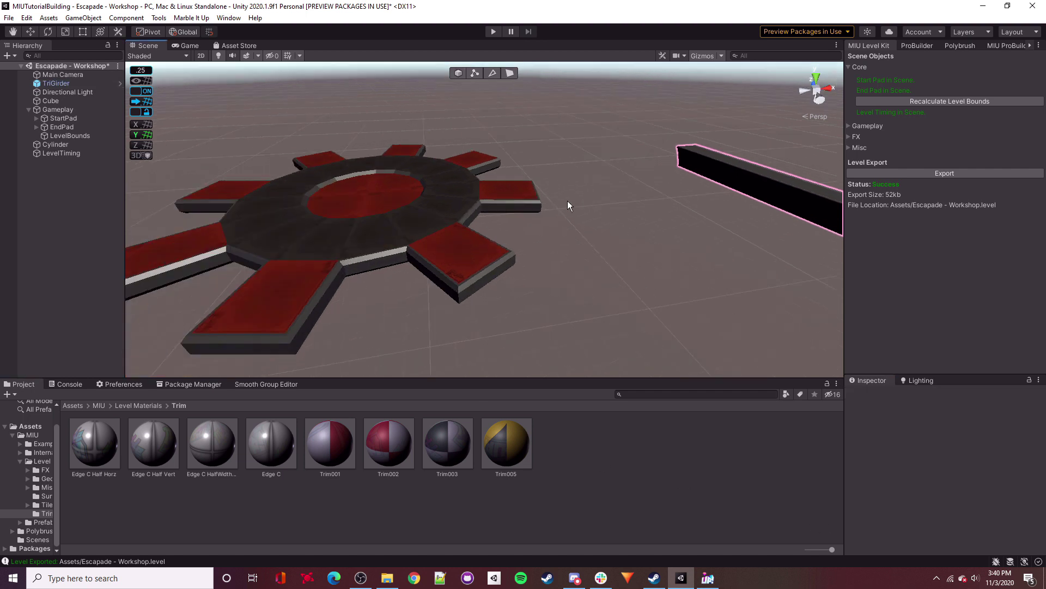
Export the level again and test-play it in Marble It Up!, rolling over the retextured spokes and ring.
left_click(951, 175)
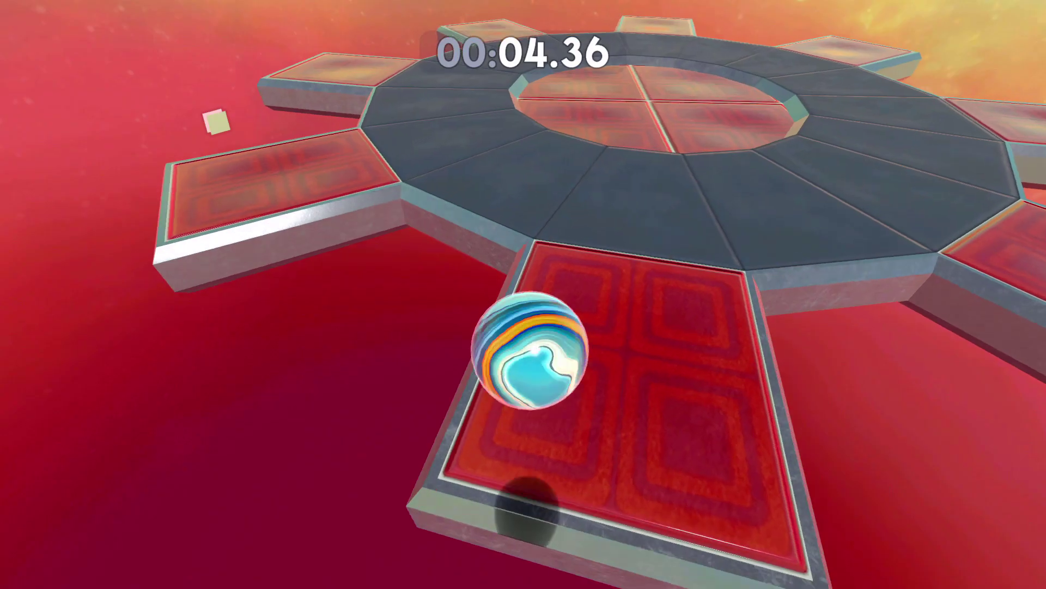
key("w")
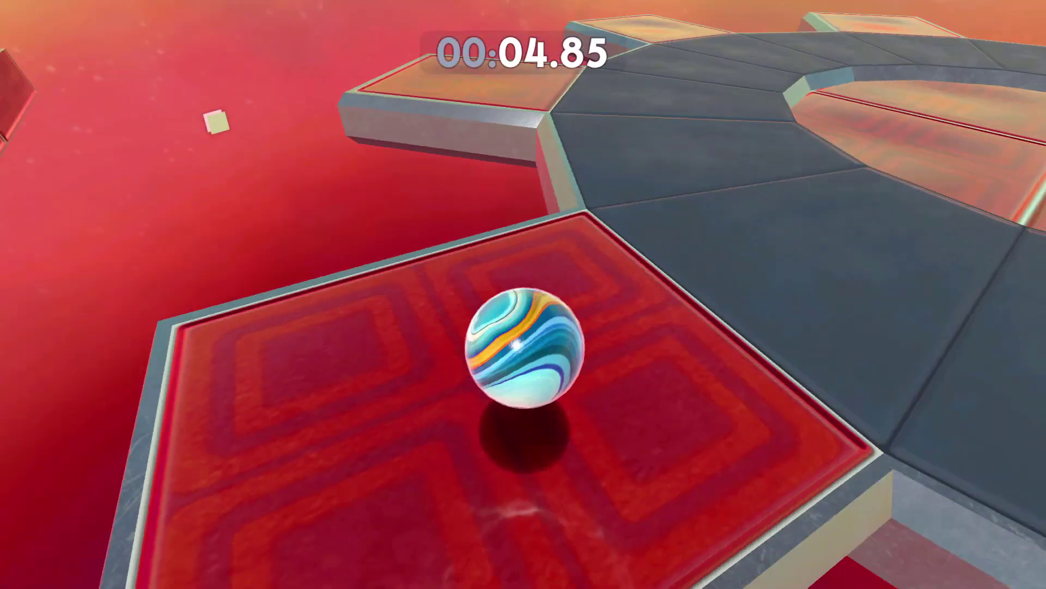
key("w")
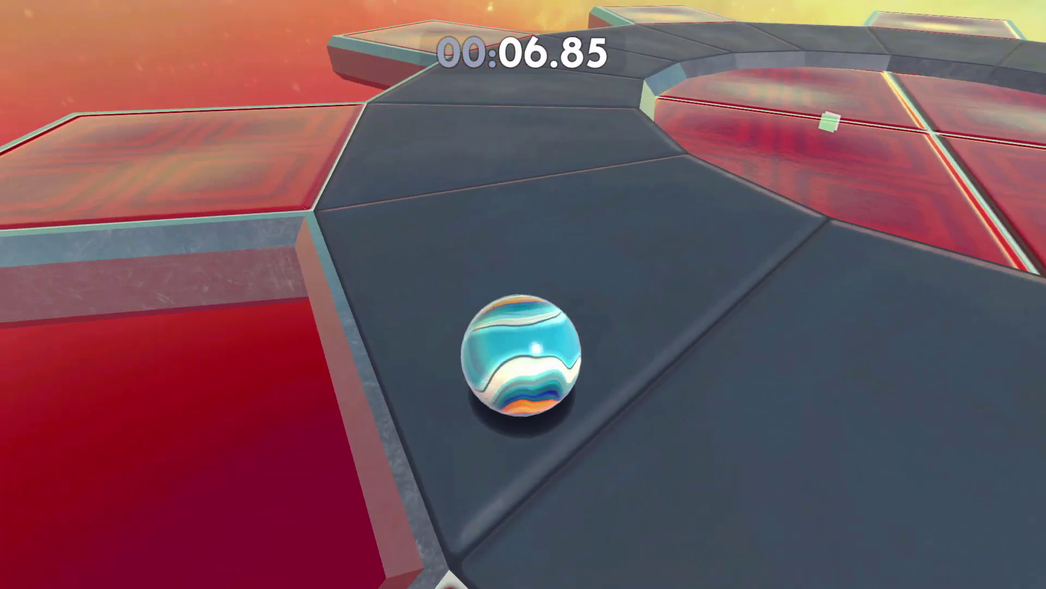
key("w")
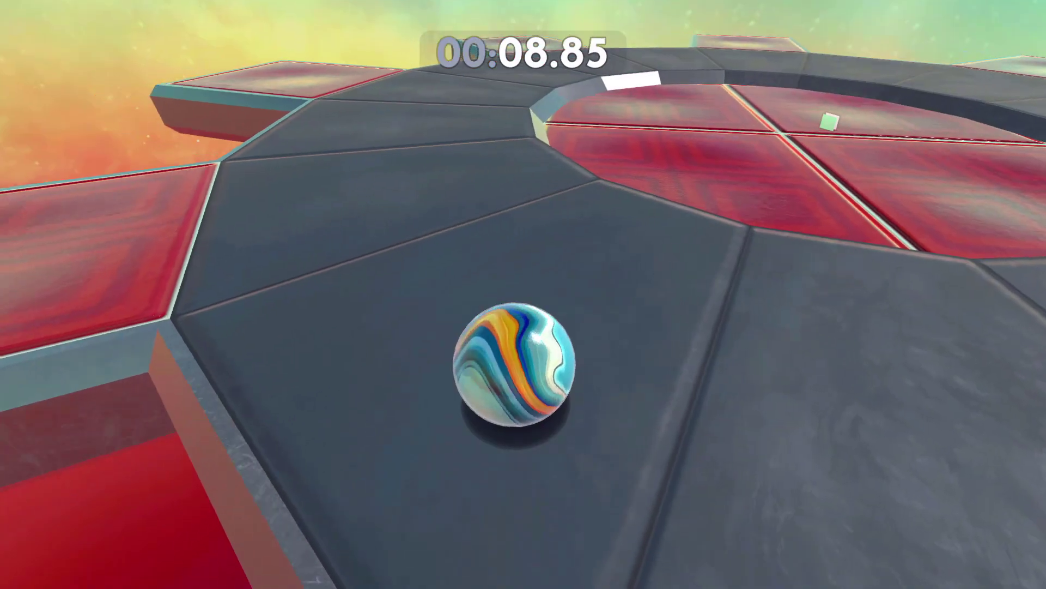
key("w")
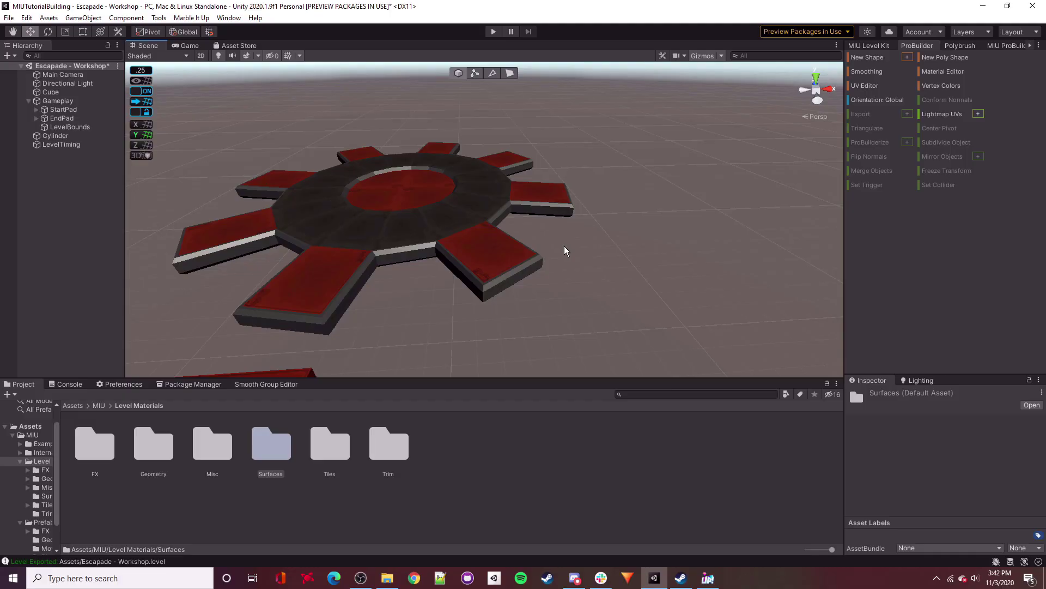
left_click(99, 406)
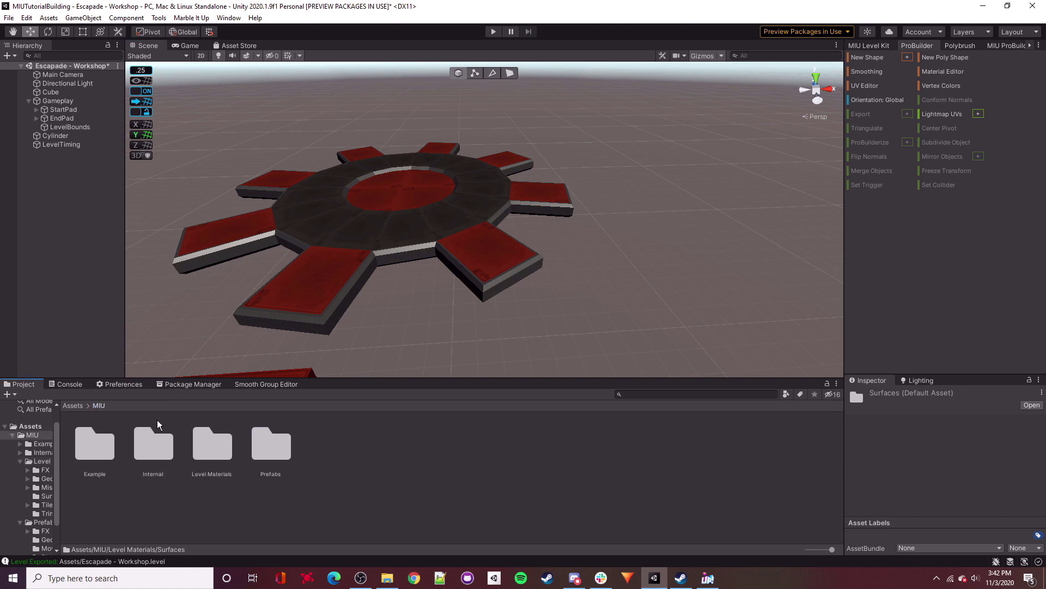
right_click_drag(537, 215, 498, 238)
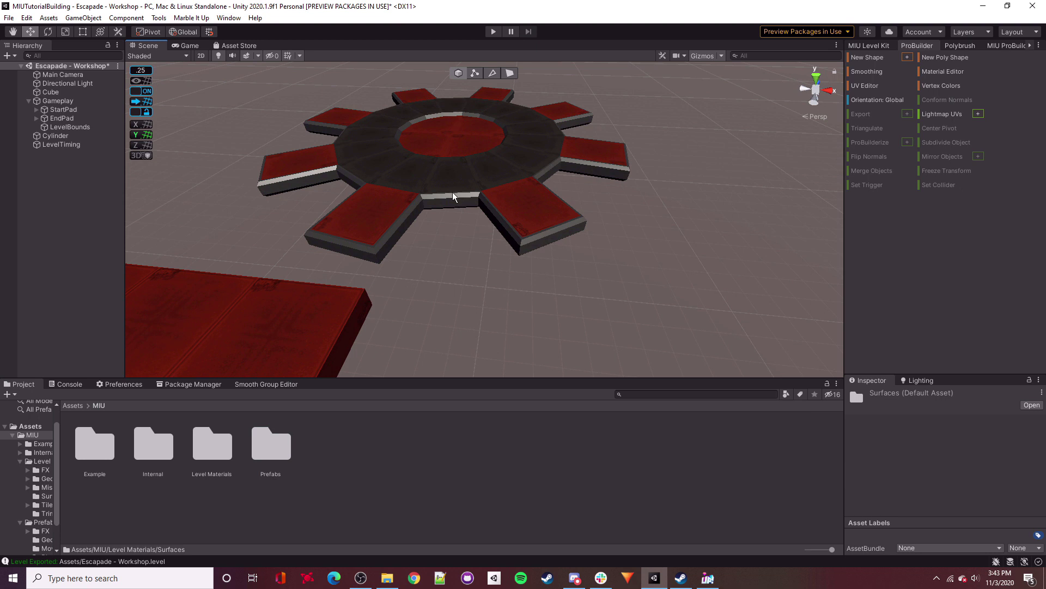
left_click_drag(481, 327, 479, 309, "alt")
Switch to Discord and open the Unlisted Resources For Builders document from the level-building channel's pinned messages.
key("alt+Tab")
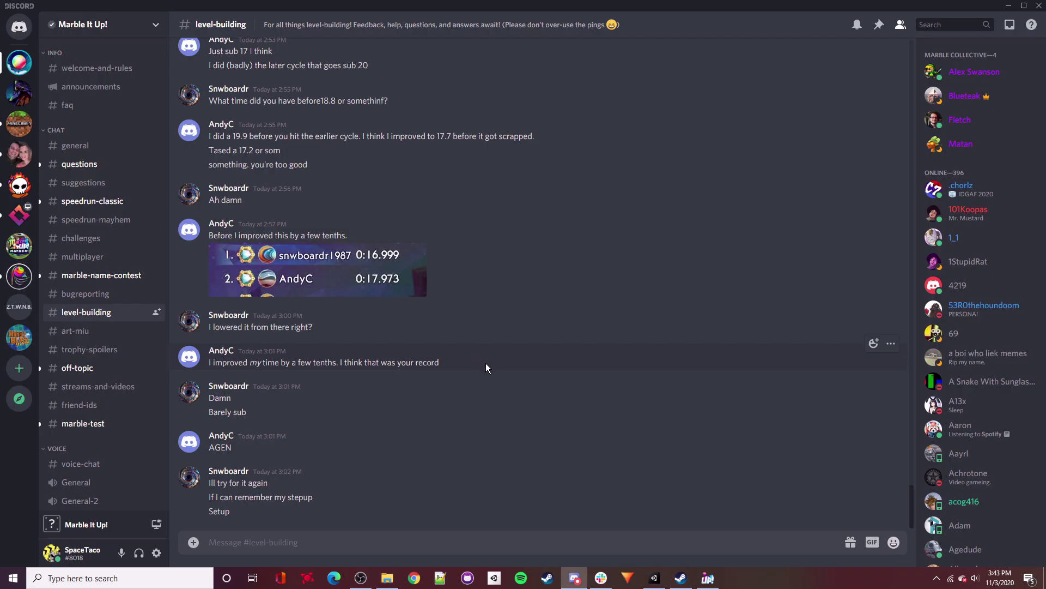
left_click(879, 25)
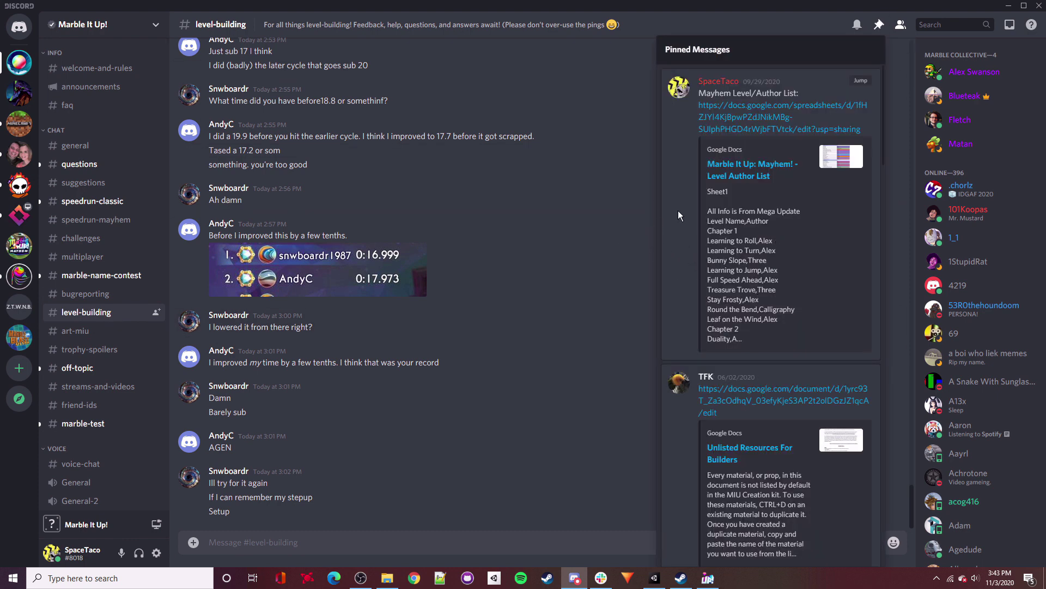
scroll(697, 213, "down", 3)
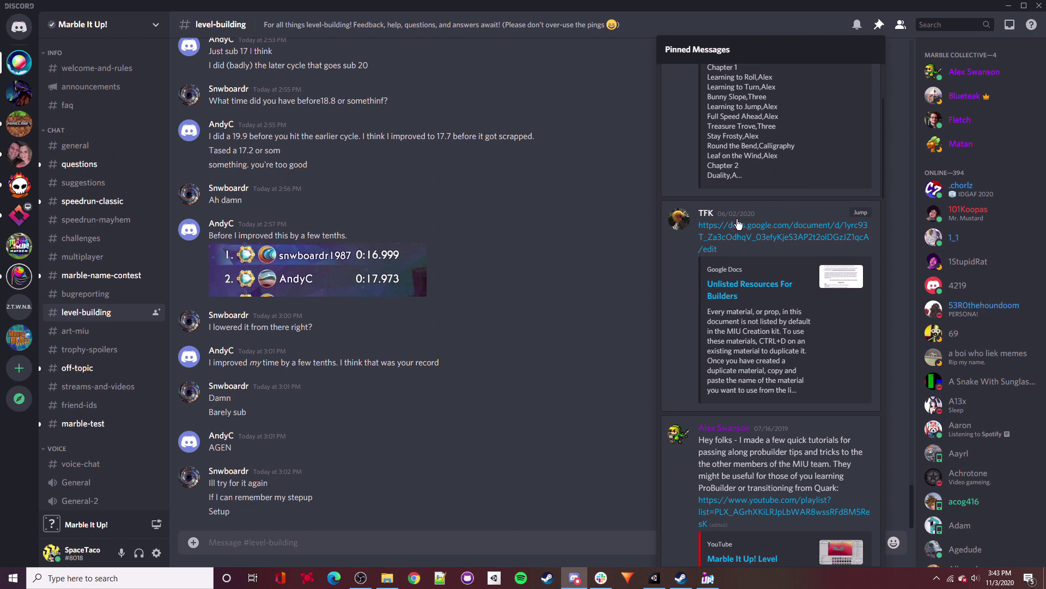
left_click(737, 291)
left_click(577, 325)
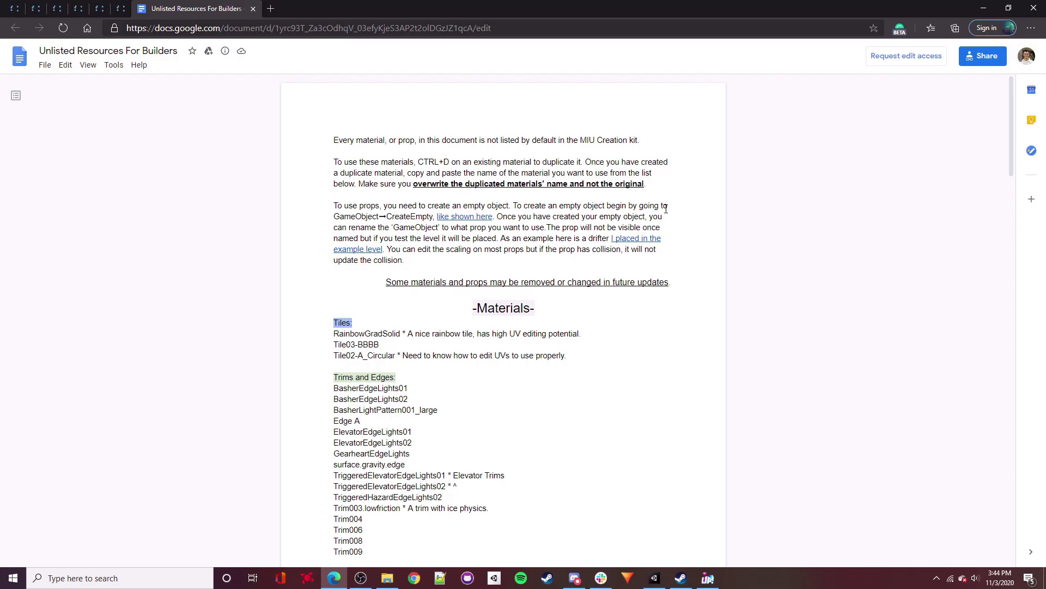
Copy the material name MetalTile07 from the Metals & Stone list in the document.
scroll(625, 189, "down", 3)
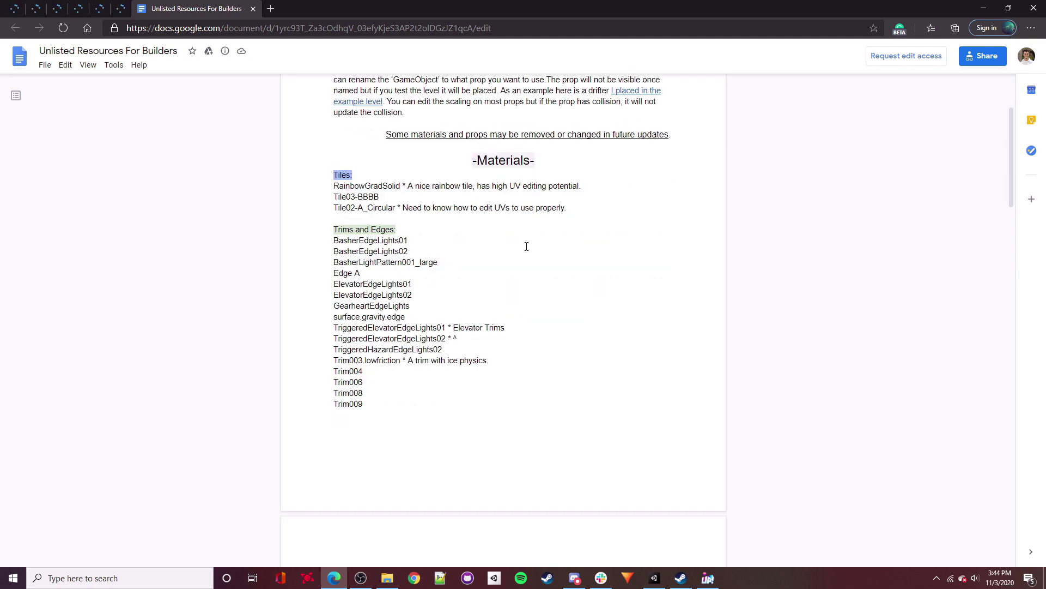
scroll(689, 188, "down", 7)
scroll(690, 187, "up", 6)
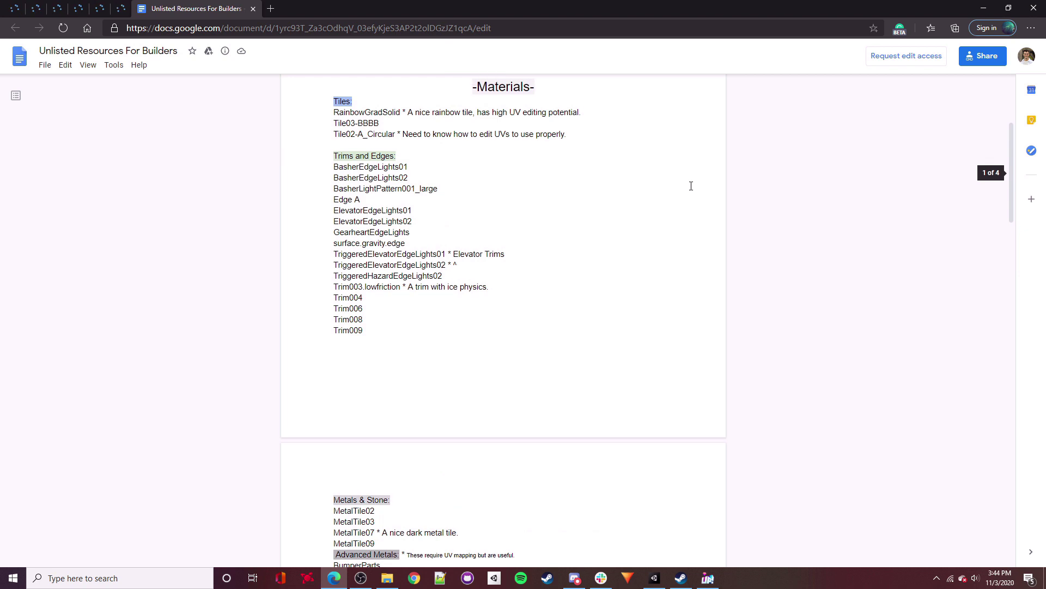
scroll(567, 222, "down", 5)
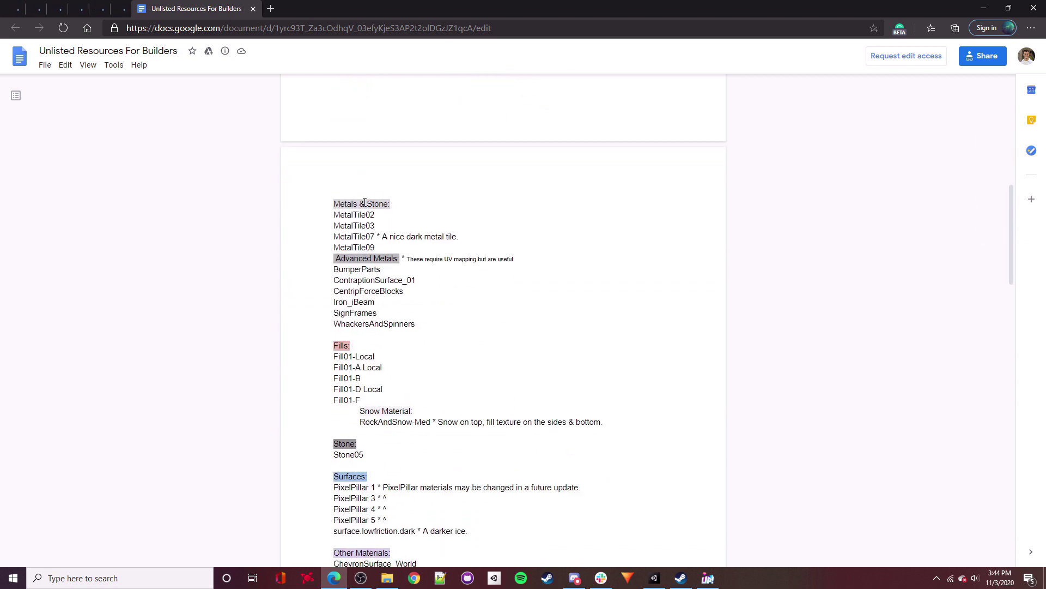
left_click_drag(333, 216, 374, 216)
left_click(352, 247)
double_click(347, 236)
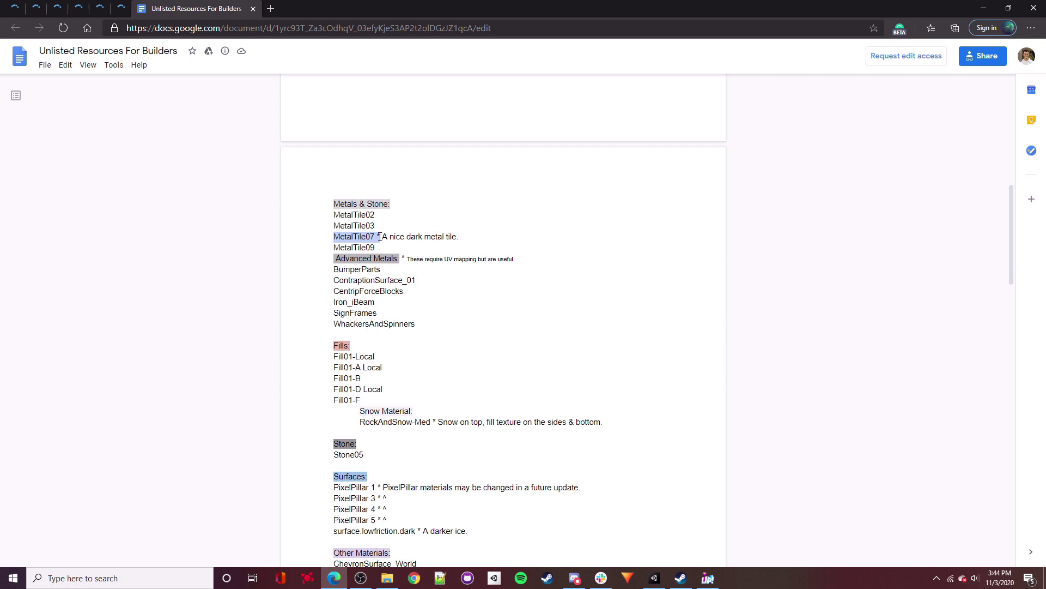
right_click(365, 239)
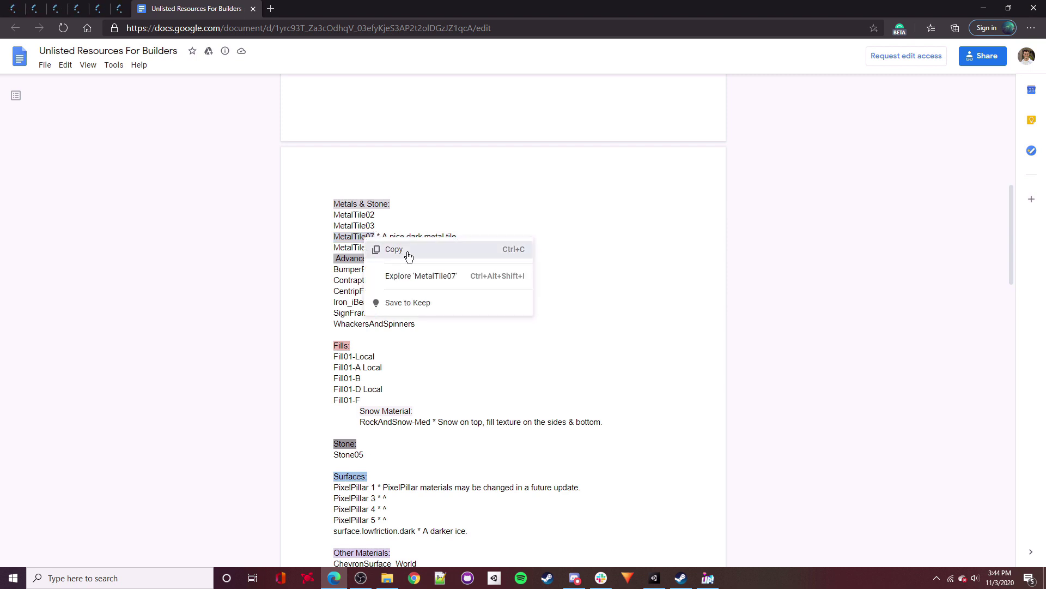
left_click(404, 250)
left_click(380, 239)
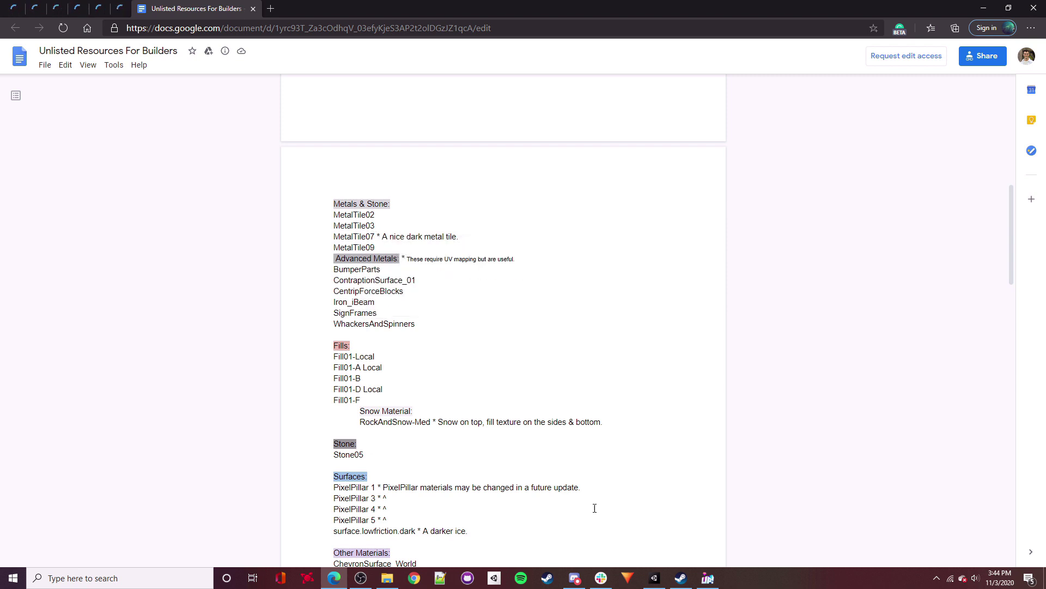
Switch to Unity and open the Trim folder inside the MIU Level Materials assets.
left_click(655, 578)
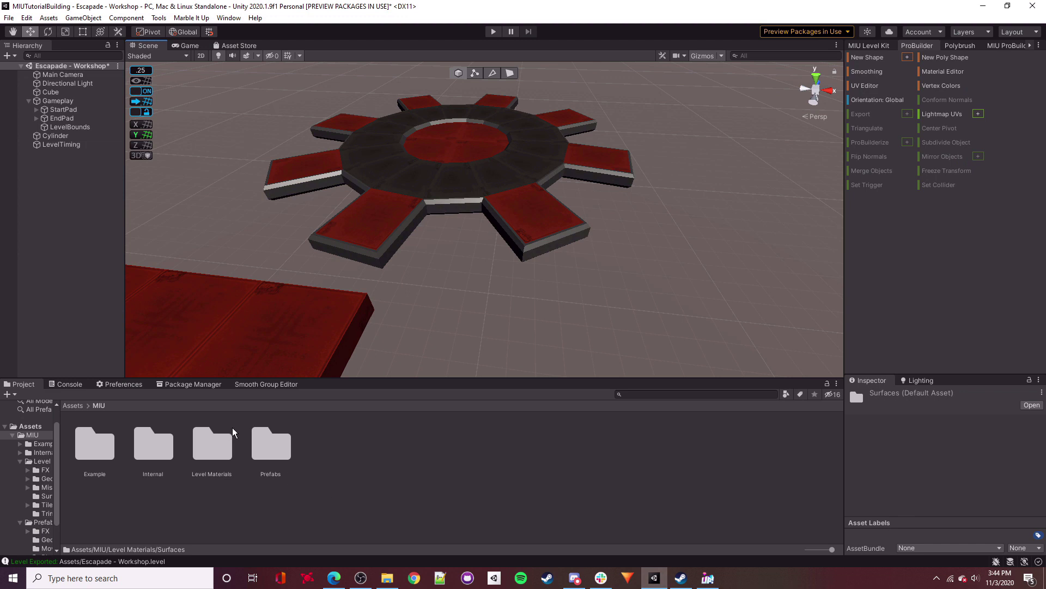
double_click(202, 445)
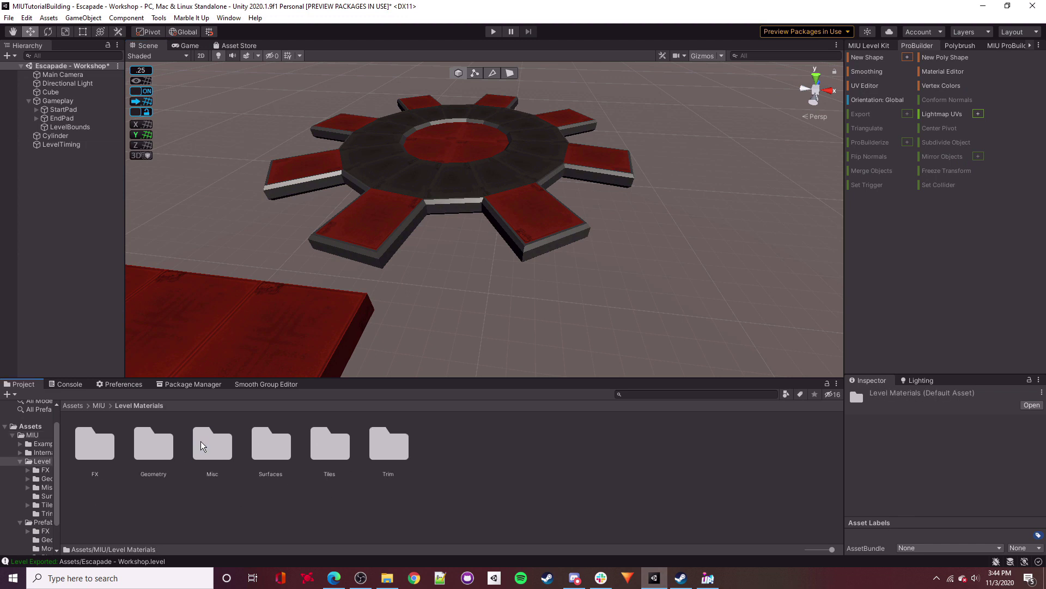
double_click(326, 446)
double_click(337, 458)
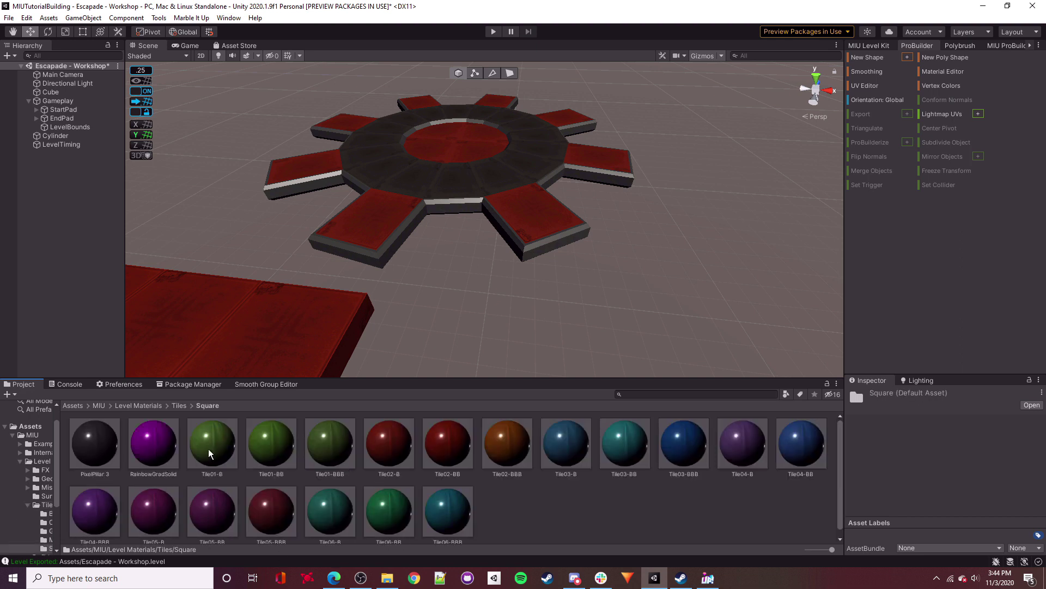
left_click(213, 439)
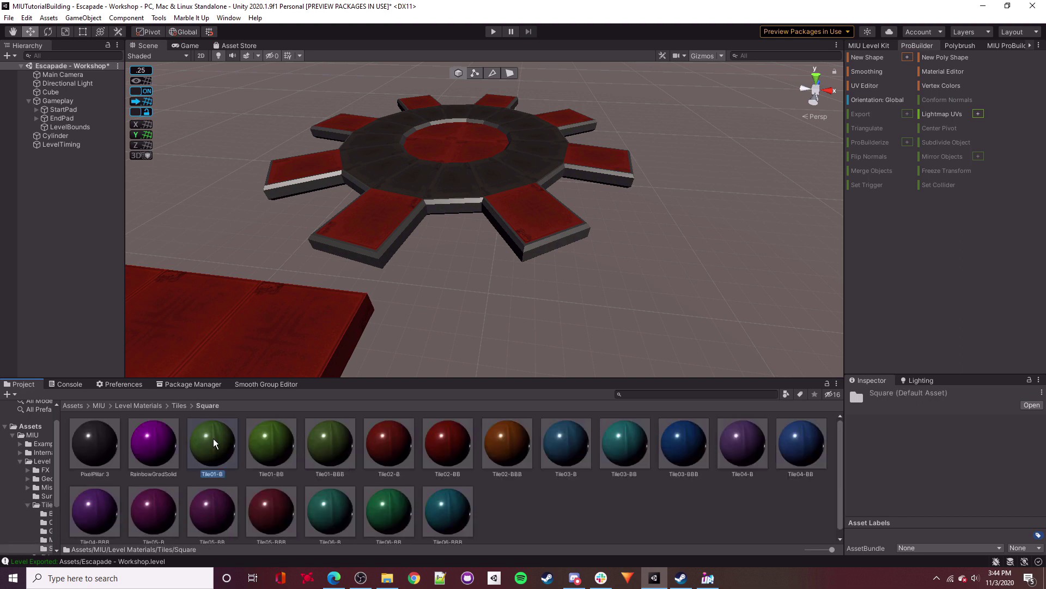
left_click(178, 405)
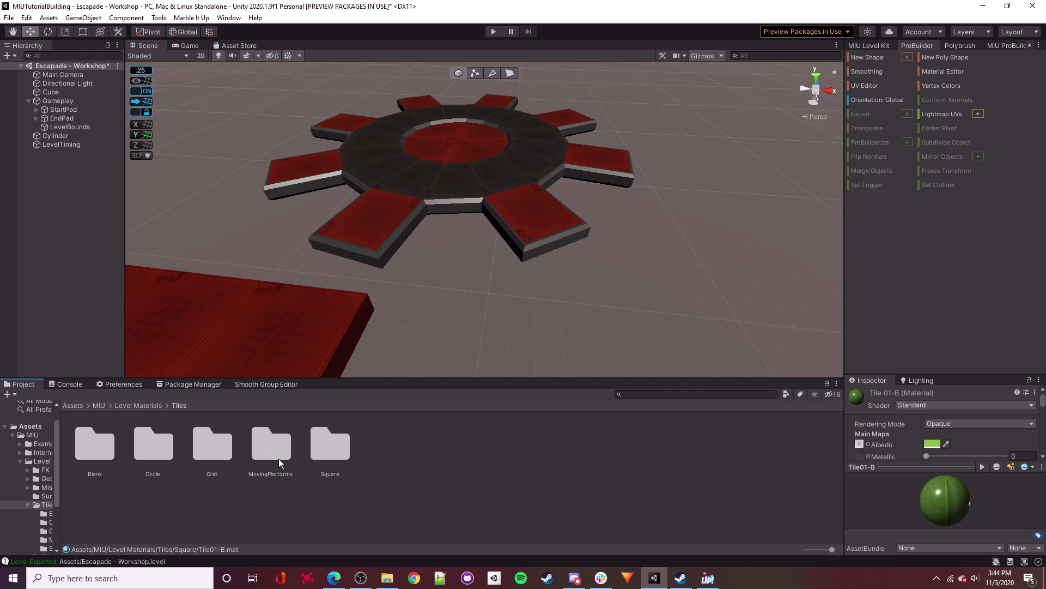
left_click(143, 406)
double_click(388, 444)
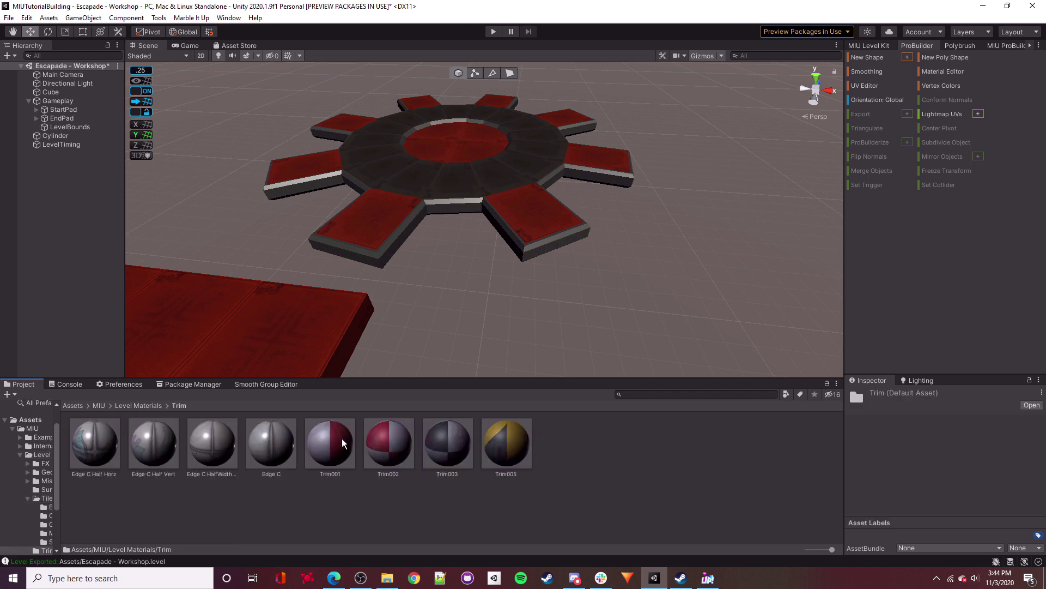
Duplicate the Edge C trim material and rename the copy MetalTile07.
left_click(280, 450)
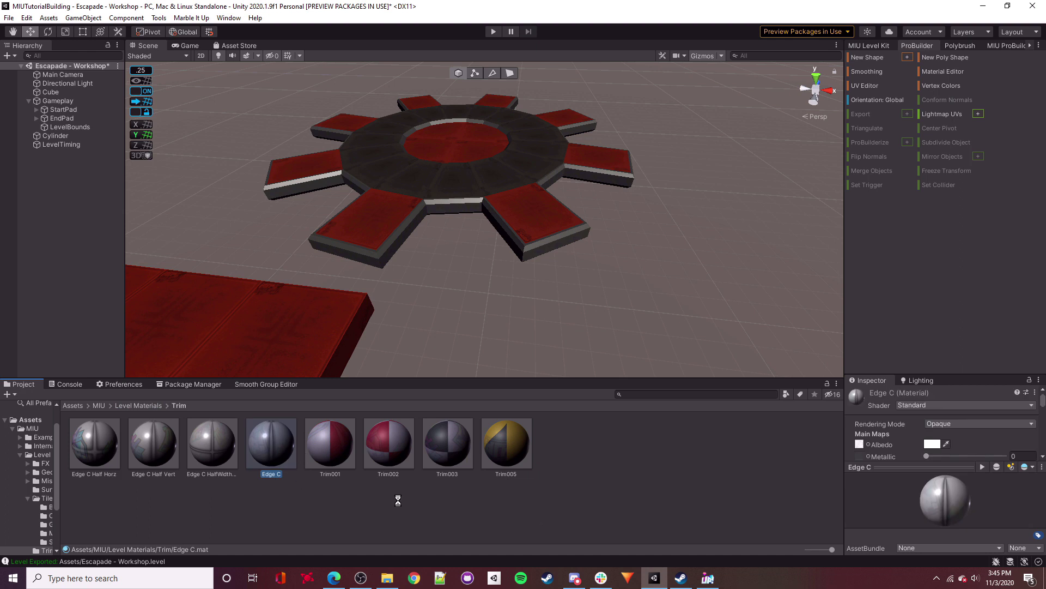
key("ctrl+d")
right_click(100, 458)
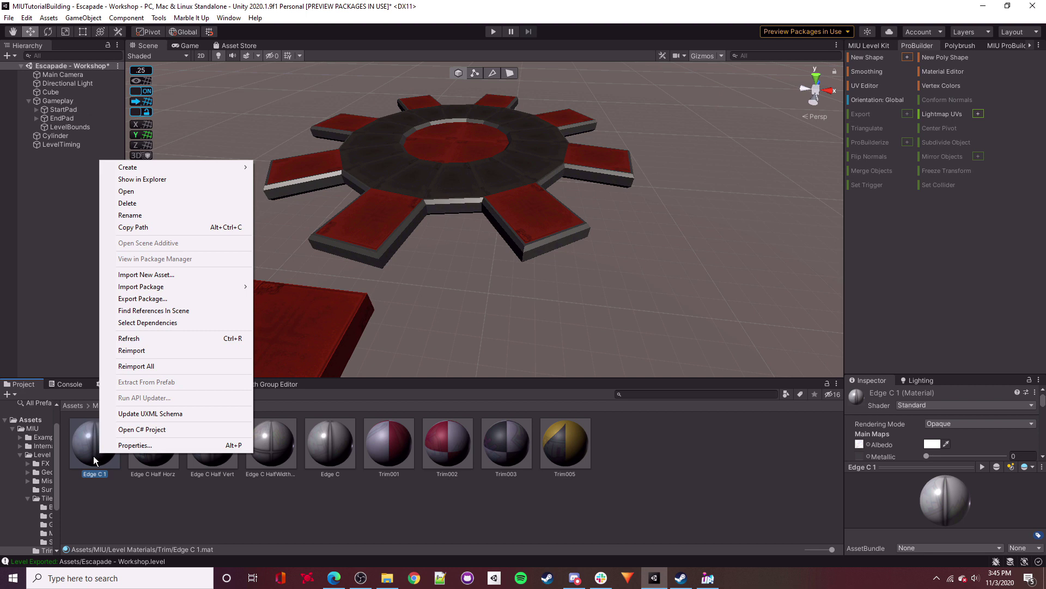
left_click(135, 214)
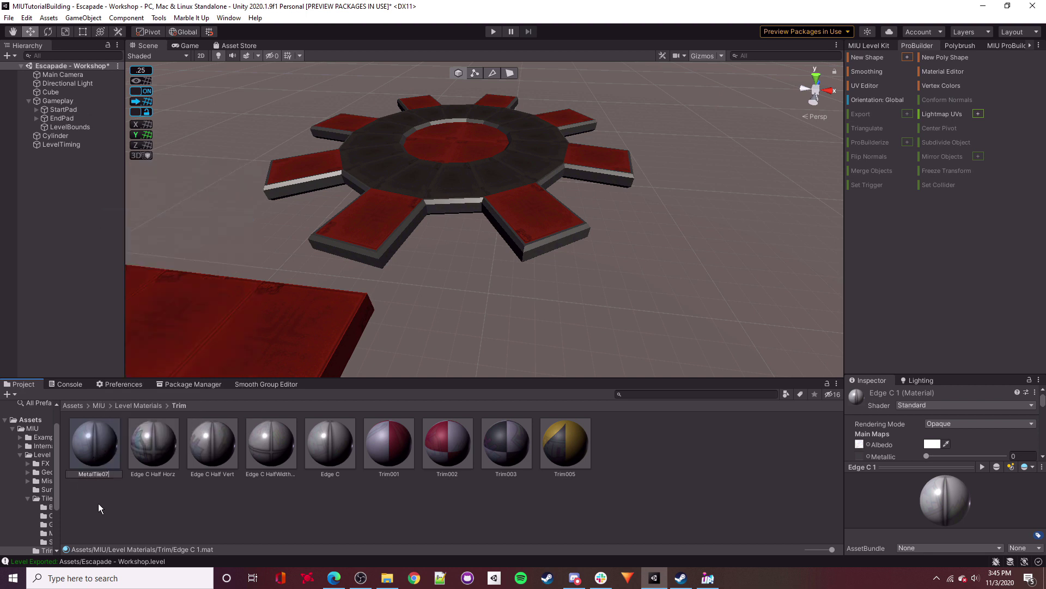
key("Return")
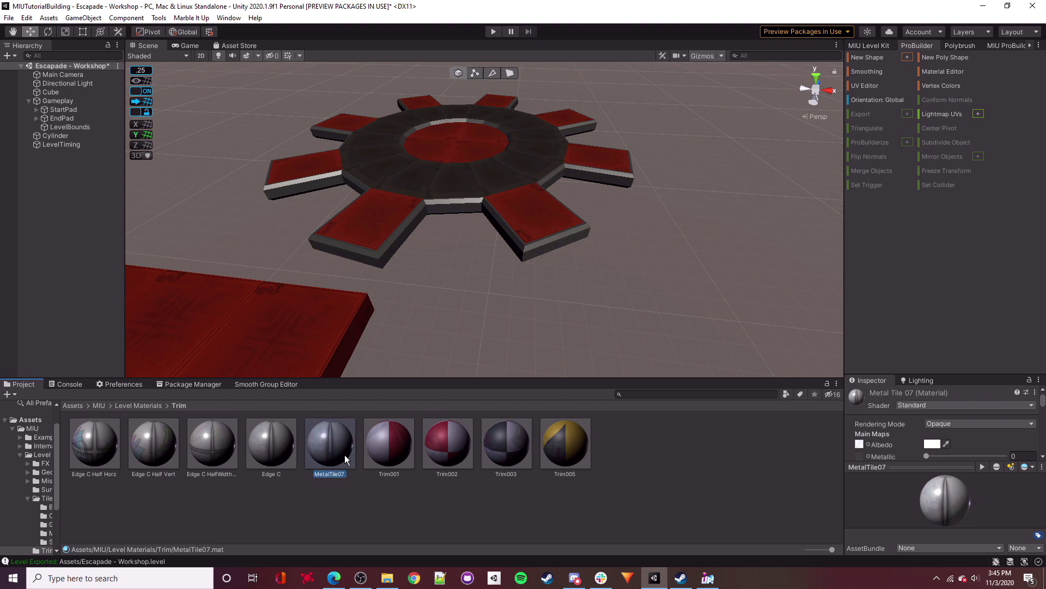
Set the MetalTile07 albedo colour to dark grey 353535 and apply the material to the spoked platform's grey edge faces.
left_click(933, 443)
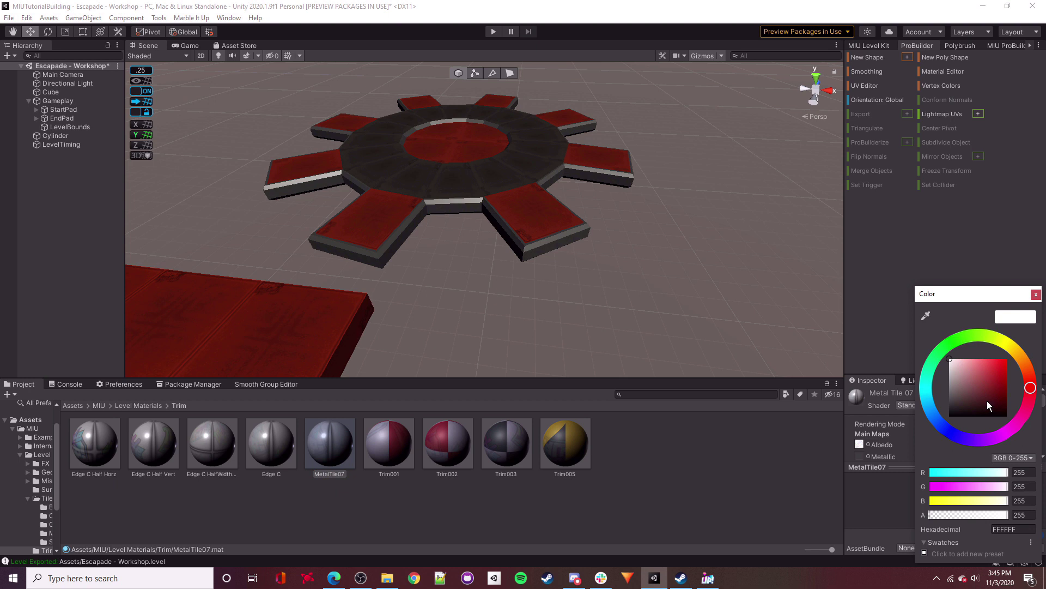
left_click_drag(977, 384, 893, 404)
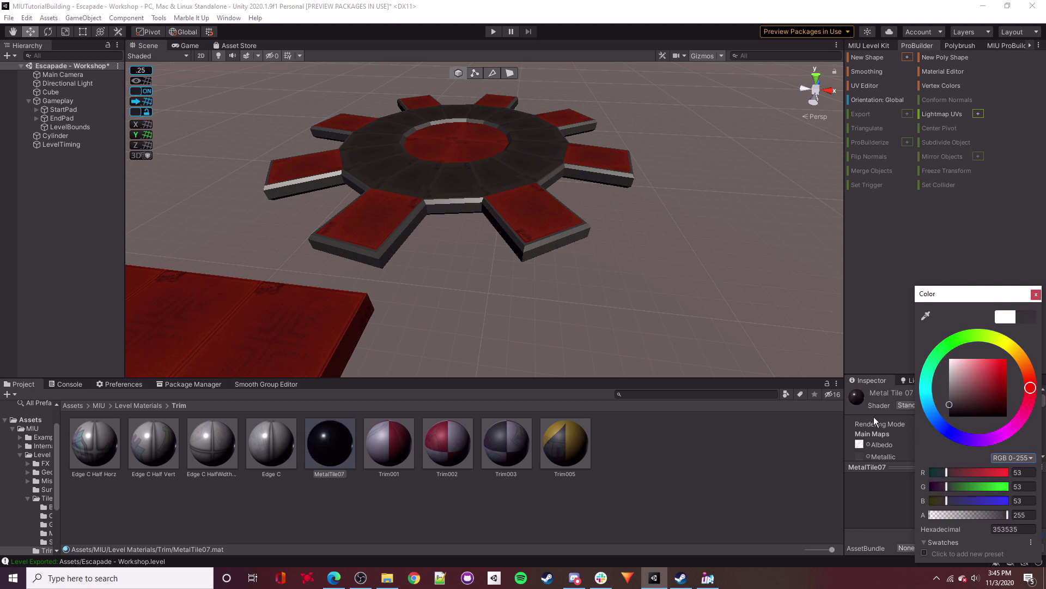
left_click(802, 452)
left_click_drag(329, 448, 461, 208)
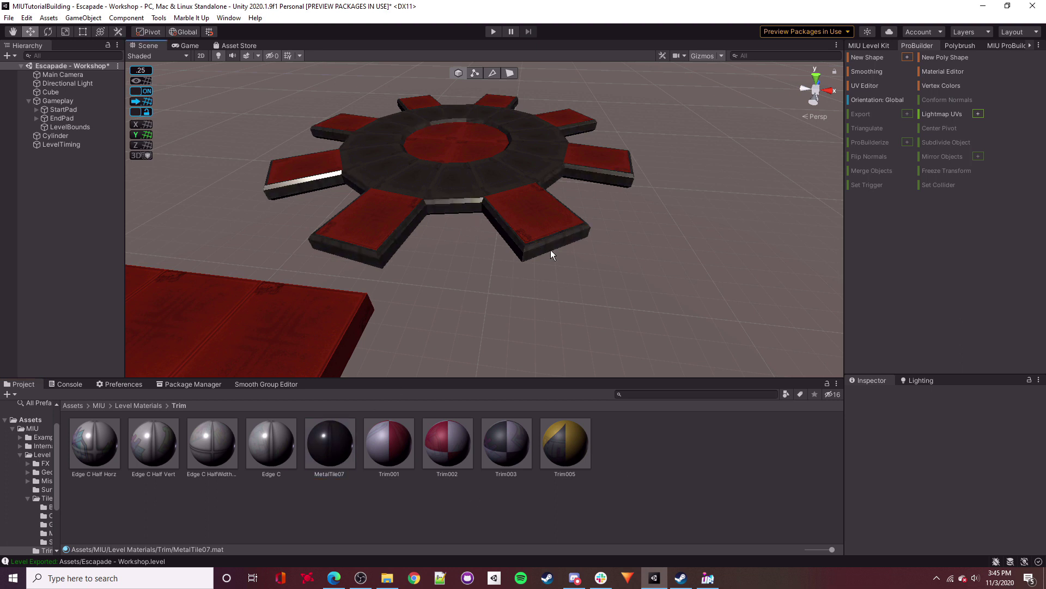
Export the level again with the MetalTile07 edges on the spoked platform.
left_click(876, 45)
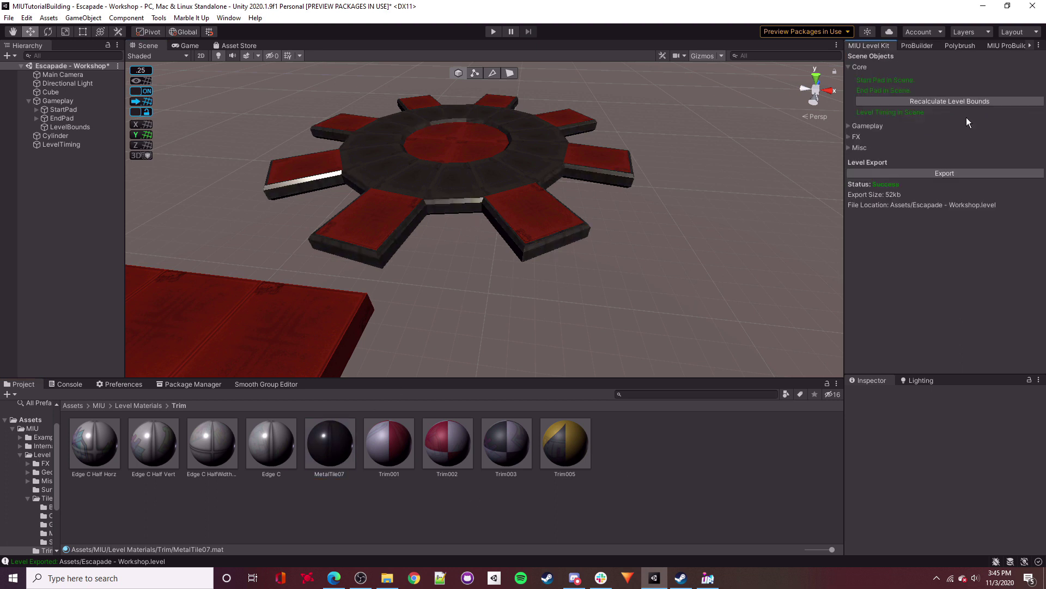
left_click(937, 172)
mouse_move(585, 257)
right_mouse_down()
mouse_move(547, 243)
mouse_move(566, 258)
right_mouse_up()
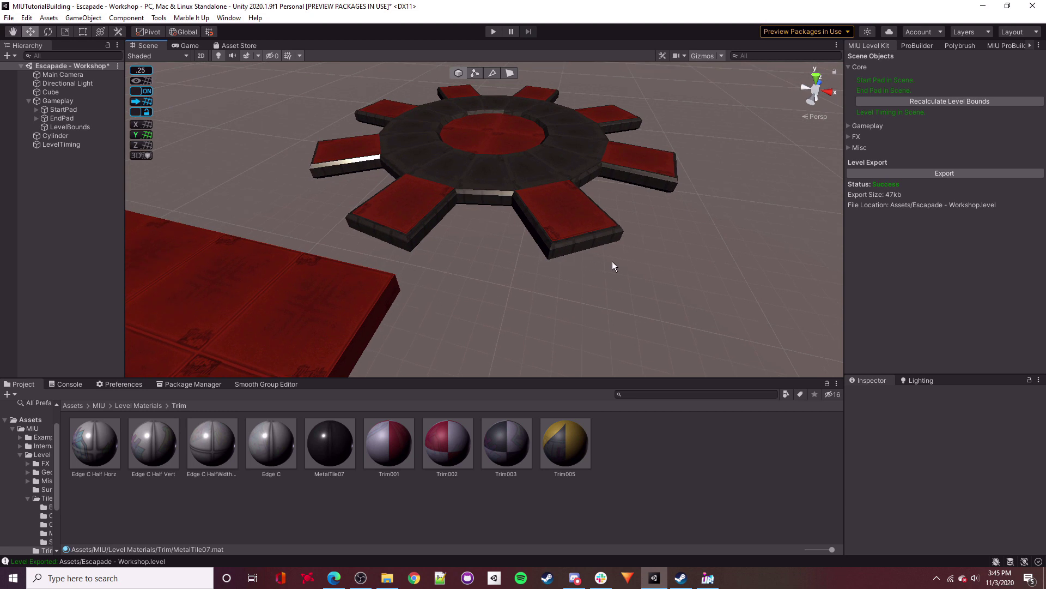
right_click_drag(626, 233, 428, 245)
Select the spoked platform and set its Y rotation to -11.25.
left_click(526, 200)
left_click(48, 32)
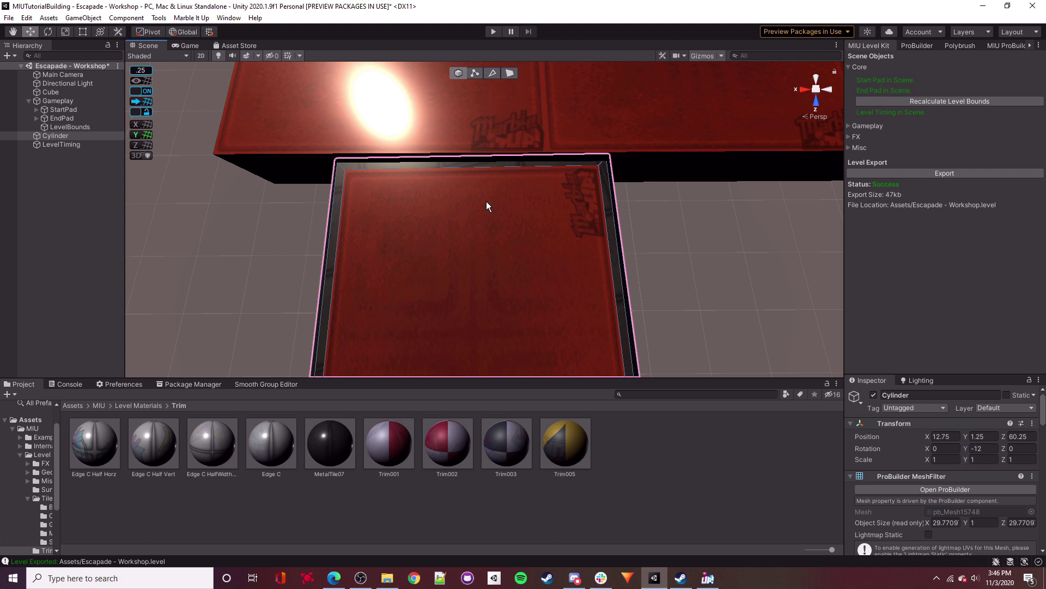
left_click(984, 448)
key("BackSpace")
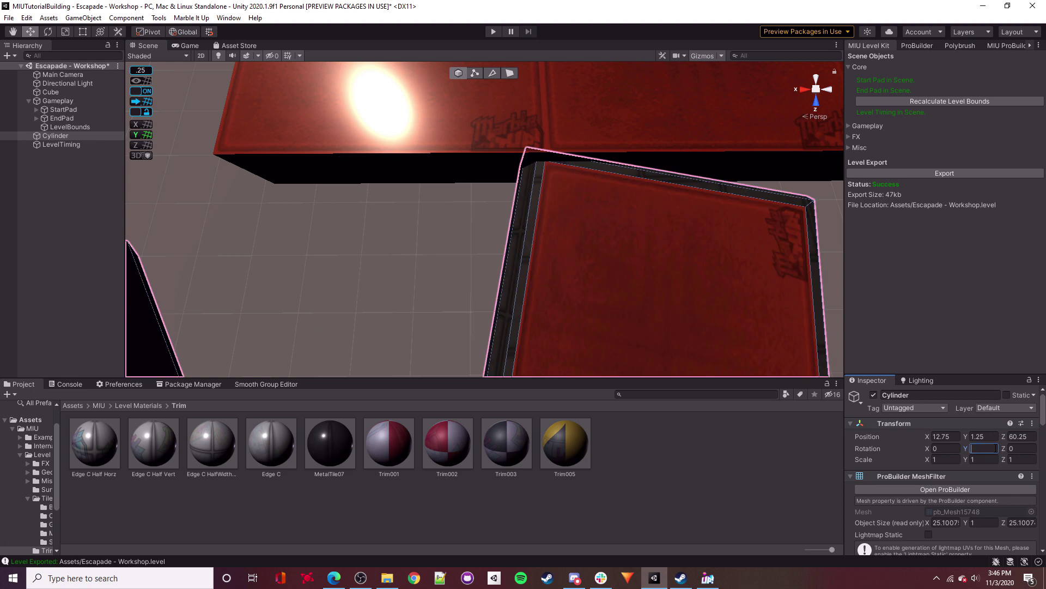
type("11.25")
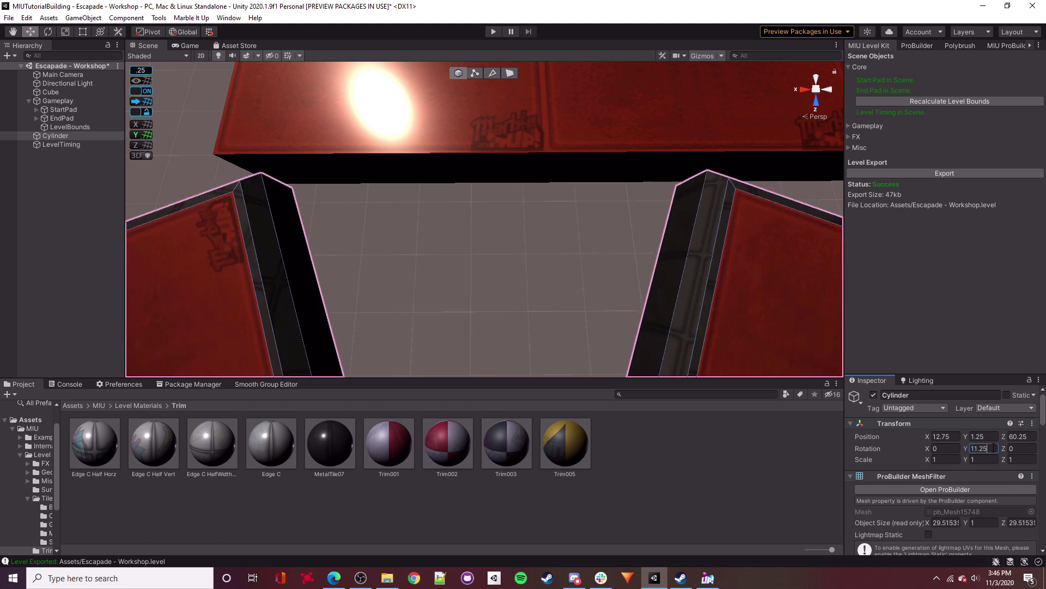
key("Home")
type("-")
Shift the spoked platform away from the red floor, checking the gap and height, and raise it to Y 1.5.
right_click_drag(642, 236, 453, 234)
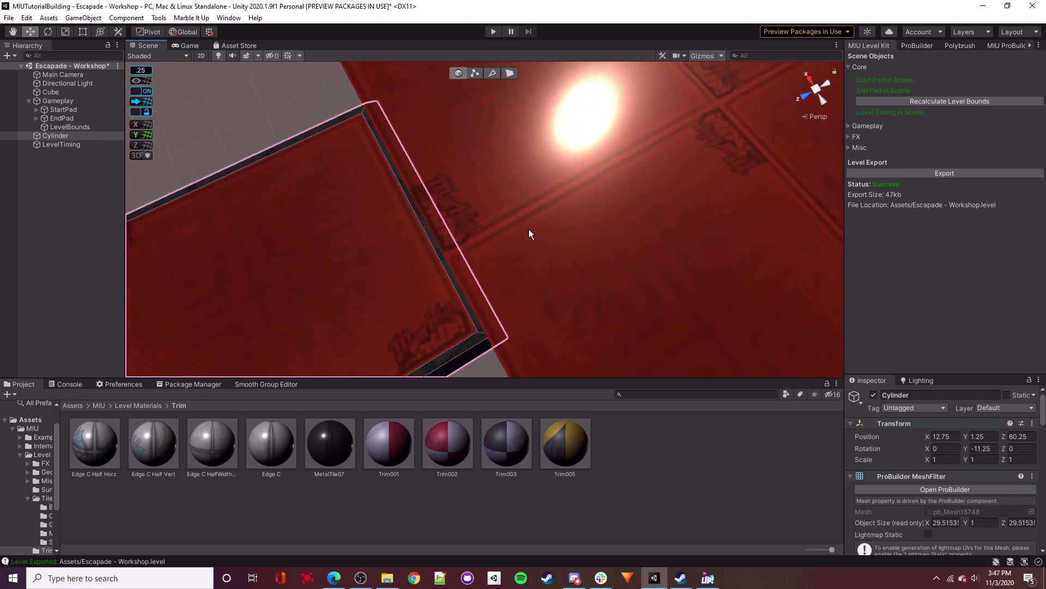
right_click_drag(703, 223, 585, 223)
left_click_drag(585, 223, 433, 217, "alt")
right_click_drag(433, 217, 484, 136)
left_click_drag(480, 123, 512, 126)
left_click_drag(671, 135, 402, 182, "alt")
scroll(415, 182, "down", 4)
left_click_drag(616, 167, 456, 198)
right_click_drag(456, 198, 453, 129)
left_click_drag(487, 196, 487, 186)
right_click_drag(547, 206, 512, 213)
left_click_drag(486, 240, 489, 323)
Set the grid snap to 4 and move the spoked platform to X 16, Z 64.
right_click_drag(489, 322, 232, 122)
left_click(141, 71)
left_click(242, 75)
type("4")
right_click_drag(537, 243, 488, 229)
left_click_drag(482, 222, 689, 230)
right_click_drag(689, 230, 509, 241)
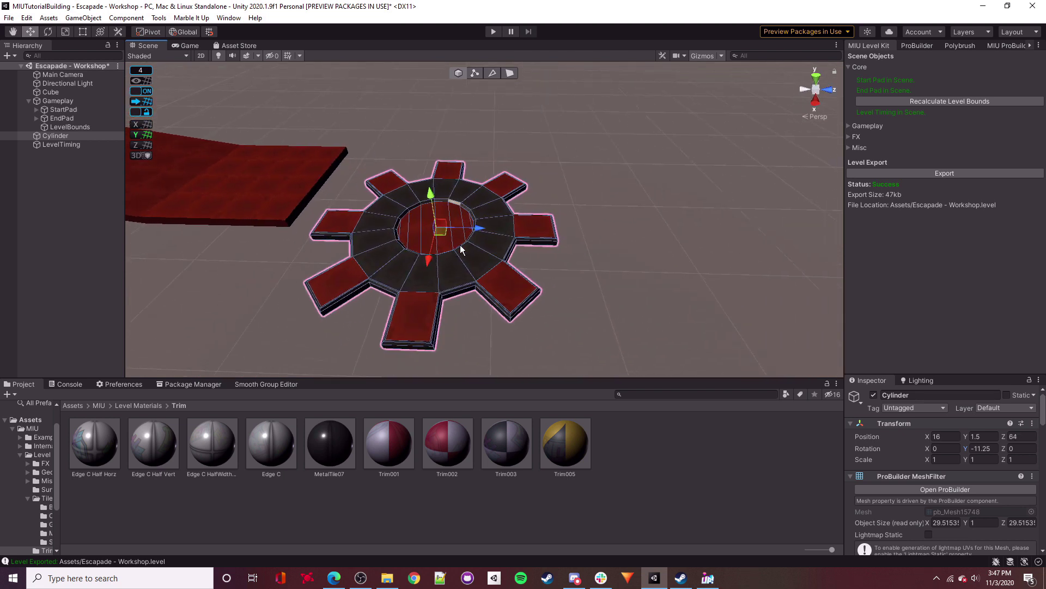
Duplicate the spoked platform and move the copy along Z to 92.
key("ctrl+d")
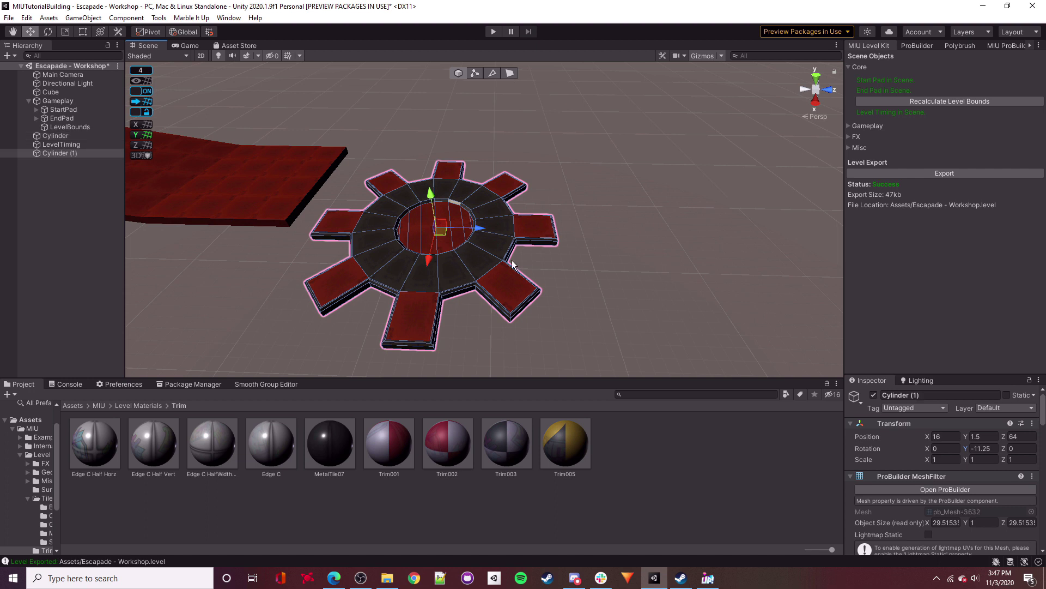
left_click_drag(463, 229, 732, 240)
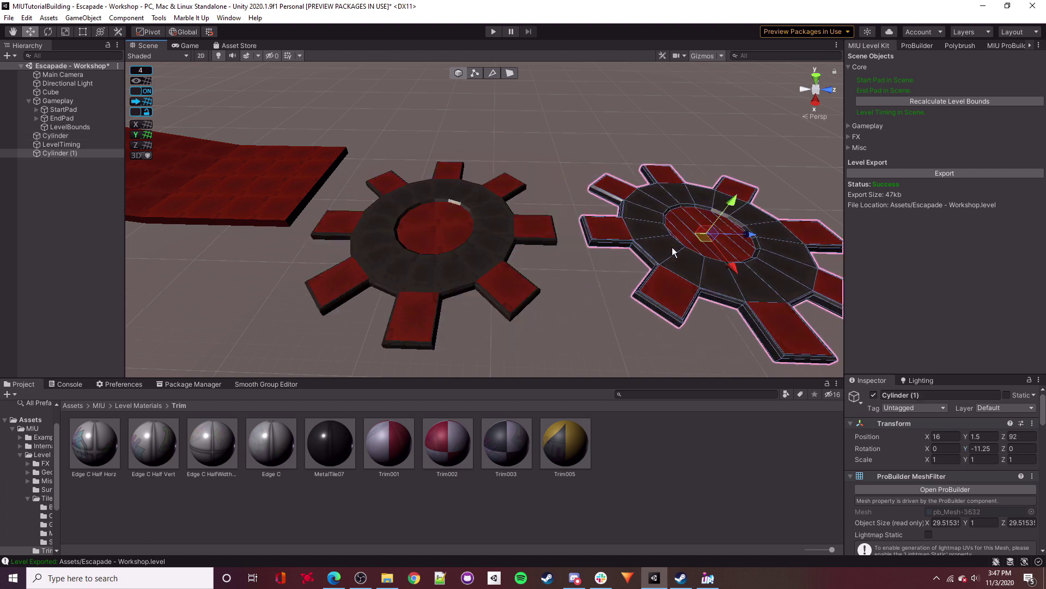
key("f")
Set the duplicated platform's Y rotation to 0 and then to -22.5 to offset its spokes from the original's.
left_click(981, 448)
type("0")
left_click_drag(526, 268, 797, 288, "alt")
left_click(986, 451)
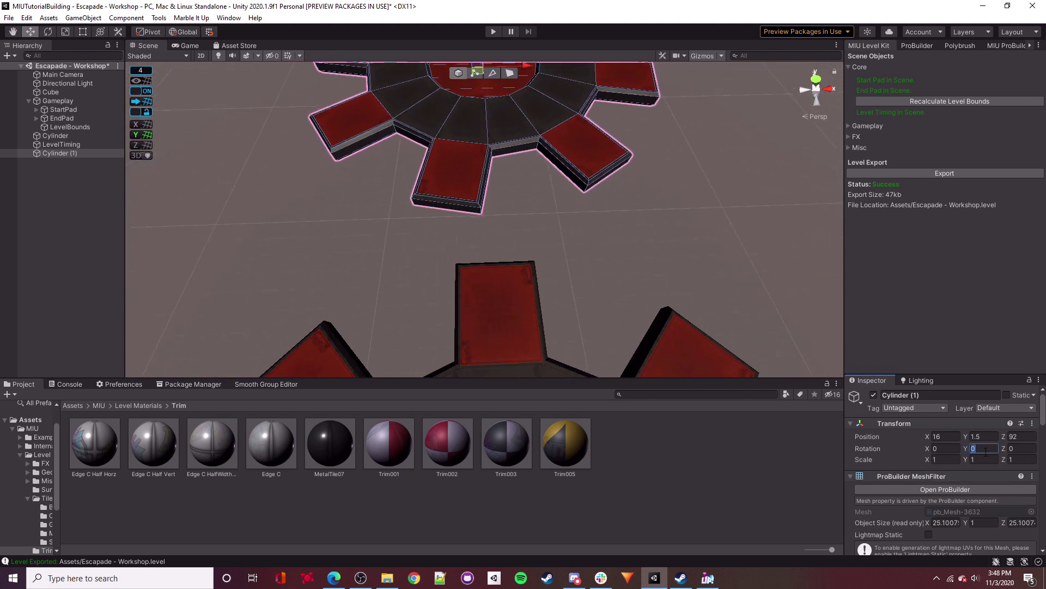
type("22.5")
key("Home")
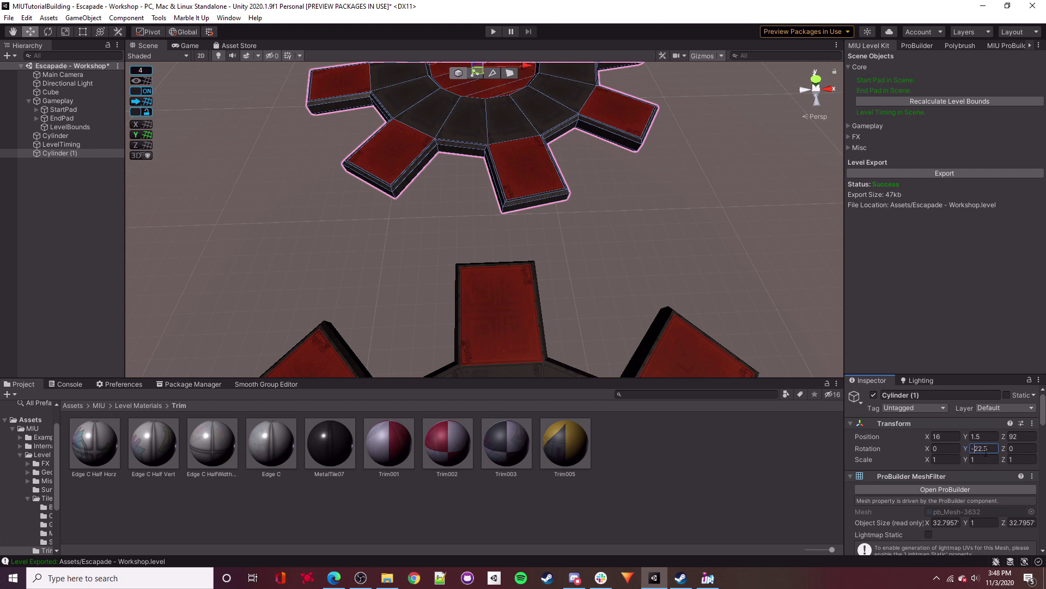
type("-")
key("Return")
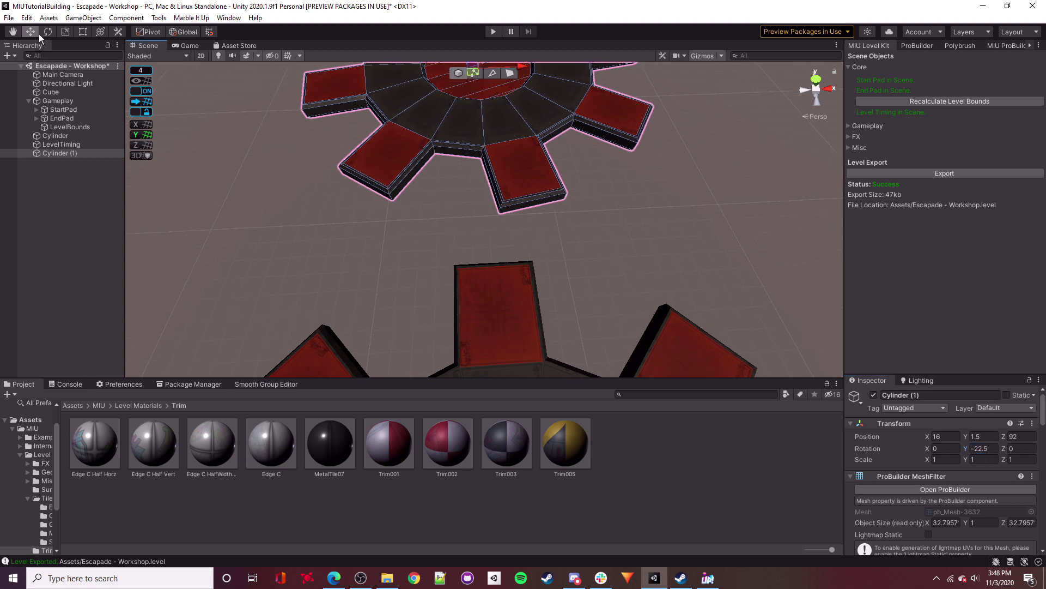
Set the grid snap to 0.5 and move the duplicated platform toward the original, to Z 85.5.
left_click(141, 69)
type(".5")
right_click_drag(565, 199, 549, 170)
left_click_drag(510, 90, 514, 151)
right_click_drag(514, 150, 530, 184)
Rotate the duplicated platform so its spokes straddle the original's spoke, rounding its Y rotation to -33.
left_click(45, 31)
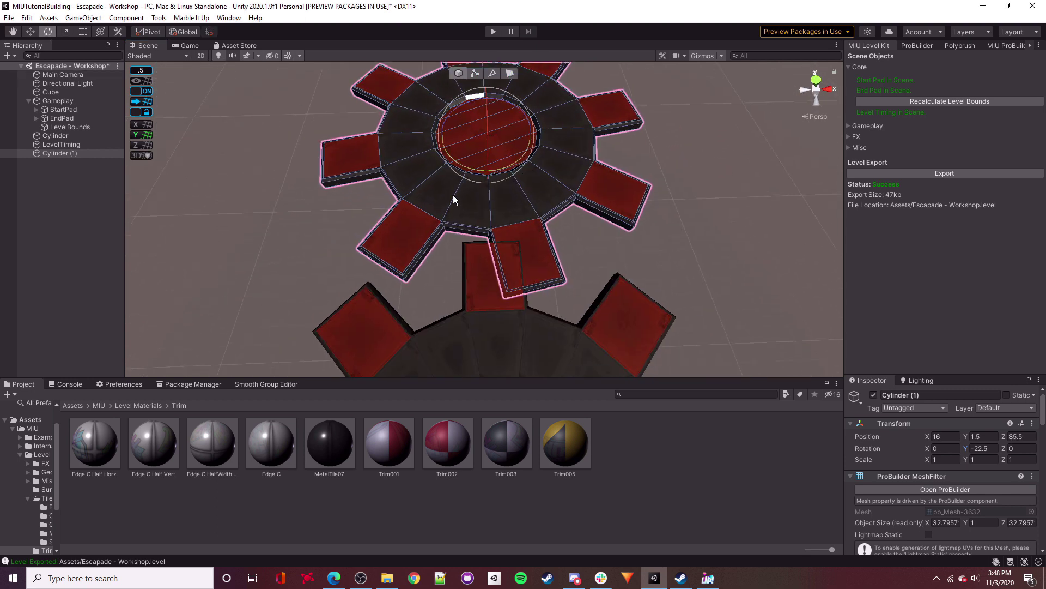
left_click_drag(468, 169, 480, 173)
key("w")
mouse_move(523, 207)
right_mouse_down()
mouse_move(526, 227)
mouse_move(526, 201)
right_mouse_up()
key("d")
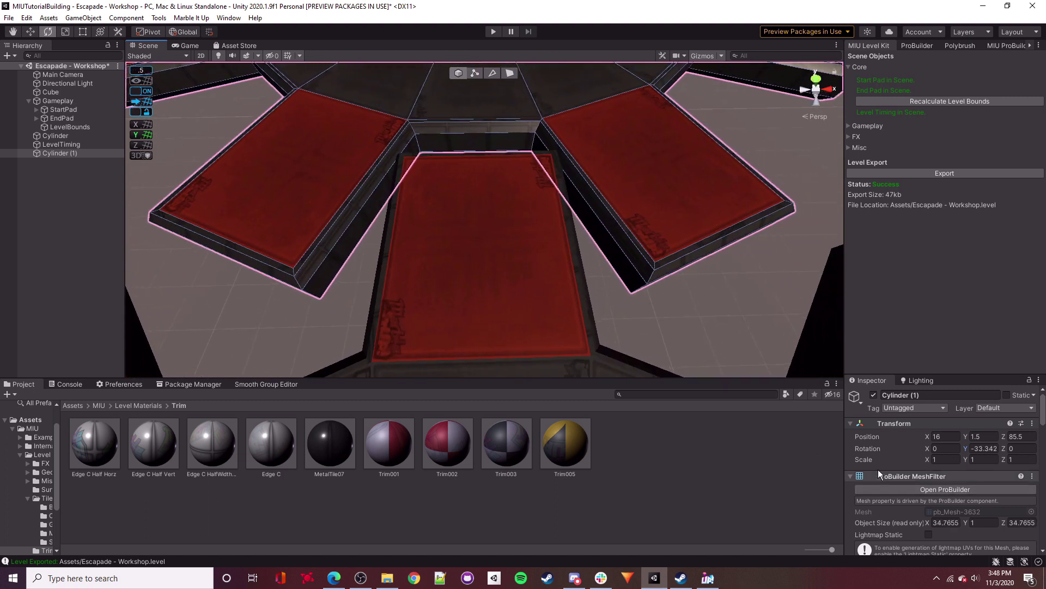
left_click(995, 448)
key("Right")
key("BackSpace")
key("BackSpace")
key("BackSpace")
key("BackSpace")
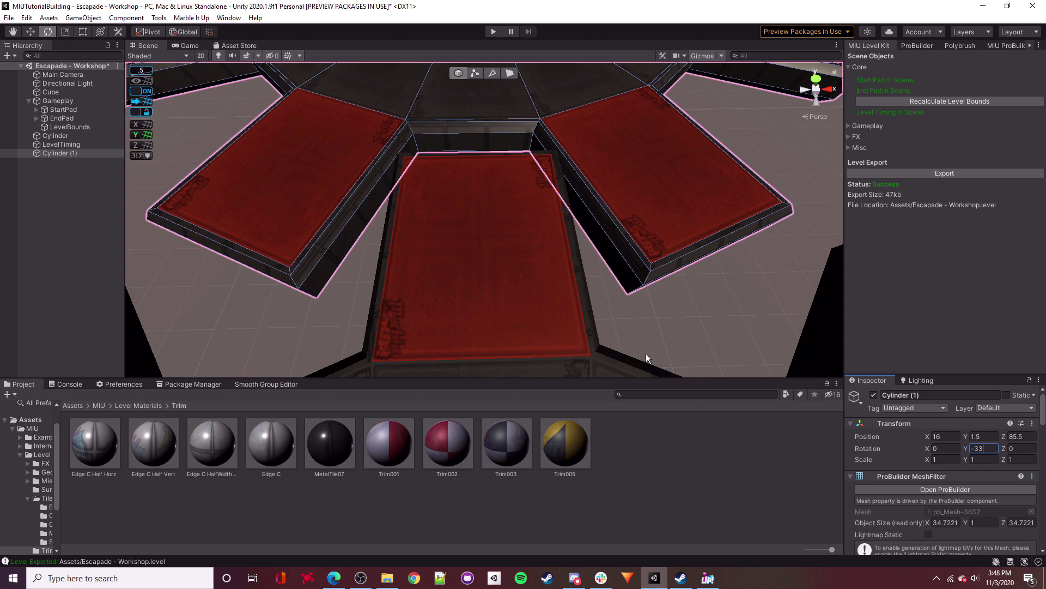
Move the duplicated platform to Z 85 and set its Y rotation to -33.5.
right_click_drag(581, 224, 879, 204)
left_click_drag(780, 180, 763, 178)
right_click_drag(764, 215, 959, 349)
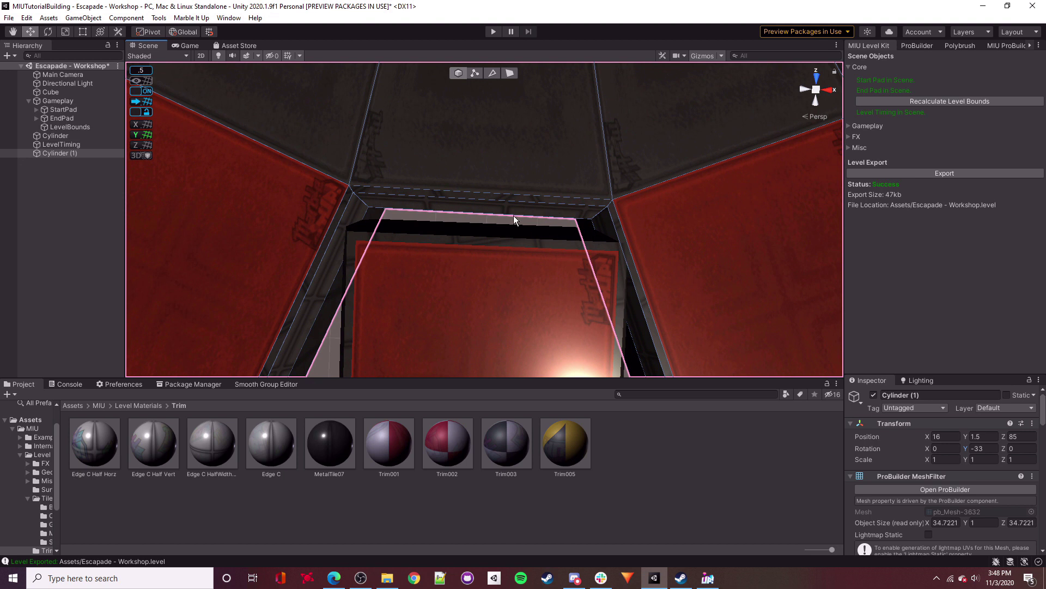
left_click(983, 448)
type(".5")
Try closing the gap between the meshing platforms by moving the duplicate to Z 84.57 with grid snapping off.
right_click_drag(558, 220, 595, 176)
key("s")
right_click_drag(549, 210, 548, 214)
key("s")
left_click_drag(500, 127, 502, 131)
key("w")
right_click_drag(502, 132, 404, 241)
left_click_drag(404, 241, 329, 181, "alt")
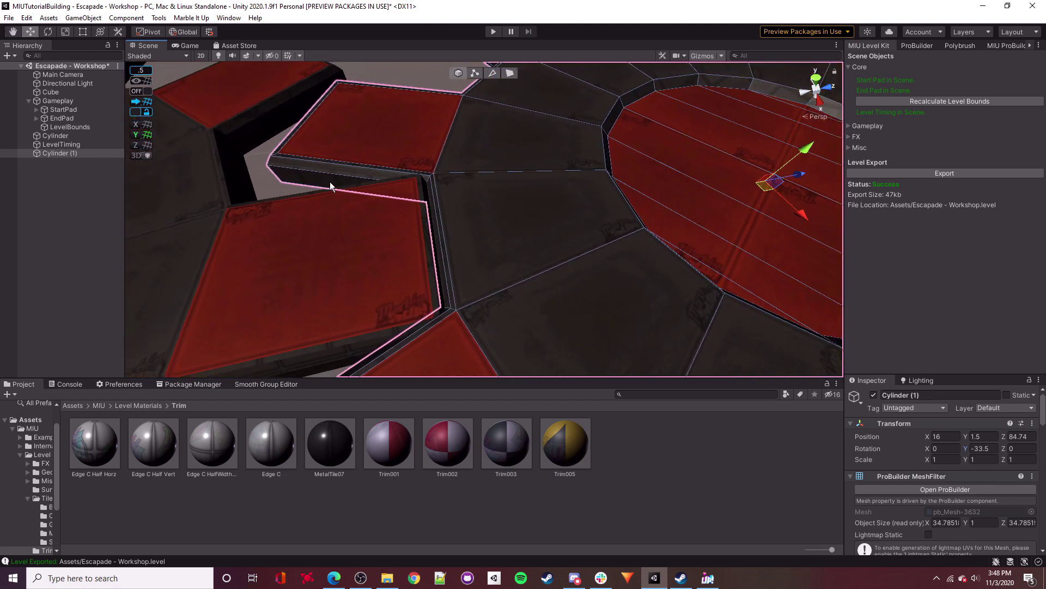
left_click_drag(794, 178, 791, 288)
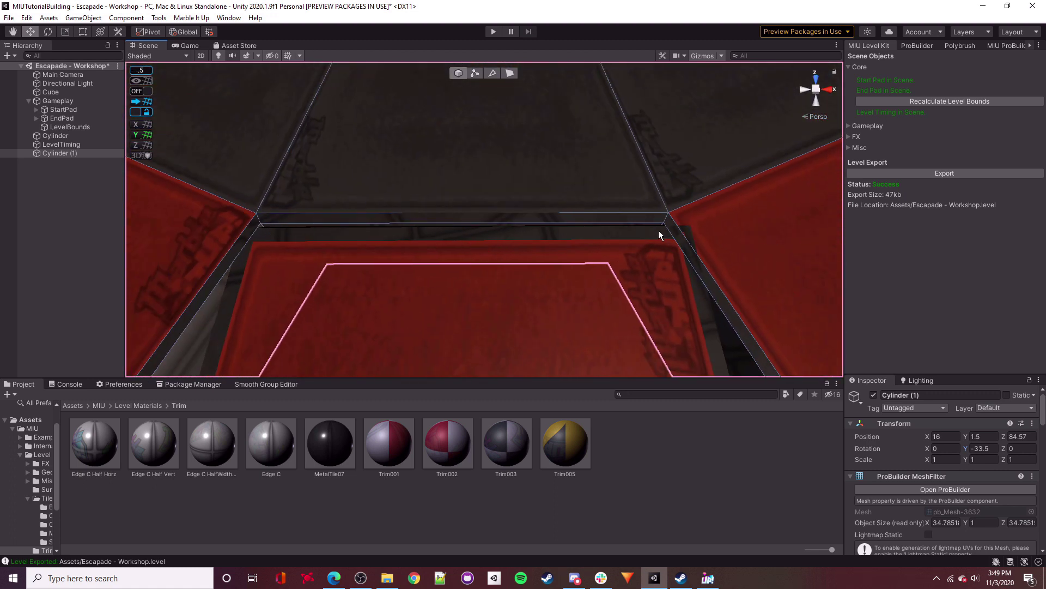
left_click_drag(569, 231, 554, 107, "alt")
scroll(554, 108, "down", 10)
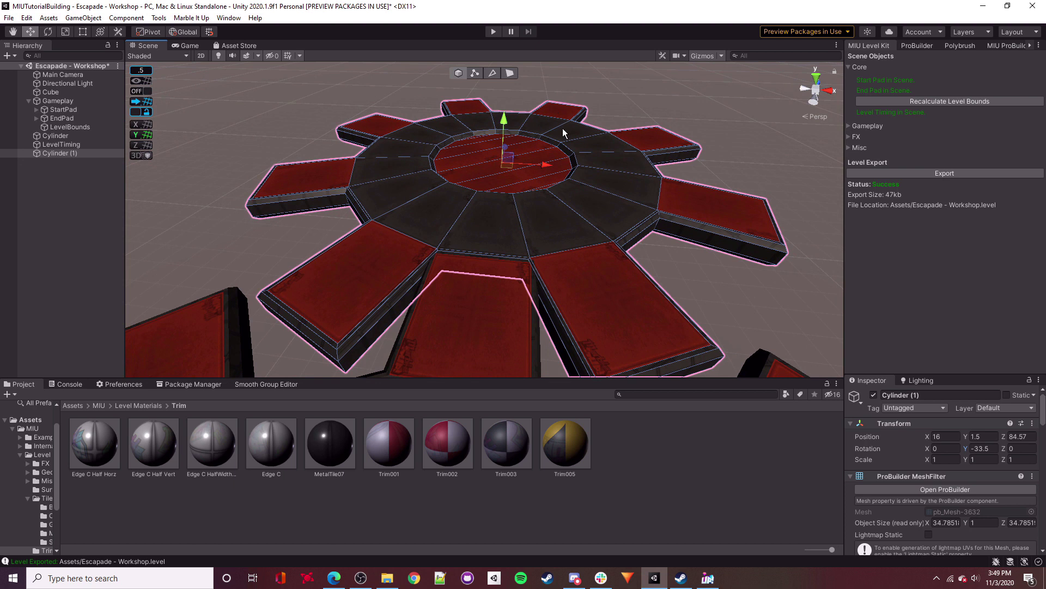
Undo the unsnapped nudges of the duplicated platform, back to Z 85.
key("ctrl+z")
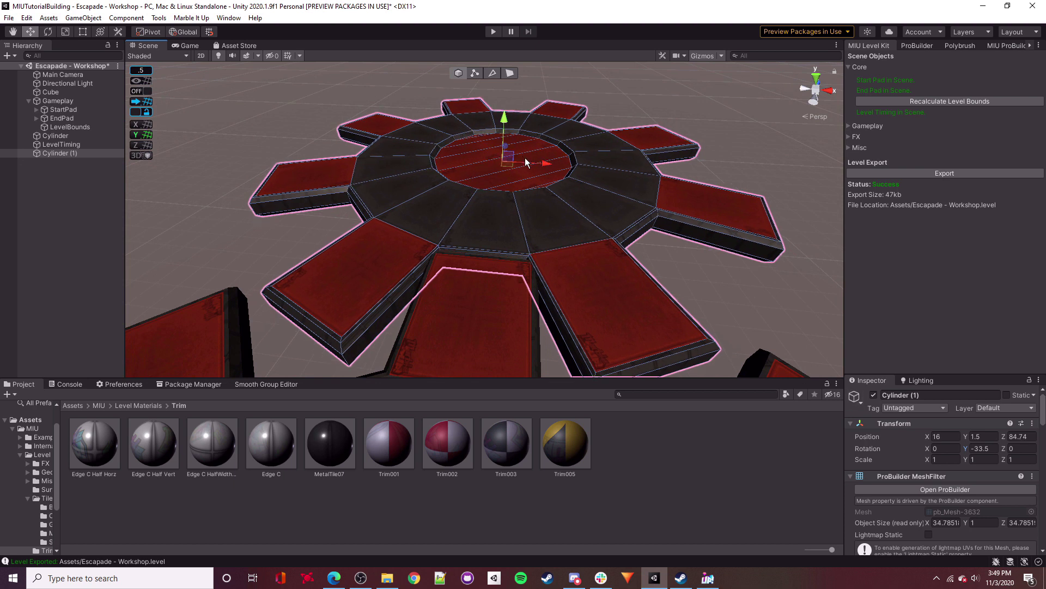
key("ctrl+z")
key("ctrl+z")
key("ctrl+y")
Turn grid snapping back on and move the duplicated platform along Z, clear of the original's spokes.
left_click_drag(606, 150, 399, 202, "alt")
scroll(398, 203, "down", 3)
left_click(144, 91)
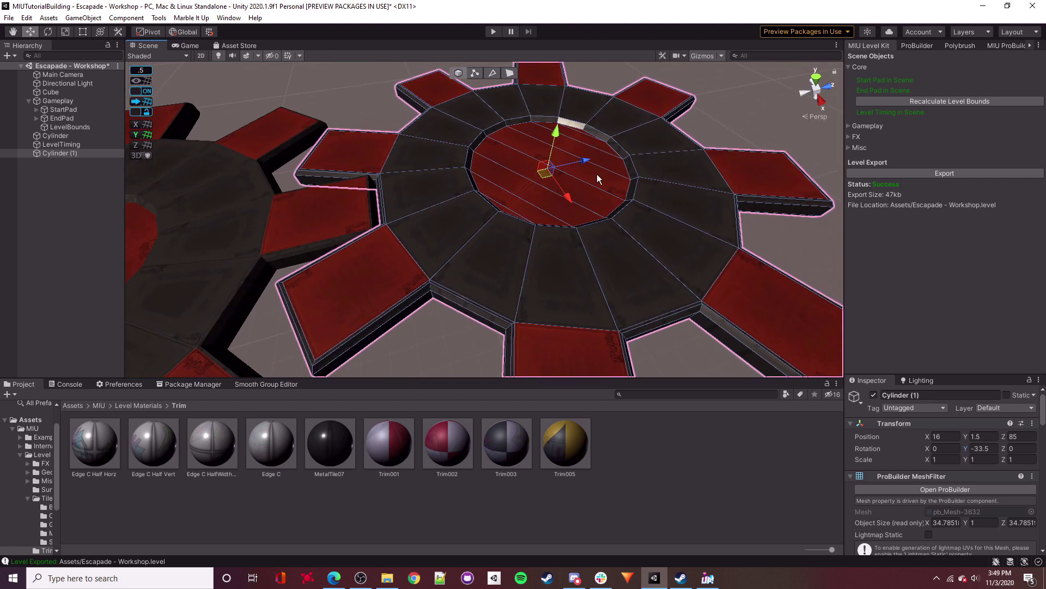
left_click_drag(586, 161, 641, 158)
scroll(953, 463, "down", 5)
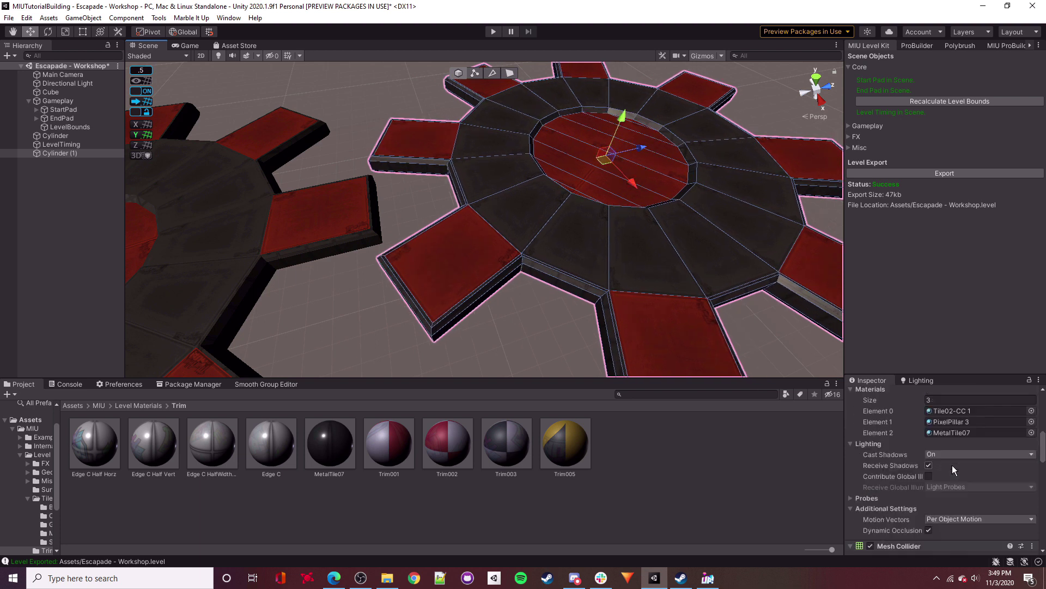
Open the duplicated platform's Elevator Delta Rotation Y value for editing and save the scene.
scroll(953, 466, "down", 5)
left_click(987, 424)
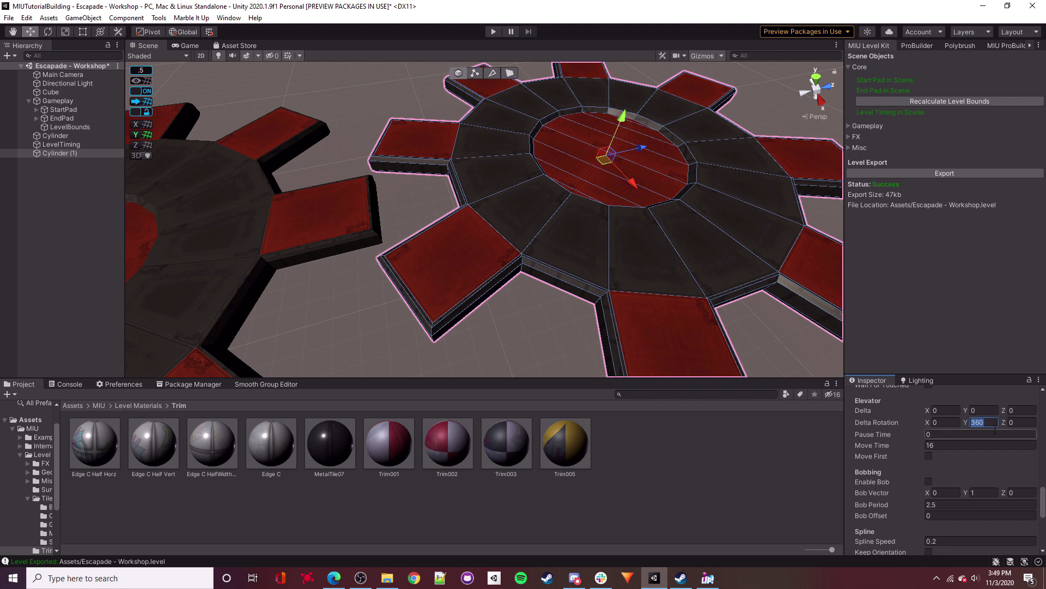
right_click_drag(450, 214, 436, 158)
left_click(436, 158)
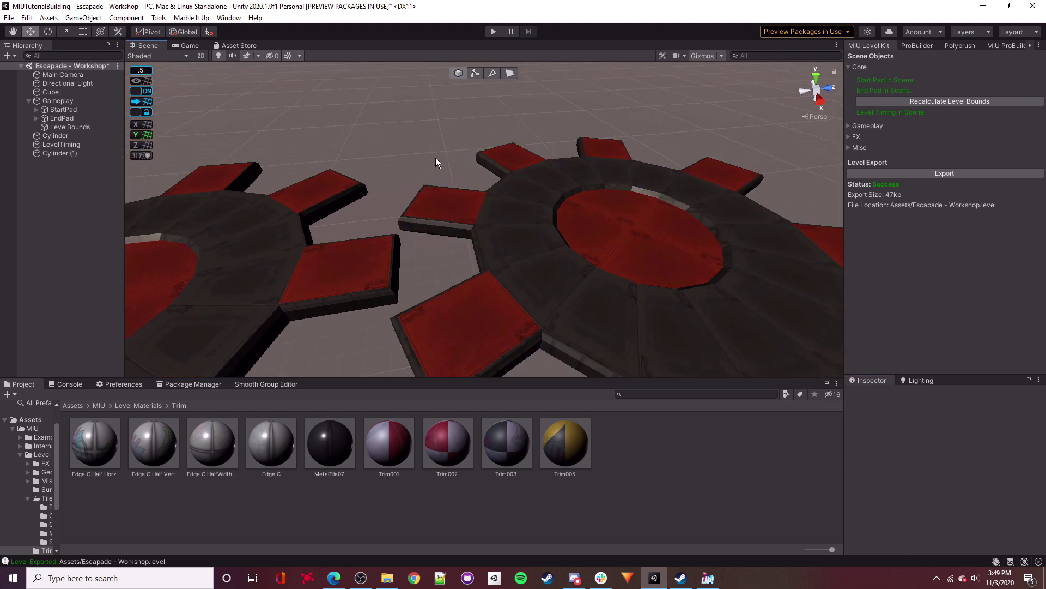
left_click(8, 18)
left_click(30, 61)
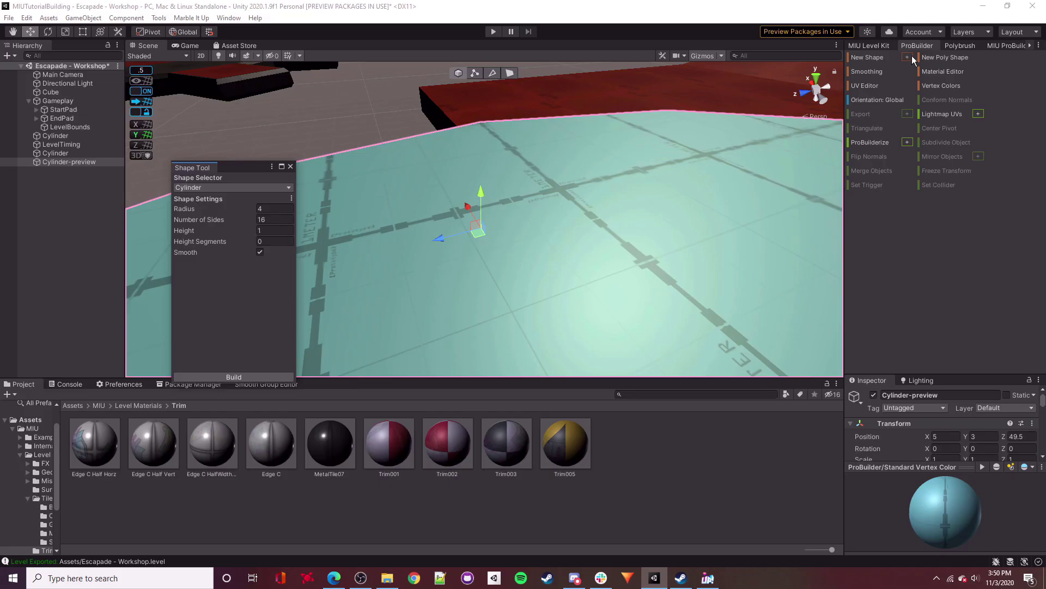
Choose Arch as the new ProBuilder shape and set its Arch Degrees to 90.
left_click(235, 187)
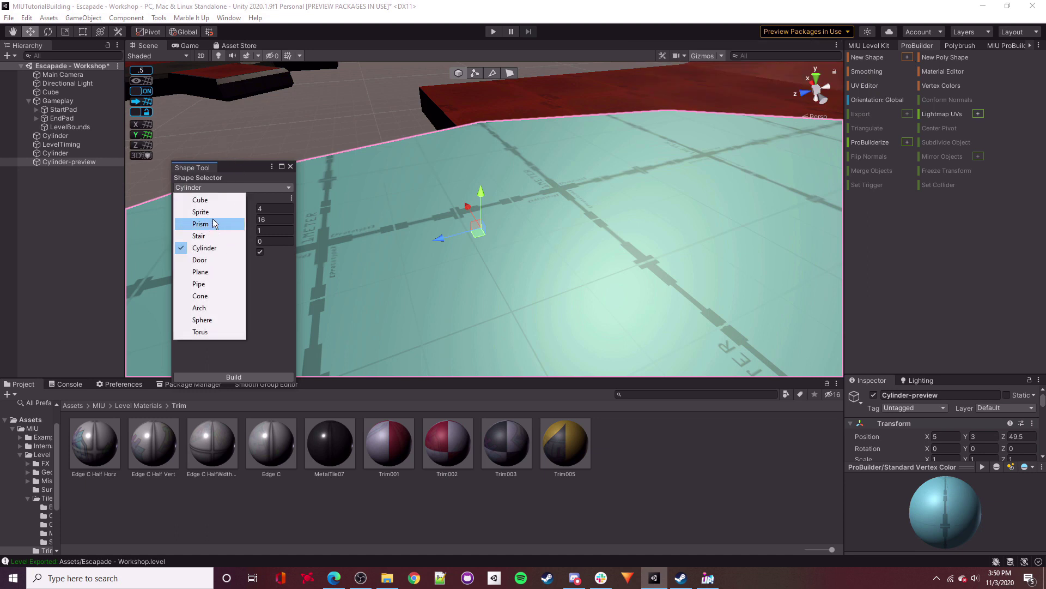
left_click(214, 308)
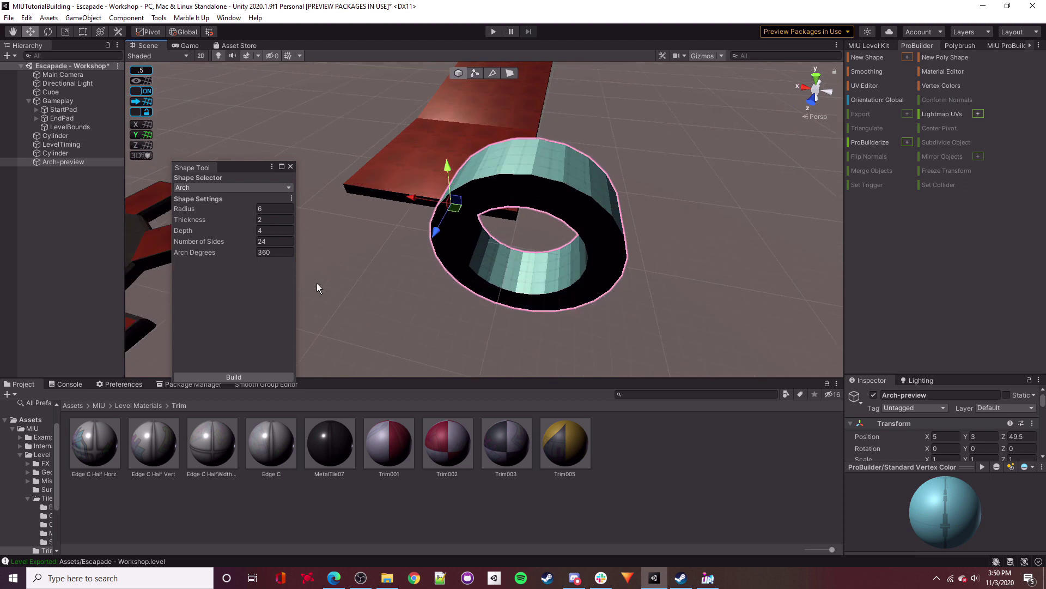
left_click(277, 254)
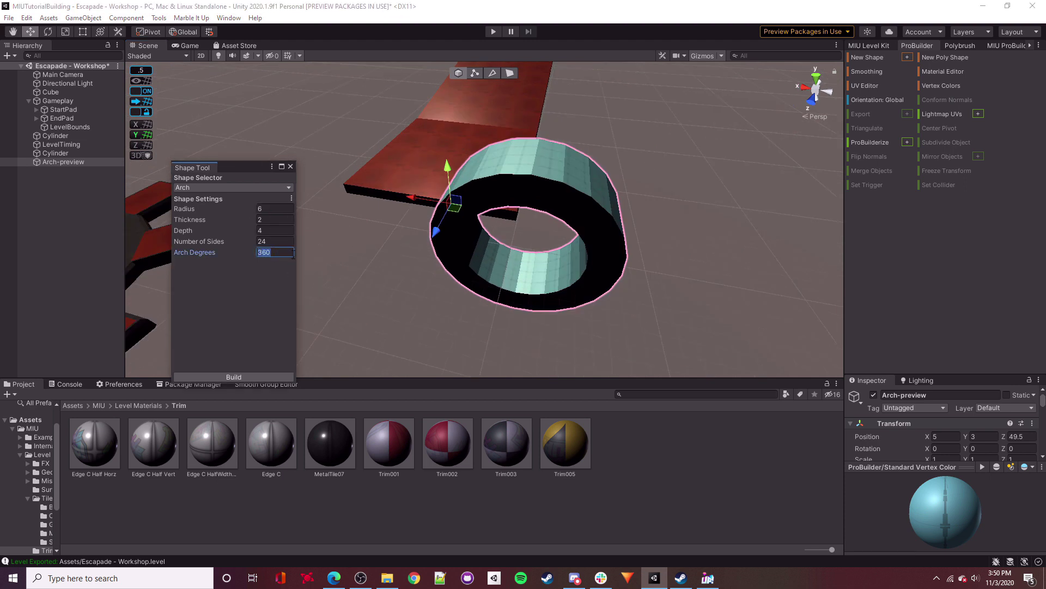
type("90")
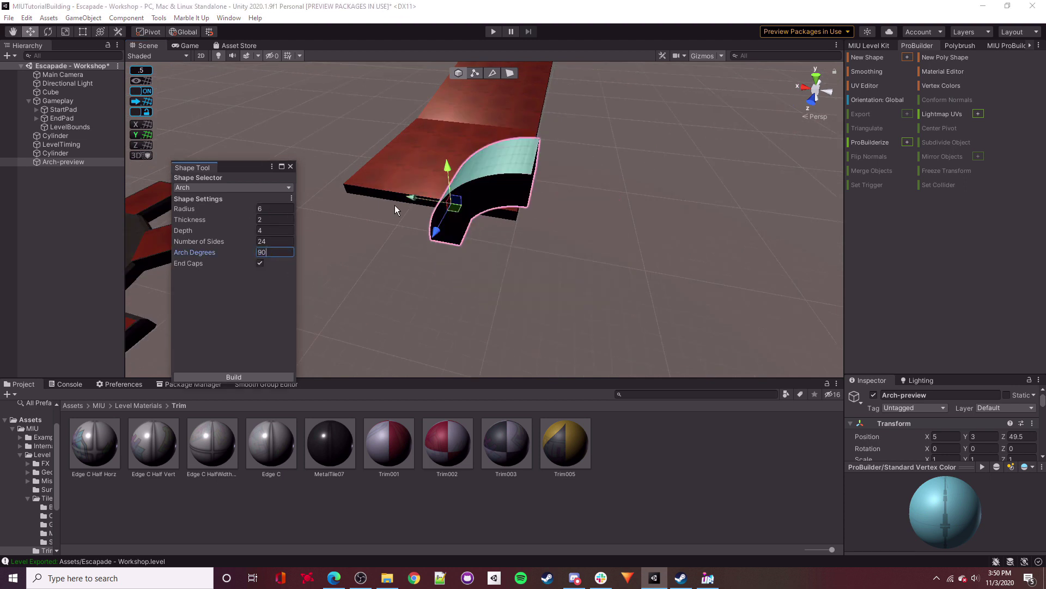
Rotate the arch preview to X -90 and Z 90 so that it lies flat.
left_click(48, 32)
key("d")
right_click_drag(473, 185, 438, 162)
left_click_drag(417, 167, 597, 181)
right_click_drag(597, 182, 563, 203)
key("d")
left_click_drag(471, 224, 338, 239)
key("d")
right_click_drag(643, 211, 423, 218)
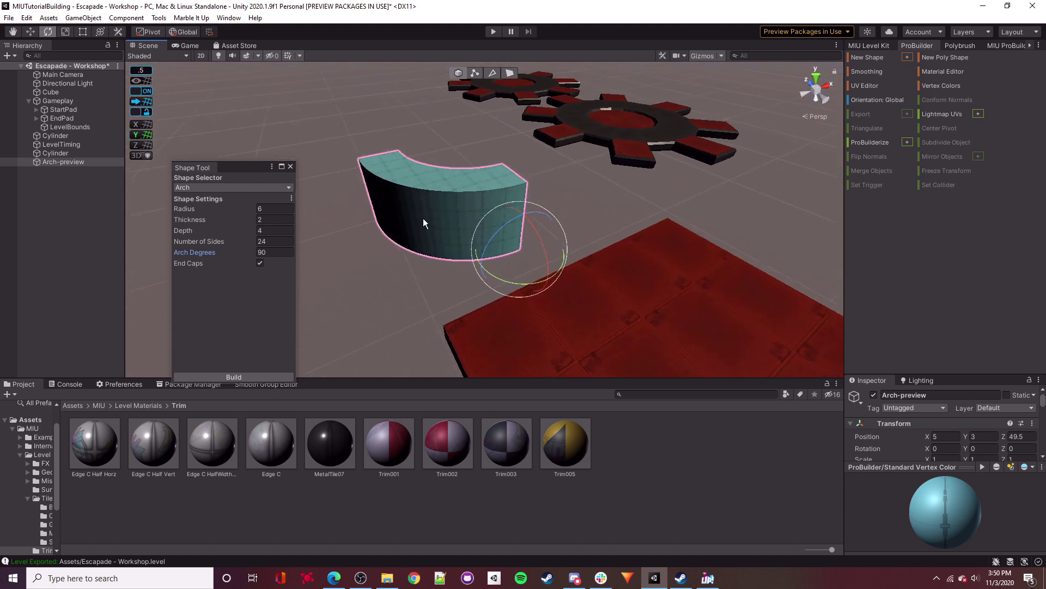
Set the arch's Number of Sides to 8 and lower the preview to Y -0.5.
left_click(31, 31)
left_click(268, 241)
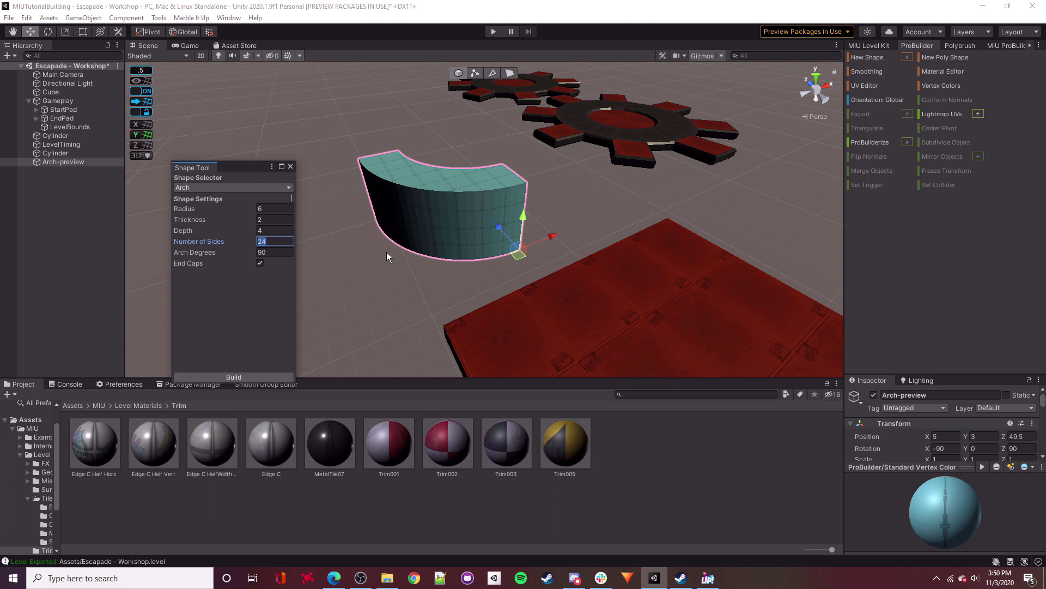
type("8")
right_click_drag(465, 236, 463, 237)
left_click_drag(525, 218, 518, 262)
right_click_drag(544, 251, 543, 256)
key("w")
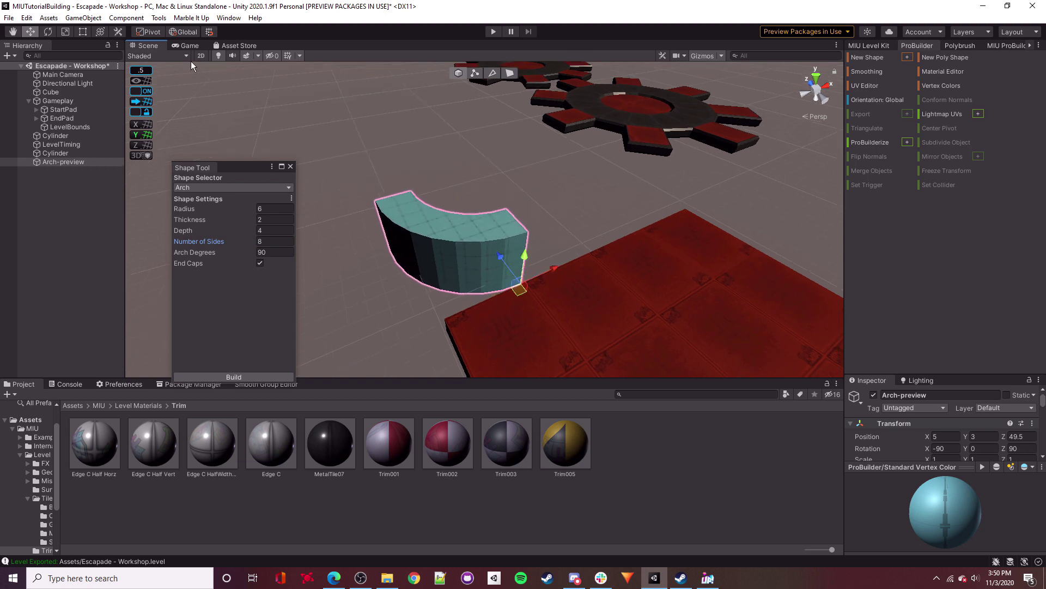
Switch the handle position to Center and move the arch preview to Z 48, beside the floor's end.
left_click(152, 31)
key("w")
right_click_drag(489, 213, 508, 233)
key("s")
left_click_drag(531, 235, 564, 243)
right_click_drag(632, 243, 473, 302)
key("d")
key("w")
Set the arch's radius to 8 and then 16, moving the preview along X to 16 beside the red floor.
left_click(269, 208)
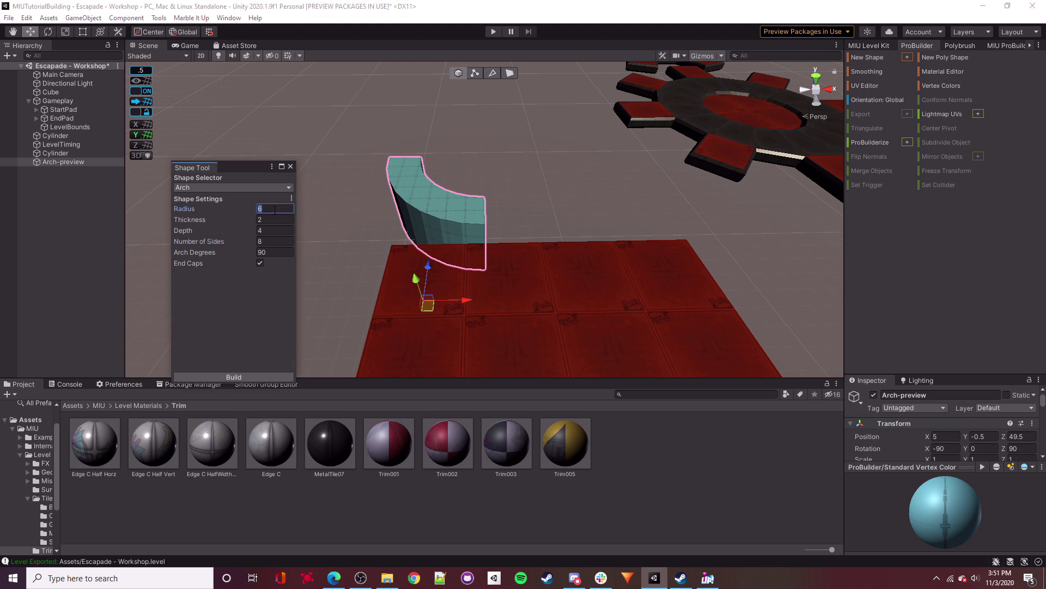
type("8")
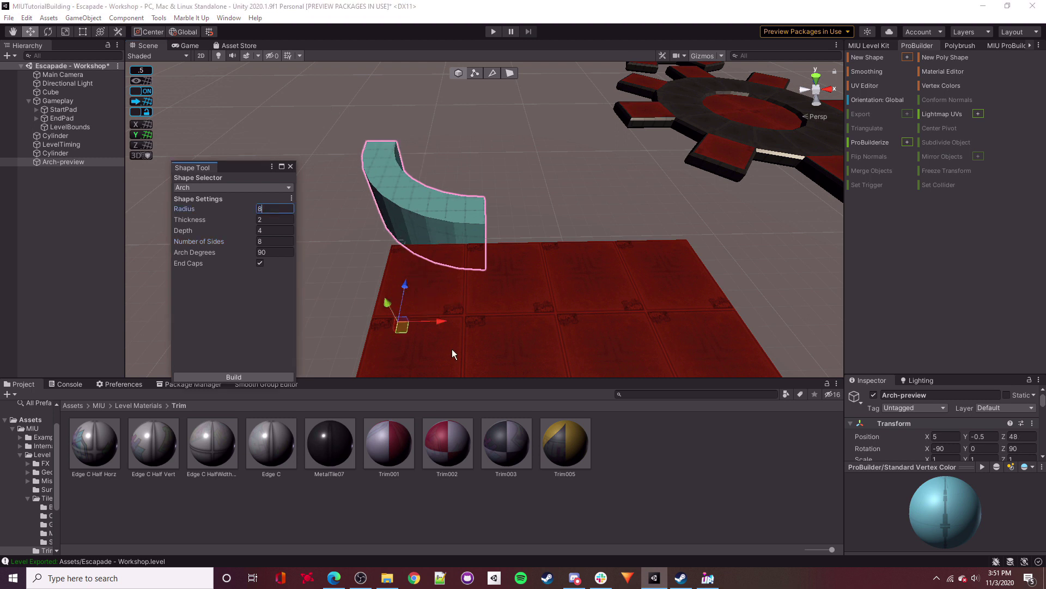
left_click_drag(432, 325, 497, 339)
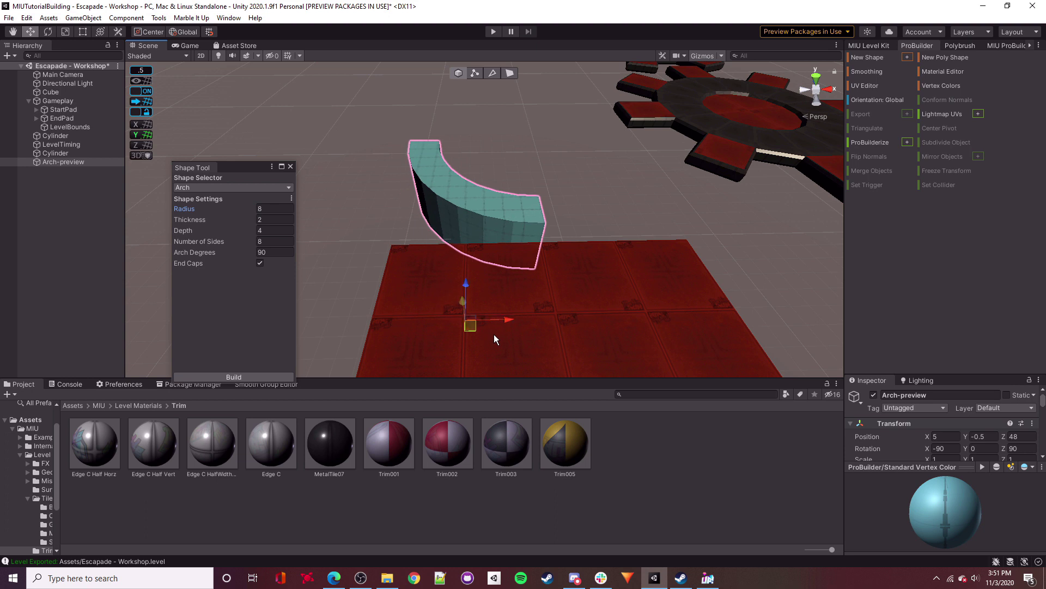
left_click(283, 209)
type("16")
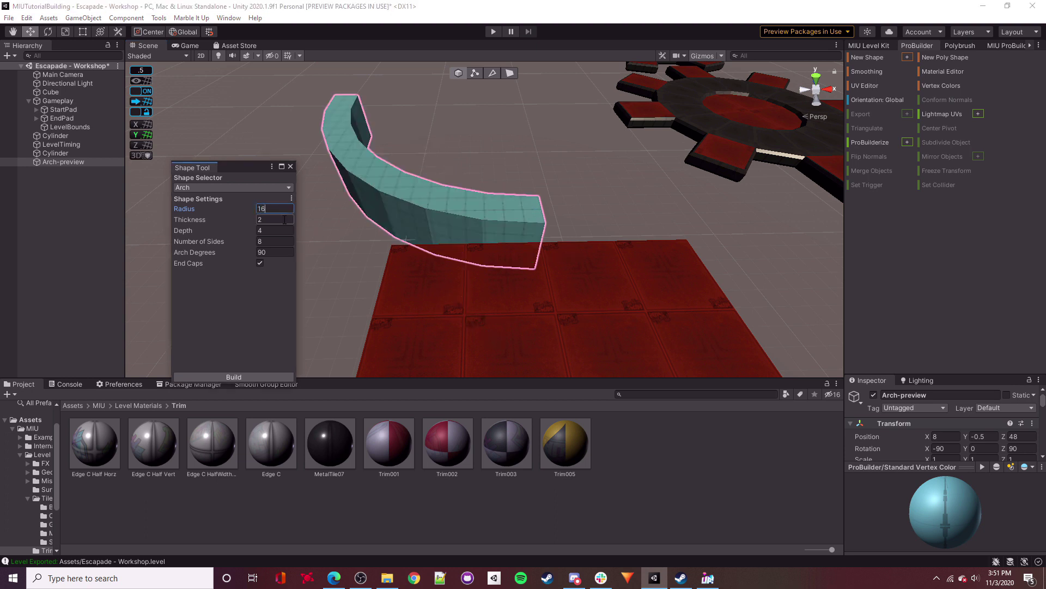
left_click_drag(464, 320, 567, 335)
Build the arch with a depth of 1, raised to Y 1 beside the floor's end.
key("w")
right_click_drag(562, 125, 370, 70)
key("d")
key("s")
left_click(272, 230)
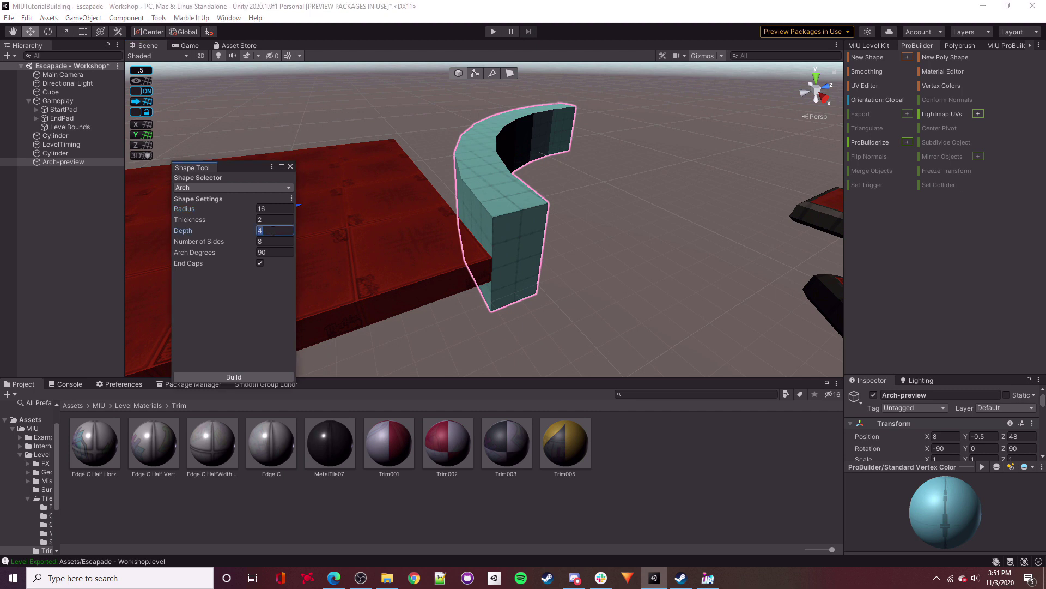
type("1")
right_click_drag(374, 227, 316, 214)
left_click_drag(351, 199, 347, 172)
right_click_drag(372, 187, 621, 270)
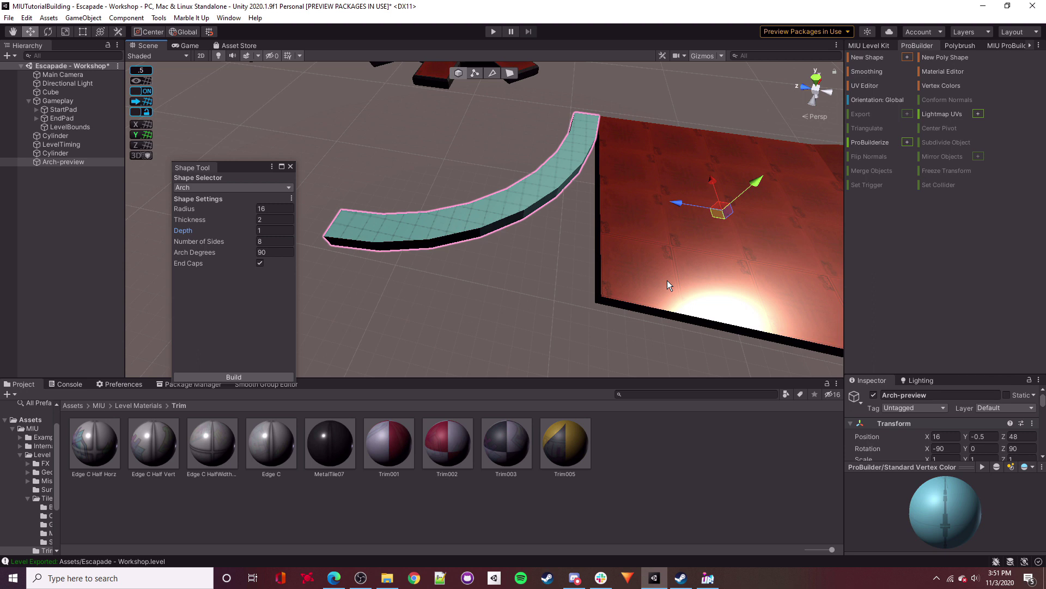
left_click(243, 378)
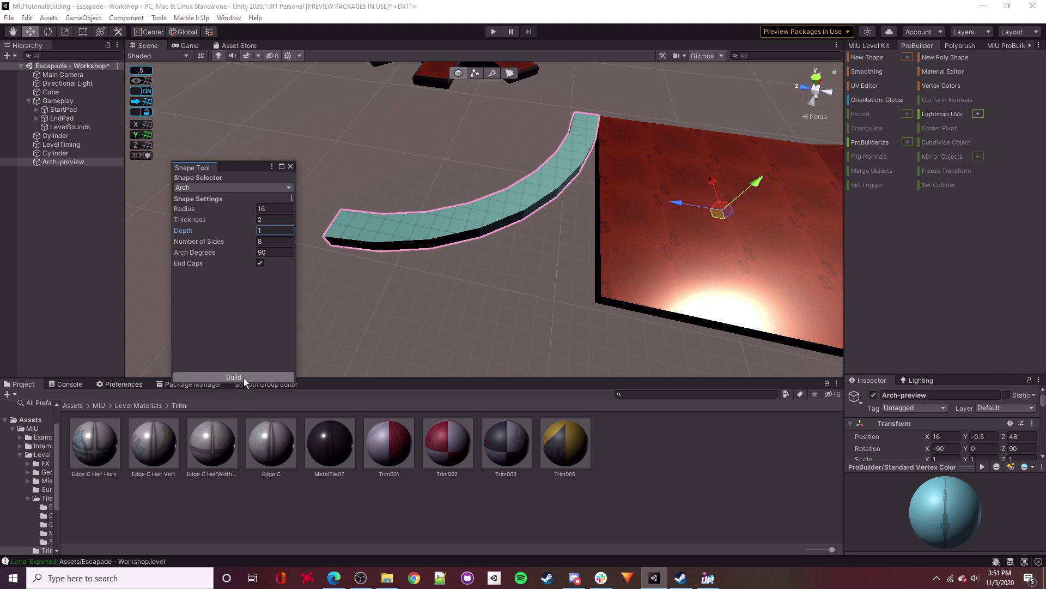
left_click(293, 165)
Apply the floor's Tile 02-C material to the new arch.
right_click_drag(517, 227, 529, 254)
left_click(623, 198)
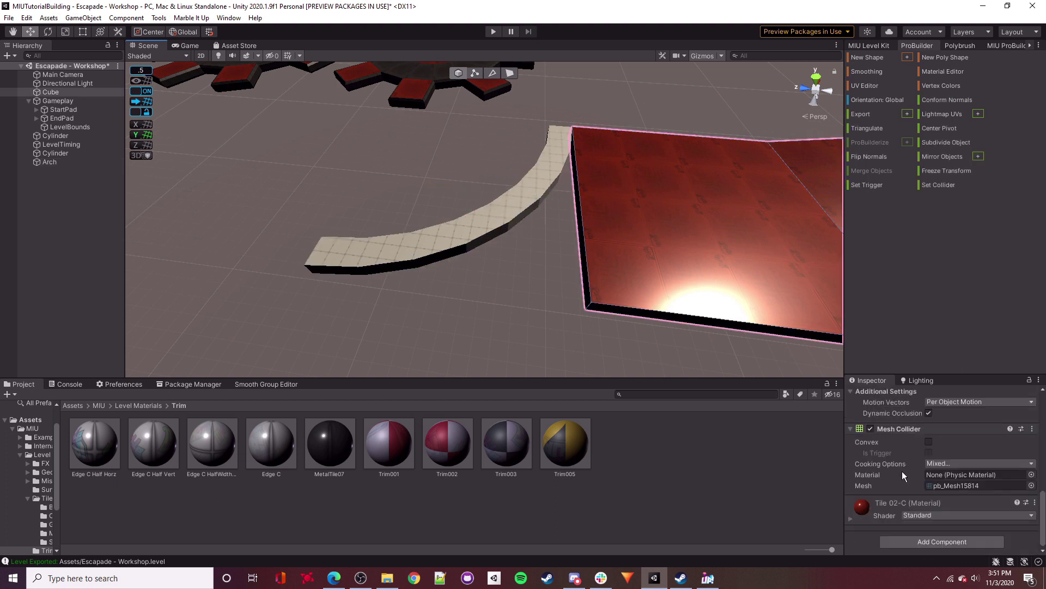
left_click_drag(865, 510, 461, 227)
In edge mode, pull the arch's three outer edges nearest the floor flush with the floor's end.
left_click(496, 235)
right_click_drag(496, 234, 493, 143)
left_click(493, 73)
right_click_drag(565, 175, 467, 210)
left_click(546, 248)
left_click_drag(467, 210, 485, 214)
right_click_drag(485, 214, 487, 251)
left_click(481, 245)
left_click_drag(442, 236, 473, 253)
right_click_drag(473, 253, 518, 264)
left_click(505, 253)
left_click_drag(465, 236, 529, 274)
Try pulling the arch's fourth outer edge flush with the floor's end, and undo that move.
right_click_drag(528, 274, 565, 224)
left_click(554, 208)
left_click_drag(514, 198, 596, 244)
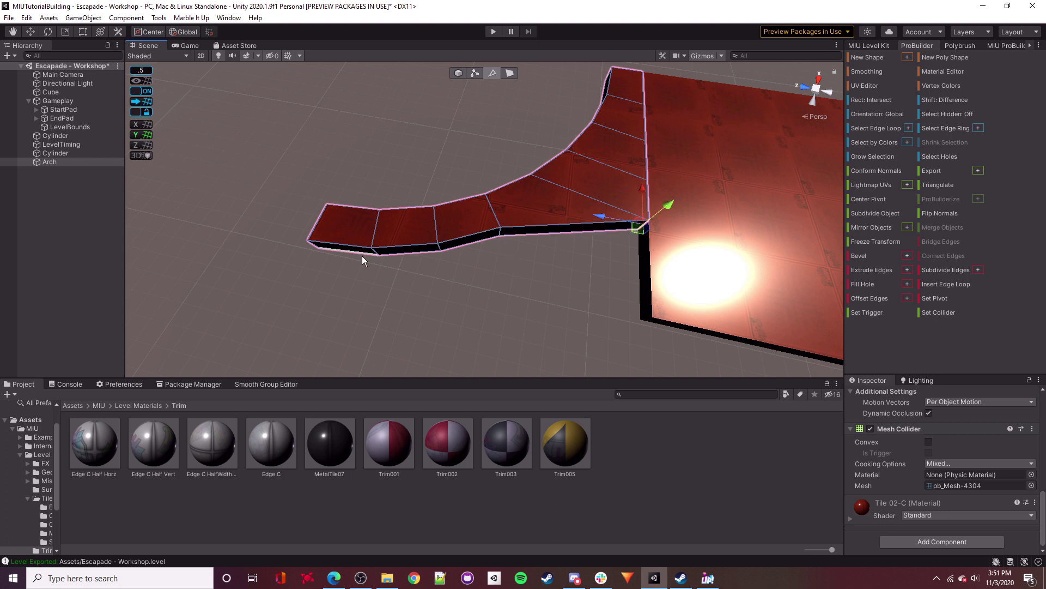
right_click_drag(609, 254, 622, 246)
key("ctrl+z")
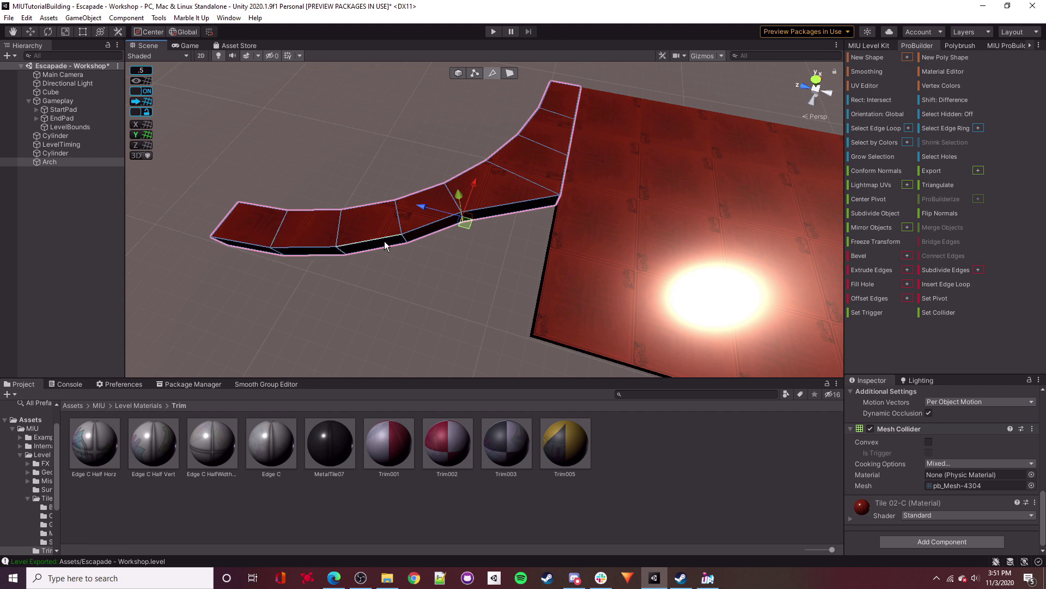
Pull the arch's remaining outer edges into line with the floor's side, squaring off the outer corner.
right_click_drag(467, 221, 319, 212)
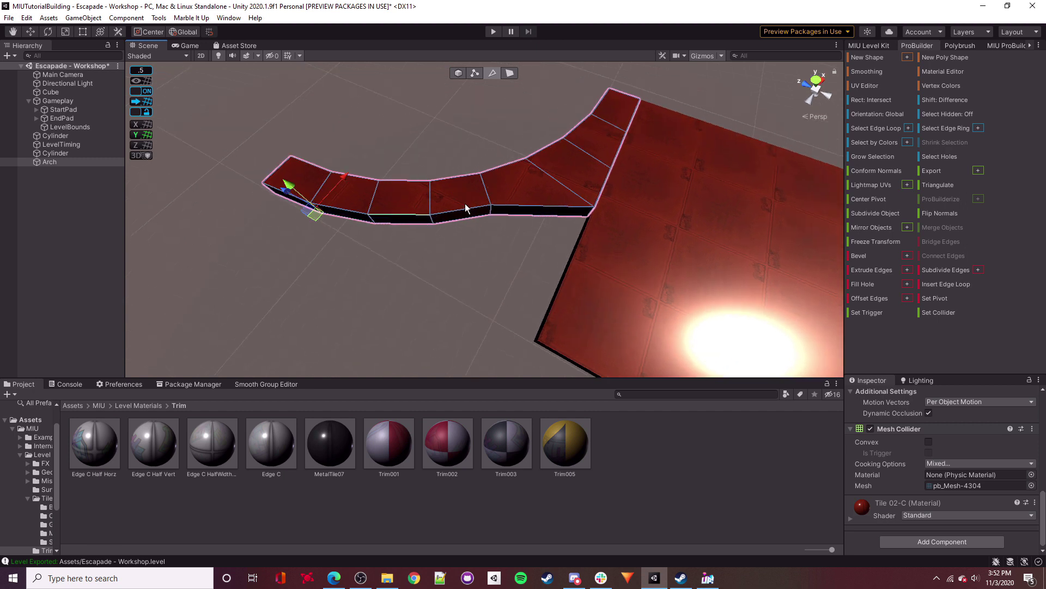
right_click_drag(465, 204, 437, 168)
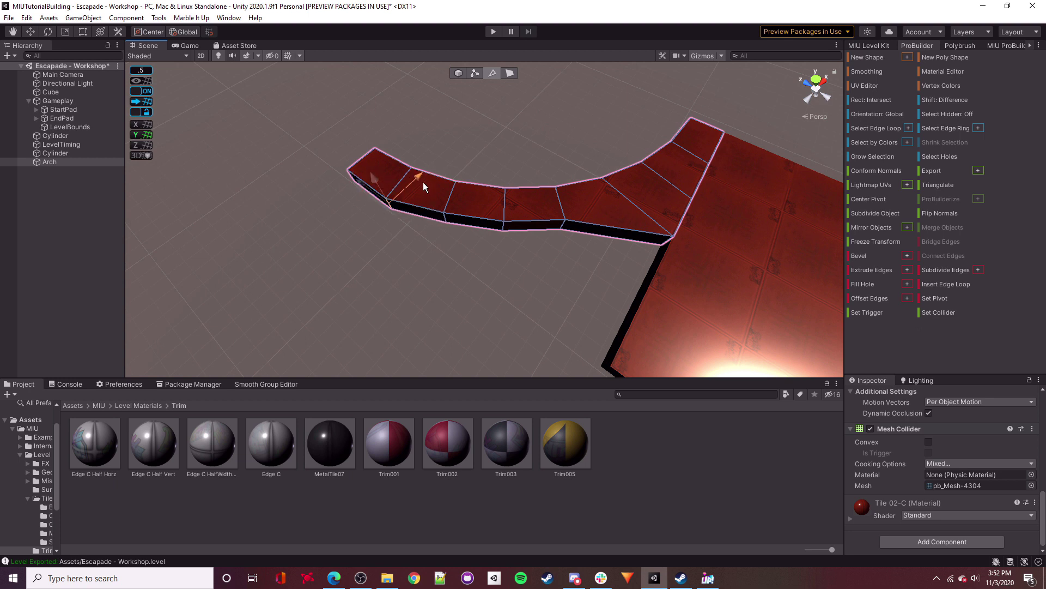
left_click(446, 217)
left_click(448, 199)
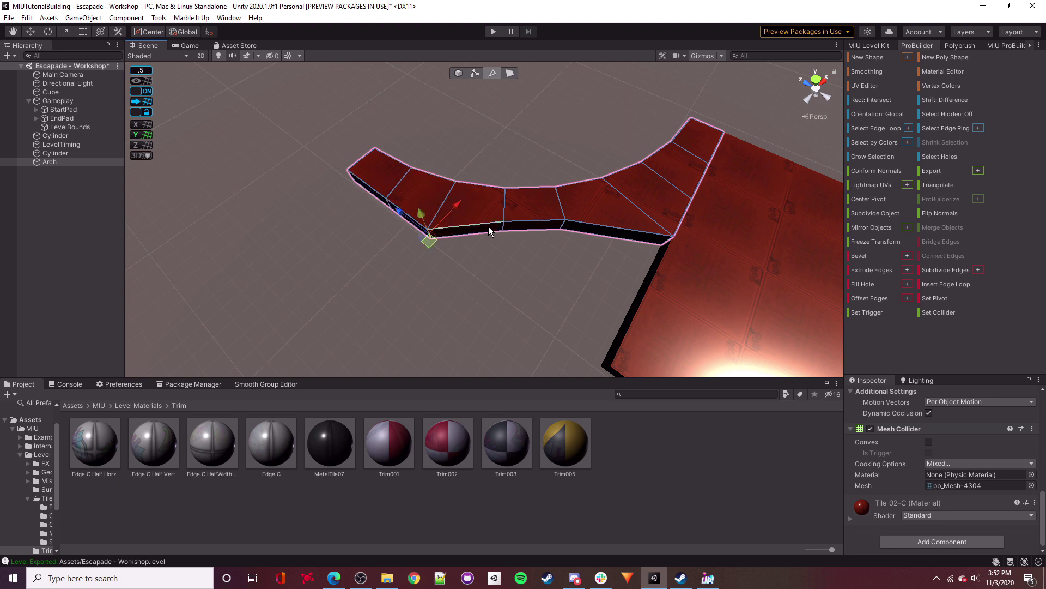
left_click_drag(530, 199, 607, 321)
left_click(564, 227)
right_click_drag(364, 269, 515, 141)
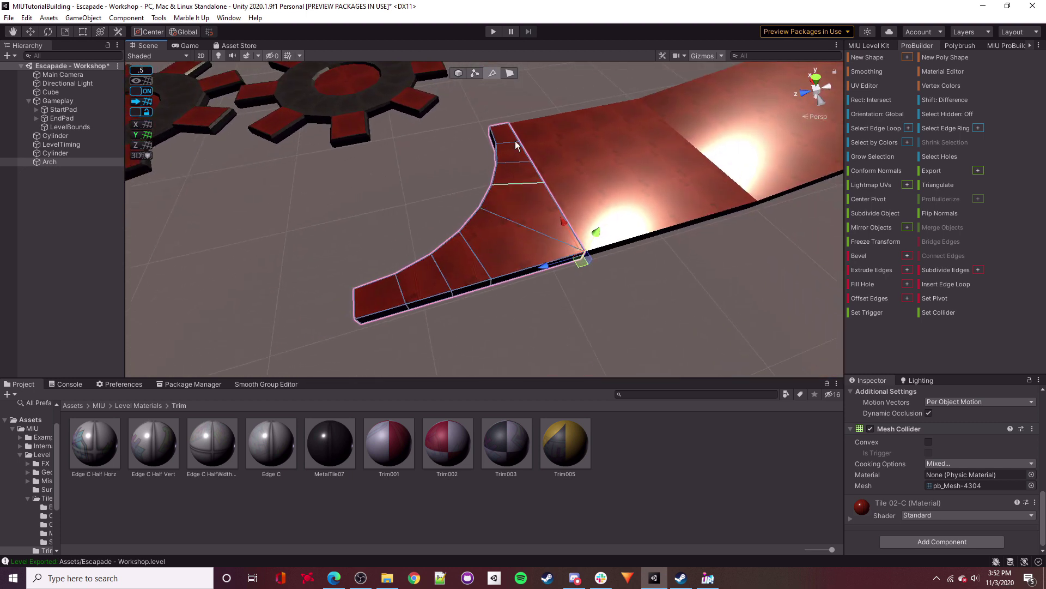
In object mode, select both spoked platforms and move them together toward the arch's curved cutout.
left_click(459, 75)
left_click(509, 106)
right_click_drag(520, 232, 558, 152)
left_click(557, 152)
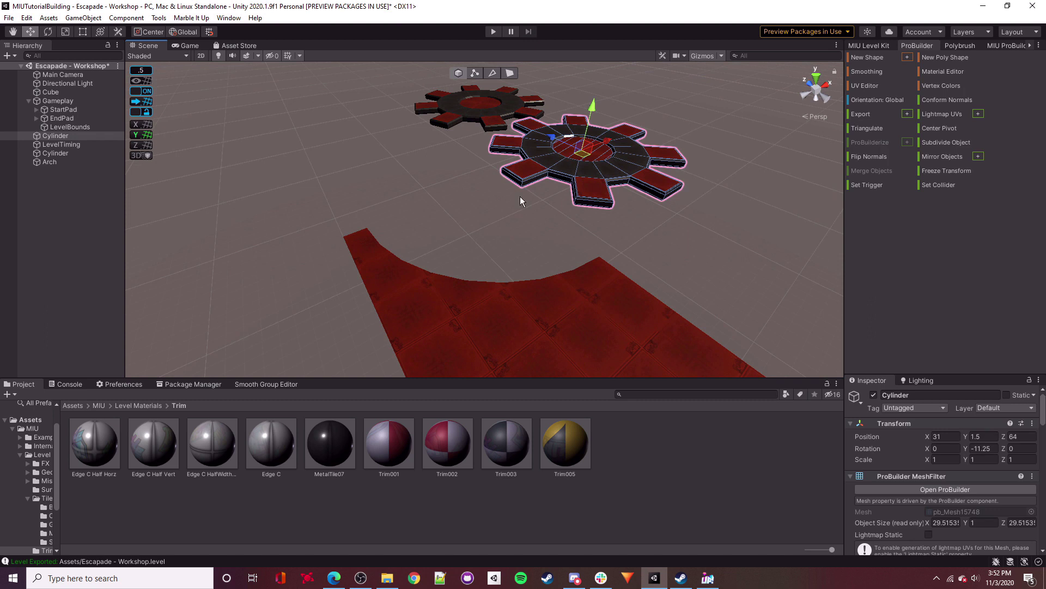
right_click_drag(520, 196, 518, 165)
left_click(475, 165, "shift")
right_click_drag(632, 194, 592, 227)
left_click_drag(613, 146, 520, 176)
right_click_drag(520, 176, 264, 119)
In face mode, select the flat outer side faces of the arch.
left_click(619, 270)
left_click(512, 245)
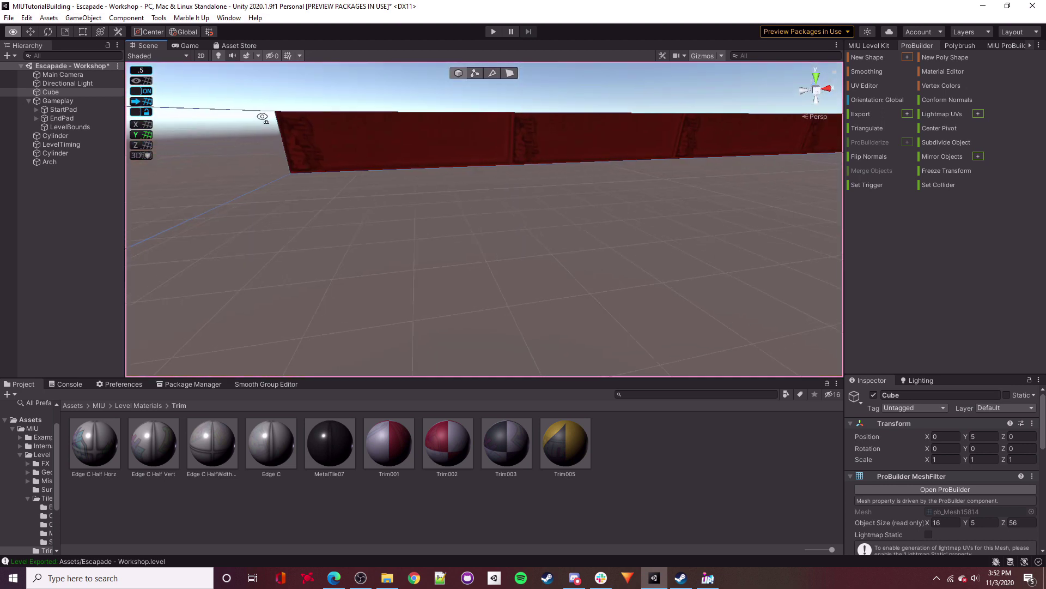
left_click(510, 73)
right_click_drag(278, 182, 286, 165)
left_click(286, 165)
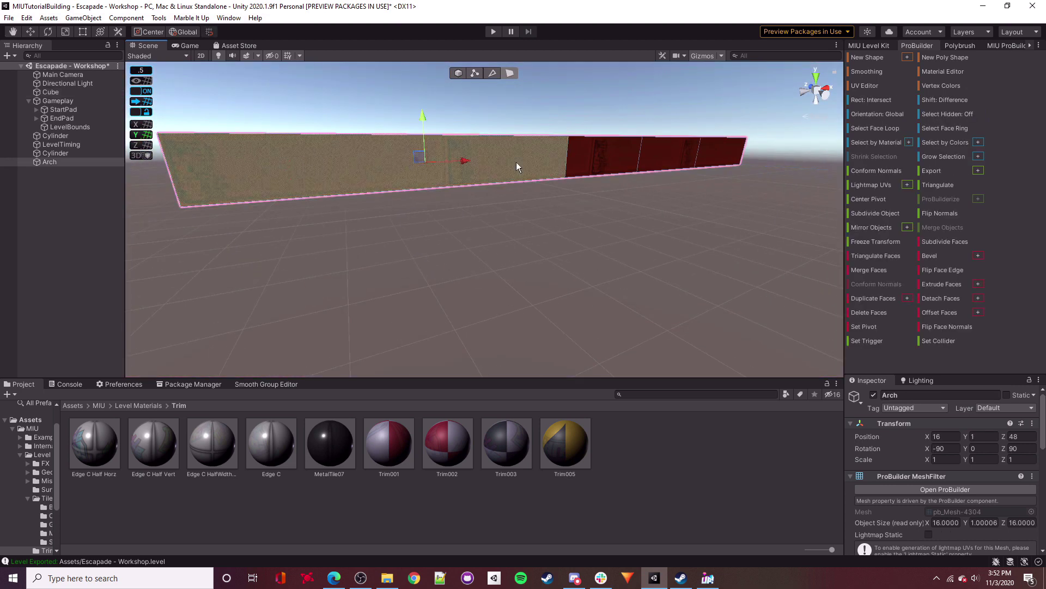
Delete the Arch's flat side faces that border the neighbouring red cube platform.
left_click(670, 156)
left_click(711, 152, "shift")
key("BackSpace")
right_click_drag(610, 169, 659, 187)
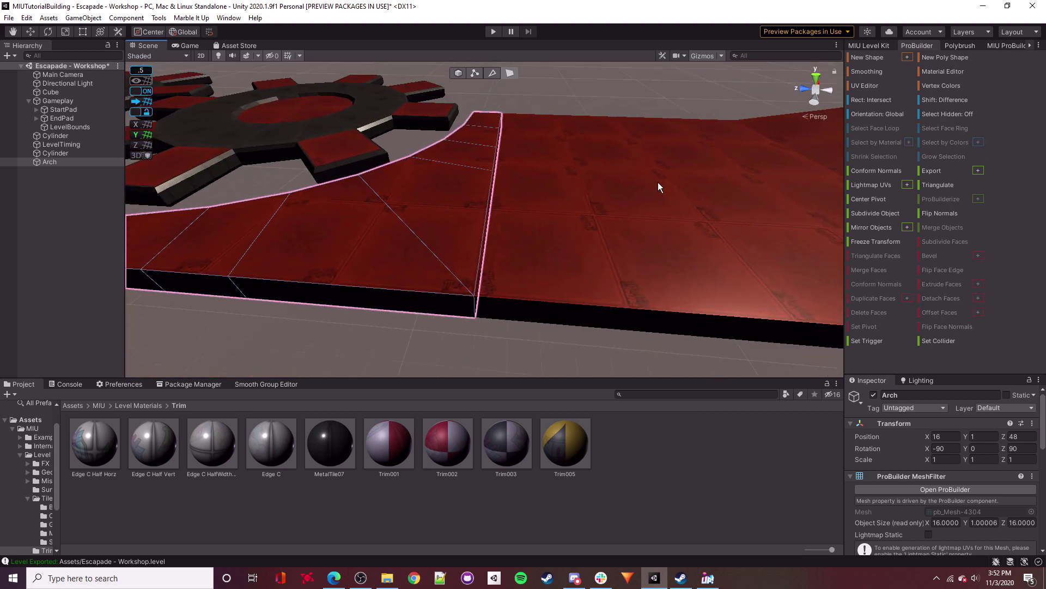
right_click_drag(438, 212, 541, 242)
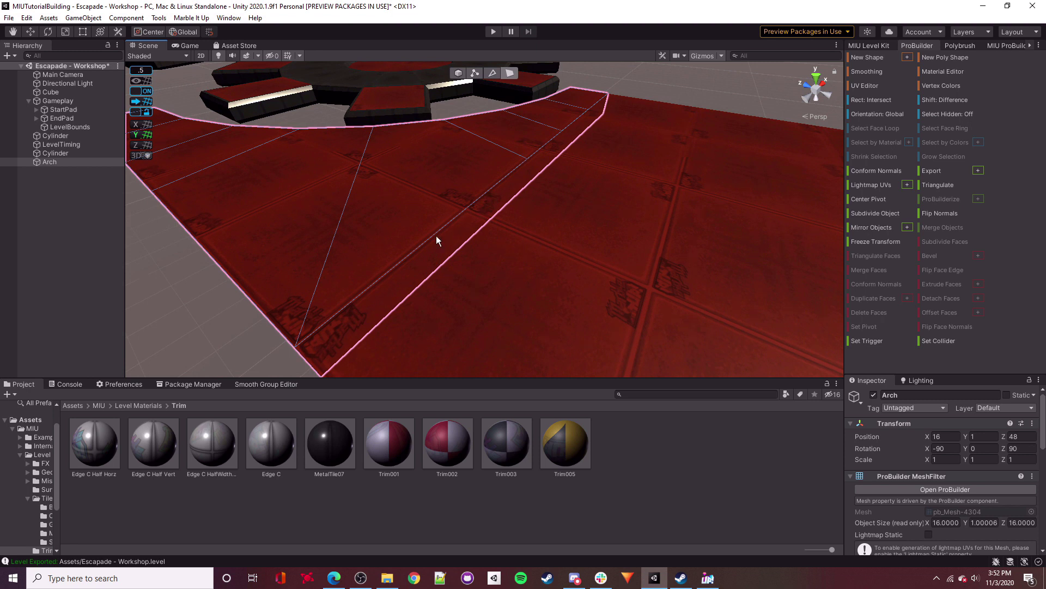
Delete the cube's end face on the side that borders the Arch.
right_click_drag(489, 245, 703, 177)
left_click(267, 187)
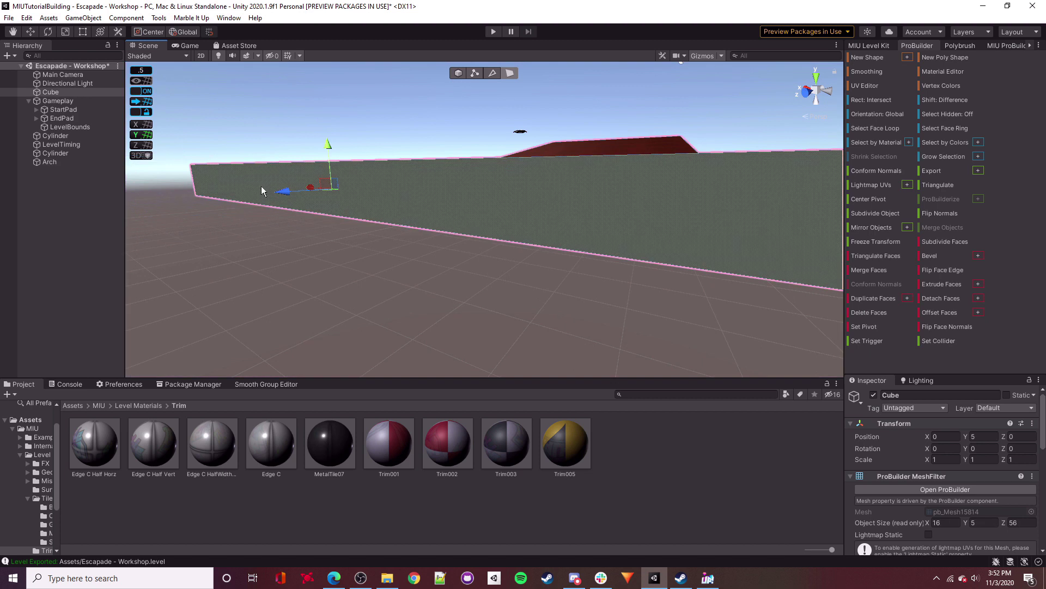
key("BackSpace")
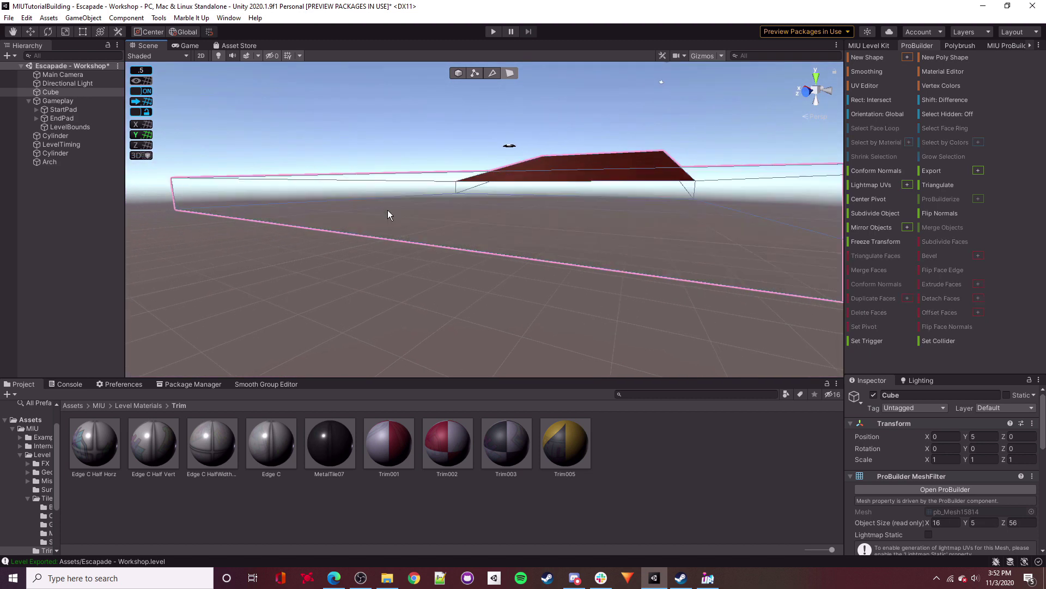
right_click_drag(692, 238, 436, 284)
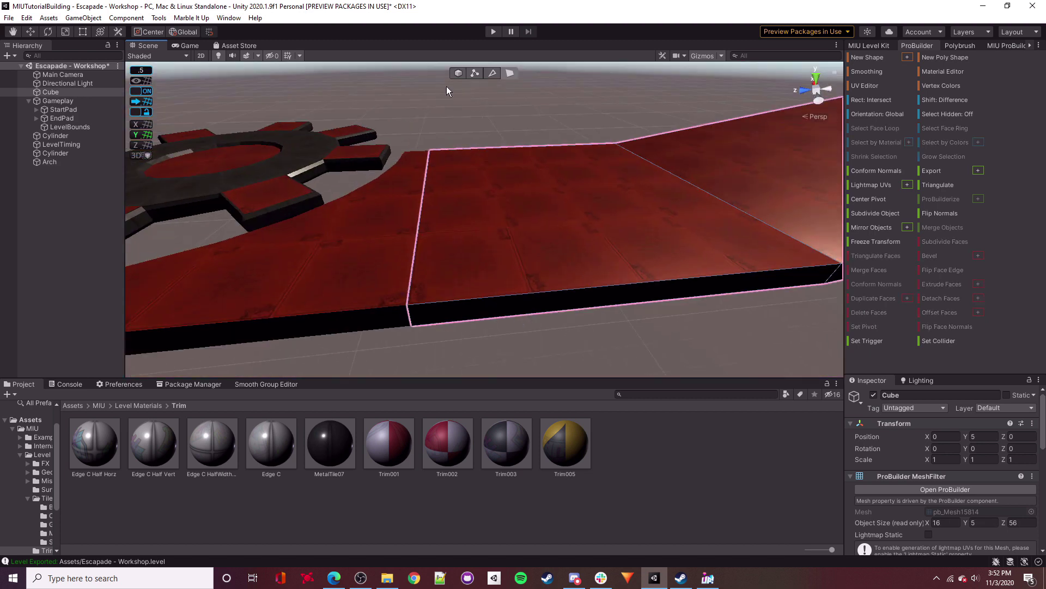
Merge the cube and the Arch into a single ProBuilder object.
left_click(458, 74)
right_click_drag(483, 121, 517, 210)
left_click(409, 253, "shift")
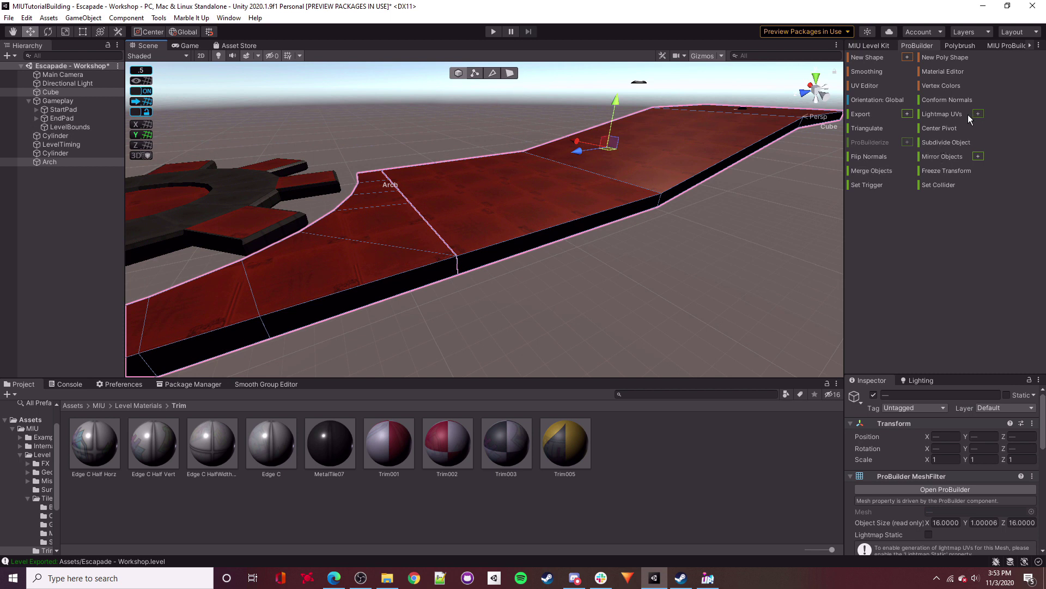
left_click(875, 171)
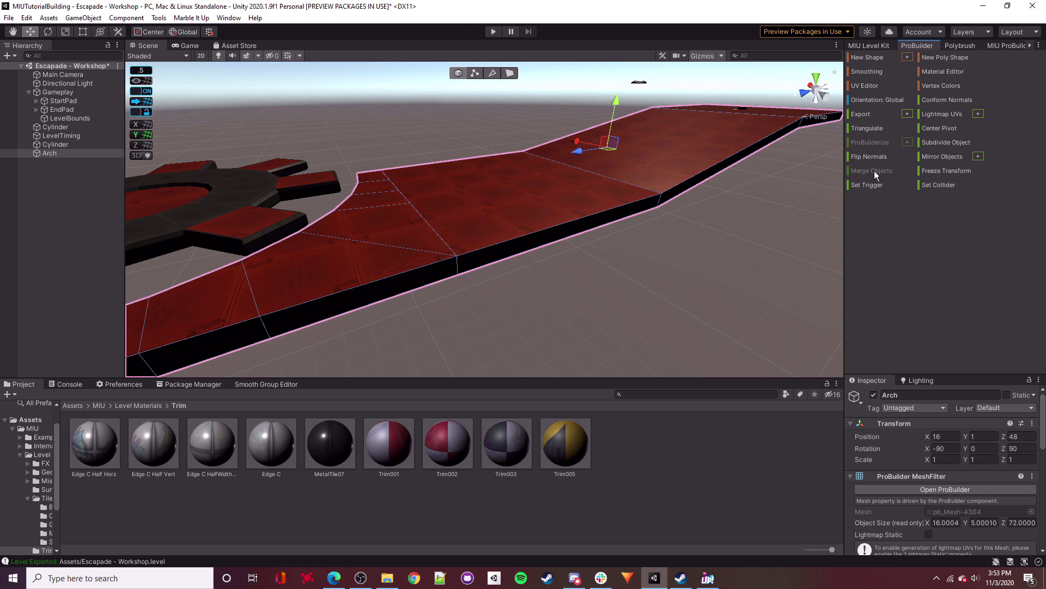
Try to move the outer corner vertex at the seam away from the platform, and undo the move.
scroll(648, 237, "down", 2)
left_click(621, 265)
right_click_drag(620, 265, 513, 251)
left_click(467, 217)
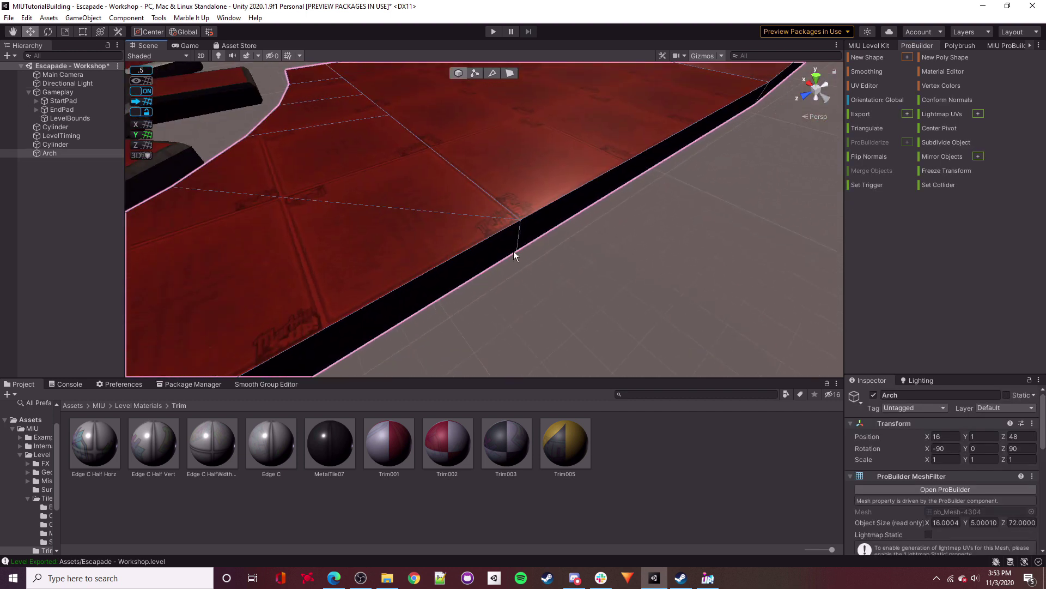
left_click(475, 73)
left_click(522, 220)
key("f")
left_click_drag(410, 191, 555, 255)
key("ctrl+z")
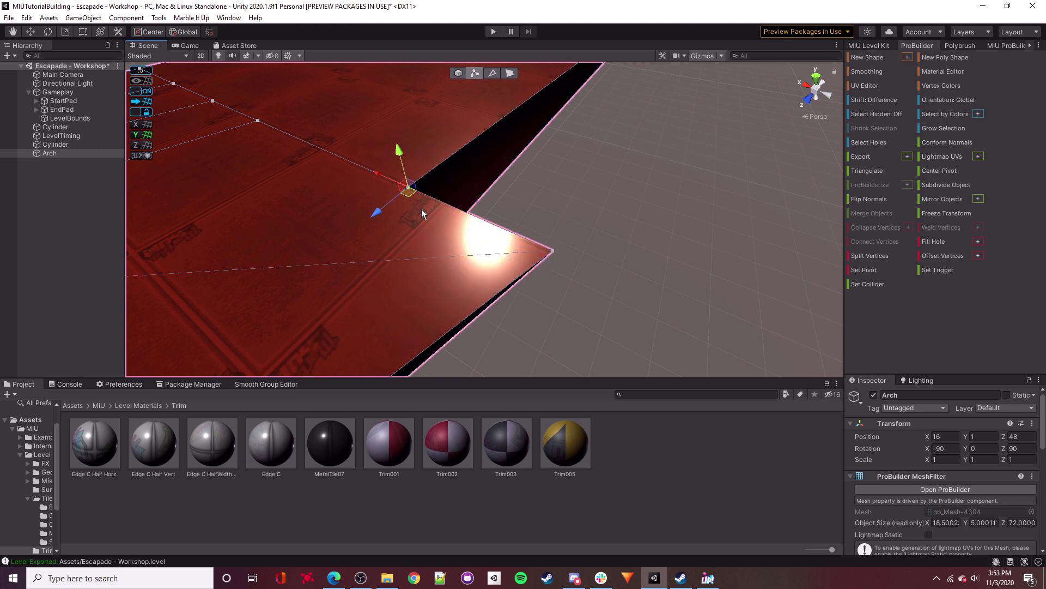
key("ctrl+z")
Weld the overlapping vertices at the outer top corner of the seam between arch and platform.
right_click_drag(629, 258, 539, 177)
left_click_drag(463, 209, 525, 249)
left_click_drag(682, 253, 523, 216, "alt")
left_click(490, 195)
mouse_move(474, 223)
right_mouse_down()
mouse_move(533, 254)
mouse_move(493, 227)
right_mouse_up()
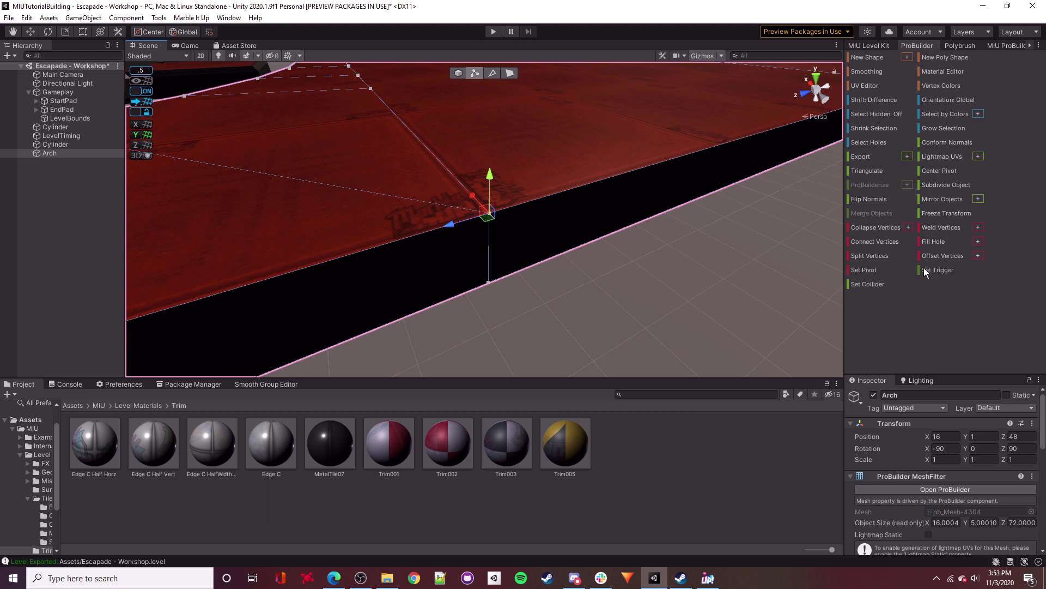
left_click(939, 227)
Select the overlapping vertices at the seam's other end and set the weld distance to 0.25.
right_click_drag(597, 218, 521, 272)
left_click_drag(521, 278, 430, 231)
right_click_drag(579, 217, 572, 219)
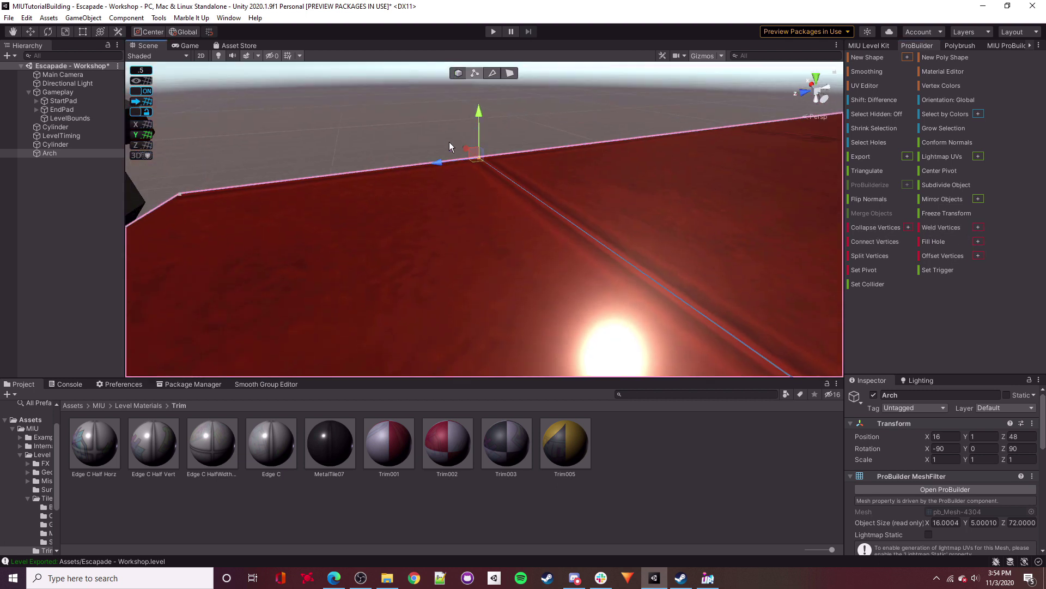
left_click_drag(445, 138, 520, 180)
left_click(978, 228)
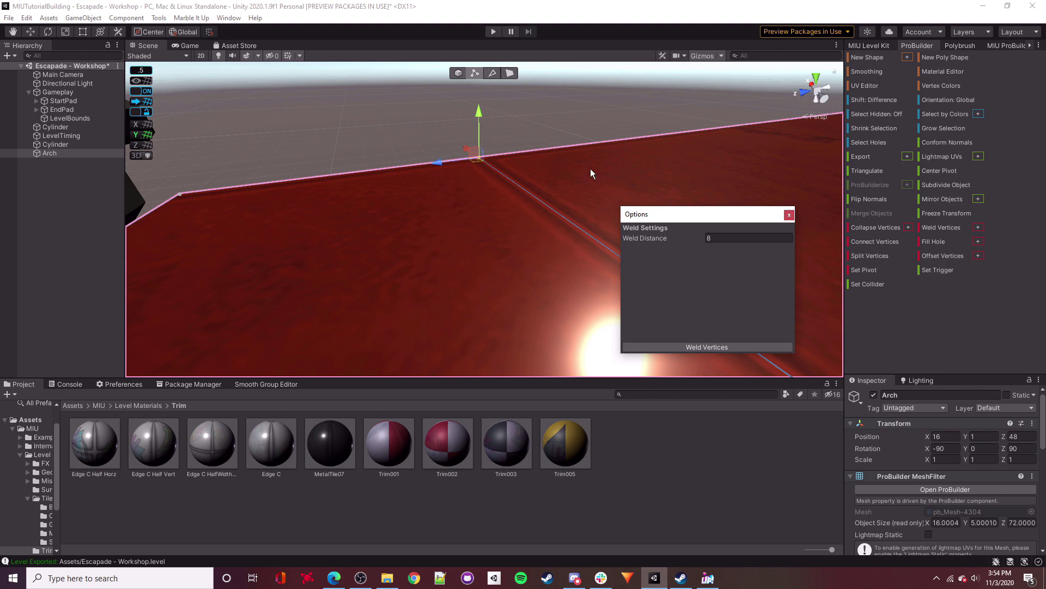
right_click_drag(526, 223, 555, 185)
left_click(493, 141)
key("d")
left_click(722, 238)
type(".25")
Try to weld the arch's inner tip vertex to the adjacent seam vertex at the 0.25 weld distance.
left_click(421, 240)
left_click(382, 240)
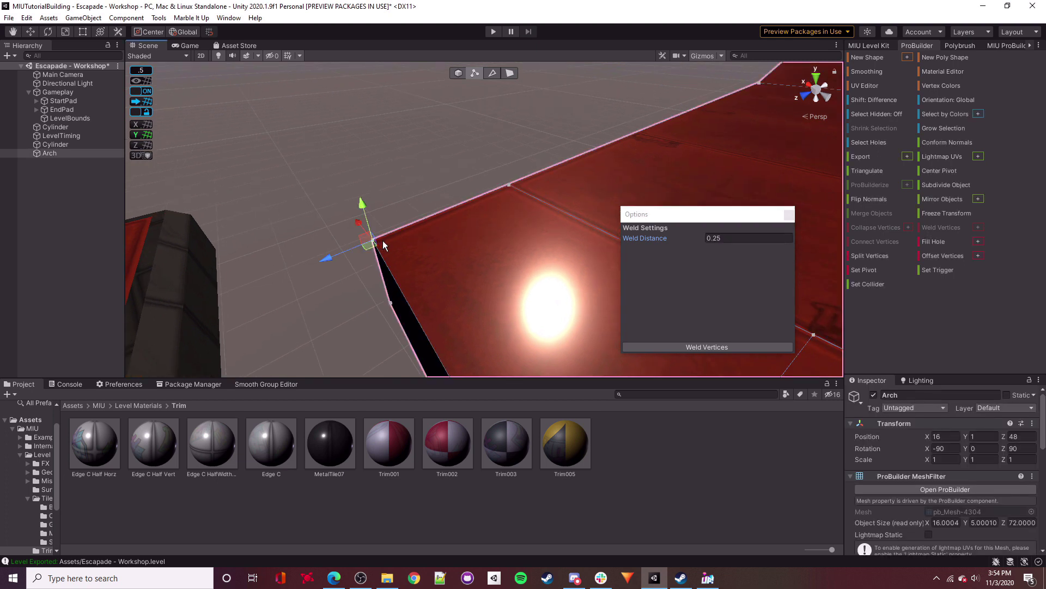
left_click(510, 184, "shift")
left_click(737, 349)
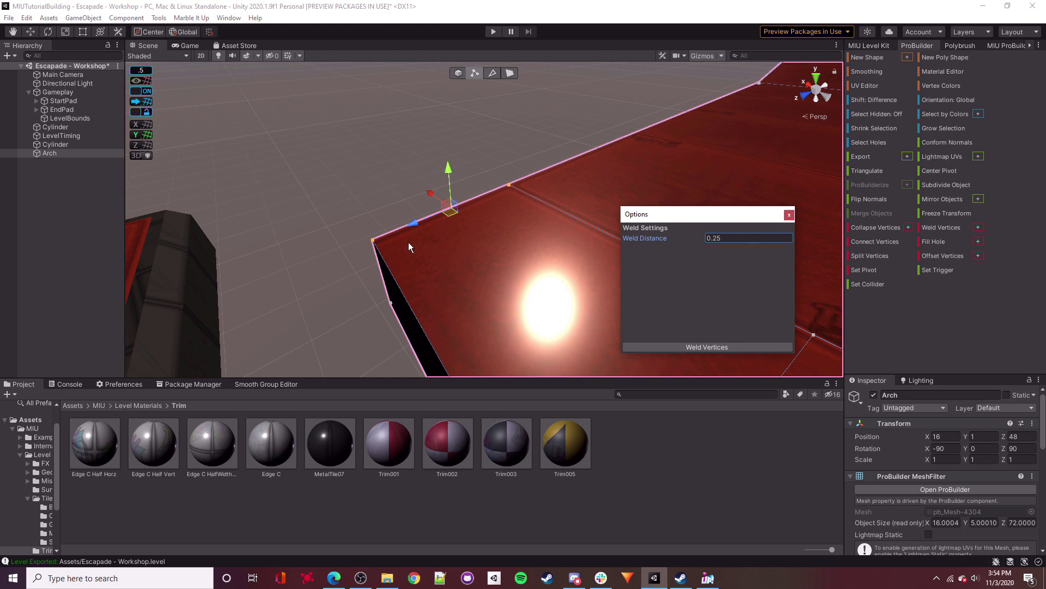
Try to weld the same two vertices with the weld distance set to 8, and close the weld settings.
left_click(730, 237)
type("8")
left_click(706, 347)
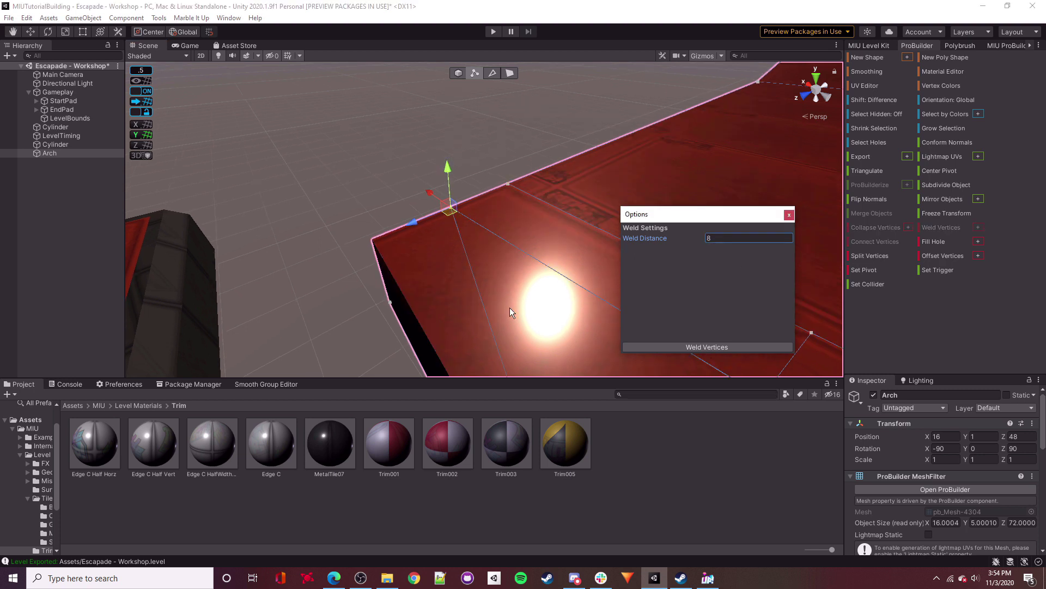
left_click_drag(538, 289, 475, 196, "alt")
left_click_drag(483, 236, 483, 237)
left_click(790, 214)
left_click_drag(623, 218, 567, 267, "alt")
left_click(617, 253)
scroll(545, 218, "down", 5)
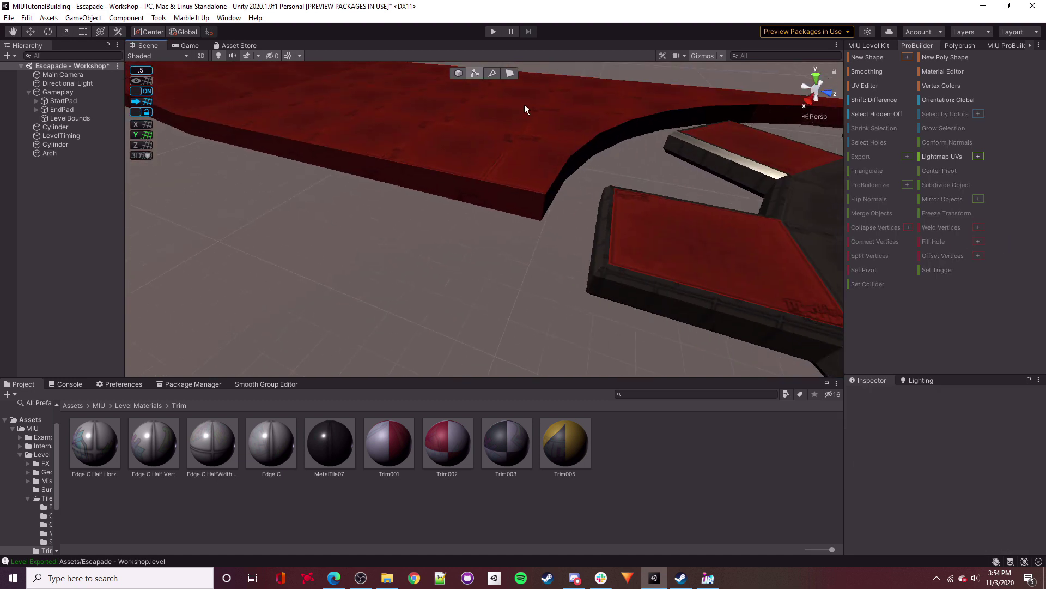
Move the first intermediate seam vertex of the merged Arch to the nearest tile boundary.
left_click(462, 74)
left_click(508, 155)
left_click_drag(508, 155, 524, 306, "alt")
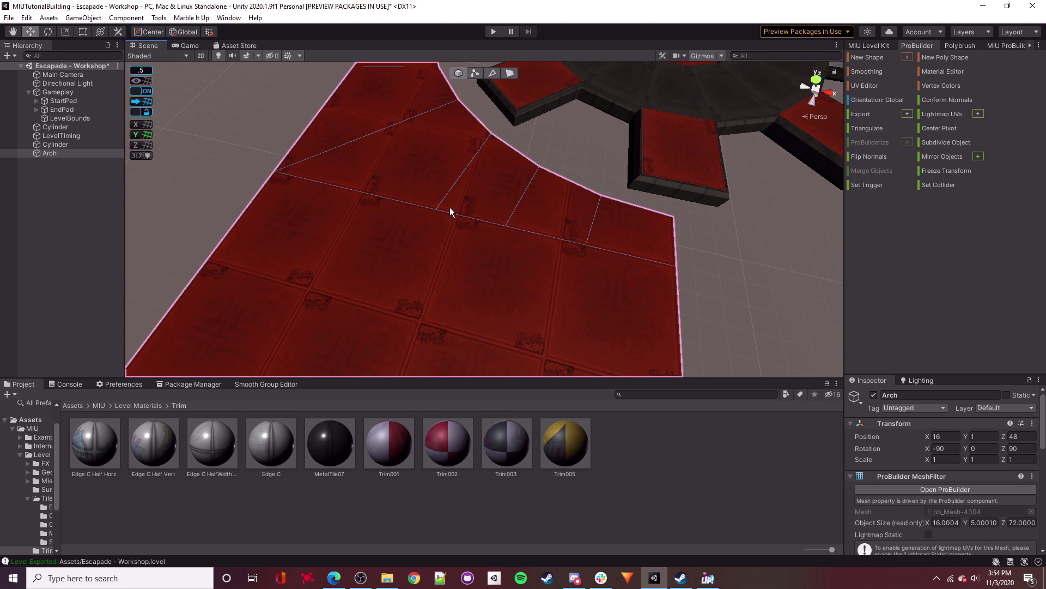
left_click(474, 73)
left_click(436, 208)
left_click_drag(436, 208, 496, 254, "alt")
right_click_drag(496, 254, 496, 254)
key("w")
left_click_drag(418, 184, 492, 231)
key("w")
right_click_drag(492, 231, 468, 186)
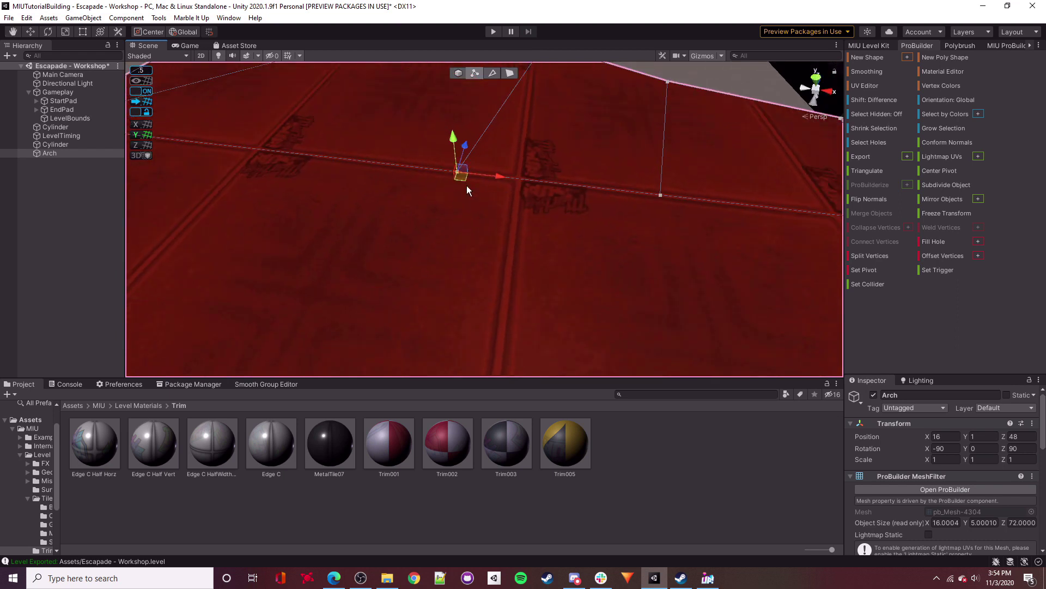
mouse_move(534, 255)
right_mouse_down()
mouse_move(525, 273)
mouse_move(519, 253)
right_mouse_up()
key("w")
right_click_drag(515, 208, 502, 194)
key("s")
right_click_drag(603, 256, 597, 284)
Shift the remaining intermediate seam vertices sideways so they line up with the tile boundaries.
left_click(564, 208)
right_click_drag(502, 275, 492, 278)
right_click_drag(458, 234, 491, 180)
left_click(482, 210, "shift")
right_click_drag(470, 289, 597, 277)
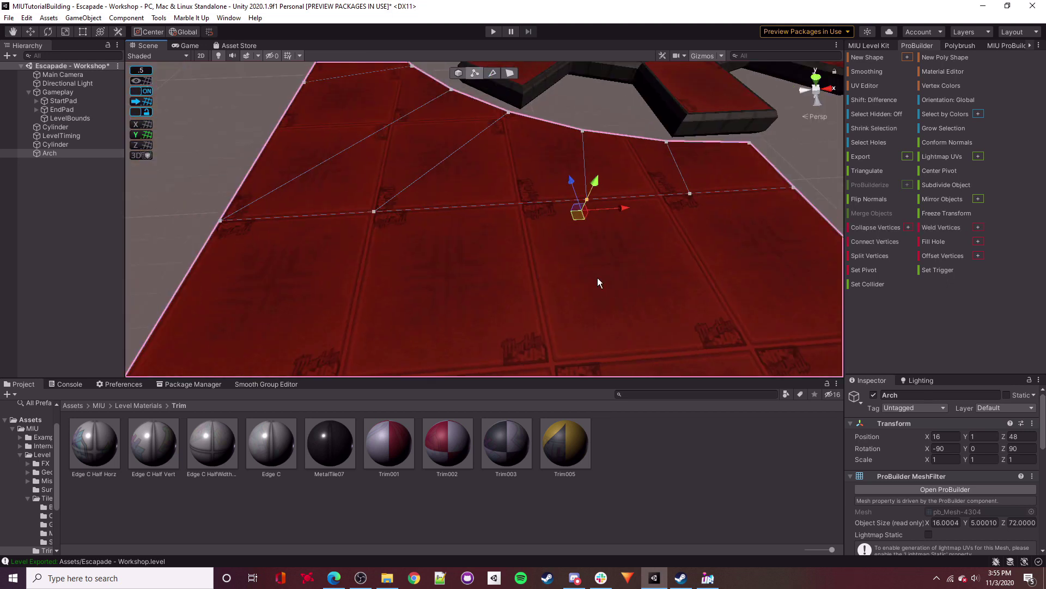
right_click_drag(558, 216, 550, 262)
left_click_drag(546, 254, 507, 259)
right_click_drag(501, 277, 648, 203)
left_click(672, 252)
left_click(454, 226)
Insert an edge loop lengthwise through the middle of the platform, starting from the middle seam vertex.
left_click(490, 74)
left_click(588, 162)
right_click_drag(300, 249, 423, 140)
right_click_drag(581, 206, 519, 204)
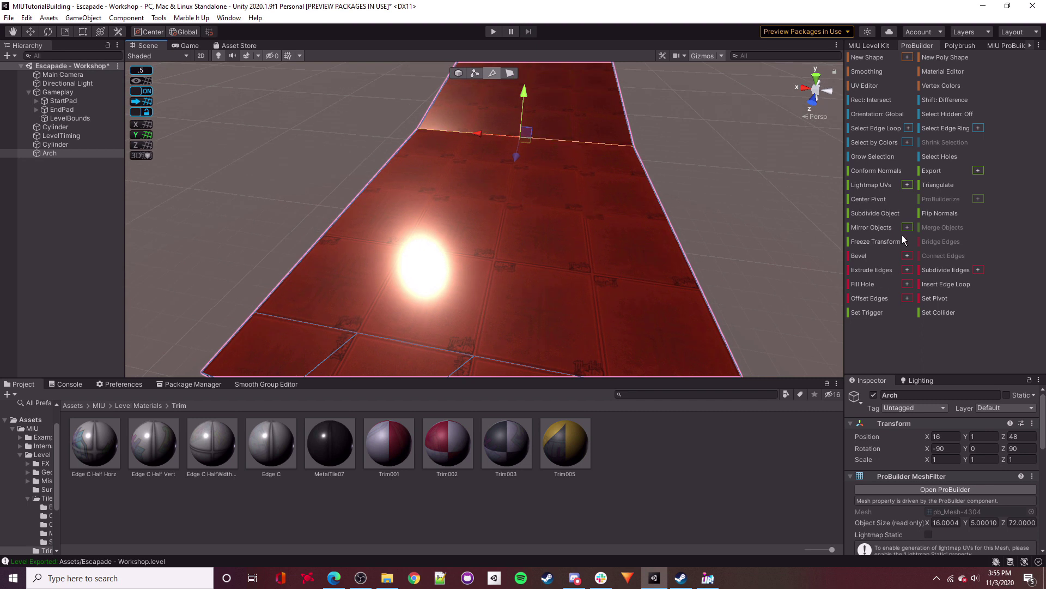
left_click(538, 205)
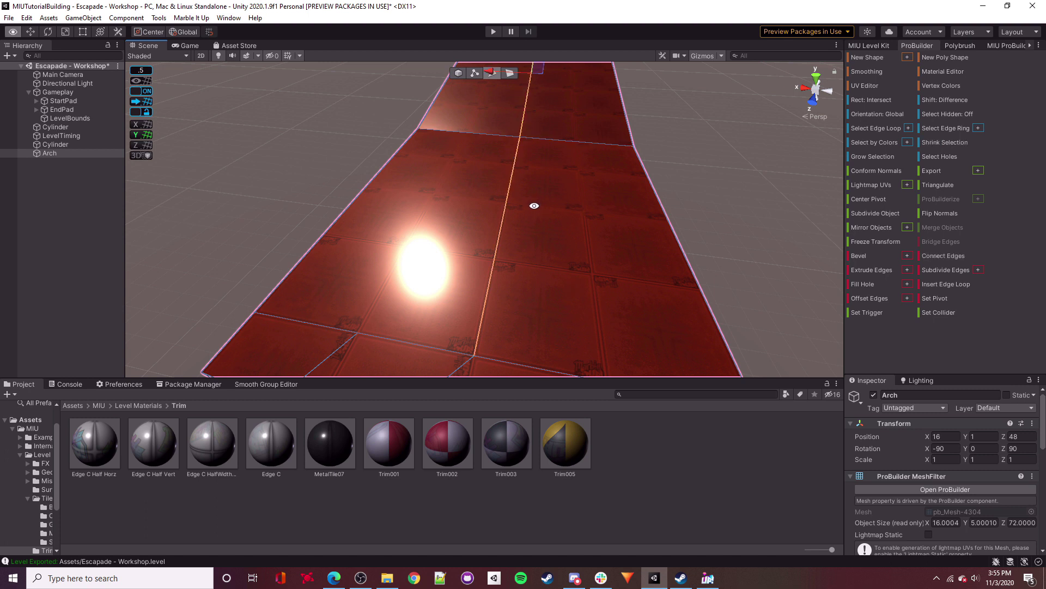
right_click_drag(509, 217, 537, 275)
Insert two more lengthwise edge loops, one through each half of the platform.
left_click(603, 262)
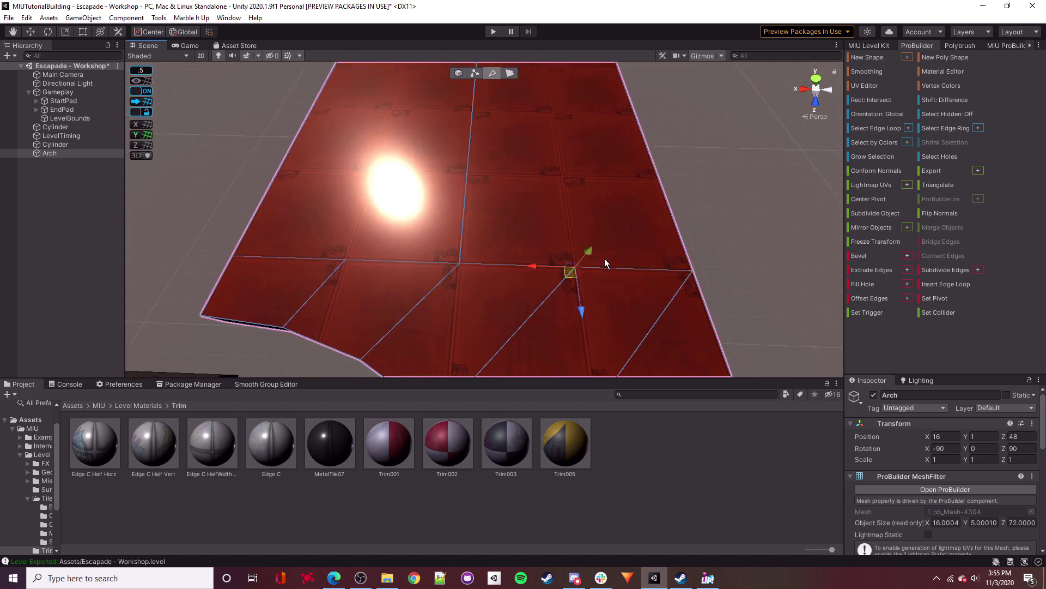
right_click_drag(599, 254, 482, 159)
key("alt+u")
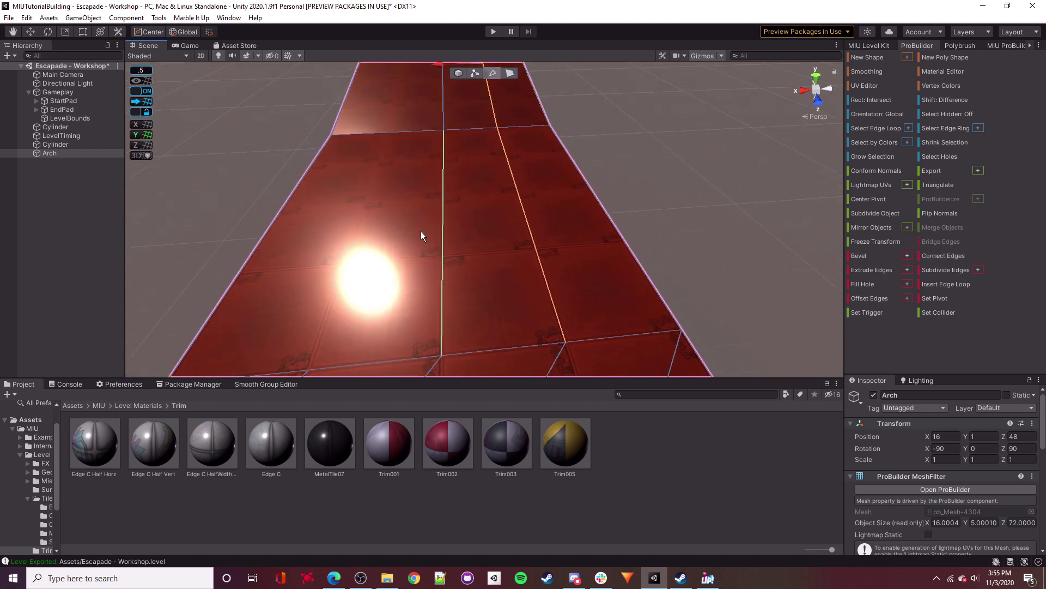
left_click(364, 141)
key("alt+u")
Weld the end vertices of the new edge loops to the matching seam vertices.
mouse_move(617, 165)
right_mouse_down()
mouse_move(495, 237)
mouse_move(600, 185)
mouse_move(627, 154)
right_mouse_up()
left_click(475, 74)
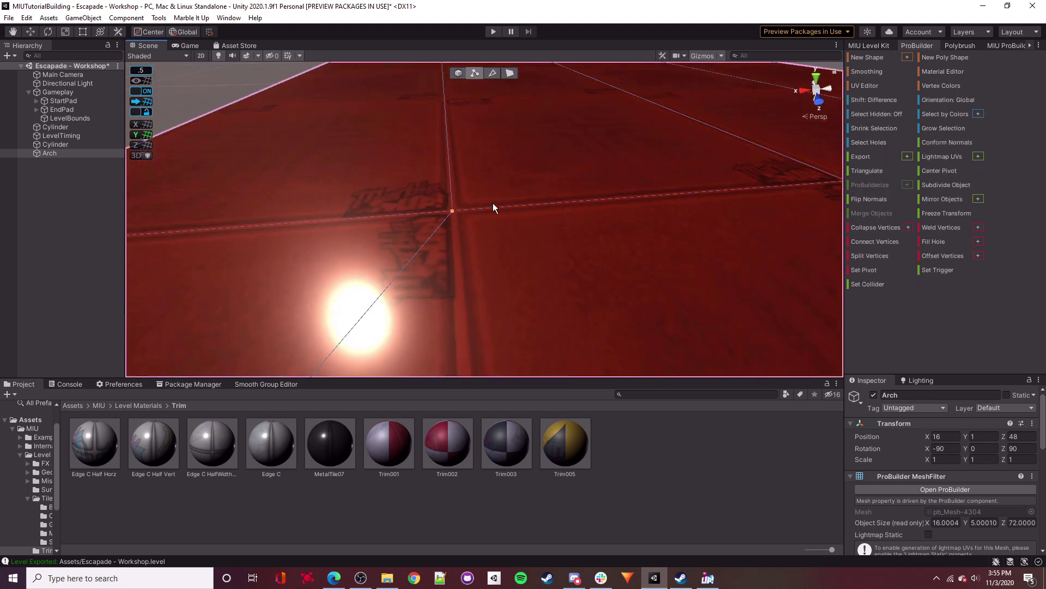
left_click(457, 216)
right_click_drag(530, 232, 545, 170)
right_click_drag(656, 205, 450, 227)
right_click(440, 182)
left_click(401, 166)
left_click_drag(512, 220, 486, 143)
right_click_drag(486, 143, 566, 146)
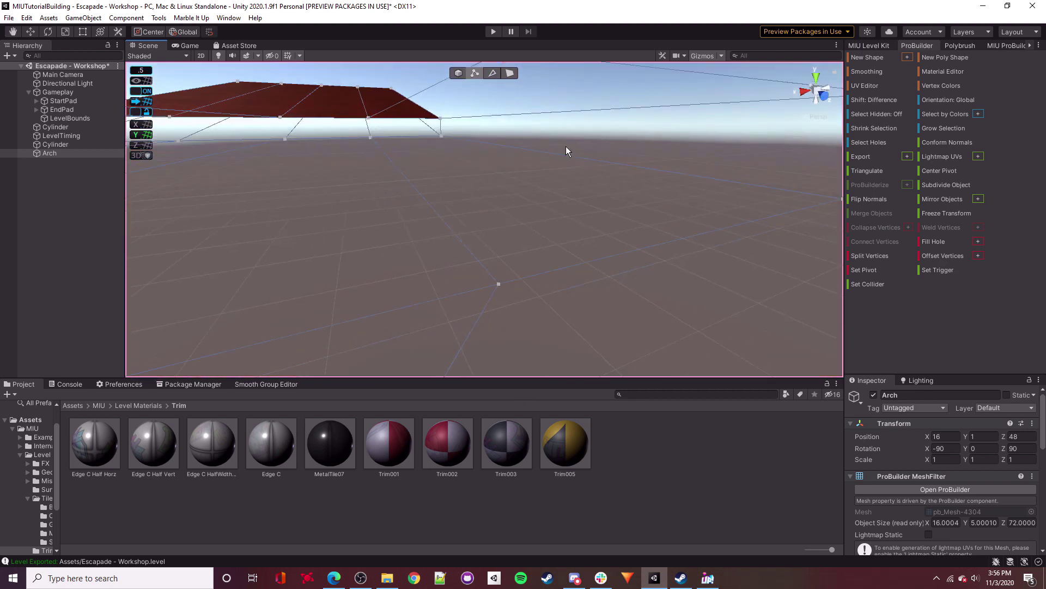
left_click(498, 284)
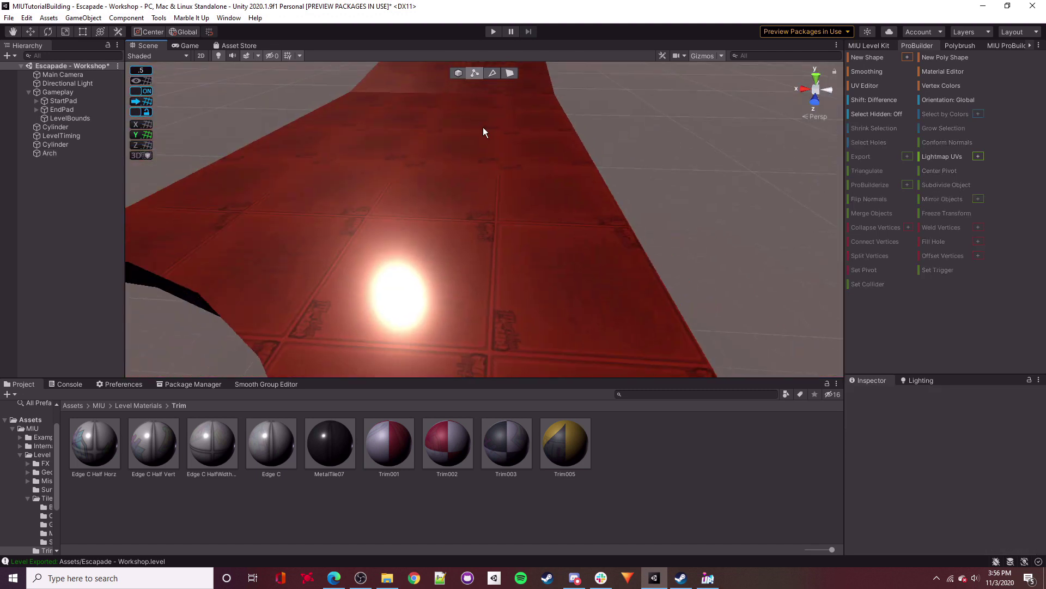
Apply the Edge C material to the ring of black side faces around the merged Arch.
left_click(458, 73)
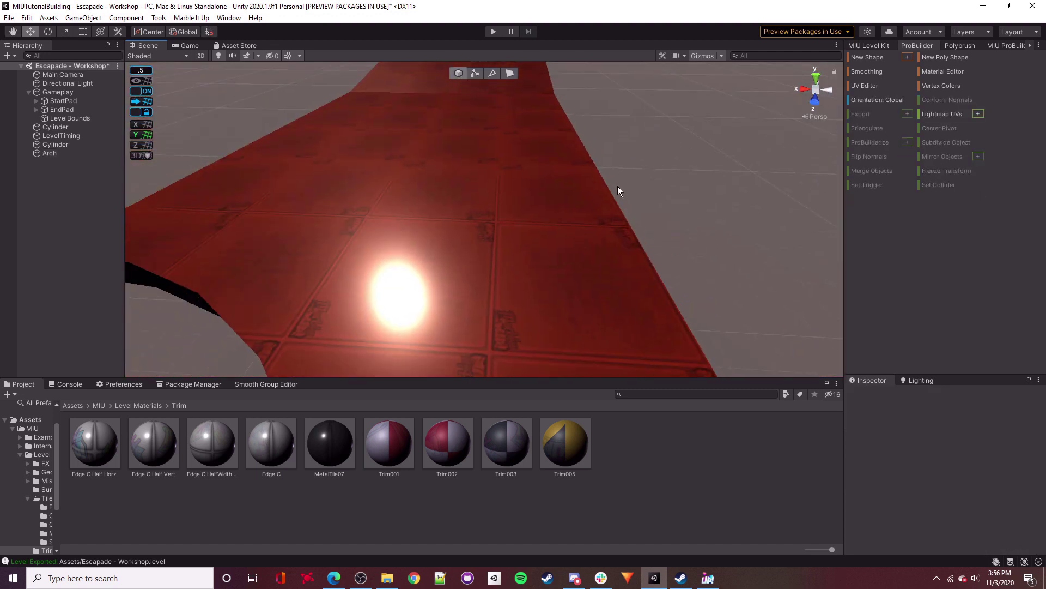
left_click(426, 276)
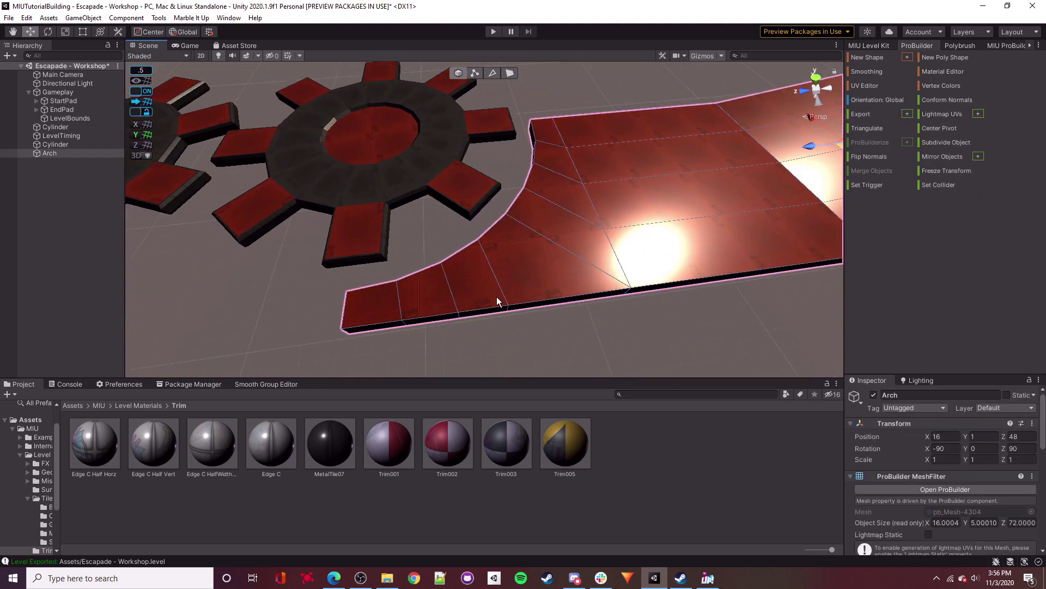
right_click_drag(591, 253, 491, 177)
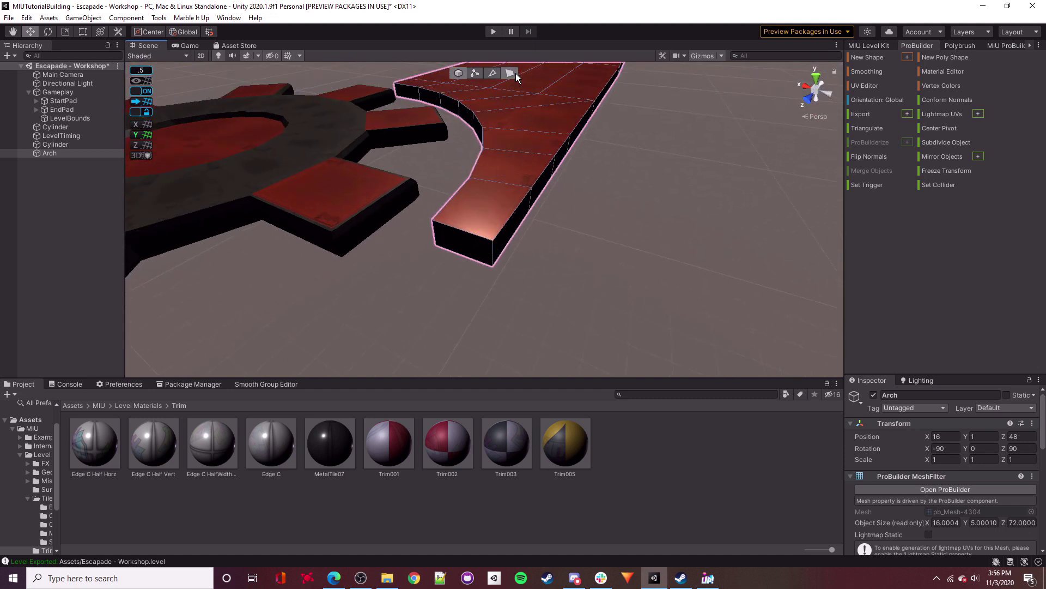
left_click(512, 73)
right_click_drag(479, 262, 452, 246)
left_click(452, 246)
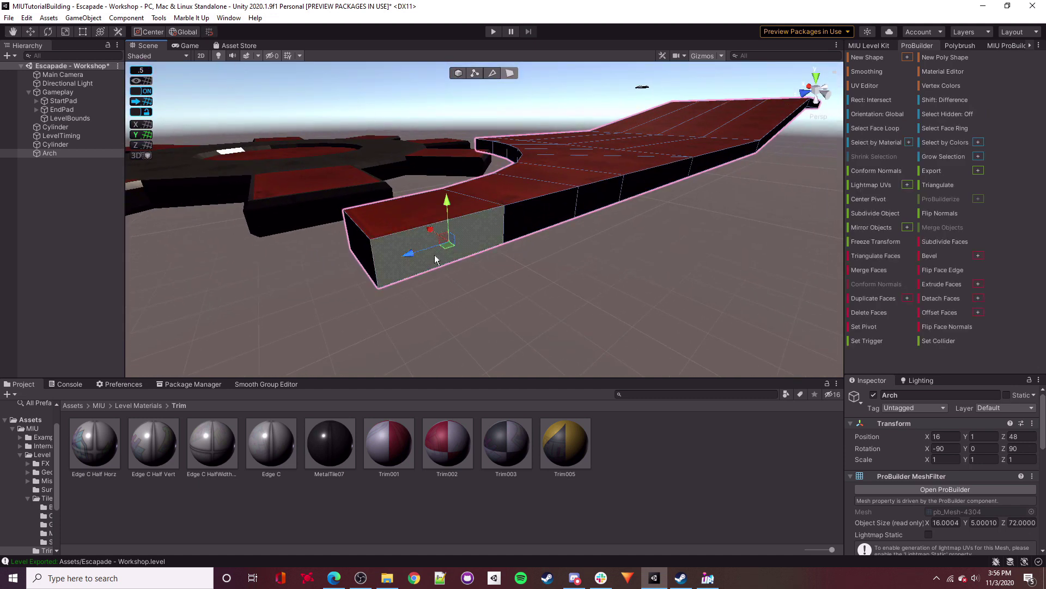
double_click(383, 262, "shift")
left_click(401, 255)
double_click(391, 241, "ctrl")
right_click_drag(392, 241, 576, 165)
right_click_drag(498, 261, 499, 293)
left_click_drag(272, 449, 466, 266)
right_click_drag(639, 271, 473, 336)
left_click(523, 282)
left_click(456, 73)
Turn off scene lighting and inspect the edge trim along both sides of the platform.
left_click(217, 54)
right_click_drag(612, 244, 596, 258)
key("d")
scroll(604, 213, "down", 5)
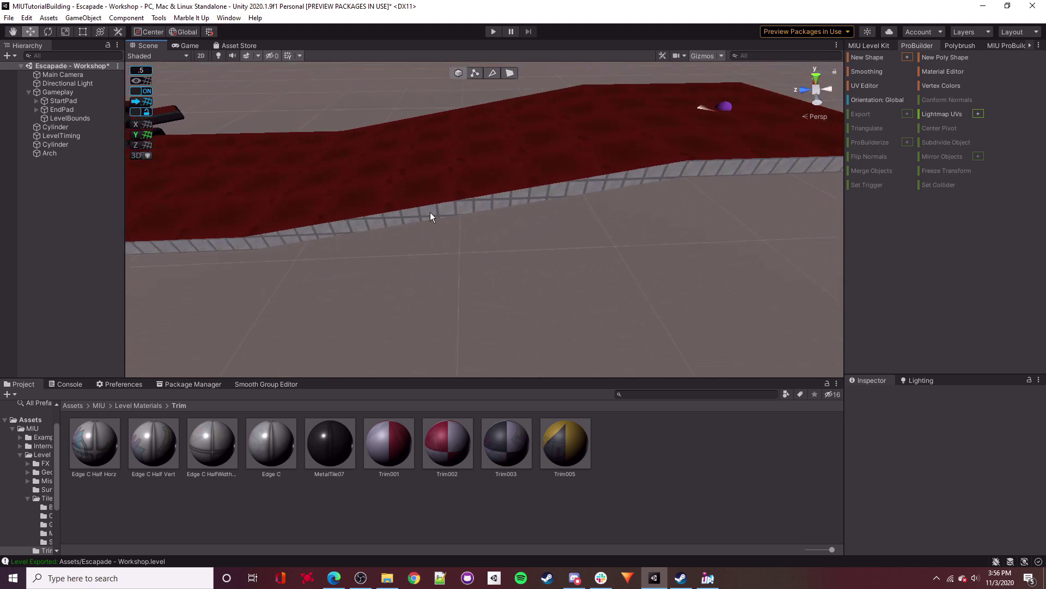
right_click_drag(472, 216, 374, 192)
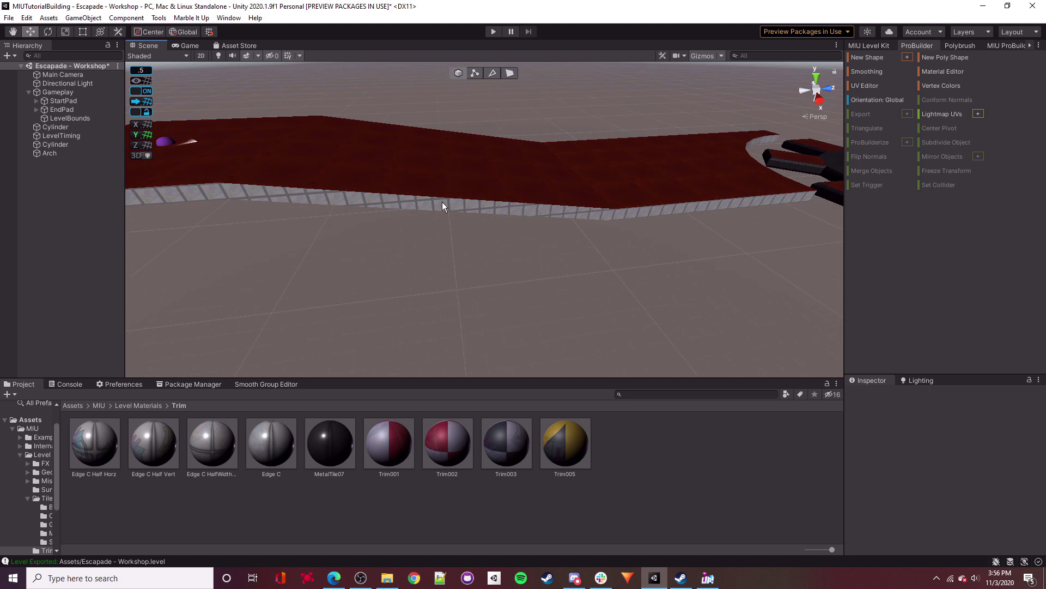
right_click_drag(452, 205, 547, 260)
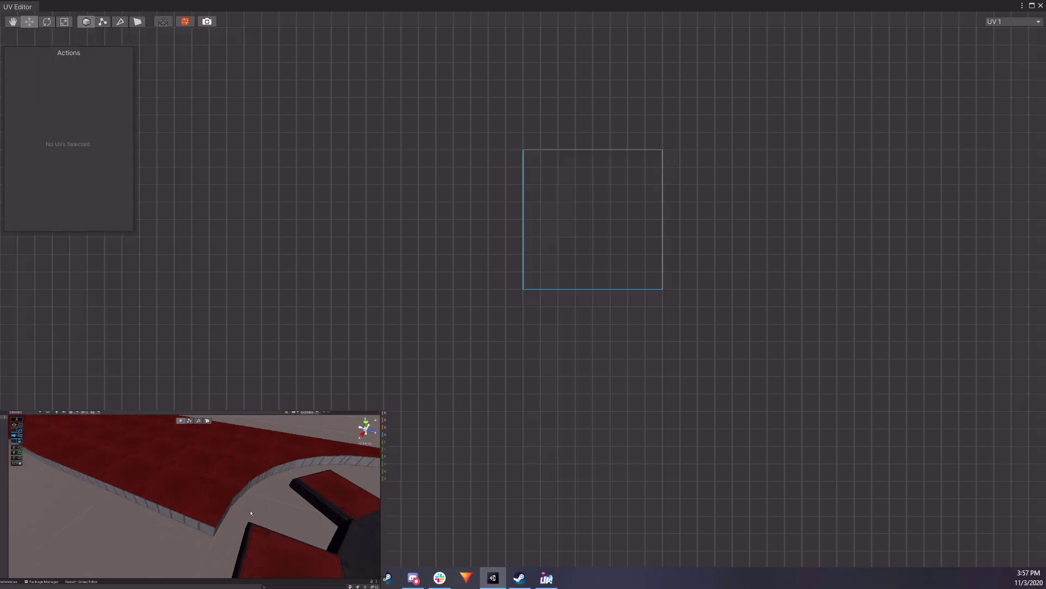
Convert the UVs of all faces of the Arch to manual mode.
left_click_drag(251, 513, 241, 476, "alt")
left_click(207, 420)
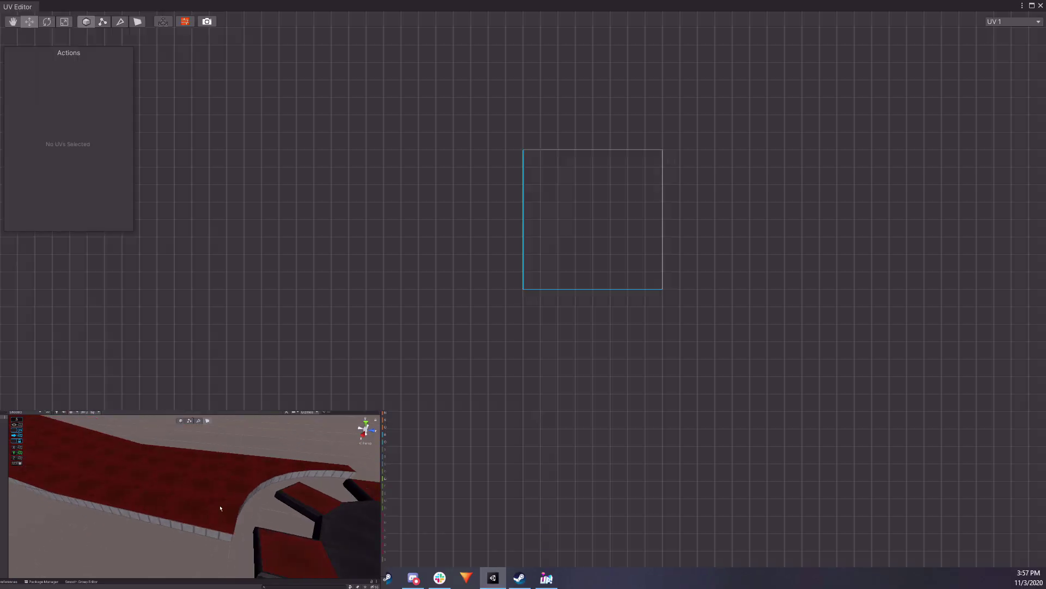
left_click(218, 502)
right_click_drag(201, 521, 192, 516)
key("ctrl+a")
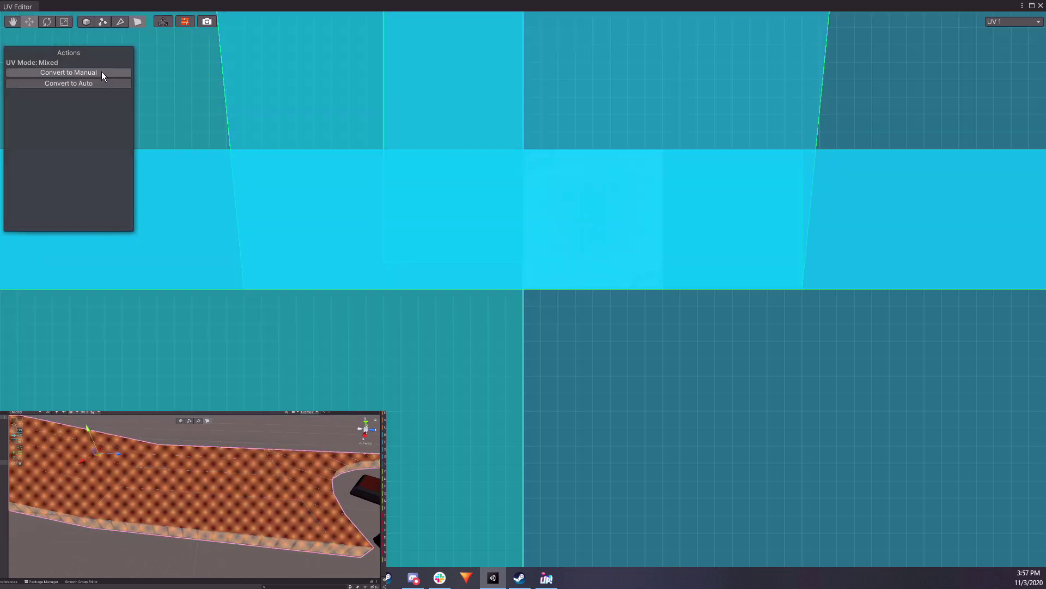
left_click(101, 70)
Select the long outer side face of the Arch and locate its slanted strip in the UV layout.
right_click_drag(207, 467, 170, 506)
left_click(194, 500)
left_click(170, 506)
right_click_drag(234, 519, 157, 507)
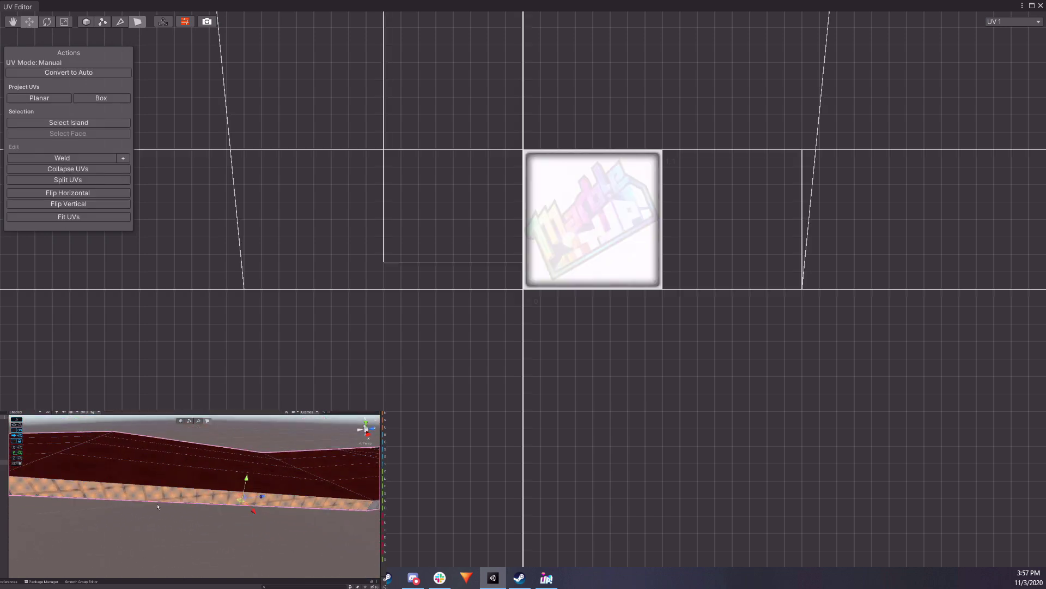
left_click(207, 495)
scroll(476, 313, "down", 5)
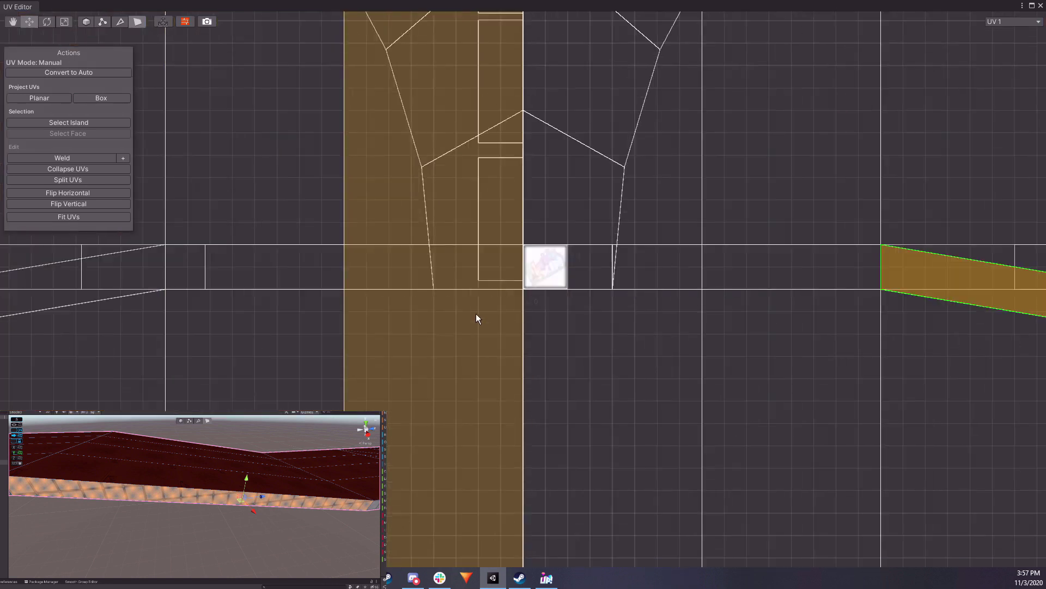
middle_click_drag(752, 359, 229, 252)
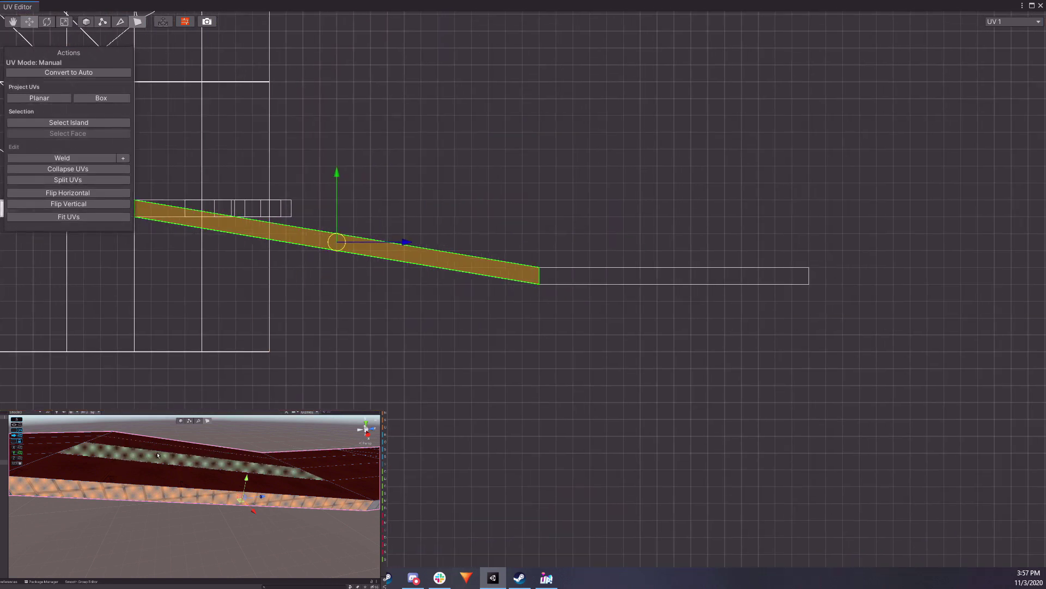
Raise the UV edge at the platform's outer corner until the slanted side strip is level with the texture tile row.
left_click(199, 420)
right_click_drag(220, 482, 236, 490)
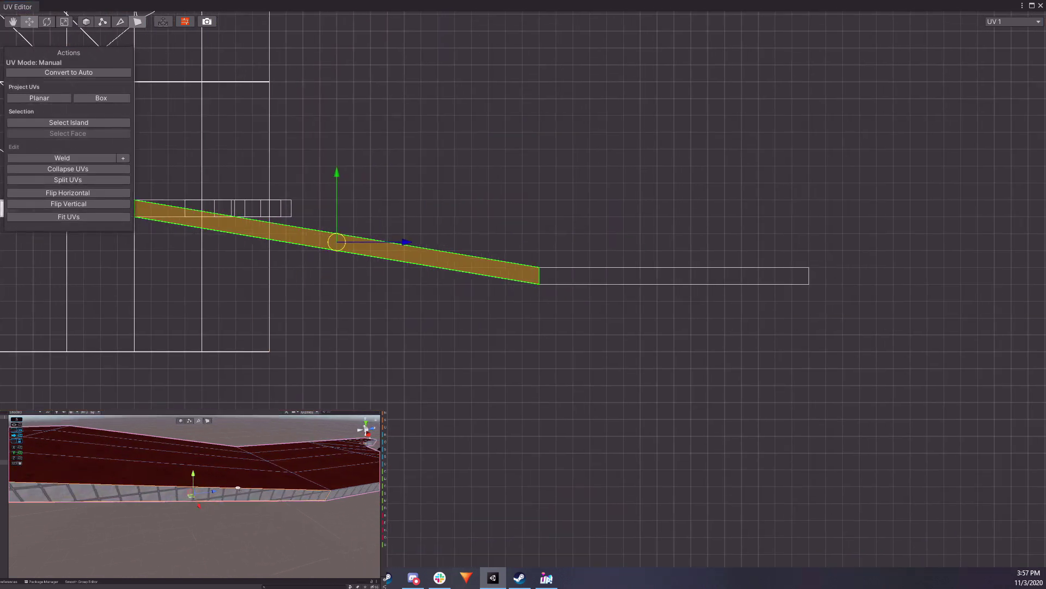
left_click(533, 277, "shift")
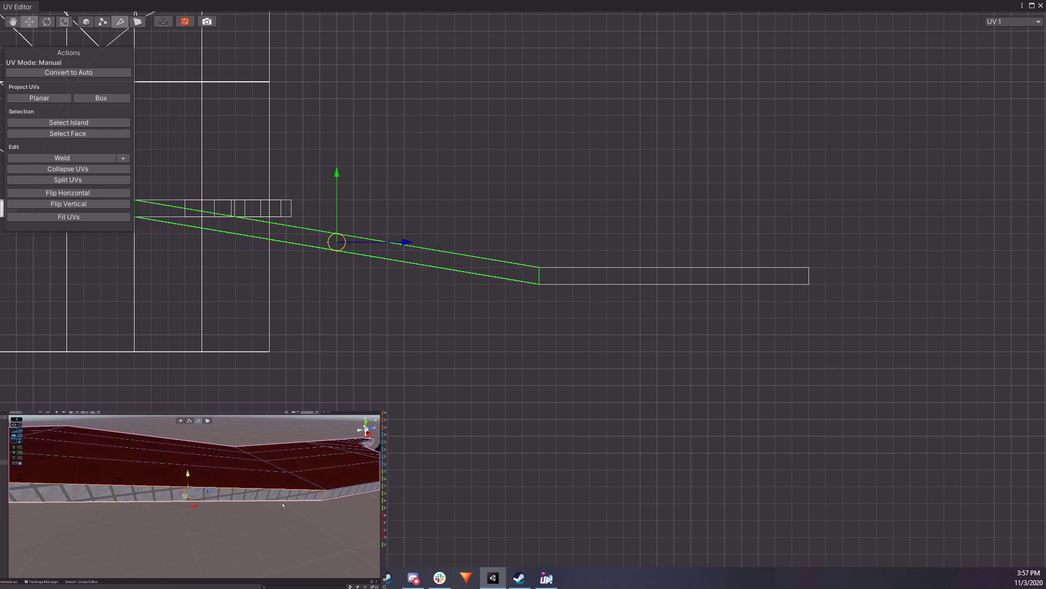
left_click(322, 496)
key("f")
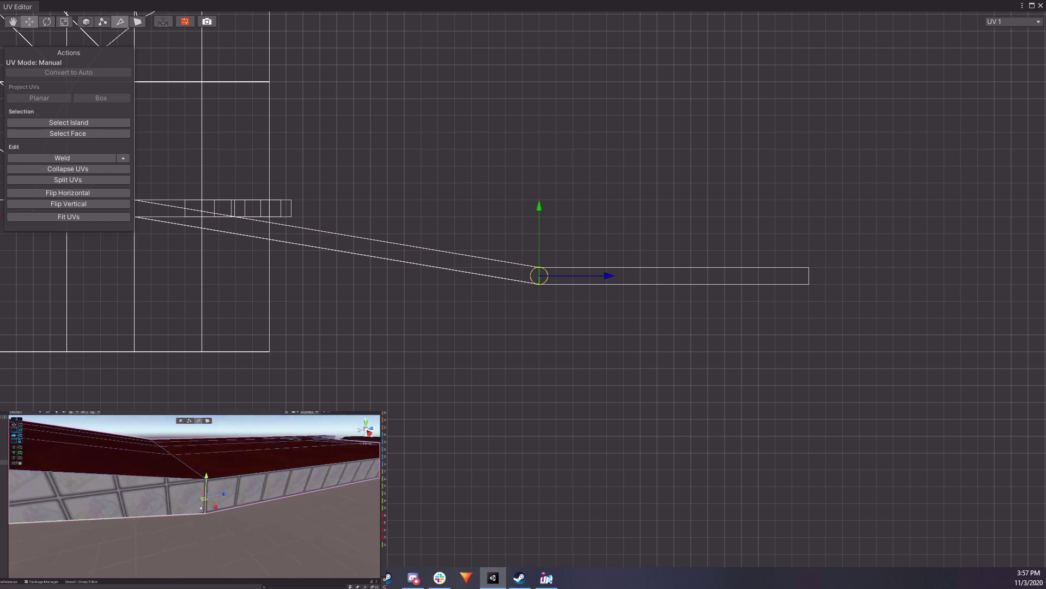
right_click_drag(249, 493, 220, 507)
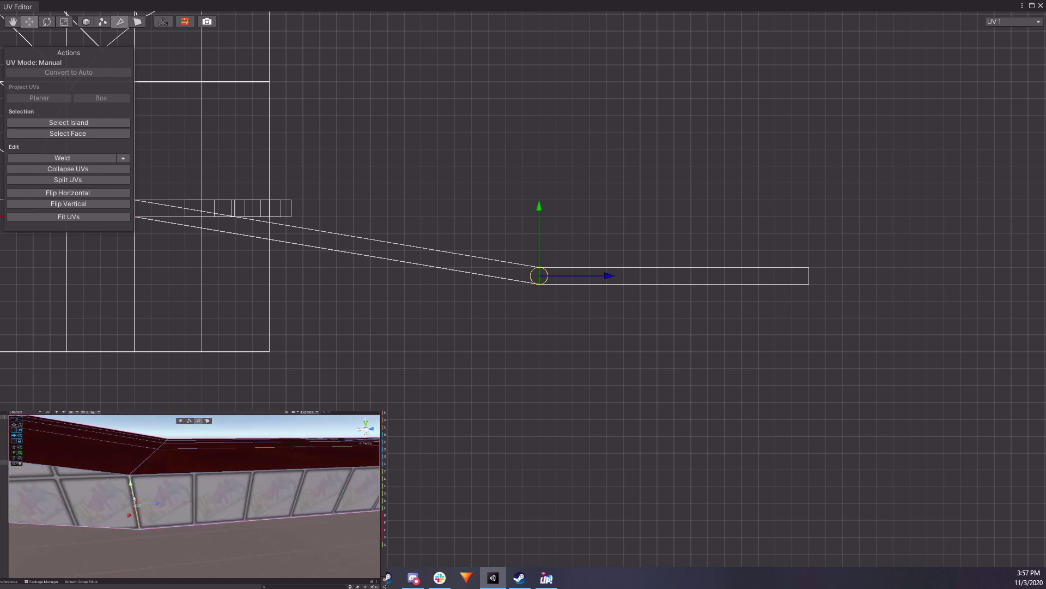
key("s")
mouse_move(177, 525)
right_mouse_down()
mouse_move(191, 532)
mouse_move(191, 521)
right_mouse_up()
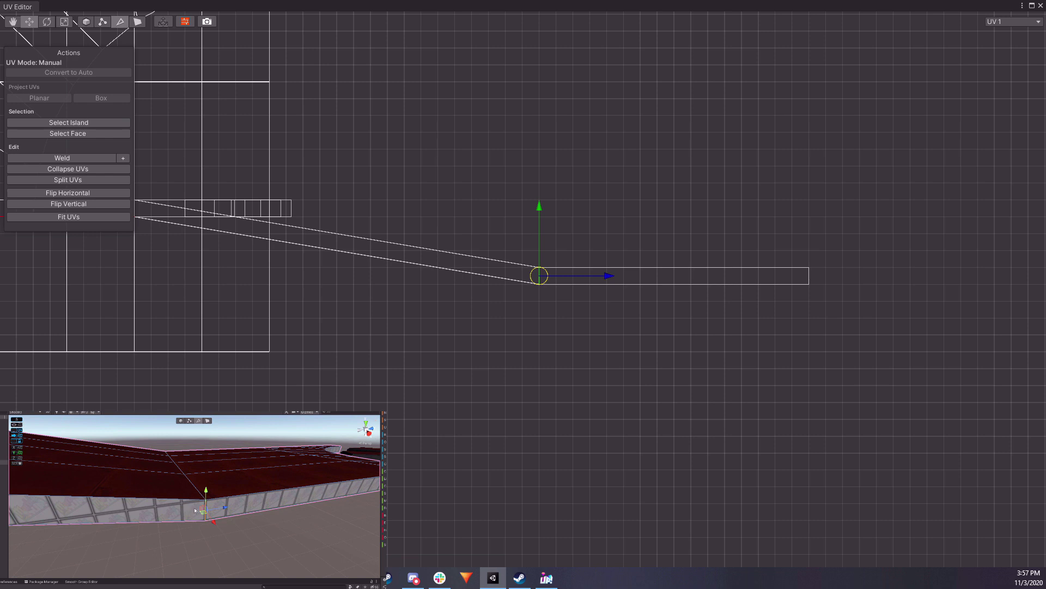
left_click_drag(546, 201, 542, 140)
middle_click_drag(434, 223, 514, 225)
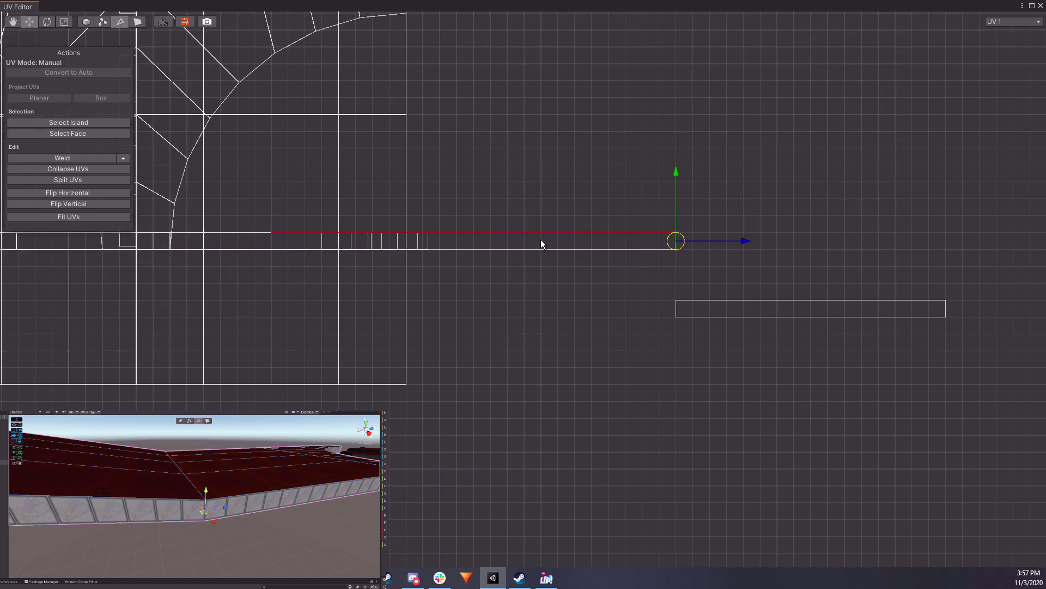
left_click_drag(675, 180, 672, 200)
left_click(610, 268)
left_click(676, 253)
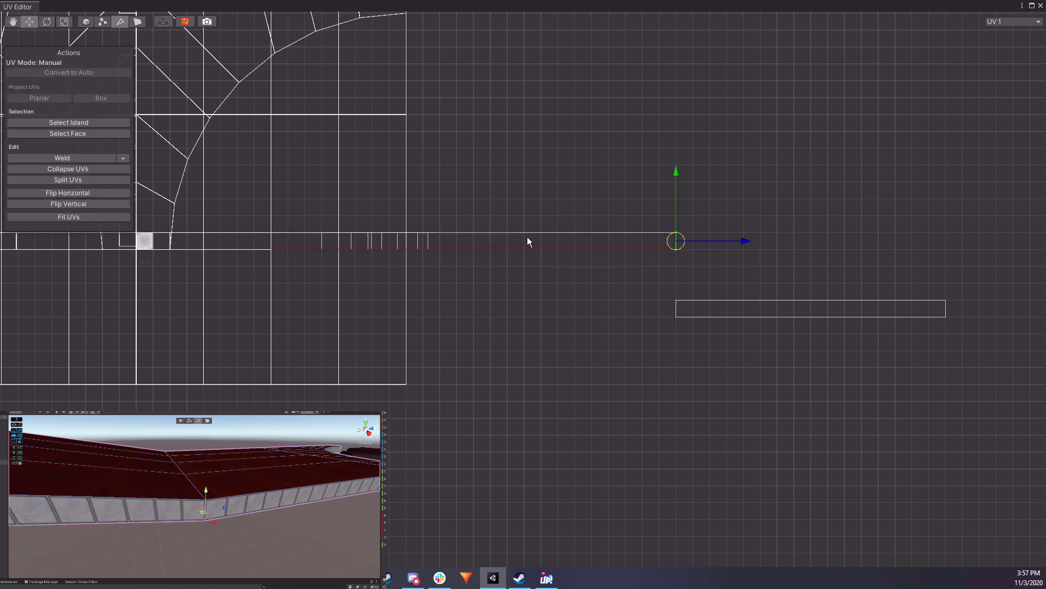
Level the matching slanted UV strip on the opposite side of the platform by raising its corner edge.
left_click_drag(264, 474, 145, 476, "alt")
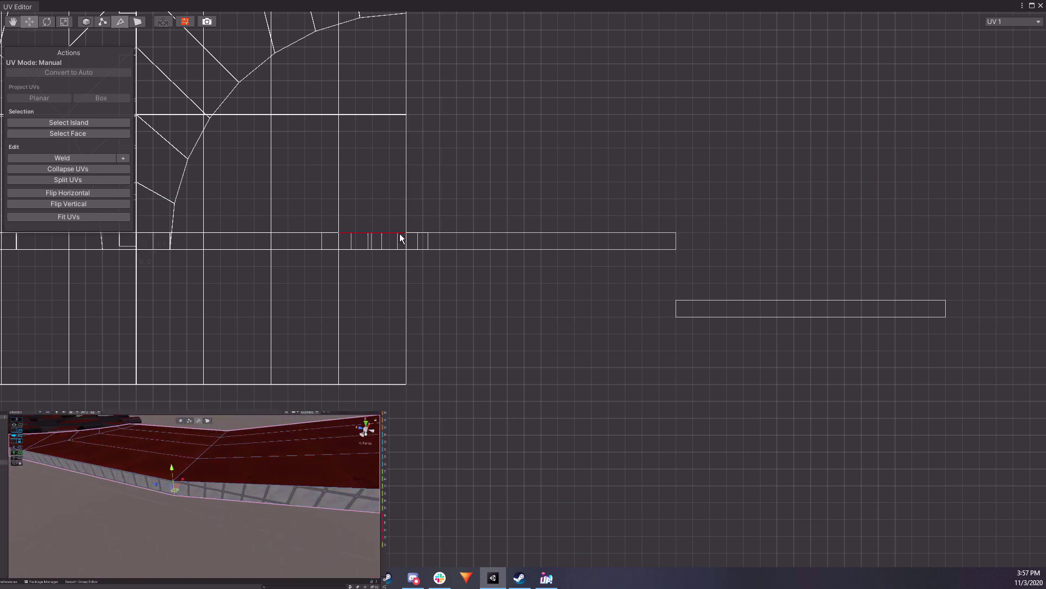
middle_click_drag(400, 234, 860, 236)
middle_click_drag(401, 260, 690, 272)
left_click_drag(343, 258, 351, 191)
right_click_drag(182, 504, 199, 469)
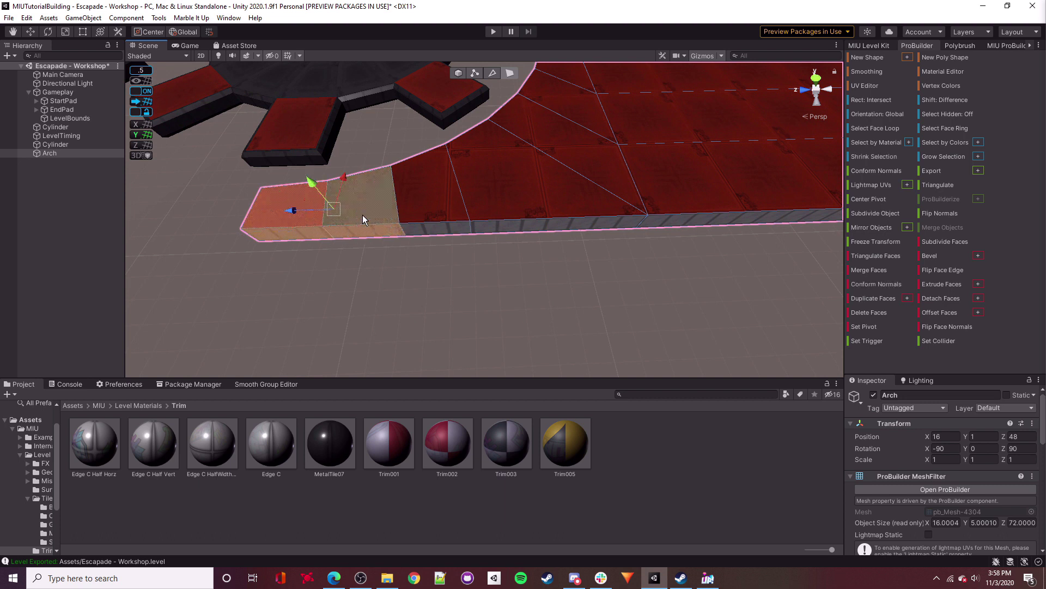
Select the adjoining faces along the platform's narrow arm and examine its outer side trim from below.
left_click(362, 215, "shift")
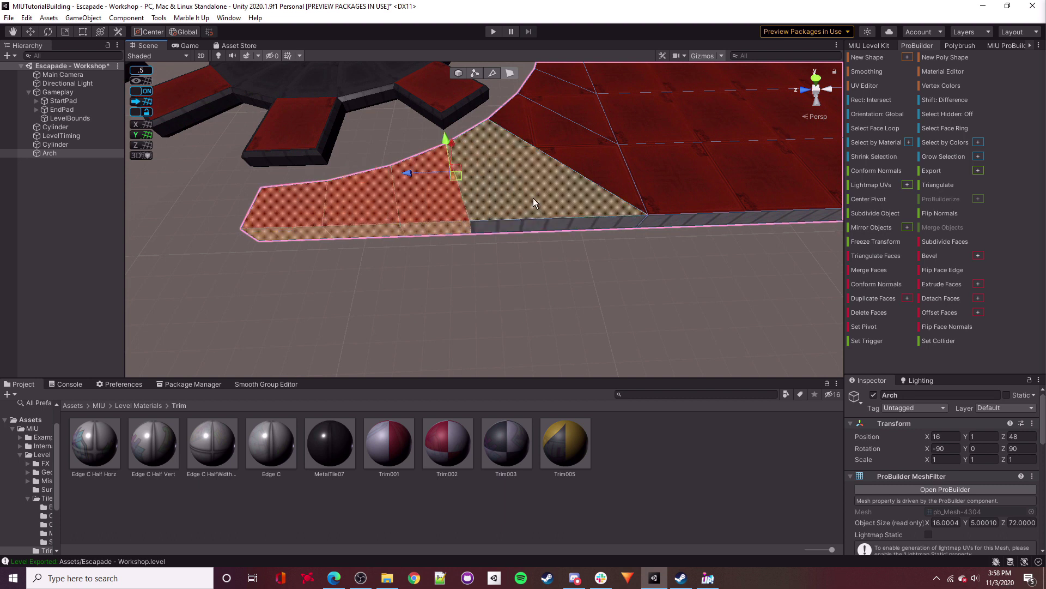
left_click(533, 198)
left_click(423, 218, "shift")
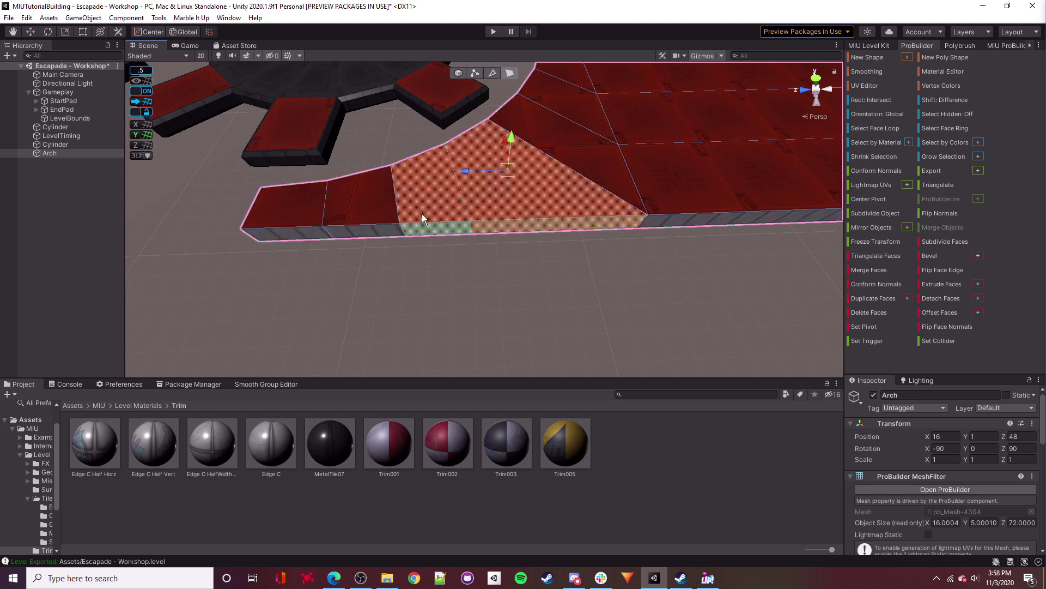
key("q")
right_click_drag(377, 244, 375, 186)
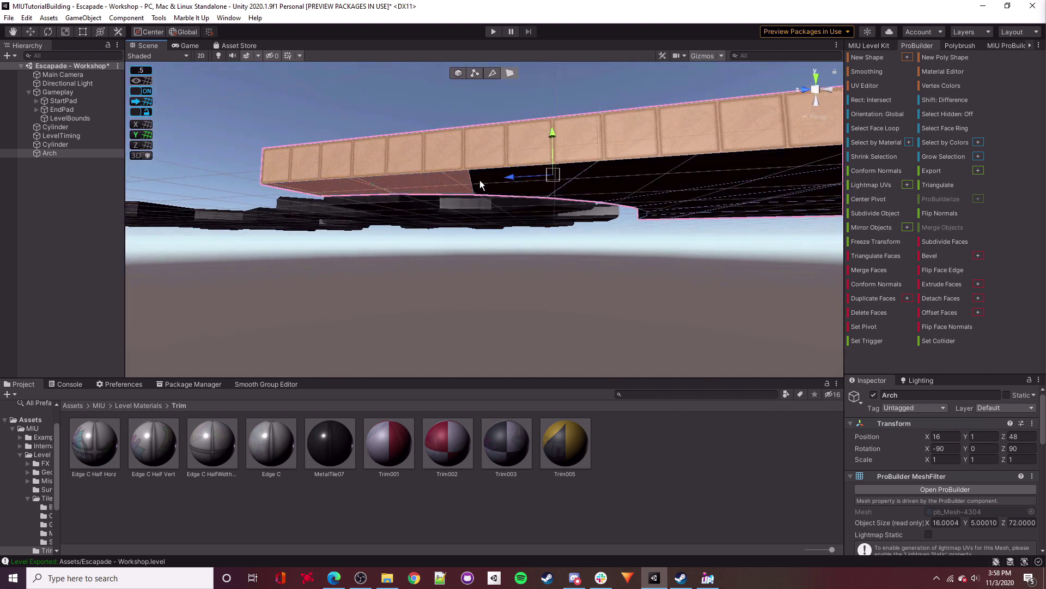
left_click_drag(654, 169, 567, 319, "alt")
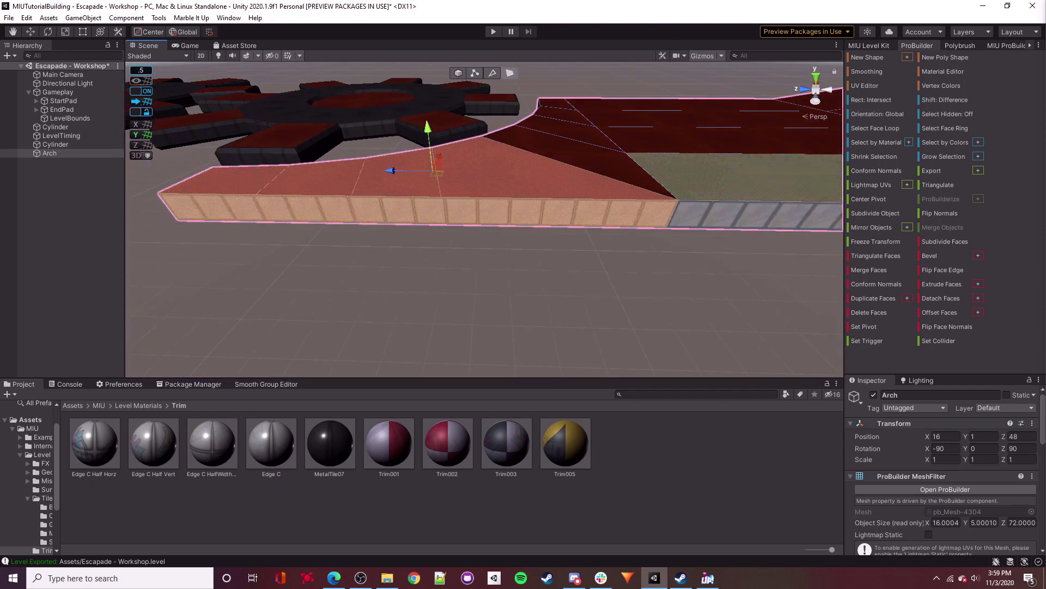
Select vertical edges on the outer side of the narrow arm and examine how the trim tiles meet them.
right_click_drag(547, 222, 512, 198)
left_click(493, 73)
right_click_drag(503, 292, 504, 279)
left_click(344, 289)
right_click_drag(344, 289, 388, 279)
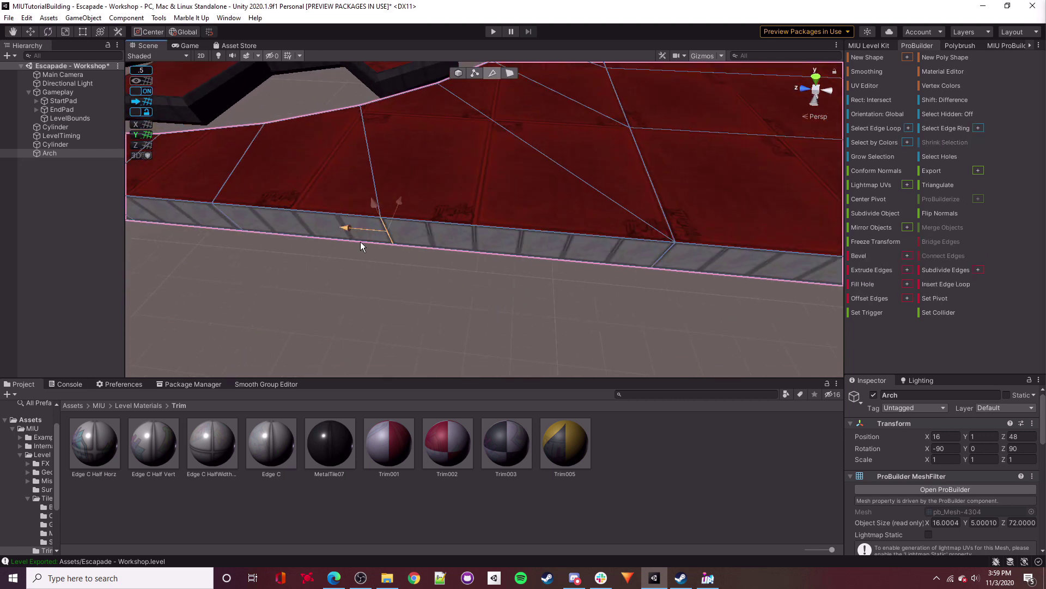
left_click_drag(407, 233, 331, 247, "alt")
middle_click_drag(330, 246, 489, 235)
left_click(544, 233)
left_click_drag(430, 234, 538, 271, "alt")
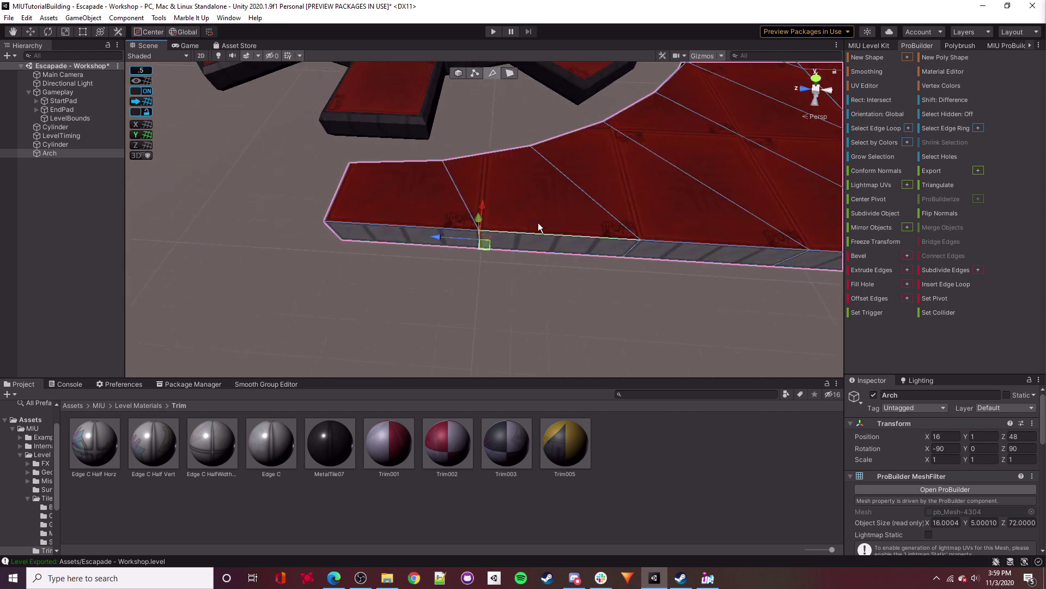
left_click_drag(686, 245, 736, 231, "alt")
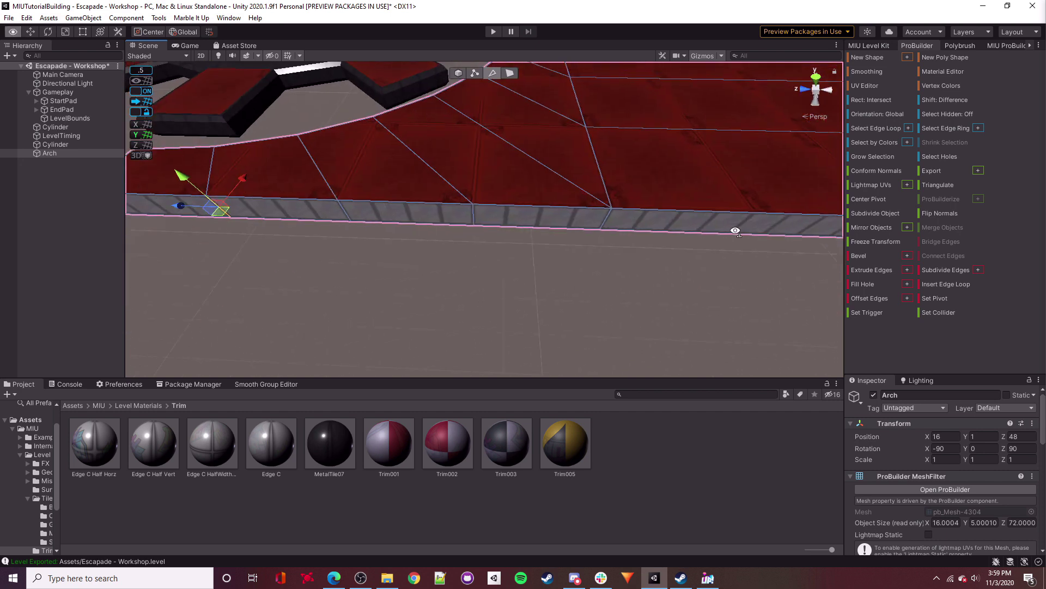
Select the loop of side faces along the platform's inner curve.
left_click(510, 73)
left_click(498, 171)
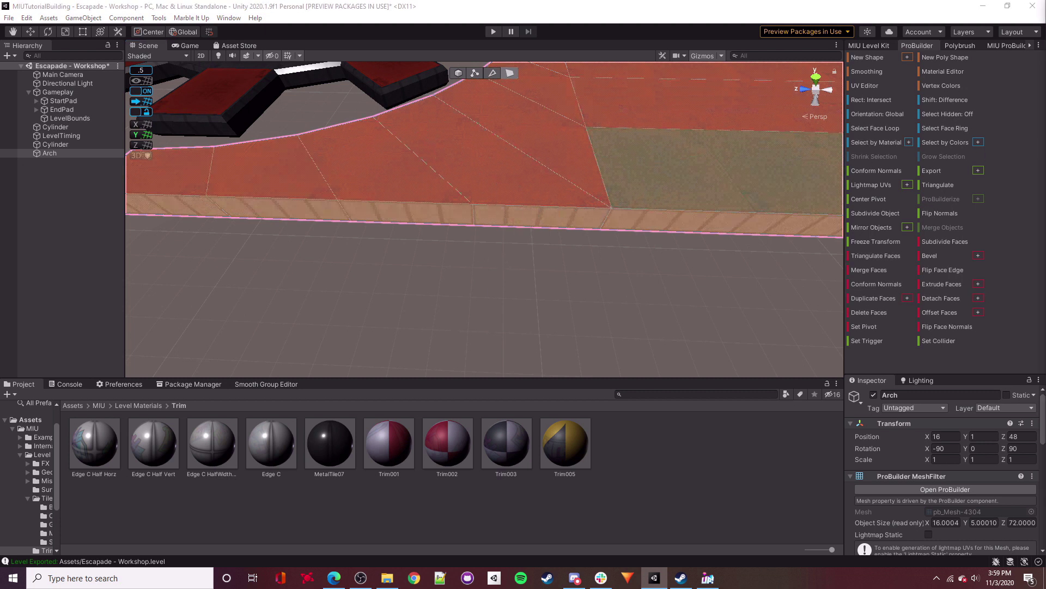
left_click_drag(616, 214, 584, 238, "alt")
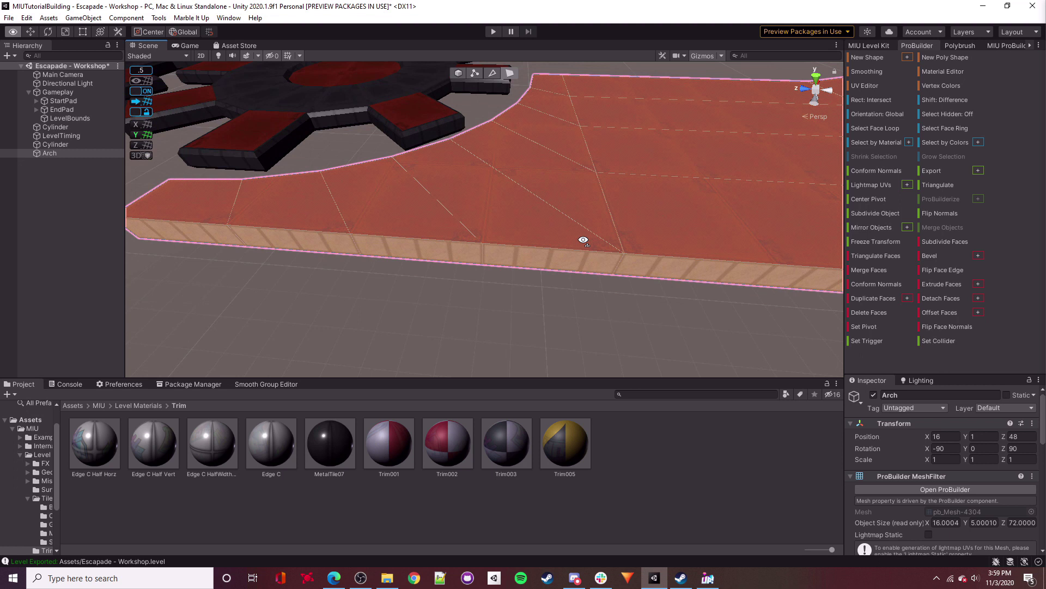
right_click_drag(509, 228, 469, 221)
left_click(577, 207)
mouse_move(573, 227)
right_mouse_down()
mouse_move(528, 215)
mouse_move(624, 241)
mouse_move(569, 231)
mouse_move(575, 288)
mouse_move(603, 256)
mouse_move(580, 227)
right_mouse_up()
double_click(491, 218, "shift")
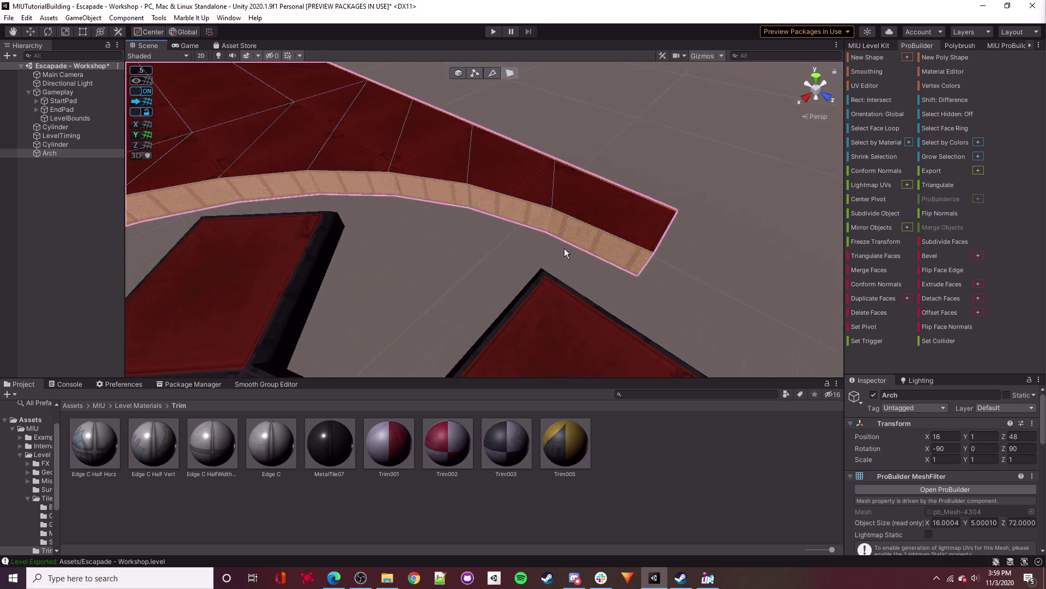
Remove the end face and further inner-curve side faces from the selection one by one.
left_click(582, 229, "ctrl+shift")
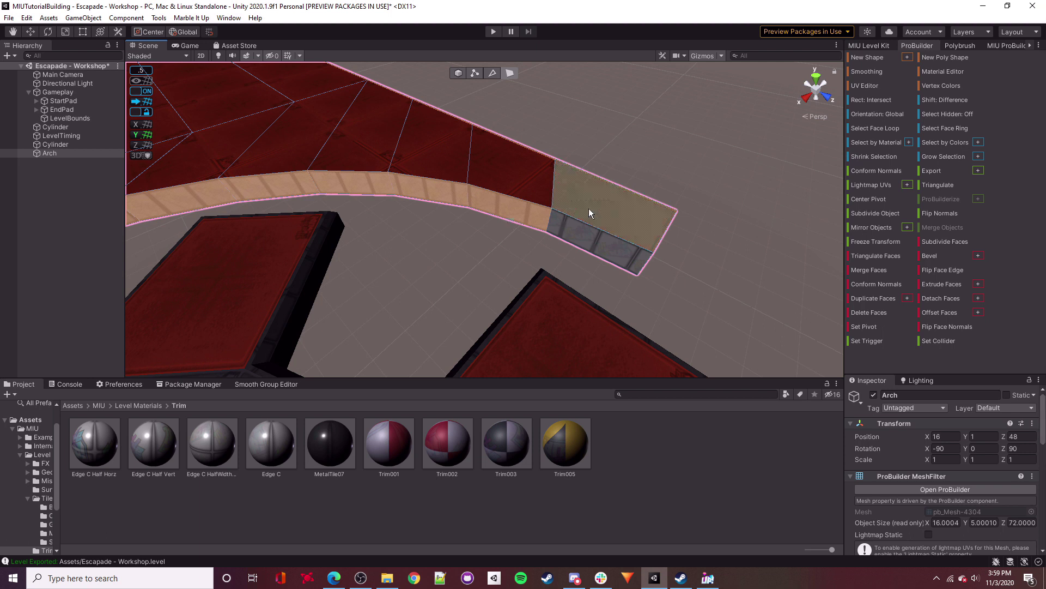
right_click_drag(588, 208, 566, 195)
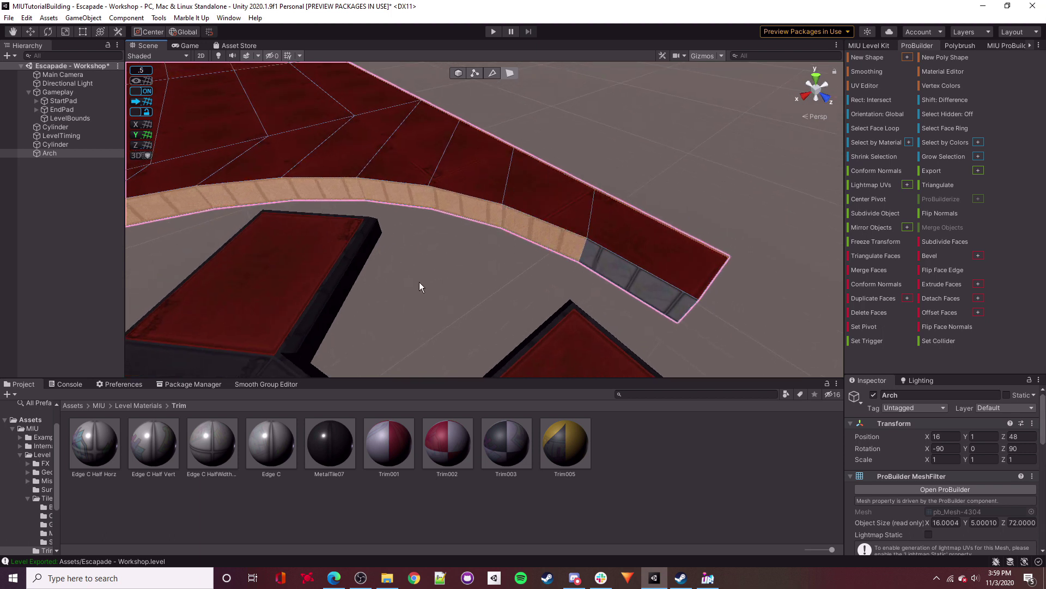
left_click(462, 208, "shift")
left_click(391, 192, "shift")
left_click(323, 188, "shift")
right_click_drag(540, 226, 436, 175)
left_click(436, 176, "ctrl+shift")
left_click(388, 174, "ctrl+shift")
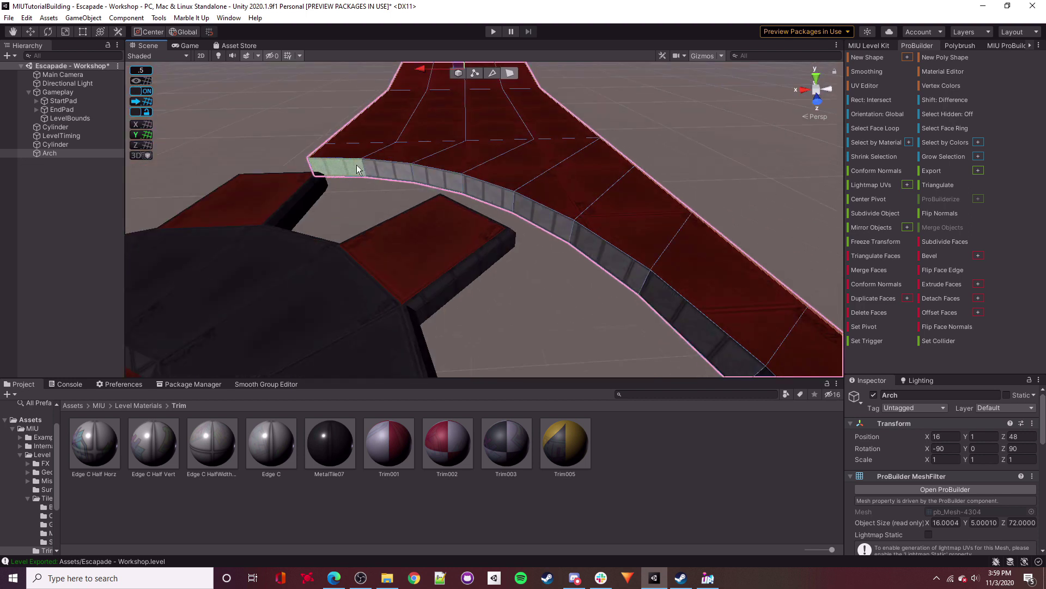
Examine the edge trim along the platform's sides and around the end corner of the narrow arm.
right_click_drag(561, 237, 596, 296)
right_click_drag(344, 140, 601, 192)
left_click(610, 137)
right_click_drag(600, 261, 478, 275)
key("w")
key("s")
right_click_drag(481, 218, 521, 241)
key("d")
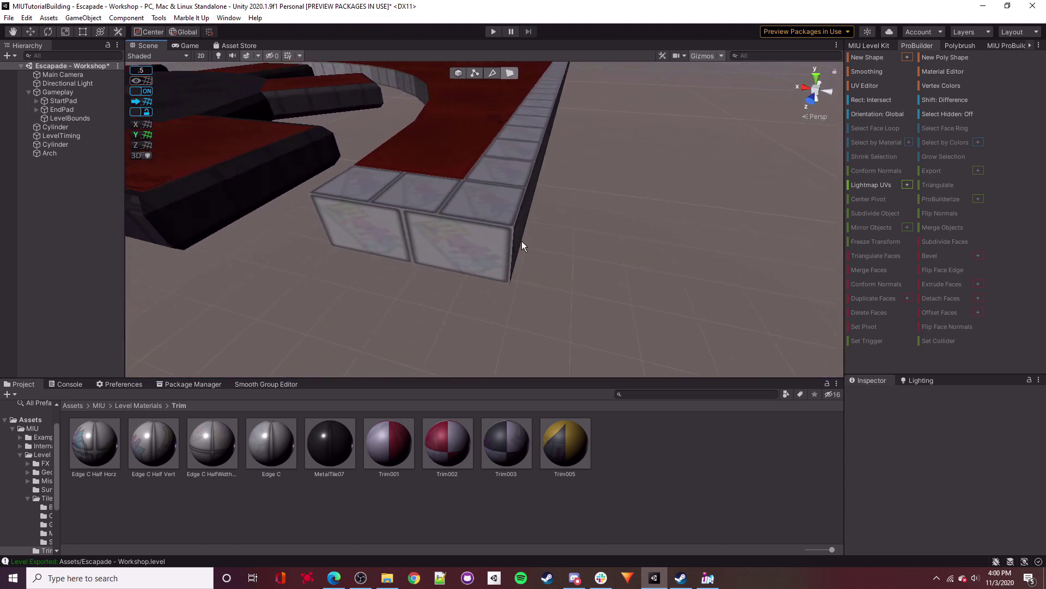
Apply a box UV projection to the end face of the platform's narrow arm.
left_click(485, 268)
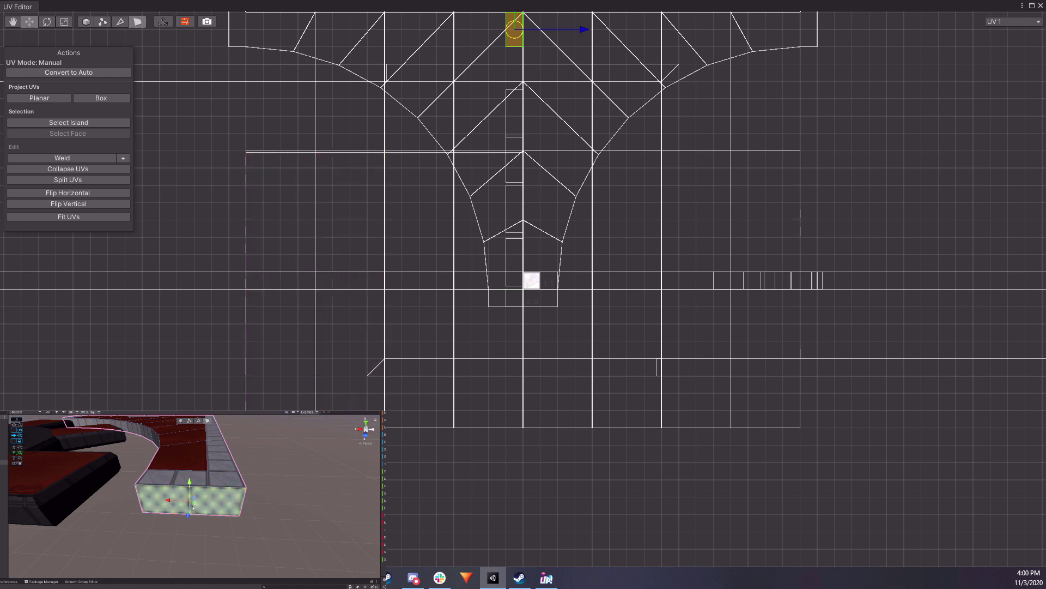
middle_click_drag(384, 110, 402, 205)
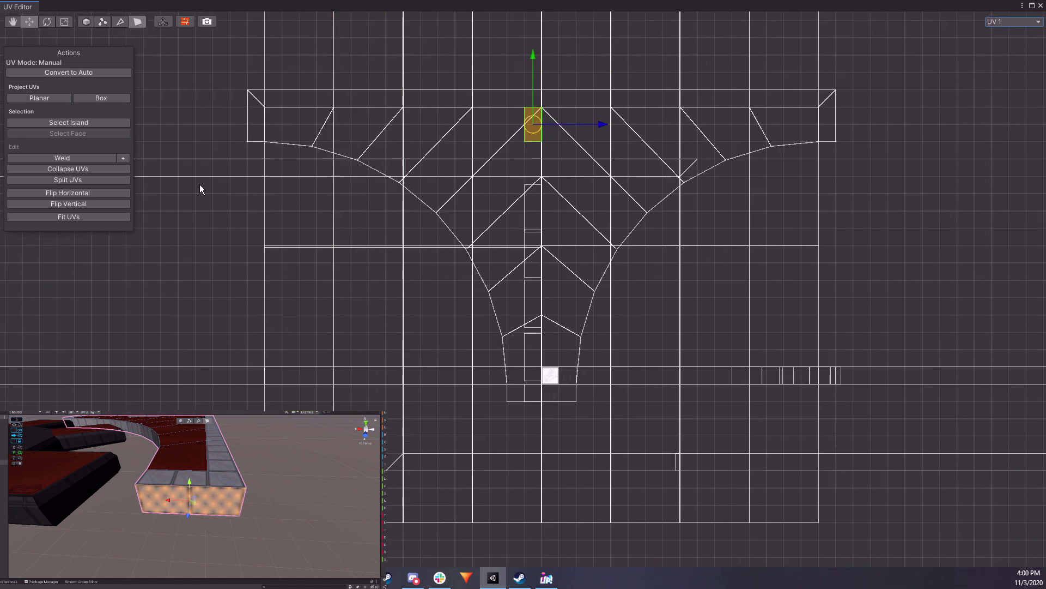
left_click(109, 98)
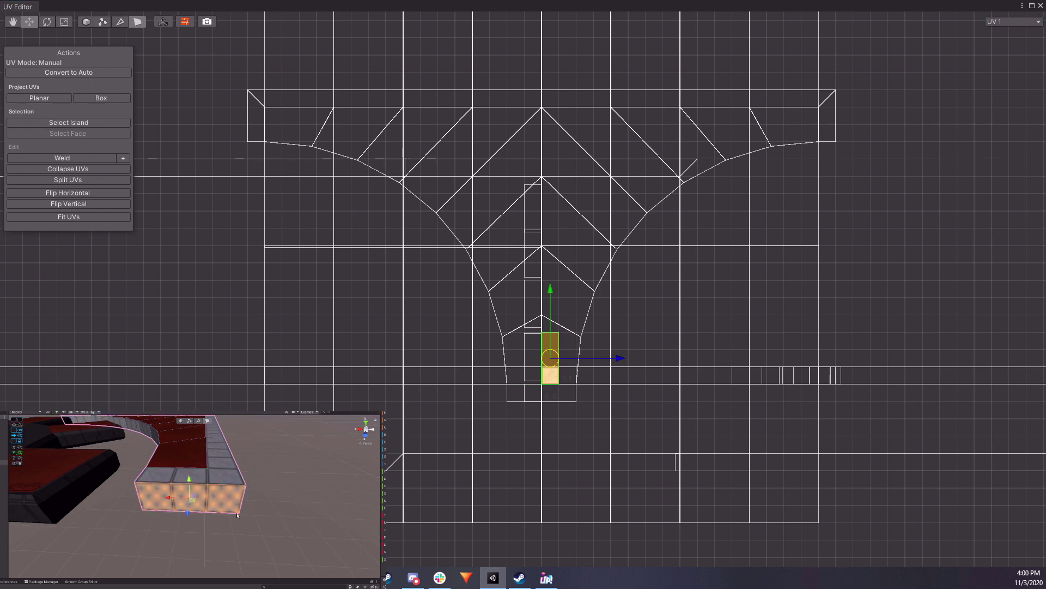
Apply a box UV projection to the outer side face next to the arm's end corner.
left_click_drag(272, 492, 193, 501, "alt")
left_click(180, 523)
left_click(176, 505)
right_click_drag(176, 505, 158, 502)
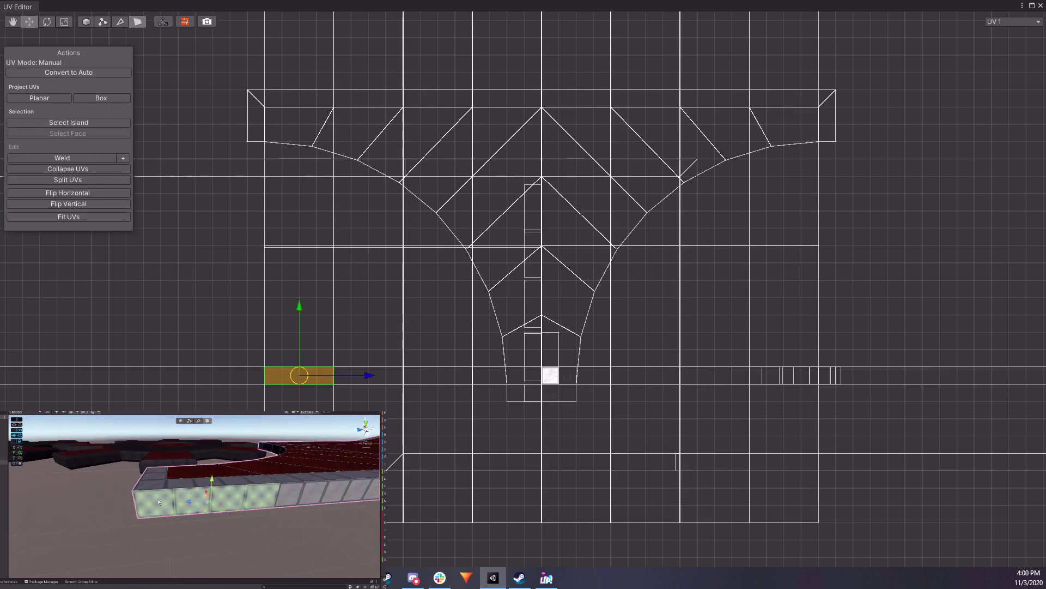
left_click(106, 98)
left_click(241, 539)
left_click(221, 511)
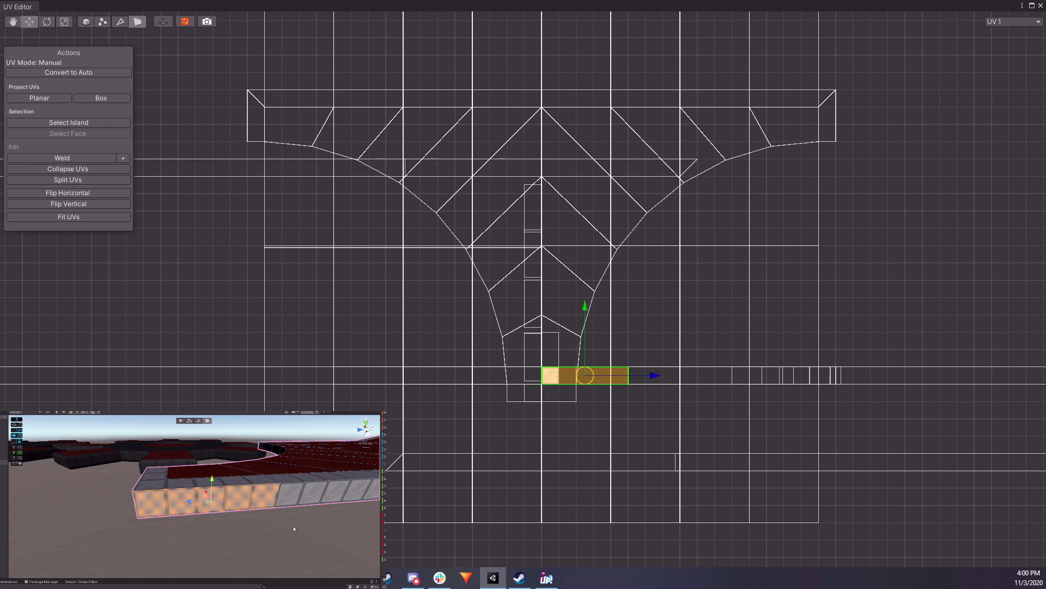
Apply a box UV projection to the long straight strip of top edge trim on the platform's outer side.
right_click_drag(152, 524, 201, 436)
left_click(240, 540)
left_click(214, 511)
right_click_drag(183, 472, 239, 466)
mouse_move(212, 529)
right_mouse_down()
mouse_move(191, 497)
mouse_move(218, 516)
mouse_move(211, 533)
mouse_move(156, 530)
mouse_move(199, 521)
right_mouse_up()
left_click(115, 73)
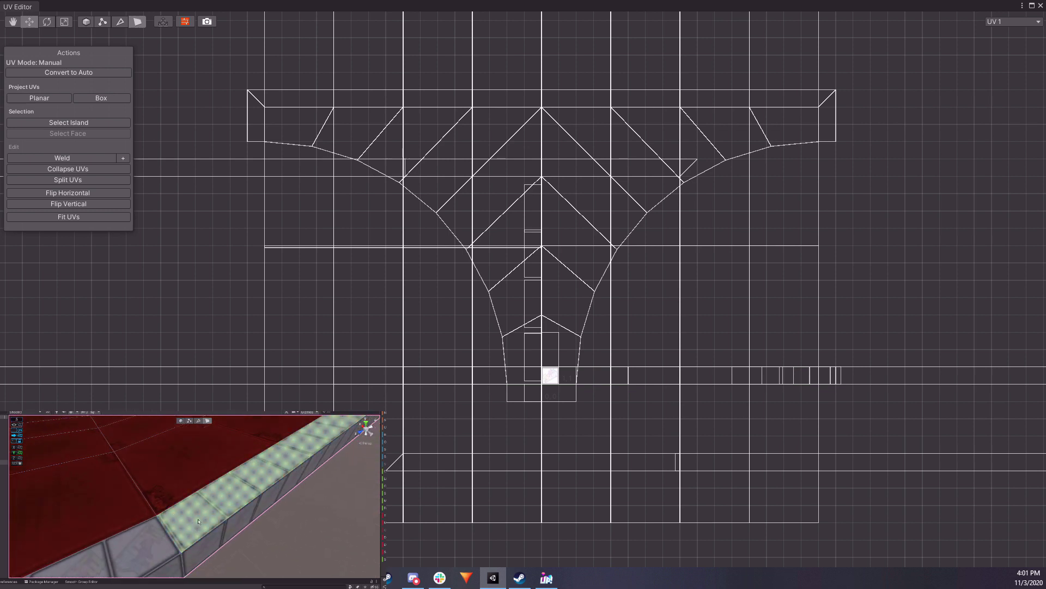
left_click(92, 101)
right_click_drag(209, 521, 190, 530)
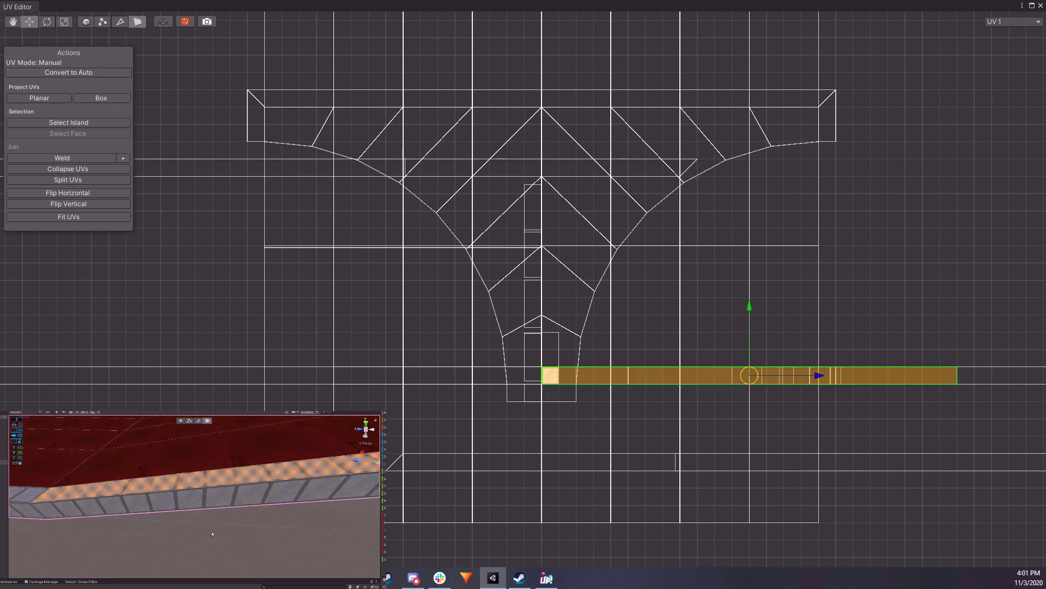
Apply a box UV projection to the long edge trim strips on both sides of the platform's underside.
left_click(208, 528)
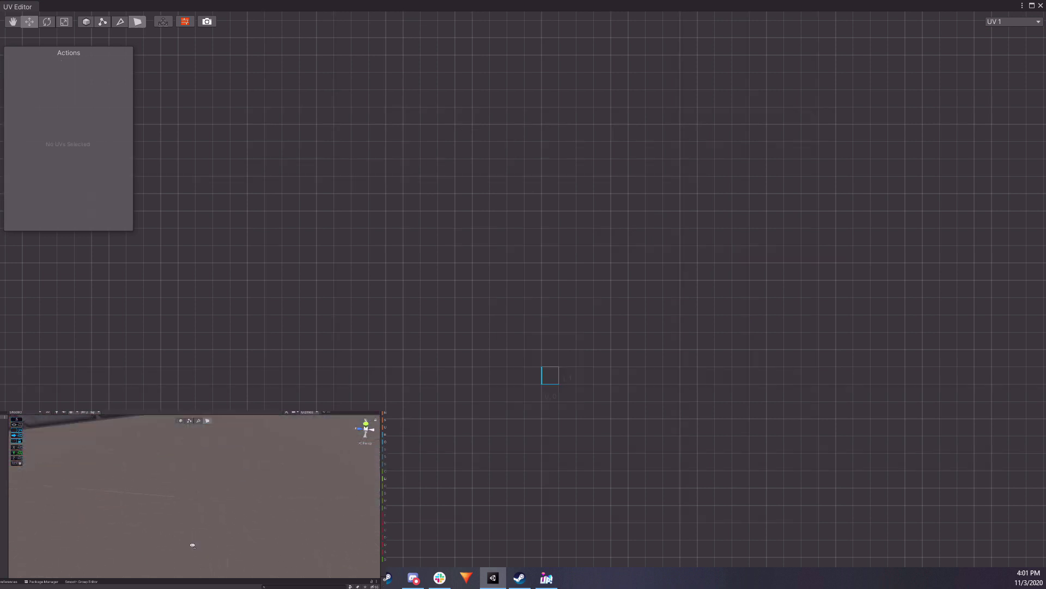
right_click_drag(192, 545, 209, 488)
left_click(209, 488)
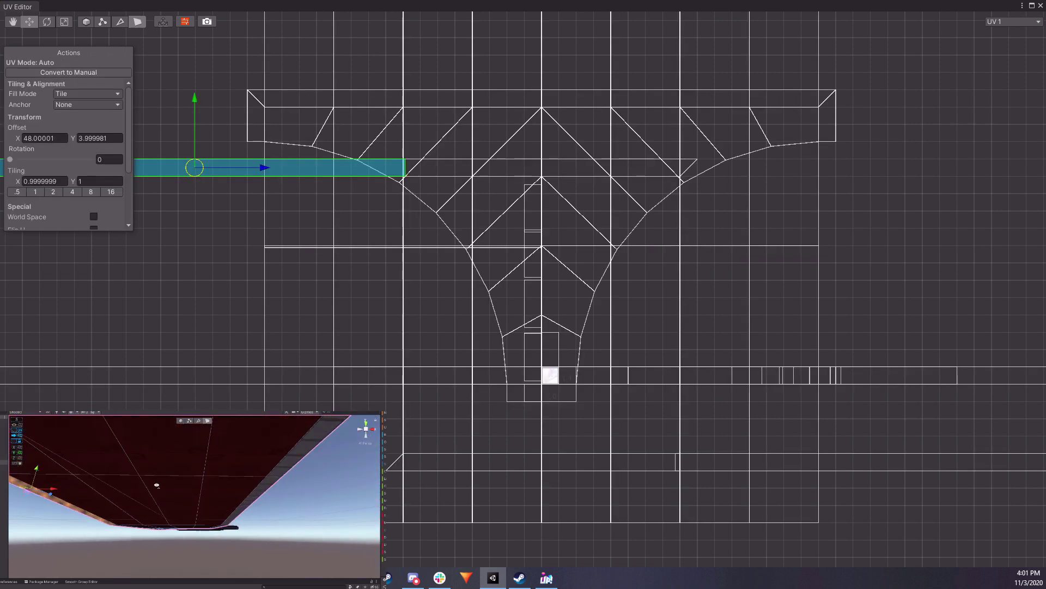
left_click(213, 469, "shift")
left_click(214, 489)
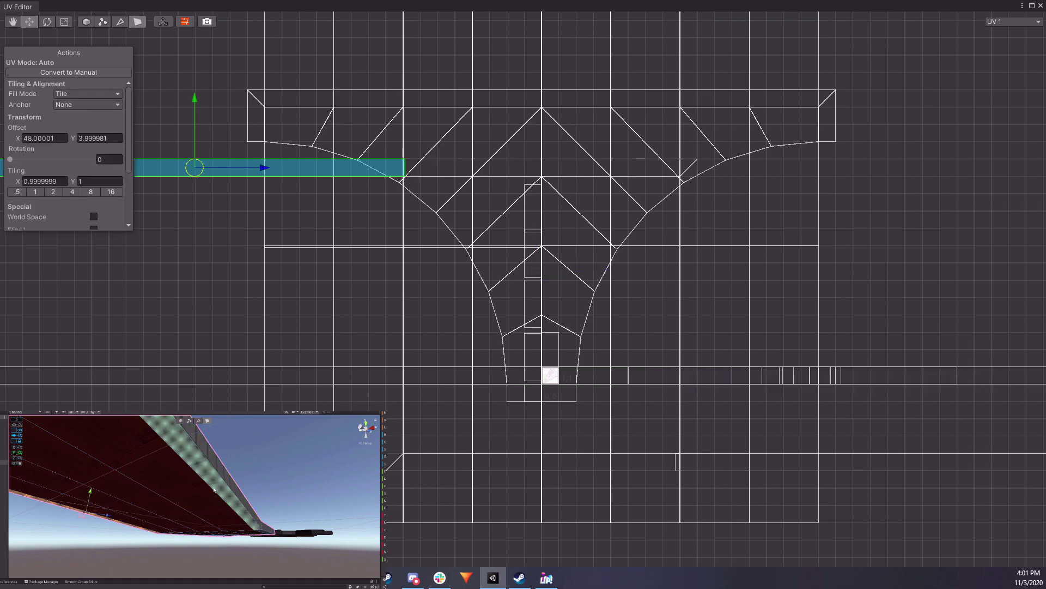
mouse_move(235, 488)
right_mouse_down()
mouse_move(204, 551)
mouse_move(212, 516)
mouse_move(203, 512)
mouse_move(236, 487)
right_mouse_up()
left_click(201, 527, "shift")
left_click(114, 72)
left_click(109, 99)
Select all faces of the platform and convert their UVs to manual mode.
double_click(236, 488)
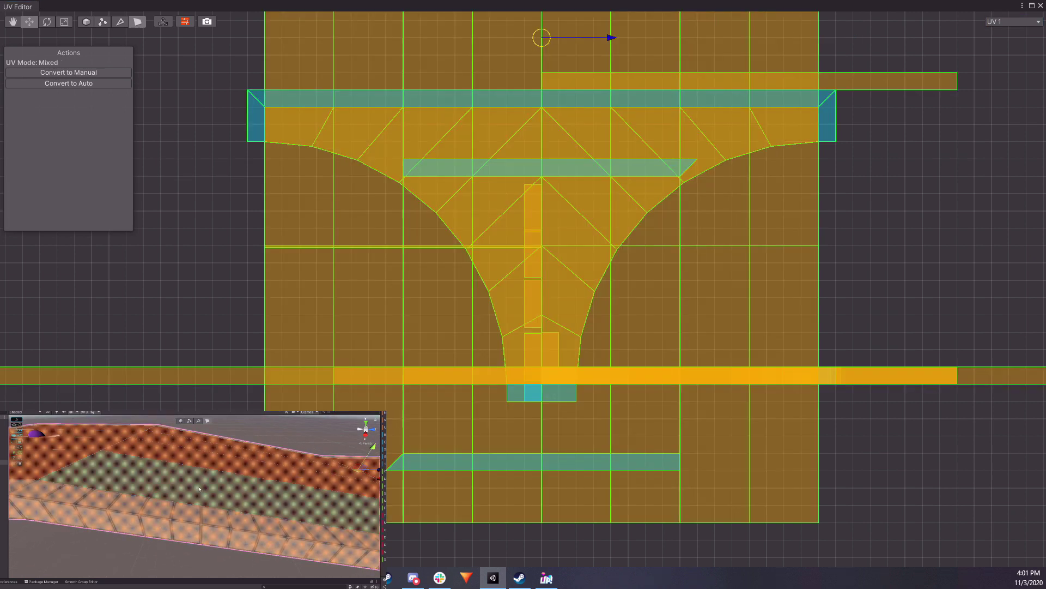
left_click(109, 75)
left_click_drag(244, 479, 268, 439, "alt")
left_click(267, 439)
Apply a box UV projection to the top, side and underside trim faces around the platform's outer corner.
right_click_drag(268, 440, 289, 530)
left_click(189, 512)
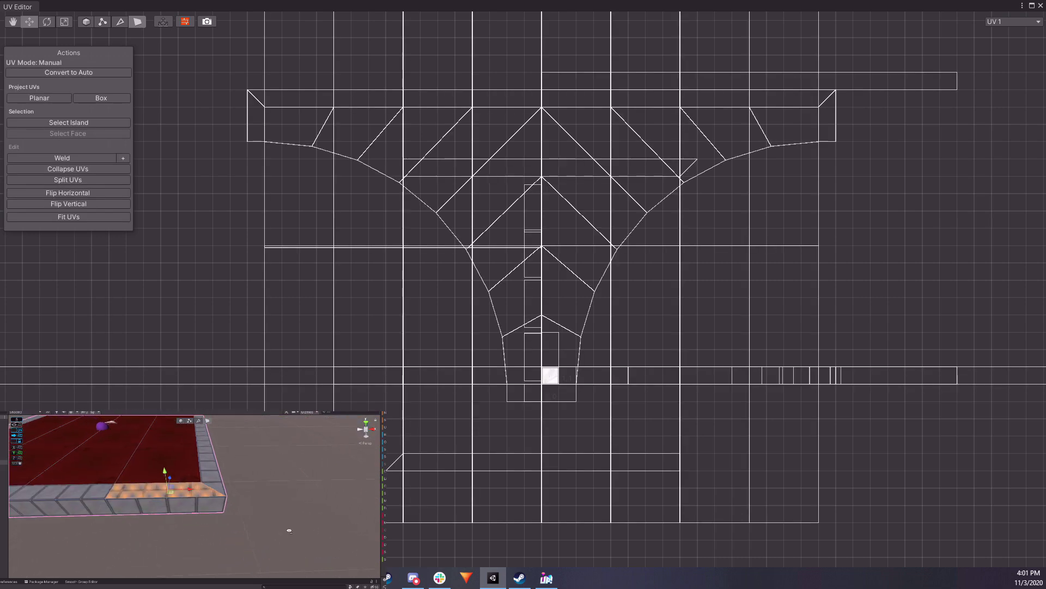
left_click(200, 508, "shift")
left_click_drag(283, 512, 167, 493, "alt")
left_click(206, 477, "shift")
left_click(191, 496, "shift")
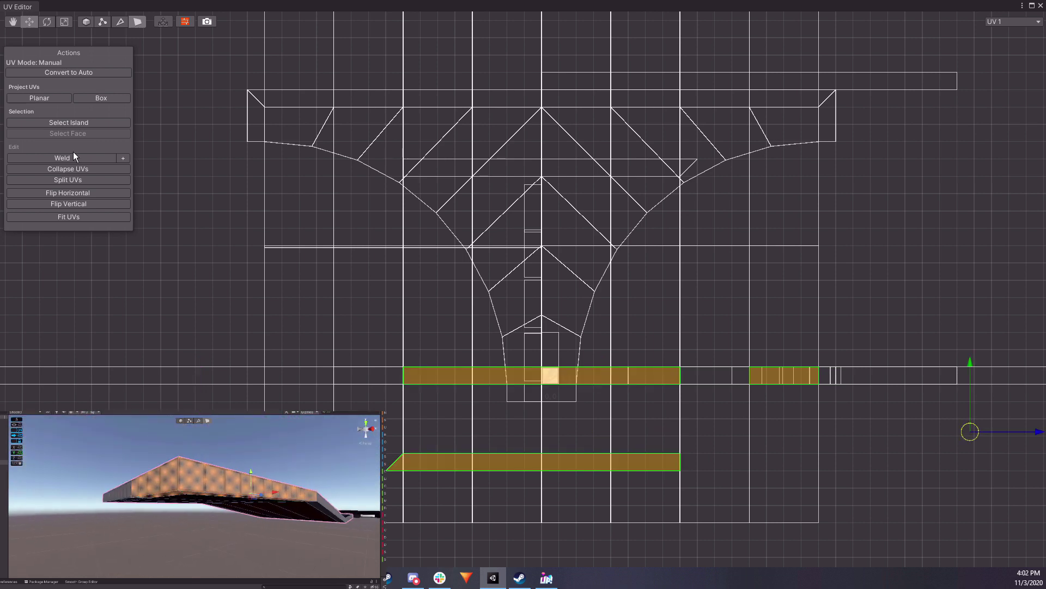
left_click(107, 101)
left_click_drag(332, 464, 289, 538, "alt")
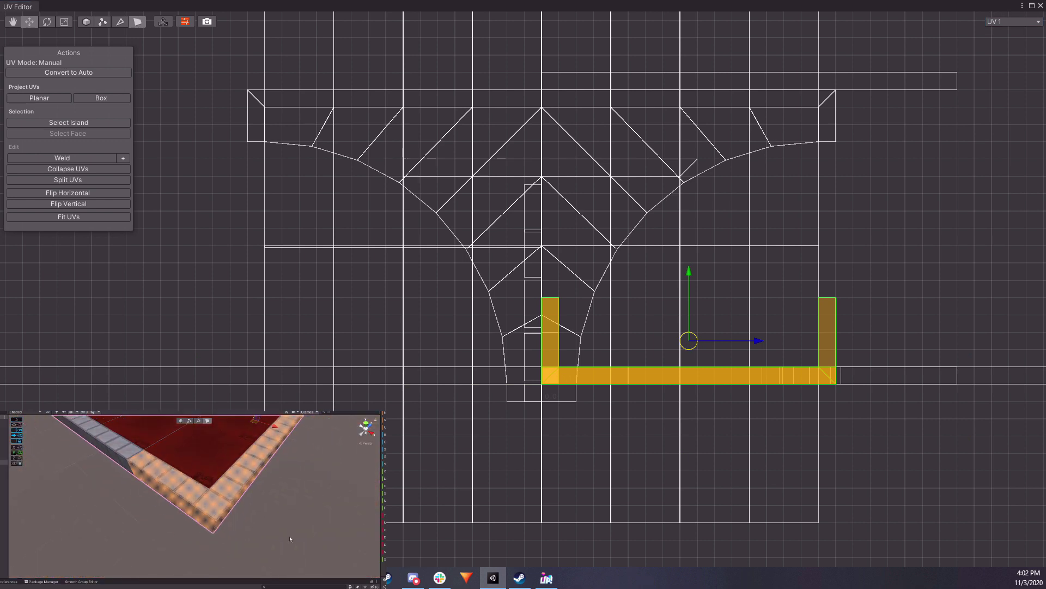
left_click(290, 537)
Apply a box UV projection to the remaining trim faces around the platform's opposite outer corner.
right_click_drag(261, 521, 277, 483)
left_click(215, 522)
left_click(334, 481, "shift")
right_click_drag(334, 481, 87, 535)
left_click(204, 450, "shift")
left_click(111, 99)
left_click(276, 533)
Assign the black-and-white checker material to all side faces along the platform's curved edge, including both end faces.
mouse_move(175, 534)
right_mouse_down()
mouse_move(245, 512)
mouse_move(199, 491)
mouse_move(200, 510)
mouse_move(147, 523)
mouse_move(202, 493)
mouse_move(129, 526)
mouse_move(182, 509)
mouse_move(179, 520)
right_mouse_up()
left_click(61, 514)
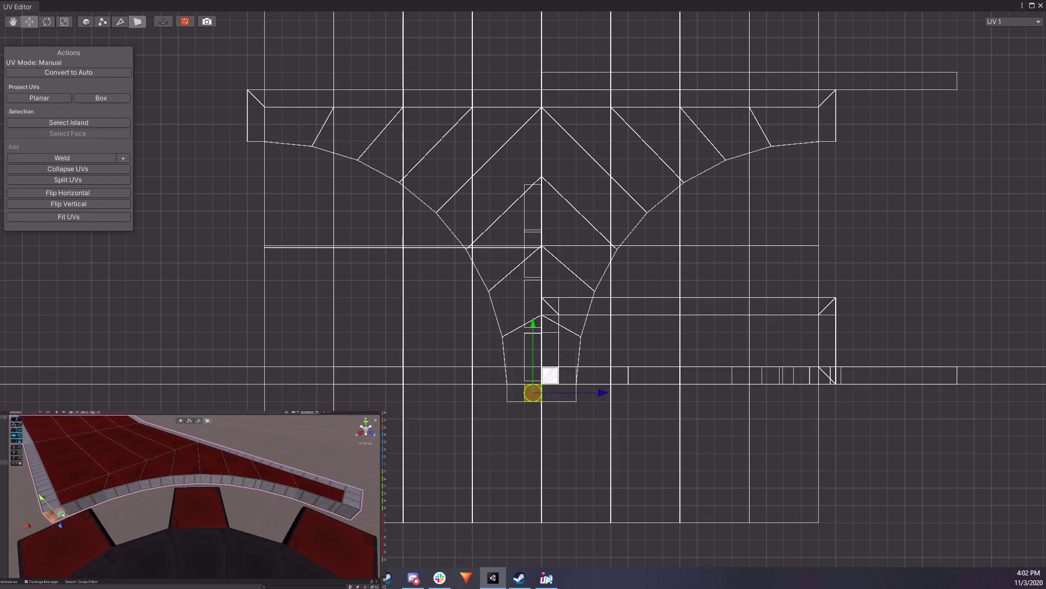
left_click(92, 501, "shift")
left_click(122, 491, "shift")
left_click(155, 483, "shift")
left_click(186, 479, "shift")
left_click(221, 480, "shift")
left_click(253, 484, "shift")
left_click(284, 490, "shift")
left_click(315, 499, "shift")
left_click(347, 512, "shift")
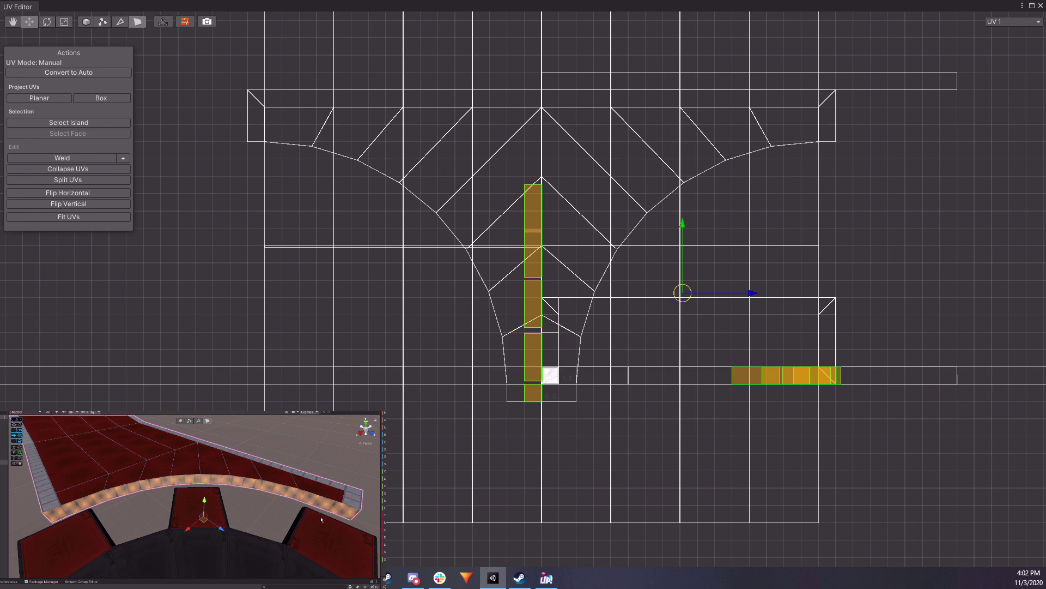
left_click_drag(194, 574, 150, 484)
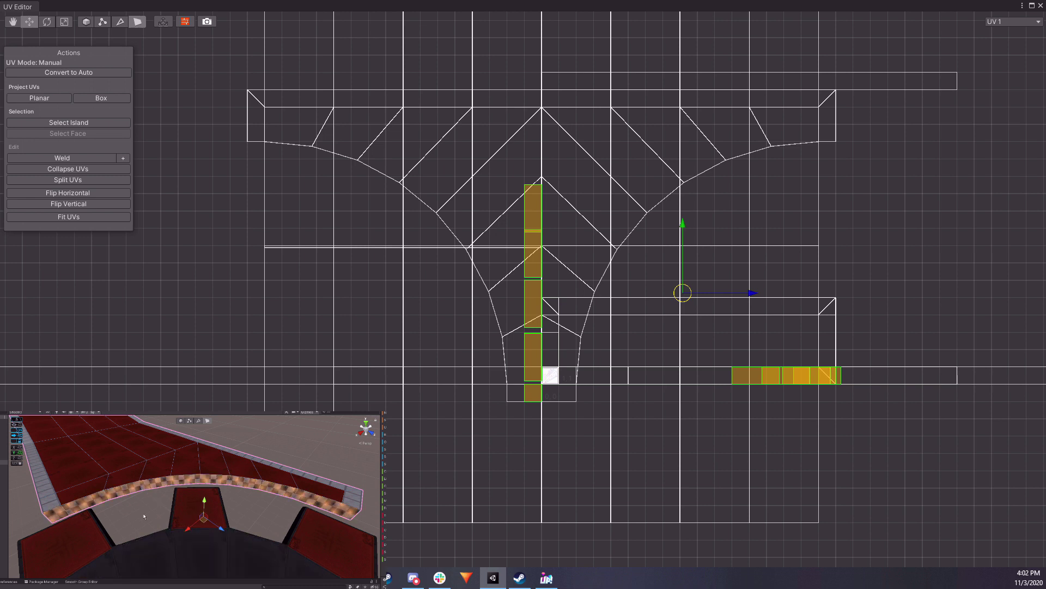
left_click(144, 515)
right_click_drag(206, 512, 104, 499)
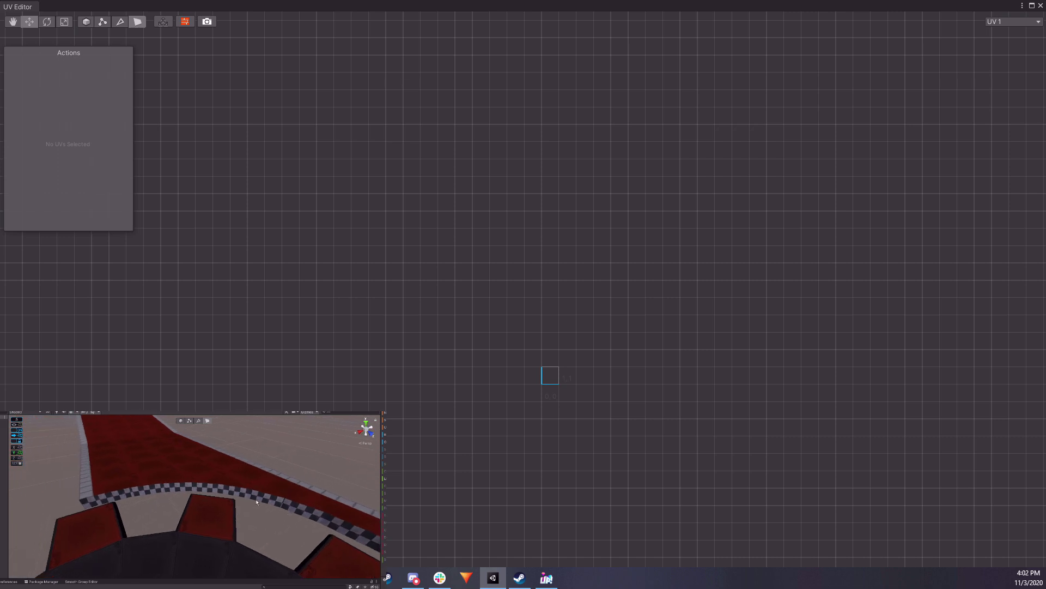
Apply a box UV projection to all checkered side faces along the platform's curved edge.
right_click_drag(256, 501, 295, 515)
left_click(269, 499)
left_click(235, 493, "shift")
left_click(206, 490, "shift")
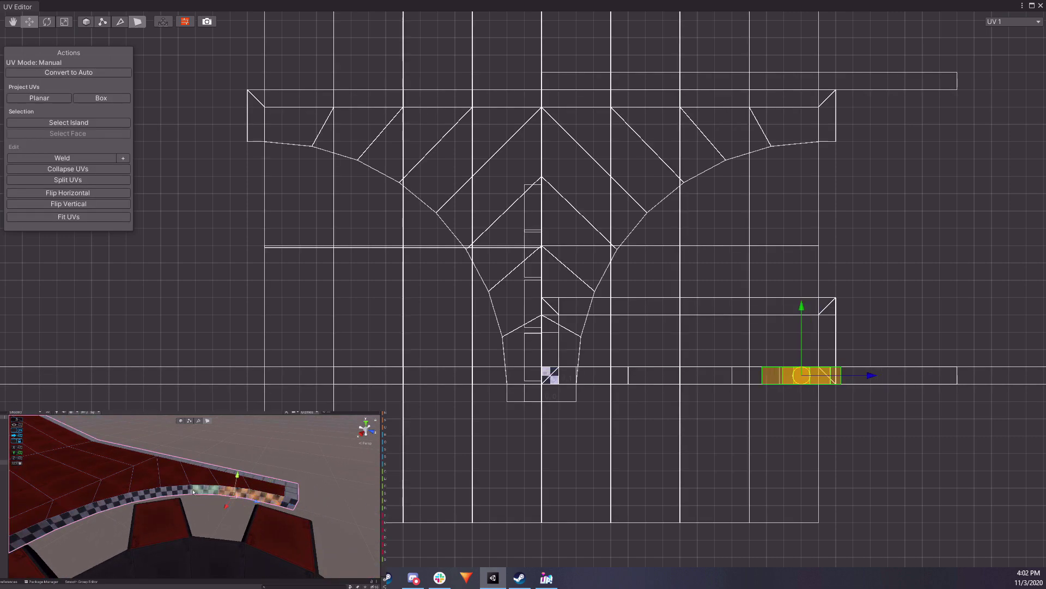
left_click(180, 491, "shift")
left_click(153, 497, "shift")
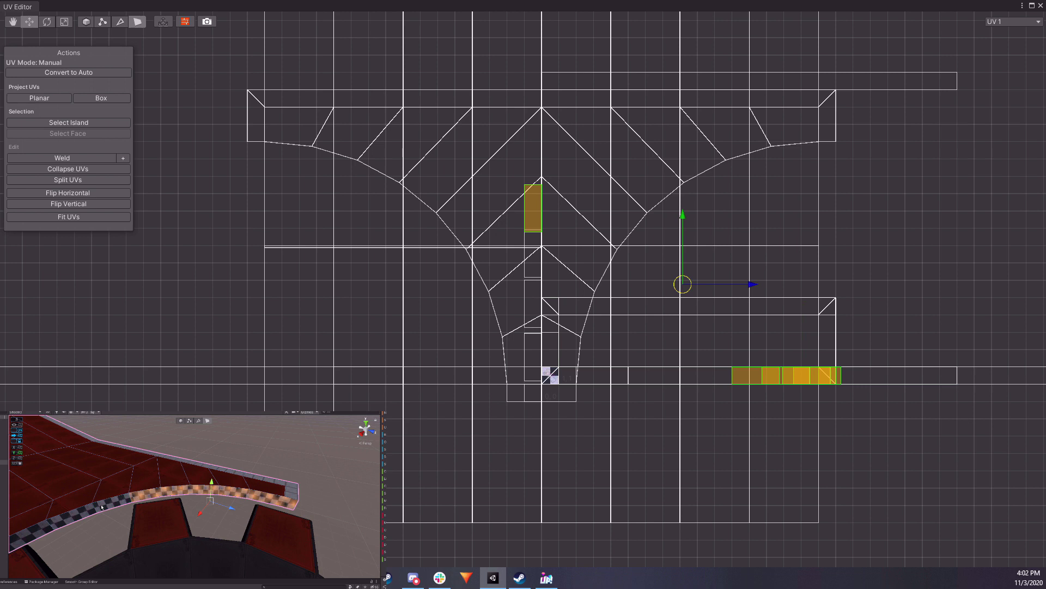
left_click(115, 502, "shift")
left_click(77, 514, "shift")
right_click_drag(73, 515, 52, 515)
left_click(79, 509, "shift")
left_click(58, 516, "shift")
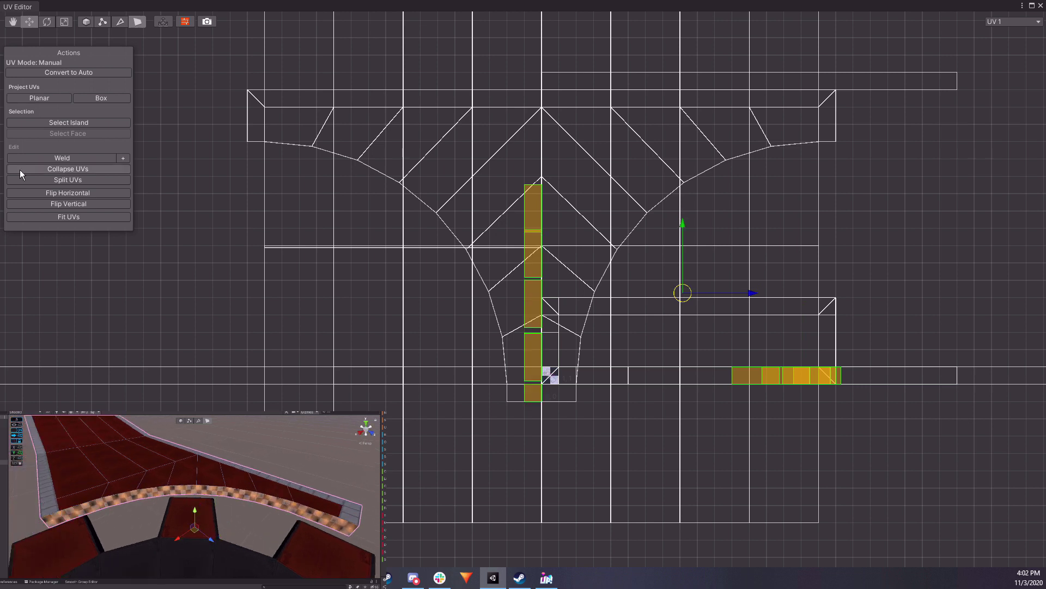
left_click(104, 98)
left_click(294, 462)
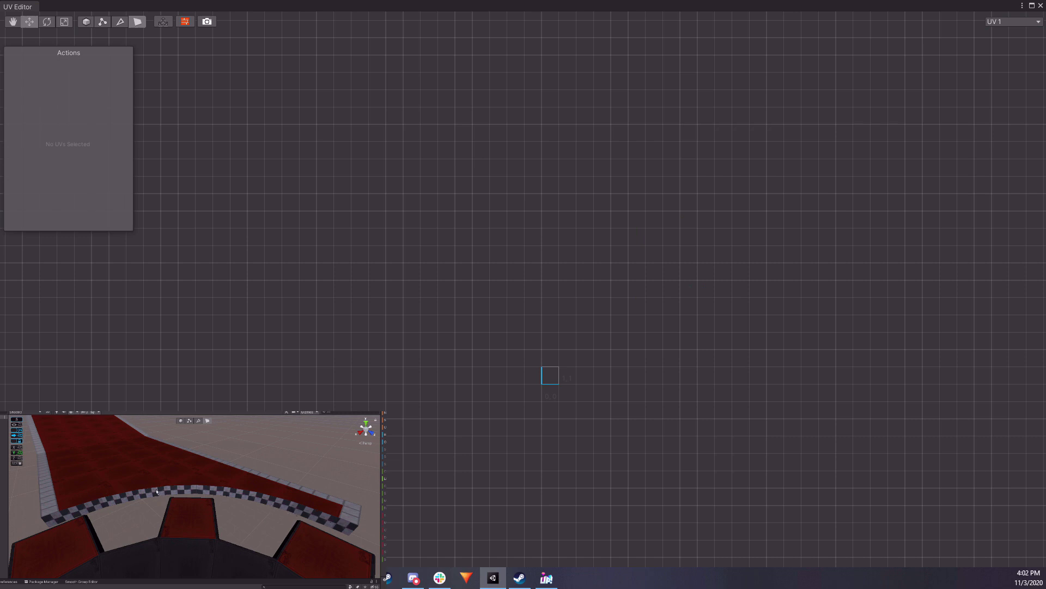
left_click(75, 513)
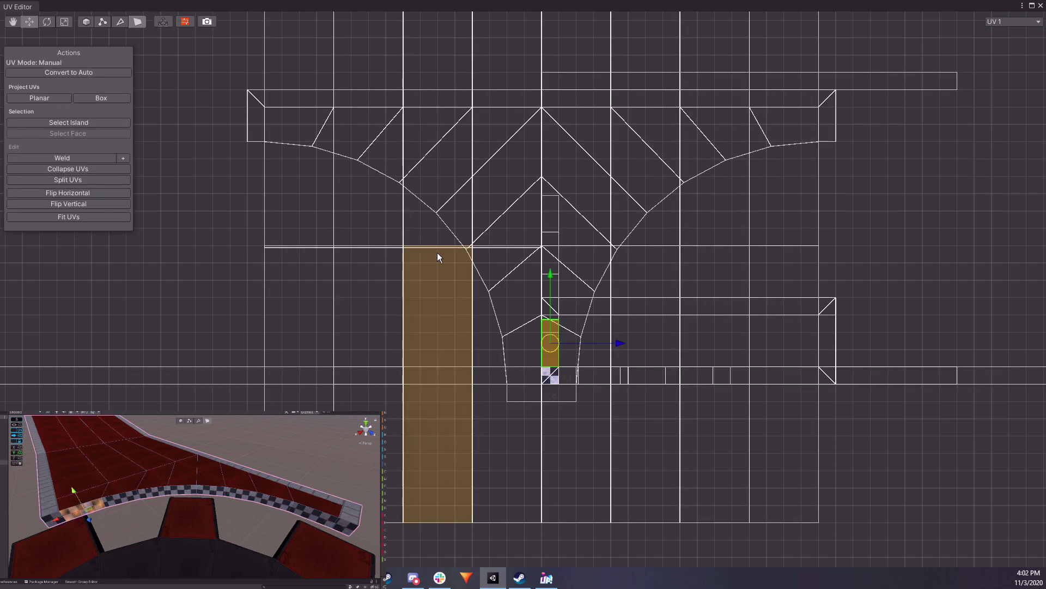
left_click(49, 520)
left_click(82, 510, "shift")
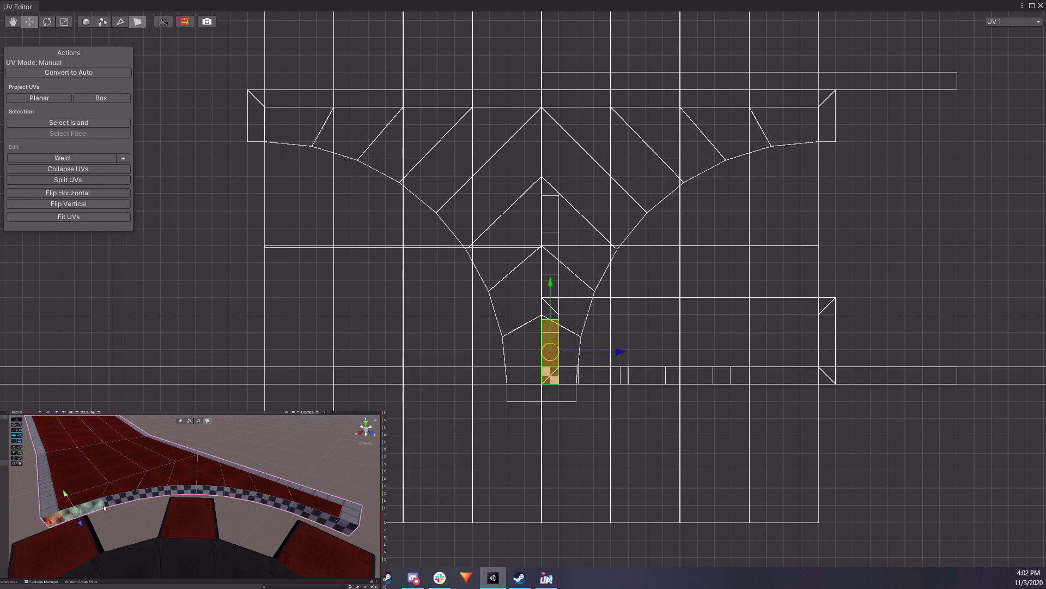
left_click(120, 498, "shift")
left_click(153, 492, "shift")
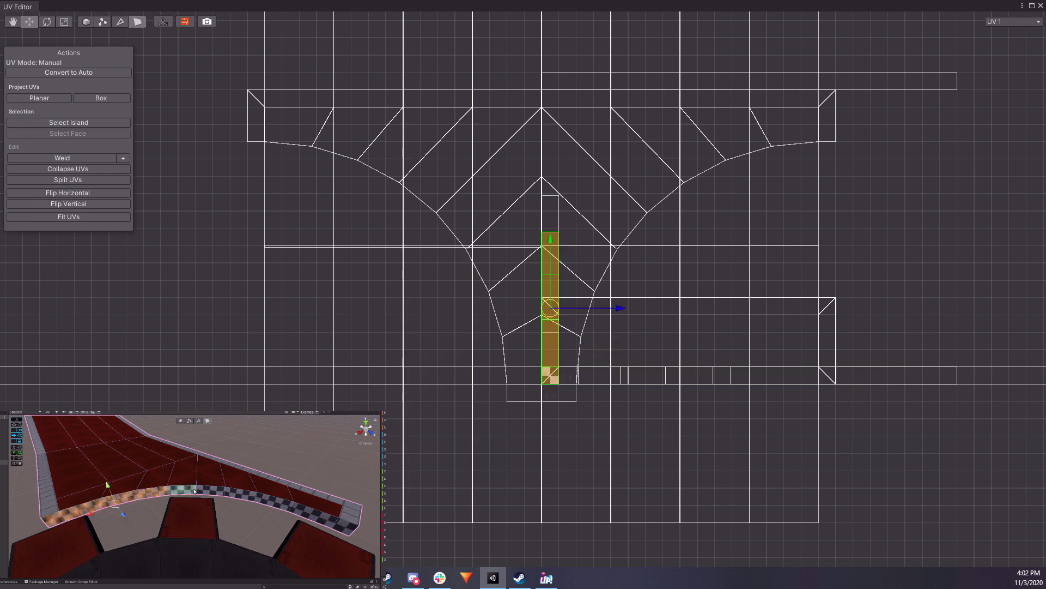
Move the UVs of the checkered end corner face up into an empty area above the other UV islands.
left_click(49, 523)
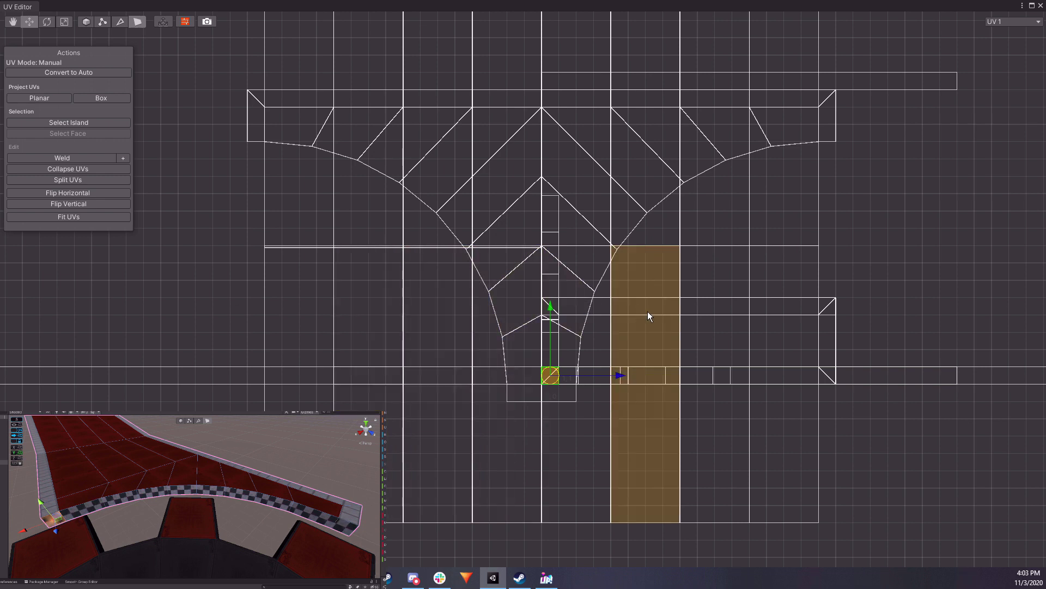
scroll(611, 343, "down", 4)
middle_click_drag(389, 343, 524, 255)
middle_click_drag(683, 188, 690, 409)
left_click_drag(684, 422, 687, 129)
middle_click_drag(689, 126, 694, 499)
scroll(696, 499, "down", 3)
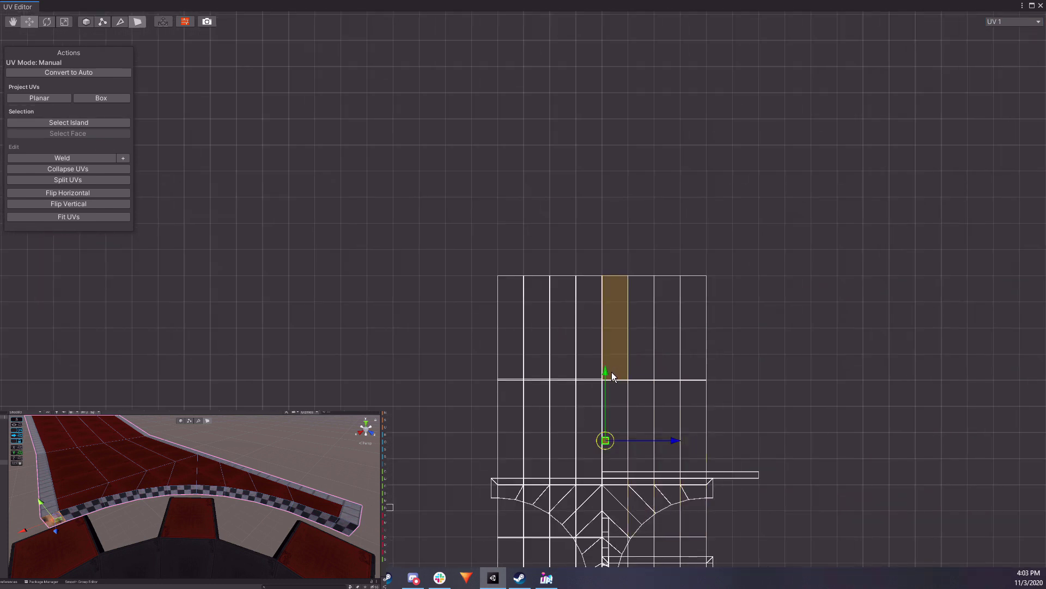
left_click_drag(604, 376, 604, 146)
scroll(637, 218, "up", 5)
middle_click_drag(738, 119, 593, 364)
scroll(593, 365, "up", 3)
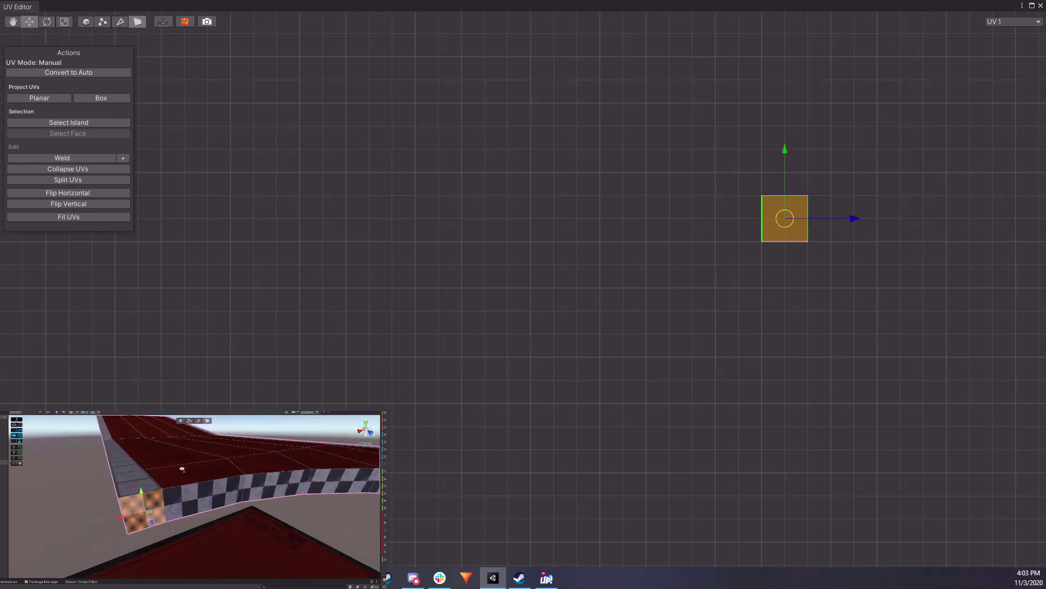
scroll(773, 284, "down", 2)
middle_click_drag(775, 261, 588, 318)
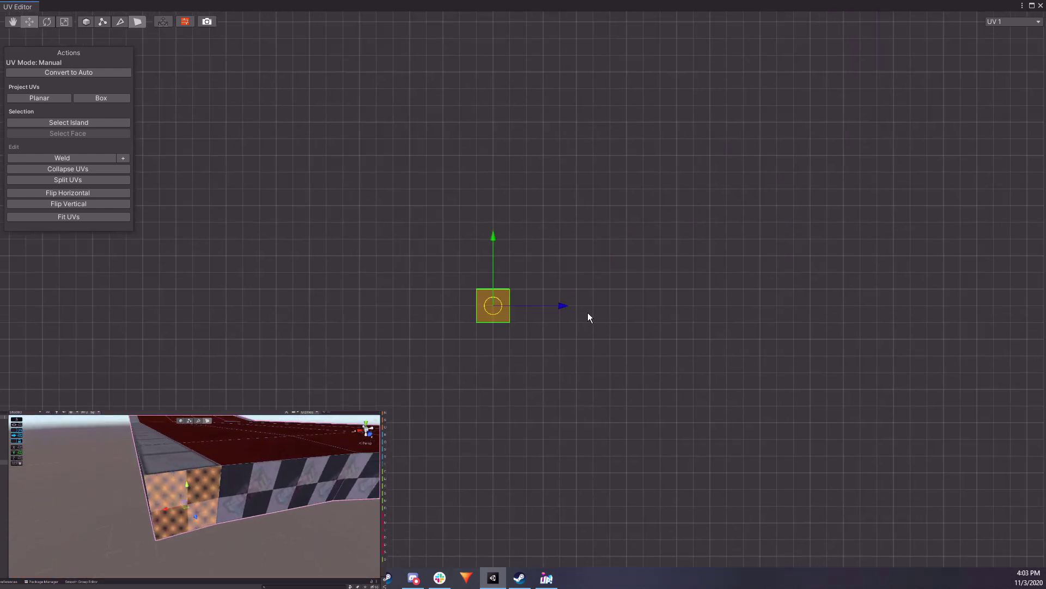
mouse_move(493, 235)
left_mouse_down()
mouse_move(494, 253)
mouse_move(487, 234)
left_mouse_up()
right_click_drag(166, 509, 82, 506)
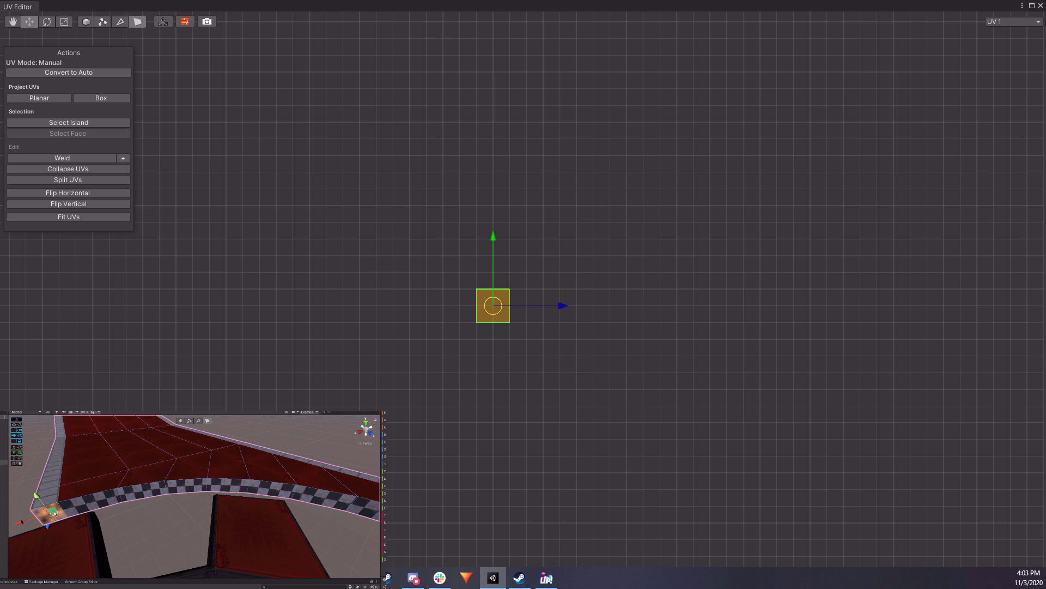
Stitch the UVs of the neighbouring checkered segments one after another onto the corner face, forming a continuous vertical strip.
left_click(93, 502)
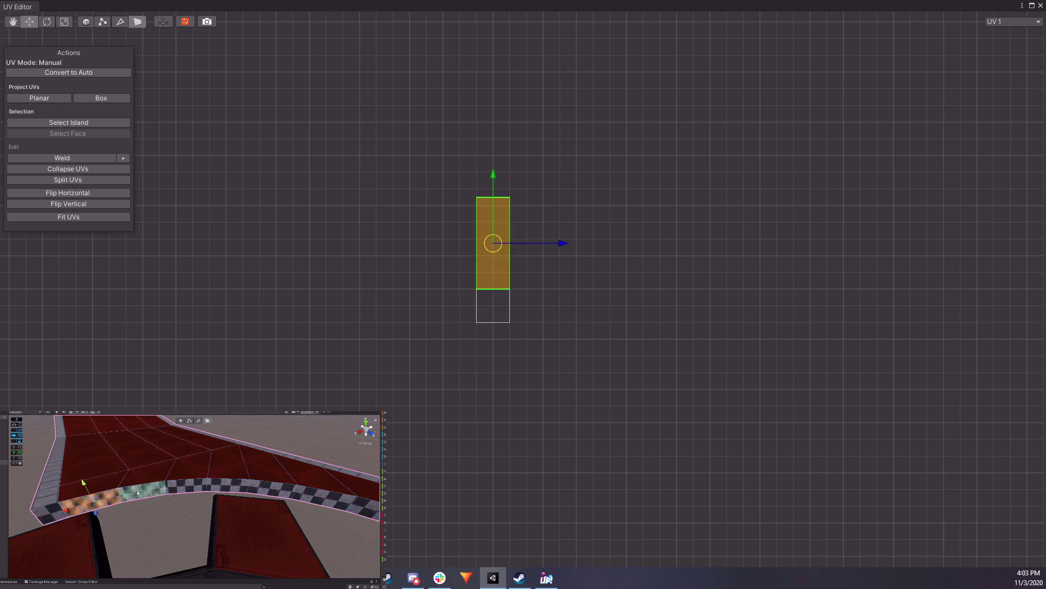
left_click(139, 493)
left_click(179, 489)
left_click(222, 486)
right_click_drag(209, 490, 88, 522)
left_click(257, 490)
left_click(348, 500)
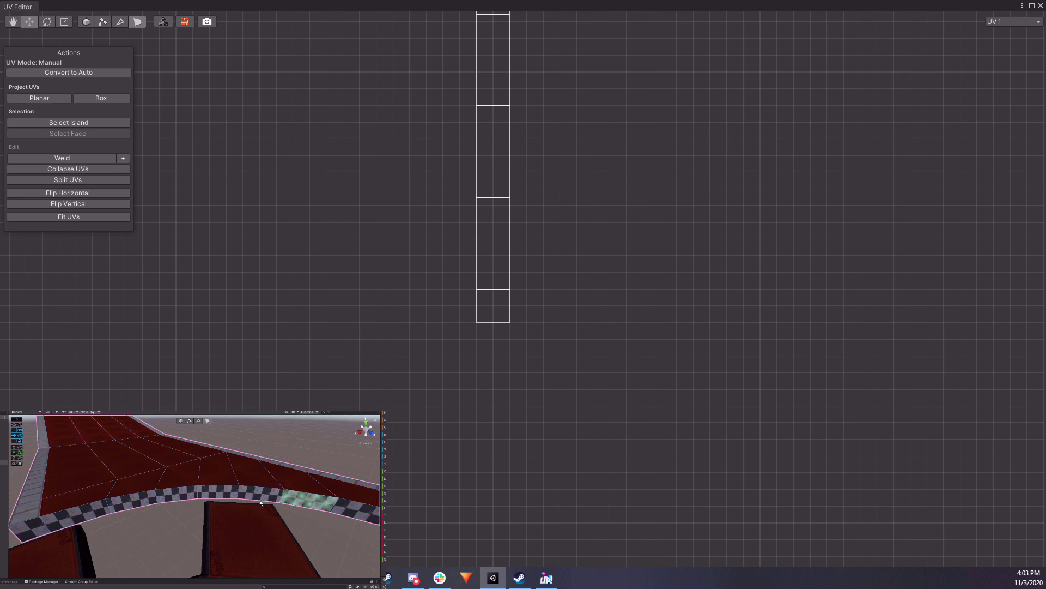
Switch to UV vertex editing and select the vertex pair where the corner face meets the first curved segment.
left_click(26, 527)
scroll(629, 351, "up", 3)
scroll(540, 323, "down", 1)
left_click(103, 25)
middle_click_drag(570, 314, 781, 145)
scroll(713, 178, "down", 3)
middle_click_drag(693, 249, 528, 334)
left_click_drag(354, 321, 431, 332)
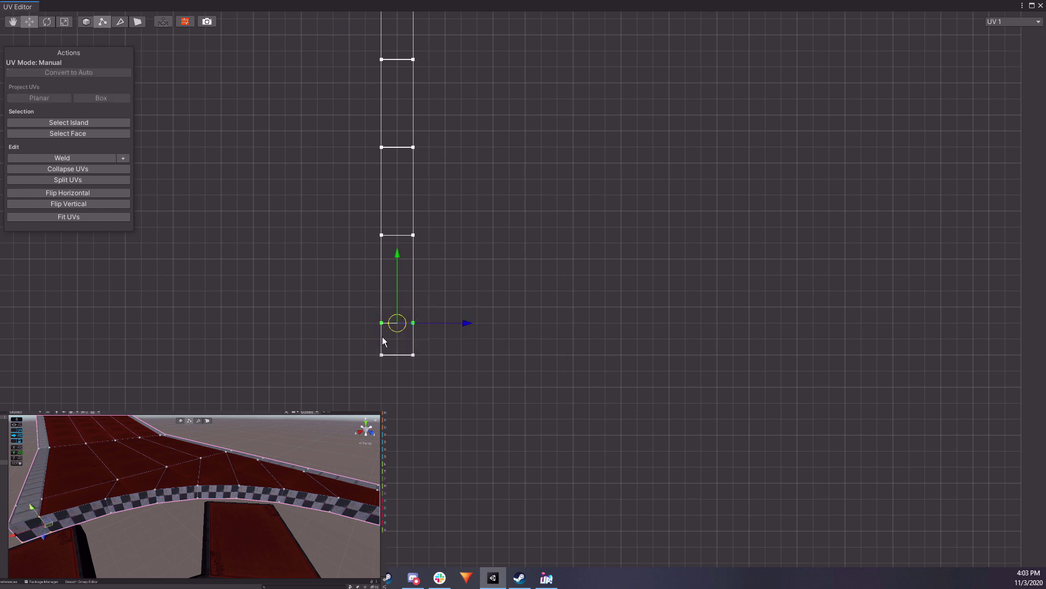
right_click_drag(213, 473, 156, 455)
key("w")
left_click_drag(407, 258, 368, 260)
Move the UV vertex pair between the first and second curved segments down to align the checker squares with the seam.
left_click_drag(338, 218, 531, 261)
scroll(333, 310, "up", 4)
middle_click_drag(355, 271, 542, 300)
scroll(226, 493, "down", 5)
right_click_drag(226, 493, 269, 502)
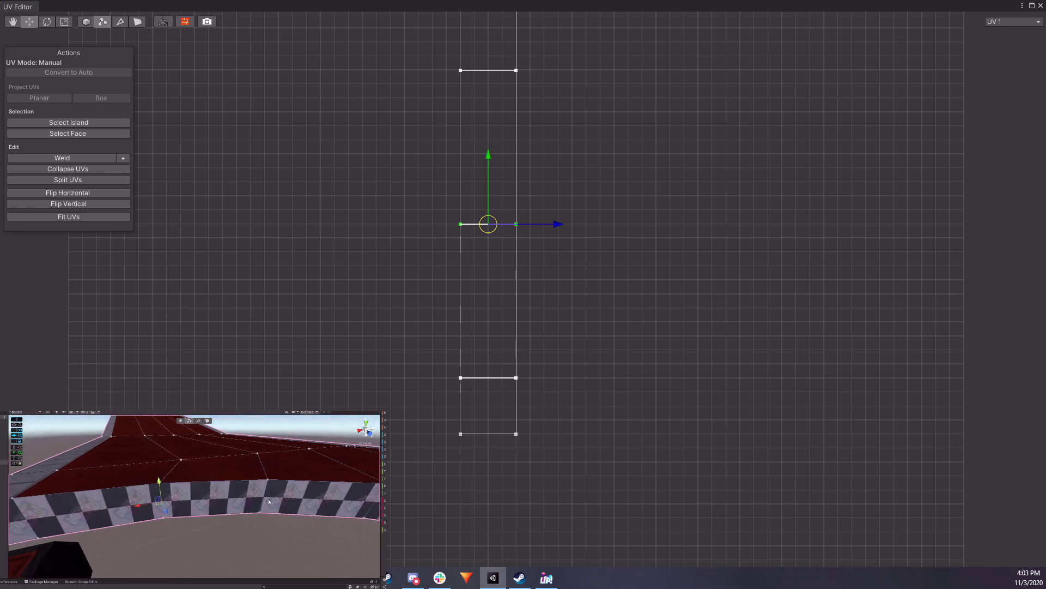
left_click_drag(487, 162, 487, 173)
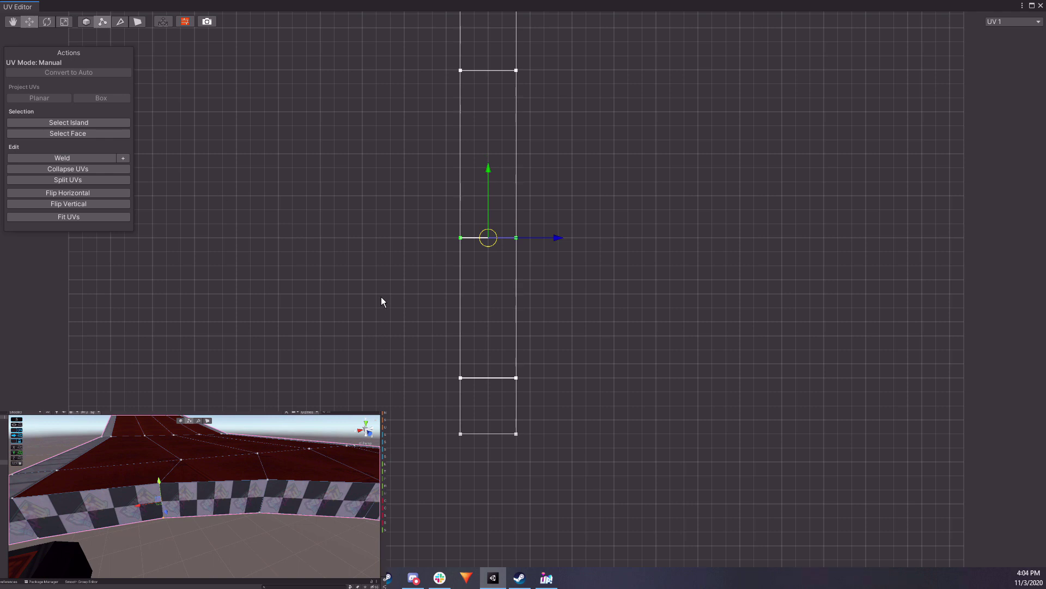
Move the UV vertex pairs at the second-third and third-fourth segment seams down to align the checker squares.
middle_click_drag(449, 153, 424, 291)
left_click_drag(401, 186, 582, 230)
left_click_drag(463, 158, 463, 182)
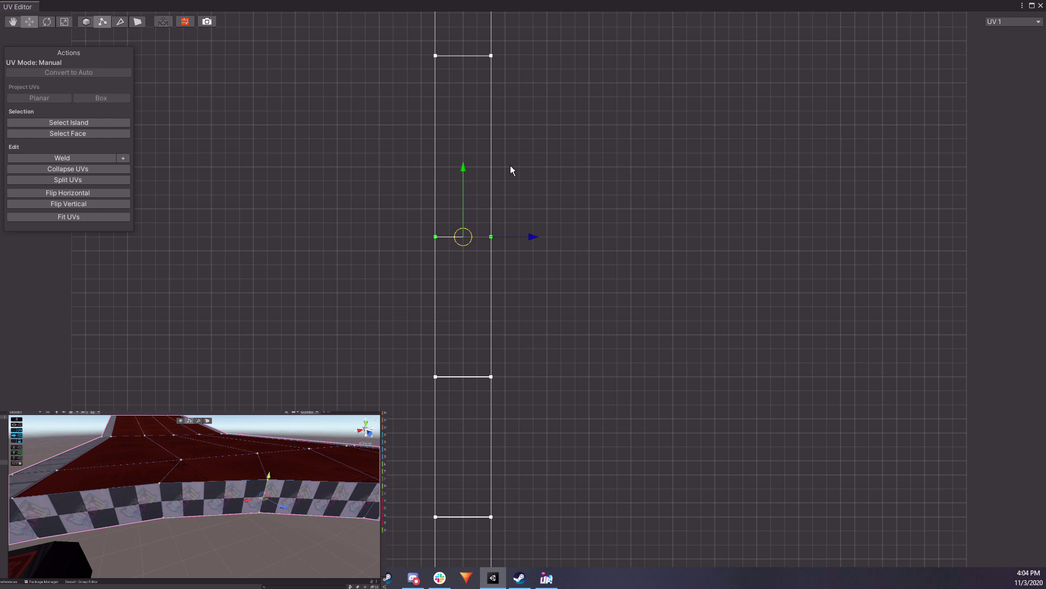
middle_click_drag(510, 165, 458, 358)
left_click_drag(362, 229, 512, 258)
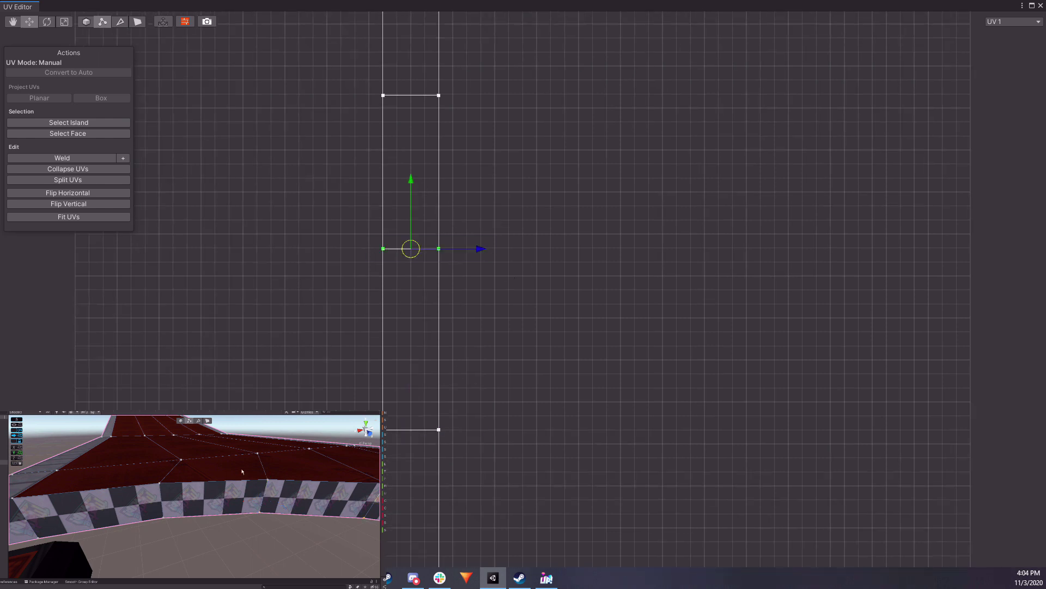
mouse_move(237, 522)
right_mouse_down()
mouse_move(215, 531)
mouse_move(243, 523)
right_mouse_up()
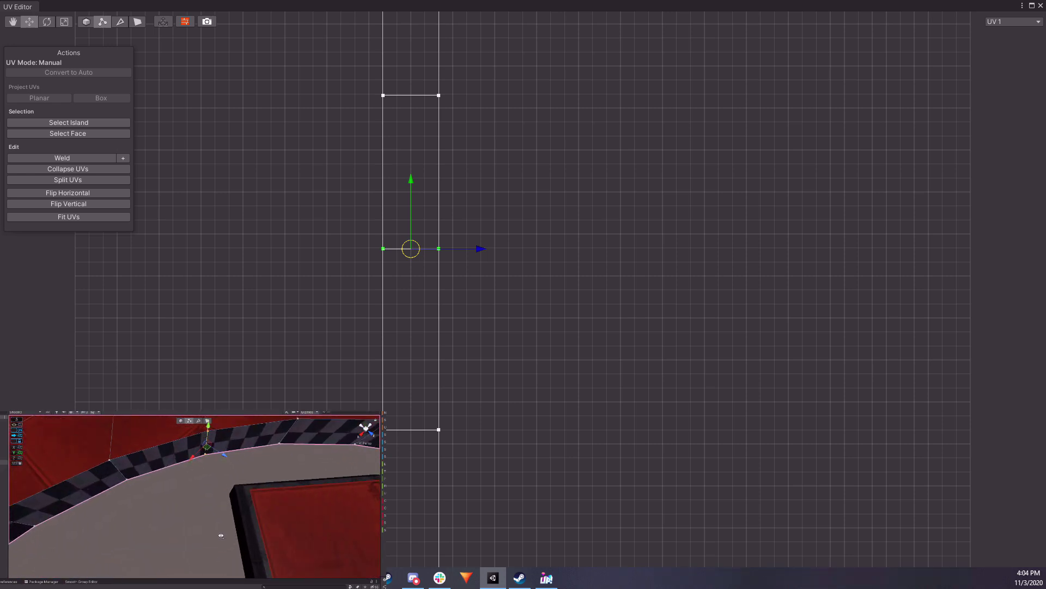
left_click_drag(410, 179, 406, 191)
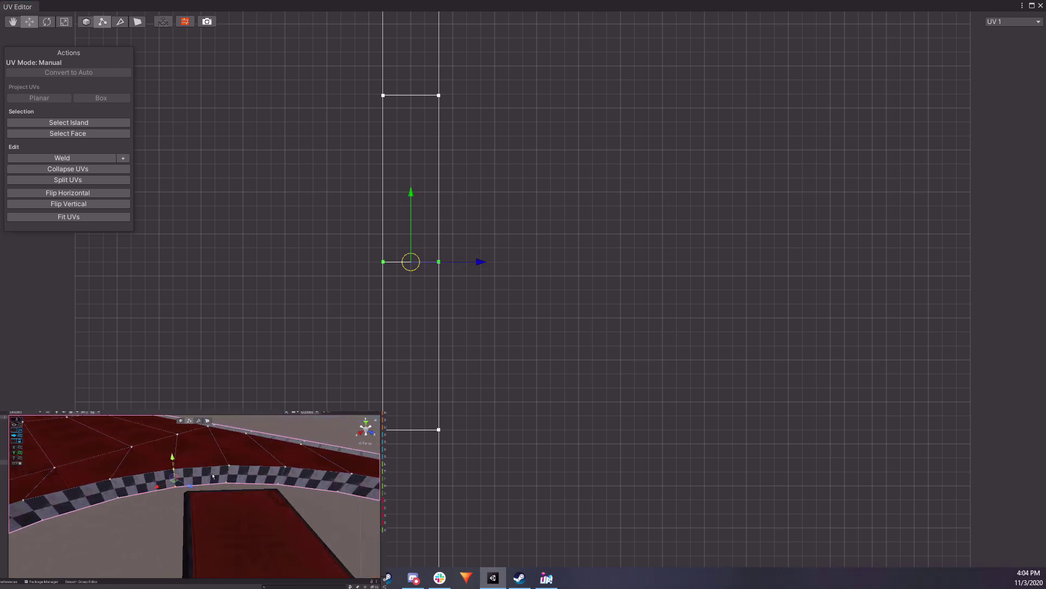
Adjust the UV vertex pairs at the fourth-fifth and fifth-sixth segment seams vertically to match the checker pattern.
middle_click_drag(328, 306, 346, 377)
left_click_drag(372, 146, 522, 177)
mouse_move(428, 105)
left_mouse_down()
mouse_move(430, 126)
mouse_move(424, 100)
left_mouse_up()
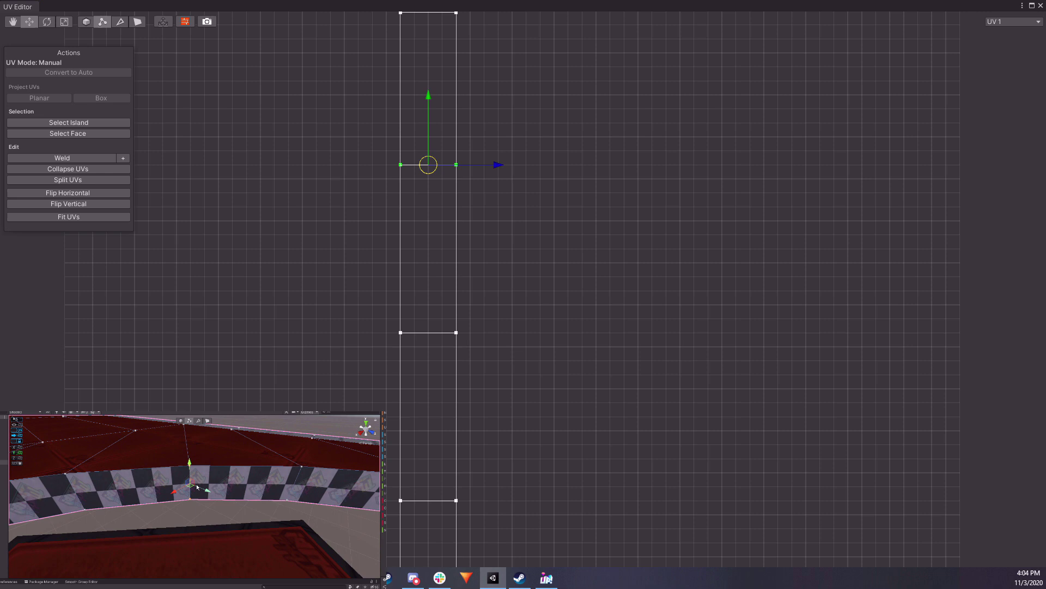
middle_click_drag(201, 497, 109, 494)
middle_click_drag(321, 125, 305, 285)
left_click_drag(348, 147, 487, 191)
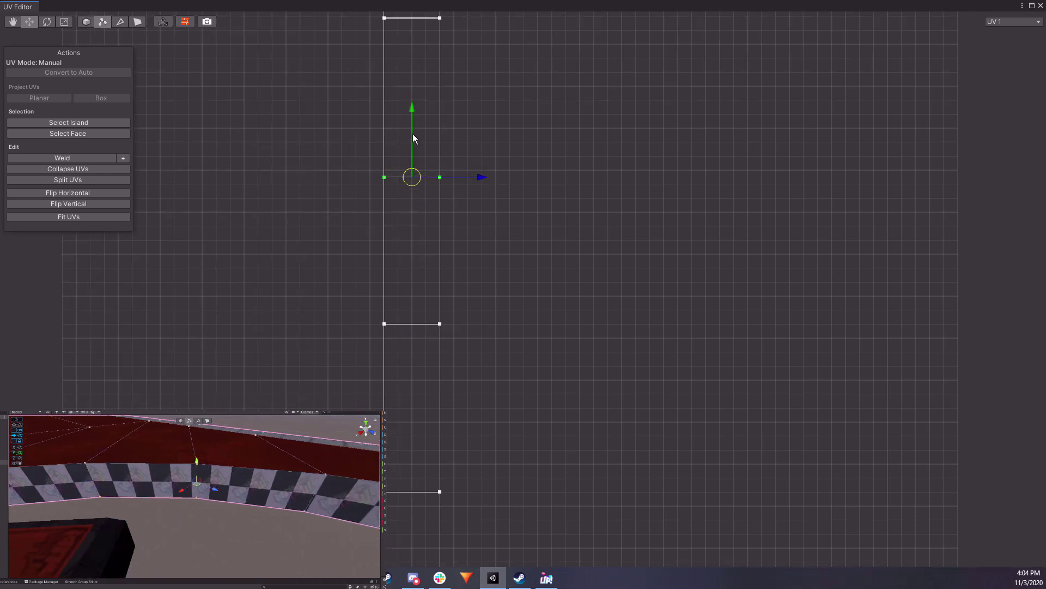
right_click_drag(196, 491, 234, 490)
Move the UV vertex pairs at the sixth-seventh and seventh-eighth segment seams down to align the checker squares.
middle_click_drag(416, 192, 407, 357)
left_click_drag(357, 166, 461, 202)
left_click_drag(404, 131, 403, 157)
middle_click_drag(439, 146, 426, 252)
left_click_drag(343, 109, 456, 165)
mouse_move(391, 89)
left_mouse_down()
mouse_move(394, 121)
mouse_move(384, 86)
mouse_move(381, 103)
left_mouse_up()
middle_click_drag(215, 484, 98, 480)
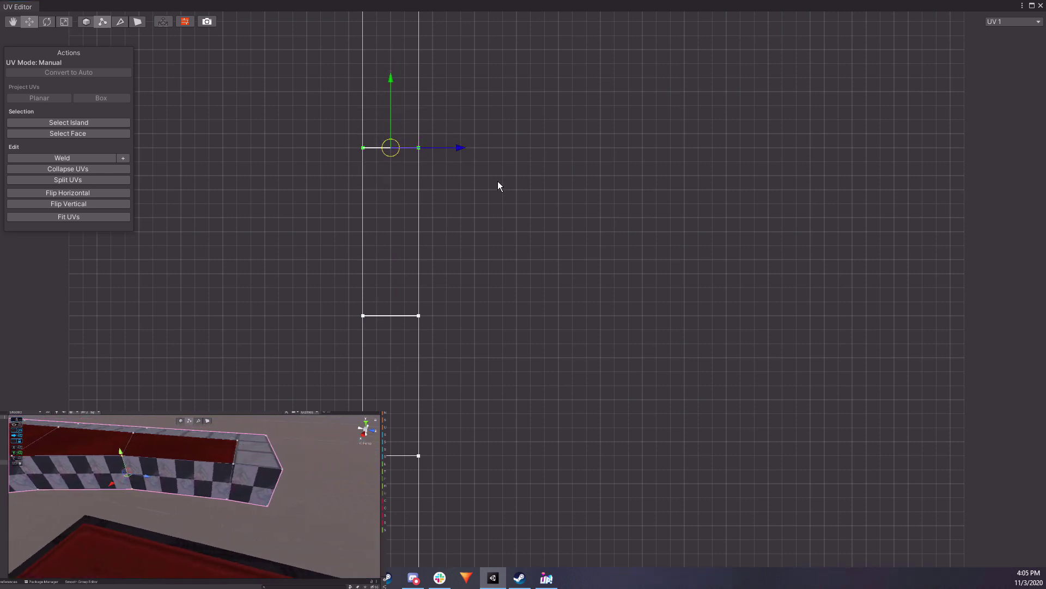
Nudge the selected UV vertex pair near the end of the curved trim to finish aligning its checker squares.
middle_click_drag(509, 188, 512, 245)
mouse_move(394, 151)
left_mouse_down()
mouse_move(394, 163)
mouse_move(387, 148)
left_mouse_up()
right_click_drag(180, 496, 256, 545)
key("g")
Examine the checker trim along the whole curved edge of the arch platform for stretched or mismatched squares.
left_click(269, 474)
key("g")
double_click(243, 468)
left_click(263, 440)
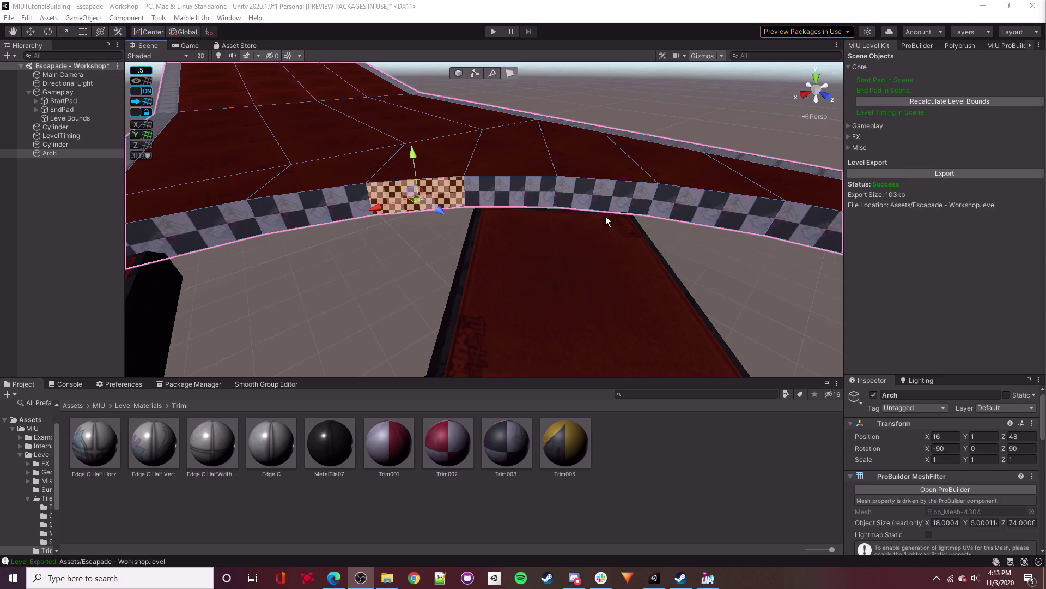
right_click_drag(574, 165, 425, 240)
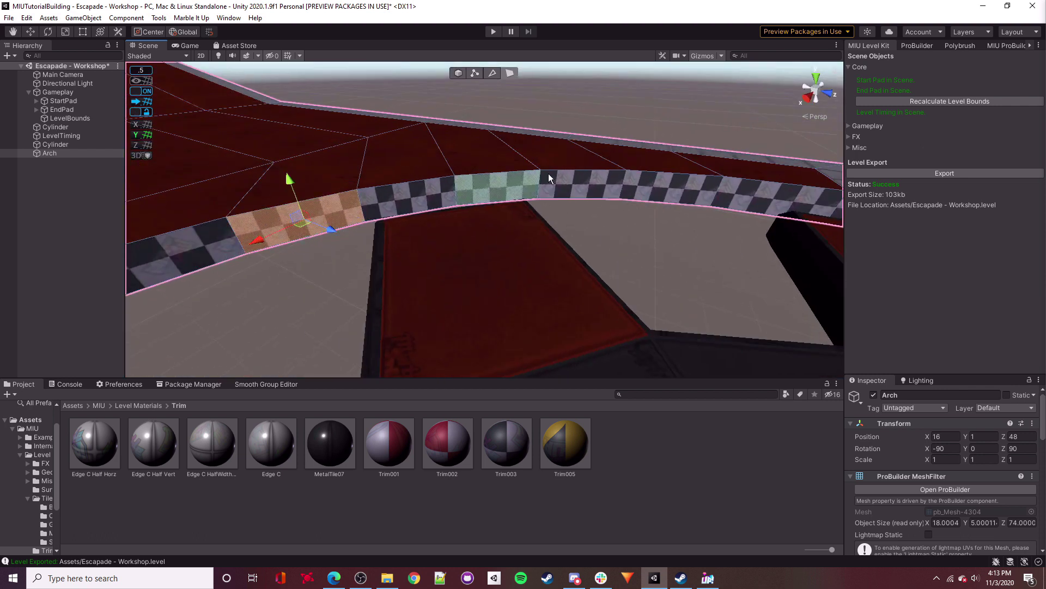
right_click_drag(536, 195, 571, 250)
right_click_drag(754, 191, 480, 155)
right_click_drag(757, 153, 340, 198)
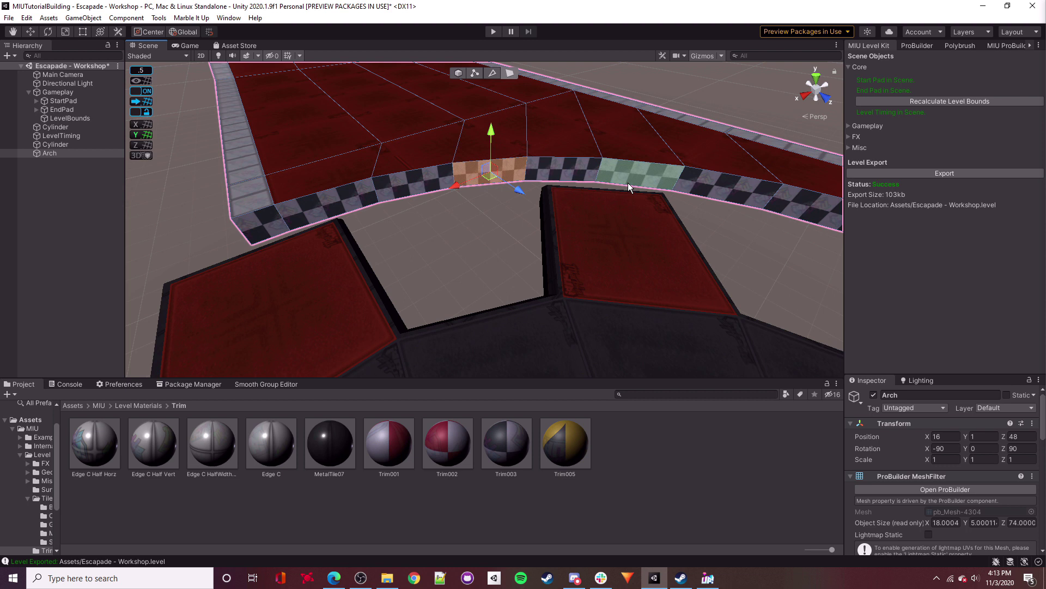
key("w")
right_click_drag(388, 250, 237, 258)
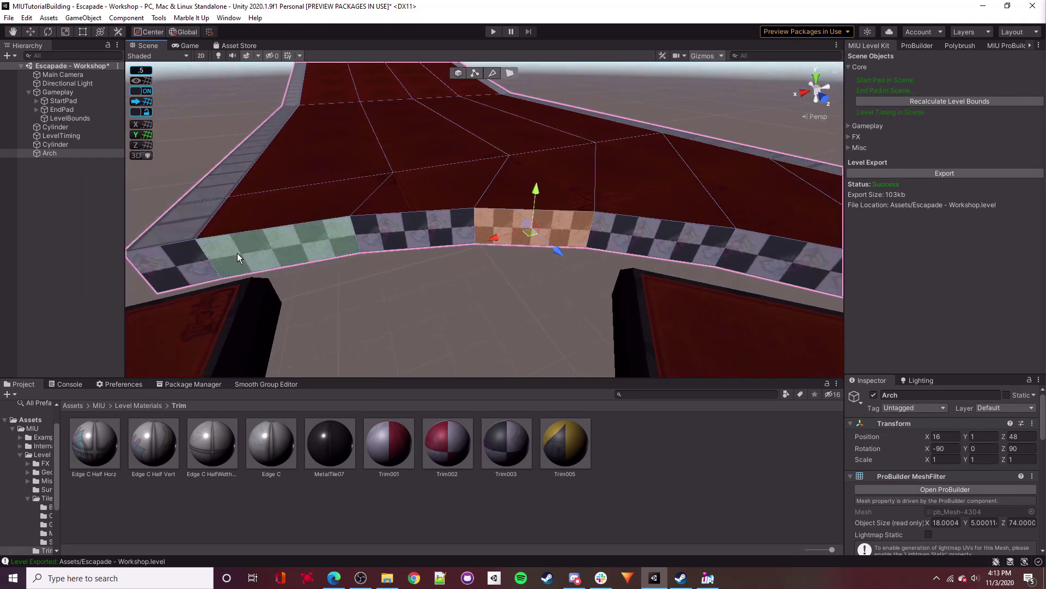
right_click_drag(501, 227, 269, 264)
Select all checkered trim faces along the curved edge and assign them to smoothing group 1.
left_click(208, 267)
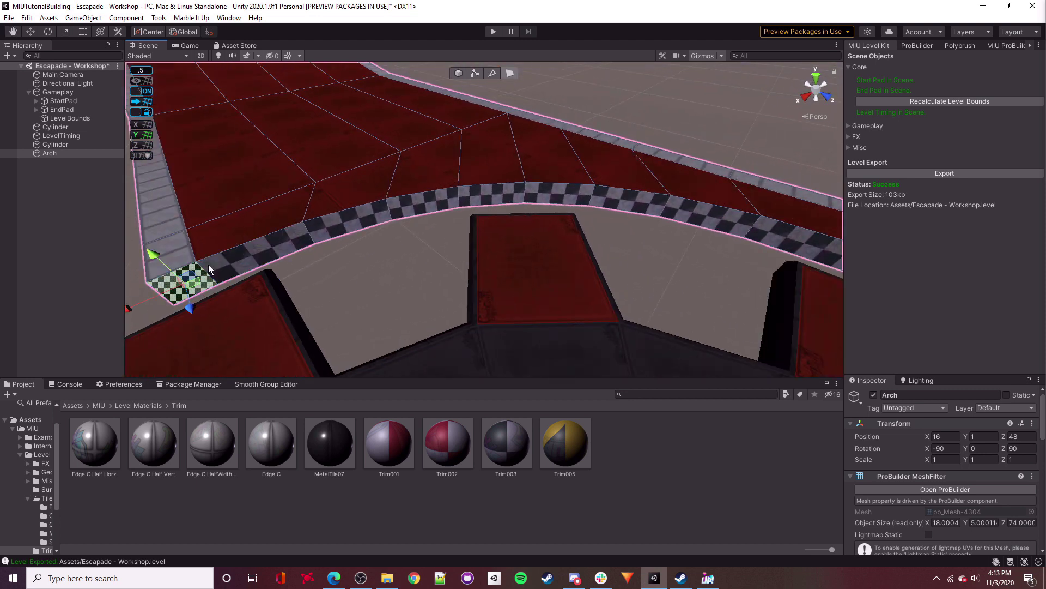
left_click(513, 194, "shift")
left_click(697, 214, "shift")
right_click_drag(697, 214, 708, 208)
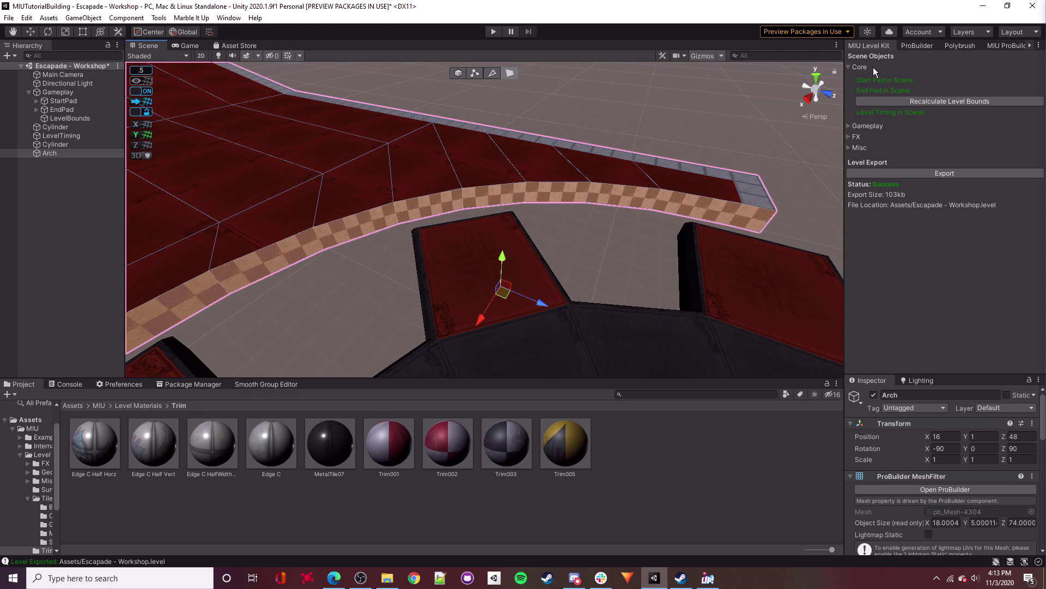
left_click(970, 45)
left_click(917, 45)
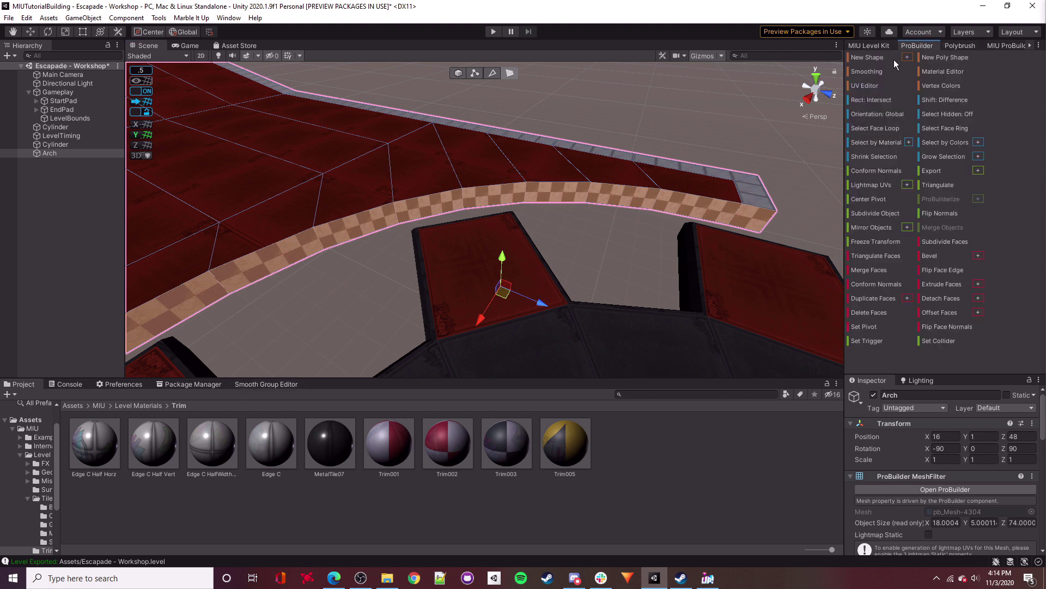
left_click(871, 46)
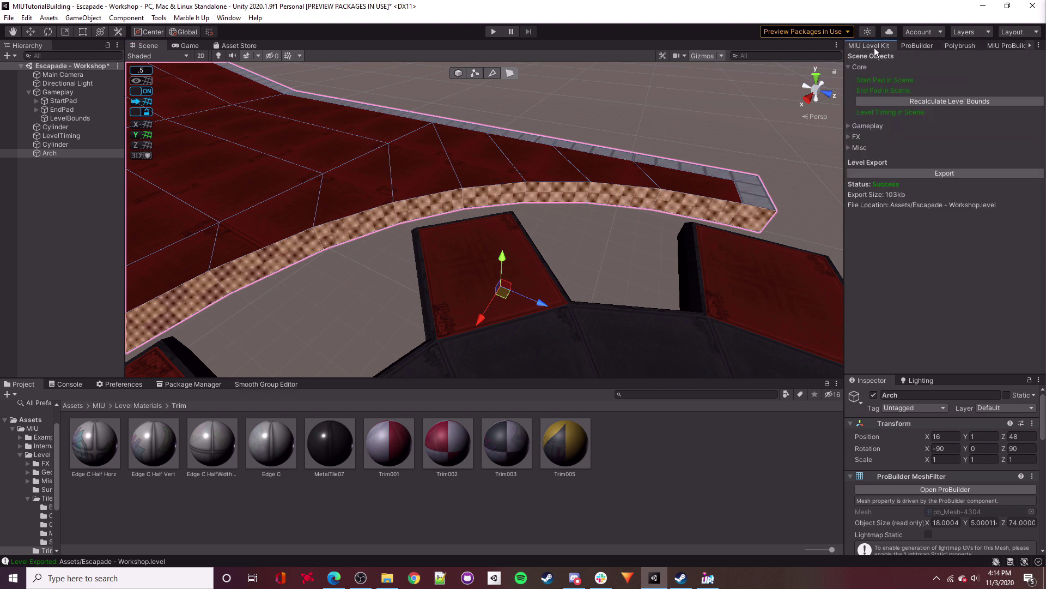
left_click(278, 384)
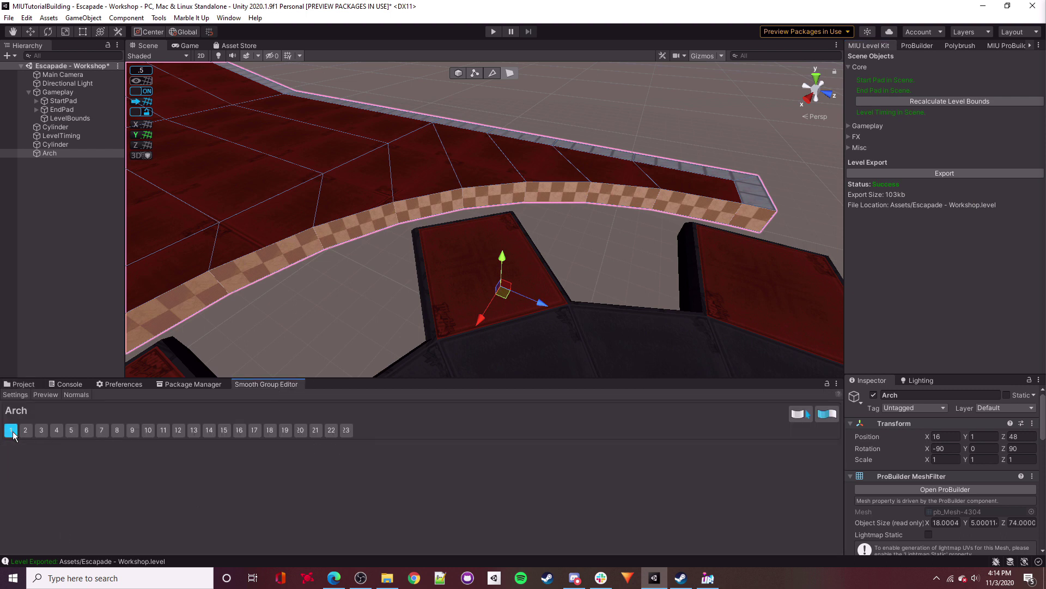
right_click_drag(581, 196, 509, 197)
right_click_drag(577, 215, 764, 227)
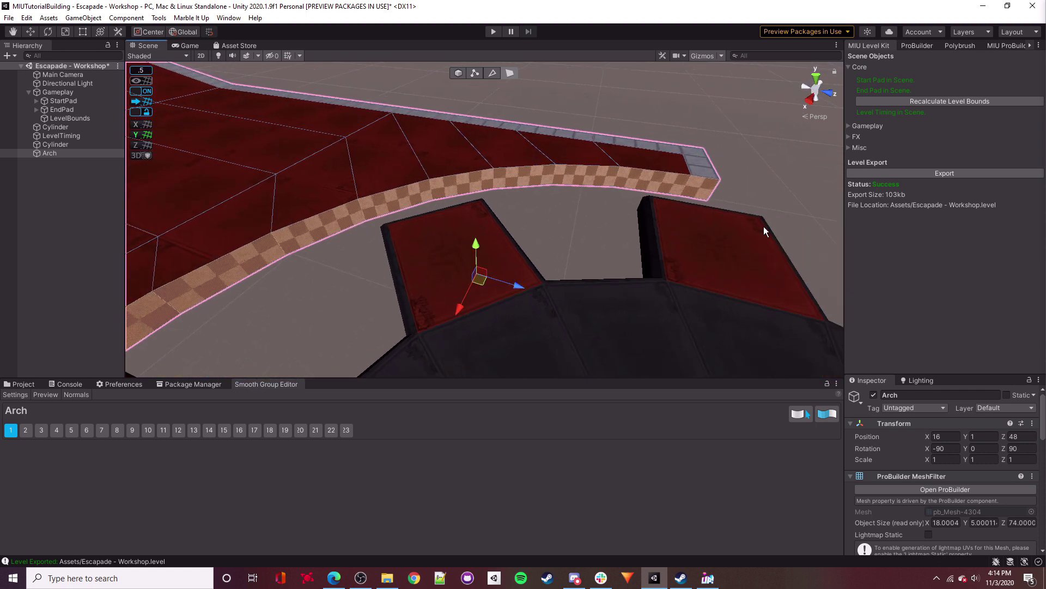
right_click_drag(701, 168, 701, 149)
left_click(700, 118)
right_click_drag(605, 192, 505, 180)
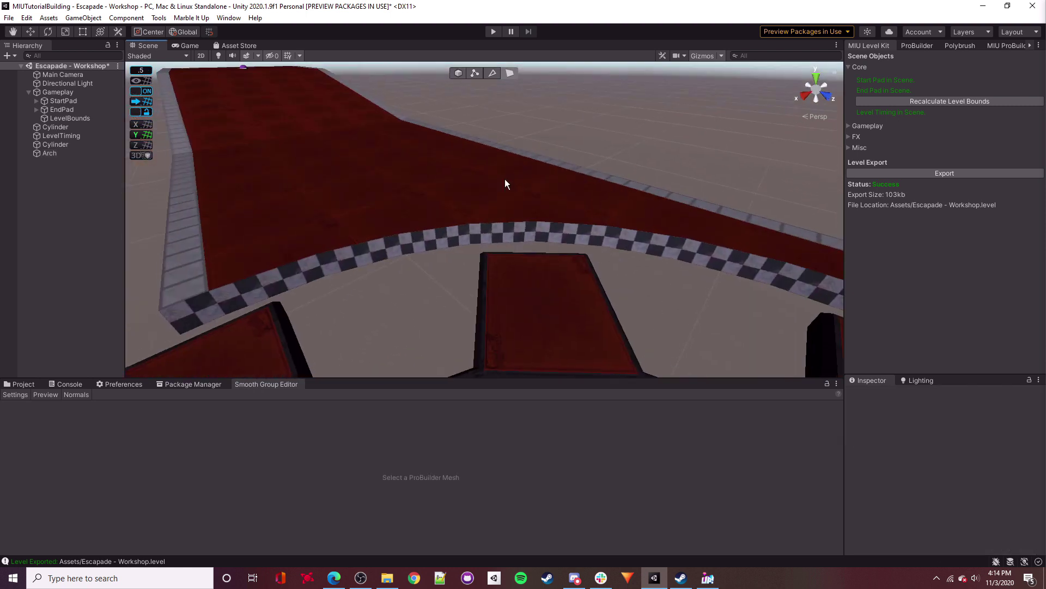
Bring up the curved trim's UV strip in vertex mode and adjust the first seam vertex pairs vertically.
left_click(462, 240)
right_click_drag(492, 245, 430, 234)
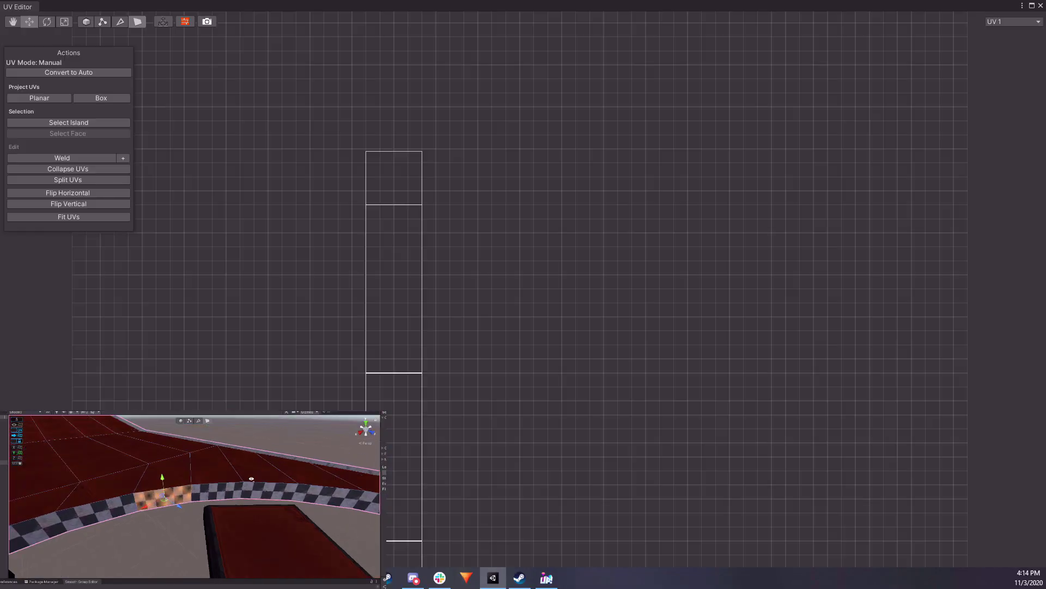
scroll(446, 297, "down", 5)
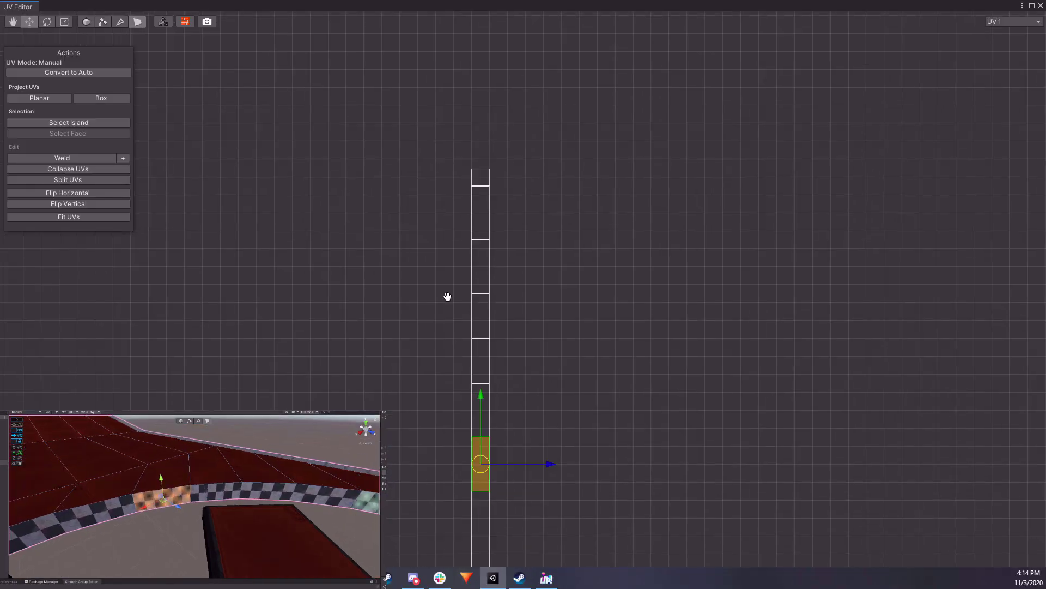
scroll(511, 460, "up", 3)
middle_click_drag(511, 460, 500, 280)
left_click(106, 21)
middle_click_drag(591, 255, 750, 235)
left_click_drag(599, 146, 598, 165)
middle_click_drag(617, 139, 518, 218)
left_click_drag(537, 205, 513, 193)
middle_click_drag(677, 436, 584, 357)
right_click_drag(131, 504, 71, 511)
Move the seam vertex pairs in the lower part of the UV strip down to space those segments evenly.
left_click_drag(492, 404, 378, 429)
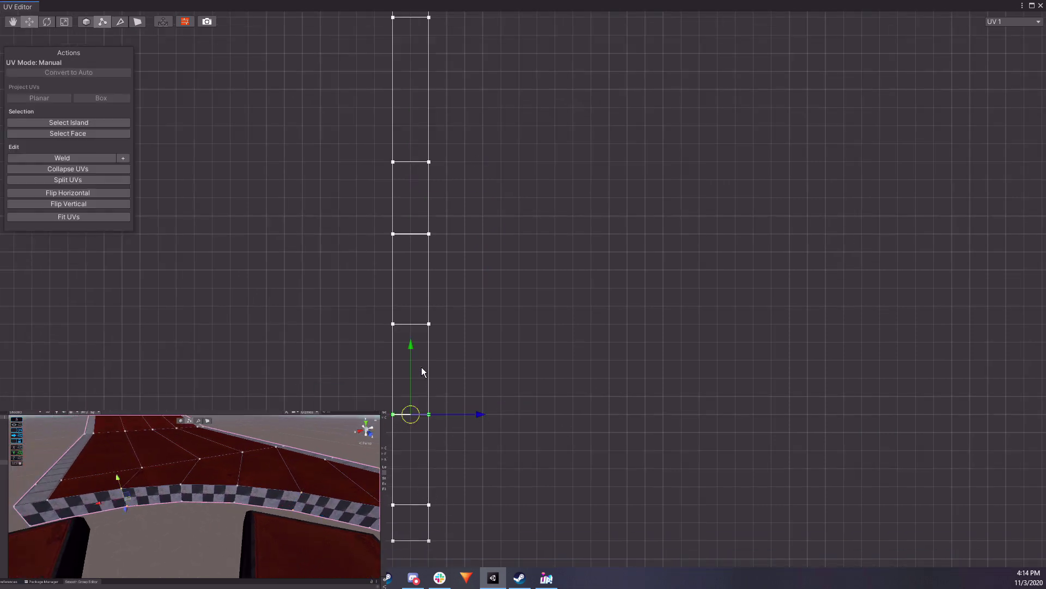
left_click_drag(413, 316, 436, 196)
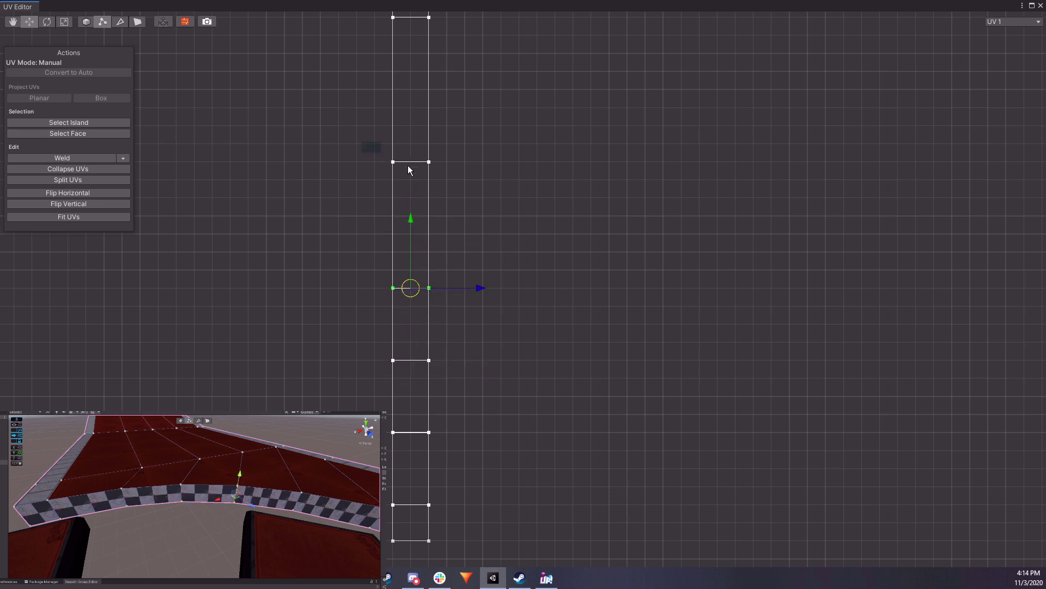
middle_click_drag(430, 178, 401, 356)
left_click_drag(329, 175, 419, 210)
middle_click_drag(409, 190, 580, 161)
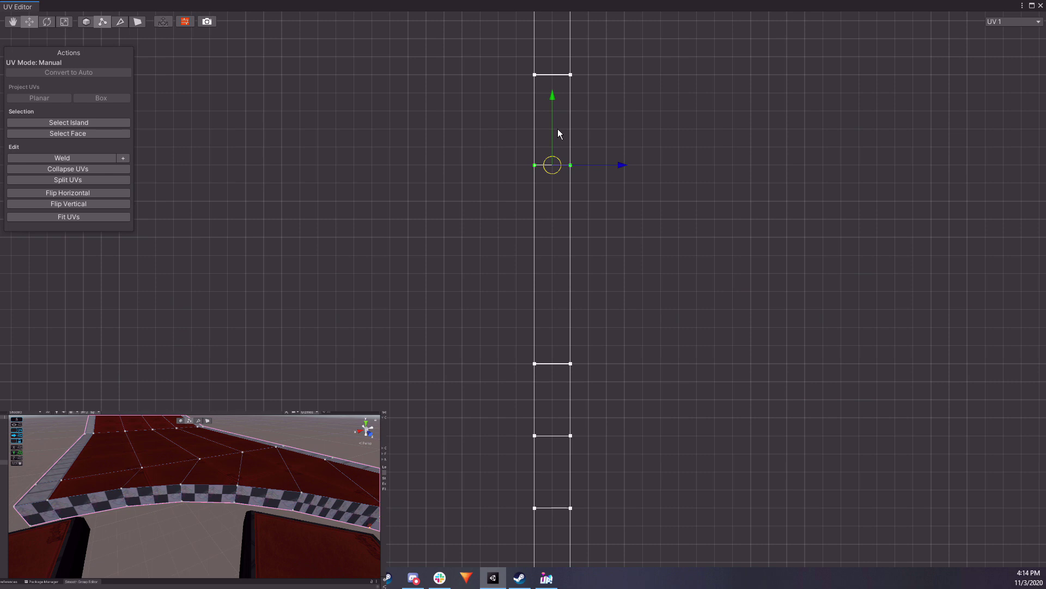
Move the remaining upper seam pairs and the end square down to match the spacing of the lower segments.
left_click_drag(582, 199, 589, 181)
middle_click_drag(598, 155, 611, 276)
middle_click_drag(596, 232, 671, 355)
left_click_drag(594, 44, 701, 112)
left_click_drag(640, 77, 655, 95)
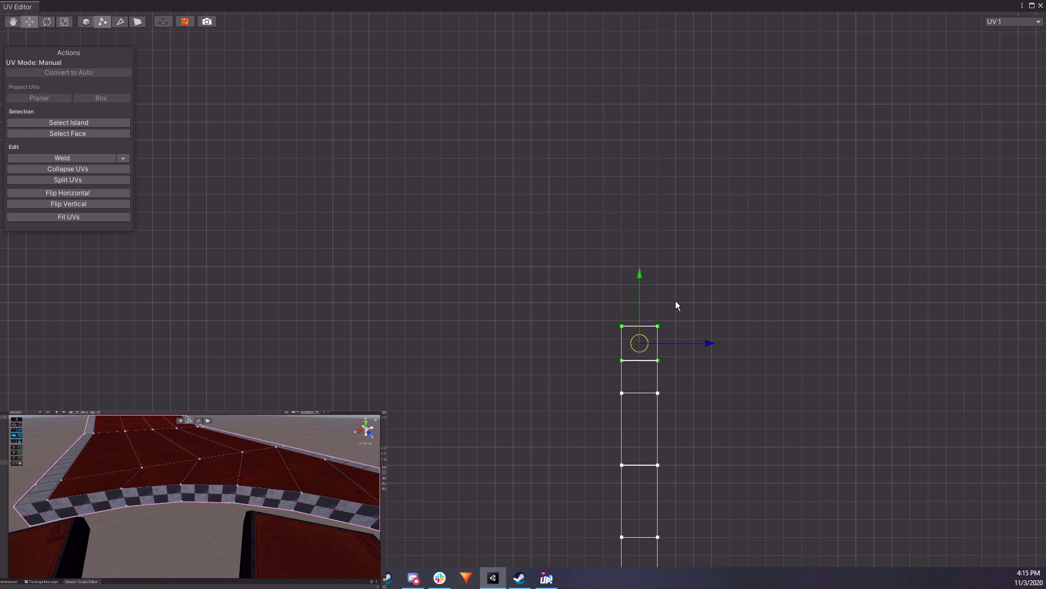
Shift the UV vertices above the lowest seams up to lengthen the first curved segments of the strip.
left_click(610, 257)
middle_click_drag(589, 383, 445, 223)
scroll(444, 223, "down", 2)
left_click_drag(424, 97, 577, 515)
middle_click_drag(571, 511, 615, 452)
scroll(605, 447, "up", 3)
middle_click_drag(544, 416, 534, 256)
left_click_drag(516, 99, 517, 62)
middle_click_drag(489, 215, 459, 404)
scroll(453, 425, "down", 2)
left_click_drag(440, 469, 619, 44)
left_click_drag(496, 198, 495, 169)
Shift the UV vertices above the middle seams up to lengthen the middle curved segments by the same amount.
middle_click_drag(500, 260, 413, 427)
left_click_drag(407, 452, 531, 93)
left_click_drag(448, 211, 439, 177)
middle_click_drag(453, 182, 443, 249)
left_click_drag(387, 441, 536, 142)
left_click_drag(439, 215, 432, 187)
middle_click_drag(430, 187, 460, 301)
left_click_drag(427, 445, 541, 216)
Shift the UV vertices above the last seams and the end square up to even out the final segments.
left_click_drag(430, 368, 542, 205)
left_click_drag(467, 231, 462, 204)
left_click_drag(415, 295, 542, 191)
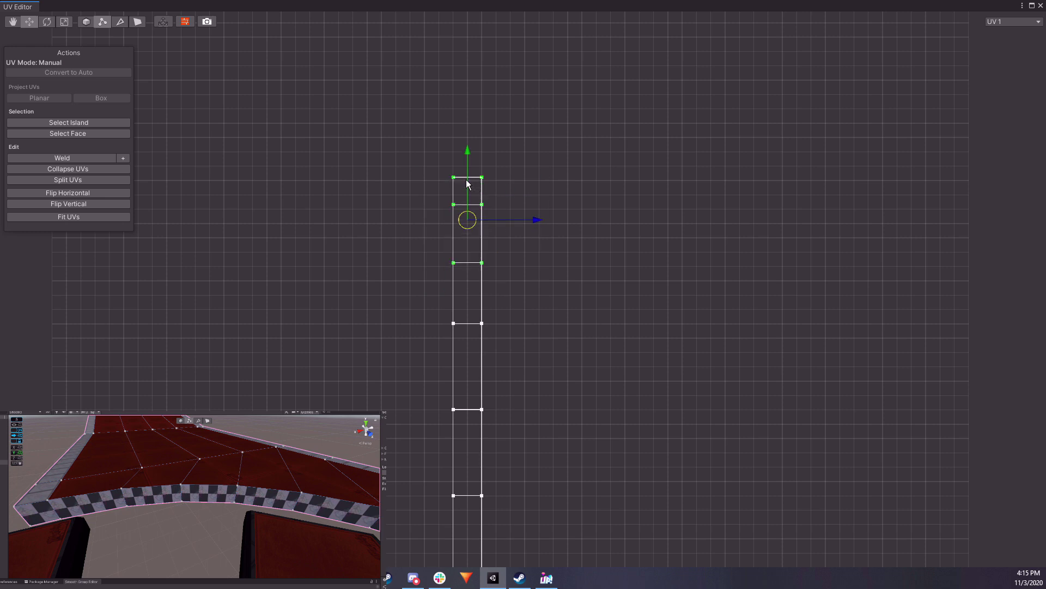
left_click_drag(459, 158, 459, 155)
left_click_drag(423, 202, 525, 134)
left_click_drag(467, 139, 467, 135)
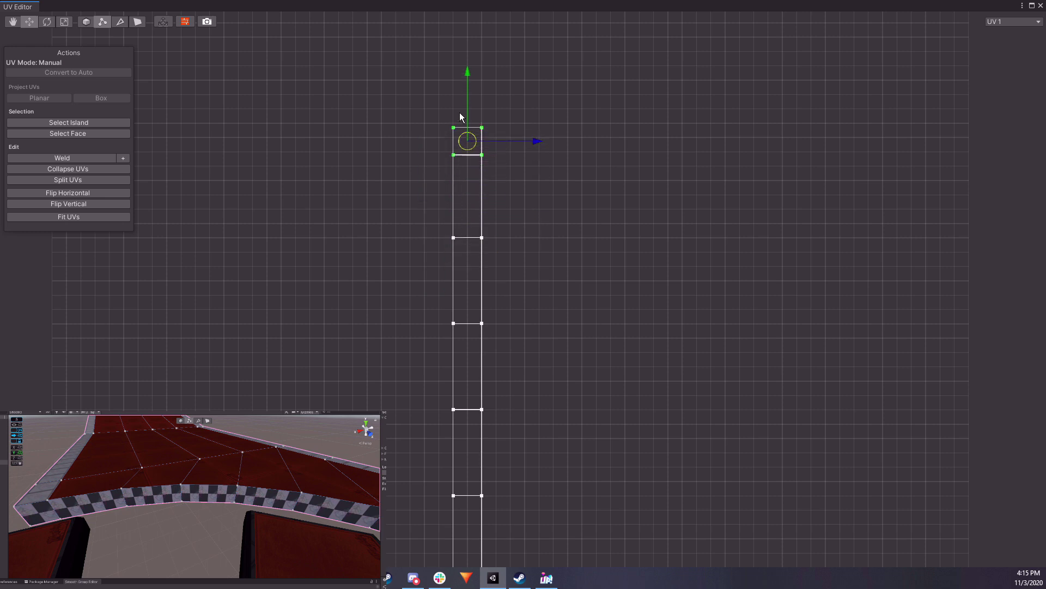
Leave element editing, deselect the Arch and save the scene.
left_click(379, 203)
right_click_drag(203, 484, 276, 488)
key("Escape")
left_click(253, 439)
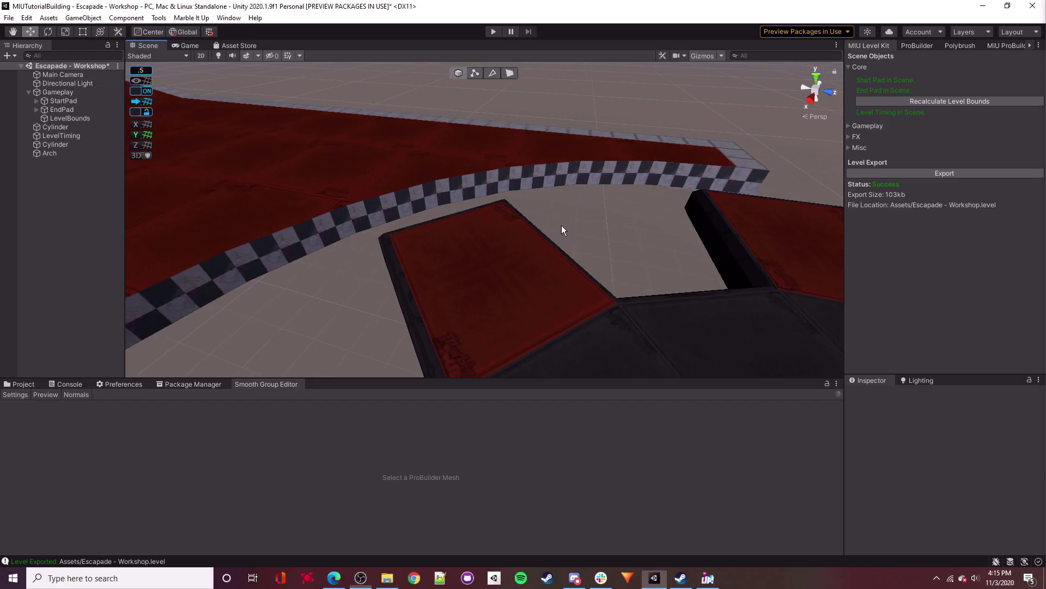
left_click(8, 18)
left_click(33, 59)
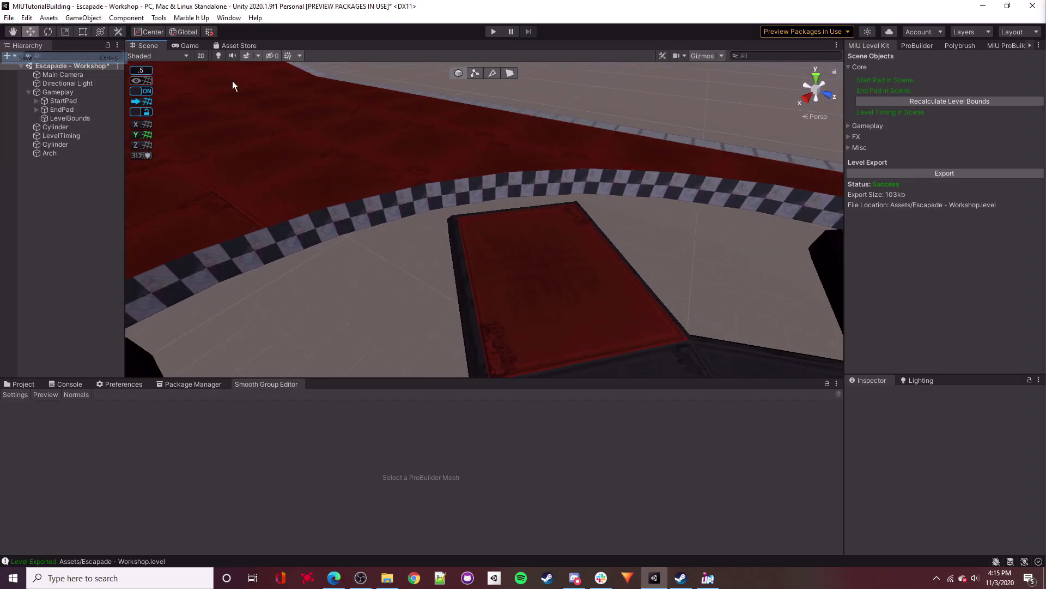
Select both Cylinder gears and set their Elevator Move Time to 22.
left_click(916, 47)
right_click_drag(662, 142, 715, 252)
left_click(592, 253)
right_click_drag(591, 253, 559, 232)
left_click(578, 191, "shift")
scroll(912, 475, "down", 3)
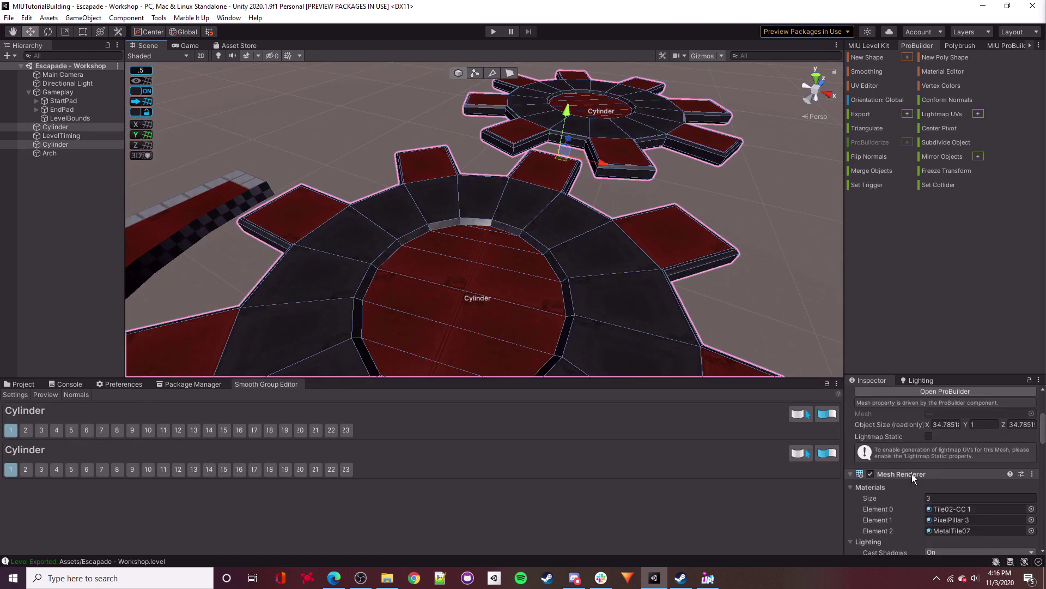
scroll(942, 490, "down", 10)
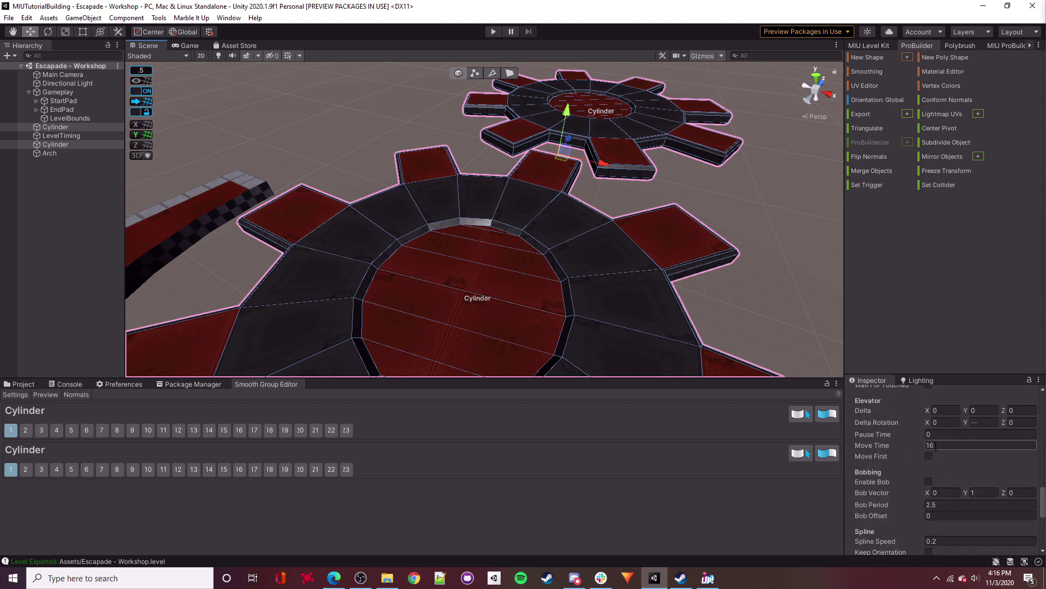
type("20")
key("BackSpace")
type("2")
Deselect the gears and save the scene with the new gear timing.
right_click_drag(479, 212, 417, 161)
left_click(416, 166)
right_click_drag(339, 135, 343, 180)
left_click(9, 17)
left_click(29, 58)
Export the level and recalculate the level bounds with the MIU Level Kit.
left_click(887, 47)
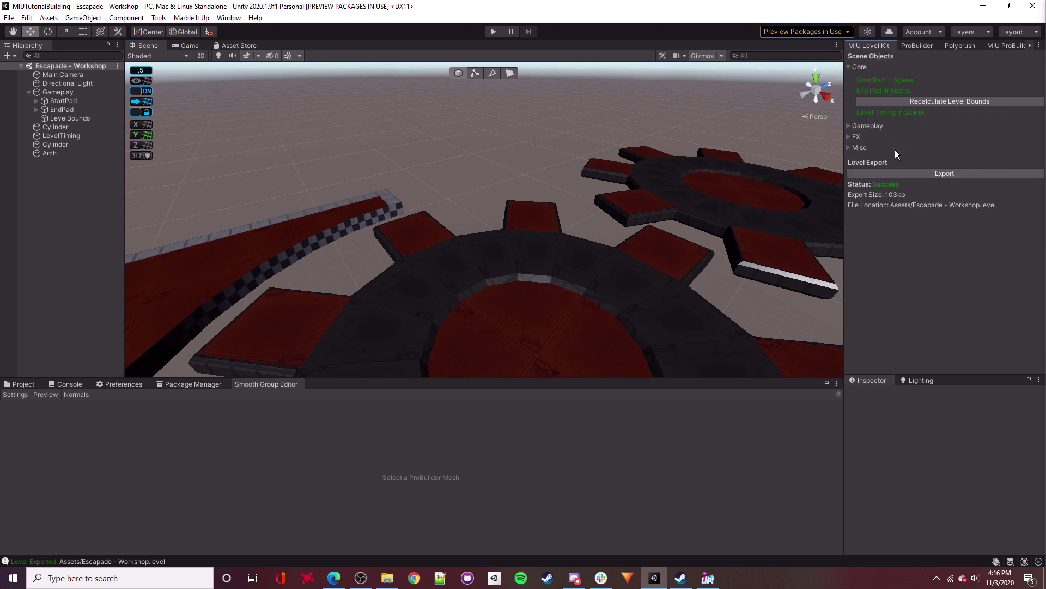
left_click(937, 171)
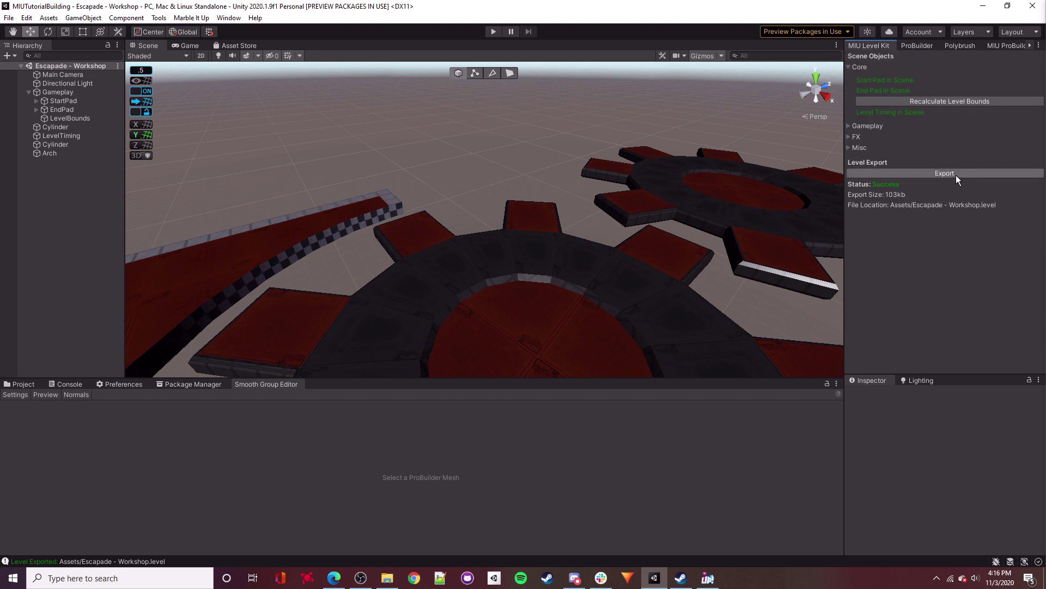
left_click(948, 101)
Switch to the Marble It Up game and play-test the level by rolling the marble across the rotating gears.
left_click(706, 578)
left_click(205, 472)
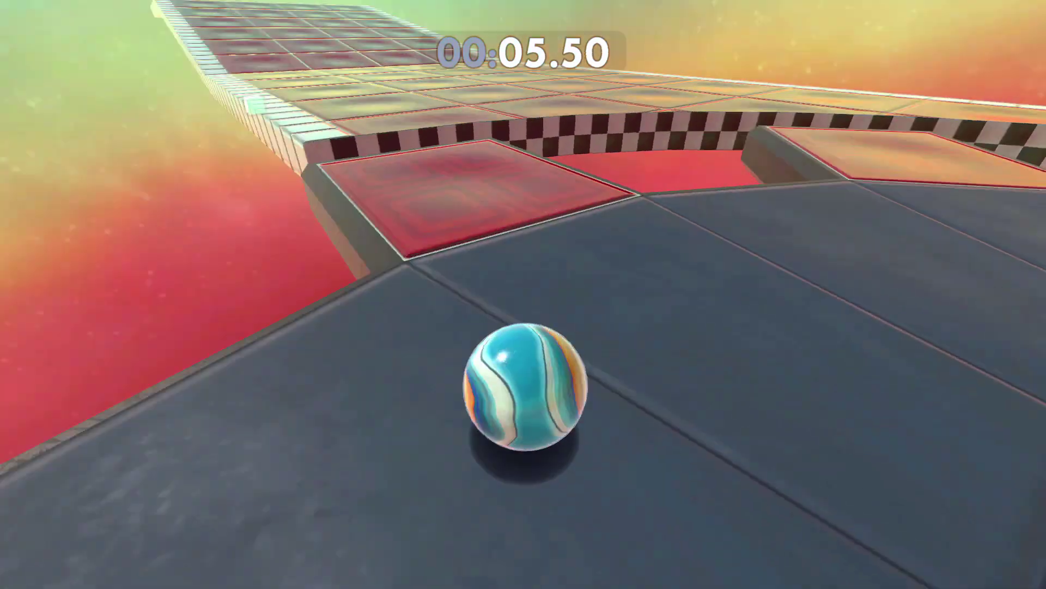
key("w")
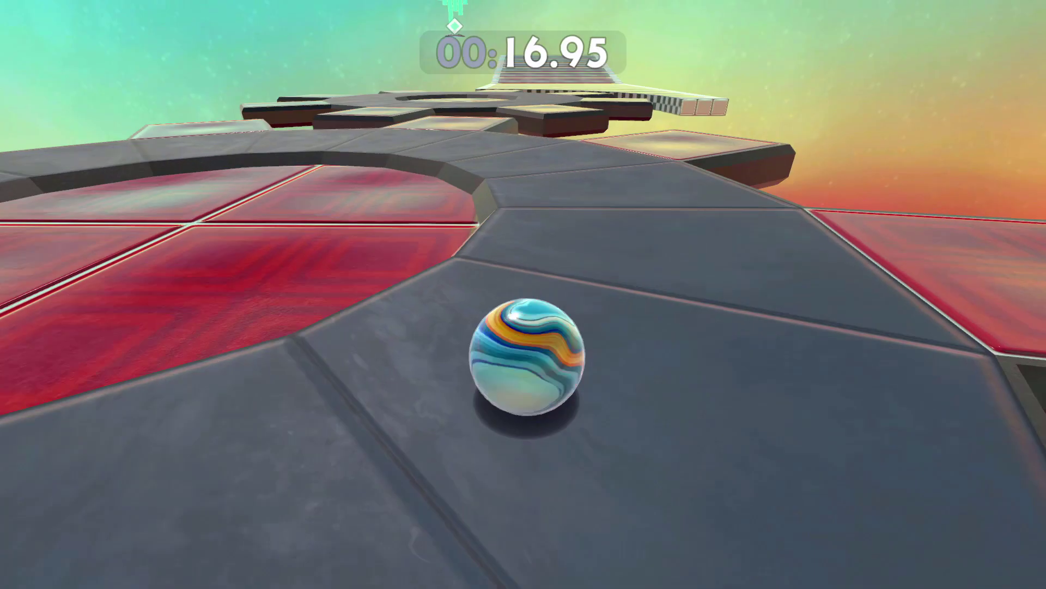
key("w")
key("w")
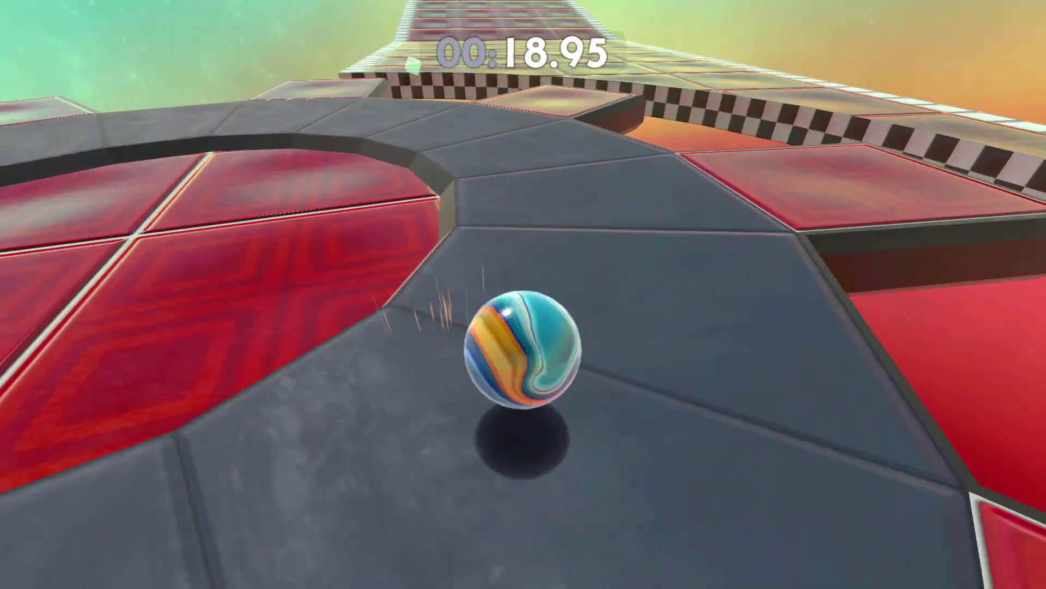
key("w")
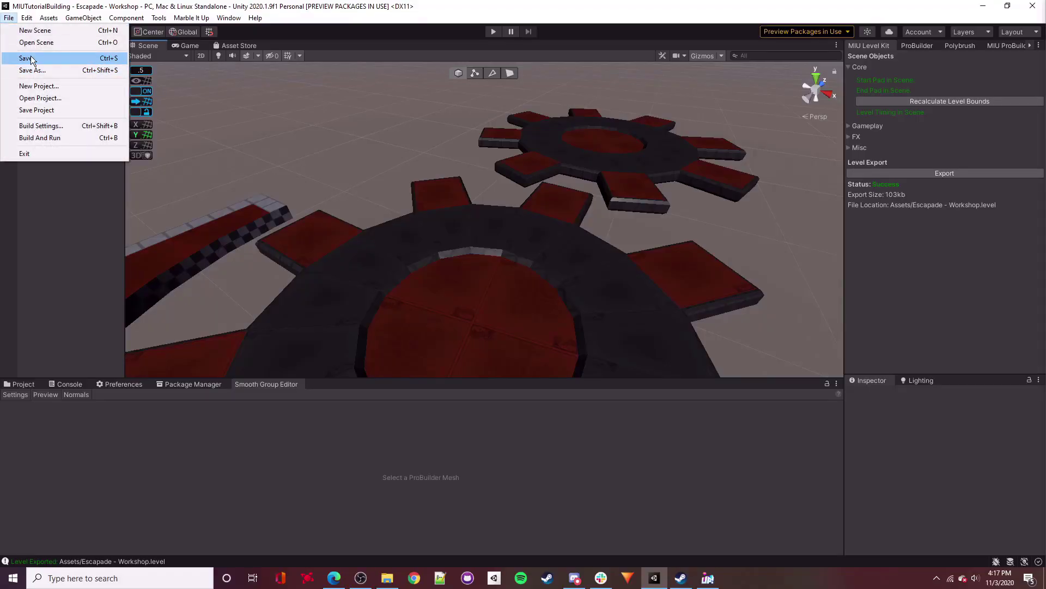
Save the scene and duplicate the Arch platform.
left_click(31, 60)
right_click_drag(628, 230, 703, 204)
right_click_drag(623, 201, 656, 256)
left_click(446, 174)
right_click_drag(560, 233, 461, 228)
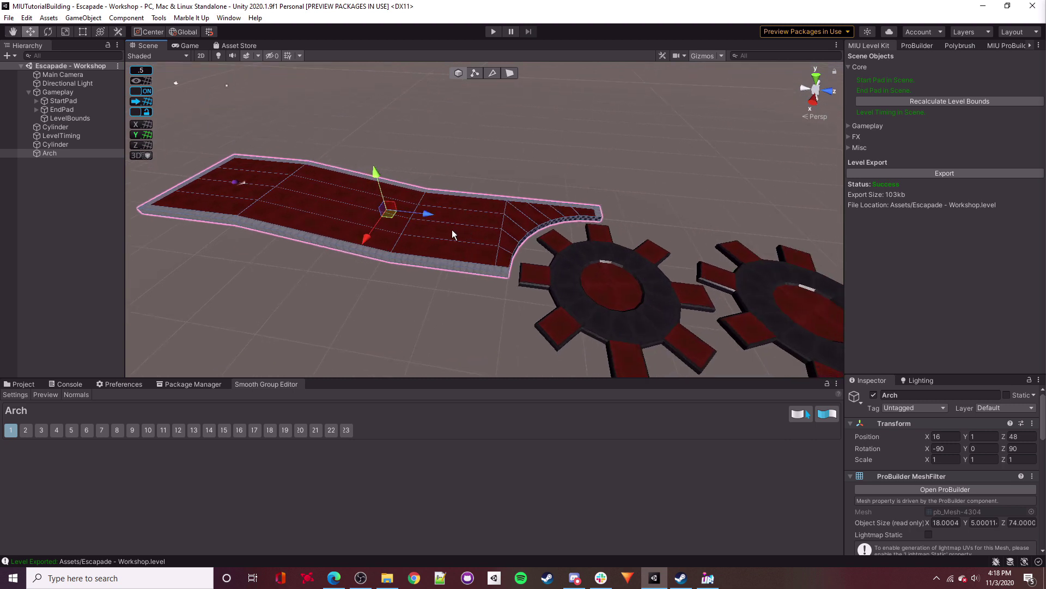
key("ctrl+d")
Move the duplicated Arch along the Z axis past the gears to Z 116.5.
left_click_drag(437, 214, 667, 240)
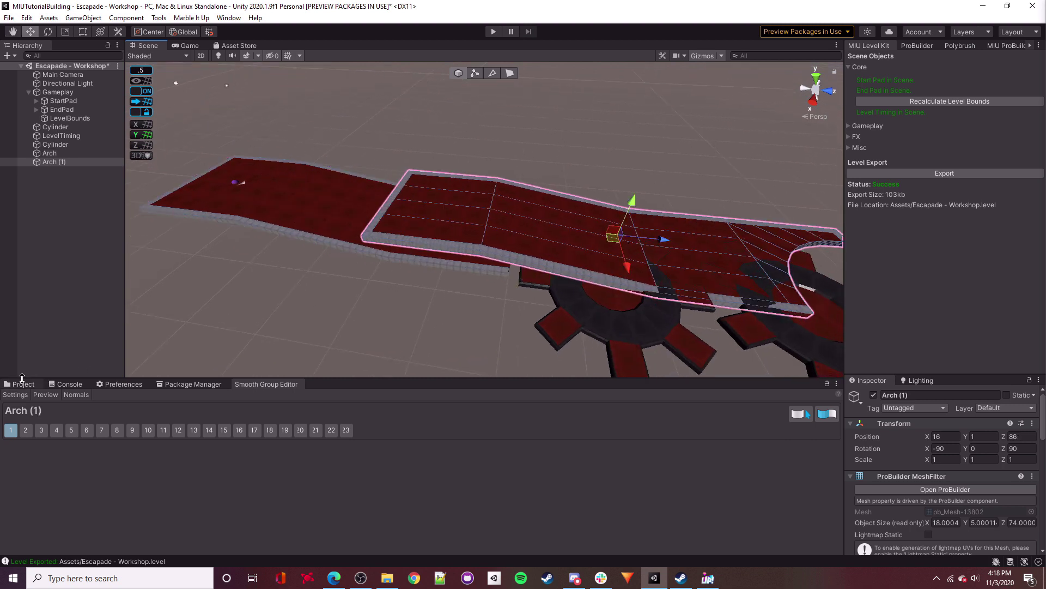
left_click(23, 383)
right_click_drag(512, 246, 585, 221)
left_click_drag(487, 207, 654, 209)
right_click_drag(512, 215, 550, 214)
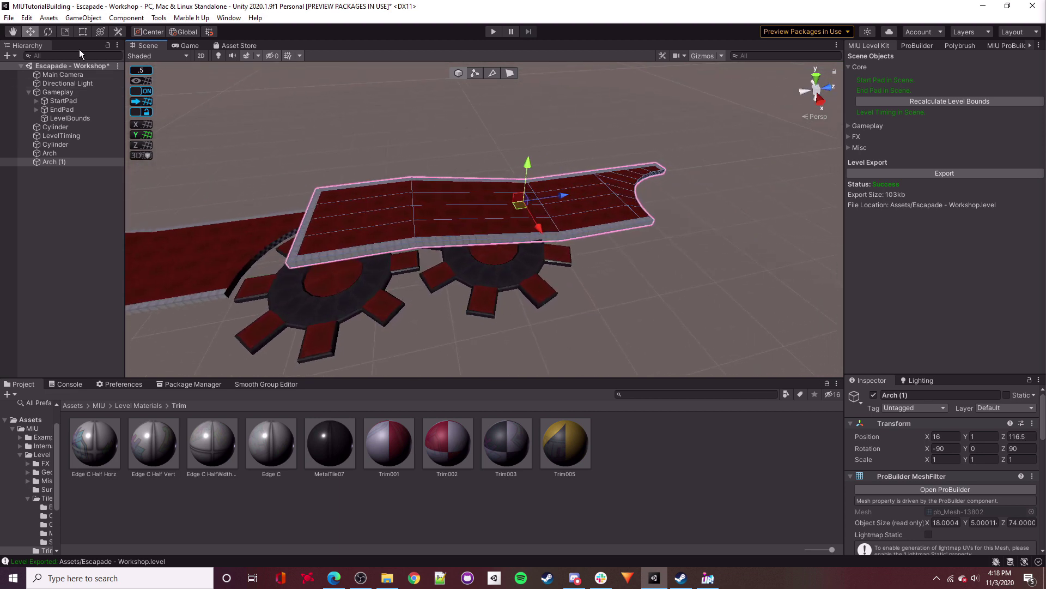
Rotate the duplicated Arch 180 degrees about the vertical axis and move it along Z to position 110.
left_click_drag(519, 229, 233, 207)
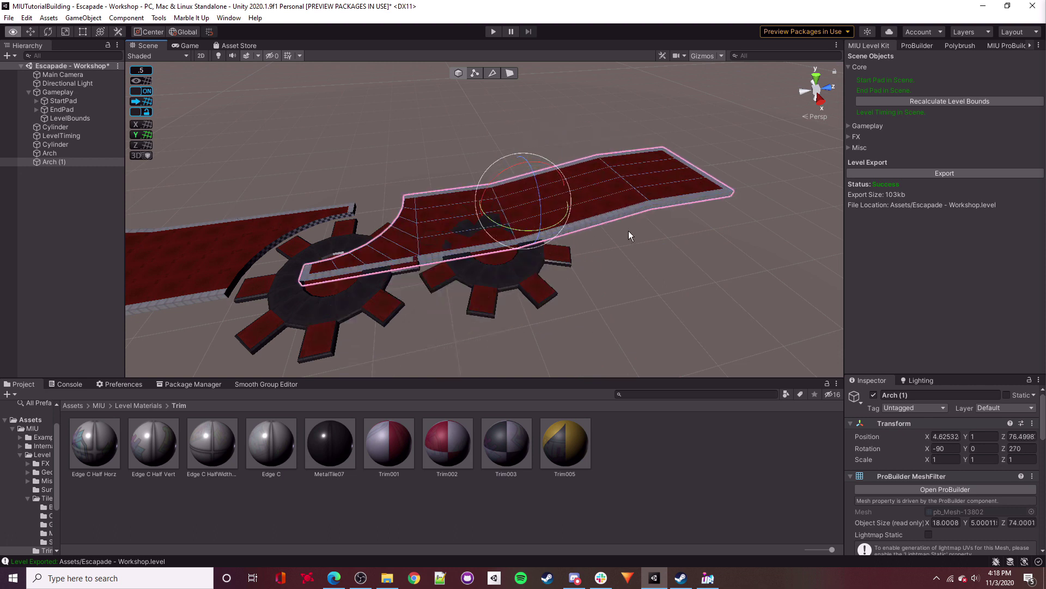
right_click_drag(629, 231, 634, 229)
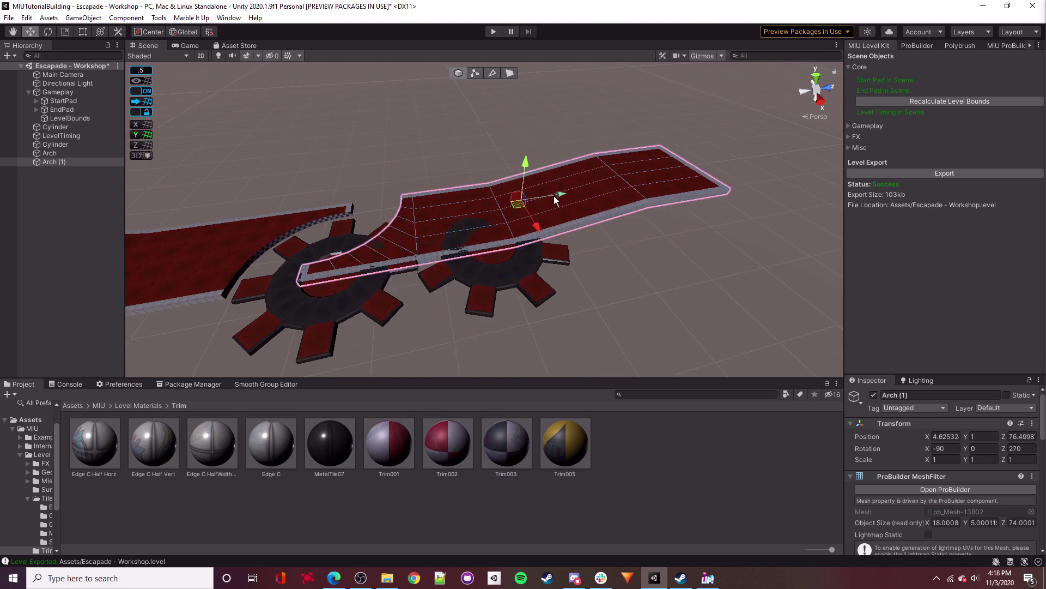
left_click_drag(554, 201, 721, 205)
right_click_drag(721, 204, 476, 107)
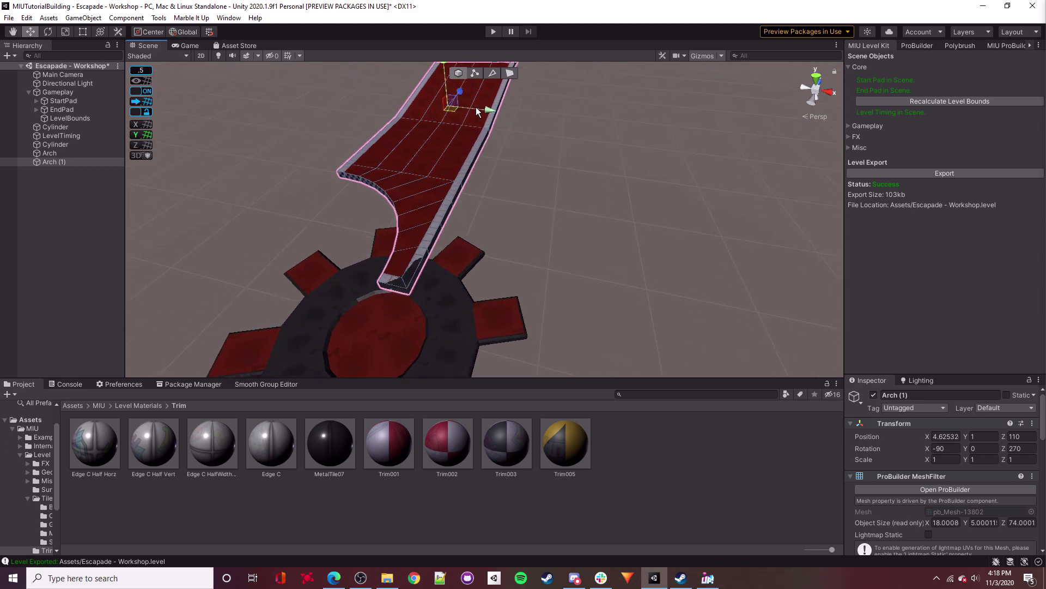
Move the duplicated Arch to X 16, Z 105 so it sits just beyond the gears.
left_click_drag(476, 107, 567, 139)
right_click_drag(567, 138, 578, 117)
left_click_drag(612, 105, 602, 116)
right_click_drag(602, 116, 521, 110)
right_click_drag(567, 161, 502, 121)
left_click_drag(502, 121, 388, 126)
left_click_drag(611, 130, 796, 216)
right_click_drag(796, 217, 588, 265)
left_click(693, 253)
Delete the faces of the sloped middle section of the duplicated Arch, including its trim.
left_click(553, 222)
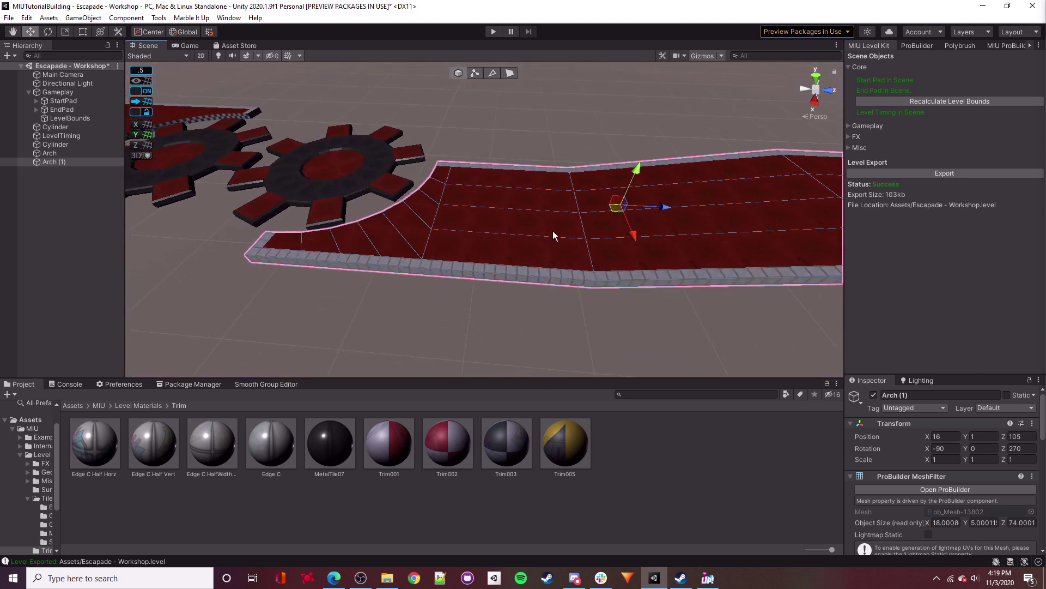
right_click_drag(575, 207, 548, 107)
left_click(533, 240)
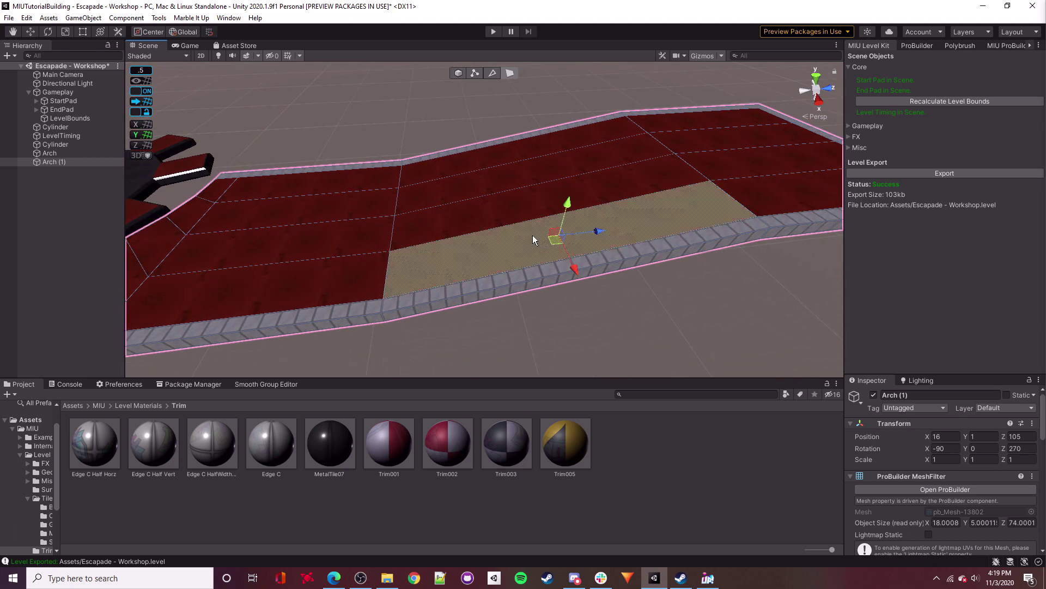
double_click(467, 255, "shift")
right_click_drag(467, 257, 511, 283)
key("Delete")
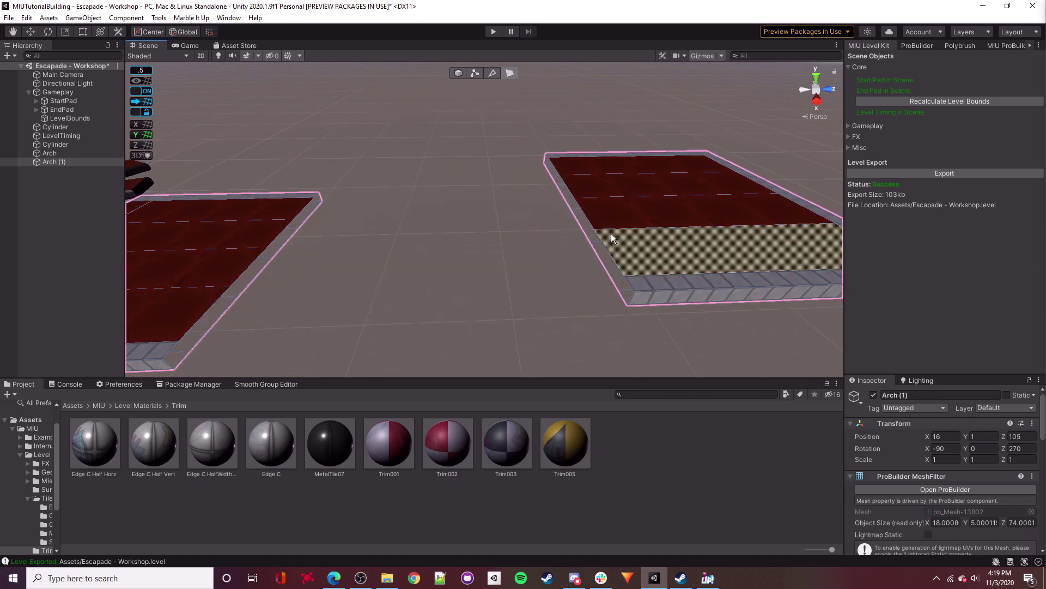
Delete the detached far section of the duplicated Arch and its leftover trim strip.
left_click(648, 257)
left_click(644, 258)
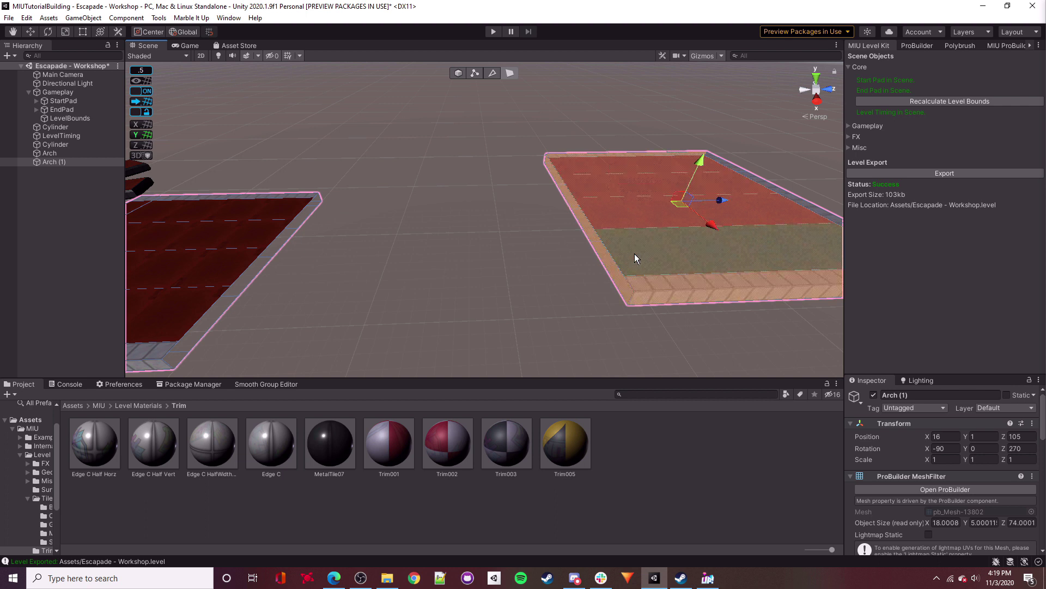
key("Delete")
right_click_drag(641, 254, 455, 247)
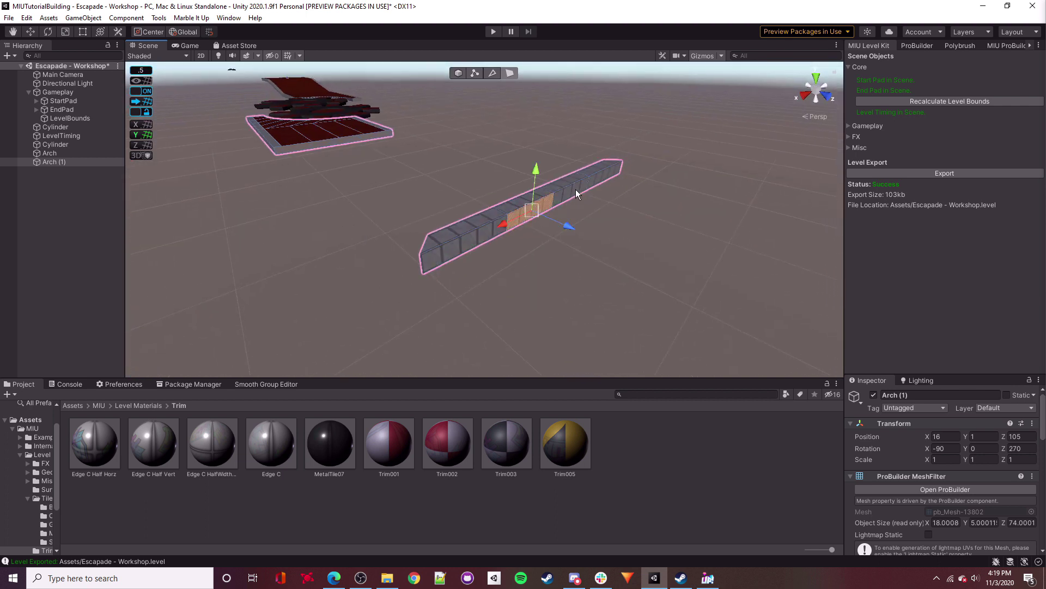
right_click_drag(603, 167, 533, 218)
key("Delete")
Bridge the matching upper and lower edges at the shortened Arch's open end to close it with new faces.
key("w")
left_click(494, 73)
key("w")
right_click_drag(606, 264, 579, 226)
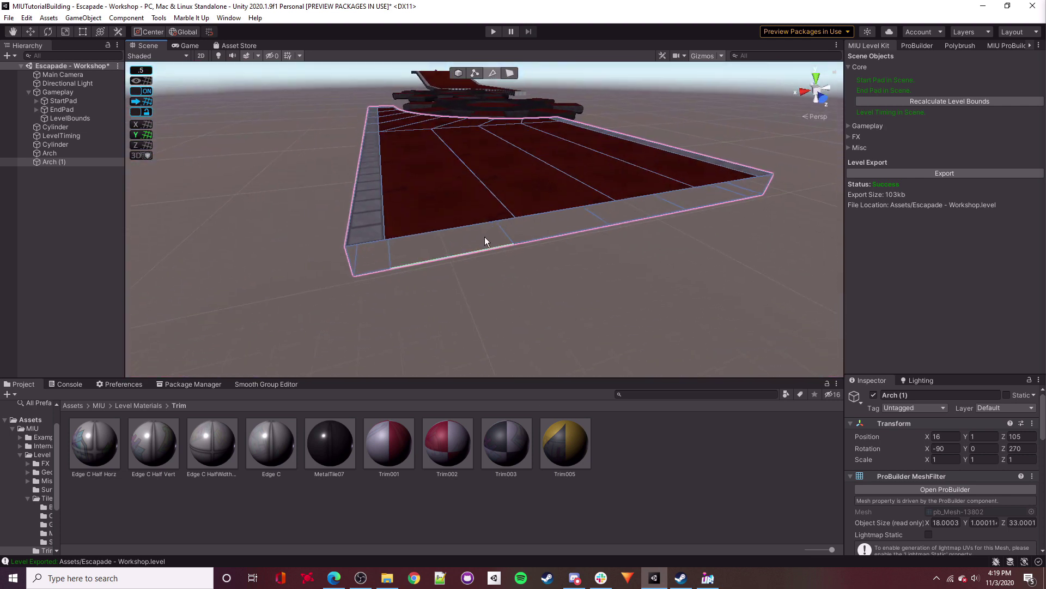
left_click(425, 264)
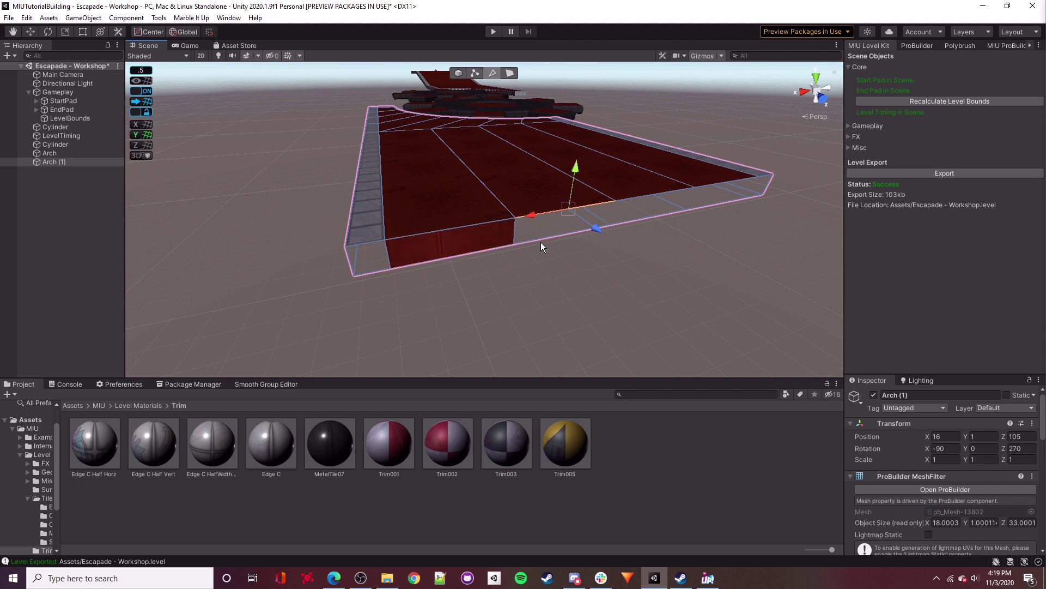
left_click_drag(538, 216, 639, 194, "shift")
left_click(629, 224, "shift")
key("alt+b")
left_click(712, 188)
left_click(708, 206, "shift")
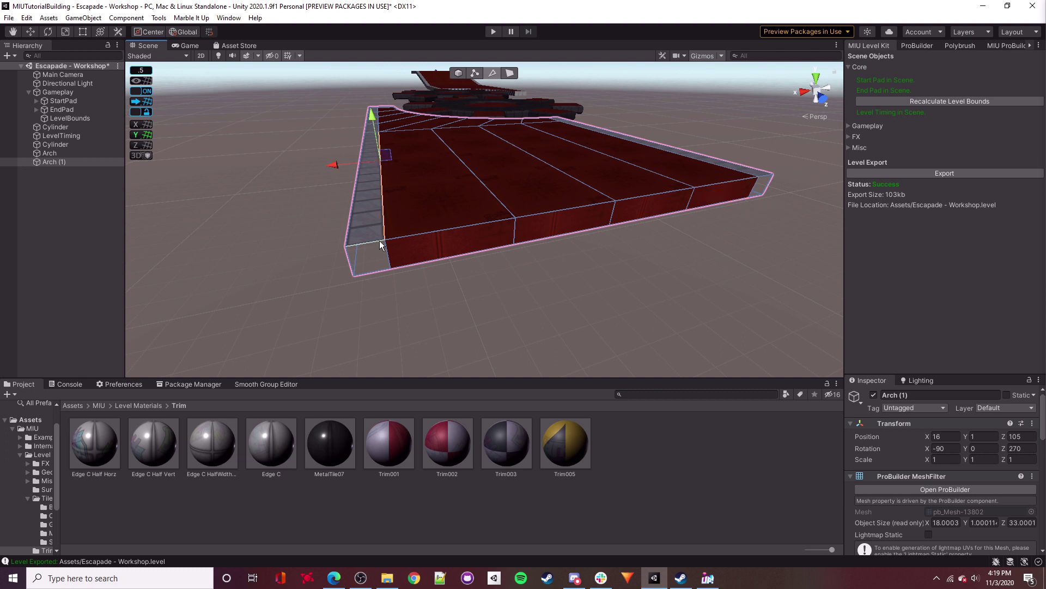
Extrude the wide section of the platform's new end face outward to form a stepped end.
left_click_drag(384, 279, 531, 240, "alt")
left_click_drag(533, 293, 466, 81, "alt")
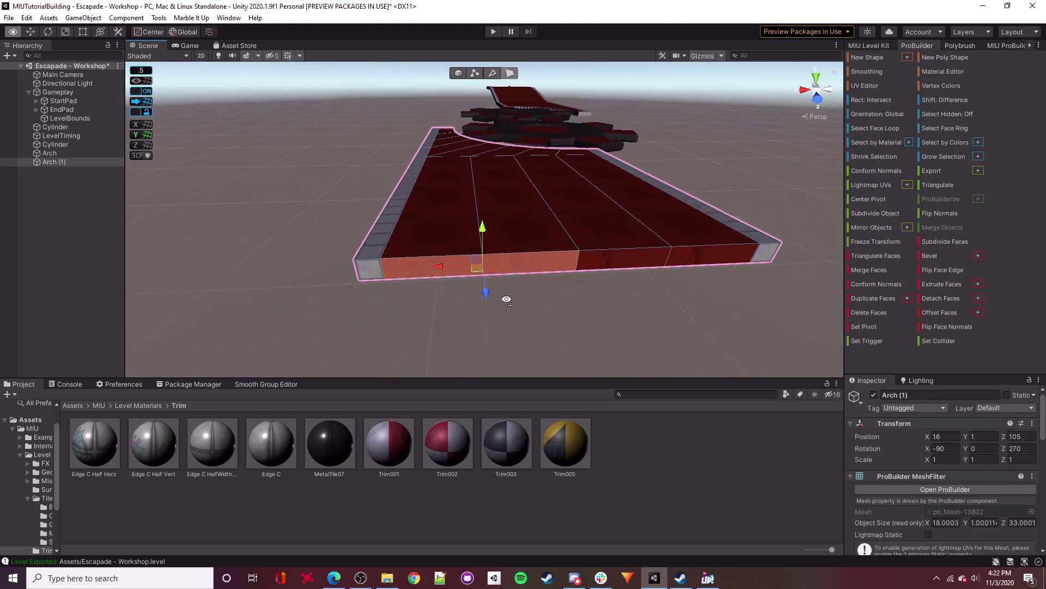
left_click_drag(506, 300, 416, 293, "alt")
left_click_drag(502, 285, 598, 300, "alt")
mouse_move(598, 300)
right_mouse_down()
mouse_move(545, 297)
mouse_move(583, 289)
right_mouse_up()
left_click_drag(518, 186, 372, 241)
left_click(382, 244)
Apply the Edge C material to the extruded end's trim and convert the selected trim UVs to manual in the UV Editor.
left_click_drag(267, 450, 545, 272)
left_click(867, 86)
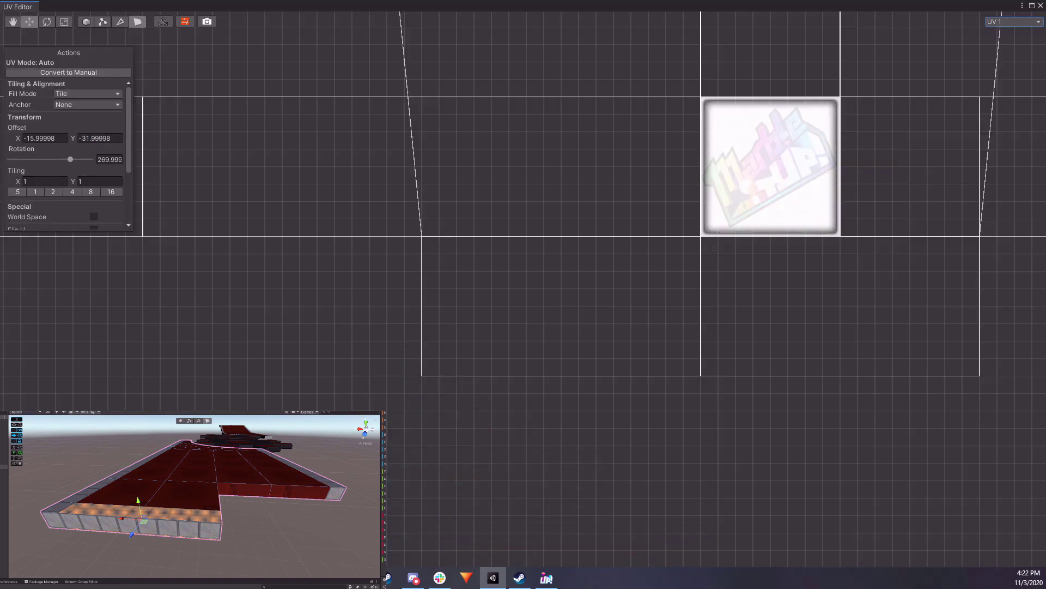
left_click(104, 73)
left_click(102, 97)
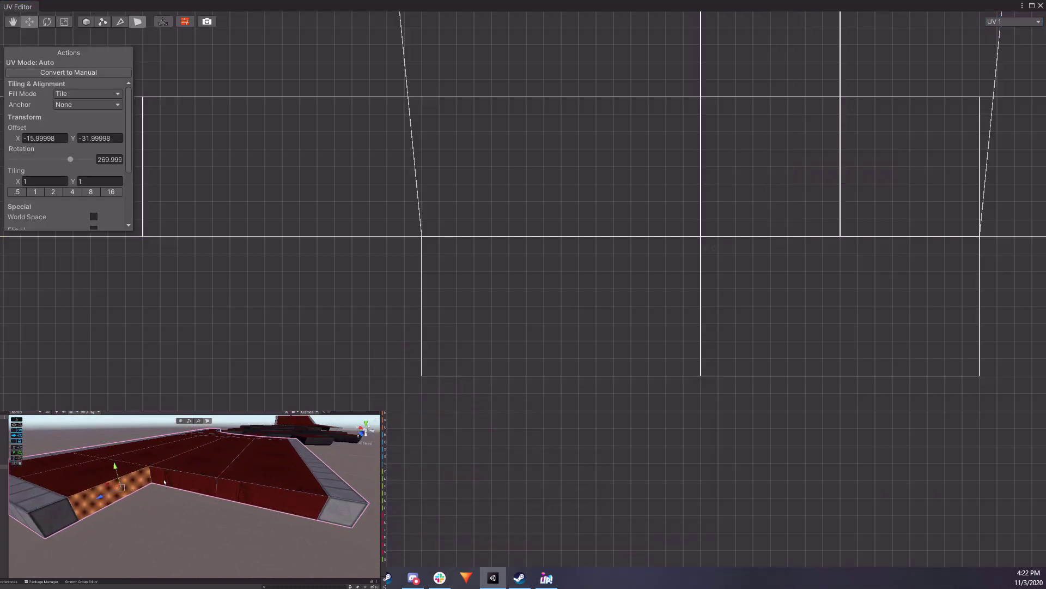
Adjust the UVs of the checkered trim on the inner side faces of the platform's notch.
left_click_drag(215, 496, 252, 517, "alt")
scroll(252, 527, "up", 3)
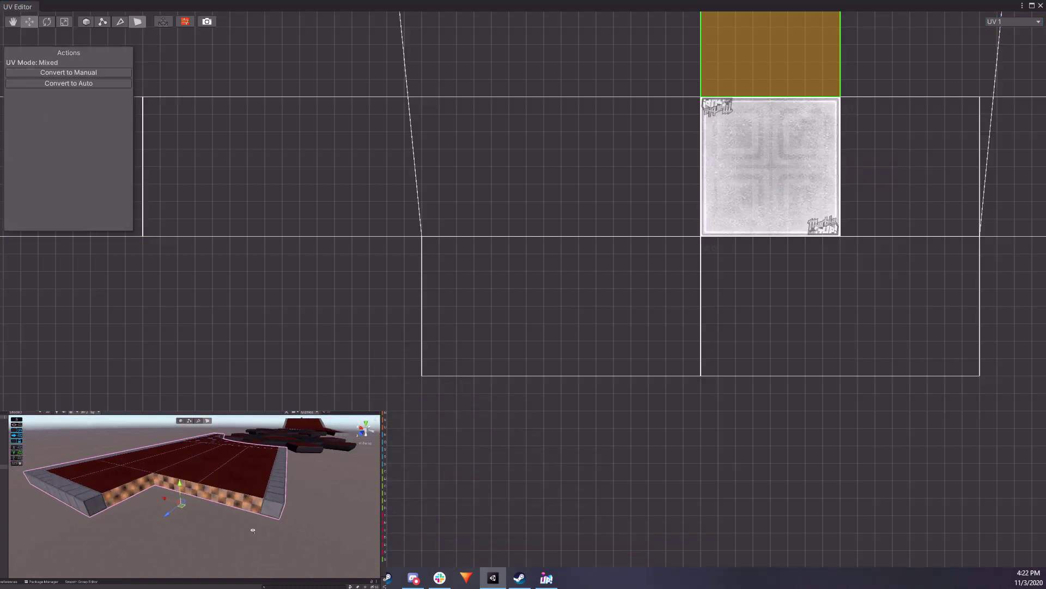
left_click(108, 503)
left_click(113, 503)
left_click(131, 492)
left_click(98, 505)
left_click_drag(98, 506, 204, 521, "alt")
left_click(188, 487)
left_click(252, 519)
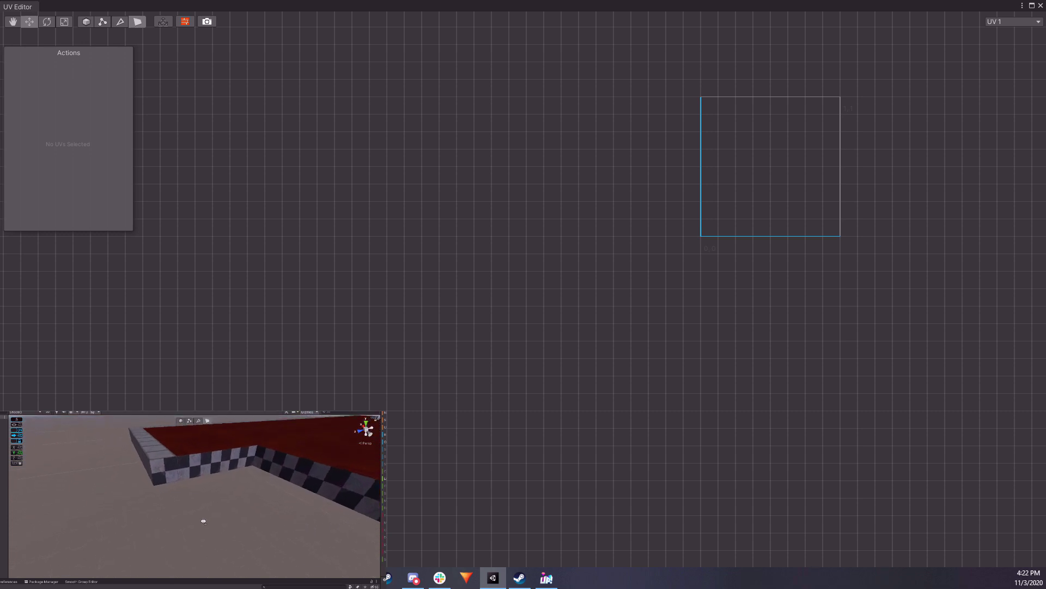
left_click(201, 474)
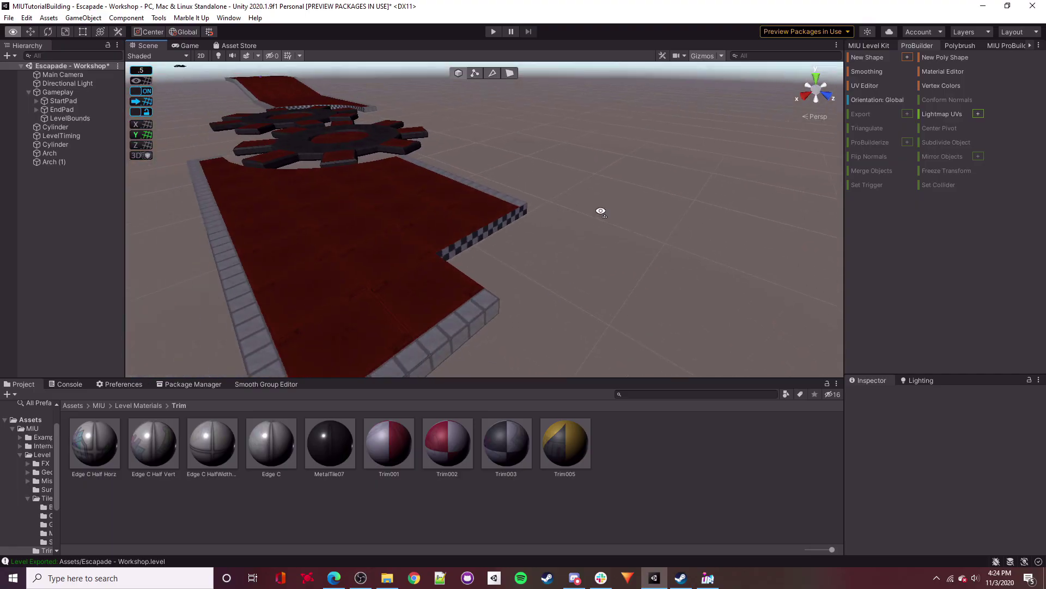
Duplicate the far gear and move the copy along Z past the stepped platform to position 128.
left_click_drag(600, 211, 615, 312, "alt")
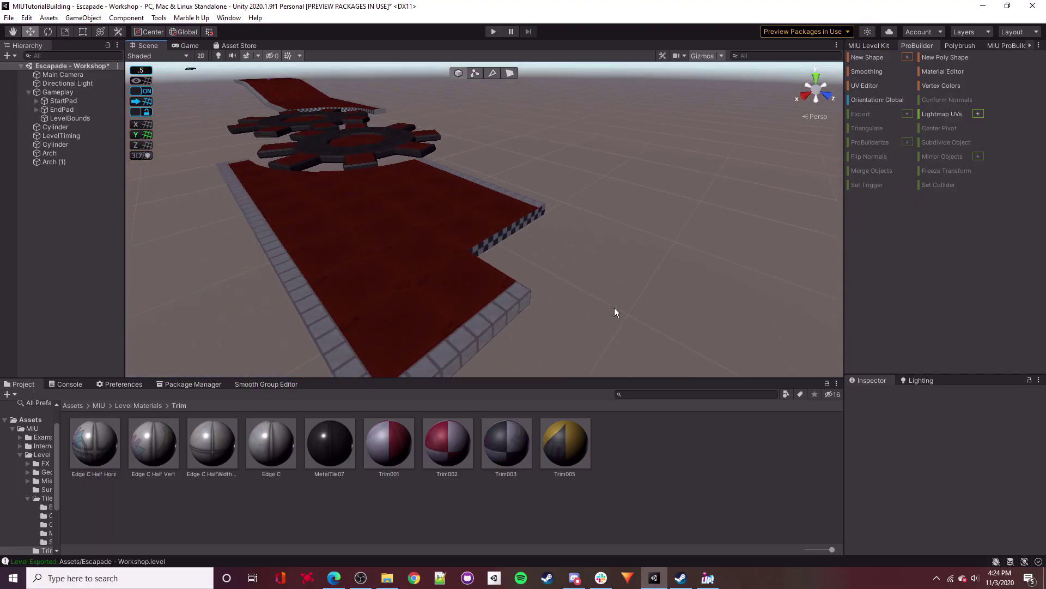
right_click_drag(489, 255, 490, 247)
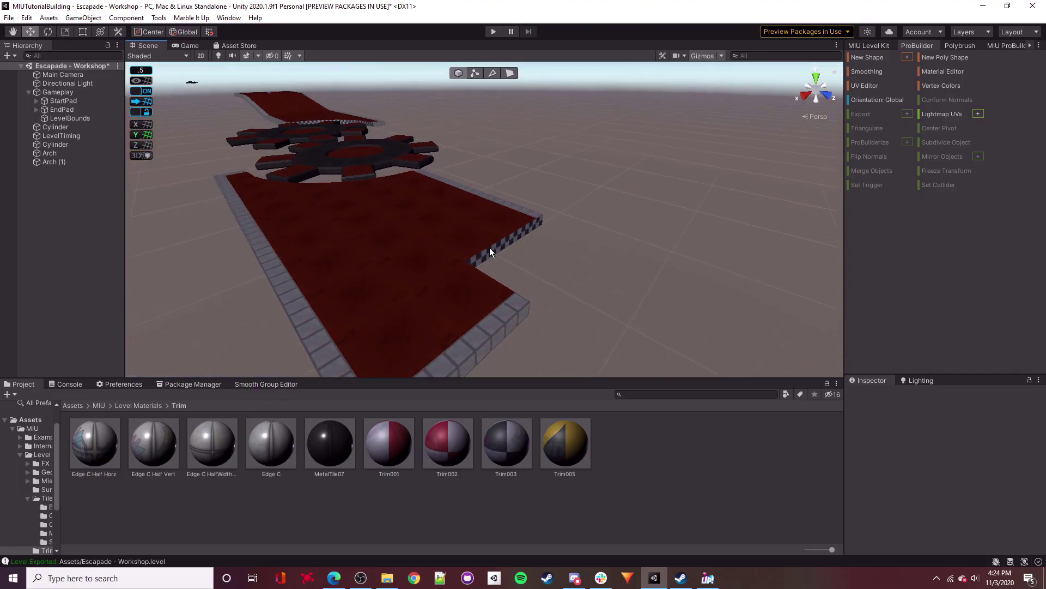
left_click(304, 140)
key("ctrl+d")
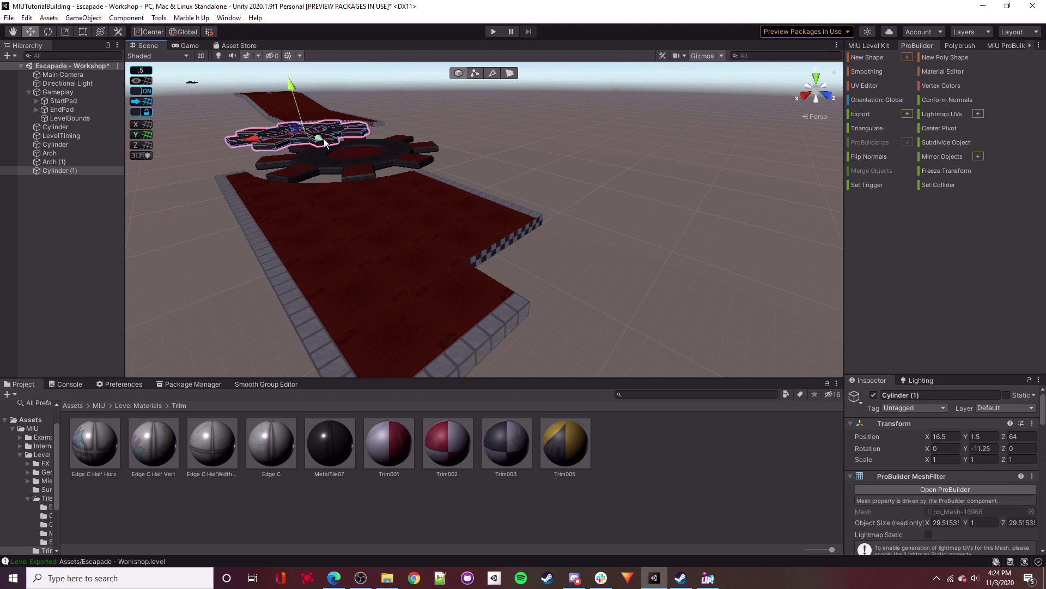
left_click_drag(320, 139, 411, 194)
left_click_drag(411, 194, 504, 223, "alt")
Reset the gear copy's Y rotation to 0 and rotate it 90 degrees about X so it stands upright.
left_click(48, 31)
left_click_drag(455, 176, 593, 204)
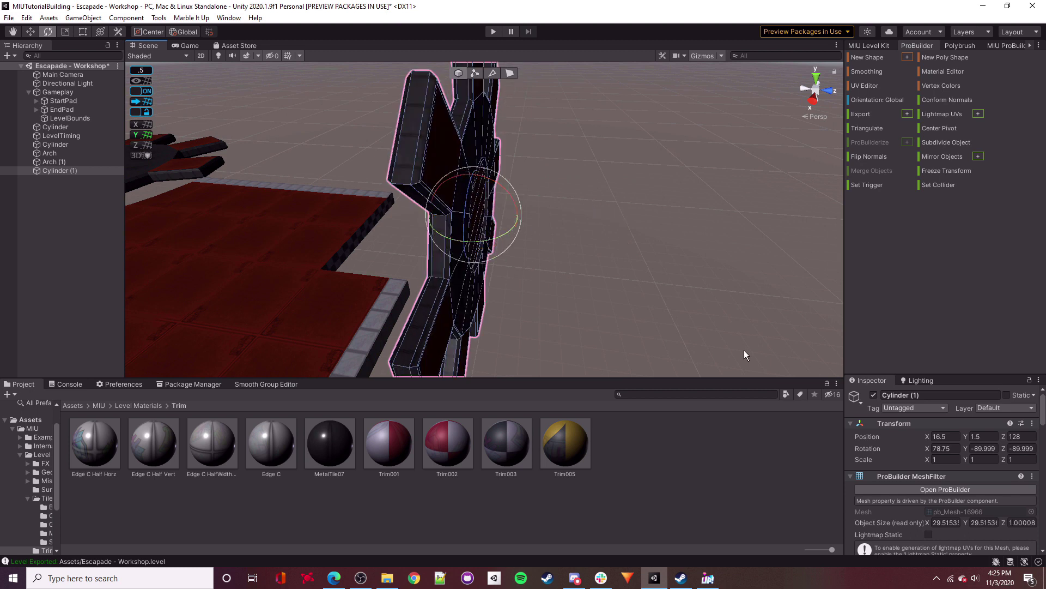
key("ctrl+z")
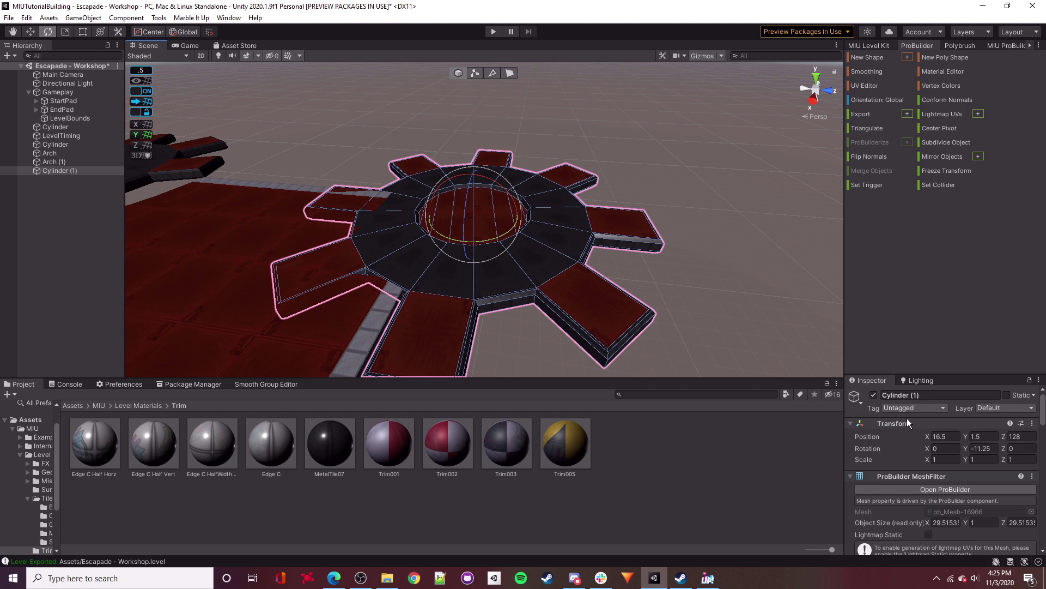
left_click(984, 448)
type("0")
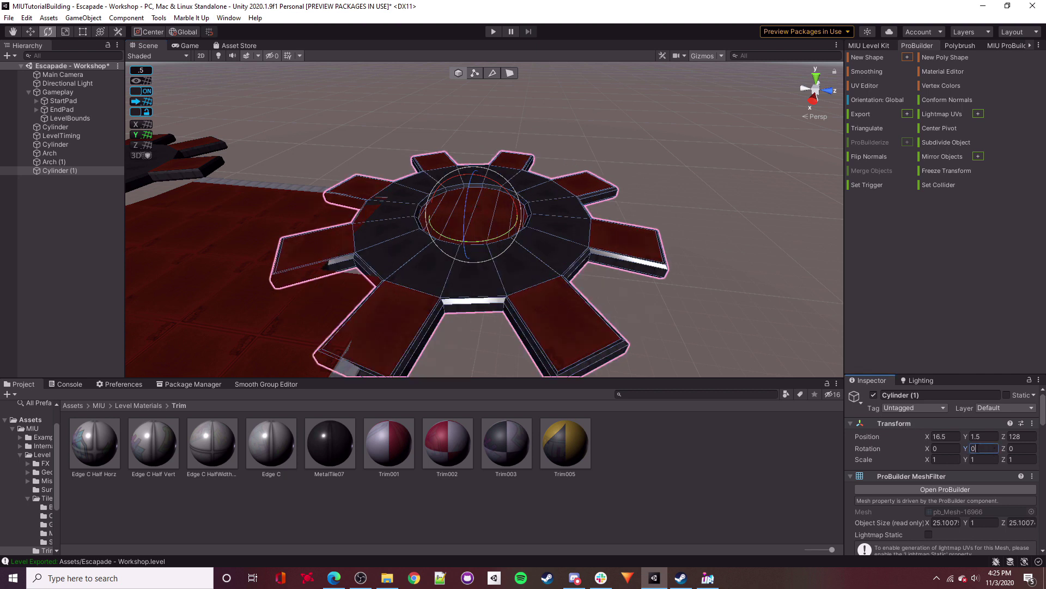
left_click_drag(453, 179, 618, 234)
key("f")
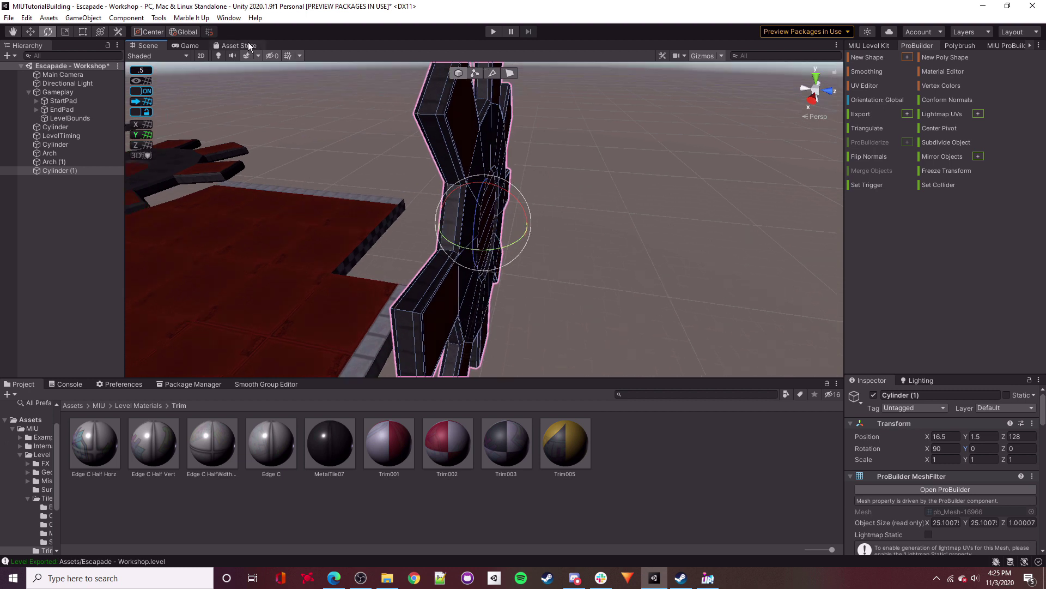
Move the upright gear to X 8, Y 6, Z 123, beside the end of the platform.
left_click(35, 34)
right_click_drag(480, 212, 517, 218)
left_click_drag(556, 213, 475, 214)
right_click_drag(475, 213, 577, 135)
Select all the front faces of the upright gear's teeth, ring and trim, and pull them along Z to thicken it to about 4.6 units.
key("g")
right_click_drag(600, 235, 550, 248)
left_click(524, 202)
left_click(518, 217, "shift")
left_click(552, 198, "shift")
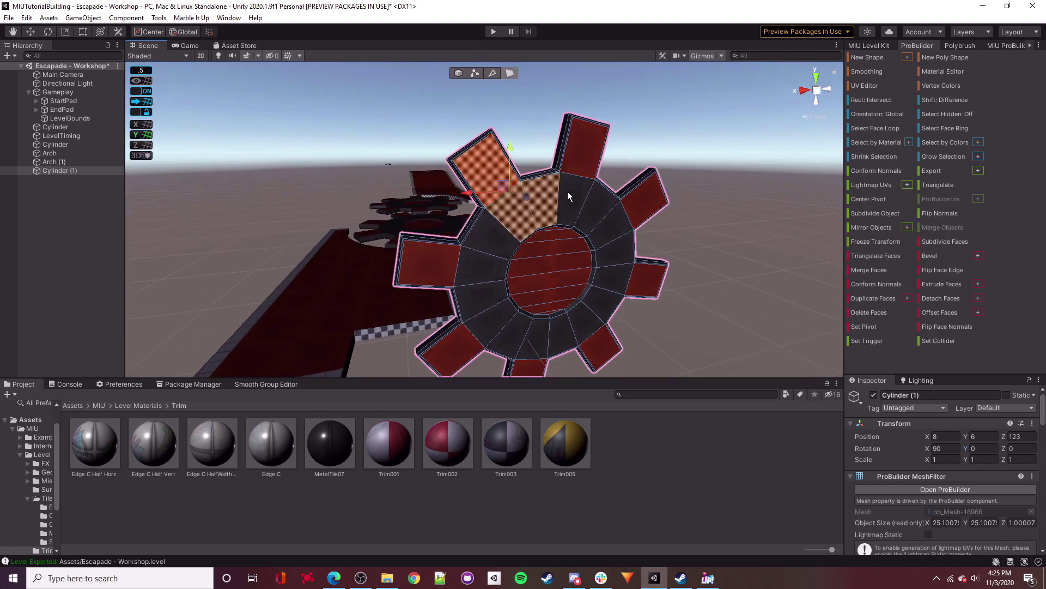
left_click(568, 192, "shift")
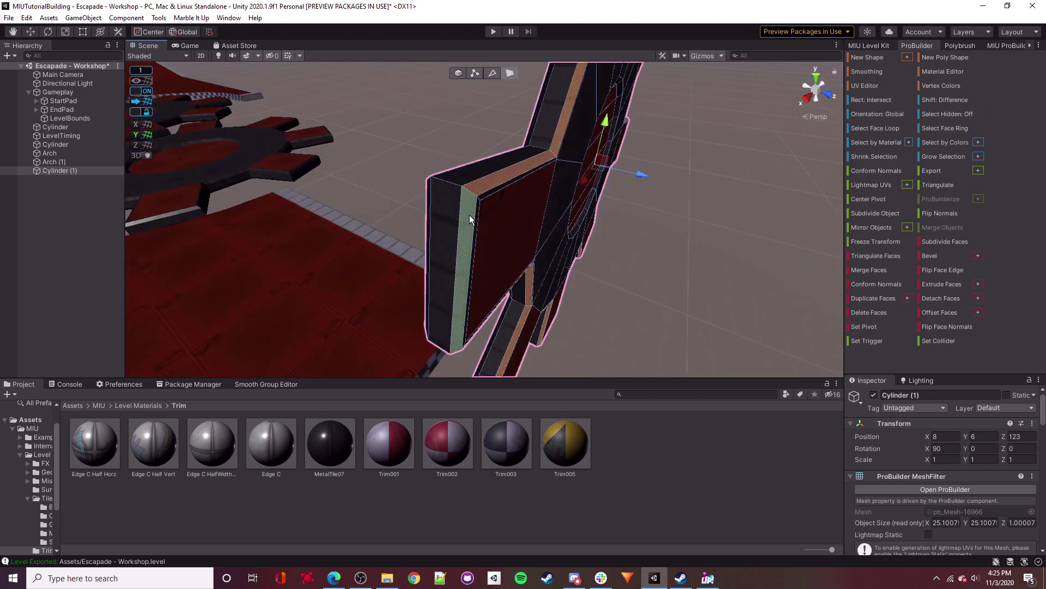
right_click_drag(469, 214, 367, 204)
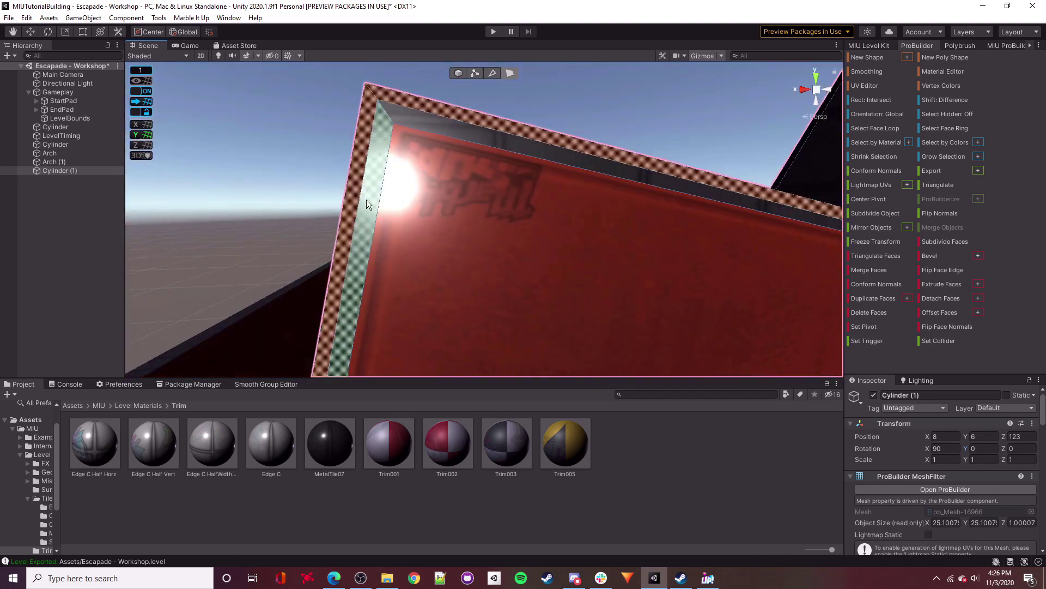
key("f")
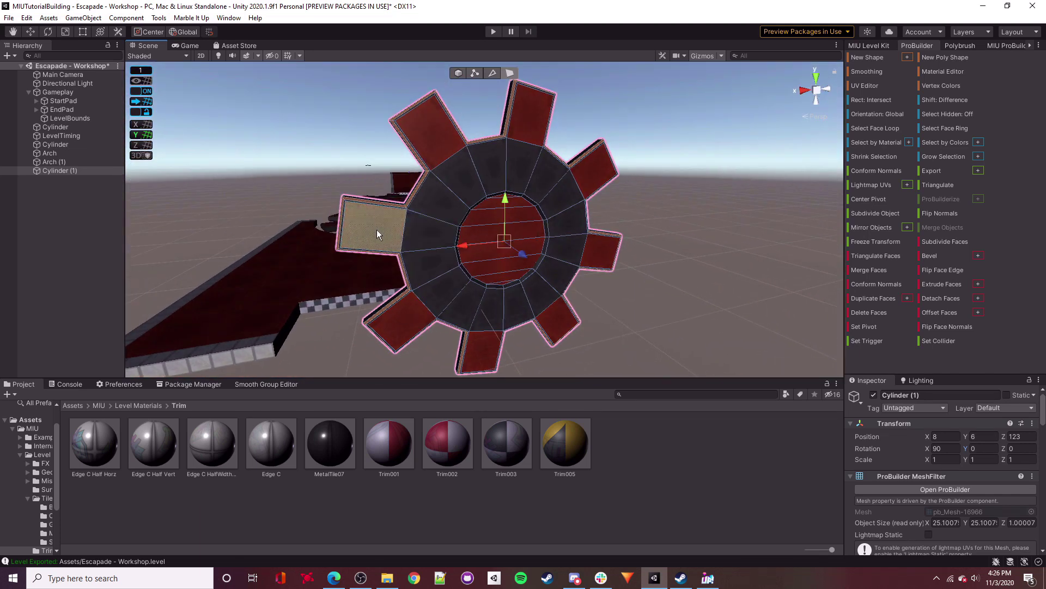
left_click(447, 290, "shift")
left_click(466, 310, "shift")
left_click(486, 316, "shift")
left_click(561, 279, "shift")
left_click(406, 316, "shift")
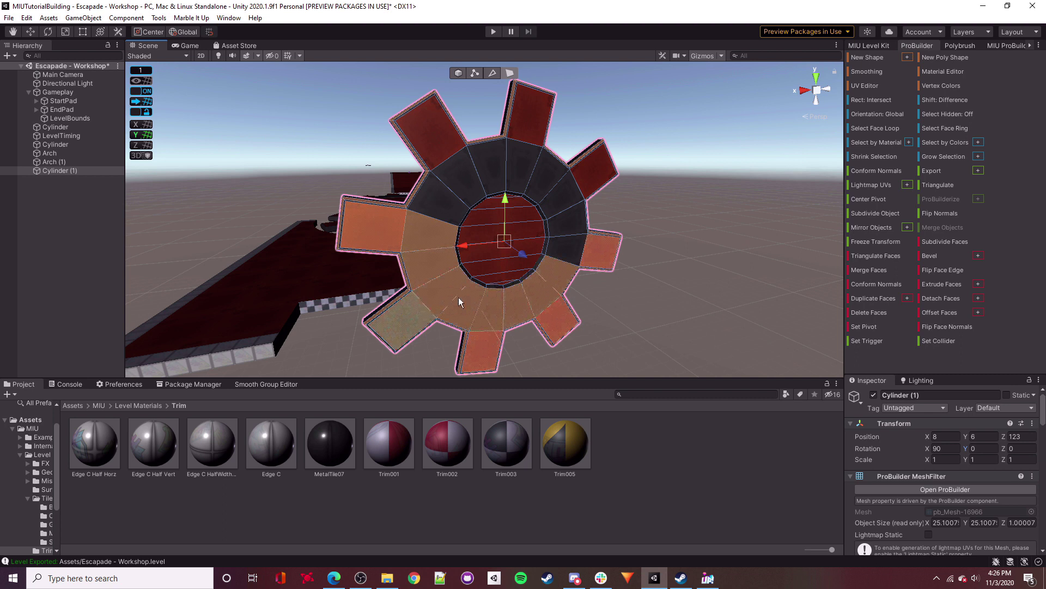
left_click(564, 252, "shift")
left_click(597, 252, "shift")
left_click(568, 218, "shift")
left_click(528, 127, "shift")
left_click(490, 163, "shift")
left_click(458, 177, "shift")
left_click(437, 213, "shift")
left_click(428, 131, "shift")
right_click_drag(485, 218, 483, 157)
left_click_drag(410, 335, 626, 267, "alt")
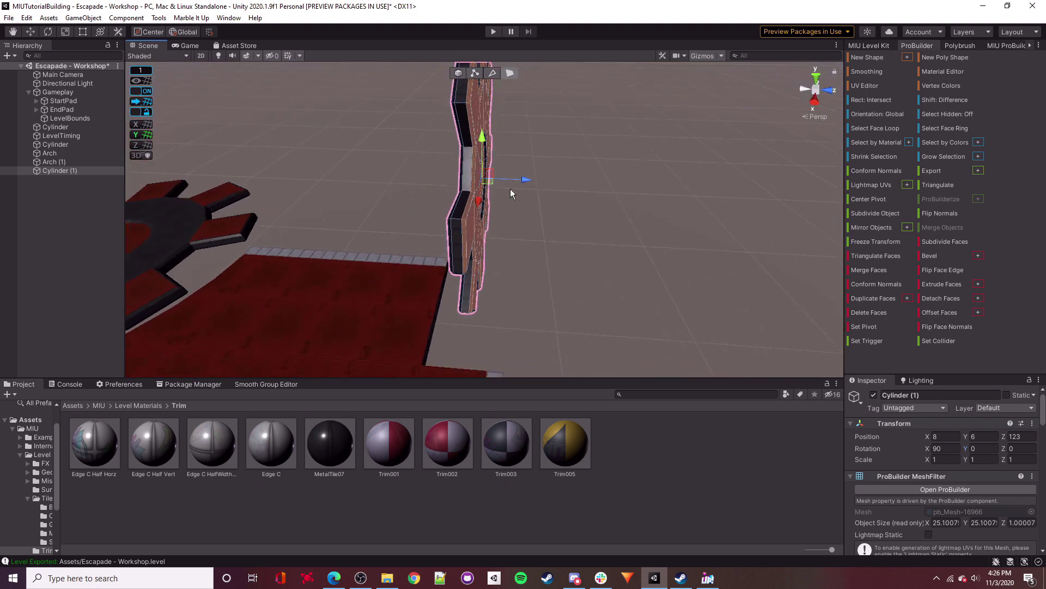
left_click_drag(521, 178, 560, 188, "alt")
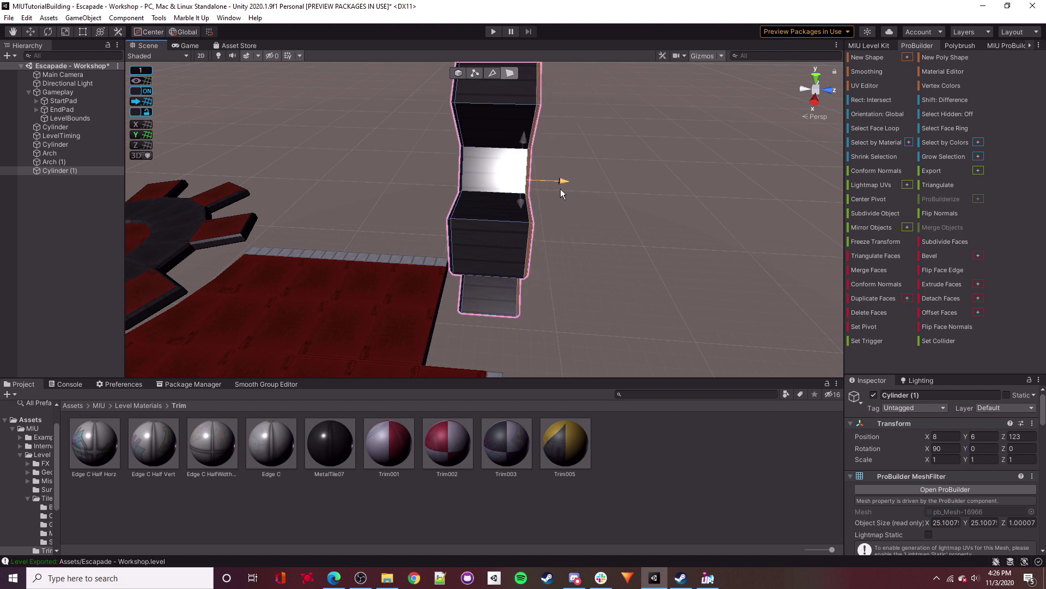
right_click_drag(560, 189, 605, 263)
left_click_drag(603, 264, 462, 139, "alt")
Move the whole thickened gear to X 11, Y -2 so it sits lower against the platform's end.
left_click(668, 227)
left_click(634, 205)
key("f")
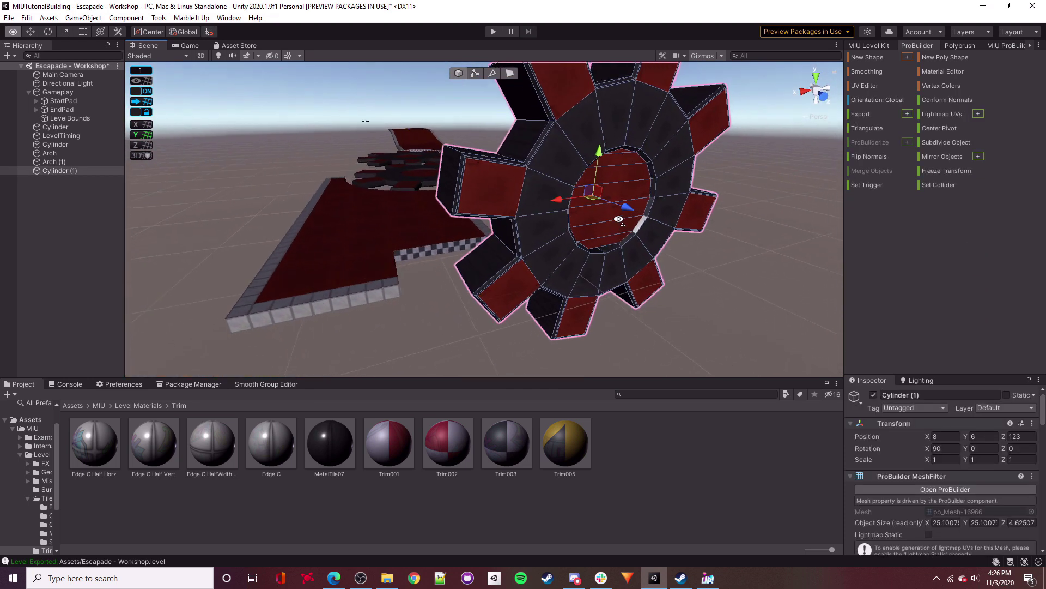
left_click_drag(521, 208, 523, 272, "alt")
right_click_drag(523, 272, 480, 266)
left_click_drag(569, 251, 550, 260)
right_click_drag(517, 268, 627, 257)
key("a")
left_click_drag(627, 256, 517, 240, "alt")
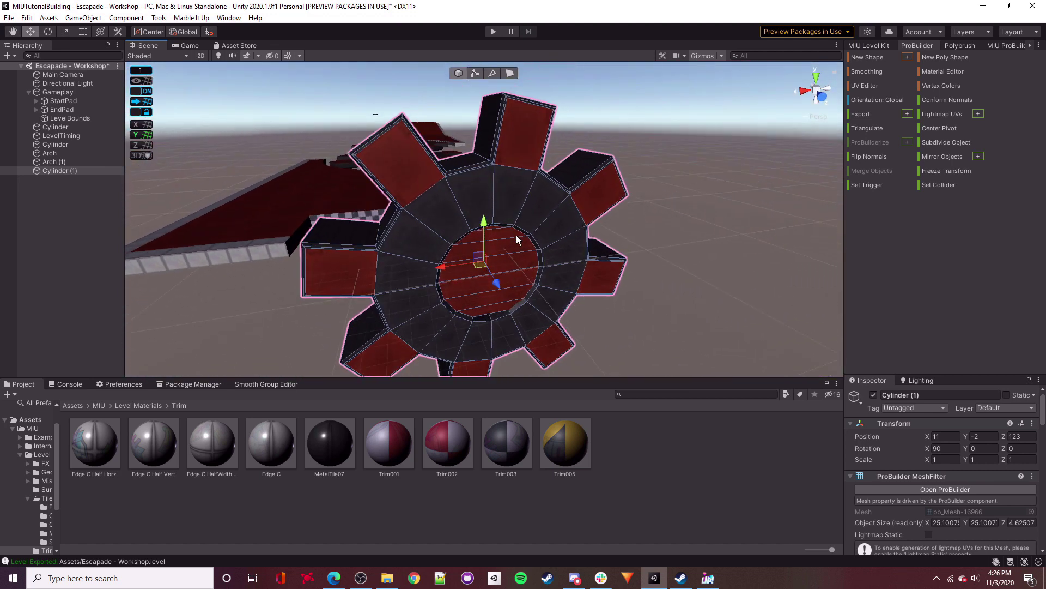
Test-rotate the upright gear to find its spin axis and set the Y delta rotation of its Elevator settings to 0.
left_click(49, 32)
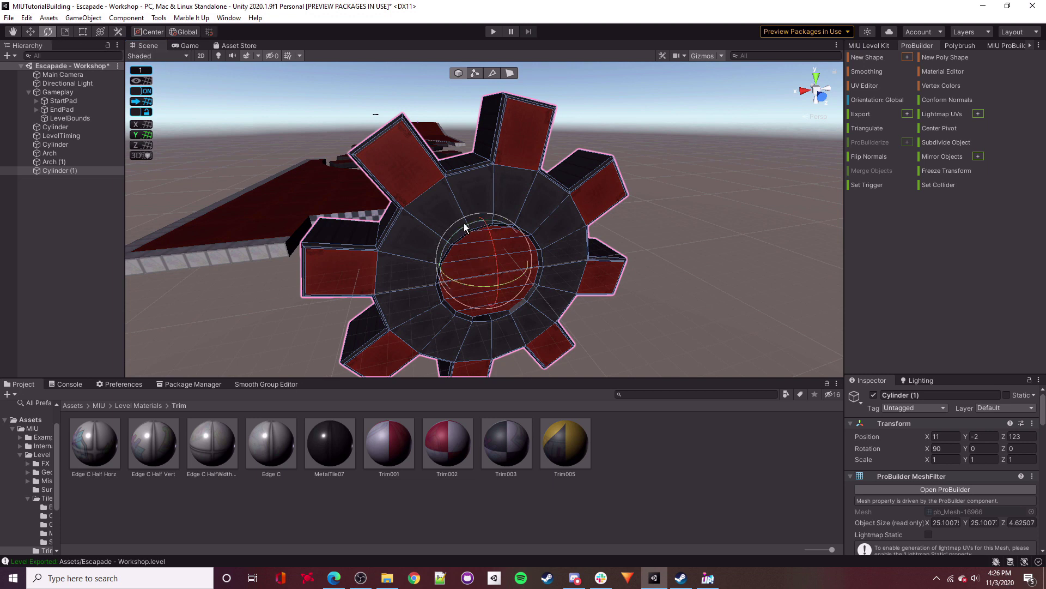
left_click_drag(464, 225, 654, 265)
scroll(938, 472, "down", 8)
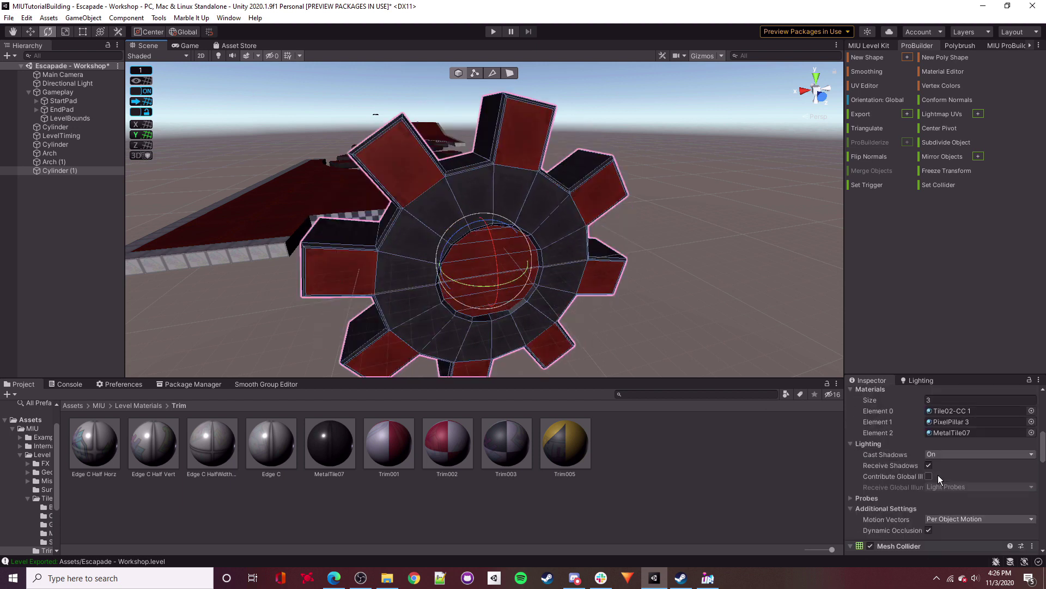
scroll(933, 477, "down", 4)
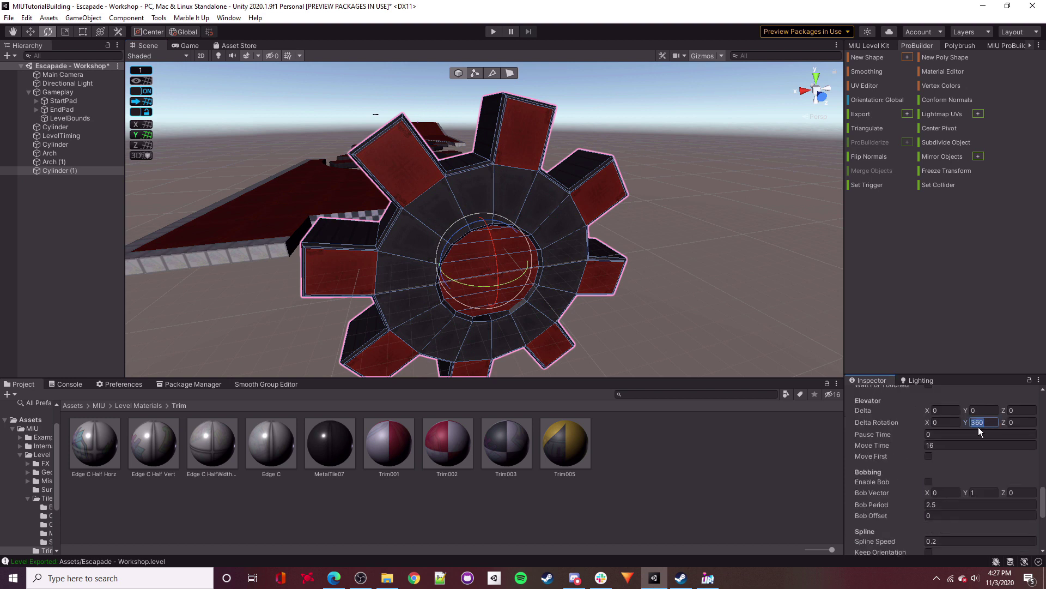
type("0")
left_click(939, 425)
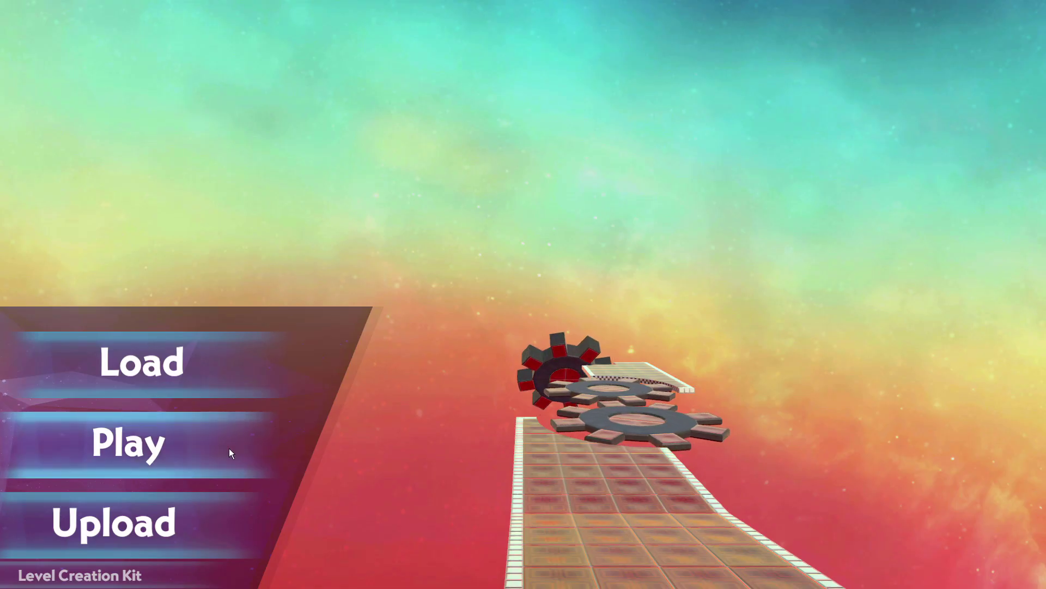
Play the exported level briefly to check the upright gear's rotation and return to Unity.
left_click(229, 448)
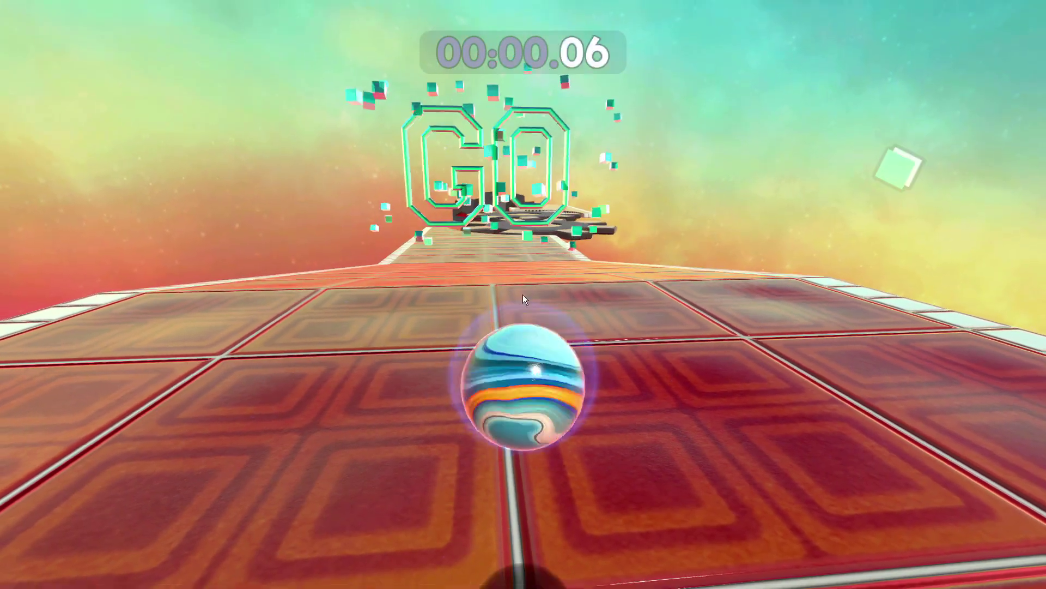
key("Escape")
key("super")
left_click(655, 578)
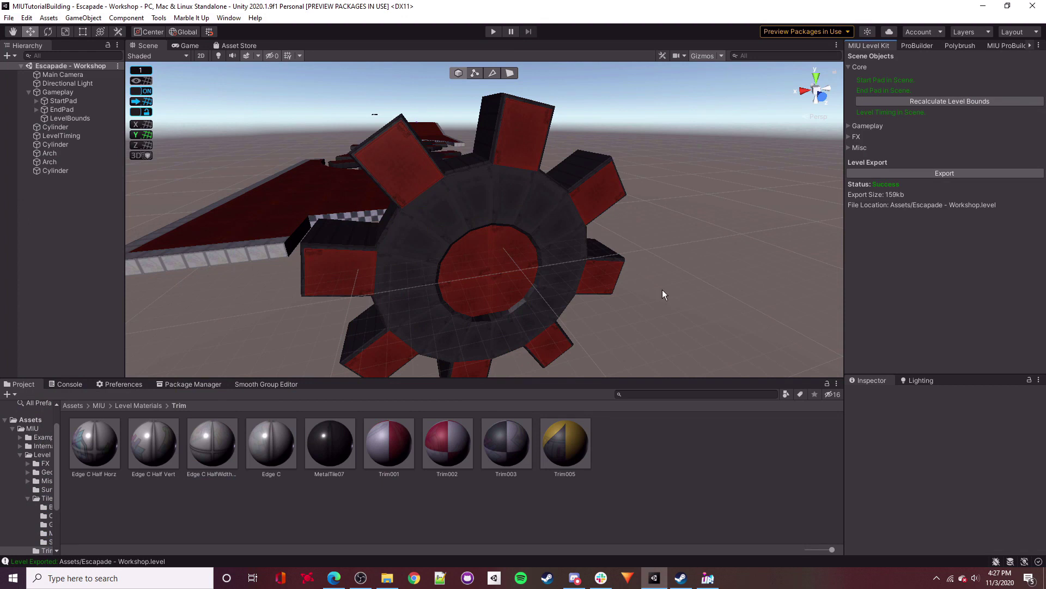
Set the upright gear's Elevator delta rotation to X 0 and Y -360, and check its spin in the game.
scroll(960, 466, "down", 10)
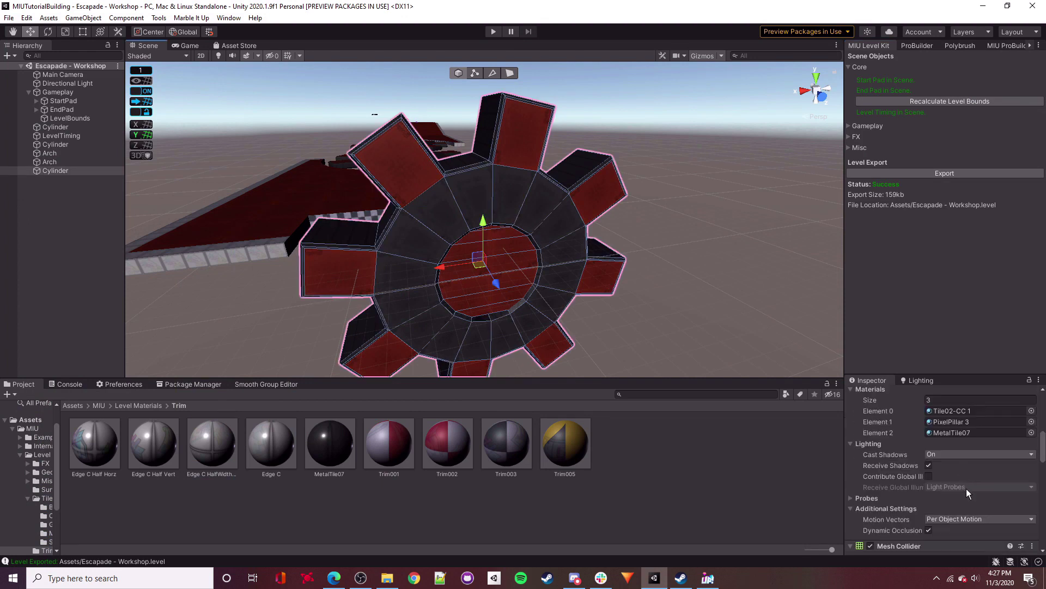
scroll(970, 477, "up", 3)
left_click(947, 469)
type("0")
left_click(979, 470)
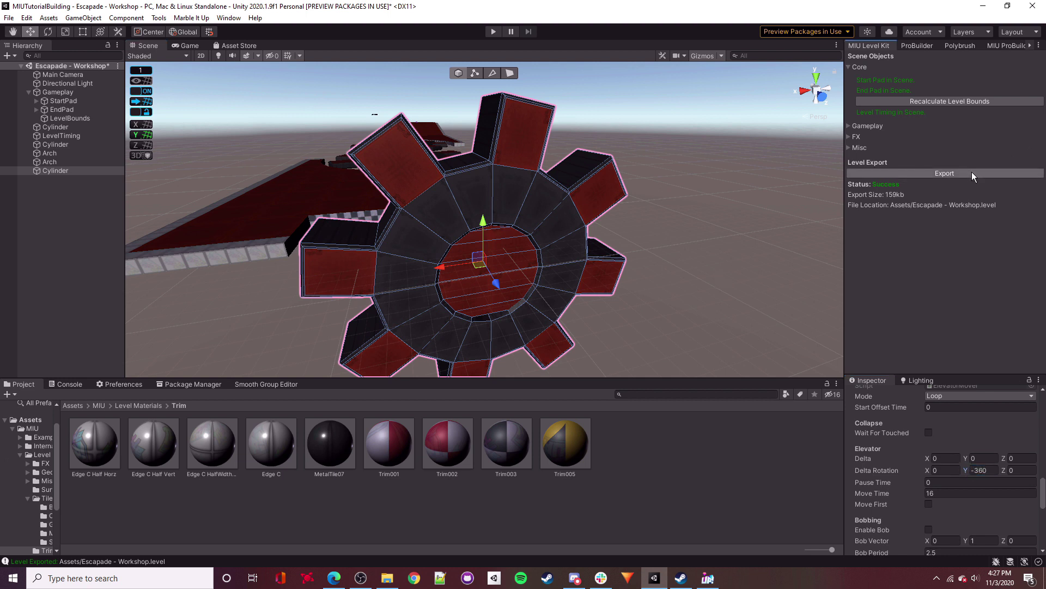
left_click(707, 579)
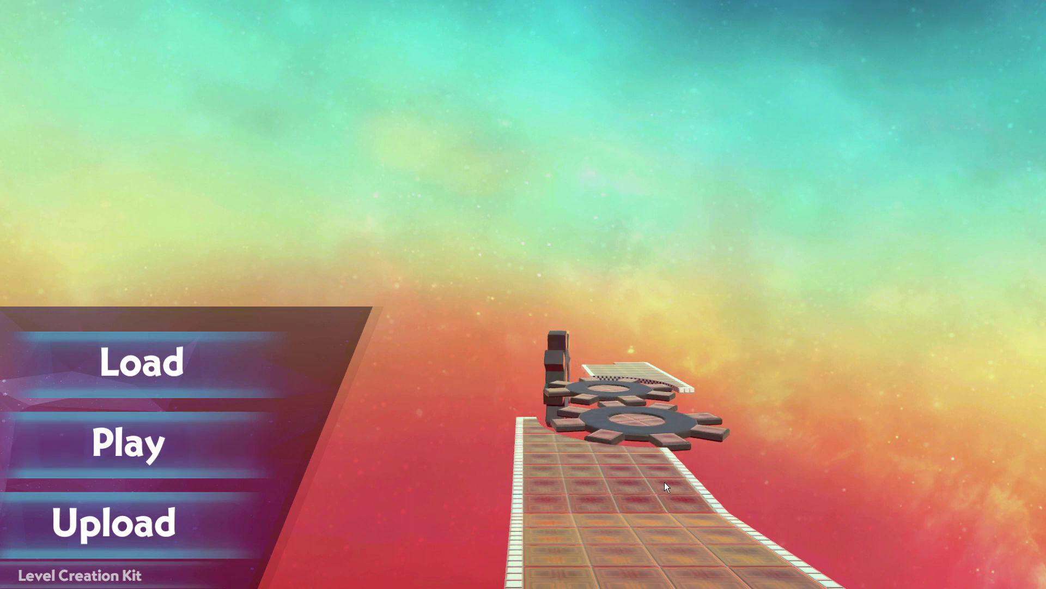
Return to Unity and set the upright gear's Y delta rotation to 0, using the Z delta rotation instead.
key("super")
left_click(655, 578)
left_click(985, 467)
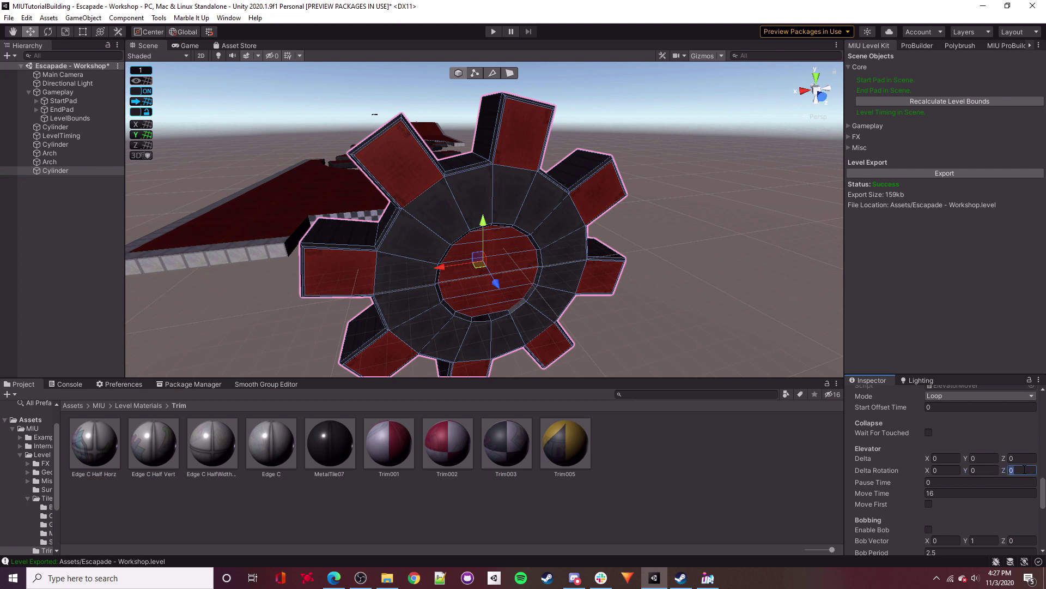
right_click(661, 276)
Recalculate the level bounds and export the level, checking the gear's spin in the game before returning to Unity.
left_click(968, 101)
left_click(971, 172)
left_click(707, 577)
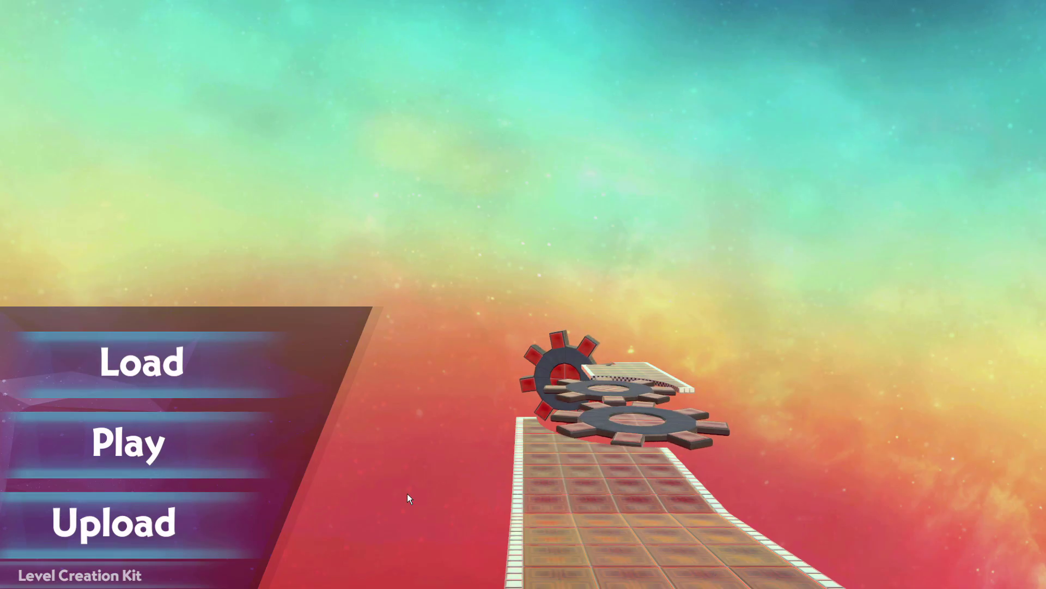
key("super")
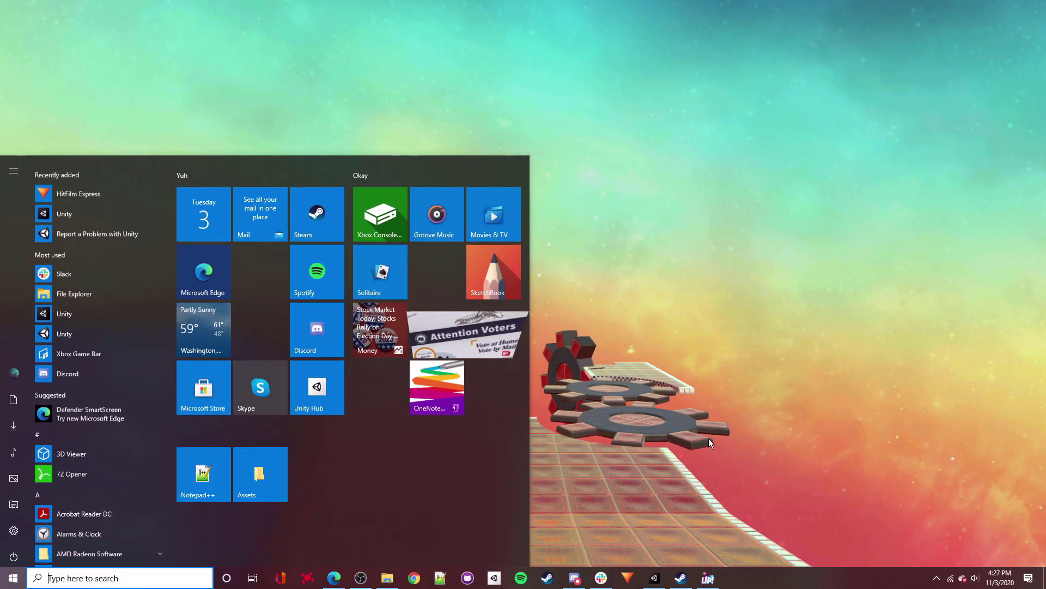
left_click(690, 567)
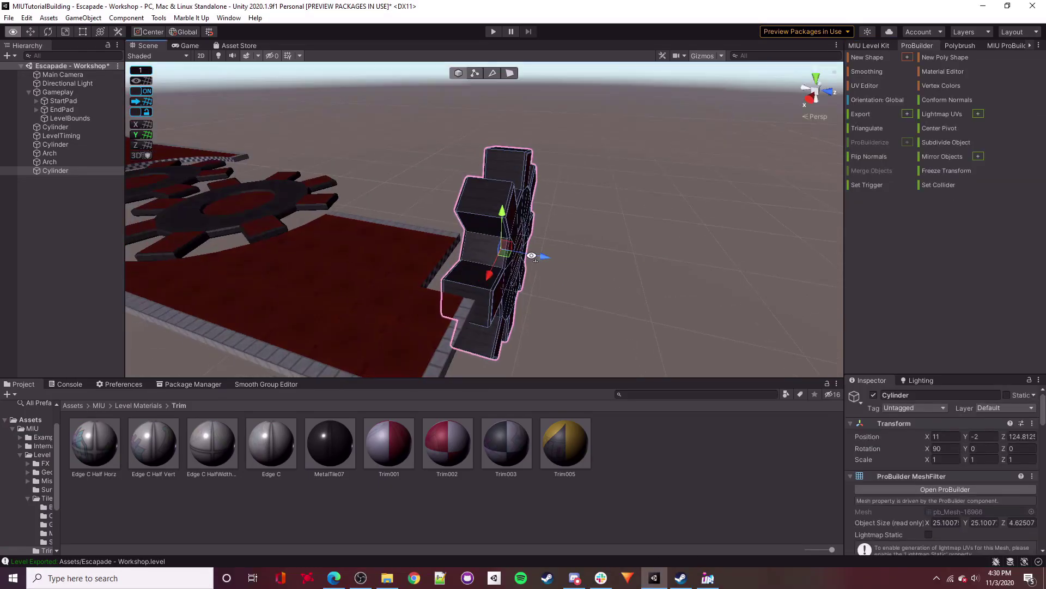
Freeze the upright gear's transform to zero its rotation and recentre the pivot on the gear.
left_click_drag(577, 218, 616, 199, "alt")
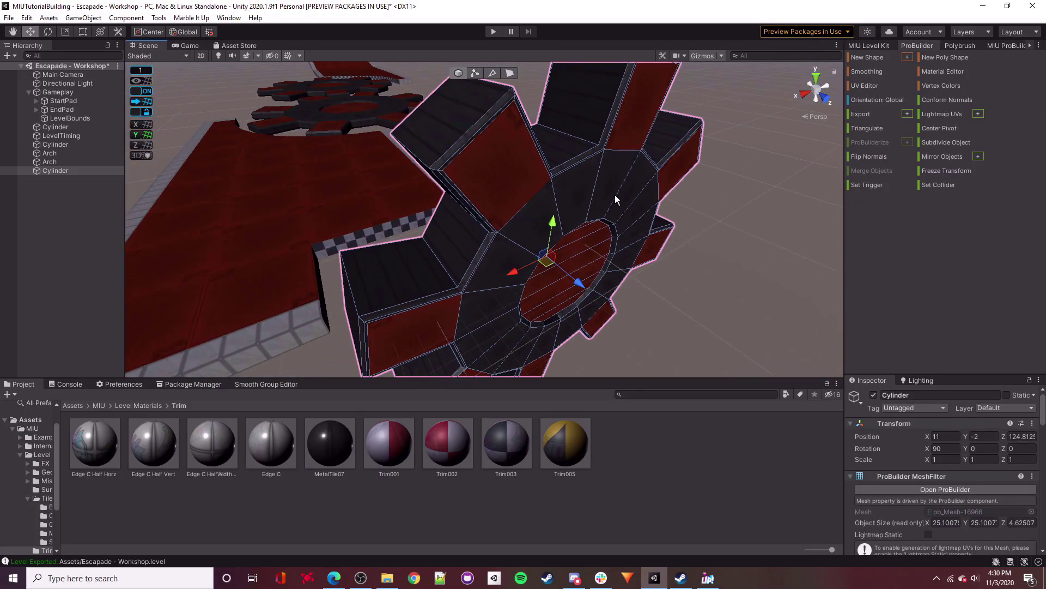
left_click(931, 172)
left_click_drag(439, 263, 562, 122, "alt")
left_click(492, 73)
left_click(463, 221)
left_click_drag(505, 262, 519, 198, "alt")
scroll(519, 197, "up", 5)
scroll(718, 240, "down", 1)
left_click(878, 201)
scroll(486, 266, "down", 6)
left_click_drag(486, 266, 461, 217, "alt")
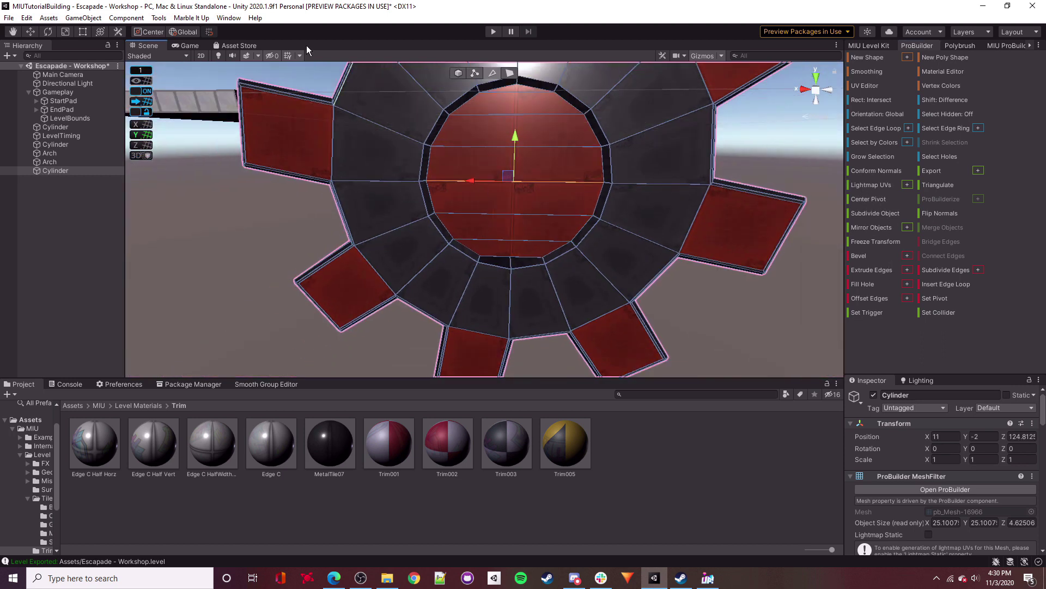
Try rotating the upright gear about its pivot, undo the rotation and return to object selection.
left_click(49, 35)
right_click_drag(467, 182, 471, 158)
scroll(471, 159, "down", 6)
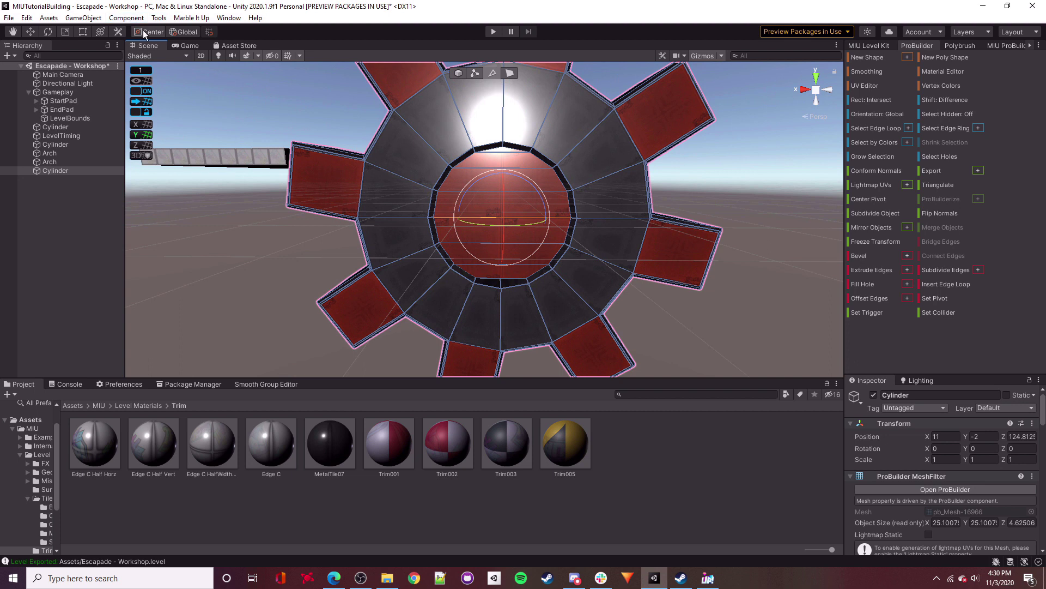
left_click_drag(515, 178, 800, 293)
key("ctrl+z")
left_click(458, 73)
key("ctrl+z")
Enter a new Z delta rotation in the upright gear's Elevator settings.
right_click_drag(600, 253, 583, 239)
scroll(919, 515, "down", 10)
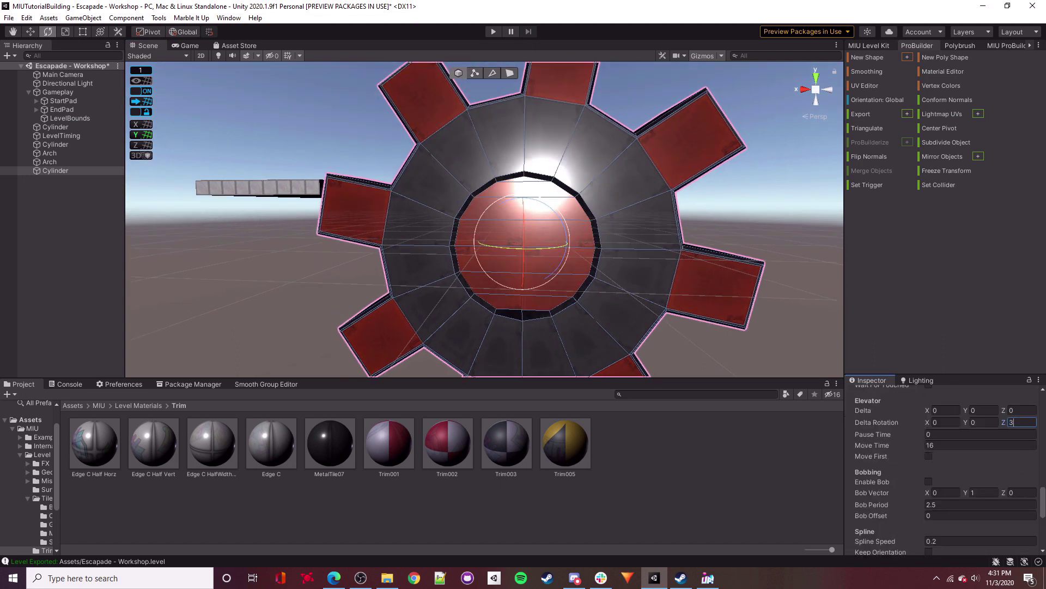
right_click_drag(601, 247, 598, 249)
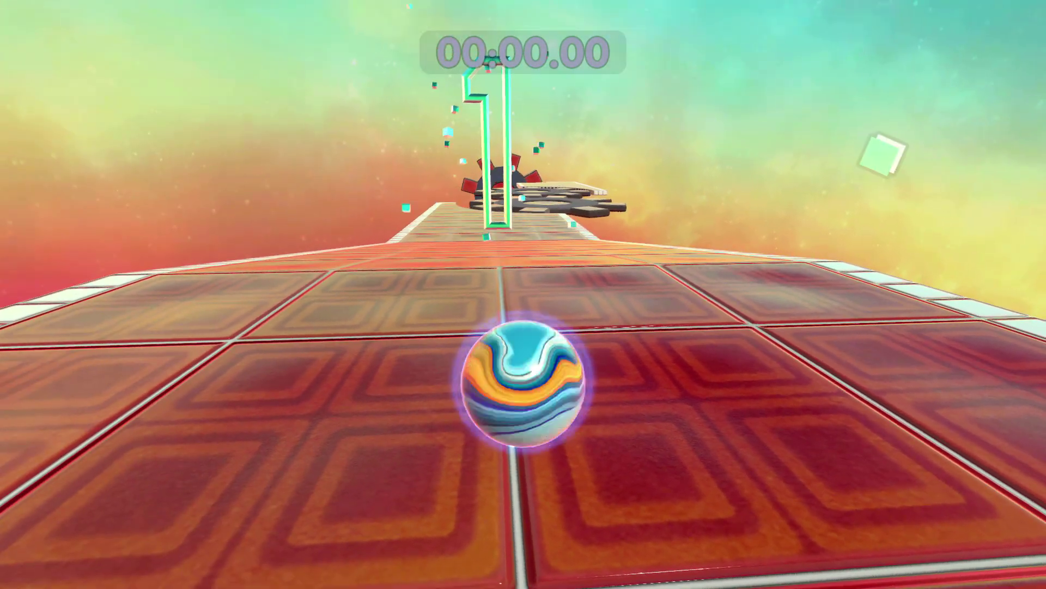
Play-test the level by taking the marble over the flat gears to the upright gear, and return to Unity.
key("w")
key("space")
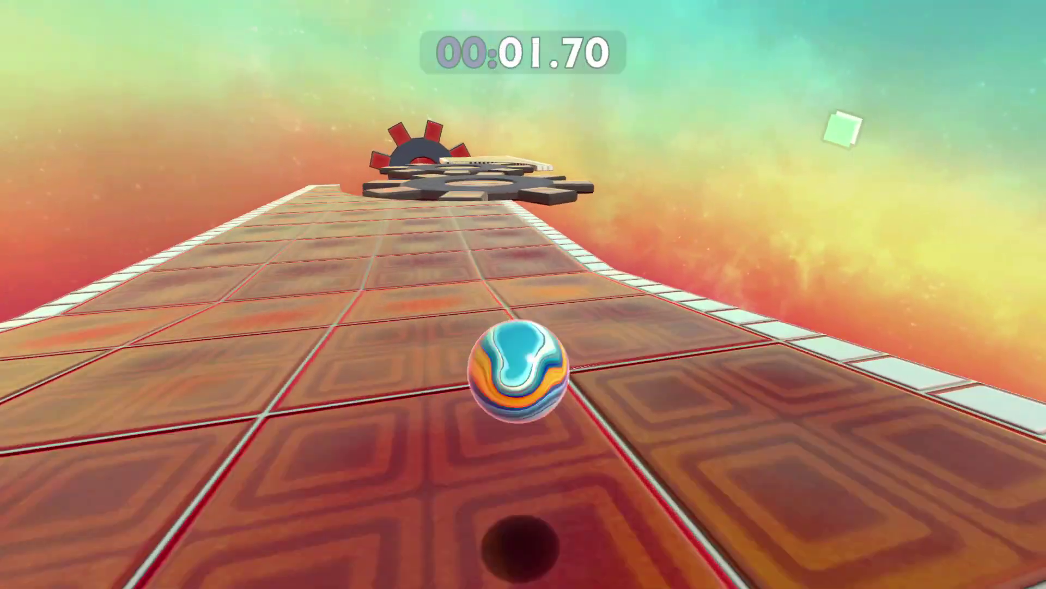
key("space")
key("space")
key("space")
key("space")
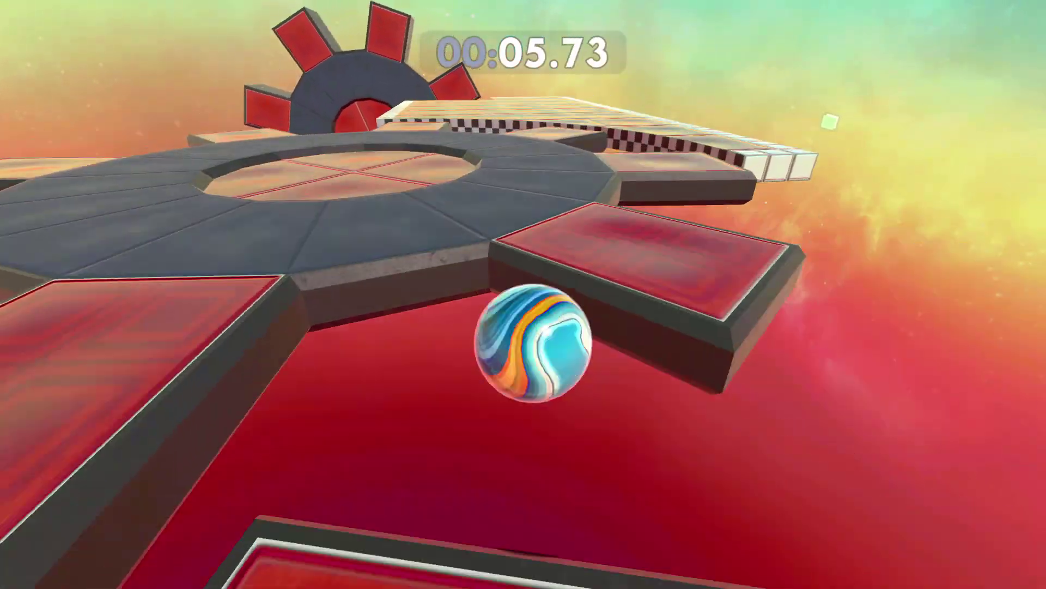
key("space")
key("w")
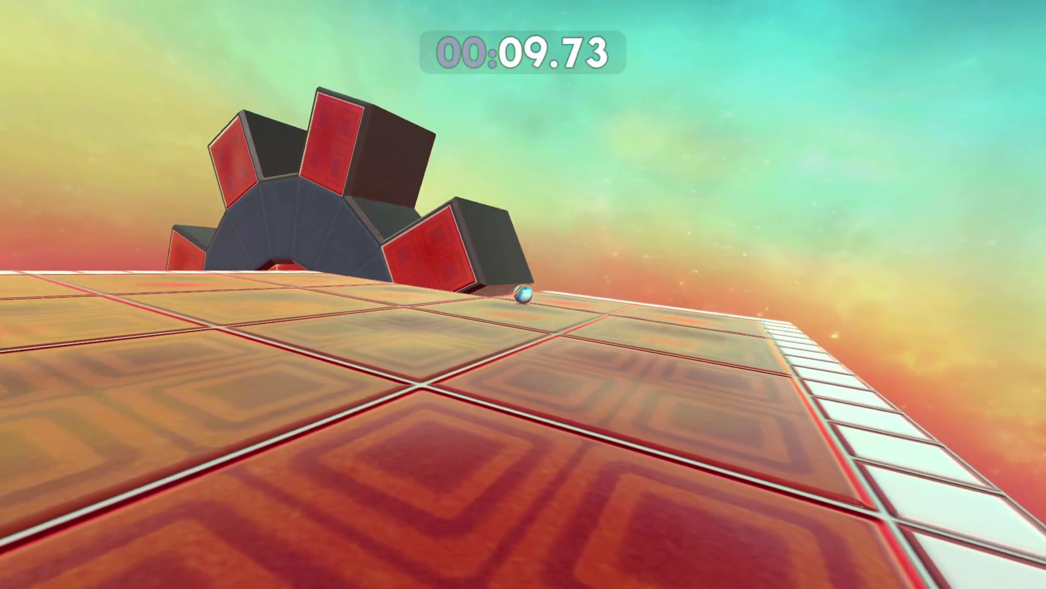
key("Escape")
key("super")
left_click(654, 578)
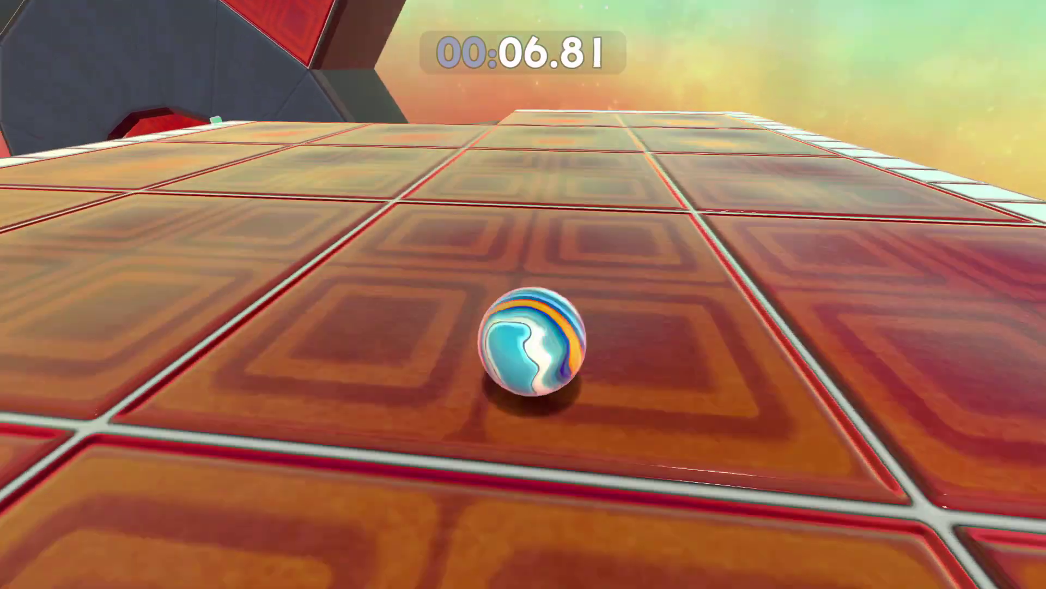
Play-test jumping the marble from the stepped platform onto the upright gear's teeth, and return to Unity.
key("space")
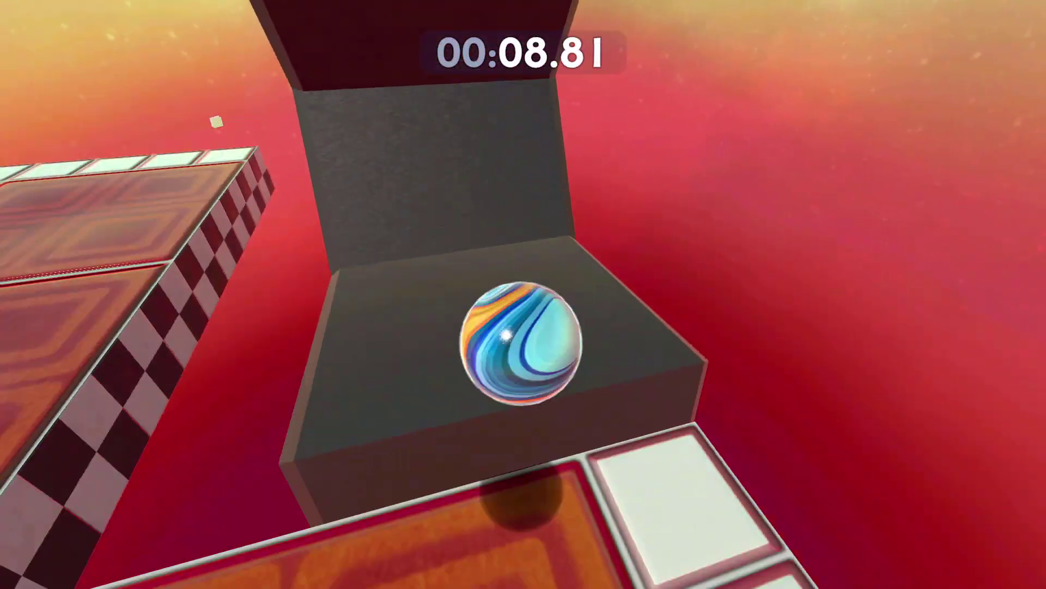
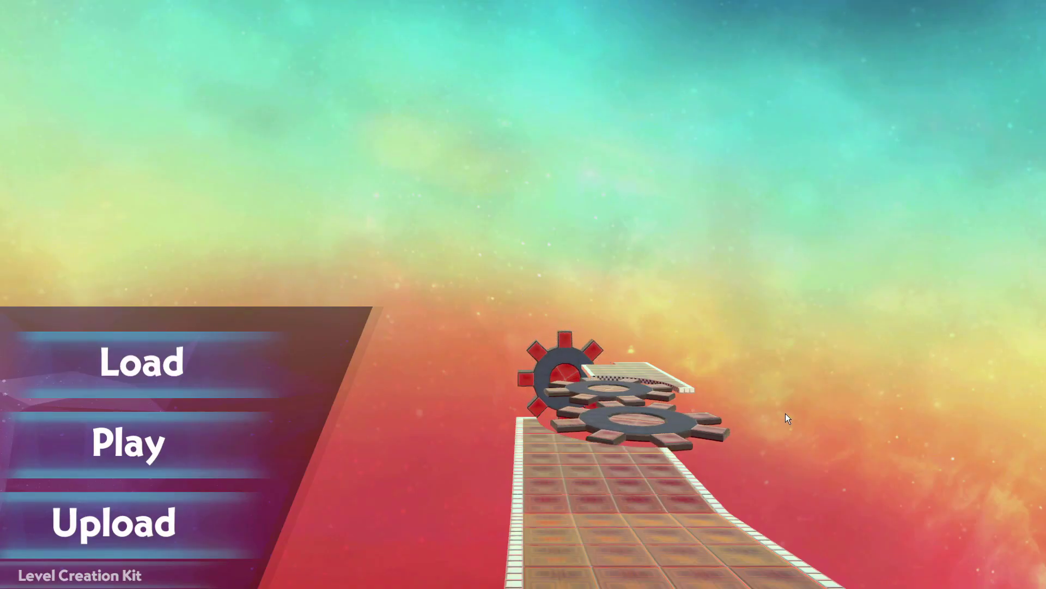
key("super")
mouse_move(654, 578)
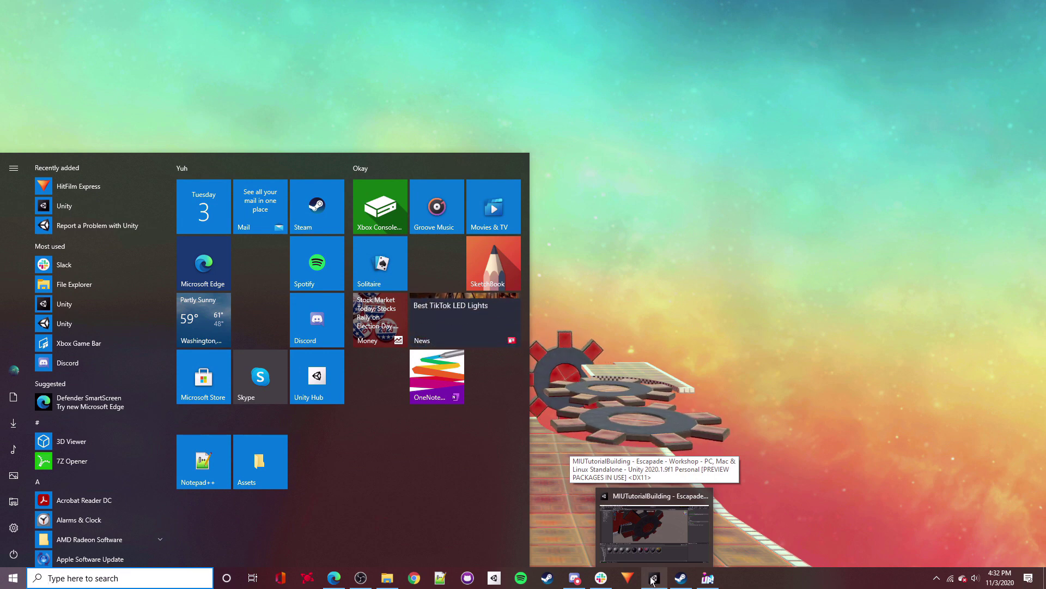
left_click(661, 535)
Select the whole loop of dark side faces running around the upright gear's teeth.
left_click_drag(577, 222, 761, 255, "alt")
left_click(509, 73)
left_click(491, 229)
right_click_drag(561, 237, 607, 240)
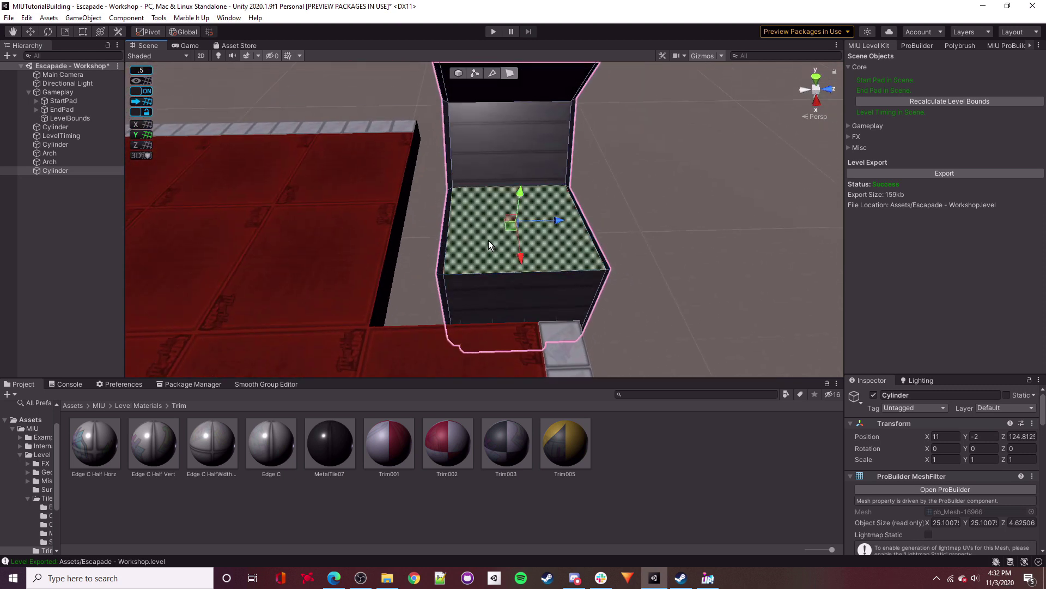
right_click_drag(488, 243, 490, 224)
double_click(460, 285, "shift")
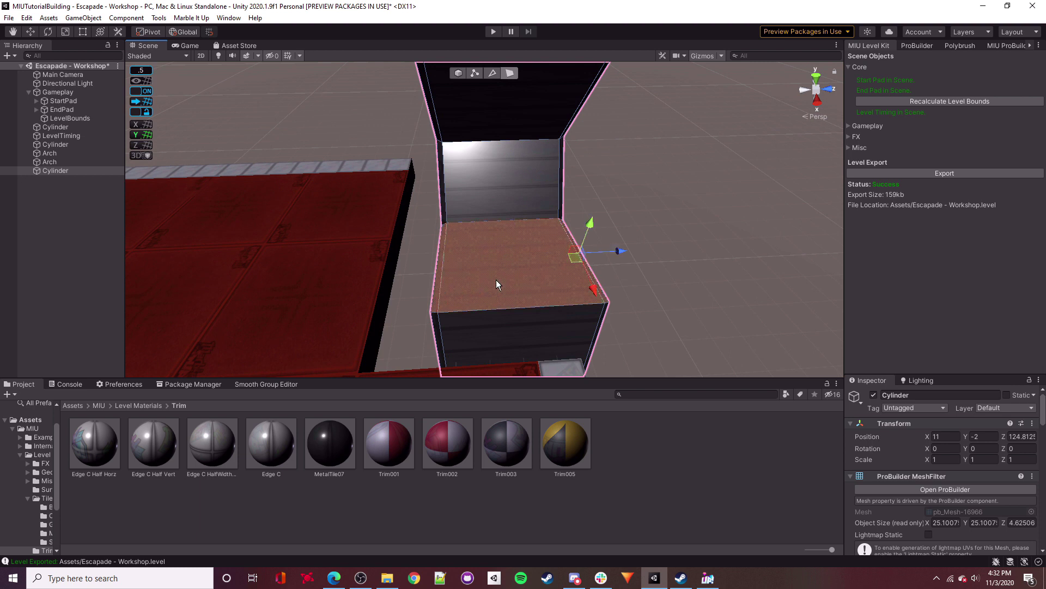
left_click(485, 279)
double_click(464, 287, "ctrl")
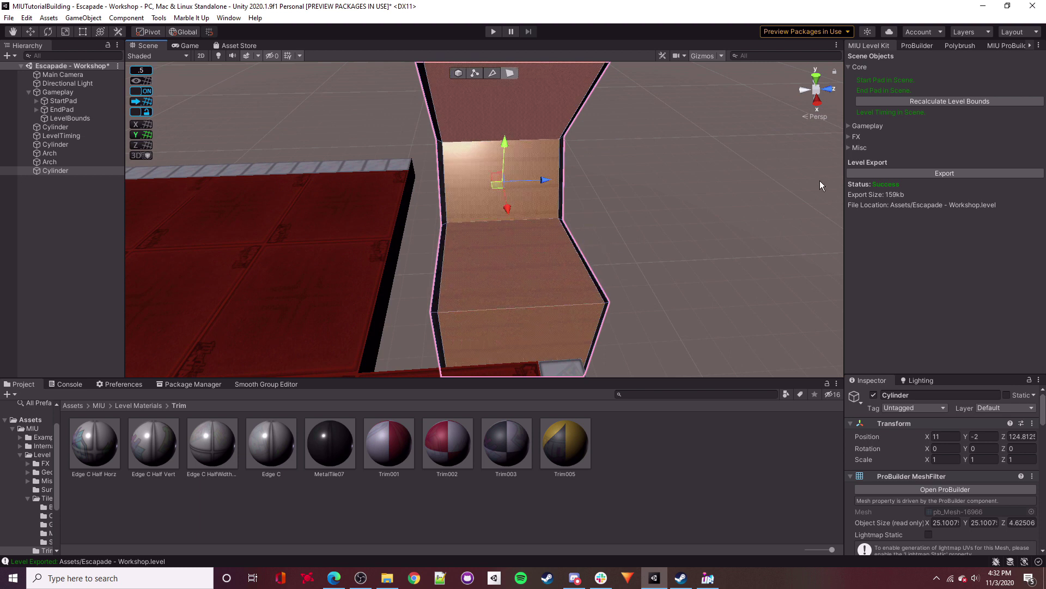
Box-project the UVs of the selected gear side faces and fit them to the UV square.
left_click(916, 46)
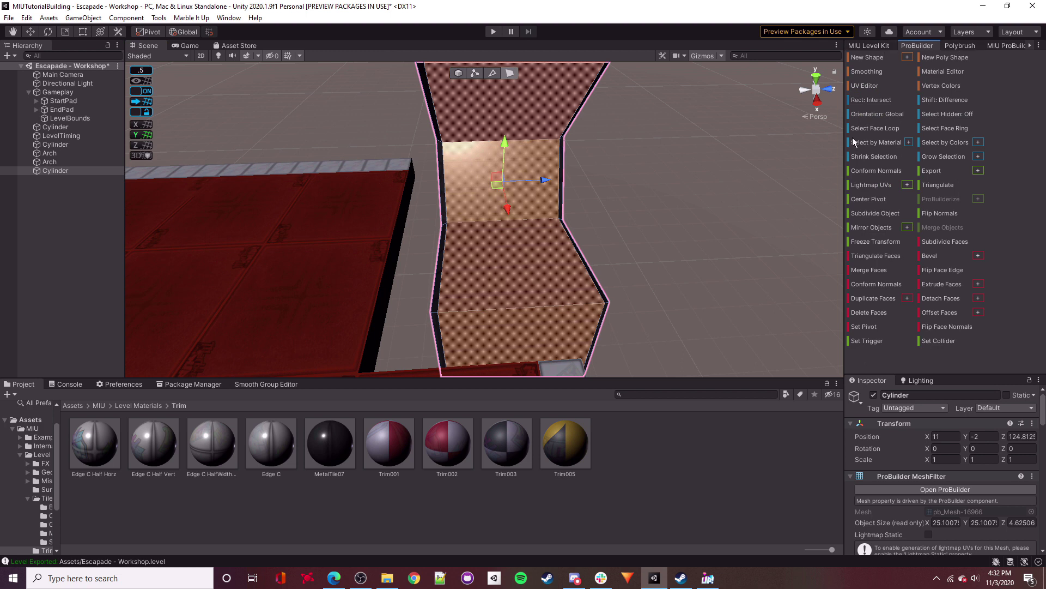
key("alt+Tab")
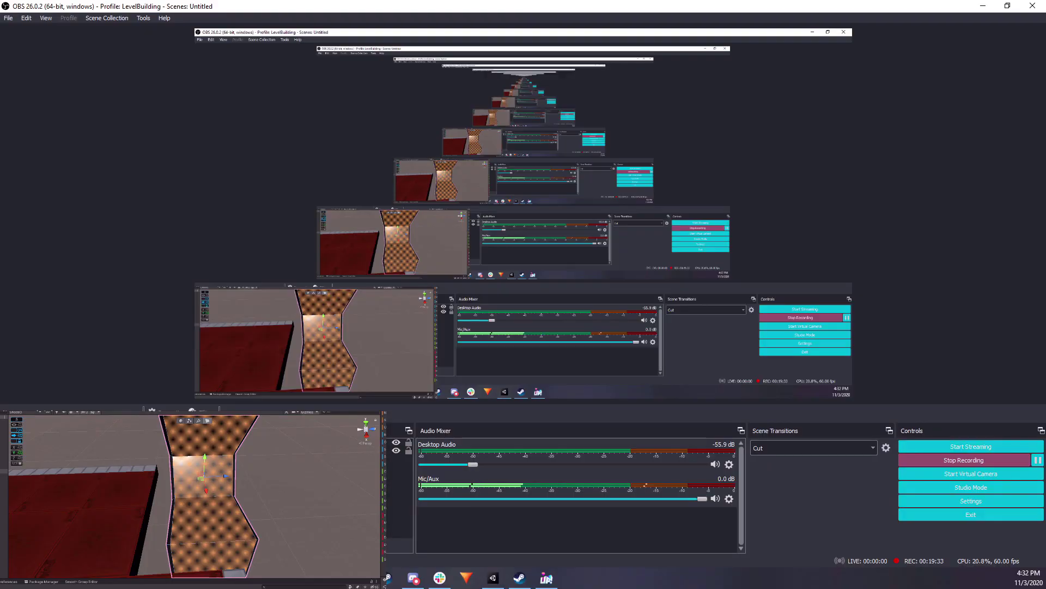
key("alt+Tab")
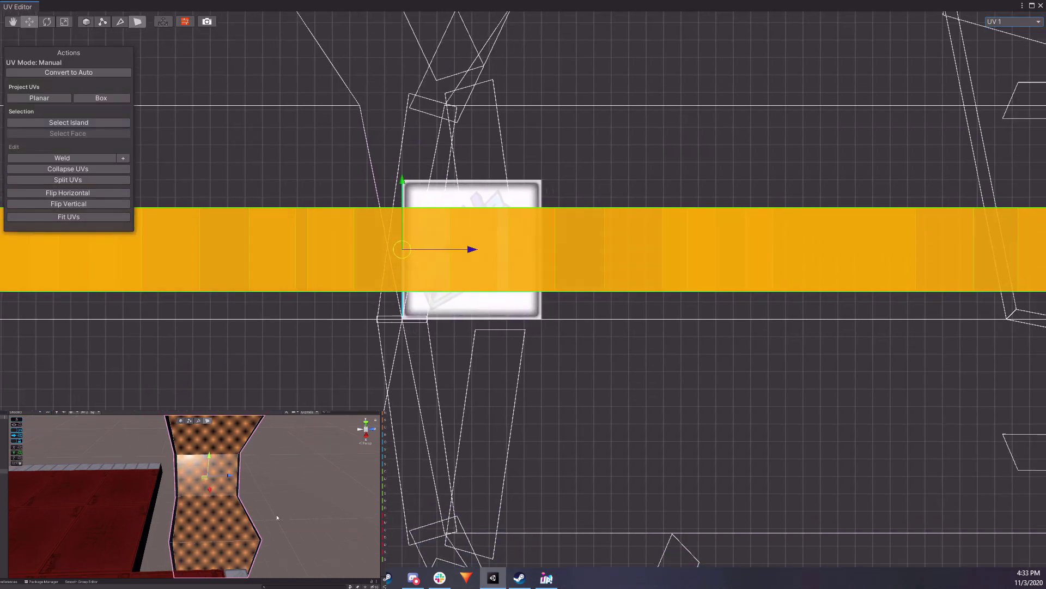
left_click(116, 98)
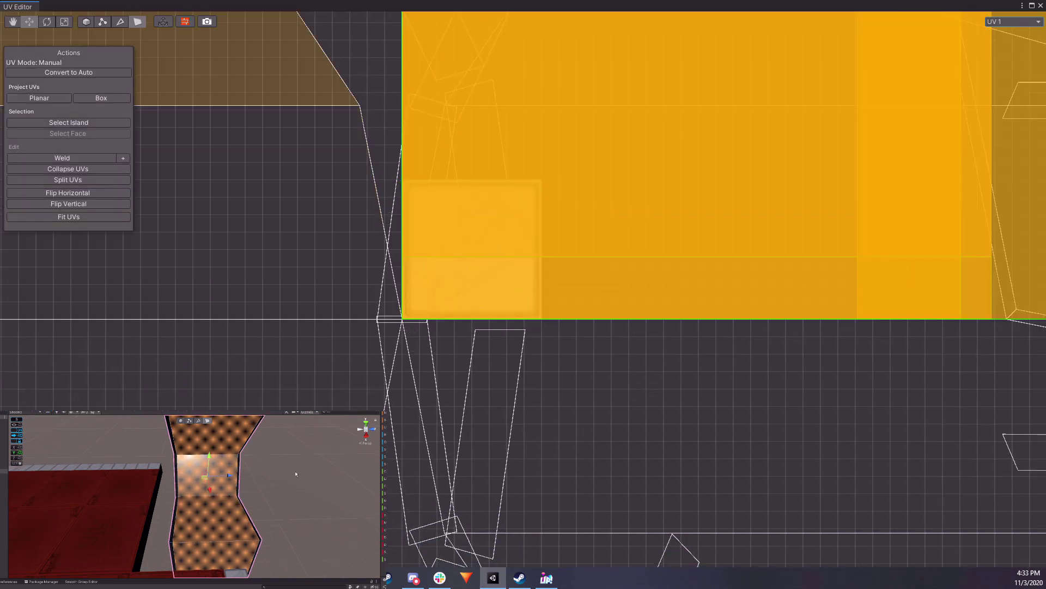
right_click_drag(294, 483, 295, 489)
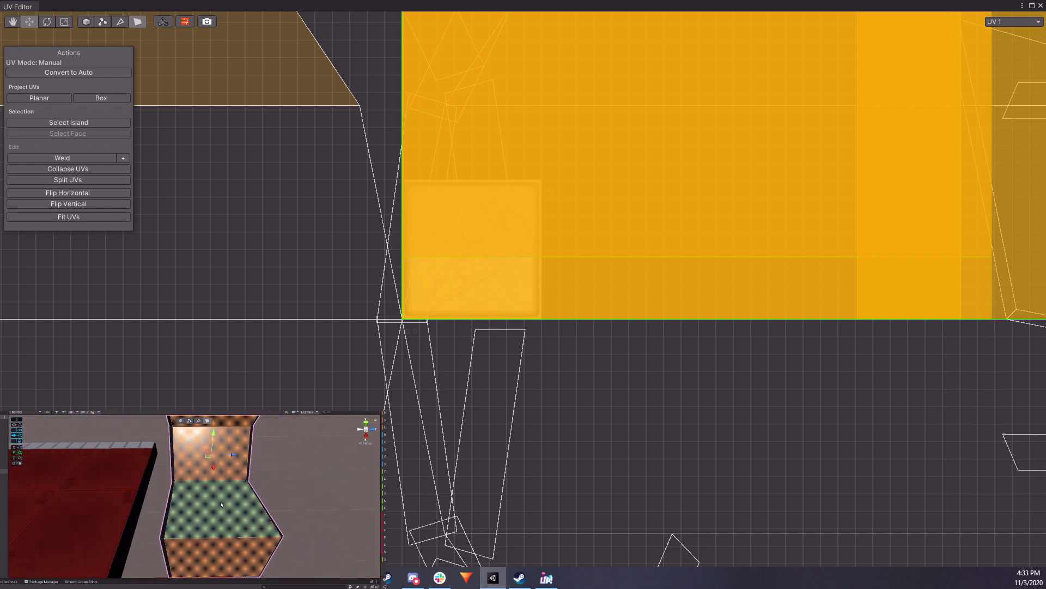
mouse_move(221, 504)
right_mouse_down()
mouse_move(231, 495)
mouse_move(213, 497)
mouse_move(239, 505)
mouse_move(220, 497)
right_mouse_up()
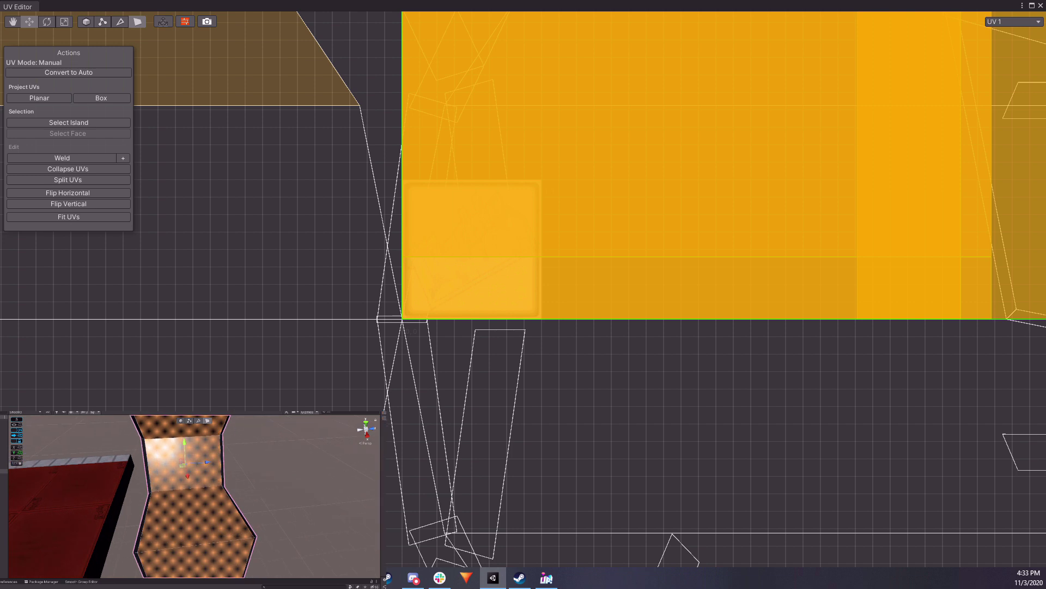
left_click(69, 217)
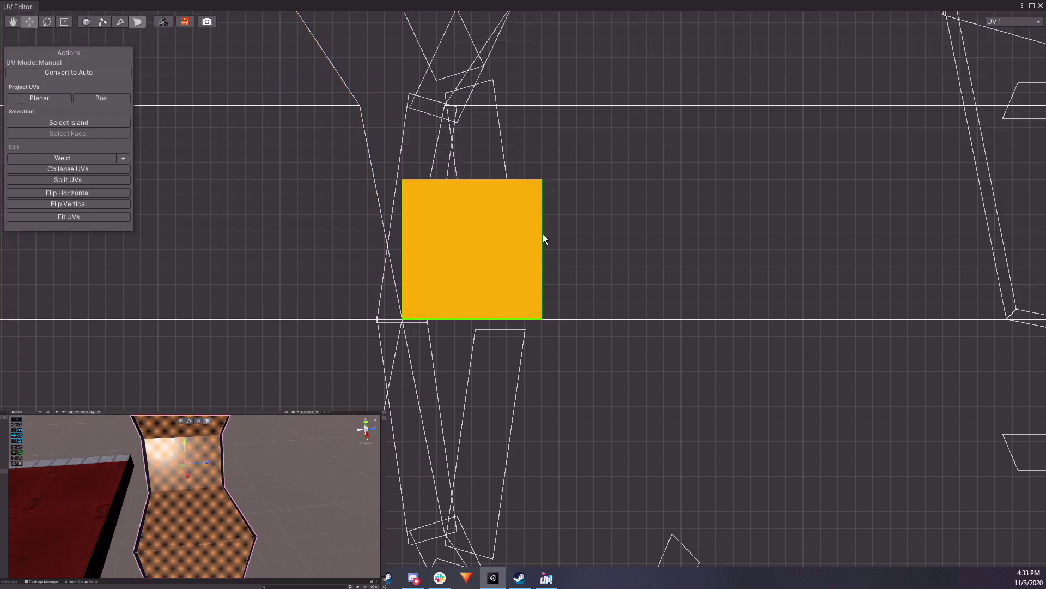
Move the fitted UV island into the upper-right inside corner of the outlined square above the gear's UV layout.
scroll(569, 267, "down", 10)
middle_click_drag(596, 230, 587, 267)
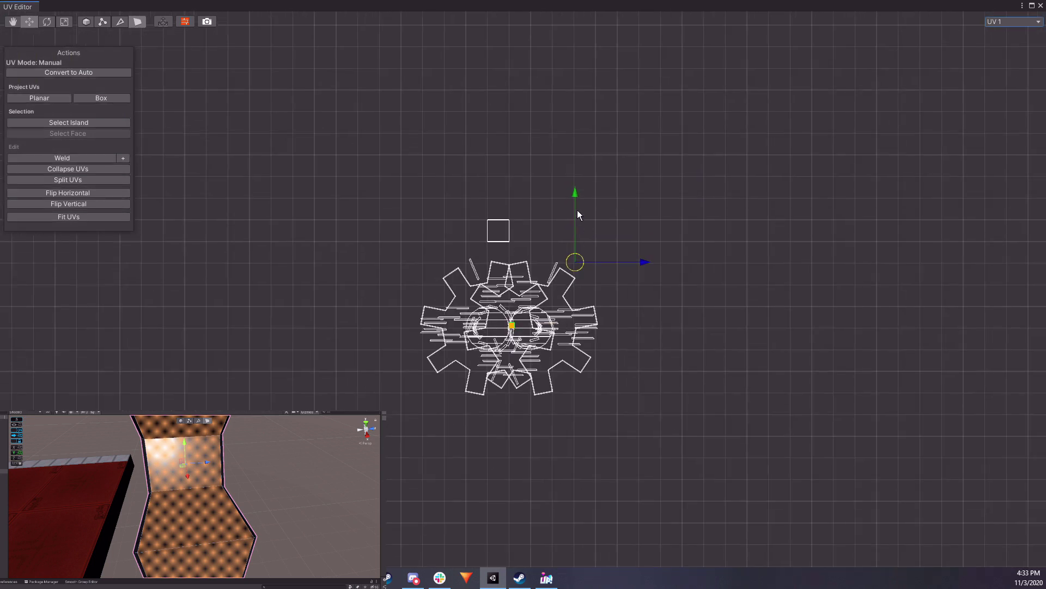
left_click_drag(631, 222, 525, 231)
scroll(525, 231, "up", 10)
scroll(525, 293, "up", 3)
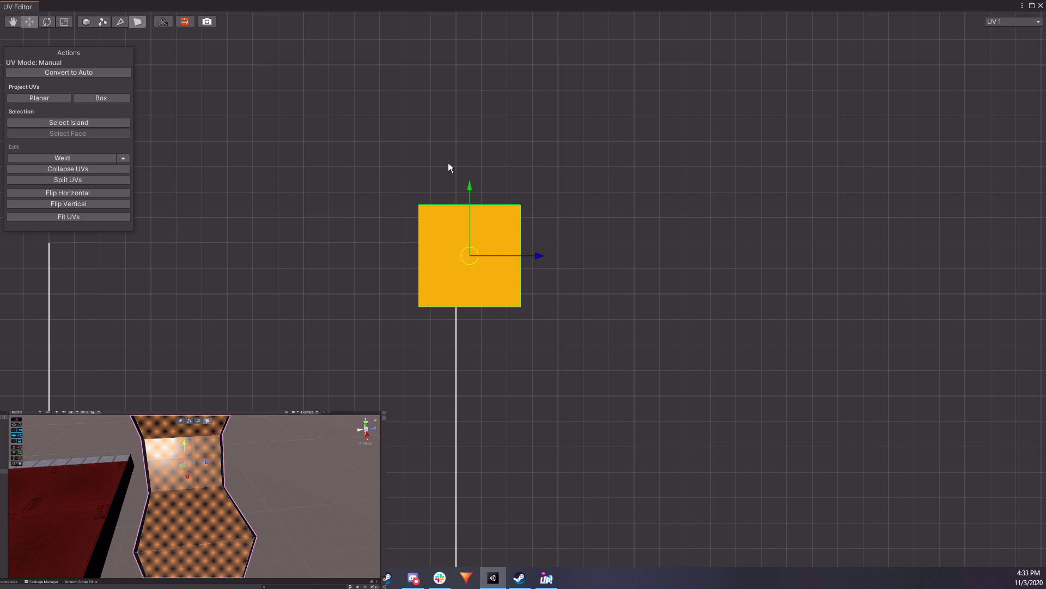
left_click_drag(468, 194, 472, 201)
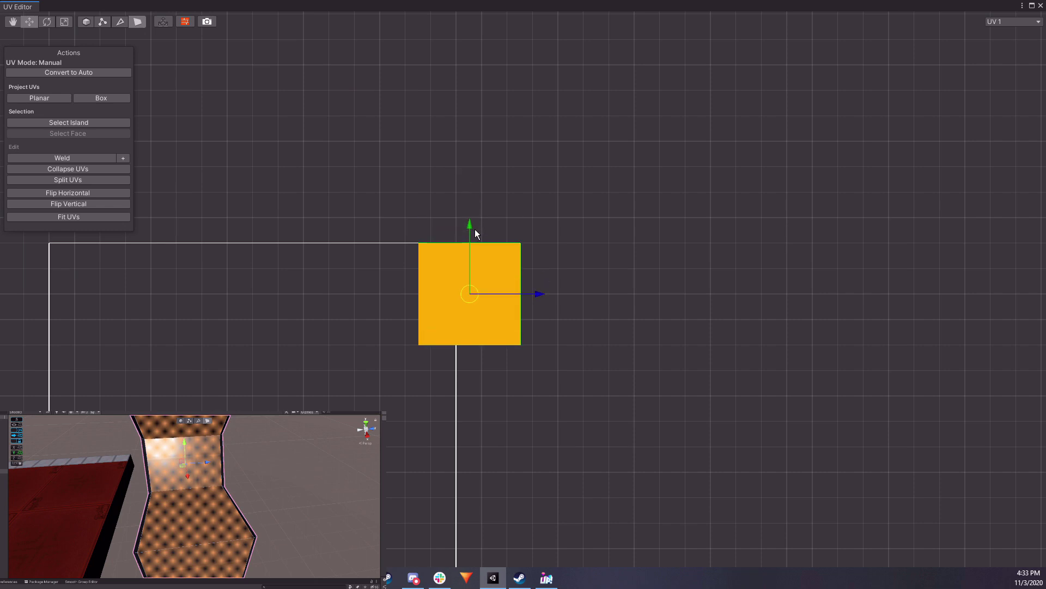
left_click_drag(555, 297, 486, 300)
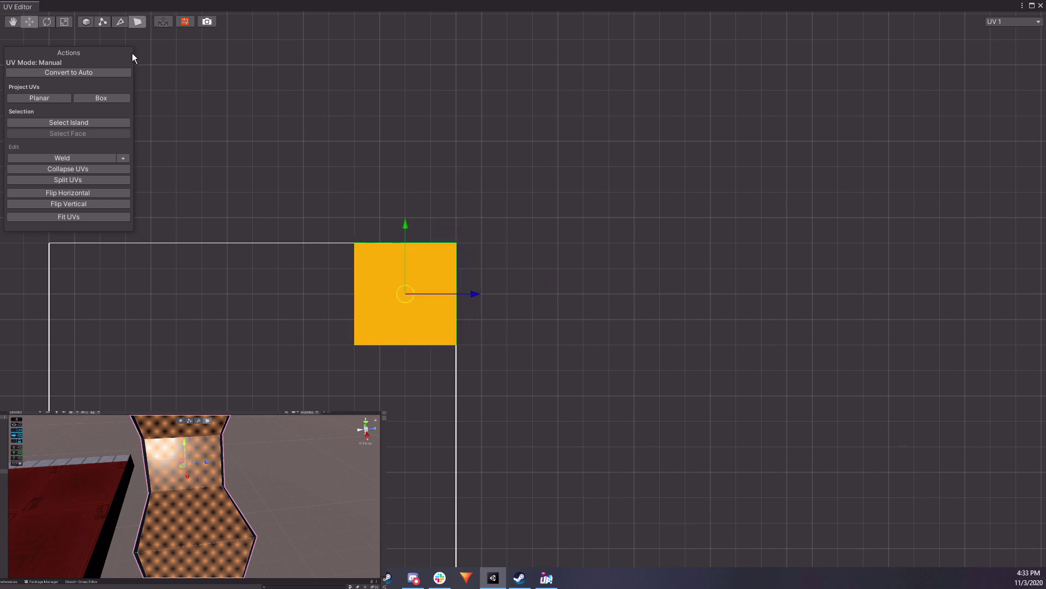
Stretch the island by its UV vertices so the gear's side-face UVs fill the whole outlined square.
left_click(121, 23)
middle_click_drag(272, 193, 377, 181)
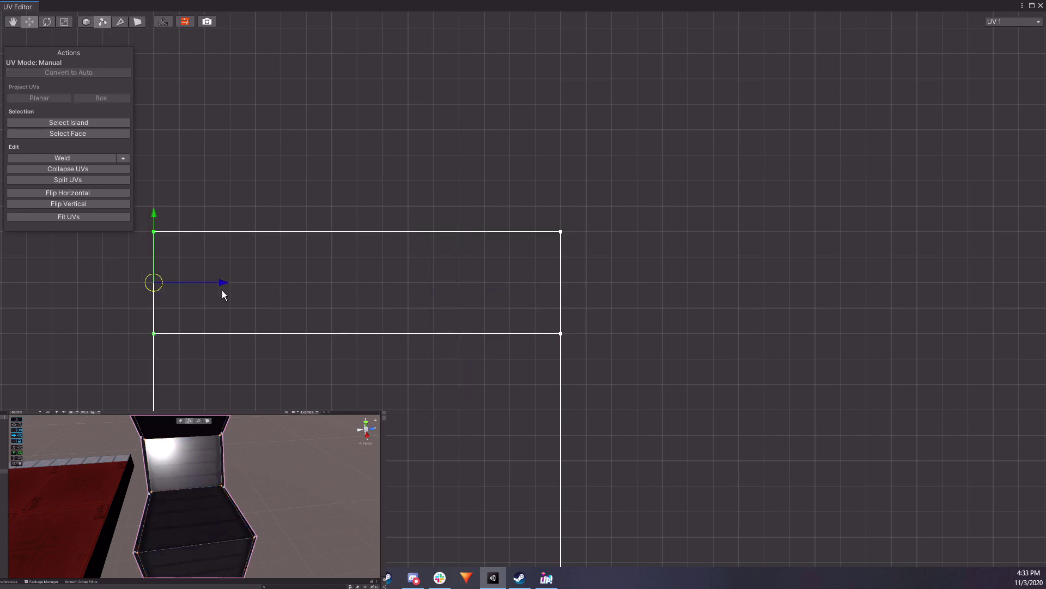
left_click_drag(122, 376, 750, 308)
middle_click_drag(362, 363, 371, 269)
left_click_drag(398, 454, 403, 485)
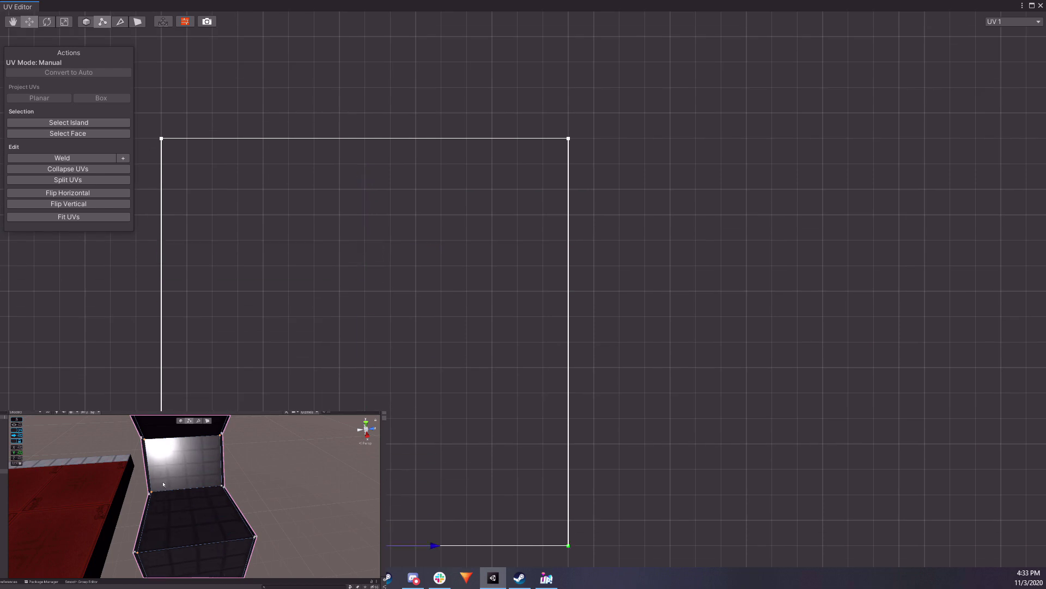
Reselect the loop of side faces around the upright gear and move their UV island straight up, clear of the outlined square.
left_click(208, 420)
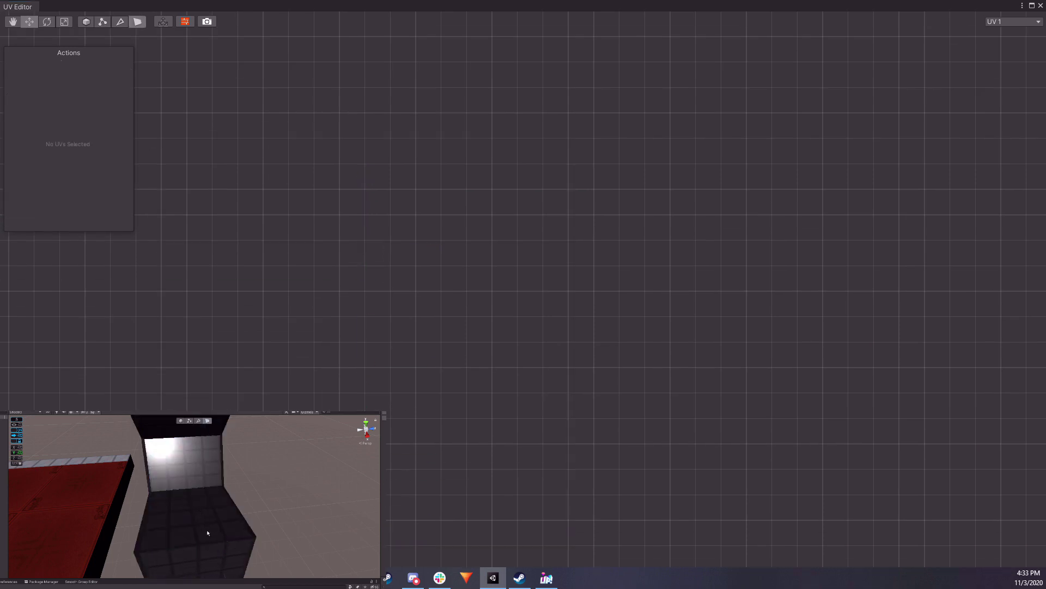
left_click(216, 534)
left_click(226, 537)
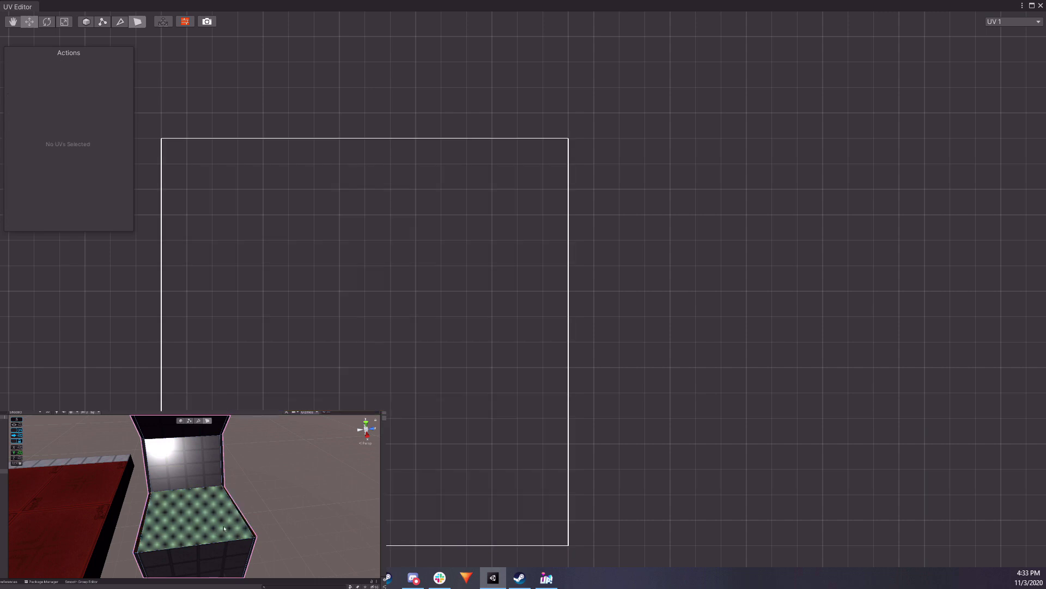
left_click(240, 534)
double_click(239, 536)
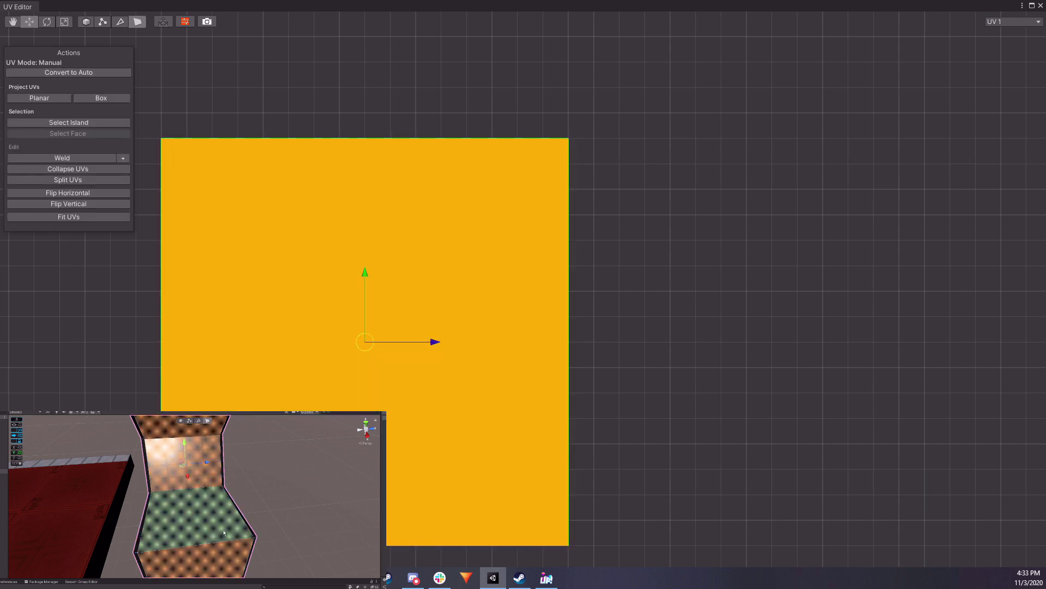
scroll(299, 294, "down", 2)
scroll(217, 311, "down", 3)
scroll(411, 355, "down", 2)
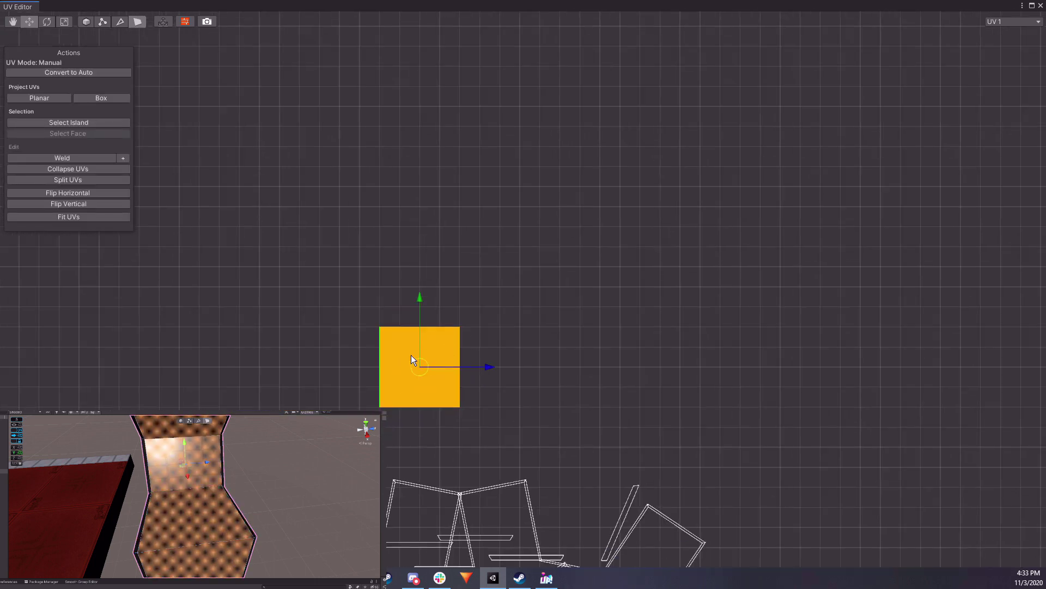
left_click_drag(418, 306, 408, 140)
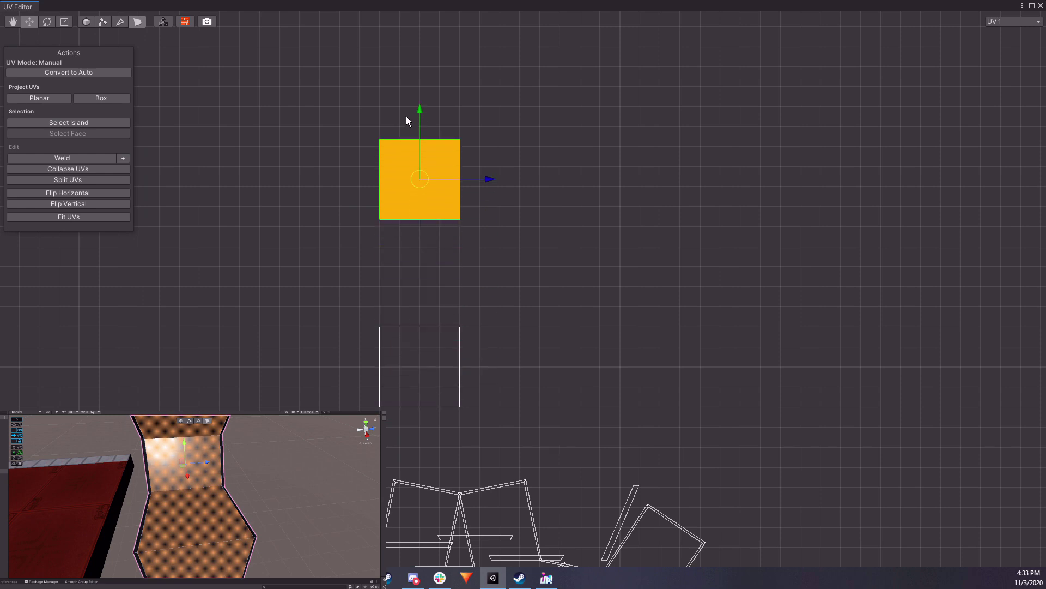
scroll(407, 120, "up", 2)
middle_click_drag(406, 127, 459, 270)
left_click_drag(423, 182, 416, 175)
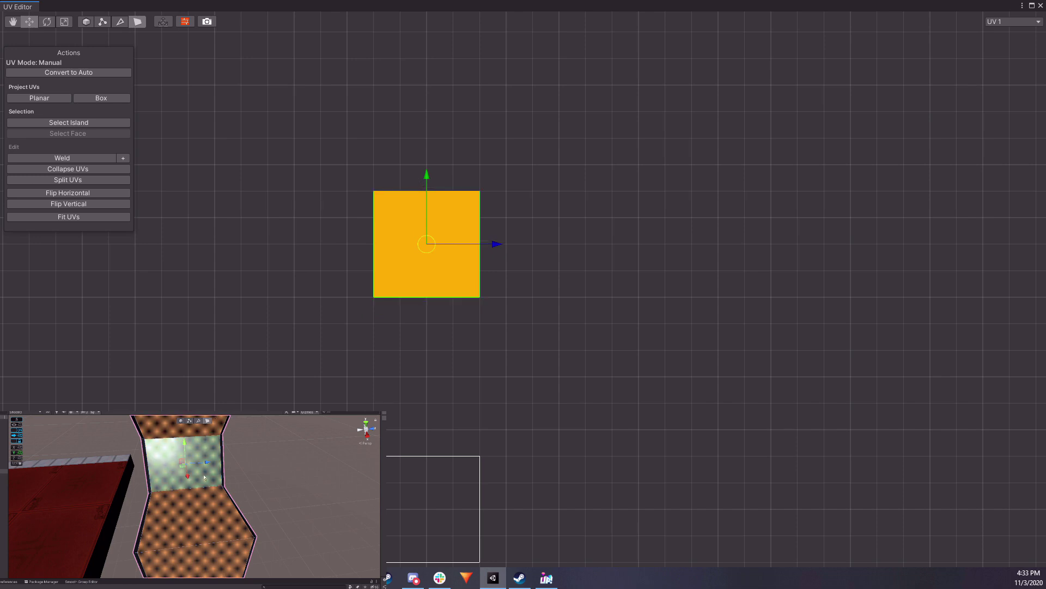
Working around the upright gear, stitch the bevel faces along one rim to their adjoining side faces' UVs, below the square UV island.
left_click_drag(216, 541, 214, 511, "alt")
right_click_drag(215, 511, 203, 508)
left_click(189, 509)
left_click_drag(190, 509, 203, 494, "alt")
left_click(204, 494)
left_click(199, 494)
left_click(222, 530)
right_click_drag(223, 529, 215, 501)
key("w")
left_click(215, 501)
mouse_move(242, 535)
right_mouse_down()
mouse_move(236, 496)
mouse_move(255, 548)
mouse_move(259, 540)
right_mouse_up()
key("s")
left_click(228, 495)
left_click(209, 507)
left_click(206, 507)
key("e")
left_click(238, 464)
left_click(226, 484)
left_click(226, 484)
right_click_drag(226, 484, 247, 412)
left_click(205, 488)
left_click(208, 503)
left_click(156, 522)
left_click(153, 542)
left_click(153, 550, "shift")
left_click(154, 542)
left_click(154, 545)
left_click(206, 489)
left_click(196, 501)
left_click(225, 520)
left_click(203, 480)
left_click(217, 486)
left_click(224, 483)
right_click_drag(224, 483, 207, 470)
left_click(186, 498)
left_click(188, 518)
left_click(202, 475)
left_click(204, 493)
left_click(223, 479)
left_click(240, 483)
left_click(207, 471)
left_click(192, 478)
left_click_drag(184, 447, 202, 467, "alt")
left_click(172, 483)
left_click(185, 482)
left_click(193, 478)
left_click(153, 473)
left_click(167, 489)
left_click(168, 495)
left_click(175, 483)
left_click(182, 488)
left_click(186, 489)
left_click(173, 478)
left_click(177, 461)
left_click(191, 464)
left_click(224, 516)
left_click(238, 506)
Continue around the same rim, attaching each remaining tooth and gap bevel to the bottom edge of its side face's square UVs.
left_click_drag(237, 506, 188, 509, "alt")
left_click(170, 494)
left_click(177, 502)
left_click(186, 503)
left_click(191, 505)
left_click_drag(234, 473, 227, 504, "alt")
left_click(199, 501)
left_click(210, 496)
left_click(224, 499)
left_click(199, 497)
left_click(220, 471)
left_click(221, 463)
right_click_drag(228, 505, 213, 461)
left_click(213, 503)
left_click(218, 494)
left_click(229, 496)
left_click(191, 473)
left_click(212, 461)
left_click_drag(213, 461, 183, 521, "alt")
left_click(184, 521)
left_click(168, 522)
left_click(207, 480)
left_click(198, 463)
left_click_drag(197, 463, 275, 532, "alt")
left_click(237, 489)
left_click(239, 473)
left_click(240, 468)
left_click(161, 490)
left_click(145, 484)
left_click(140, 482)
left_click(230, 516)
left_click(224, 521)
left_click(223, 518)
left_click(220, 523)
left_click(218, 527)
left_click(203, 493)
left_click(185, 494)
left_click(186, 494)
left_click(231, 465)
left_click(202, 493)
left_click(211, 501)
left_click(212, 503)
left_click(223, 478)
left_click(175, 523)
left_click(176, 523)
left_click(216, 481)
left_click_drag(216, 480, 192, 513, "alt")
left_click(209, 484)
left_click(213, 488)
left_click(215, 493)
left_click(210, 496)
left_click(198, 507)
left_click(191, 512)
left_click(186, 517)
Stitch the bevel faces along the gear's opposite rim to their adjoining side faces' UVs, above the square UV island.
left_click_drag(288, 510, 124, 495, "alt")
left_click(158, 491)
left_click(170, 497)
left_click(175, 496)
left_click_drag(245, 498, 166, 508, "alt")
left_click(165, 508)
left_click(129, 526)
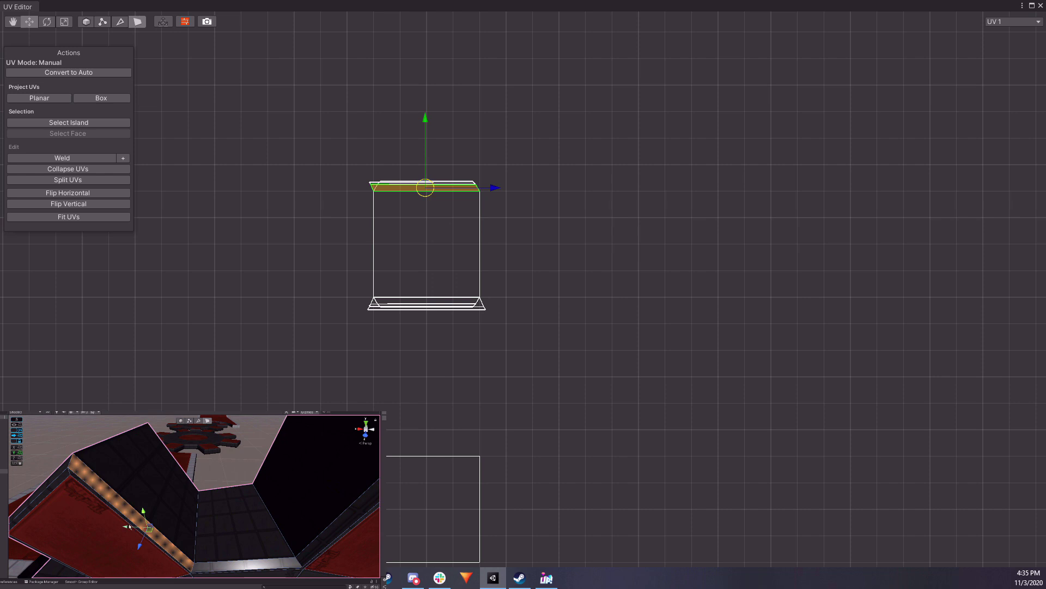
left_click(216, 545)
right_click_drag(217, 545, 103, 476)
left_click(204, 540)
left_click(203, 544)
left_click(231, 485)
left_click(251, 479)
left_click(153, 472)
left_click(152, 483)
left_click(152, 495)
left_click(169, 495)
left_click(158, 495)
left_click(153, 495)
left_click(200, 515)
left_click(180, 537)
left_click(177, 539)
left_click(191, 480)
left_click(196, 491)
left_click(198, 494)
right_click_drag(231, 497, 202, 472)
left_click(159, 495)
left_click(146, 500)
left_click(144, 498)
left_click(201, 472)
left_click(196, 462)
left_click(170, 520)
left_click(148, 521)
left_click(145, 521)
right_click_drag(145, 521, 199, 447)
left_click(207, 501)
left_click(199, 512)
left_click(197, 517)
left_click(198, 507)
left_click(185, 507)
left_click(179, 508)
left_click(197, 448)
left_click(119, 475)
left_click(197, 493)
right_click_drag(124, 469, 168, 466)
left_click(209, 496)
left_click(203, 491)
left_click(167, 466)
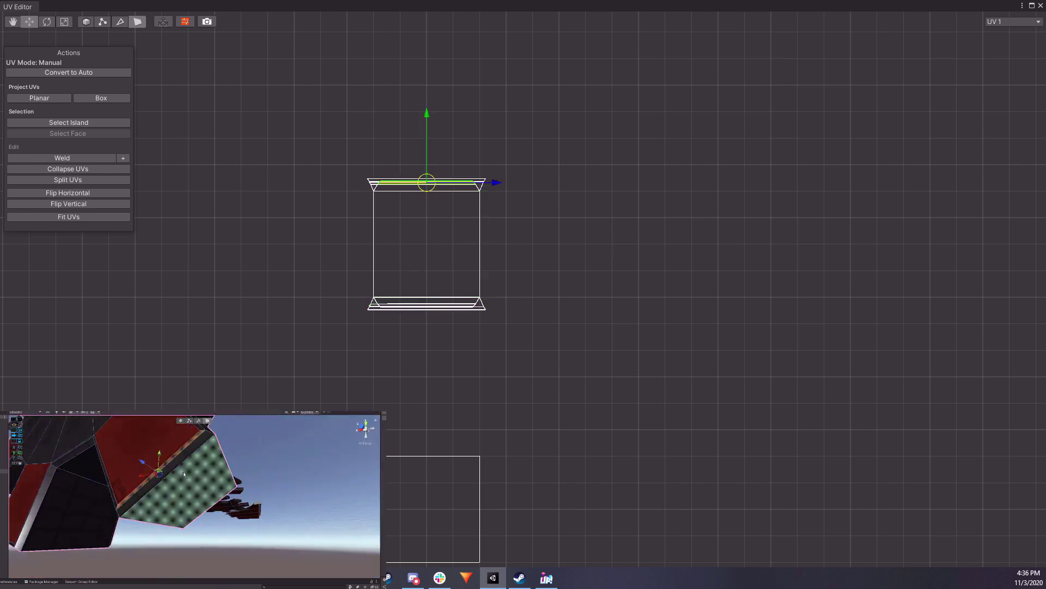
Stitch the bevel faces at the next tooth's tip to its side faces' UVs, above the square UV island.
left_click_drag(226, 445, 241, 486, "alt")
left_click(217, 475)
left_click(210, 463)
left_click(242, 486)
left_click(245, 449)
left_click(245, 444)
right_click_drag(246, 444, 218, 497)
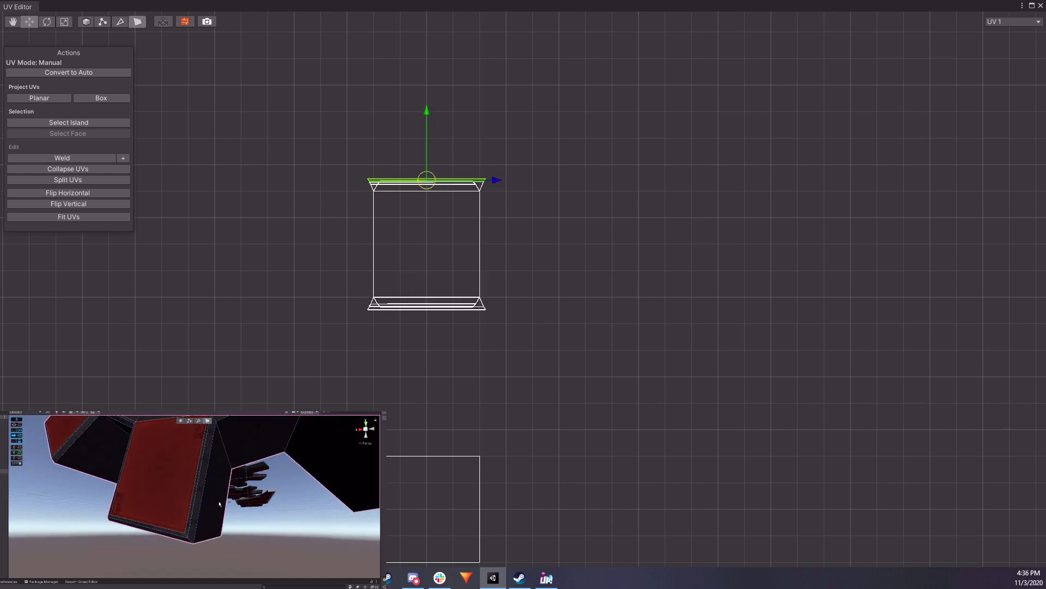
Attach the bevel faces along that tooth's flanks to the top edge of their side faces' square UVs.
left_click(216, 498)
left_click(197, 510)
left_click(177, 495, "ctrl")
left_click(192, 495)
left_click_drag(194, 494, 229, 537, "alt")
left_click(216, 478)
left_click(215, 465, "ctrl")
left_click(216, 461)
Stitch the bevel face at the base of the adjoining gap to its side face's UVs, above the square.
left_click(201, 534)
left_click(210, 541)
left_click(212, 539)
key("w")
right_click_drag(212, 539, 205, 519)
left_click(201, 521)
left_click(211, 520)
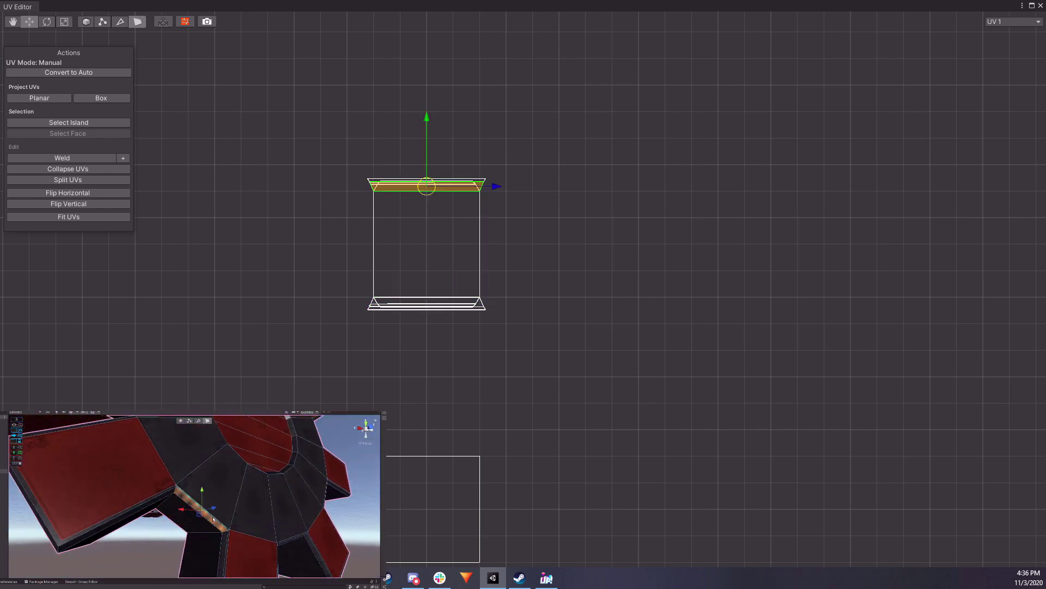
Select the following tooth's end face and stitch its surrounding bevel faces above the square side-face UVs.
left_click(126, 522)
left_click(125, 516)
left_click_drag(125, 516, 223, 537, "alt")
left_click(223, 538)
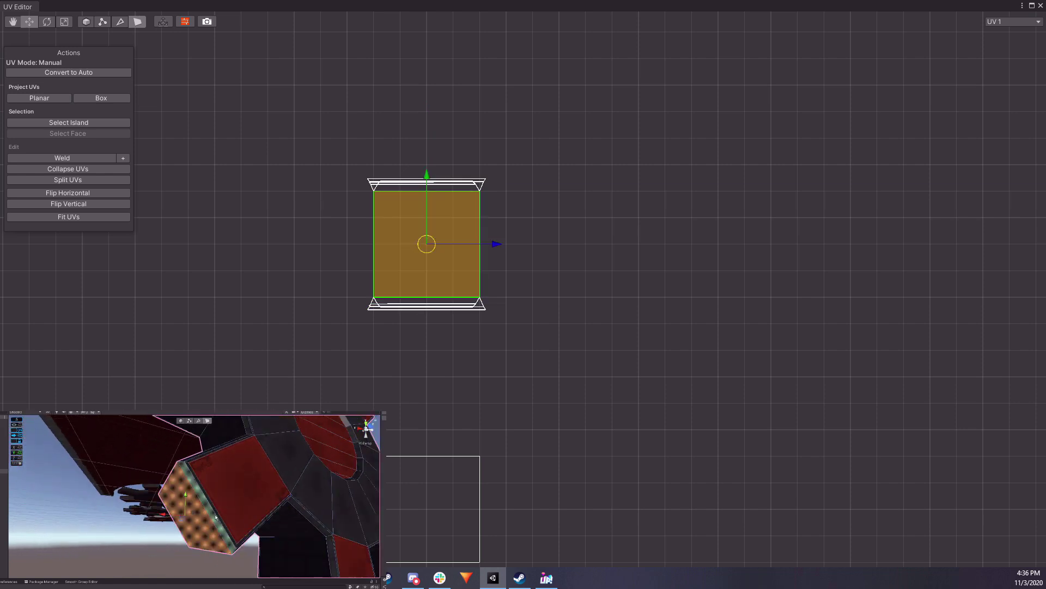
left_click(230, 541)
left_click(234, 542)
right_click_drag(242, 516, 183, 516)
left_click(211, 511)
left_click(216, 516)
left_click(218, 518)
Continue along the same rim, attaching the next gap and tooth bevels to their side faces' square UVs.
left_click(252, 499)
left_click(269, 500)
left_click(282, 500, "shift")
left_click(272, 501)
left_click(186, 463)
left_click(214, 484, "shift")
left_click(191, 448)
left_click(188, 445)
left_click(183, 516)
left_click(187, 517)
left_click(212, 479)
left_click(208, 493)
left_click(209, 508, "shift")
left_click(204, 494)
Stitch the rim's last flank and gap-base bevel faces to the top edge of their side faces' UVs.
right_click_drag(203, 495, 131, 503)
left_click(240, 521)
left_click(194, 496)
left_click(203, 469)
left_click(217, 500)
left_click(170, 501)
left_click(182, 514)
left_click(186, 521)
left_click(132, 503)
left_click(123, 523)
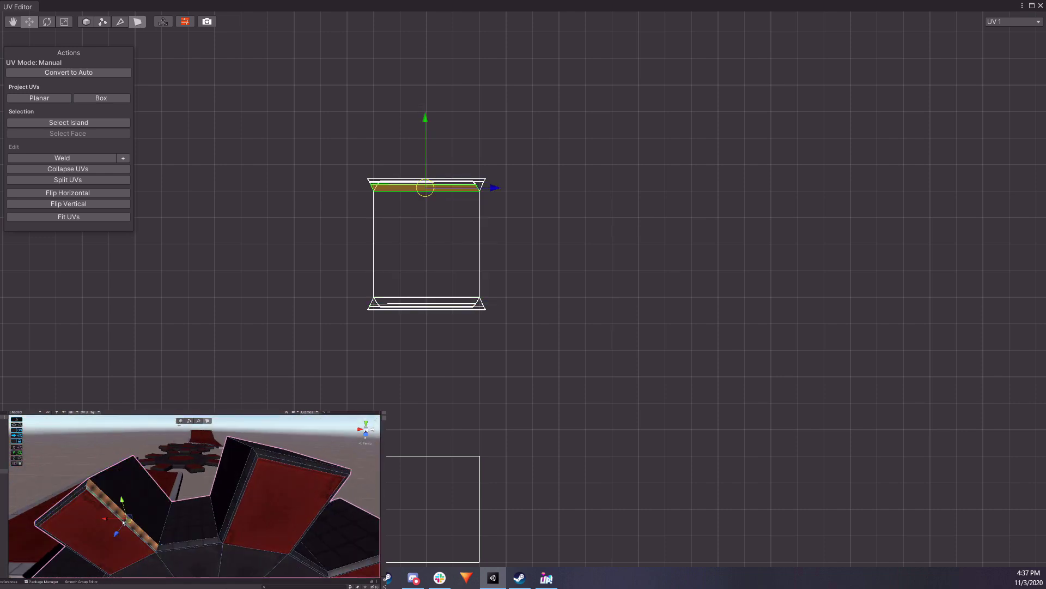
left_click(110, 511)
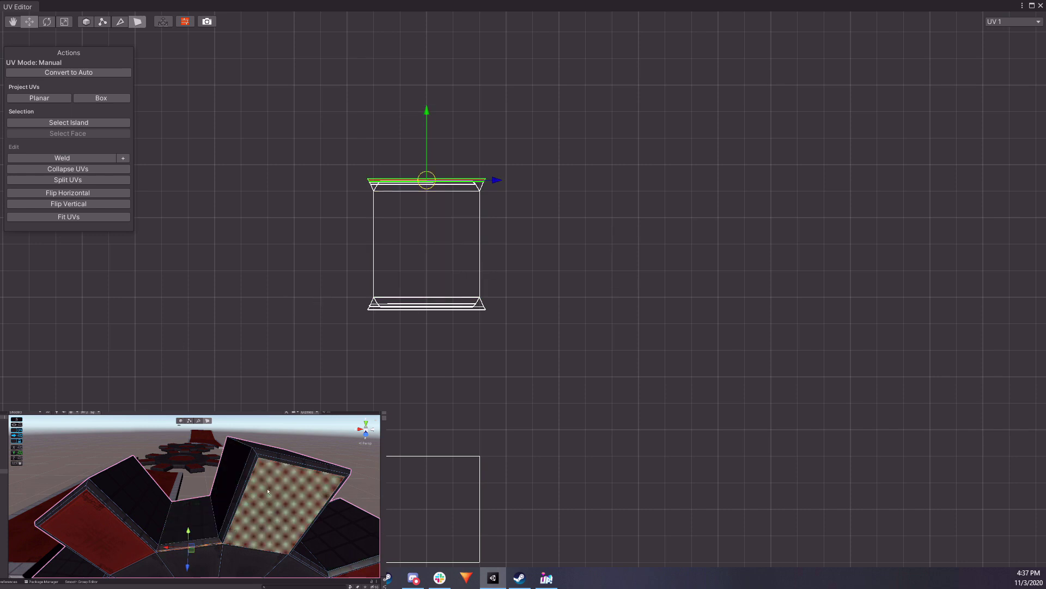
In vertex mode, straighten the right end of the upper bevel UVs by moving its vertices directly above the square's corner.
scroll(511, 272, "up", 5)
middle_click_drag(413, 242, 654, 493)
scroll(632, 338, "up", 8)
scroll(545, 351, "down", 4)
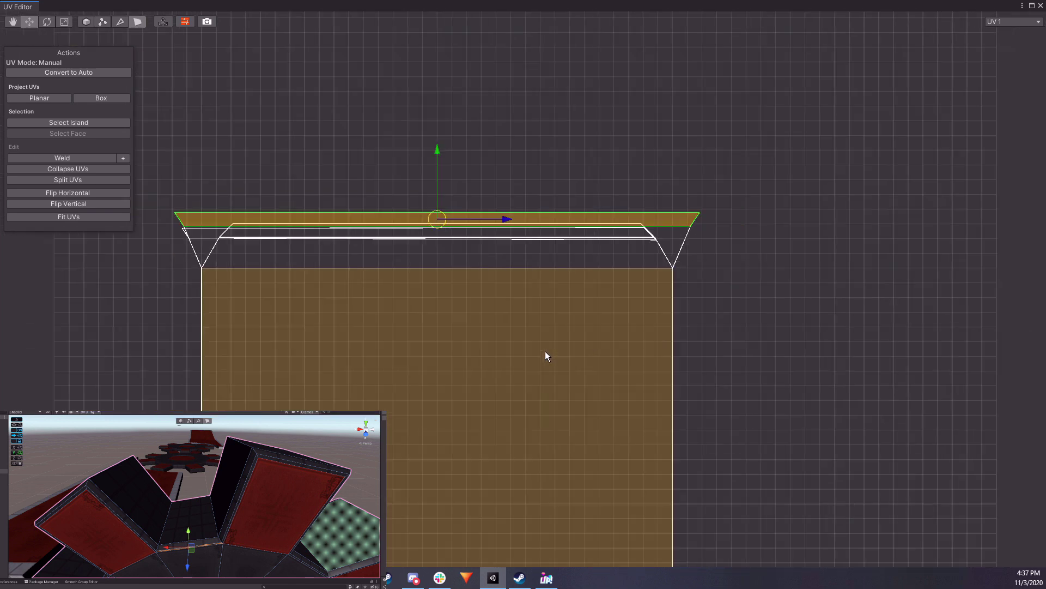
left_click(103, 21)
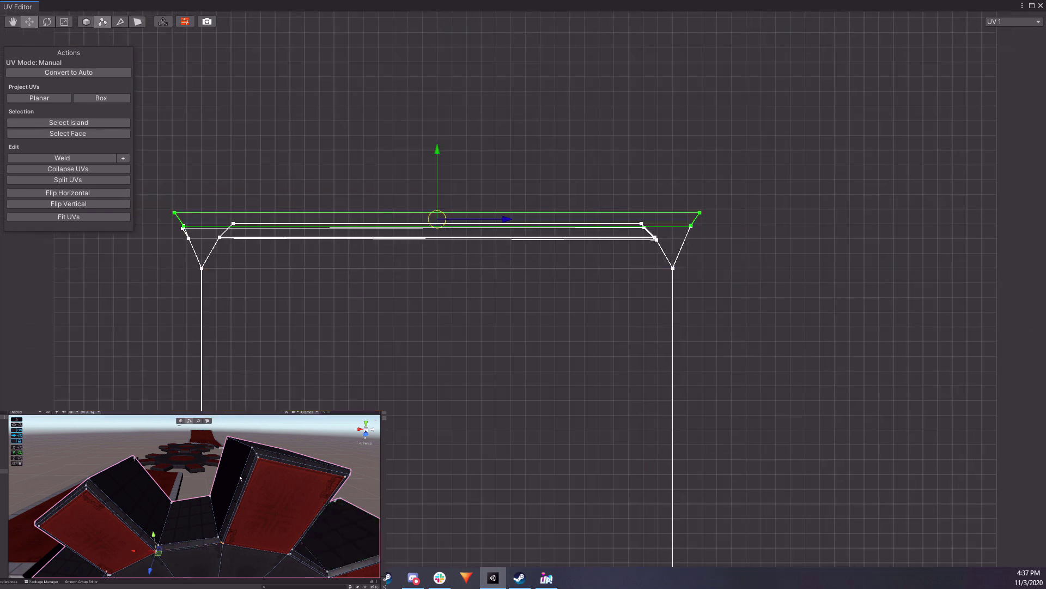
scroll(668, 293, "up", 2)
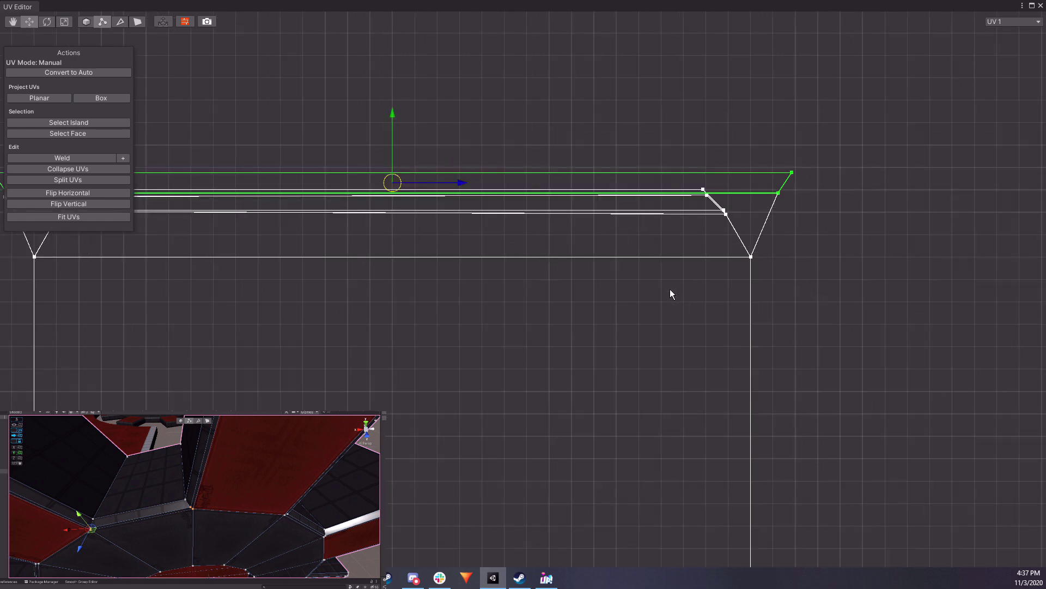
middle_click_drag(721, 234, 657, 341)
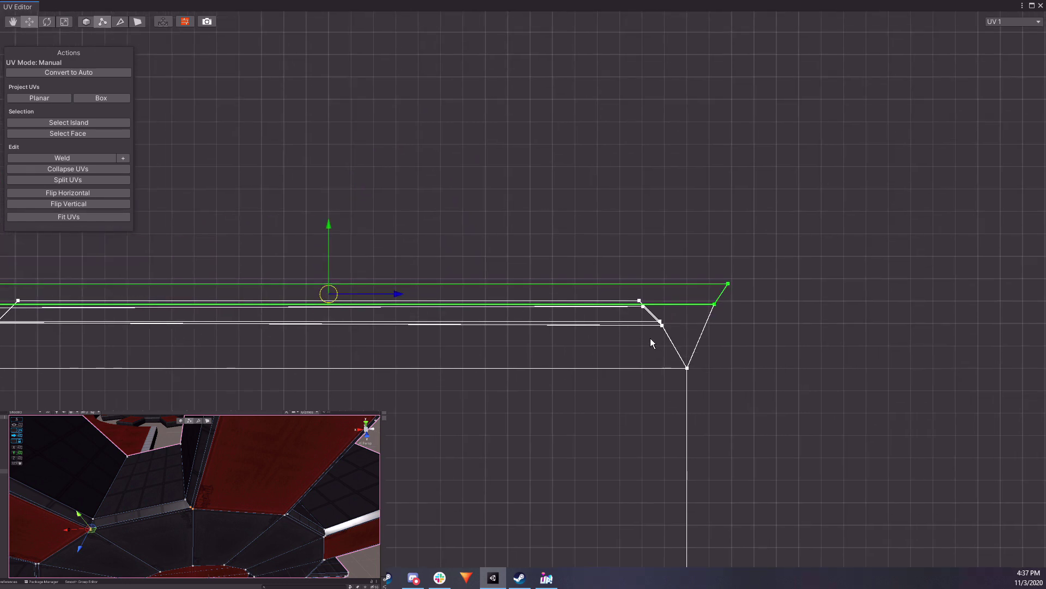
left_click(676, 328)
left_click_drag(660, 329, 684, 352)
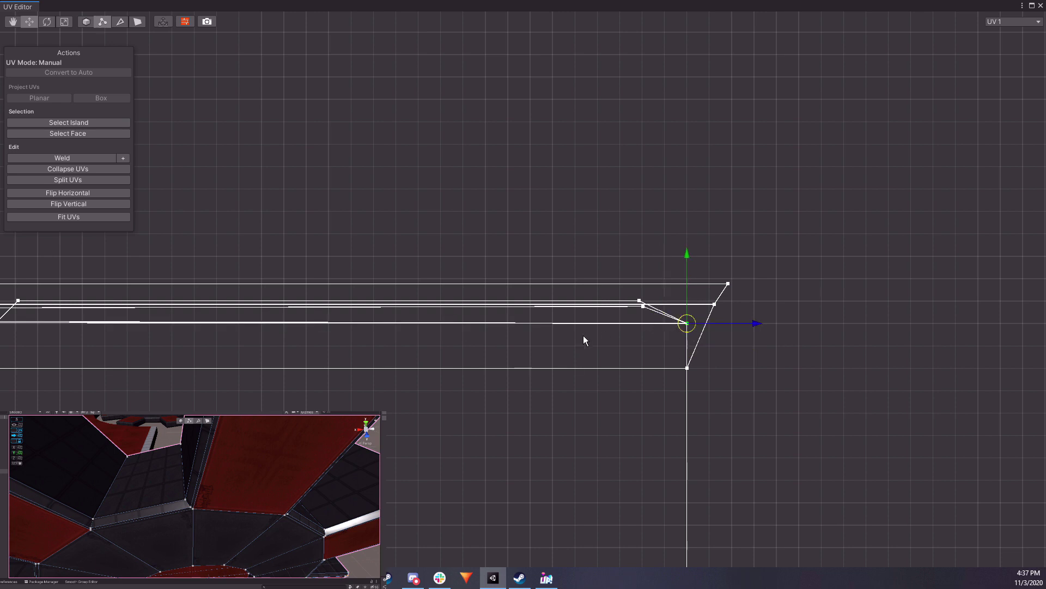
left_click(645, 305)
left_click_drag(645, 305, 681, 325)
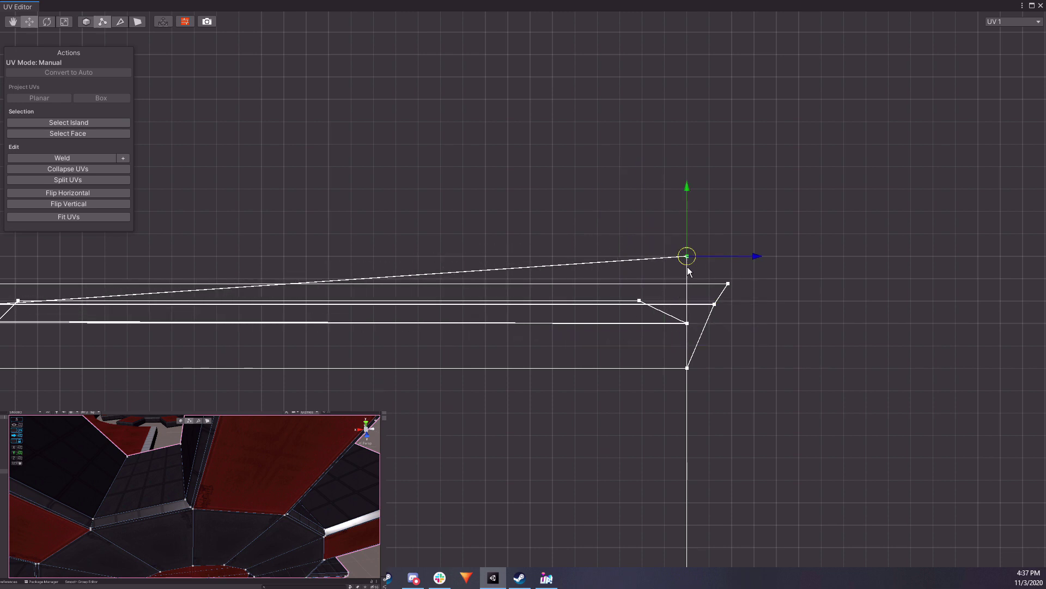
left_click_drag(744, 344, 709, 298)
left_click_drag(712, 302, 681, 321)
Move the left-end vertices of the upper bevel UVs straight above the square's left corner, matching the right end's heights.
middle_click_drag(191, 333, 614, 330)
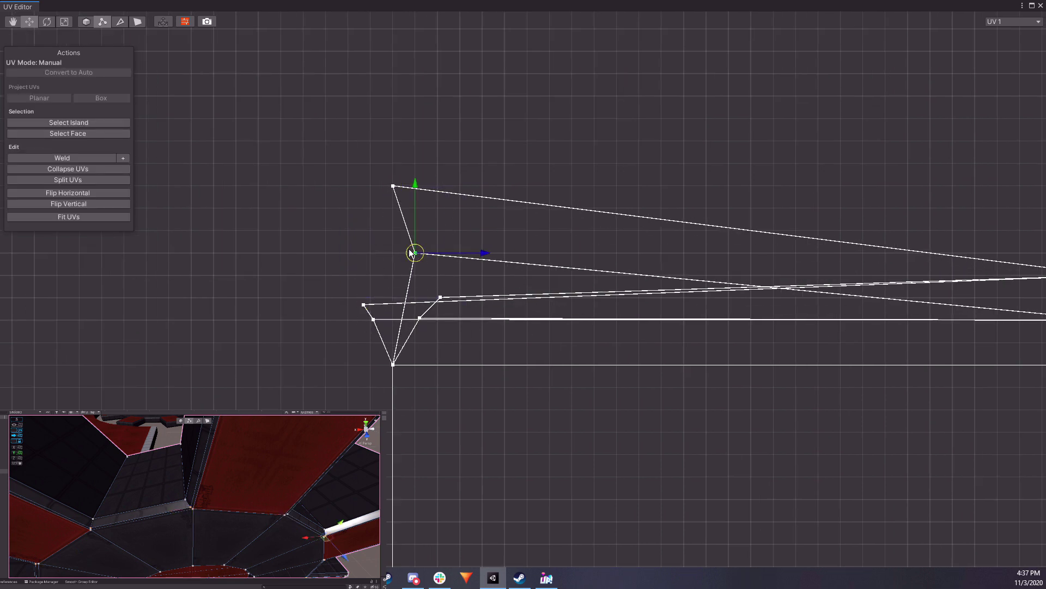
left_click(420, 318)
left_click_drag(420, 318, 392, 321)
left_click(393, 275)
left_click_drag(393, 275, 460, 274)
left_click(392, 252)
left_click_drag(392, 252, 394, 317)
left_click(393, 185)
left_click_drag(392, 186, 376, 310)
left_click_drag(363, 305, 394, 277)
left_click(374, 321)
left_click_drag(374, 321, 393, 321)
middle_click_drag(970, 407, 660, 391)
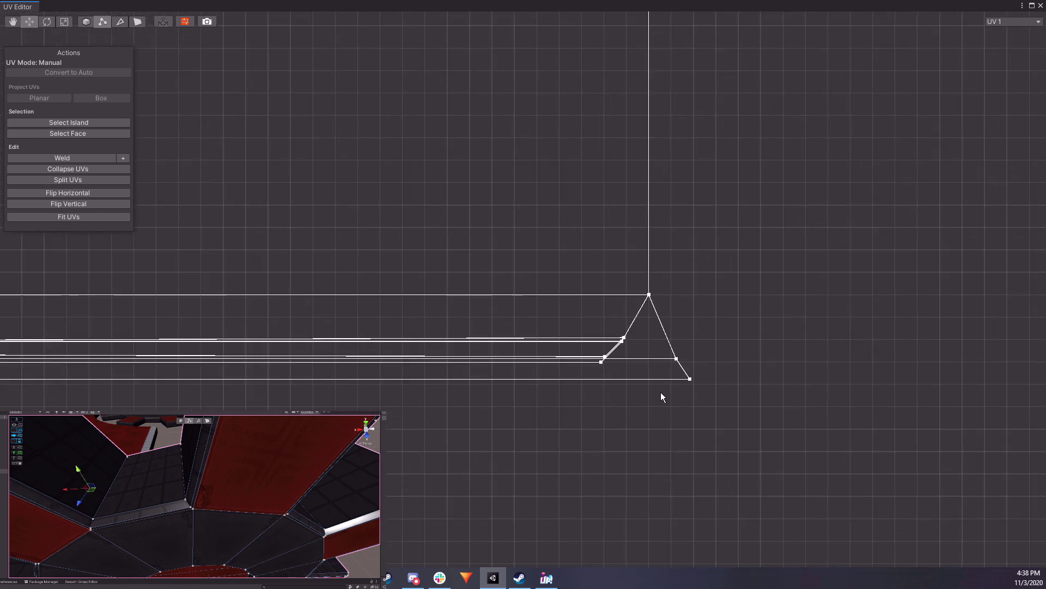
Move the right-end vertices of the lower bevel UVs straight below the square's right corner.
middle_click_drag(710, 337, 648, 338)
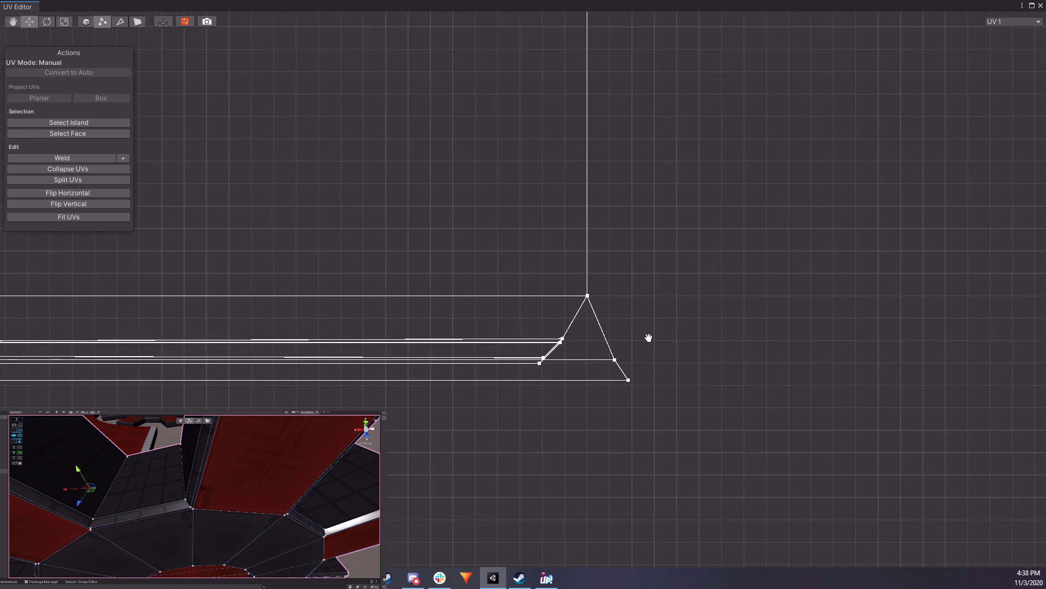
left_click_drag(574, 342, 575, 342)
mouse_move(563, 339)
left_mouse_down()
mouse_move(634, 322)
mouse_move(654, 385)
mouse_move(584, 341)
mouse_move(566, 350)
left_mouse_up()
left_click_drag(561, 343, 550, 363)
mouse_move(544, 359)
left_mouse_down()
mouse_move(598, 381)
mouse_move(588, 402)
mouse_move(588, 384)
mouse_move(545, 357)
left_mouse_up()
left_click_drag(541, 360, 628, 367)
left_click_drag(612, 427, 578, 380)
mouse_move(589, 383)
left_mouse_down()
mouse_move(613, 402)
mouse_move(592, 383)
left_mouse_up()
left_click_drag(648, 347, 590, 343)
left_click_drag(659, 412, 619, 370)
left_click_drag(630, 381, 595, 391)
Move the left-end vertices of the lower bevel UVs straight below the square's left corner.
middle_click_drag(34, 377, 549, 384)
left_click_drag(488, 305, 406, 360)
left_click_drag(413, 352, 376, 356)
mouse_move(370, 352)
left_mouse_down()
mouse_move(366, 332)
mouse_move(384, 342)
mouse_move(369, 367)
left_mouse_up()
left_click_drag(361, 365, 387, 393)
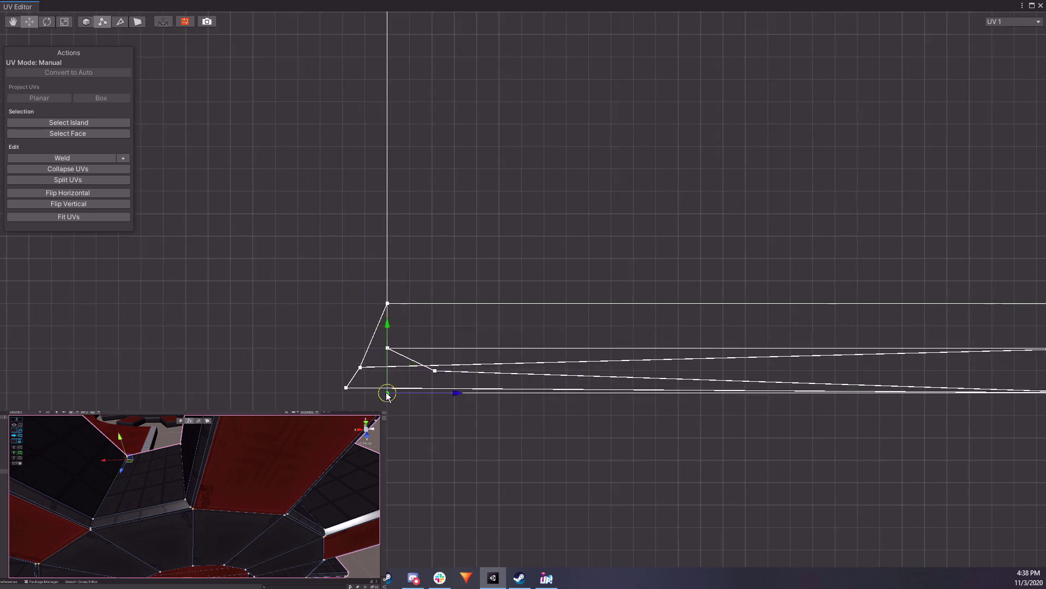
left_click_drag(427, 365, 426, 364)
left_click_drag(437, 373, 397, 401)
left_click_drag(352, 360, 394, 397)
left_click_drag(338, 380, 392, 445)
left_click(389, 393)
mouse_move(388, 393)
left_mouse_down()
mouse_move(285, 391)
mouse_move(374, 393)
mouse_move(387, 349)
mouse_move(388, 393)
left_mouse_up()
left_click(388, 439)
left_click_drag(387, 440, 384, 350)
Swap the stacked vertices at the lower bevel strip's right end and adjust the left-end vertex to untangle the crossing edges.
middle_click_drag(839, 400, 298, 397)
left_click(567, 345)
left_click_drag(568, 346, 547, 457)
left_click(568, 390)
left_click_drag(569, 390, 569, 346)
left_click(534, 459)
left_click(546, 457)
left_click_drag(546, 457, 568, 390)
middle_click_drag(345, 422, 535, 415)
left_click(43, 339)
mouse_move(51, 346)
left_mouse_down()
mouse_move(89, 368)
mouse_move(41, 338)
left_mouse_up()
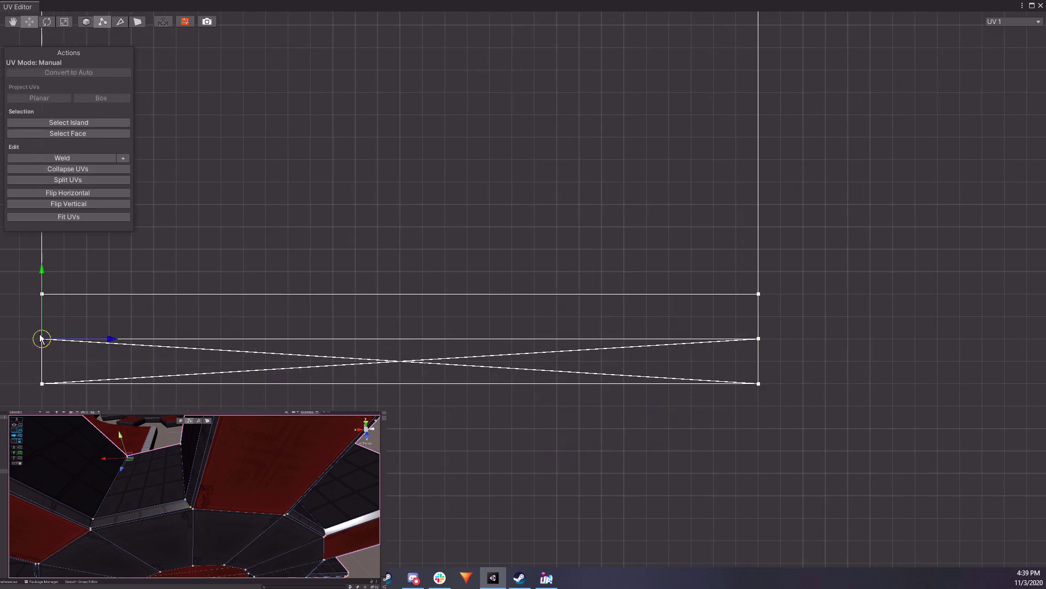
Return to face editing on the upright gear and stitch the lower bevel faces around its central hub to their neighbours' UVs.
left_click_drag(171, 524, 181, 422, "alt")
key("f")
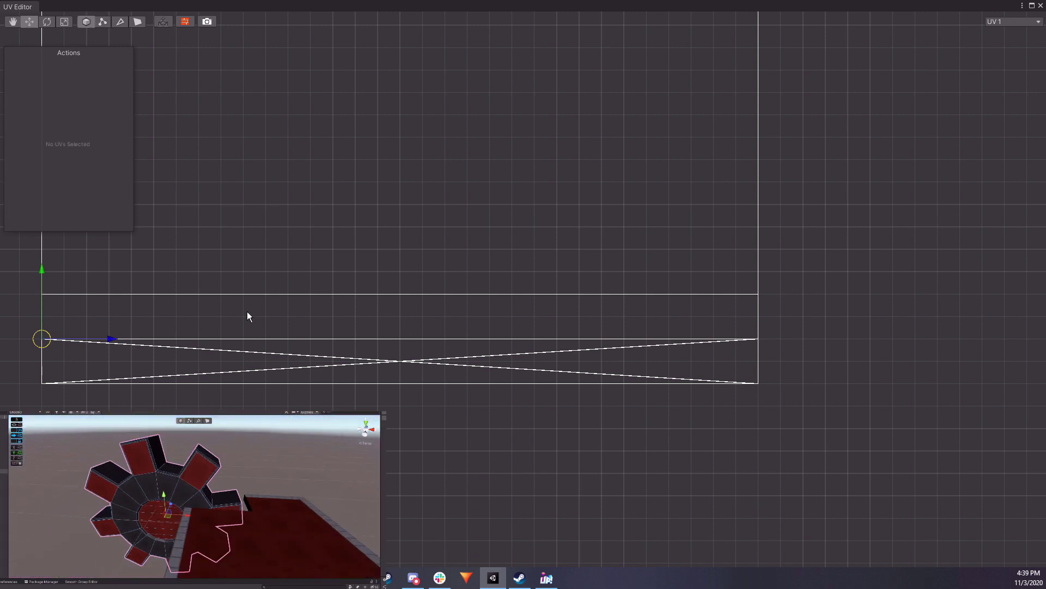
scroll(205, 516, "up", 3)
left_click_drag(205, 516, 280, 536, "alt")
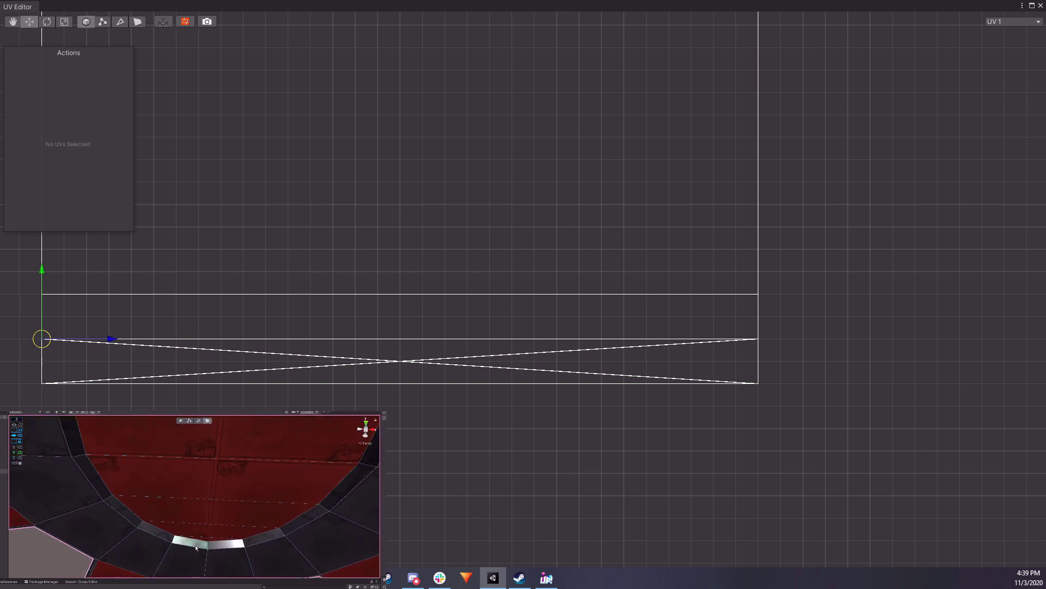
left_click(197, 548)
right_click_drag(196, 547, 31, 520)
left_click(297, 529)
left_click_drag(31, 520, 89, 510, "alt")
left_click(175, 525)
left_click(165, 528)
left_click(197, 524)
left_click(226, 515)
left_click(252, 498)
left_click(272, 481)
Continue around the central hub, stitching the remaining inner bevel faces to their neighbours' UVs.
right_click_drag(251, 518, 191, 525)
left_click(258, 496)
left_click(267, 498)
left_click(232, 470)
left_click(199, 457)
left_click(156, 455)
left_click(112, 469)
left_click(187, 472)
left_click(177, 500)
left_click(176, 536)
left_click(185, 503)
left_click(202, 526)
right_click_drag(270, 570, 358, 512)
left_click(163, 521)
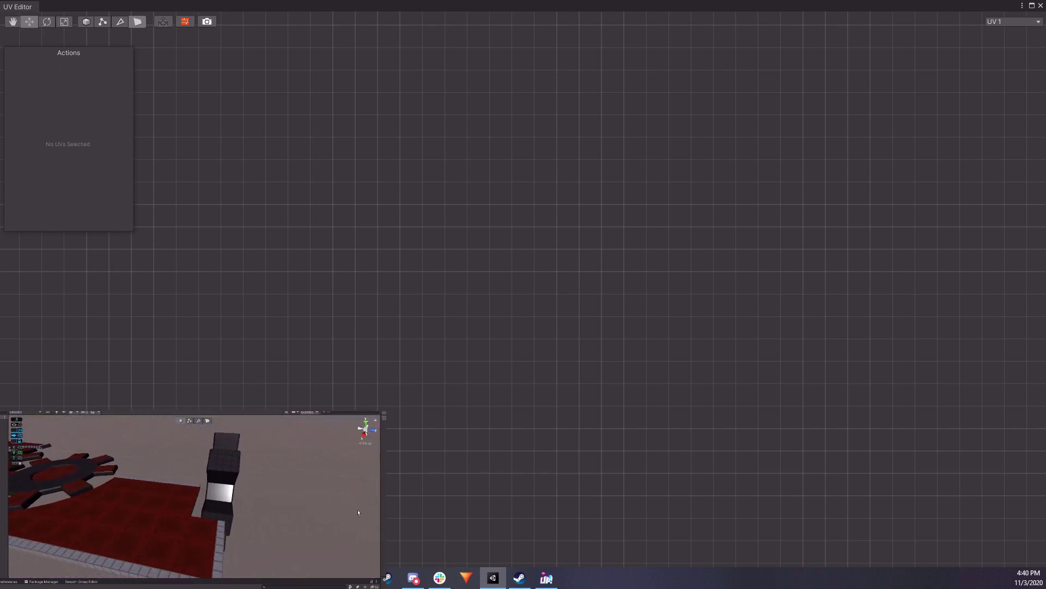
right_click_drag(180, 515, 158, 495)
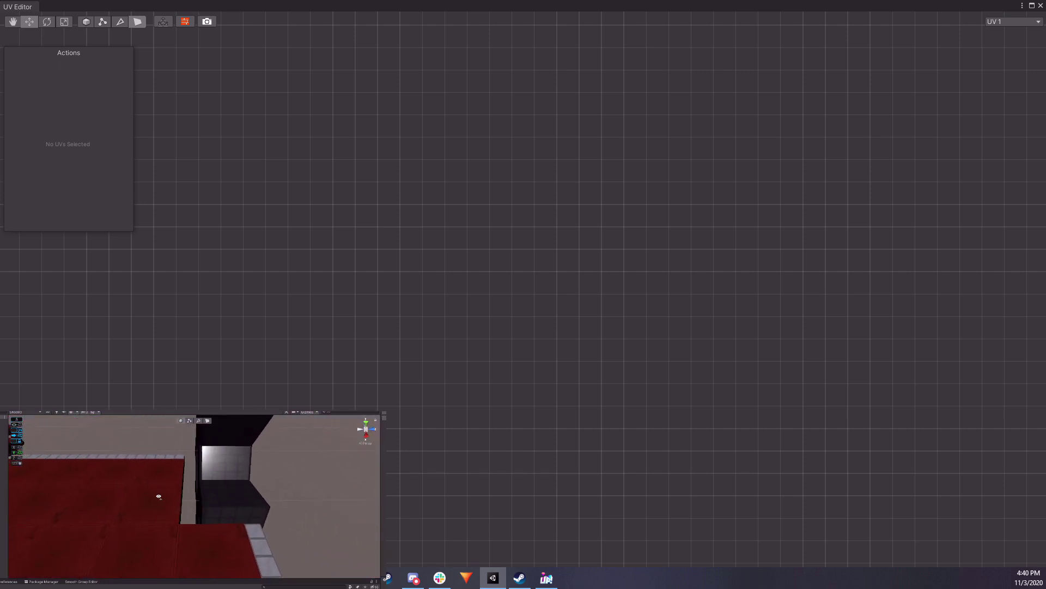
left_click(213, 469)
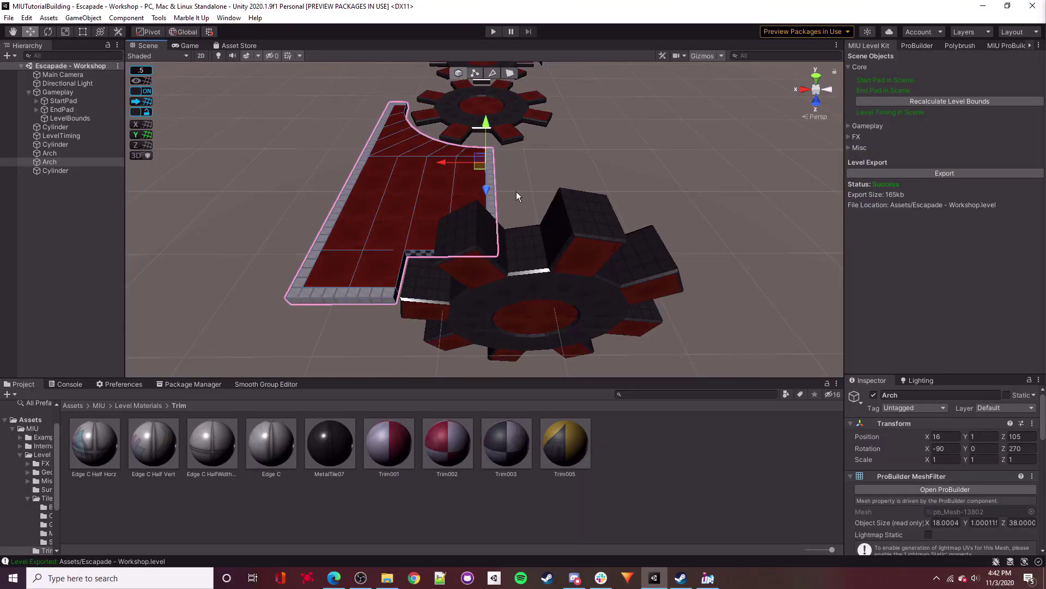
Duplicate the arched platform, use the centre handle position, and move the copy to X -11.5, Y 7.5.
key("ctrl+d")
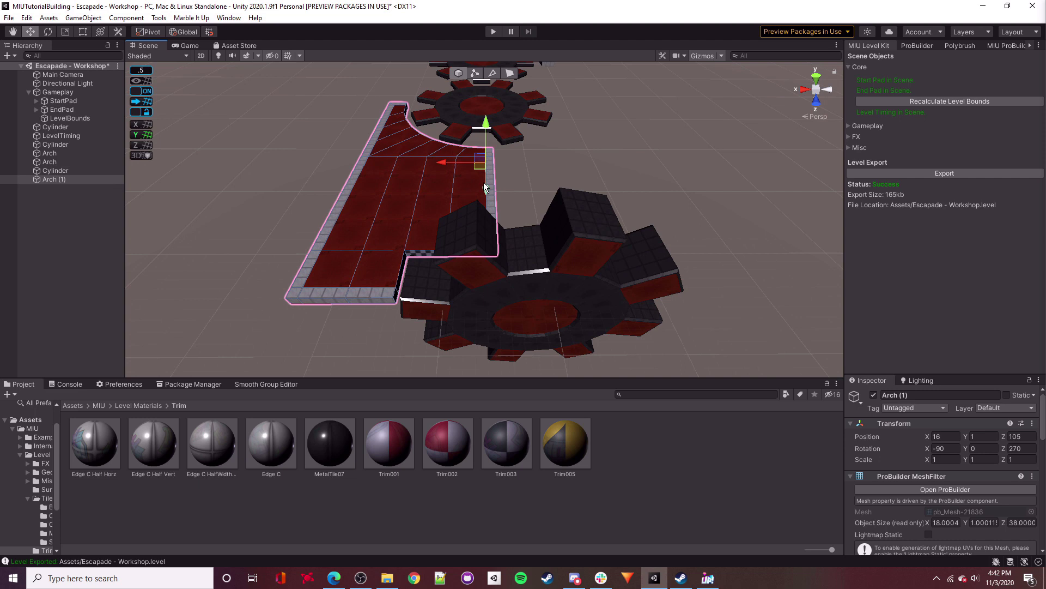
left_click(155, 32)
left_click_drag(399, 172, 586, 201)
key("f")
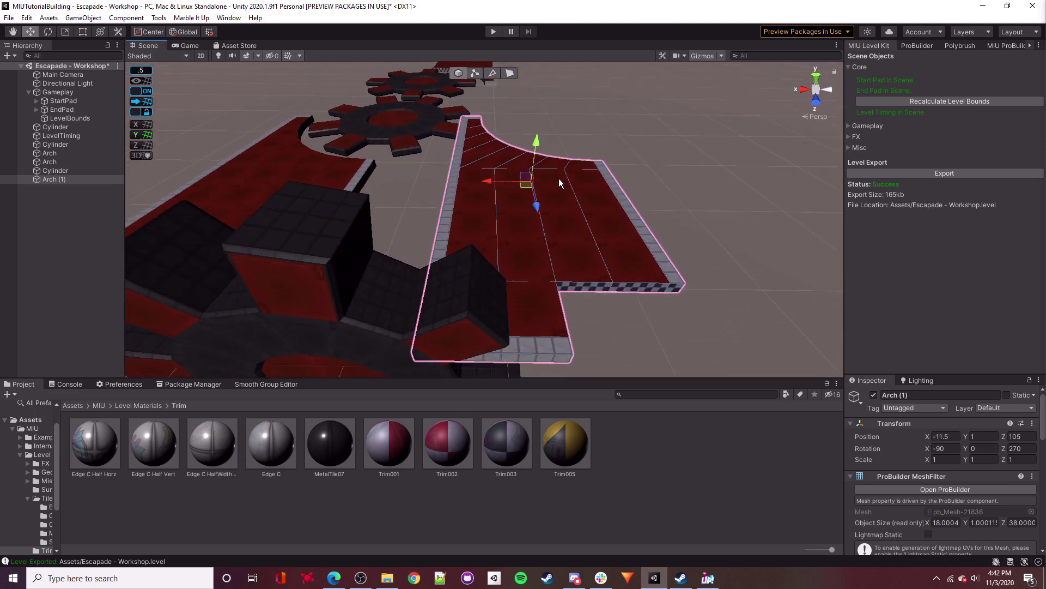
left_click_drag(537, 143, 520, 87)
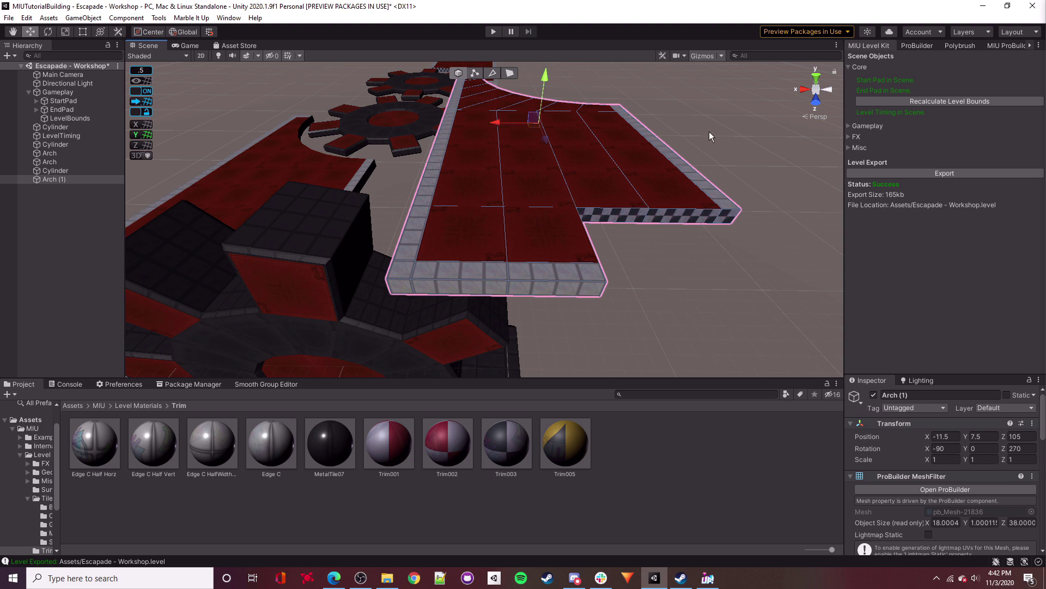
Try ProBuilder's Mirror Objects on the copied platform along X without duplicating, and mirror it back along X.
left_click(917, 45)
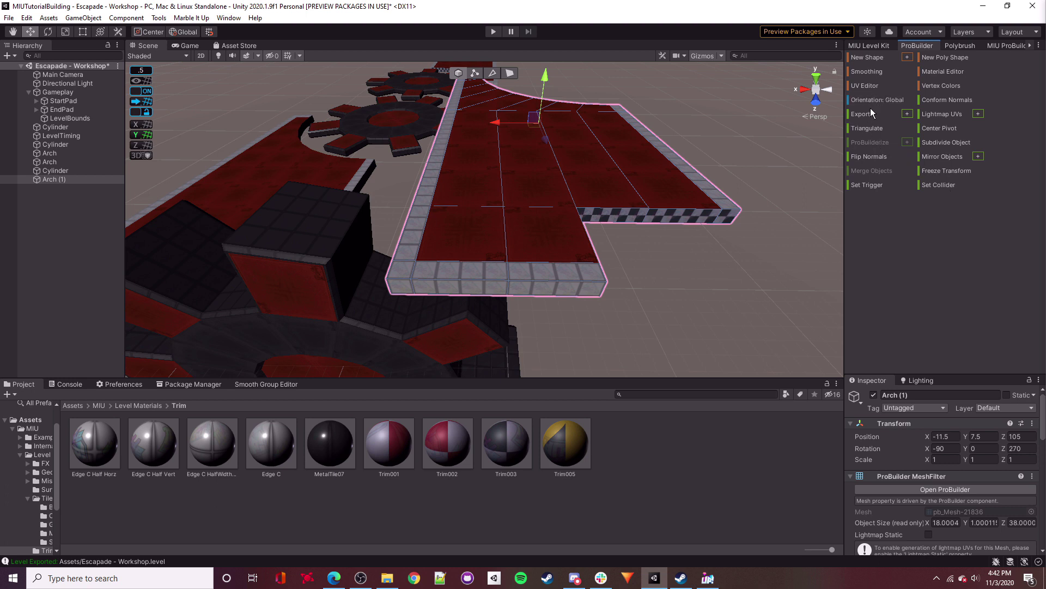
left_click(978, 157)
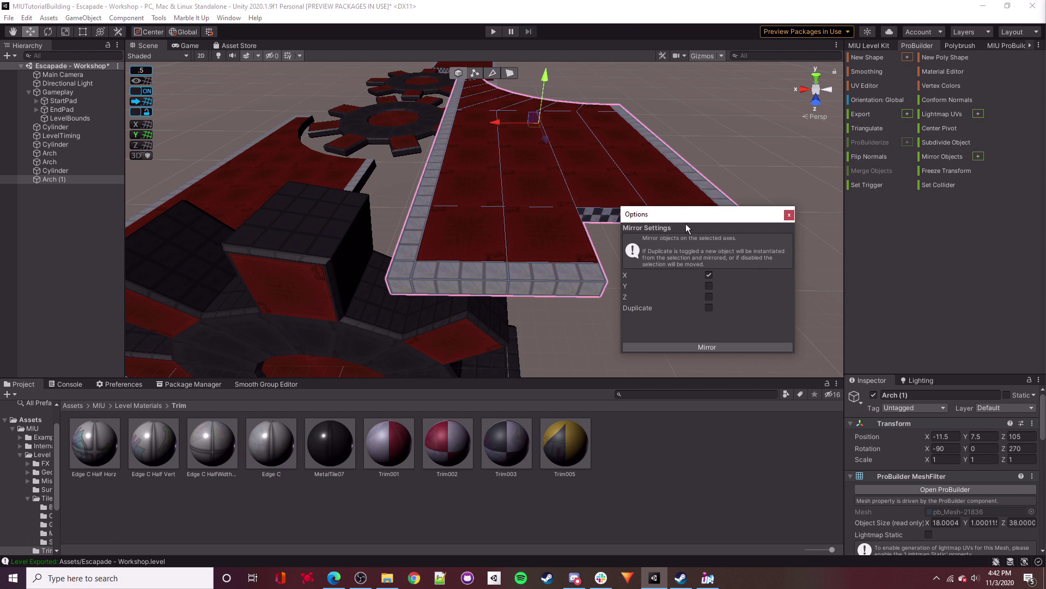
left_click_drag(690, 218, 725, 264)
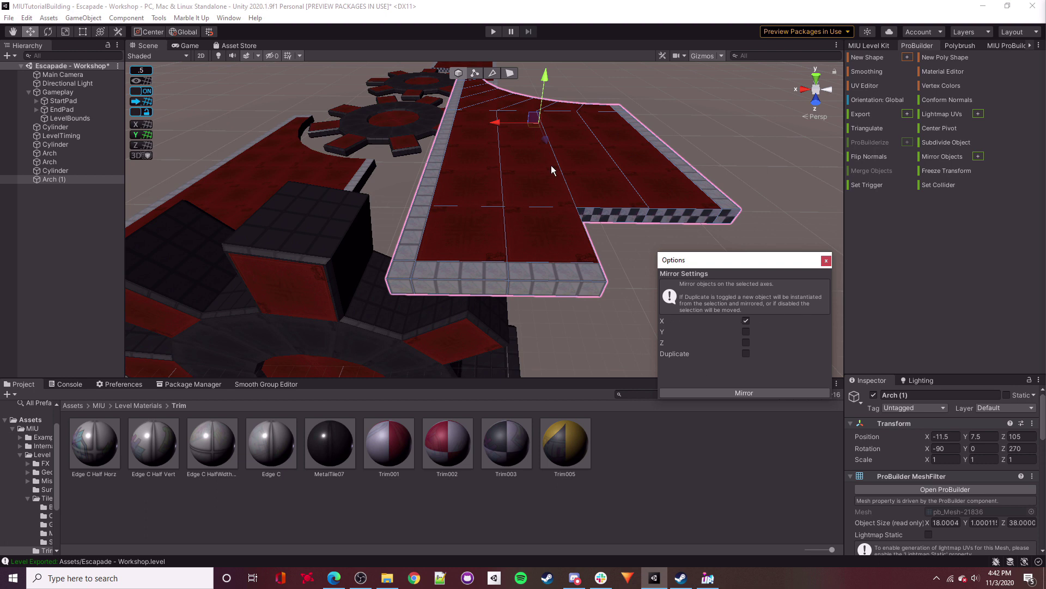
left_click(750, 392)
right_click_drag(660, 333, 539, 251)
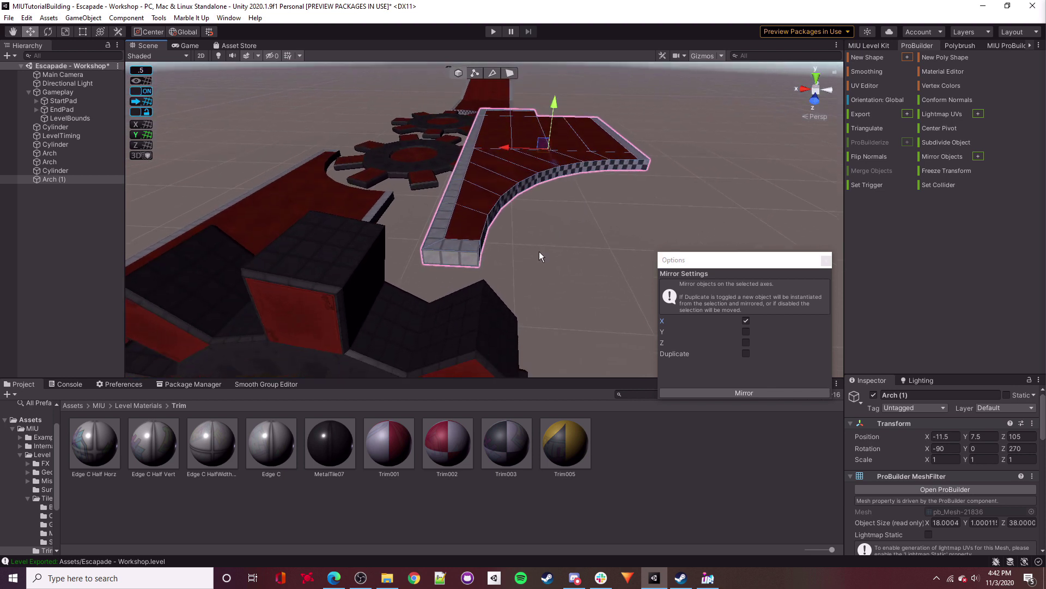
left_click(749, 392)
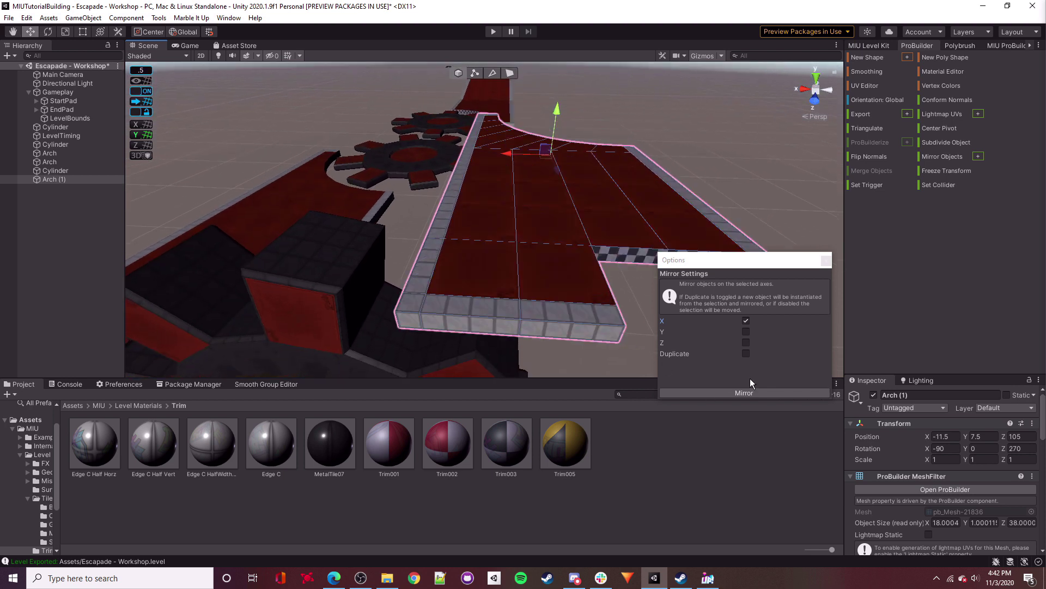
Mirror the copied arched platform along Z, and along Y, using Mirror Objects without duplicating.
left_click(747, 341)
left_click(746, 321)
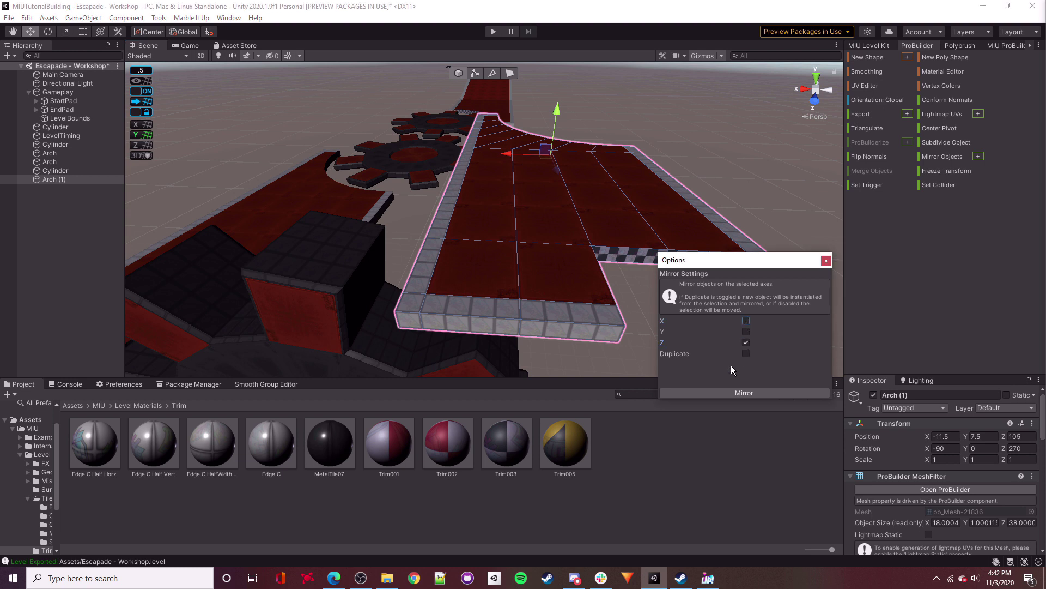
left_click(735, 391)
right_click_drag(482, 290, 524, 290)
left_click(745, 334)
left_click(747, 342)
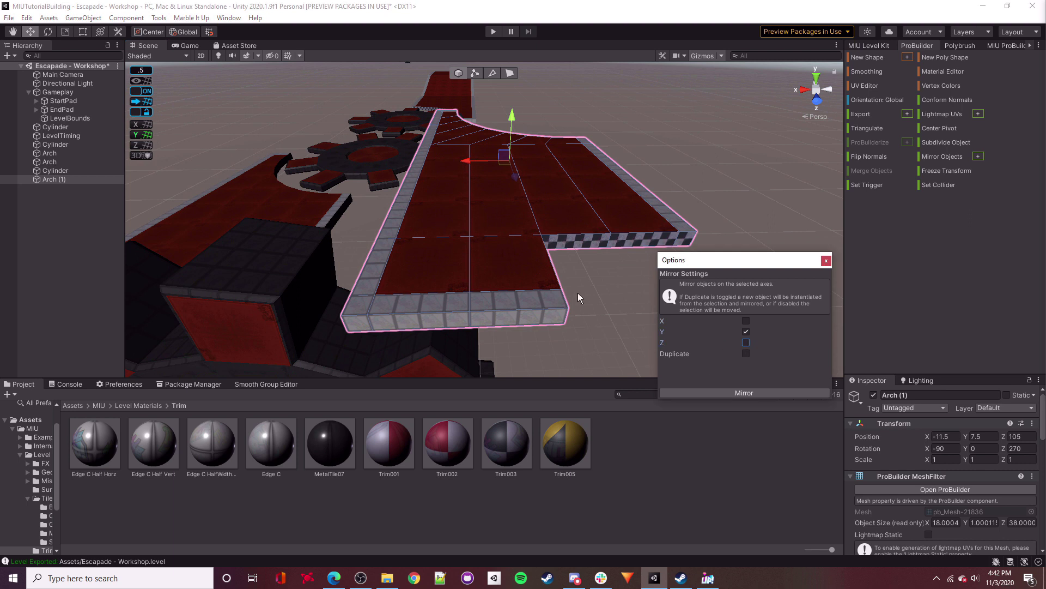
left_click(752, 392)
right_click_drag(425, 217, 496, 156)
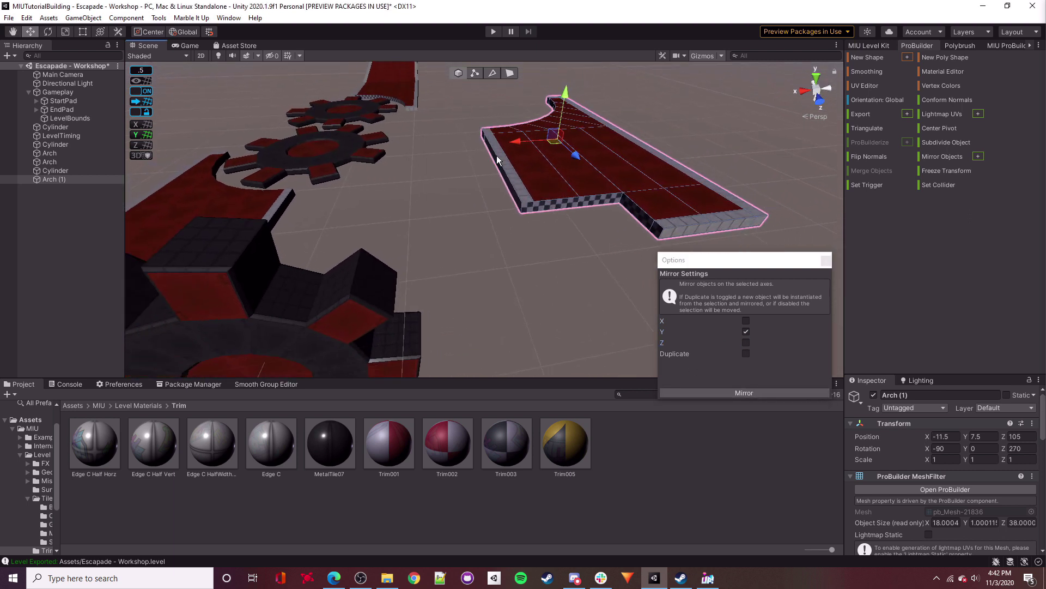
left_click(826, 260)
Move the mirrored platform beside the upright gear to X 6, Y 4.
left_click_drag(517, 146, 369, 165)
key("a")
right_click_drag(536, 209, 376, 211)
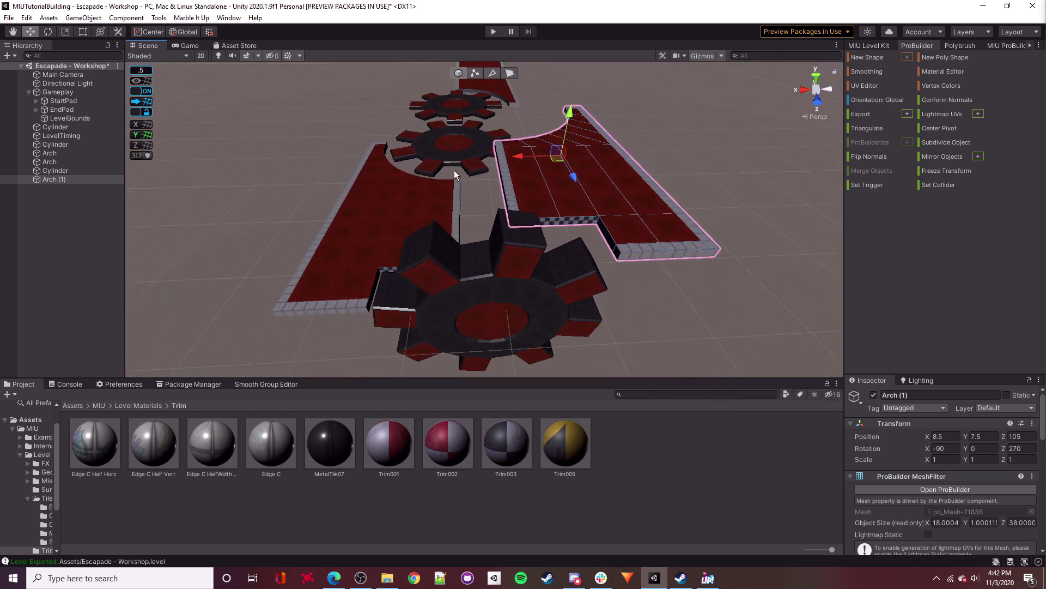
key("d")
right_click_drag(729, 218, 530, 206)
key("w")
right_click_drag(457, 229, 567, 245)
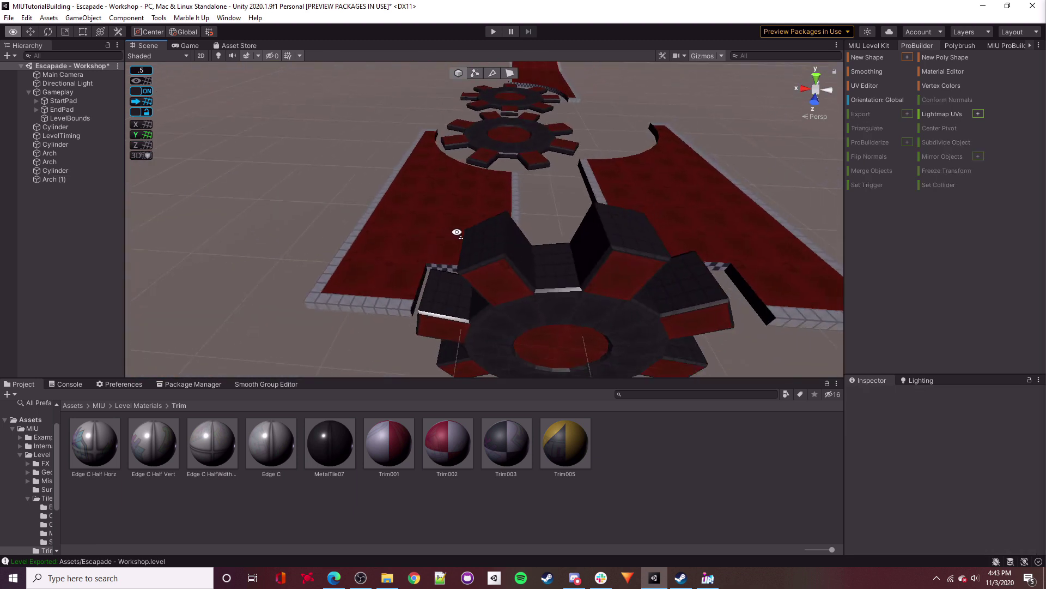
key("d")
left_click(567, 245)
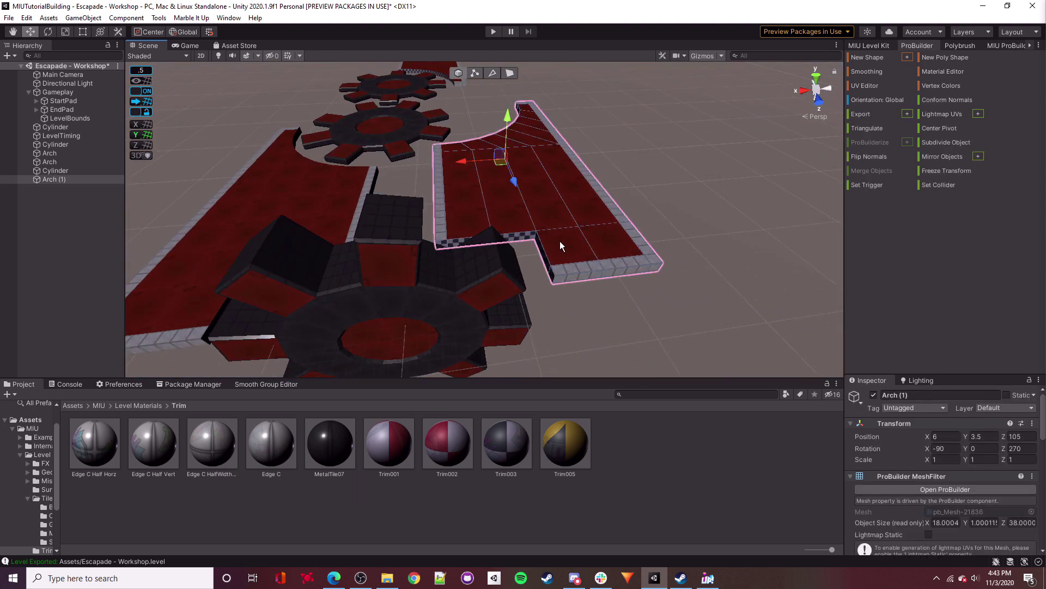
key("f")
left_click_drag(528, 145, 529, 144)
right_click_drag(621, 213, 634, 221)
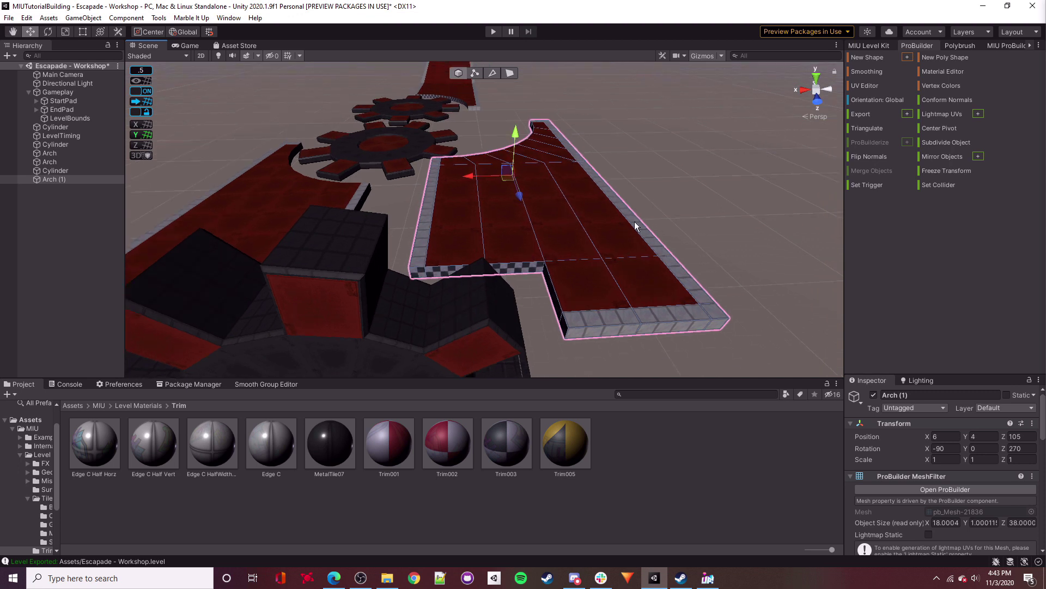
left_click(634, 222)
Add a Checkpoint from the MIU Level Kit above the mirrored platform and set its height to Y 5.
right_click_drag(504, 220, 474, 207)
left_click(868, 45)
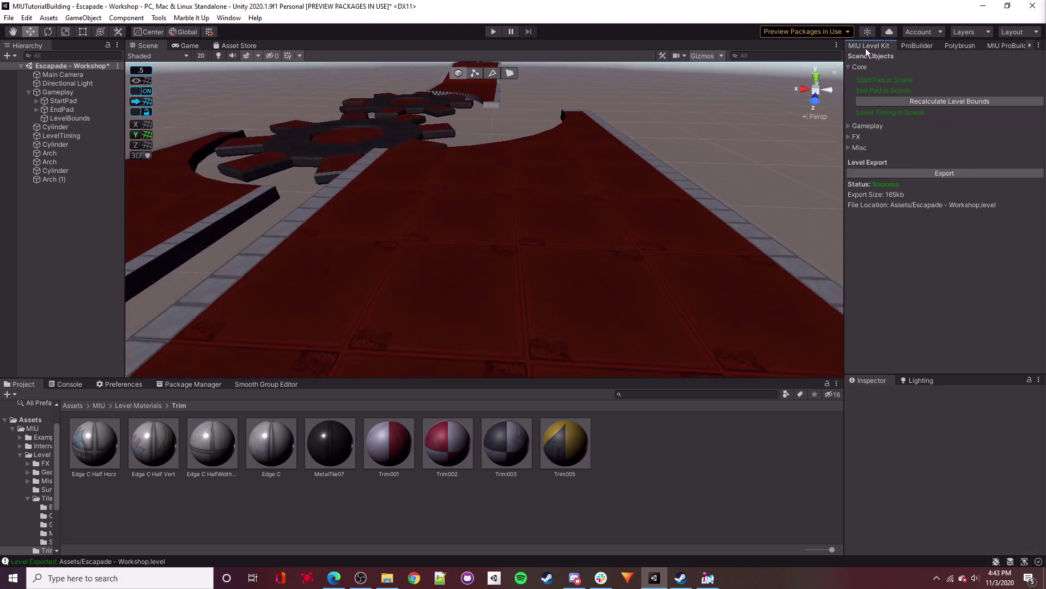
left_click(848, 125)
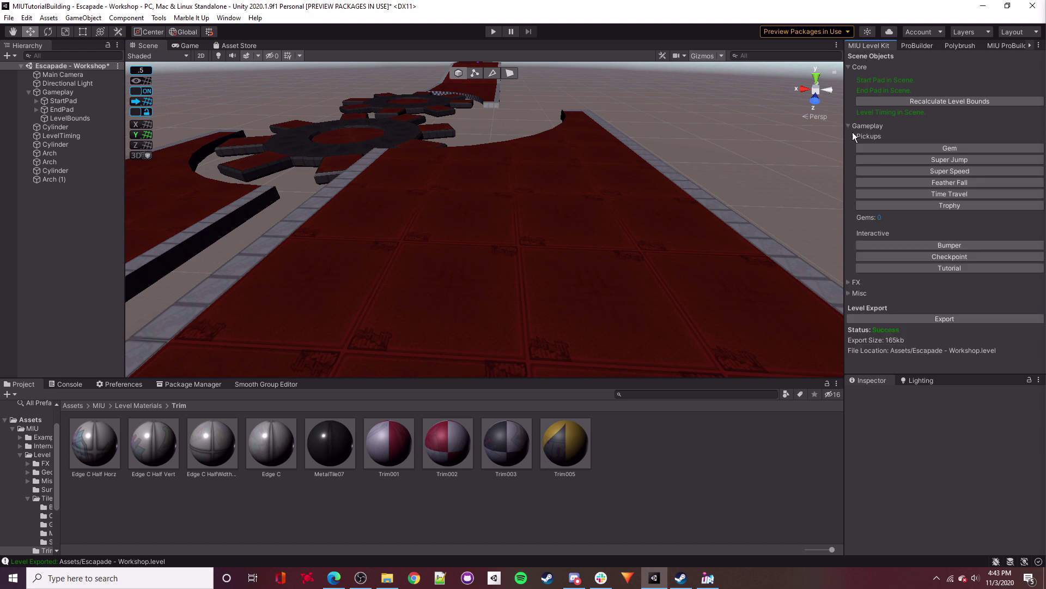
left_click(949, 257)
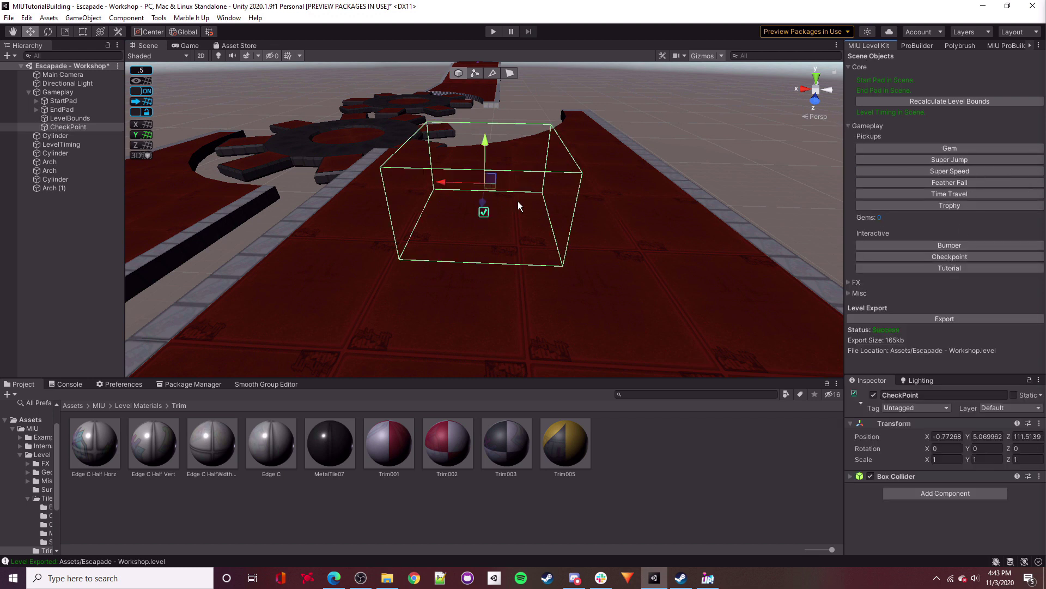
scroll(482, 185, "down", 2)
left_click_drag(479, 171, 473, 162)
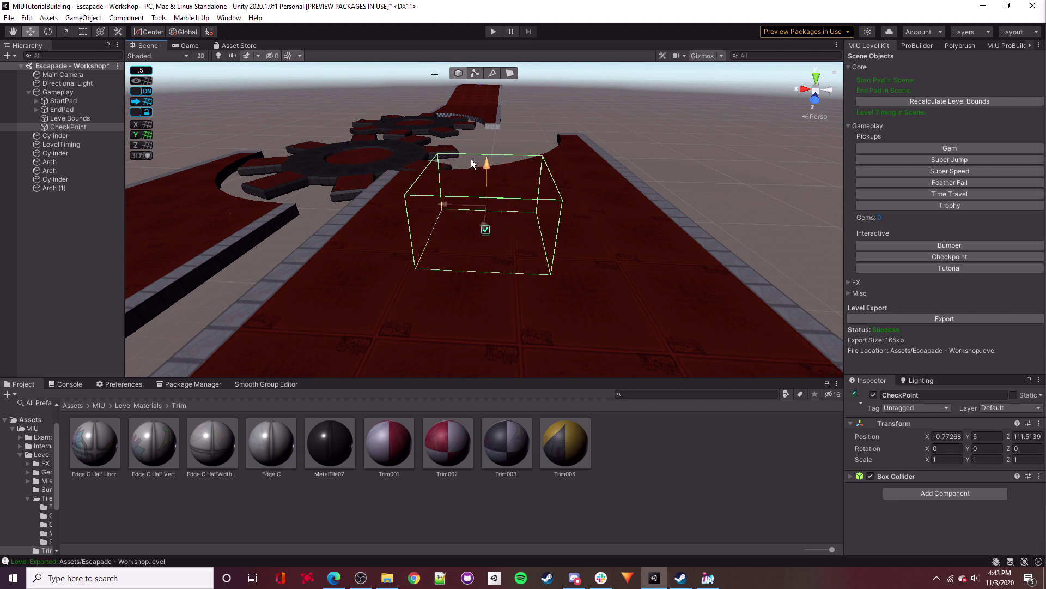
Move the checkpoint along the platform to X -2, Z 114.5, centring it across the platform's width.
right_click_drag(473, 163, 499, 178)
key("a")
left_click_drag(478, 191, 469, 196)
right_click_drag(469, 196, 505, 193)
key("a")
left_click_drag(496, 176, 508, 207)
key("d")
right_click_drag(508, 207, 428, 220)
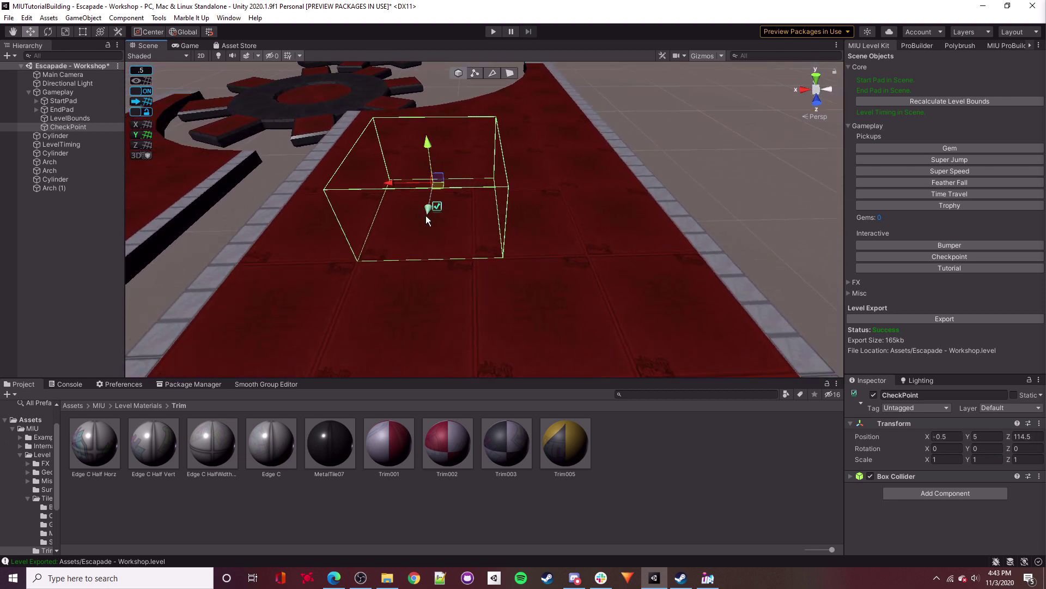
left_click_drag(396, 184, 440, 191)
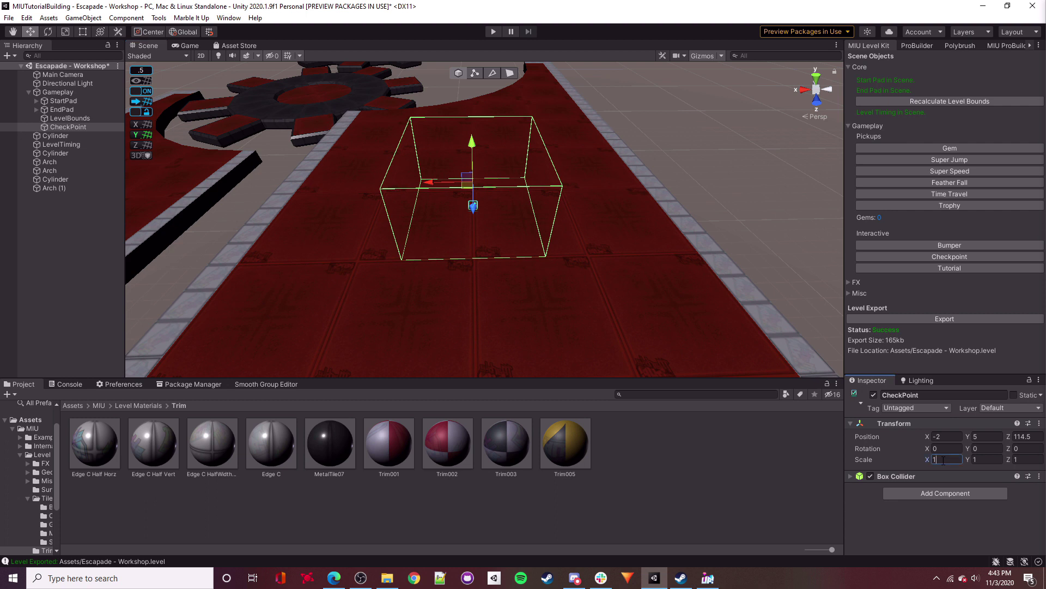
Set the checkpoint's Box Collider size to 16 in X and 16 in Z.
left_click(850, 476)
scroll(936, 504, "down", 1)
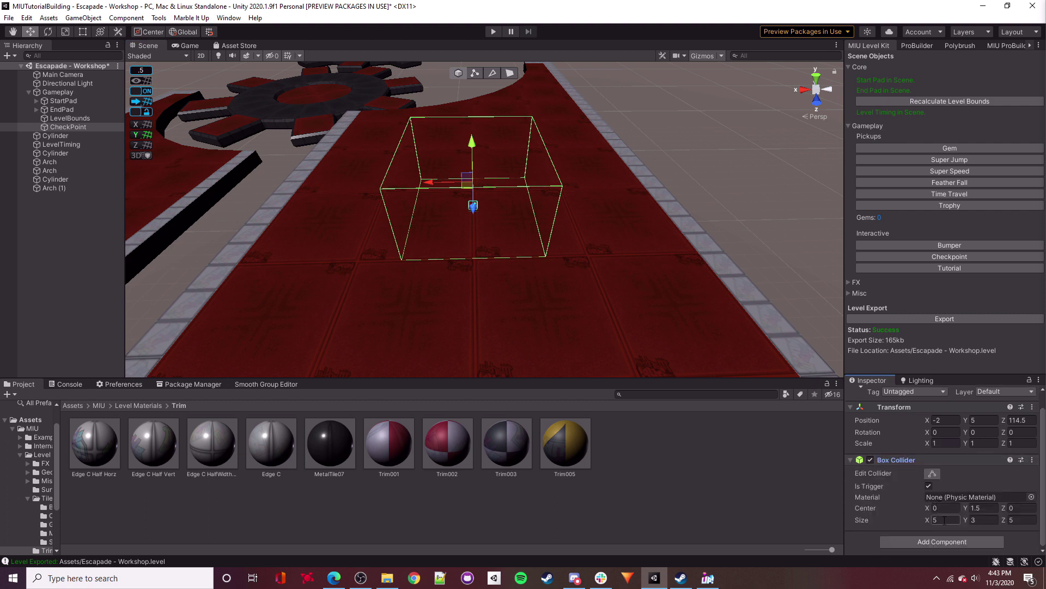
type("4")
key("BackSpace")
type("16")
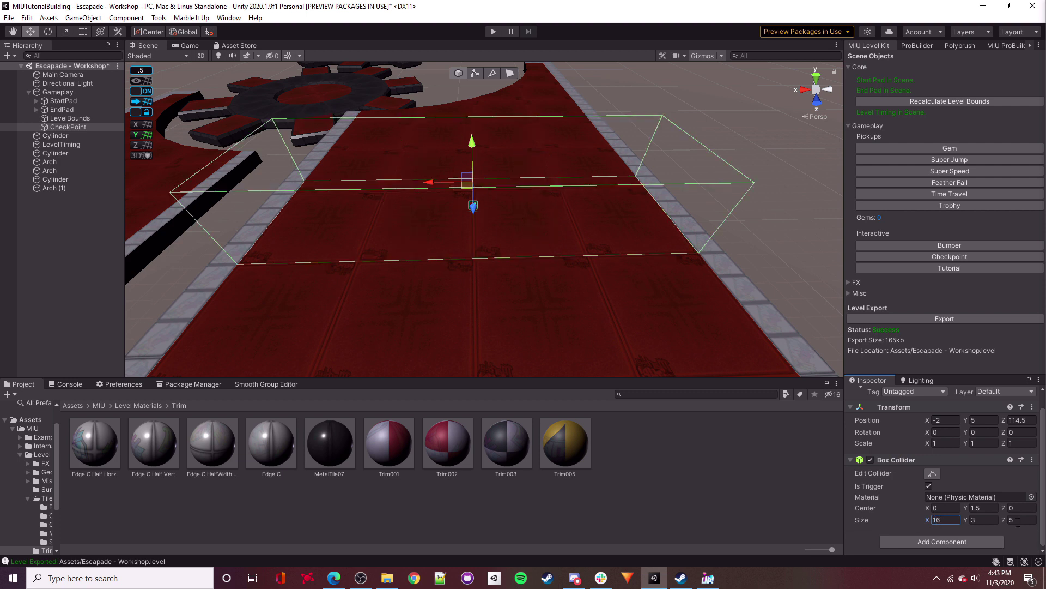
type("16")
Shift the checkpoint along the platform to Z 113.
left_click_drag(466, 218, 530, 227, "alt")
key("s")
right_click_drag(530, 226, 649, 201)
left_click_drag(532, 192, 508, 189)
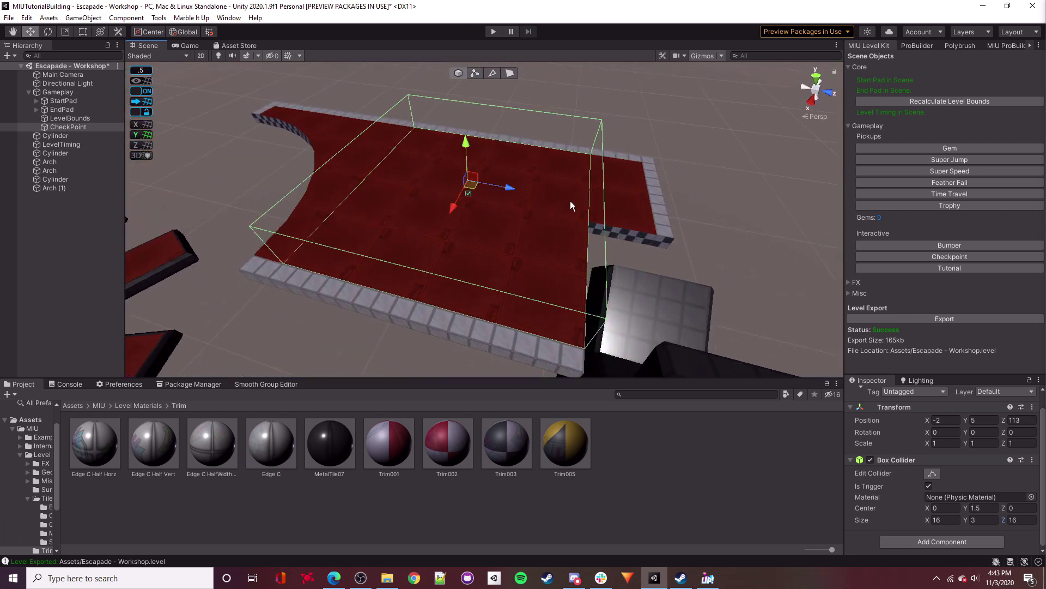
Set the checkpoint collider's Y size to 6 and its Y center to 3.
left_click_drag(547, 276, 442, 272, "alt")
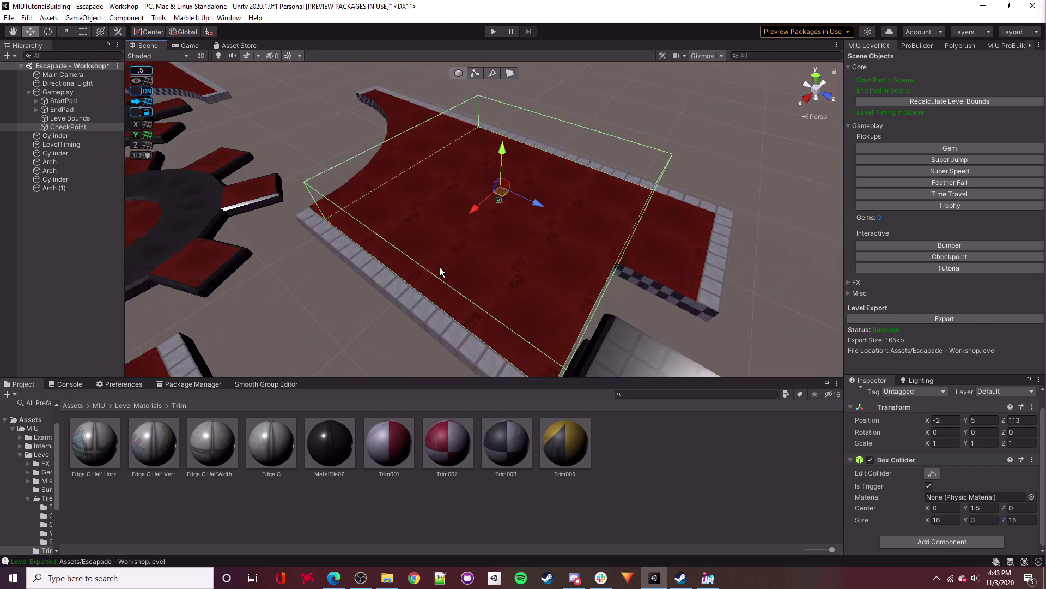
left_click_drag(440, 323, 521, 205, "alt")
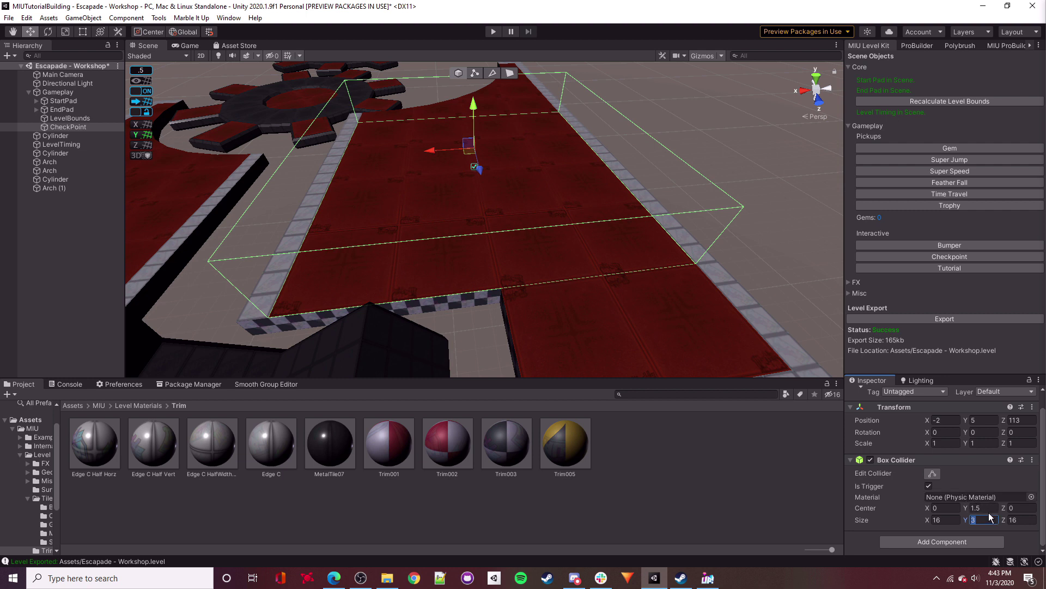
type("6")
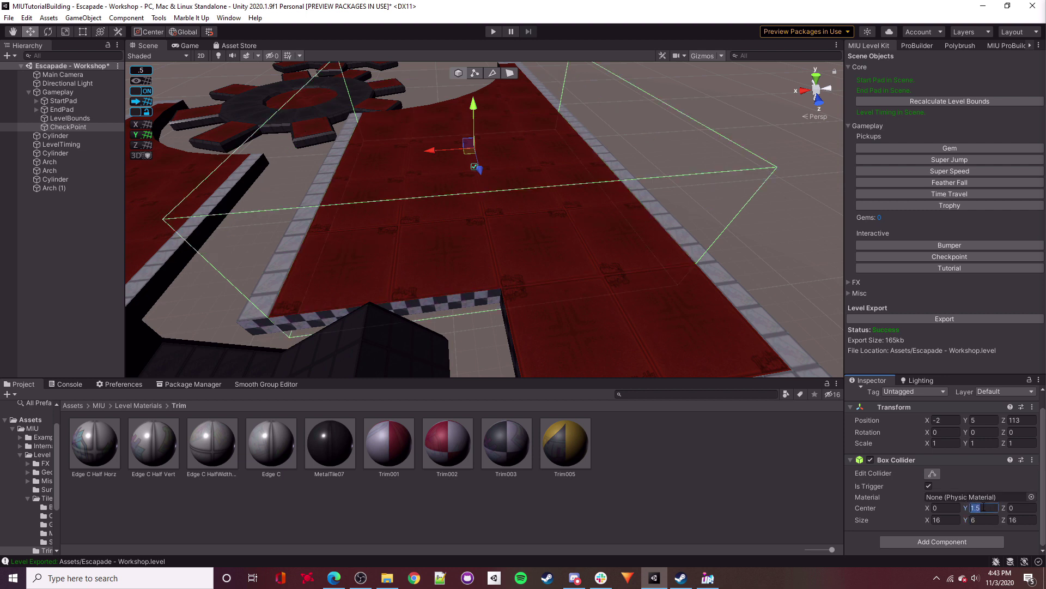
type("3")
key("Return")
Rotate the checkpoint to -180 degrees around Y and return to the Move tool.
left_click_drag(559, 219, 604, 161, "alt")
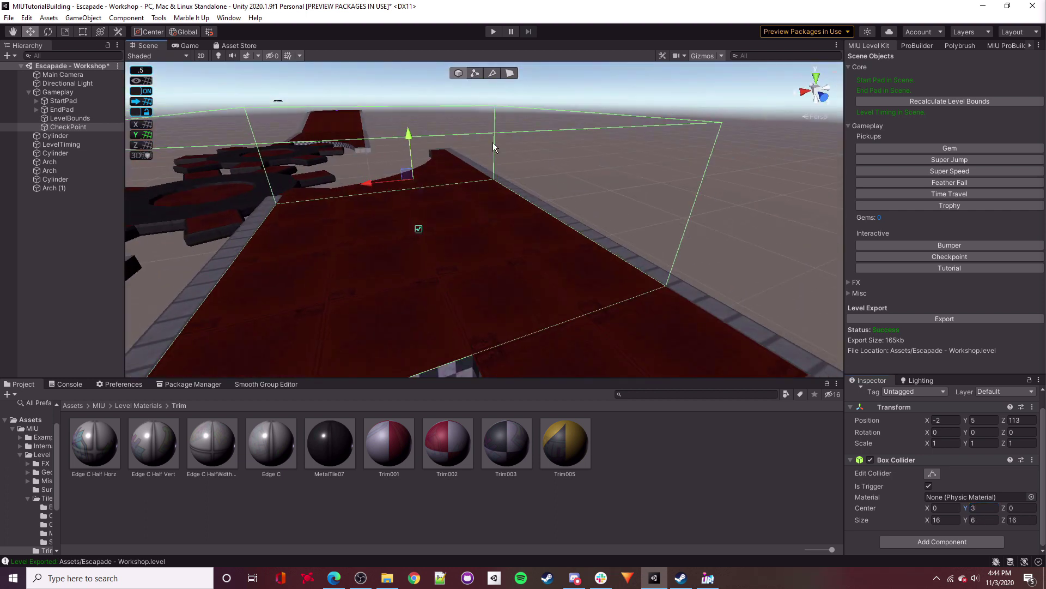
left_click(48, 32)
left_click_drag(565, 202, 517, 182, "alt")
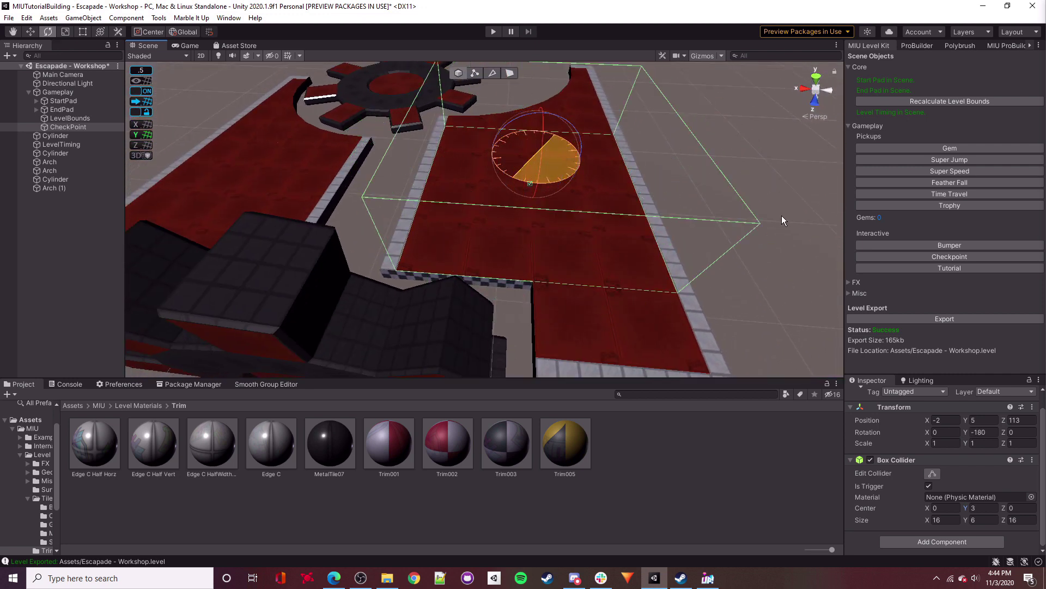
left_click(31, 32)
Inspect the checkpoint's facing direction using local handle orientation, and restore global orientation.
right_click_drag(514, 256, 528, 238)
key("w")
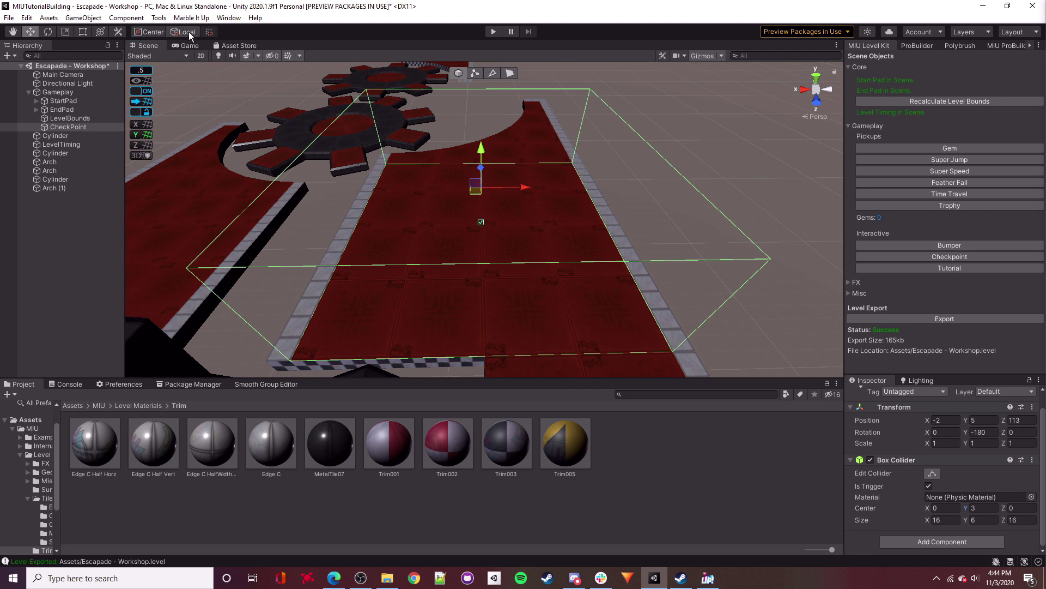
left_click_drag(393, 182, 662, 174, "alt")
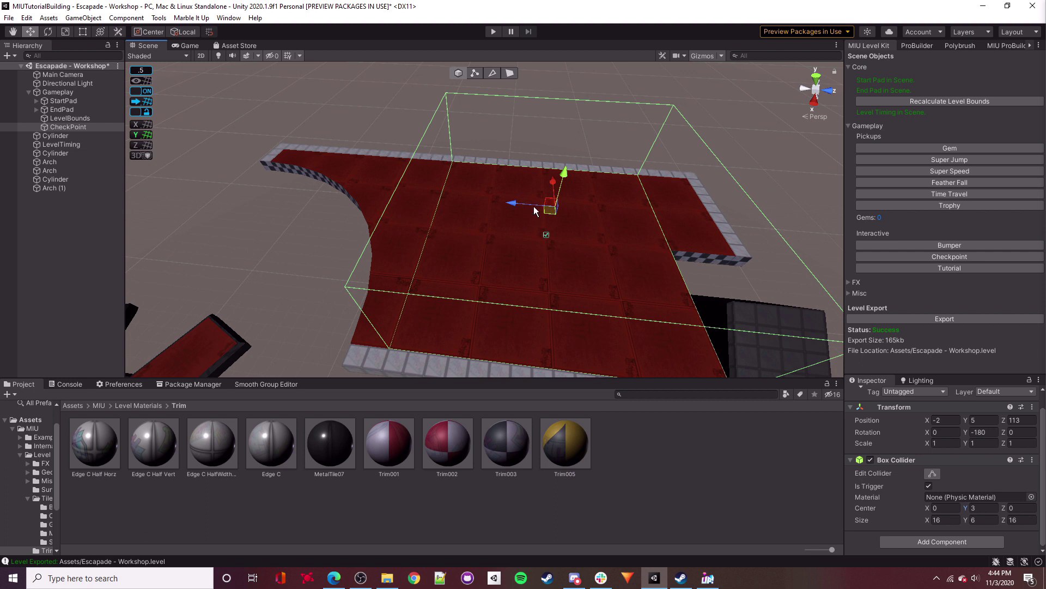
key("w")
mouse_move(521, 237)
right_mouse_down()
mouse_move(598, 273)
mouse_move(575, 261)
mouse_move(649, 256)
right_mouse_up()
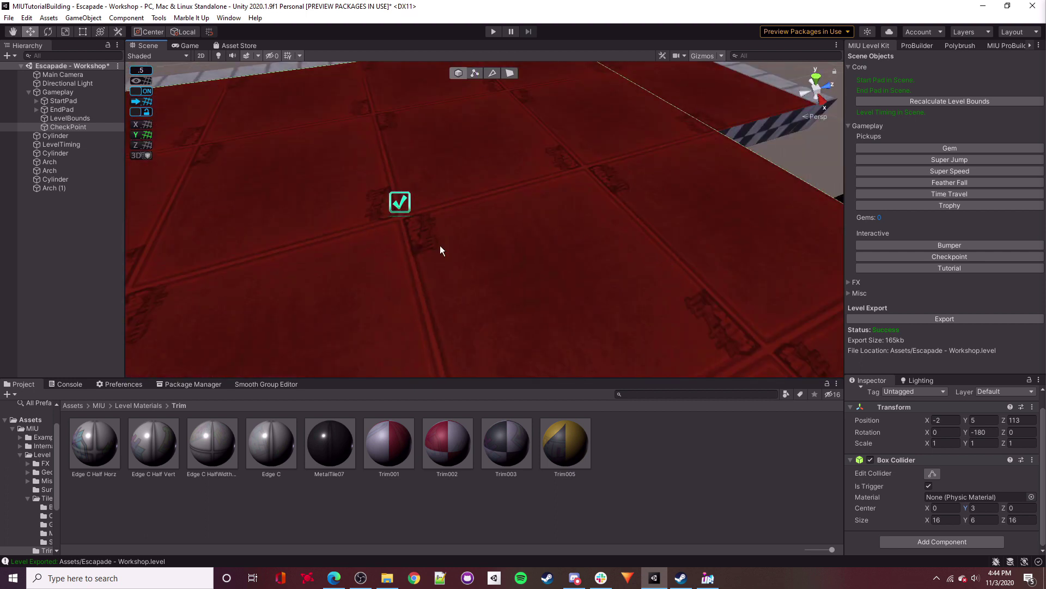
right_click_drag(501, 243, 500, 218)
key("s")
left_click(181, 31)
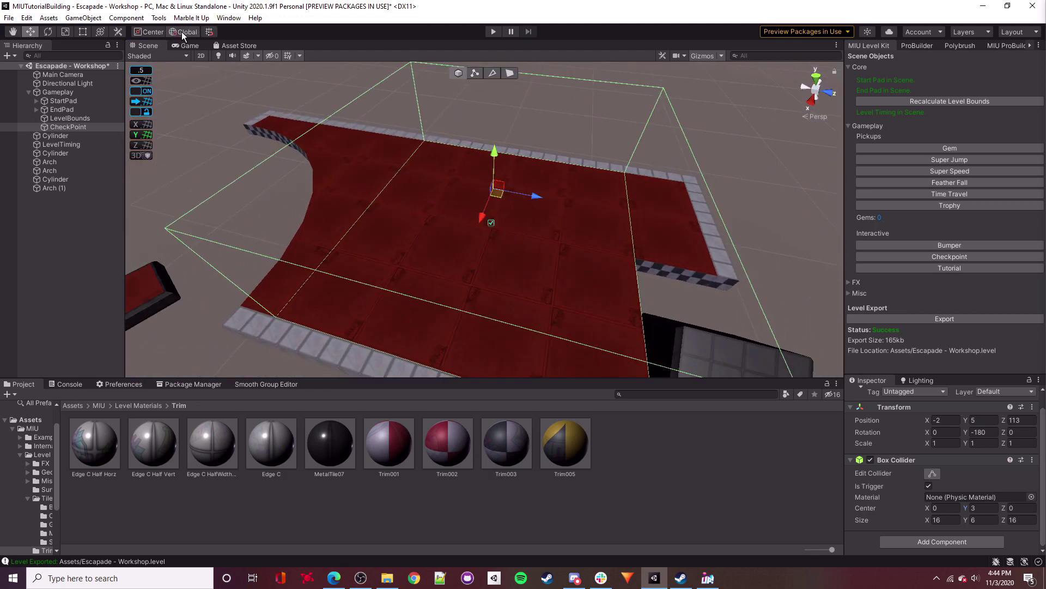
Deselect the checkpoint, save the scene and export the level.
left_click(567, 135)
left_click(6, 18)
left_click(45, 59)
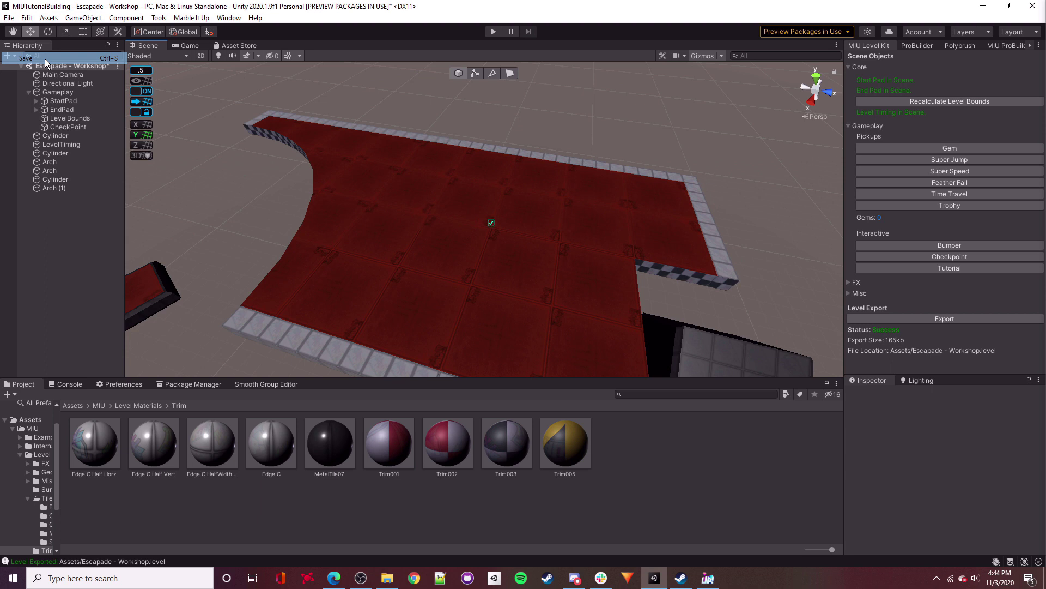
left_click(936, 319)
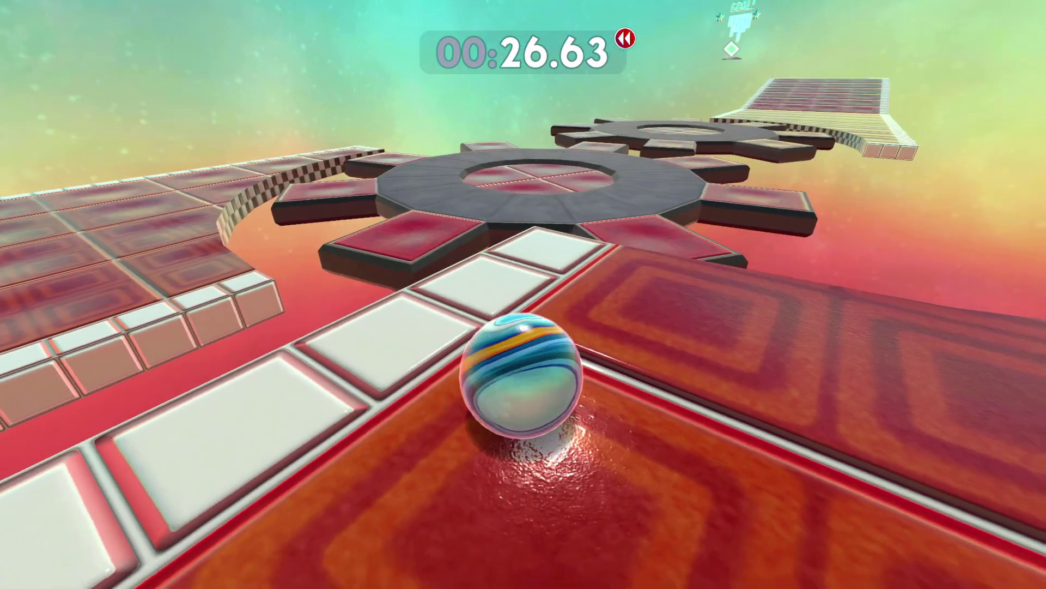
key("r")
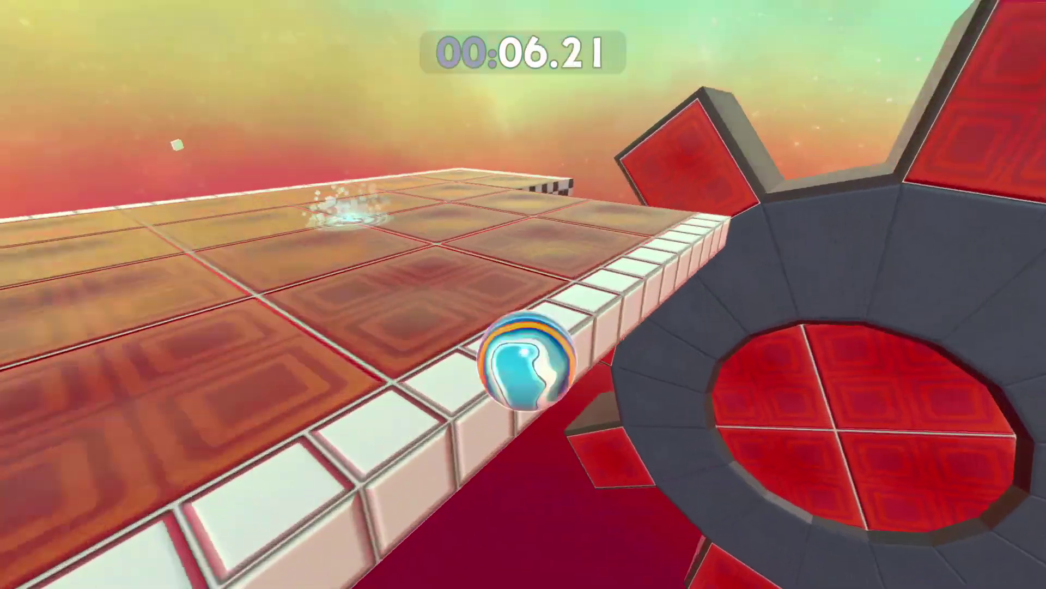
key("r")
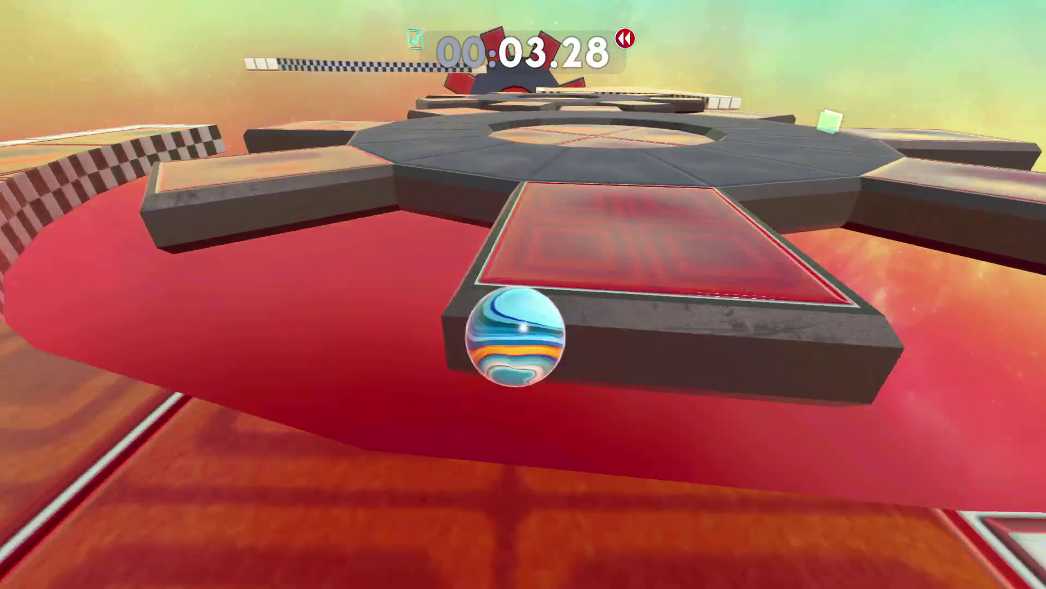
key("space")
key("space")
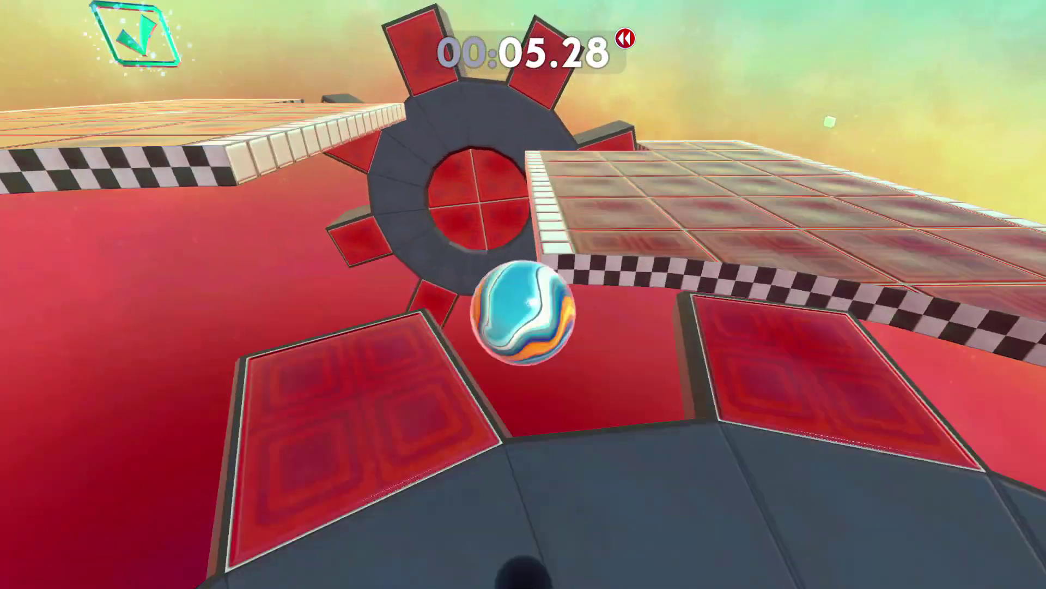
key("r")
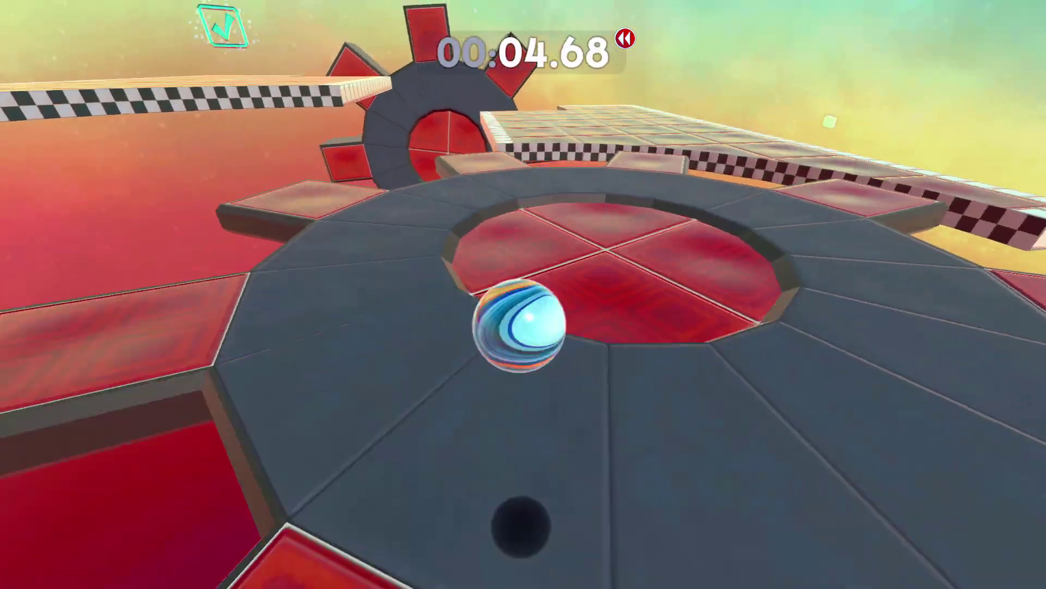
key("space")
key("space")
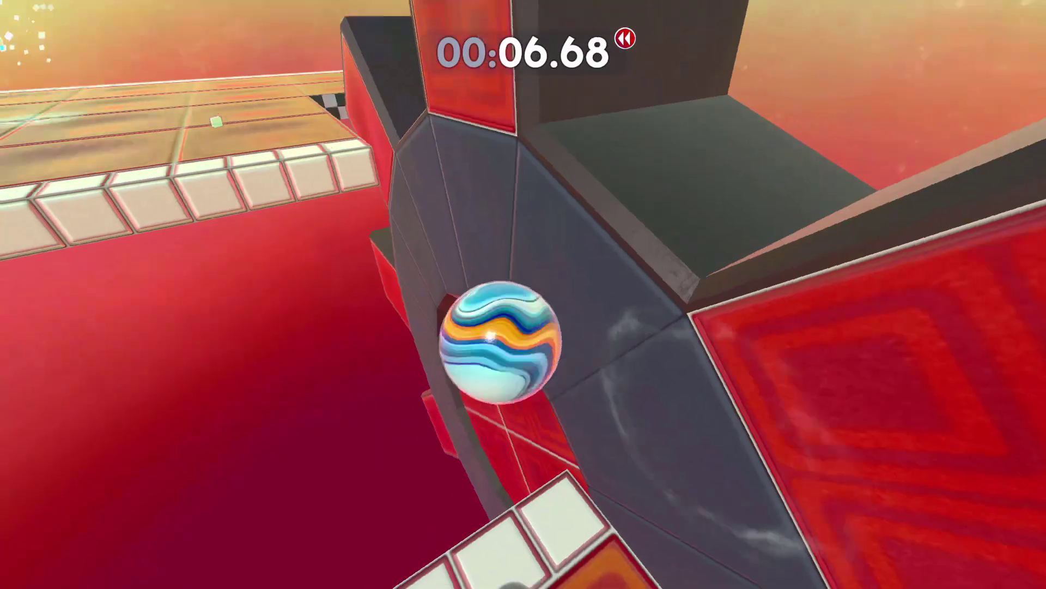
key("r")
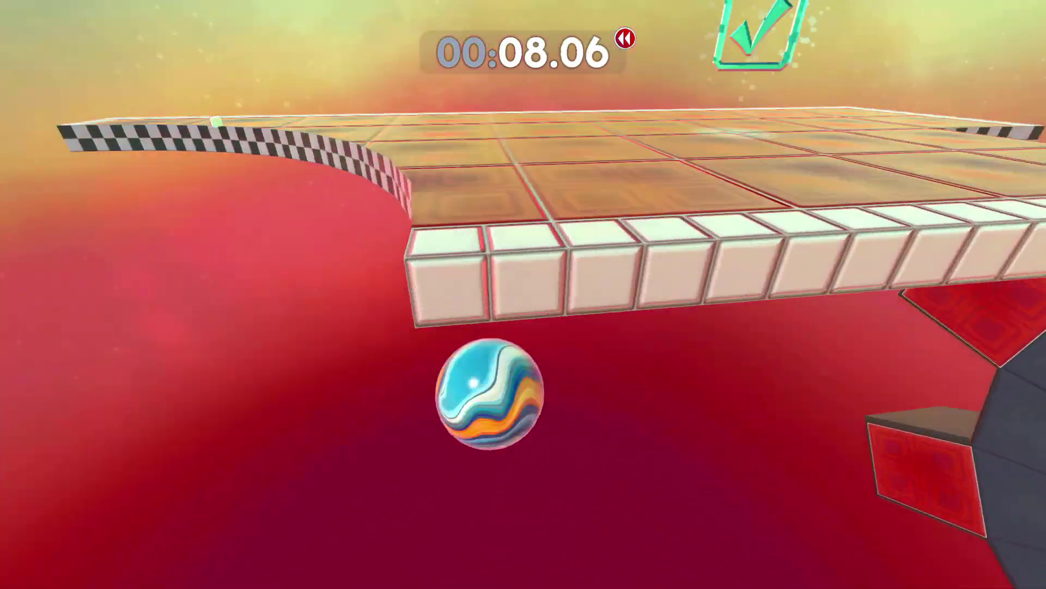
key("r")
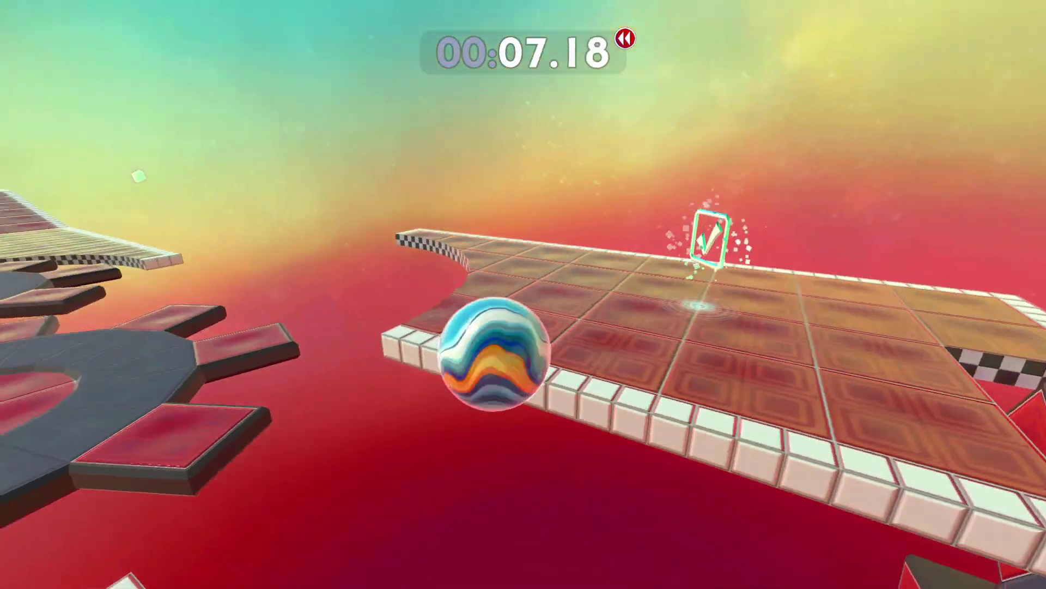
key("r")
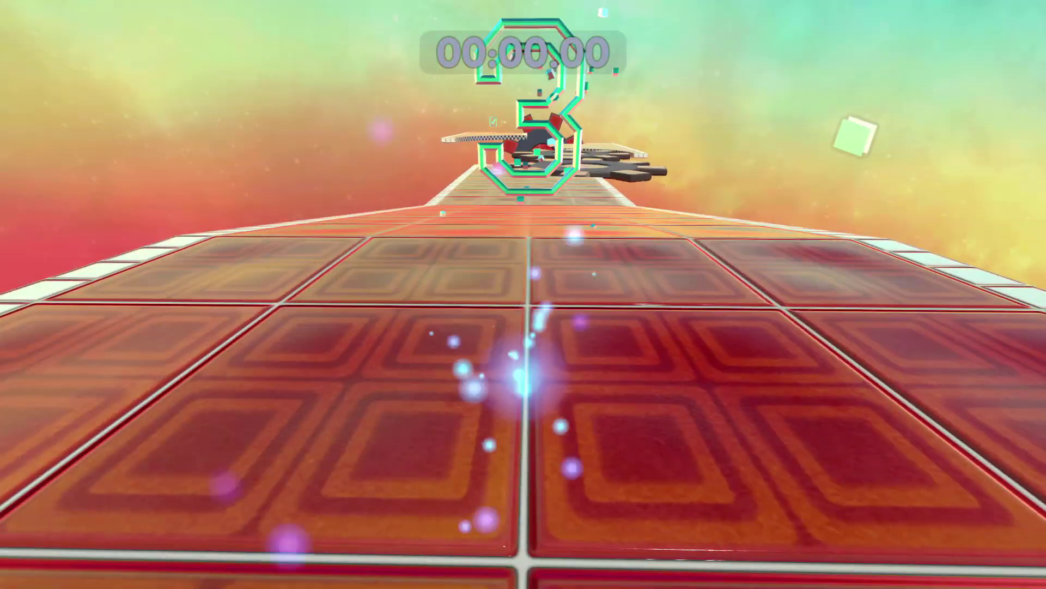
Exit the playtest and examine the arched platform's height relative to the flat gears and the upright gear.
key("Escape")
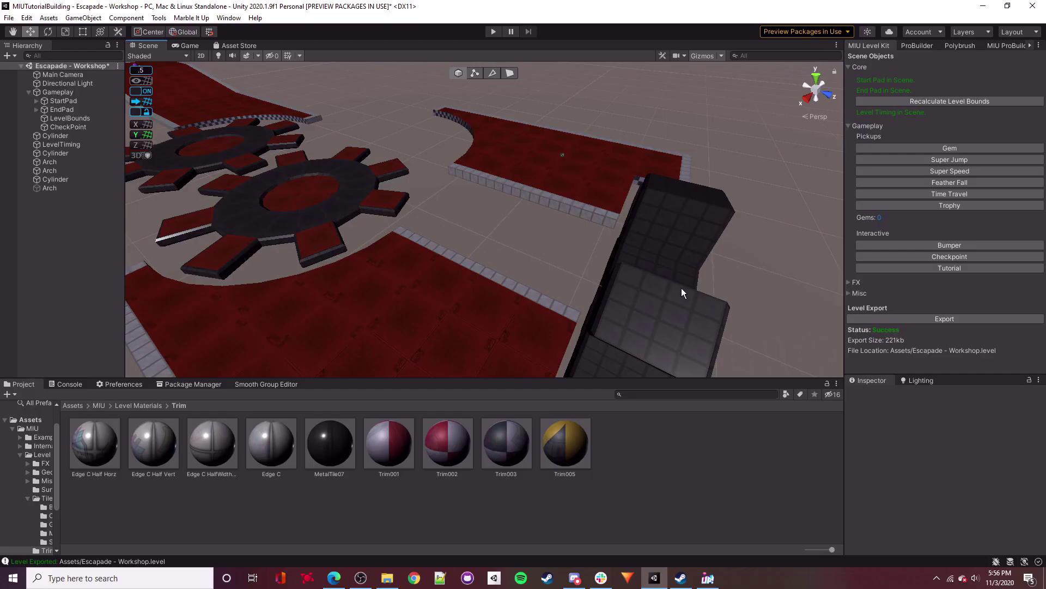
right_click_drag(681, 288, 591, 150)
right_click_drag(460, 159, 525, 168)
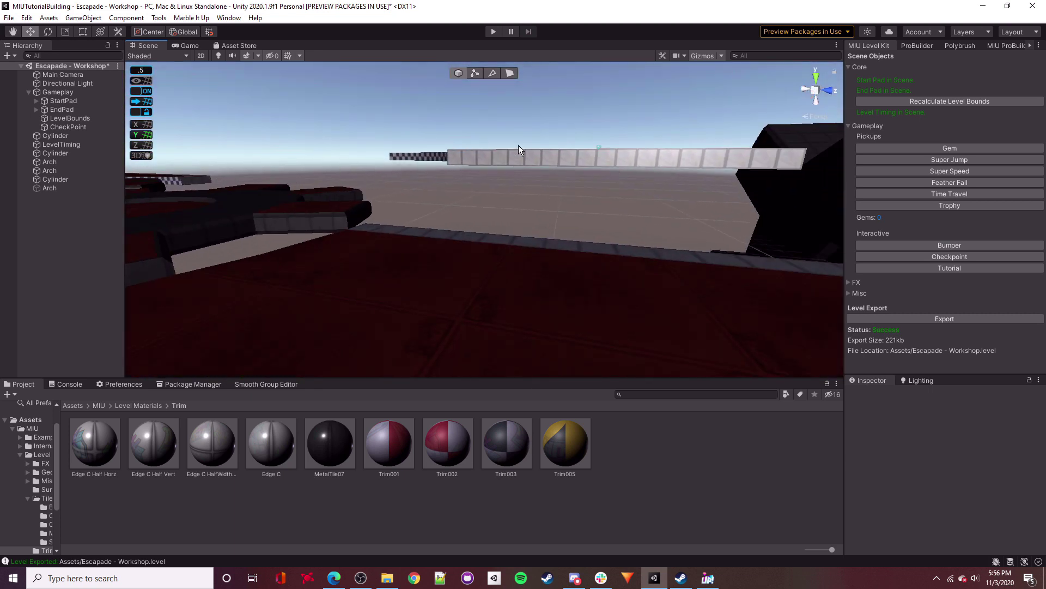
right_click_drag(684, 251, 545, 410)
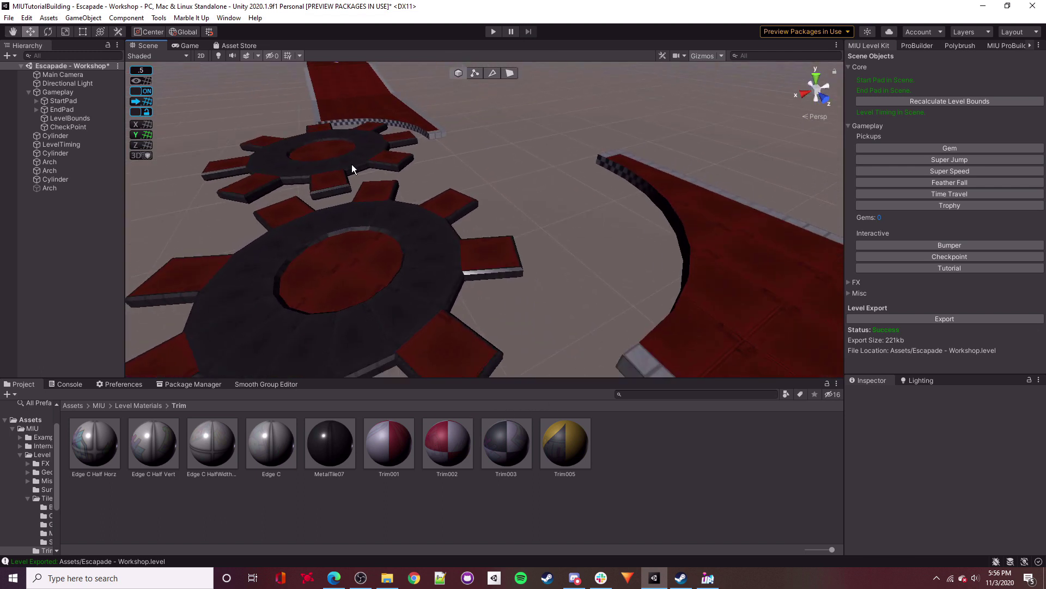
right_click_drag(385, 285, 577, 250)
Select the mirrored arched platform together with the checkpoint and raise them to Y 7 and Y 8.
left_click(577, 250)
right_click_drag(533, 209, 643, 216)
left_click(384, 195, "shift")
right_click_drag(385, 199, 396, 233)
left_click_drag(483, 129, 474, 111)
right_click_drag(325, 183, 295, 157)
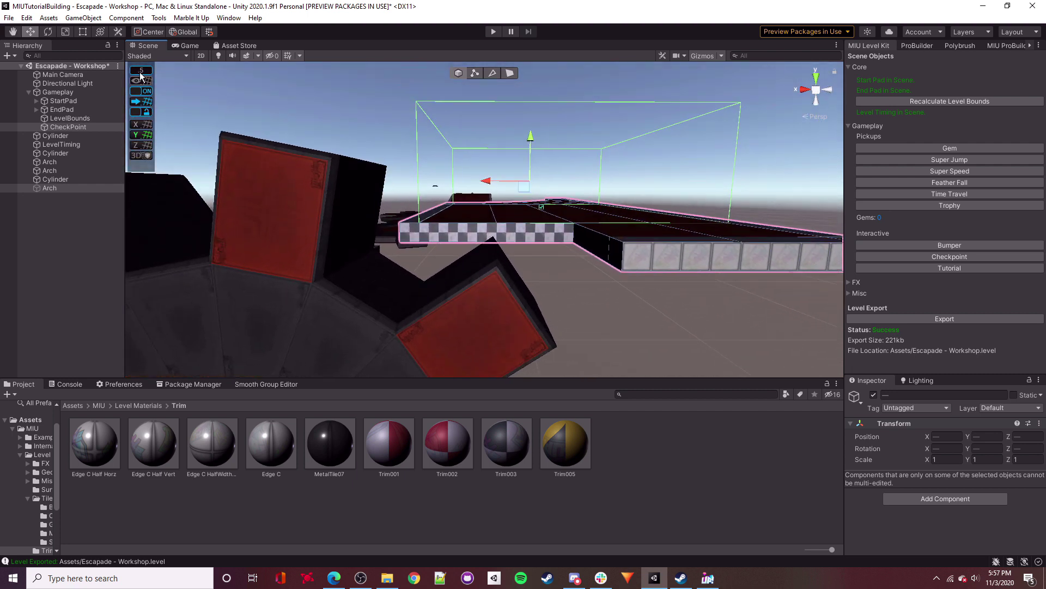
right_click_drag(472, 204, 521, 183)
left_click_drag(522, 178, 520, 165)
Move the upright gear along X to 10.5.
right_click_drag(537, 220, 591, 243)
key("s")
key("a")
right_click_drag(653, 158, 394, 175)
key("d")
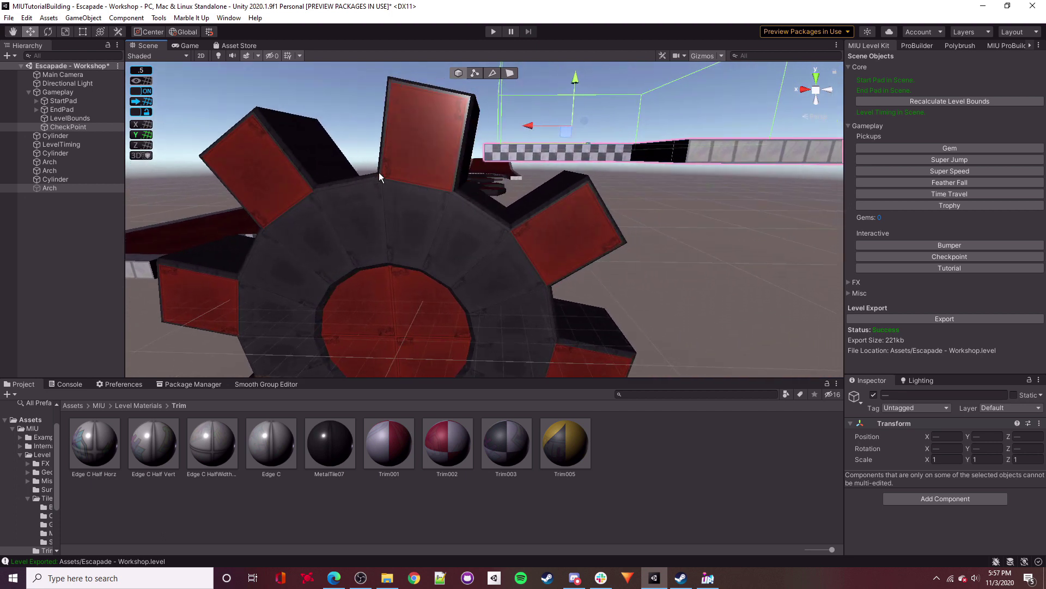
mouse_move(472, 176)
right_mouse_down()
mouse_move(462, 186)
mouse_move(480, 190)
right_mouse_up()
left_click(495, 193)
left_click_drag(497, 265, 473, 295)
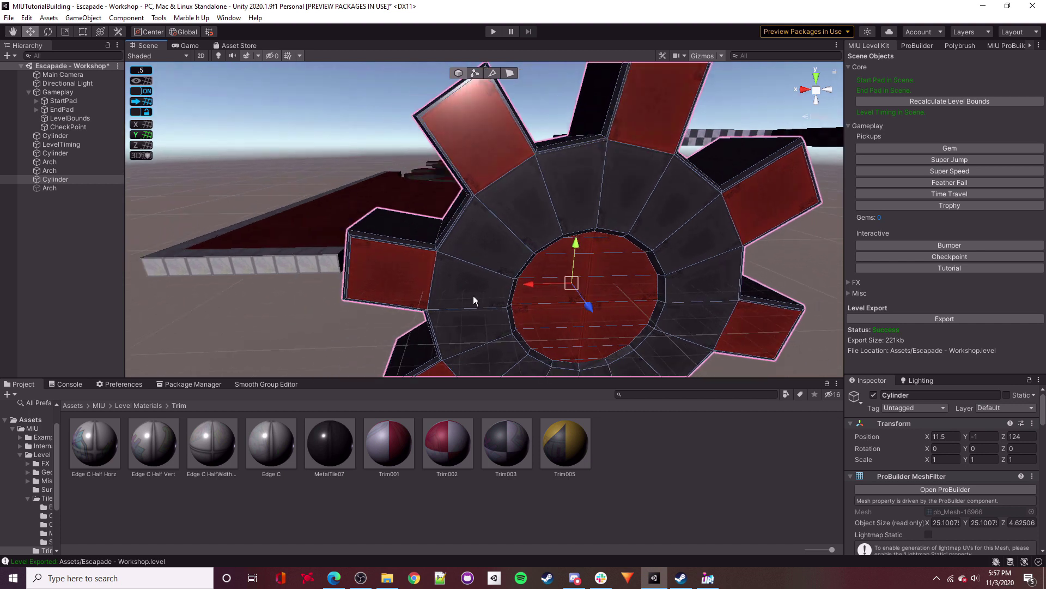
left_click_drag(533, 282, 609, 198)
Select the checkpoint with its arched platform and examine how they line up with the upright gear.
left_click(529, 154)
right_click_drag(567, 185, 586, 173)
left_click(607, 278)
left_click_drag(587, 173, 522, 228, "alt")
left_click(521, 225)
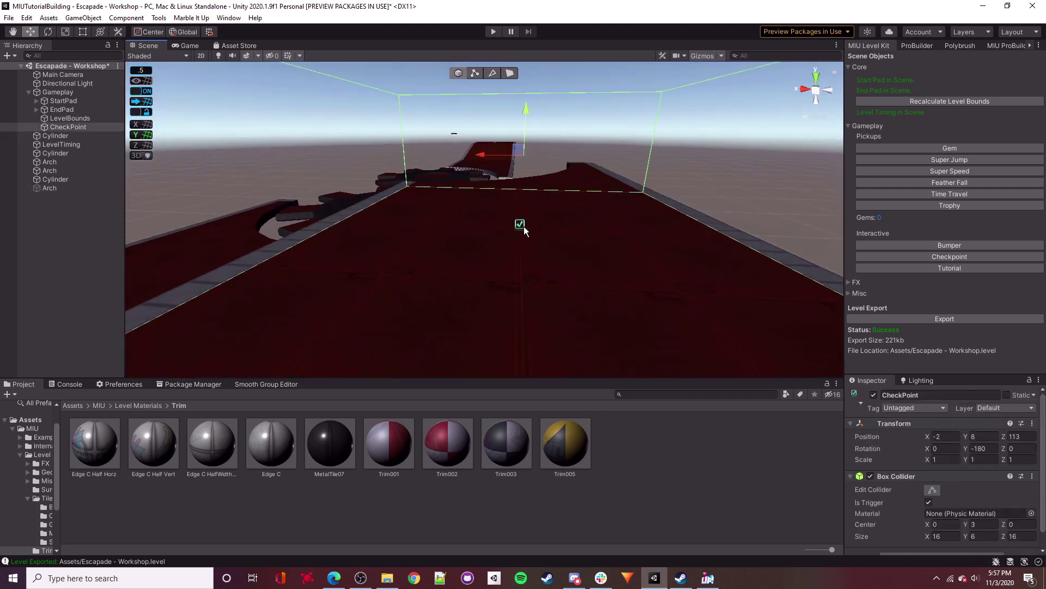
right_click_drag(549, 278, 509, 207)
left_click(489, 256, "shift")
key("s")
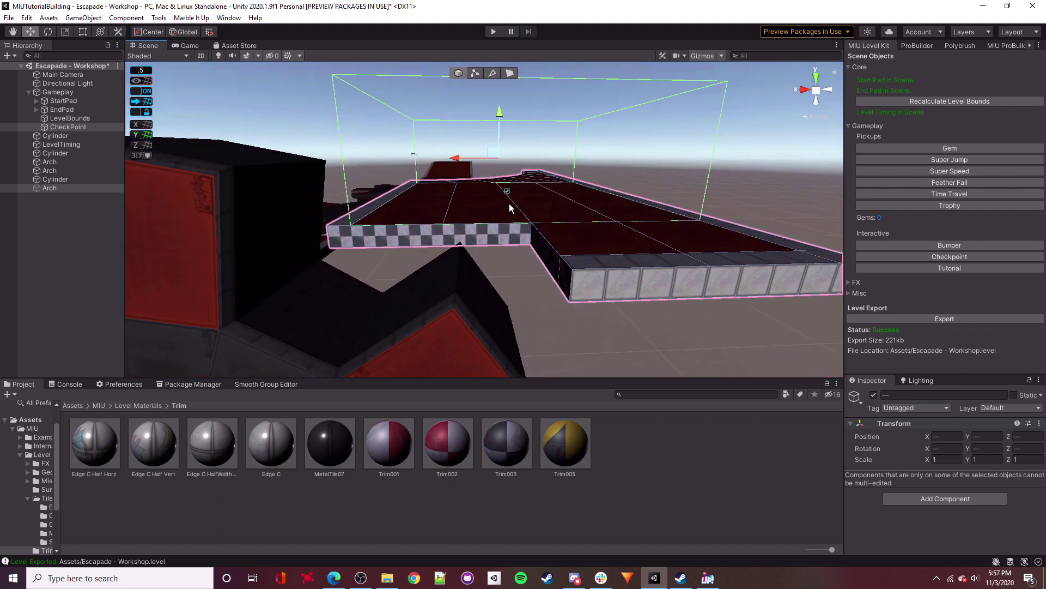
left_click_drag(450, 162, 479, 236, "alt")
left_click_drag(535, 219, 490, 277, "alt")
right_click_drag(489, 277, 532, 282)
left_click(700, 225)
key("w")
left_click_drag(532, 282, 604, 78, "alt")
right_click_drag(604, 77, 657, 167)
left_click_drag(657, 171, 515, 163, "alt")
Inspect the UV settings of the arched platform's checkered side face and close the UV Editor.
left_click(515, 163)
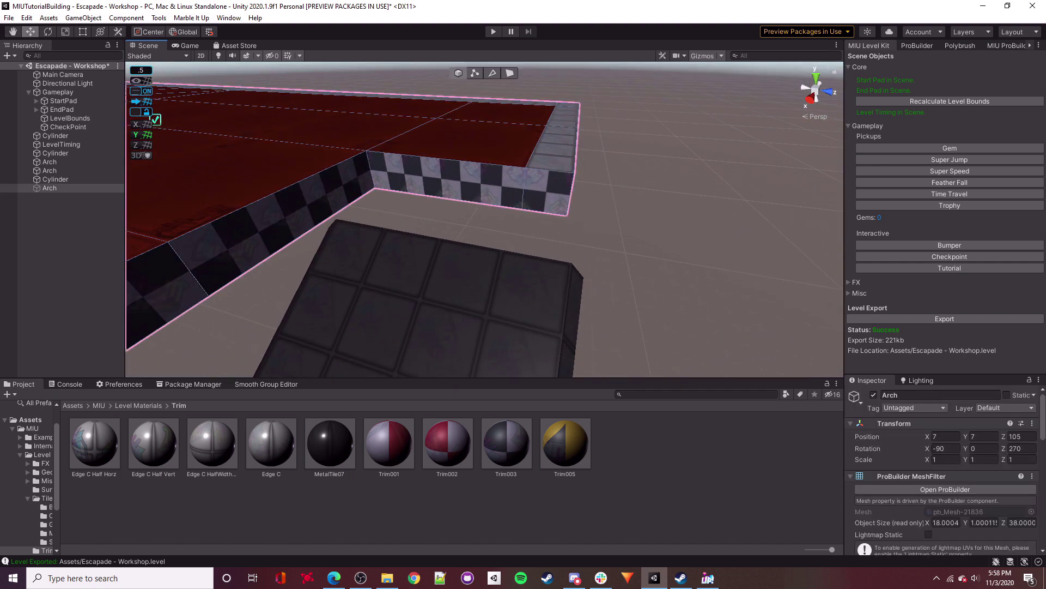
key("alt+Tab")
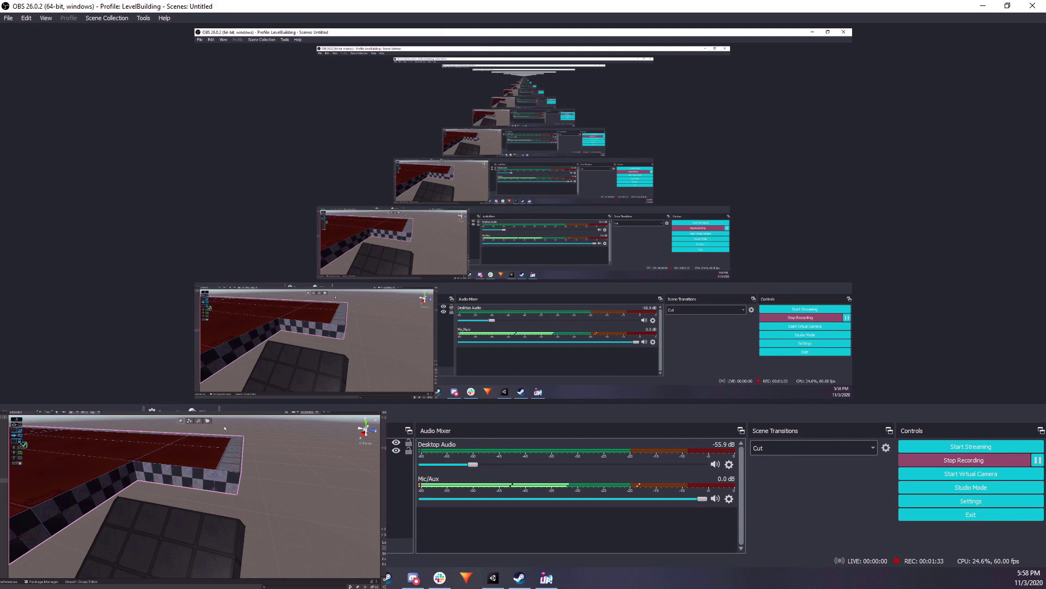
left_click(384, 427)
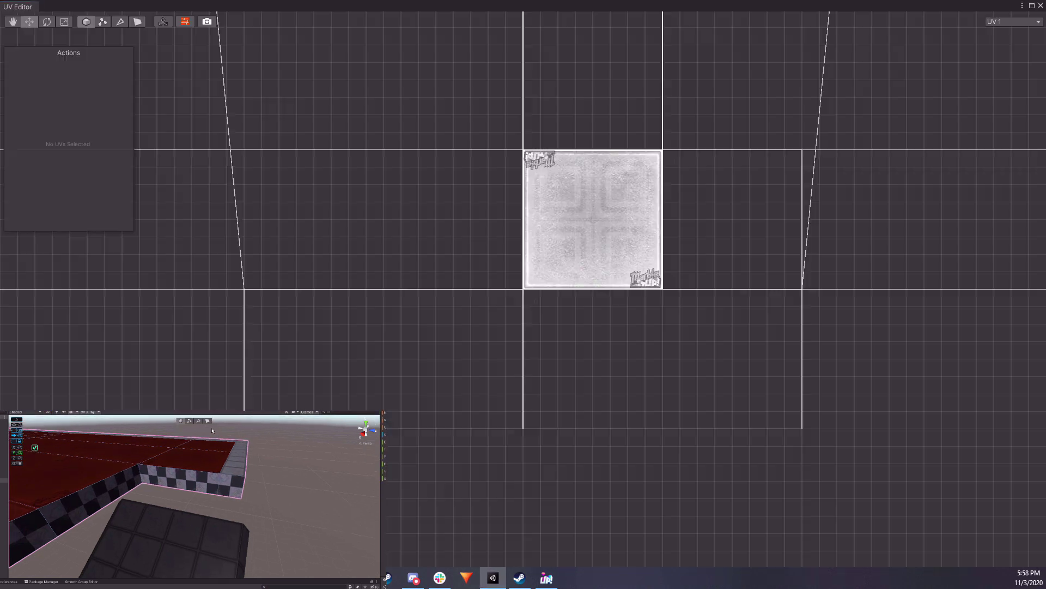
left_click(203, 480)
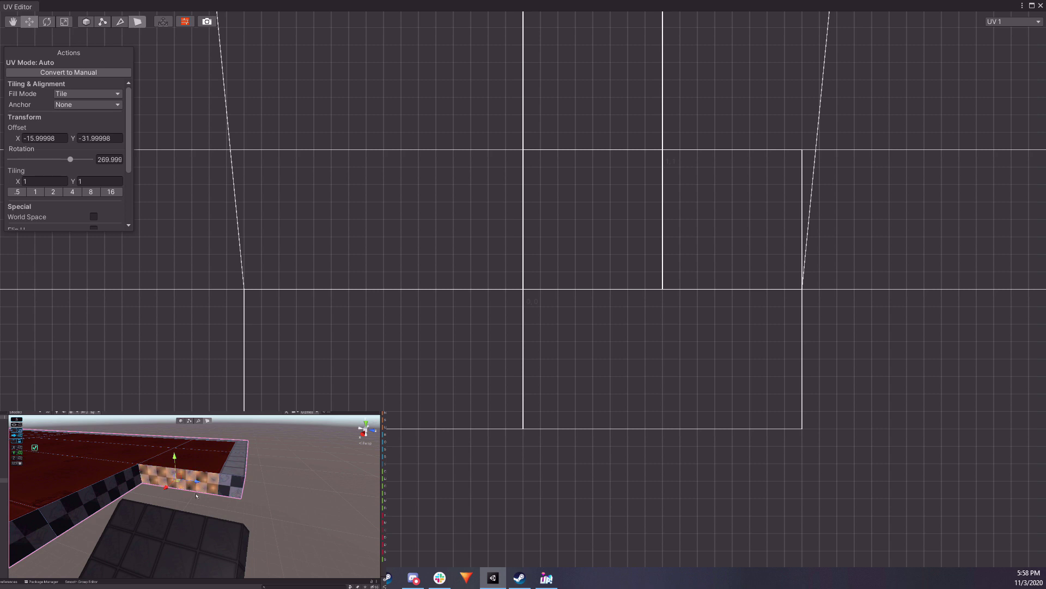
left_click(185, 435)
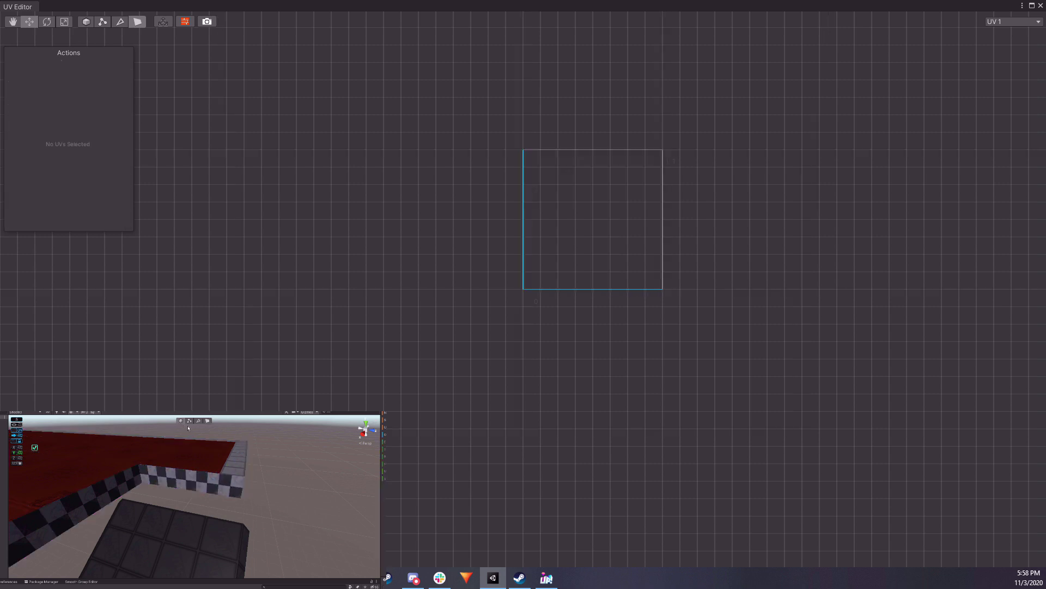
left_click(1041, 7)
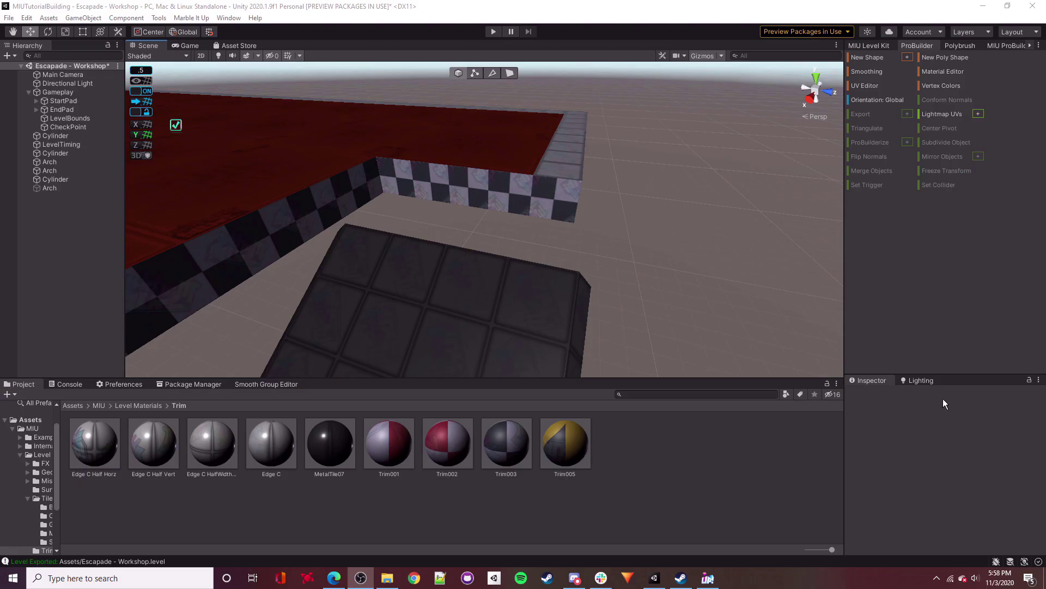
Duplicate the first flat gear and place the copy at X 6.5, Y 7.5, Z 89.
left_click_drag(633, 237, 472, 126, "alt")
left_click(472, 126)
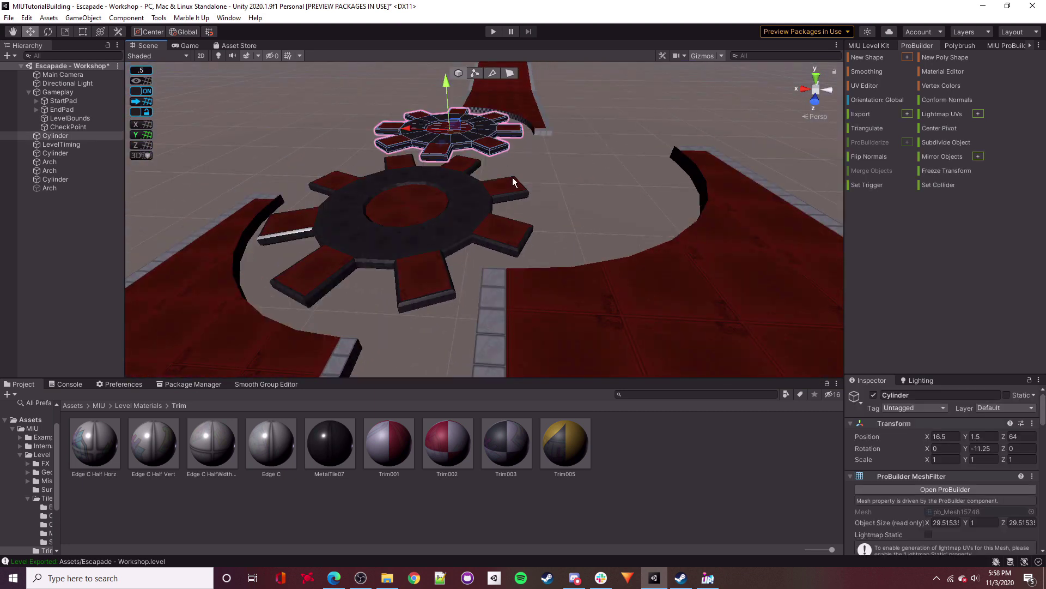
left_click_drag(553, 148, 586, 197)
right_click_drag(586, 198, 614, 201)
left_click_drag(572, 201, 557, 140)
left_click_drag(591, 164, 278, 165, "alt")
left_click_drag(535, 191, 600, 162)
right_click_drag(590, 163, 551, 155)
left_click_drag(558, 152, 563, 148)
right_click_drag(449, 201, 459, 135)
left_click_drag(459, 135, 448, 136)
right_click_drag(487, 163, 627, 290)
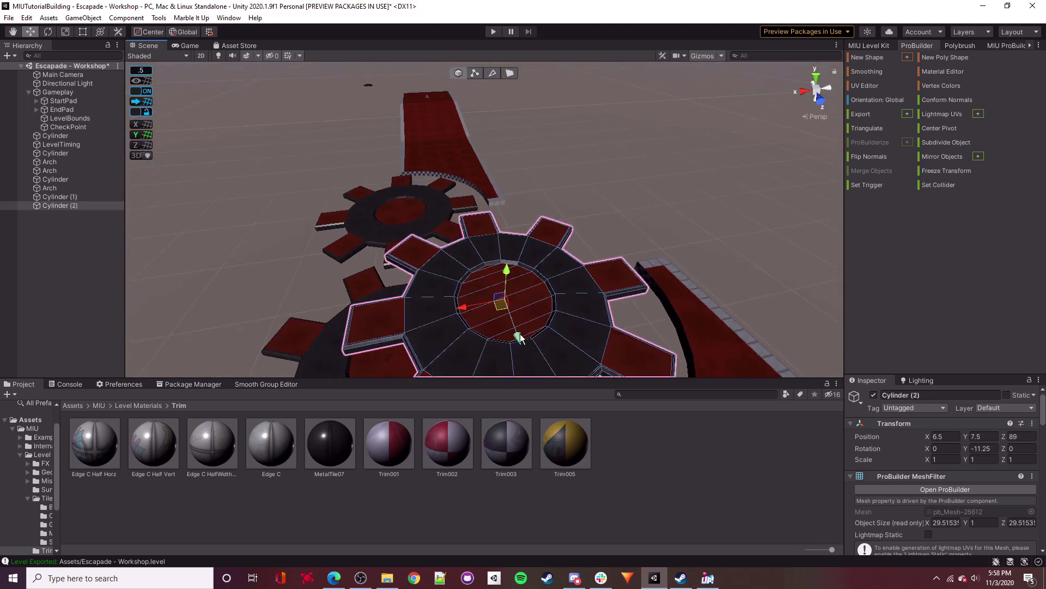
Move the second gear copy along Z to 68.5 and set its Y rotation to 11.25.
left_click_drag(520, 339, 477, 206)
mouse_move(477, 207)
right_mouse_down()
mouse_move(534, 300)
mouse_move(519, 265)
mouse_move(526, 222)
mouse_move(514, 252)
mouse_move(485, 215)
right_mouse_up()
mouse_move(478, 193)
left_mouse_down()
mouse_move(484, 170)
mouse_move(485, 196)
left_mouse_up()
type("0")
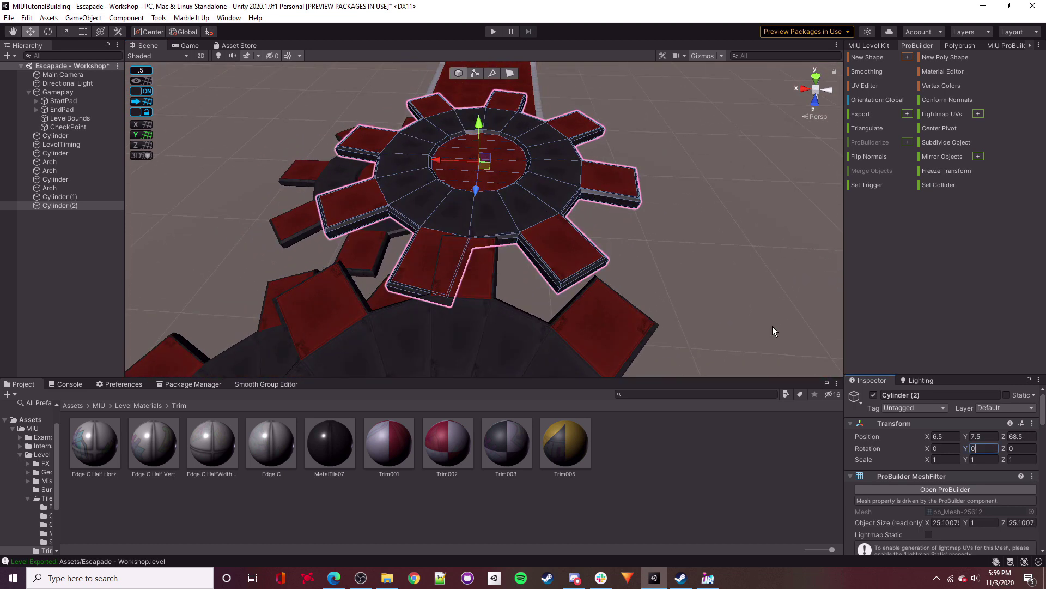
type("11.25")
left_click_drag(616, 211, 507, 100, "alt")
left_click_drag(627, 218, 532, 204, "alt")
left_click_drag(532, 205, 653, 309, "alt")
left_click(675, 313)
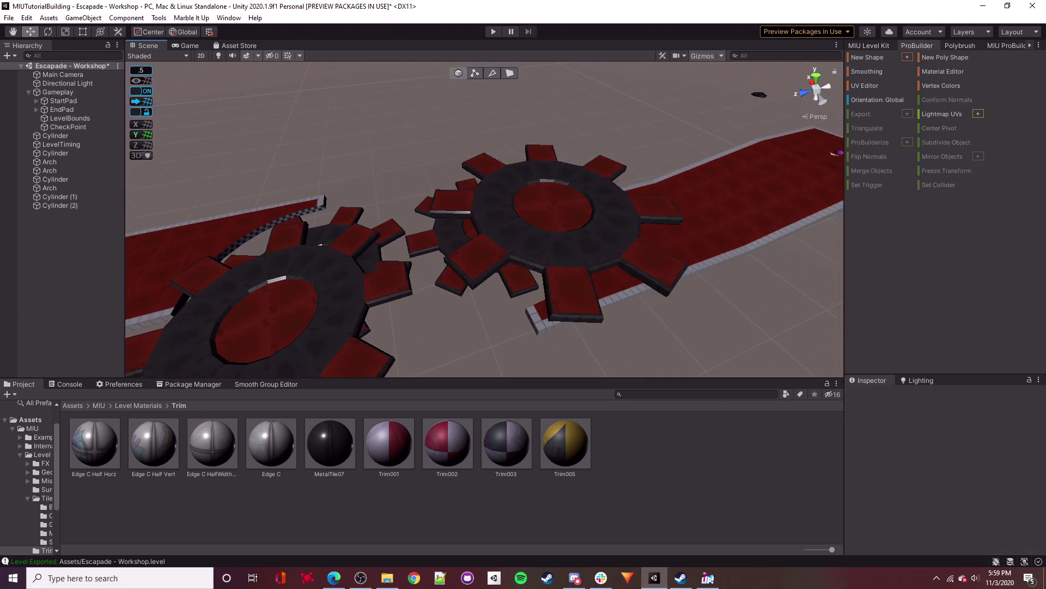
Shift the second gear copy along Z to 61 and delete it.
left_click_drag(320, 245, 592, 162, "alt")
left_click(593, 162)
left_click_drag(598, 125, 590, 188)
right_click_drag(590, 188, 464, 244)
left_click_drag(465, 244, 410, 206, "alt")
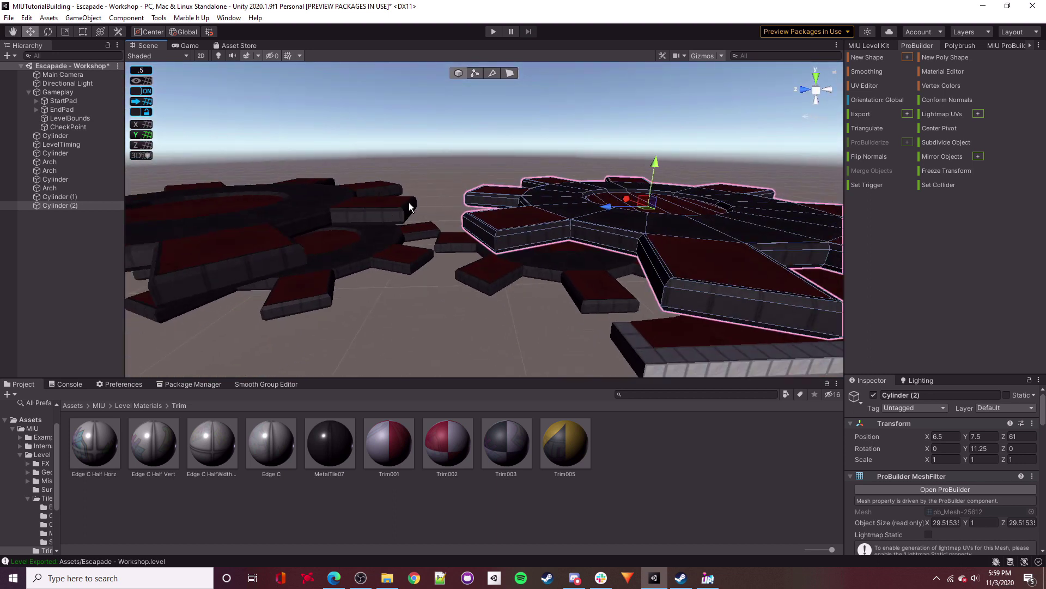
right_click_drag(492, 208, 564, 177)
left_click_drag(575, 206, 525, 238)
key("Delete")
Duplicate the raised flat gear and move the copy along X to 27.5.
right_click_drag(570, 246, 509, 294)
left_click(533, 236)
right_click_drag(414, 235, 634, 218)
left_click_drag(508, 198, 234, 190)
left_click_drag(541, 208, 562, 230, "alt")
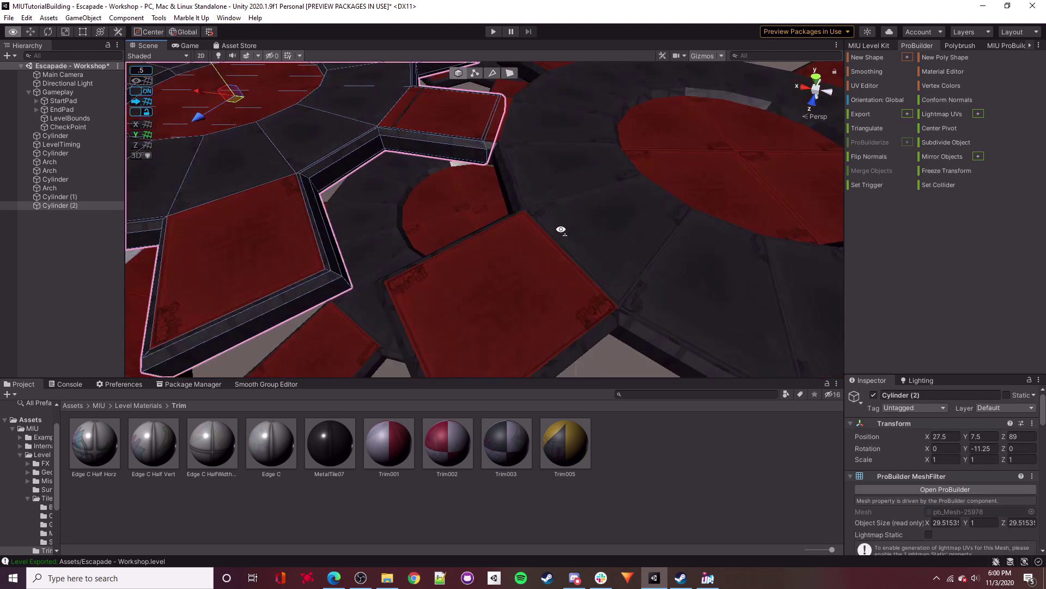
Set the new gear copy's Y rotation to 11.25 and shift it to X 30.5.
scroll(567, 218, "down", 5)
type("11.")
left_click_drag(339, 180, 297, 182)
left_click_drag(522, 228, 284, 224, "alt")
left_click_drag(372, 148, 366, 152)
Duplicate the two raised flat gears and move the copies together along X beyond the originals.
right_click_drag(365, 151, 568, 241)
key("s")
left_click(634, 227, "shift")
key("ctrl+d")
left_click_drag(568, 241, 217, 237)
right_click_drag(638, 237, 572, 235)
left_click_drag(379, 221, 266, 221)
right_click_drag(569, 243, 588, 244)
left_click_drag(588, 244, 504, 217, "alt")
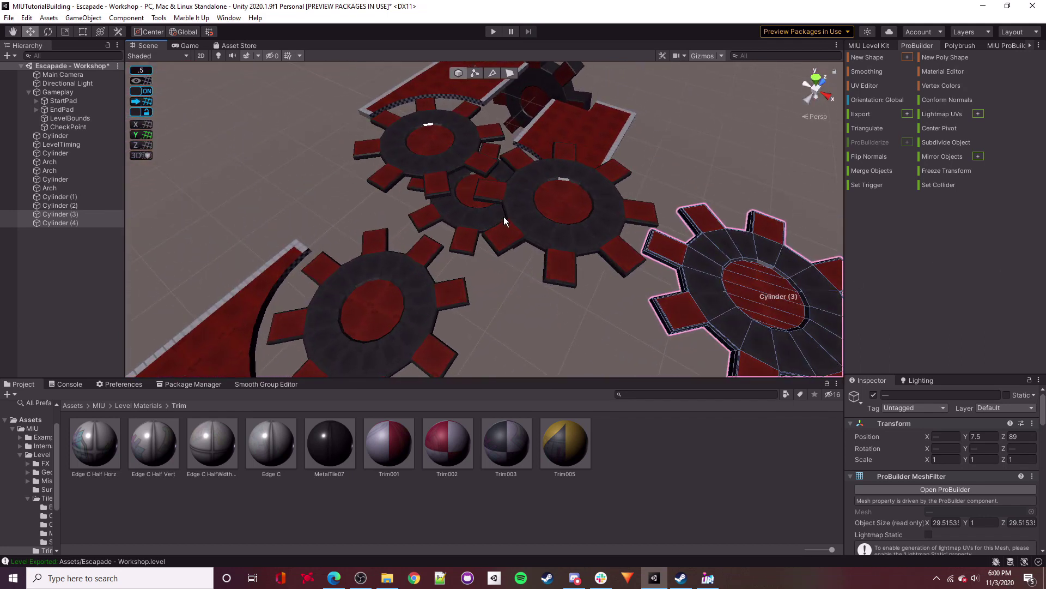
Add the remaining flat gears to the selection and rename them all GearThin.
left_click(427, 162, "shift")
left_click(464, 218, "shift")
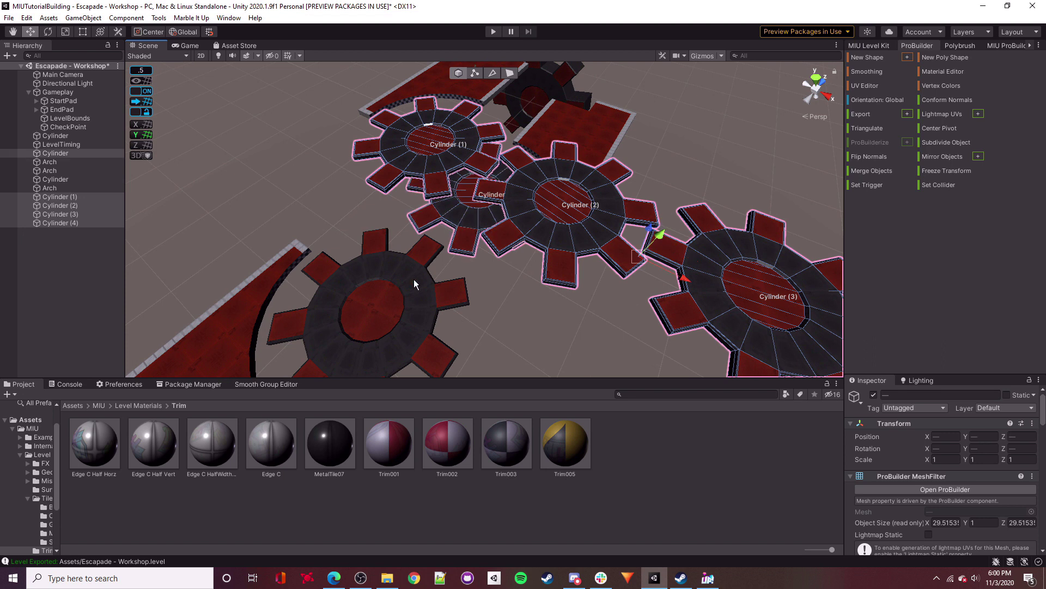
left_click(429, 293, "shift")
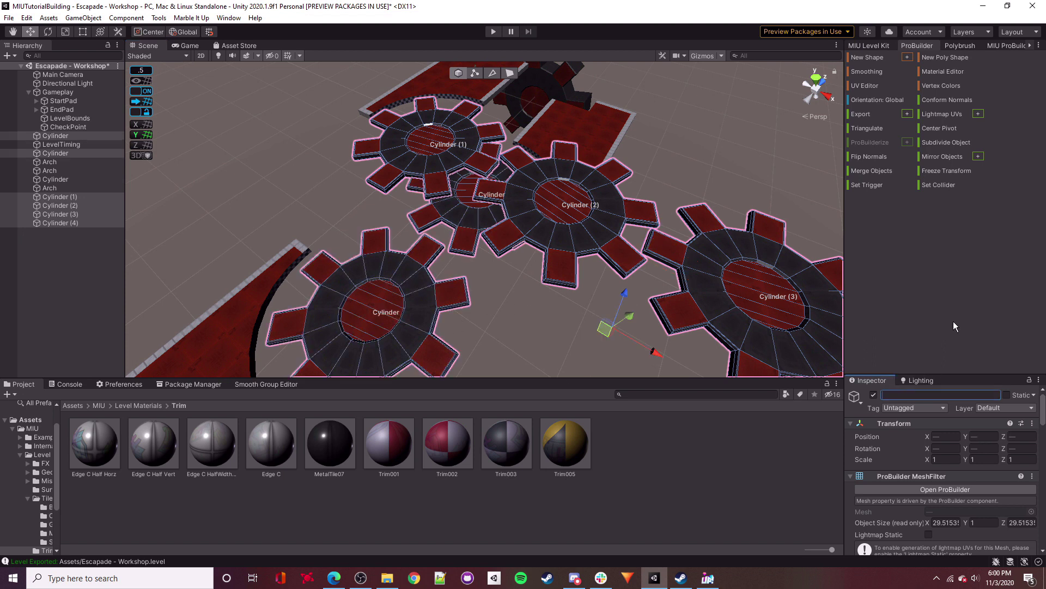
type("GearThin")
key("Return")
Rename the upright gear as GearThick.
scroll(578, 218, "up", 2)
left_click(554, 120)
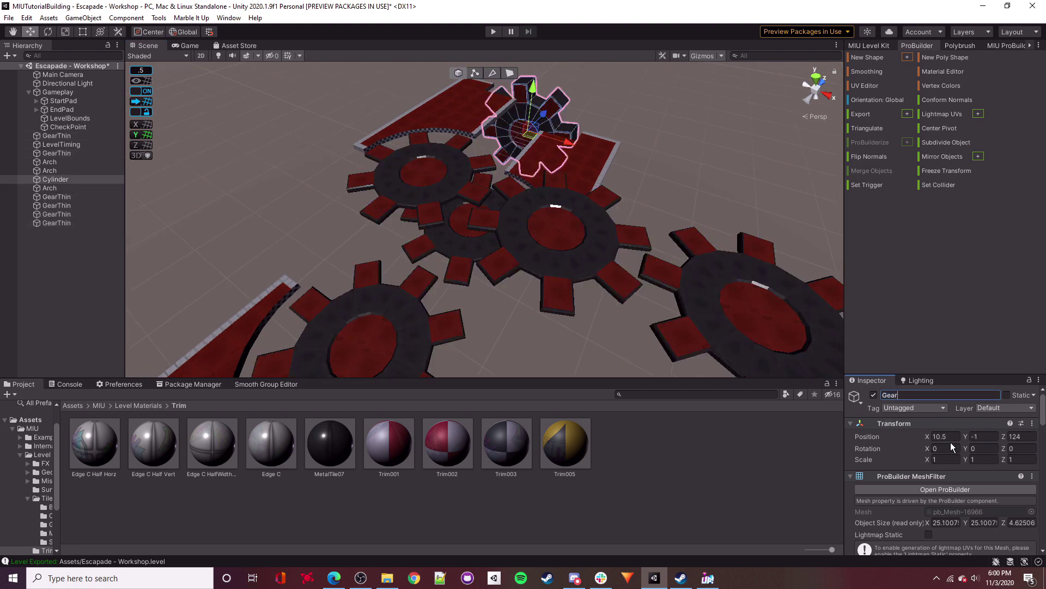
right_click_drag(516, 230, 610, 175)
Delete the surplus flat gear at the far end of the raised row.
left_click(610, 176)
left_click(790, 332)
key("Delete")
Duplicate the arched checkpoint platform and move the copy along X to 78, past the last flat gear.
left_click(359, 161)
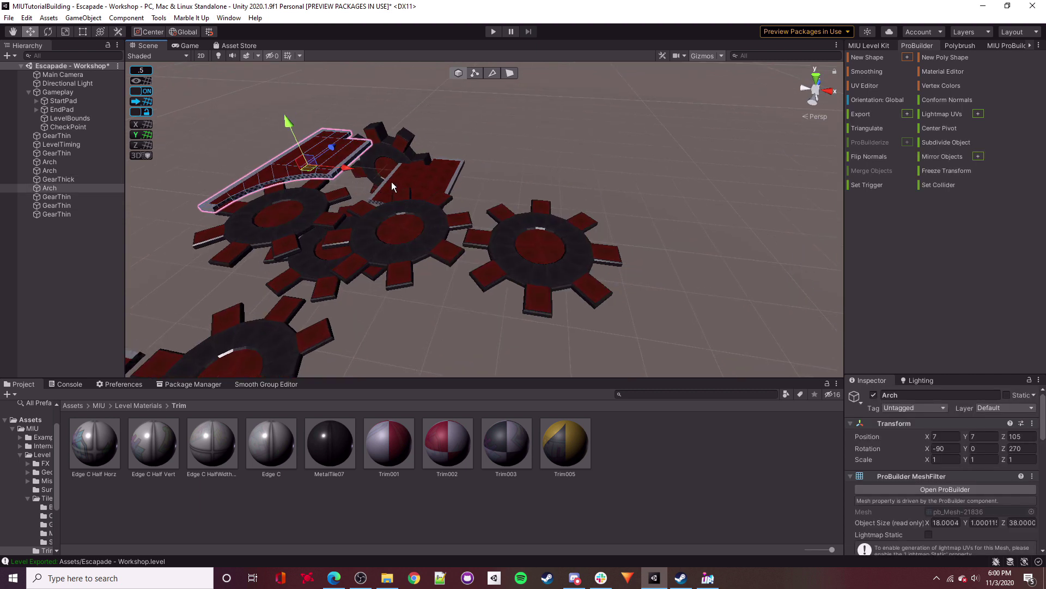
left_click_drag(453, 189, 668, 204)
key("w")
mouse_move(667, 204)
right_mouse_down()
mouse_move(677, 207)
mouse_move(658, 208)
right_mouse_up()
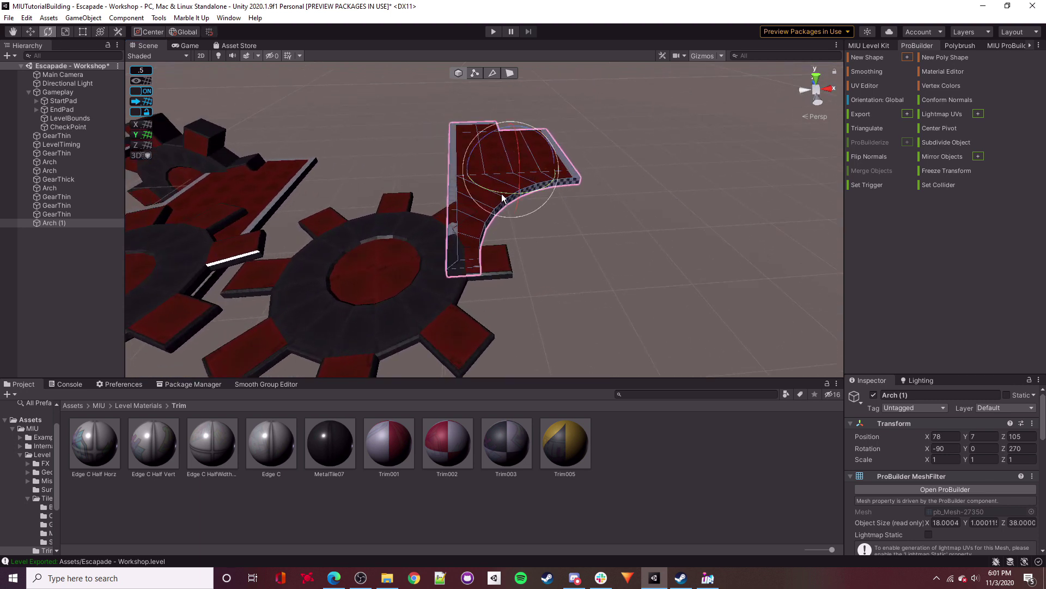
Rotate the copied arched platform to exactly 0 degrees around Z.
left_click_drag(479, 196, 360, 199)
middle_click_drag(532, 158, 541, 197)
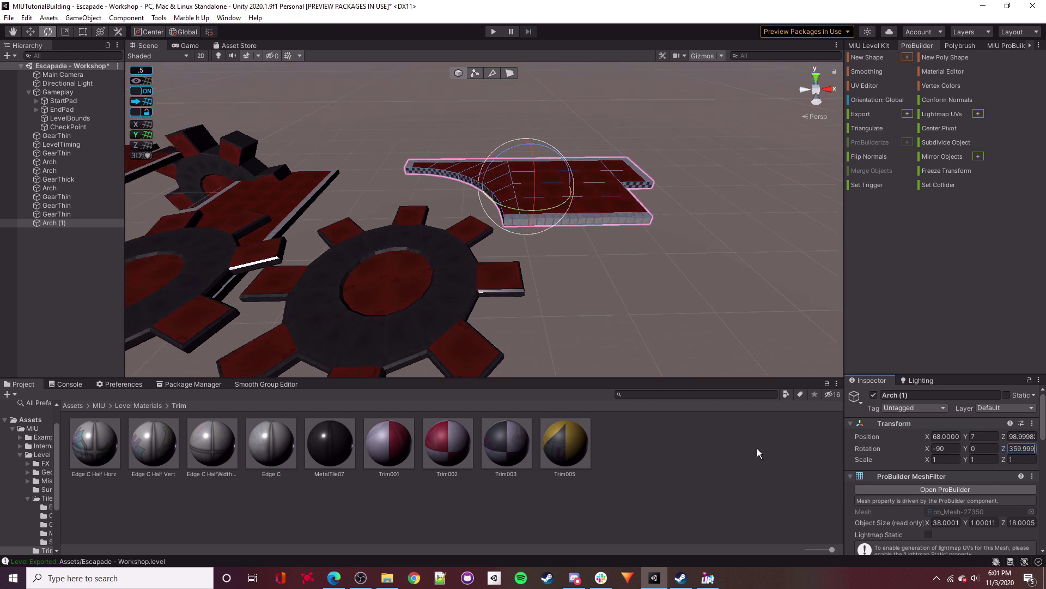
key("BackSpace")
key("BackSpace")
key("BackSpace")
Move the copied arched platform to X 71 and Z 88.5 so its curve surrounds the last flat gear.
left_click(31, 33)
left_click_drag(521, 199, 544, 205, "alt")
left_click_drag(485, 161, 504, 213)
right_click_drag(503, 213, 755, 240)
left_click_drag(755, 240, 531, 188, "alt")
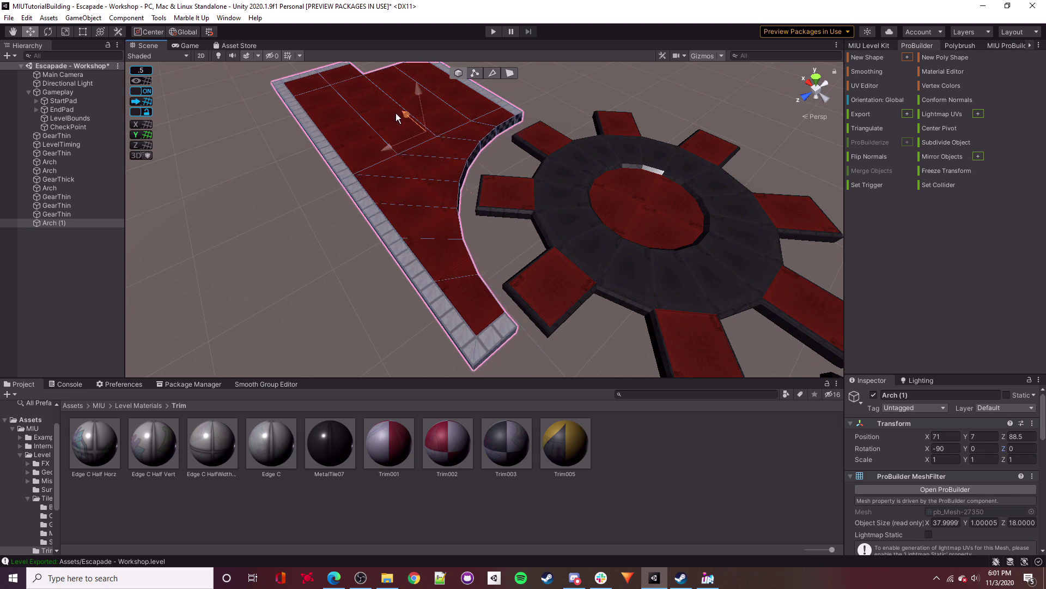
left_click_drag(412, 142, 652, 194, "alt")
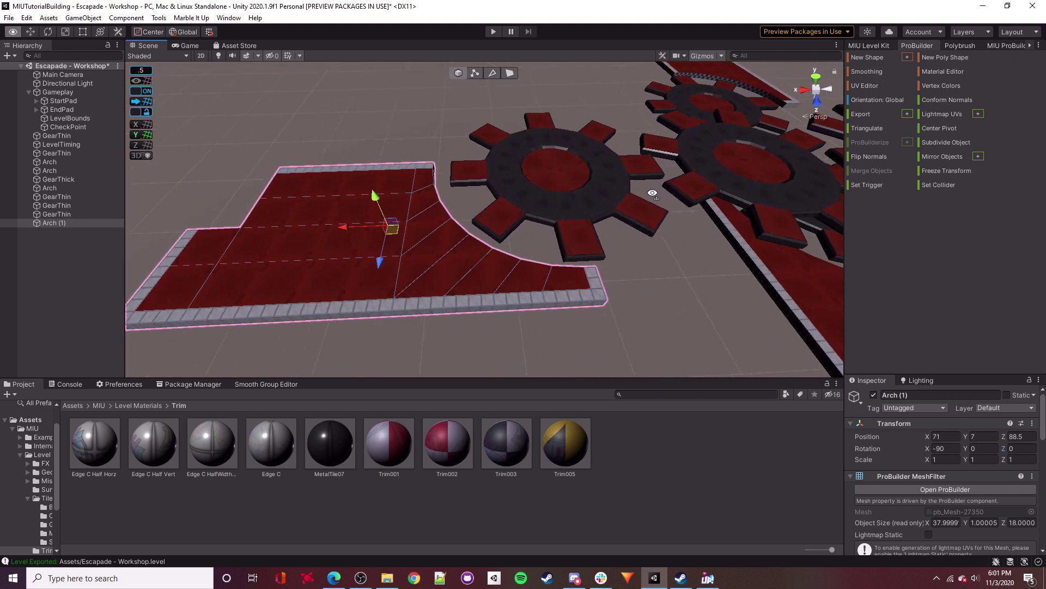
Set the middle raised gear's Elevator Delta Rotation Y to -360.
left_click(677, 300)
right_click_drag(583, 311, 606, 294)
key("d")
left_click(549, 188)
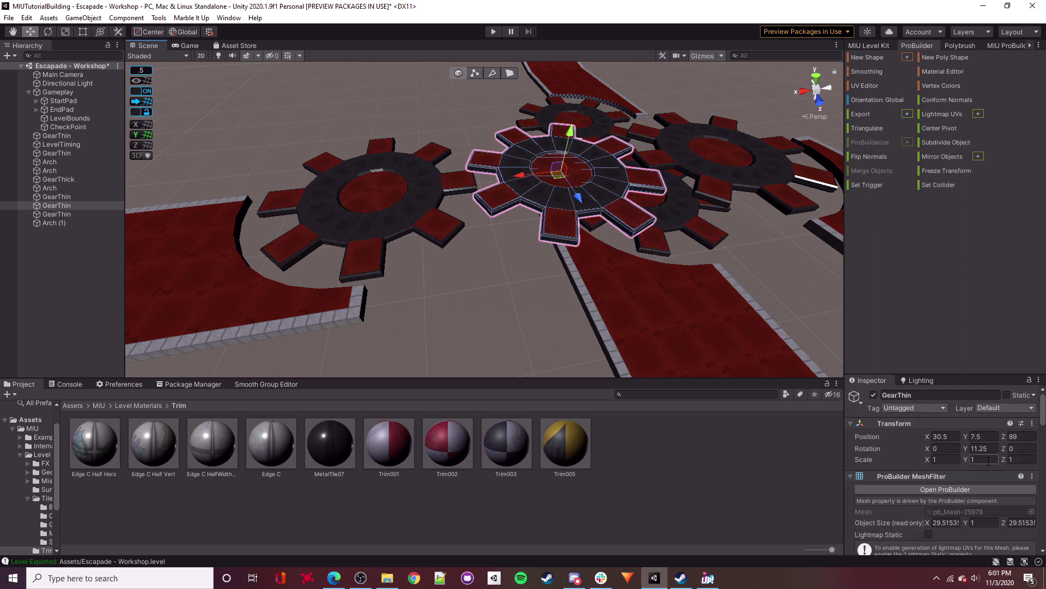
scroll(962, 472, "down", 10)
left_click(990, 423)
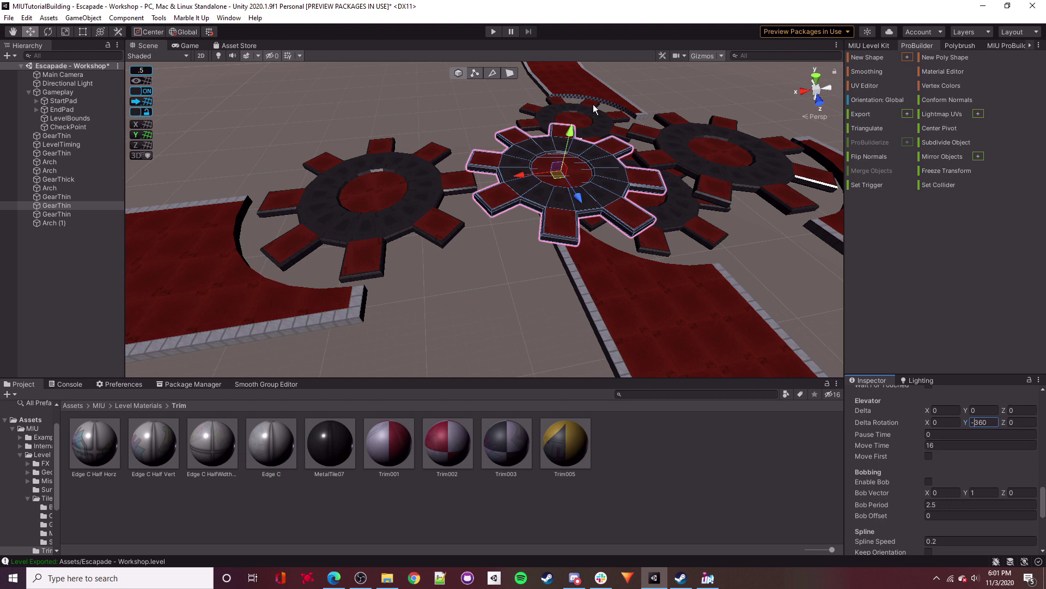
Deselect the gear, save the scene and export the level.
right_click_drag(492, 191, 473, 207)
left_click(514, 206)
left_click(17, 21)
left_click(38, 59)
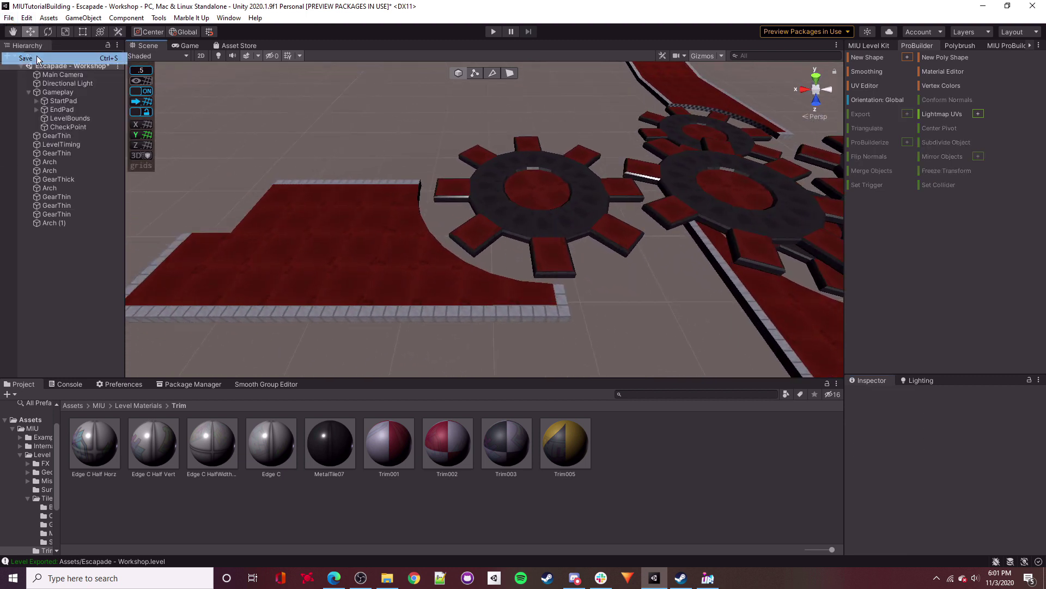
left_click(882, 46)
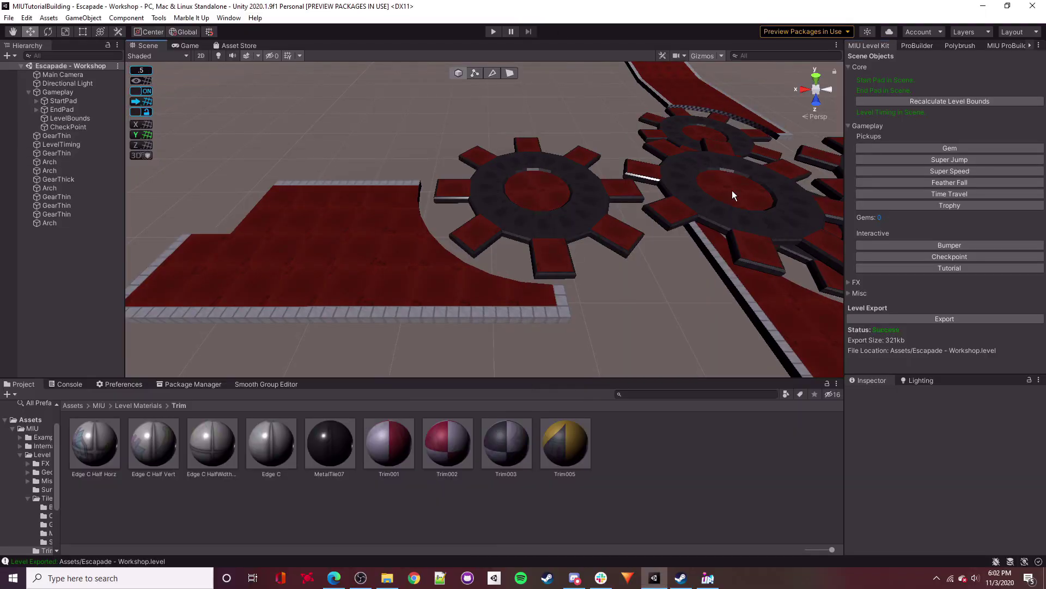
Place a Basher from the Movers prefabs on the raised gear at X 27.5, Y 8.5 and Z 89.
left_click_drag(479, 289, 645, 228, "alt")
right_click_drag(645, 229, 653, 254)
key("w")
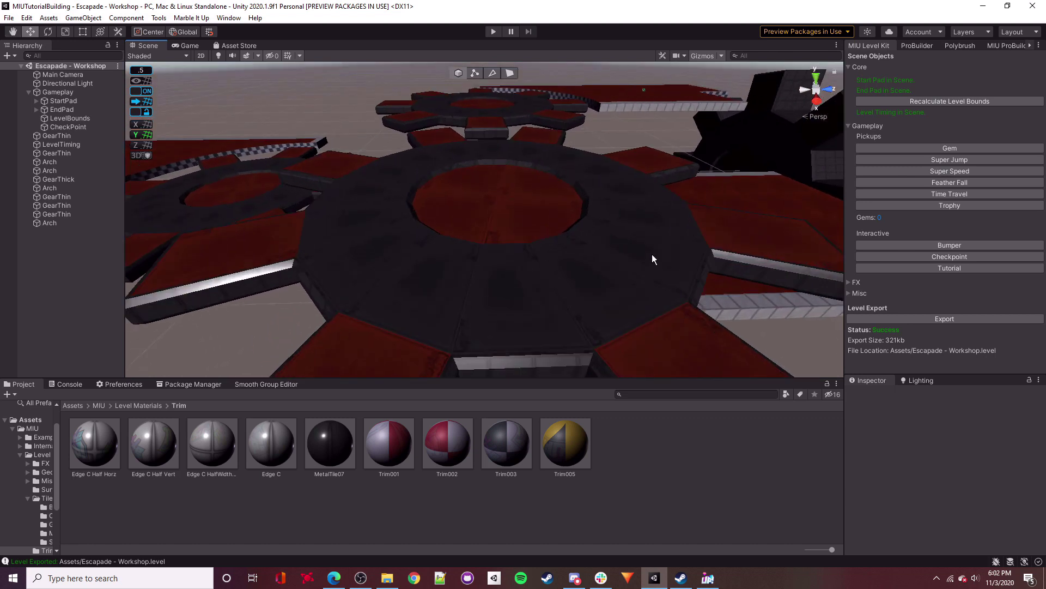
left_click(98, 406)
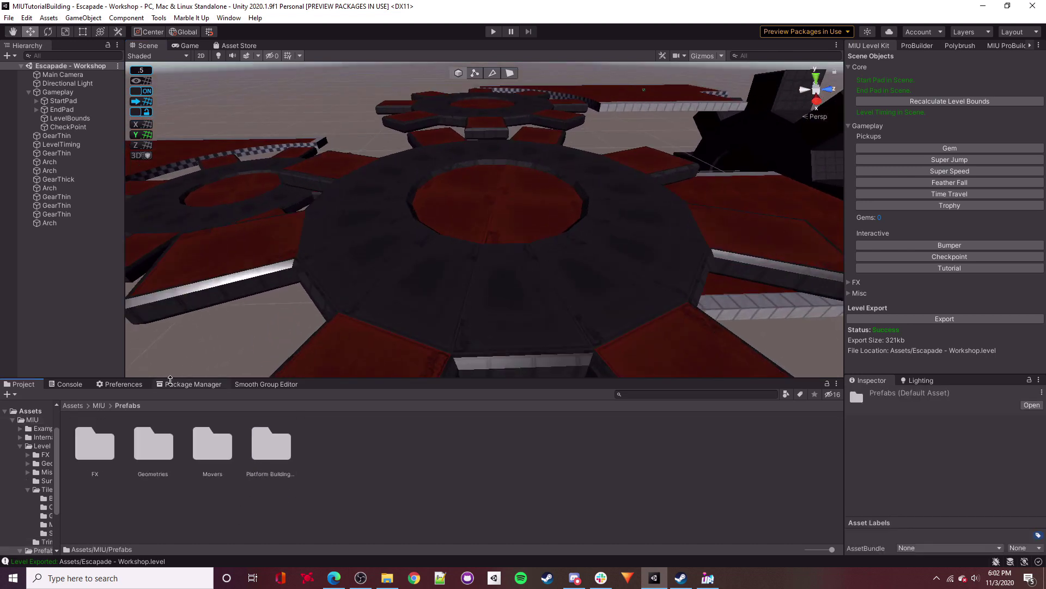
double_click(218, 457)
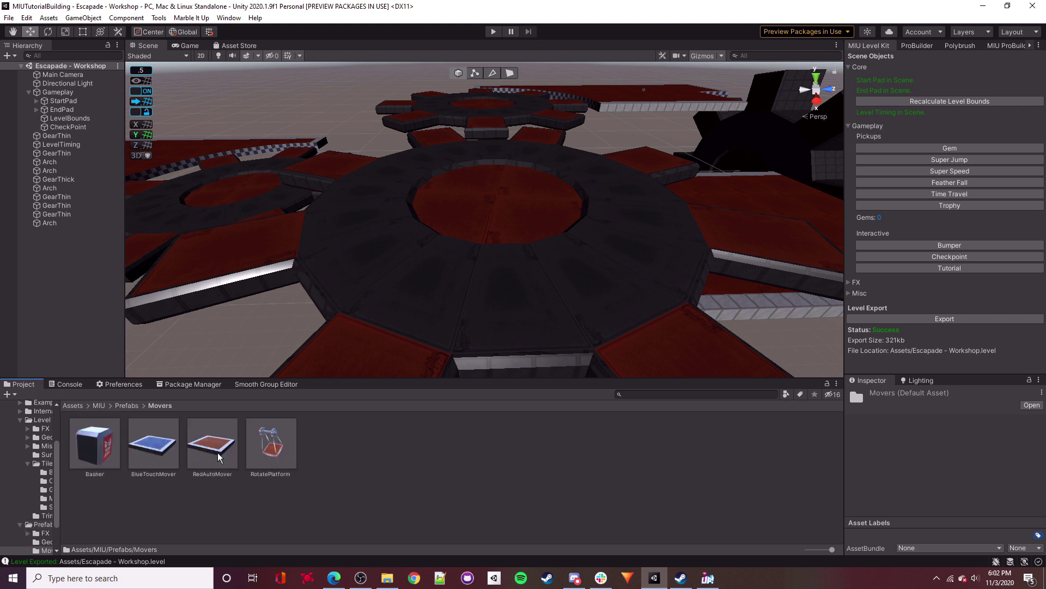
left_click_drag(489, 254, 418, 268)
right_click_drag(484, 177, 289, 226)
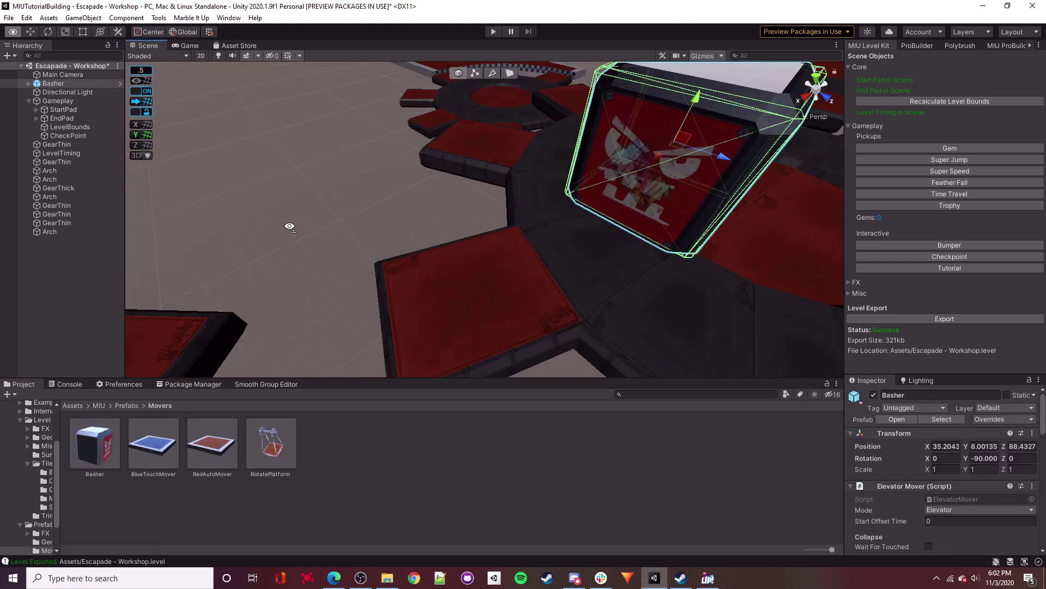
key("f")
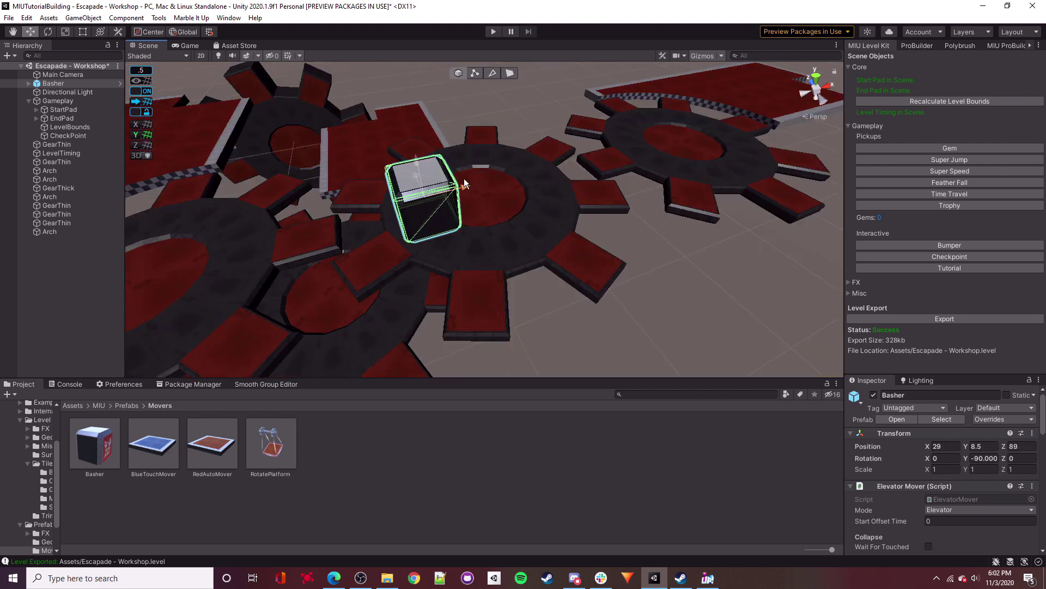
left_click_drag(464, 184, 456, 185)
Create a 1-unit ProBuilder cube and place it on top of the Basher.
right_click_drag(456, 186, 496, 181)
key("w")
left_click(698, 213)
key("s")
key("w")
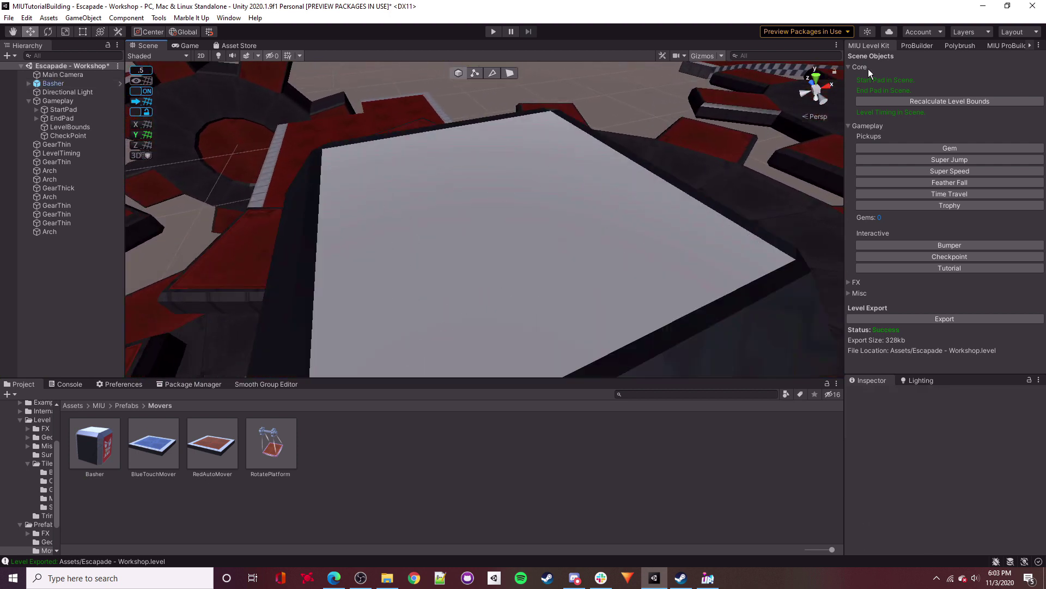
left_click(909, 48)
left_click(867, 57)
right_click_drag(464, 261, 534, 200)
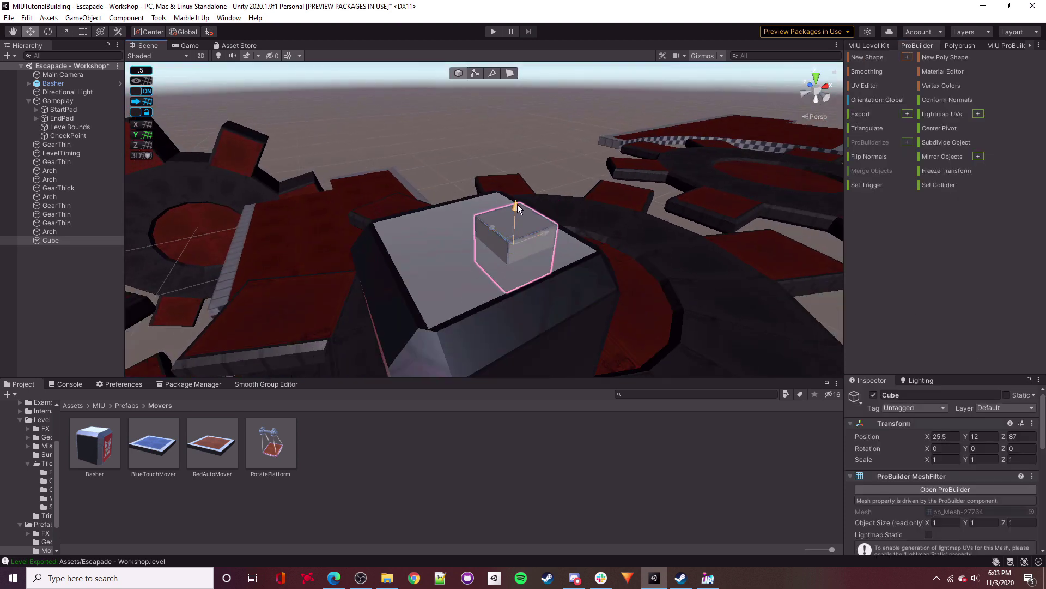
left_click_drag(515, 219, 513, 220)
Lower the Basher to Y 8 so it meets the gear, and toggle the scene lighting.
left_click(548, 293)
key("a")
right_click_drag(548, 293, 708, 292)
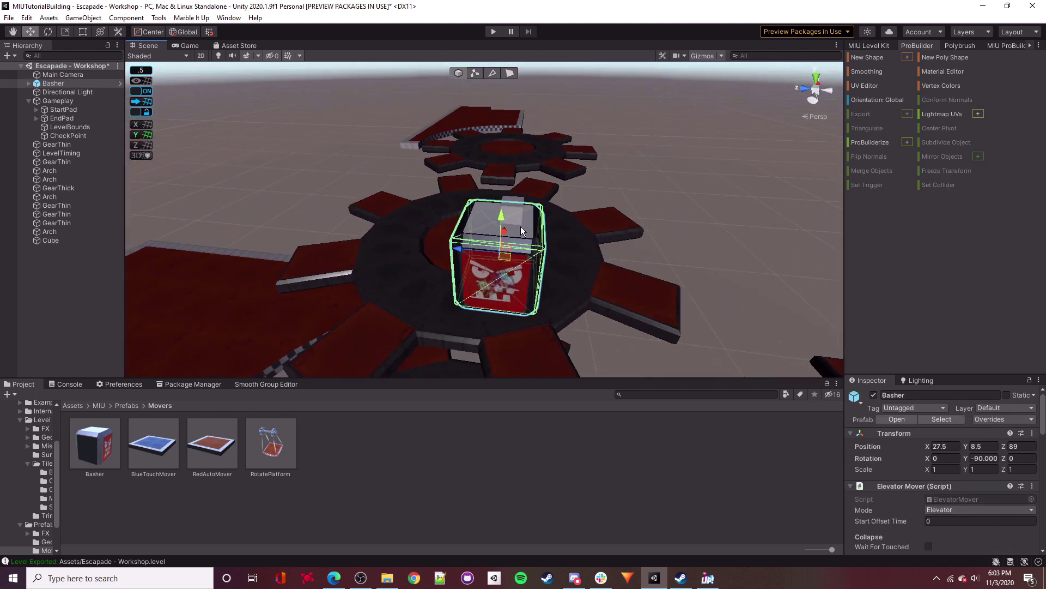
left_click_drag(497, 213, 503, 233)
right_click_drag(502, 228, 185, 79)
left_click(222, 55)
right_click_drag(541, 255, 549, 222)
left_click_drag(484, 147, 477, 131)
right_click_drag(475, 177, 400, 283)
key("f")
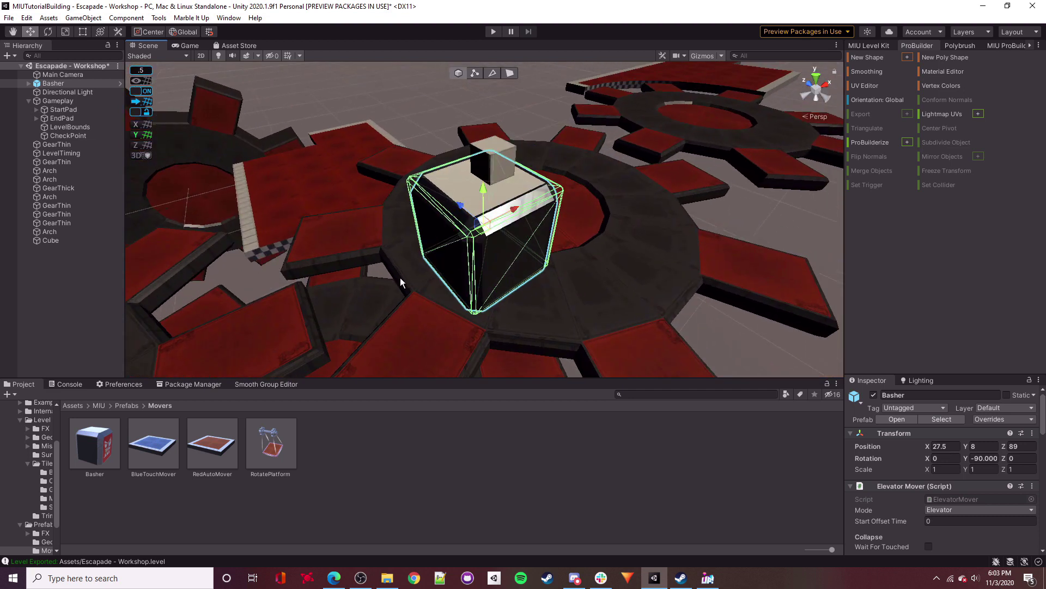
Position the cube on the Basher's top at X 25, Y 11.5 and Z 87.
left_click(499, 155)
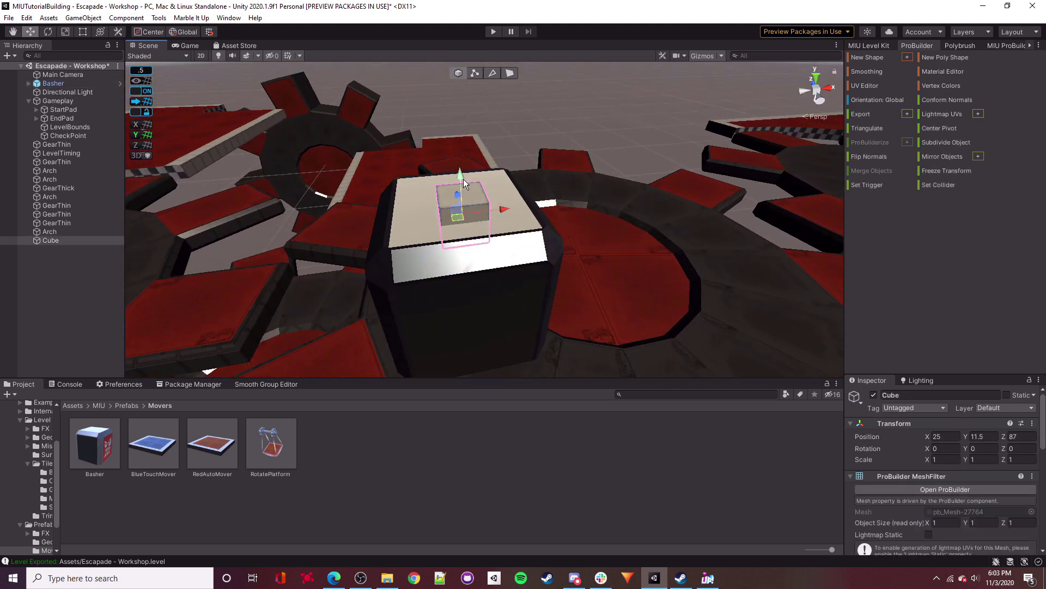
left_click_drag(512, 217, 537, 212, "alt")
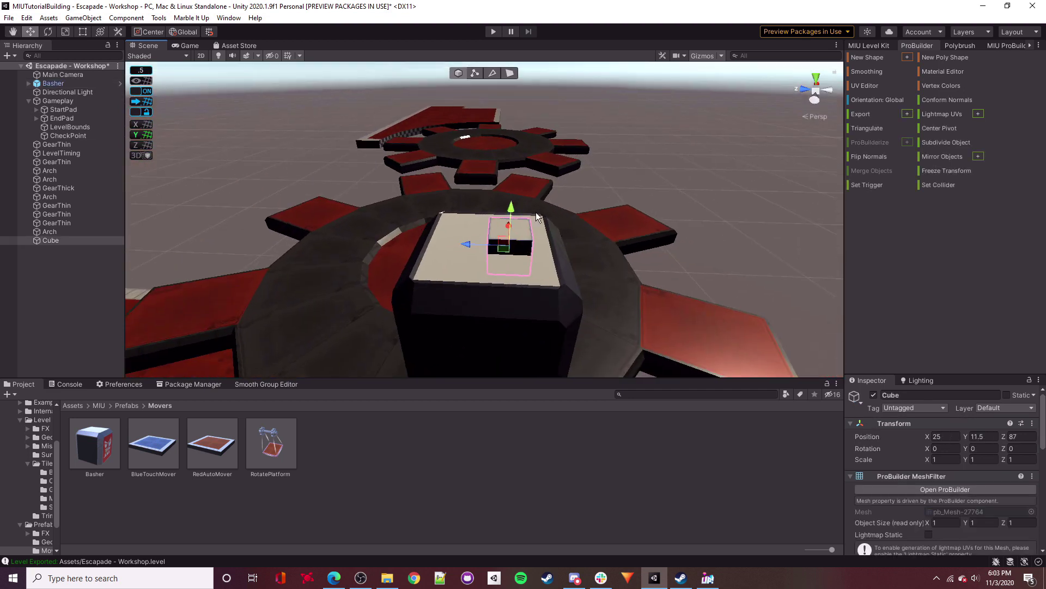
right_click_drag(540, 150, 548, 200)
Select the Basher and the cube together and shift them along X until the cube sits at X 24.
left_click(393, 237)
right_click_drag(393, 237, 567, 141)
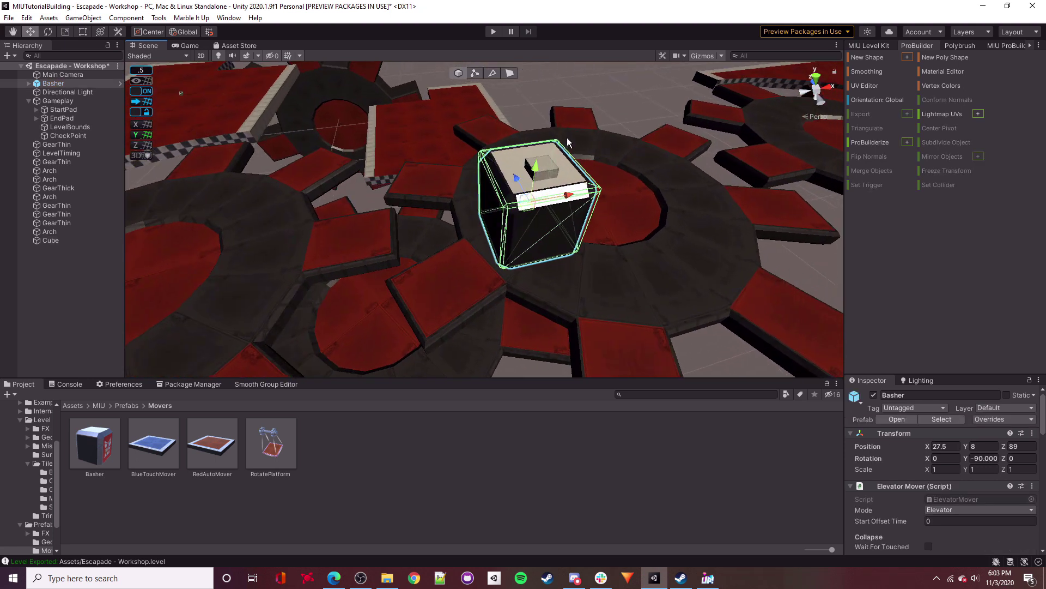
left_click(553, 168, "shift")
right_click_drag(647, 180, 613, 188)
left_click_drag(613, 199, 472, 203)
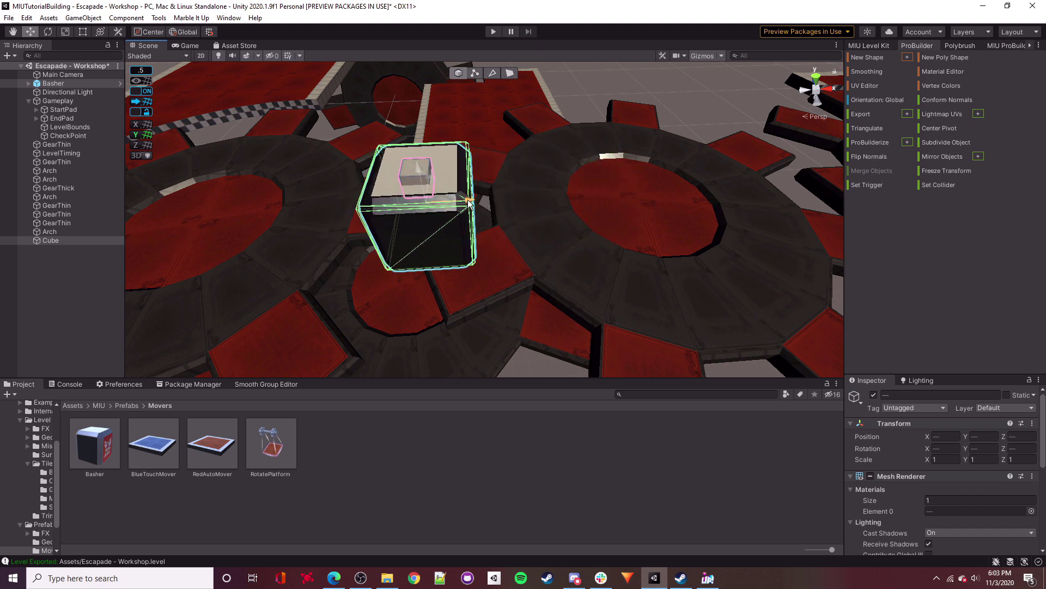
left_click_drag(492, 205, 603, 208)
scroll(602, 207, "down", 2)
middle_click_drag(602, 207, 495, 198)
mouse_move(484, 198)
left_mouse_down()
mouse_move(560, 197)
mouse_move(426, 191)
mouse_move(485, 194)
left_mouse_up()
key("w")
right_click_drag(493, 194, 496, 172)
key("s")
left_click_drag(500, 172, 518, 182)
key("s")
Move only the cube along Z to 90, clear of the Basher's side.
right_click_drag(517, 184, 779, 211)
key("a")
right_click_drag(464, 188, 519, 174)
key("w")
key("s")
left_click(488, 162)
key("s")
key("a")
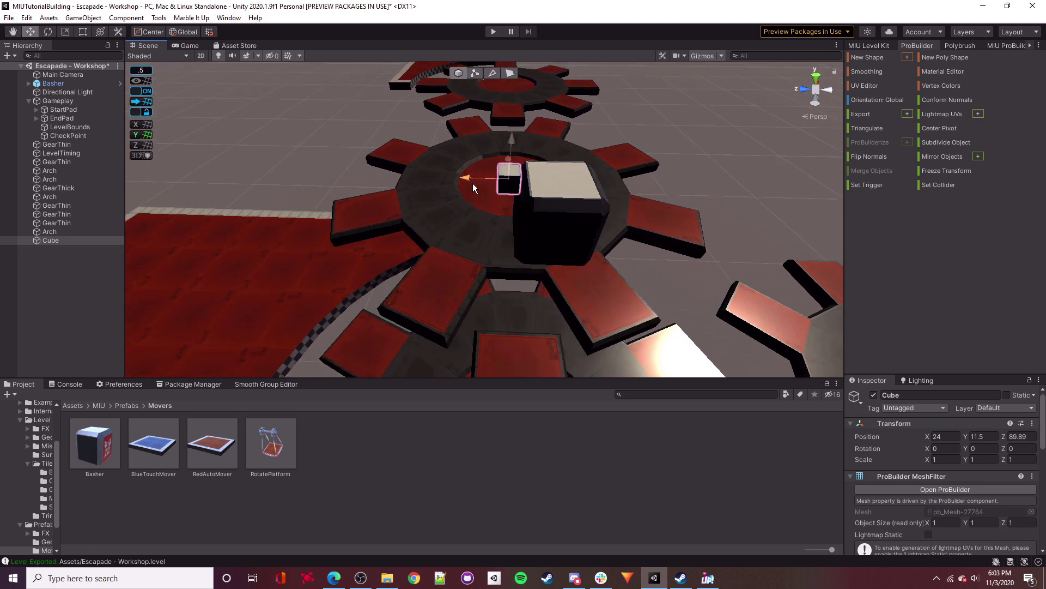
left_click_drag(524, 136, 515, 74, "alt")
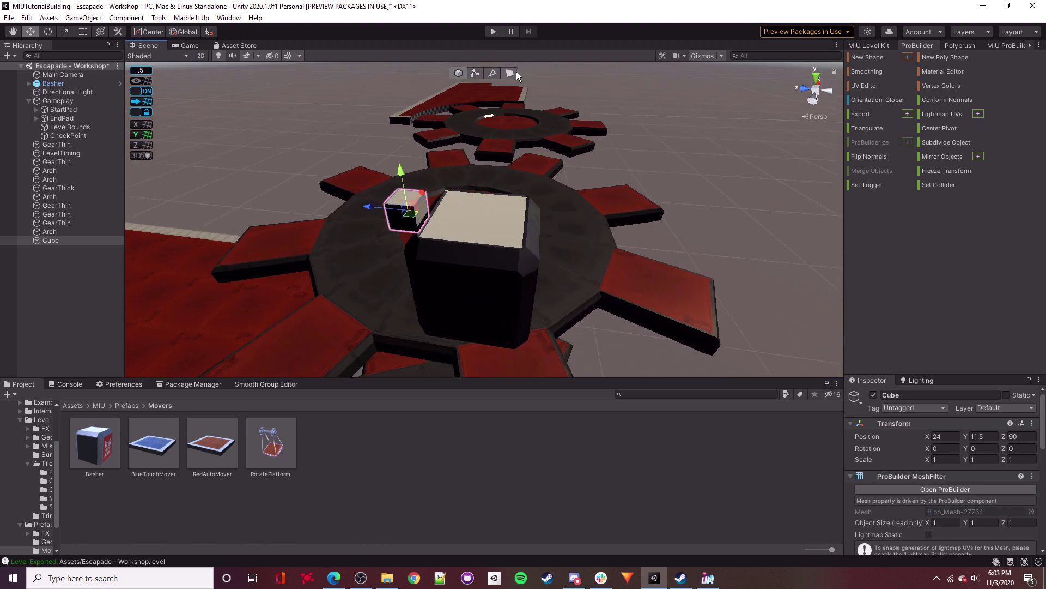
Apply the arched platform's Tile 02-C material to the cube.
left_click(510, 73)
scroll(458, 235, "down", 3)
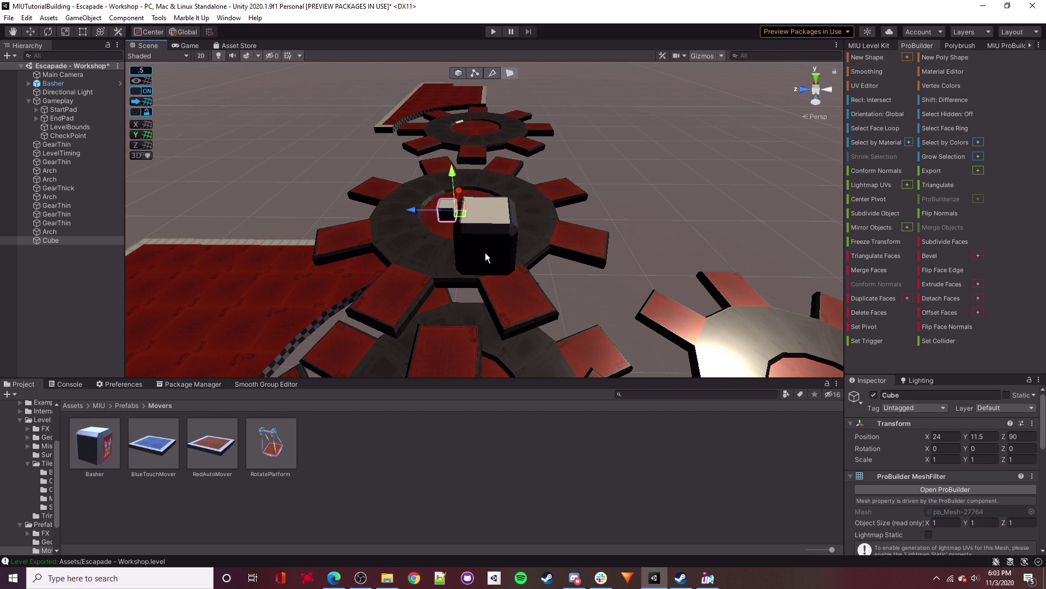
right_click_drag(531, 129, 502, 144)
left_click(297, 264)
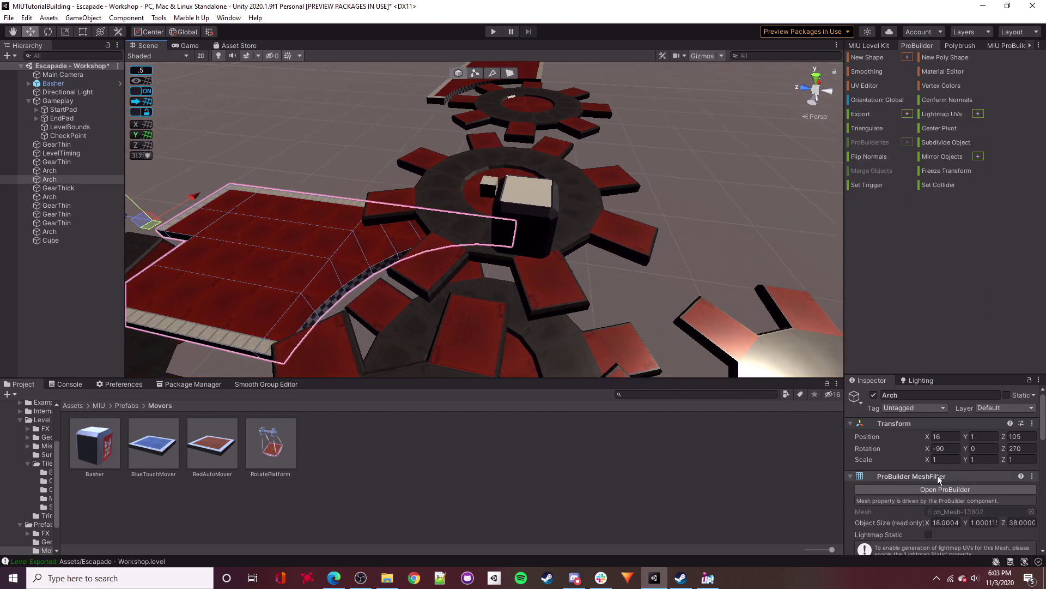
scroll(926, 485, "down", 10)
left_click(485, 180)
left_click_drag(485, 180, 516, 262, "alt")
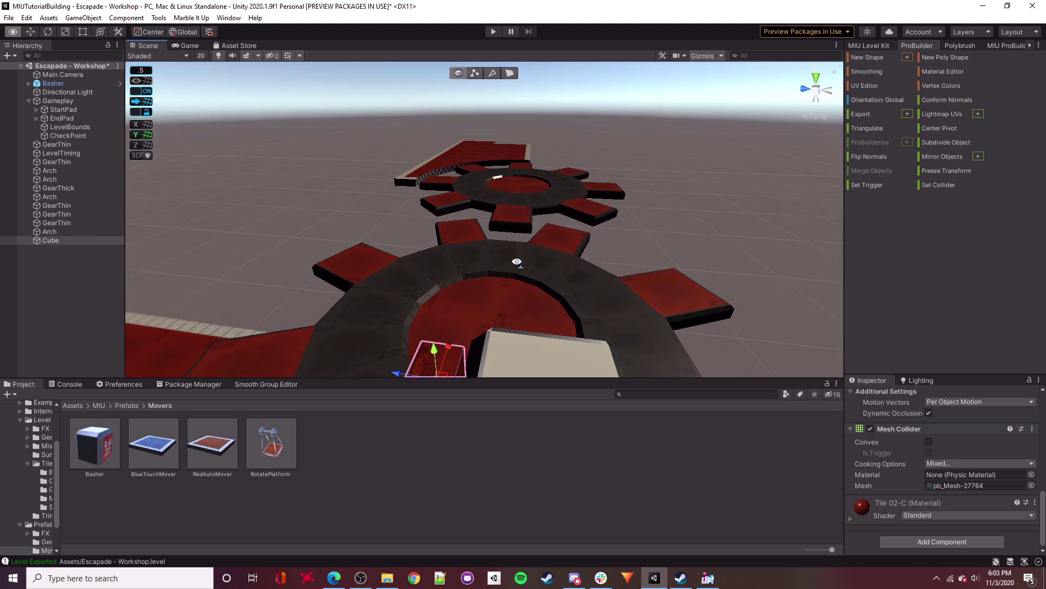
Extend one end face of the small cube beside the Basher to stretch it into a long bar across the gear.
left_click(508, 73)
left_click(479, 244)
scroll(484, 252, "down", 3)
middle_click_drag(484, 245, 420, 235)
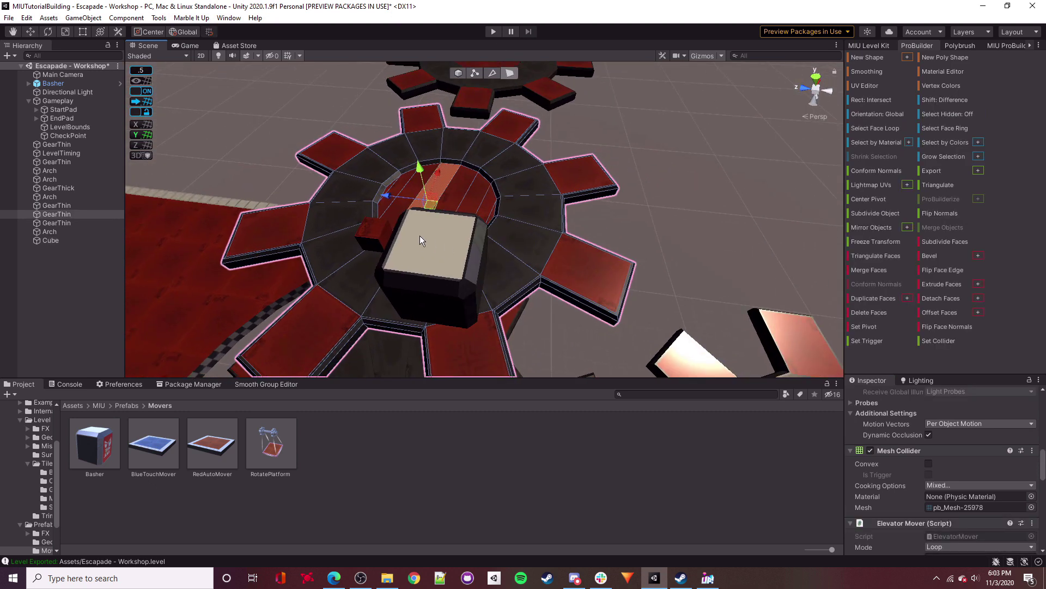
left_click(381, 237)
left_click_drag(349, 232, 643, 277)
middle_click_drag(643, 277, 408, 236)
left_click_drag(411, 233, 595, 254)
right_click_drag(605, 239, 594, 220)
key("a")
Extend the bar's opposite end face the other way to make a beam 36 units long spanning the gears.
left_click(602, 208)
key("s")
left_click_drag(594, 228, 294, 225)
right_click_drag(575, 232, 604, 237)
key("w")
key("s")
right_click_drag(418, 213, 472, 211)
key("s")
key("d")
key("d")
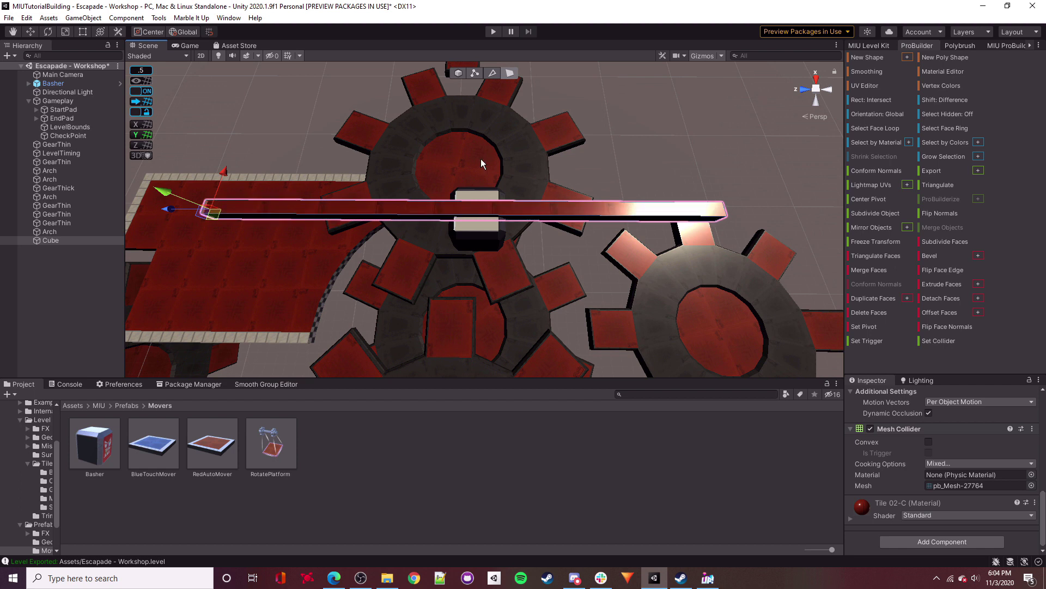
right_click_drag(684, 192, 648, 188)
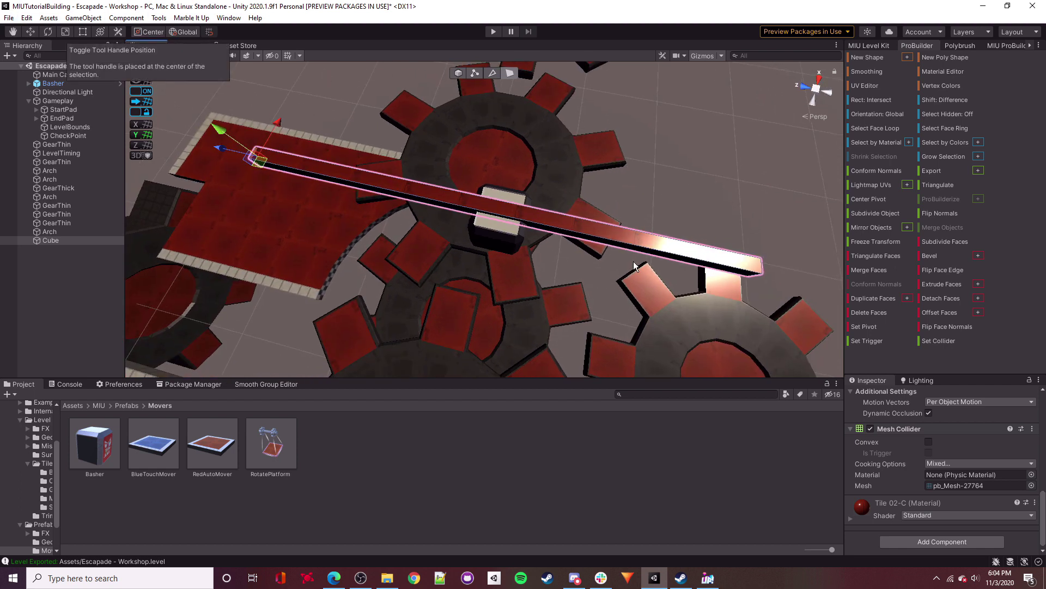
Move the whole beam horizontally across the central gear to line it up with the Basher.
left_click(457, 74)
right_click_drag(561, 250, 326, 148)
left_click_drag(376, 164, 480, 203)
mouse_move(481, 204)
right_mouse_down()
mouse_move(485, 232)
mouse_move(402, 234)
mouse_move(303, 198)
mouse_move(485, 209)
right_mouse_up()
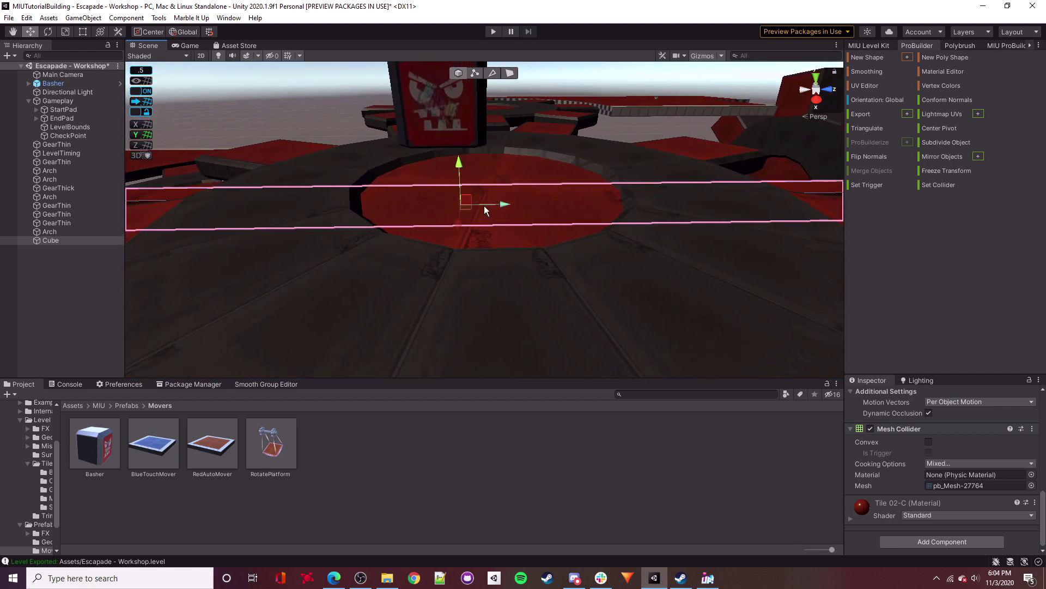
left_click_drag(504, 207, 533, 210)
right_click_drag(533, 212, 512, 177)
right_click_drag(501, 293, 433, 250)
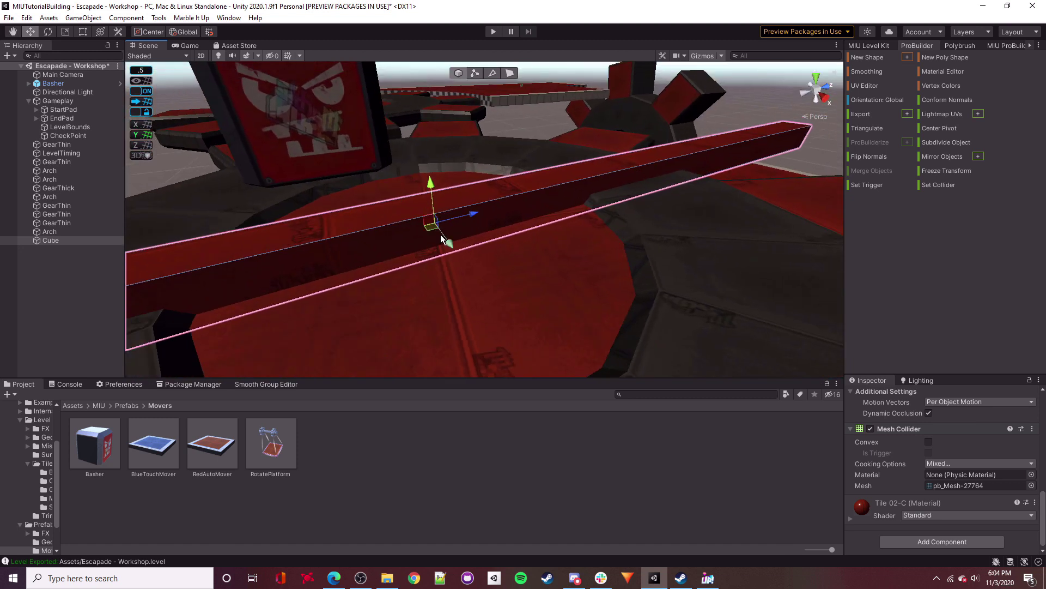
left_click_drag(453, 248, 416, 200)
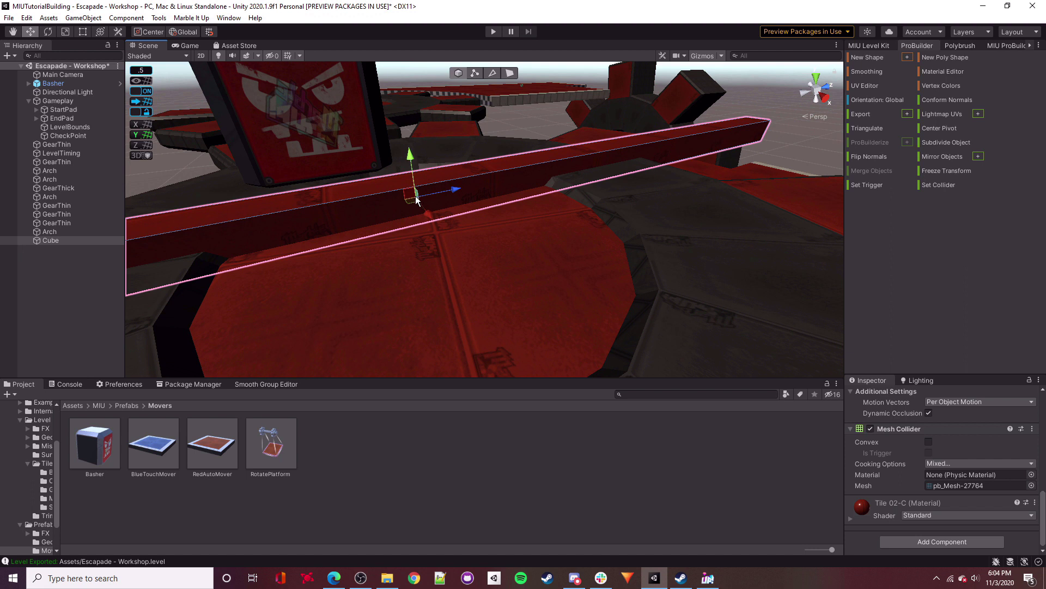
Raise the beam and centre it above the Basher's top at X 24, Z 91.
right_click_drag(467, 254, 588, 249)
left_click_drag(587, 245, 498, 208)
right_click_drag(457, 166, 560, 161)
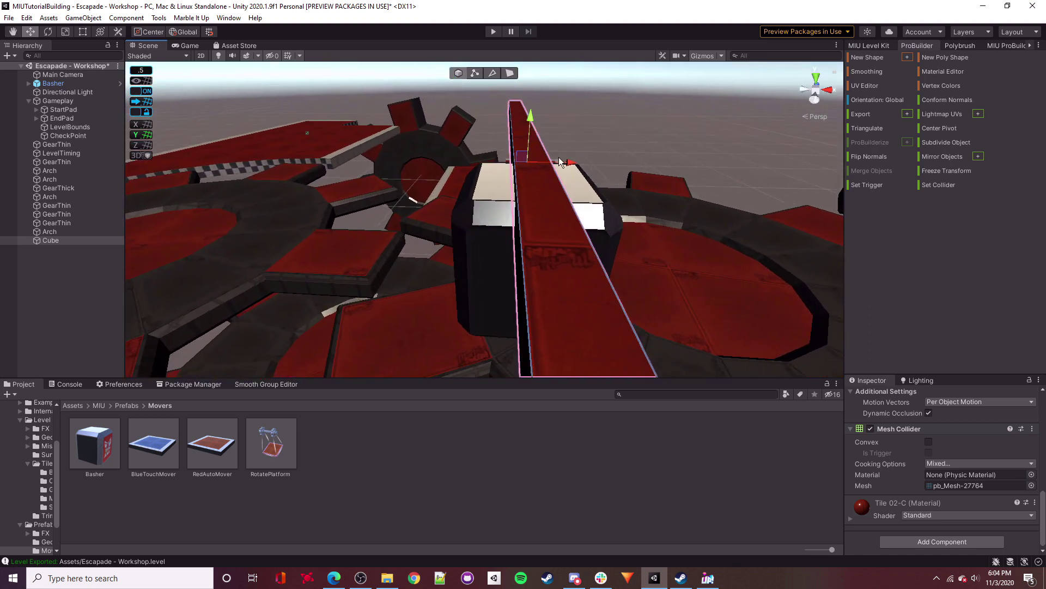
right_click_drag(599, 237, 474, 147)
left_click_drag(475, 143, 477, 151)
right_click_drag(477, 151, 532, 197)
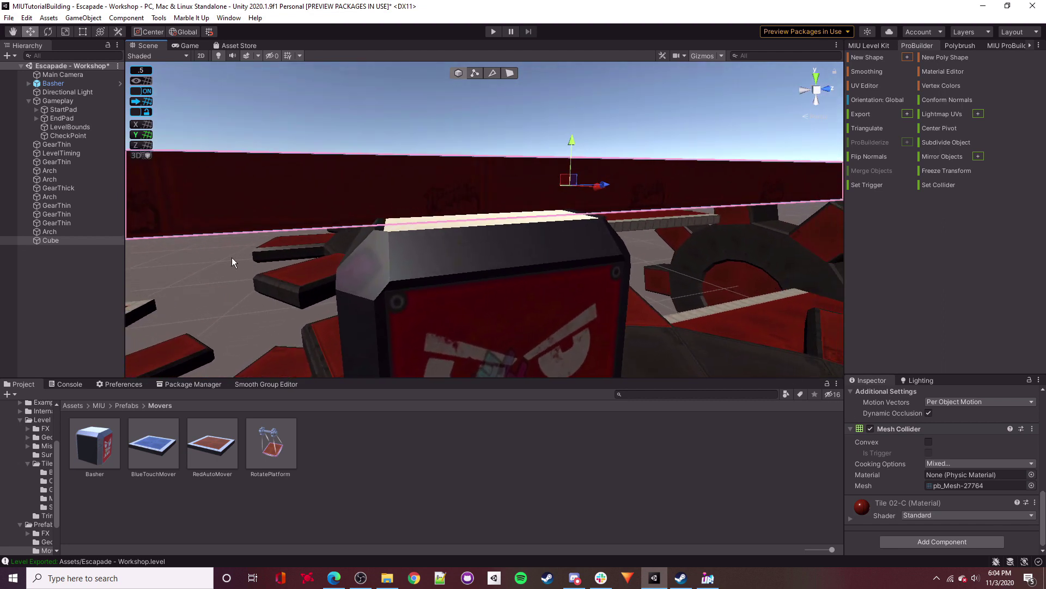
Set the beam's Y position to 12.1 so that it sits just above the Basher.
scroll(964, 512, "up", 10)
left_click(965, 437)
type("12.25")
key("w")
right_click_drag(623, 226, 585, 237)
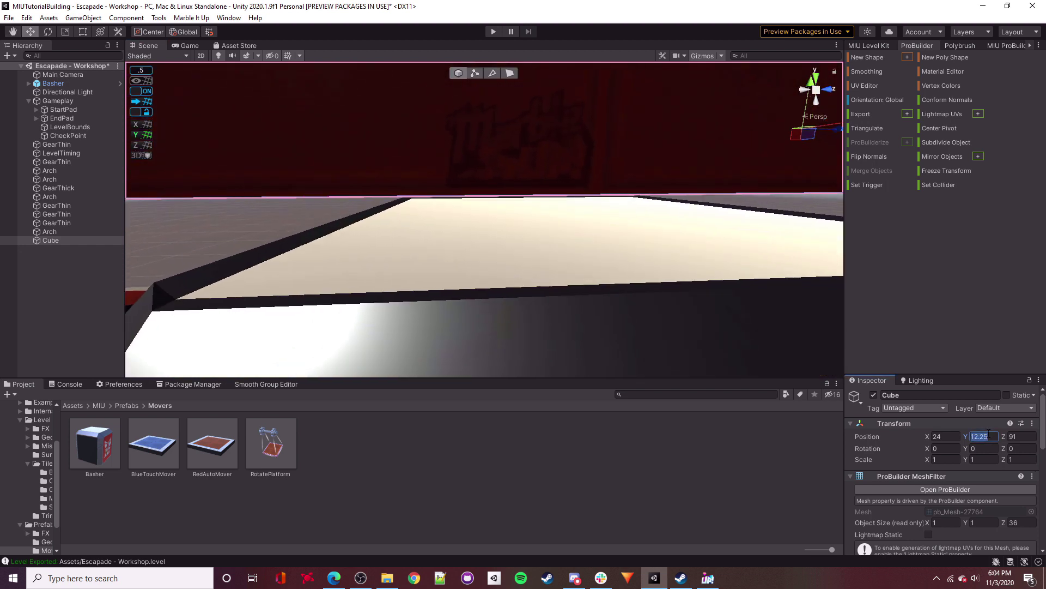
key("BackSpace")
key("BackSpace")
type("1")
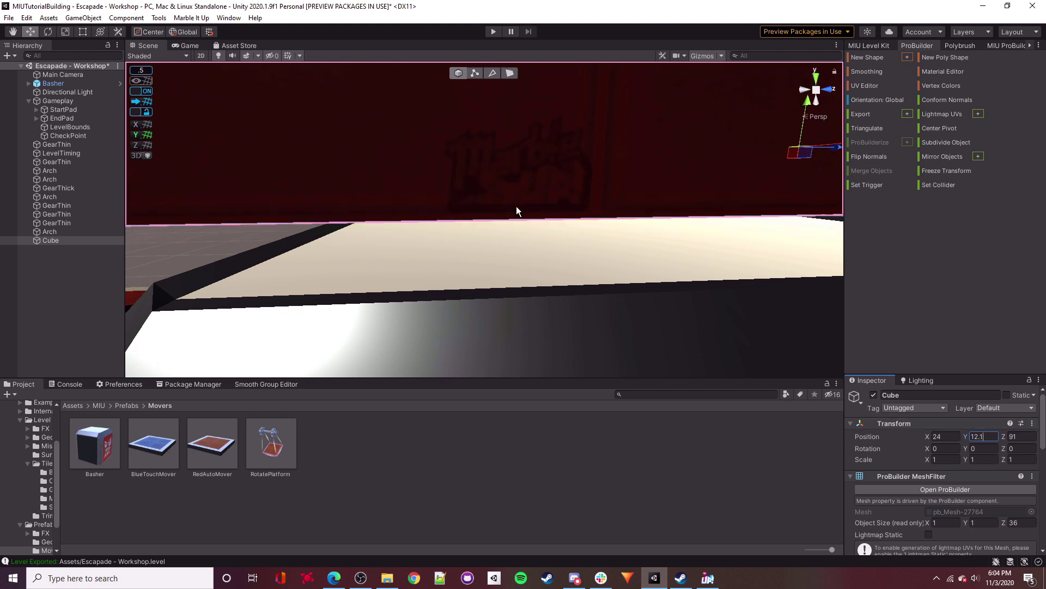
type("5")
Apply the Metal Tile 07 material used on the GearThin object to the beam.
right_click_drag(524, 214, 554, 271)
left_click(509, 74)
left_click(554, 271)
left_click(455, 75)
right_click_drag(504, 168, 459, 151)
left_click(459, 150)
right_click_drag(547, 228, 533, 208)
scroll(896, 450, "down", 3)
scroll(896, 450, "down", 5)
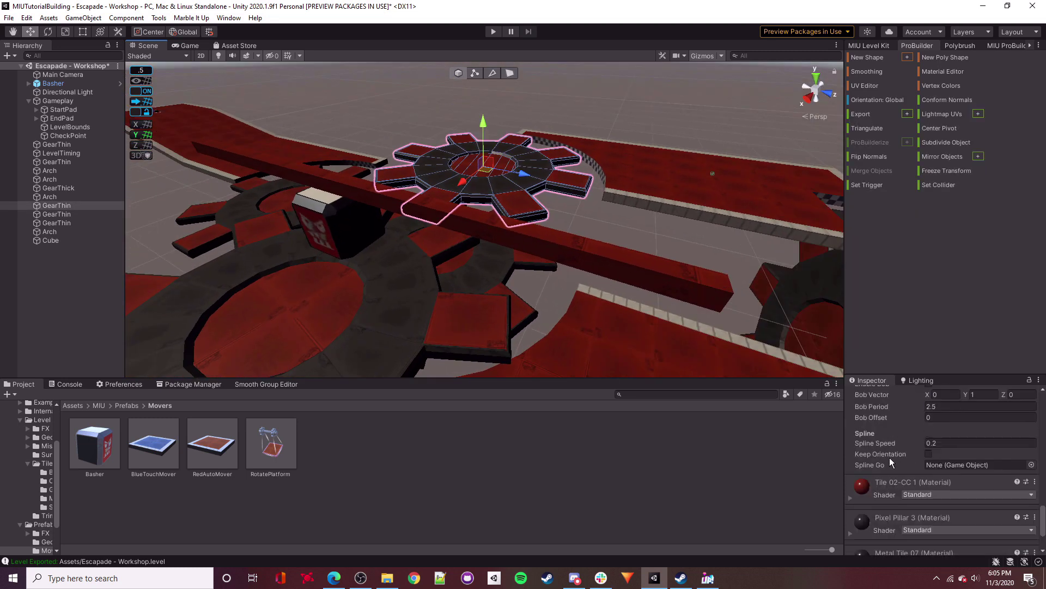
left_click_drag(864, 507, 702, 295)
left_click(702, 293)
Extrude the side faces at one end of the beam in both directions to form a T-shaped crossbar.
right_click_drag(621, 279, 457, 173)
left_click(509, 74)
left_click(495, 169)
left_click_drag(521, 194, 356, 205, "shift")
right_click_drag(387, 205, 475, 209)
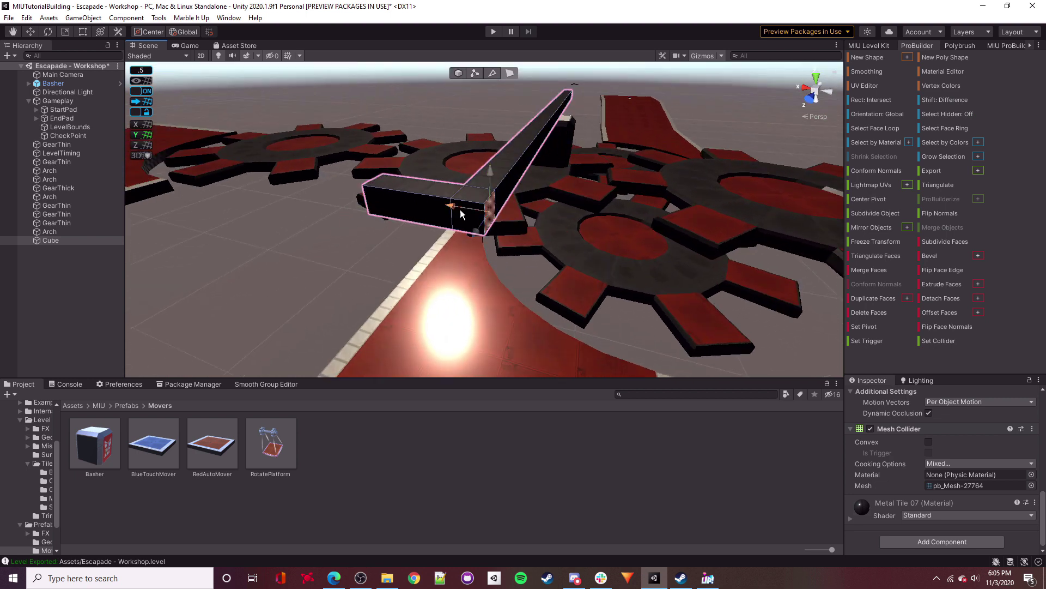
left_click_drag(460, 209, 554, 242, "shift")
Extrude the side faces at the beam's other end into a matching crossbar, giving a total width of 7 units.
right_click_drag(570, 266, 514, 232)
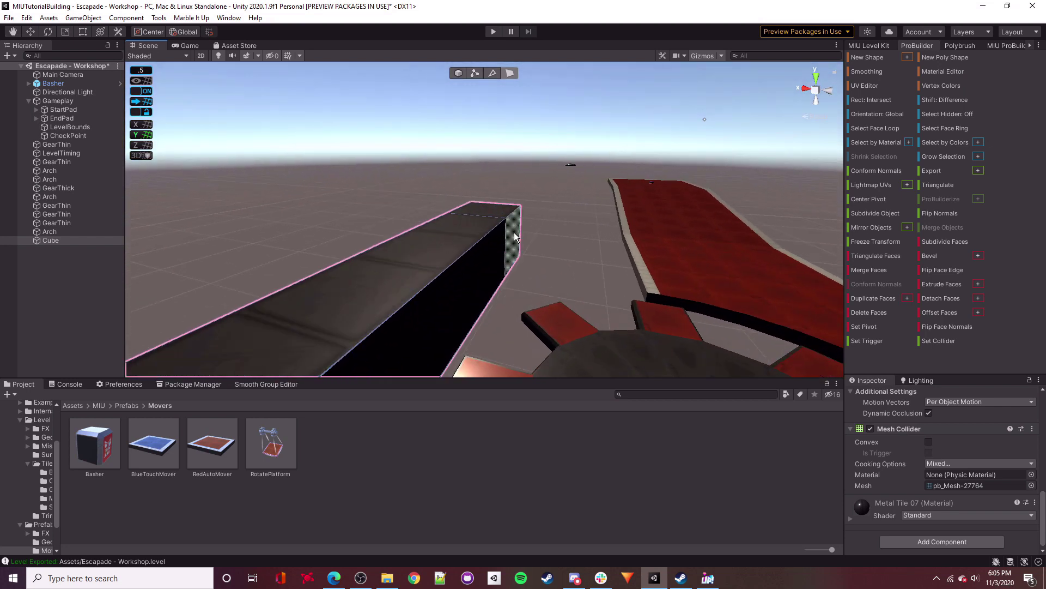
left_click(515, 233)
key("ctrl+e")
left_click_drag(536, 246, 646, 279)
right_click_drag(519, 249, 653, 255)
right_click_drag(677, 220, 476, 228)
left_click_drag(424, 226, 333, 233)
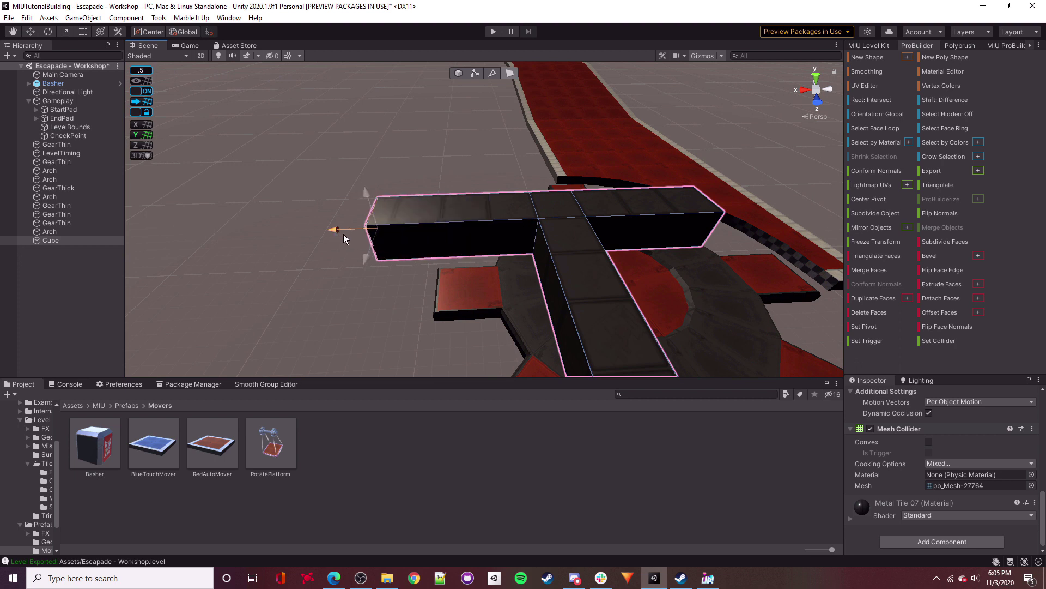
Select all faces of the beam and open the UV Editor.
left_click(493, 121)
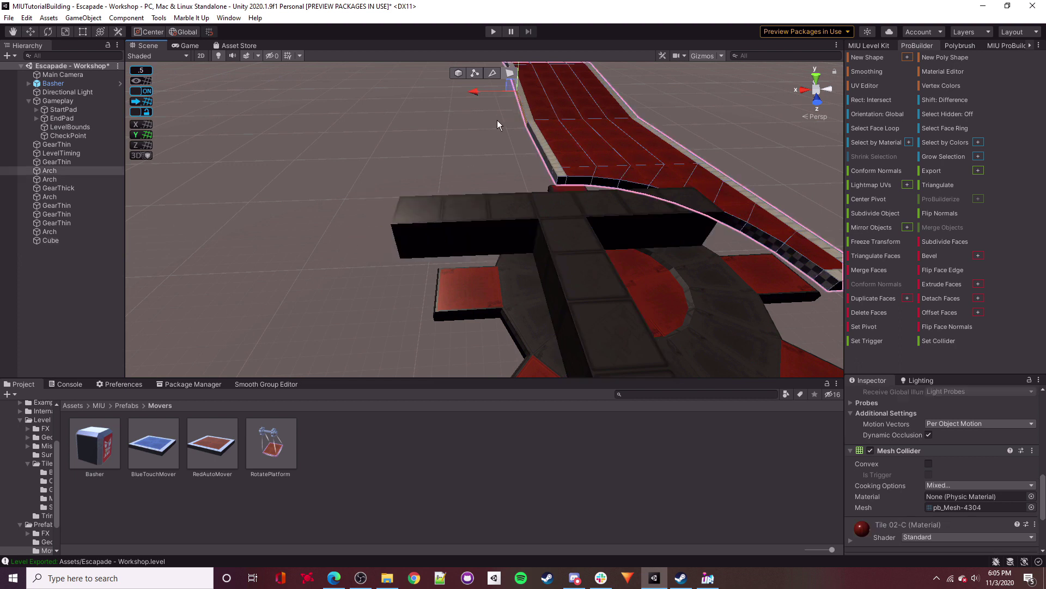
left_click(463, 73)
left_click(498, 263)
right_click_drag(498, 263, 509, 84)
left_click(510, 72)
left_click(402, 267)
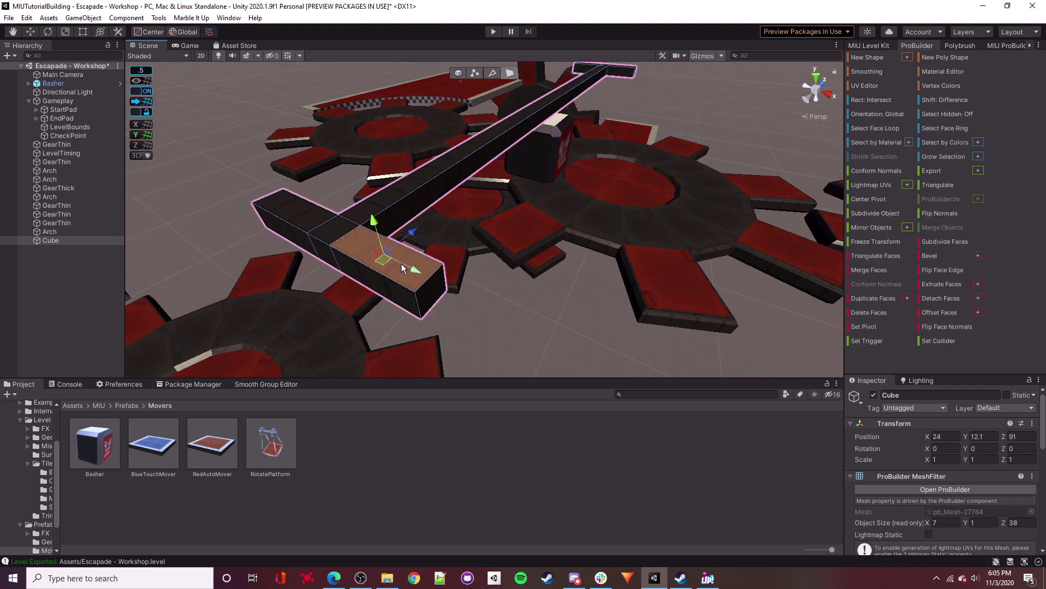
double_click(409, 283)
left_click(864, 84)
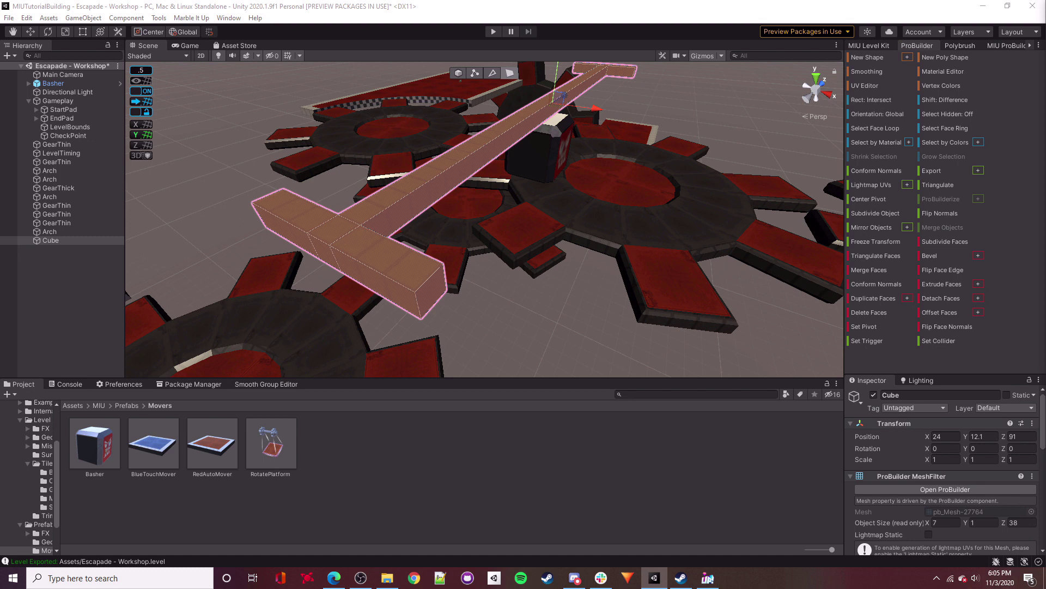
right_click_drag(707, 146, 726, 130)
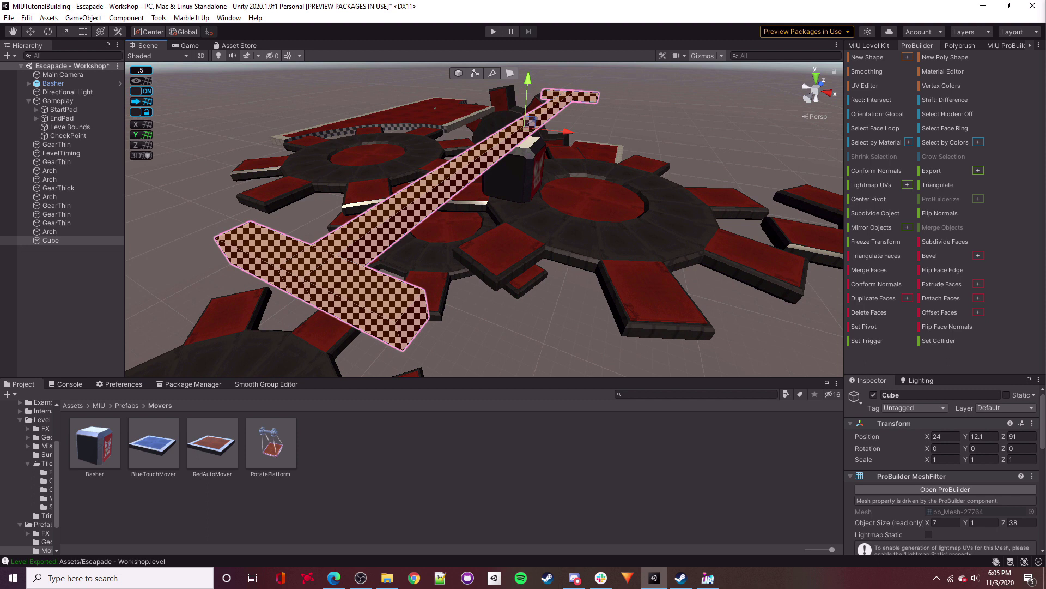
Rotate the arm end faces of the beam's first crossbar to a slanted angle.
right_click_drag(477, 215, 489, 280)
left_click(465, 267)
right_click_drag(567, 240, 577, 177)
key("w")
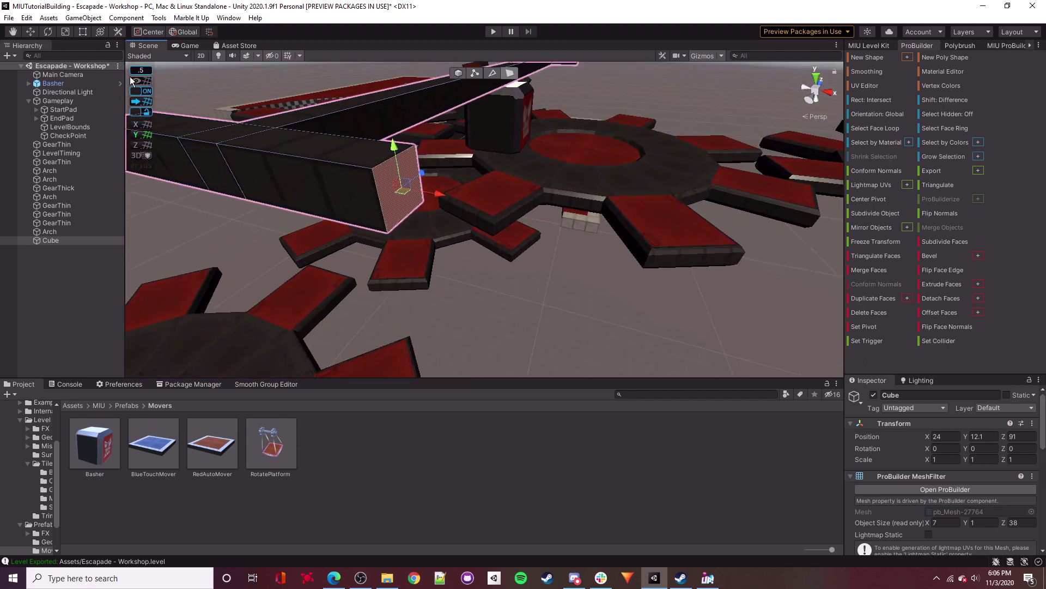
left_click(47, 32)
right_click_drag(455, 190, 468, 178)
key("a")
left_click_drag(479, 179, 501, 207)
right_click_drag(502, 208, 606, 221)
key("a")
left_click(590, 220)
left_click_drag(588, 181, 545, 199, "ctrl")
Slant the remaining arm end faces on the opposite crossbar with the Rotate tool.
right_click_drag(545, 199, 552, 257)
left_click_drag(531, 246, 498, 260)
right_click_drag(498, 260, 415, 234)
left_click(415, 234)
left_click_drag(438, 215, 469, 241)
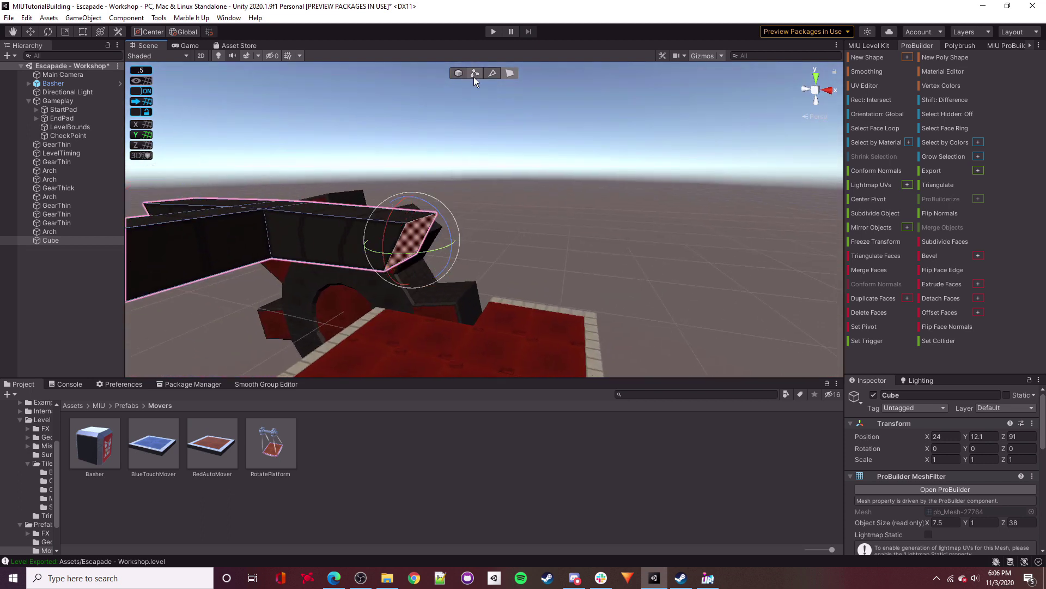
Select the crossbars' arm end faces together and move them down so that the arms bend downward.
left_click(35, 31)
right_click_drag(641, 198, 349, 168)
left_click(458, 213, "shift")
key("f")
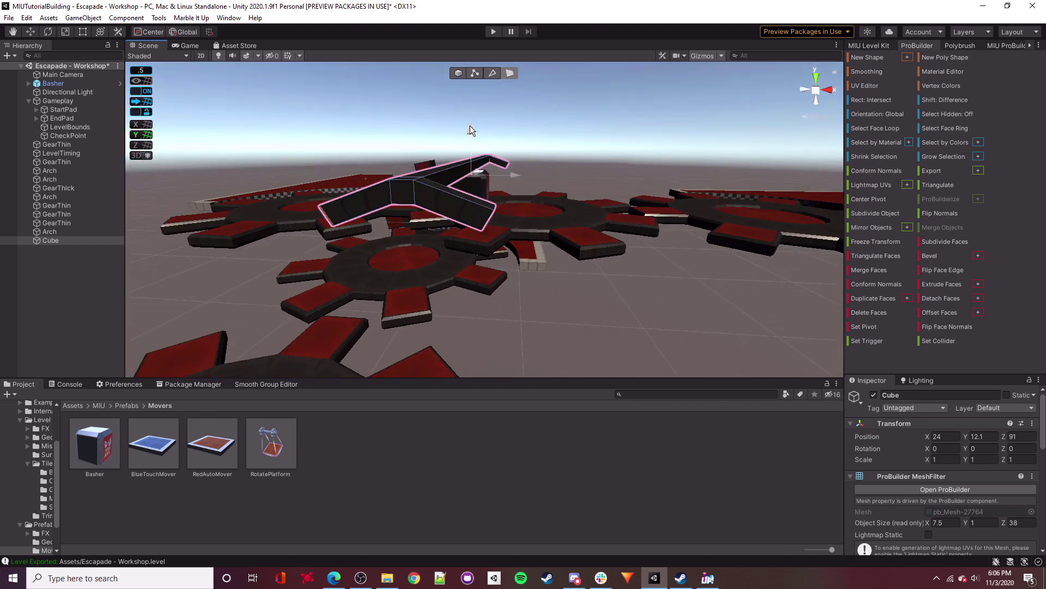
left_click(584, 156)
Try selecting the beam's long edges along both sides for editing.
right_click_drag(584, 150, 499, 136)
left_click(480, 210)
left_click(494, 74)
left_click(515, 126)
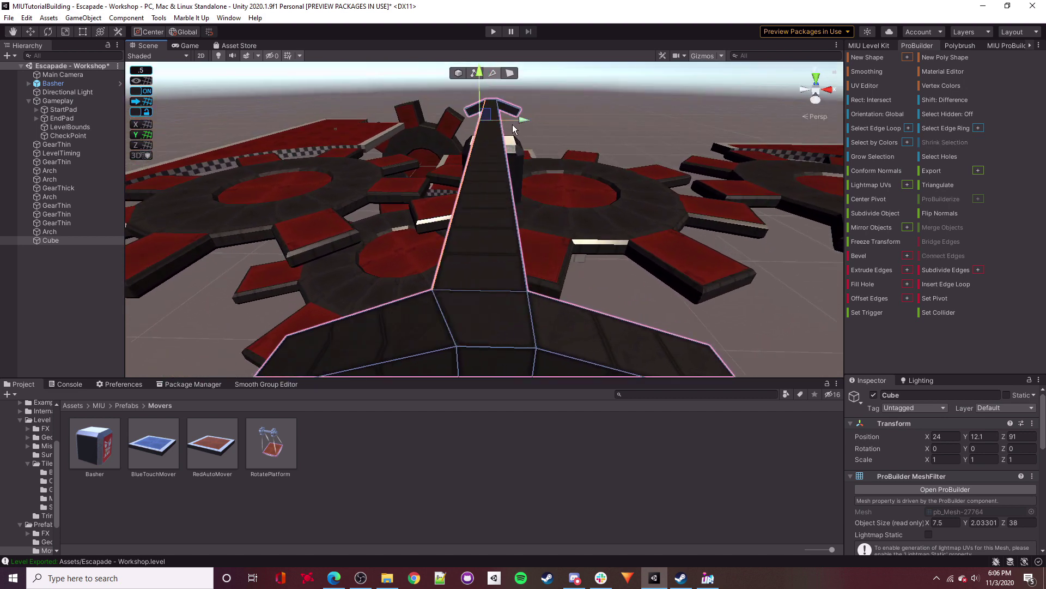
left_click(470, 329)
right_click_drag(470, 330, 327, 177)
left_click(507, 223, "shift")
key("d")
left_click(498, 210, "shift")
key("d")
left_click_drag(382, 132, 496, 205)
right_click_drag(495, 204, 498, 208)
left_click(663, 260)
left_click(607, 215, "shift")
key("a")
right_click_drag(607, 216, 509, 309)
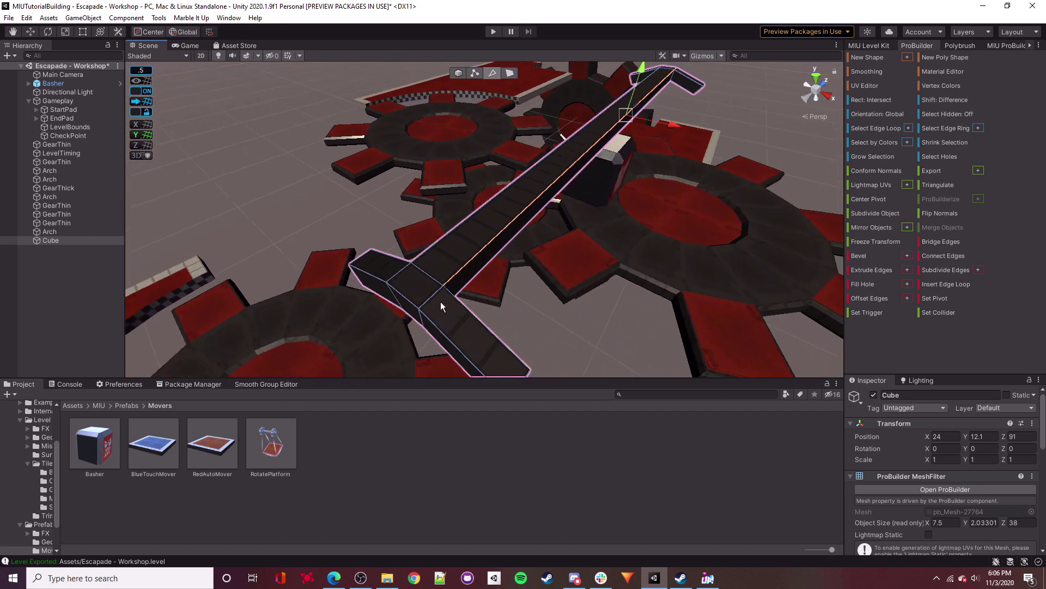
right_click_drag(441, 302, 577, 182)
left_click(623, 111)
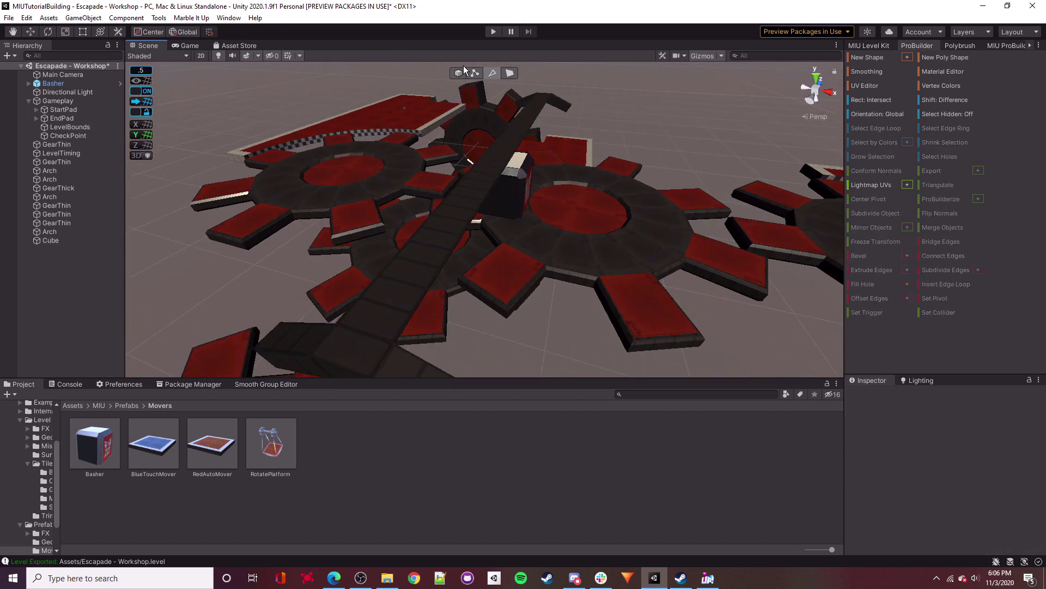
Move the Basher along the beam to Z 75, next to the crossbar at one end.
right_click_drag(620, 106, 502, 230)
middle_click_drag(502, 230, 573, 226)
left_click(573, 225)
right_click_drag(573, 226, 478, 159)
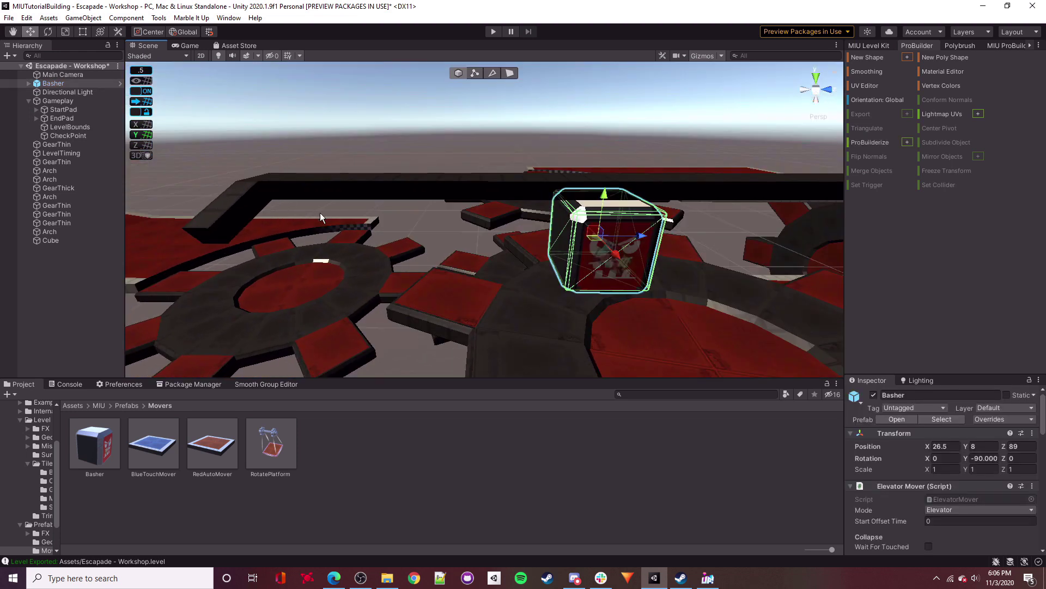
right_click_drag(545, 249, 636, 247)
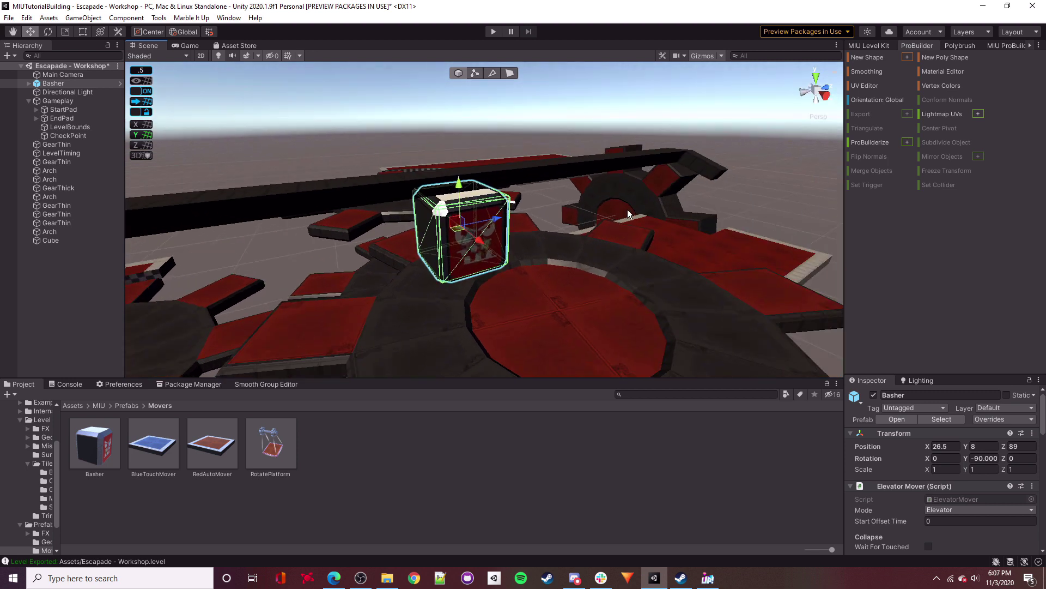
right_click_drag(639, 215, 725, 214)
left_click_drag(774, 210, 452, 196)
right_click_drag(516, 231, 605, 275)
key("w")
key("a")
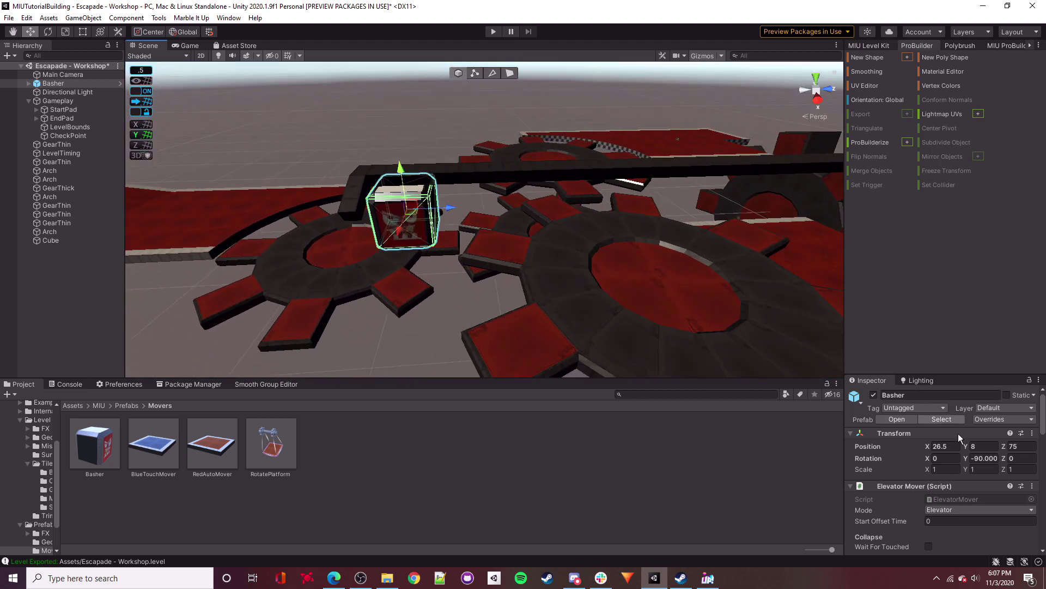
Move the Basher to the opposite end of the beam at Z 107, just before that crossbar.
right_click_drag(501, 276, 495, 274)
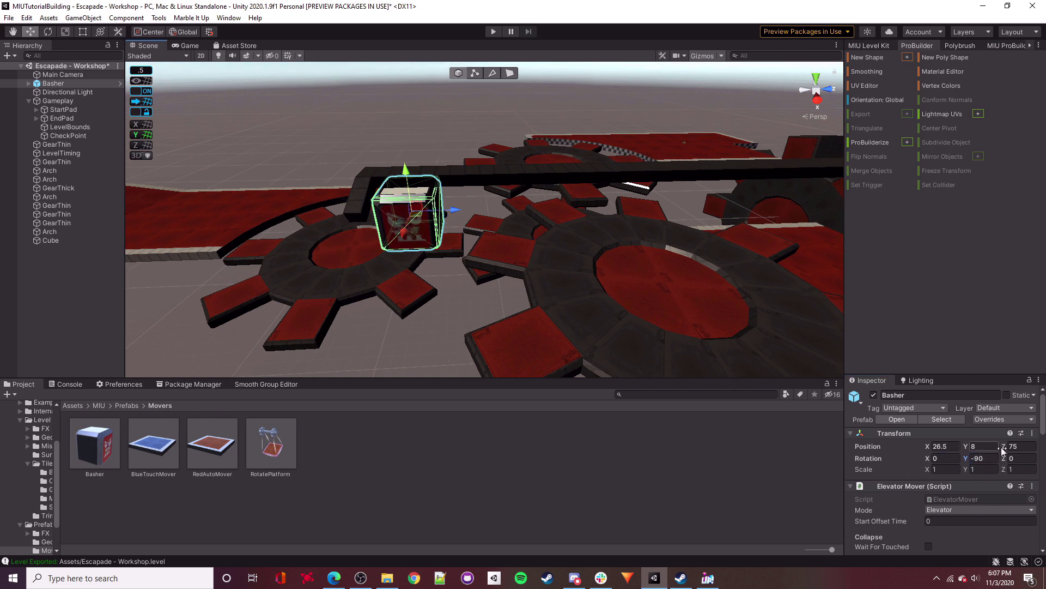
key("s")
right_click_drag(546, 281, 561, 273)
left_click_drag(417, 216, 535, 217)
left_click_drag(735, 223, 750, 224)
right_click_drag(749, 225, 523, 246)
key("w")
left_click_drag(357, 277, 405, 300)
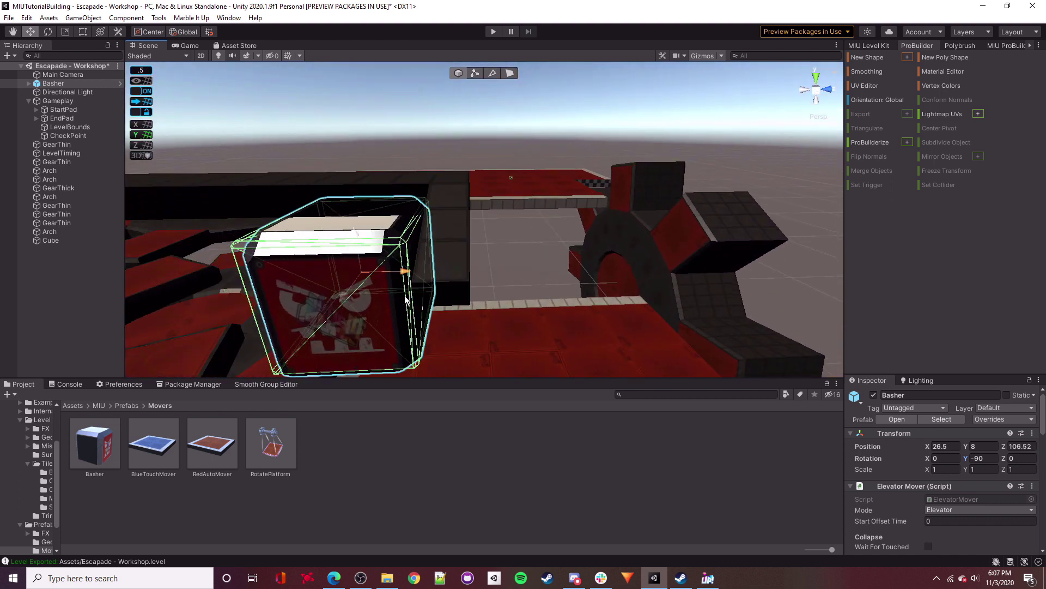
key("a")
right_click_drag(457, 294, 462, 256)
key("w")
left_click_drag(454, 283, 475, 293)
right_click_drag(475, 294, 500, 331)
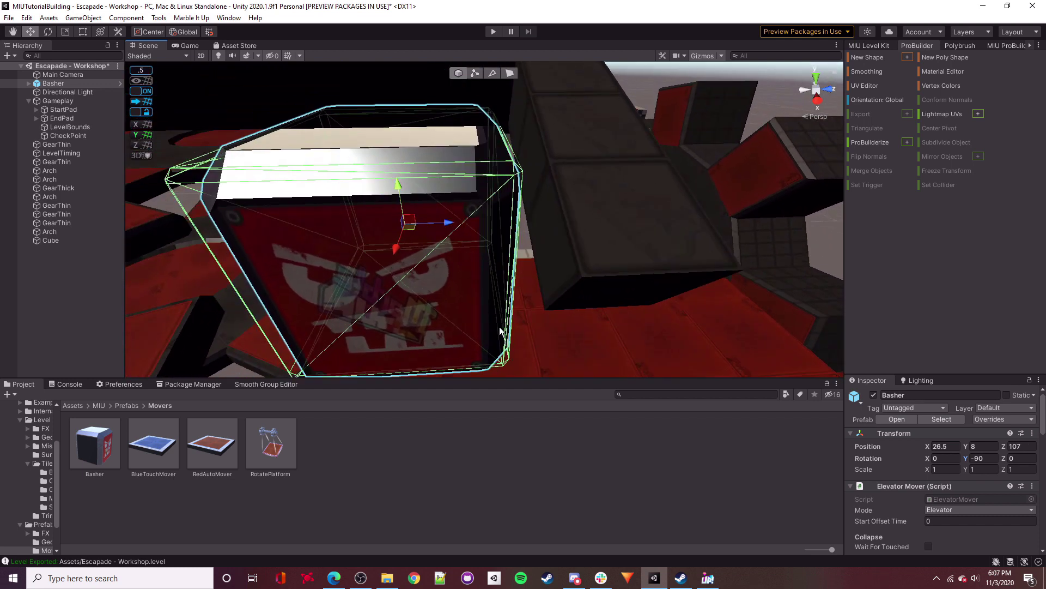
Return the Basher to the first end of the beam at Z 75.
key("s")
key("a")
right_click_drag(602, 253, 648, 211)
left_click_drag(696, 221, 220, 238)
key("a")
right_click_drag(436, 207, 613, 244)
key("w")
left_click_drag(613, 244, 625, 245)
right_click_drag(624, 244, 605, 239)
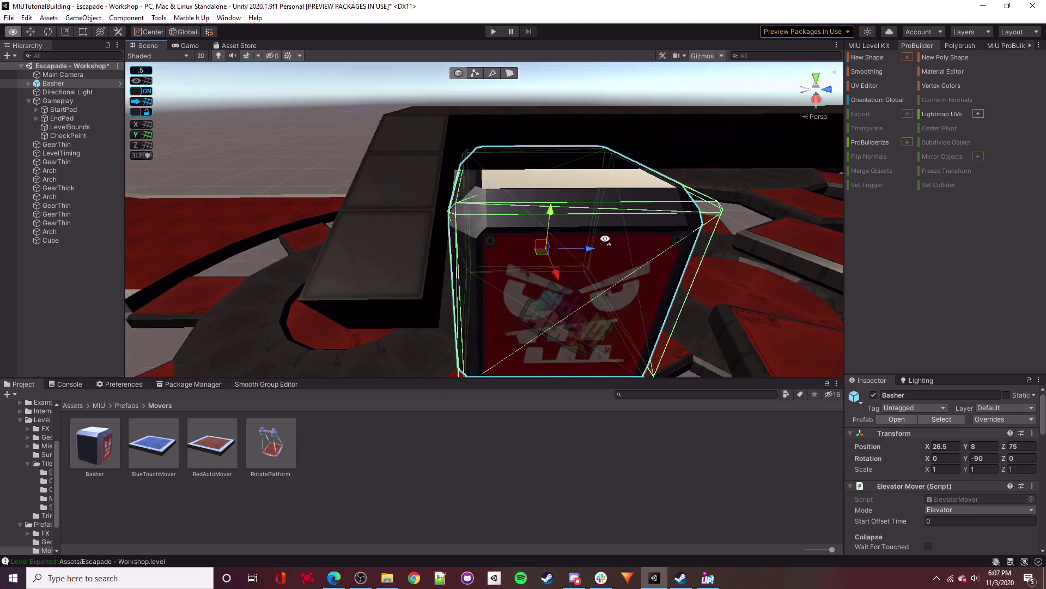
right_click_drag(587, 142, 584, 170)
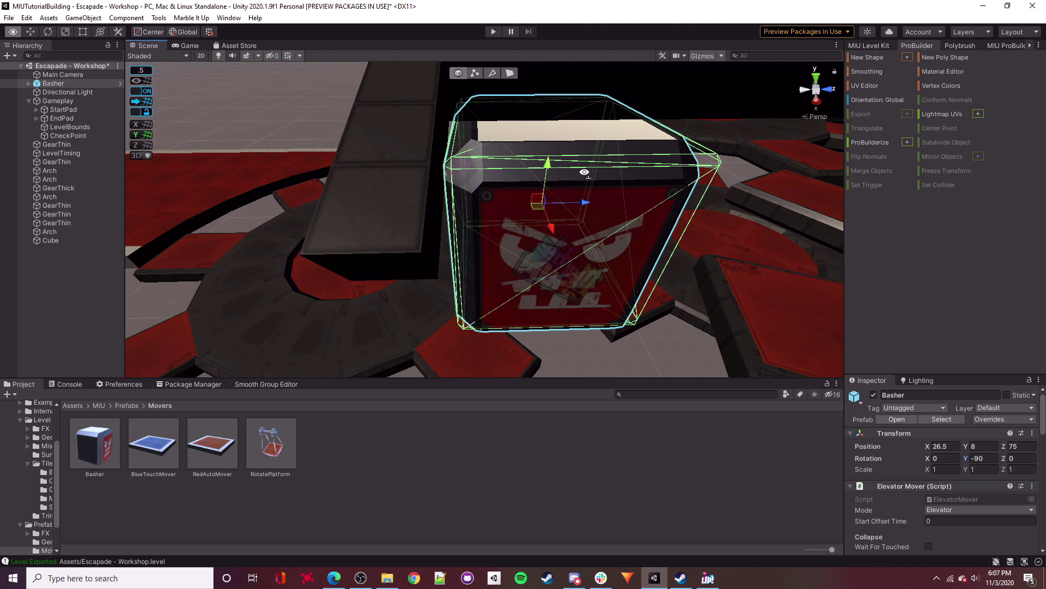
Set the Basher's Elevator Delta Z to 32 for travel along the rail.
scroll(586, 170, "down", 5)
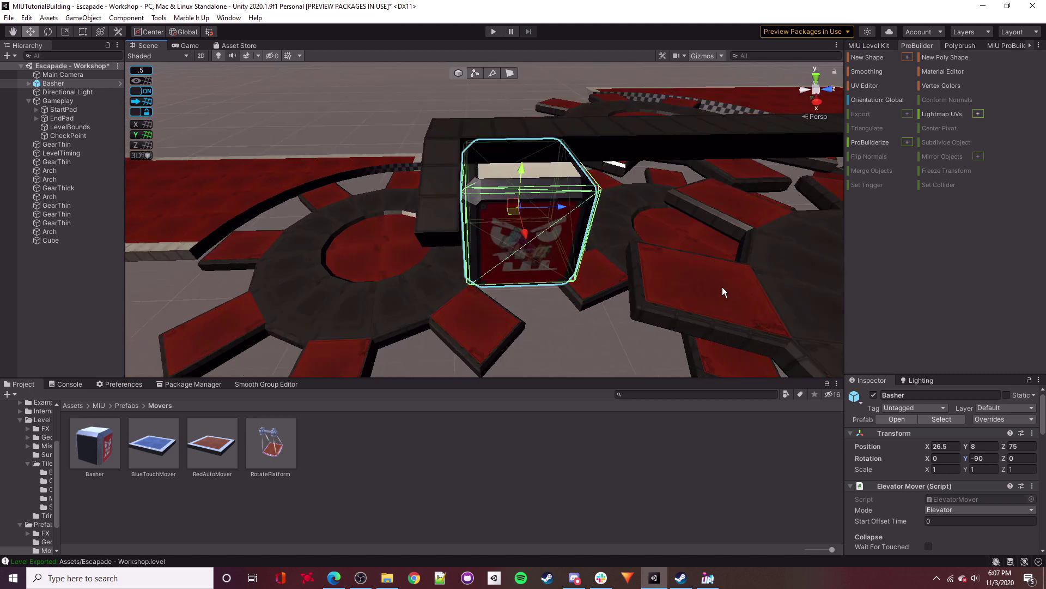
right_click_drag(721, 288, 830, 102)
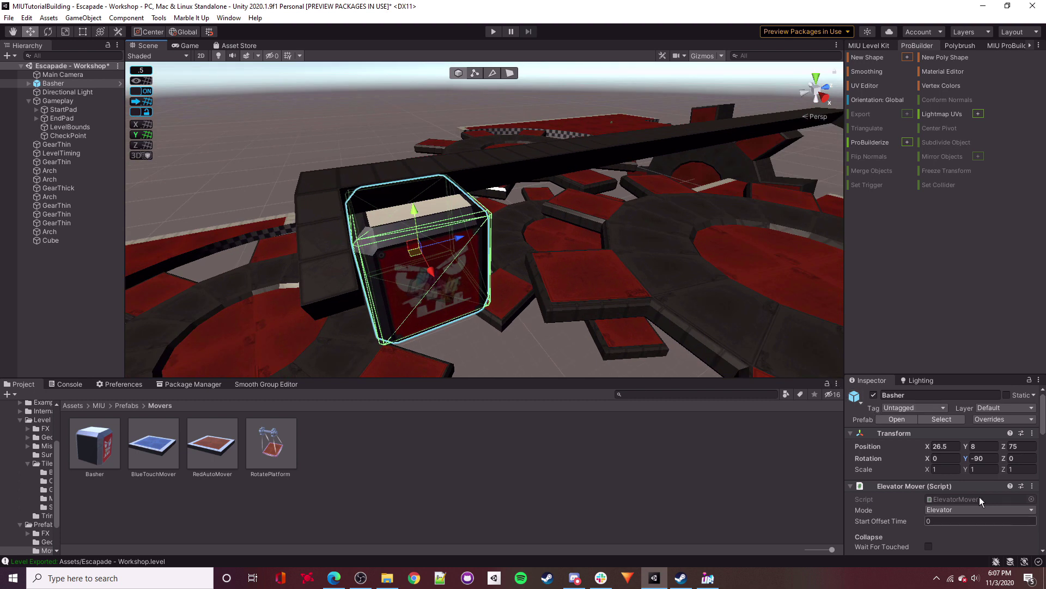
scroll(953, 479, "down", 3)
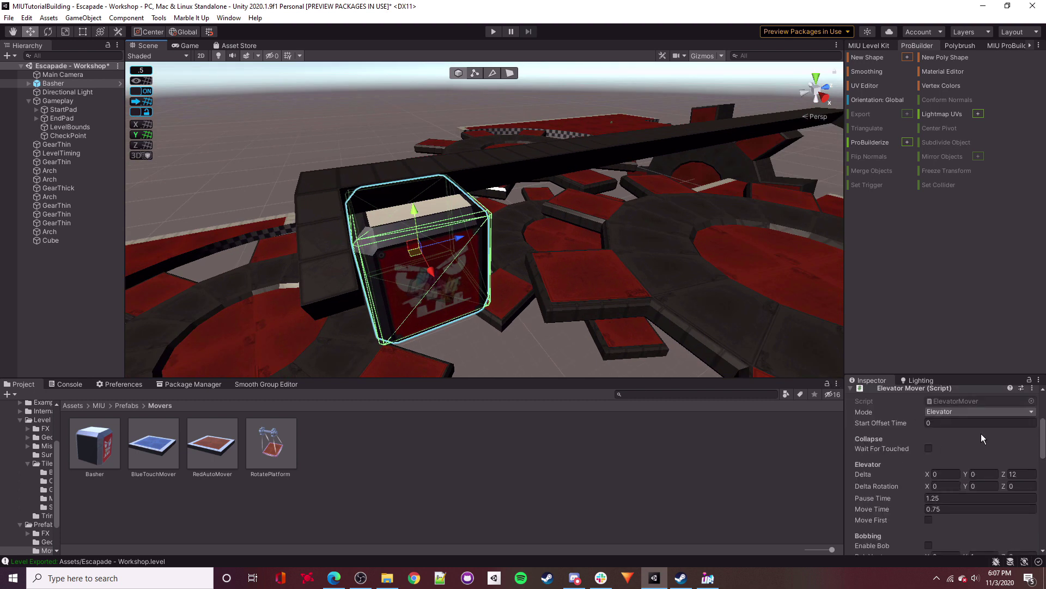
scroll(981, 452, "down", 2)
scroll(974, 506, "down", 2)
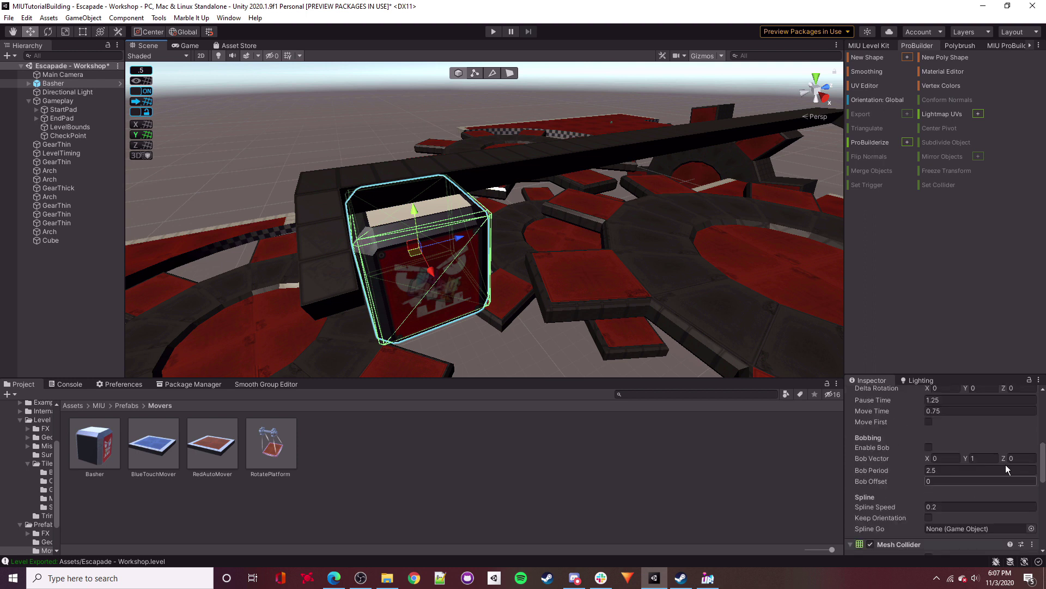
scroll(1007, 469, "up", 3)
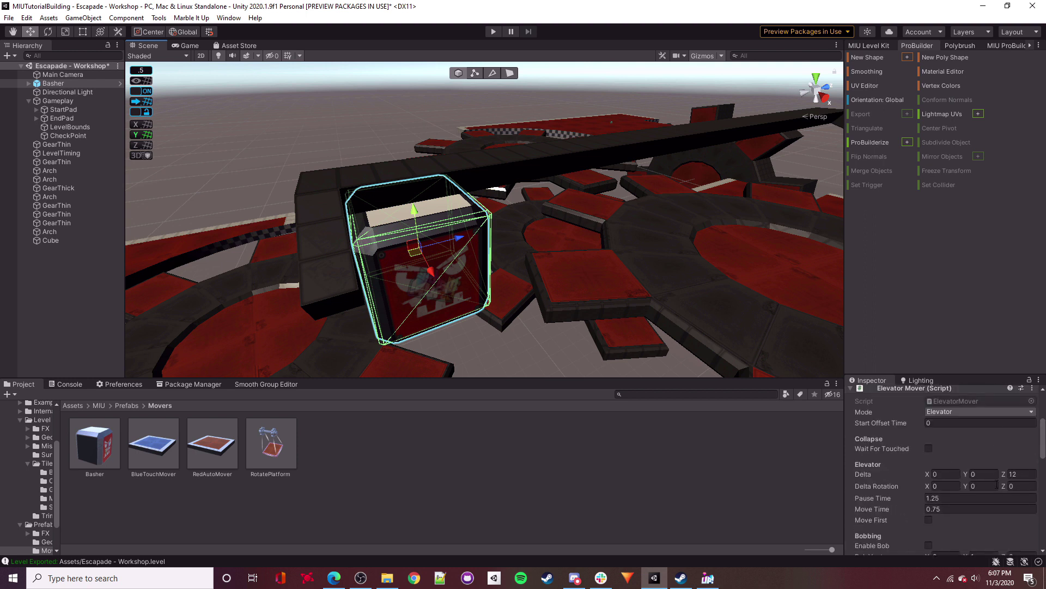
scroll(946, 489, "down", 1)
scroll(926, 489, "up", 1)
left_click_drag(670, 271, 662, 266, "alt")
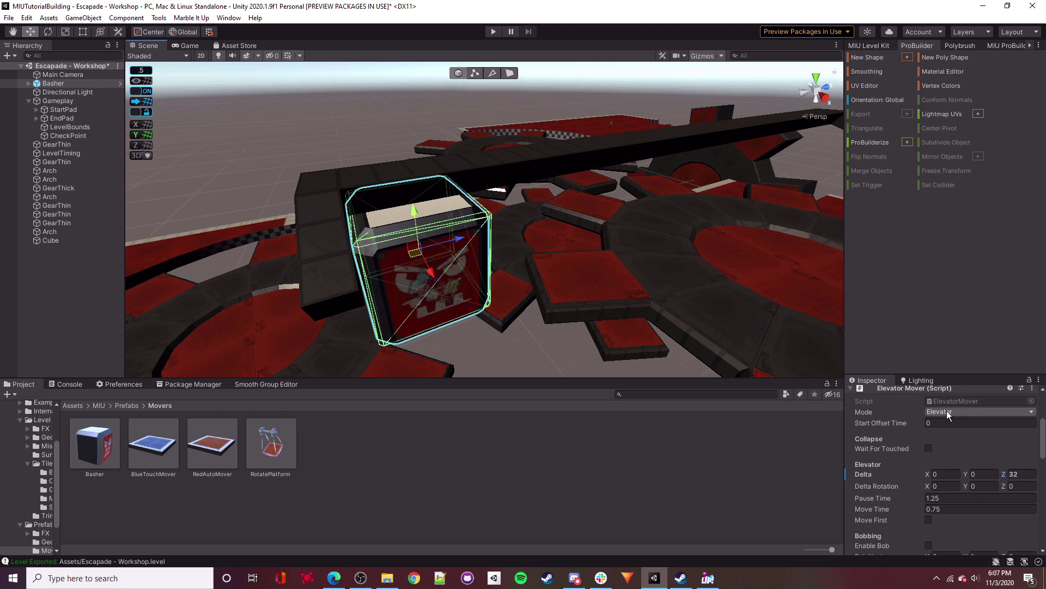
Set the Basher's Pause Time to 1.75 and its Move Time to 1.25.
left_click_drag(451, 265, 548, 197, "alt")
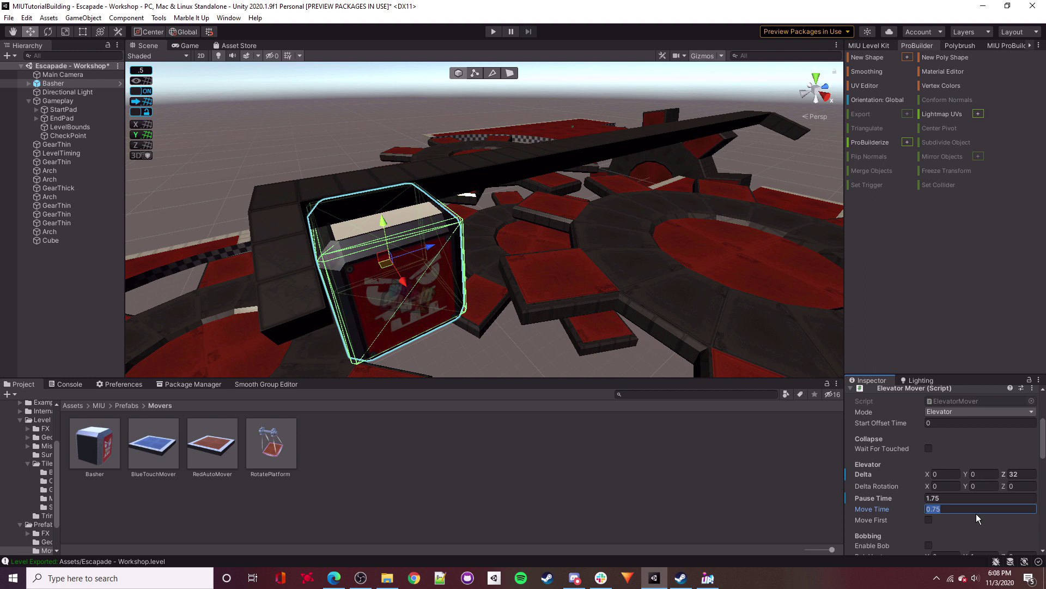
type("1.0")
key("BackSpace")
type("25")
key("Return")
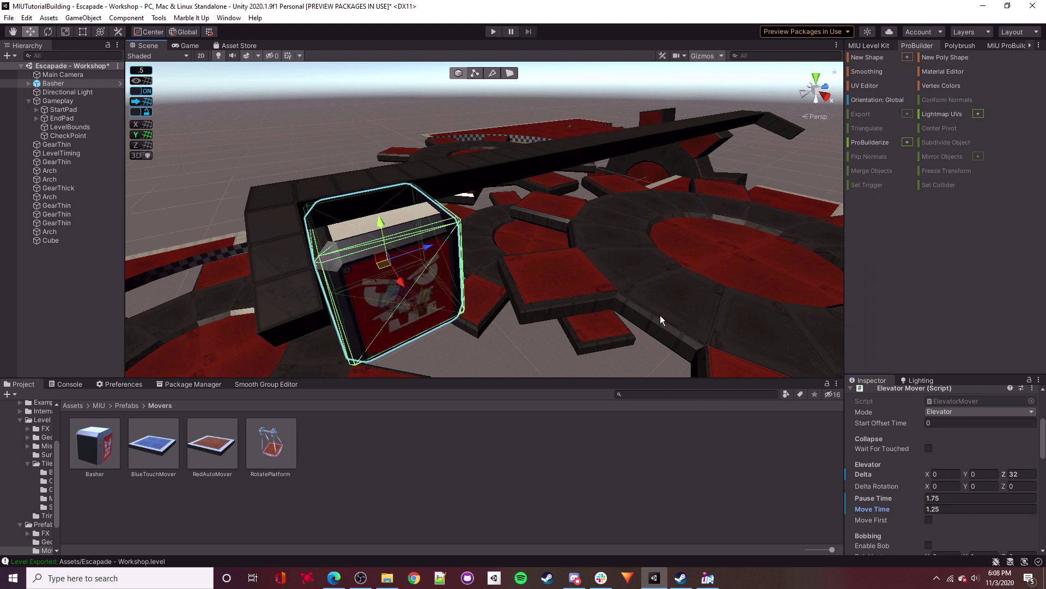
Duplicate the Basher together with the overhead rail and move the copies sideways, placing the Basher copy at X 40.5.
scroll(975, 535, "down", 3)
scroll(976, 537, "down", 8)
right_click_drag(371, 135, 404, 145)
left_click(403, 145, "shift")
right_click_drag(397, 190, 524, 222)
key("a")
key("s")
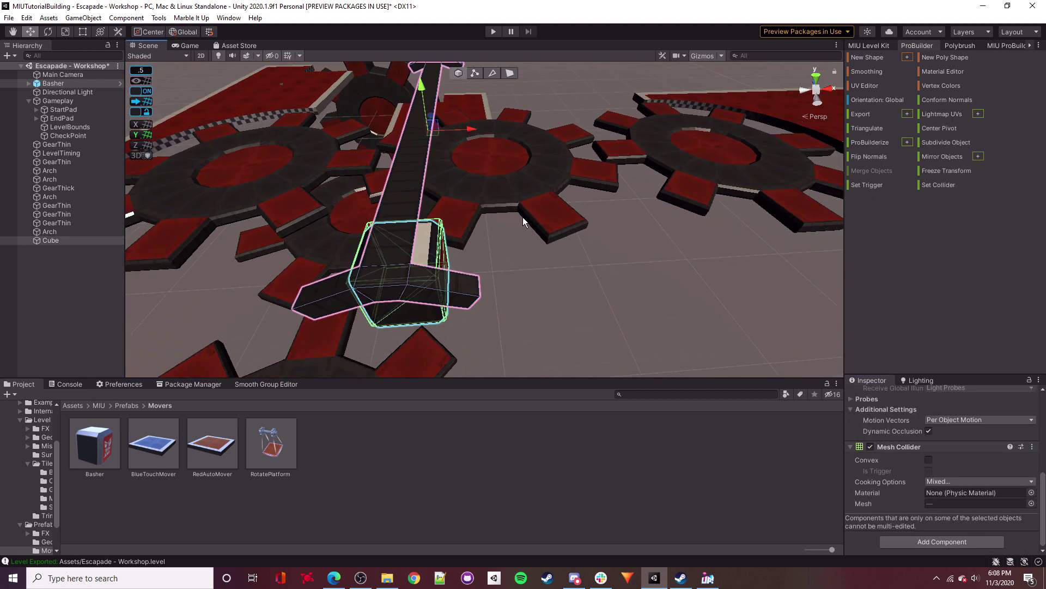
key("ctrl+d")
left_click_drag(458, 121, 574, 150)
right_click_drag(573, 149, 516, 152)
left_click_drag(515, 151, 535, 158)
key("w")
right_click_drag(505, 231, 461, 240)
left_click(462, 241)
right_click_drag(511, 279, 546, 202)
left_click_drag(453, 114, 459, 182)
key("w")
right_click_drag(468, 185, 512, 240)
key("ctrl+z")
Toggle the scene view lighting and move the duplicated Basher to the opposite end of its rail at Z 107.
right_click_drag(534, 159, 550, 256)
left_click(584, 182)
right_click_drag(584, 182, 518, 199)
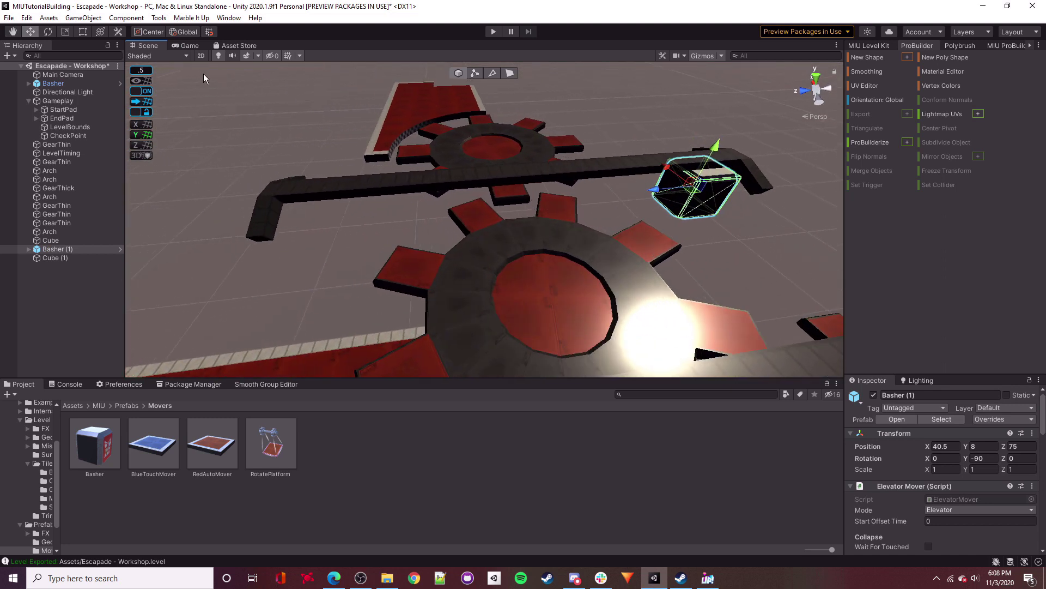
left_click(218, 55)
left_click_drag(656, 195, 349, 224)
right_click_drag(589, 234, 530, 214)
left_click_drag(511, 213, 484, 214)
right_click_drag(533, 252, 536, 257)
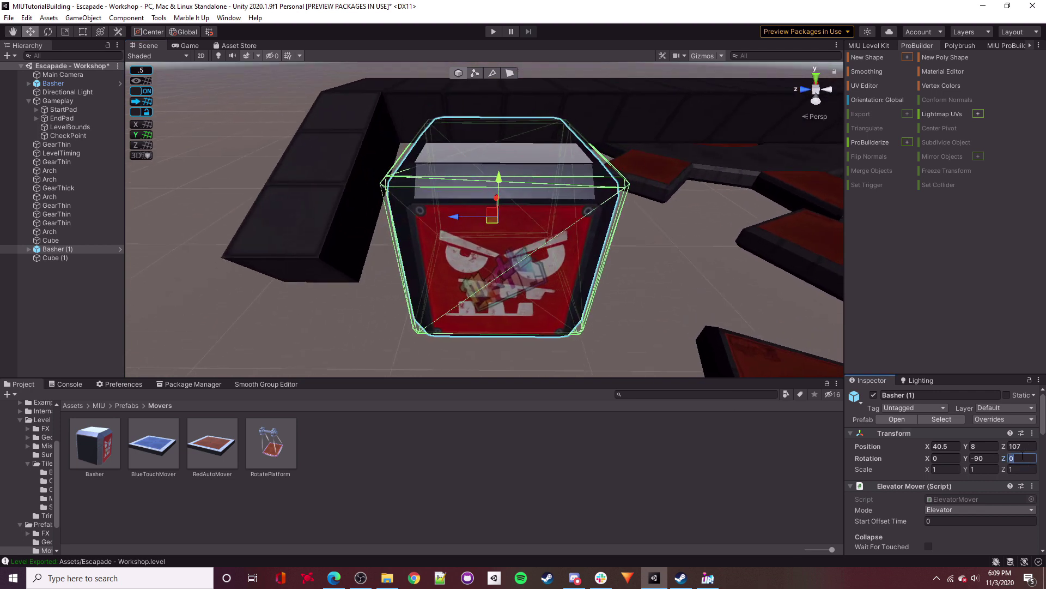
Set the duplicated Basher's Elevator Delta Z to -32, opposite to the first Basher's travel direction.
scroll(1003, 490, "down", 10)
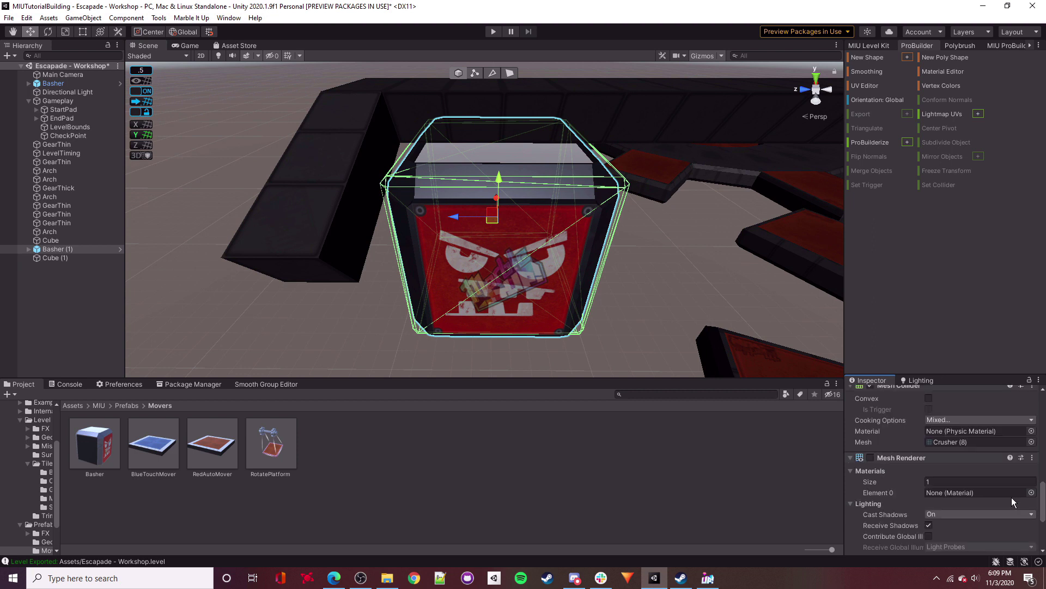
scroll(1011, 496, "up", 5)
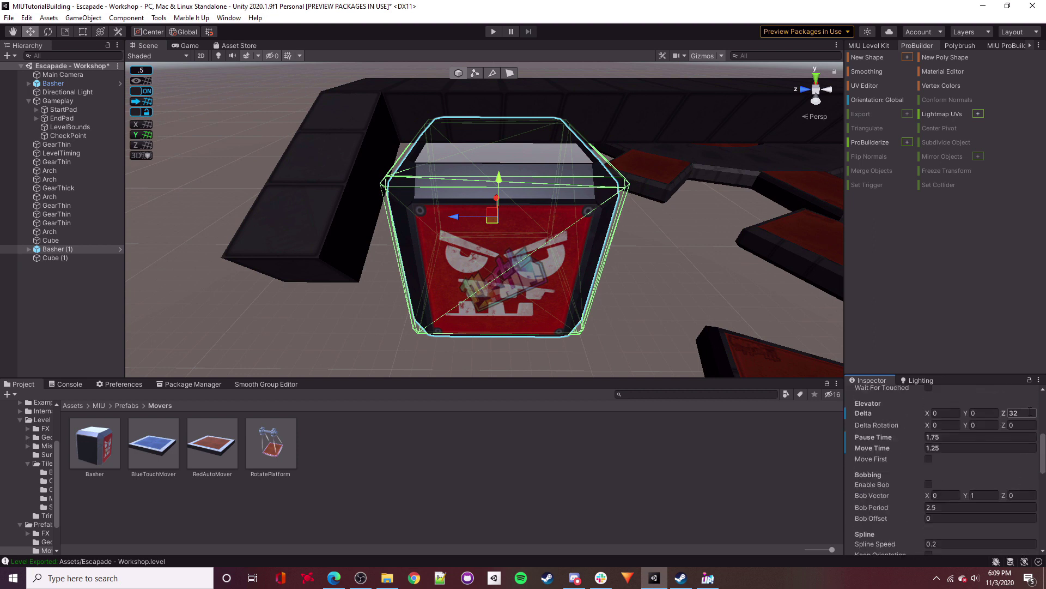
right_click_drag(532, 280, 545, 283)
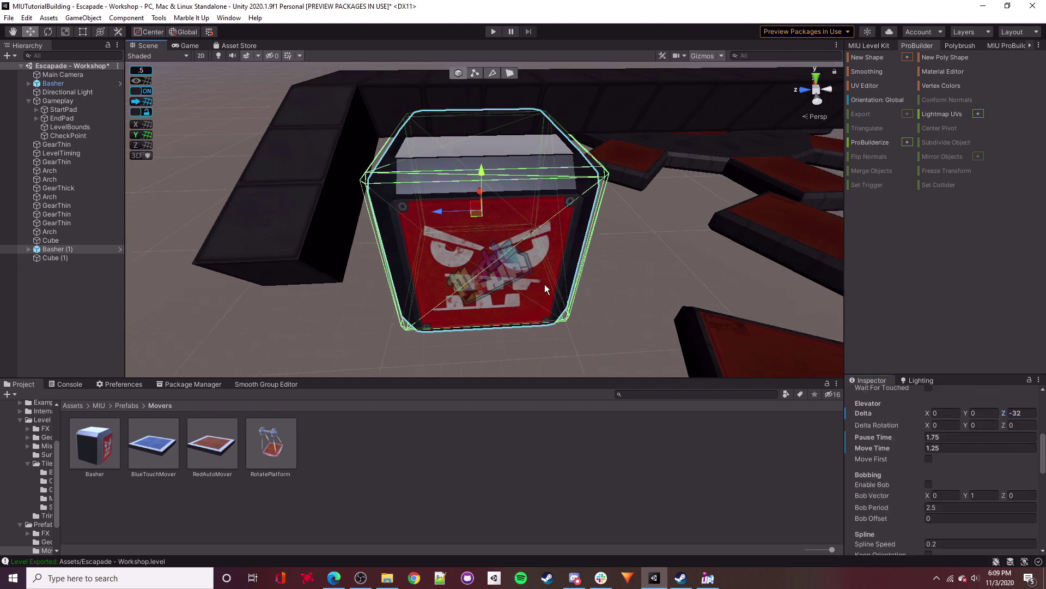
left_click(620, 316)
Save the Escapade - Workshop scene and export the level with the MIU Level Kit.
left_click(9, 17)
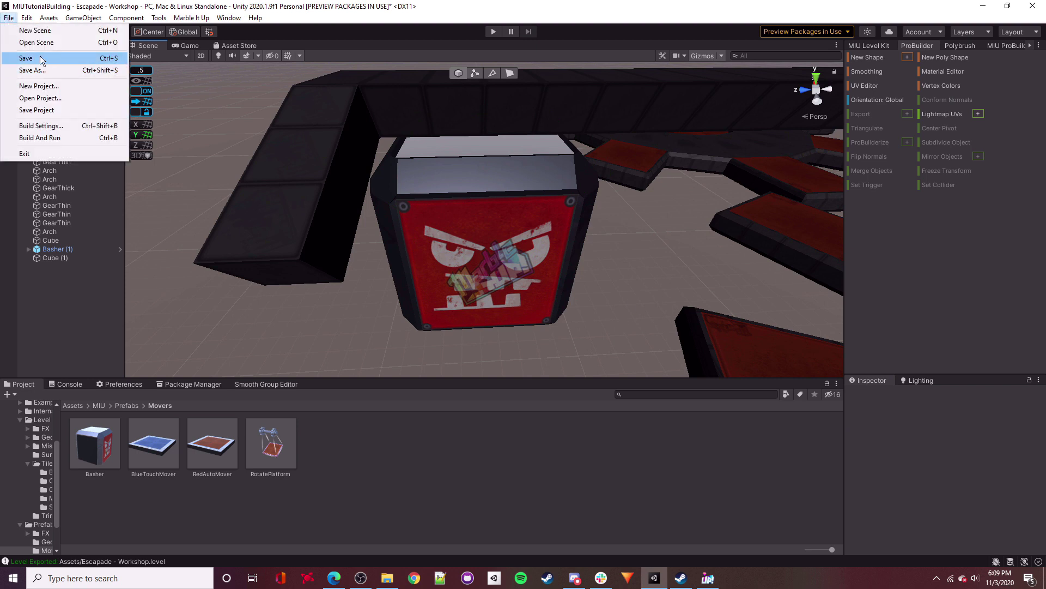
left_click(24, 58)
left_click(861, 45)
left_click(951, 316)
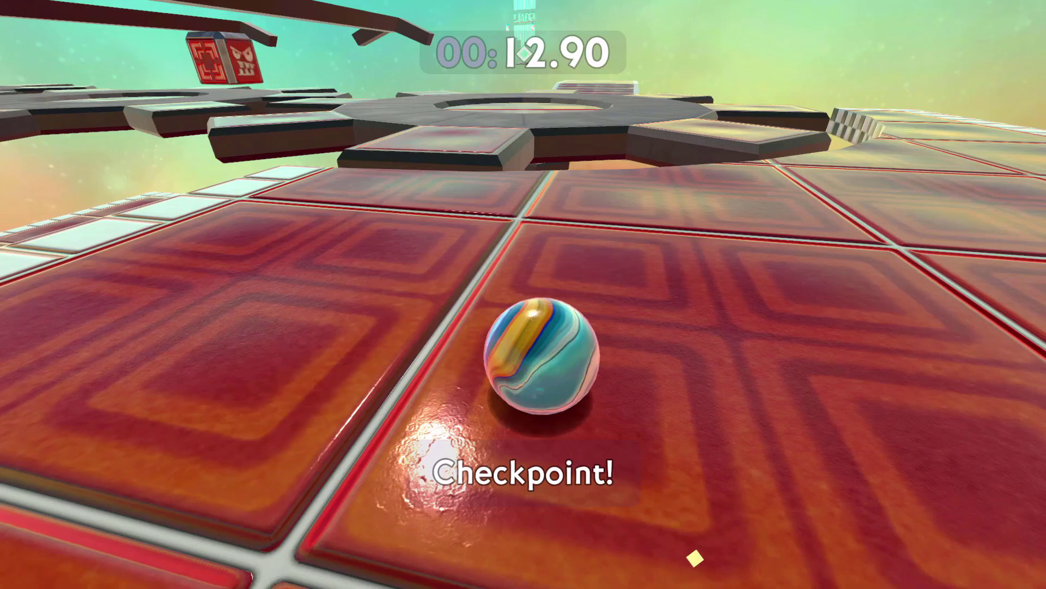
Playtest the exported level by rolling and jumping the marble across the gears beneath both moving Bashers.
key("space")
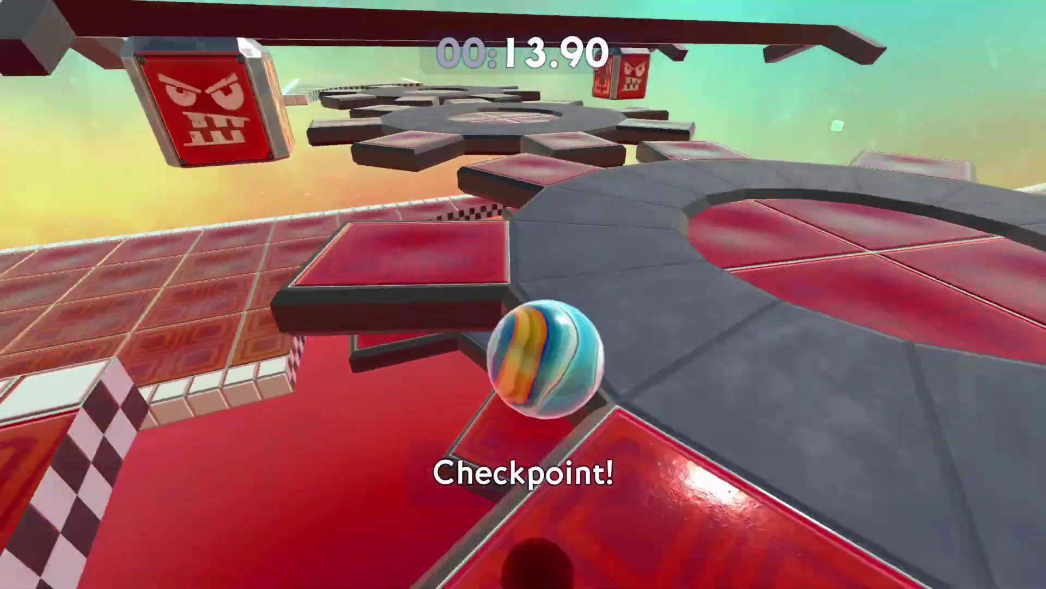
key("space")
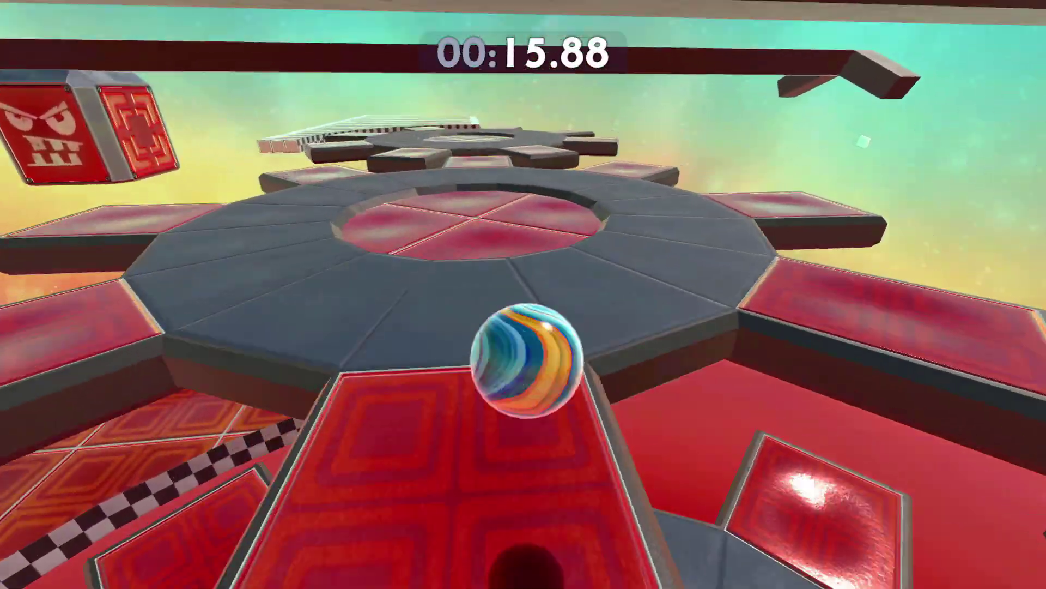
key("space")
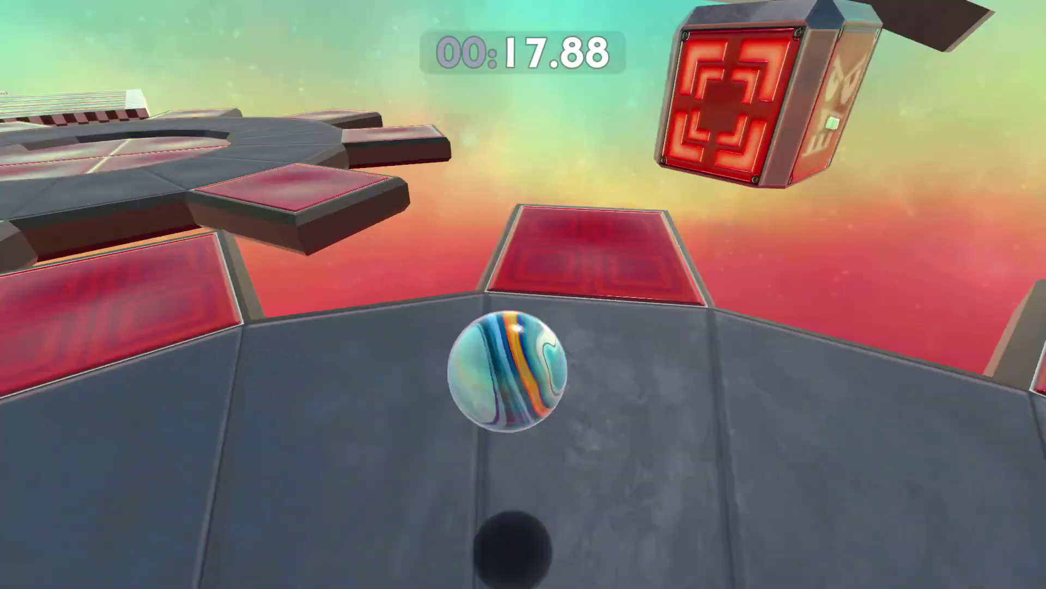
key("space")
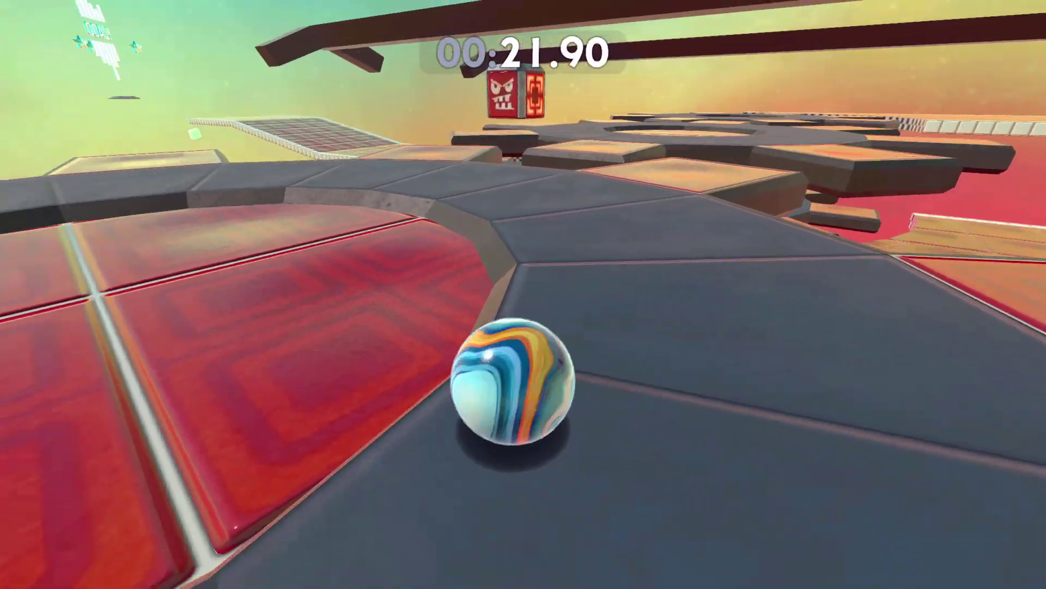
key("space")
key("w")
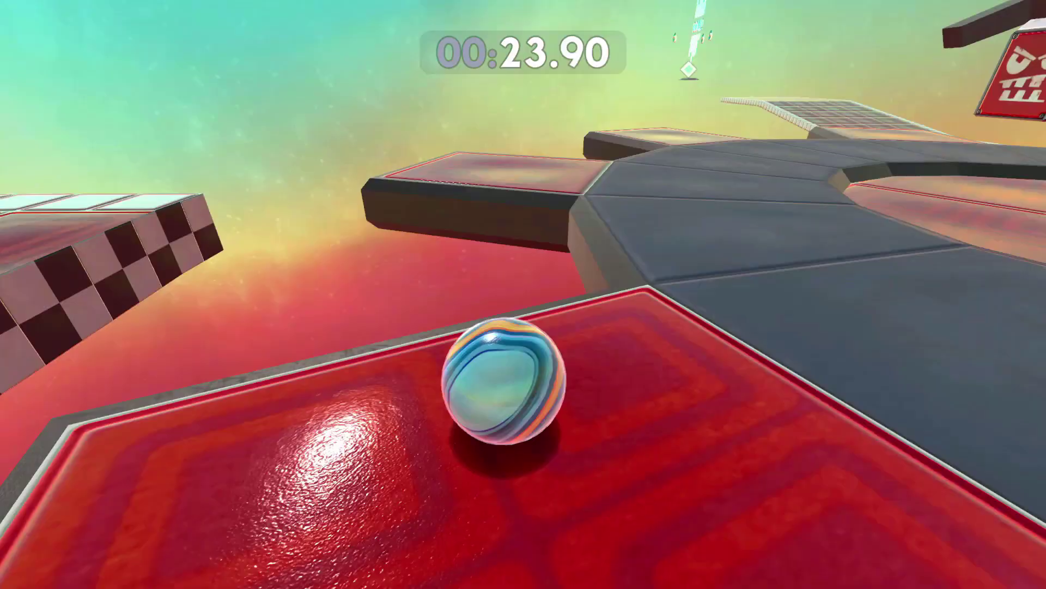
key("w")
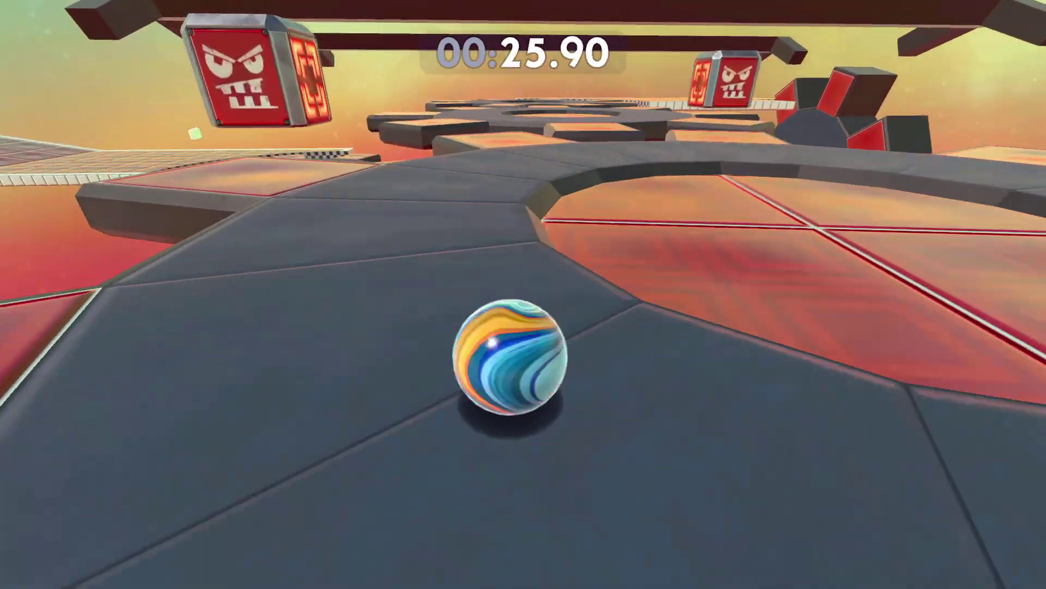
key("w")
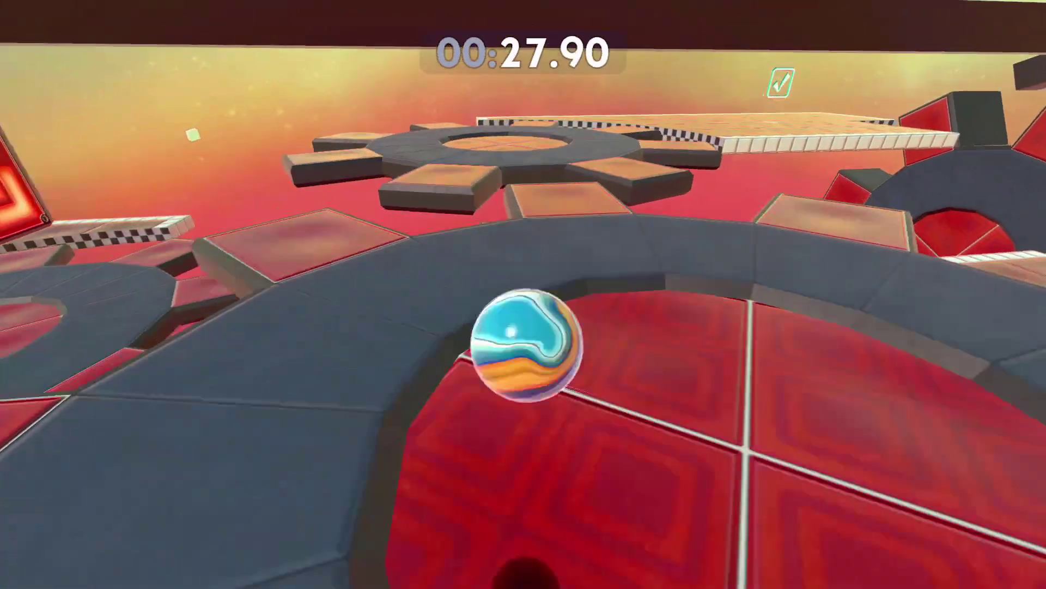
key("w")
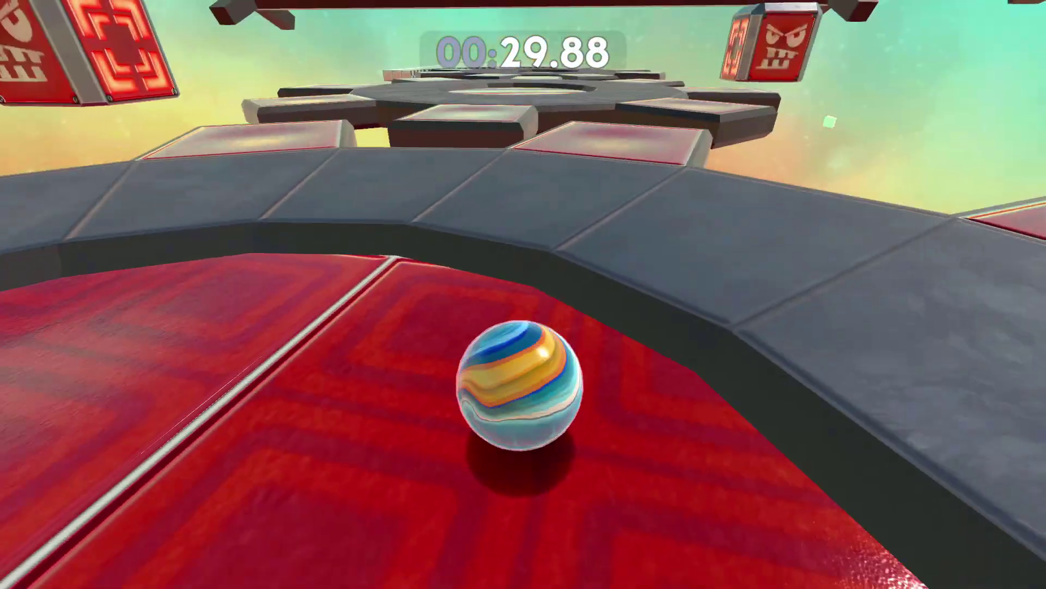
key("space")
key("w")
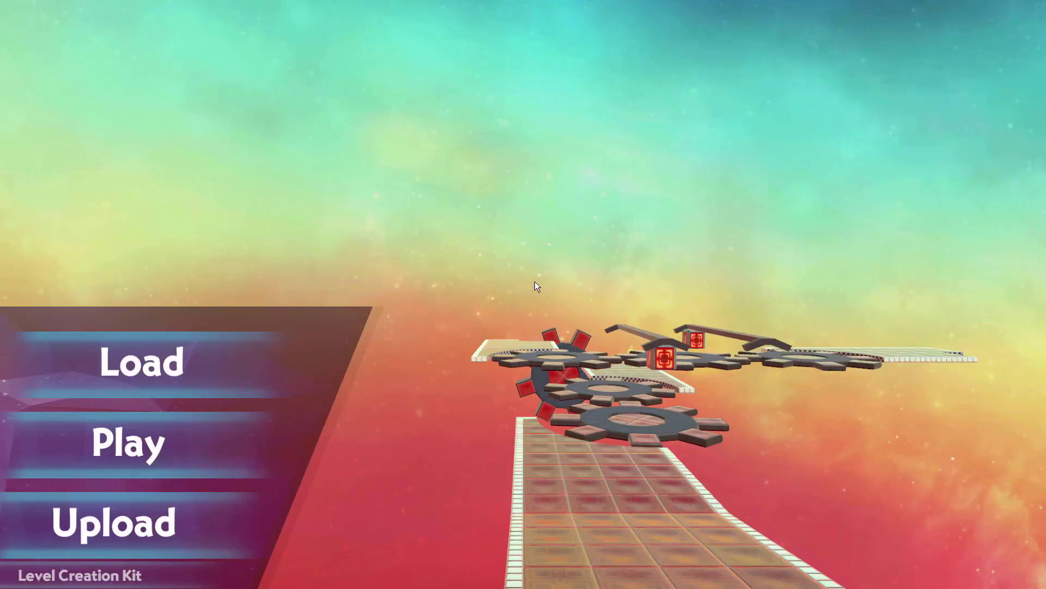
Switch back to Unity, duplicate the upright thick gear and move the copy to X 75, Z 83.5.
key("super")
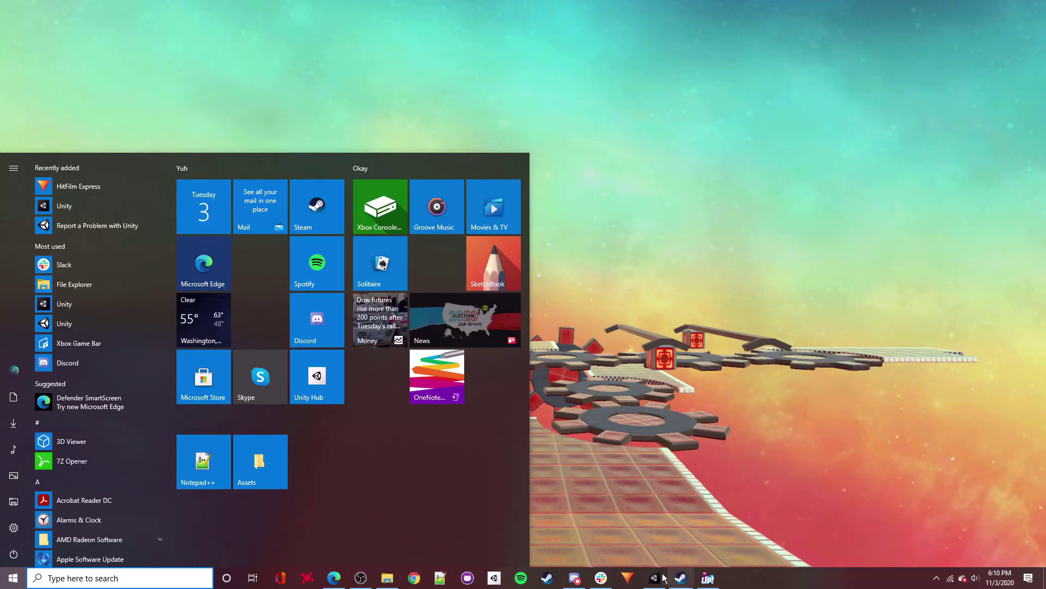
left_click(656, 576)
left_click(570, 273)
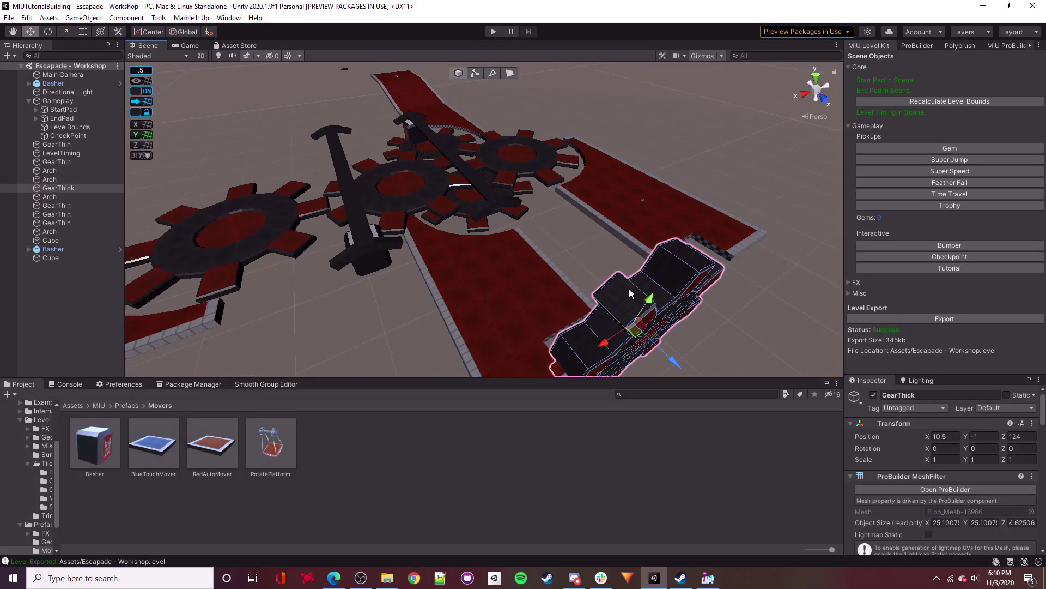
key("ctrl+d")
key("f")
right_click_drag(538, 199, 612, 210)
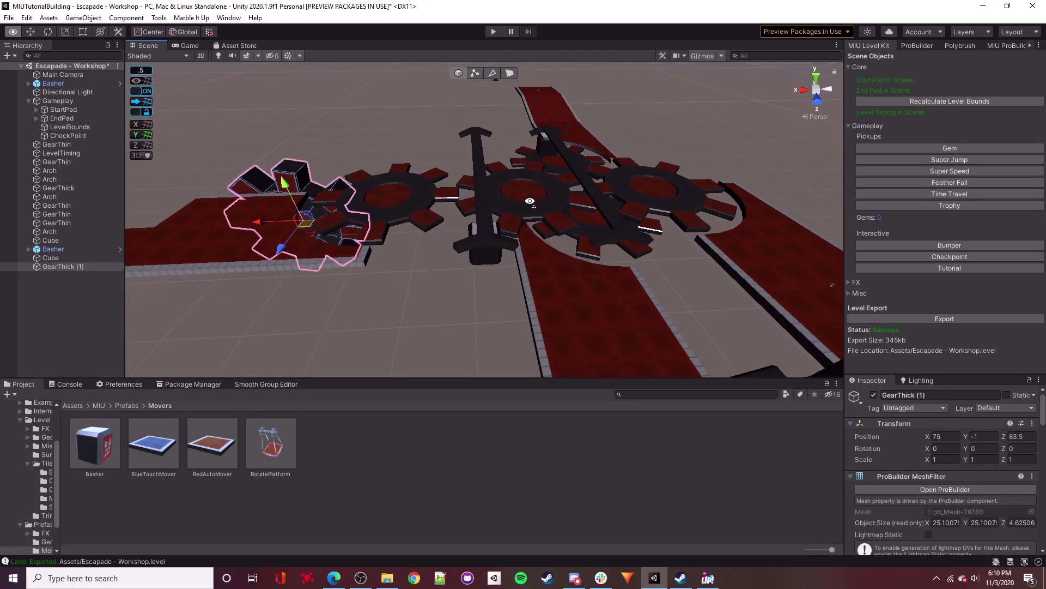
Shift the thick gear copy near the other platform and rotate it a quarter turn about the vertical axis.
key("w")
left_click_drag(504, 222, 593, 279)
left_click_drag(562, 224, 575, 143)
right_click_drag(575, 143, 501, 158)
key("s")
right_click_drag(608, 175, 296, 131)
key("e")
left_click_drag(494, 284, 577, 305)
key("w")
right_click_drag(430, 242, 455, 332)
Position the rotated thick gear copy upright against the outer end of the red platform.
left_click_drag(543, 251, 509, 216)
right_click_drag(403, 180, 583, 181)
key("a")
left_click_drag(406, 180, 424, 187)
right_click_drag(431, 190, 327, 201)
key("d")
left_click_drag(407, 219, 537, 170)
left_click_drag(578, 120, 576, 158)
right_click_drag(577, 161, 504, 165)
left_click_drag(666, 248, 643, 251)
right_click_drag(457, 209, 671, 199)
key("a")
left_click(491, 220)
right_click_drag(490, 221, 521, 238)
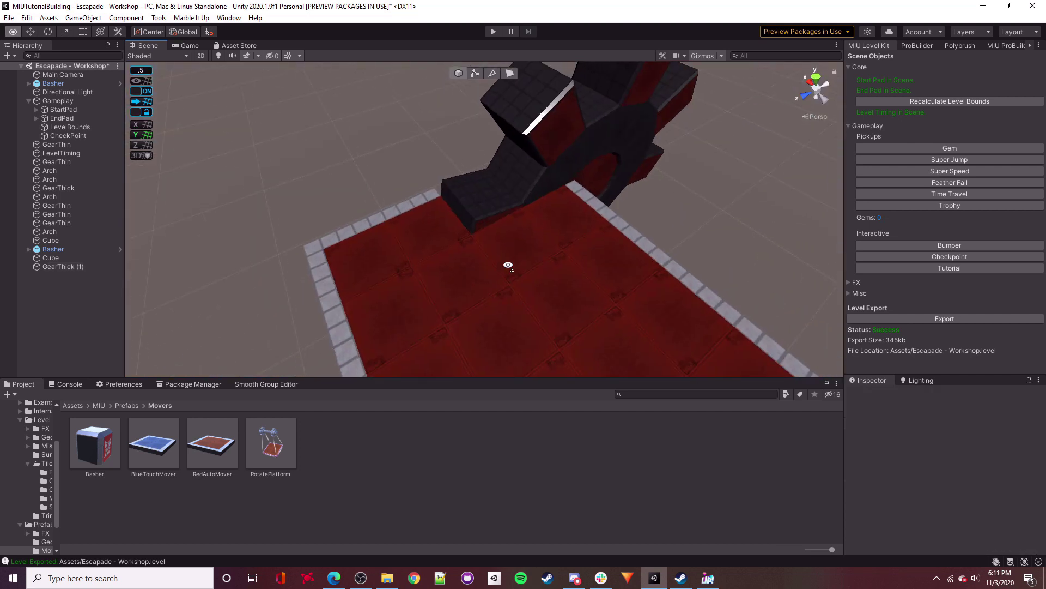
right_click_drag(509, 264, 671, 232)
Build a ProBuilder cube measuring 1 × 1 × 1 next to the rotated thick gear.
left_click(913, 48)
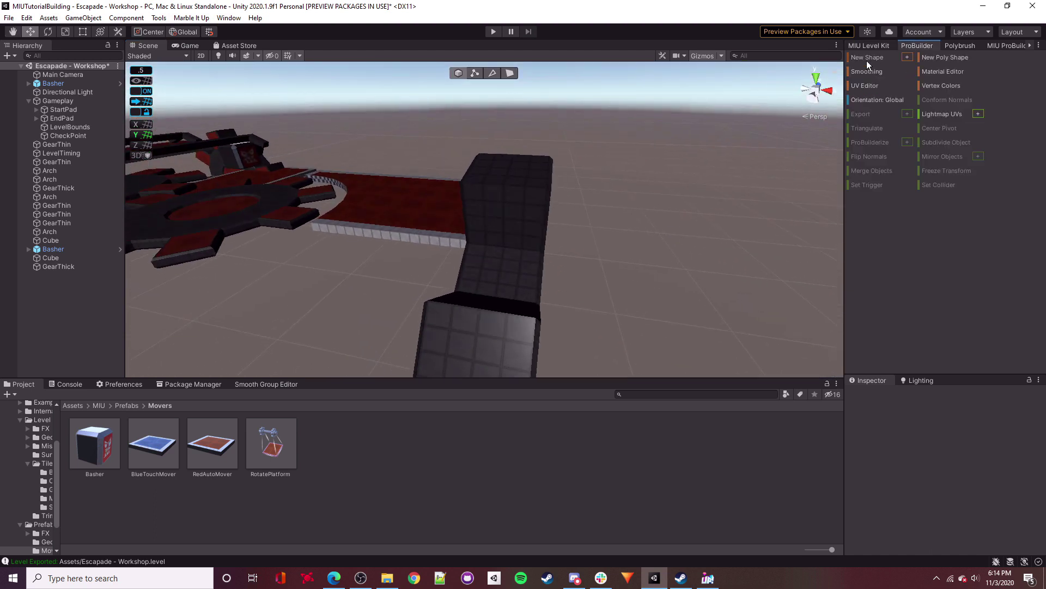
left_click(906, 58)
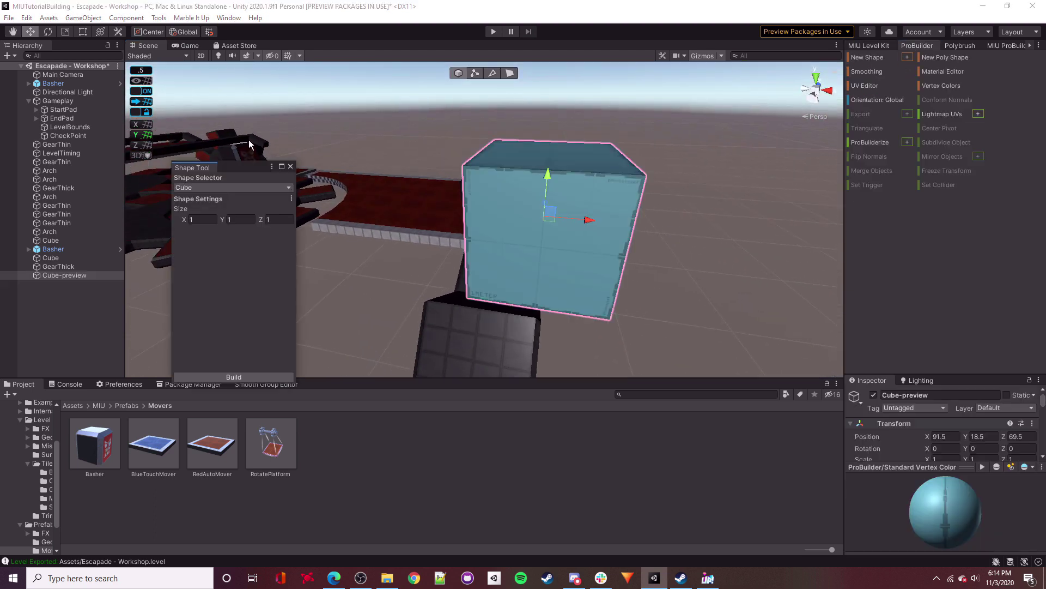
left_click(254, 375)
left_click(292, 166)
key("s")
Move the new cube to X 89, Y 14.5, just beside one of the thick gear's teeth.
right_click_drag(550, 192, 551, 221)
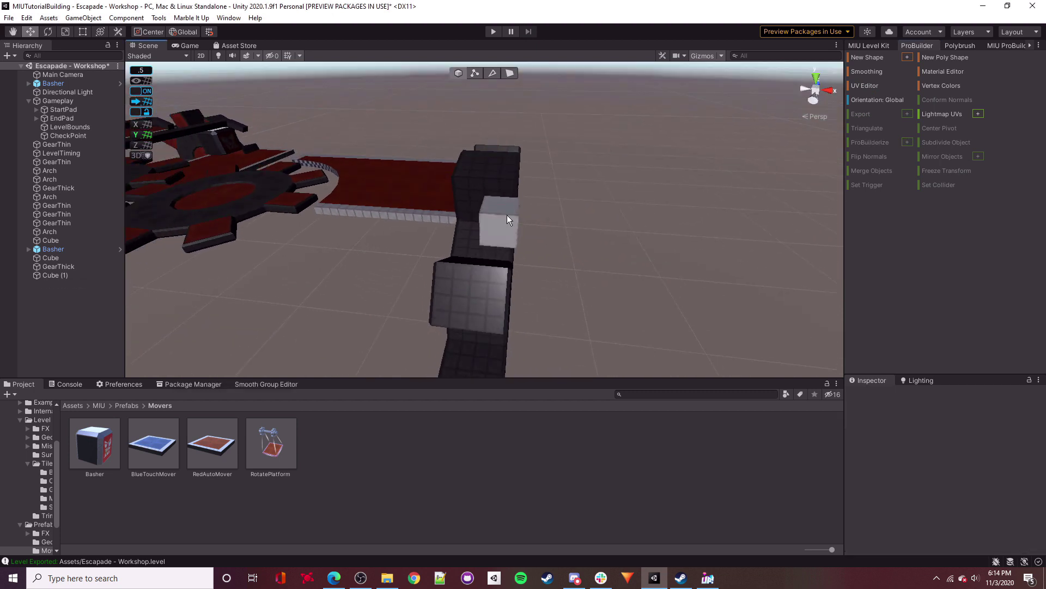
left_click(507, 215)
left_click_drag(504, 190, 534, 291)
right_click_drag(534, 291, 528, 313)
left_click_drag(541, 292, 471, 283)
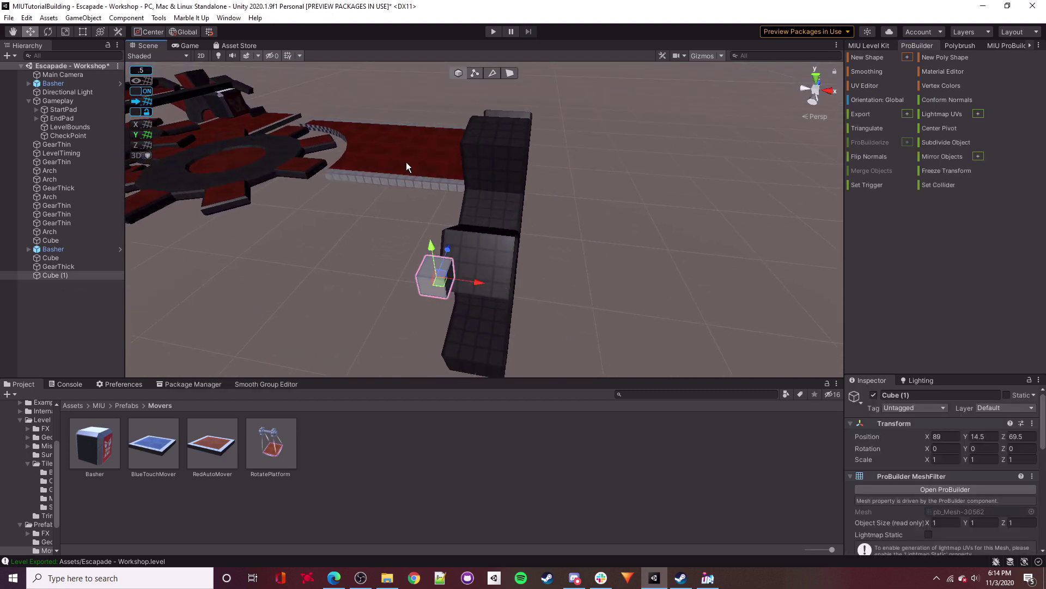
Apply the red platform's Tile 02-C material to the new cube.
left_click(406, 162)
scroll(915, 489, "down", 10)
left_click_drag(705, 367, 427, 278)
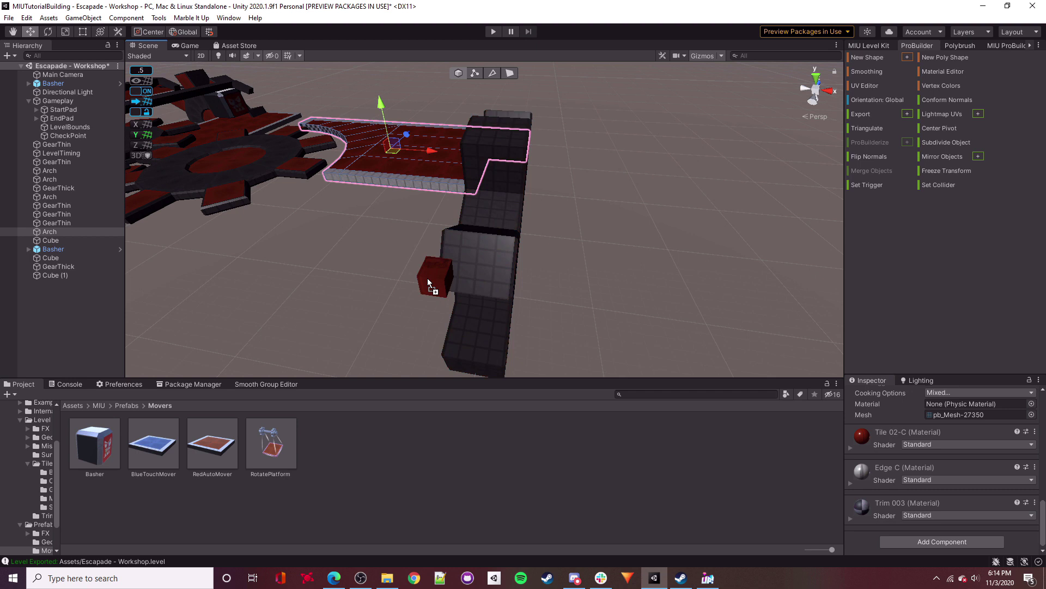
Stretch the cube along X into a long bar spanning the gear's thickness by moving its side face.
left_click(427, 278)
right_click_drag(468, 287, 469, 324)
left_click(508, 74)
left_click(451, 218)
left_click_drag(484, 225, 576, 235)
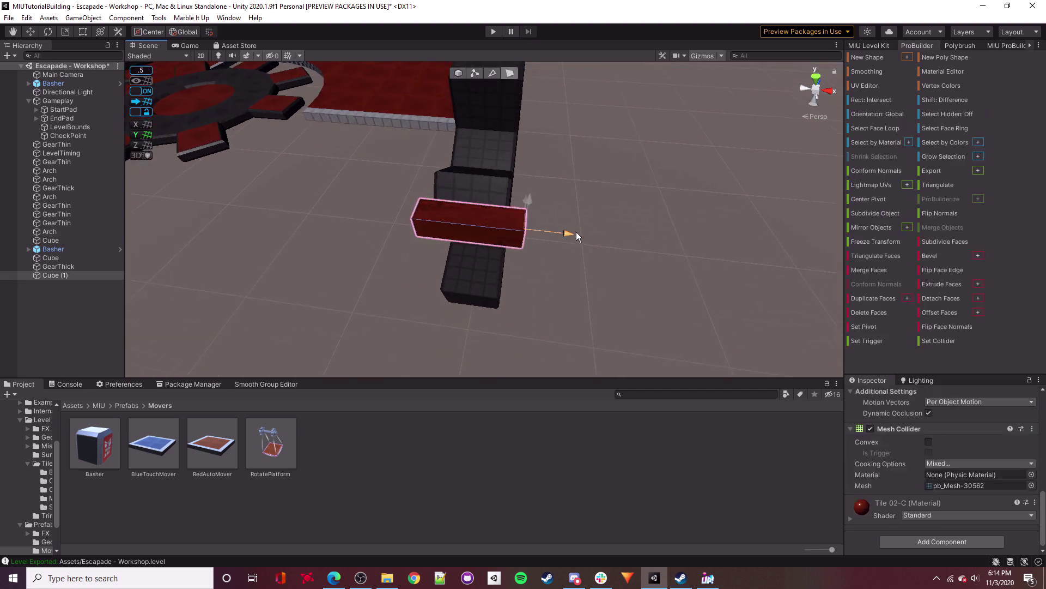
Widen the bar into a flat slab and extrude a face outward to form an L-shaped platform measuring 16 × 1 × 16.
left_click(493, 238)
left_click_drag(493, 237, 348, 321, "alt")
right_click_drag(526, 256, 464, 256)
left_click_drag(453, 240, 618, 237)
left_click_drag(527, 201, 426, 195)
left_click(444, 196)
left_click_drag(532, 210, 473, 210, "alt")
left_click(456, 190)
left_click_drag(415, 184, 268, 222, "shift")
Move the L-shaped platform to X 83, Y 11, Z 77, so it meets the upright thick gear.
left_click(458, 73)
left_click_drag(458, 73, 411, 168, "alt")
key("a")
right_click_drag(621, 196, 812, 188)
left_click_drag(394, 211, 391, 189)
left_click_drag(440, 215, 480, 219)
key("w")
right_click_drag(481, 219, 457, 210)
key("s")
key("a")
Try to extrude the L-shaped platform's two adjoining end faces outward.
key("g")
left_click(527, 273, "shift")
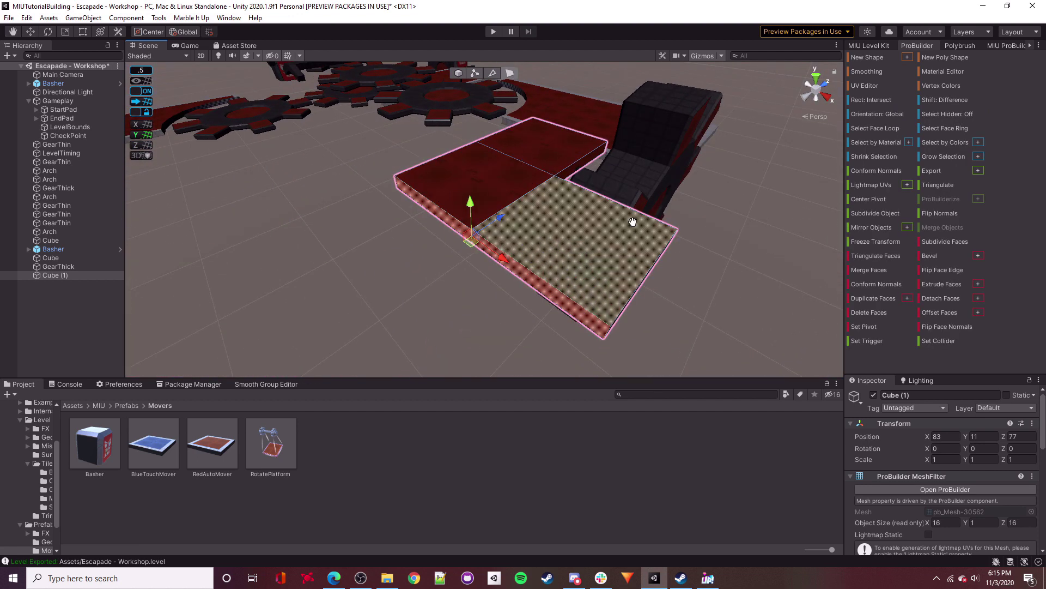
right_click_drag(631, 219, 597, 233)
key("d")
left_click_drag(600, 236, 312, 240, "shift")
key("ctrl+z")
key("ctrl+z")
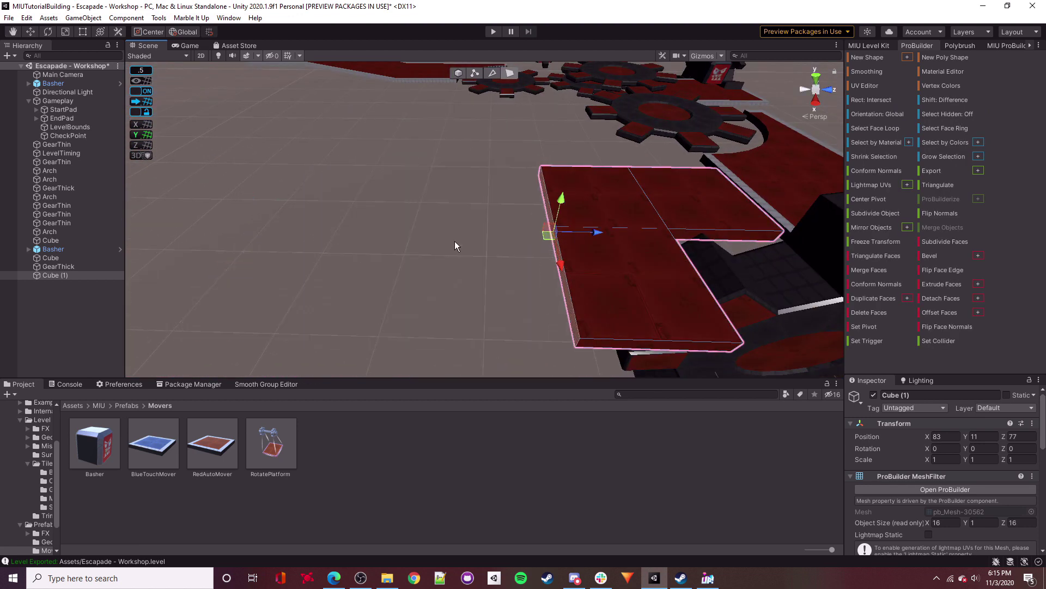
Extrude the platform's two adjoining end faces 16 units along Z, away from the gear.
right_click_drag(455, 241, 529, 239)
key("a")
left_click_drag(579, 214, 316, 268, "shift")
right_click_drag(316, 268, 515, 223)
key("a")
left_click_drag(495, 210, 545, 211)
right_click_drag(545, 212, 610, 240)
Open the Trim folder inside MIU's Level Materials.
left_click(551, 209)
key("d")
left_click(469, 241)
key("a")
left_click(103, 404)
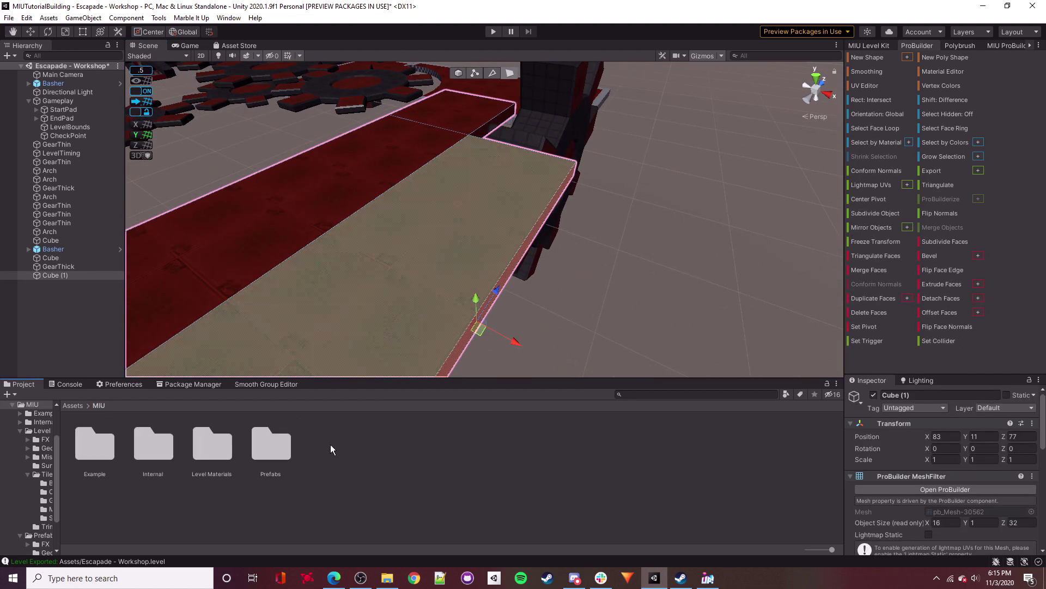
double_click(200, 459)
double_click(391, 455)
Extrude the platform's long side faces outward by 1 unit and apply the Edge C material to these borders.
right_click_drag(484, 374, 441, 238)
left_click(441, 239)
left_click(504, 215)
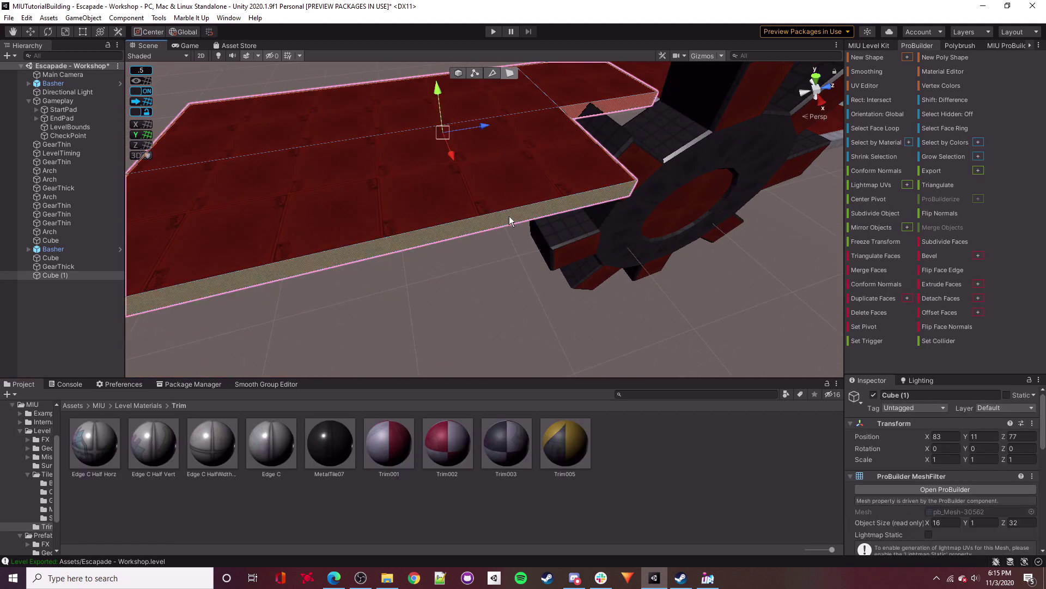
left_click_drag(267, 452, 383, 243)
right_click_drag(383, 243, 496, 265)
left_click(477, 253, "shift")
left_click(466, 250)
Extrude the platform's end faces by 0.5 unit and apply the Trim003 material to these end borders.
right_click_drag(404, 225, 351, 208)
left_click(458, 228)
left_click(562, 243, "shift")
left_click_drag(517, 429, 413, 191)
left_click(421, 273)
right_click_drag(421, 273, 395, 217)
left_click(298, 188)
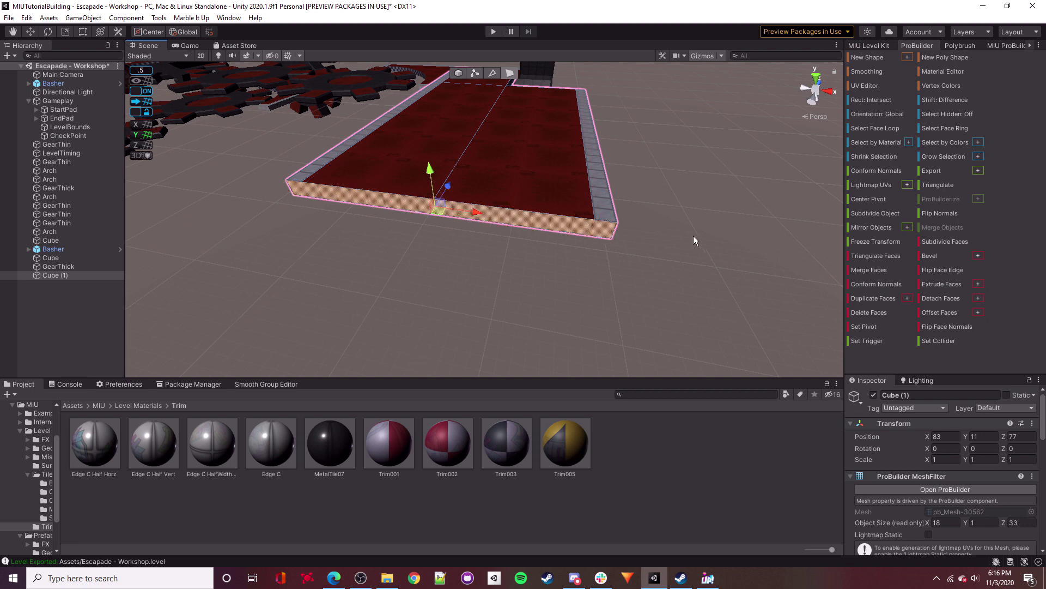
left_click_drag(530, 224, 531, 224)
right_click_drag(532, 225, 422, 201)
left_click_drag(380, 147, 391, 148)
right_click_drag(385, 156, 355, 182)
Add a Super Jump pickup near the checkered end of the platform.
left_click(306, 259)
right_click_drag(306, 259, 532, 247)
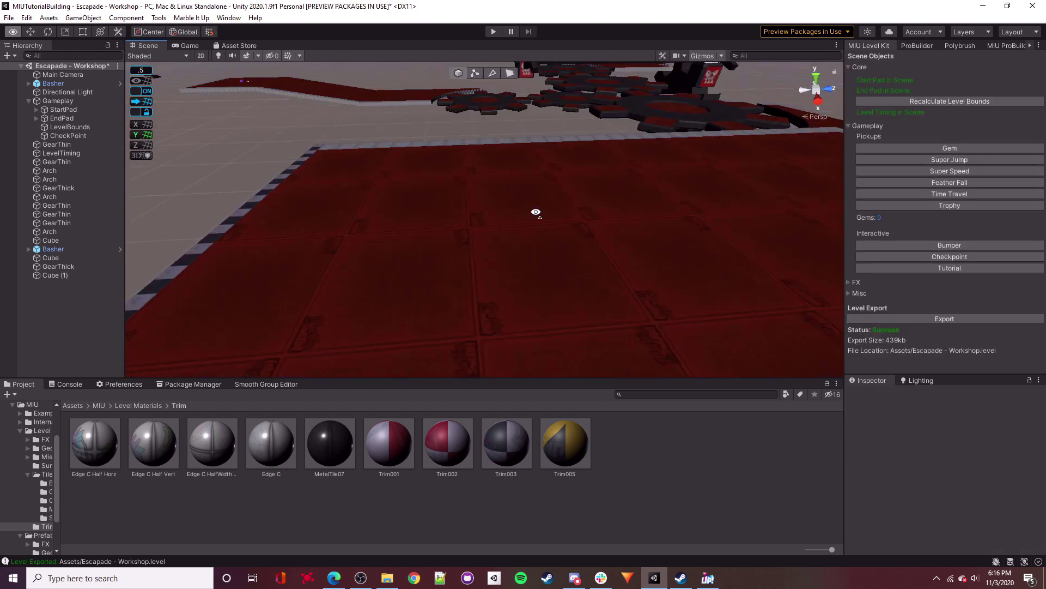
right_click_drag(534, 213, 648, 236)
right_click_drag(308, 266, 822, 154)
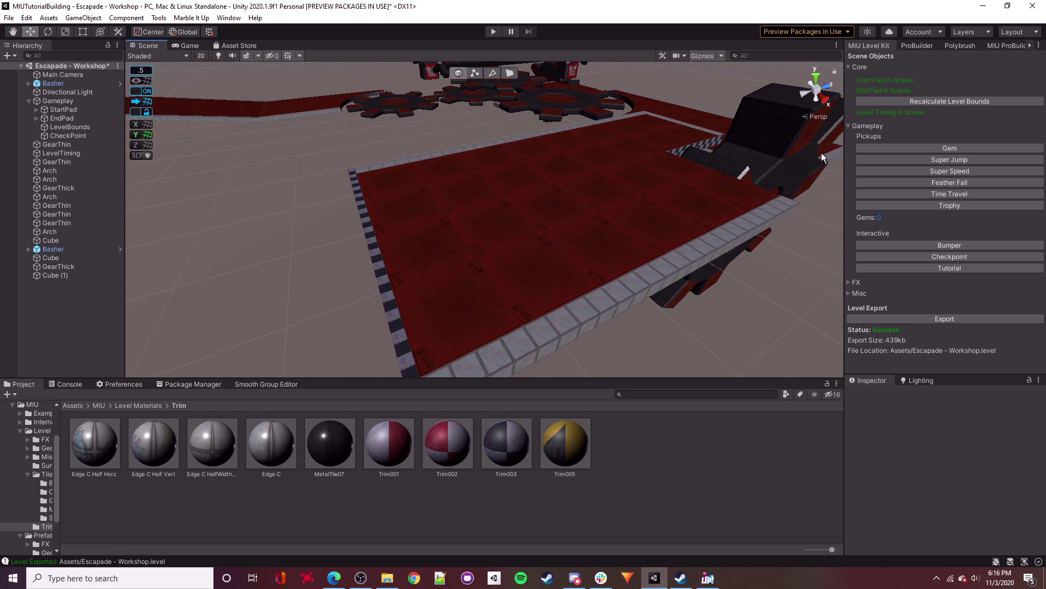
left_click(849, 125)
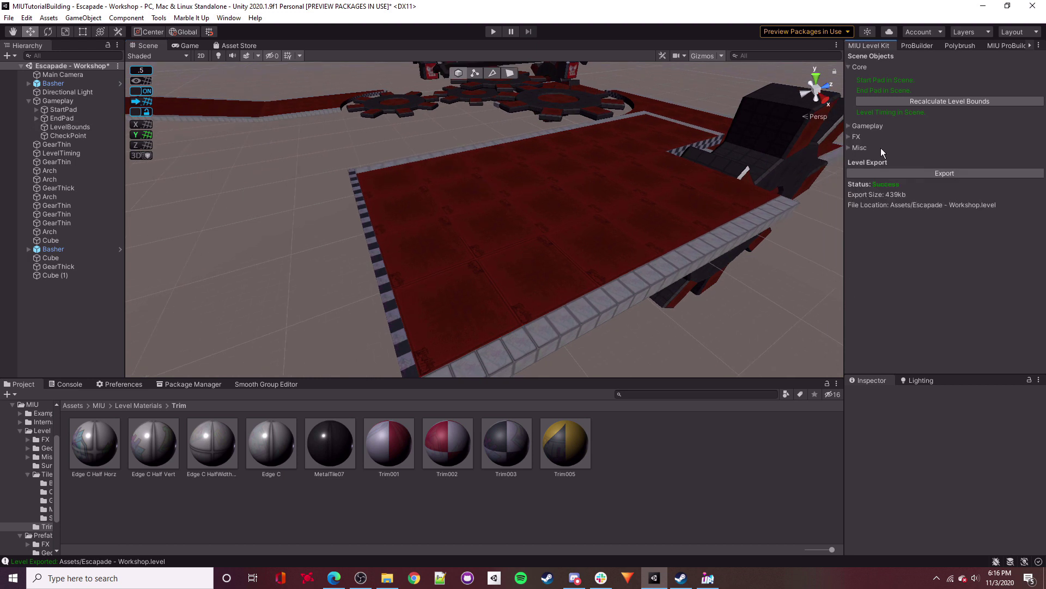
left_click(849, 126)
scroll(519, 236, "up", 5)
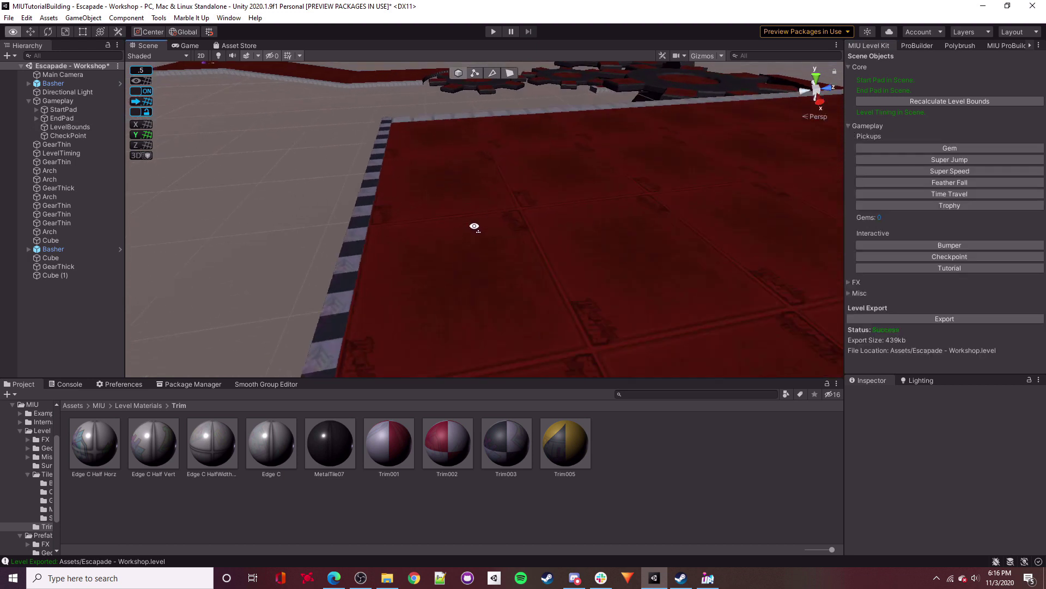
left_click(927, 159)
scroll(522, 171, "down", 5)
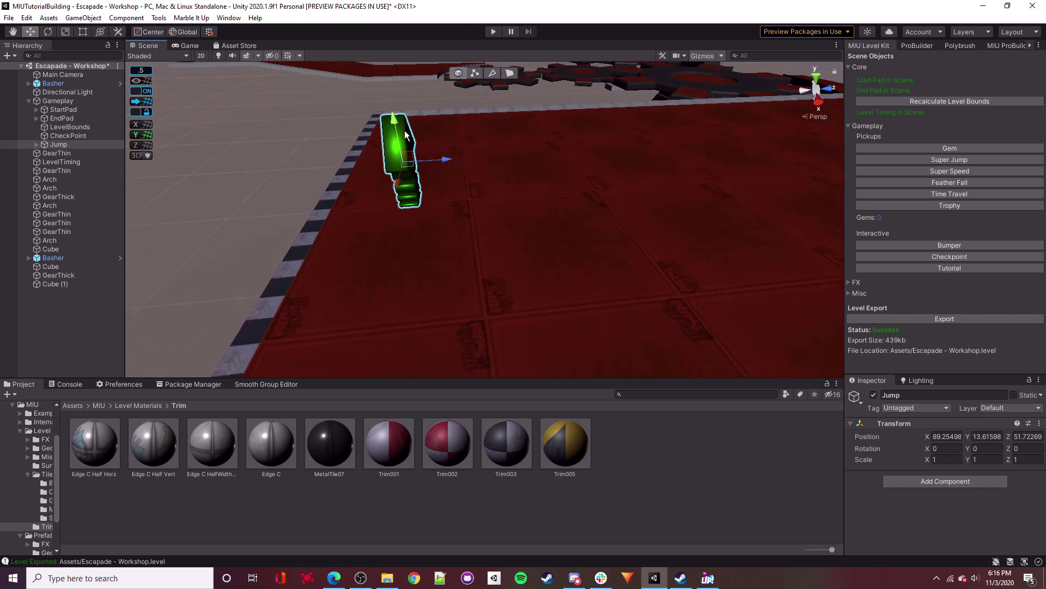
Move the Super Jump to X 87, Y 12, Z 53, centred across the platform just above its surface.
left_click_drag(502, 222, 658, 176, "alt")
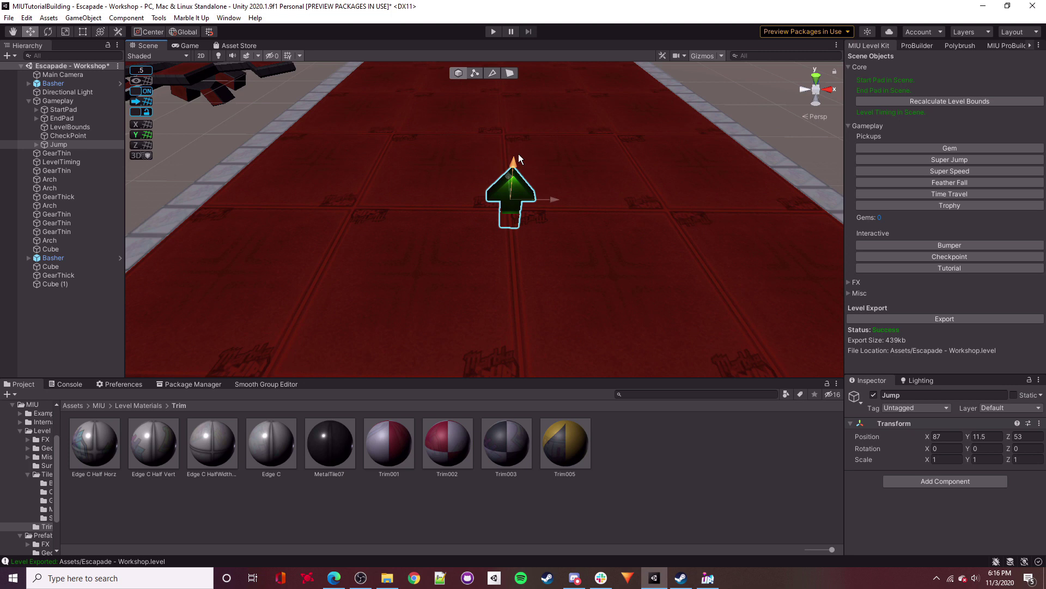
left_click_drag(510, 130, 512, 119)
right_click_drag(584, 224, 208, 148)
left_click_drag(438, 134, 444, 162)
right_click_drag(532, 182, 507, 234)
key("w")
left_click_drag(507, 233, 504, 181, "alt")
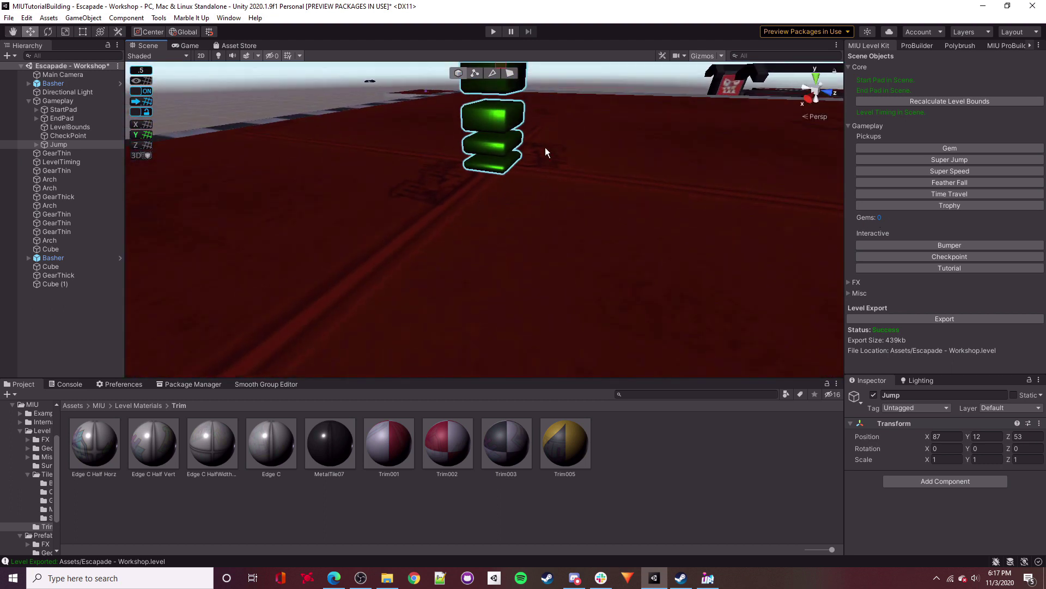
Turn on scene lighting in the Scene view.
right_click_drag(482, 139, 406, 169)
left_click_drag(406, 170, 455, 154, "alt")
left_click_drag(481, 219, 557, 225, "alt")
left_click(218, 55)
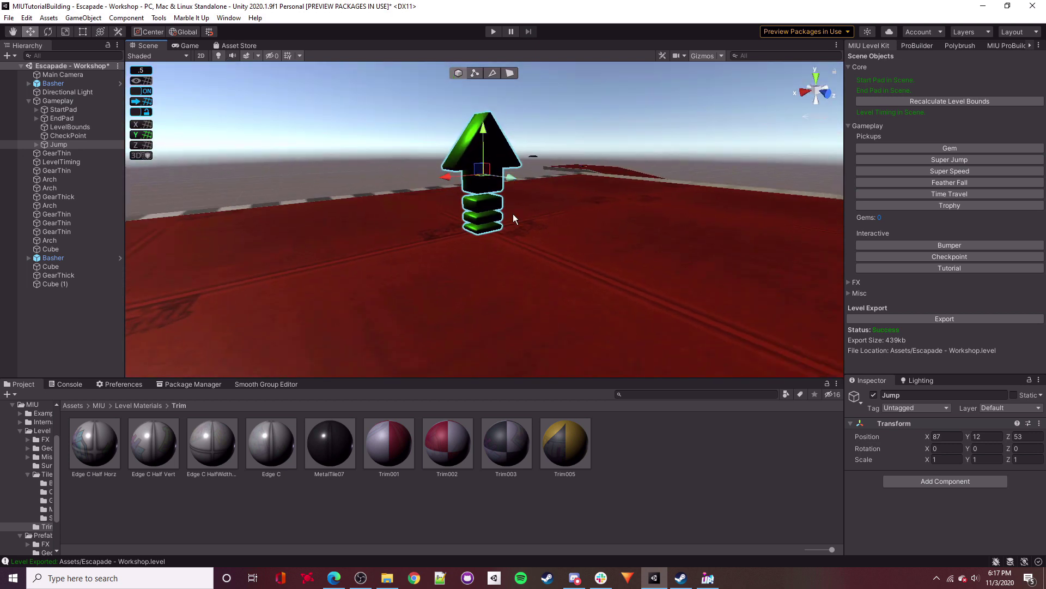
Create a ProBuilder cube measuring 1 × 1 × 1 near the Super Jump at the platform's checkered end.
right_click_drag(489, 238, 527, 239)
key("w")
right_click_drag(454, 222, 651, 286)
key("s")
key("a")
left_click(383, 236)
key("a")
right_click_drag(383, 236, 627, 198)
key("w")
left_click(918, 47)
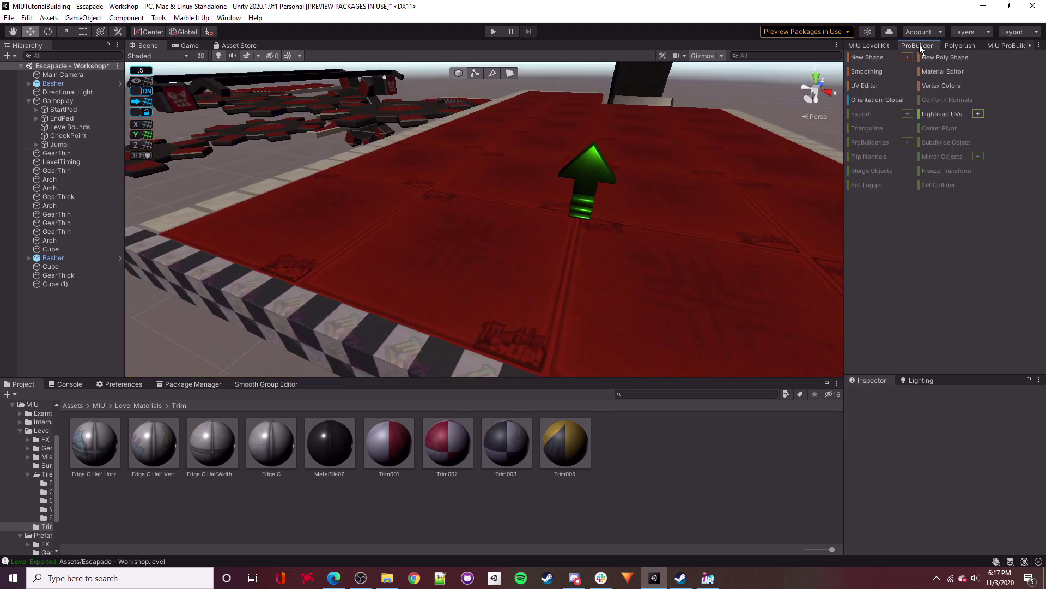
left_click(877, 56)
scroll(476, 354, "down", 5)
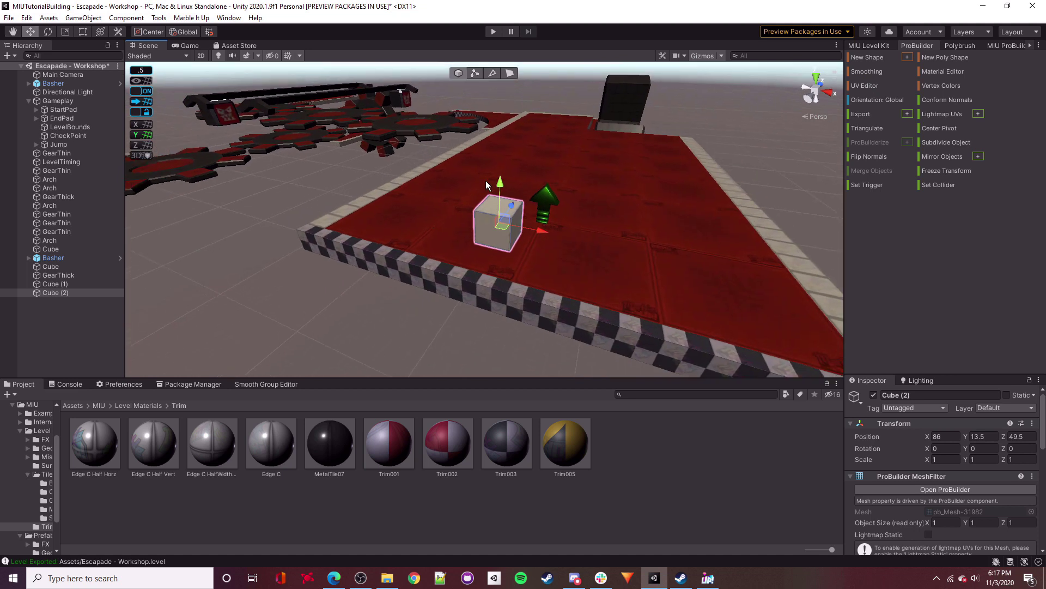
Apply the platform's Tile 02-C material to the new cube.
scroll(515, 233, "down", 3)
left_click(620, 256)
scroll(909, 485, "down", 10)
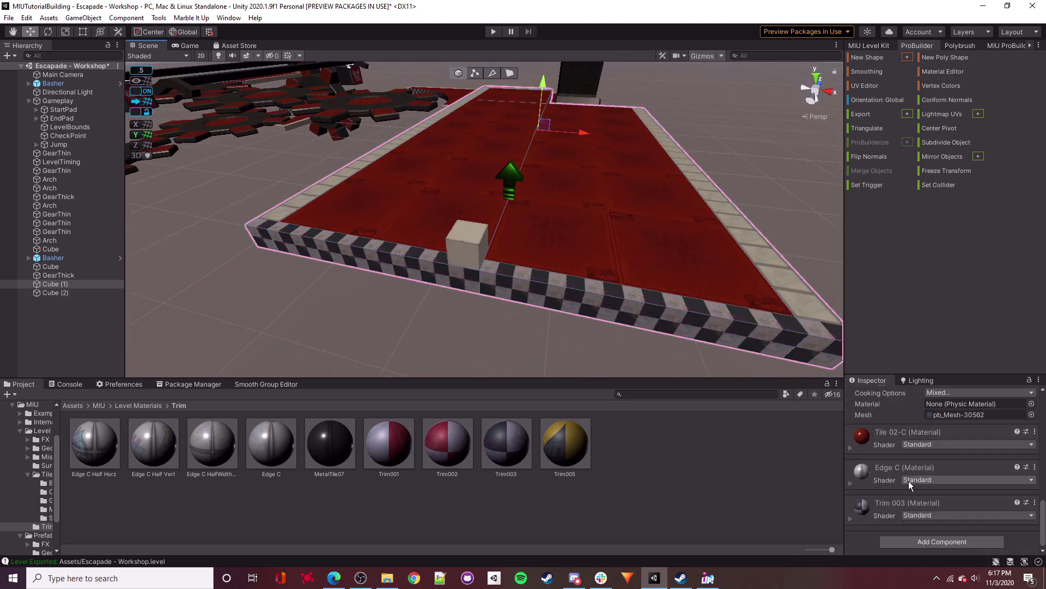
left_click_drag(862, 436, 468, 244)
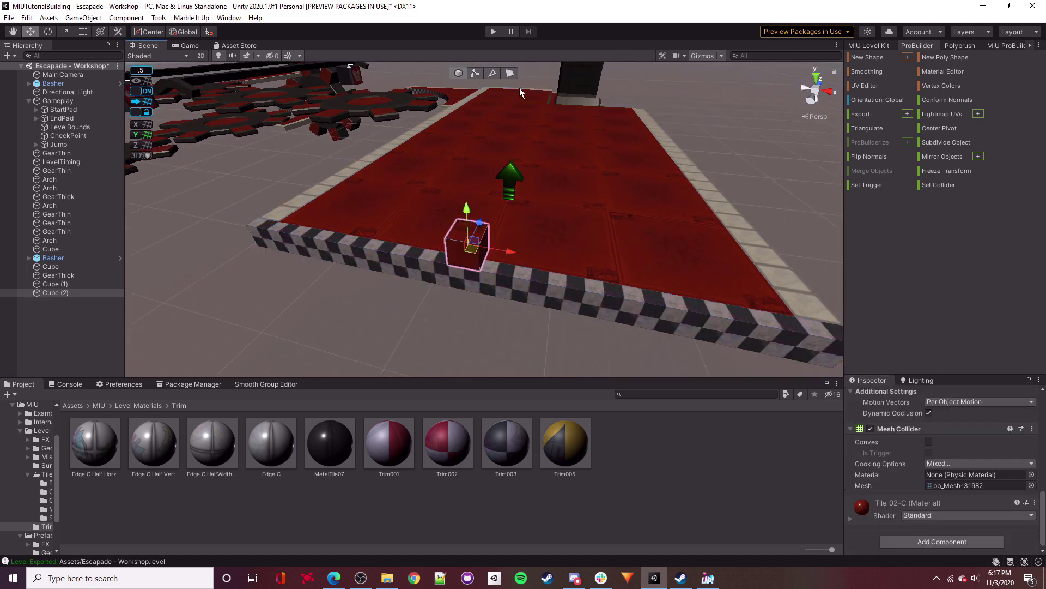
Stretch the new cube along X into a bar 16 units long by moving its side face.
left_click(512, 75)
right_click_drag(507, 164, 503, 174)
left_click(488, 231)
right_click_drag(488, 231, 515, 246)
left_click_drag(472, 221, 714, 246)
middle_click_drag(652, 246, 578, 235)
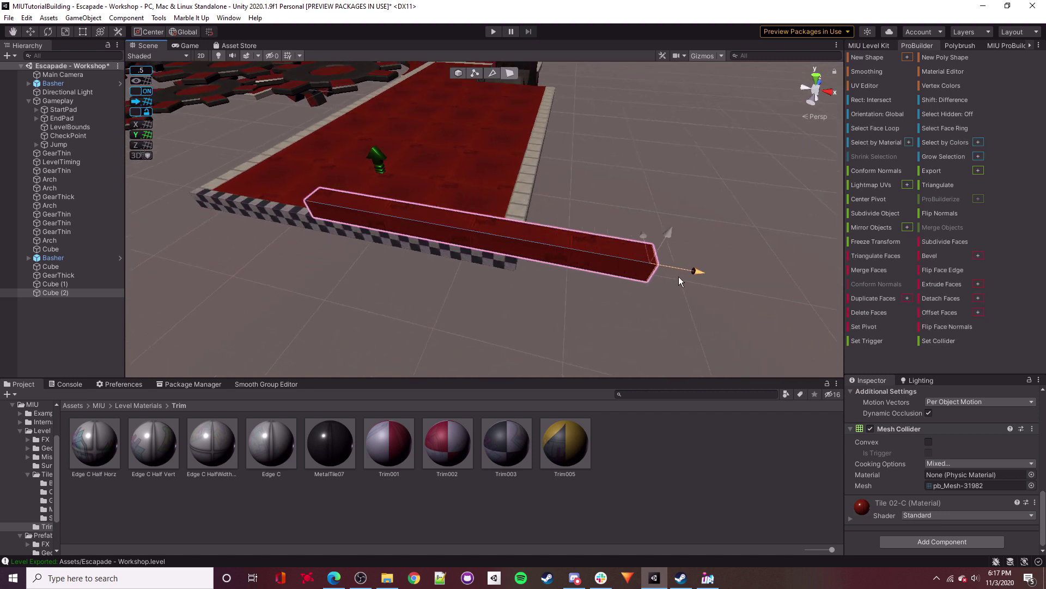
Pull the bar's long face along Z to form a slab 20 units deep.
left_click_drag(633, 269, 344, 273, "alt")
right_click_drag(570, 250, 479, 248)
left_click_drag(520, 248, 489, 253)
key("Escape")
right_click_drag(440, 263, 611, 238)
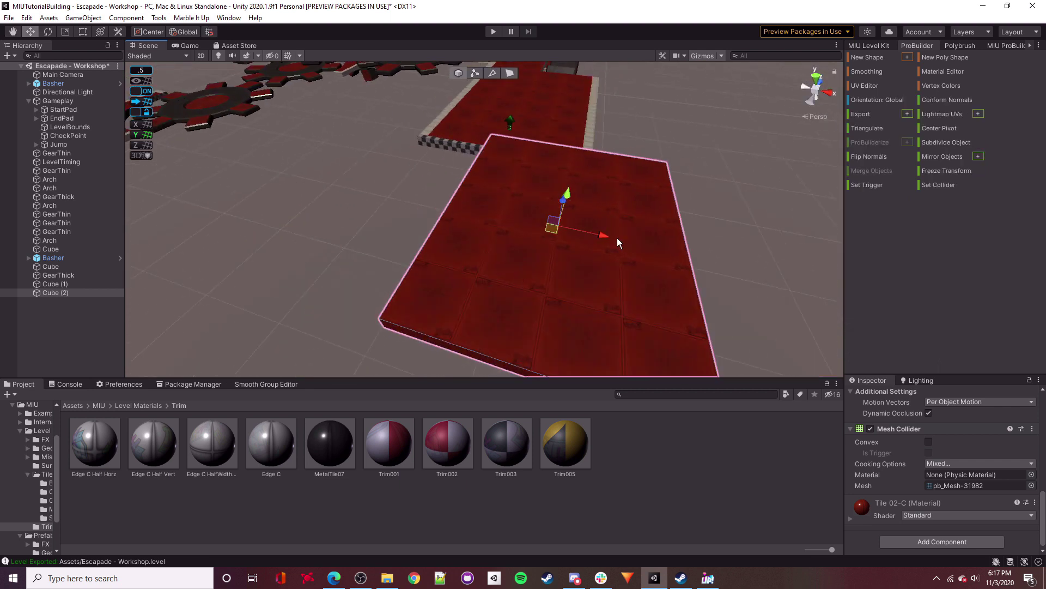
Move the slab to X 79, Y 11, Z 40, beyond the first platform's checkered end.
left_click_drag(617, 239, 499, 224)
right_click_drag(500, 223, 344, 157)
left_click_drag(227, 134, 232, 148)
left_click(338, 180)
right_click_drag(475, 204, 457, 197)
left_click_drag(430, 177, 402, 180)
left_click_drag(347, 136, 362, 155)
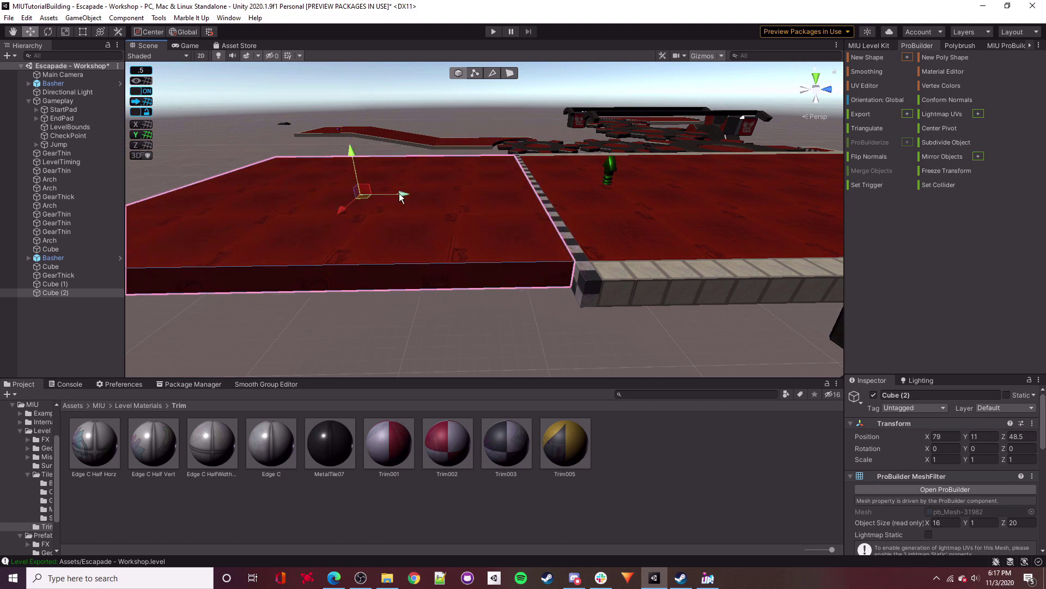
left_click_drag(399, 193, 268, 193)
middle_click_drag(344, 185, 507, 182)
Extrude the slab's two side faces outward by 1 unit each and apply the Edge C material to the borders.
key("g")
left_click(516, 264)
right_click_drag(516, 264, 369, 275)
left_click(302, 330, "shift")
key("ctrl+e")
Apply Trim003 to the slab's end facing the first platform and extrude that end by 0.5 unit.
key("a")
right_click_drag(497, 245, 480, 253)
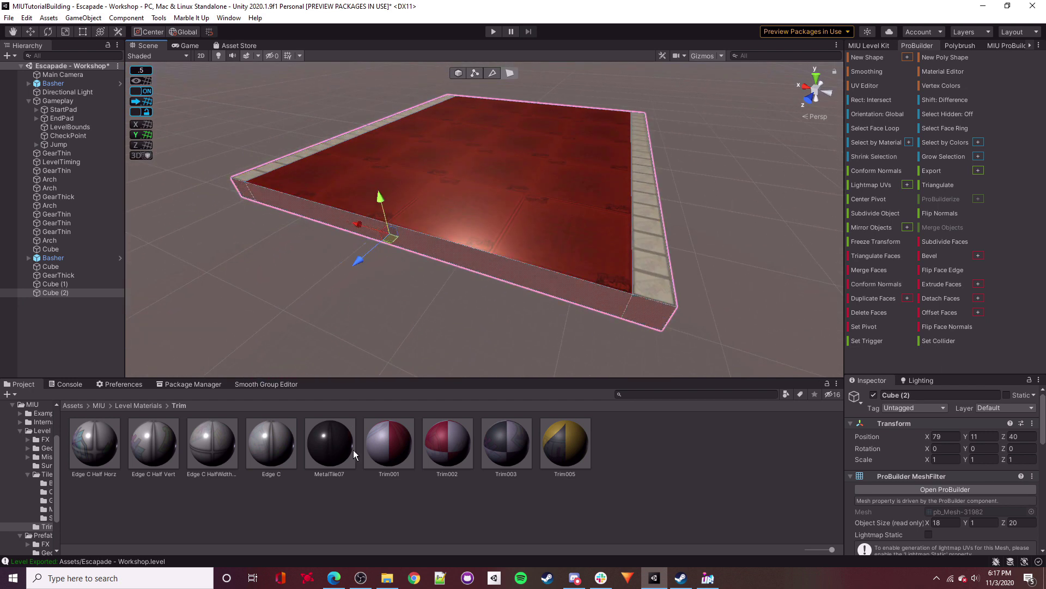
left_click_drag(489, 460, 591, 301)
key("ctrl+e")
key("a")
right_click_drag(331, 256, 608, 300)
left_click_drag(514, 229, 493, 224)
right_click_drag(493, 224, 508, 241)
left_click_drag(488, 247, 498, 249)
Extrude the slab's opposite end faces outward and apply Trim003 to that border.
key("a")
right_click_drag(498, 250, 581, 234)
left_click(439, 227)
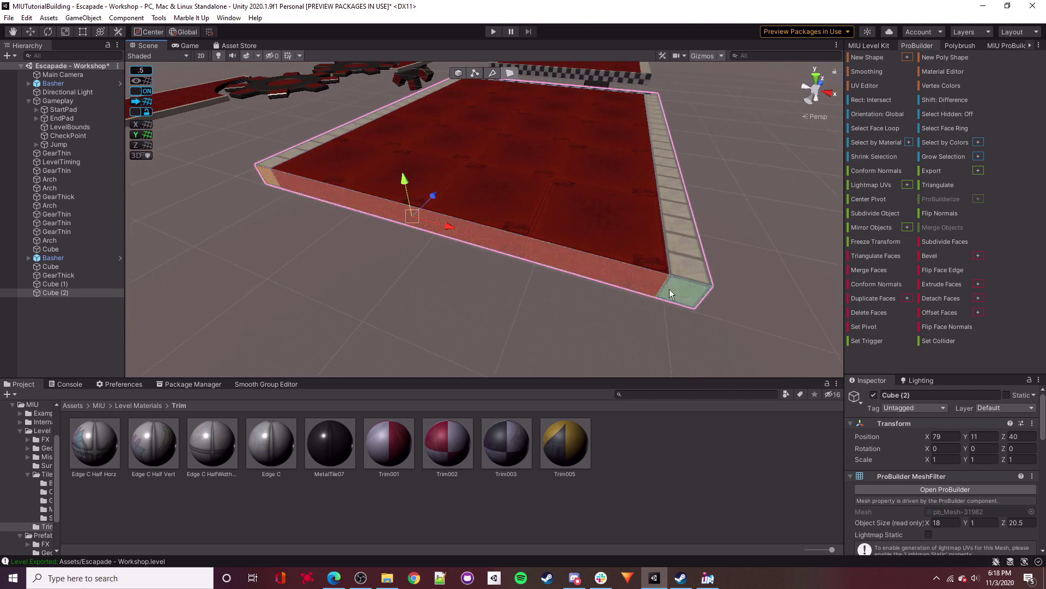
left_click_drag(500, 452, 603, 270)
right_click_drag(603, 271, 467, 211)
left_click_drag(456, 214, 461, 215)
left_click(437, 237)
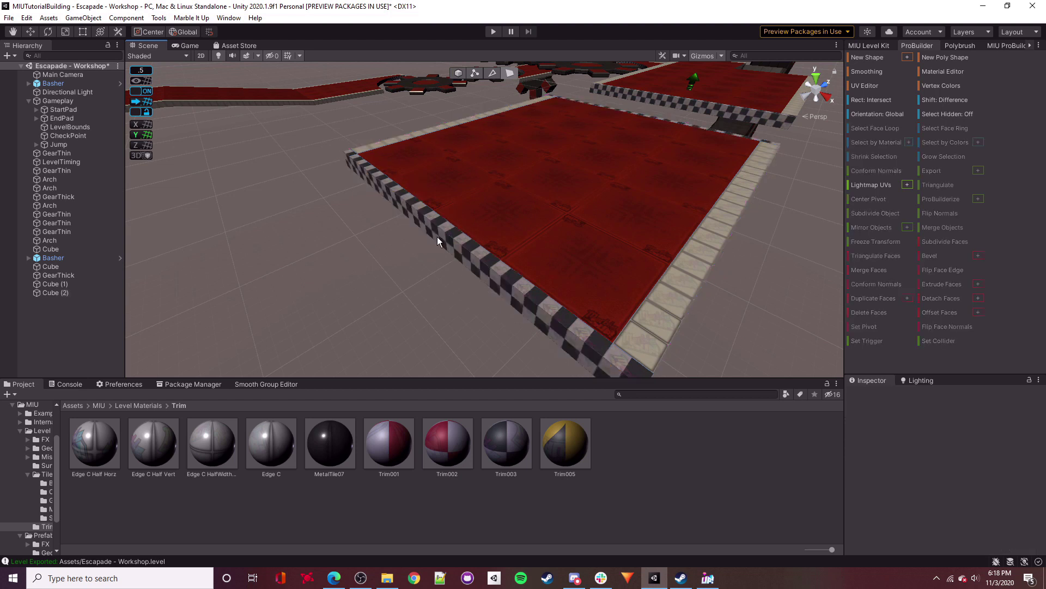
Raise the second platform above the level of the first one.
left_click(461, 73)
left_click(561, 212)
right_click_drag(562, 212, 449, 178)
left_click_drag(447, 173, 456, 98)
Add another Super Jump pickup on the raised second platform.
right_click_drag(463, 101, 607, 191)
left_click(881, 48)
left_click(970, 168)
right_click_drag(480, 179, 488, 209)
left_click_drag(489, 211, 511, 216)
right_click_drag(512, 217, 479, 192)
left_click_drag(496, 188, 511, 190)
Position the second Super Jump near the far checkered end of the second platform.
right_click_drag(511, 190, 524, 161)
left_click_drag(499, 109, 499, 99)
left_click_drag(543, 146, 337, 149)
right_click_drag(338, 153, 712, 141)
left_click_drag(712, 140, 612, 154)
right_click_drag(612, 154, 609, 246)
Duplicate the arch platform beside the gears and place the copy at 100, 25.5, 6.5 above the second platform.
key("shift+d")
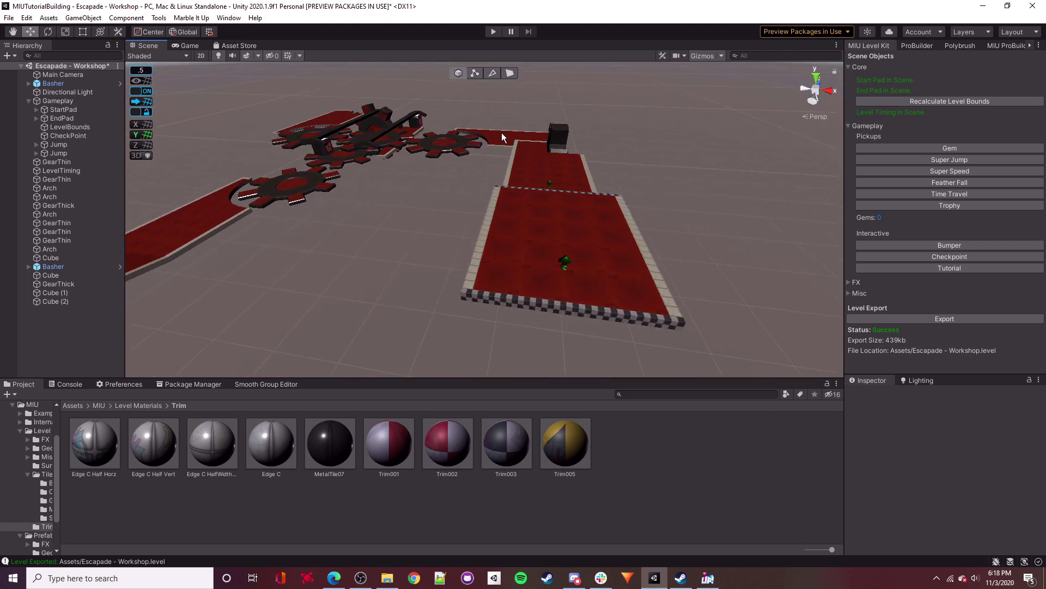
left_click(320, 118)
right_click_drag(612, 192, 561, 187)
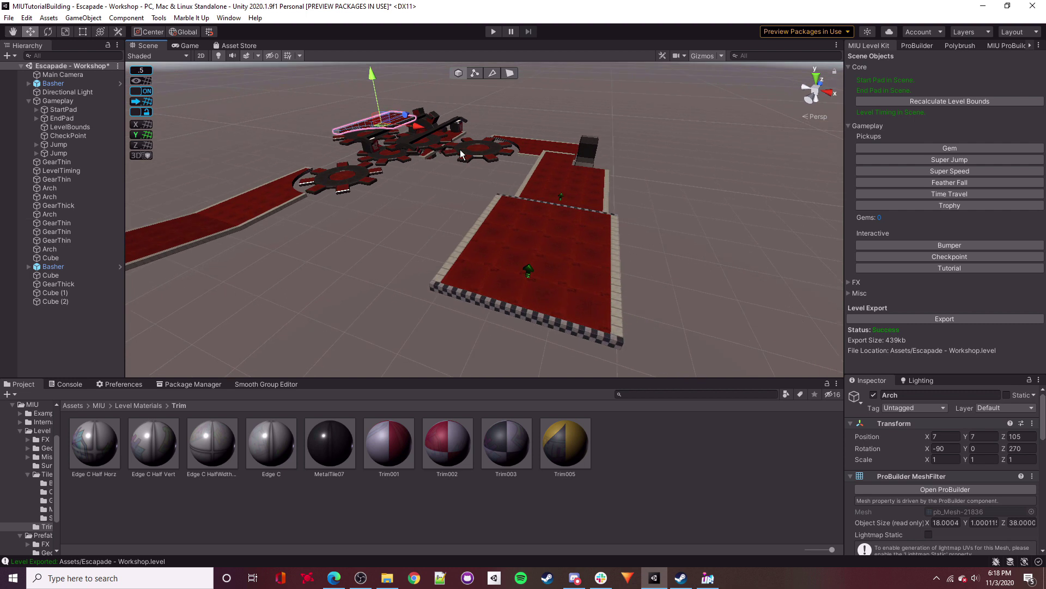
left_click_drag(529, 129, 484, 225)
right_click_drag(507, 243, 366, 240)
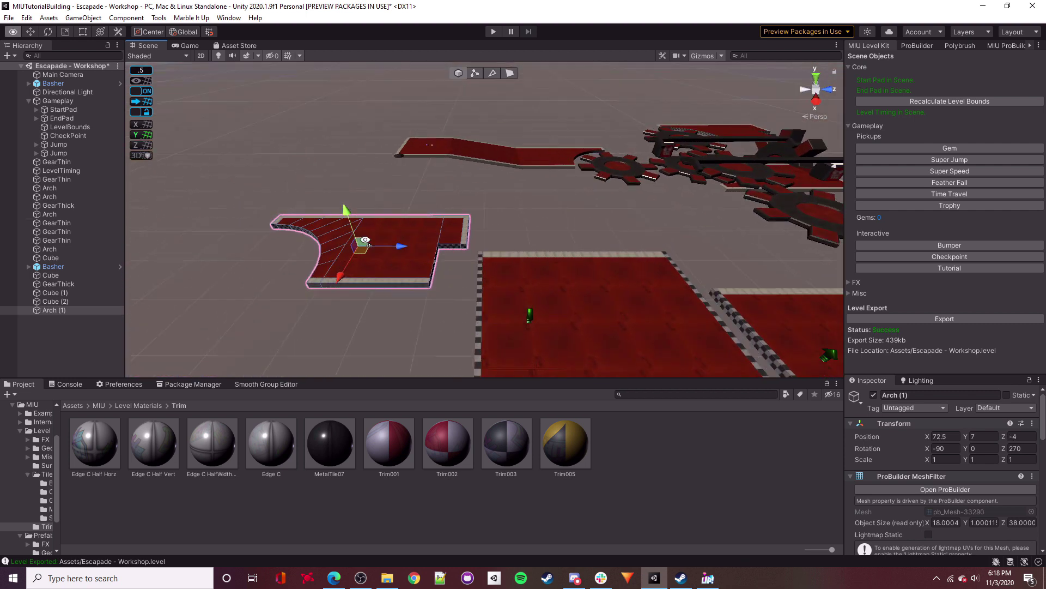
left_click_drag(345, 278, 338, 364)
right_click_drag(475, 214, 411, 274)
left_click_drag(397, 188, 329, 206)
right_click_drag(485, 231, 503, 172)
key("w")
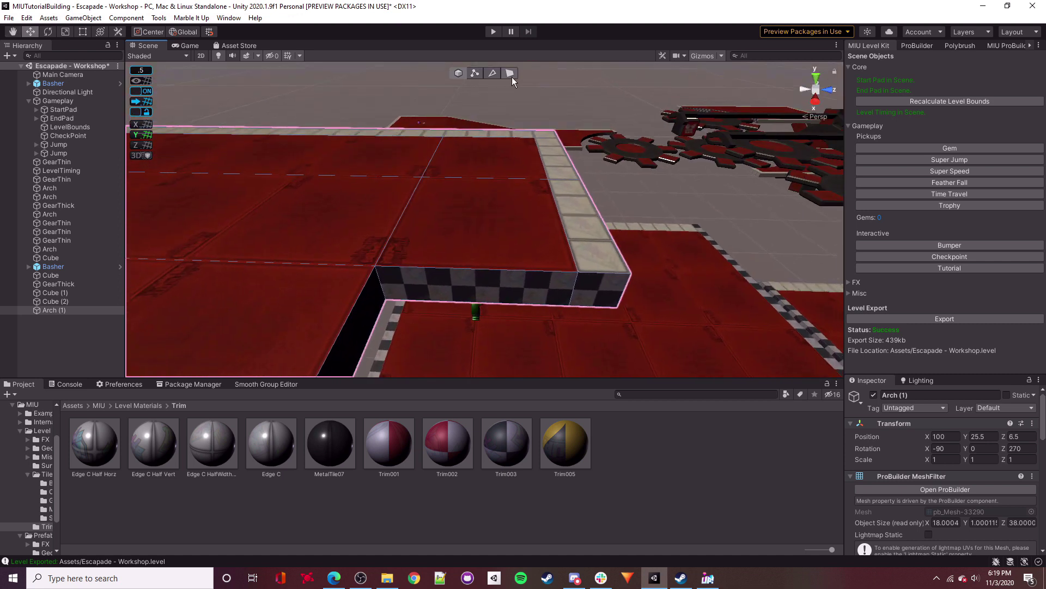
Delete the red-tiled and top trim face loops from the section protruding at the copied arch's straight end.
left_click(510, 74)
left_click(488, 261)
key("alt+l")
right_click_drag(544, 265, 533, 243)
key("BackSpace")
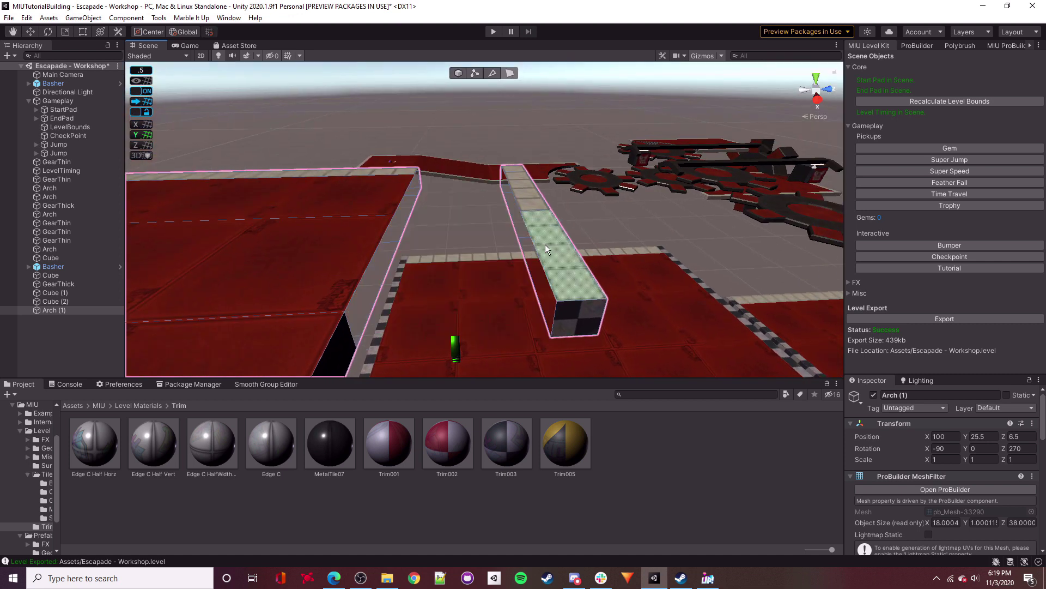
left_click(580, 278)
key("alt+l")
key("BackSpace")
Delete the leftover outer side faces of the protruding section so the arch ends in a straight edge.
right_click_drag(563, 274, 390, 243)
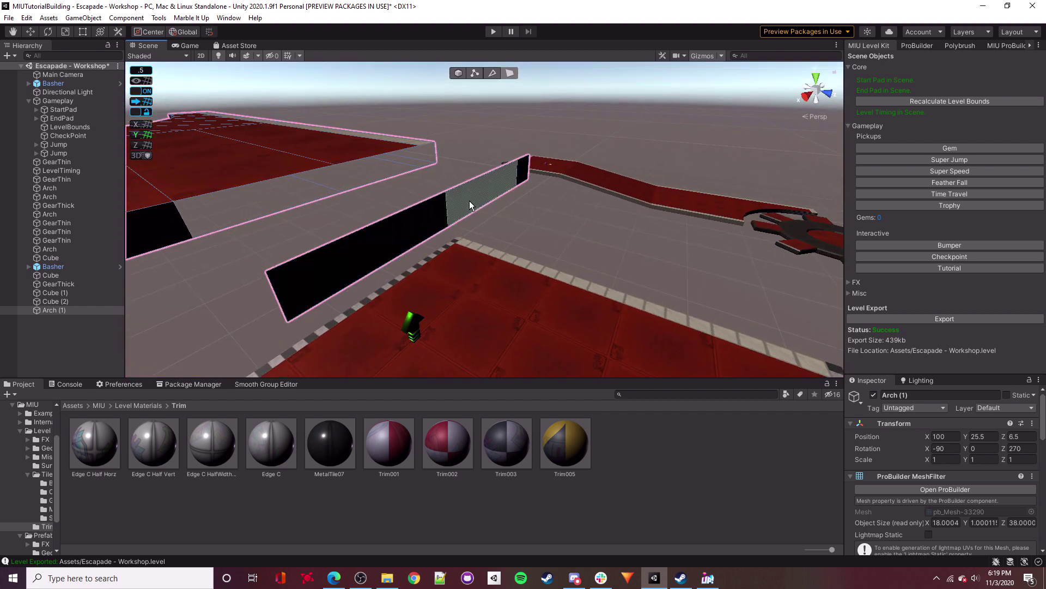
left_click(529, 170, "shift")
left_click(525, 175)
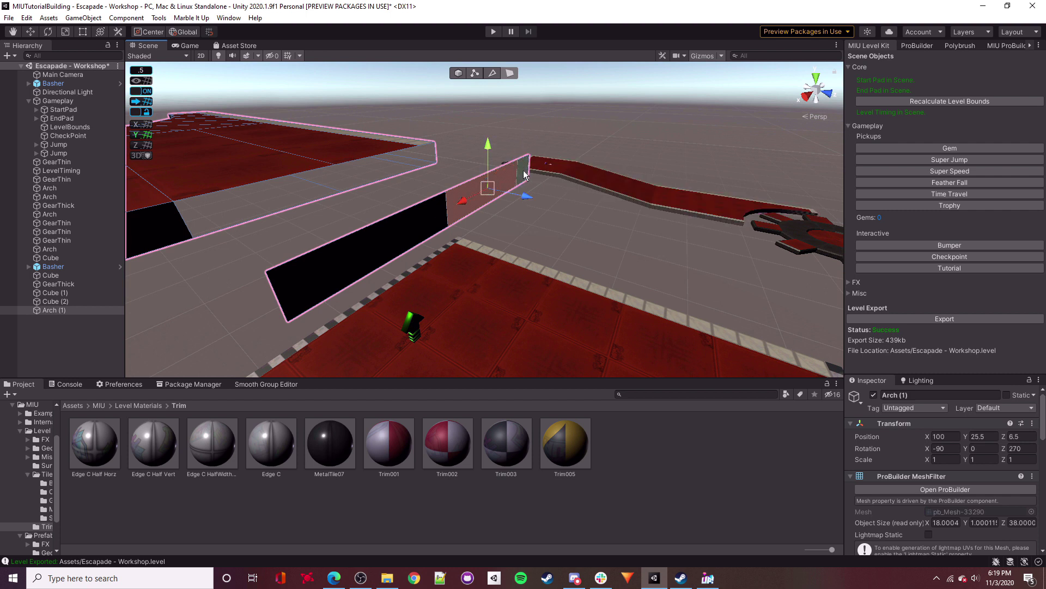
left_click(426, 247, "shift")
right_click_drag(532, 271, 428, 267)
key("BackSpace")
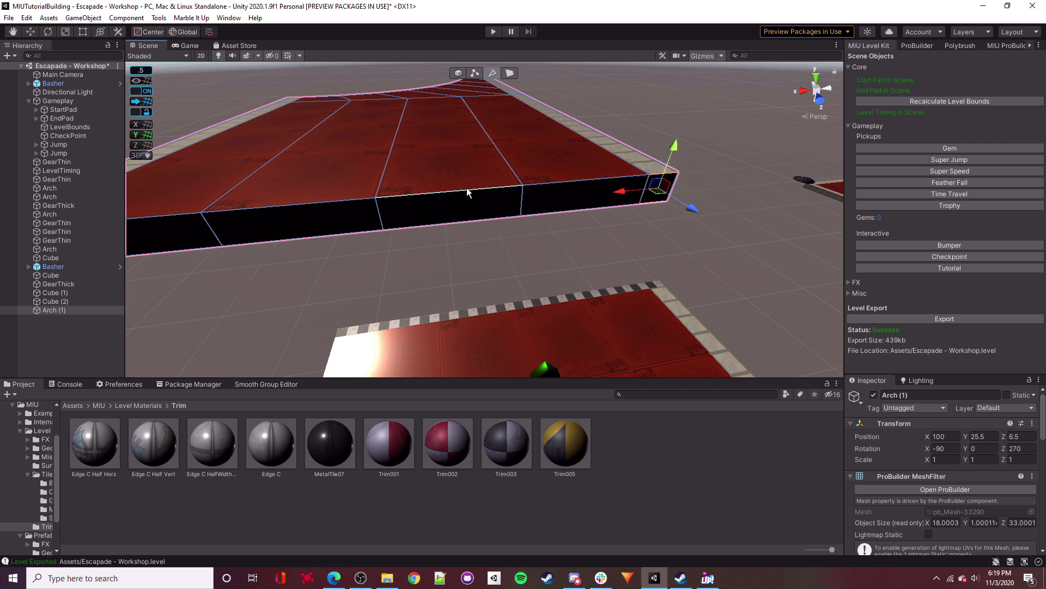
Shift the whole shortened arch sideways to X 98.
left_click(508, 75)
key("s")
right_click_drag(504, 159, 473, 221)
left_click(458, 74)
left_click_drag(444, 167, 513, 212)
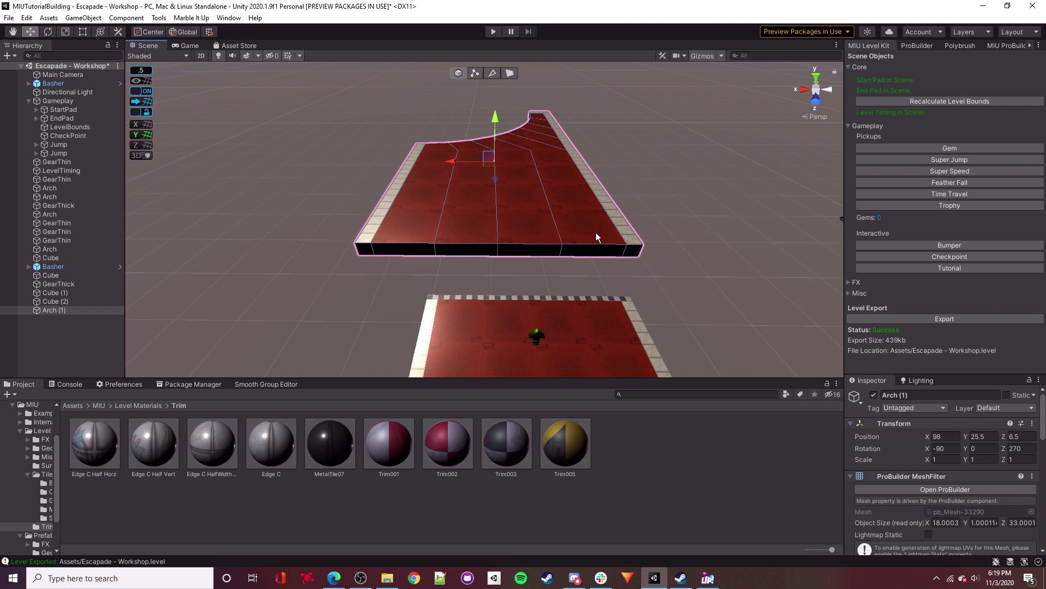
Mirror the copied arch on the Y axis without duplicating it.
left_click(918, 46)
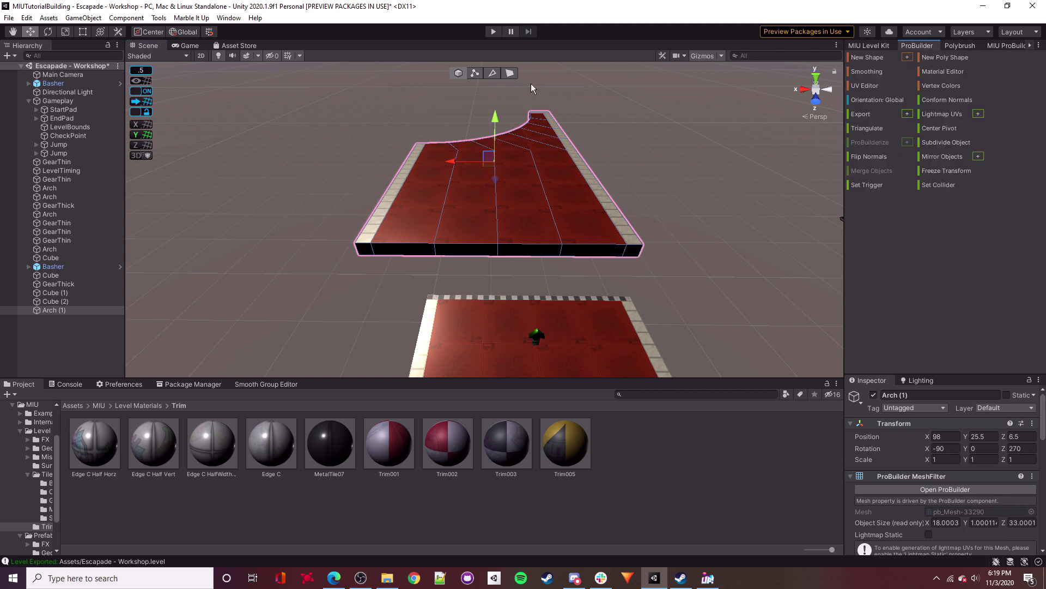
left_click(977, 156)
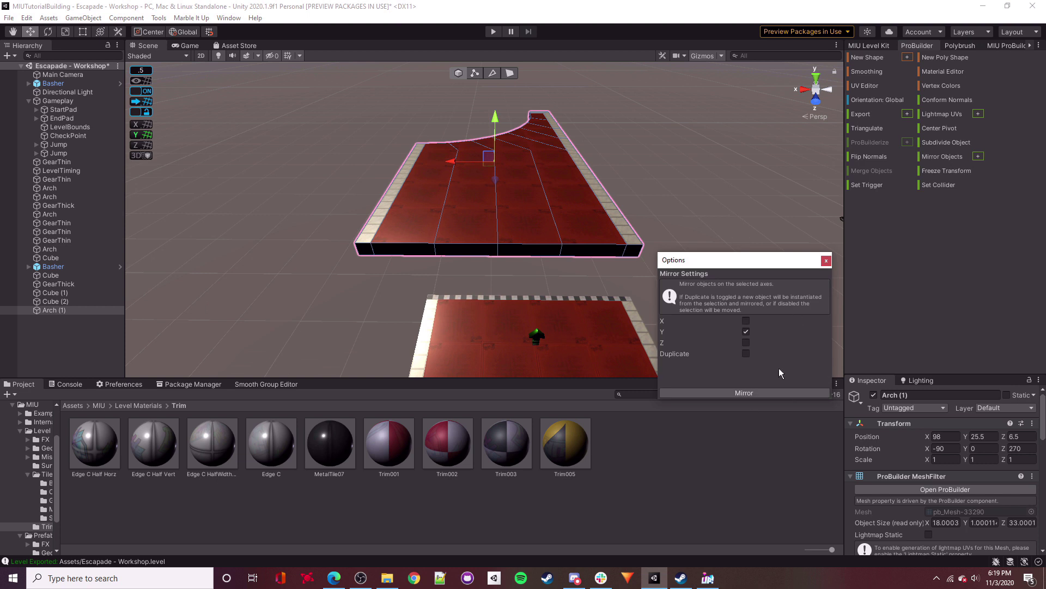
left_click(746, 392)
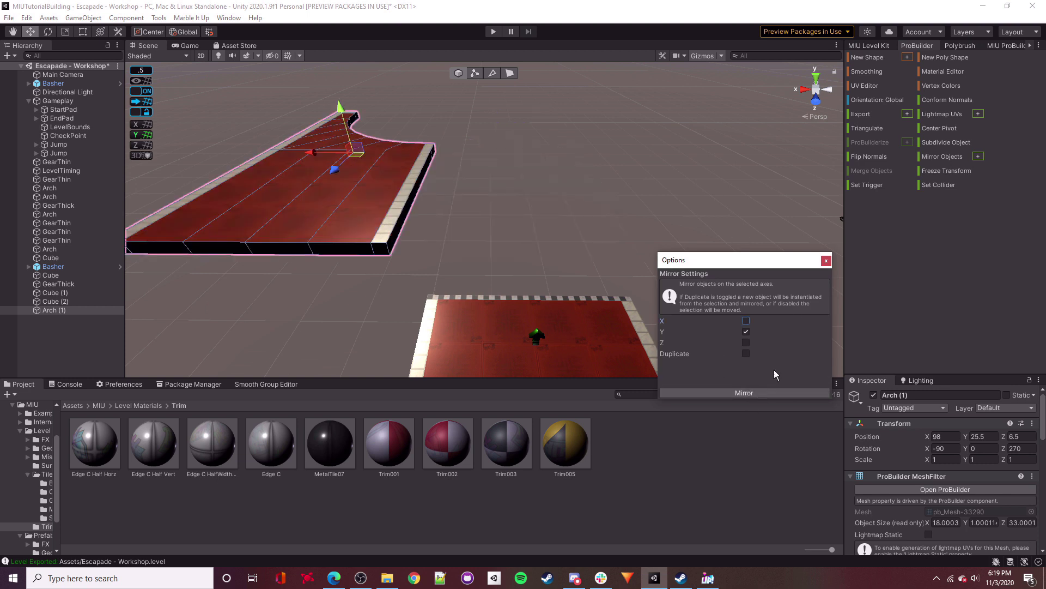
left_click(827, 261)
Slide the mirrored arch to X 79, in line with the second platform.
right_click_drag(509, 205, 529, 203)
left_click_drag(277, 161, 451, 158)
right_click_drag(456, 202, 468, 192)
left_click_drag(338, 164, 271, 273, "alt")
right_click_drag(271, 273, 582, 249)
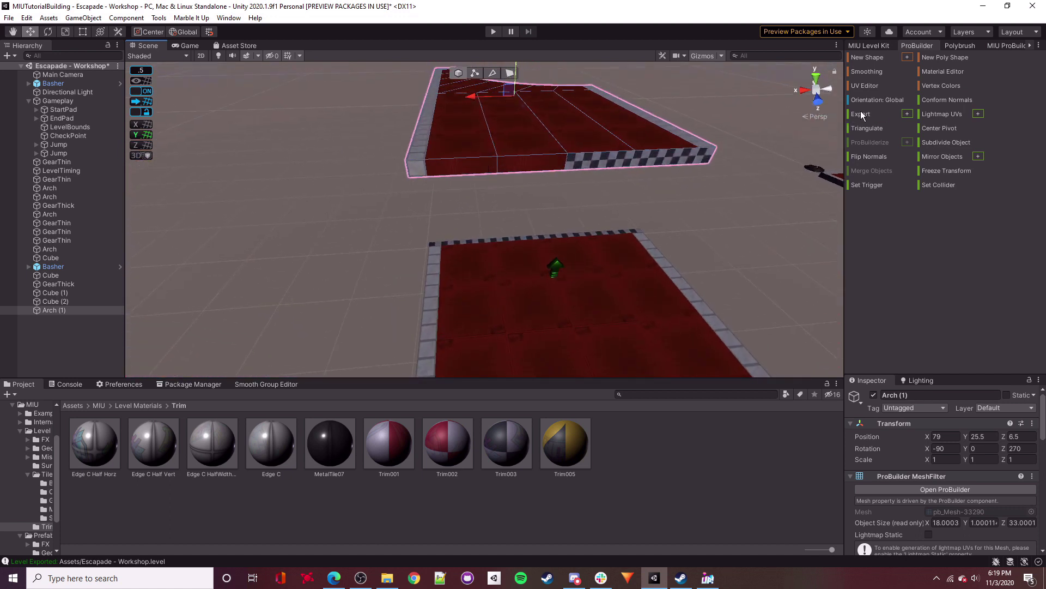
Turn off scene lighting and apply Trim003 to the faces of the arch's straight end that are not yet checkered.
left_click(219, 56)
right_click_drag(480, 267, 515, 245)
left_click(510, 73)
left_click(463, 216)
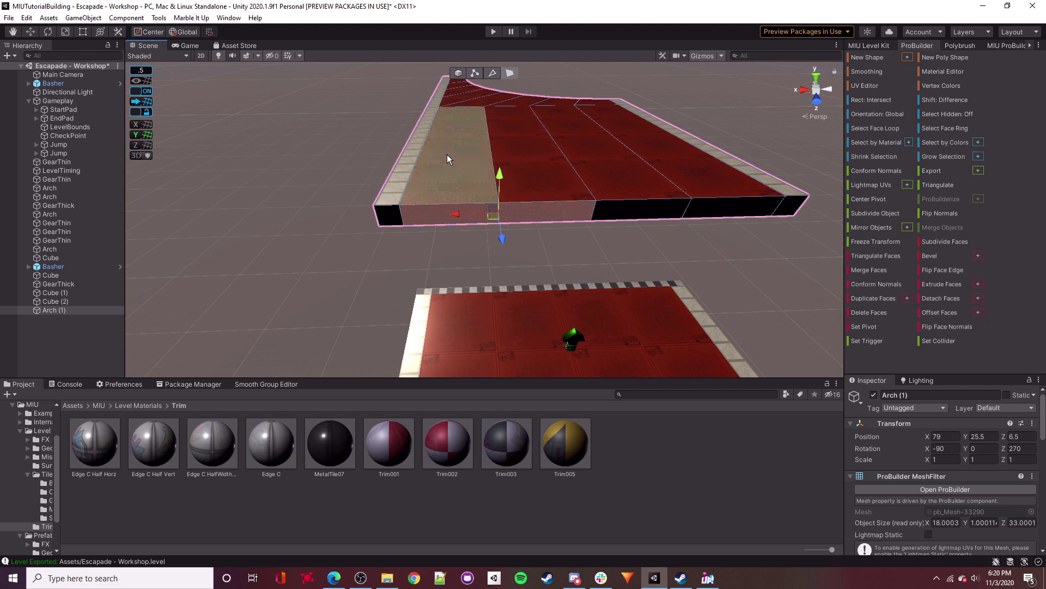
left_click(219, 56)
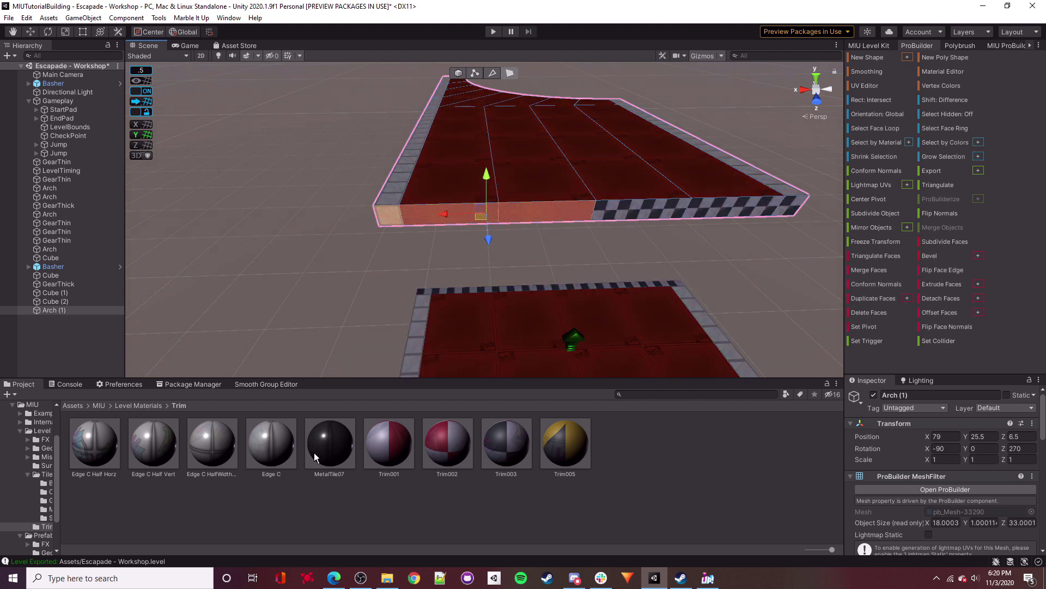
right_click_drag(541, 208, 589, 238)
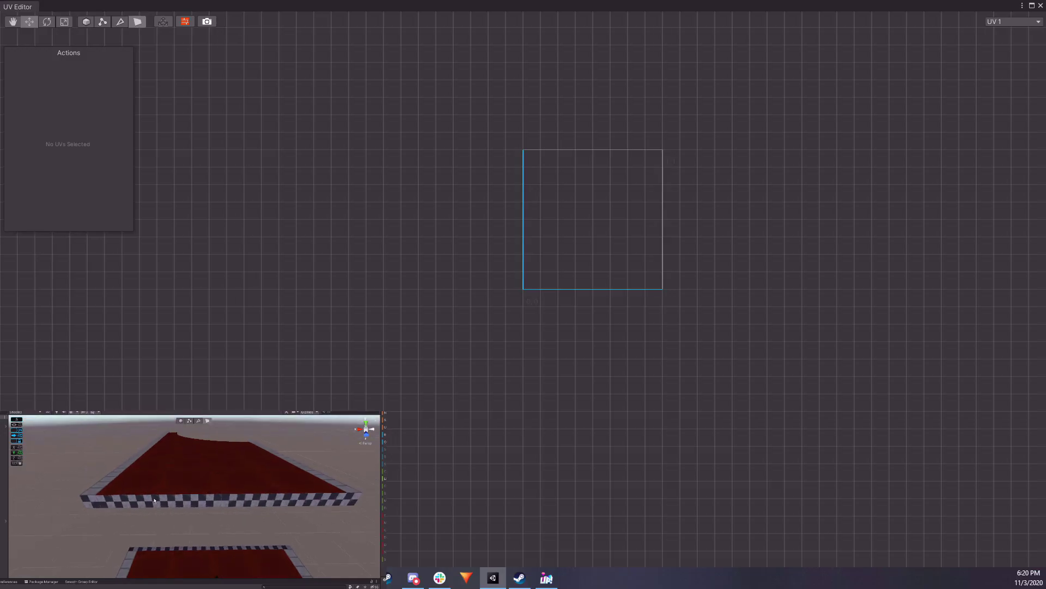
Shift the UVs of the newly checkered end faces in the UV Editor so their pattern lines up with the adjoining faces.
left_click(154, 501)
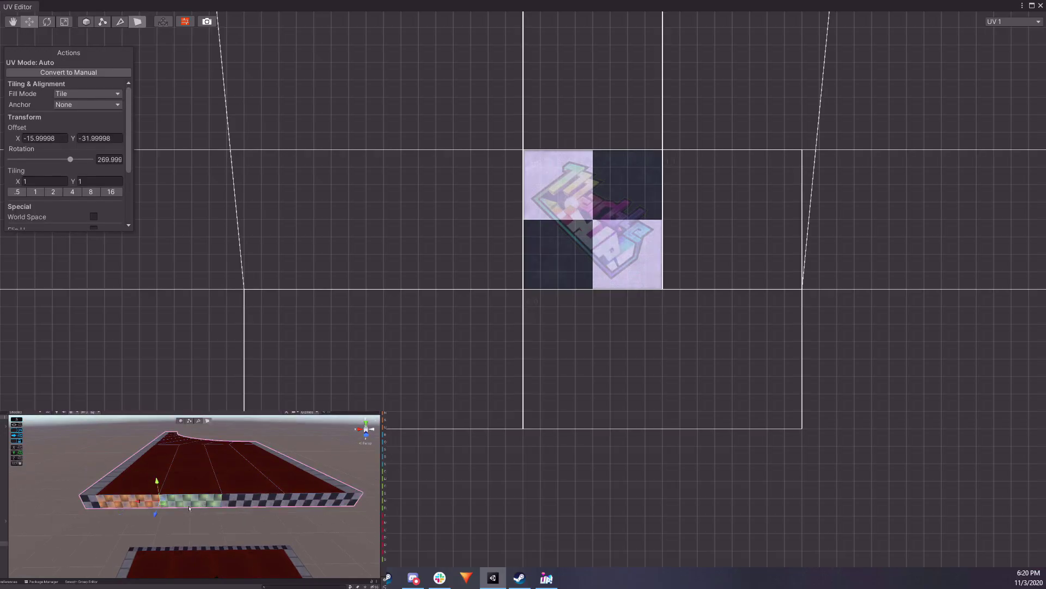
scroll(433, 240, "down", 10)
scroll(561, 248, "down", 5)
middle_click_drag(595, 257, 607, 398)
scroll(639, 328, "up", 8)
middle_click_drag(687, 283, 614, 316)
scroll(614, 316, "up", 7)
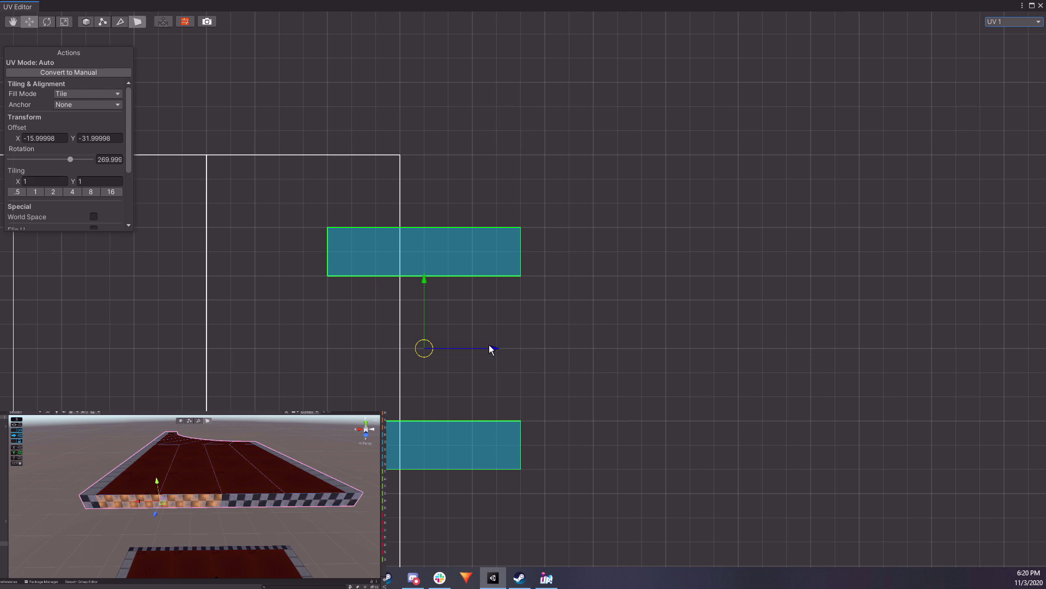
left_click_drag(498, 349, 519, 357)
scroll(150, 470, "up", 4)
right_click_drag(153, 475, 189, 459)
left_click(189, 459)
left_click(180, 424)
scroll(236, 508, "down", 4)
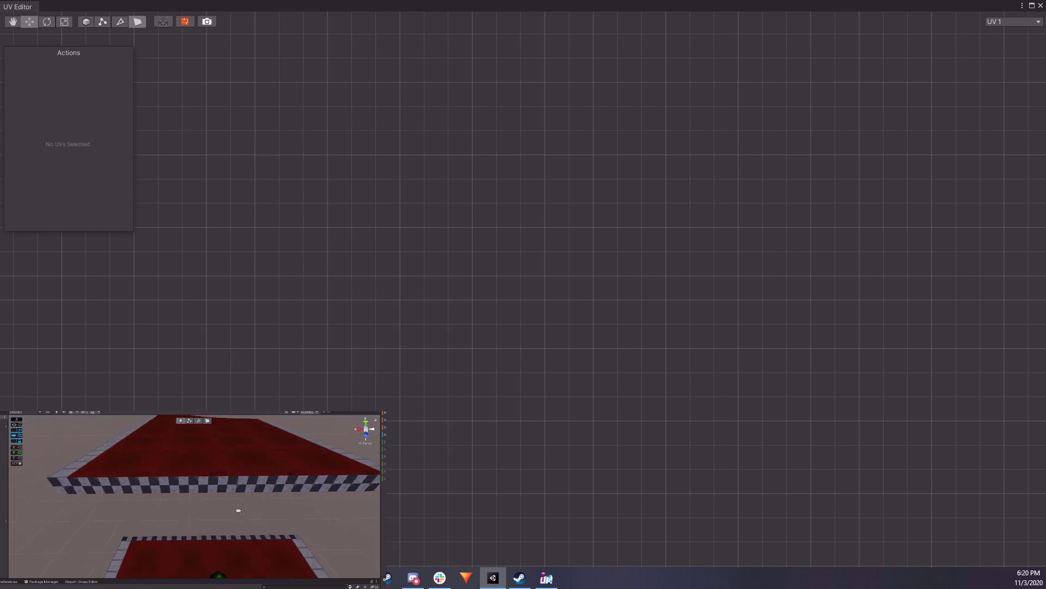
right_click_drag(236, 508, 255, 508)
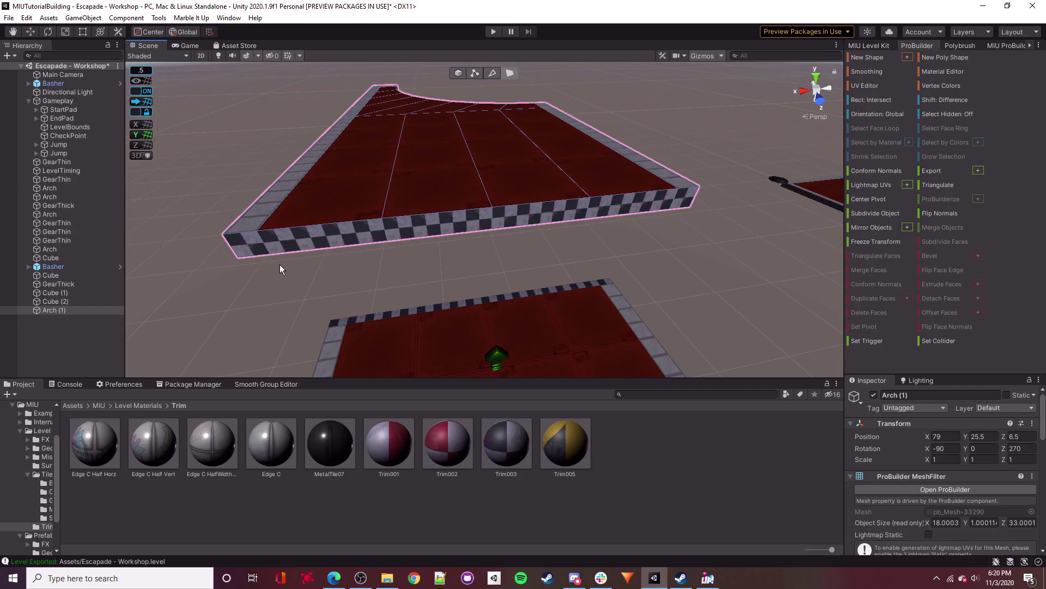
Extrude all the faces of the arch's checkered straight end outward by 0.5 units.
left_click(289, 243)
left_click(449, 227, "shift")
left_click(480, 220, "shift")
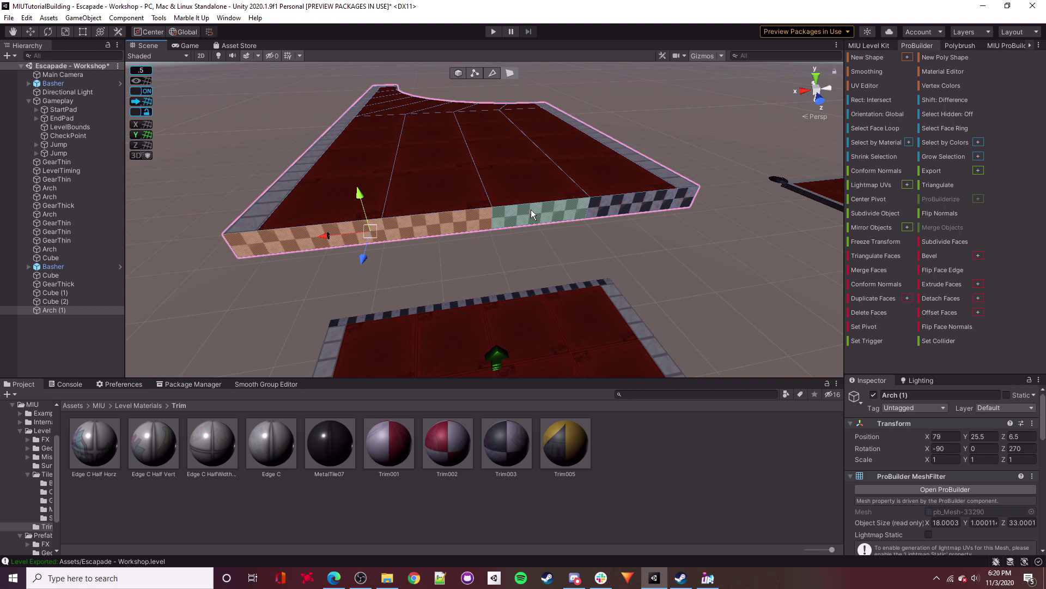
left_click(531, 210, "shift")
left_click(624, 205, "shift")
left_click(681, 201, "shift")
right_click_drag(589, 264, 610, 273)
key("ctrl+e")
left_click_drag(562, 243, 554, 243)
left_click_drag(505, 145, 564, 200, "alt")
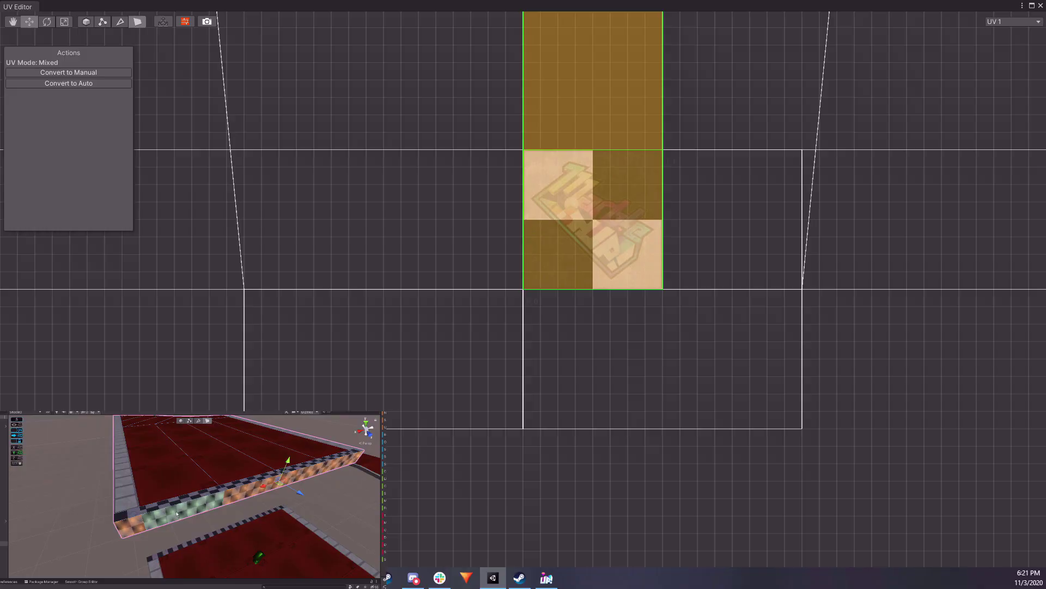
Convert the UVs of the extruded border's top faces to manual and box-project them.
left_click(173, 472)
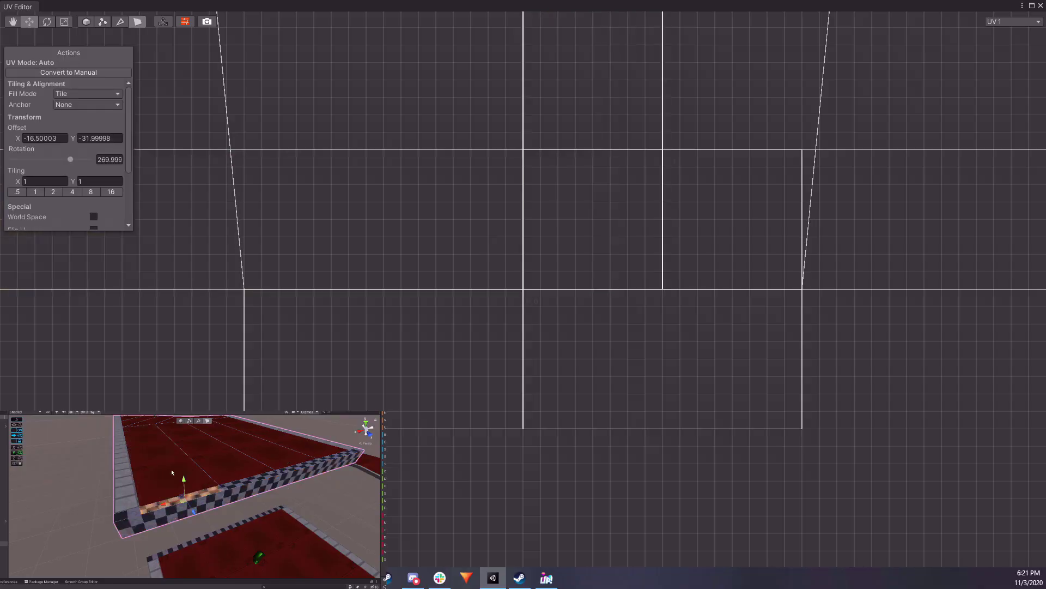
key("ctrl+a")
left_click(91, 72)
left_click(161, 505)
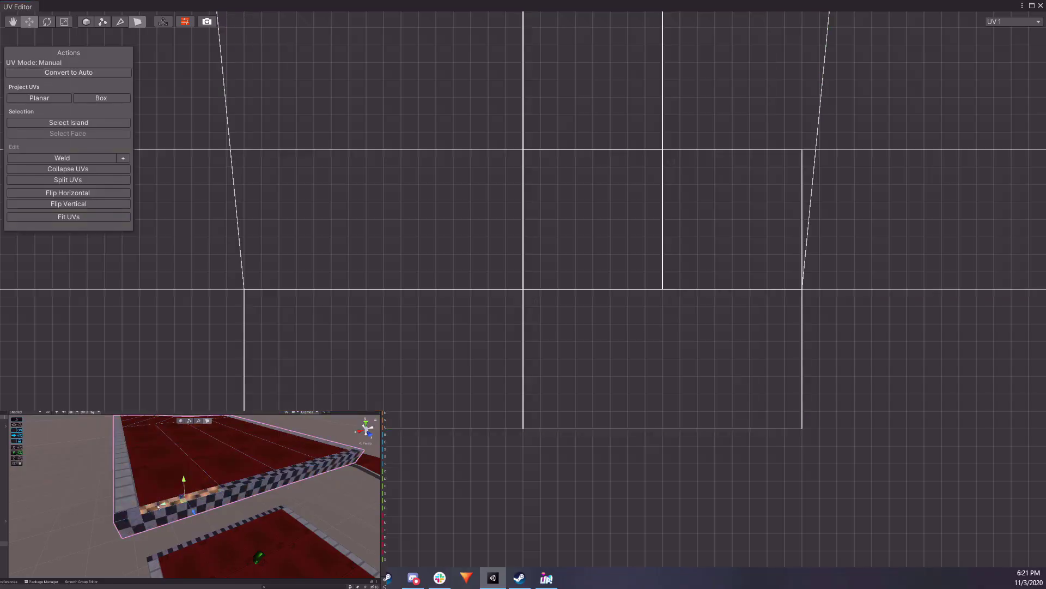
left_click(101, 104)
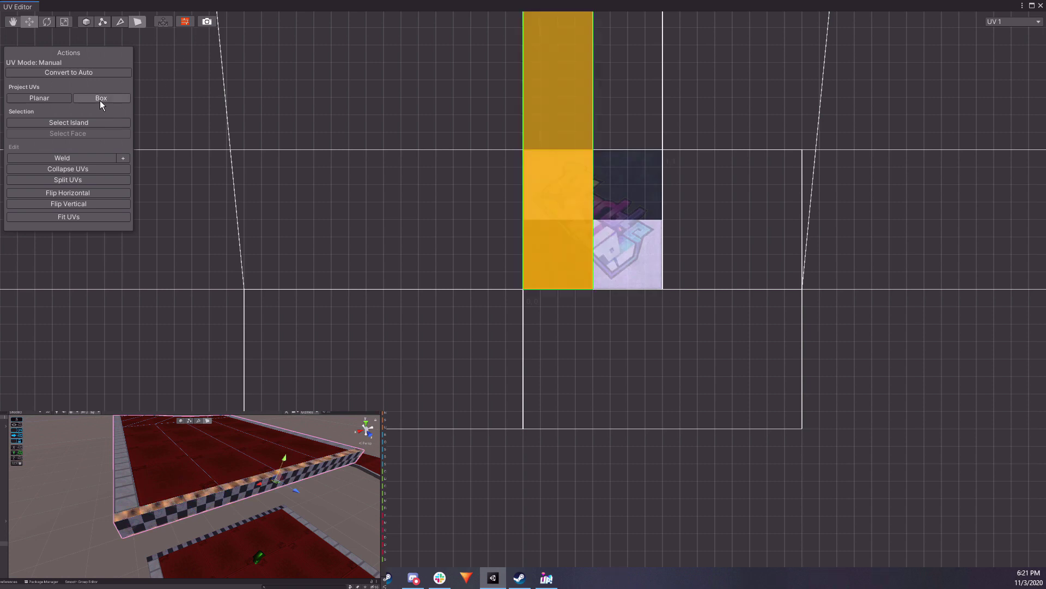
left_click(185, 533)
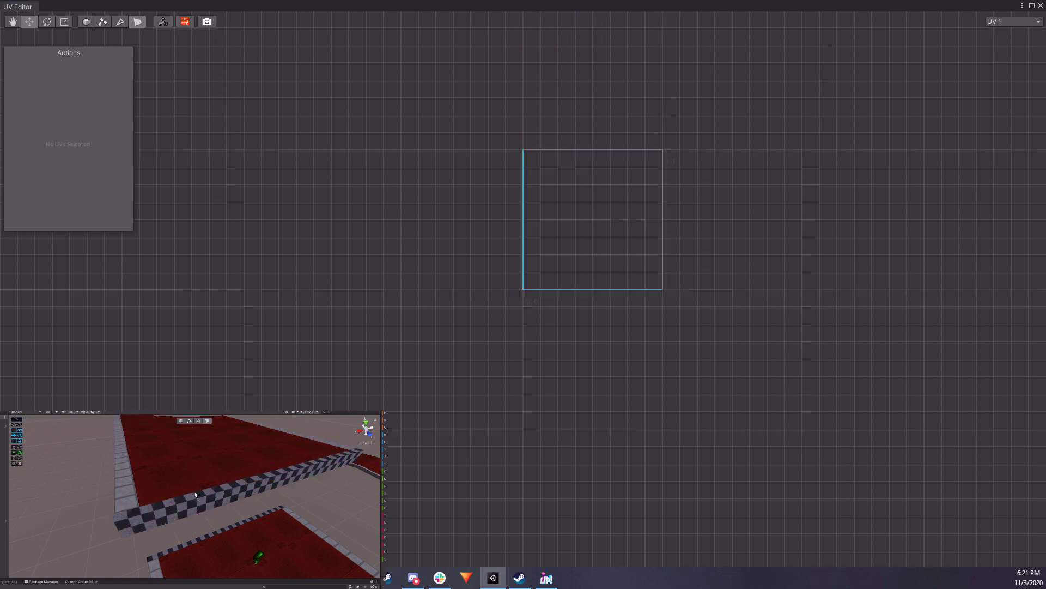
mouse_move(263, 489)
right_mouse_down()
mouse_move(269, 512)
mouse_move(267, 496)
right_mouse_up()
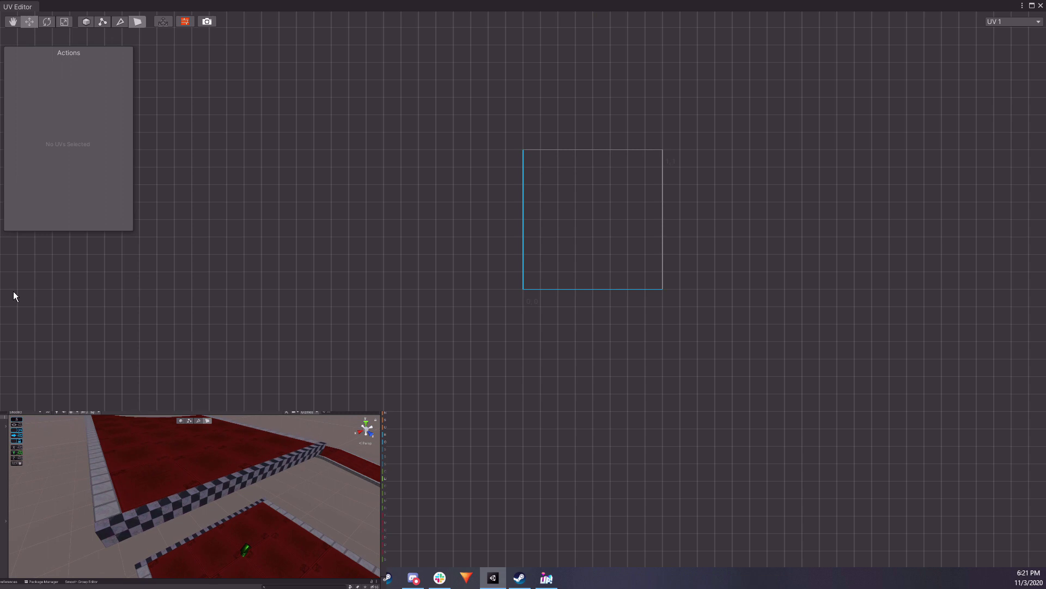
left_click(1040, 6)
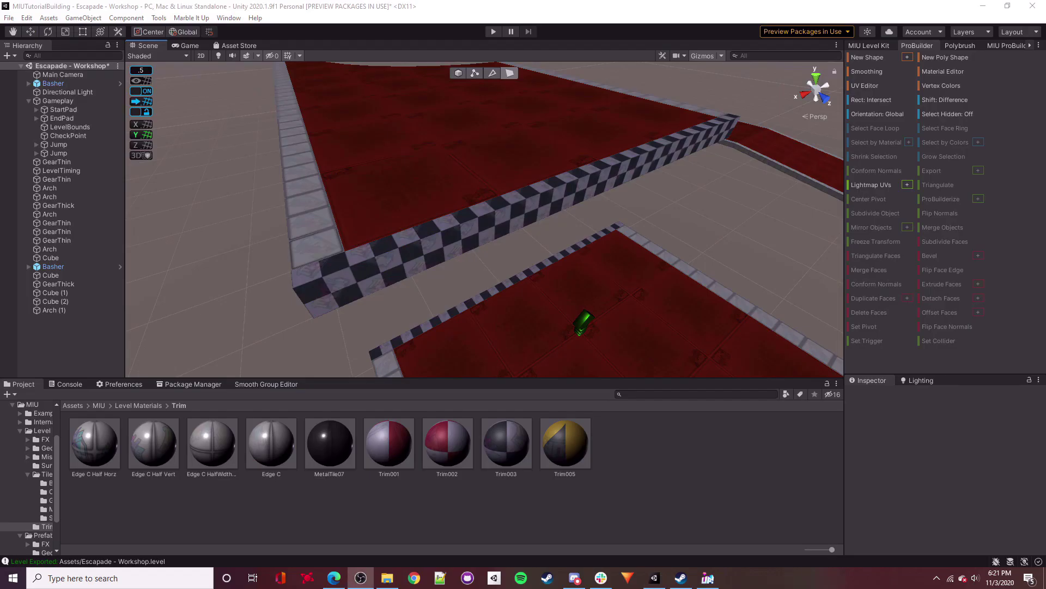
Lower the whole arch platform to Y 18, toward the level of the second platform.
left_click_drag(506, 209, 523, 267, "alt")
left_click(459, 74)
key("s")
right_click_drag(409, 244, 537, 250)
left_click(455, 222)
left_click(567, 228)
left_click(500, 184)
left_click_drag(500, 185, 537, 160, "alt")
left_click_drag(398, 112, 430, 180)
right_click_drag(512, 180, 462, 175)
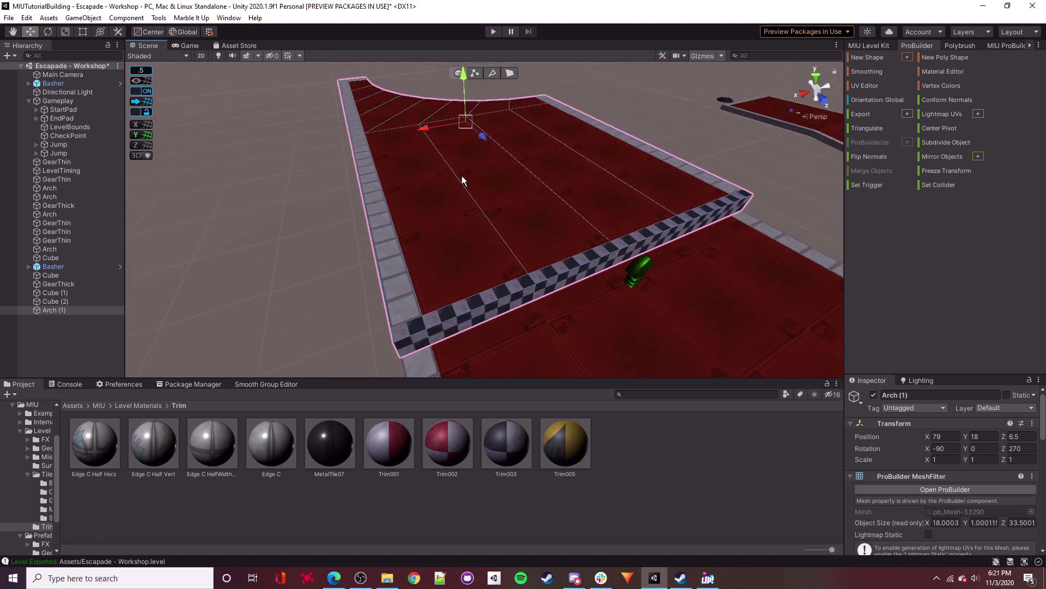
Lower the arch platform to Y 17 and slide it away from the second platform to Z -3.5.
left_click_drag(466, 86, 440, 231)
mouse_move(440, 231)
right_mouse_down()
mouse_move(514, 289)
mouse_move(450, 234)
right_mouse_up()
left_click_drag(305, 172, 497, 213)
mouse_move(498, 211)
right_mouse_down()
mouse_move(467, 184)
mouse_move(516, 206)
right_mouse_up()
Try to duplicate the second platform and lower the copy.
left_click(468, 184)
key("ctrl+d")
left_click_drag(515, 207, 400, 143, "alt")
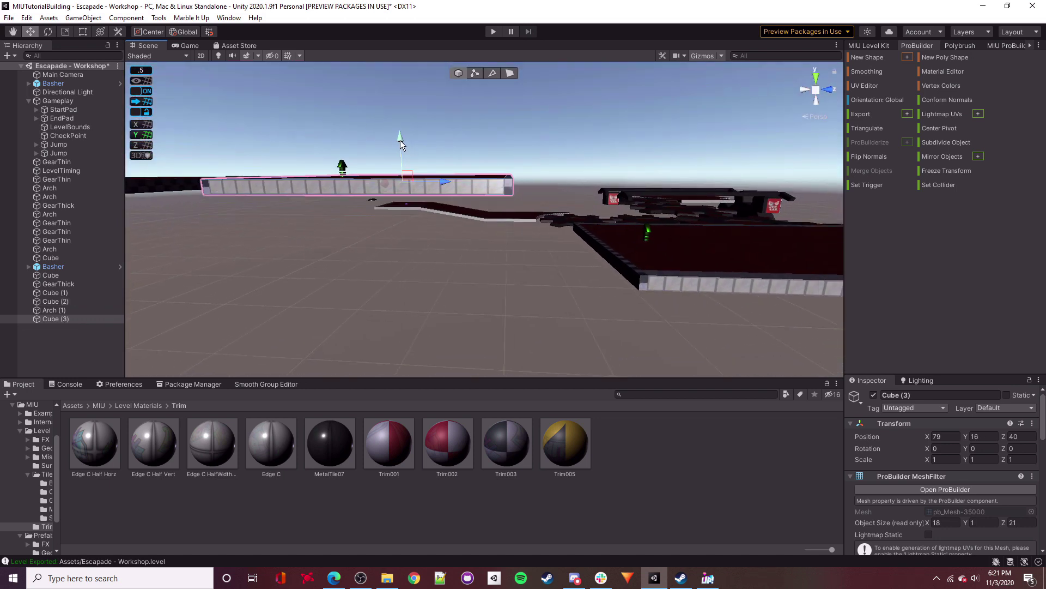
Set the grid snap increment to 1.
left_click(145, 70)
left_click(244, 73)
type("1")
right_click_drag(473, 175, 483, 169)
Try the duplicate platform at Y 11 and Z 48, and delete it.
left_click_drag(388, 138, 414, 214)
right_click_drag(419, 218, 382, 223)
key("w")
left_click_drag(333, 175, 470, 198)
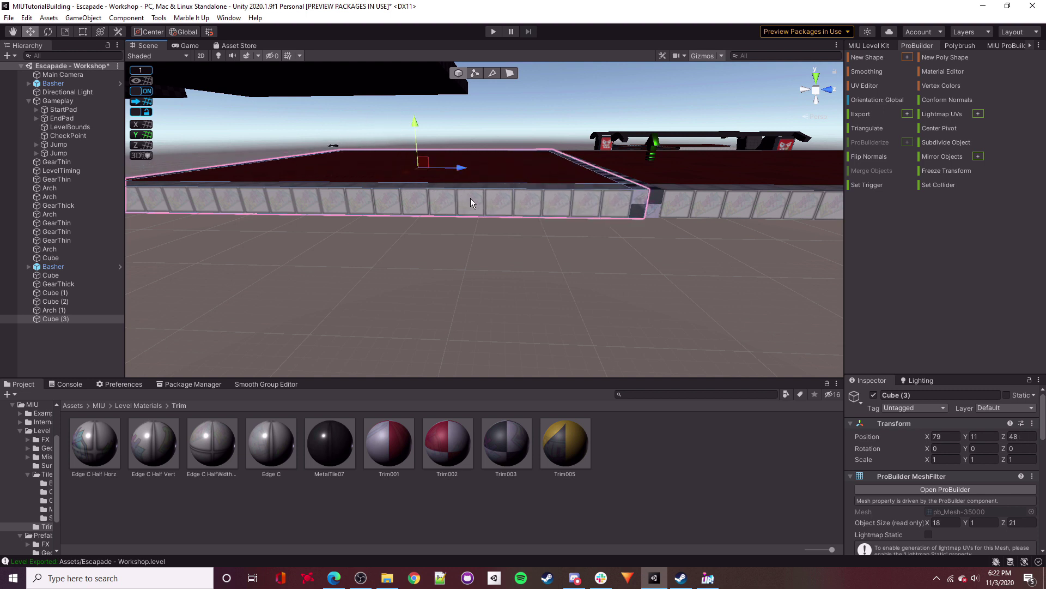
key("Delete")
Move the arch platform farther from the second platform to Z -5 and raise it higher above it.
right_click_drag(632, 274, 470, 198)
left_click(400, 187)
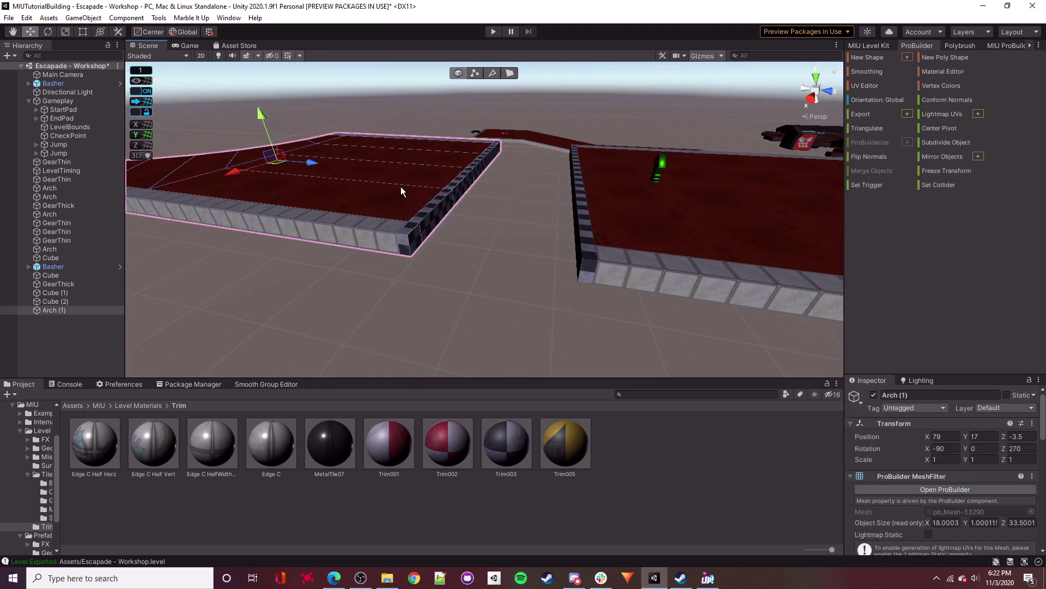
left_click_drag(366, 184, 293, 172)
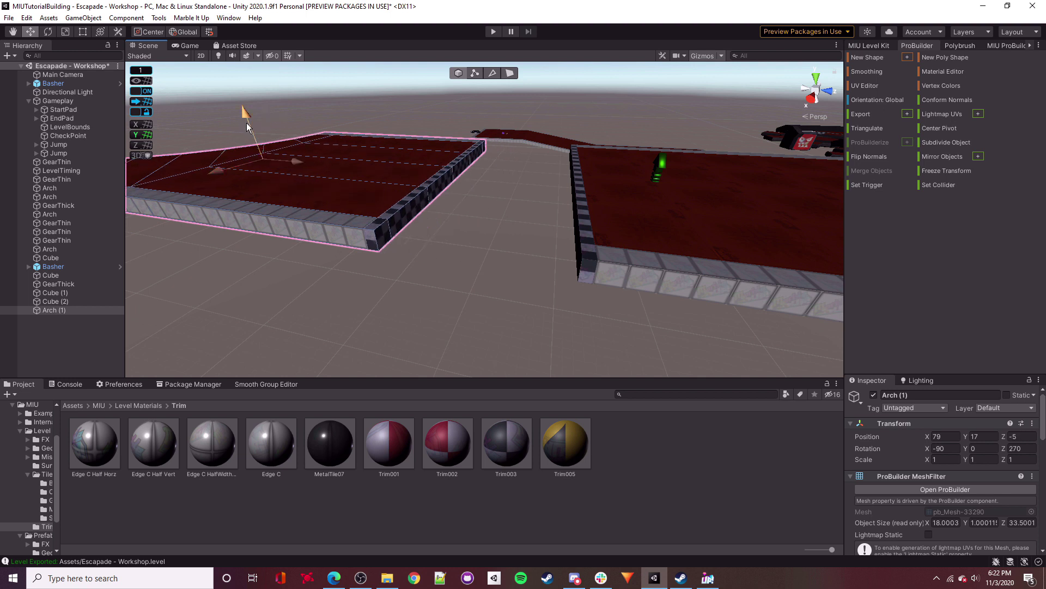
left_click_drag(258, 130, 212, 62)
right_click_drag(436, 219, 504, 206)
Select the second platform together with its Super Jump and move both away from the first platform, toward the arch platform.
left_click(522, 201)
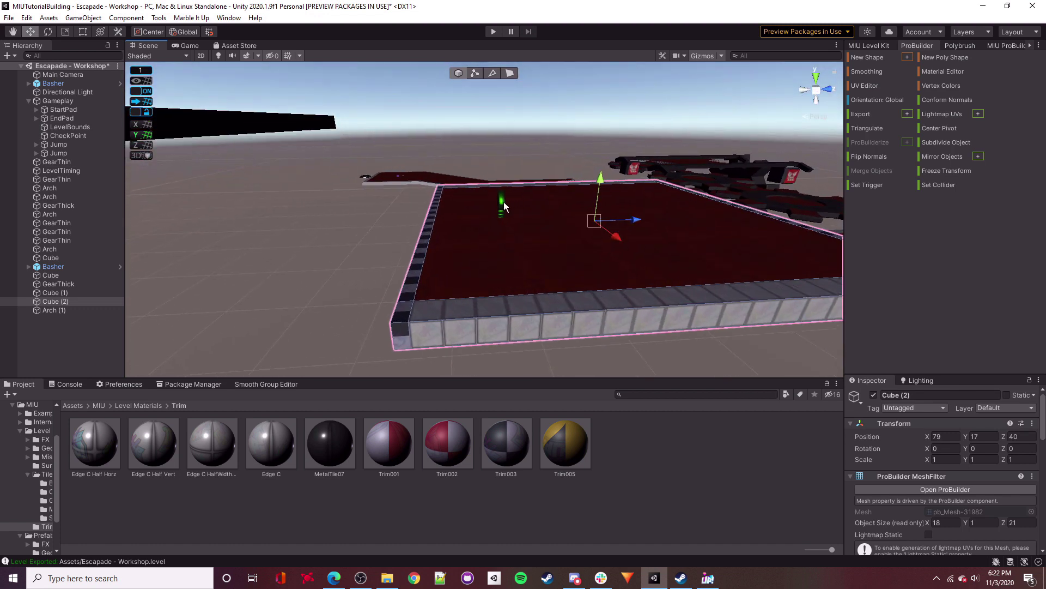
left_click(502, 205, "shift")
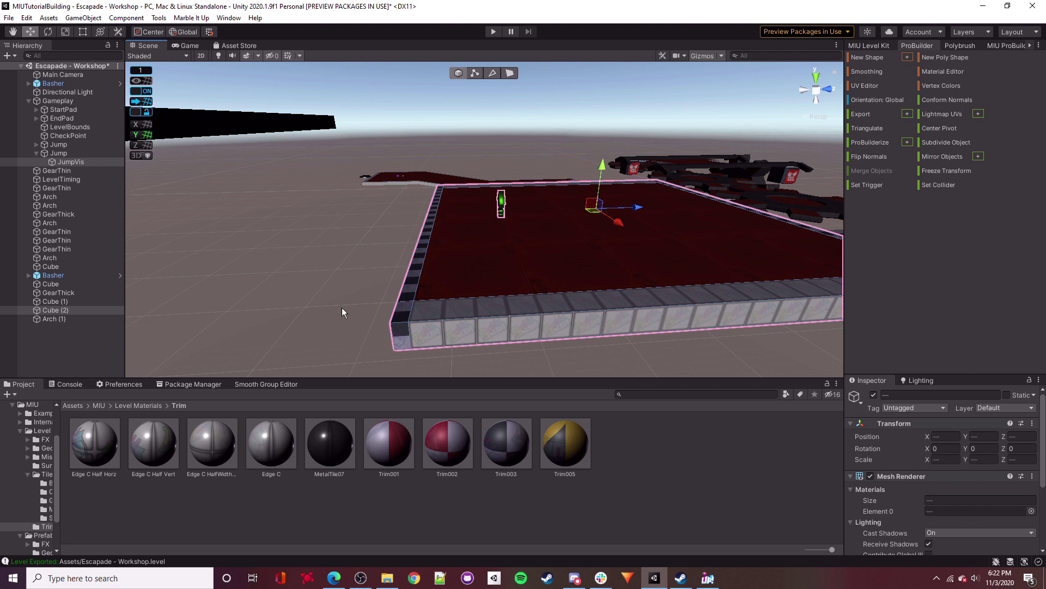
left_click(63, 154, "shift")
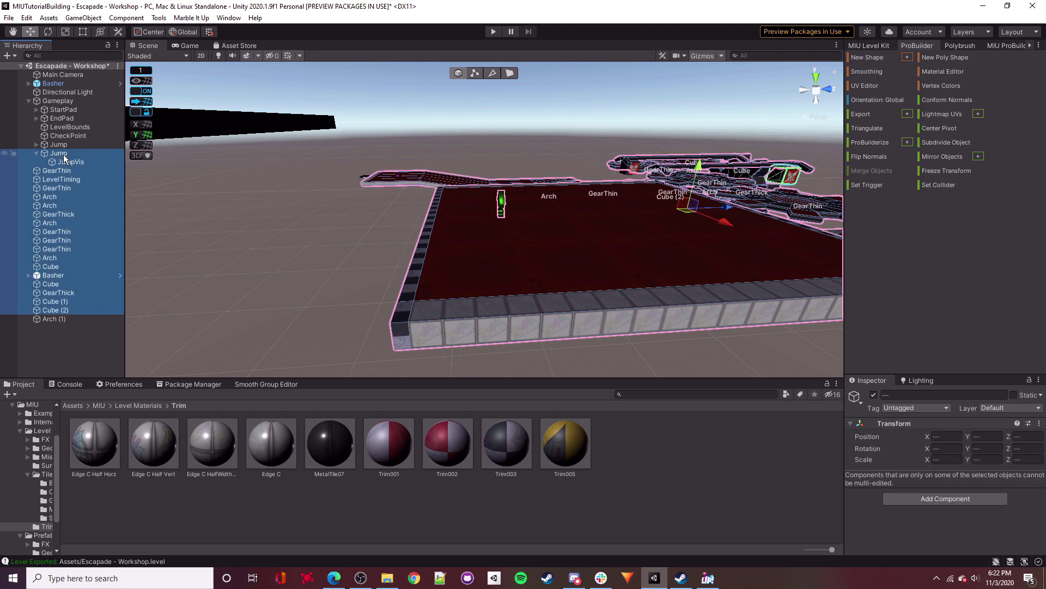
key("ctrl+z")
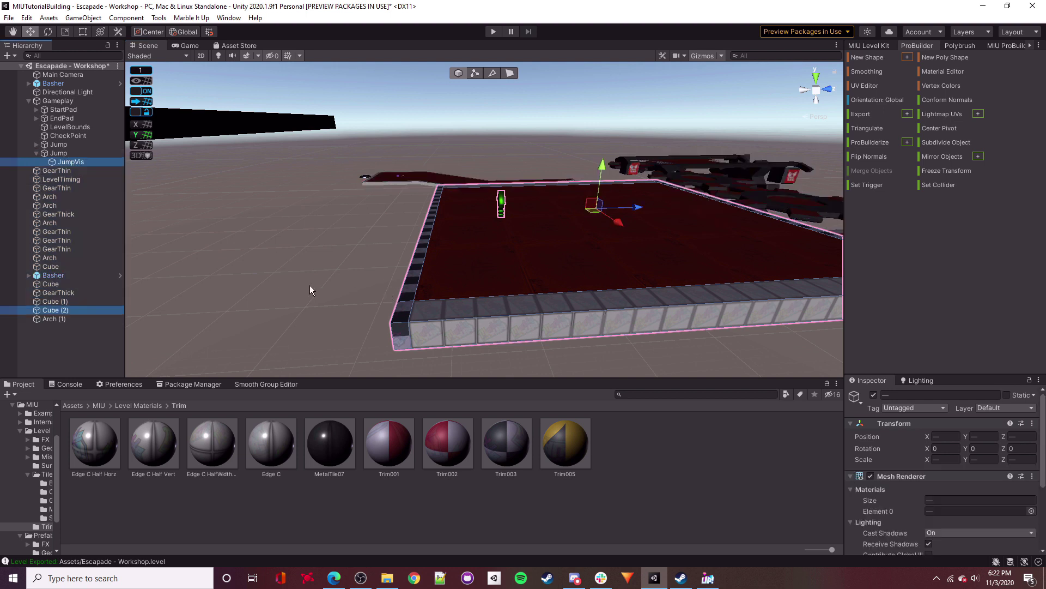
left_click(57, 154, "ctrl")
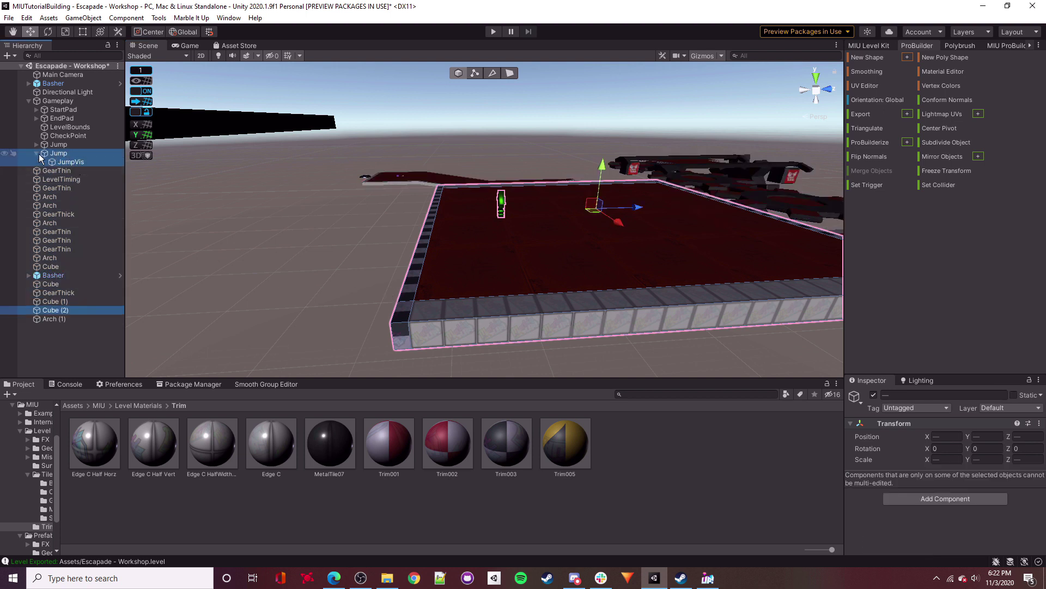
key("f")
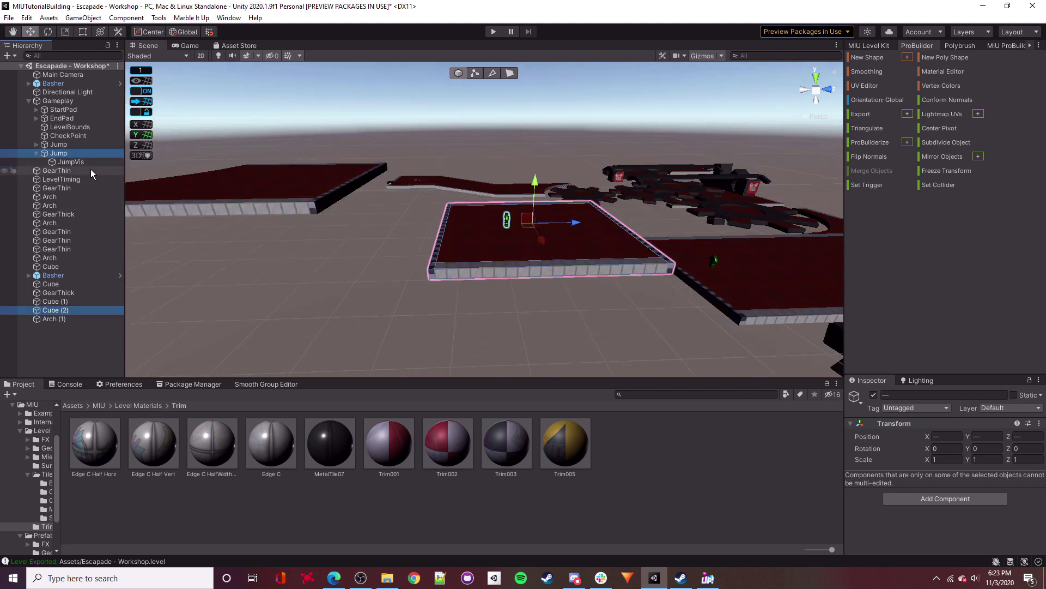
left_click(37, 153)
left_click_drag(569, 230, 353, 174)
Deselect the platform and its Super Jump, and save the scene.
left_click(437, 279)
key("d")
right_click_drag(437, 280, 471, 314)
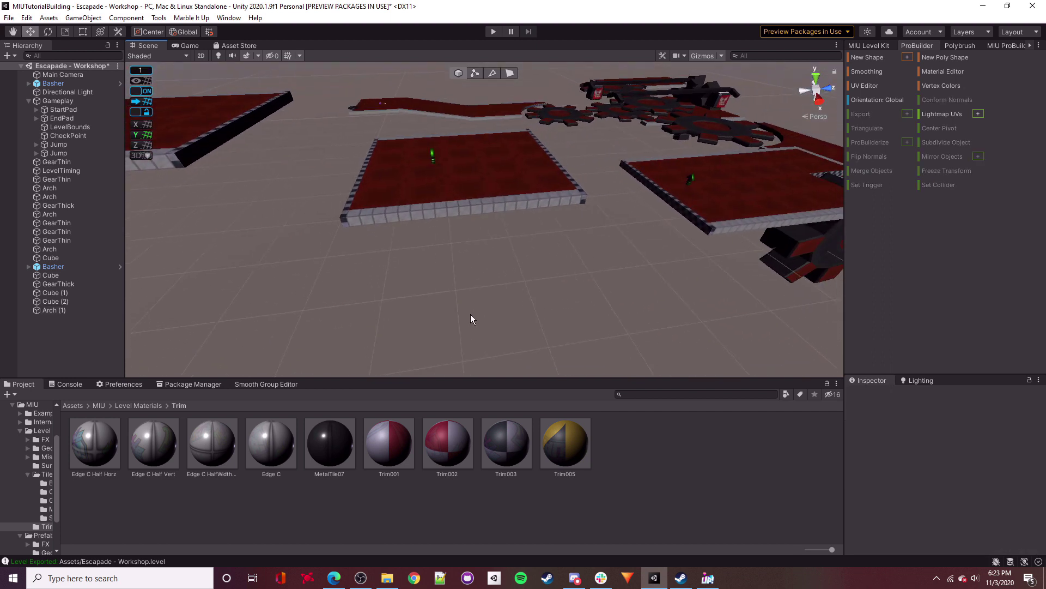
left_click(8, 18)
left_click(39, 59)
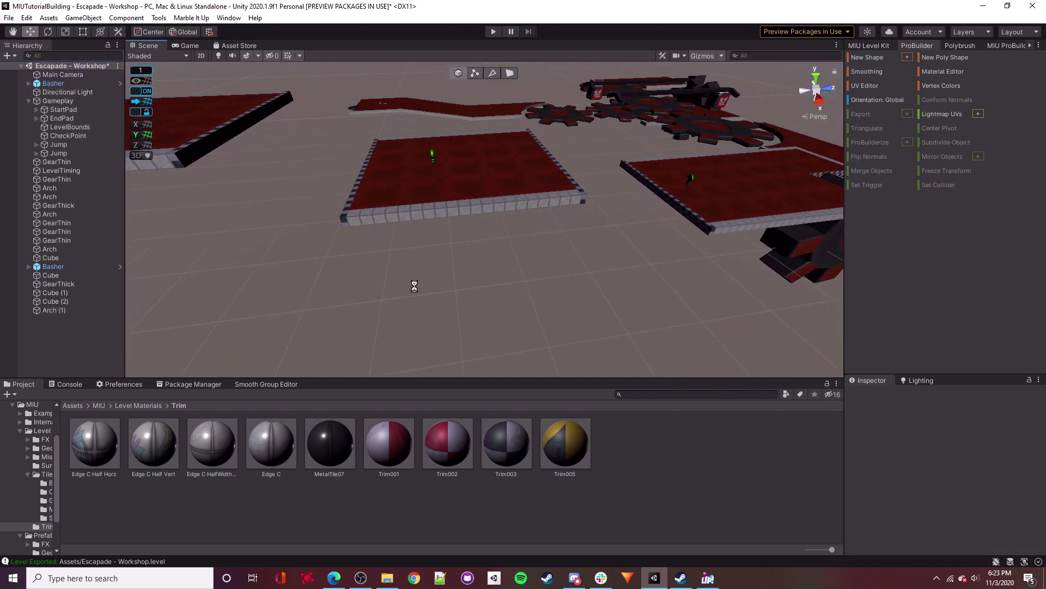
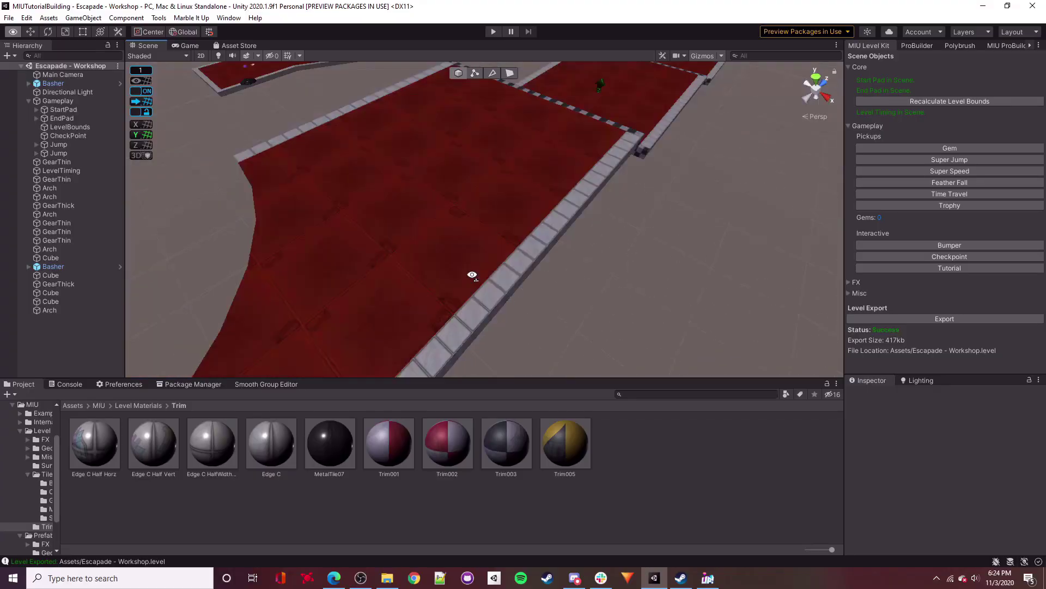
Duplicate the checkpoint and move the copy over to the raised arch platform.
mouse_move(470, 275)
right_mouse_down()
mouse_move(537, 229)
mouse_move(601, 224)
mouse_move(463, 274)
right_mouse_up()
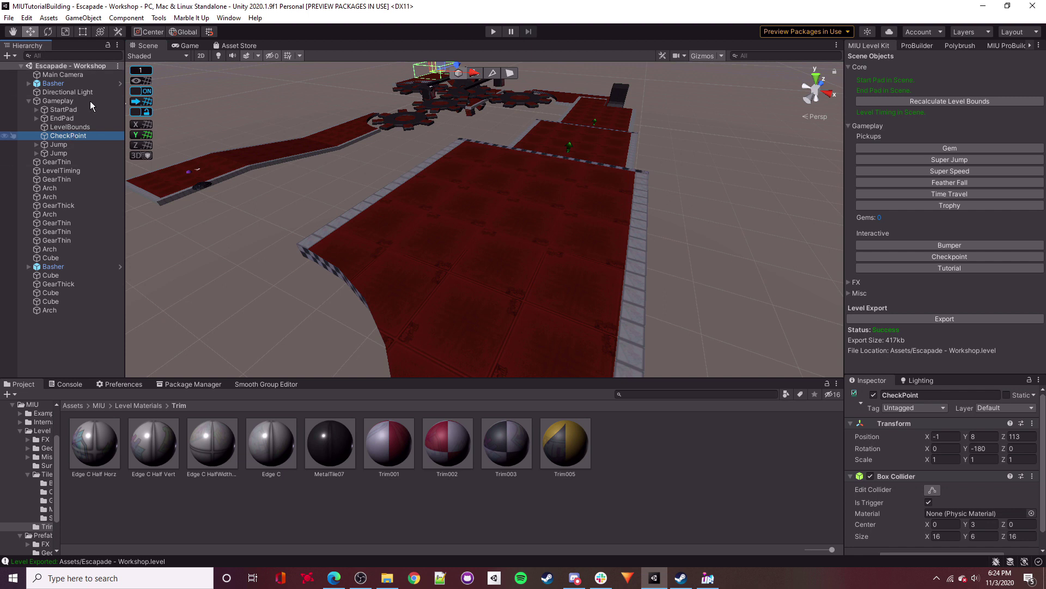
scroll(486, 225, "down", 3)
key("ctrl+d")
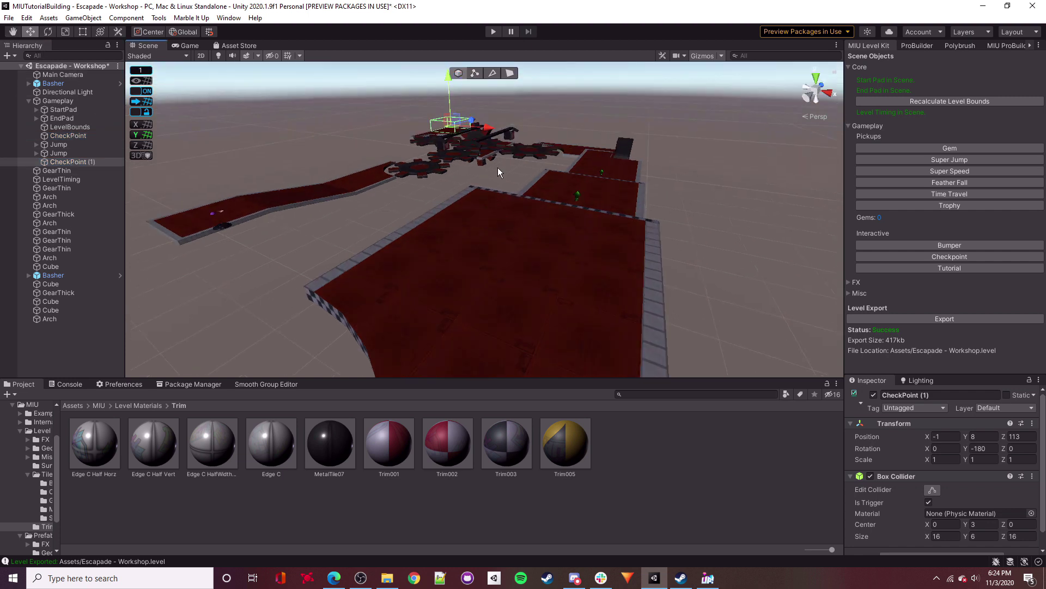
left_click_drag(553, 207, 586, 198)
right_click_drag(586, 198, 558, 211)
left_click_drag(544, 241, 578, 268)
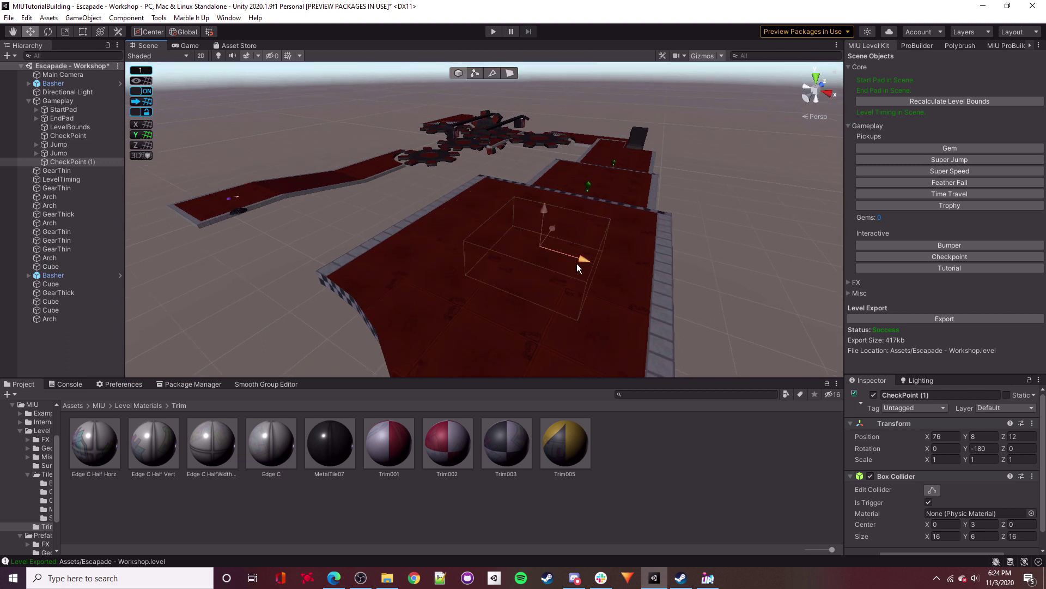
Raise the checkpoint copy to Y 24 and position it on the arch platform at X 87, Z -5.
mouse_move(550, 219)
left_mouse_down()
mouse_move(567, 137)
mouse_move(529, 171)
mouse_move(558, 220)
left_mouse_up()
right_click_drag(558, 221, 503, 218)
key("w")
right_click_drag(312, 198, 343, 130)
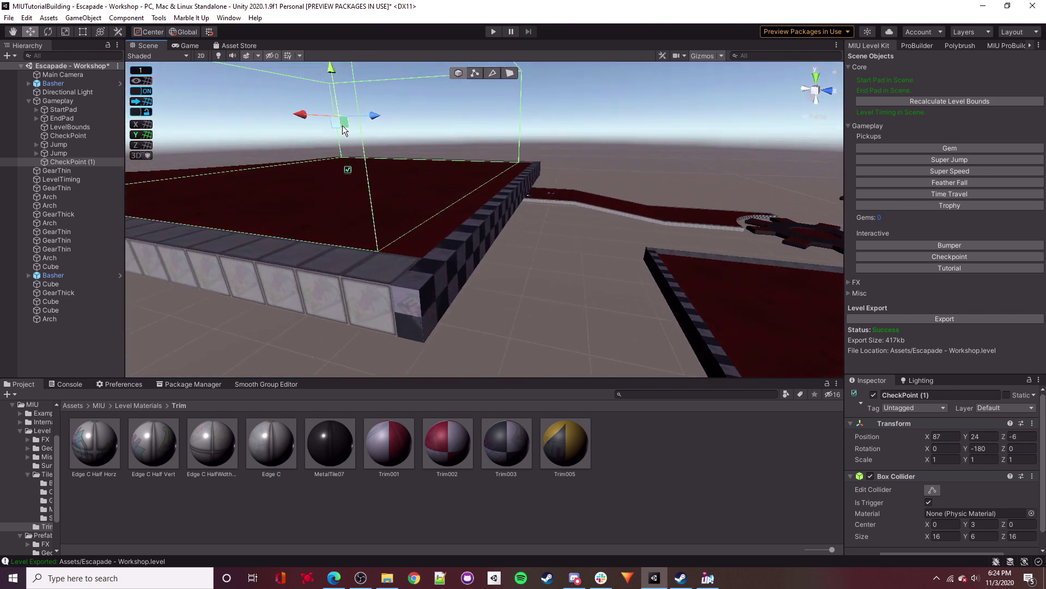
left_click_drag(366, 120, 383, 129)
right_click_drag(383, 130, 314, 327)
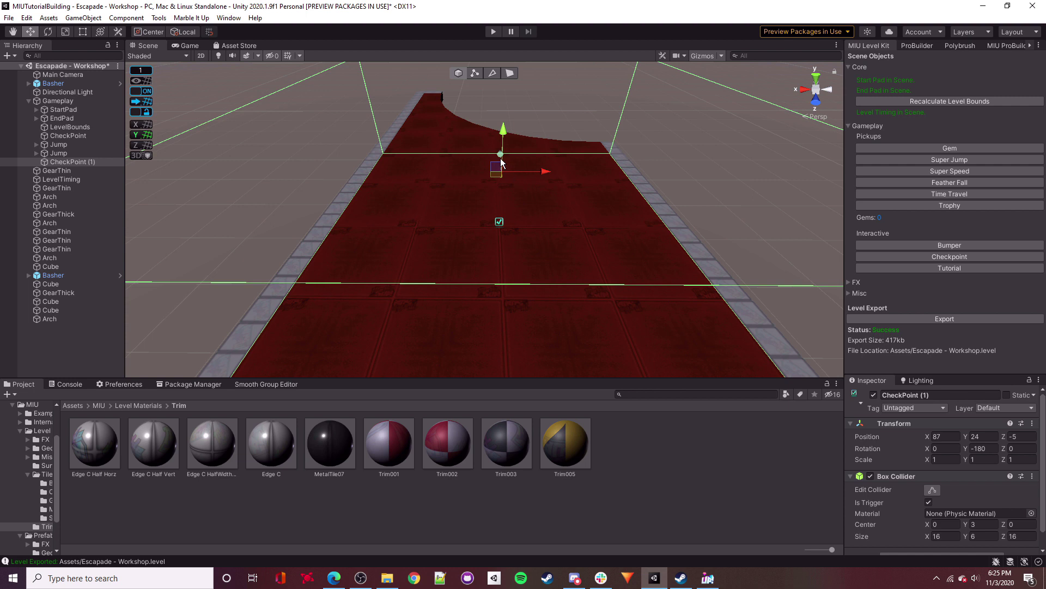
Duplicate a thin gear and move the copy next to the curved end of the raised arch platform.
right_click_drag(535, 188, 731, 191)
left_click(690, 263)
left_click(415, 145)
left_click_drag(432, 151, 682, 321)
key("f")
left_click_drag(567, 166, 575, 129)
left_click_drag(678, 123, 561, 123)
left_click_drag(561, 123, 408, 147, "alt")
left_click_drag(663, 138, 430, 181)
left_click_drag(474, 206, 442, 210)
Set the grid snap value to 0.5 and fine-position the gear copy at X 79.5, Y 23.5, Z -28.5.
left_click(141, 70)
type(".5")
left_click_drag(469, 169, 448, 155, "alt")
left_click_drag(463, 214, 483, 137)
mouse_move(481, 129)
left_mouse_down()
mouse_move(558, 143)
mouse_move(532, 118)
mouse_move(467, 134)
left_mouse_up()
left_click_drag(468, 133, 346, 202, "alt")
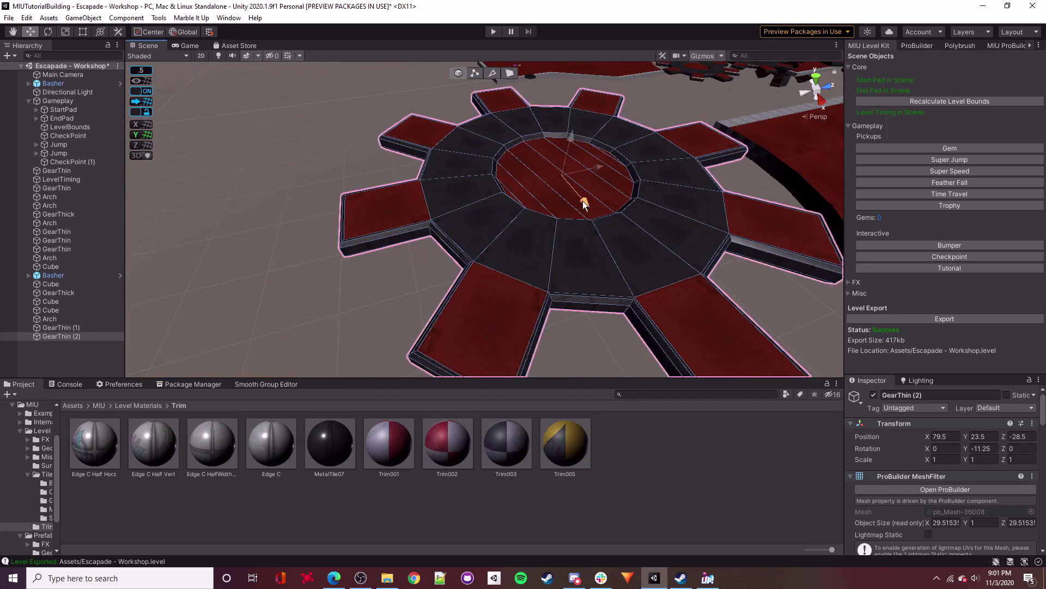
Place a duplicate of the new gear beyond it at X 66.5, Z -46 and set its Y rotation to 11.25.
left_click_drag(561, 206, 744, 275, "alt")
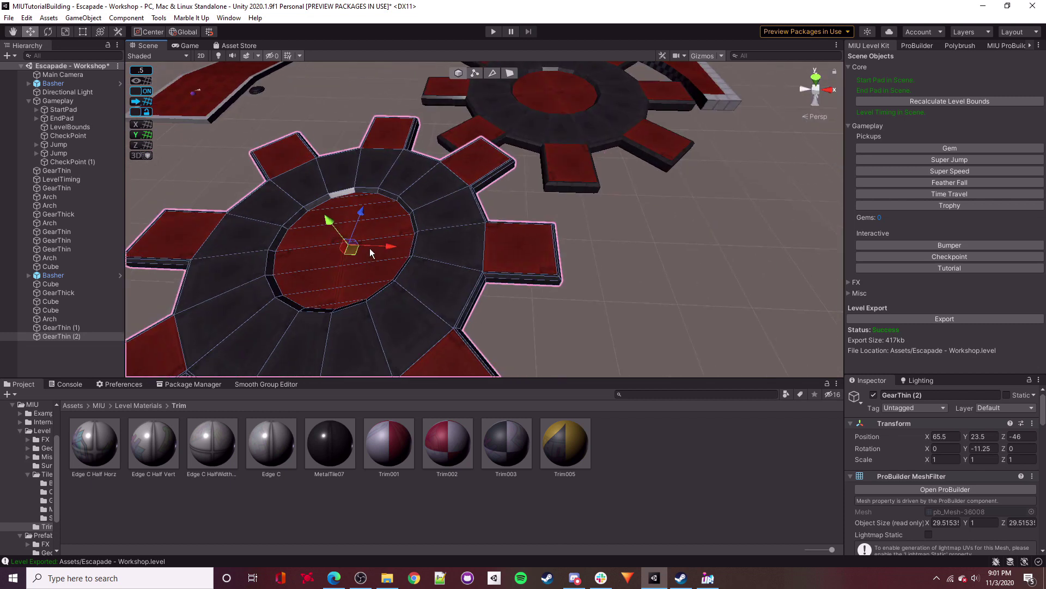
left_click_drag(381, 248, 399, 256)
left_click_drag(354, 166, 564, 303, "alt")
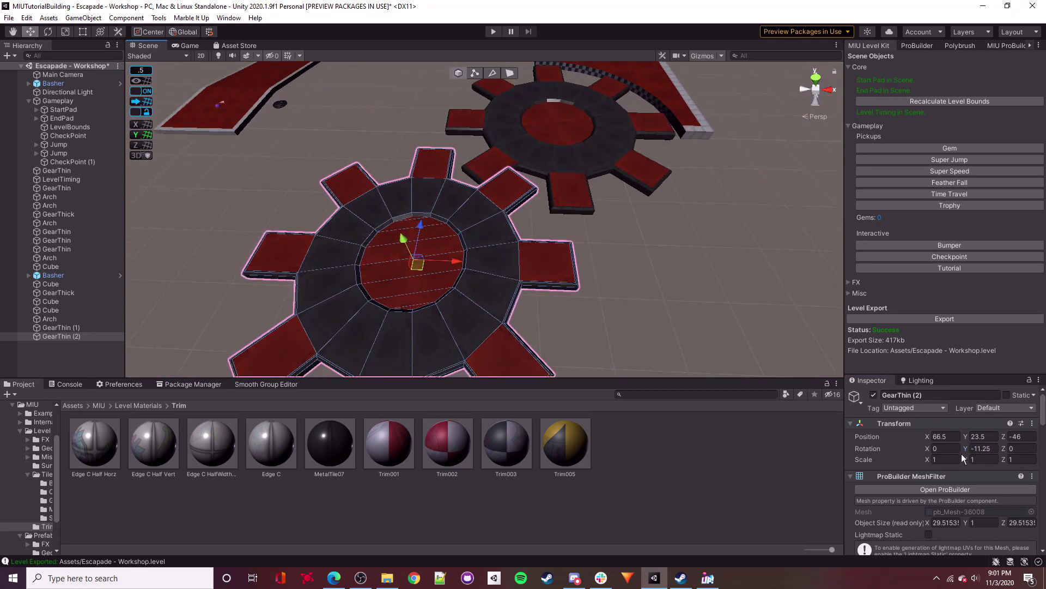
type("11.25")
right_click_drag(404, 238, 420, 234)
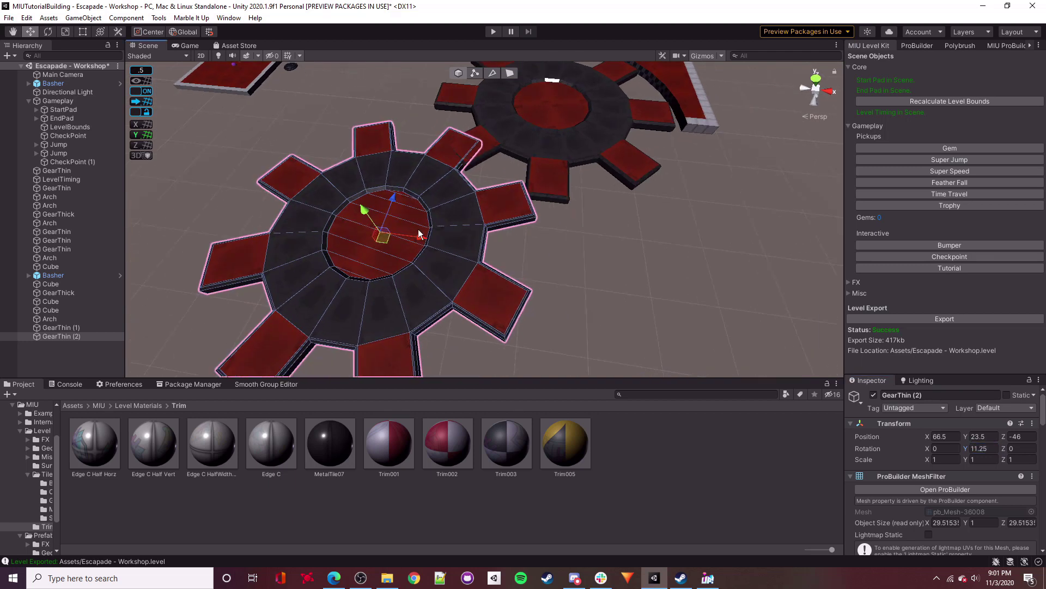
Shift the second gear copy away from the first one to X 70, Z -51.5.
left_click_drag(423, 235, 486, 248)
right_click_drag(486, 247, 371, 201)
left_click_drag(453, 206, 343, 224)
left_click_drag(306, 257, 310, 242)
Try raising the second gear copy to Y 29 with a snap value of 1, undo it, and restore the snap value to 0.5.
left_click_drag(360, 196, 615, 161, "alt")
left_click(141, 70)
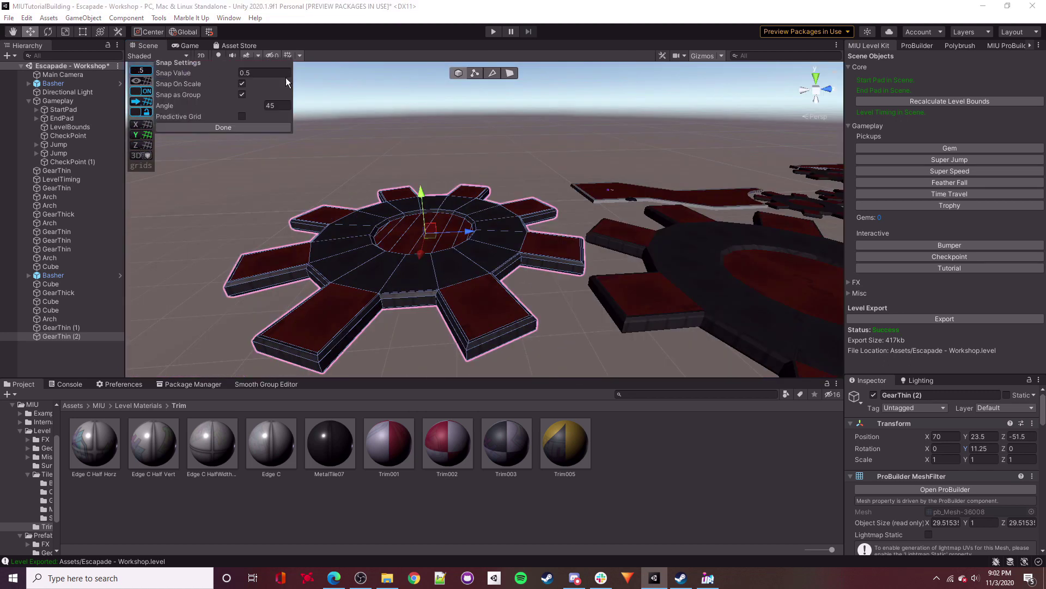
left_click(284, 76)
type("1")
left_click_drag(532, 183, 550, 185, "alt")
left_click_drag(436, 191, 431, 119)
left_click(141, 70)
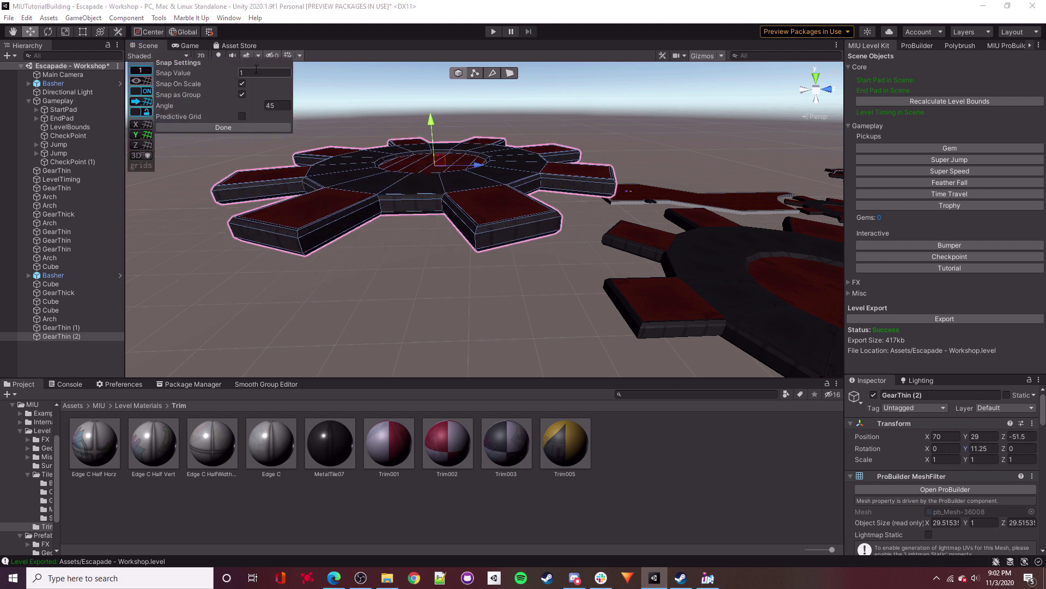
type(".5")
right_click_drag(561, 183, 548, 236)
key("ctrl+z")
key("ctrl+z")
Set the second gear copy's Y position to 29.
left_click_drag(547, 236, 553, 236, "alt")
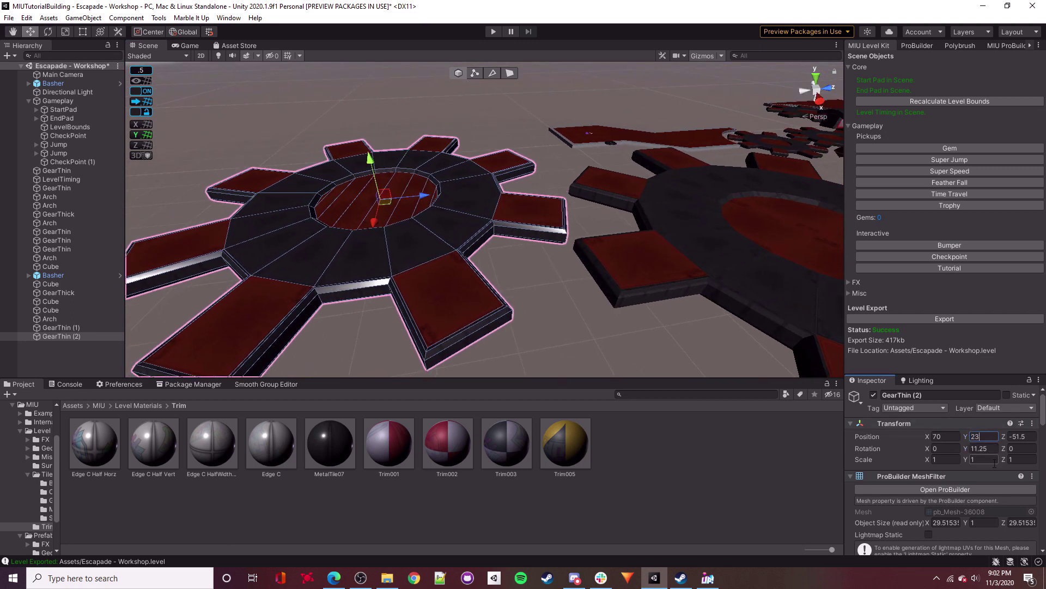
key("BackSpace")
key("BackSpace")
key("BackSpace")
key("BackSpace")
type("29")
Add a Super Jump pickup at the center of the lower new gear, at X 79.5, Y 24, Z -28.5, and save the scene.
left_click_drag(483, 199, 443, 200, "alt")
left_click(451, 205)
right_click_drag(451, 205, 515, 161)
left_click(960, 163)
left_click_drag(540, 211, 405, 218, "alt")
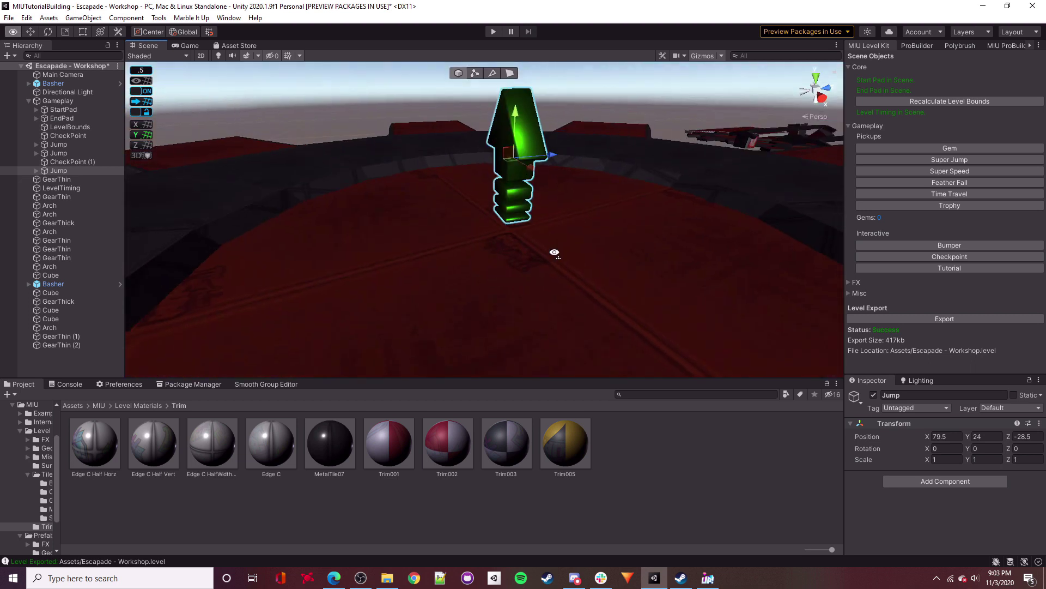
scroll(554, 253, "down", 5)
left_click(9, 18)
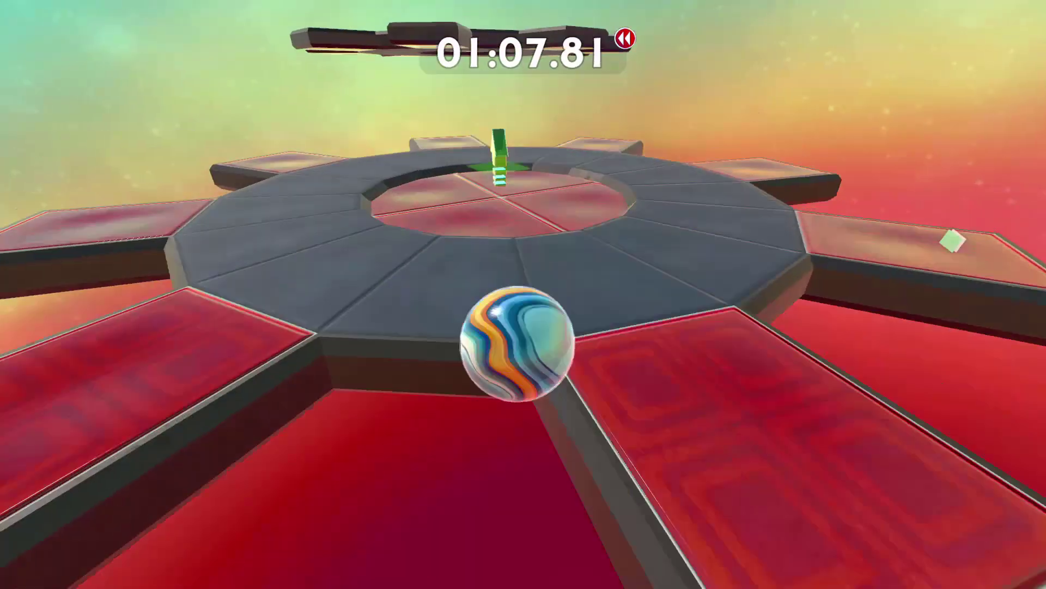
Playtest the new gear section, using the Super Jump to get the marble from the lower gear onto the higher one.
key("w")
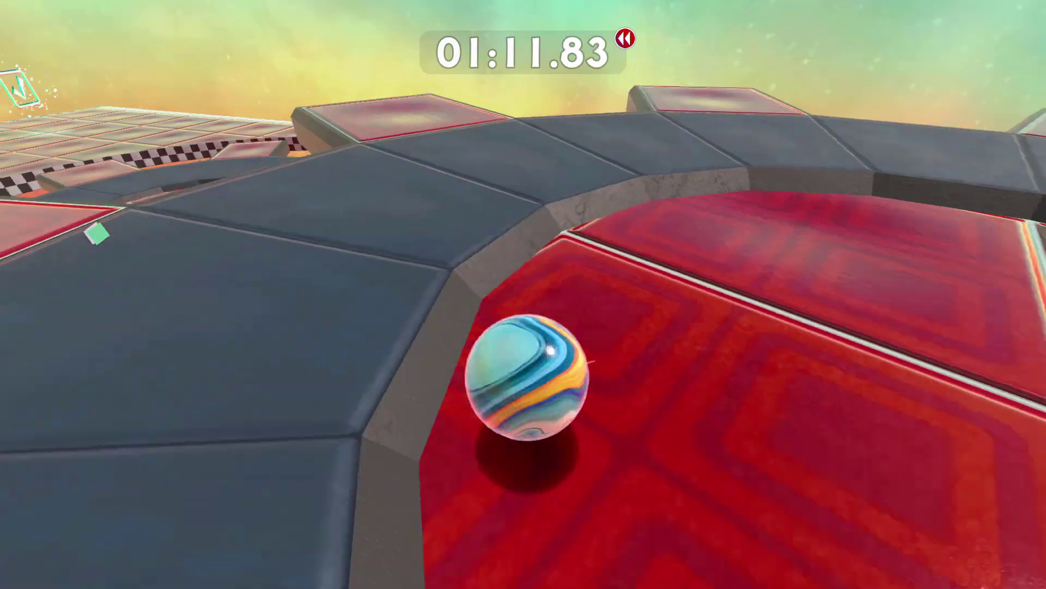
key("w")
key("space")
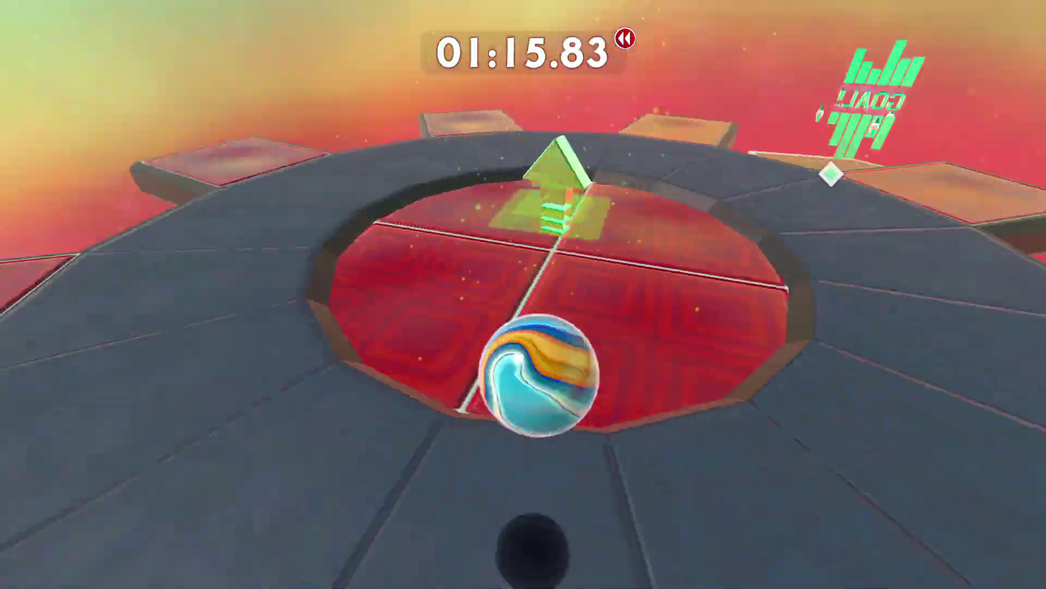
key("w")
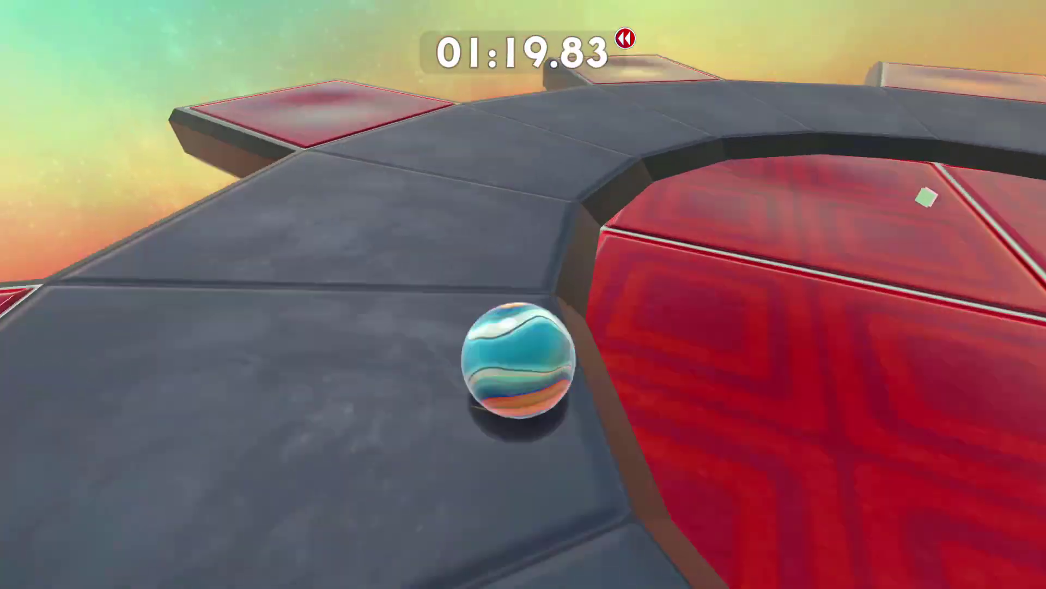
key("w")
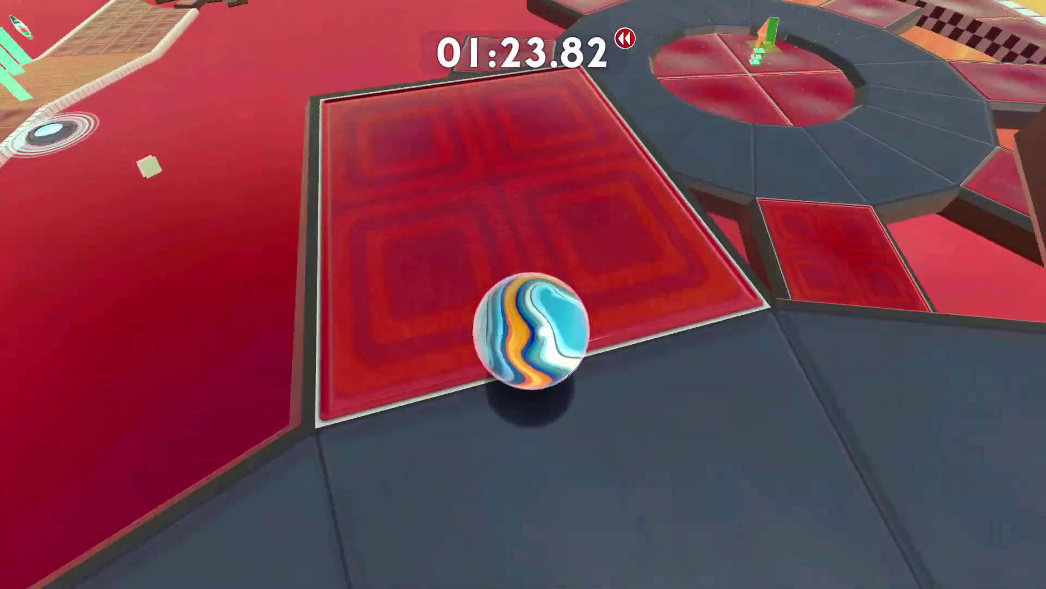
key("w")
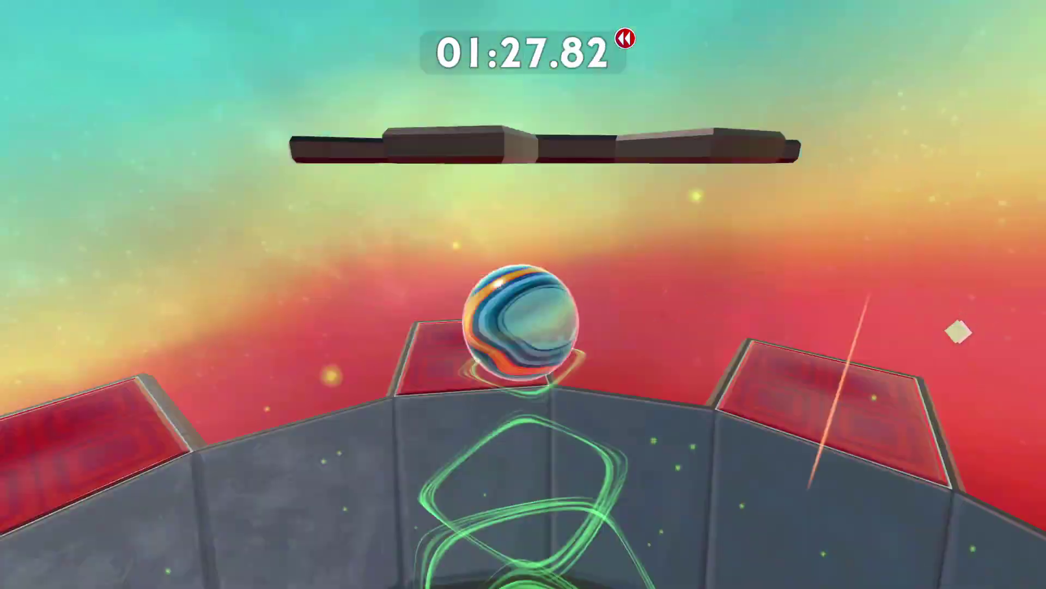
key("w")
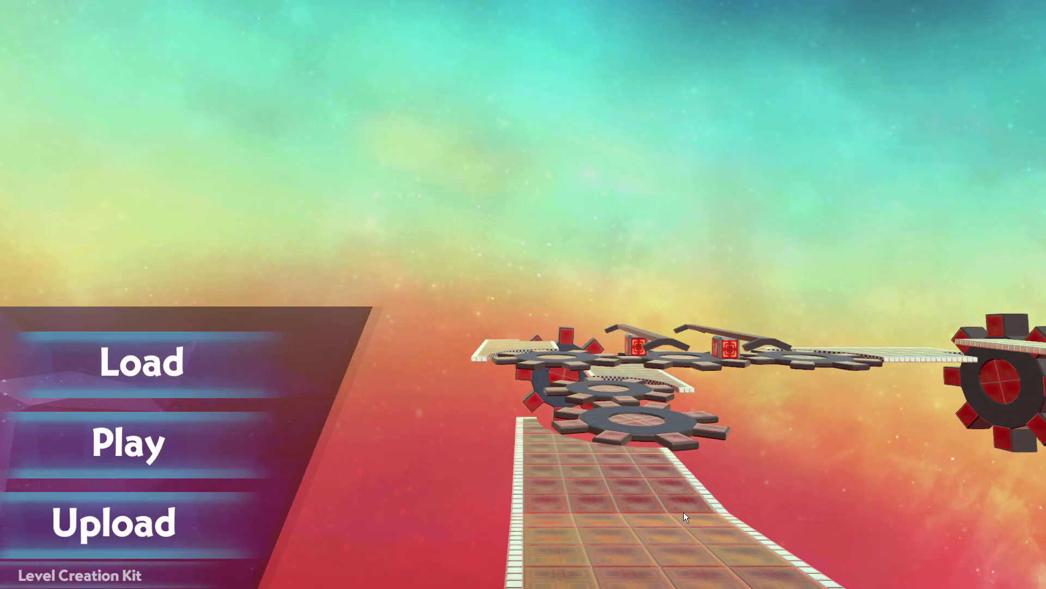
Switch back to Unity and move the arch platform copy above the gears to X 57.5, Y 33.5, Z -48.
key("super")
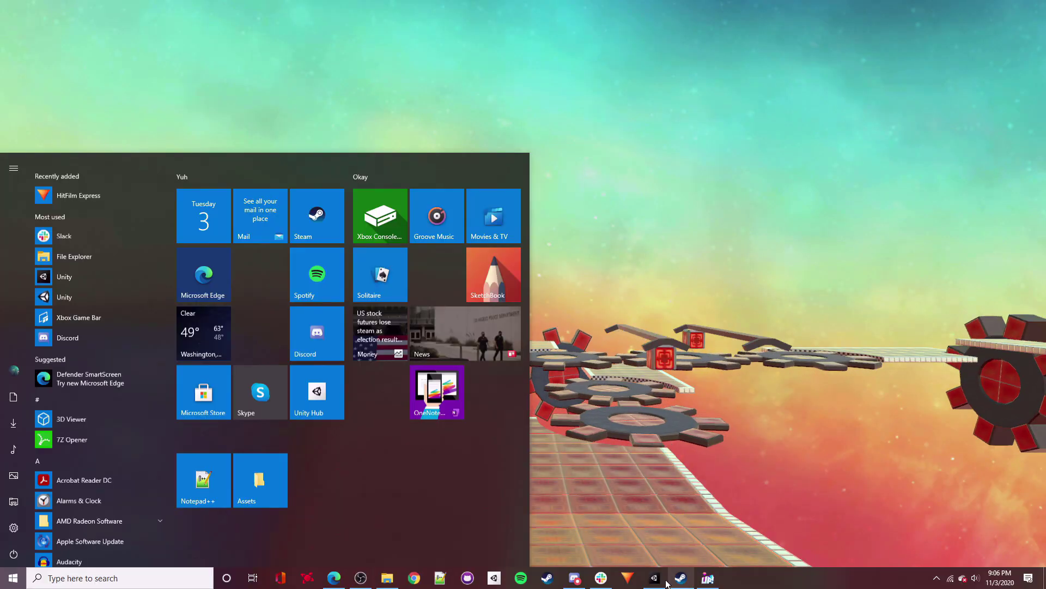
left_click(655, 579)
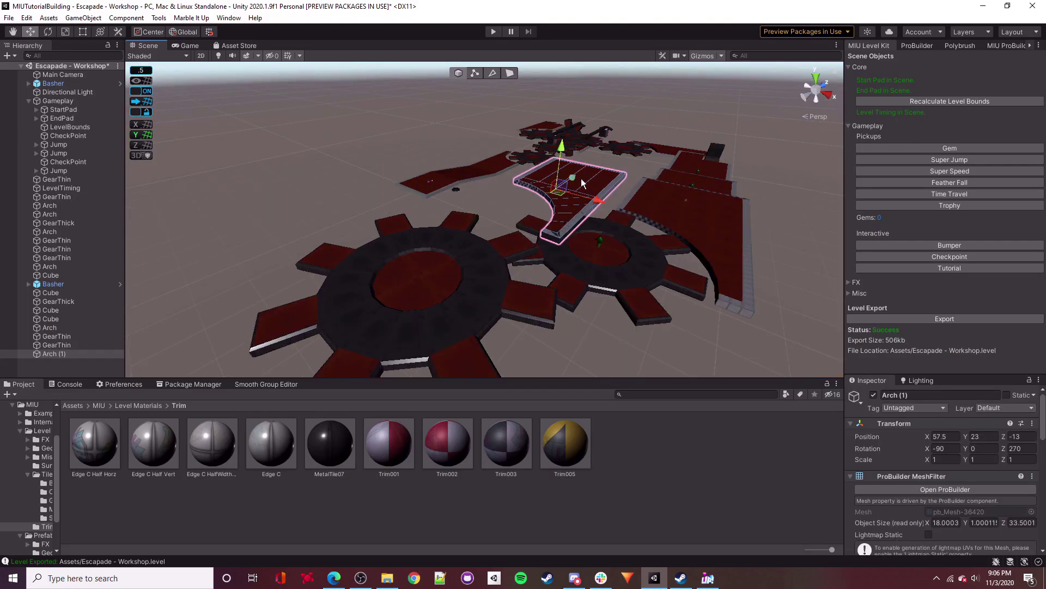
left_click_drag(576, 184, 433, 197)
left_click_drag(577, 213, 469, 238, "alt")
left_click_drag(595, 209, 866, 73, "alt")
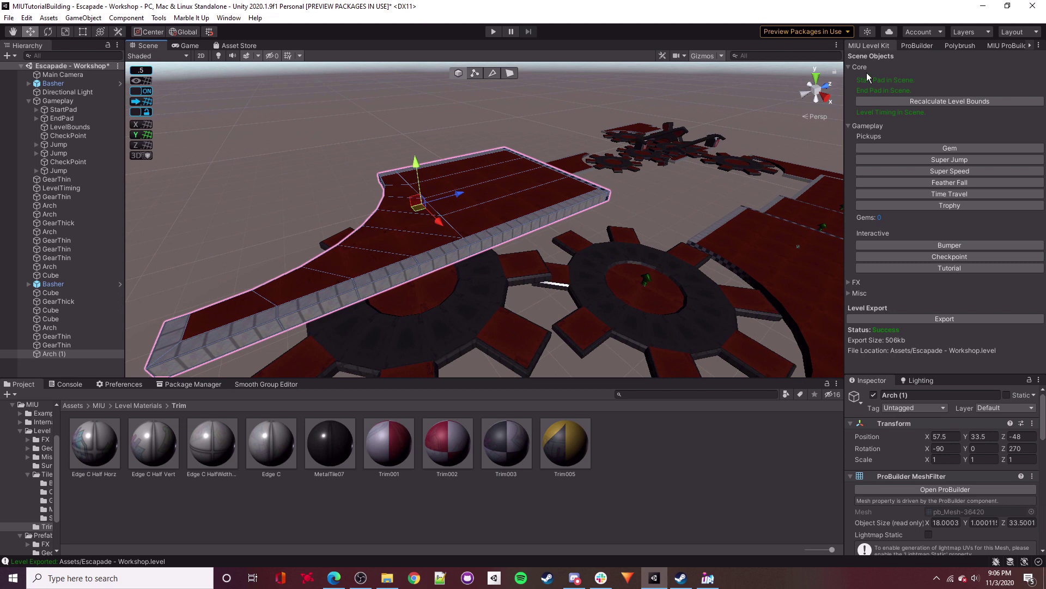
Mirror the arch platform copy on the Y axis without duplicating it.
left_click(916, 46)
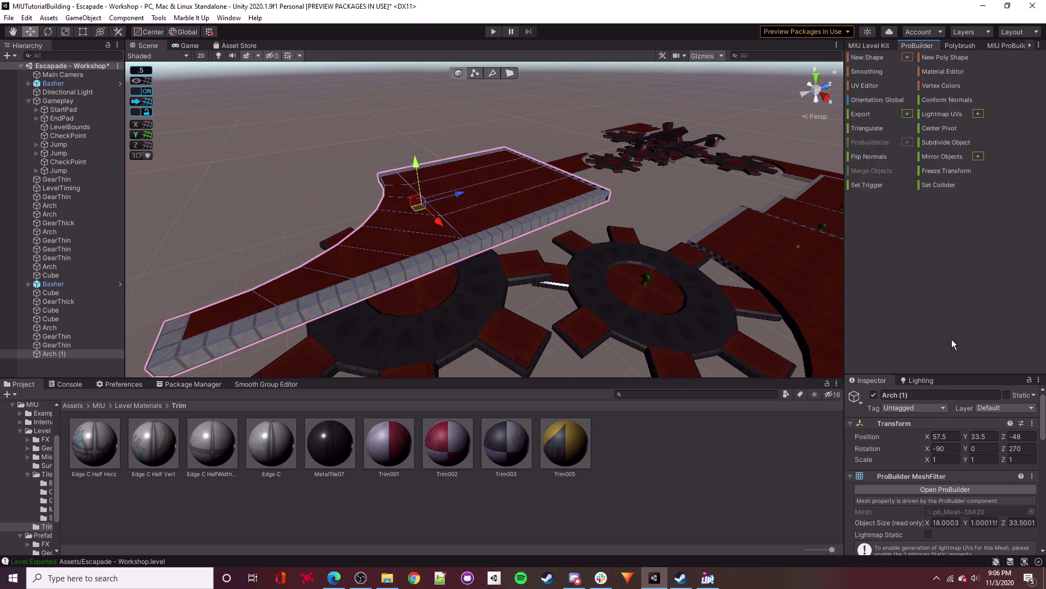
left_click(978, 157)
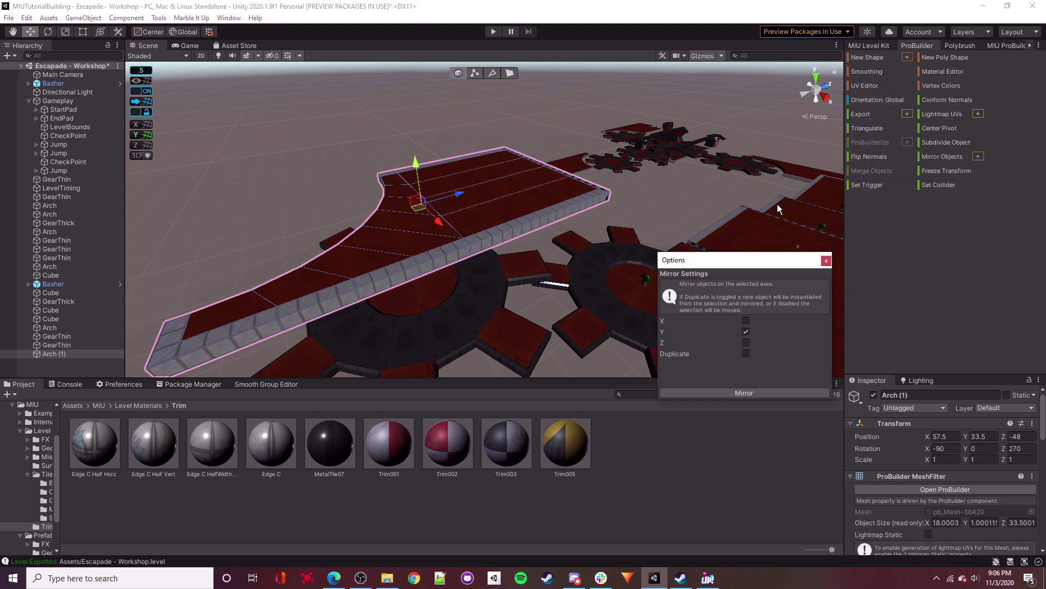
left_click(754, 392)
left_click(827, 261)
left_click_drag(439, 118, 402, 134, "alt")
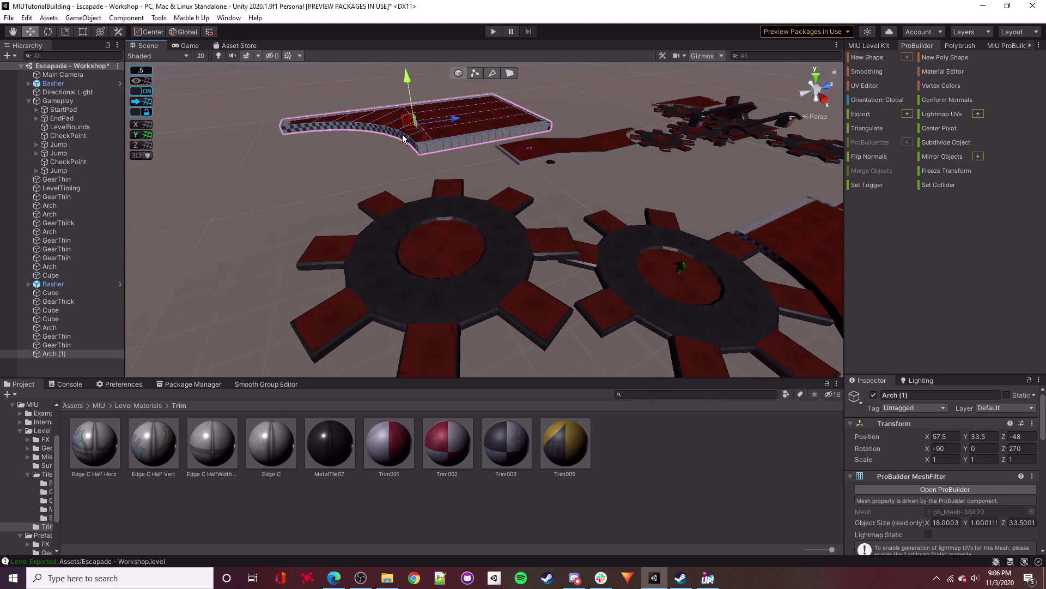
Move the mirrored arch platform down to X 73.5, Y 28, Z -48 and rotate it to 180 degrees on Z.
right_click_drag(402, 134, 399, 142)
left_click_drag(431, 130, 477, 176)
left_click_drag(459, 113, 464, 160)
right_click_drag(556, 218, 594, 221)
key("w")
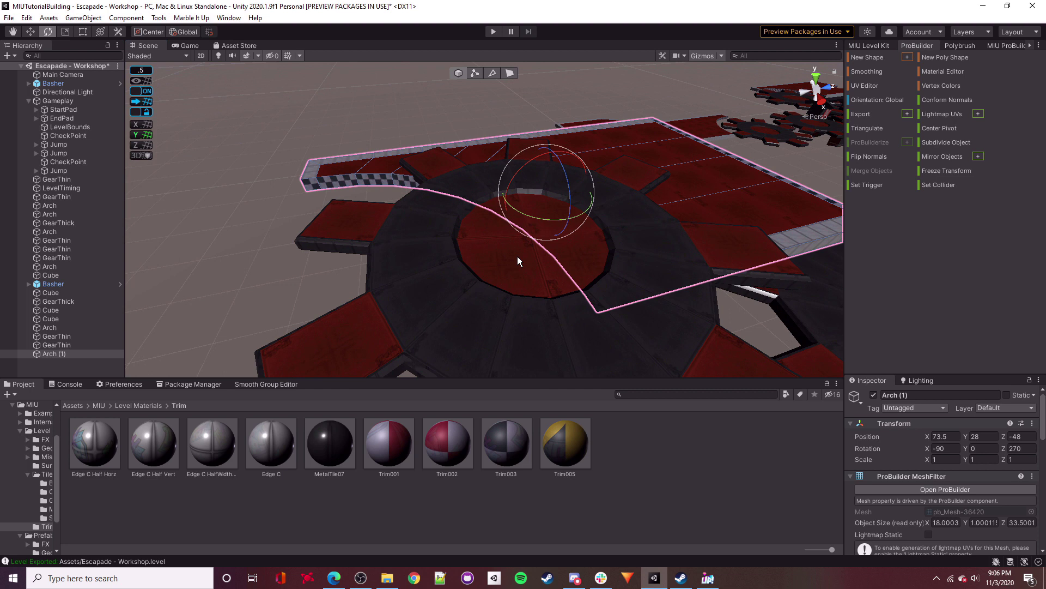
left_click_drag(541, 222, 658, 234)
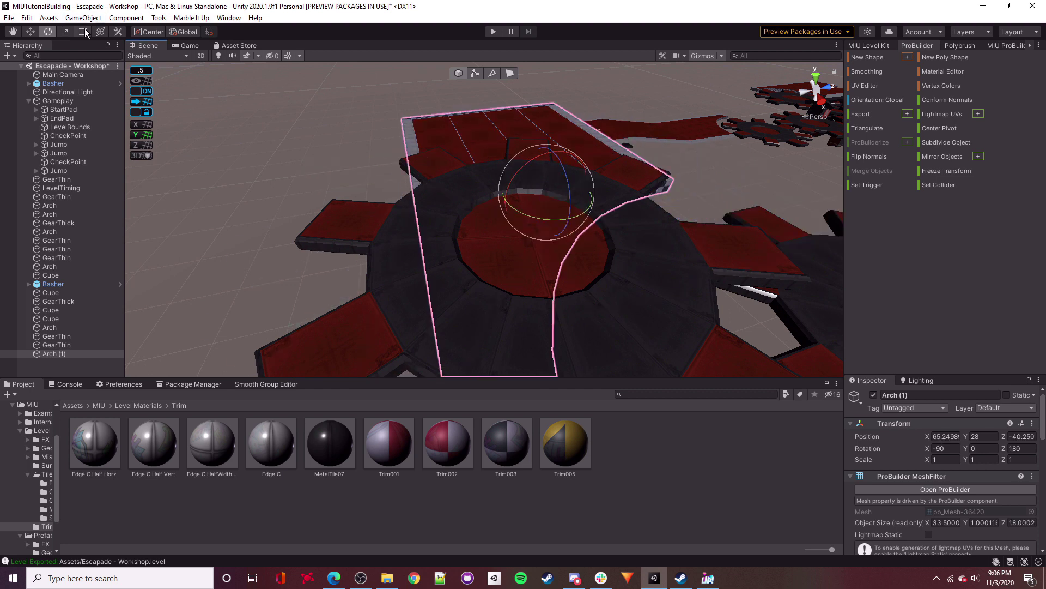
Reposition the arch platform at X 53.5, Y 28.5, Z -51.5 and place a thin gear copy at X -10, Y 29, Z -60.
left_click_drag(547, 267, 612, 257, "alt")
left_click_drag(571, 215, 489, 168)
right_click_drag(536, 161, 563, 166)
left_click_drag(567, 167, 485, 199)
left_click_drag(413, 230, 683, 318, "alt")
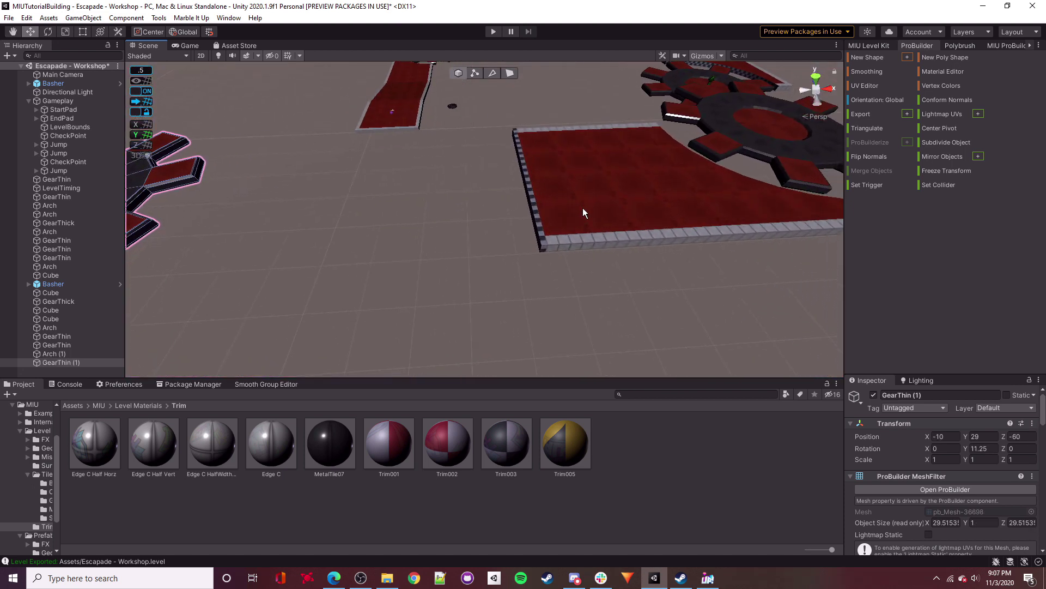
Duplicate the arch platform and place the copy toward the new gear at X 17, Y 28.5, Z -51.5.
left_click(583, 208)
mouse_move(583, 207)
right_mouse_down()
mouse_move(638, 208)
mouse_move(591, 184)
mouse_move(572, 190)
right_mouse_up()
left_click_drag(602, 235, 564, 216, "alt")
key("ctrl+d")
left_click_drag(626, 201, 349, 237)
left_click_drag(571, 230, 509, 254, "alt")
scroll(509, 255, "up", 3)
right_click_drag(580, 263, 537, 224)
Delete the checkered faces along the straight end of the first arch platform, facing its copy.
left_click(570, 227)
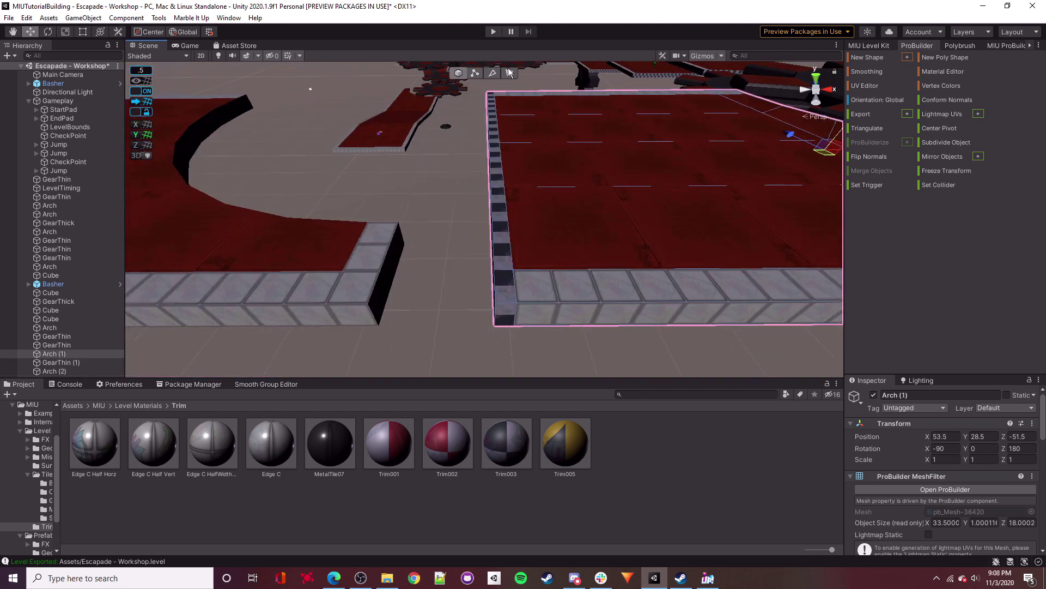
left_click(509, 72)
left_click(506, 264)
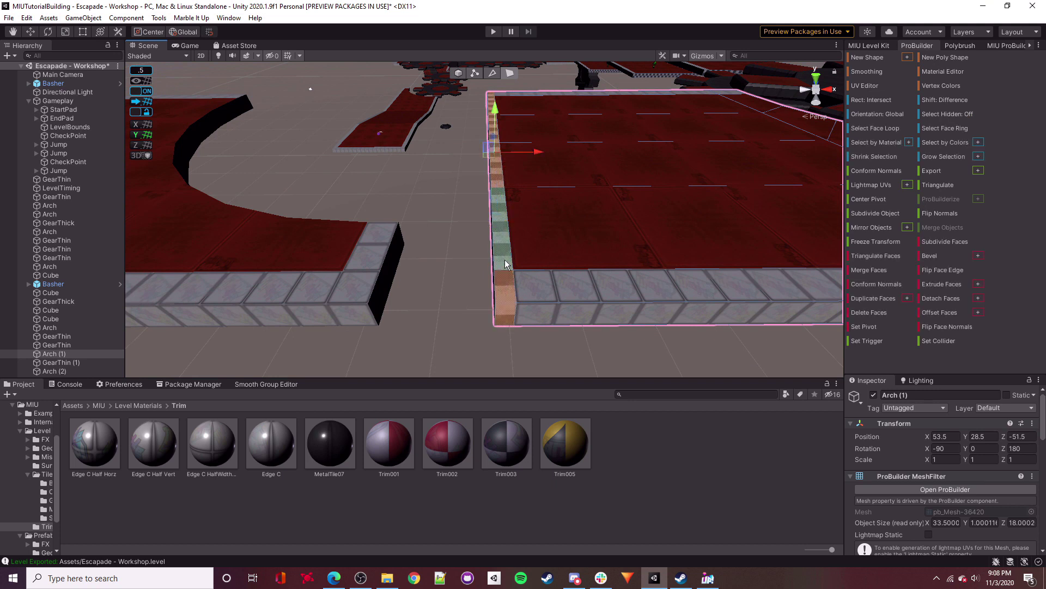
left_click(463, 239)
left_click_drag(463, 240, 622, 242, "alt")
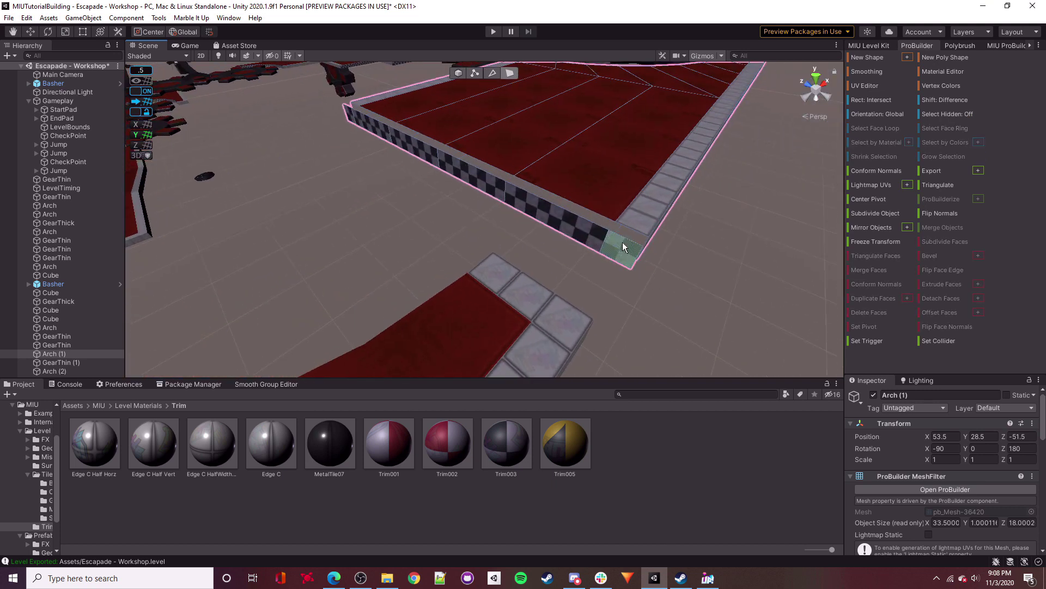
left_click(609, 250)
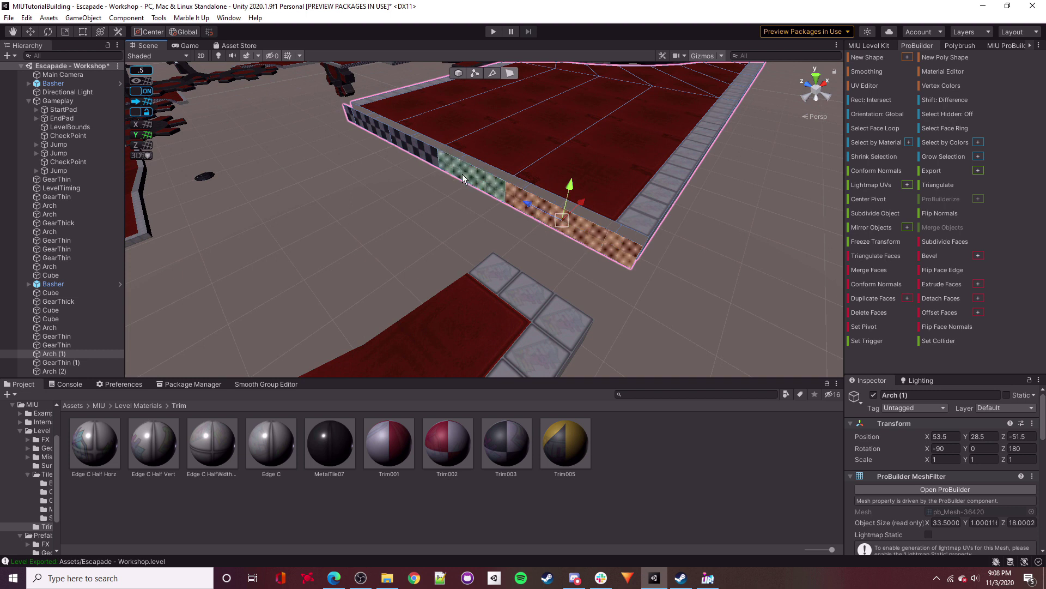
left_click_drag(594, 234, 436, 207, "alt")
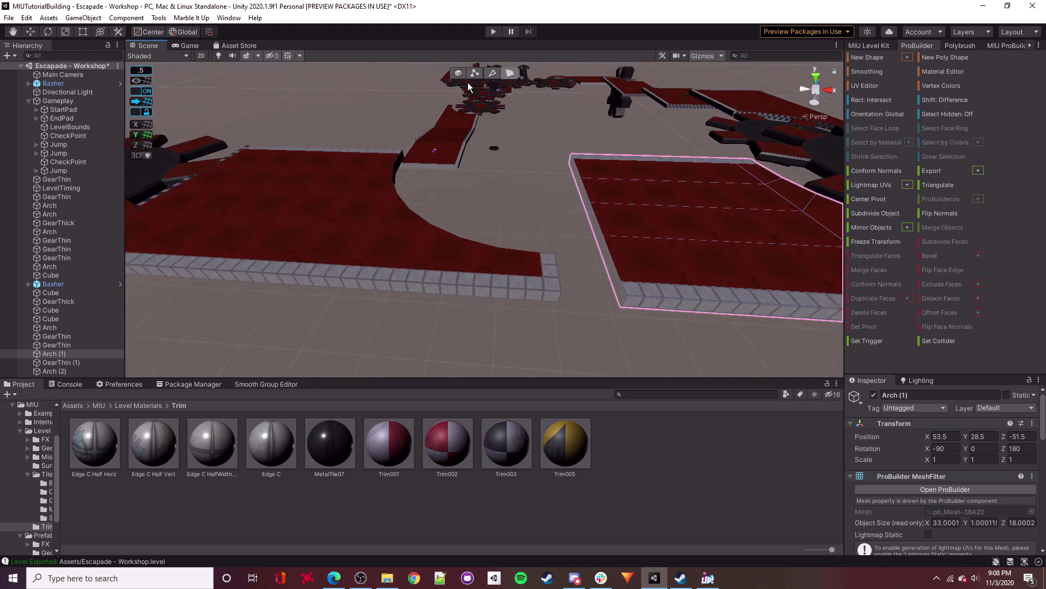
Mirror the arch platform copy on the Y axis without duplicating it and shift it back along Z.
left_click(458, 73)
left_click(406, 244)
mouse_move(481, 257)
right_mouse_down()
mouse_move(457, 248)
mouse_move(483, 248)
right_mouse_up()
key("a")
left_click(978, 157)
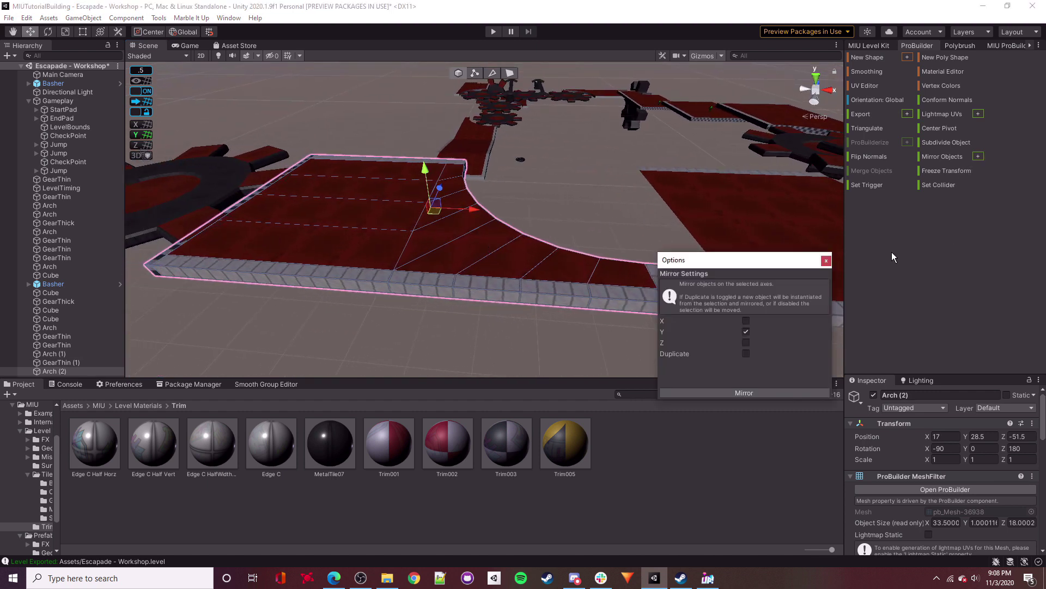
left_click(755, 393)
left_click(826, 262)
left_click_drag(458, 125, 461, 187)
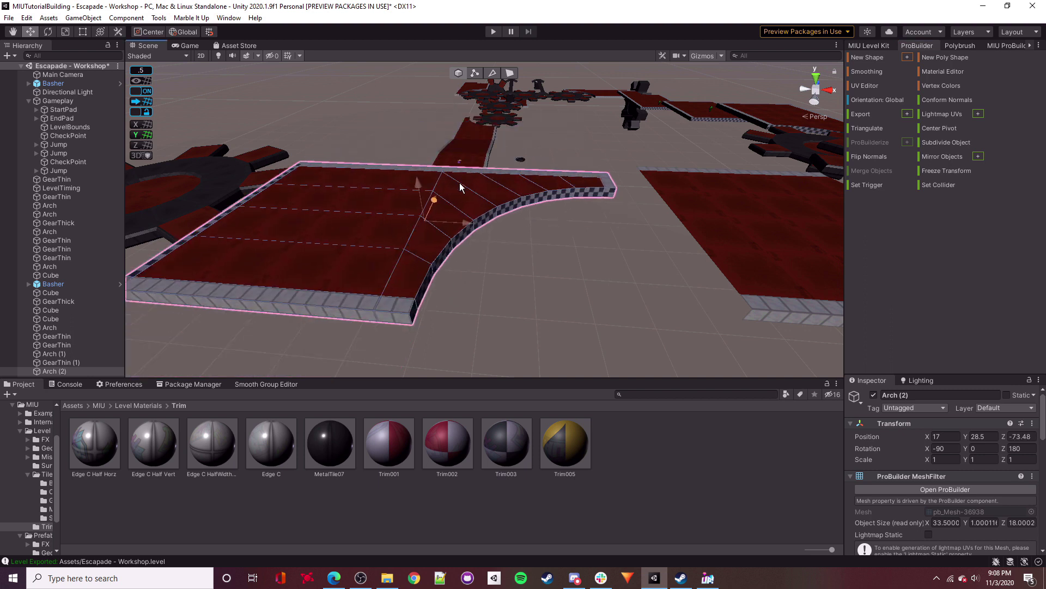
Turn the mirrored arch platform around to a Z rotation of 0 and move it to X 19, Y 28.5, Z -51.5.
left_click(48, 32)
left_click_drag(402, 260, 157, 210)
left_click_drag(419, 259, 405, 258)
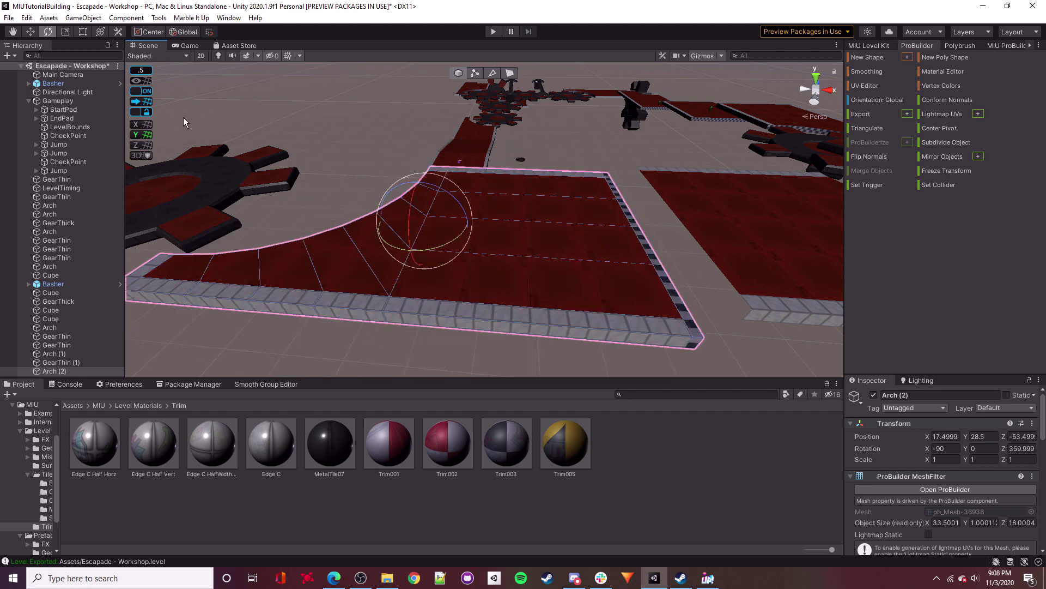
right_click_drag(605, 272, 574, 274)
key("w")
left_click_drag(236, 150, 279, 115)
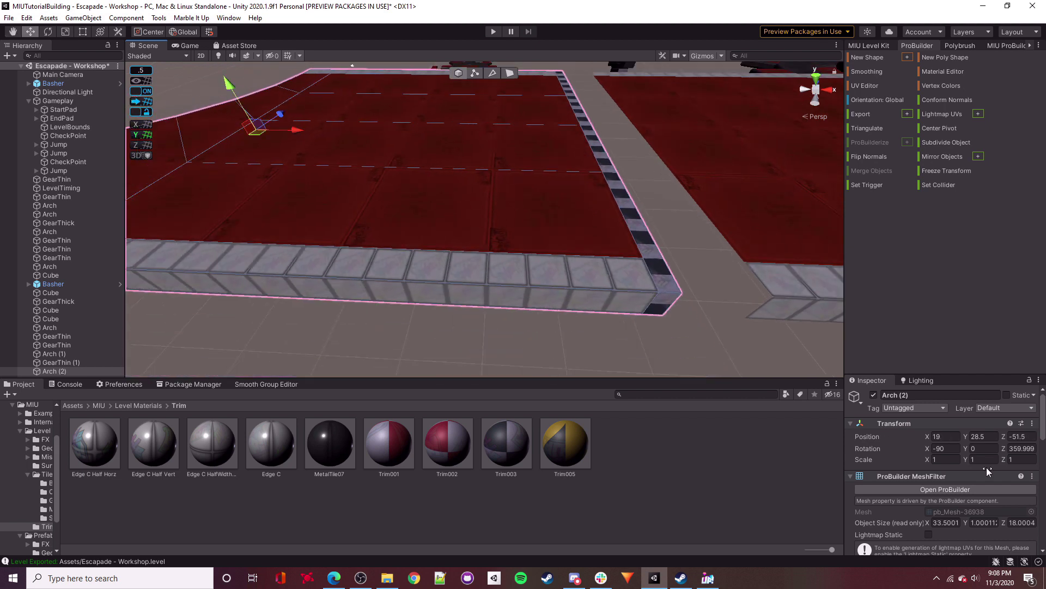
type("0")
Delete the checkered faces along the straight end of the mirrored arch platform.
right_click(610, 229)
left_click(511, 74)
right_click_drag(610, 226, 363, 289)
key("d")
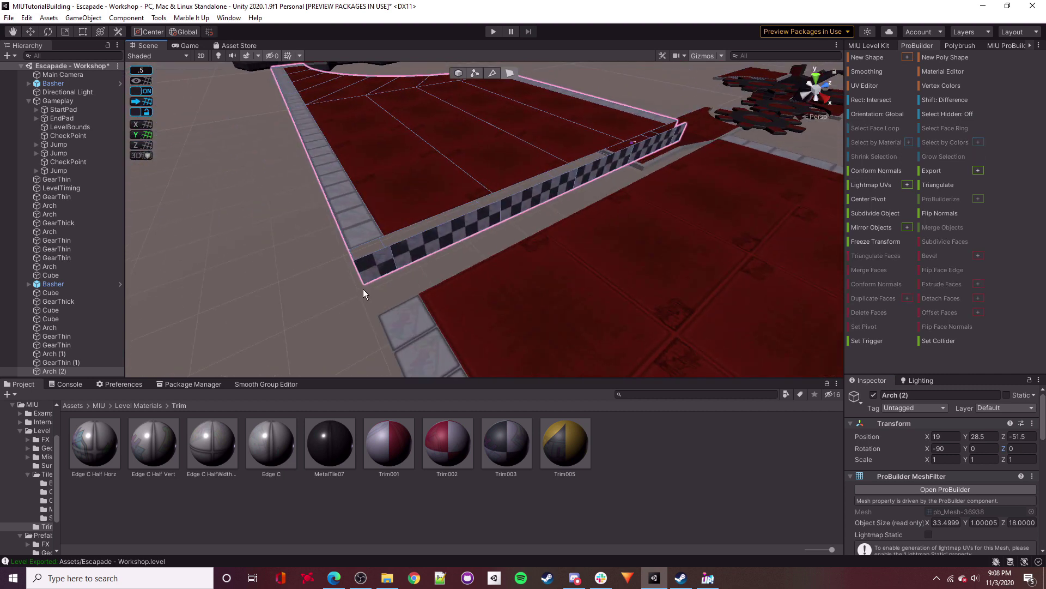
left_click(403, 255)
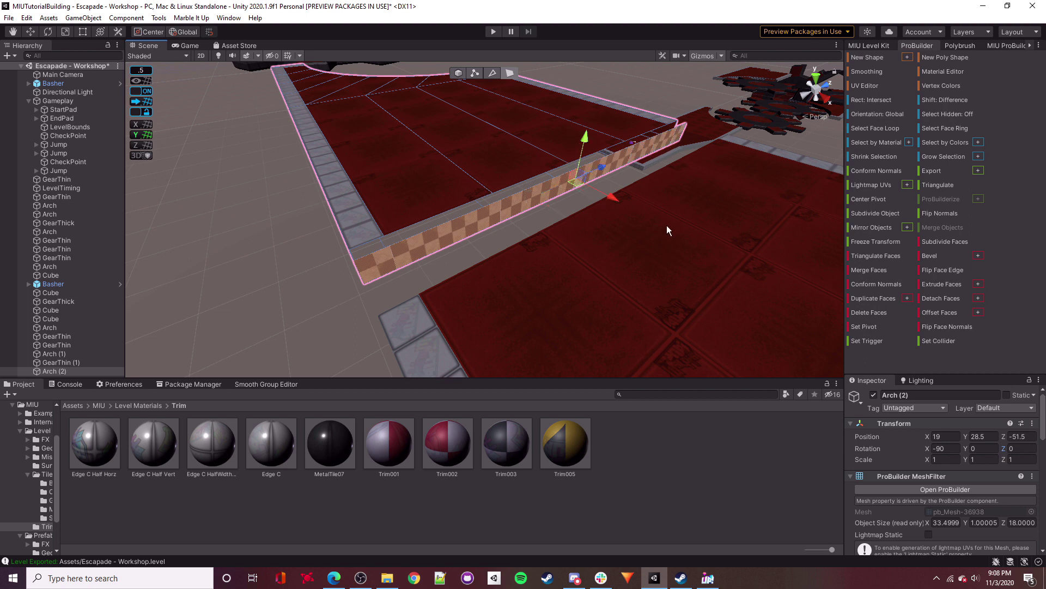
key("Delete")
Move the mirrored arch platform to X 21.5, flush against the straight end of the other arch platform.
left_click(462, 74)
left_click_drag(493, 243, 637, 248, "alt")
left_click_drag(334, 147, 352, 156)
right_click_drag(381, 169, 234, 226)
key("s")
key("d")
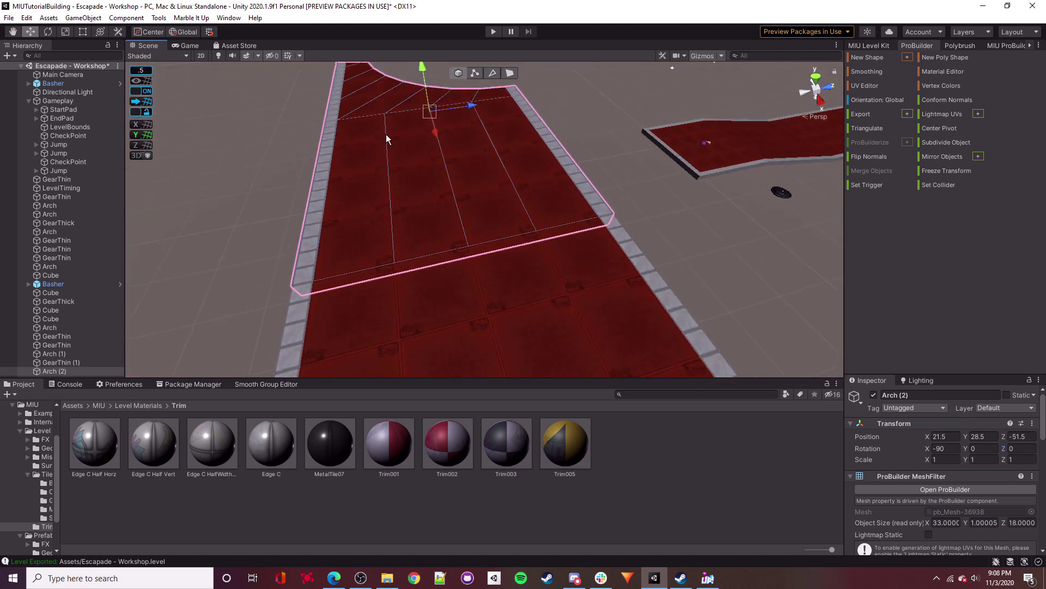
Merge the two adjoining arch platforms into a single object.
right_click_drag(467, 103, 507, 205)
key("w")
left_click(506, 204, "shift")
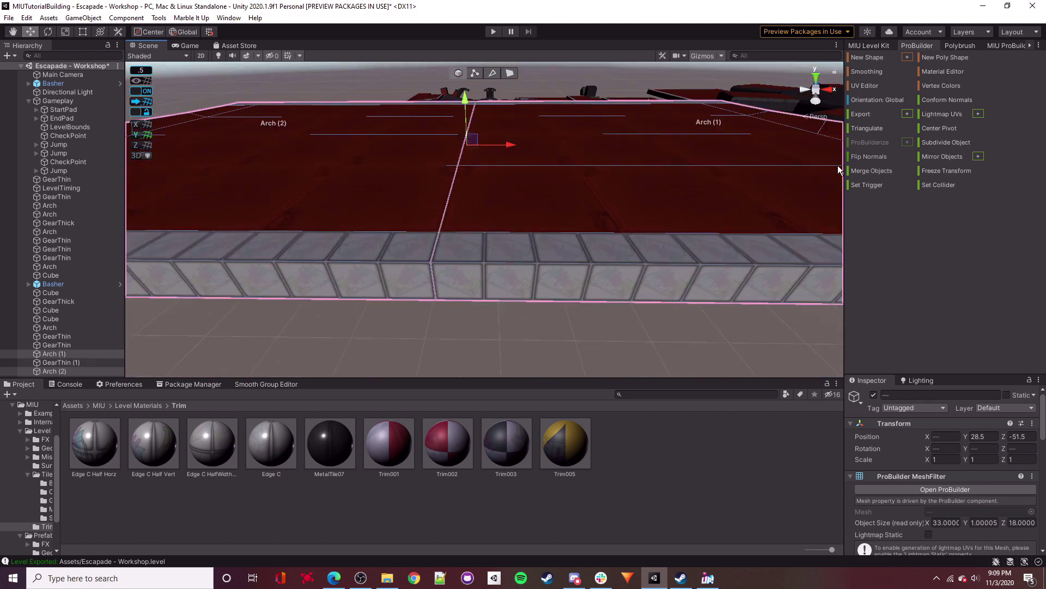
right_click_drag(428, 261, 490, 299)
key("a")
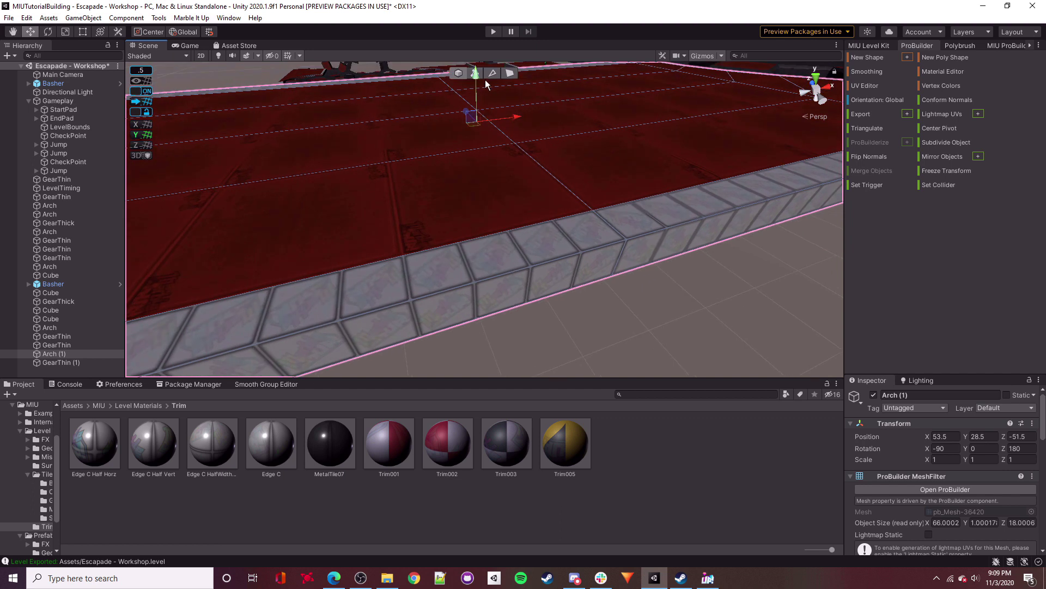
Weld the overlapping vertices along the seam of the merged arch platform, on its upper and lower edges.
left_click(504, 77)
left_click(473, 73)
right_click_drag(621, 336, 527, 275)
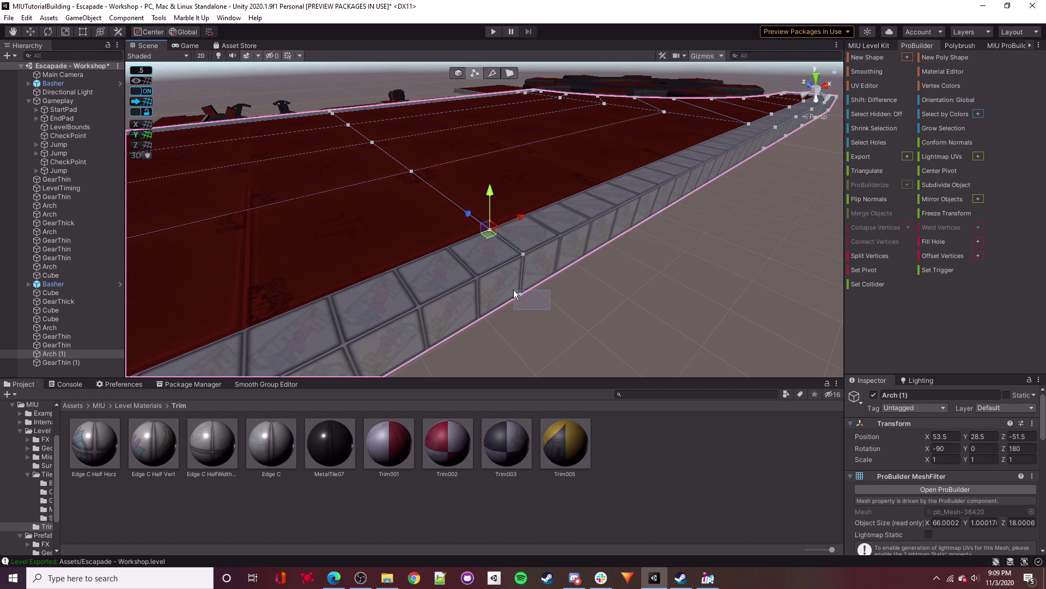
right_click_drag(495, 289, 413, 183)
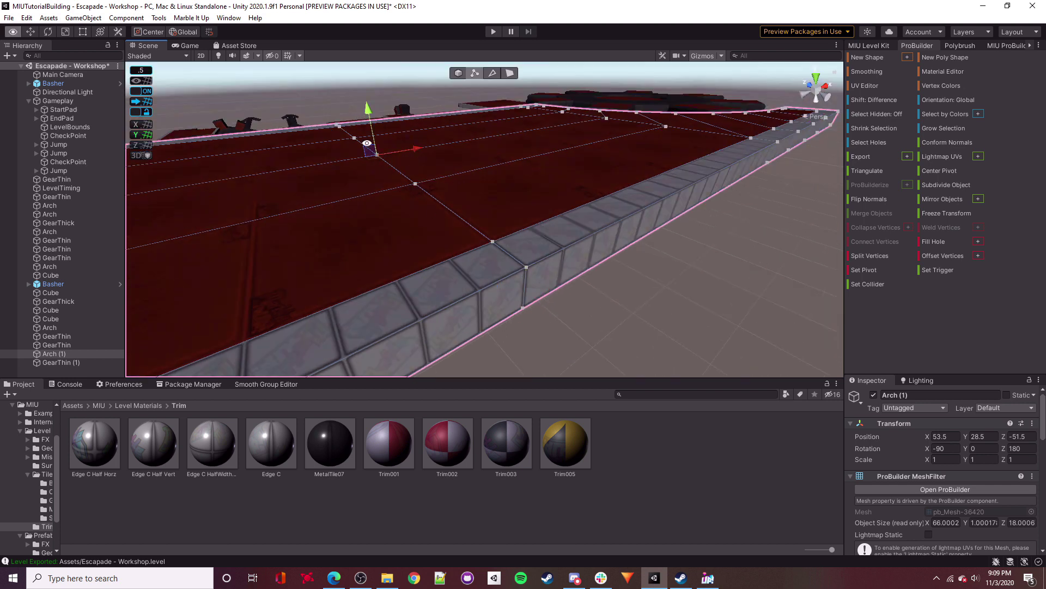
right_click_drag(513, 229, 501, 205)
left_click_drag(501, 205, 518, 217)
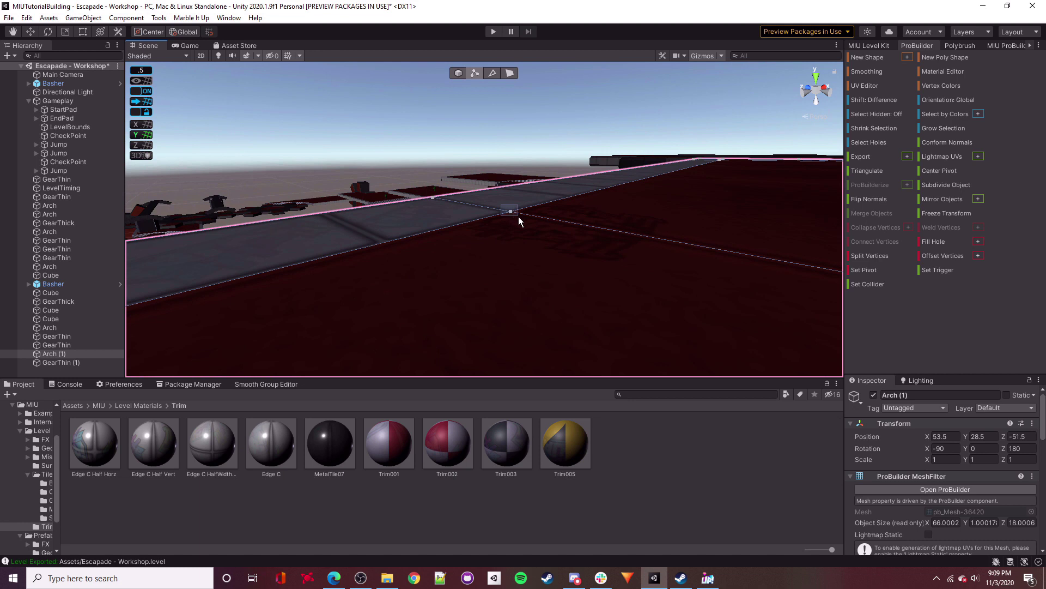
left_click_drag(427, 188, 440, 201)
right_click_drag(490, 218, 455, 214)
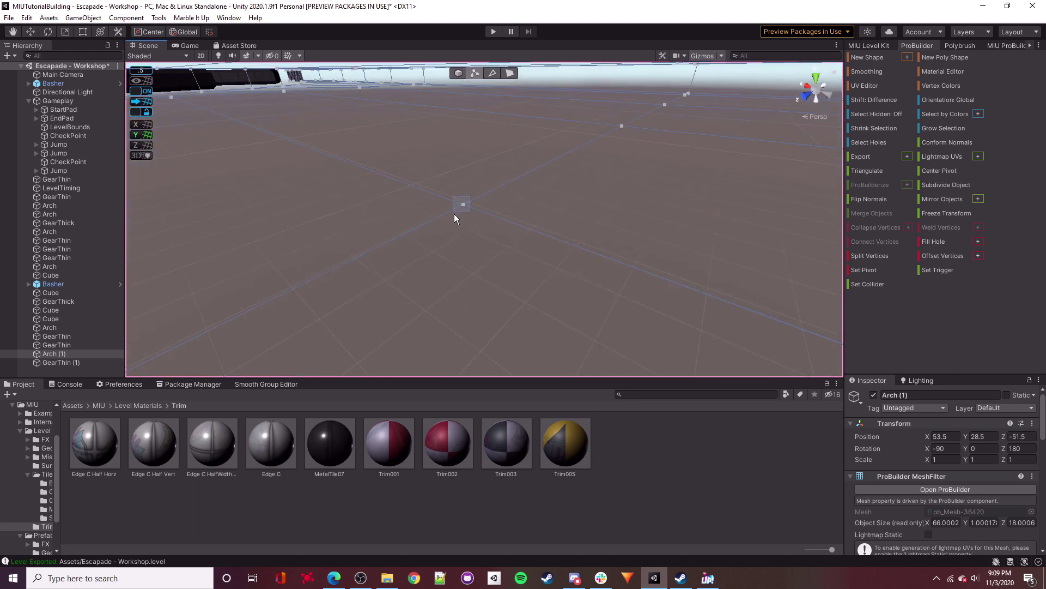
right_click_drag(695, 177, 562, 187)
left_click_drag(561, 188, 612, 218)
left_click_drag(719, 209, 720, 209)
right_click_drag(720, 209, 548, 313)
key("Escape")
Move the new thin gear into the curved recess of the merged platform at X 6, Y 29, Z -52.
left_click(509, 313)
left_click(381, 248)
left_click_drag(341, 201, 479, 213)
left_click_drag(479, 213, 213, 245, "alt")
left_click_drag(427, 146, 508, 140)
right_click_drag(508, 140, 512, 168)
left_click_drag(490, 158, 531, 164)
right_click_drag(598, 182, 505, 115)
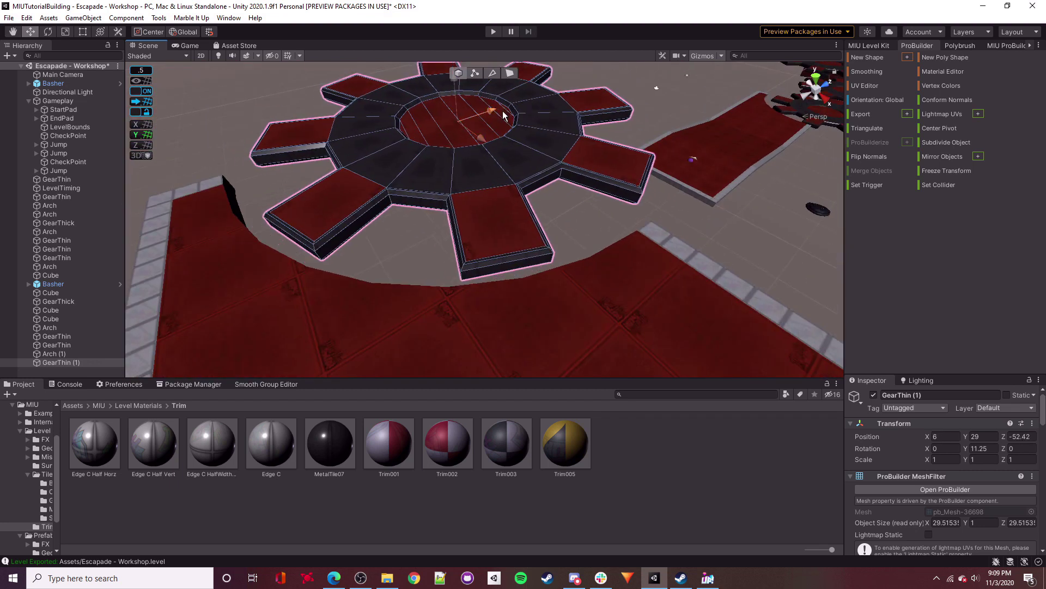
right_click_drag(529, 218, 436, 224)
scroll(437, 224, "down", 5)
left_click_drag(512, 141, 506, 138)
Examine the Elevator Mover settings of the two earlier rising gears.
right_click_drag(548, 163, 438, 157)
mouse_move(564, 229)
right_mouse_down()
mouse_move(677, 231)
mouse_move(461, 199)
mouse_move(414, 218)
mouse_move(654, 123)
mouse_move(731, 121)
mouse_move(436, 289)
mouse_move(656, 256)
mouse_move(609, 226)
mouse_move(559, 249)
right_mouse_up()
left_click(532, 175)
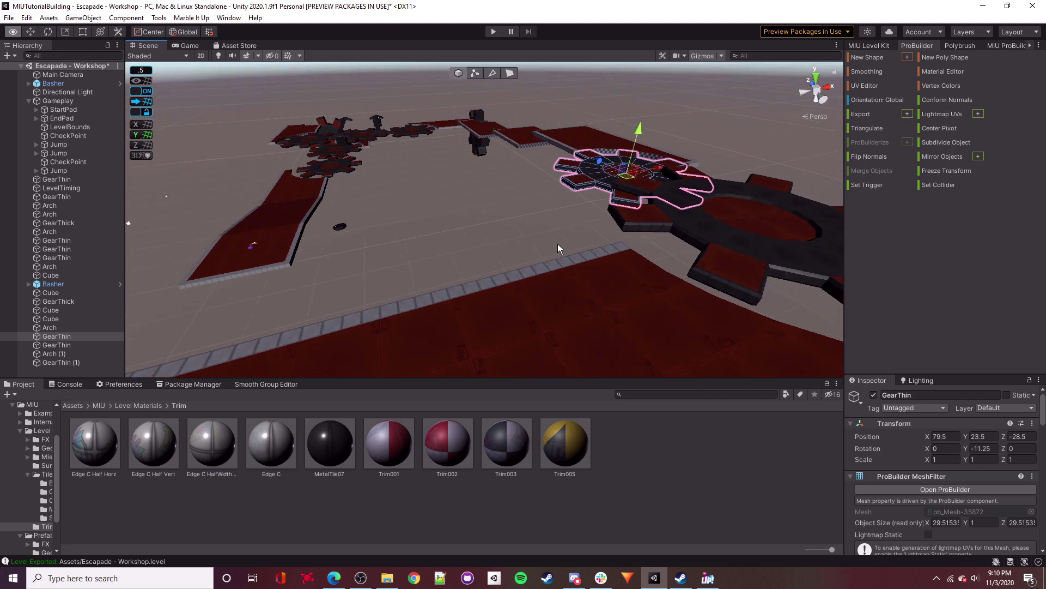
right_click_drag(477, 113, 578, 255)
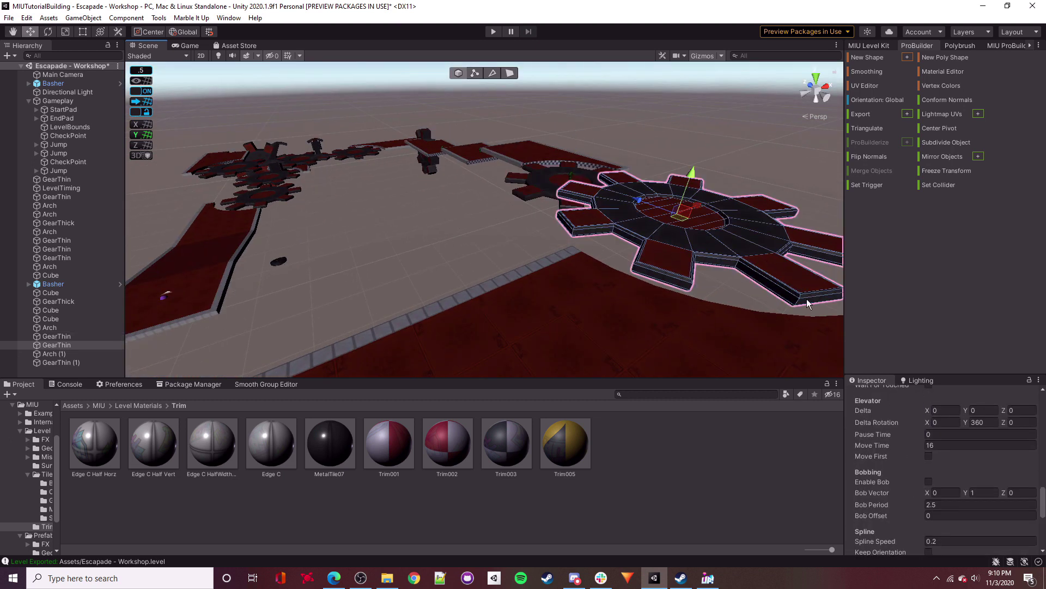
right_click_drag(466, 275, 349, 236)
right_click_drag(521, 217, 648, 314)
Duplicate the gear in the platform's recess and place the copy beyond it at X -20, Y 29, Z -52.
right_click_drag(644, 231, 636, 211)
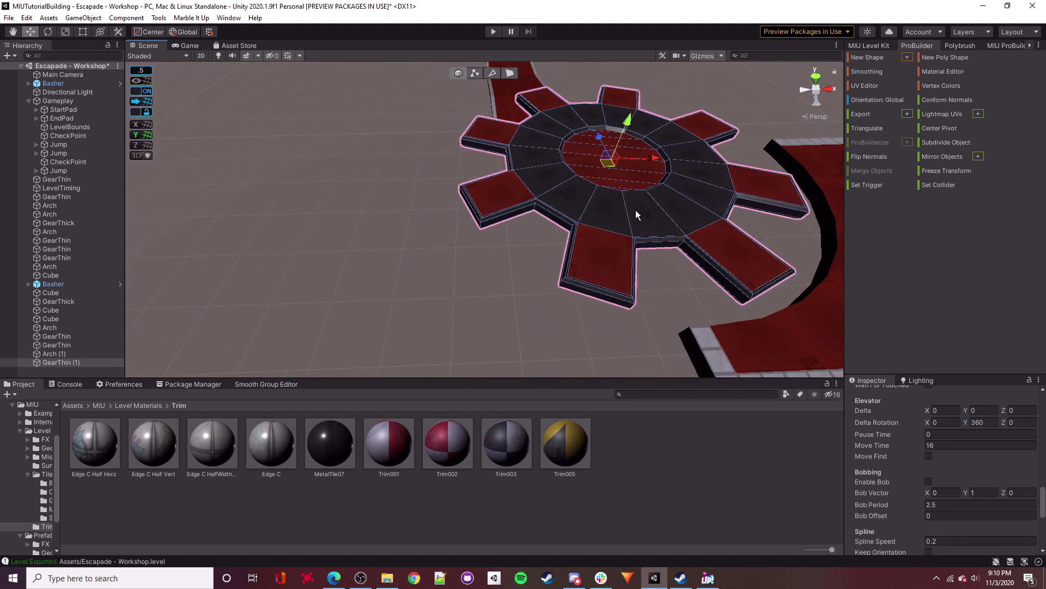
key("ctrl+d")
left_click_drag(656, 159, 344, 173)
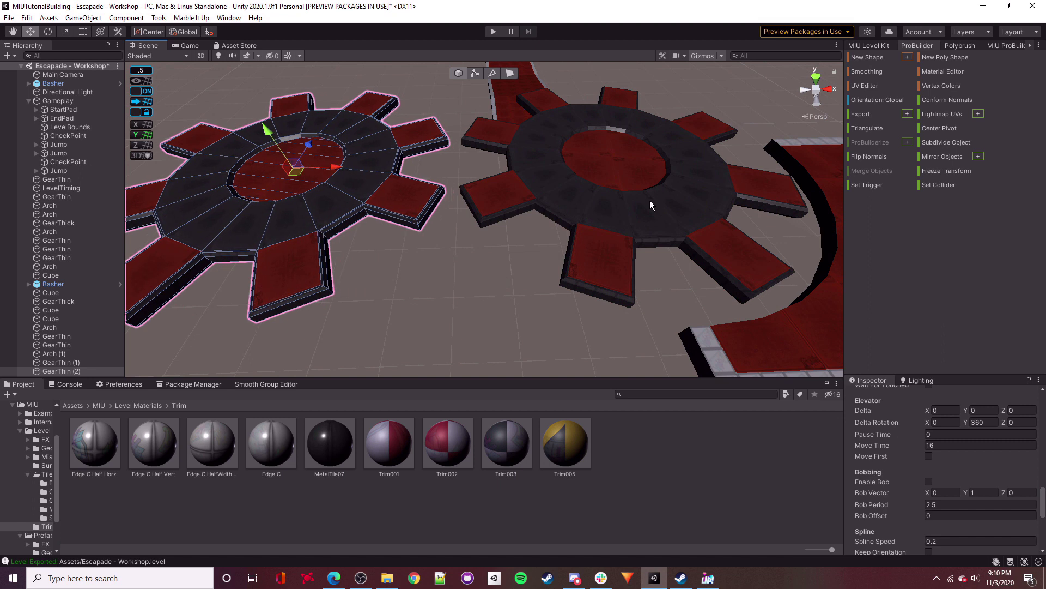
right_click_drag(650, 201, 442, 191)
Set the outer gear's Y rotation to -11.25 and nudge it along X toward the neighboring gear.
scroll(953, 468, "up", 15)
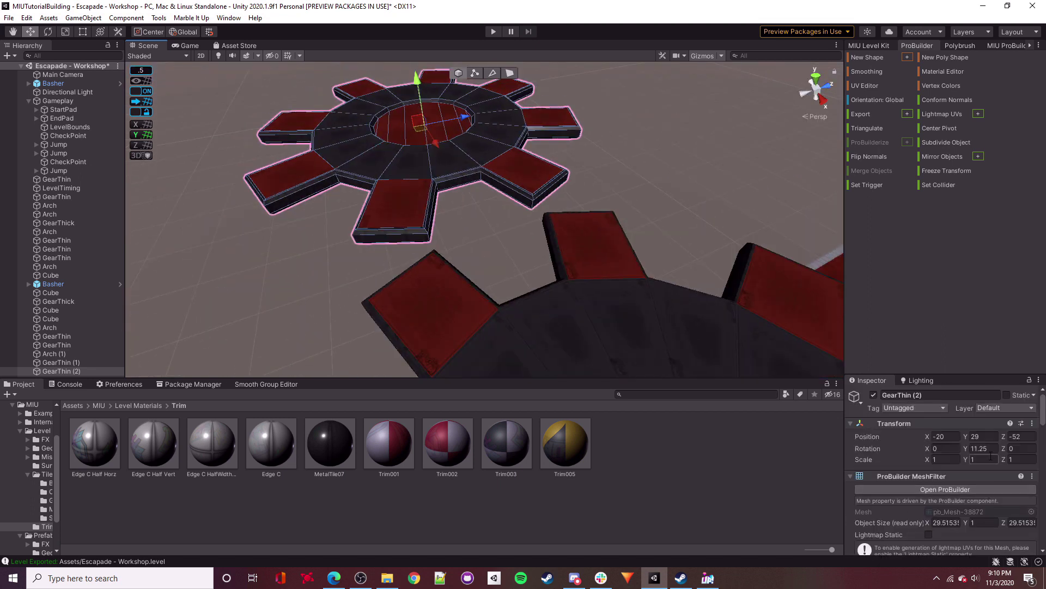
type("-")
left_click_drag(435, 143, 446, 157)
Duplicate the basher and position the copy across the two new gears.
right_click_drag(463, 186, 339, 148)
left_click(461, 275)
right_click_drag(480, 168, 504, 166)
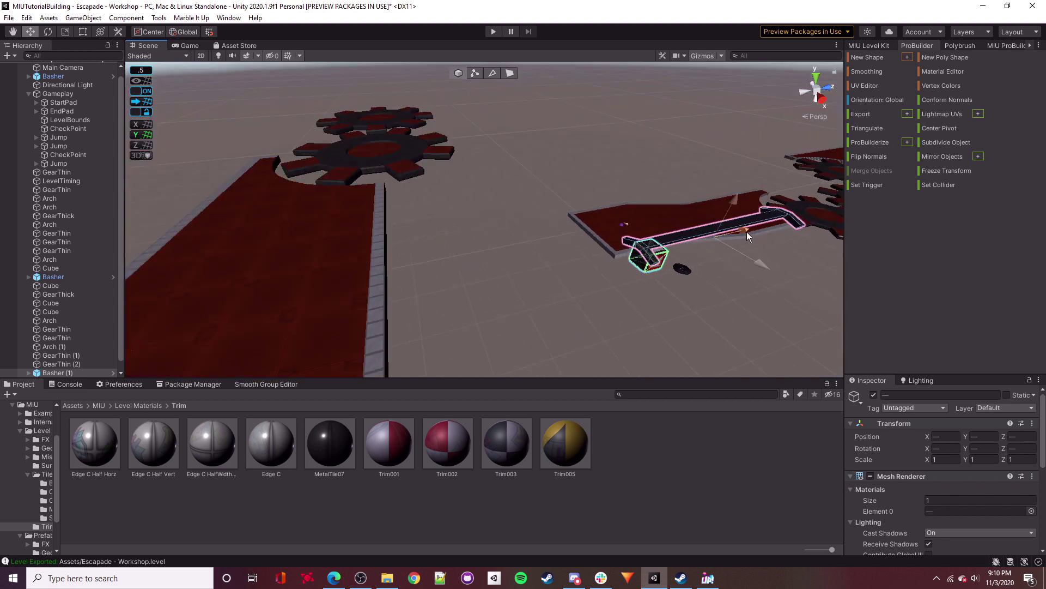
right_click_drag(371, 195, 453, 221)
mouse_move(522, 226)
right_mouse_down()
mouse_move(519, 273)
mouse_move(513, 223)
right_mouse_up()
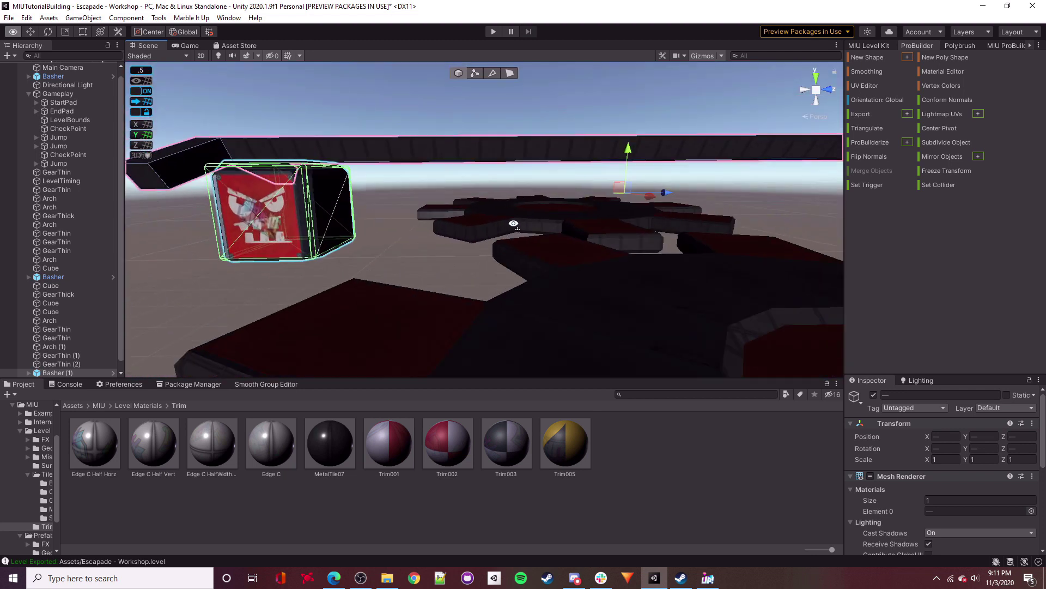
Add a Super Jump pickup at the center of the outer gear, at X -18.5, Y 29.5, Z -52.
right_click_drag(632, 147, 507, 158)
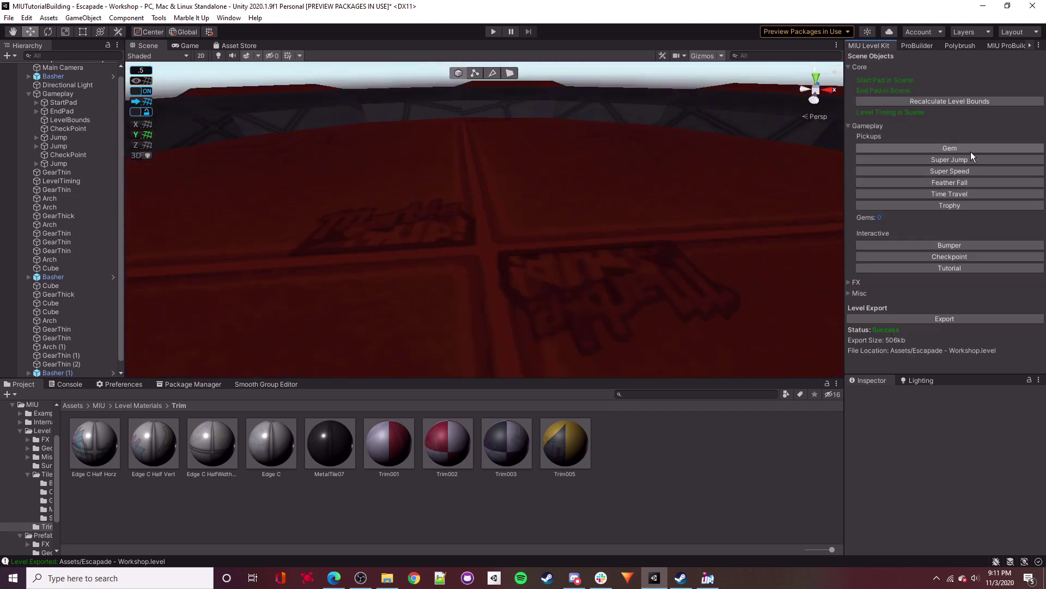
left_click_drag(459, 160, 460, 176)
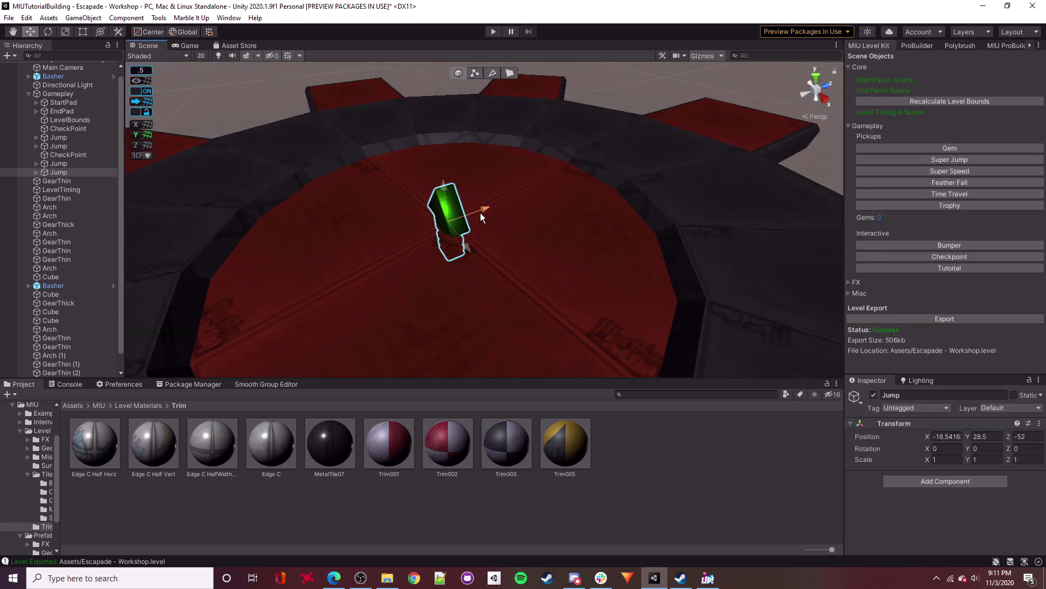
left_click_drag(465, 231, 474, 246)
right_click_drag(474, 246, 518, 159)
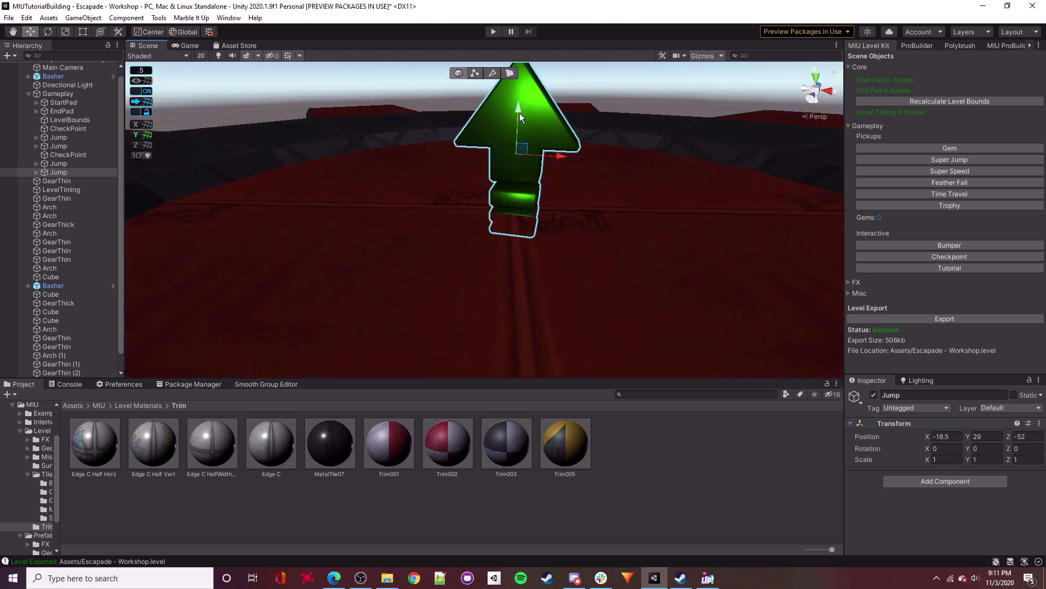
left_click_drag(517, 94, 519, 72)
right_click_drag(518, 72, 643, 170)
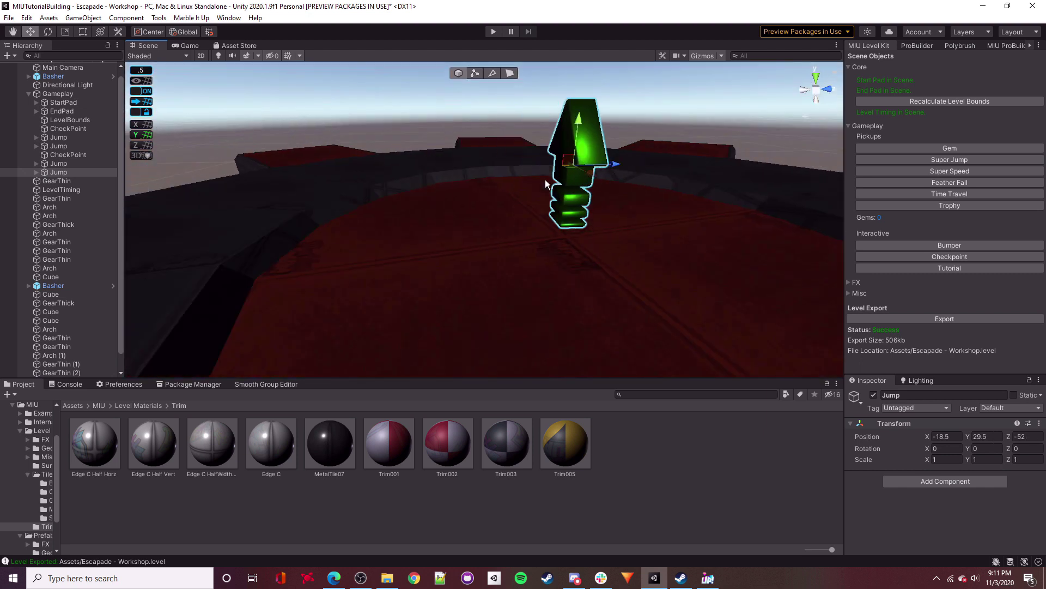
Set the outer gear's Elevator Mover Delta Rotation Y to -360, opposite to the neighboring gear's rotation.
left_click_drag(589, 180, 839, 256, "alt")
scroll(481, 235, "down", 10)
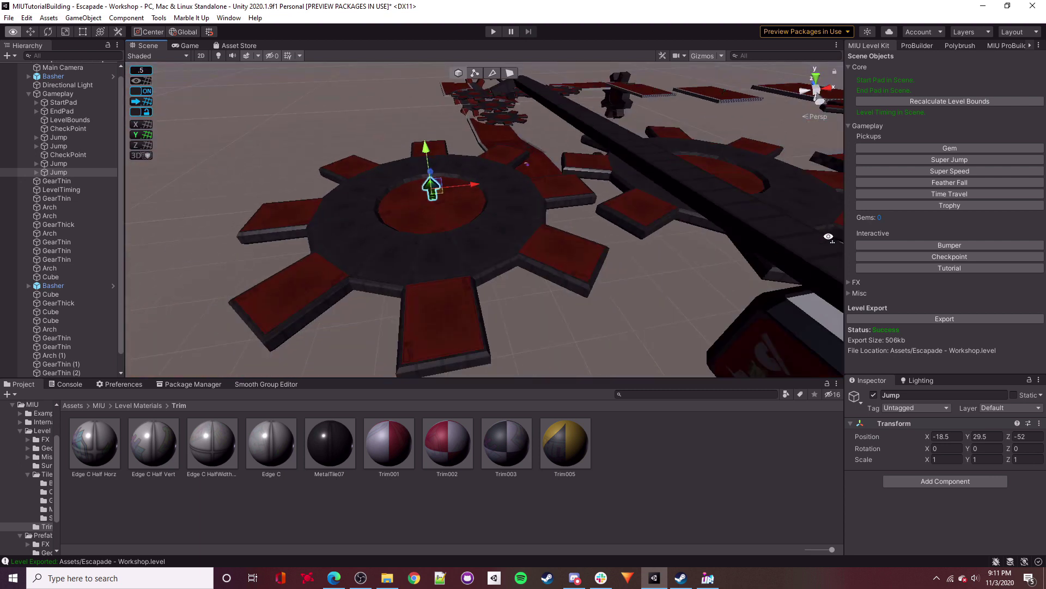
left_click(481, 235)
scroll(957, 473, "down", 10)
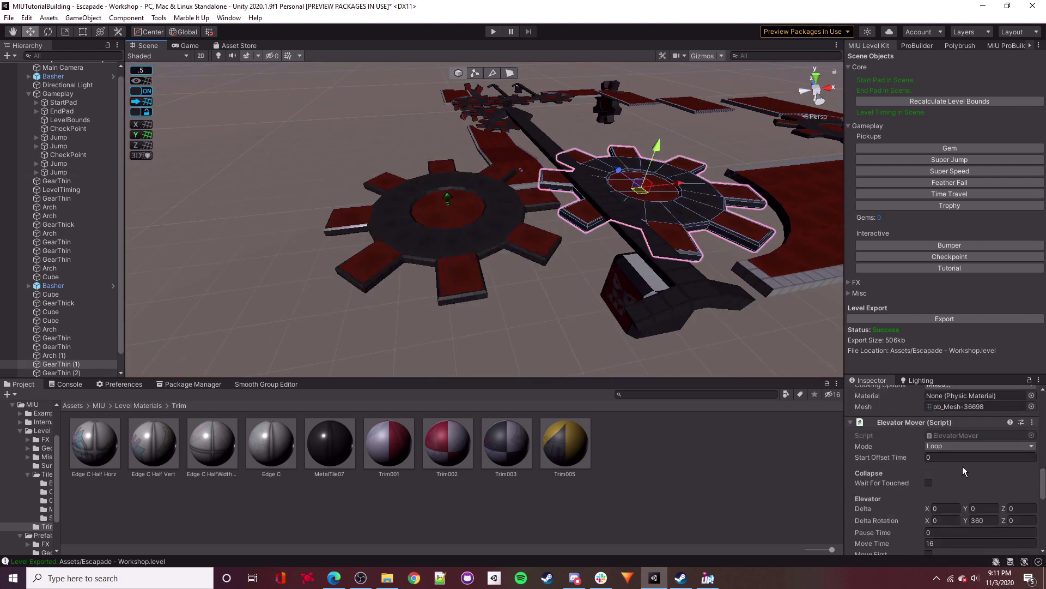
scroll(963, 471, "down", 4)
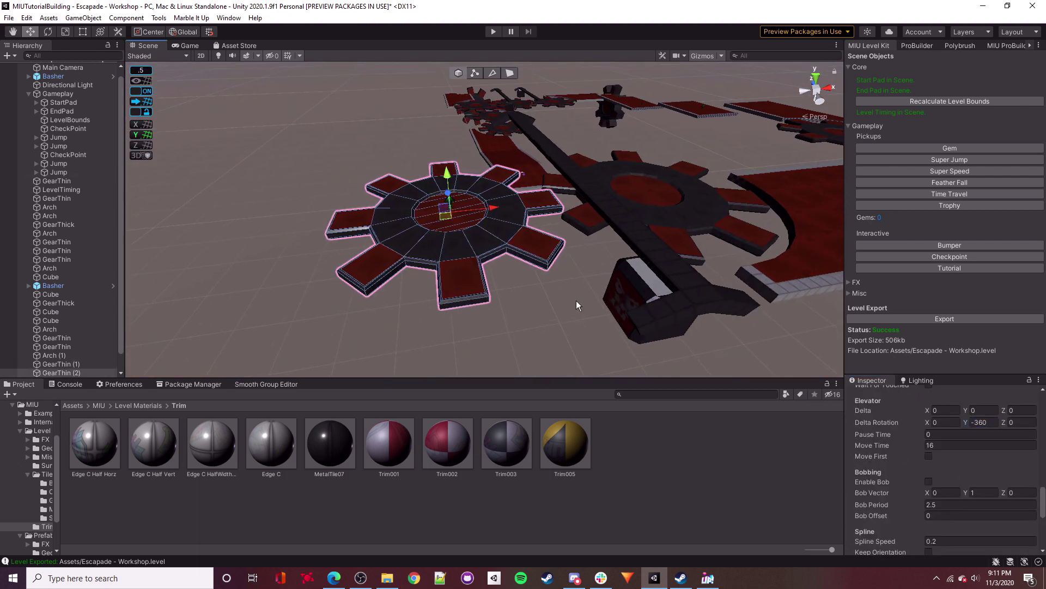
Duplicate the two neighboring gears and place the copies beyond the Super Jump gear, raised above it.
left_click(497, 254, "shift")
key("f")
left_click_drag(633, 235, 212, 234)
key("w")
right_click_drag(586, 238, 537, 217)
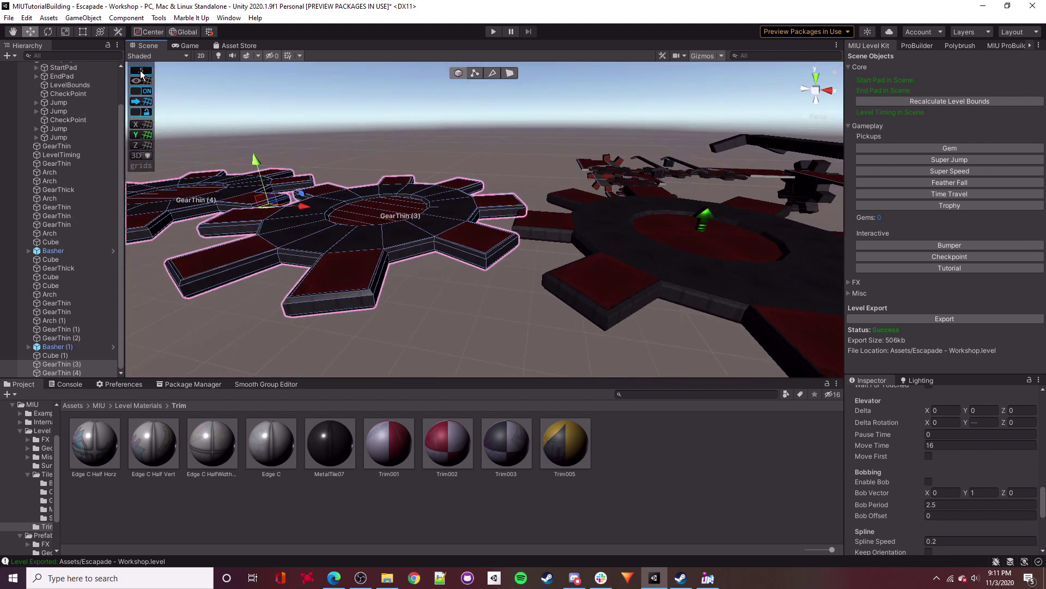
right_click_drag(505, 186, 490, 175)
left_click_drag(282, 175, 272, 112)
right_click_drag(493, 208, 470, 179)
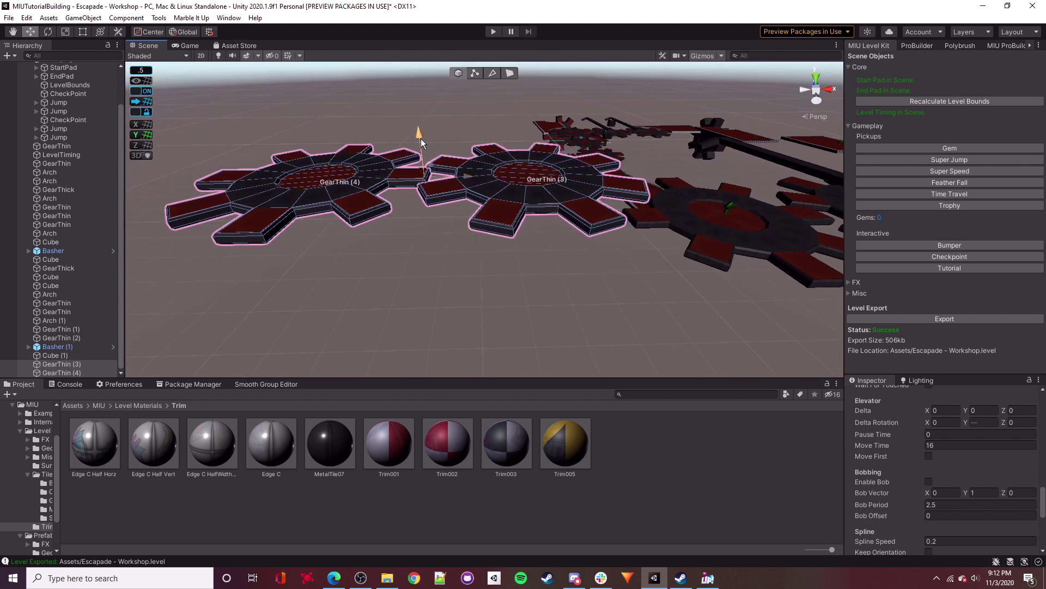
Duplicate one raised gear and place the copy at the far end, forming a row of three gears.
right_click_drag(608, 261, 524, 259)
right_click_drag(350, 188, 637, 271)
left_click(533, 257)
mouse_move(544, 276)
right_mouse_down()
mouse_move(533, 257)
mouse_move(535, 267)
right_mouse_up()
key("ctrl+d")
right_click_drag(634, 260, 329, 243)
left_click_drag(282, 223, 290, 224)
right_click_drag(289, 224, 403, 220)
left_click_drag(366, 208, 358, 209)
Duplicate the second basher with its overhead beam and position the copies across the middle raised gear.
right_click_drag(490, 261, 628, 197)
left_click(701, 227)
left_click(631, 189)
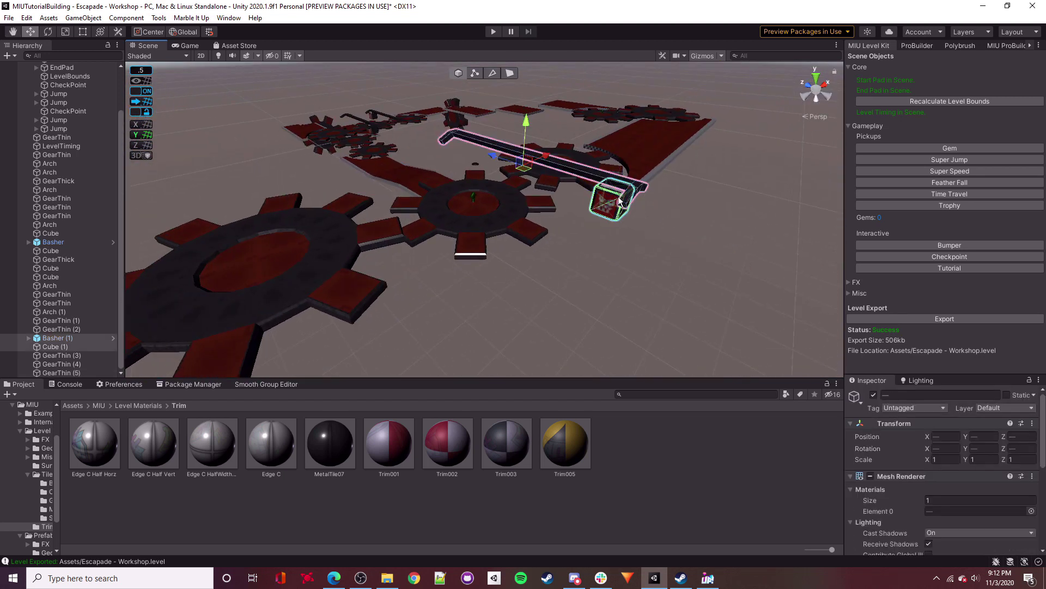
right_click_drag(298, 244, 507, 218)
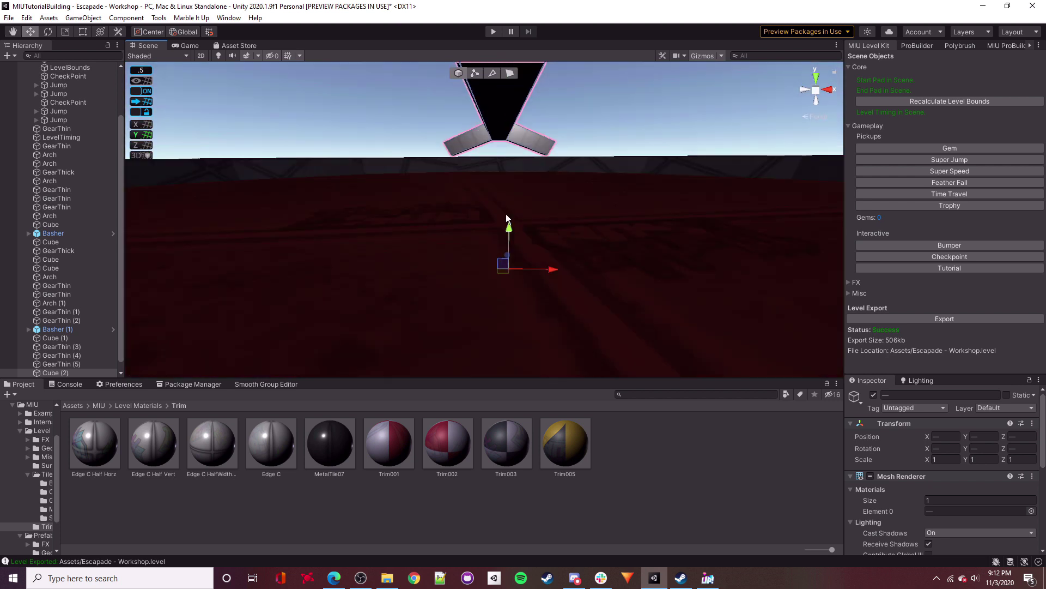
right_click_drag(504, 170, 552, 185)
left_click_drag(551, 185, 522, 133)
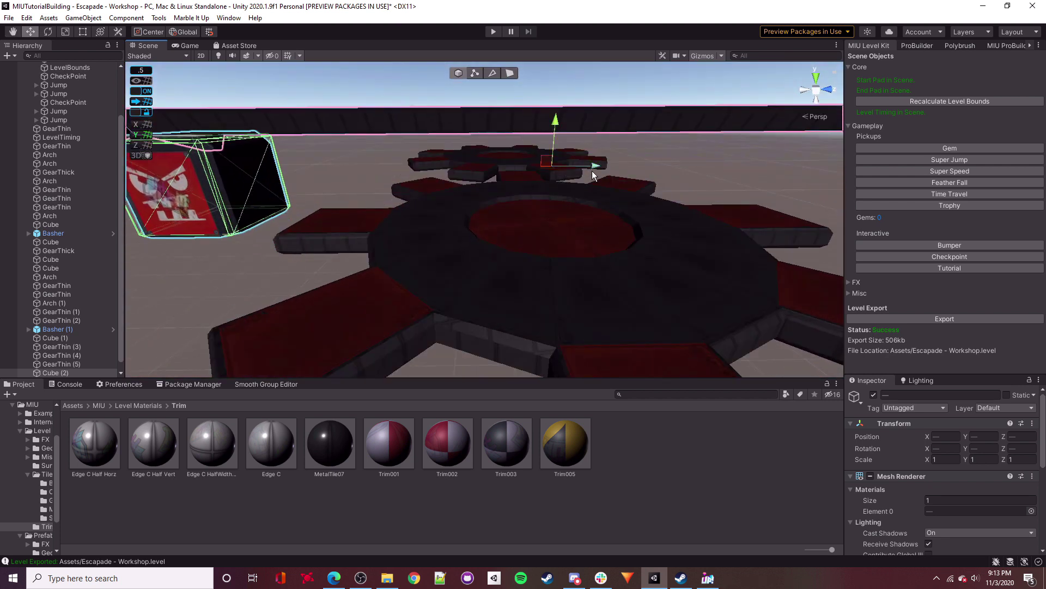
right_click_drag(630, 187, 649, 129)
right_click_drag(644, 250, 381, 209)
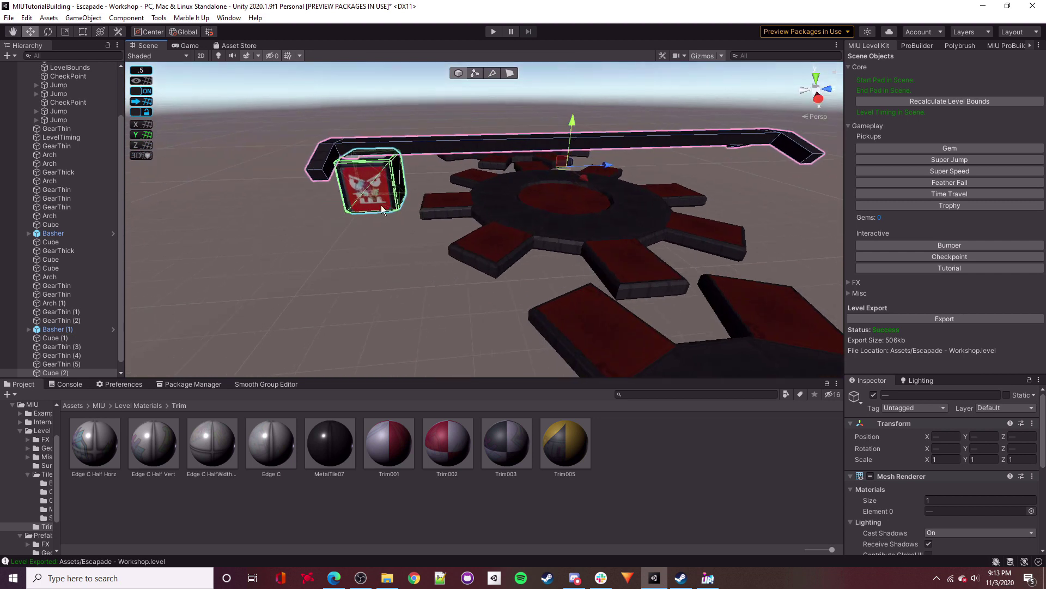
right_click_drag(435, 241, 491, 234)
Move the copied basher alone to the opposite end of its beam, at Z -34.
left_click(29, 346)
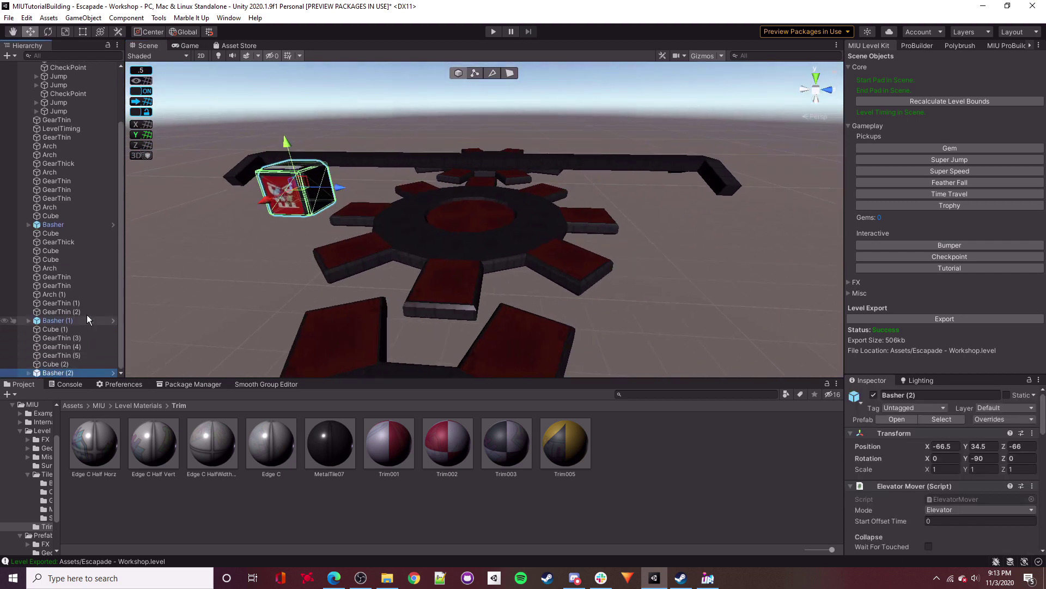
right_click_drag(664, 239, 644, 218)
left_click_drag(484, 258, 499, 263)
mouse_move(502, 269)
right_mouse_down()
mouse_move(516, 282)
mouse_move(504, 281)
right_mouse_up()
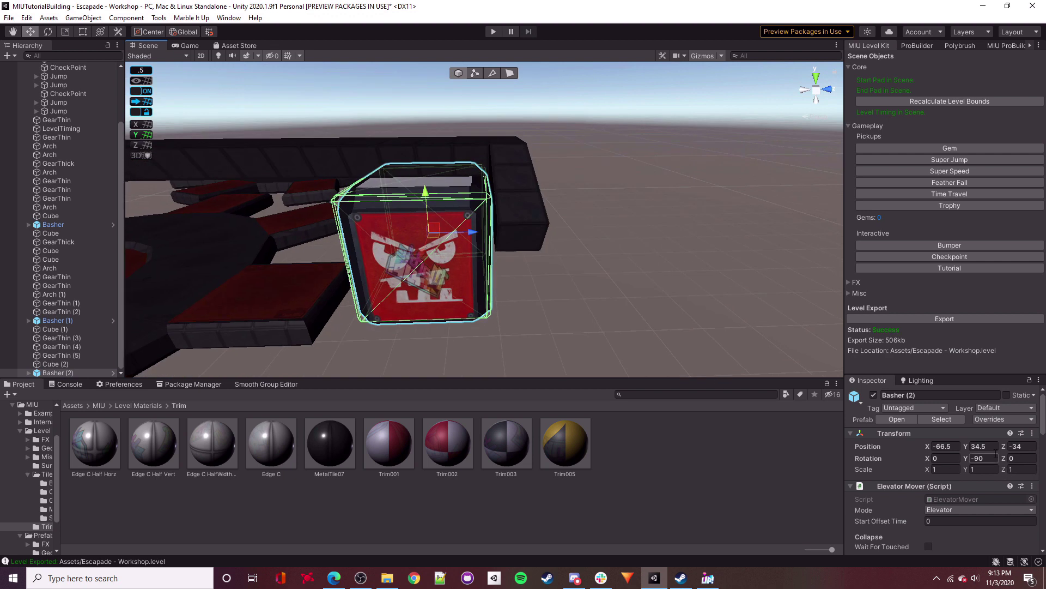
scroll(1021, 461, "up", 3)
left_click(657, 291)
Add a Super Jump pickup at the center of the last raised gear.
right_click_drag(382, 204, 589, 281)
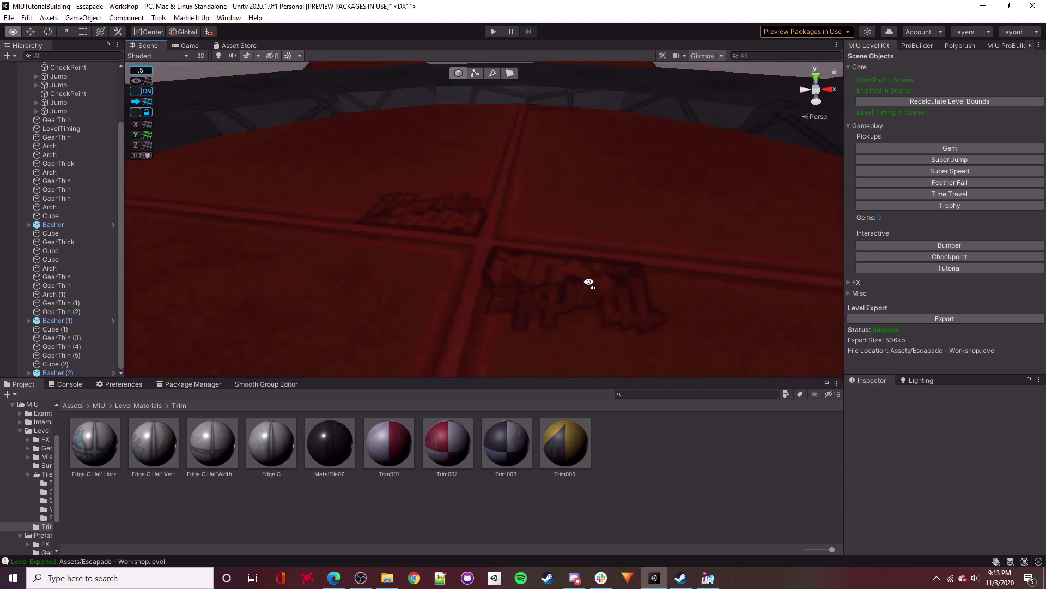
left_click(964, 163)
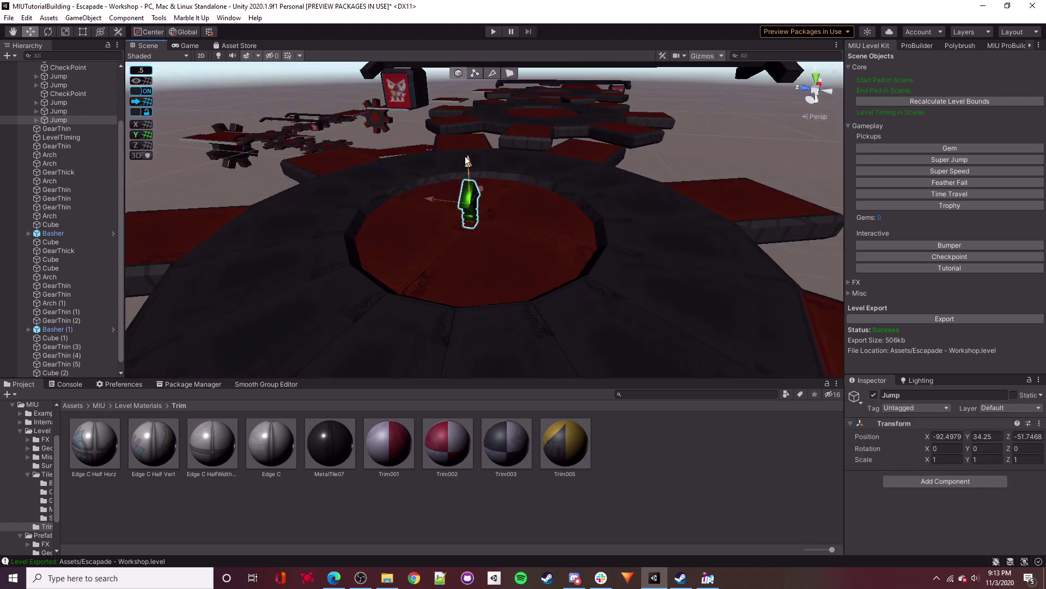
right_click_drag(492, 146, 301, 227)
Duplicate the earlier arch platform, bring the copy past the last raised gear, and set its Z rotation to 0.
left_click(569, 175)
right_click_drag(573, 186, 598, 217)
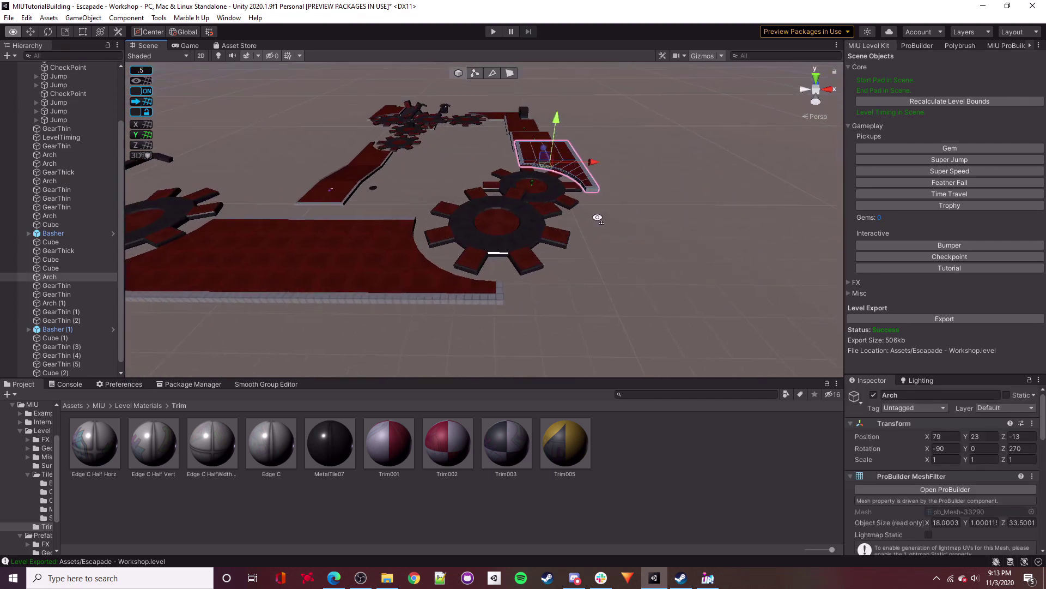
right_click_drag(131, 184, 453, 178)
left_click_drag(493, 183, 470, 215)
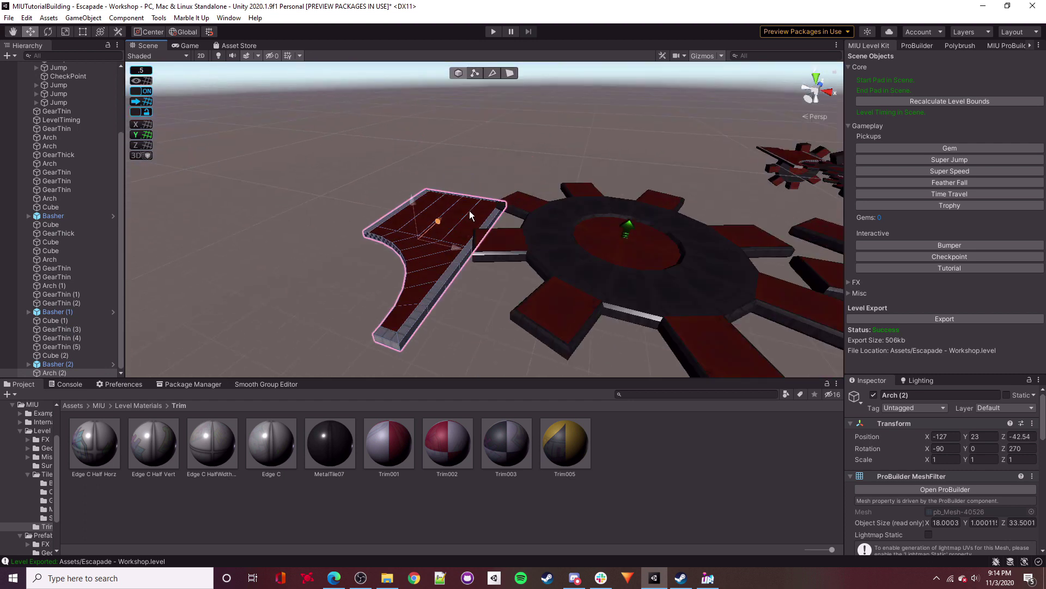
key("e")
right_click_drag(307, 275, 239, 316)
left_click_drag(424, 252, 290, 255, "ctrl")
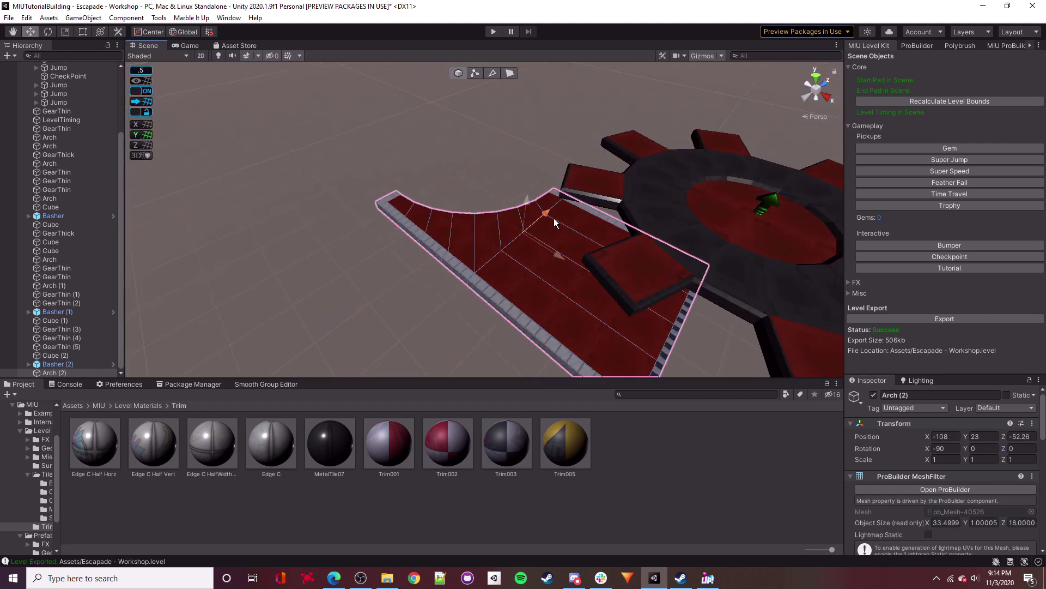
Position the copied arch platform beyond the last gear at X -128, Y 34, Z -44.
left_click_drag(527, 144, 526, 140)
right_click_drag(527, 139, 444, 118)
right_click_drag(498, 140, 446, 163)
left_click_drag(446, 164, 432, 160)
right_click_drag(507, 163, 526, 196)
right_click_drag(578, 121, 583, 139)
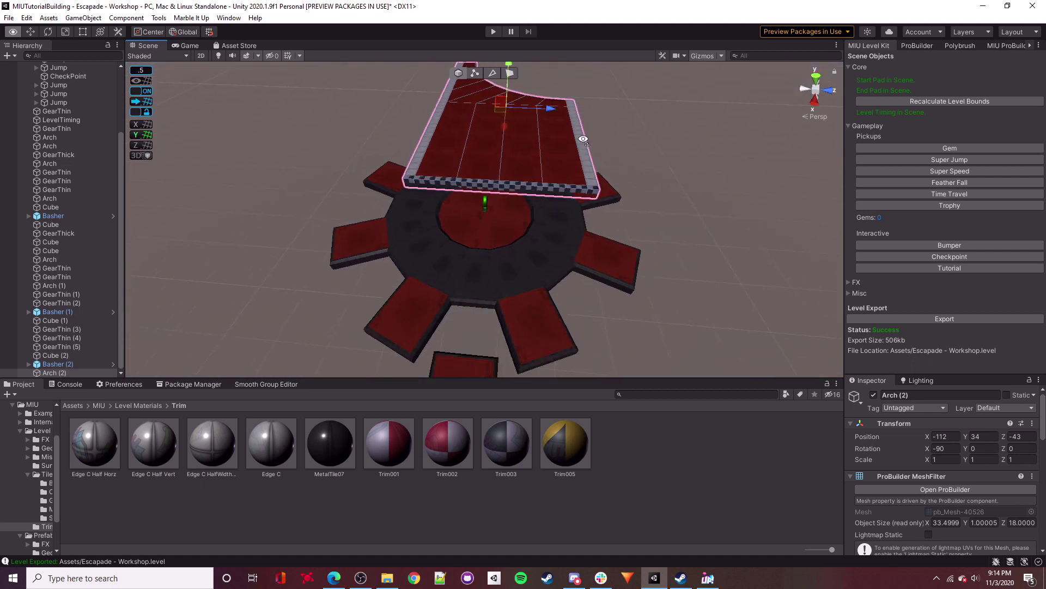
left_click_drag(523, 183, 524, 200)
right_click_drag(524, 199, 527, 104)
right_click_drag(466, 256, 722, 275)
left_click_drag(516, 187, 184, 170)
right_click_drag(514, 255, 416, 185)
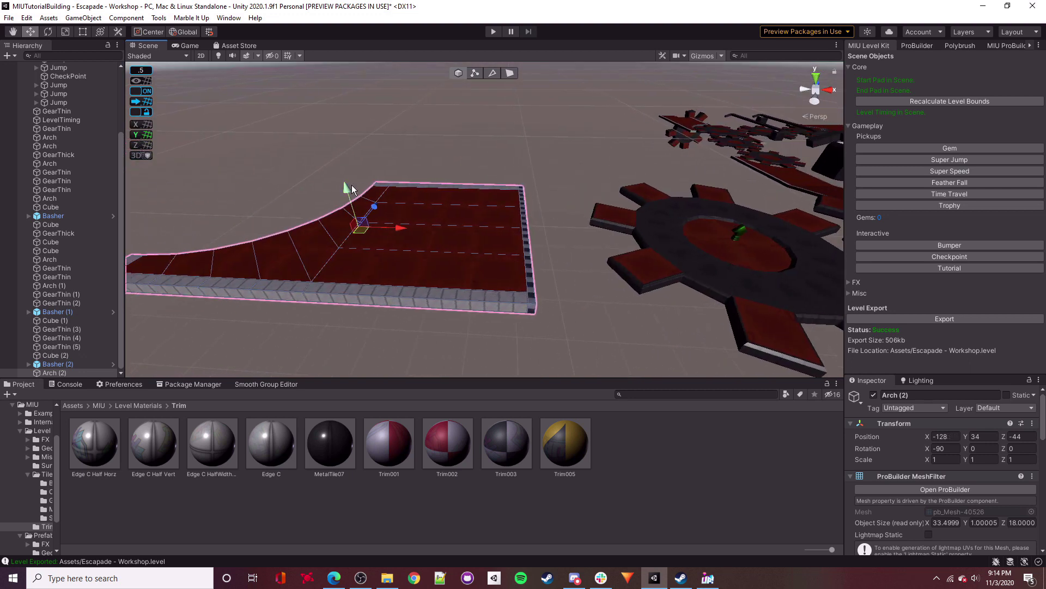
left_click_drag(350, 187, 323, 108)
right_click_drag(589, 151, 605, 111)
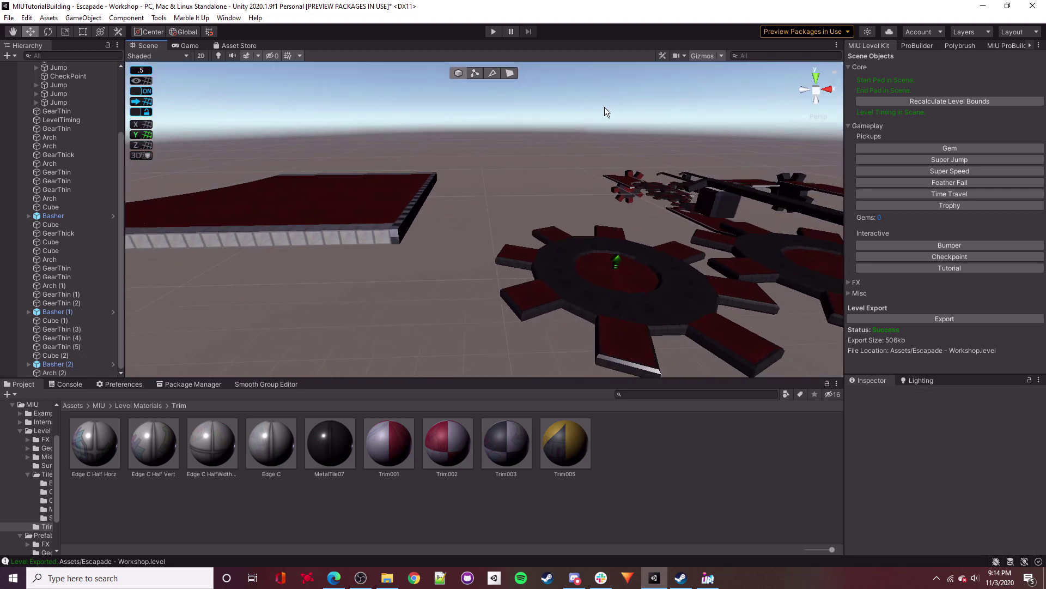
key("ctrl+z")
key("ctrl+z")
Raise the copied arch platform to Y 40 using a snap value of 1, and restore the snap value to 0.5.
right_click_drag(497, 219, 483, 223)
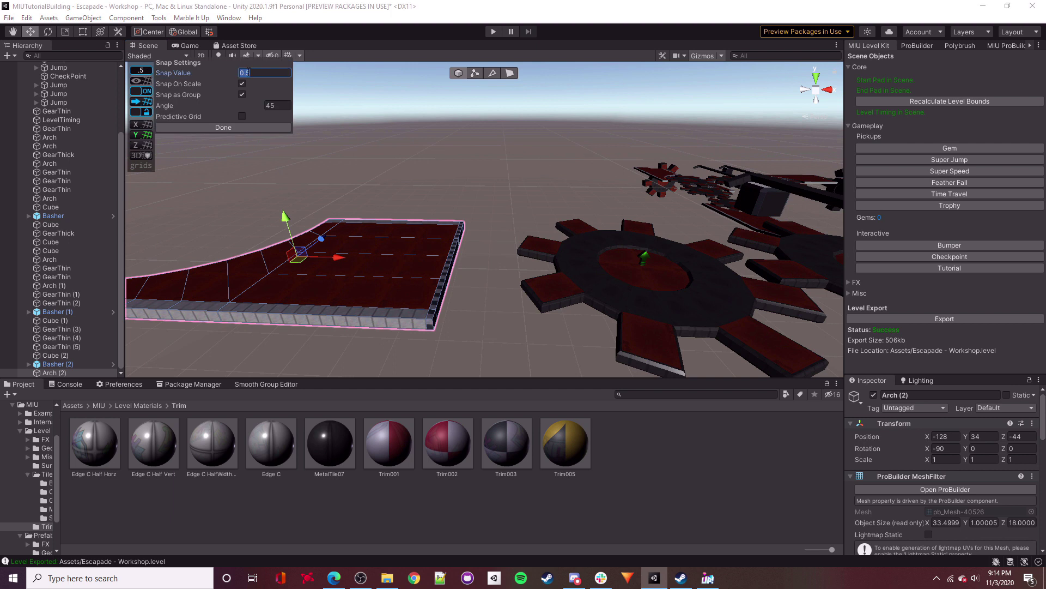
type("1")
right_click_drag(396, 248, 378, 247)
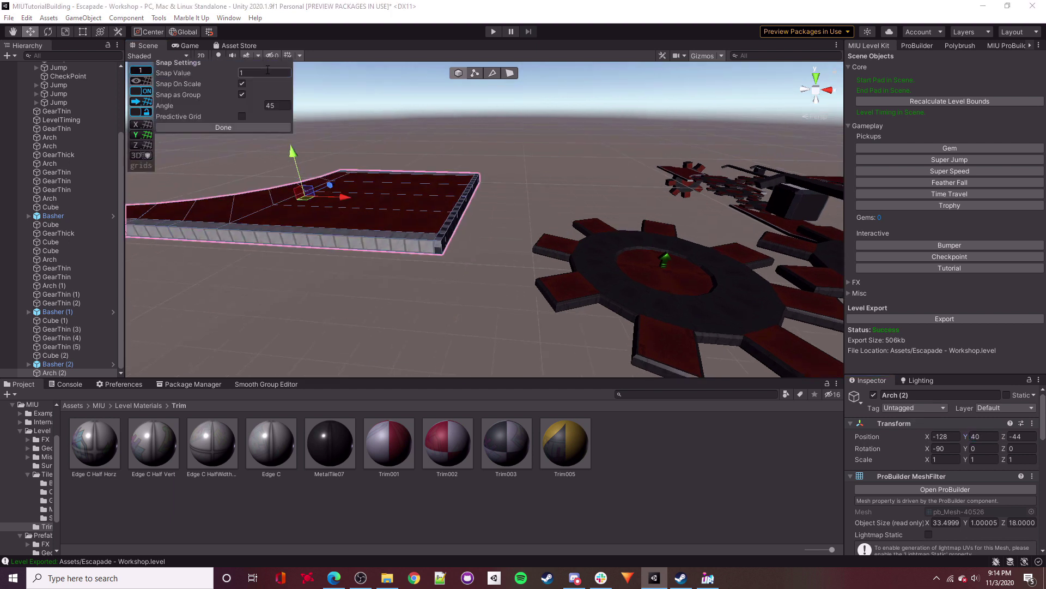
right_click_drag(412, 151, 500, 133)
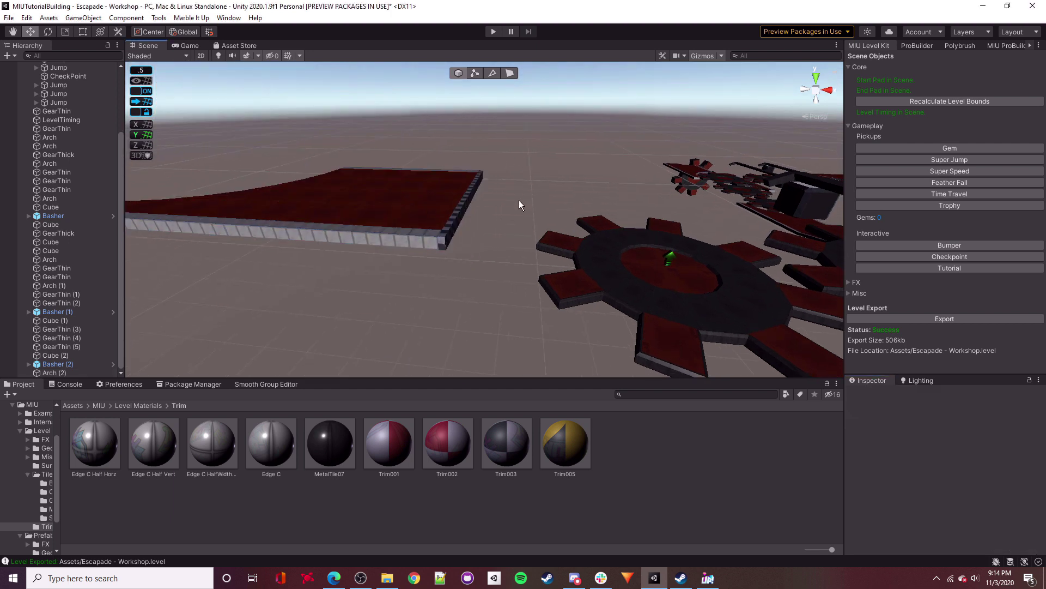
right_click_drag(520, 205, 576, 218)
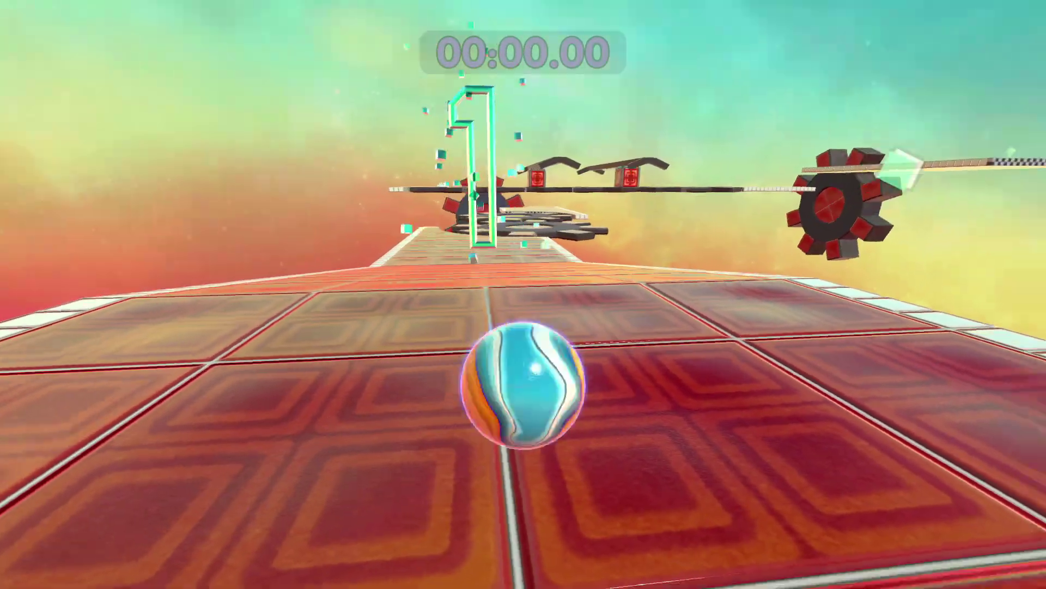
key("w")
key("space")
key("space")
key("space")
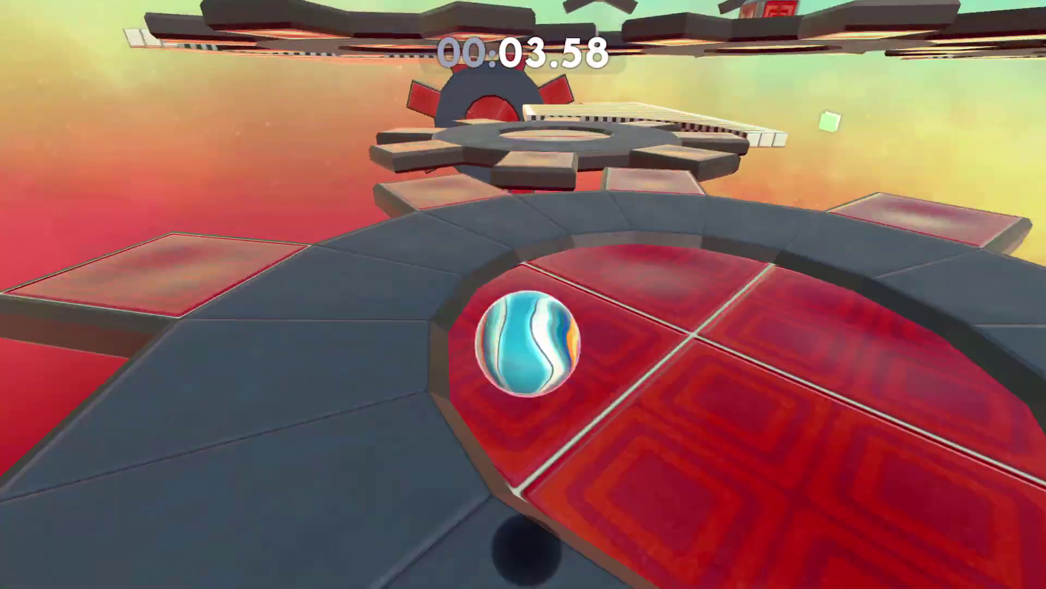
key("w")
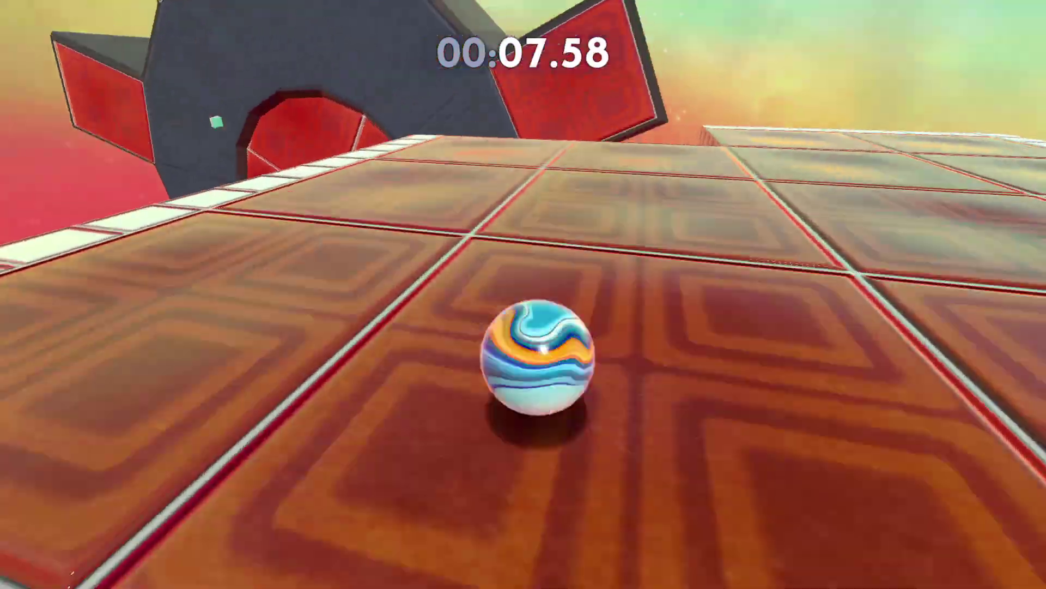
key("w")
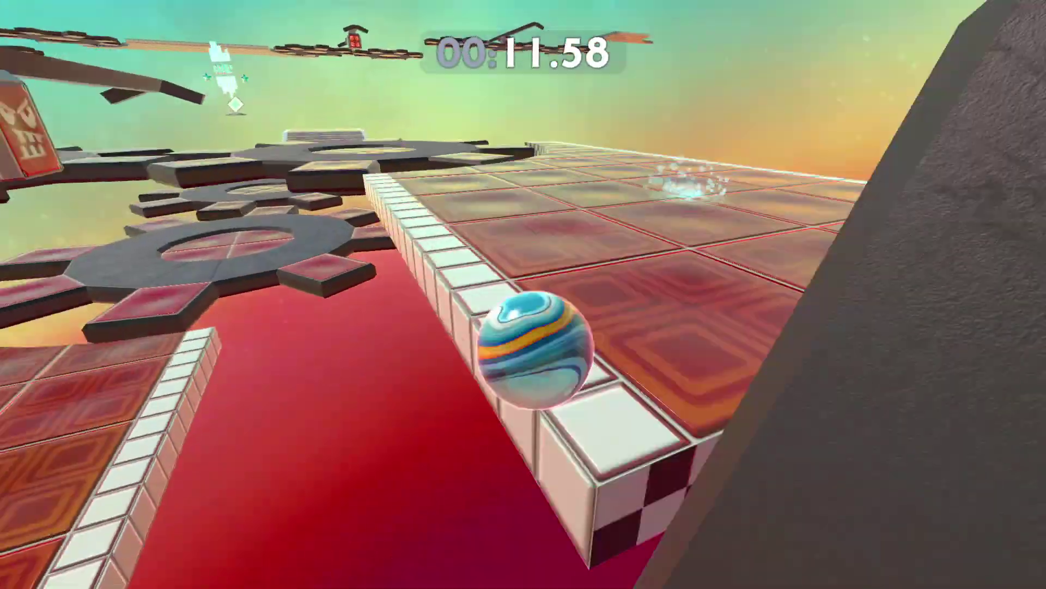
key("w")
key("space")
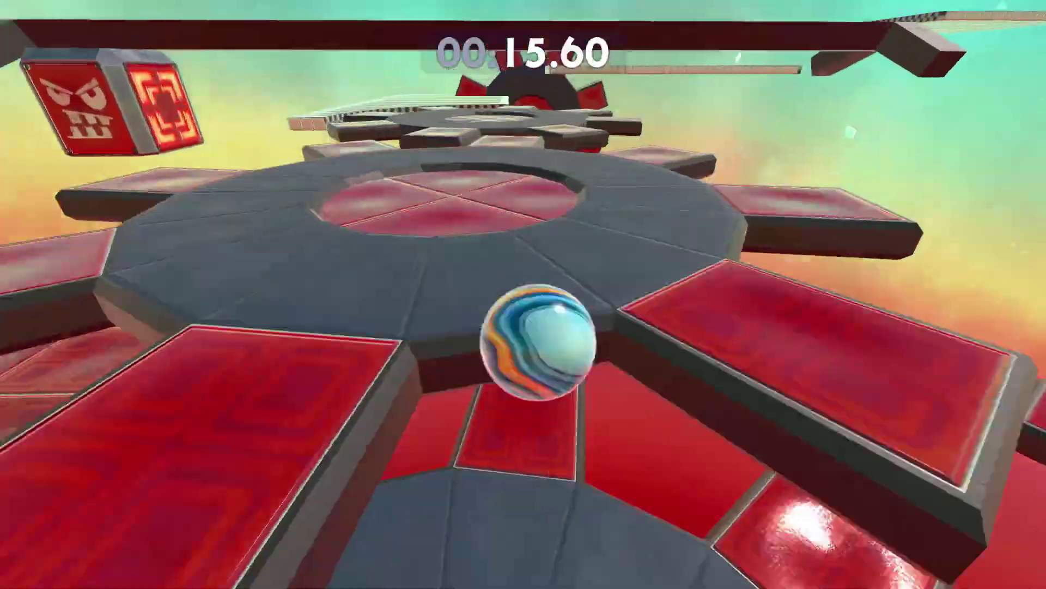
key("w")
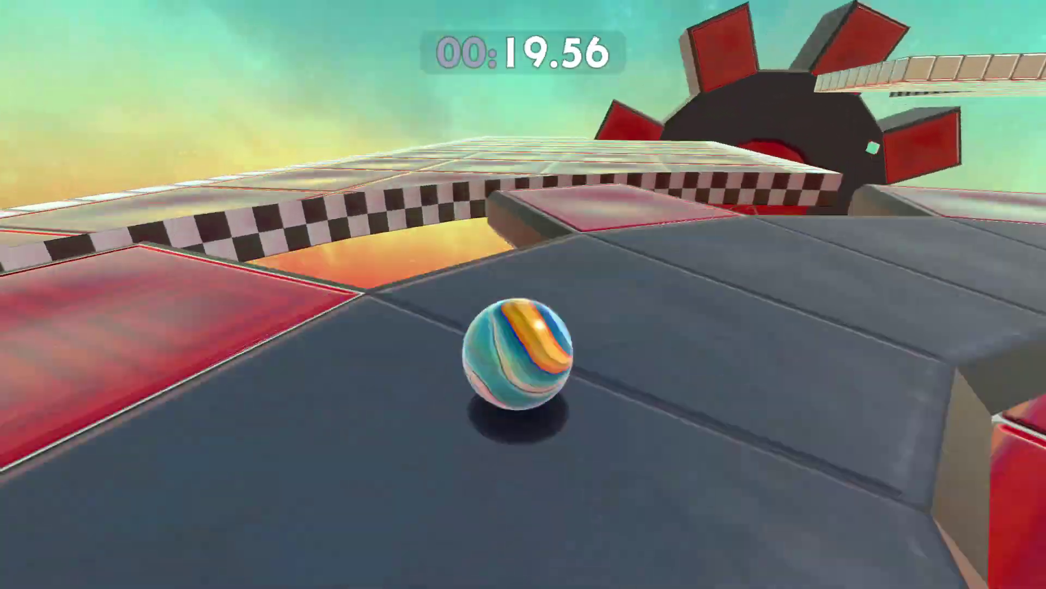
key("w")
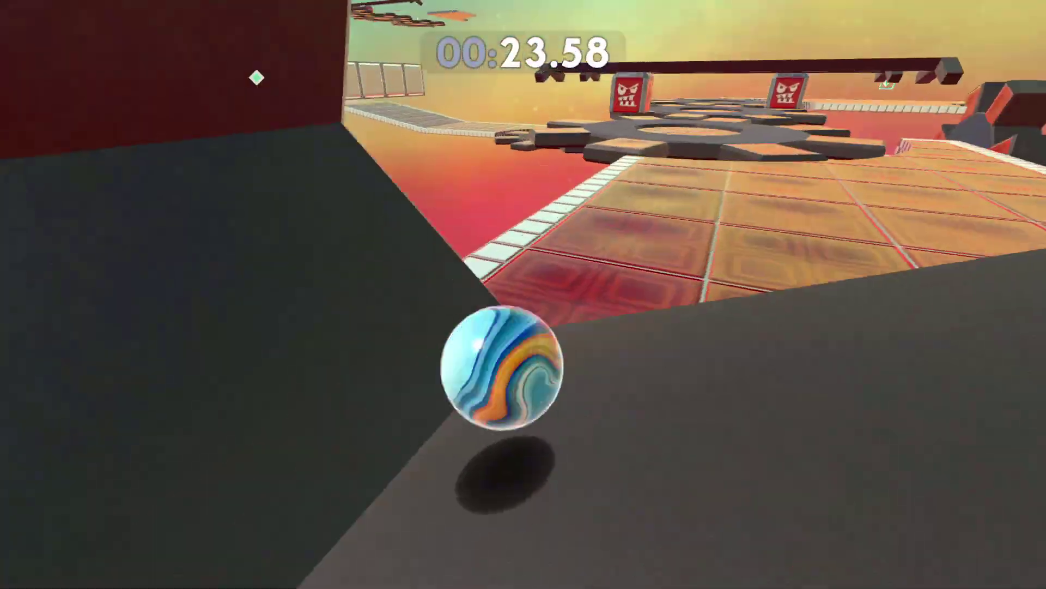
key("w")
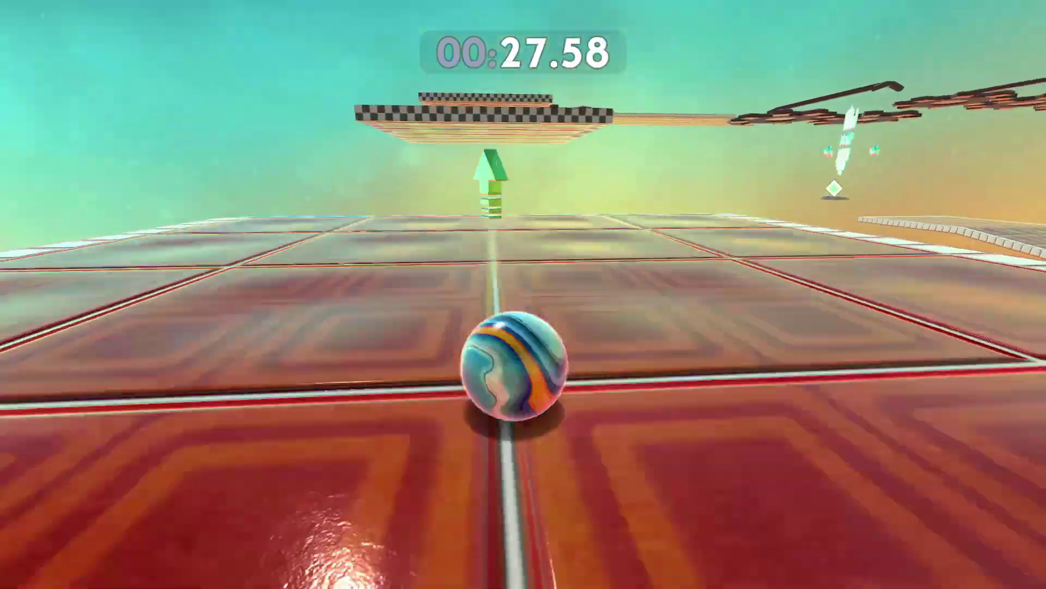
key("w")
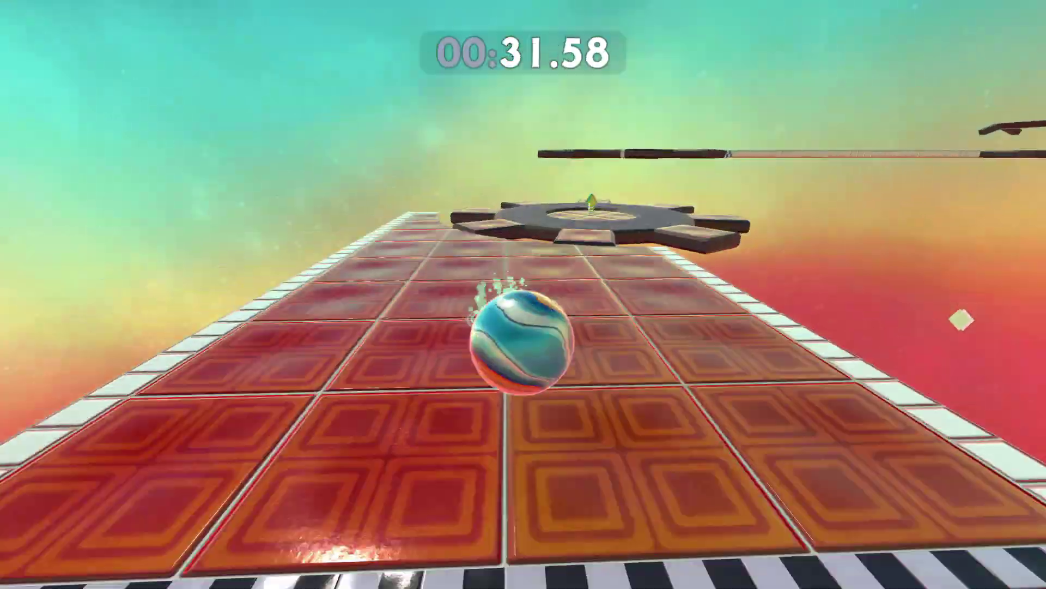
key("w")
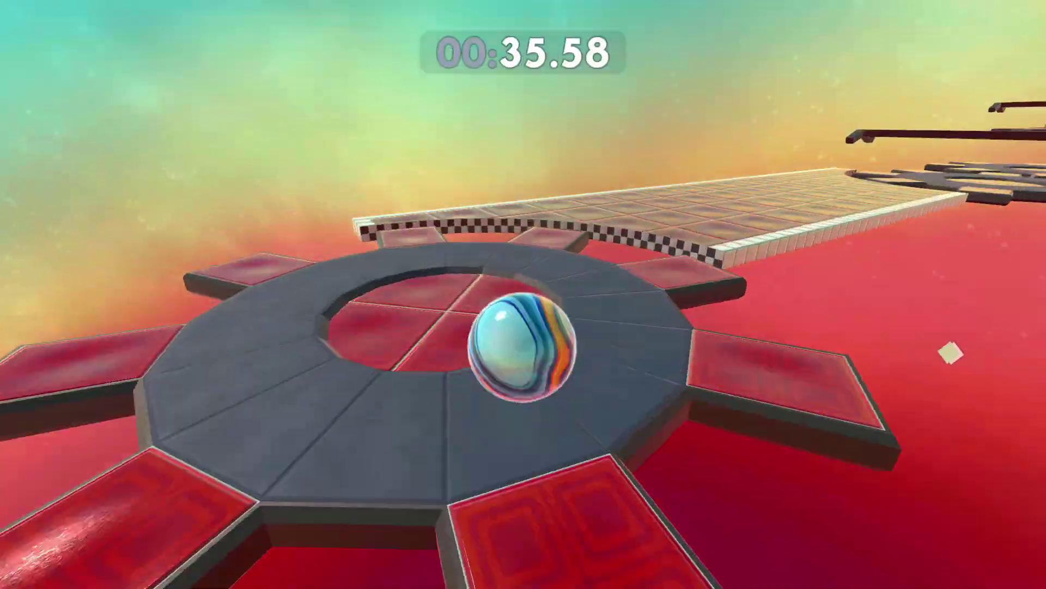
key("w")
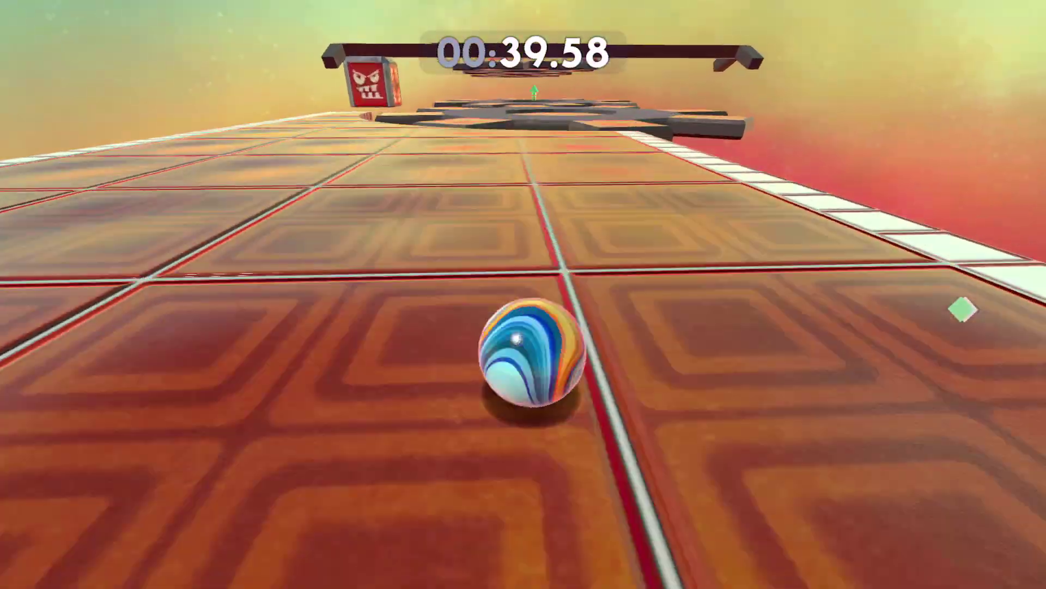
key("w")
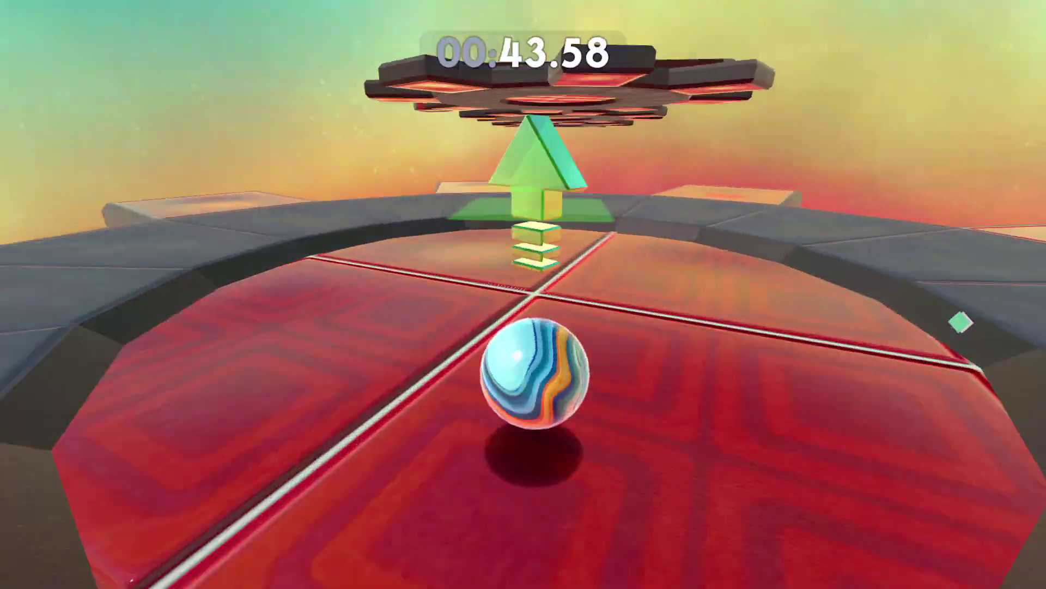
key("w")
key("space")
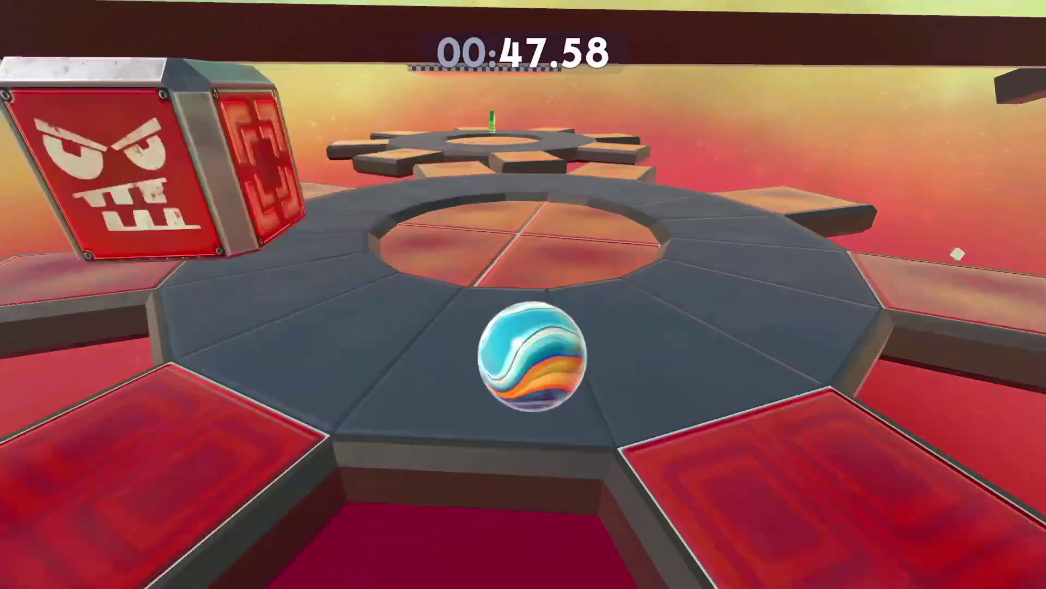
Playtest the raised gears past the basher and take the Super Jump up to the higher arch platform.
key("space")
key("w")
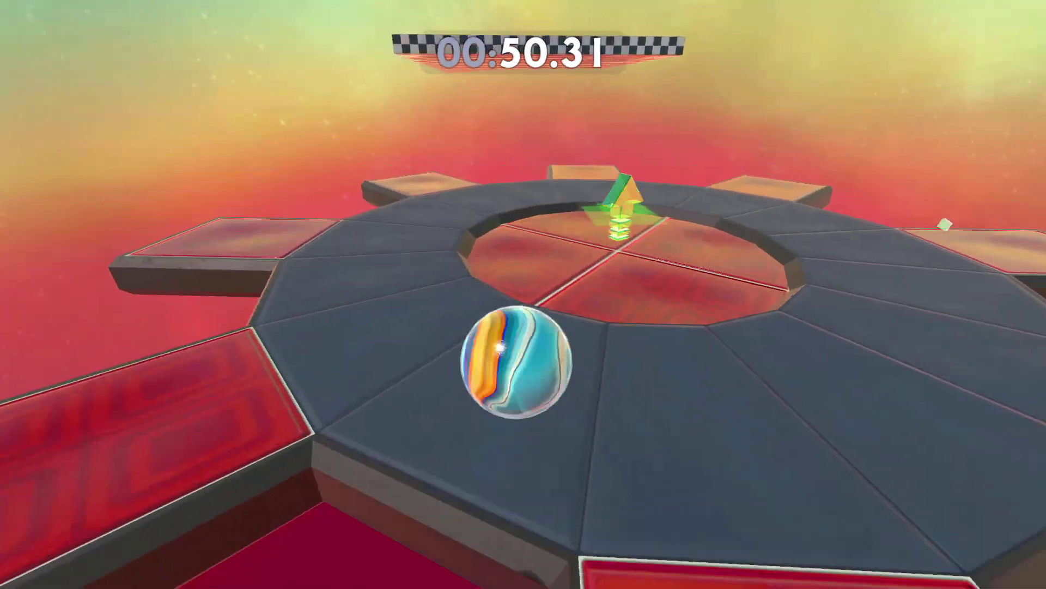
key("w")
key("y")
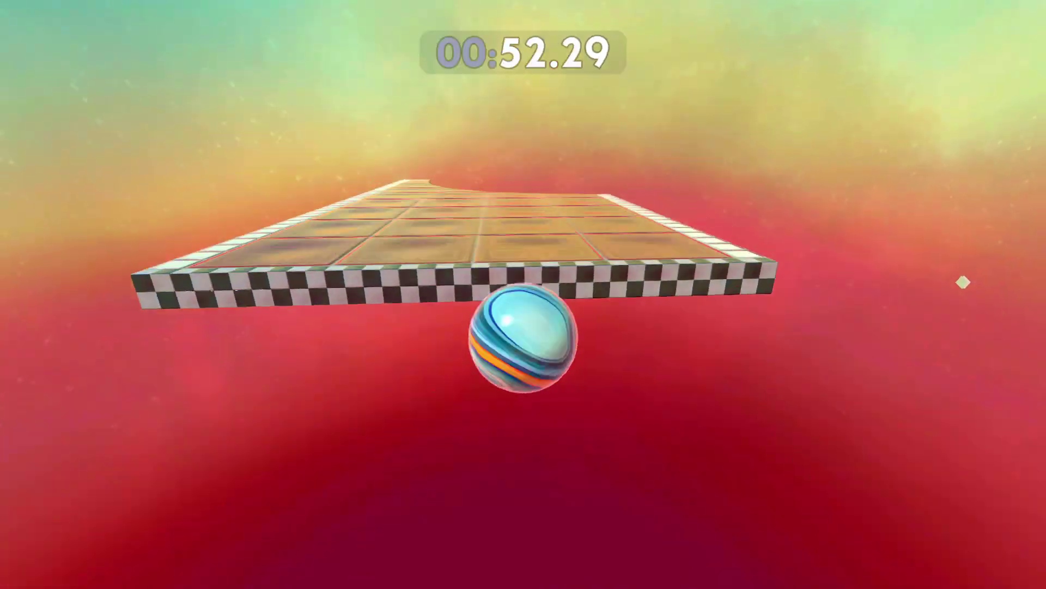
key("w")
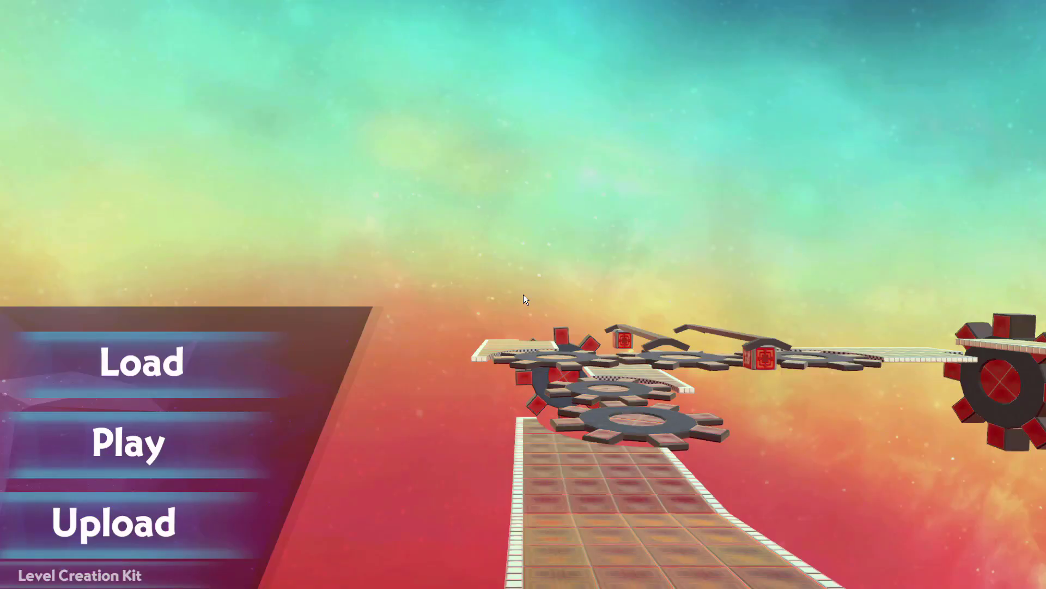
Switch to the Unity editor, paste the copied thick gear and platform, rotate them about Y, and place them past the arch platform.
key("super")
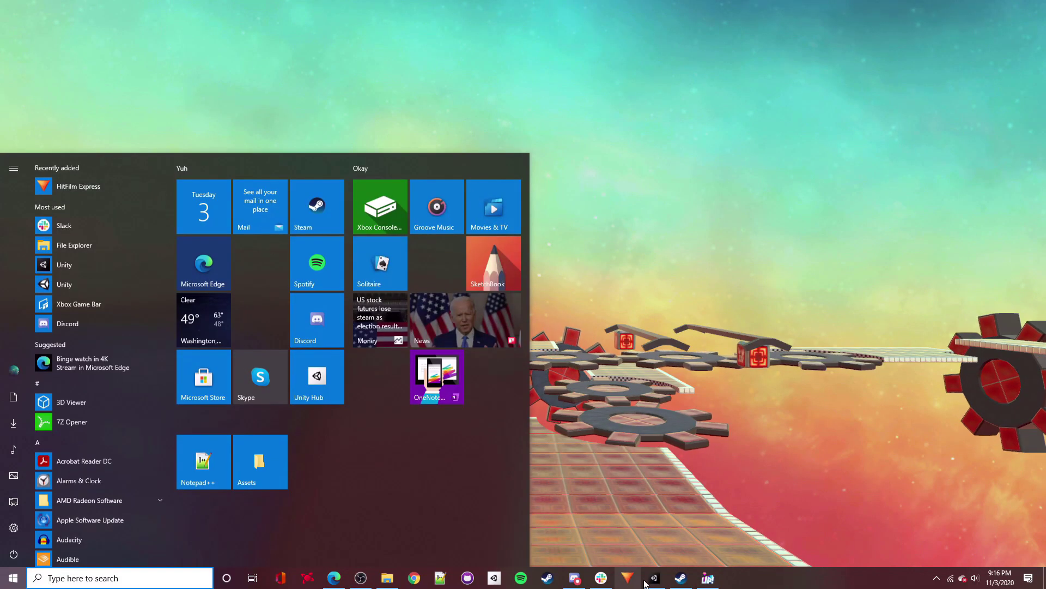
left_click(658, 582)
key("ctrl+v")
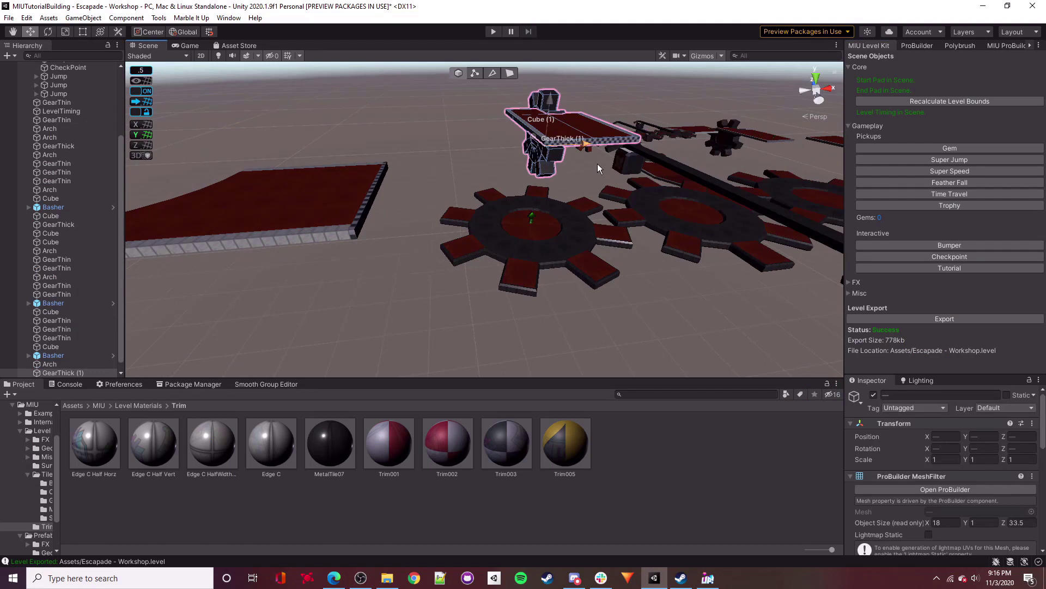
right_click_drag(462, 217, 416, 250)
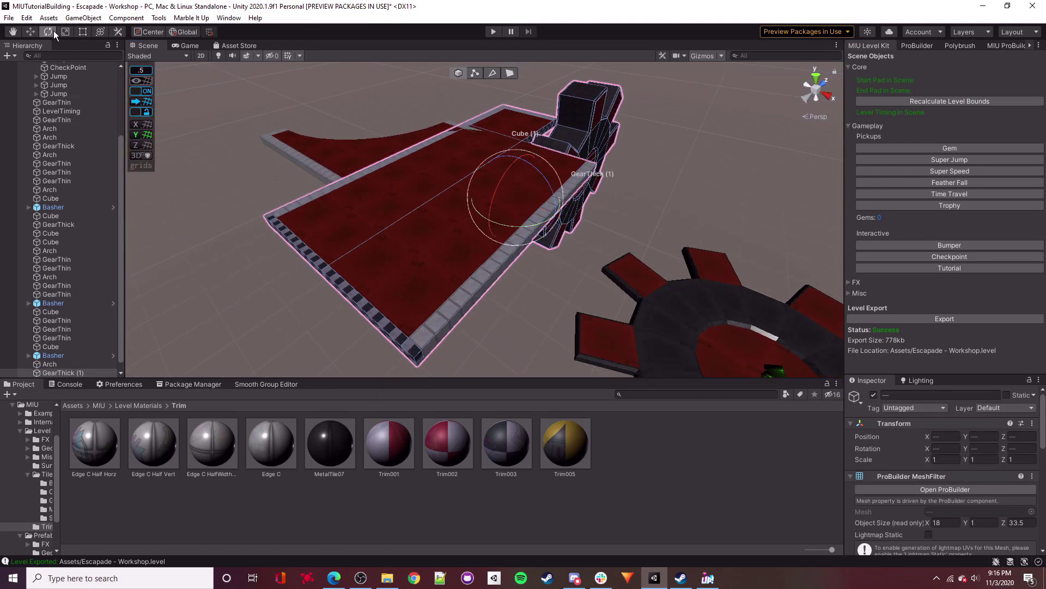
left_click_drag(502, 224, 639, 236)
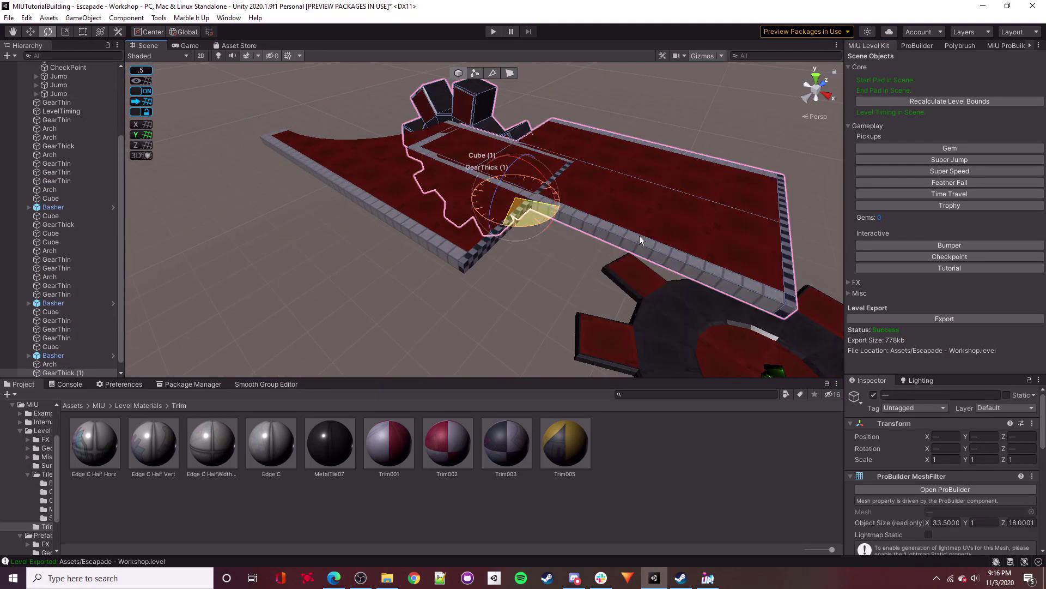
mouse_move(505, 251)
left_mouse_down()
mouse_move(369, 222)
mouse_move(518, 253)
left_mouse_up()
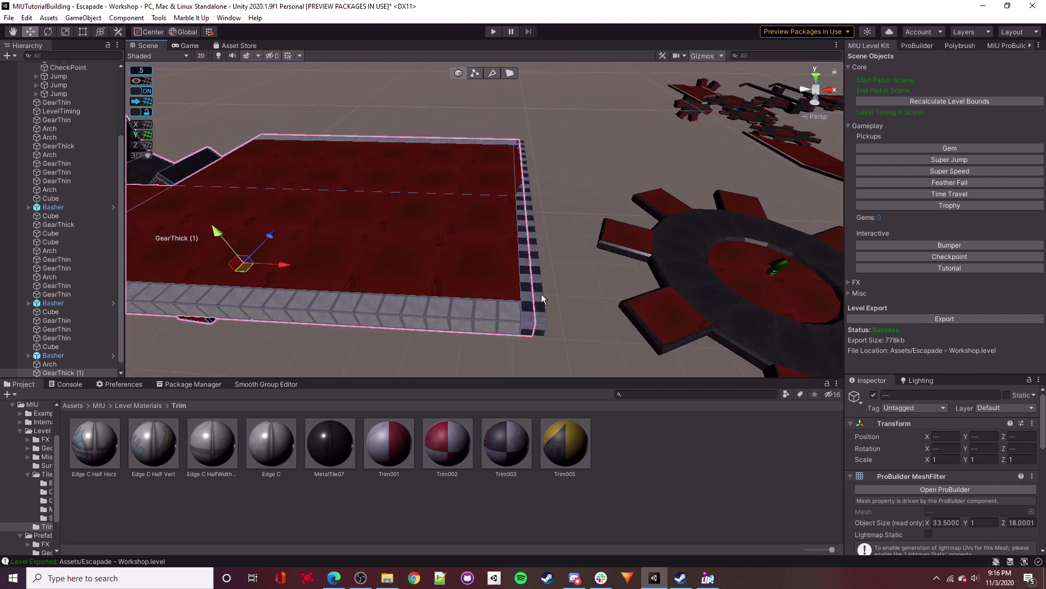
left_click(542, 293)
key("f")
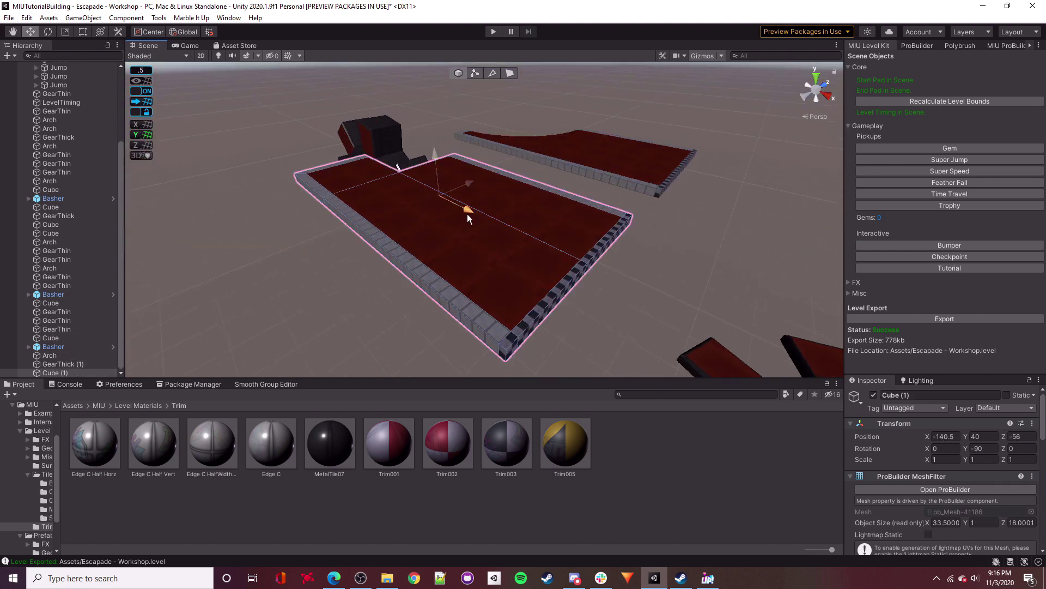
Position the pasted thick gear against the new platform at X -149.5, Y 40.5, Z -49.
left_click(384, 142)
key("w")
right_click_drag(523, 231, 362, 293)
left_click_drag(345, 272, 326, 184)
right_click_drag(514, 252, 517, 262)
key("s")
key("w")
left_click_drag(267, 139, 314, 196)
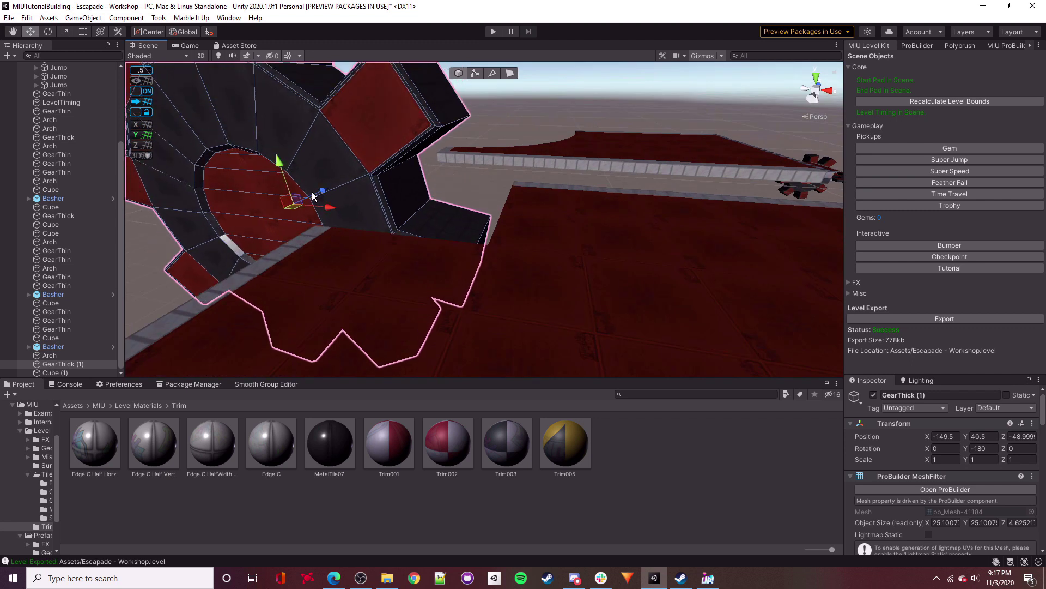
right_click_drag(514, 198, 522, 168)
left_click(649, 187)
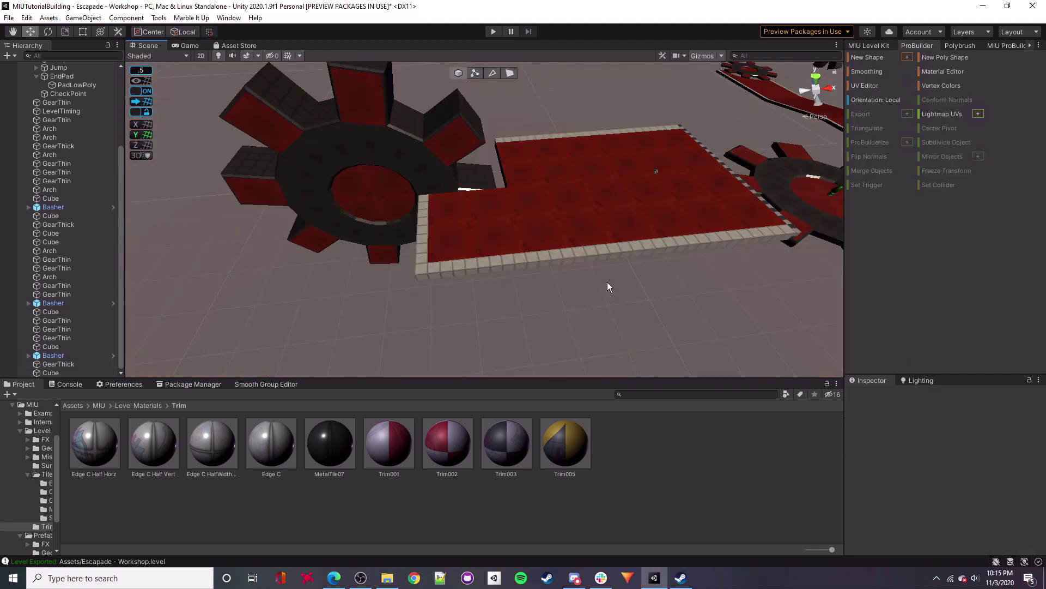
Duplicate the platform beside the thick gear and move the copy to the gear's other side, at a higher level.
left_click_drag(597, 296, 633, 257, "alt")
left_click(537, 259)
key("ctrl+d")
left_click_drag(535, 235, 744, 289)
Delete the checkpoint on the lower platform beside the thick gear.
left_click(744, 289)
left_click(744, 292)
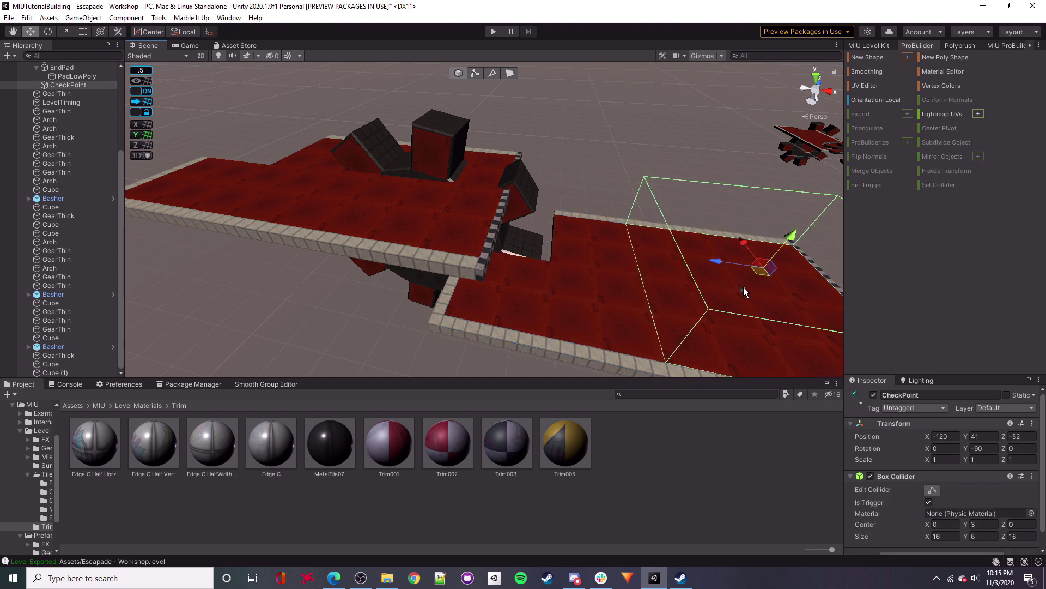
right_click_drag(592, 216, 295, 77)
Position the duplicated platform above and beyond the thick gear at X -156.5, Y 46, Z -42.
left_click(499, 208)
left_click_drag(496, 226, 207, 174)
right_click_drag(480, 218, 531, 224)
left_click_drag(531, 225, 474, 170)
right_click_drag(610, 201, 429, 166)
left_click_drag(439, 137, 420, 133)
right_click_drag(420, 132, 513, 158)
left_click_drag(512, 155, 398, 151)
right_click_drag(399, 151, 644, 157)
left_click_drag(644, 161, 641, 174)
right_click_drag(641, 173, 544, 225)
key("w")
left_click(579, 161)
left_click(544, 225)
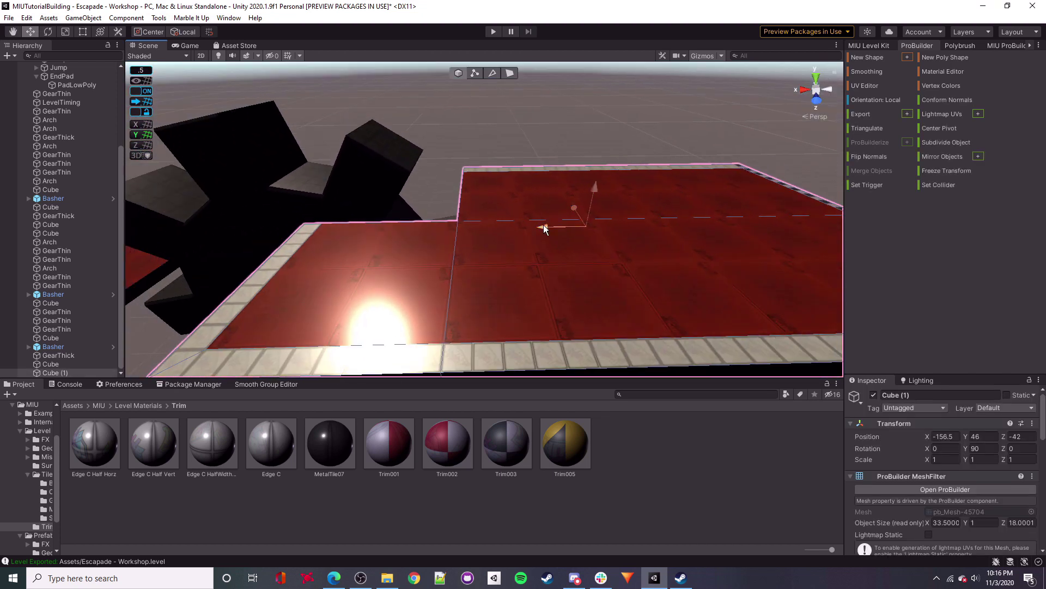
Try rotating the thick gear between the two platforms about its Z axis, and undo the rotation.
left_click(387, 158)
right_click_drag(387, 158, 370, 159)
key("e")
left_click_drag(386, 240, 431, 257)
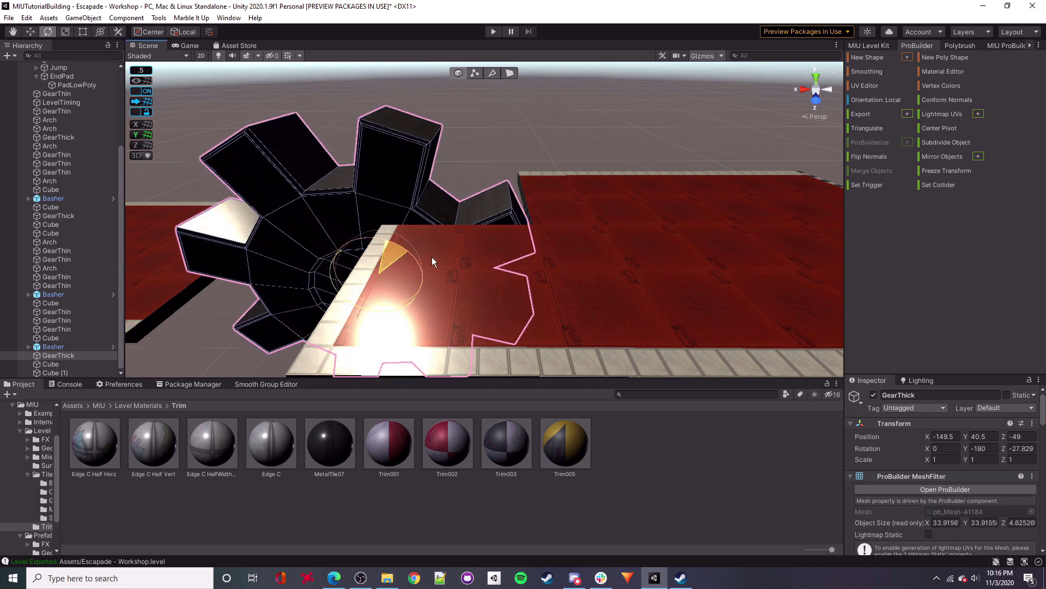
key("ctrl+z")
Delete the existing end pad from the level.
left_click(502, 144)
key("s")
right_click_drag(501, 145, 350, 145)
key("w")
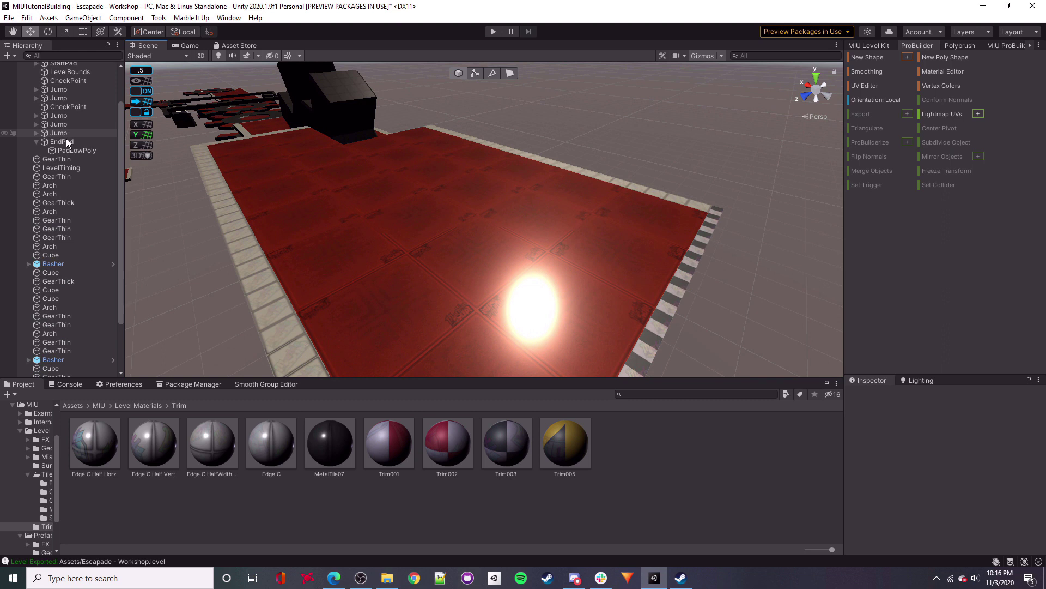
scroll(68, 185, "up", 3)
mouse_move(578, 236)
right_mouse_down()
mouse_move(559, 224)
mouse_move(567, 235)
right_mouse_up()
Add a new end pad on the highest platform and centre it across the platform's width.
left_click(867, 46)
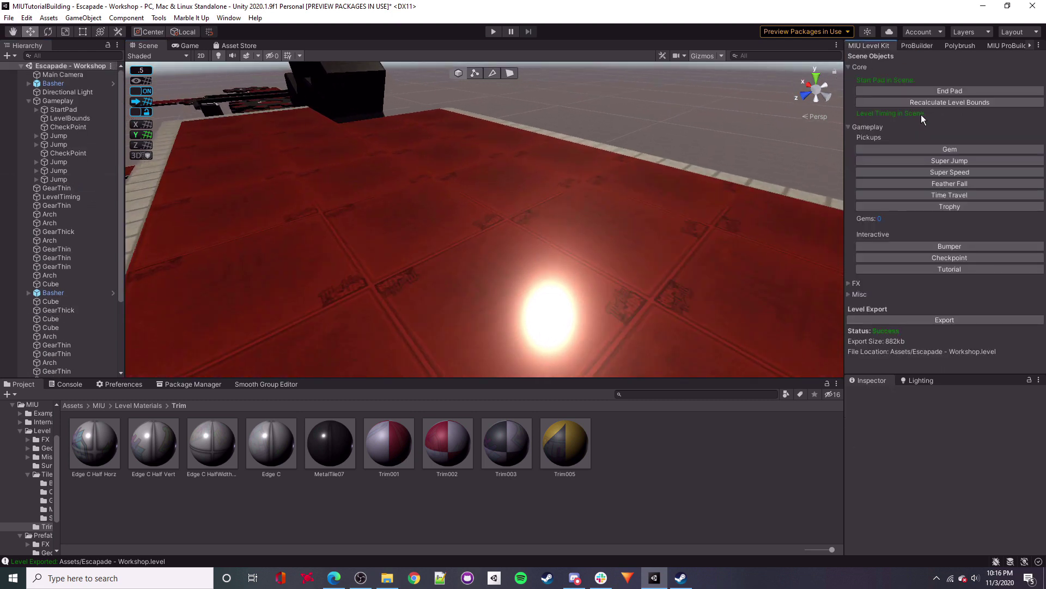
left_click(973, 90)
mouse_move(493, 193)
right_mouse_down()
mouse_move(515, 181)
mouse_move(498, 194)
right_mouse_up()
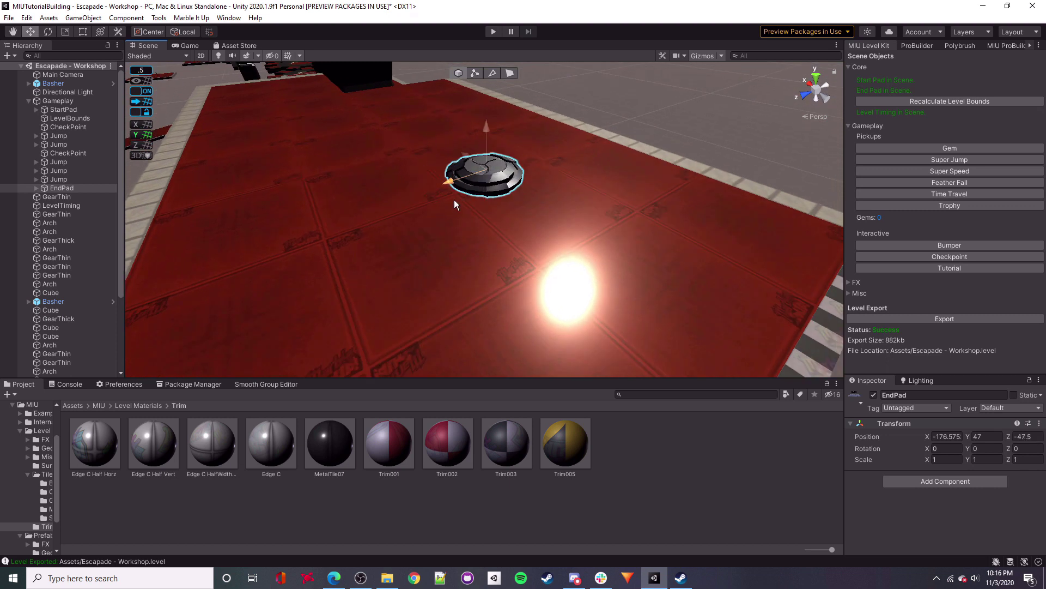
left_click_drag(479, 169, 476, 161)
left_click_drag(442, 206, 428, 208)
right_click_drag(427, 204, 413, 238)
Delete the checkered trim faces at the far end of the end pad's platform.
left_click(553, 229)
key("BackSpace")
key("s")
key("d")
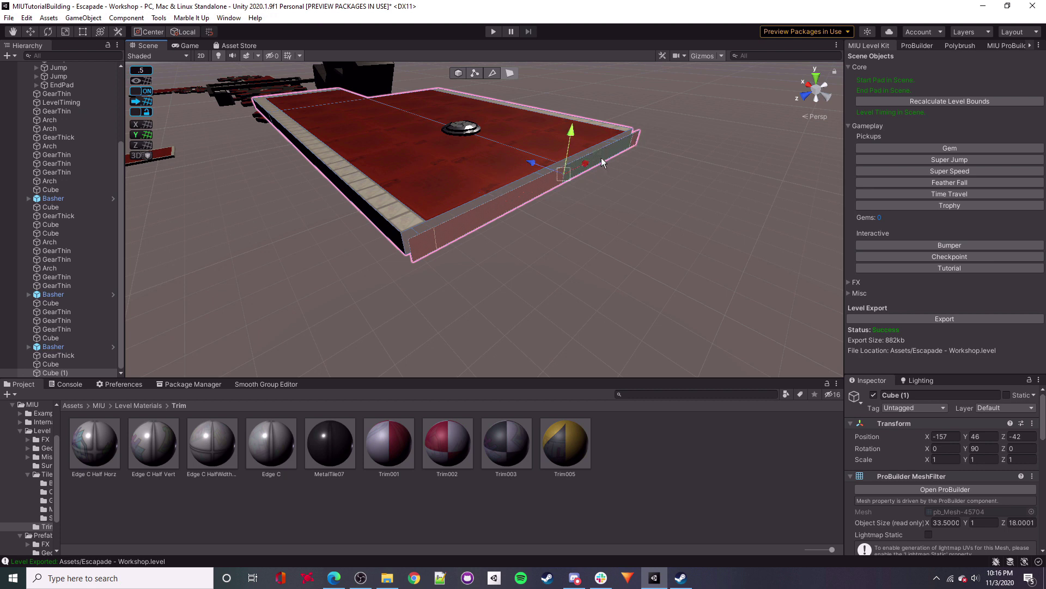
right_click_drag(598, 212, 597, 215)
Bridge the open edges at the platform's far end, including the corner, to close the gap.
left_click(494, 72)
right_click_drag(525, 216, 434, 232)
key("d")
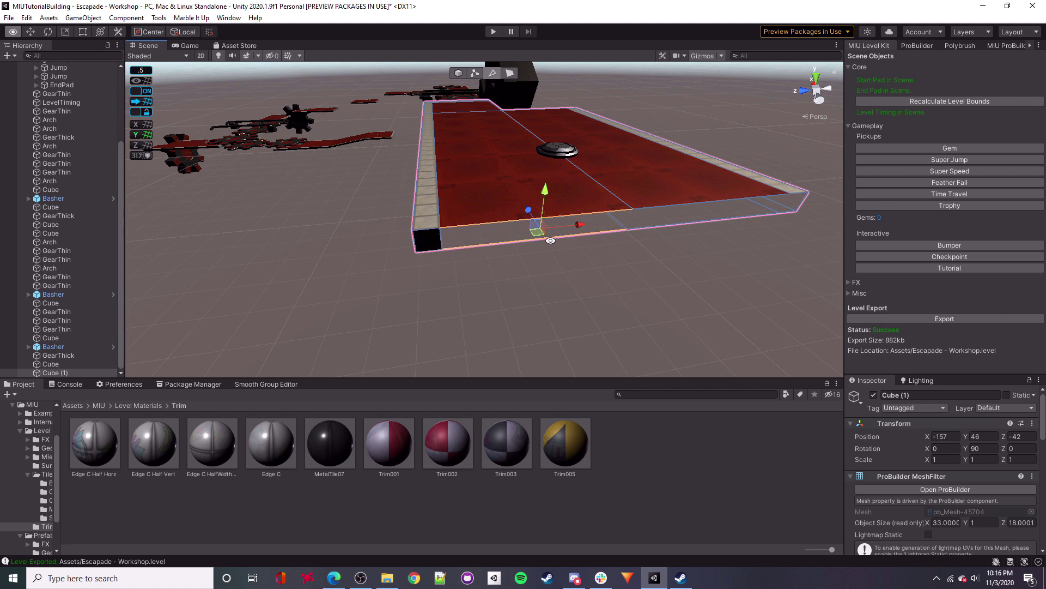
right_click_drag(666, 232, 843, 201)
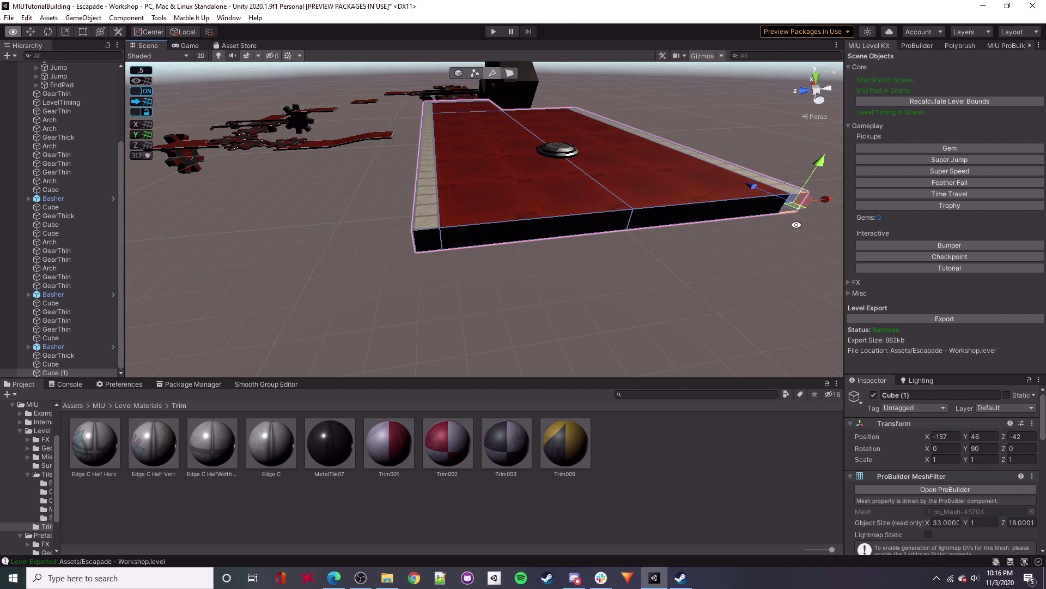
right_click_drag(533, 218, 544, 93)
Extrude the two wide faces at the platform's far end outward, extending the platform to 37 units long.
left_click(511, 105)
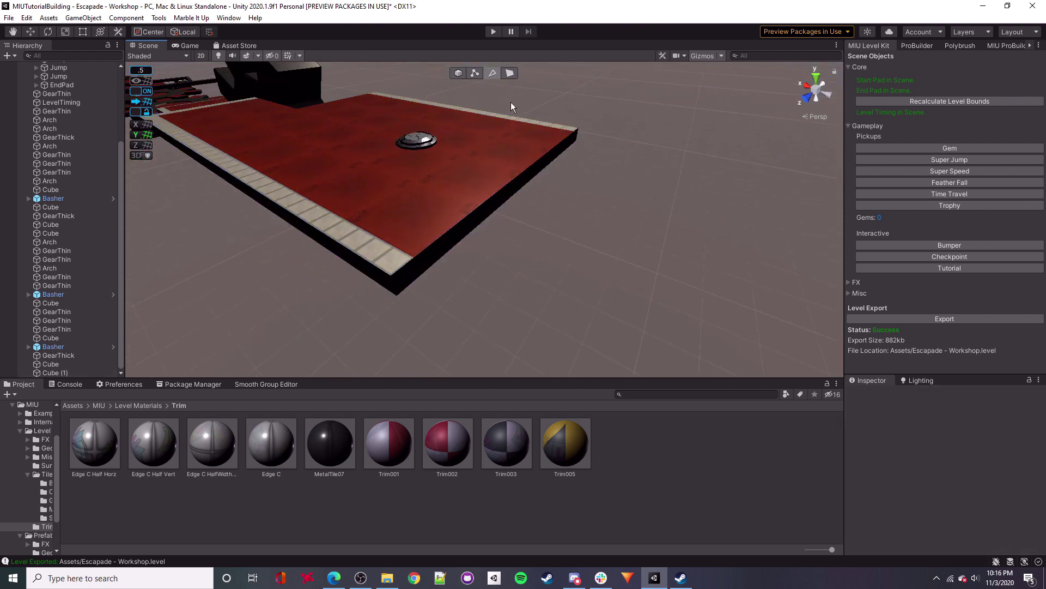
left_click(521, 186)
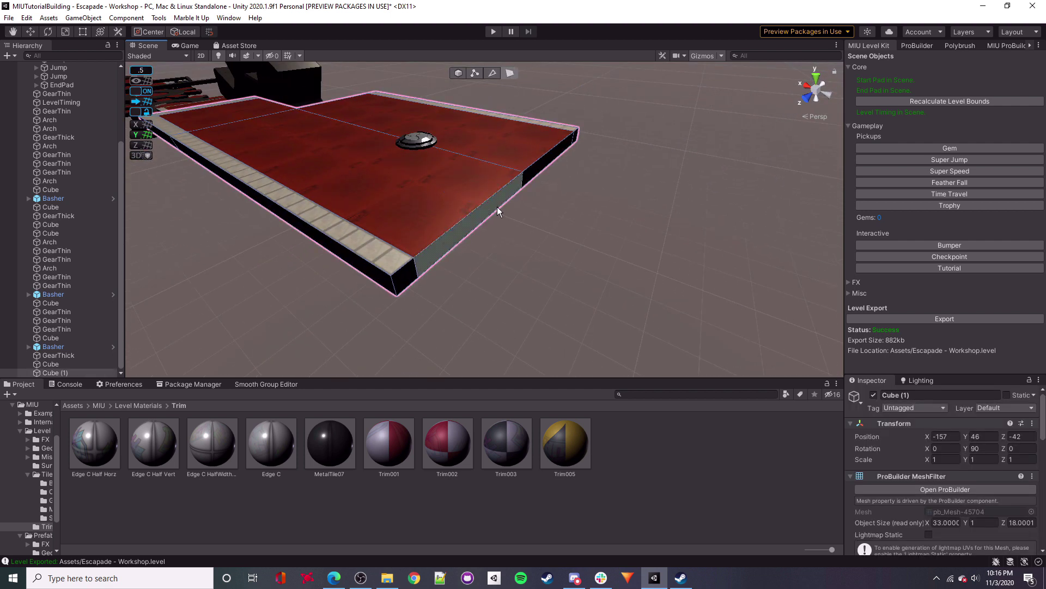
left_click(530, 166, "shift")
left_click(536, 173)
left_click(505, 192, "shift")
key("ctrl+e")
right_click_drag(567, 217, 523, 220)
left_click_drag(463, 166, 517, 176)
left_click_drag(621, 297, 424, 234, "alt")
left_click_drag(549, 237, 503, 243, "alt")
left_click_drag(526, 288, 483, 377, "alt")
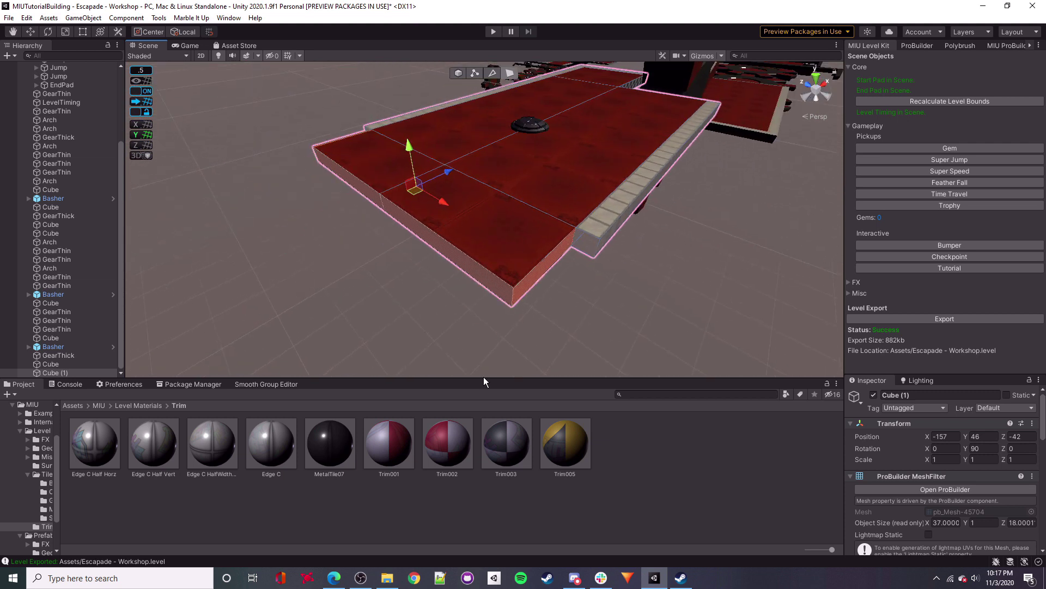
Extrude the outer faces of the extension to form its border, bringing the platform to 38 units long.
left_click_drag(508, 283, 508, 284)
left_click_drag(508, 283, 443, 236, "alt")
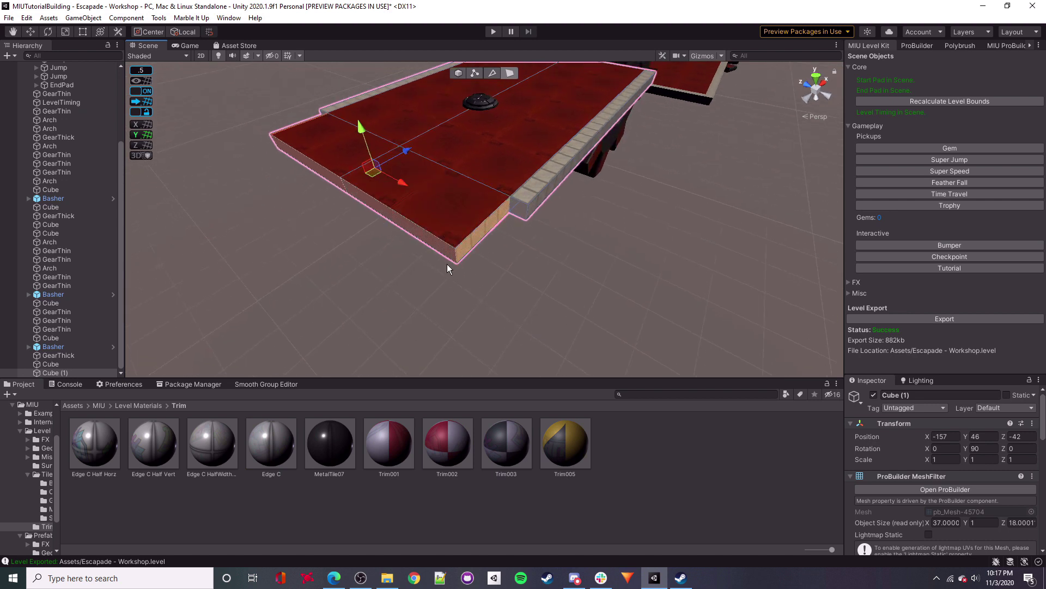
right_click_drag(567, 276, 572, 272)
key("w")
left_click_drag(529, 265, 246, 142, "alt")
left_click_drag(426, 255, 487, 262, "alt")
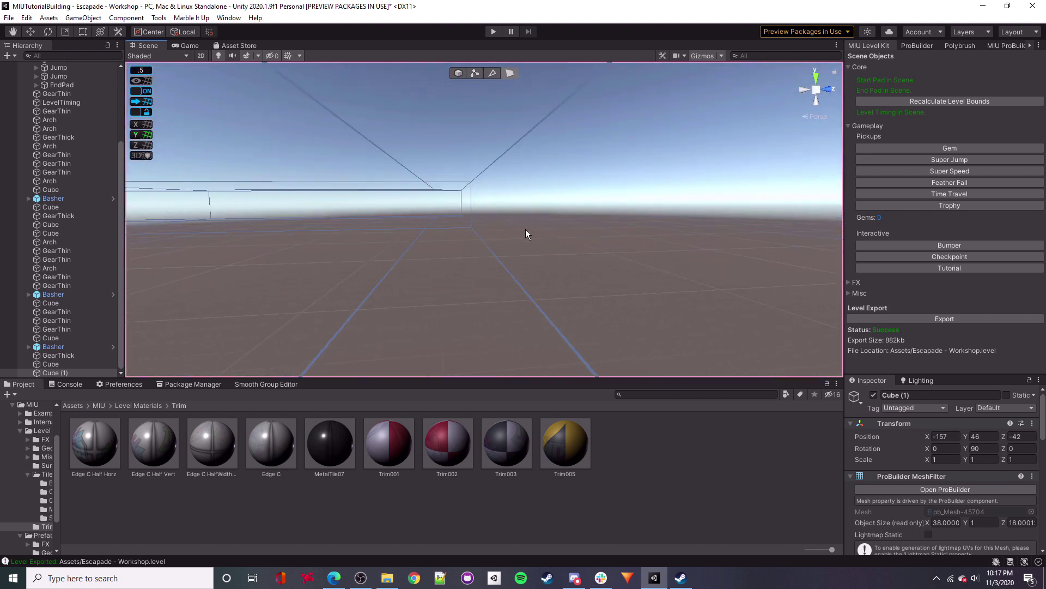
Adjust the border vertices along the platform's far end, at the centre seam and the sides.
left_click_drag(561, 245, 403, 168, "alt")
left_click(425, 185)
scroll(481, 205, "down", 3)
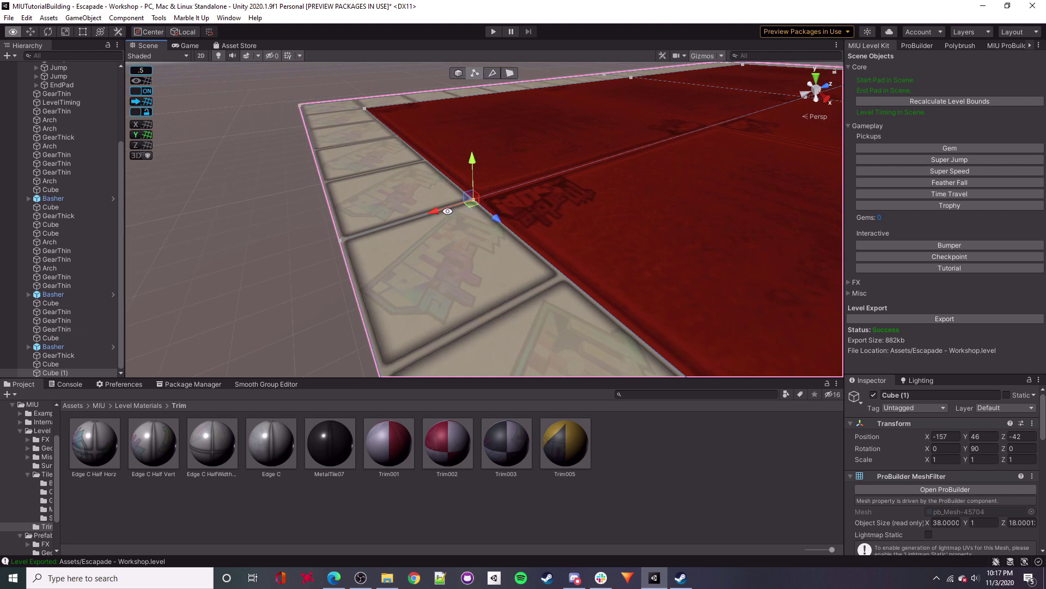
left_click_drag(349, 243, 349, 245)
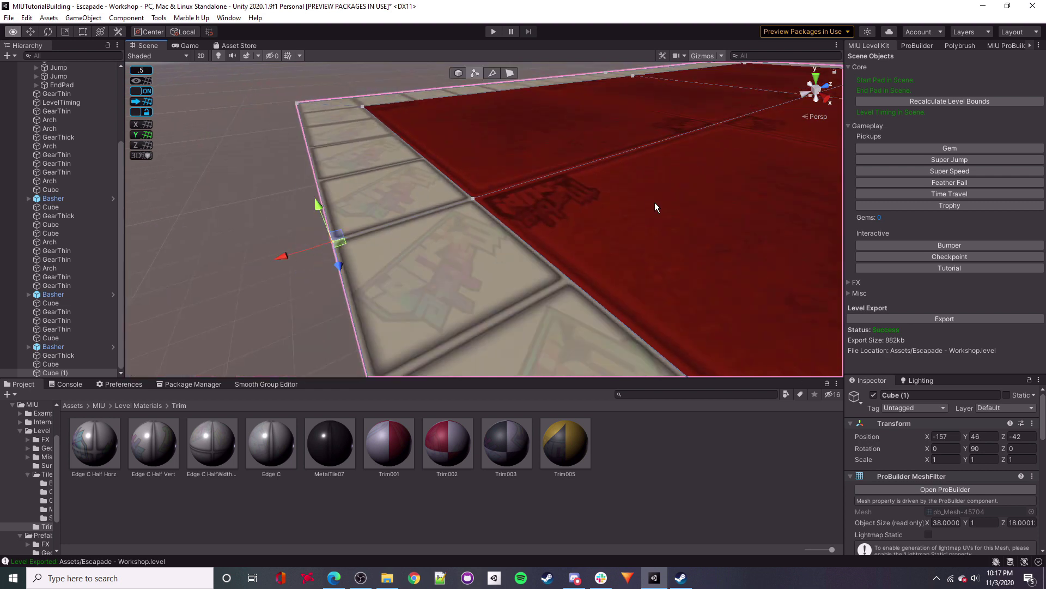
left_click_drag(655, 202, 583, 219, "alt")
left_click(629, 172)
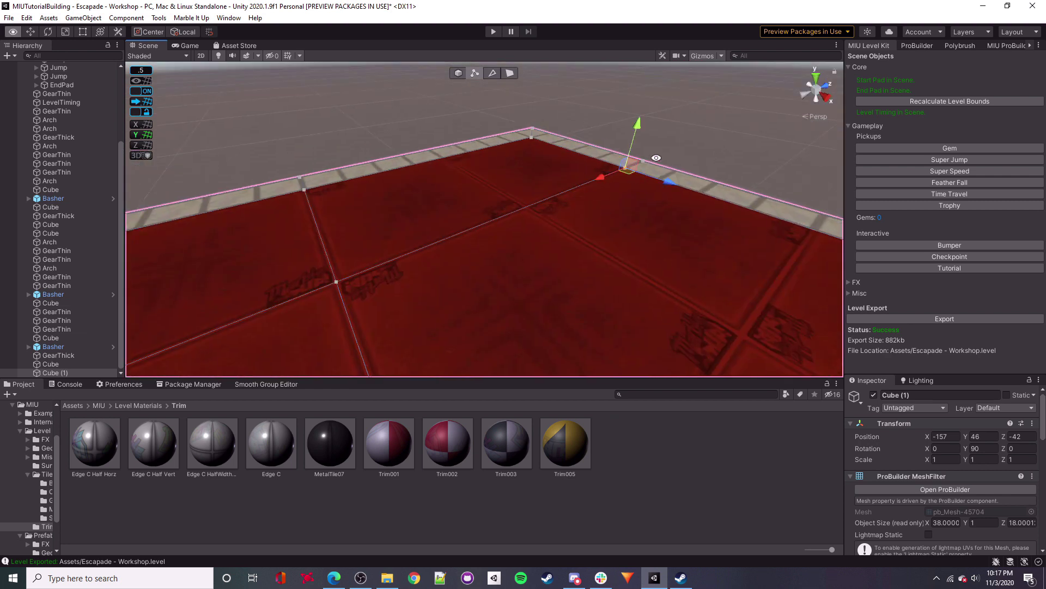
left_click_drag(486, 234, 498, 100, "alt")
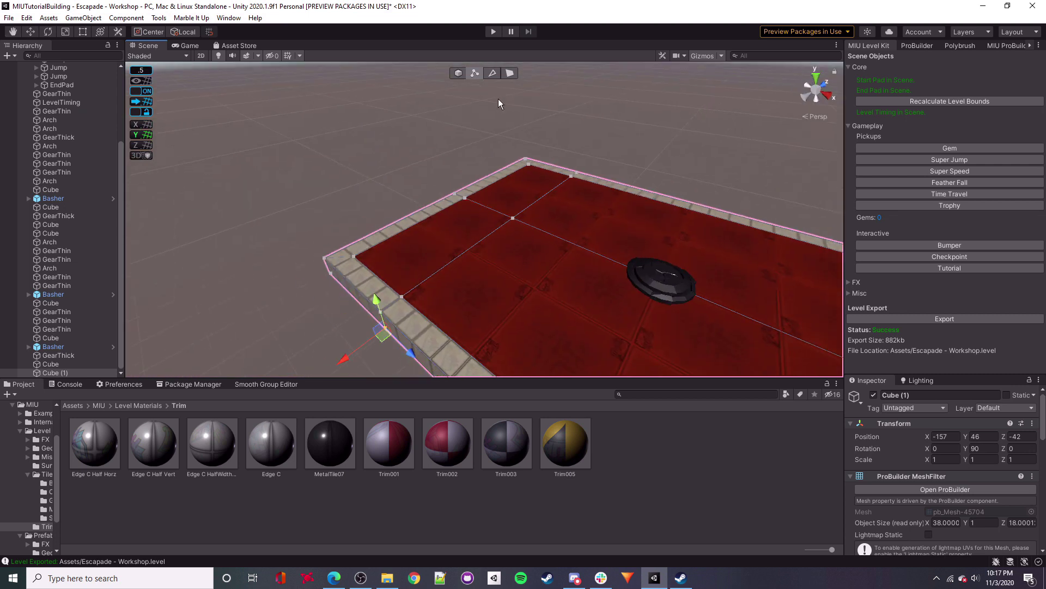
Shift the end pad along the length of the extended platform.
left_click(607, 155)
right_click_drag(436, 210, 530, 213)
left_click(529, 213)
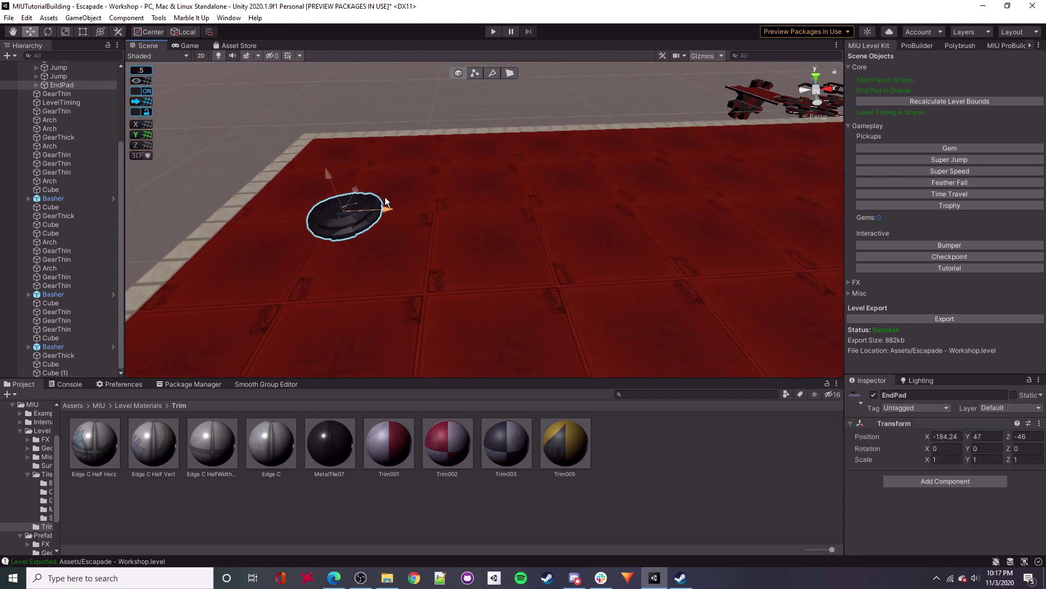
left_click_drag(373, 199, 481, 209, "alt")
right_click_drag(517, 216, 534, 168)
Review the finished end platform and save the level scene.
mouse_move(487, 254)
left_mouse_down("alt")
mouse_move(556, 300)
mouse_move(479, 306)
mouse_move(568, 310)
mouse_move(504, 309)
mouse_move(501, 242)
left_mouse_up("alt")
left_click(500, 243)
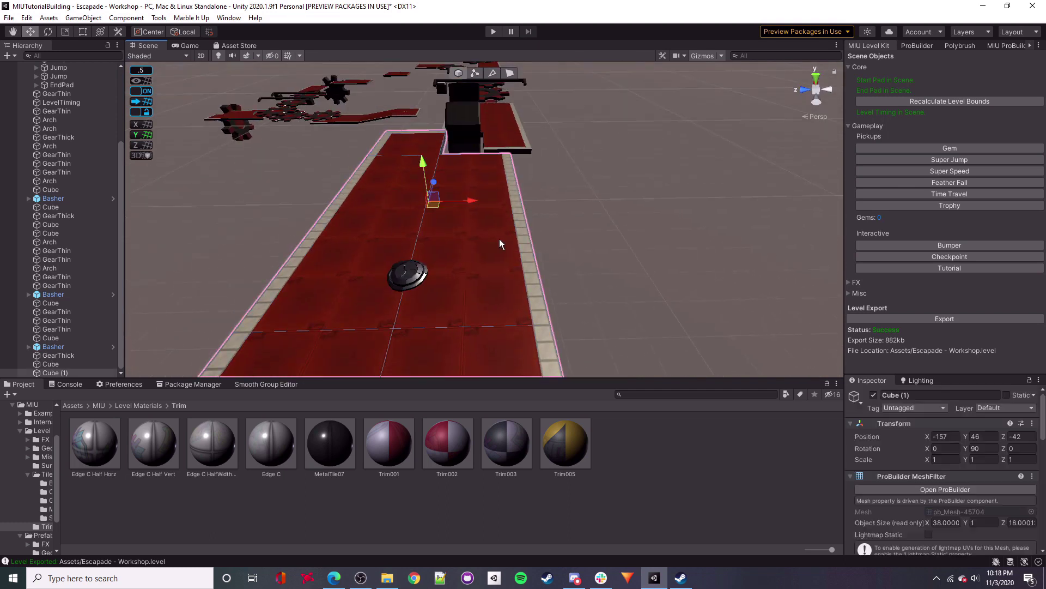
left_click(624, 265)
left_click_drag(624, 264, 618, 287, "alt")
left_click_drag(430, 215, 409, 185, "alt")
left_click(8, 18)
left_click(35, 59)
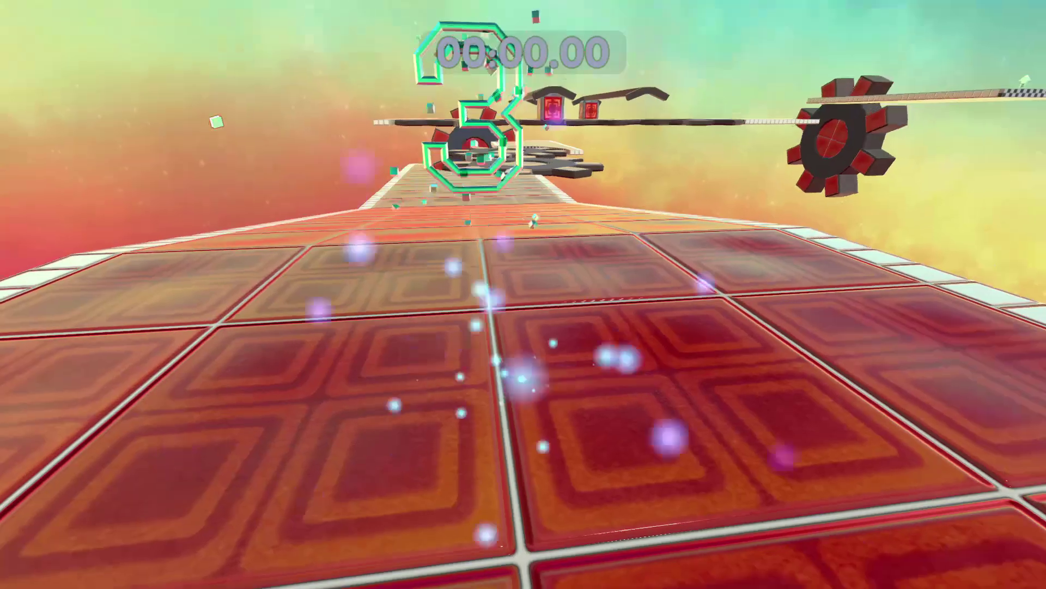
Playtest the opening stretch of the level, rolling the marble from the start pad across the gears to the first checkpoint.
key("w")
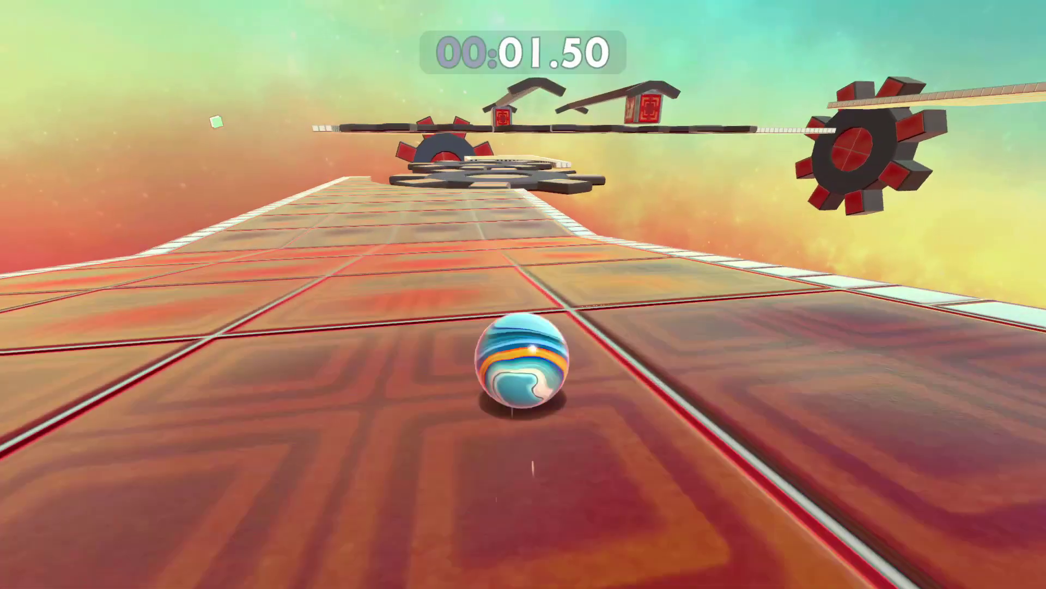
key("space")
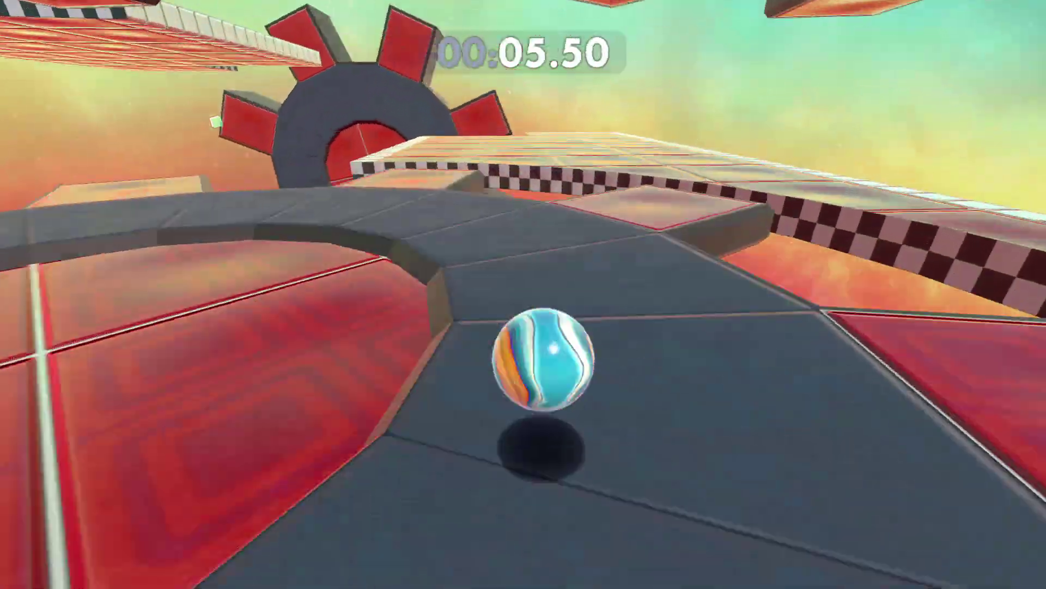
key("space")
key("space")
key("w")
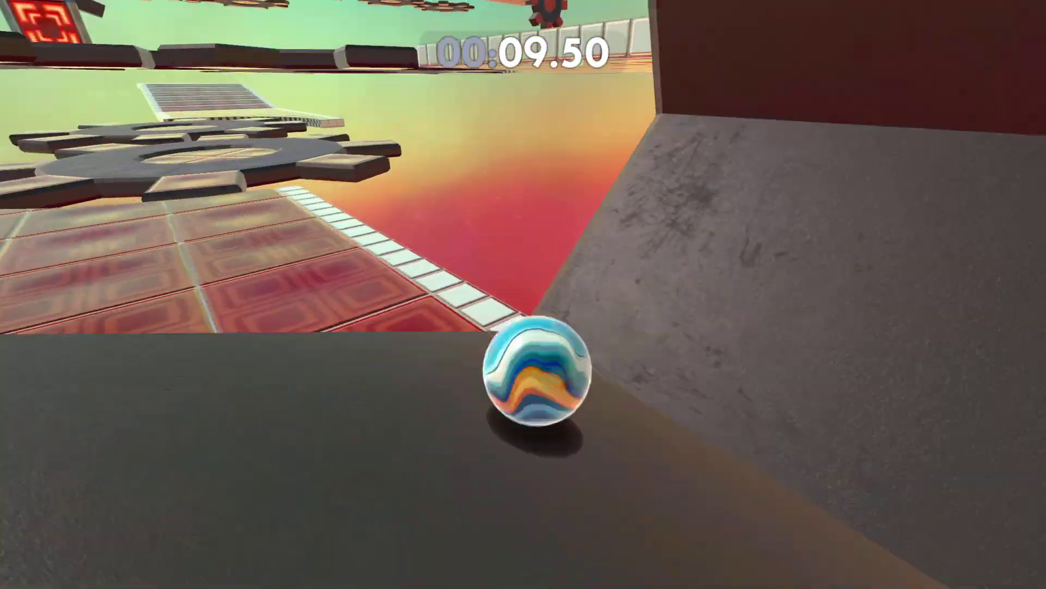
key("w")
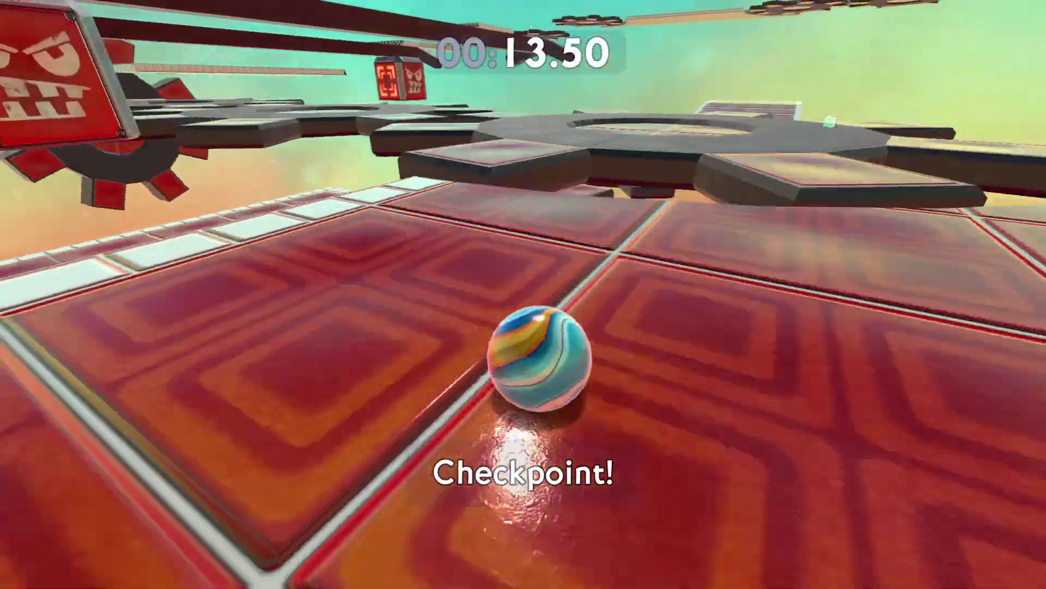
Playtest the basher gear section past the first checkpoint and climb the upright gear beside the next platform.
key("space")
key("space")
key("space")
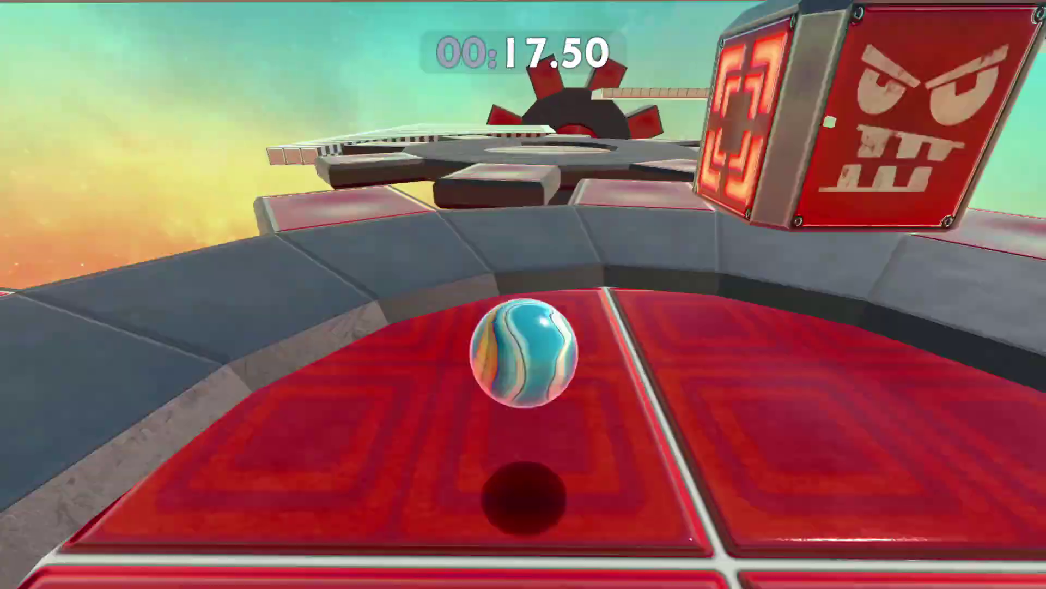
key("w")
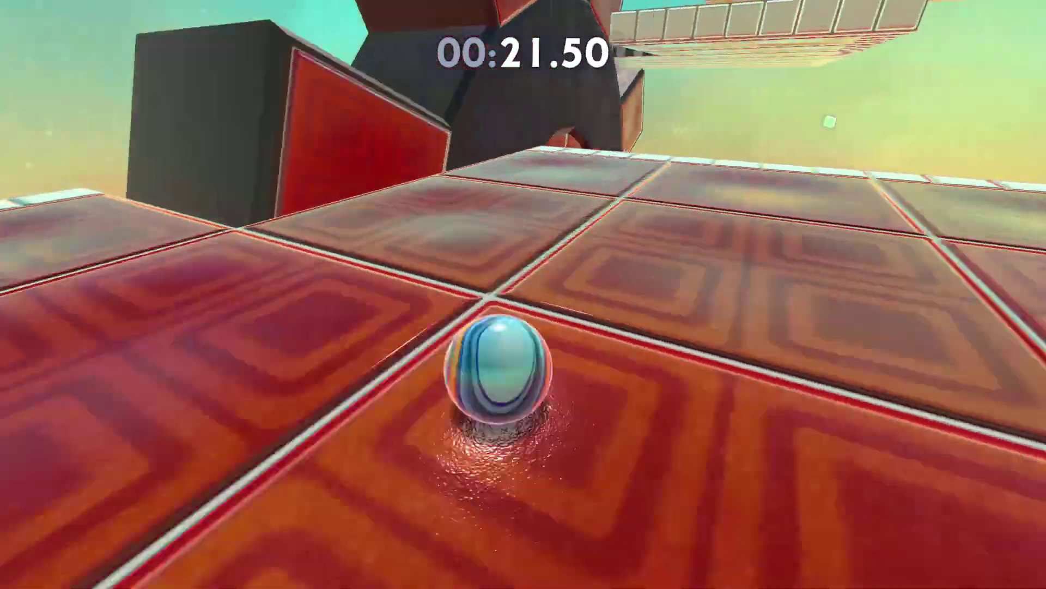
key("space")
key("w")
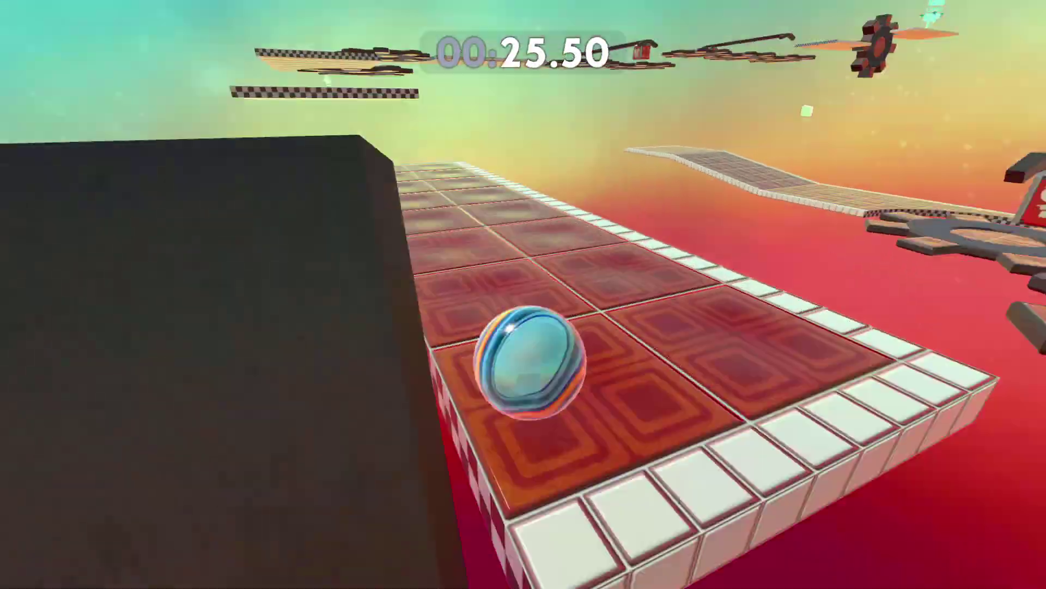
Playtest the jump up from the checker-edged platform, through the second checkpoint gear and onto the long platform.
key("space")
key("w")
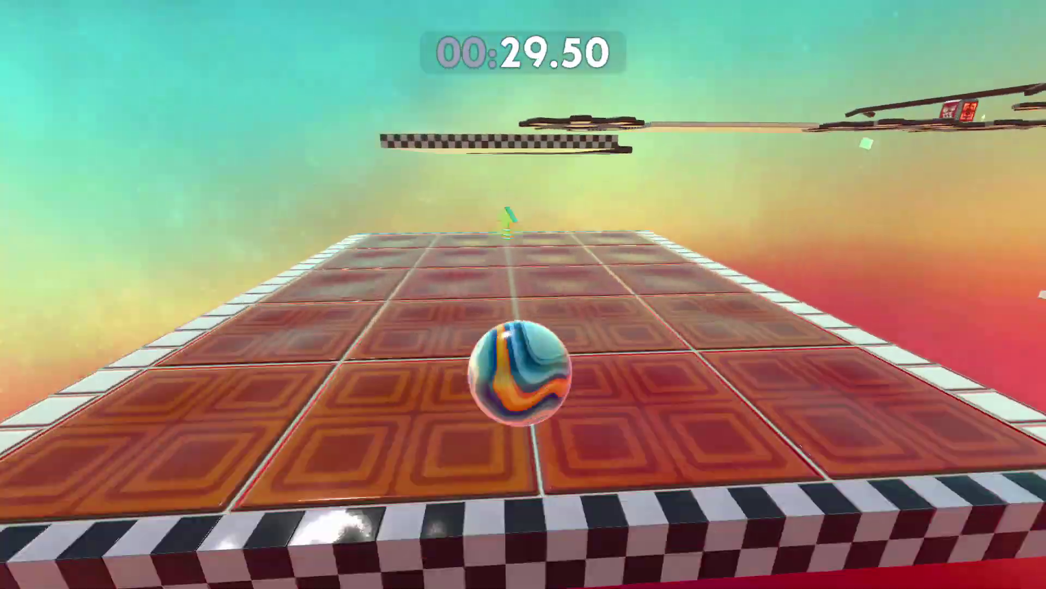
key("space")
key("space")
key("w")
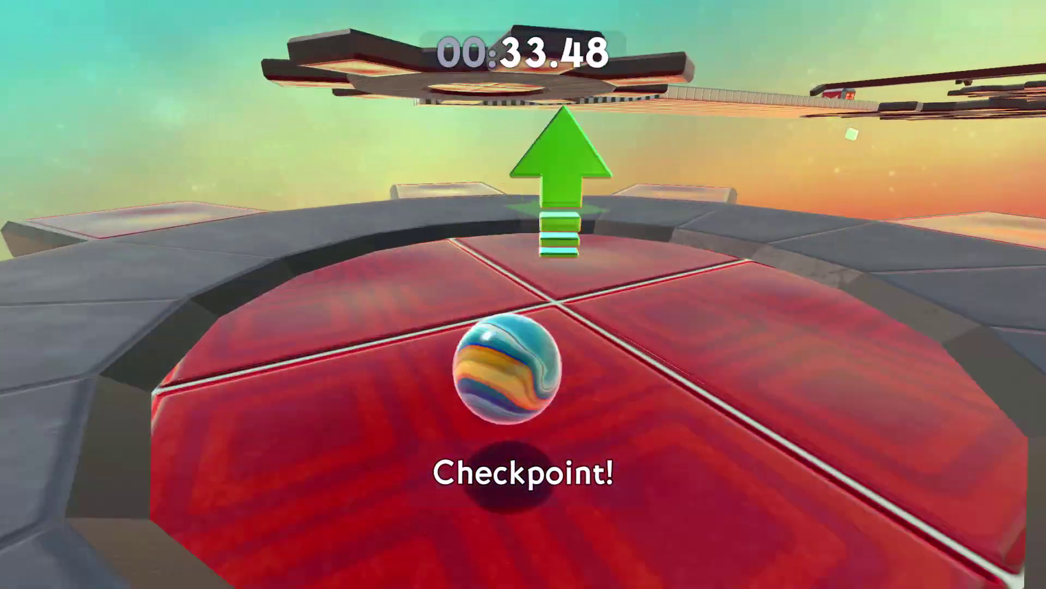
key("space")
key("w")
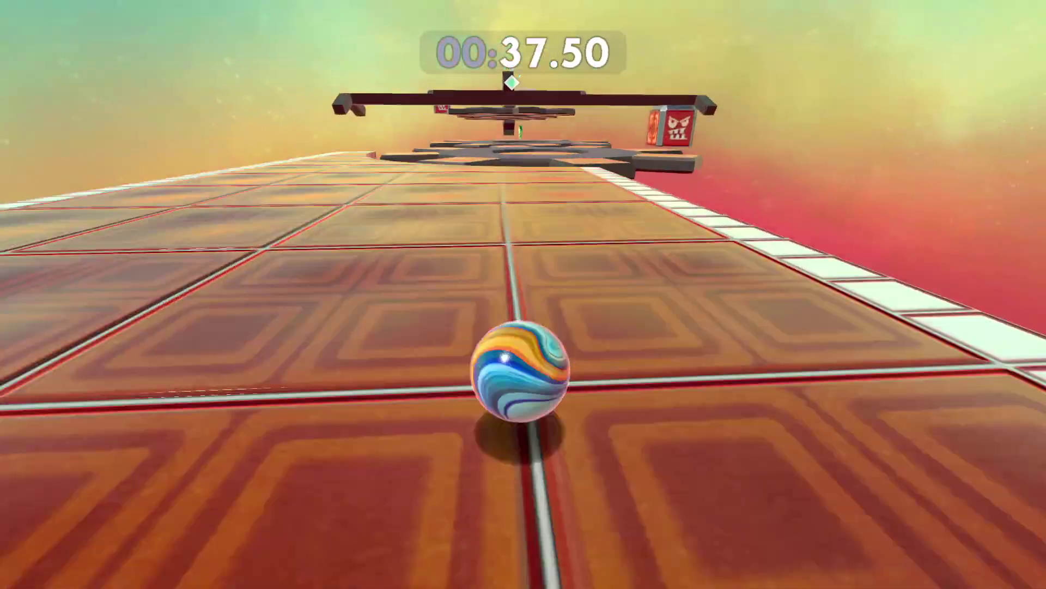
Playtest the last row of gears and the basher, taking the marble to the thick gear climb.
key("w")
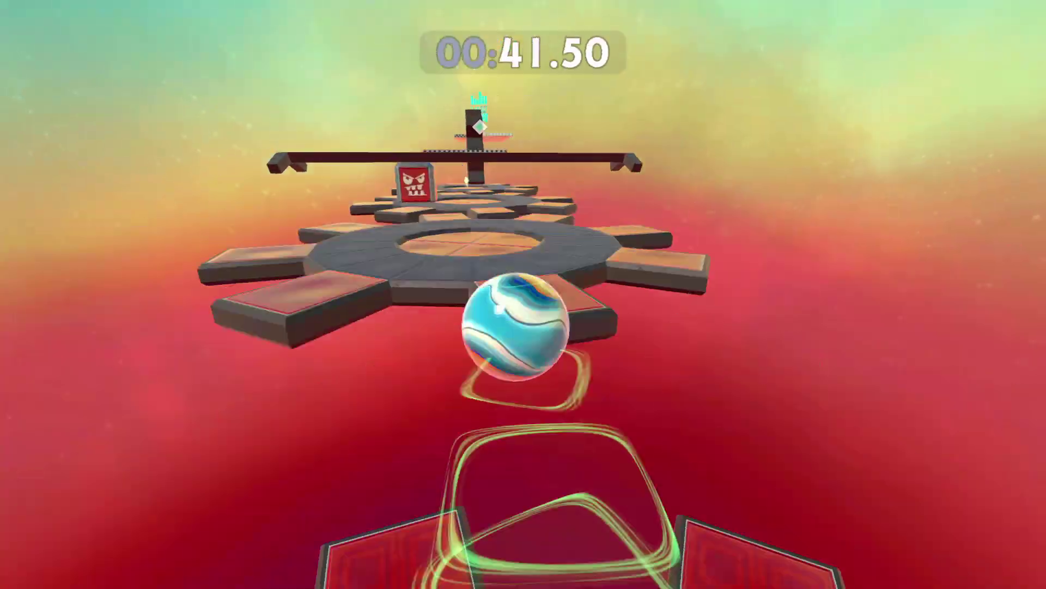
key("space")
key("w")
key("space")
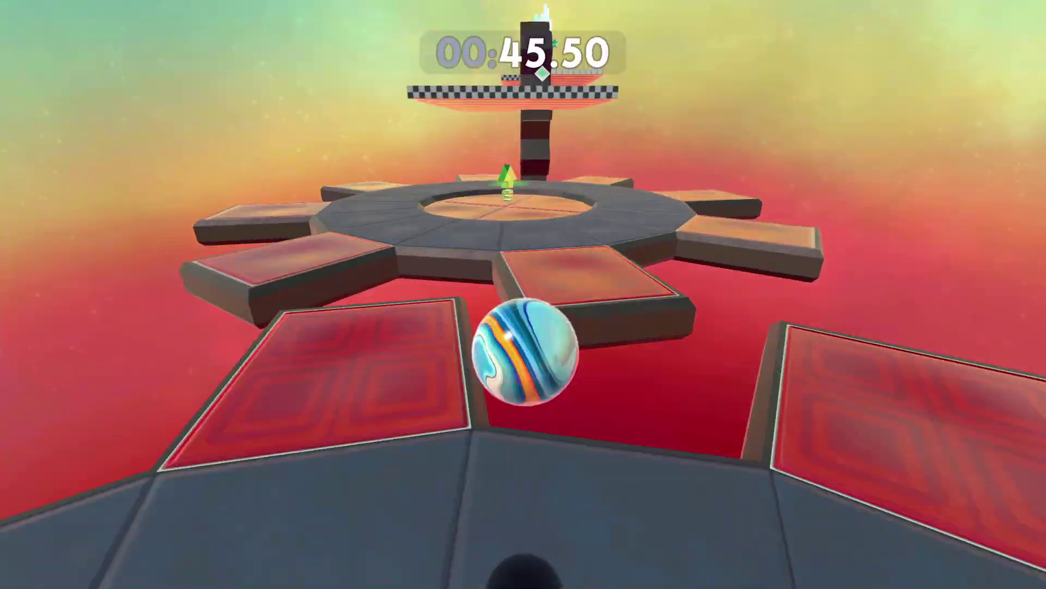
key("w")
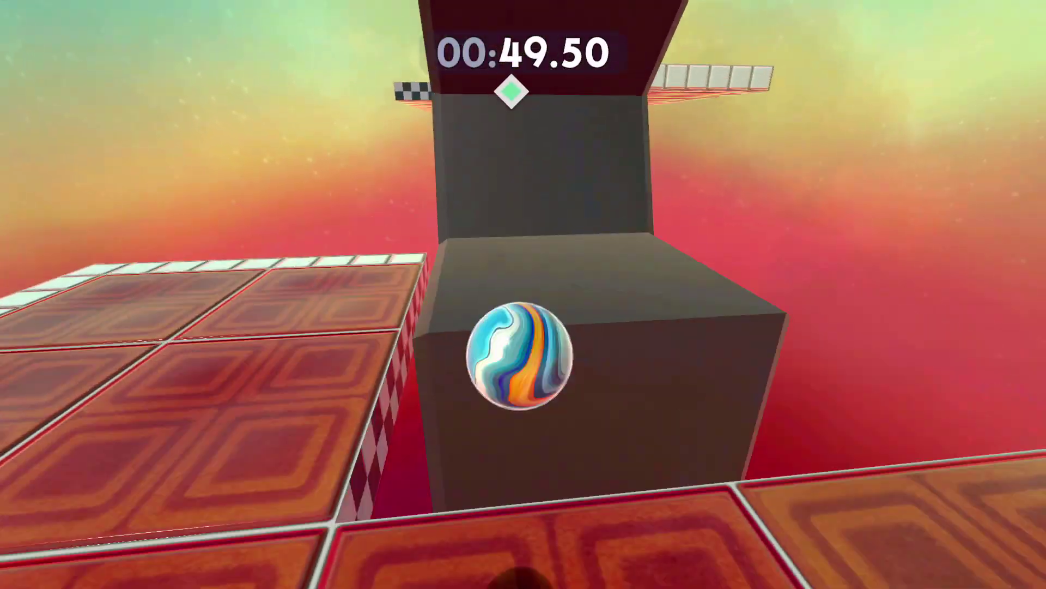
key("w")
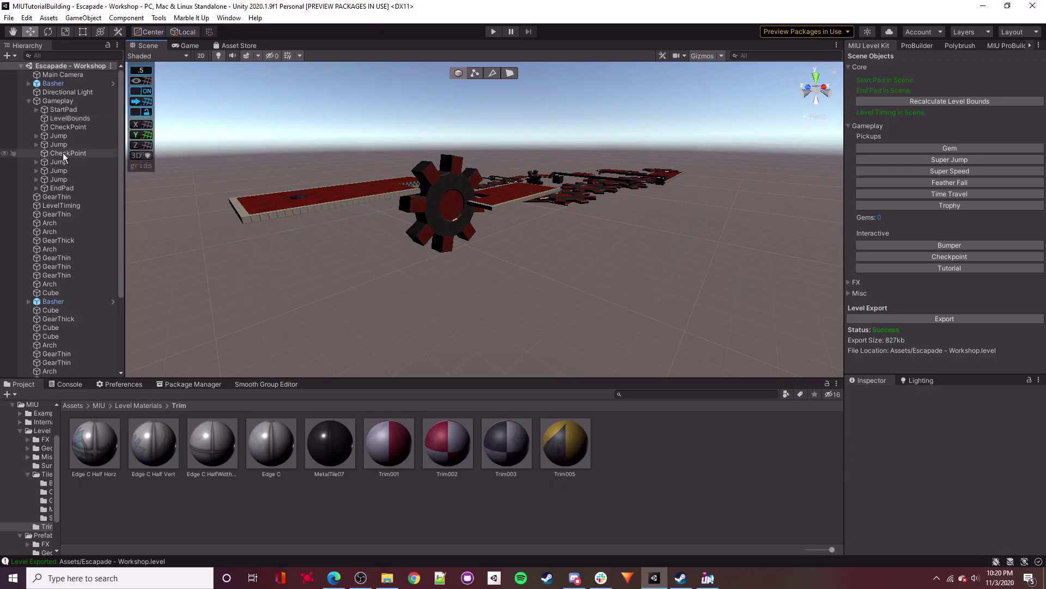
Set the Y scale of the LevelBounds object to 1.5.
double_click(63, 118)
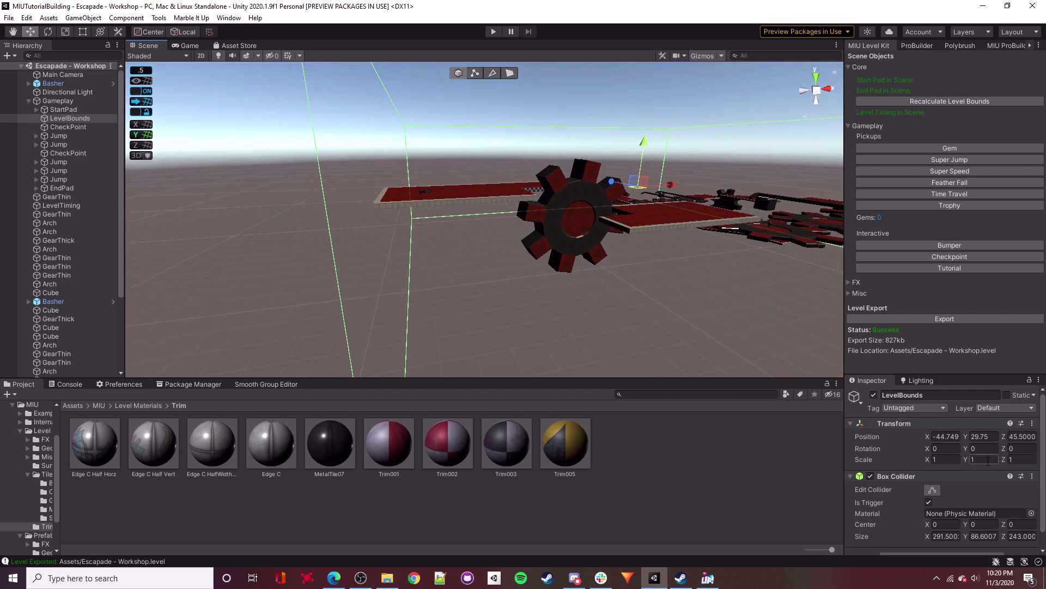
right_click_drag(629, 277, 799, 331)
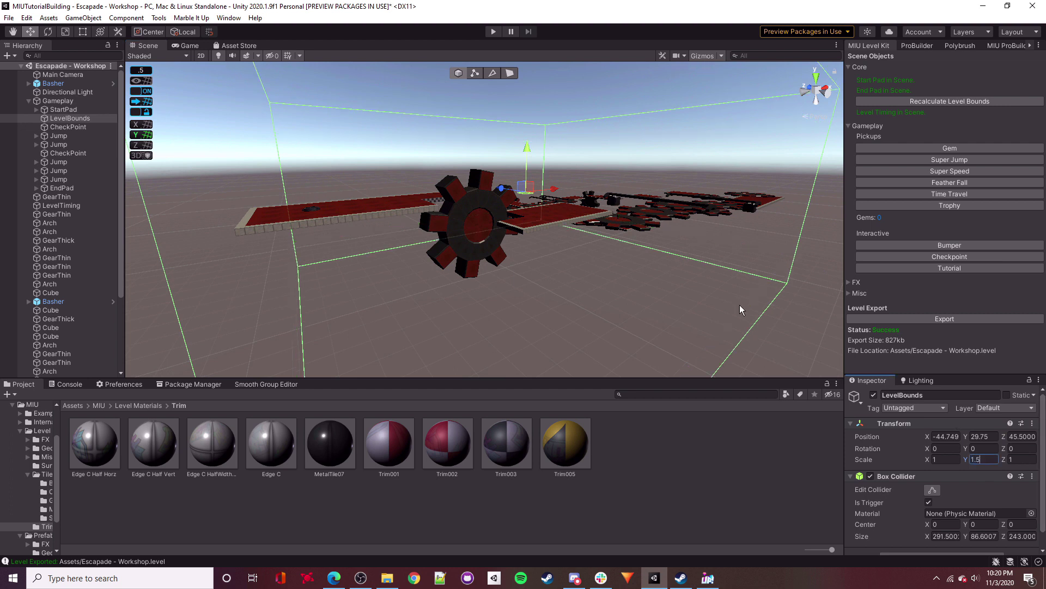
left_click_drag(524, 213, 421, 175, "alt")
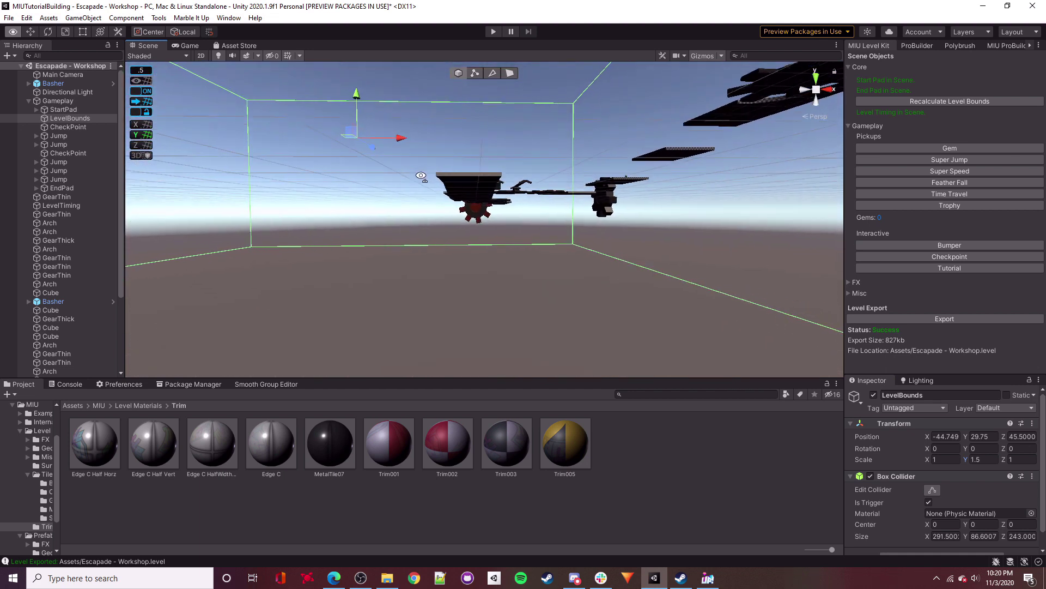
Set the level bounds' Y position to 60 and their X and Z scales to 1.1 so they enclose the level.
left_click_drag(336, 54, 335, 44)
right_click_drag(487, 176, 492, 155)
key("w")
left_click_drag(492, 157, 362, 85, "alt")
right_click_drag(491, 173, 497, 196)
key("w")
key("s")
left_click_drag(497, 196, 370, 82, "alt")
left_click_drag(469, 165, 840, 369, "alt")
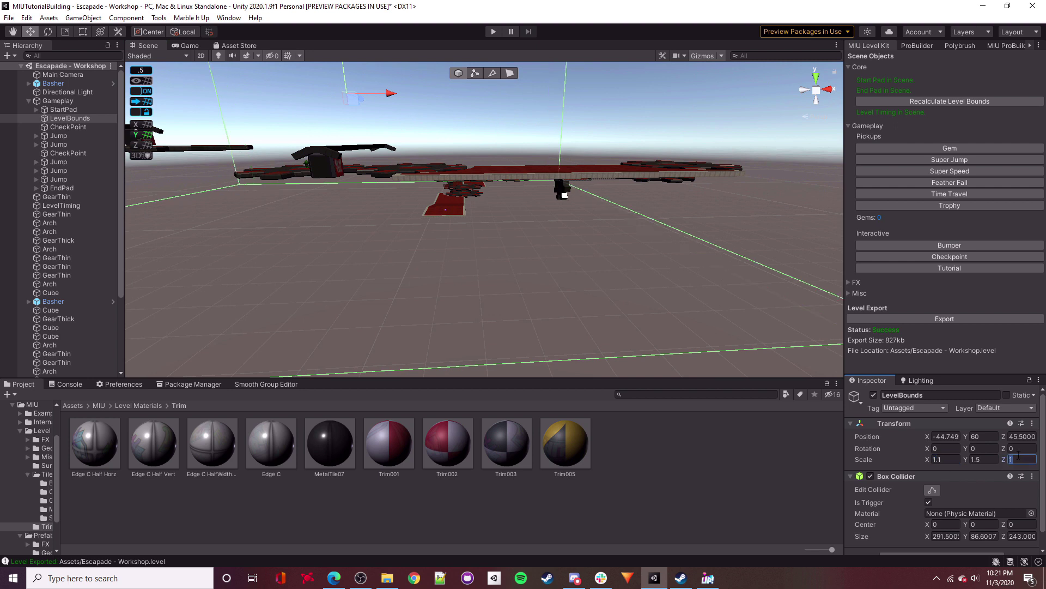
left_click_drag(628, 330, 590, 263, "alt")
left_click_drag(562, 249, 529, 223, "alt")
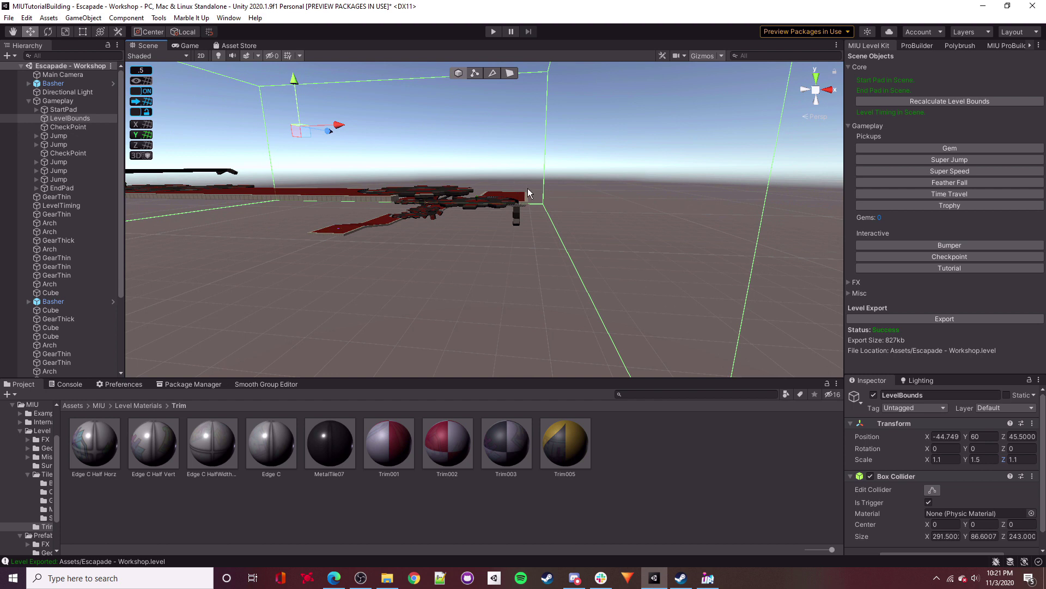
Inspect the level around the end platform and thick gear, and the core scene objects listed in the level kit.
right_click_drag(499, 214, 662, 275)
left_click(439, 256)
key("w")
left_click_drag(583, 272, 356, 146, "alt")
key("w")
right_click_drag(356, 146, 340, 183)
right_click_drag(491, 207, 525, 232)
key("s")
right_click_drag(466, 219, 528, 228)
key("w")
key("a")
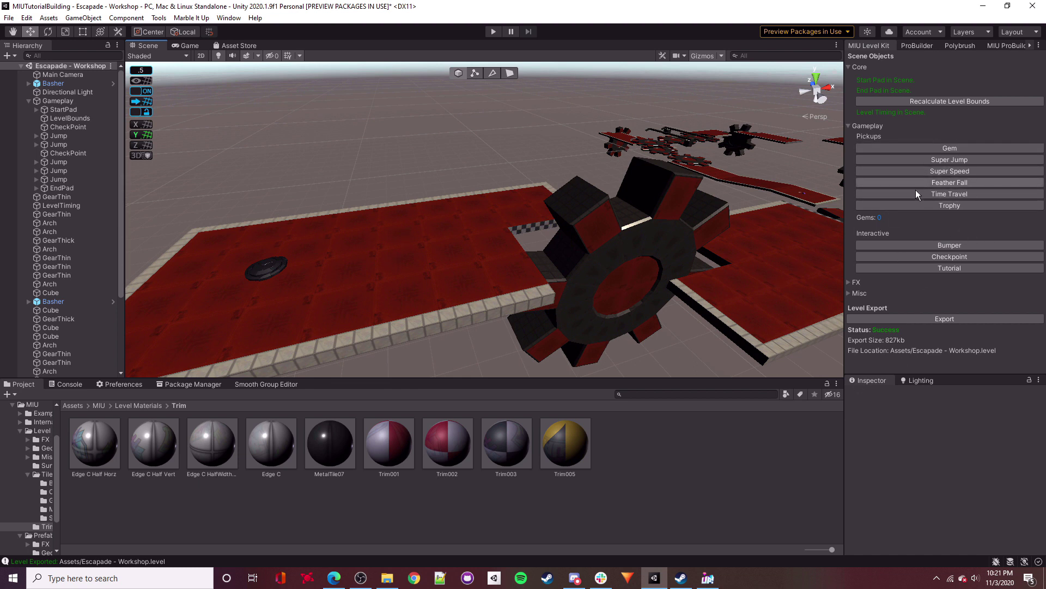
left_click(848, 67)
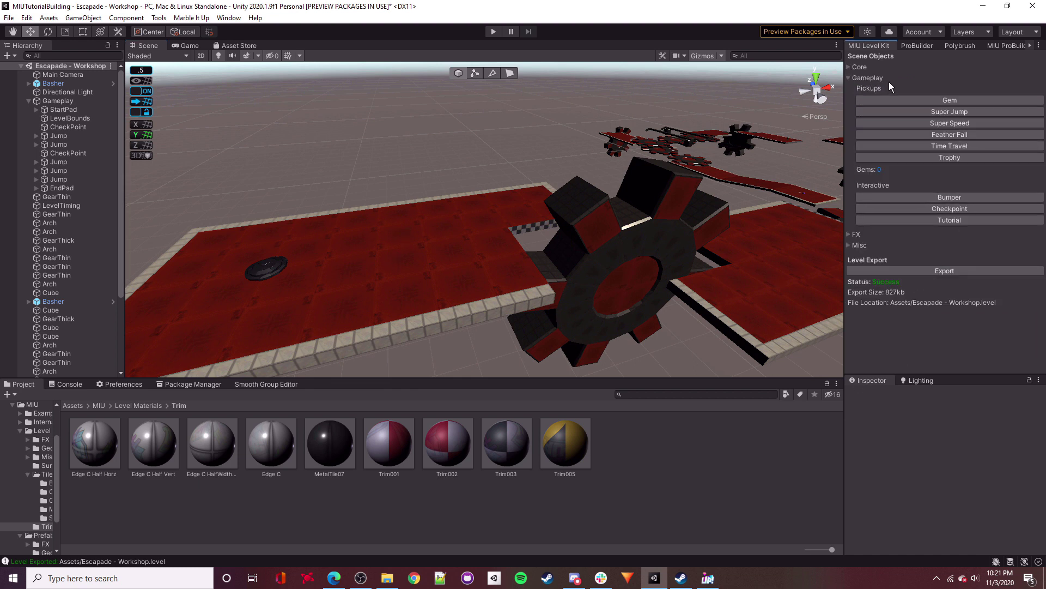
left_click(855, 66)
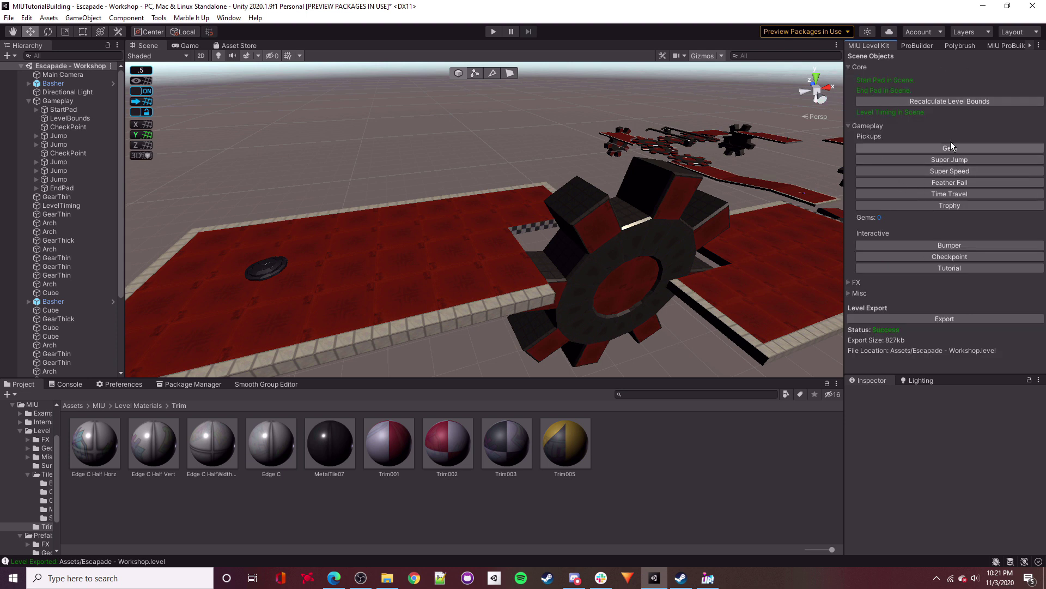
Select all the stationary arch and cube platforms and beams across the level and mark them as Static.
right_click_drag(537, 185, 539, 235)
left_click(422, 202)
right_click_drag(436, 212, 513, 225)
left_click(514, 228)
key("w")
left_click(514, 223, "shift")
key("w")
right_click_drag(510, 290, 492, 253)
left_click(573, 284, "shift")
key("w")
right_click_drag(572, 284, 479, 297)
left_click(479, 297, "shift")
left_click(415, 244, "shift")
right_click_drag(478, 260, 554, 320)
left_click(501, 289, "shift")
right_click_drag(599, 290, 500, 266)
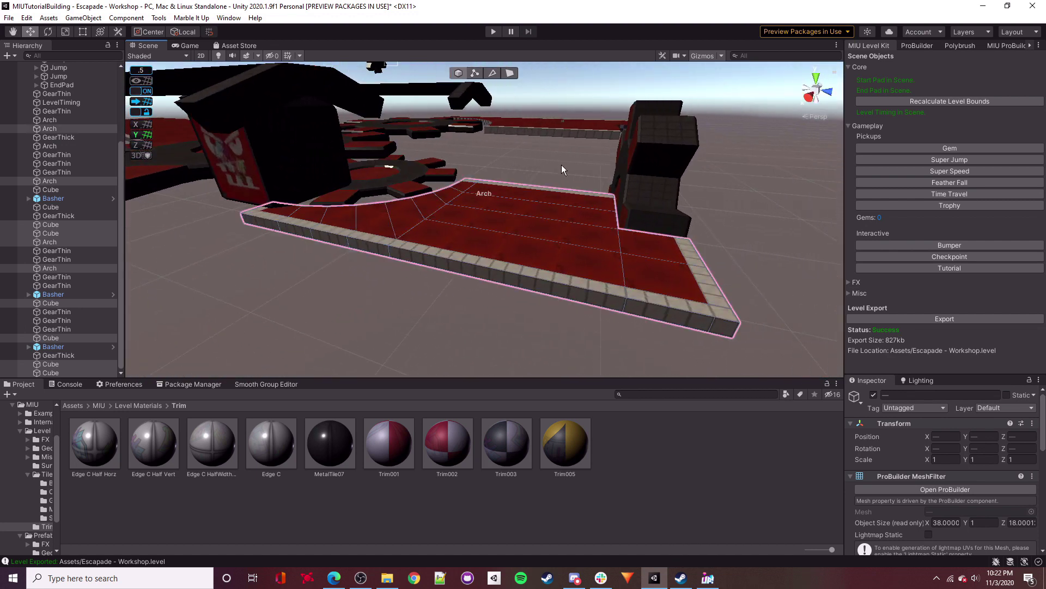
right_click_drag(551, 138, 757, 248)
left_click(554, 214, "shift")
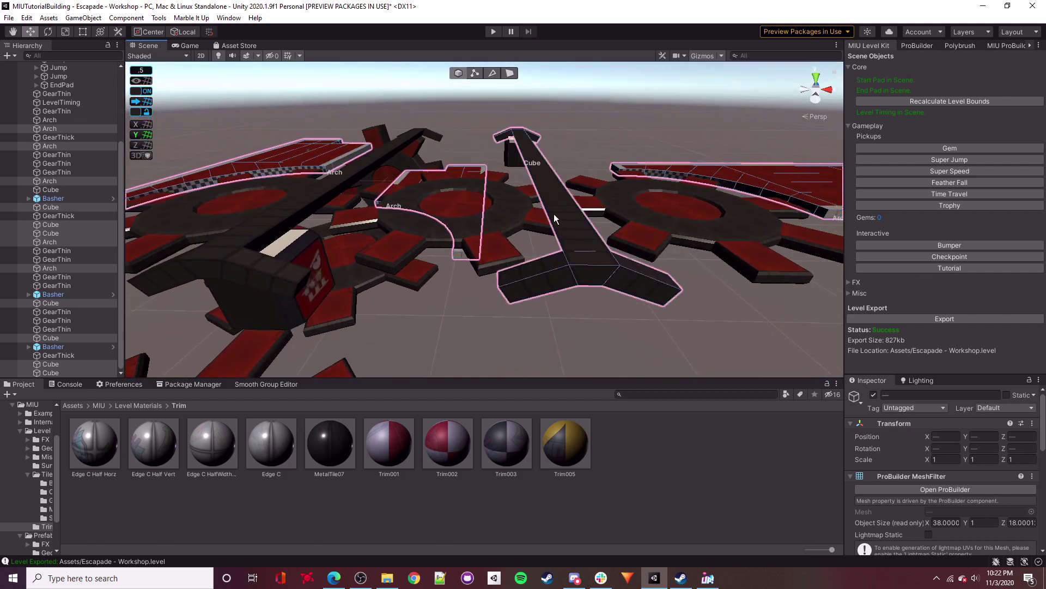
right_click_drag(332, 187, 550, 321)
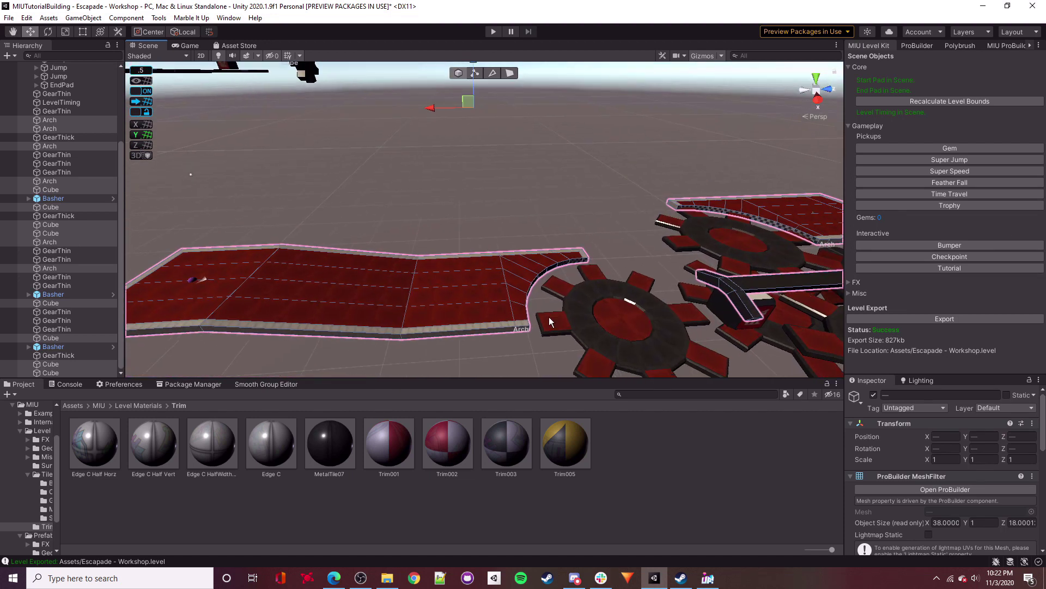
left_click(1006, 395)
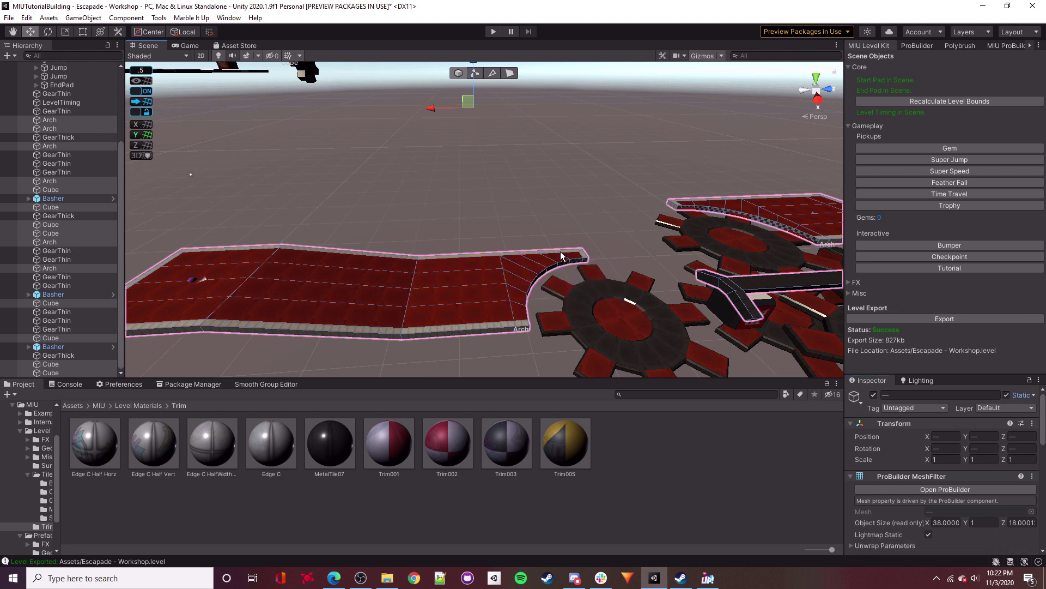
Move the selected static arches and cubes together to the end of the scene hierarchy.
right_click_drag(560, 252, 531, 258)
scroll(42, 182, "up", 2)
scroll(41, 182, "up", 2)
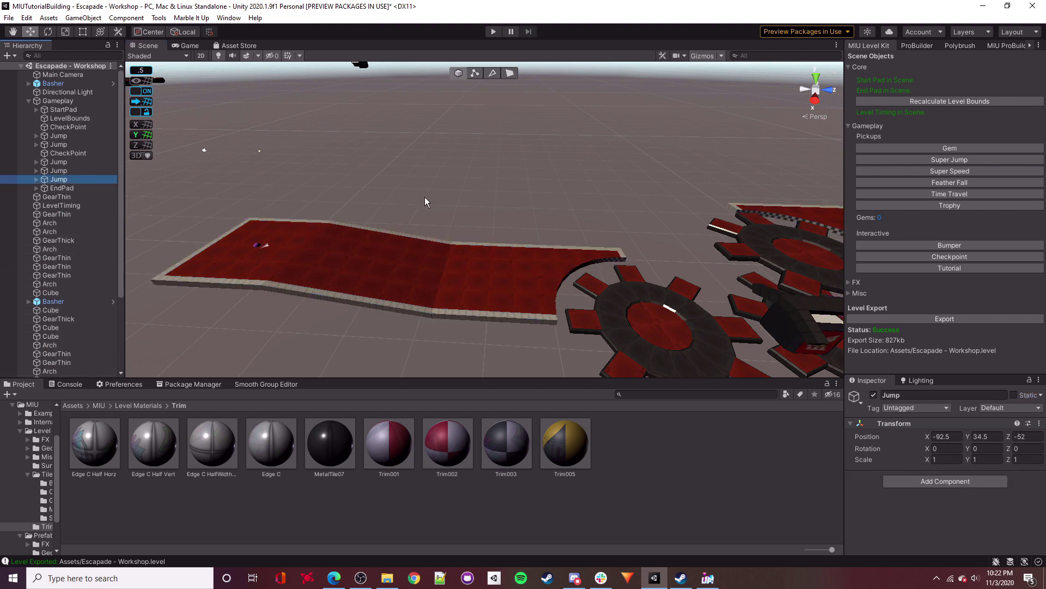
right_click_drag(460, 166, 461, 161)
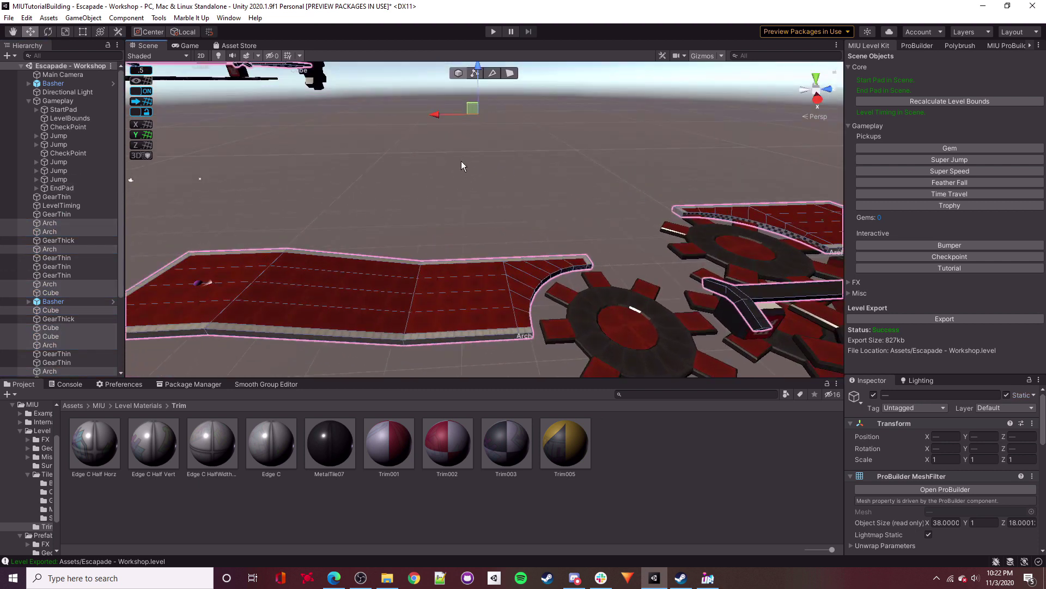
right_click(63, 231)
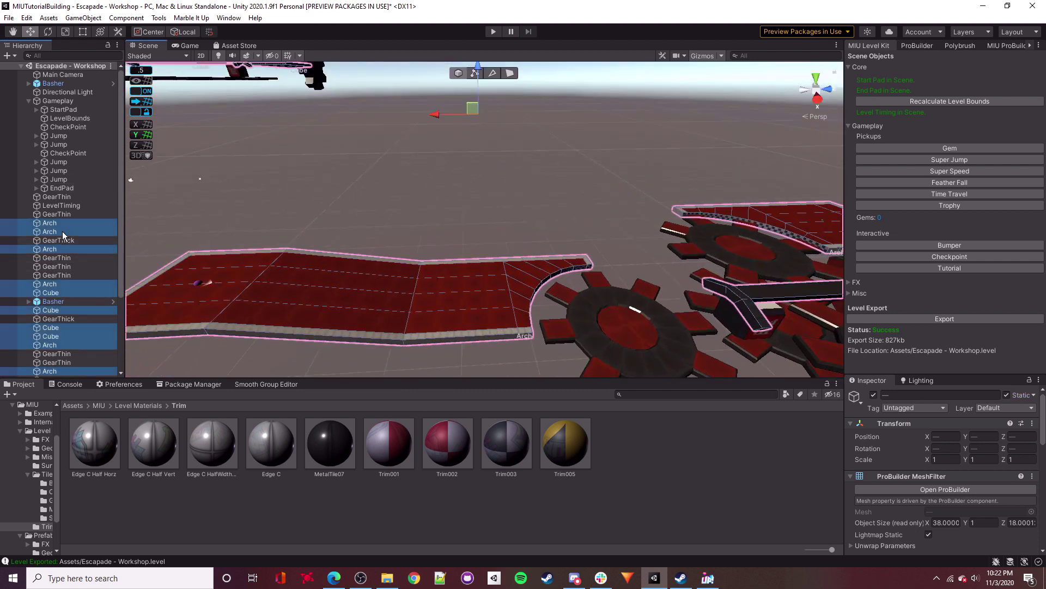
left_click_drag(90, 374, 76, 374)
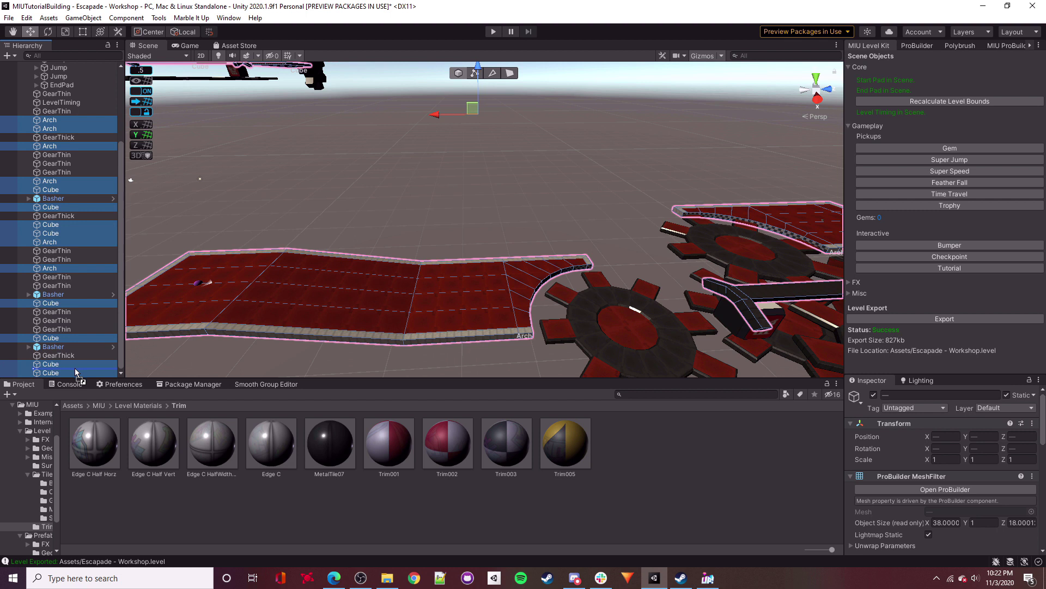
left_click_drag(53, 376, 53, 376)
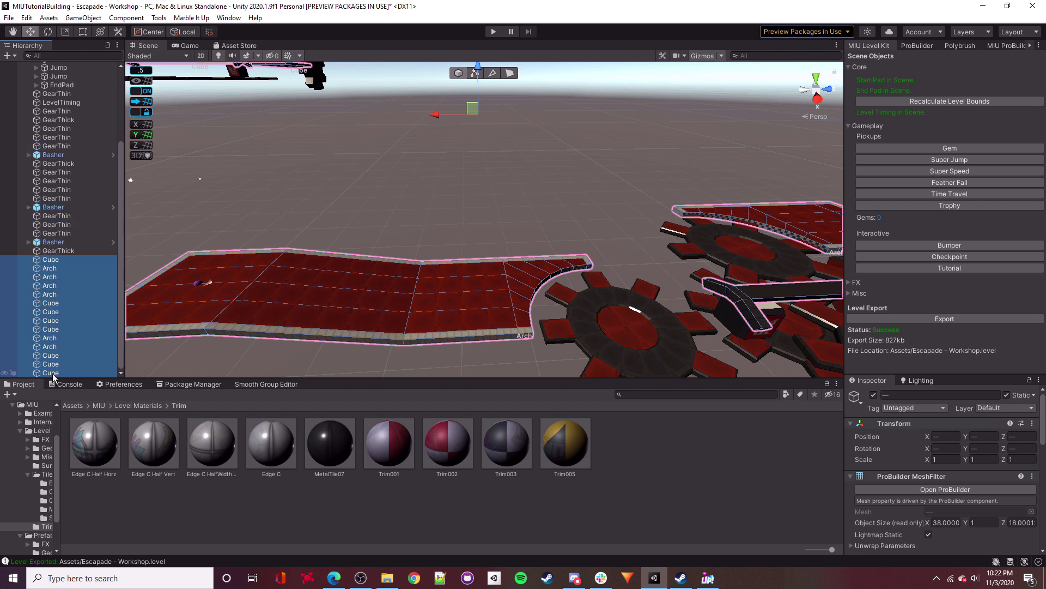
left_click(62, 259)
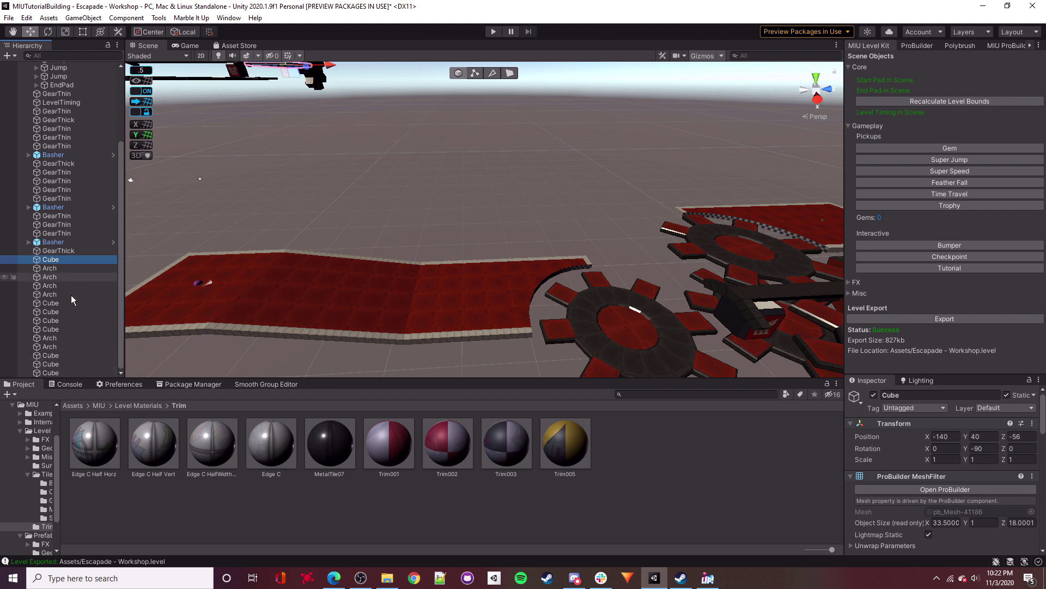
Clear the selection and create an empty game object in the scene.
left_click(370, 121)
scroll(30, 187, "up", 5)
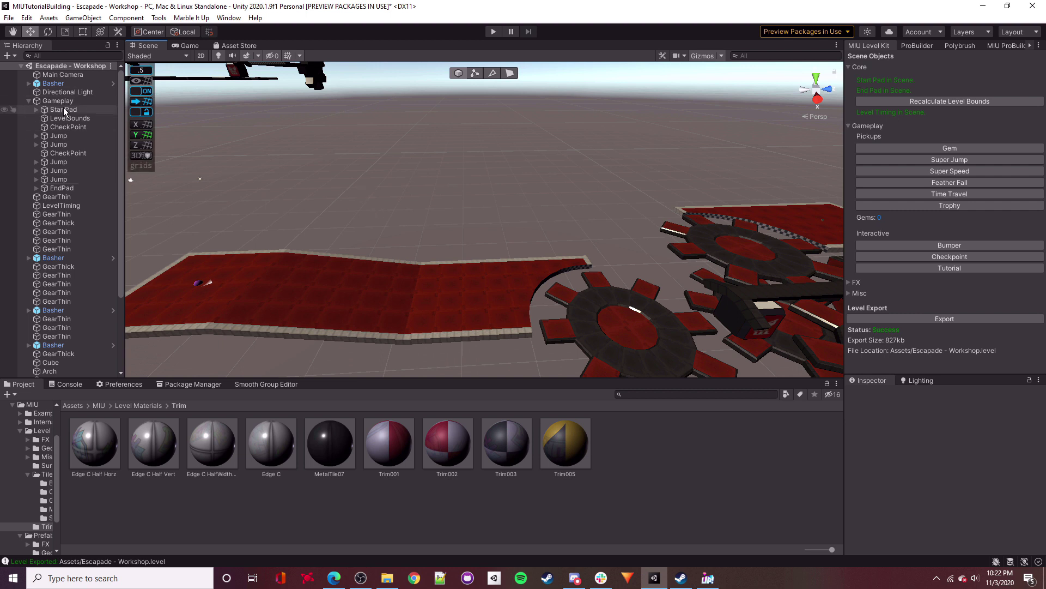
left_click(11, 56)
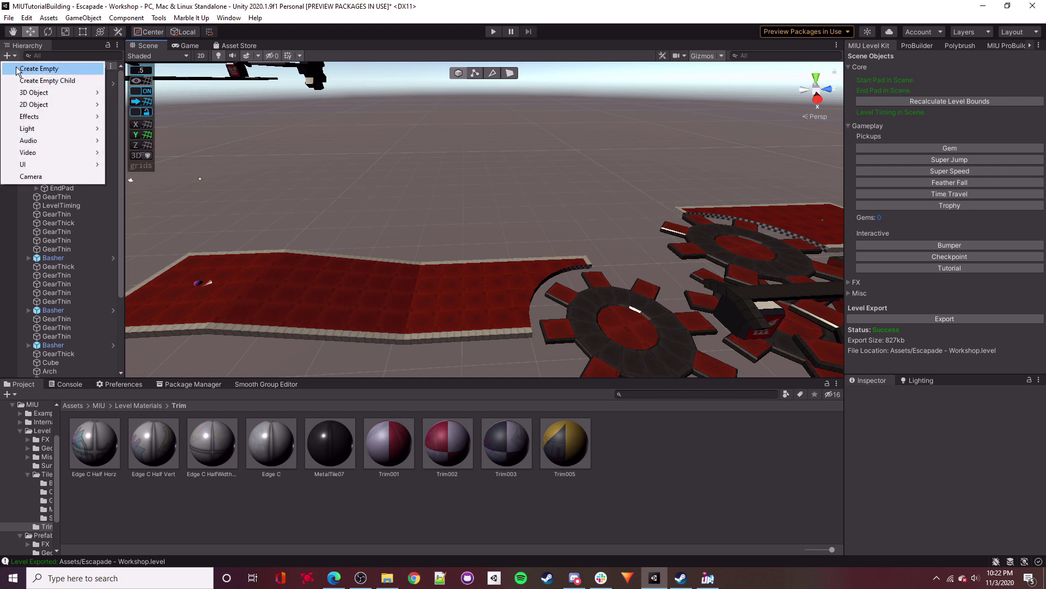
left_click(41, 70)
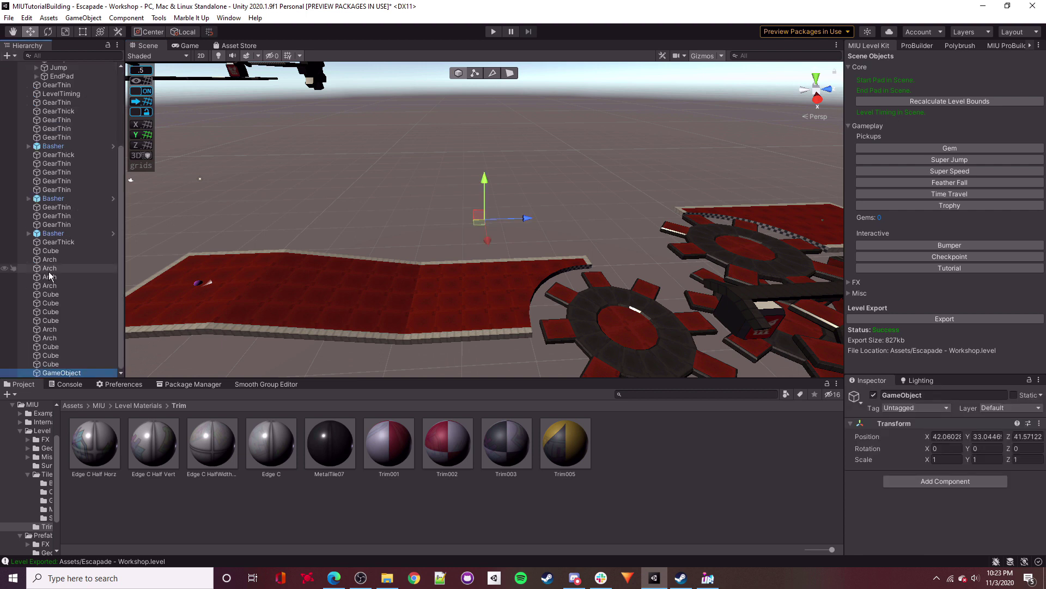
Rename the new empty game object as Static.
right_click(50, 375)
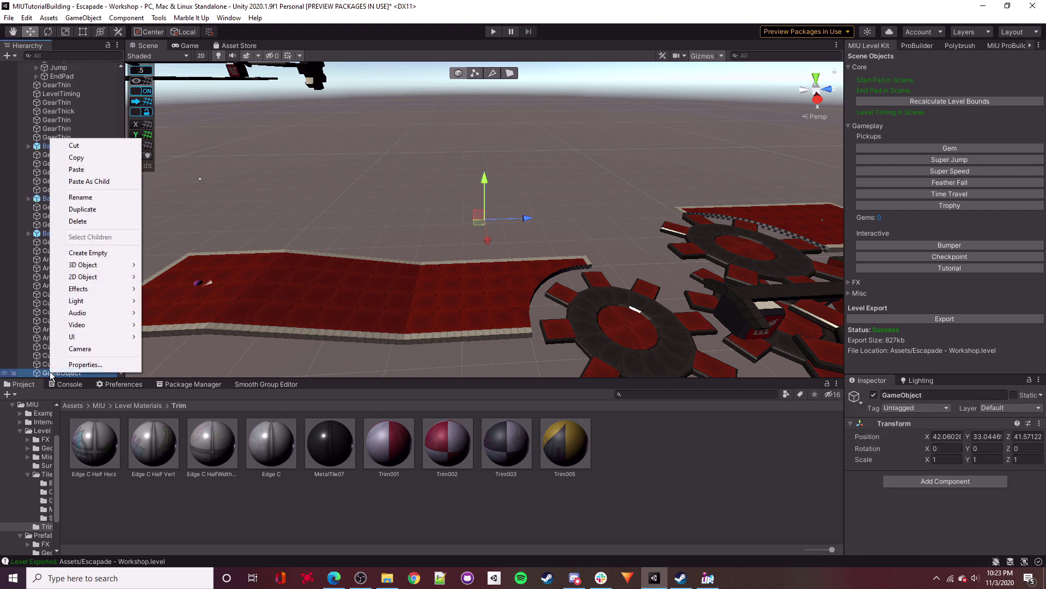
left_click(85, 197)
type("sT")
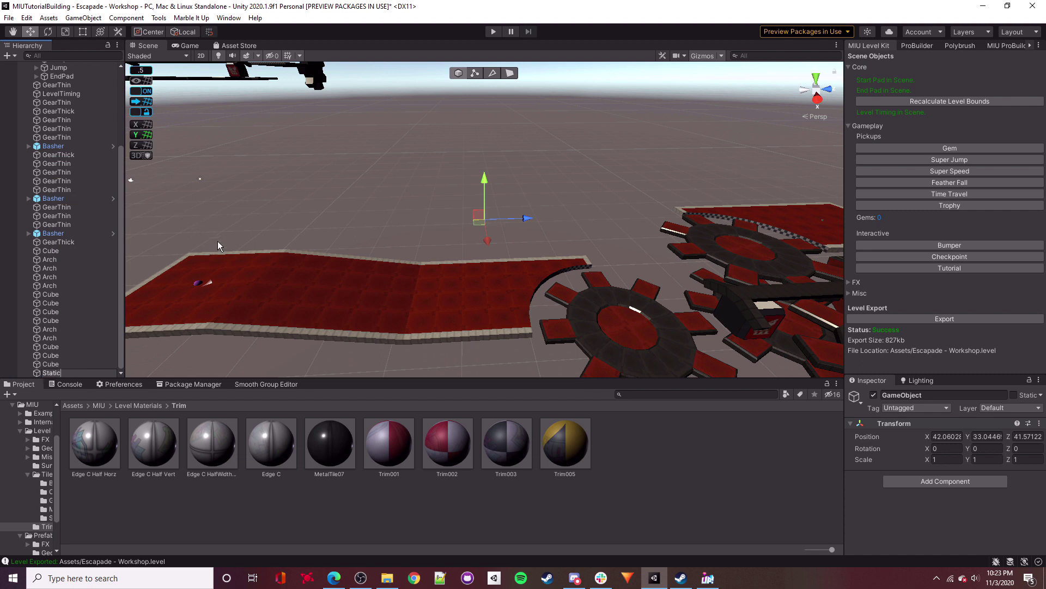
key("Return")
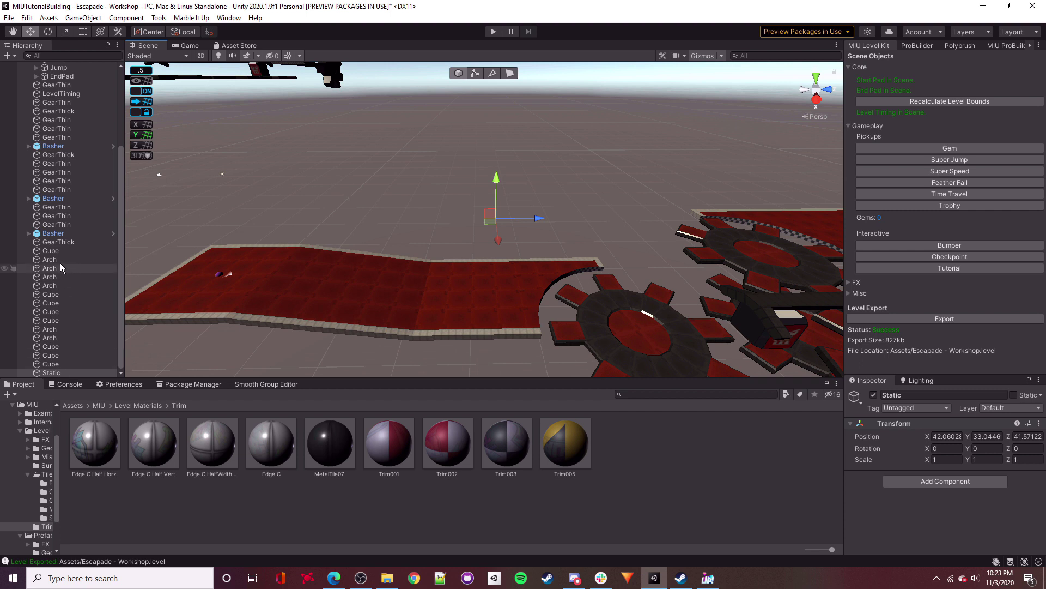
Parent all the loose cube and arch objects under the Static object and collapse that group.
left_click(51, 251)
left_click(66, 364, "shift")
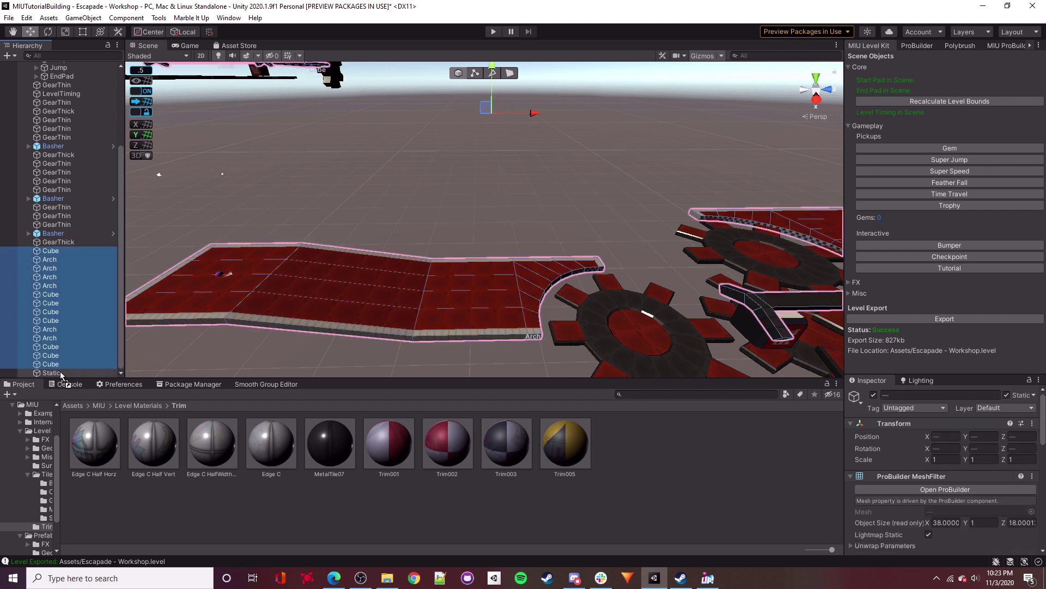
left_click_drag(60, 374, 60, 374)
left_click(29, 251)
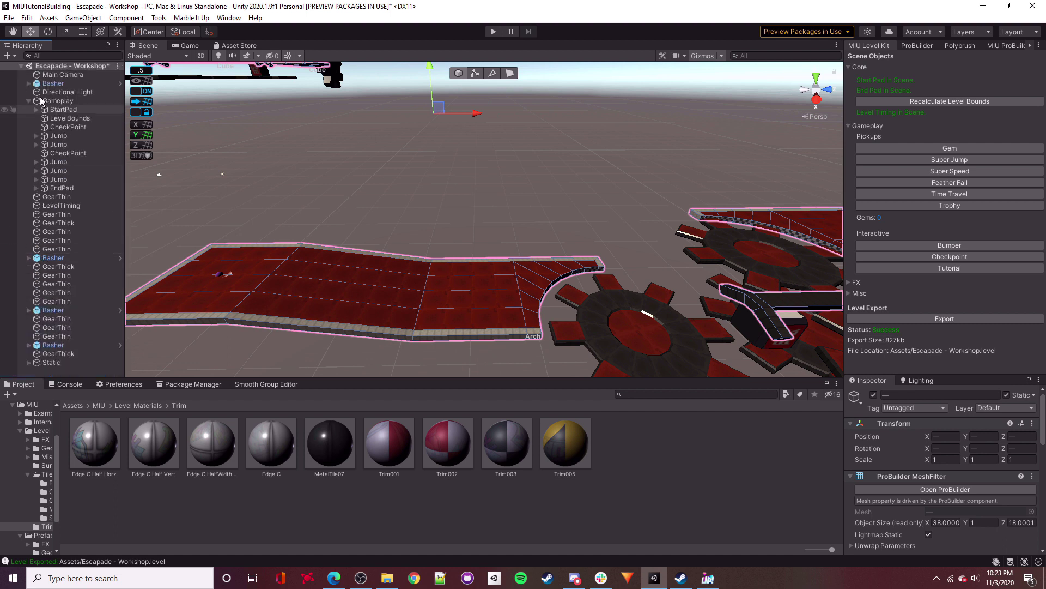
Create another empty game object in the scene and name it Dynamic.
left_click(14, 57)
left_click(38, 68)
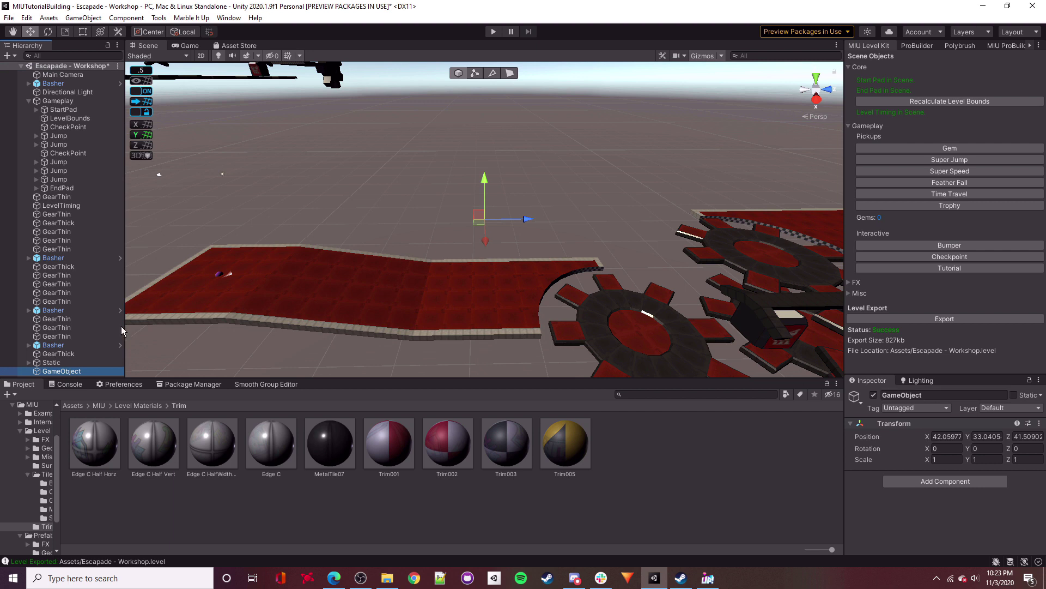
right_click(101, 371)
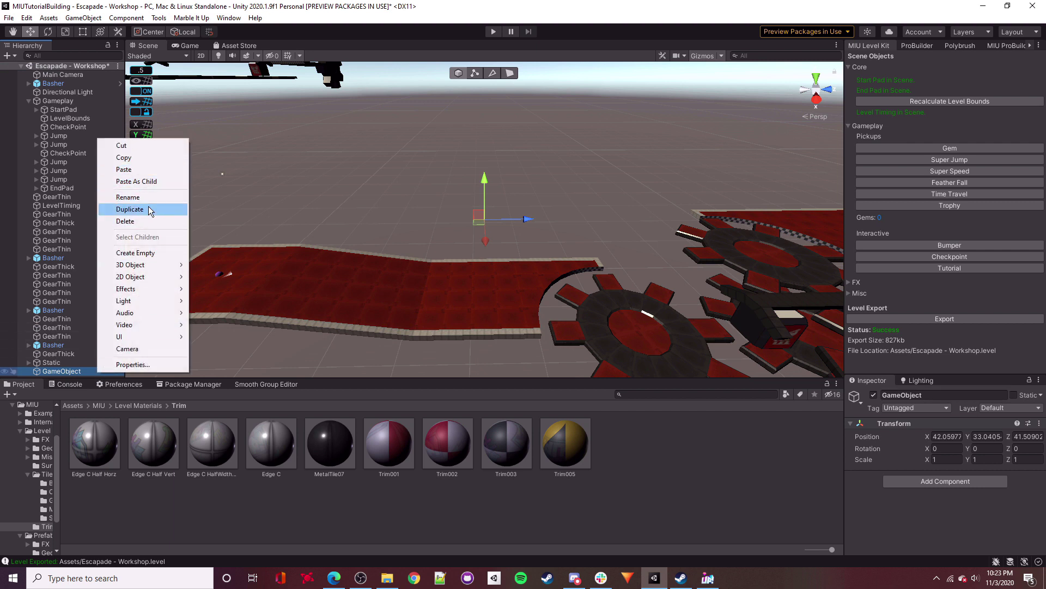
left_click(127, 197)
type("Dynamic")
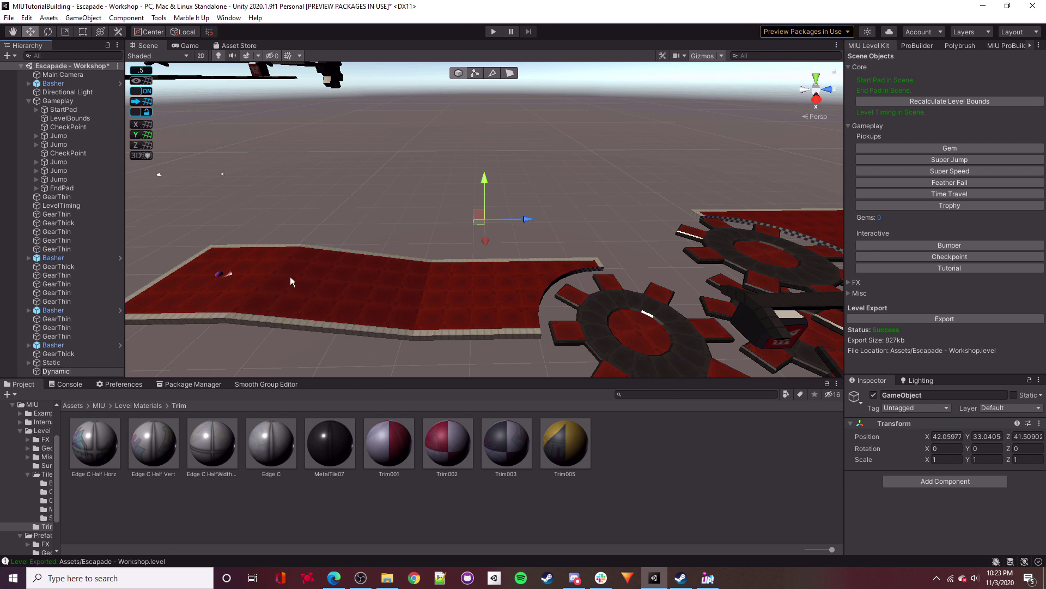
key("Return")
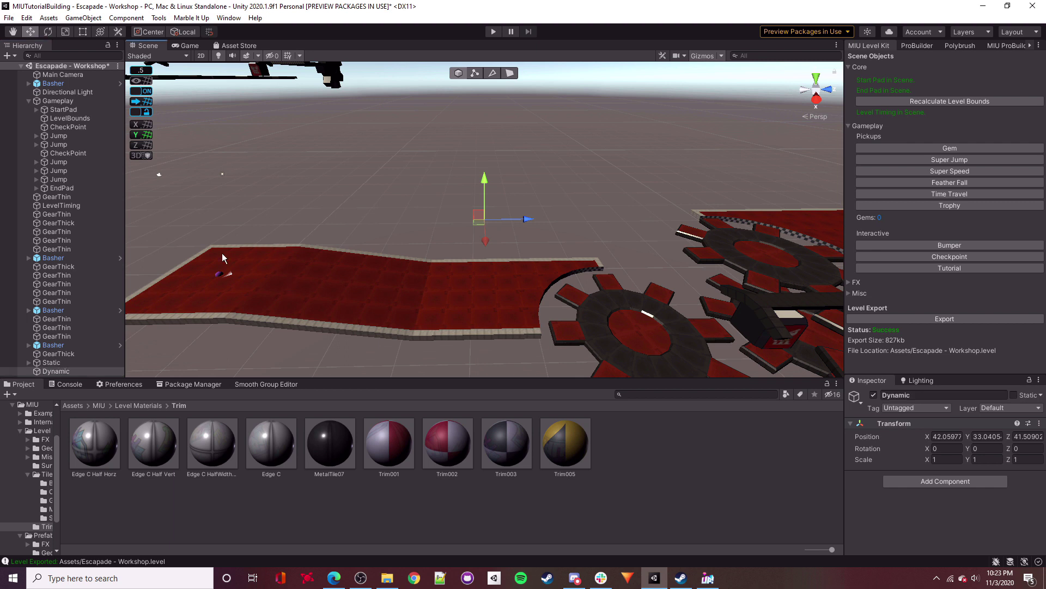
Select all the thin and thick gears across the level and parent them under the Dynamic object.
right_click_drag(439, 252, 783, 304)
left_click(547, 279)
right_click_drag(547, 279, 488, 263)
left_click(478, 247, "shift")
left_click(387, 172, "shift")
left_click(419, 109, "shift")
right_click_drag(420, 109, 520, 191)
left_click(434, 166, "shift")
right_click_drag(434, 166, 447, 254)
left_click(487, 275, "shift")
key("ctrl+z")
key("ctrl+z")
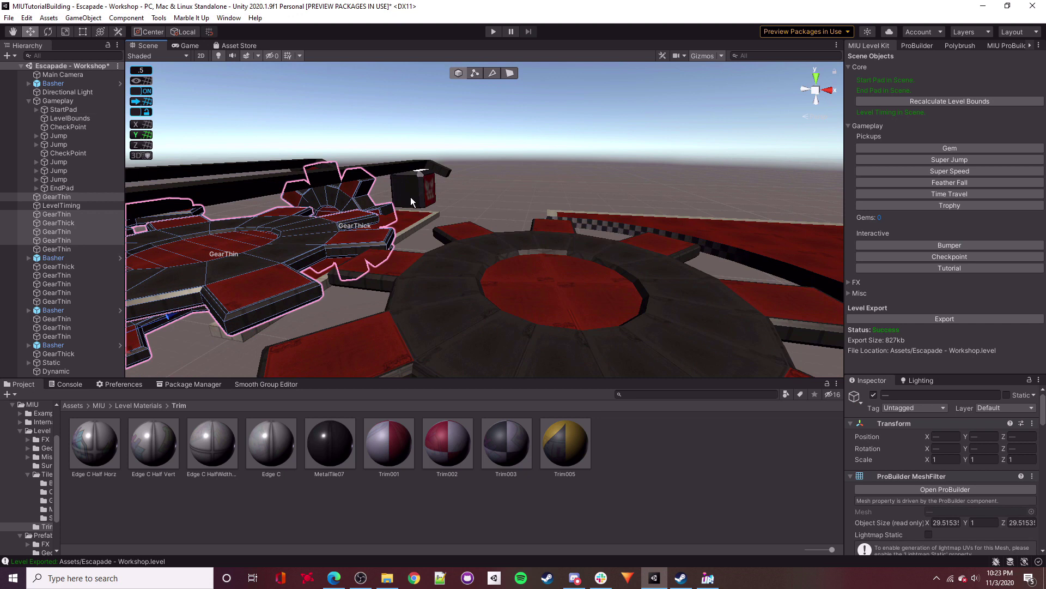
left_click(576, 315, "shift")
right_click_drag(575, 315, 518, 237)
left_click(577, 266, "shift")
right_click_drag(578, 266, 937, 280)
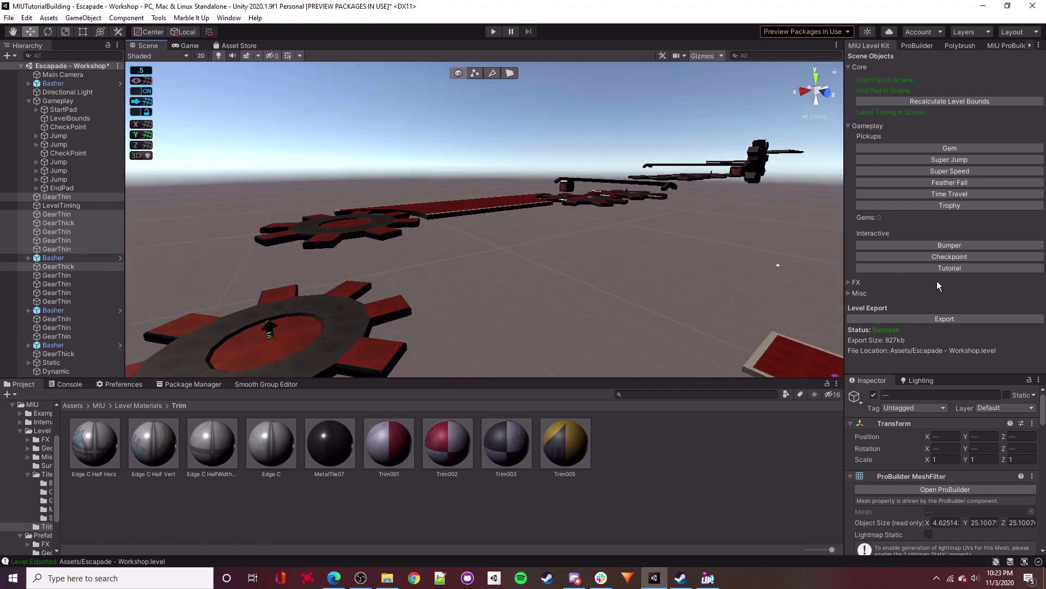
right_click_drag(347, 242, 451, 260)
left_click(452, 255, "ctrl")
left_click(525, 203, "ctrl")
left_click(559, 173, "ctrl")
right_click_drag(559, 172, 518, 198)
left_click(517, 199, "ctrl")
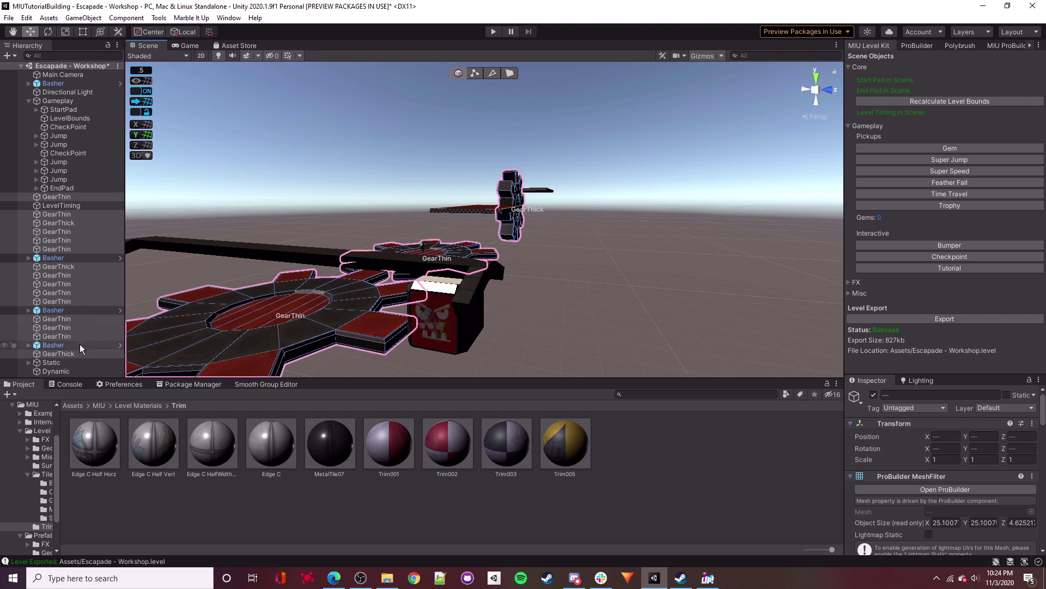
left_click_drag(76, 328, 70, 371)
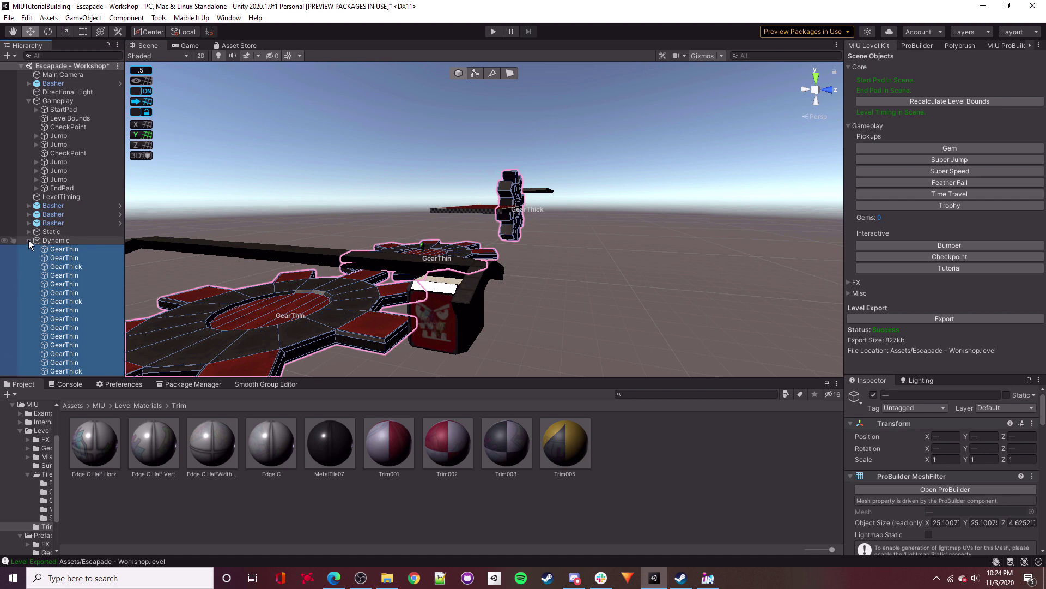
Parent all four Basher objects under the Dynamic object and collapse that group.
left_click(54, 223)
left_click(54, 215, "ctrl")
left_click(54, 205, "ctrl")
left_click(55, 84, "ctrl")
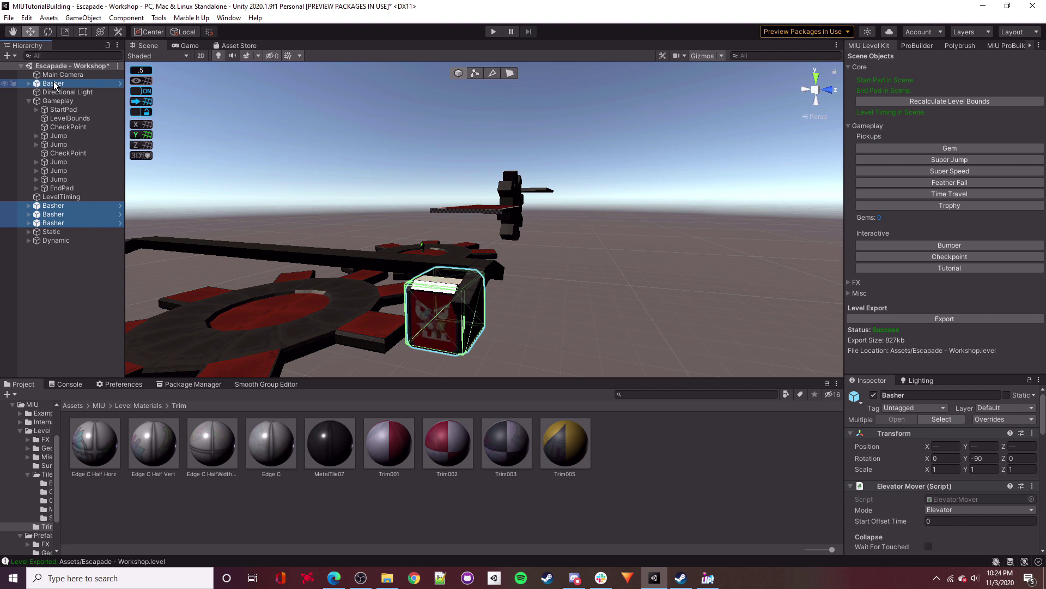
left_click_drag(61, 220, 60, 241)
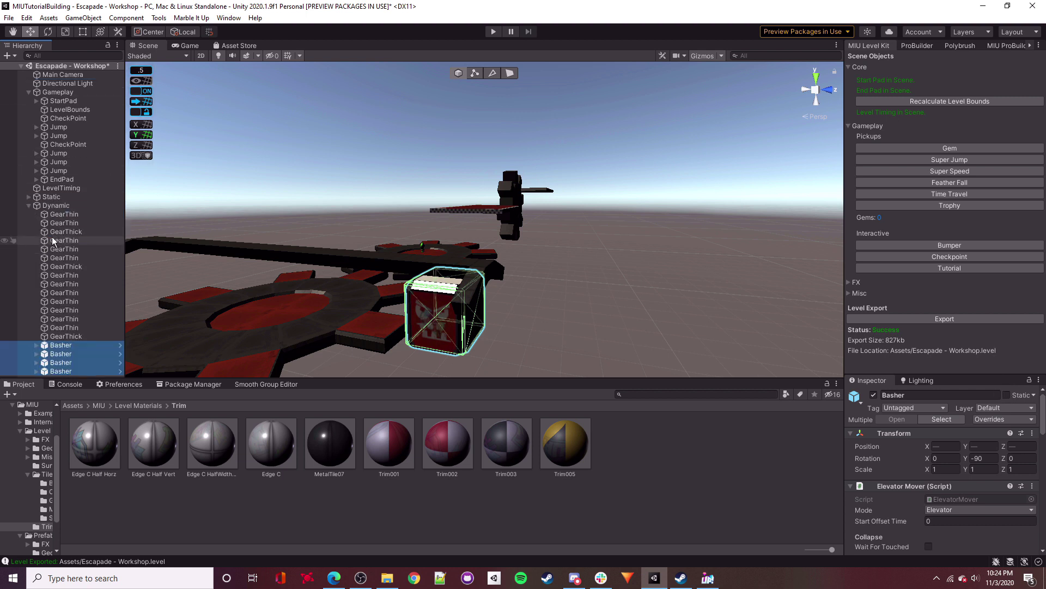
left_click(29, 205)
Move the LevelTiming object into the Gameplay group, then collapse the group and clear the selection.
left_click(29, 92)
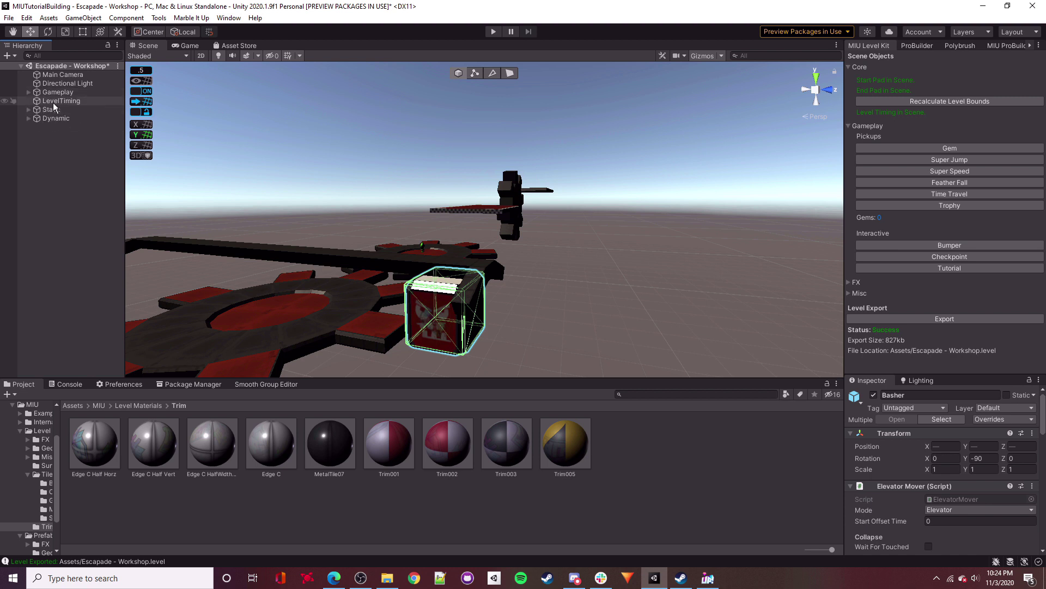
left_click(48, 90)
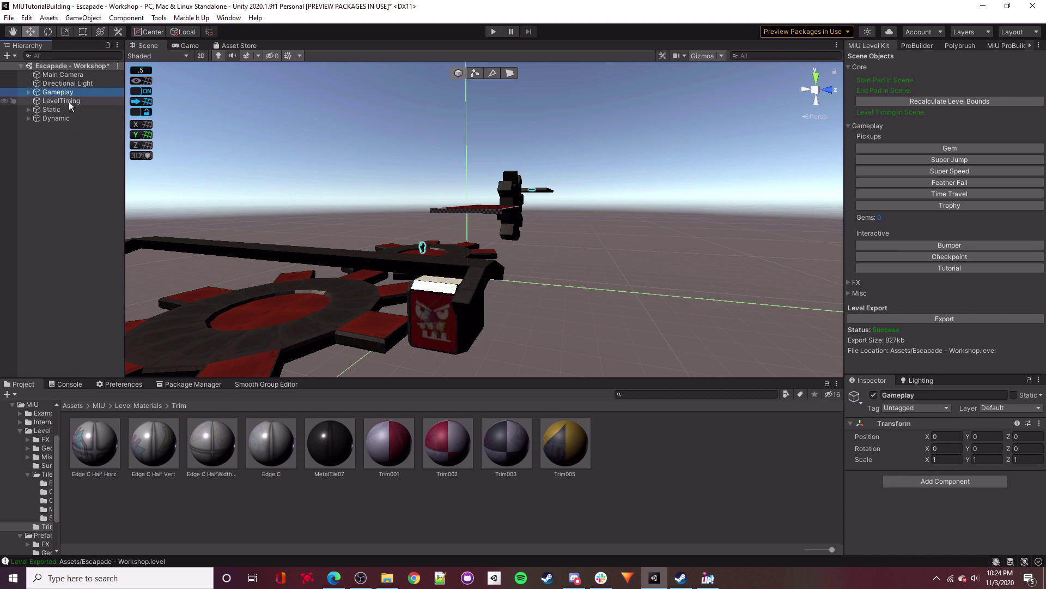
left_click_drag(61, 102, 60, 93)
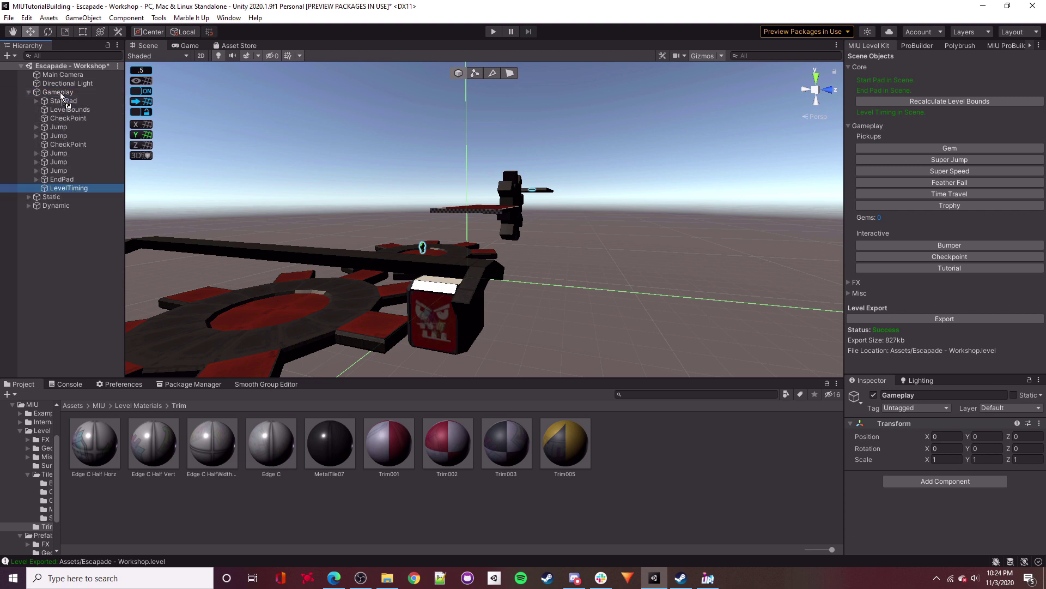
left_click(28, 92)
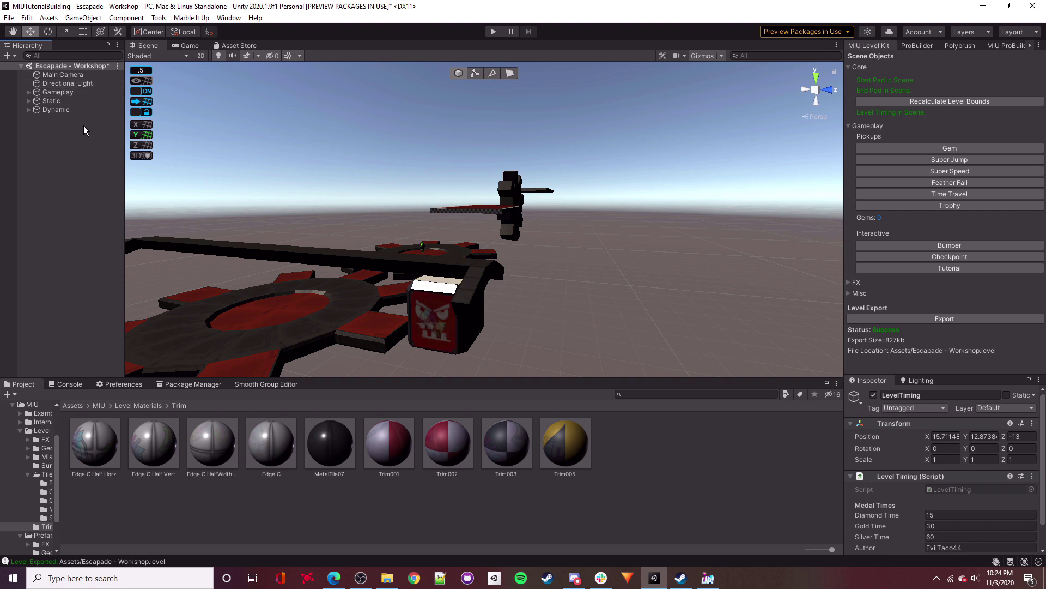
left_click(75, 141)
Create an empty game object at the scene root and name it Skybox.
right_click_drag(316, 120, 370, 144)
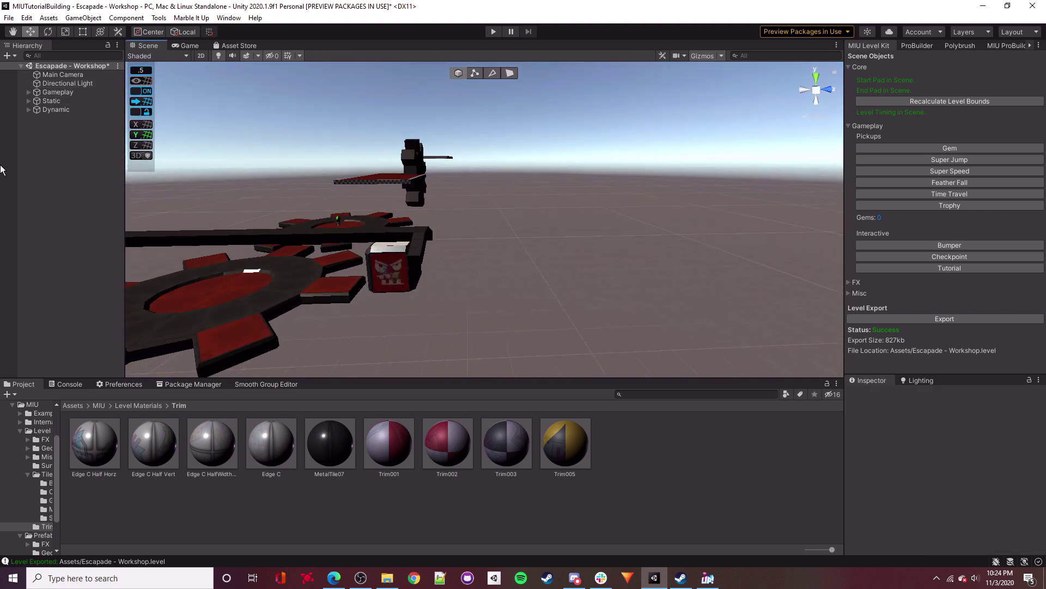
left_click(9, 55)
left_click(32, 75)
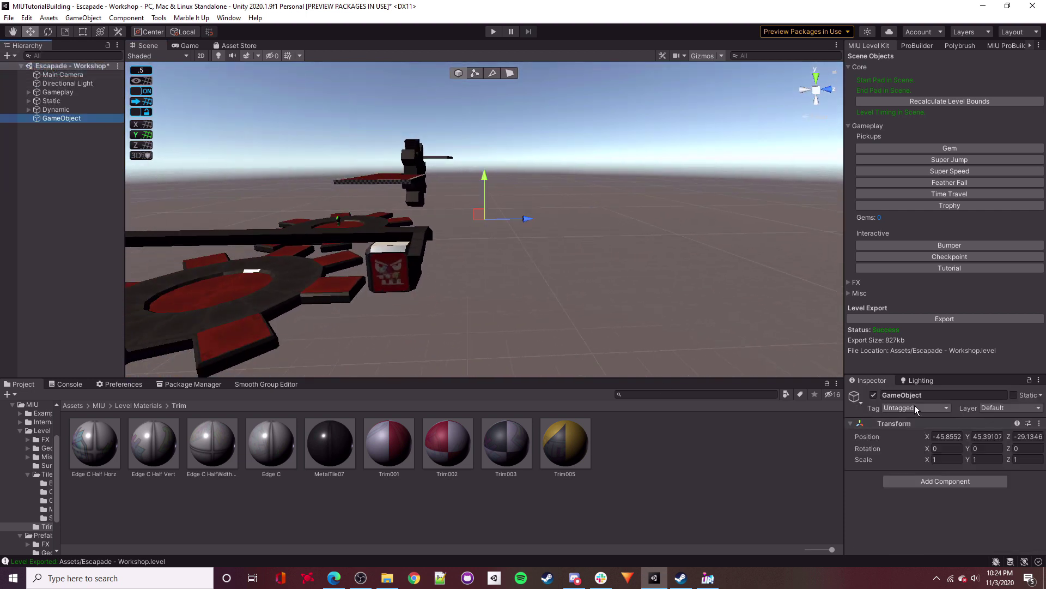
type("Skybox")
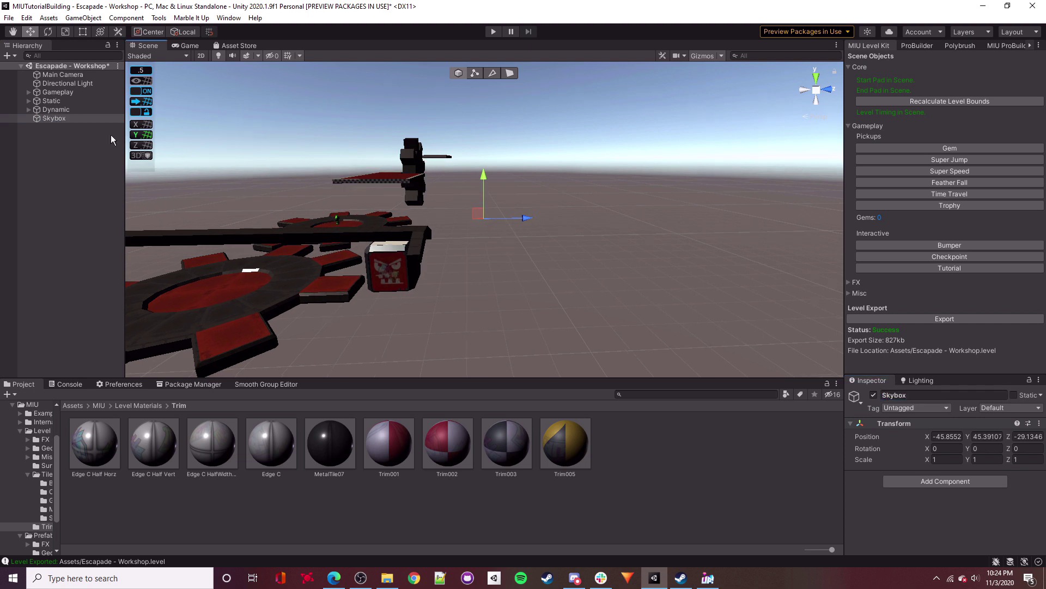
Examine the overall layout of the course and the empty space around it from above.
left_click(533, 259)
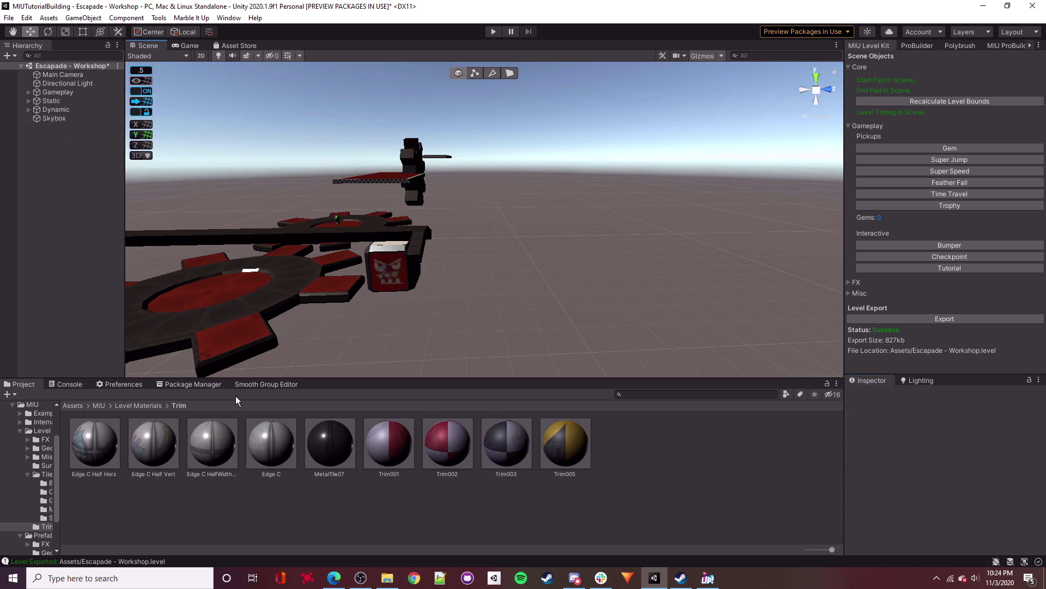
left_click(55, 118)
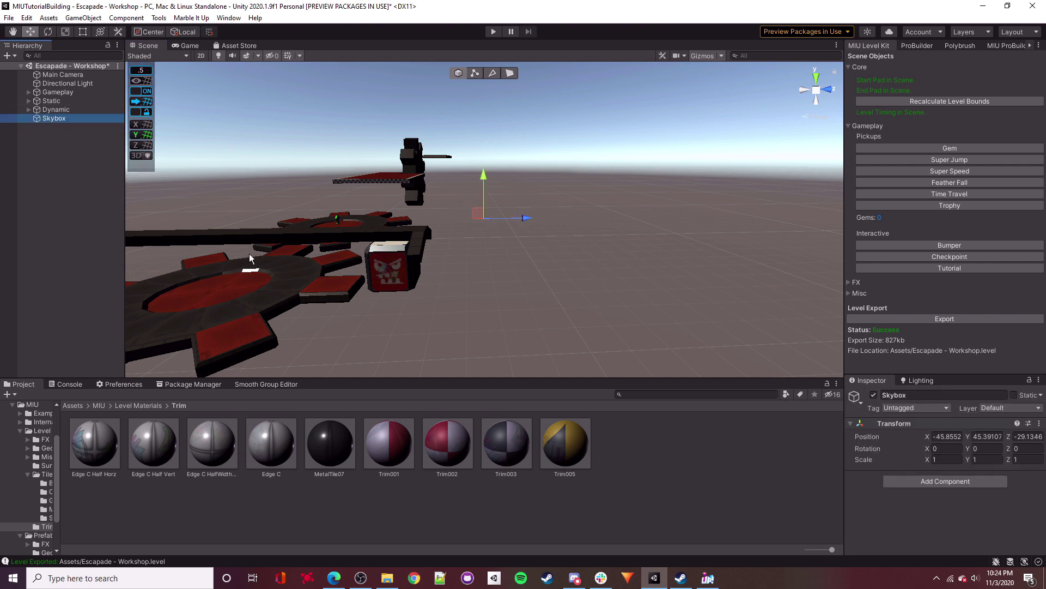
mouse_move(541, 233)
right_mouse_down()
mouse_move(662, 299)
mouse_move(698, 292)
mouse_move(533, 243)
right_mouse_up()
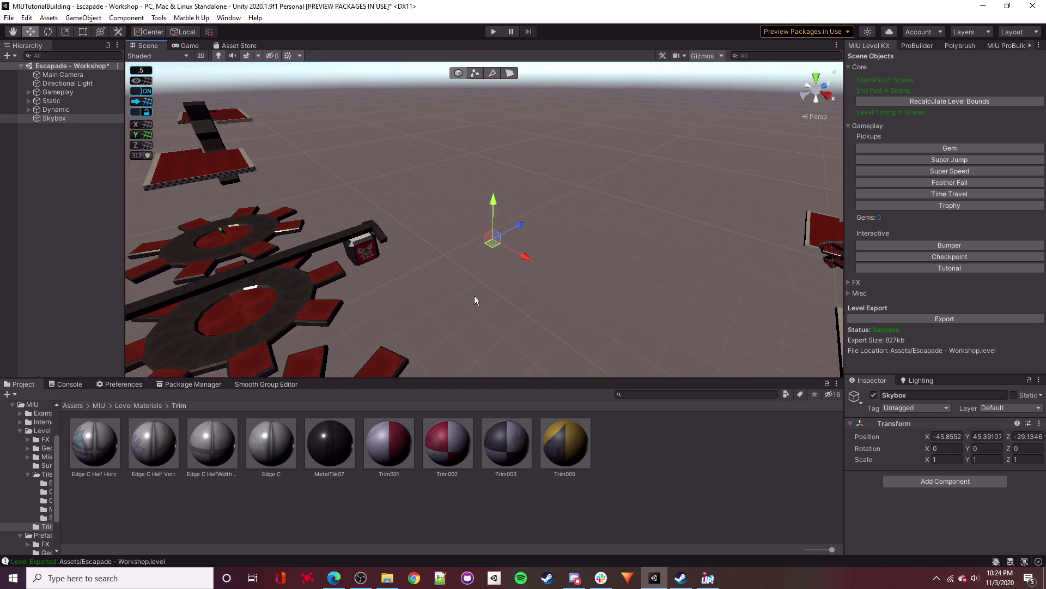
left_click(470, 257)
right_click_drag(470, 256, 558, 285)
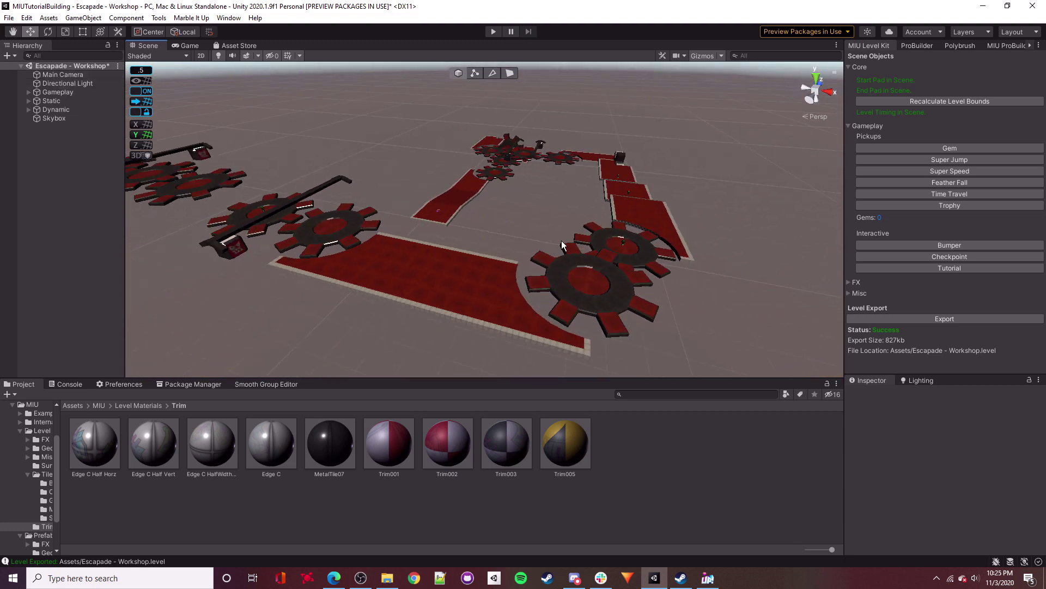
right_click_drag(454, 234, 409, 206)
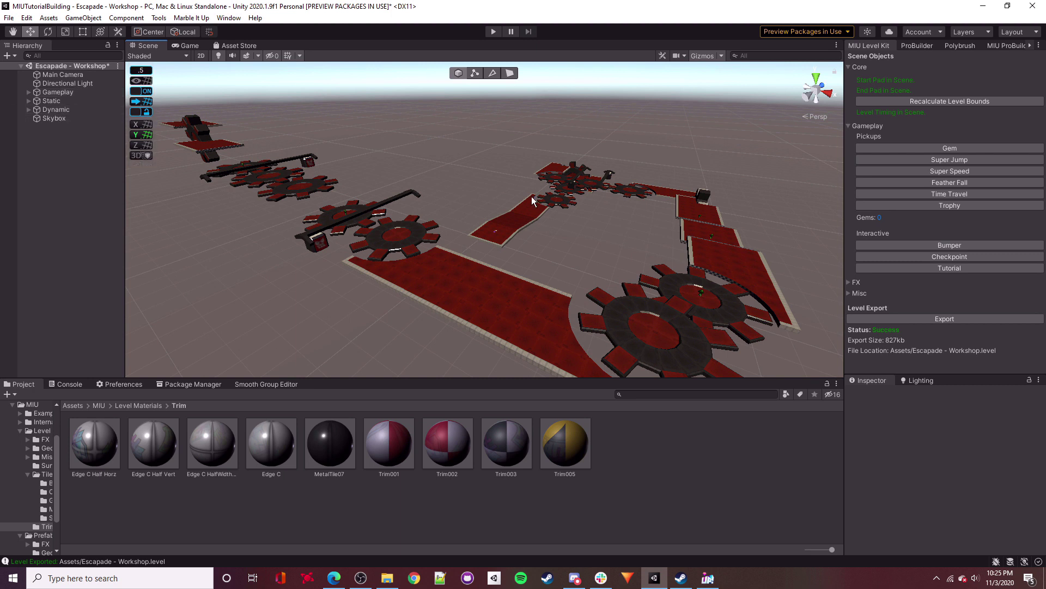
right_click_drag(532, 196, 578, 244)
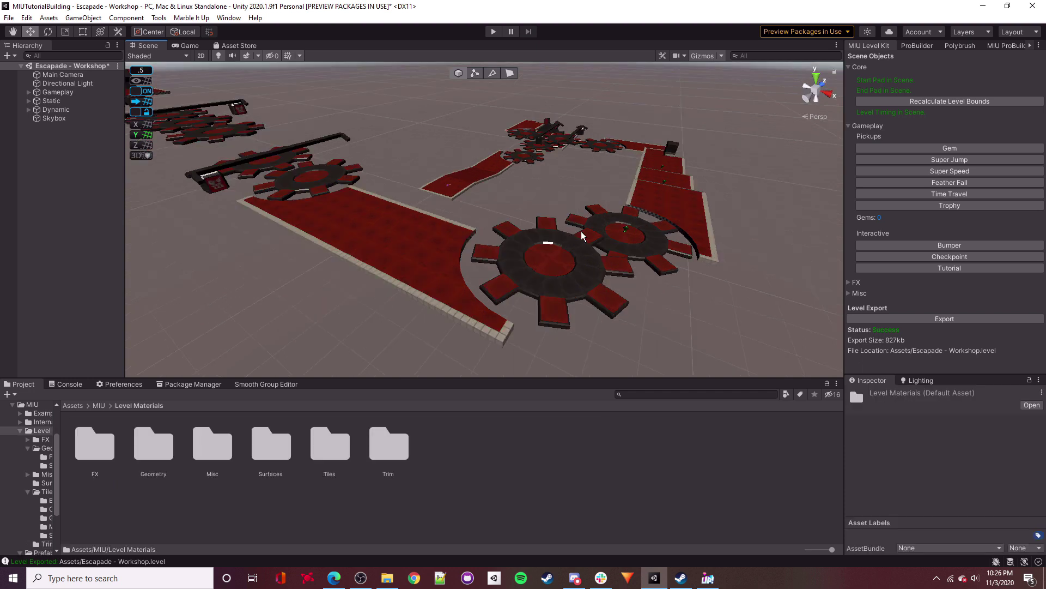
Bring the underside of the long bent platform into view and open the Fills folder of the Geometry level materials.
mouse_move(583, 244)
right_mouse_down()
mouse_move(567, 200)
mouse_move(565, 231)
mouse_move(550, 243)
mouse_move(636, 61)
mouse_move(624, 101)
right_mouse_up()
key("w")
key("s")
right_click_drag(306, 110, 462, 212)
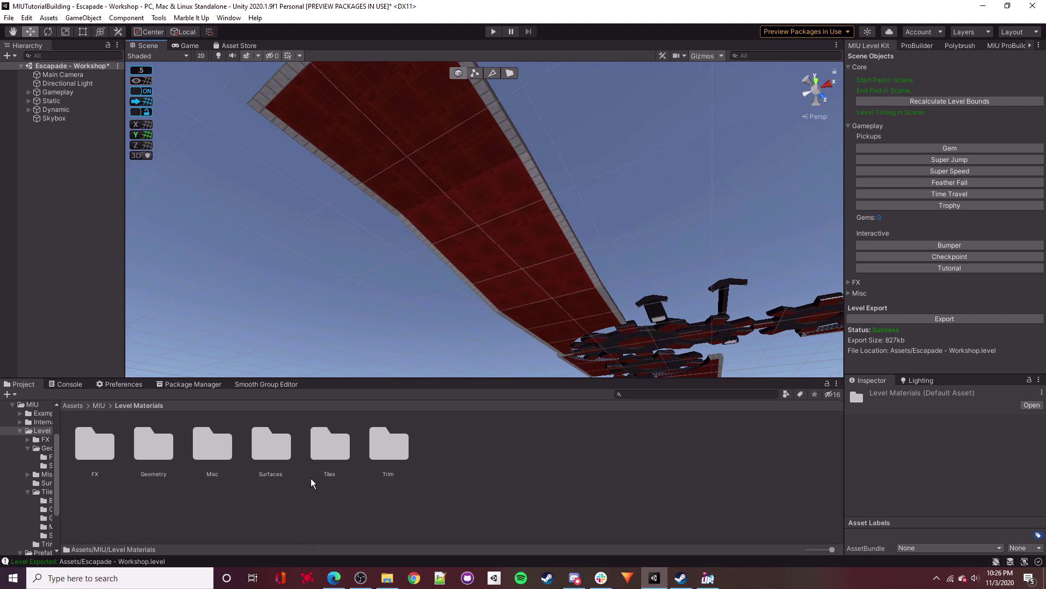
left_click(98, 405)
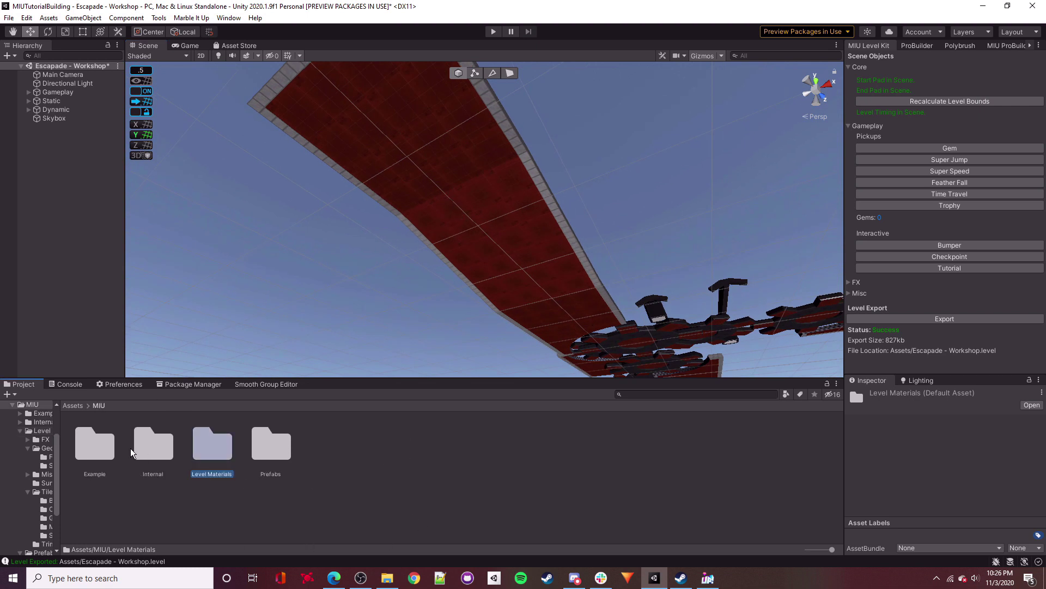
double_click(198, 459)
double_click(153, 450)
double_click(110, 450)
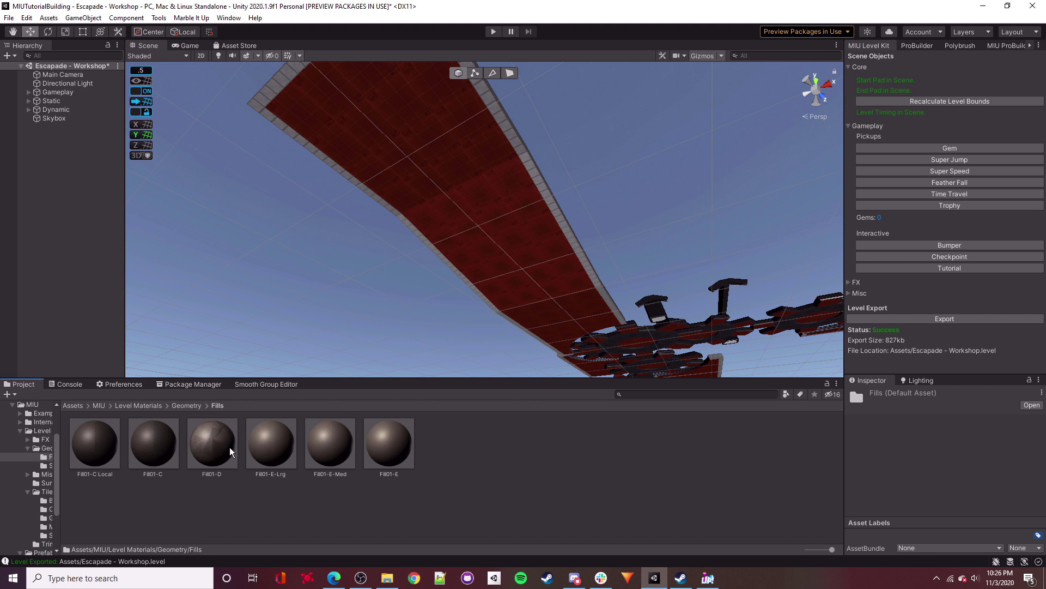
Apply the Fill01-D material to all the red underside faces of the long bent arch platform, including its curved end.
left_click(397, 145)
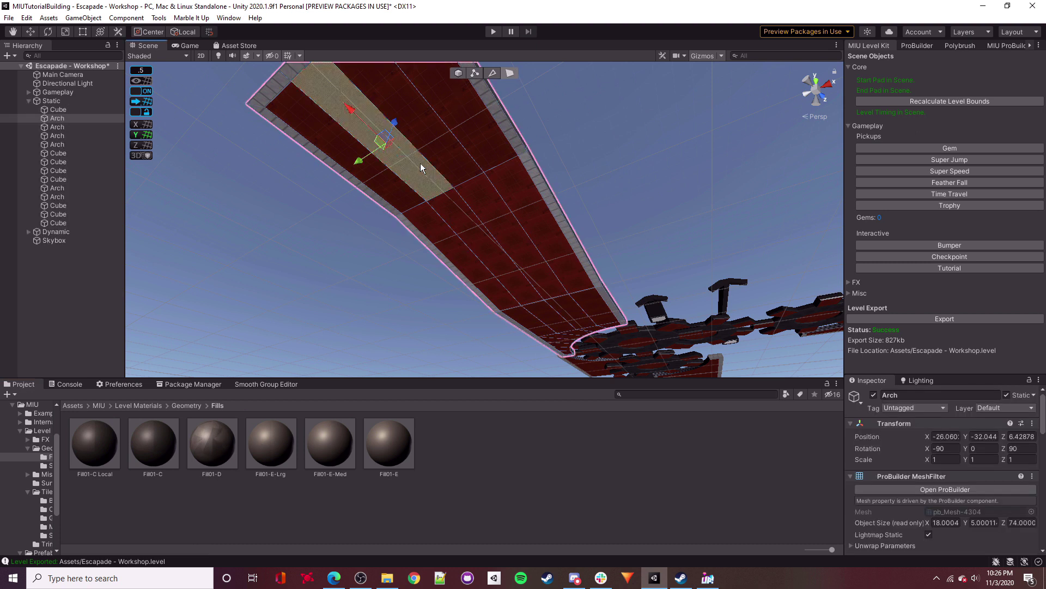
left_click(393, 187, "shift")
left_click(447, 161, "shift")
left_click(482, 147, "shift")
left_click(515, 201, "shift")
left_click(482, 207, "shift")
right_click_drag(537, 154, 420, 208)
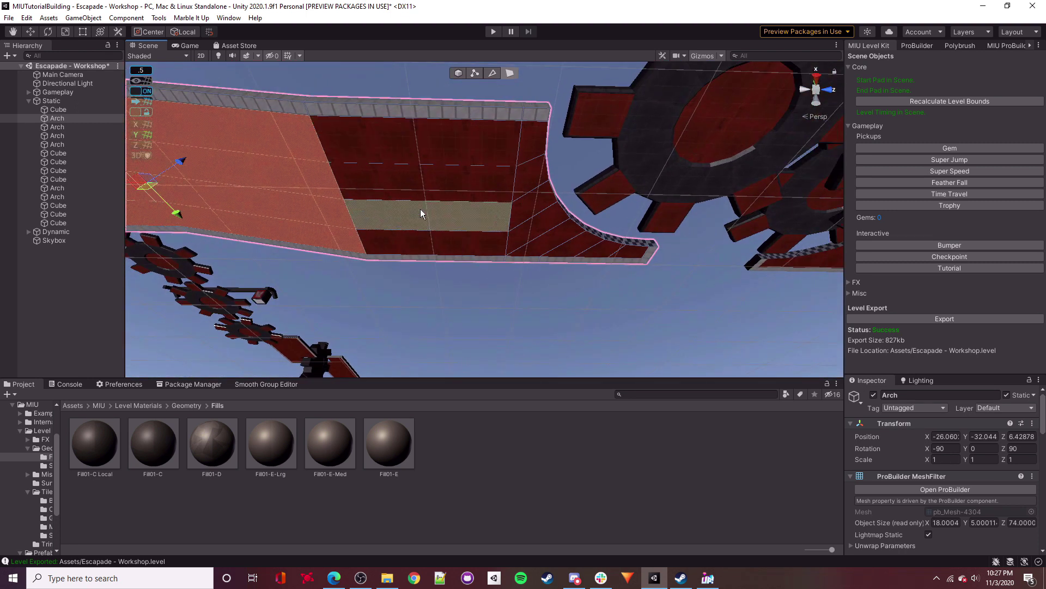
left_click(451, 238, "shift")
left_click(457, 183, "shift")
left_click(457, 157, "shift")
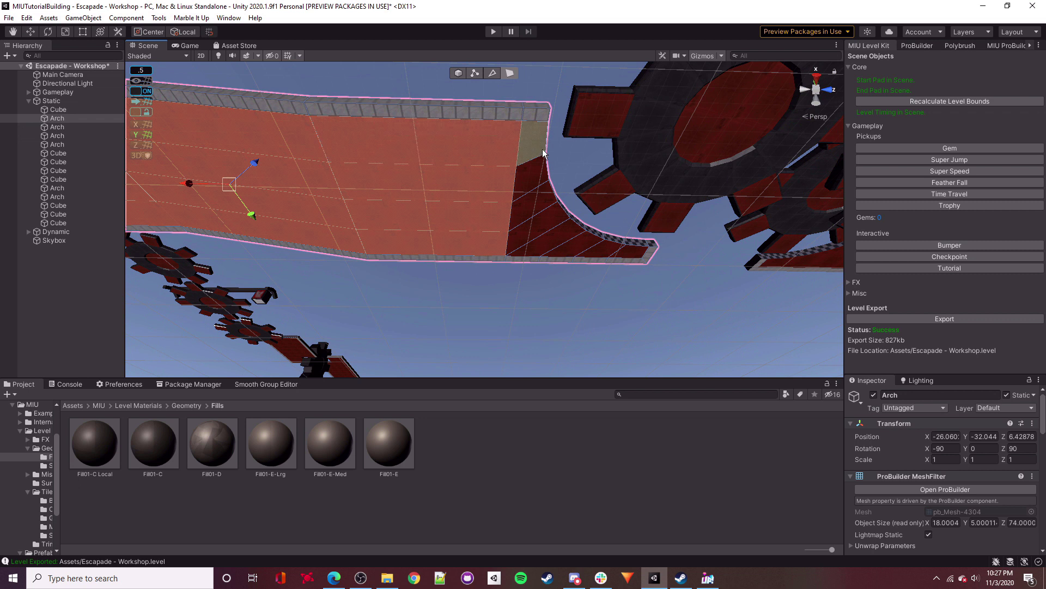
left_click(528, 176, "shift")
left_click(533, 209, "shift")
left_click(534, 228, "shift")
left_click(551, 241, "shift")
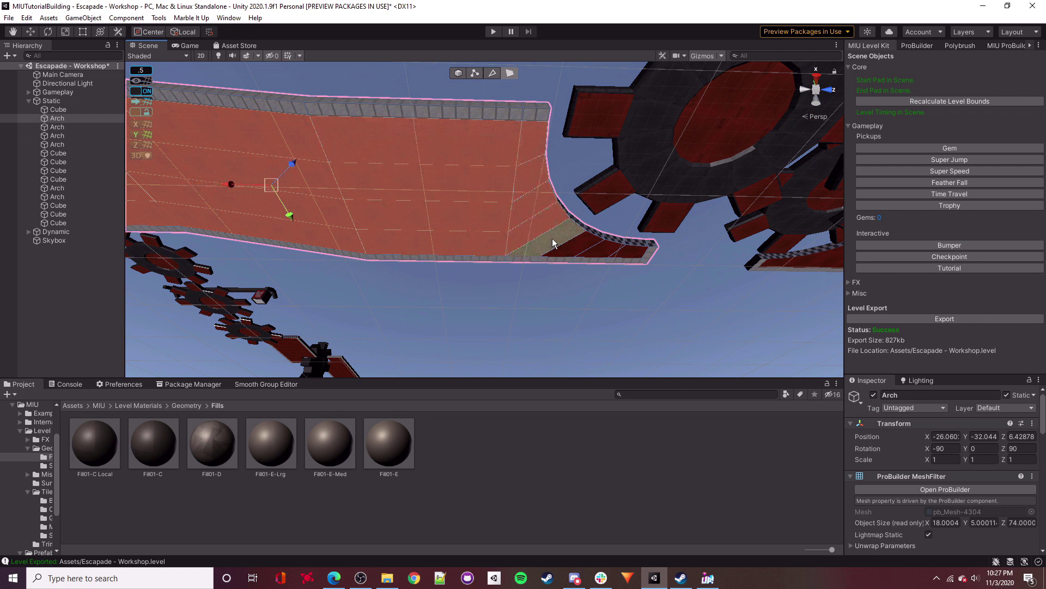
left_click(576, 248, "shift")
left_click(600, 254, "shift")
left_click(632, 254, "shift")
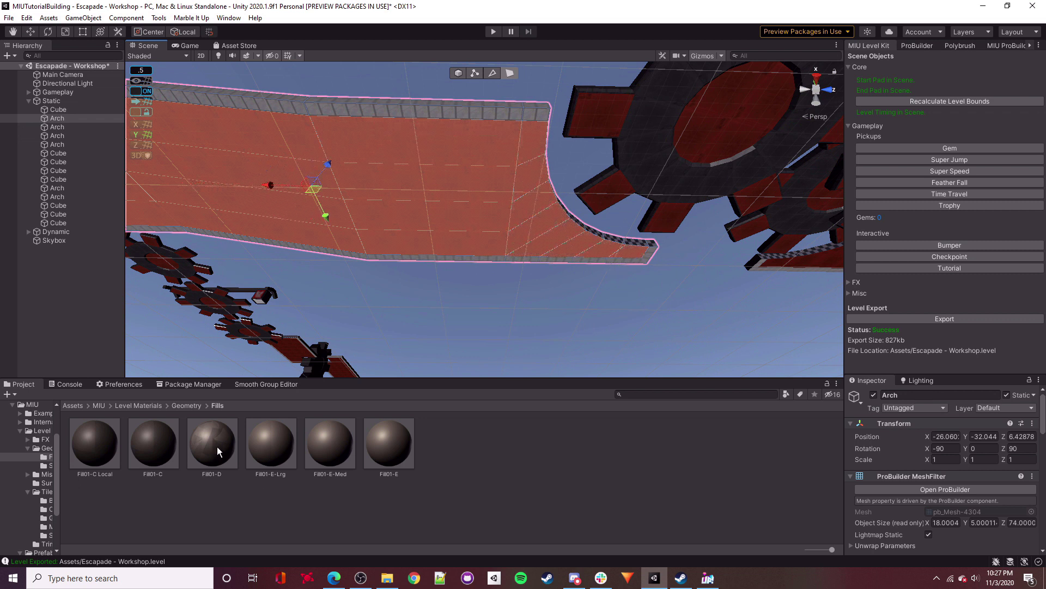
left_click_drag(217, 450, 391, 217)
left_click(499, 309)
Select the underside faces of the next arch platform, starting with the narrow end beside the gears.
left_click_drag(499, 276, 376, 66, "alt")
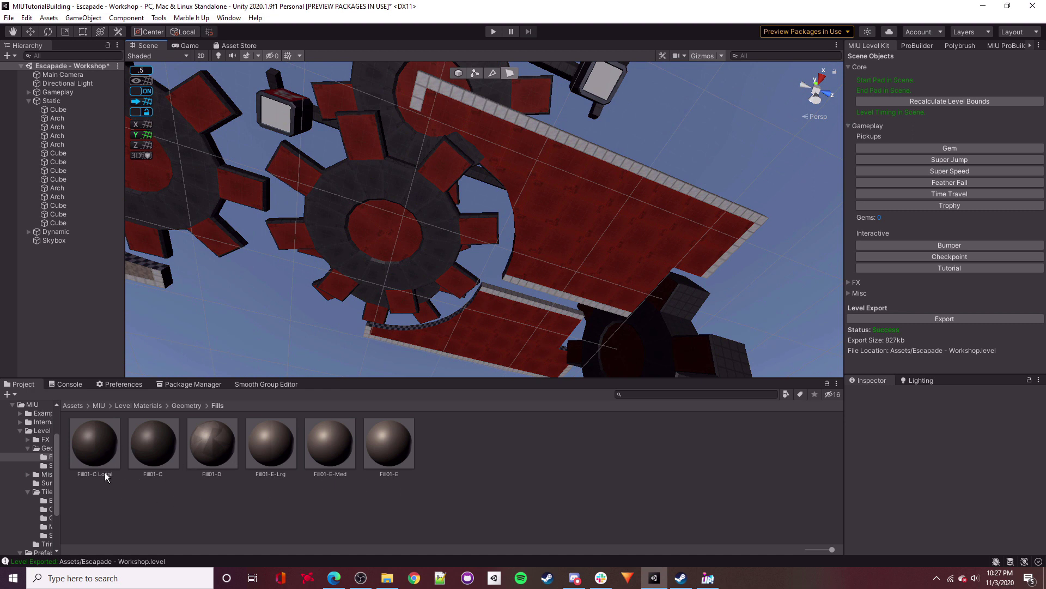
left_click_drag(528, 249, 390, 169, "alt")
left_click(447, 164)
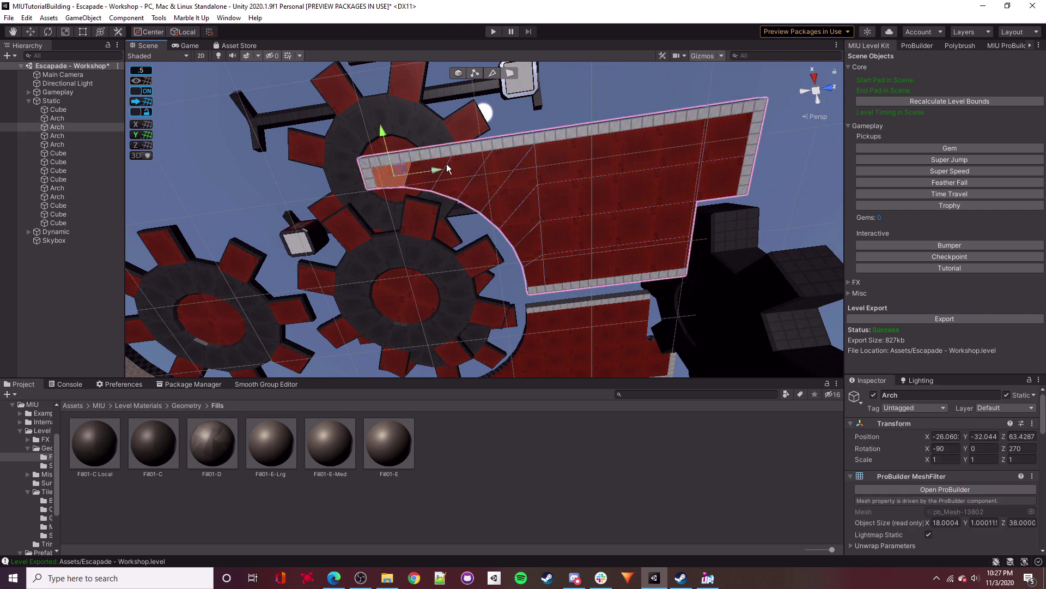
Apply the fill material to all the red underside faces of the large curved arch platform beside the gears.
left_click(426, 180, "shift")
left_click(453, 187, "shift")
left_click(478, 195, "shift")
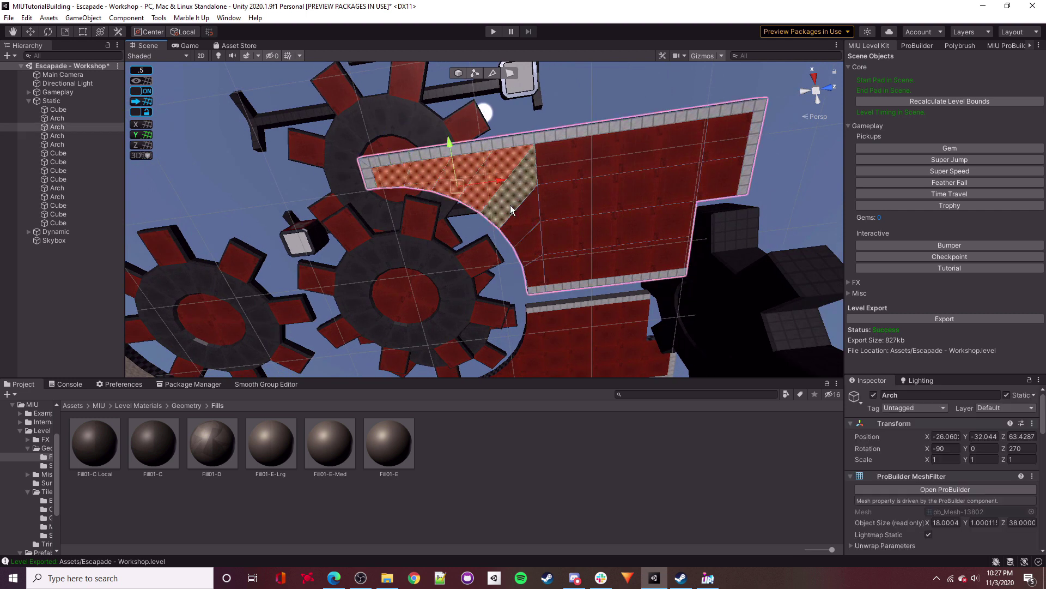
left_click(510, 206, "shift")
left_click(522, 223, "shift")
left_click(531, 245, "shift")
left_click(536, 266, "shift")
left_click(574, 273, "shift")
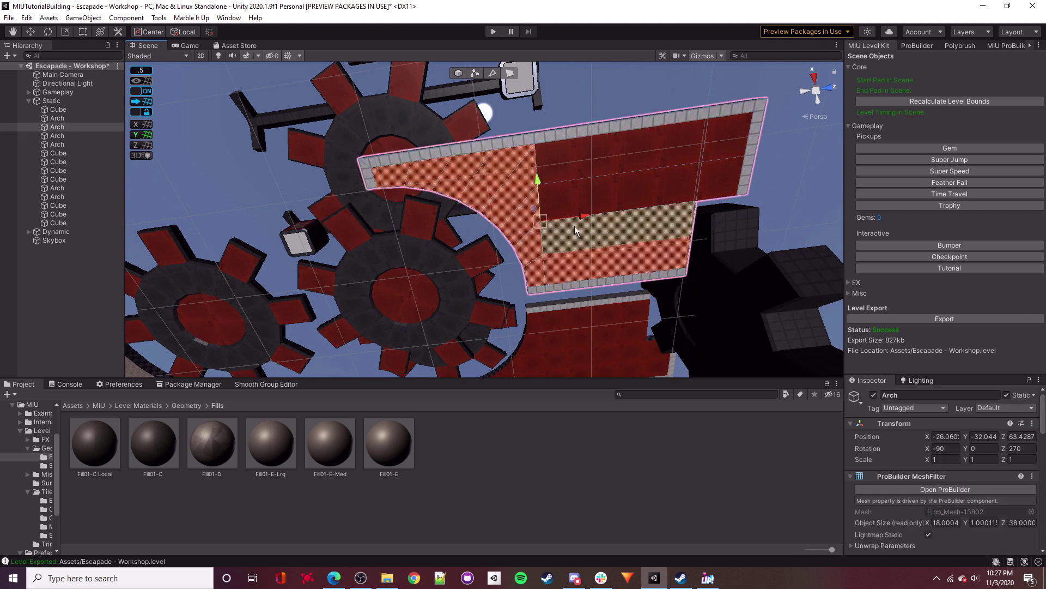
left_click(575, 226, "shift")
left_click(623, 165, "shift")
Select every red underside face of the neighbouring arch platform and cover them with the fill material.
left_click_drag(597, 212, 360, 166, "alt")
left_click(351, 163)
left_click_drag(442, 201, 400, 177, "alt")
left_click(391, 166, "shift")
left_click(412, 205, "shift")
left_click(394, 216, "shift")
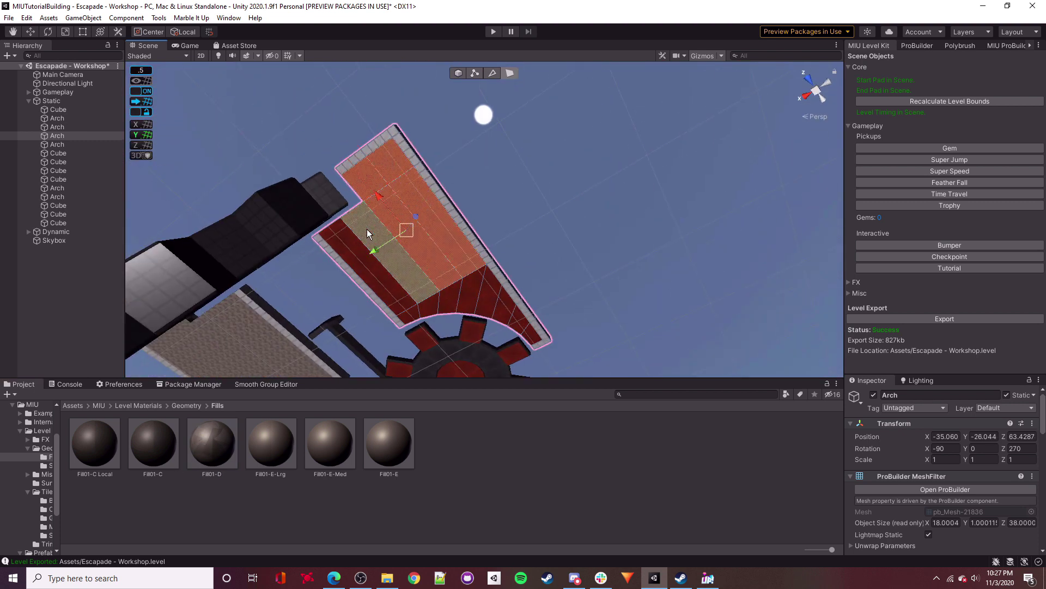
left_click(367, 229, "shift")
left_click(357, 256, "shift")
left_click(410, 311, "shift")
left_click(448, 302, "shift")
left_click(480, 300, "shift")
left_click(499, 309, "shift")
left_click(518, 320, "shift")
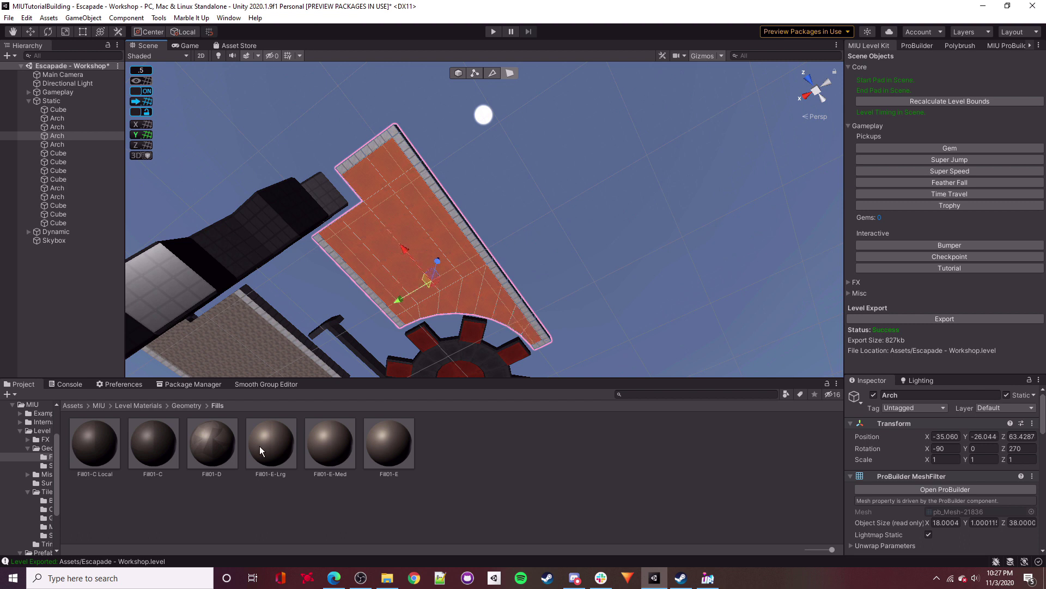
left_click_drag(436, 239, 476, 293, "alt")
left_click_drag(271, 443, 436, 194)
Retexture the red underside of the third curved arch platform, including its narrow faces along the gear cutout, with the fill material.
left_click(598, 173)
right_click_drag(598, 172, 581, 128)
left_click(630, 177)
left_click(583, 167, "shift")
left_click(551, 164, "shift")
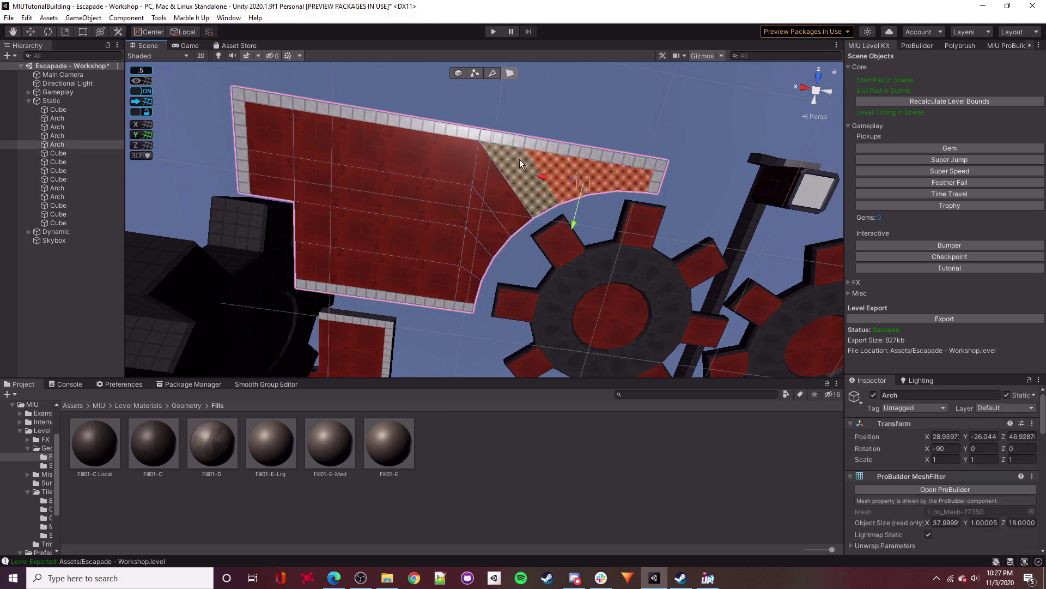
left_click(517, 162, "shift")
left_click(500, 202, "shift")
left_click(484, 228, "shift")
left_click(474, 246, "shift")
left_click(468, 282, "shift")
left_click(431, 275, "shift")
left_click(404, 235, "shift")
left_click(381, 191, "shift")
key("alt+1")
left_click(414, 98)
Apply the fill material to the red underside faces of the notched cube platform next to the black gear.
right_click_drag(415, 98, 599, 82)
left_click(549, 212)
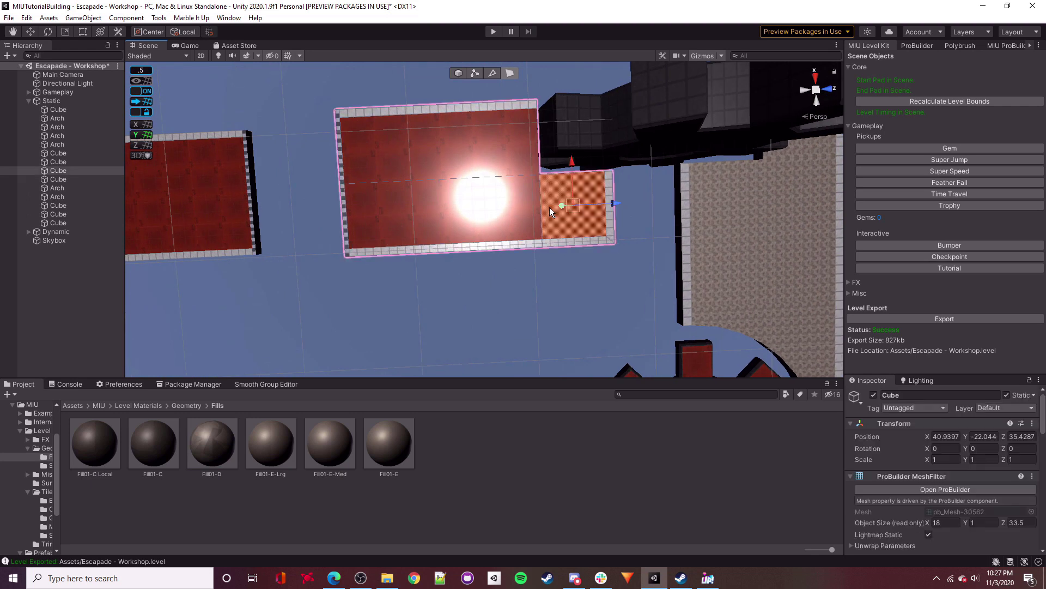
left_click(490, 209, "shift")
left_click(419, 143, "shift")
middle_click_drag(285, 311, 367, 326)
key("alt+1")
Apply Fill01-D to all the red underside faces of the arch platform with a single curved end beside the gears.
right_click_drag(531, 200, 502, 211)
left_click(519, 204)
left_click(373, 212)
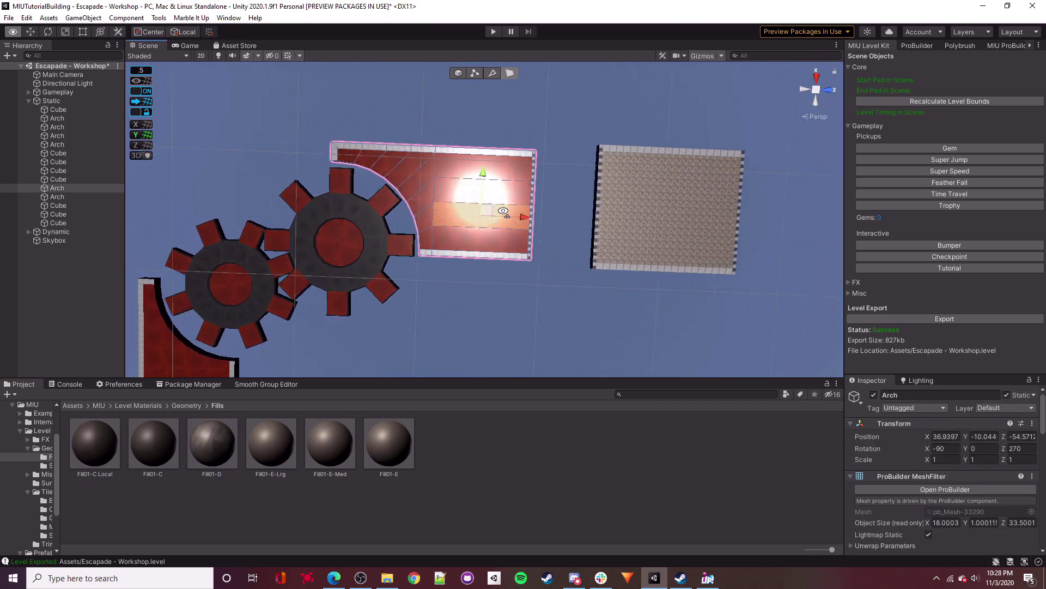
left_click(489, 239, "shift")
left_click(479, 189, "shift")
left_click(453, 169, "shift")
left_click(424, 165, "shift")
left_click(428, 185, "shift")
left_click(434, 238, "shift")
left_click(398, 166, "shift")
left_click(377, 161, "shift")
left_click(361, 157, "shift")
left_click_drag(210, 446, 522, 198)
Apply Fill01-D to all the red underside faces of the long arch platform with curved cutouts at both ends.
right_click_drag(528, 199, 688, 211)
left_click(620, 161)
left_click(660, 145, "shift")
left_click(643, 150, "shift")
left_click(605, 158, "shift")
left_click(596, 181, "shift")
left_click(587, 217, "shift")
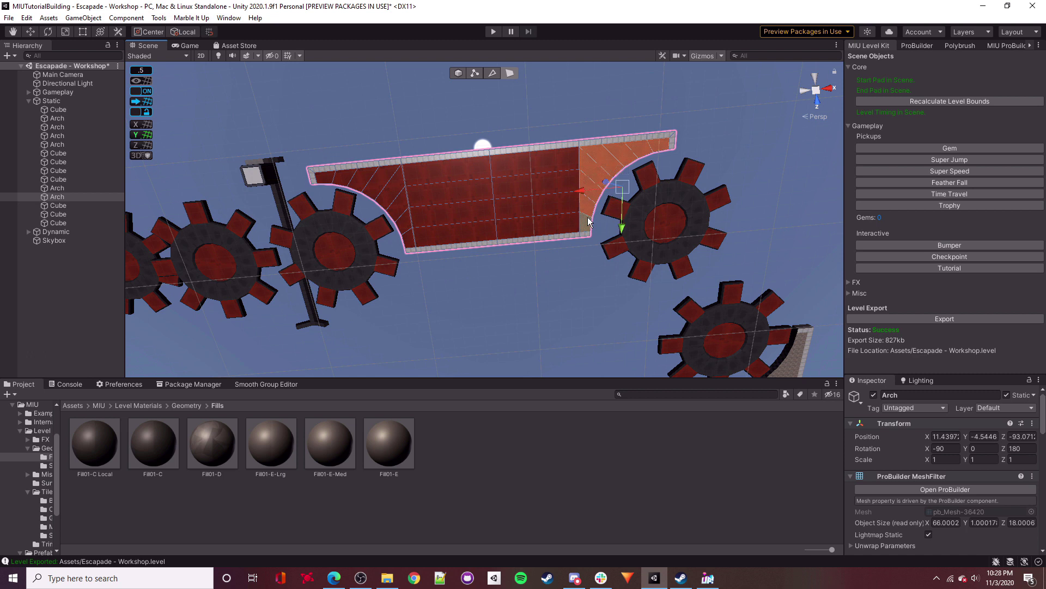
left_click(550, 221, "shift")
left_click(505, 184, "shift")
left_click(512, 163, "shift")
left_click(451, 175, "shift")
left_click(451, 214, "shift")
left_click(405, 224, "shift")
left_click(396, 210, "shift")
left_click(382, 190, "shift")
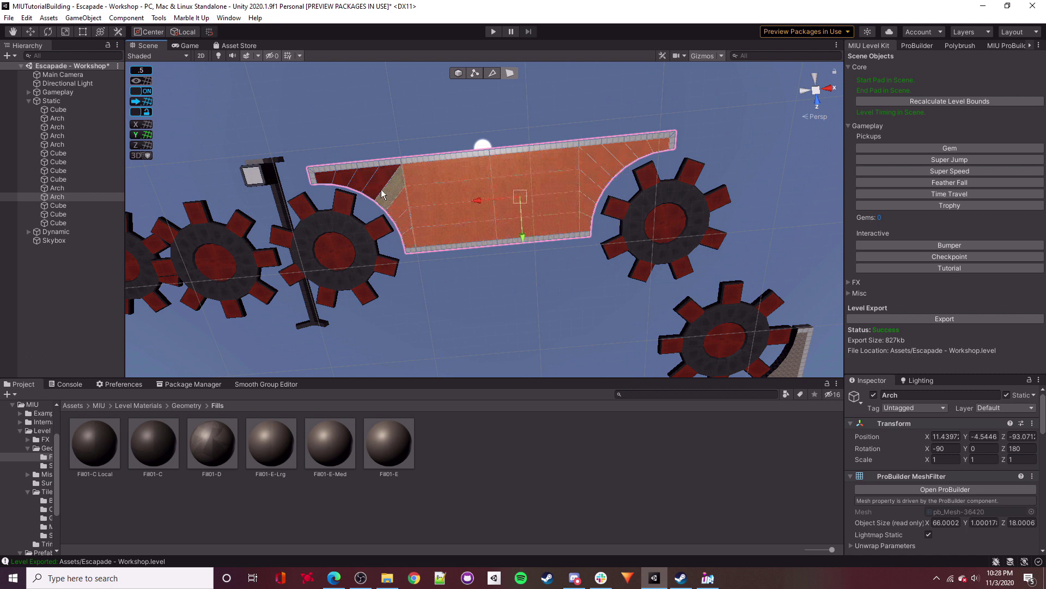
left_click(382, 193, "shift")
left_click(335, 179, "shift")
left_click_drag(212, 443, 469, 218)
Apply Fill01-D to the three red underside faces of the next cube platform.
right_click_drag(469, 218, 394, 181)
key("a")
left_click(510, 222)
left_click(491, 190, "shift")
left_click(415, 191, "shift")
left_click_drag(202, 448, 462, 233)
Apply Fill01-D to the red underside faces of the last notched cube platform and return to object selection mode.
key("a")
mouse_move(462, 233)
right_mouse_down()
mouse_move(448, 252)
mouse_move(463, 253)
right_mouse_up()
left_click(528, 248)
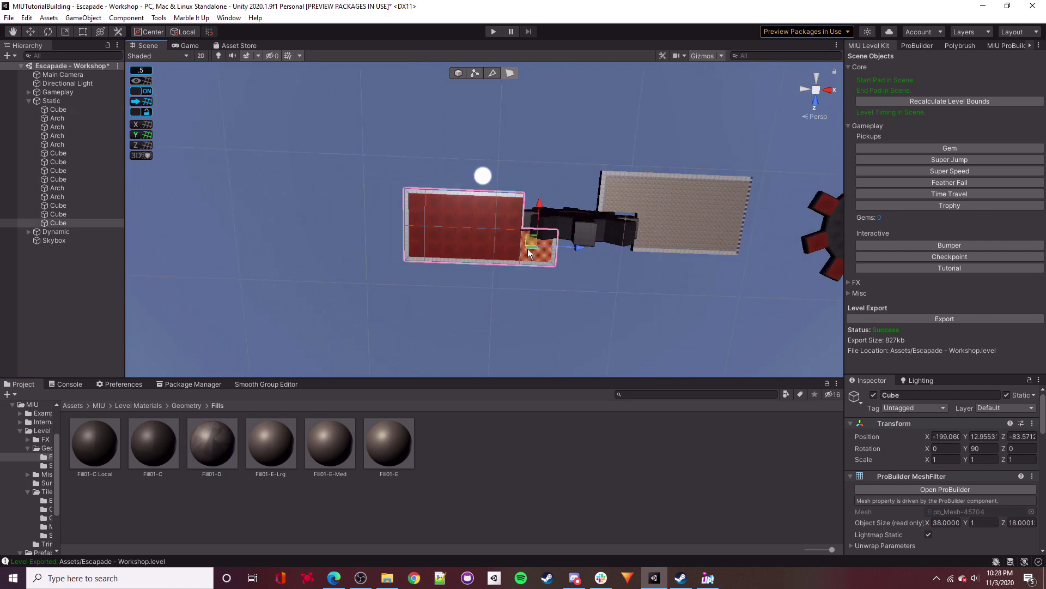
left_click(490, 243, "shift")
left_click(461, 218, "shift")
left_click(414, 217, "shift")
left_click(414, 244, "shift")
left_click_drag(225, 435, 450, 250)
left_click(475, 270)
right_click_drag(475, 269, 537, 261)
left_click(459, 73)
Open the MIU_Skies.png reference image and examine the numbered skies, then return to the Unity editor.
right_click_drag(621, 129, 427, 479)
right_click_drag(552, 328, 544, 335)
left_click(389, 579)
left_click_drag(742, 92, 649, 83)
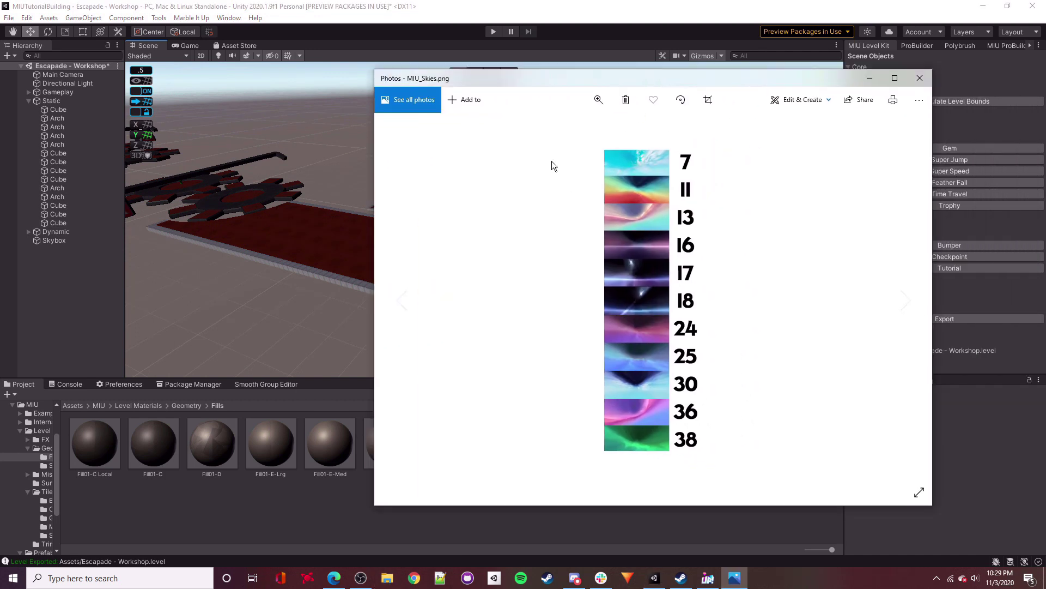
left_click_drag(581, 80, 485, 93)
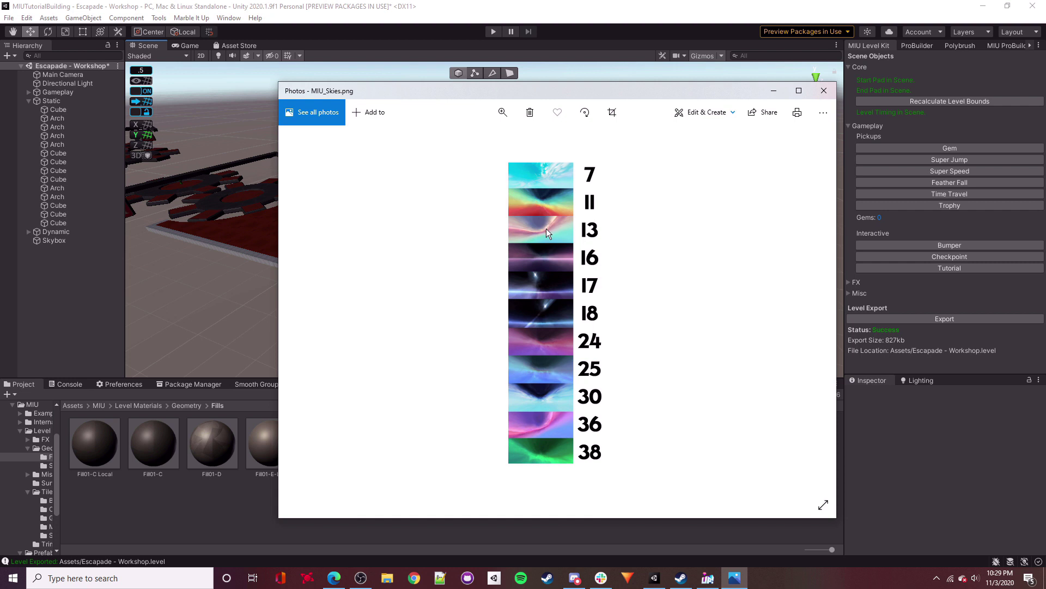
left_click(557, 534)
Duplicate the MIU_Skybox texture in the MIU/Internal/Resources folder and rename the copy to 13.
left_click(99, 406)
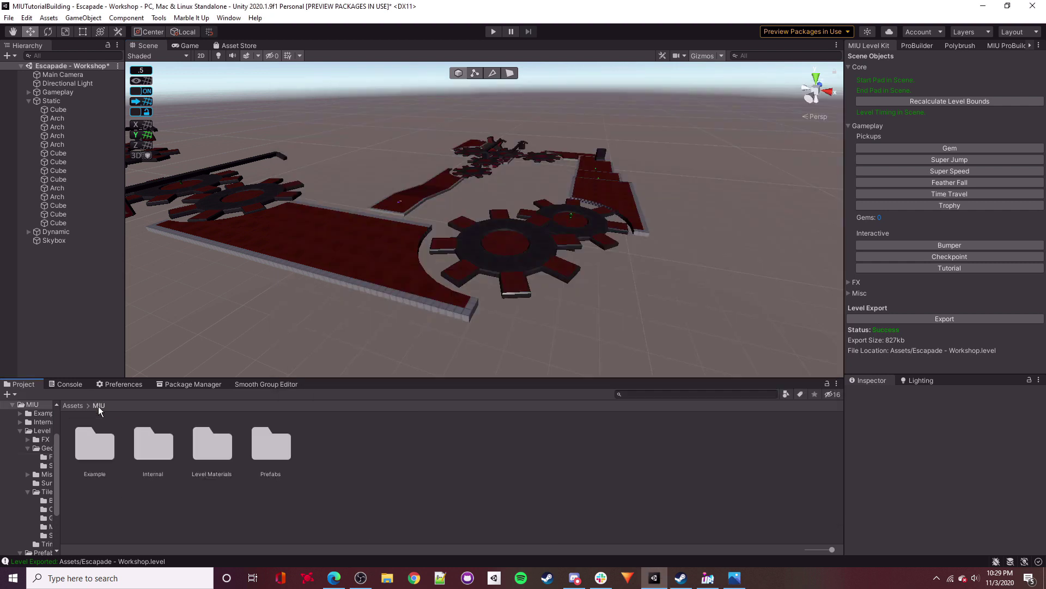
double_click(147, 456)
left_click(282, 461)
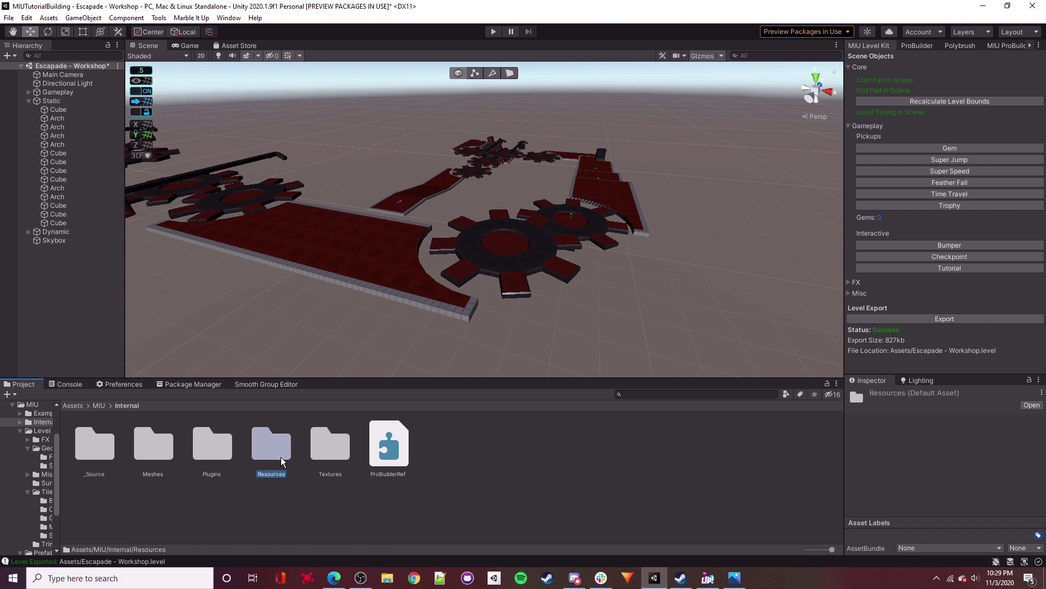
double_click(282, 460)
scroll(409, 496, "down", 3)
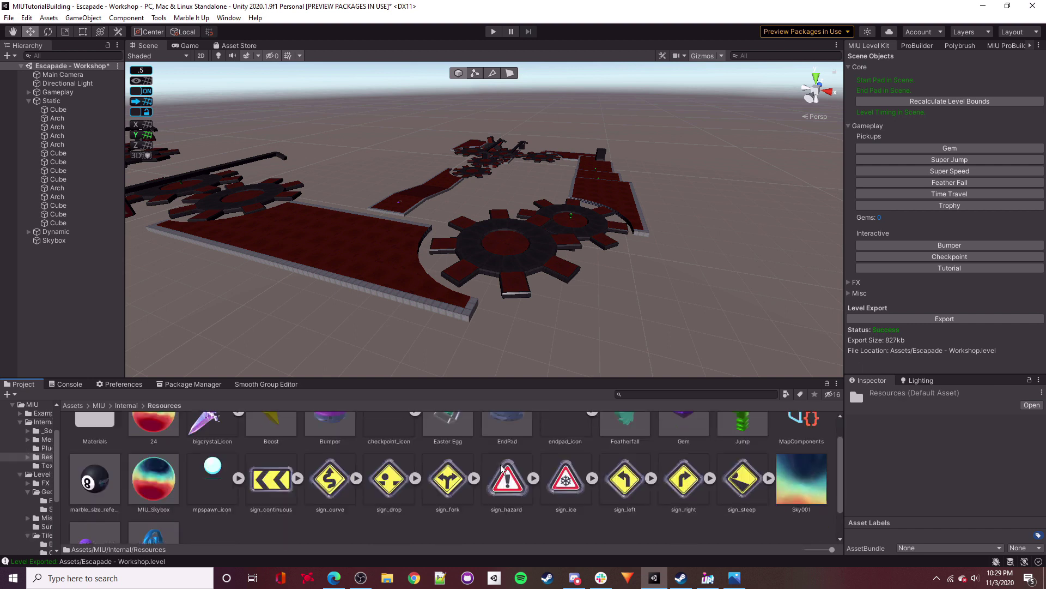
left_click(152, 457)
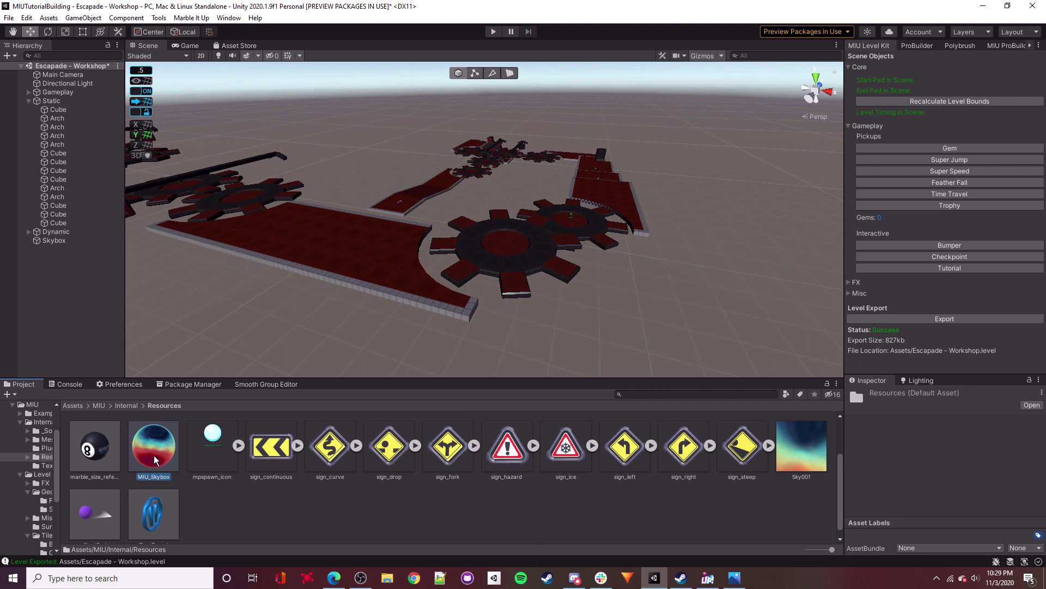
key("ctrl+d")
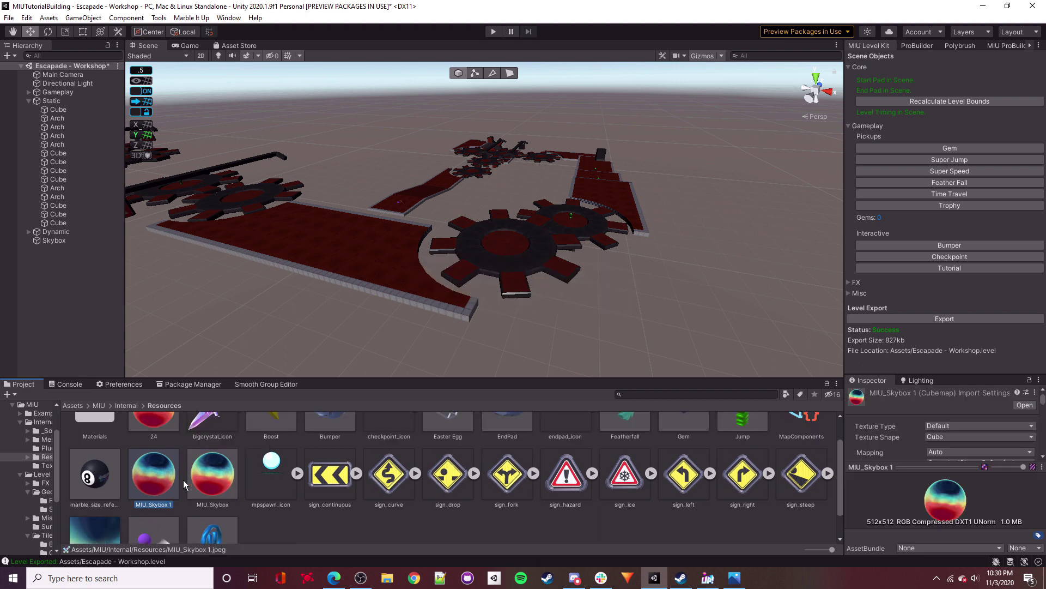
right_click(164, 500)
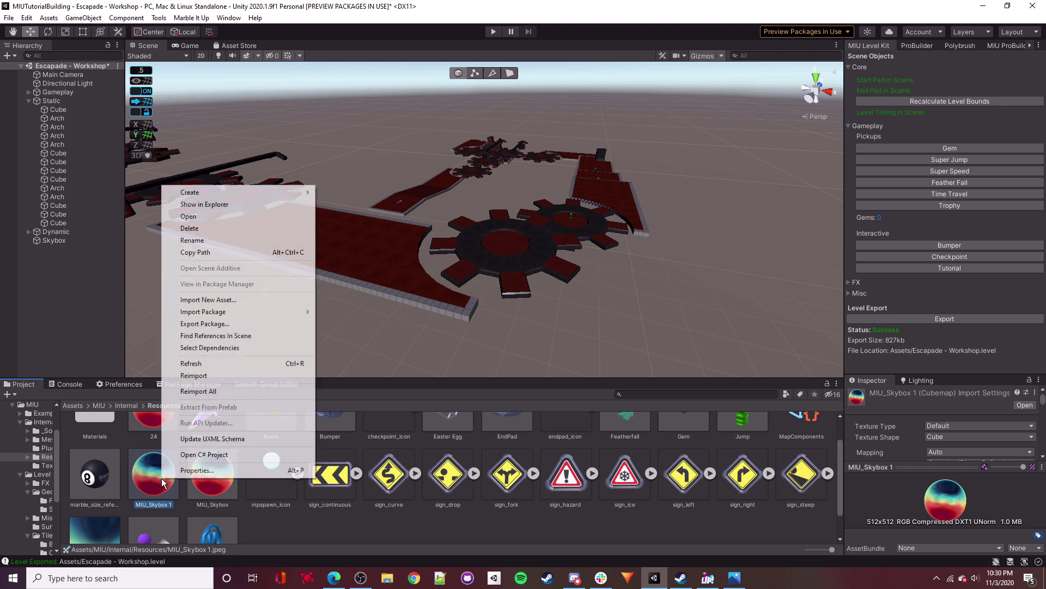
left_click(207, 238)
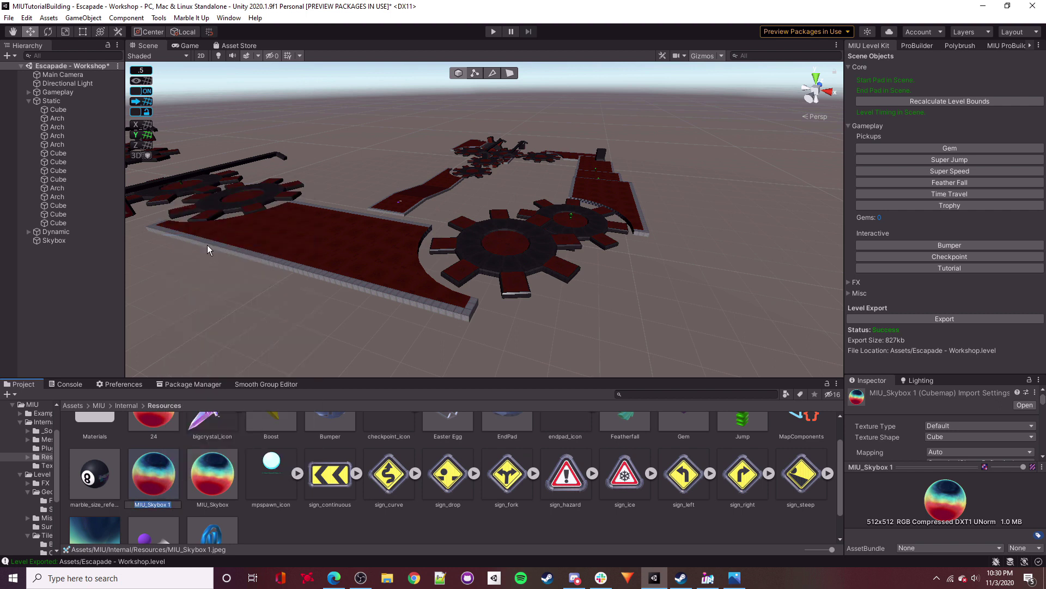
type("13")
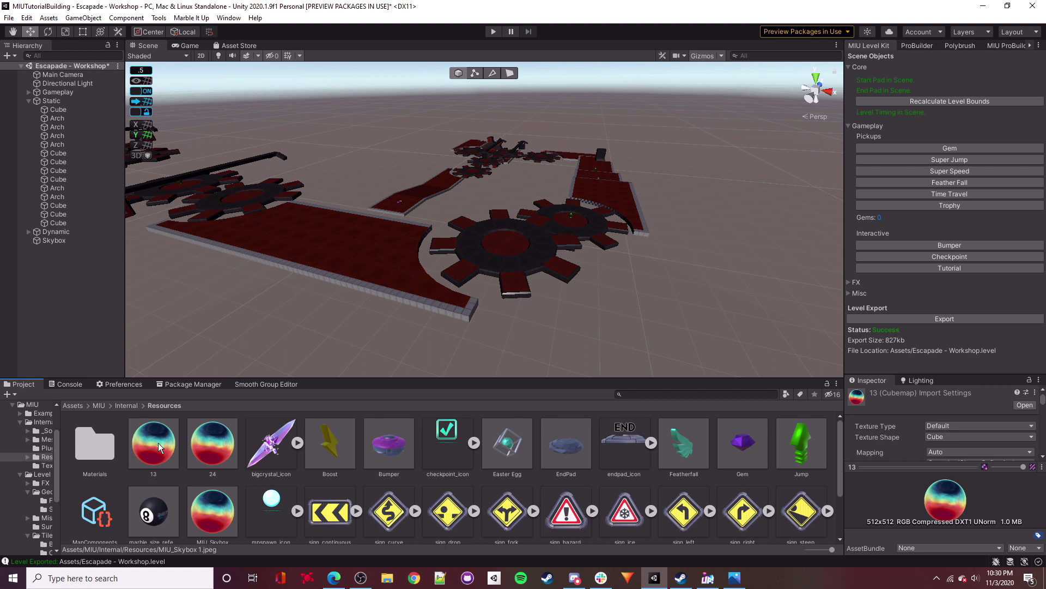
Apply the cubemap named 13 to the scene background as its skybox.
left_click_drag(155, 444, 262, 339)
left_click_drag(302, 342, 310, 357)
mouse_move(483, 256)
right_mouse_down()
mouse_move(554, 206)
mouse_move(663, 213)
mouse_move(502, 182)
mouse_move(582, 204)
mouse_move(545, 207)
mouse_move(626, 202)
mouse_move(445, 212)
mouse_move(528, 241)
mouse_move(479, 248)
right_mouse_up()
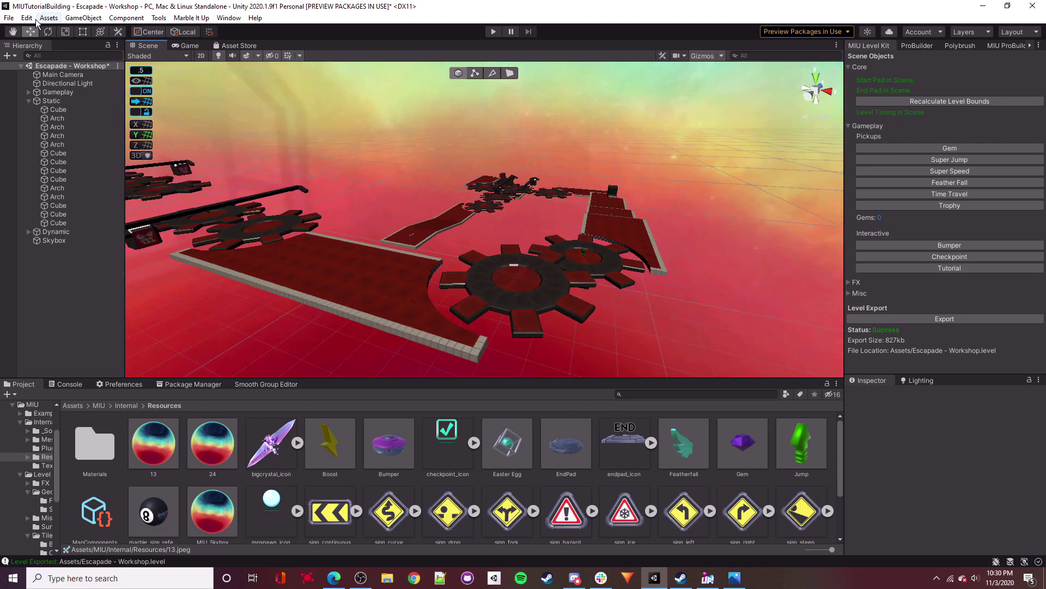
Save the scene, collapse the Core and Gameplay sections of the level kit, and export the level.
left_click(9, 17)
left_click(34, 55)
left_click(848, 68)
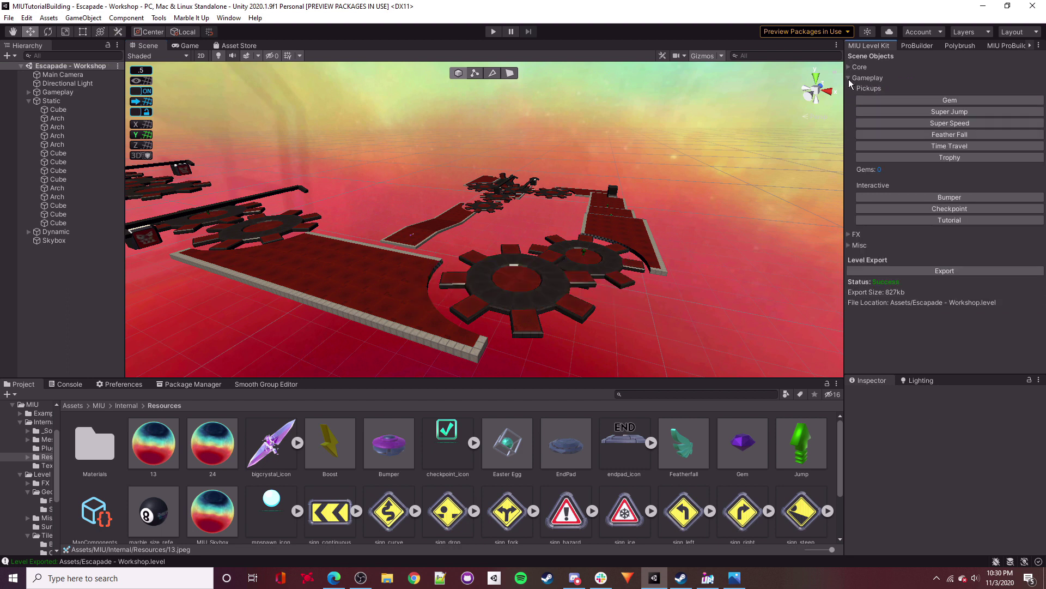
left_click(849, 79)
left_click(918, 126)
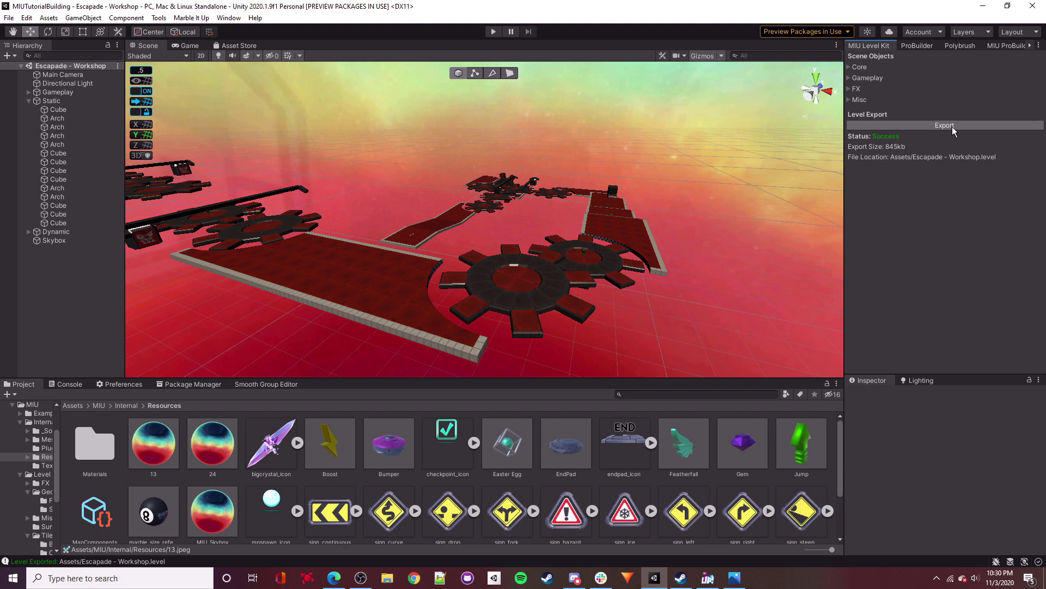
Switch to Marble It Up, test-play the exported level to check the new sky, and return to the Unity editor.
left_click(707, 579)
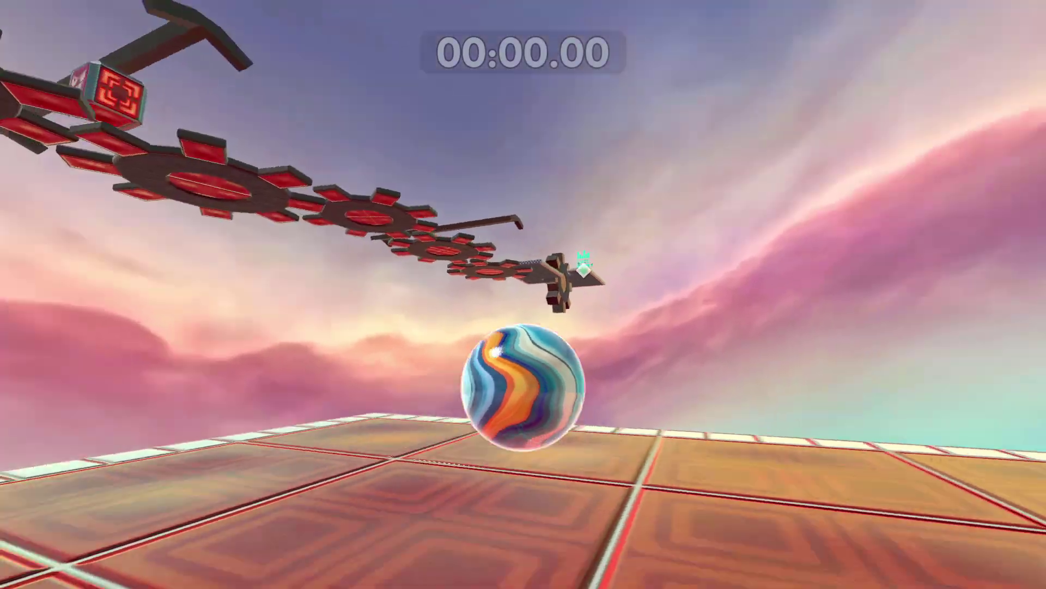
key("w")
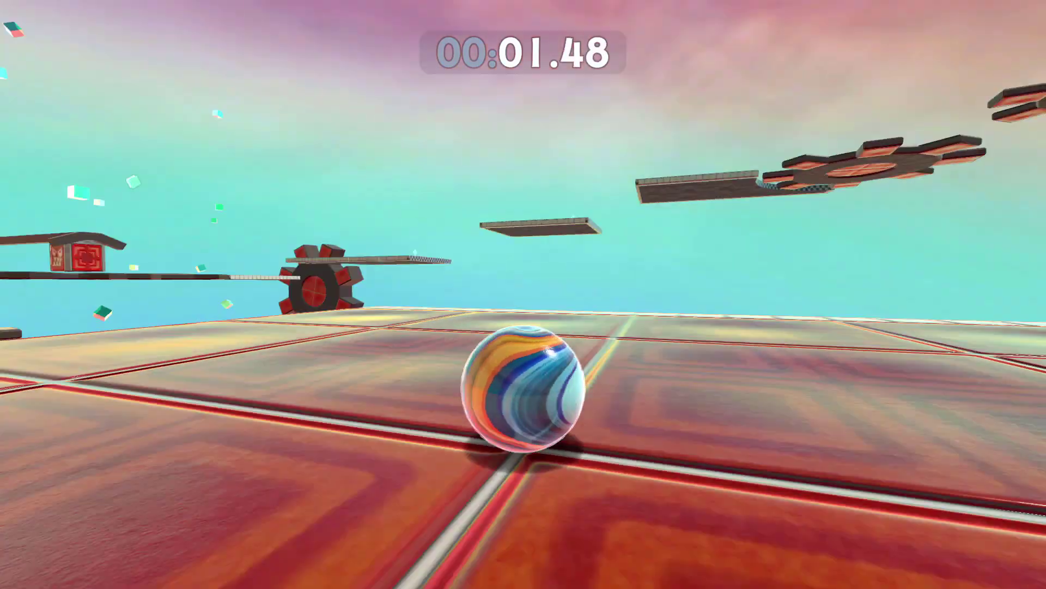
key("w")
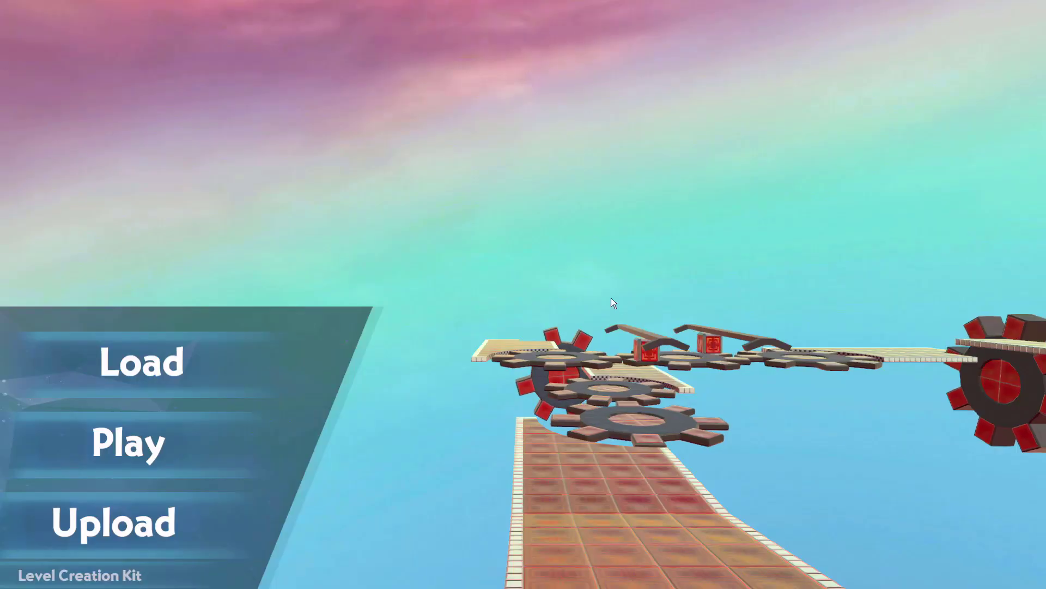
key("super")
left_click(655, 579)
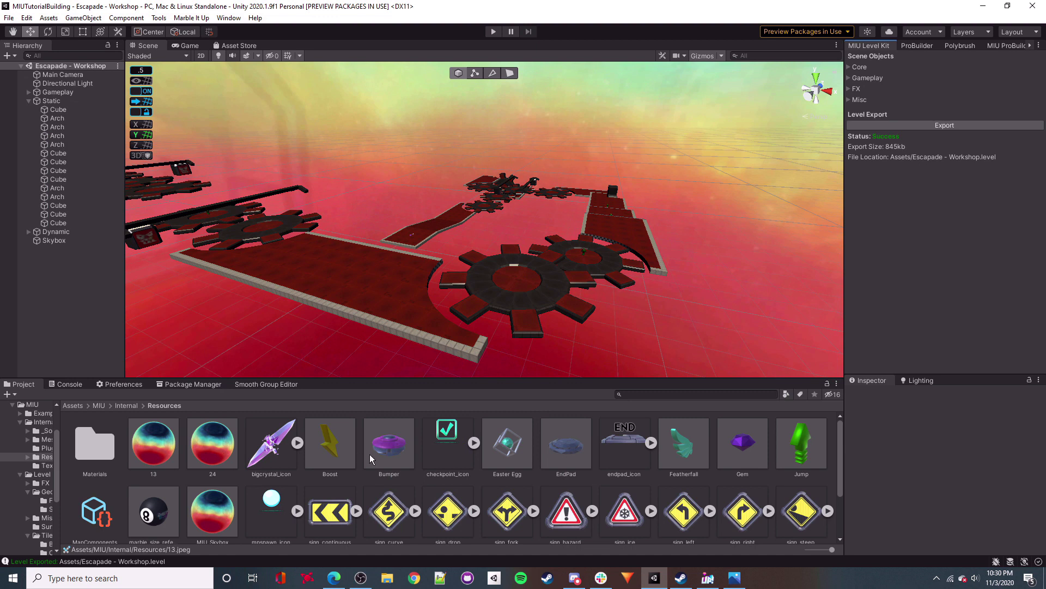
Add the STAR FIELD prefab from MIU/Prefabs/FX to the scene and set its position to 0, 0, 0.
left_click(99, 405)
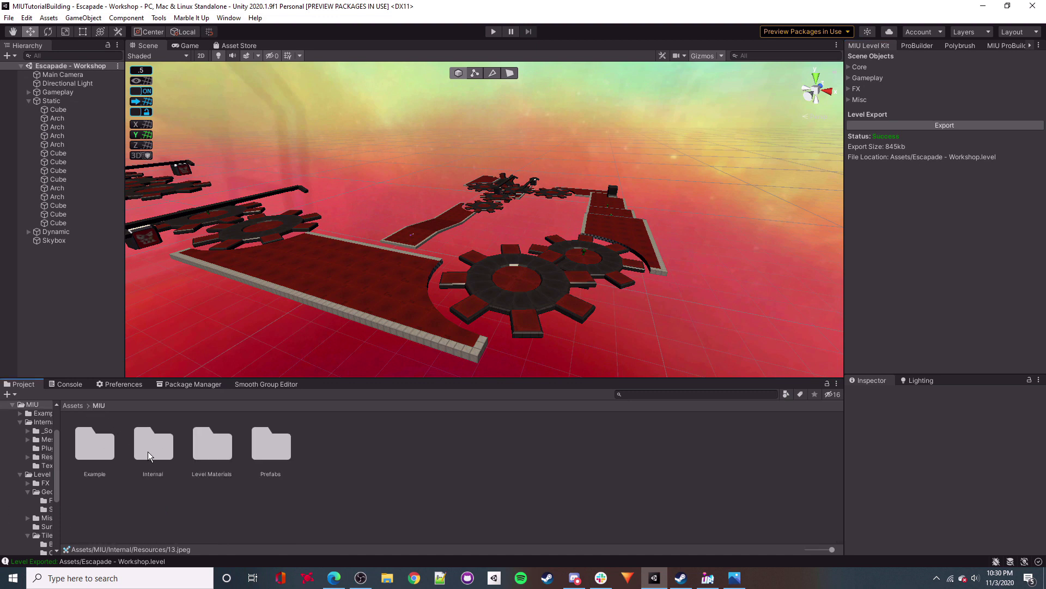
double_click(271, 452)
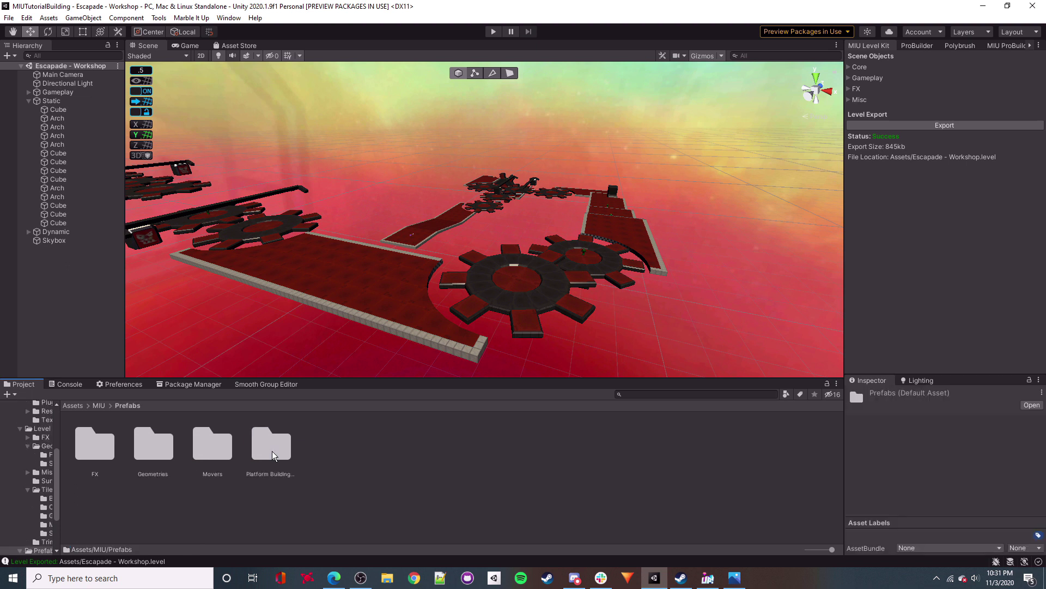
double_click(99, 455)
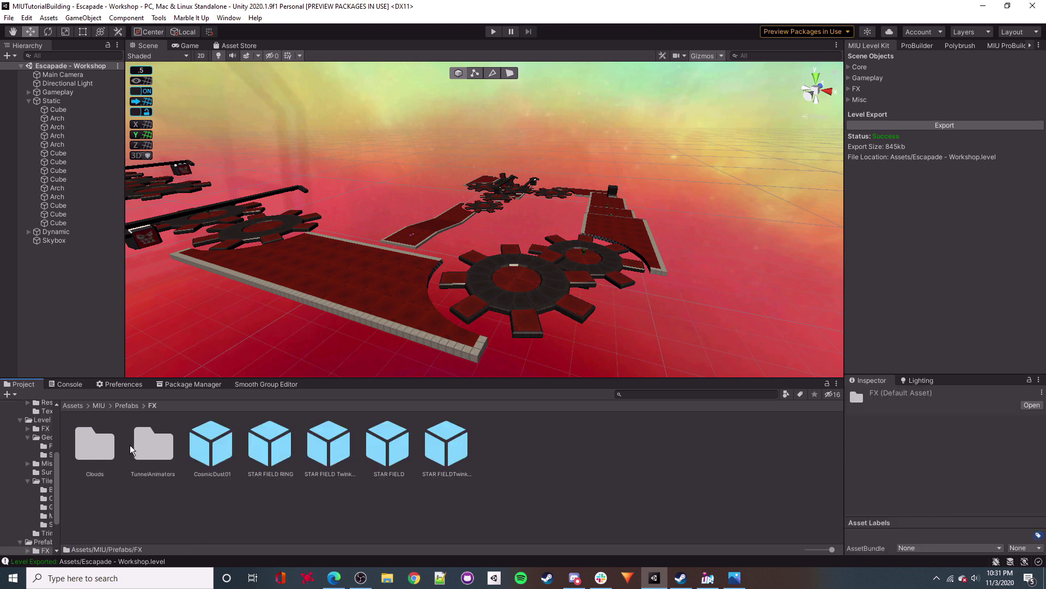
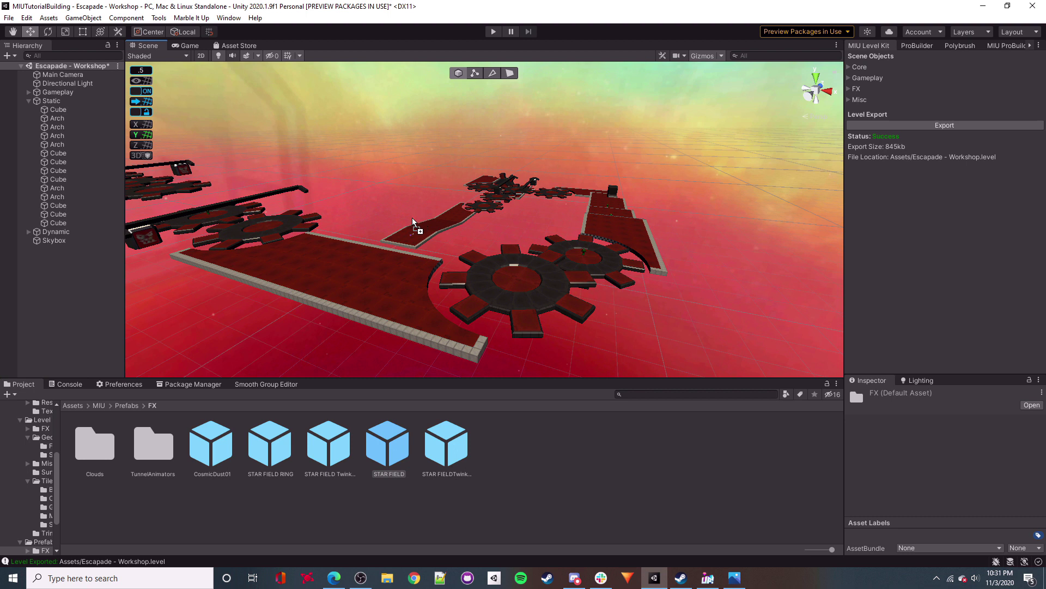
left_click_drag(412, 217, 411, 217)
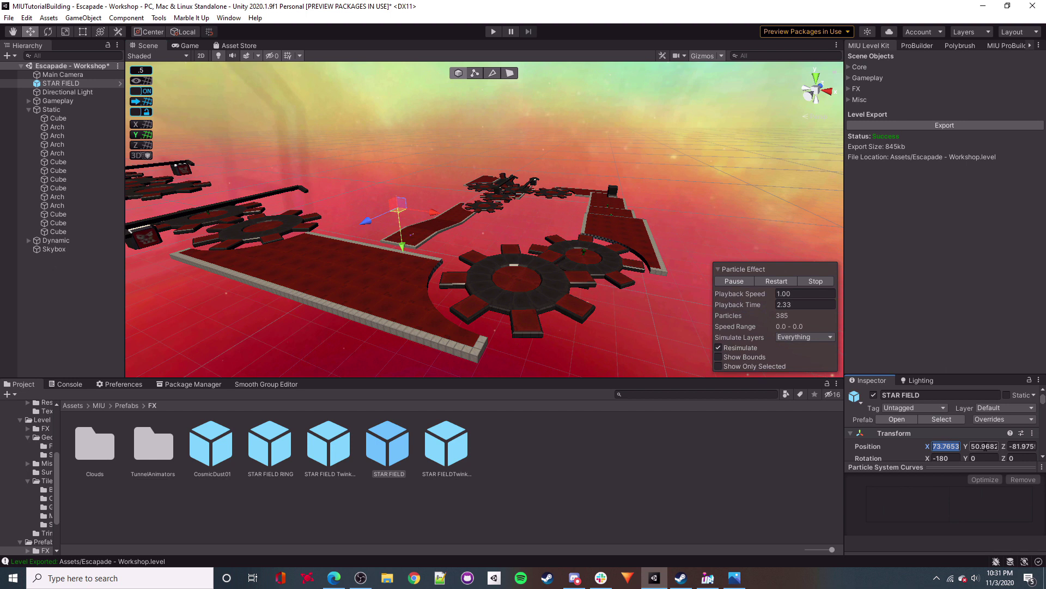
right_click_drag(547, 128, 550, 97)
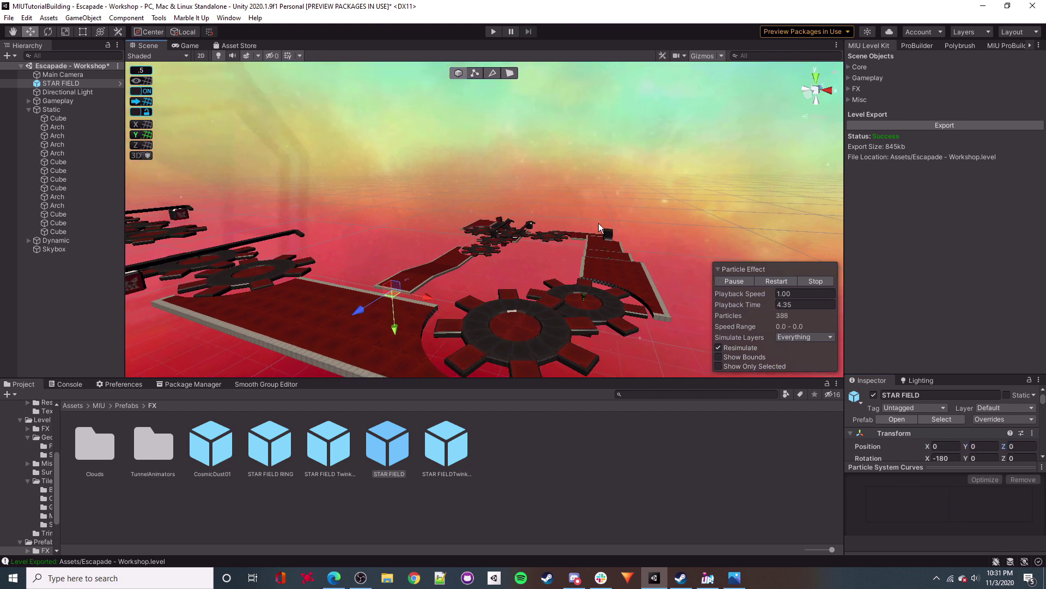
left_click(776, 166)
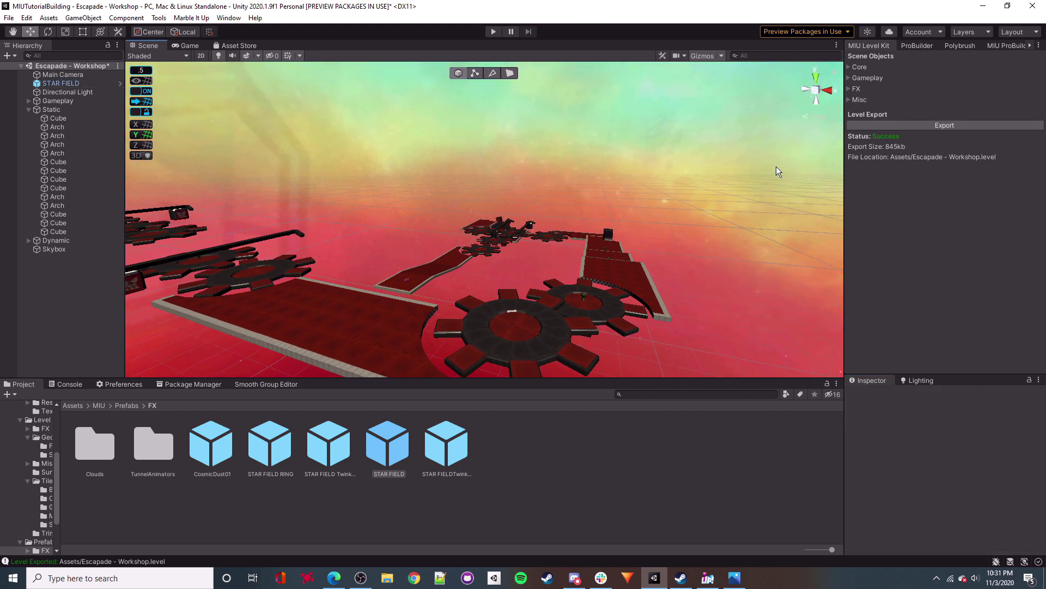
Switch to Marble It Up and play the level to check the star field in the sky.
left_click(711, 580)
left_click(149, 452)
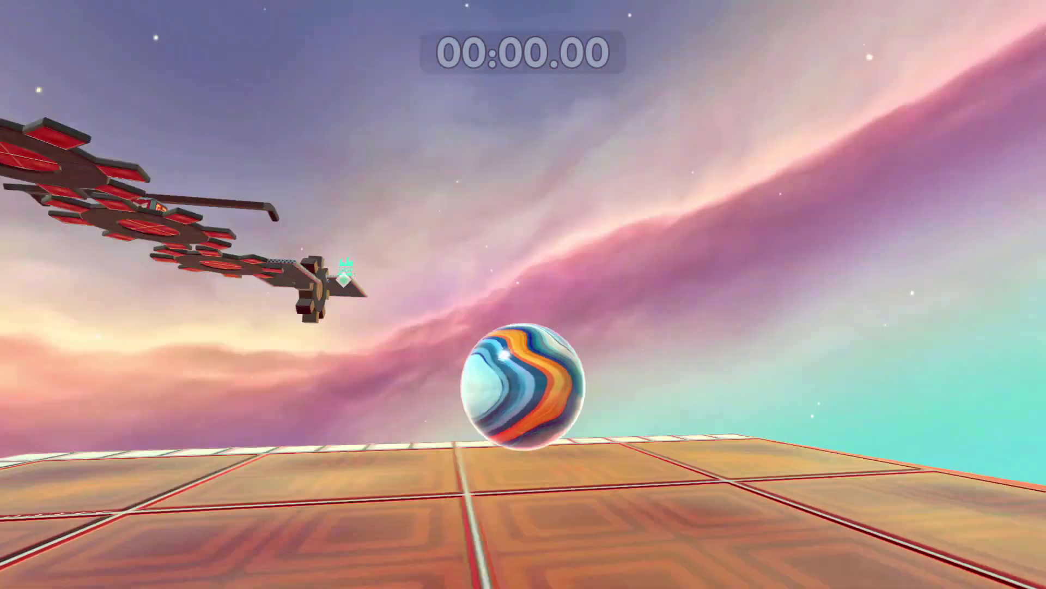
Look around the sky in the test run to check the stars, and return to the Unity editor.
key("w")
key("w")
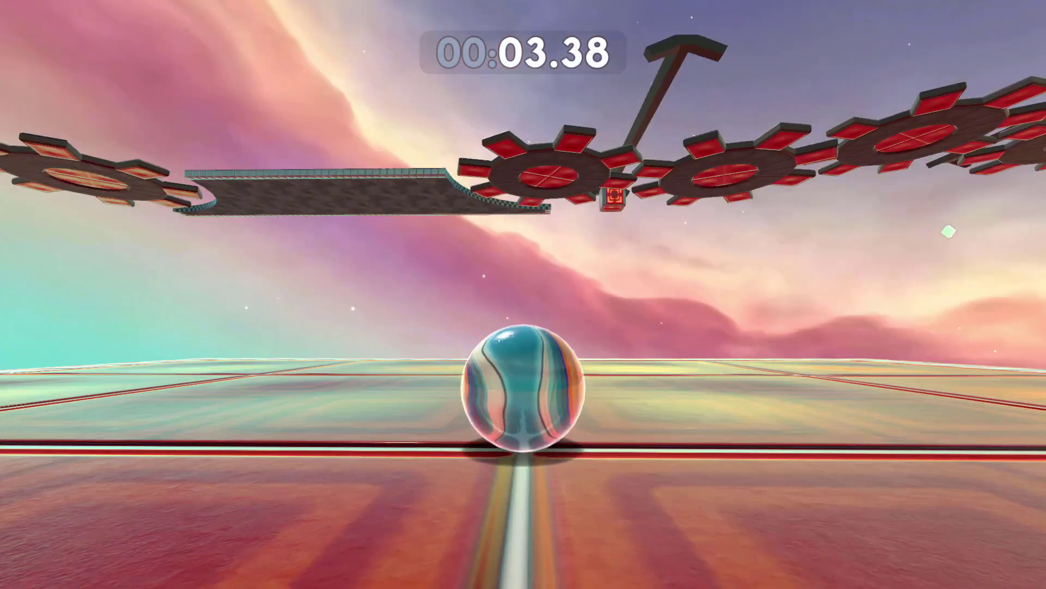
key("w")
key("w")
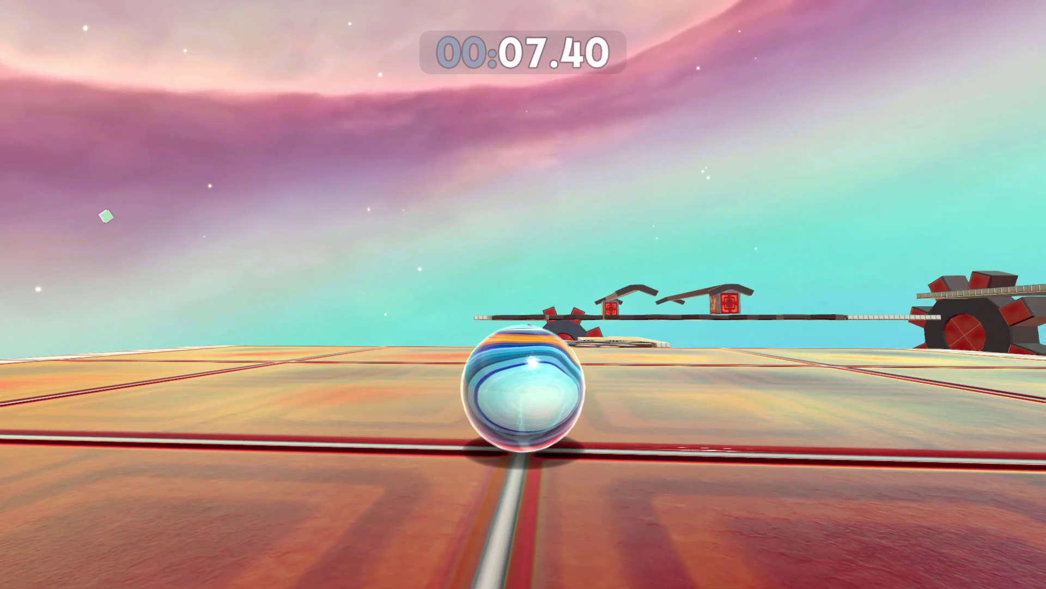
key("w")
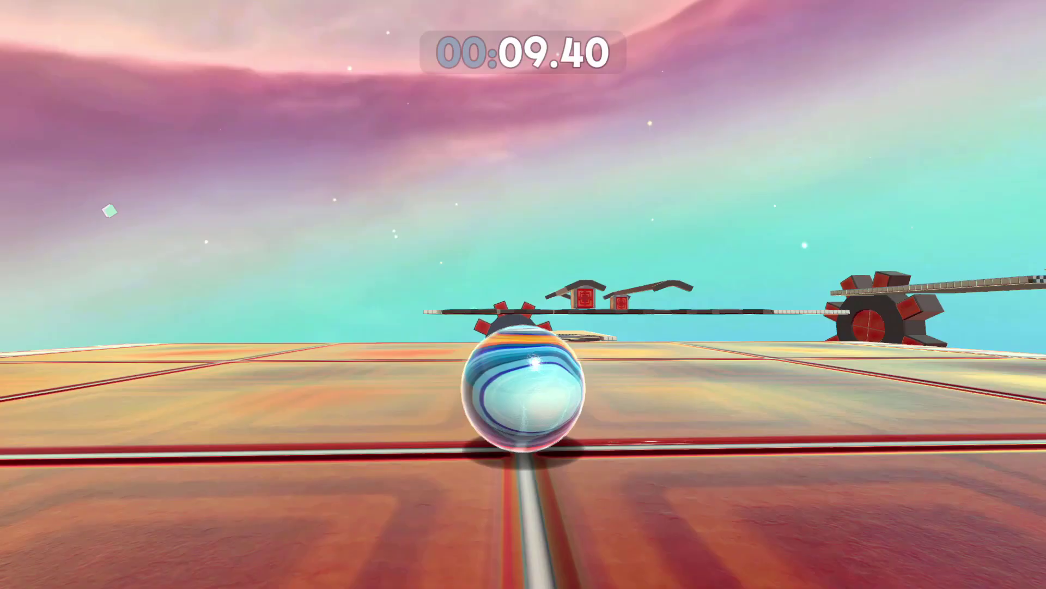
key("w")
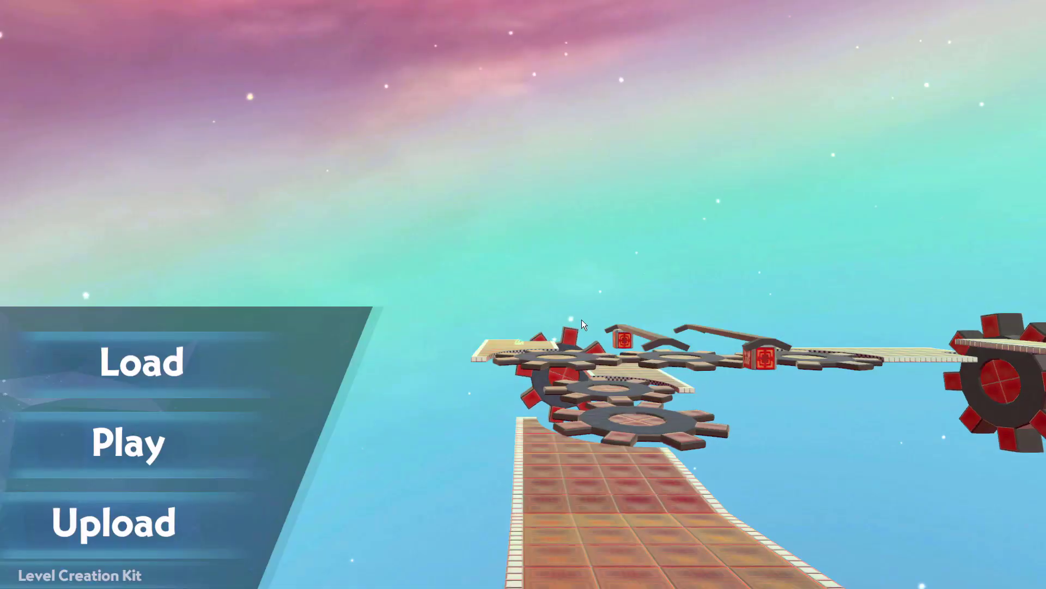
key("super")
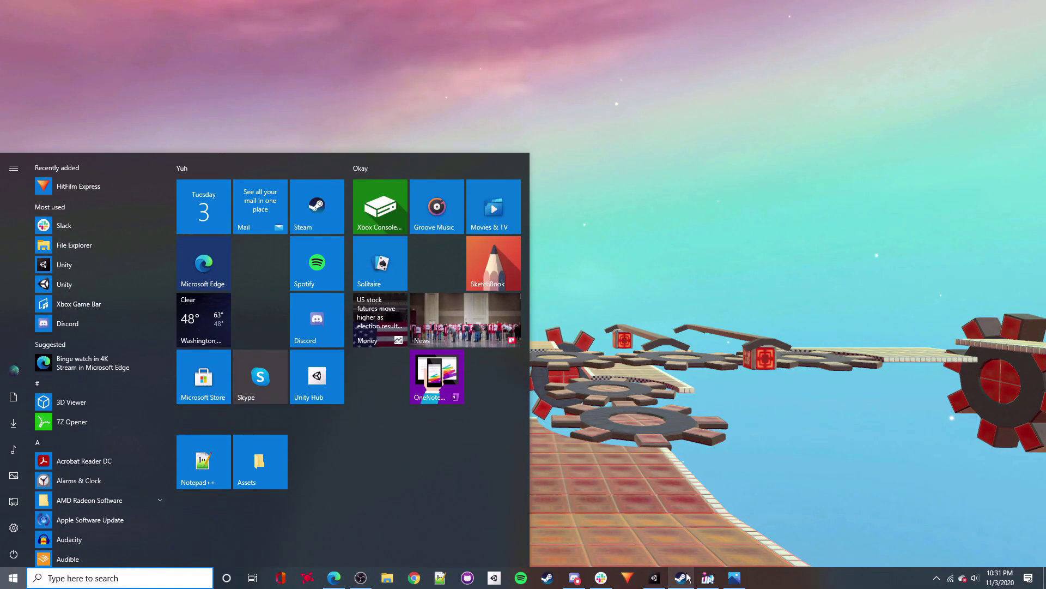
left_click(654, 577)
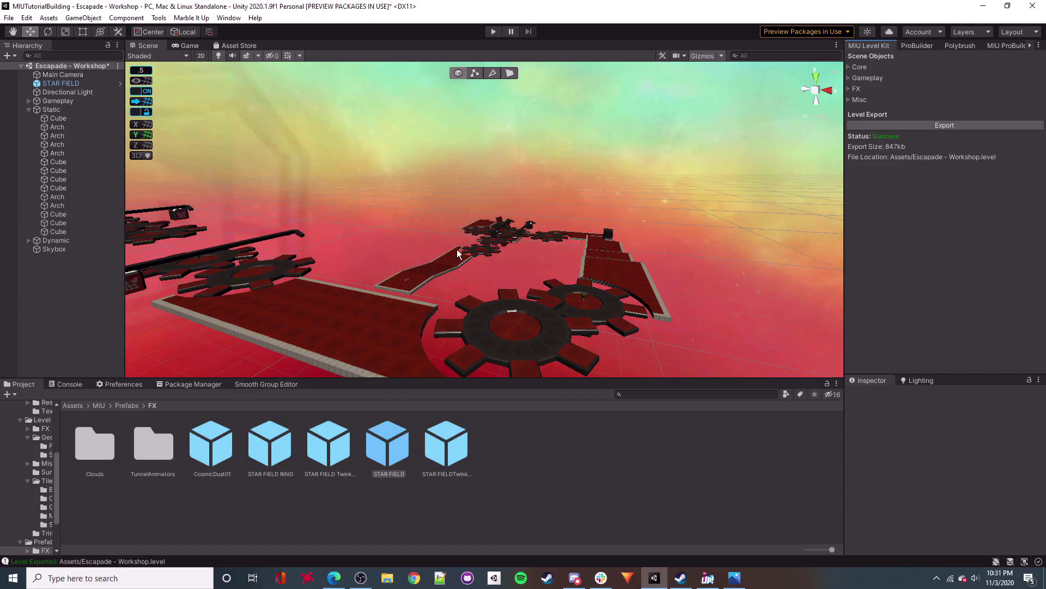
Nest STAR FIELD under Skybox in the scene hierarchy and set its X and Y scale to 12.
left_click(64, 84)
left_click_drag(18, 264, 54, 249)
scroll(949, 449, "down", 10)
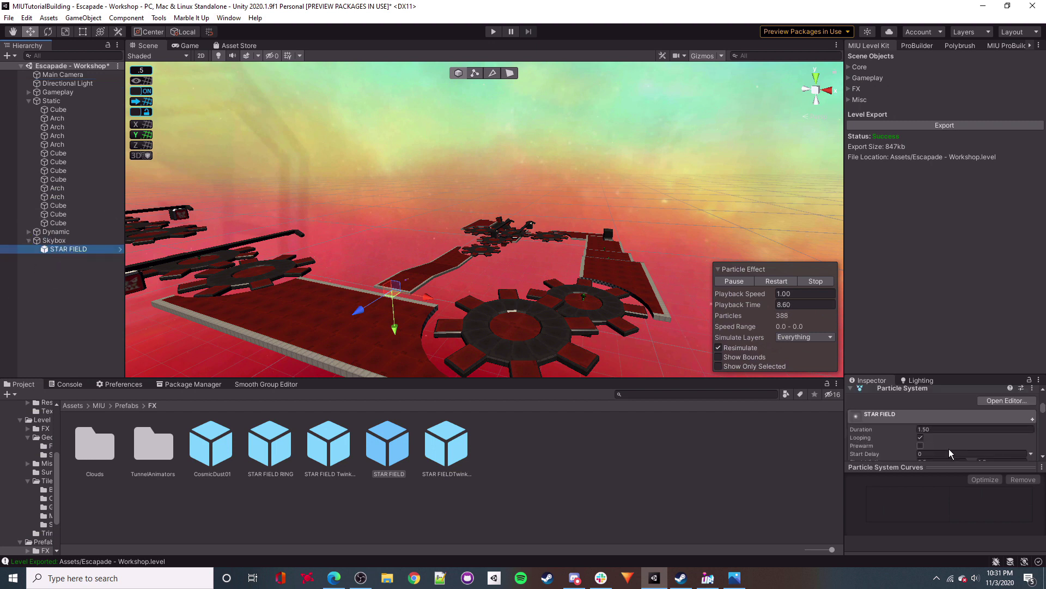
scroll(972, 422, "up", 10)
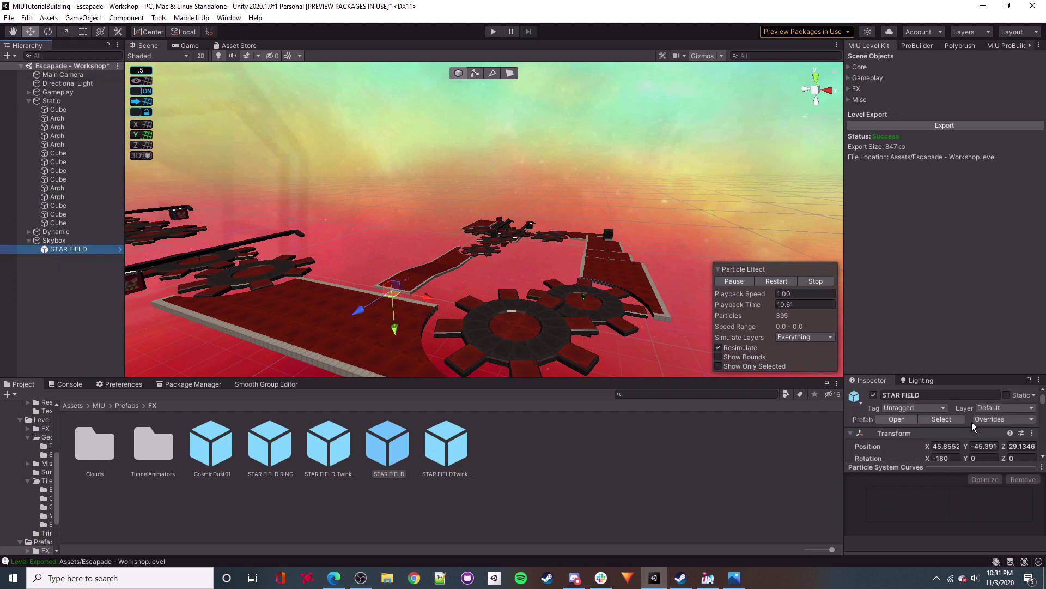
left_click_drag(952, 374, 955, 243)
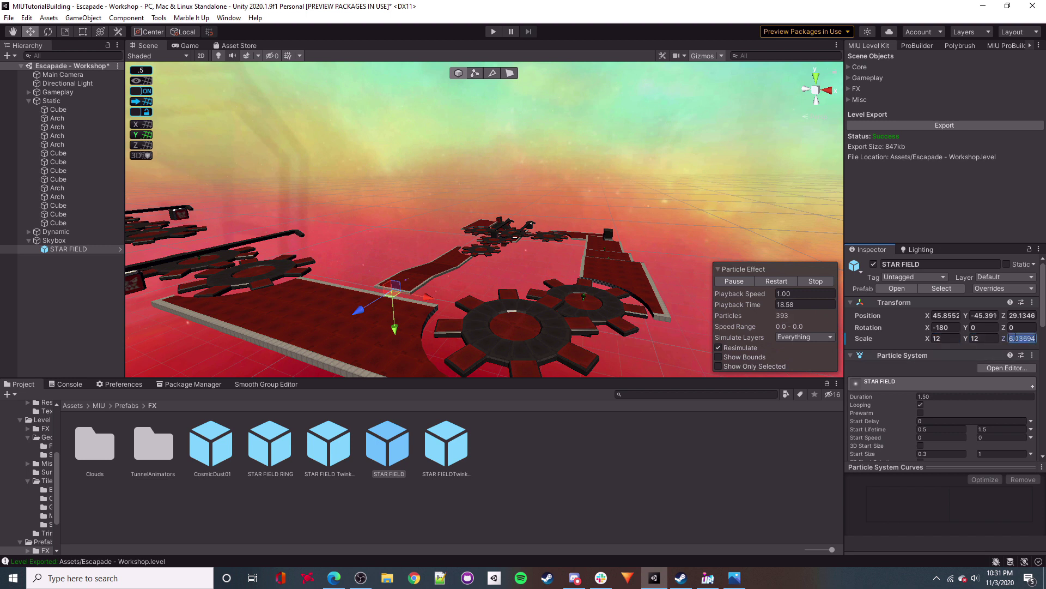
left_click(591, 220)
Export the level, test-play it in Marble It Up to check the resized star field, and return to Unity.
left_click(944, 126)
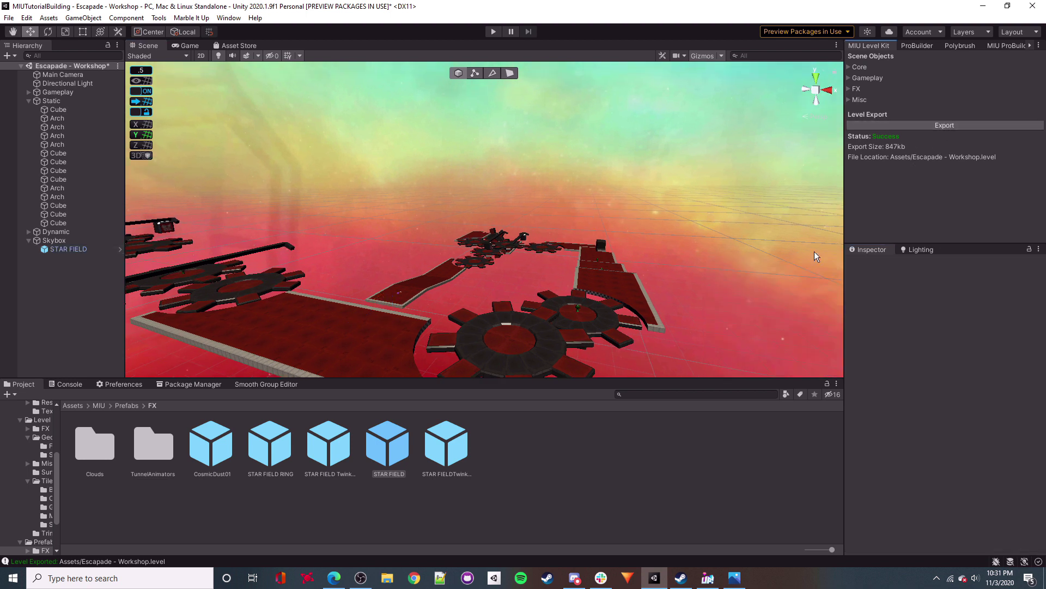
left_click(708, 577)
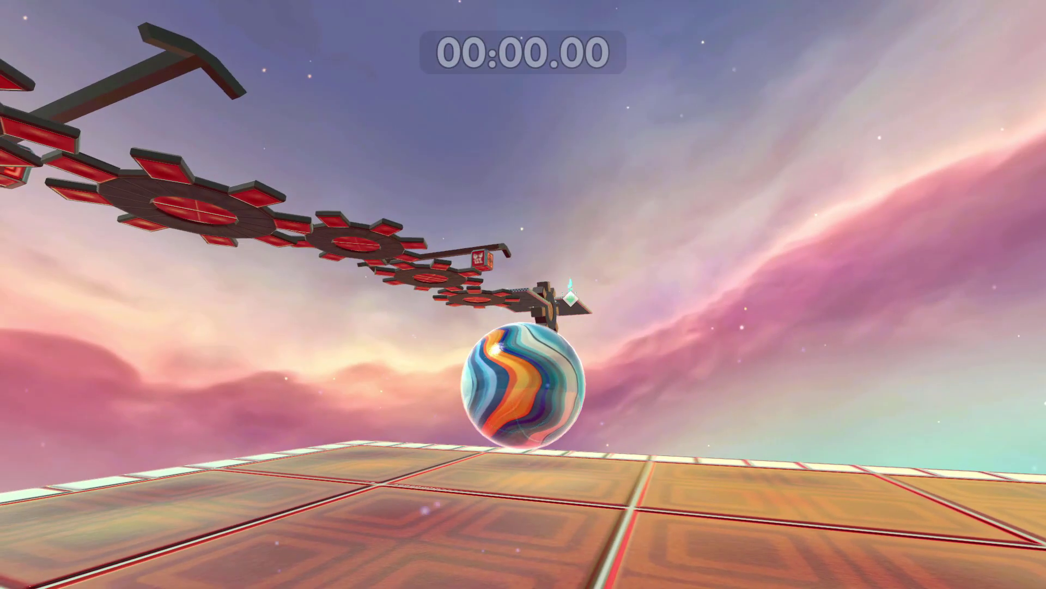
key("w")
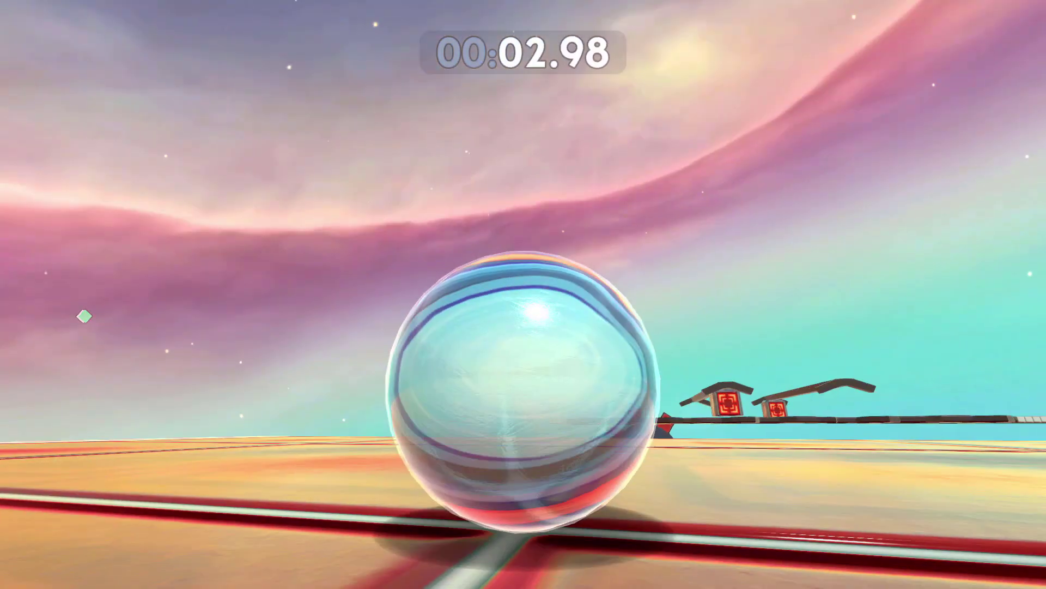
key("Escape")
key("super")
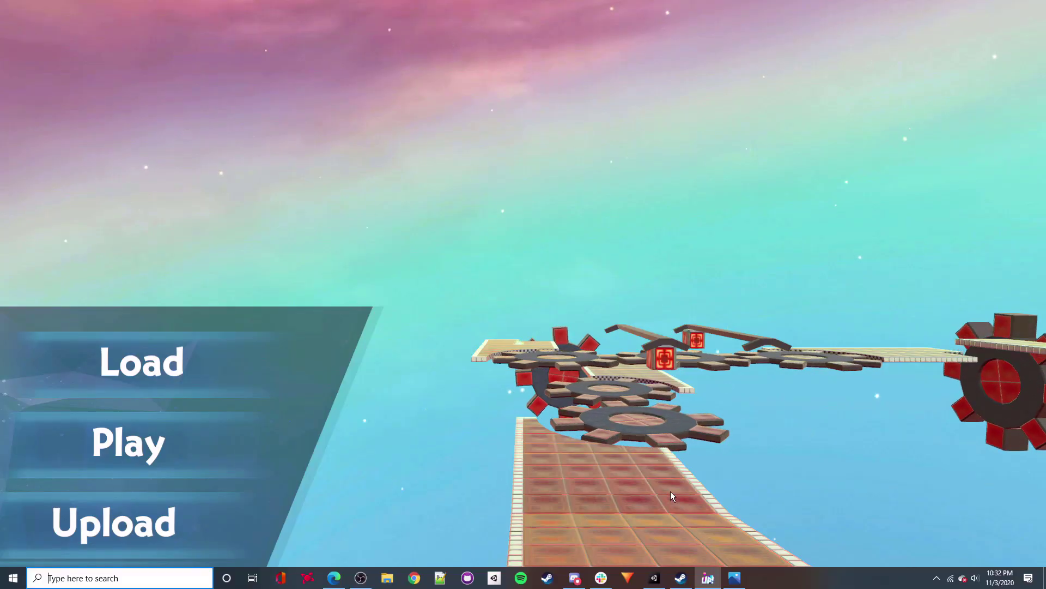
left_click(655, 577)
Bring the long sloped platform into view and open the MIU/Prefabs/Geometries asset folder.
right_click_drag(532, 158, 575, 300)
left_click_drag(537, 251, 617, 212, "alt")
key("w")
right_click_drag(617, 213, 606, 243)
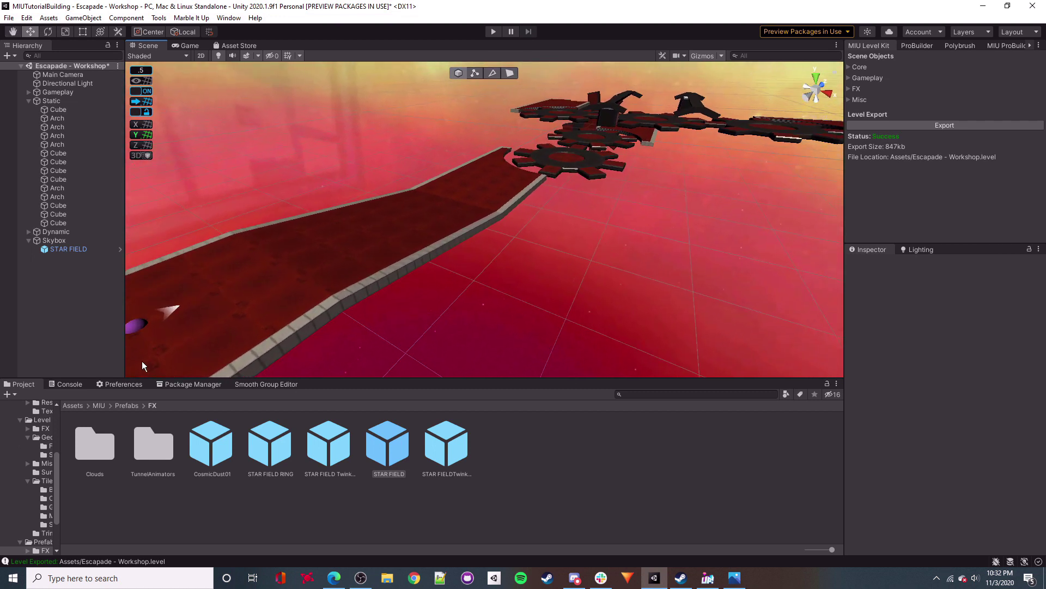
left_click(103, 405)
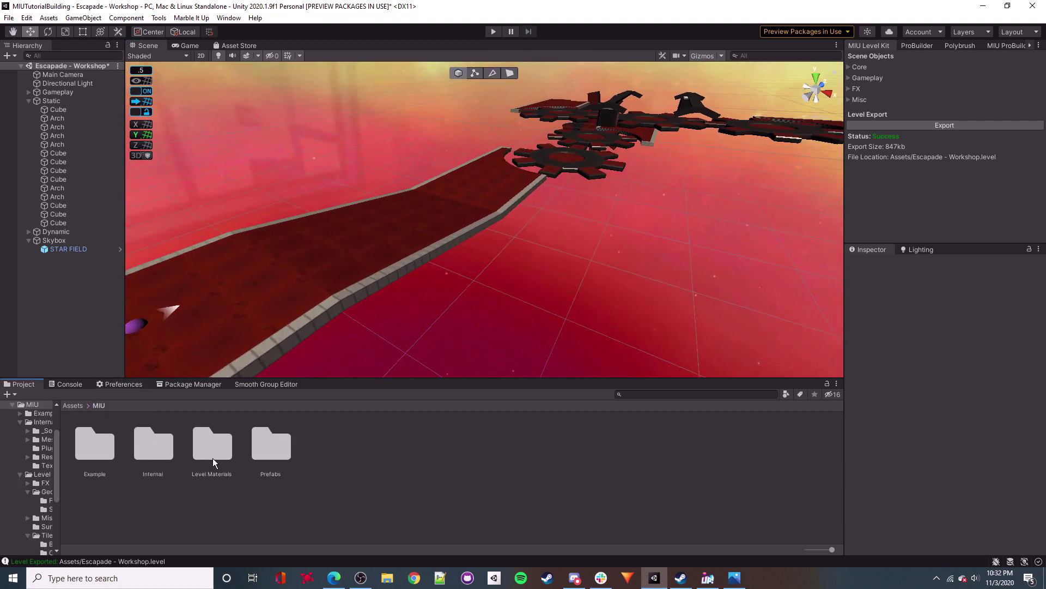
double_click(271, 443)
double_click(152, 446)
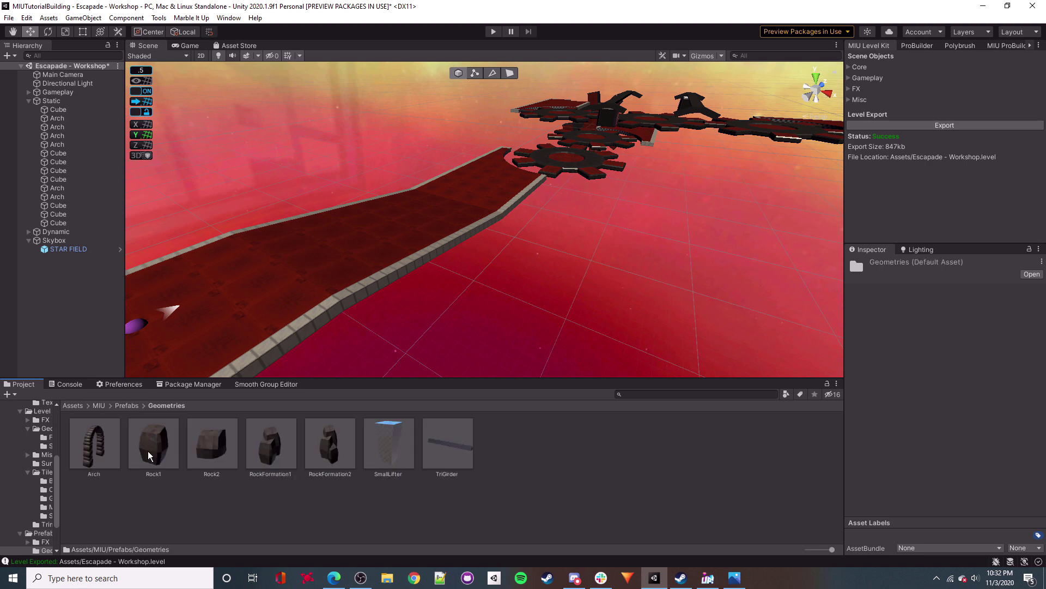
Draw a new ProBuilder cube of about 8 × 1 × 7 beside the sloped platform's edge.
right_click_drag(612, 174, 811, 32)
left_click(917, 45)
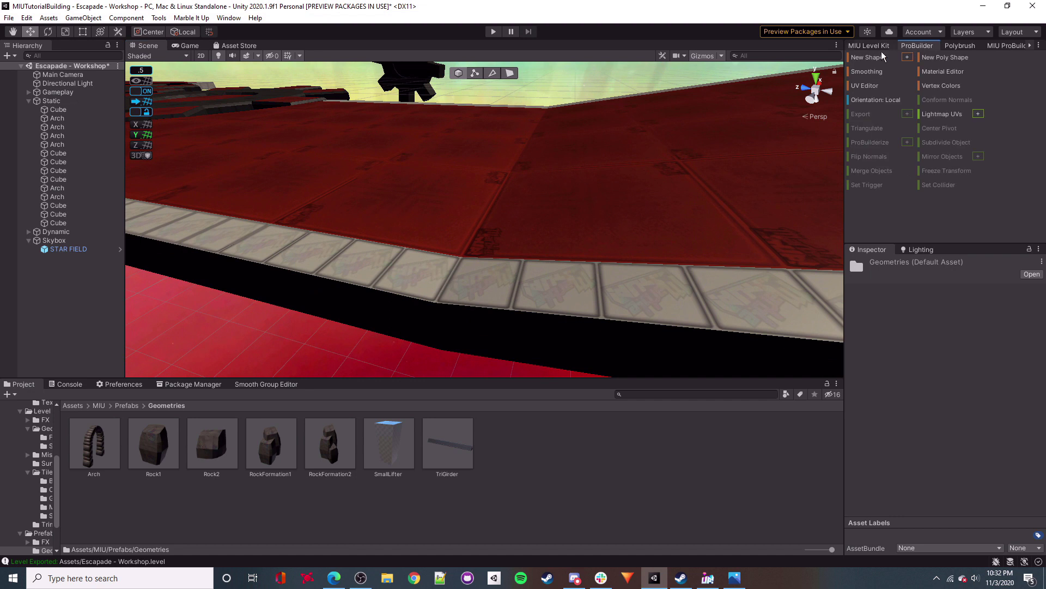
left_click(867, 57)
key("f")
left_click_drag(476, 190, 457, 240)
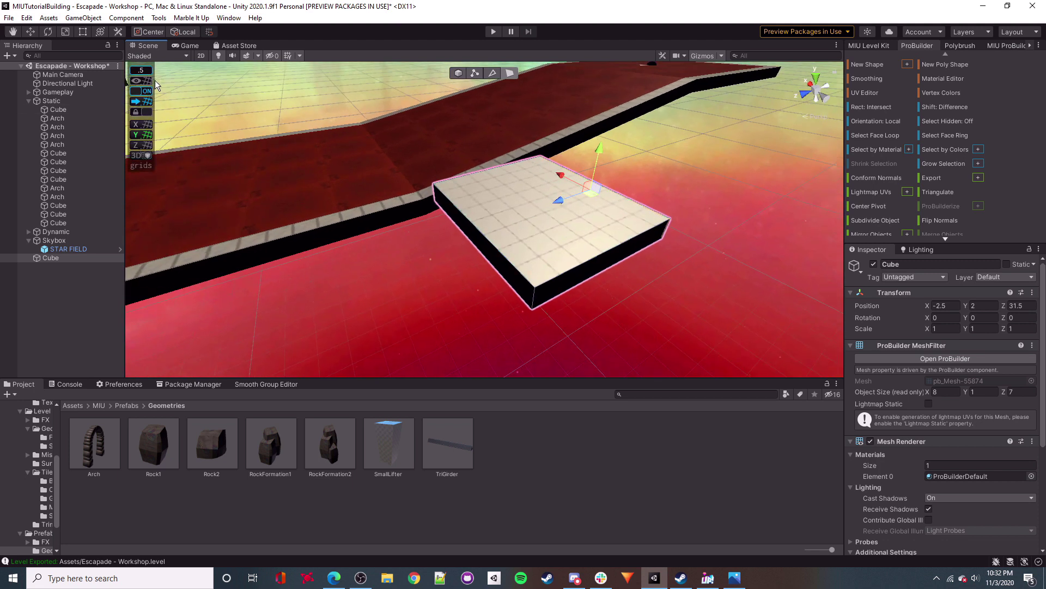
Set the grid snap value to 0.01 for finer editing of the cube.
left_click(141, 69)
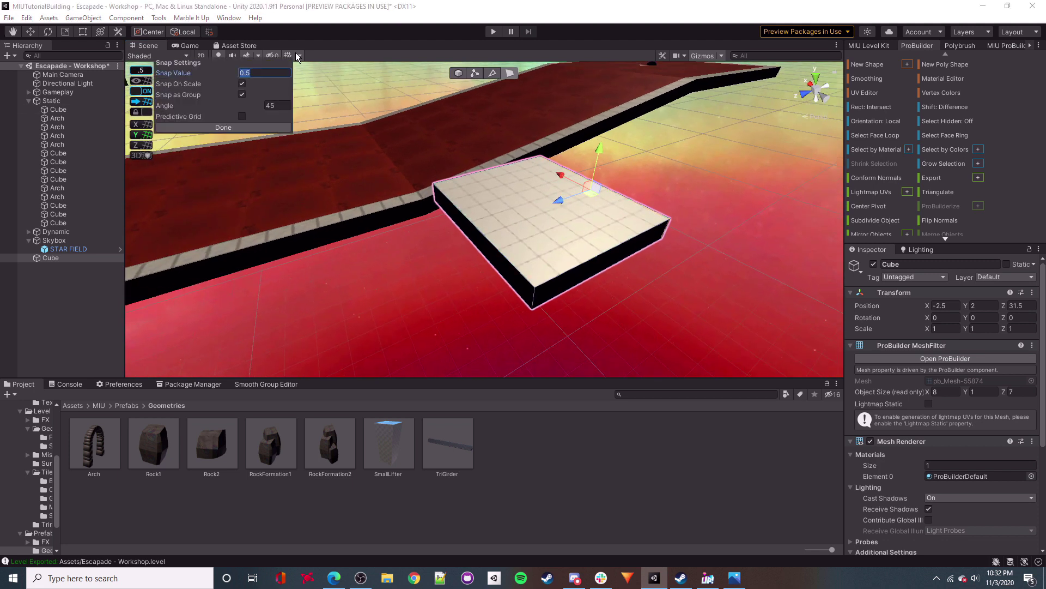
mouse_move(512, 240)
right_mouse_down()
mouse_move(495, 247)
mouse_move(502, 228)
right_mouse_up()
left_click(495, 247)
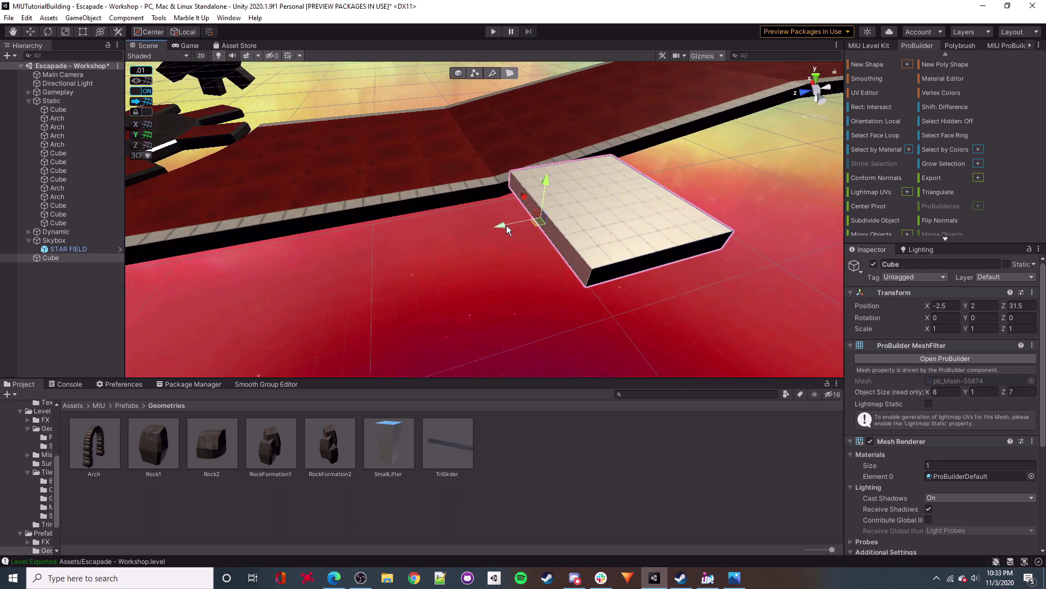
Adjust the cube's side face and extrude it along the platform edge to a total Z length of about 17.73.
right_click_drag(703, 223, 490, 220)
key("d")
left_click(492, 223)
mouse_move(461, 212)
left_mouse_down()
mouse_move(504, 224)
mouse_move(457, 218)
left_mouse_up()
right_click_drag(457, 218, 535, 232)
left_click(548, 220)
left_click_drag(504, 218, 182, 347, "shift")
right_click_drag(457, 238, 404, 217)
key("s")
left_click_drag(316, 261, 497, 93)
Move the two vertical edges at one end of the block inward to taper that end.
left_click(491, 74)
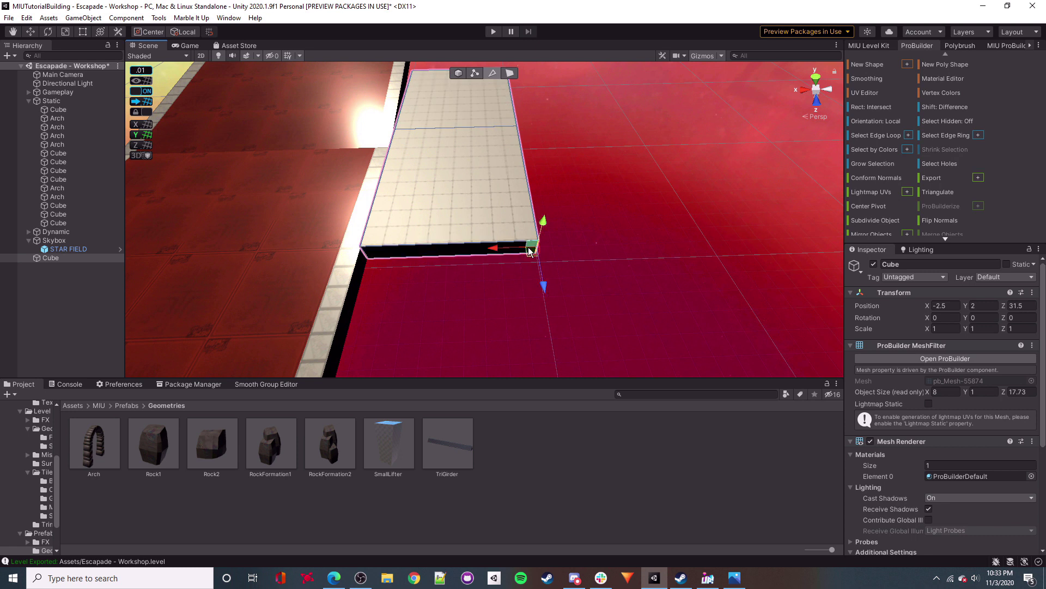
left_click(533, 250)
left_click_drag(505, 252, 469, 259)
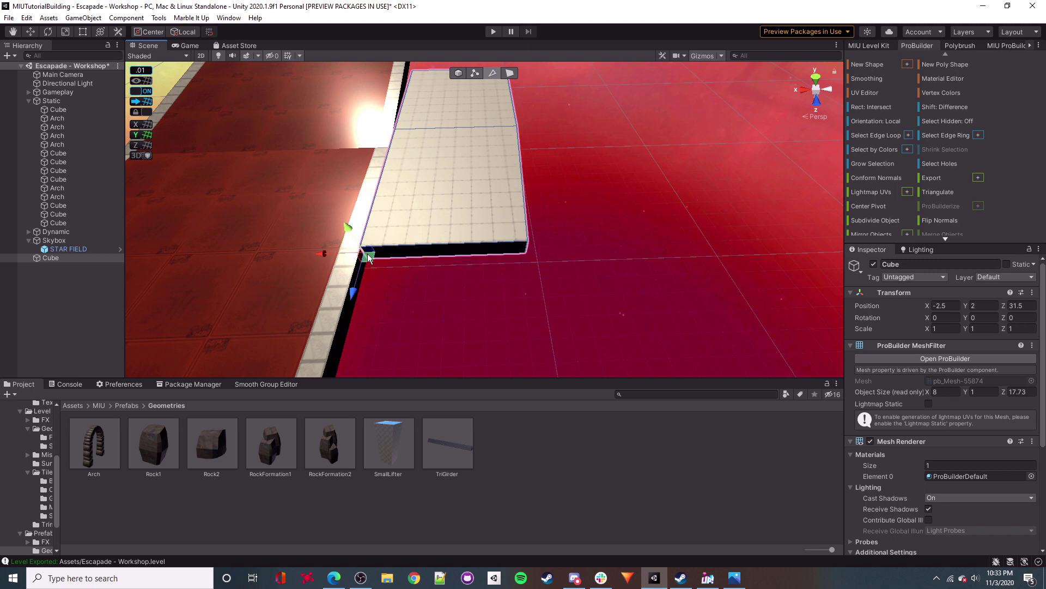
left_click_drag(323, 262, 361, 260)
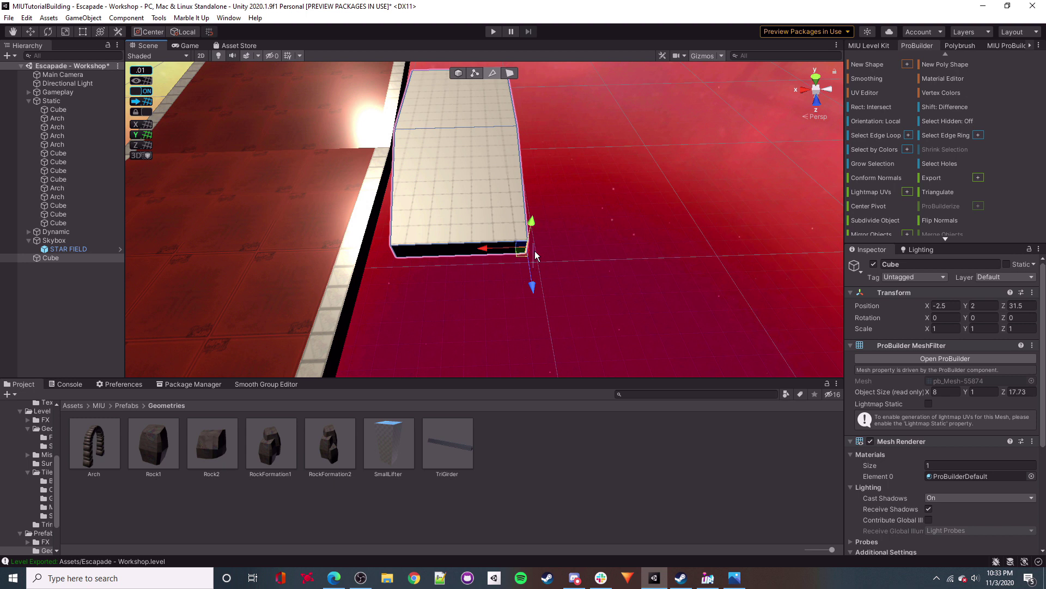
Reposition the block's end edges to angle its outline, reducing the Z length to about 16.83.
left_click(536, 256)
left_click(526, 252)
left_click_drag(605, 250, 411, 257, "alt")
left_click_drag(457, 231, 466, 220)
left_click_drag(626, 226, 522, 206, "alt")
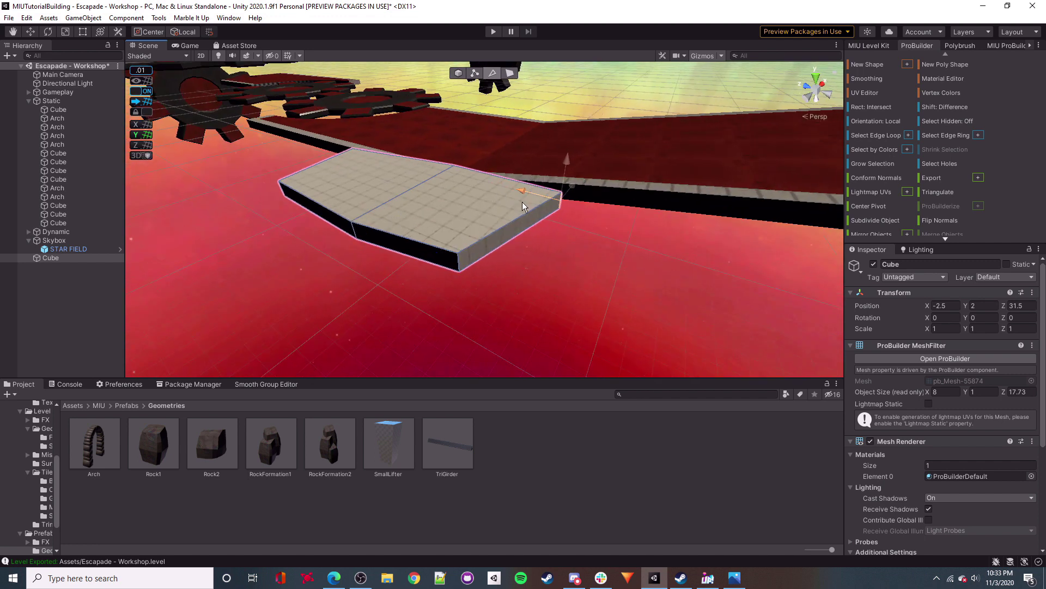
left_click_drag(575, 187, 569, 193)
left_click_drag(434, 254, 526, 258, "alt")
Extrude the block's two top faces upward to a total height of about 8.09 and scale them inward.
left_click(510, 73)
left_click(402, 239)
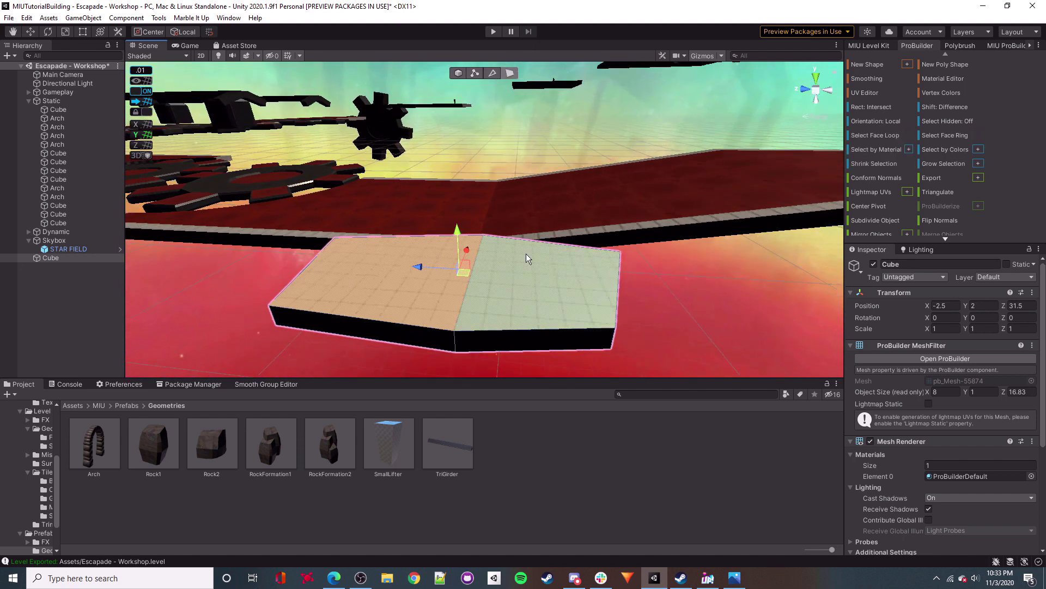
left_click_drag(457, 231, 447, 63)
right_click_drag(443, 117, 401, 129)
key("s")
key("w")
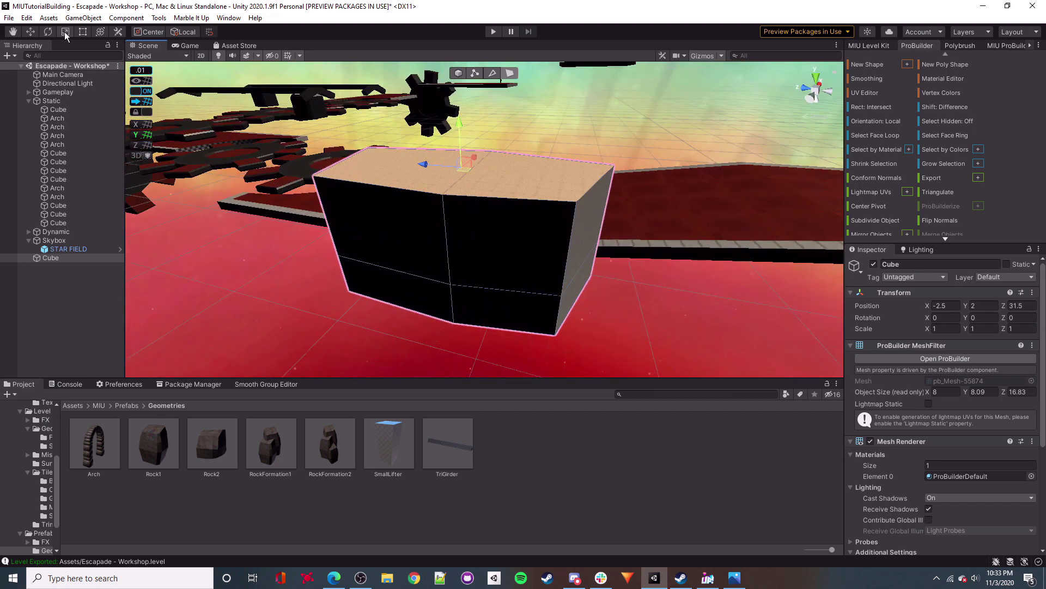
left_click_drag(423, 170, 498, 148)
Extrude the top faces again, raising the block to a total height of about 14.72.
left_click(33, 34)
right_click_drag(447, 223, 455, 191)
left_click_drag(463, 188, 463, 172, "shift")
right_click_drag(463, 173, 474, 188)
left_click_drag(475, 192, 481, 148)
Scale the top faces narrower and tilt them slightly to give the block an irregular rock shape.
left_click(65, 33)
right_click_drag(500, 160, 527, 207)
key("w")
key("s")
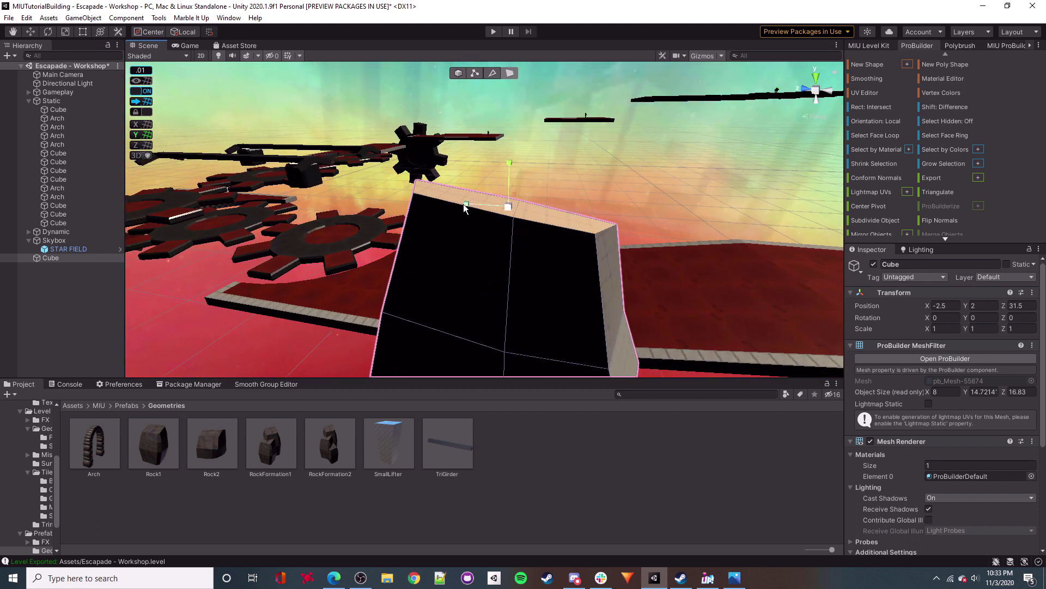
left_click_drag(465, 208, 462, 206)
mouse_move(549, 192)
left_mouse_down()
mouse_move(535, 152)
mouse_move(545, 172)
mouse_move(538, 202)
left_mouse_up()
right_click_drag(538, 202, 324, 58)
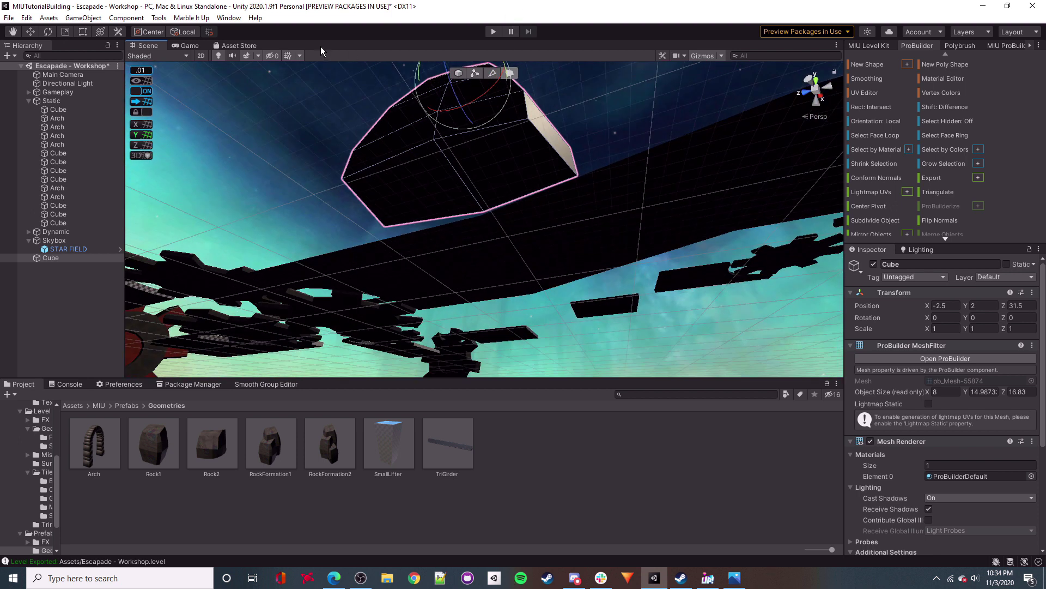
Turn off scene lighting, select both underside faces of the block and extrude them downward.
left_click(218, 55)
left_click(422, 166)
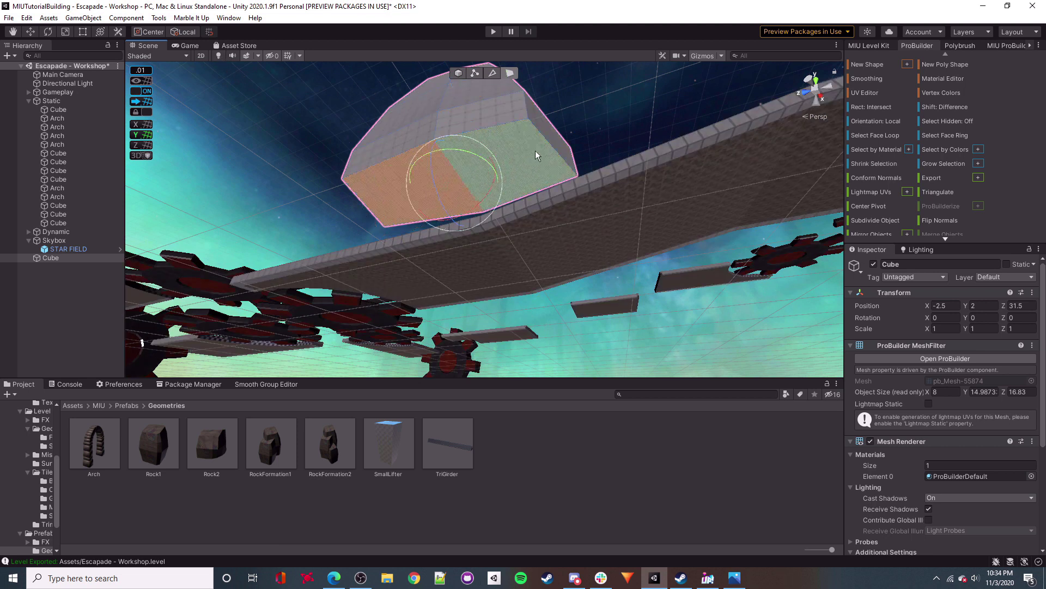
left_click(32, 32)
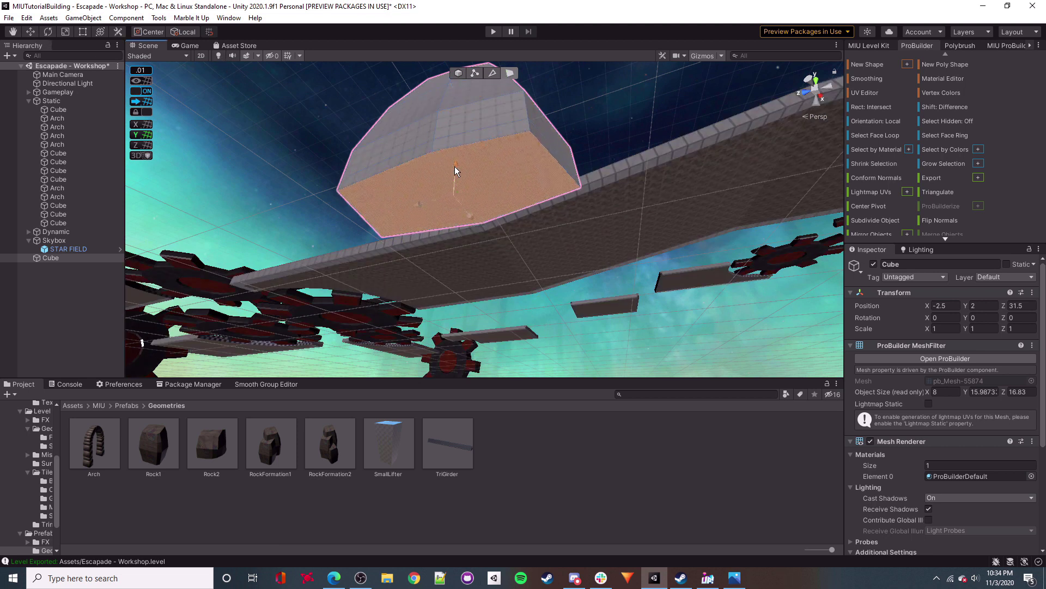
left_click_drag(456, 171, 456, 234)
Scale the extruded underside faces inward and rotate them to slant the bottom of the rock.
left_click(68, 34)
left_click_drag(409, 291, 457, 292)
left_click(48, 31)
right_click_drag(448, 190, 455, 246)
left_click_drag(471, 267, 444, 285)
right_click_drag(609, 158, 609, 119)
left_click_drag(610, 119, 547, 121, "alt")
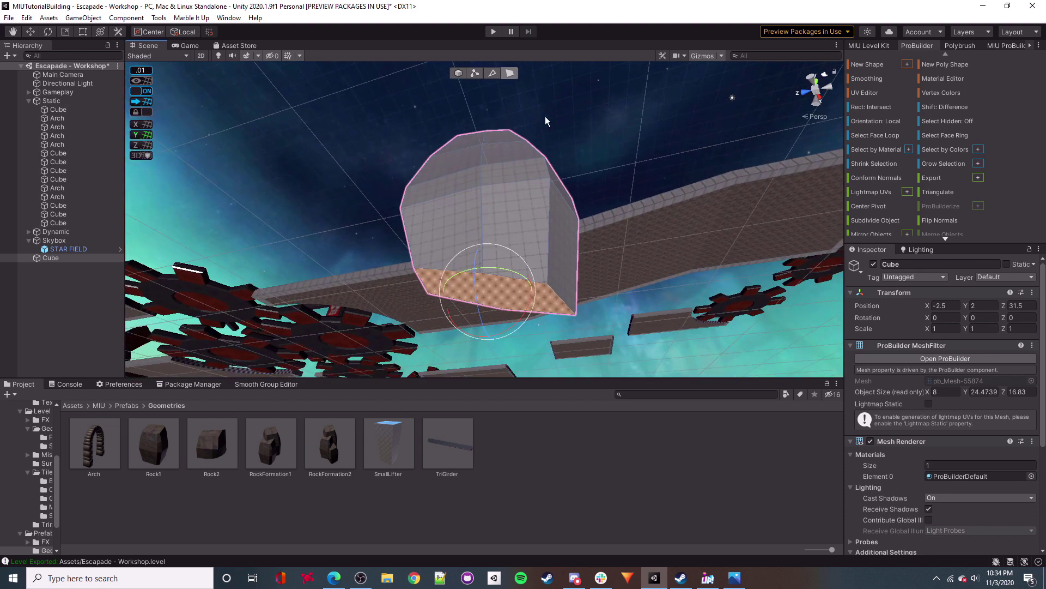
Extrude the underside faces once more, extending the rock downward to a total height of about 29.24.
key("ctrl+e")
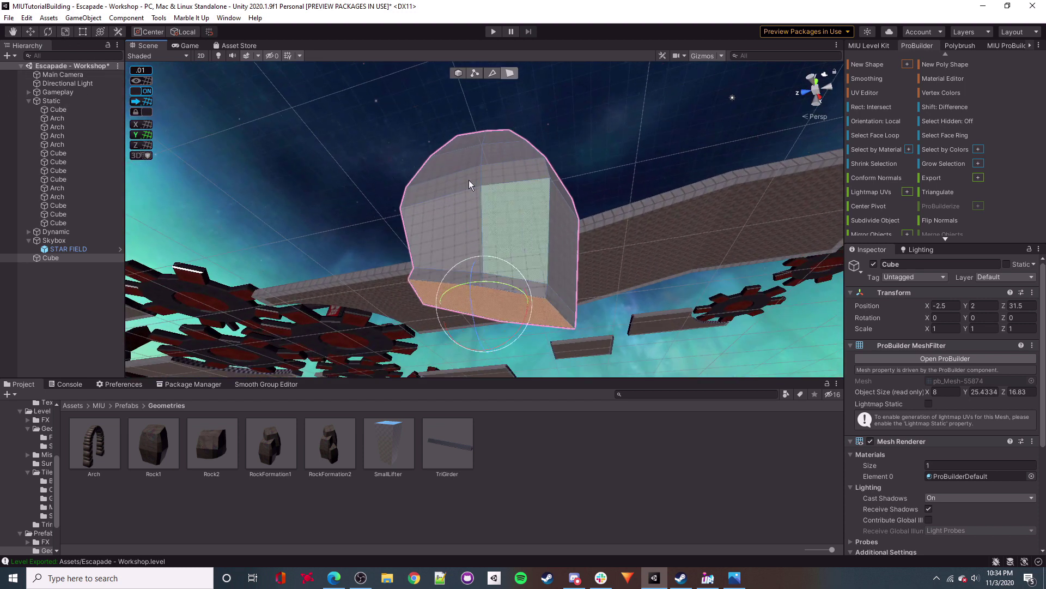
left_click(31, 31)
left_click_drag(489, 283, 458, 293, "alt")
left_click_drag(433, 293, 448, 295)
right_click_drag(537, 251, 556, 240)
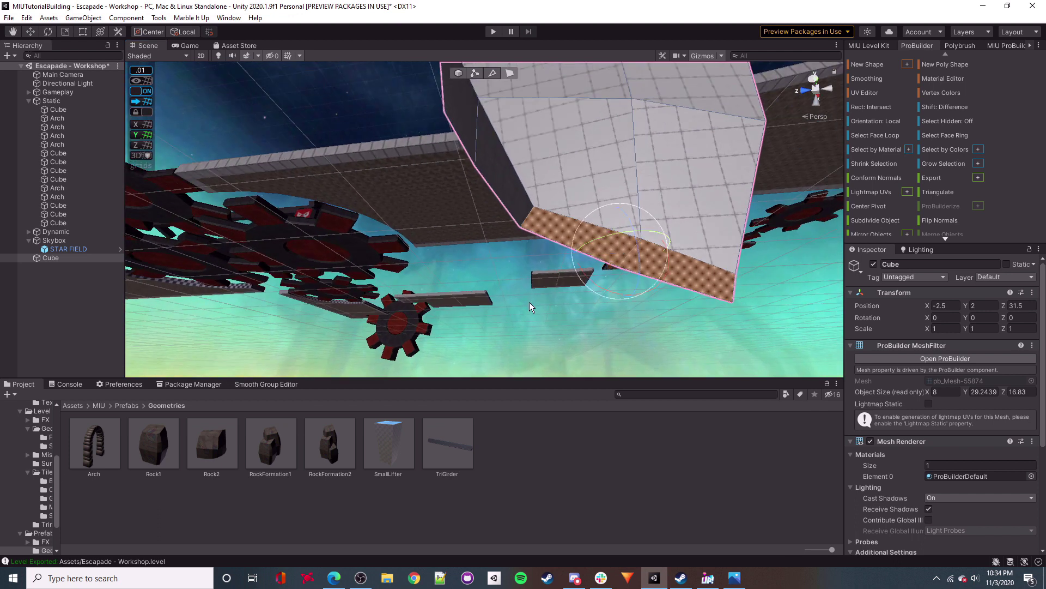
Rotate the rock's bottom faces to a steeper slant and return to object selection mode.
left_click_drag(615, 291, 636, 302)
left_click(673, 335)
key("s")
right_click_drag(676, 336, 668, 302)
key("d")
left_click(457, 73)
Place a temporary Rock1 prefab in the scene and bring its material into reach beside the custom rock.
right_click_drag(523, 234, 551, 406)
left_click_drag(149, 444, 403, 289)
right_click_drag(463, 284, 430, 286)
scroll(925, 489, "down", 5)
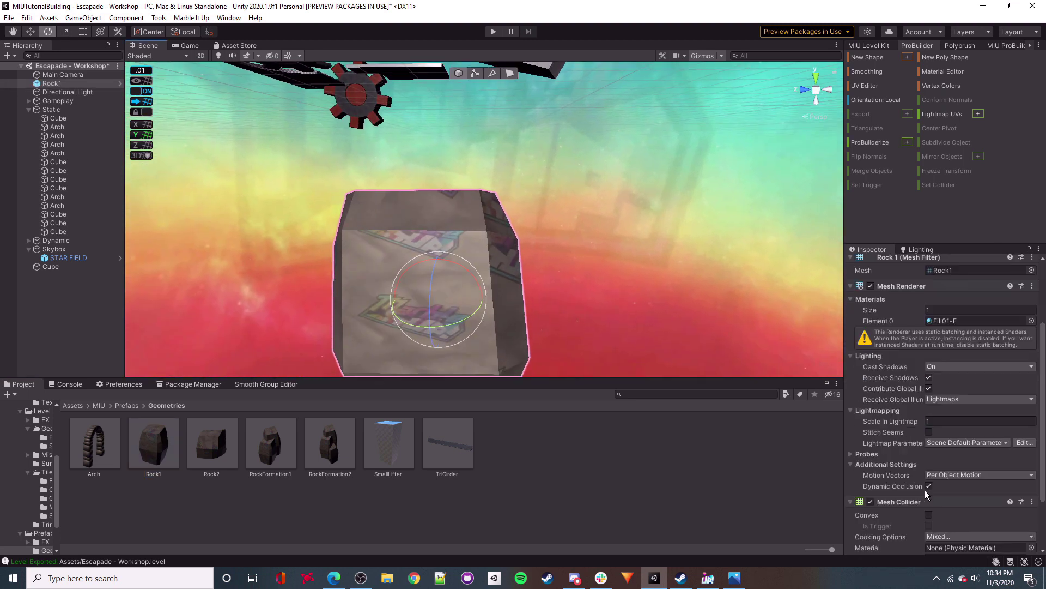
right_click_drag(627, 305, 782, 344)
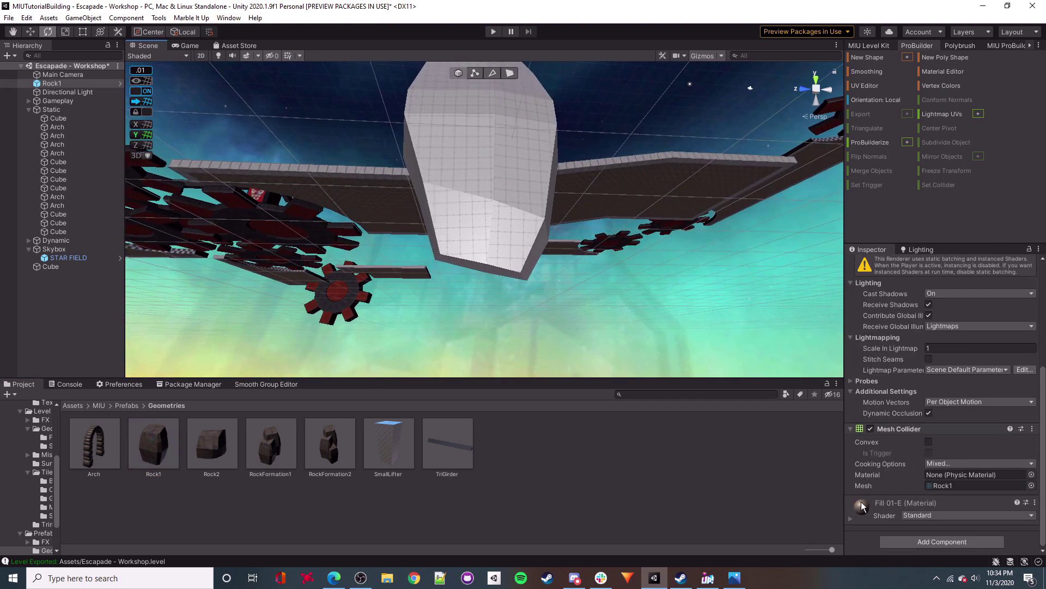
Apply the Fill 01-E material to the custom rock and delete the temporary Rock1 prefab.
left_click_drag(861, 506, 535, 124)
right_click_drag(587, 184, 283, 378)
key("Delete")
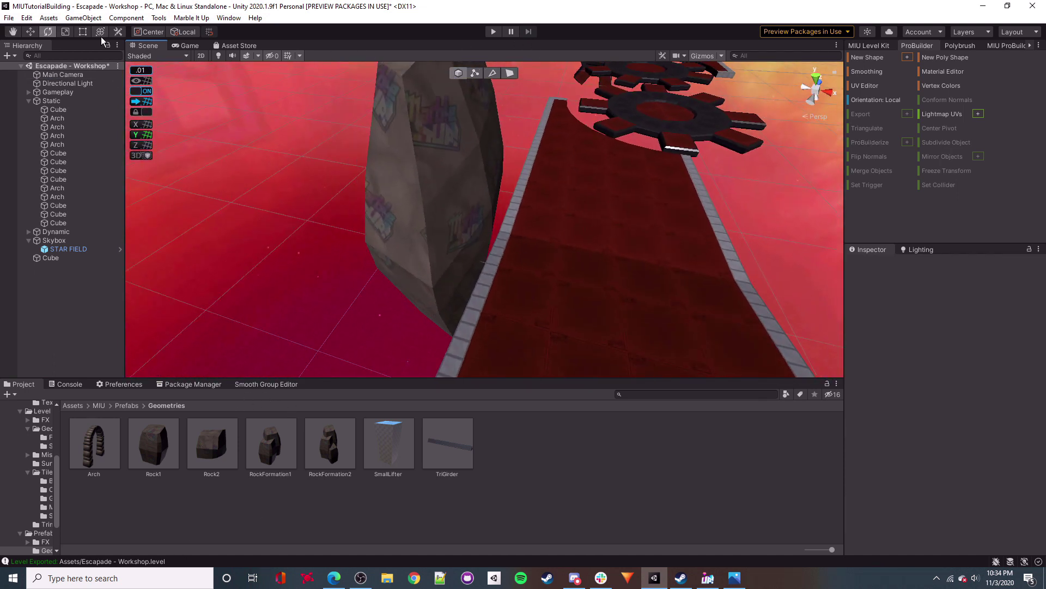
Move the custom rock along X to about 0.51 at the side of the platform.
left_click(33, 31)
left_click(450, 236)
right_click_drag(450, 237, 467, 224)
left_click_drag(467, 253, 498, 259)
right_click_drag(498, 259, 516, 78)
Pull edges on the rock's broad sides outward until the rock is about 9.13 wide.
left_click(492, 73)
right_click_drag(550, 284, 522, 287)
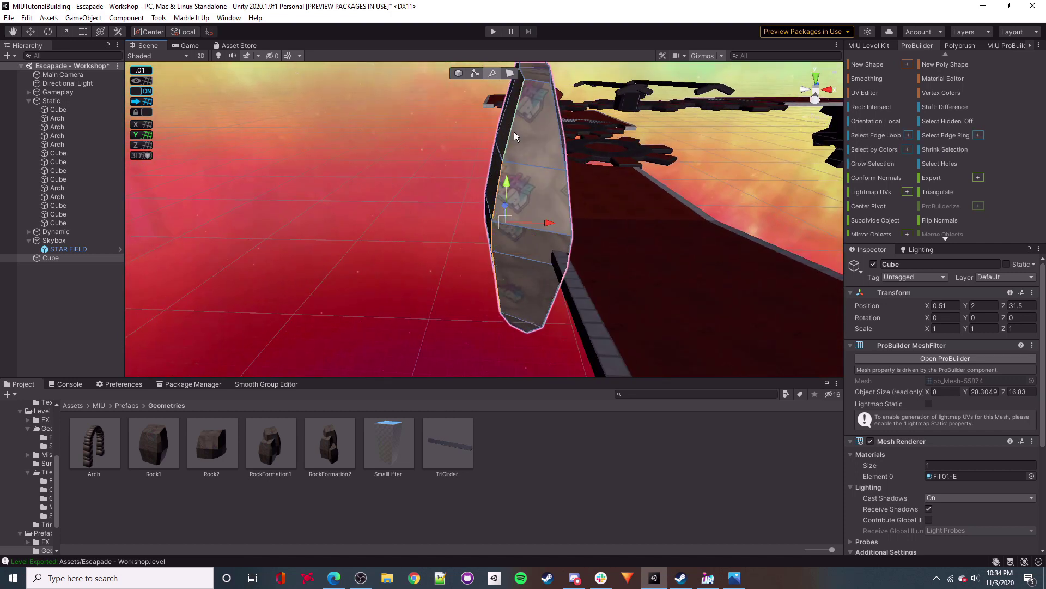
left_click_drag(542, 223, 528, 222)
right_click_drag(528, 223, 510, 240)
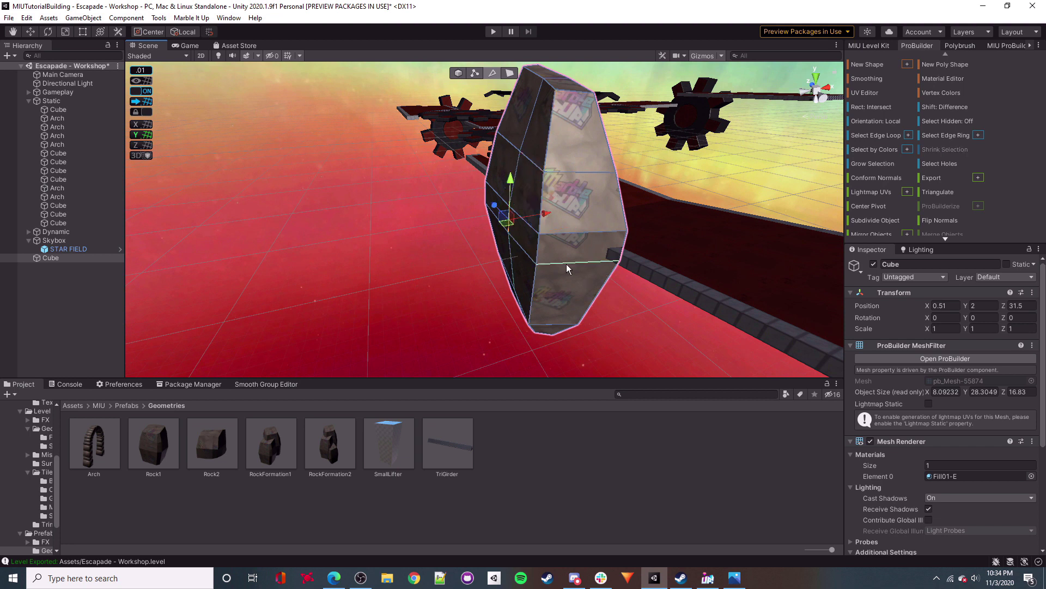
right_click_drag(512, 186, 534, 248)
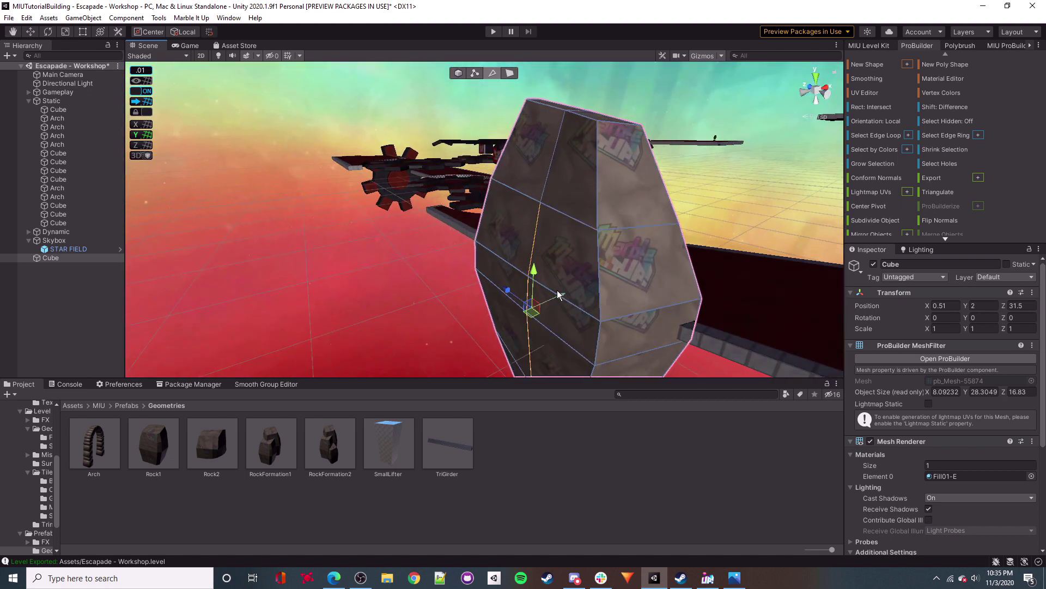
left_click_drag(557, 295, 545, 301)
right_click_drag(545, 301, 533, 257)
Select the connected edges along the rock's corners, top rim and underside, all the way around.
left_click(503, 370)
left_click(489, 222)
right_click_drag(475, 289, 546, 381)
key("s")
left_click(455, 260, "shift")
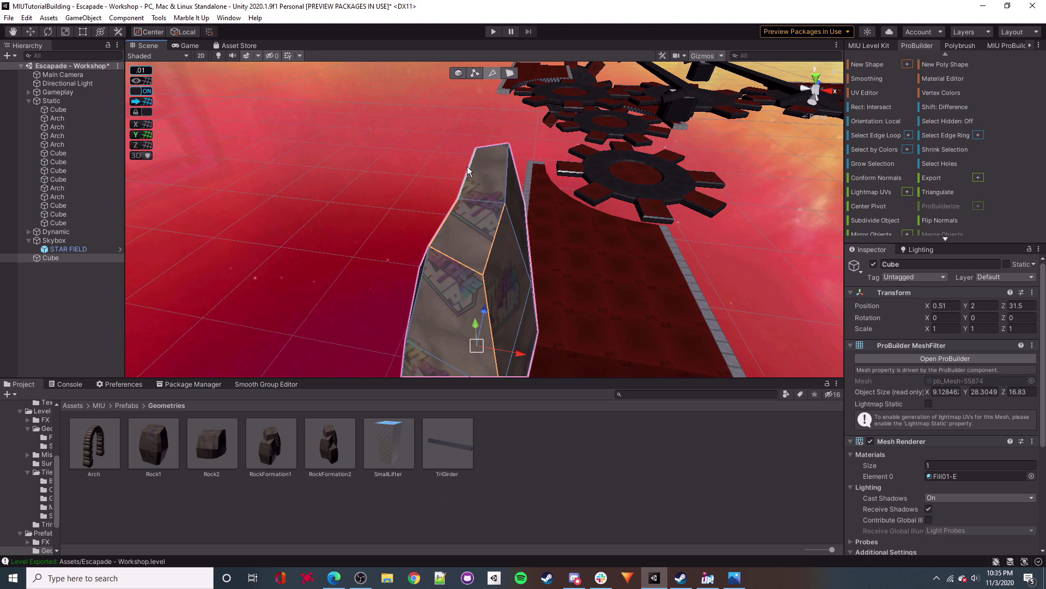
left_click_drag(409, 264, 639, 272, "alt")
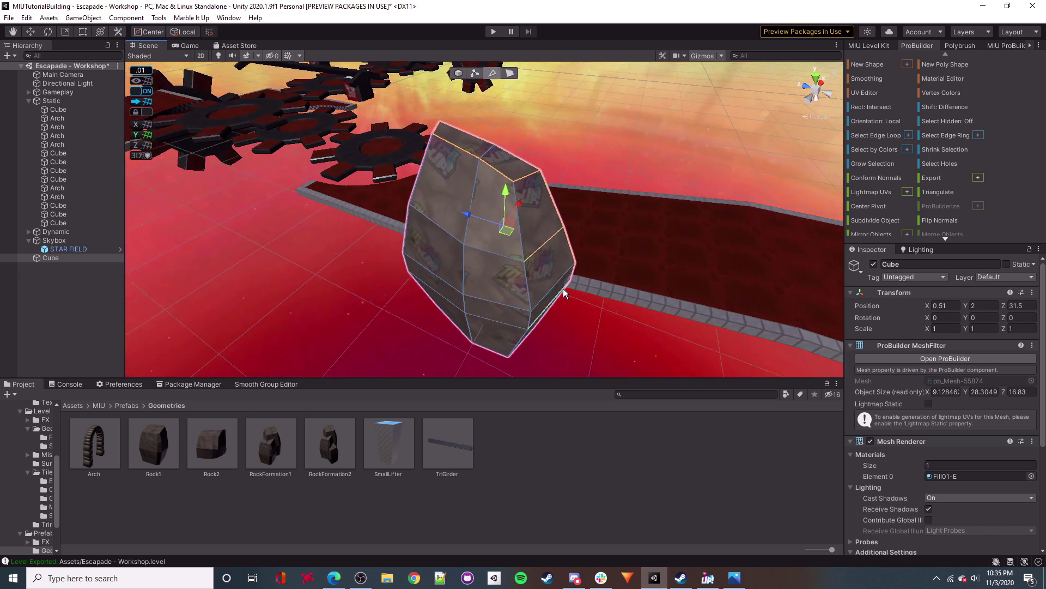
left_click_drag(533, 247, 622, 265, "alt")
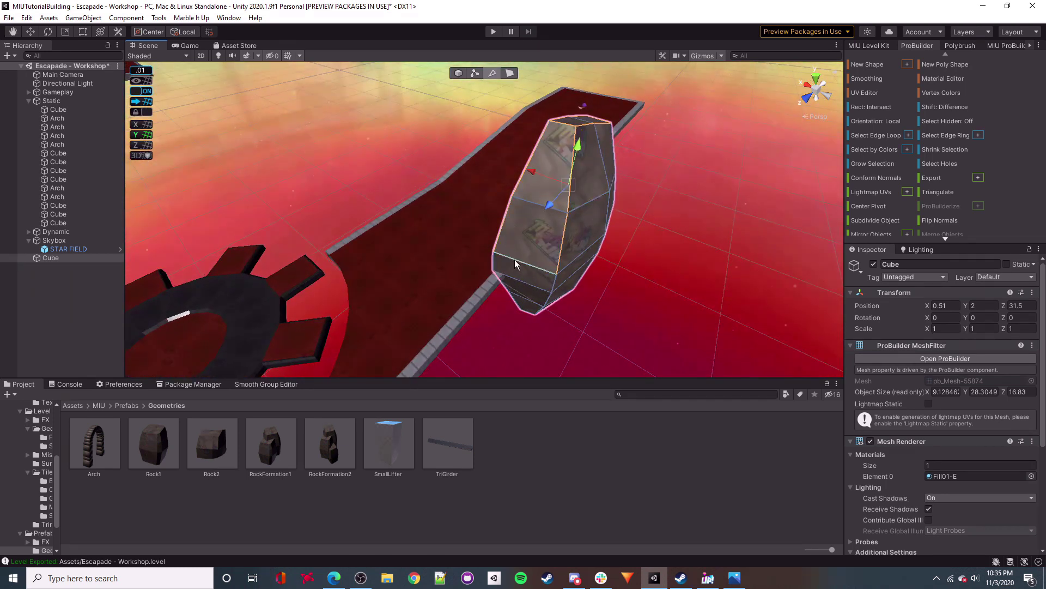
left_click_drag(546, 283, 472, 182, "alt")
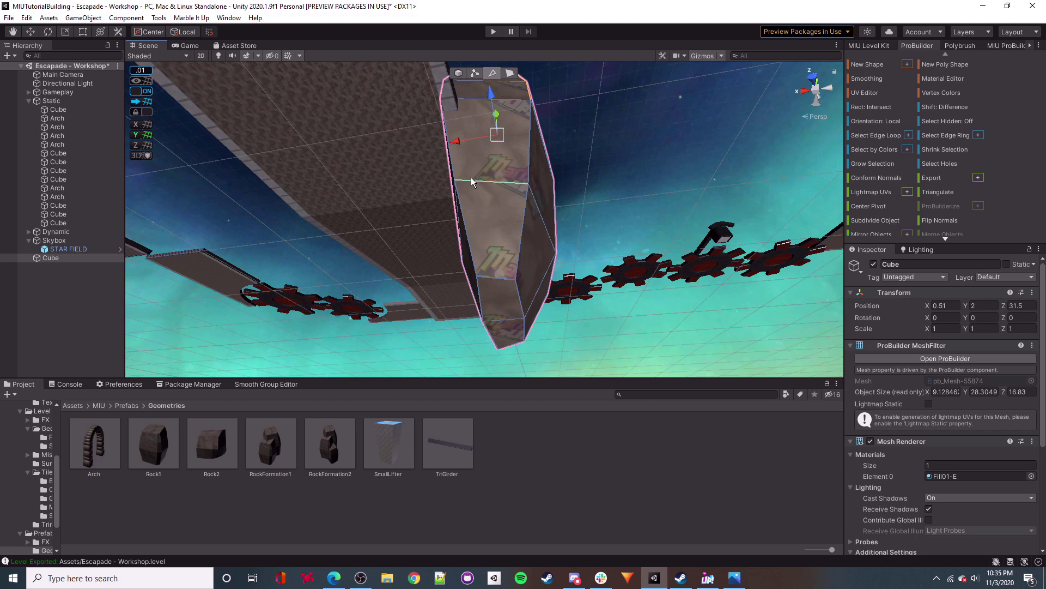
left_click_drag(514, 226, 420, 179, "alt")
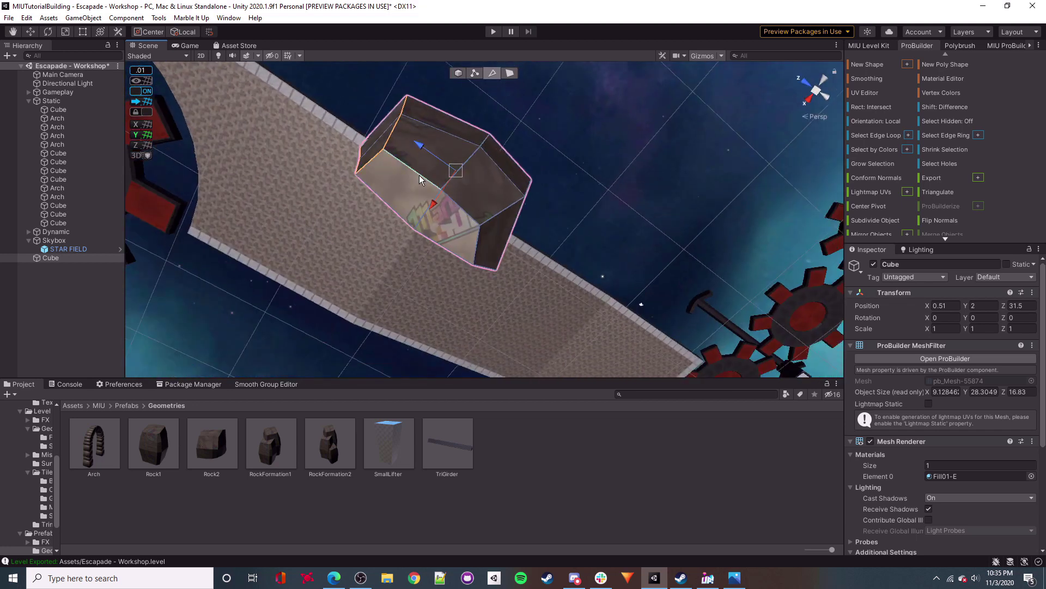
left_click_drag(612, 244, 454, 295, "alt")
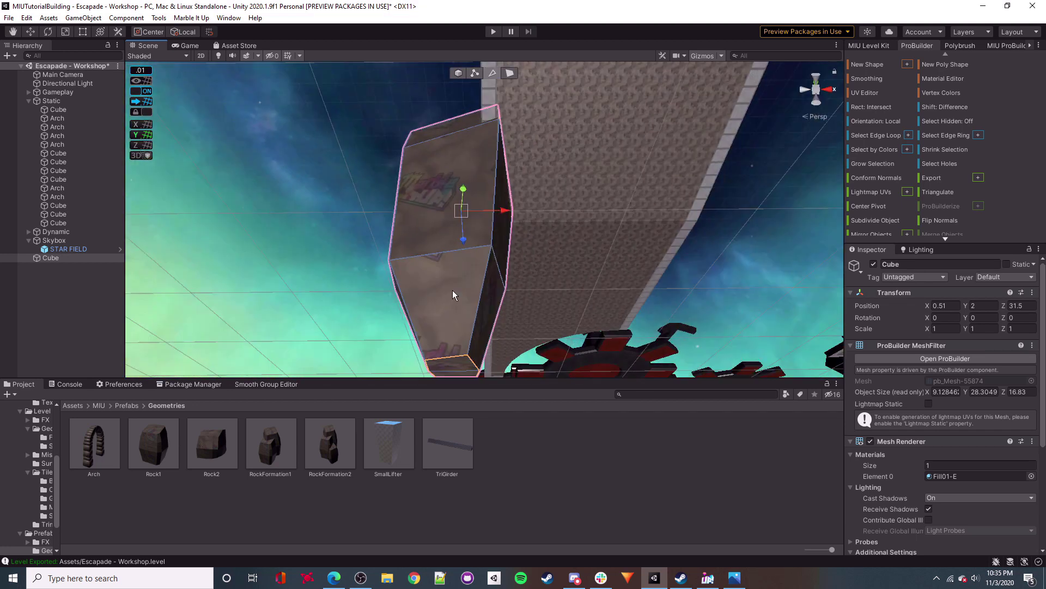
left_click_drag(407, 207, 517, 390, "alt")
left_click_drag(420, 163, 634, 277, "alt")
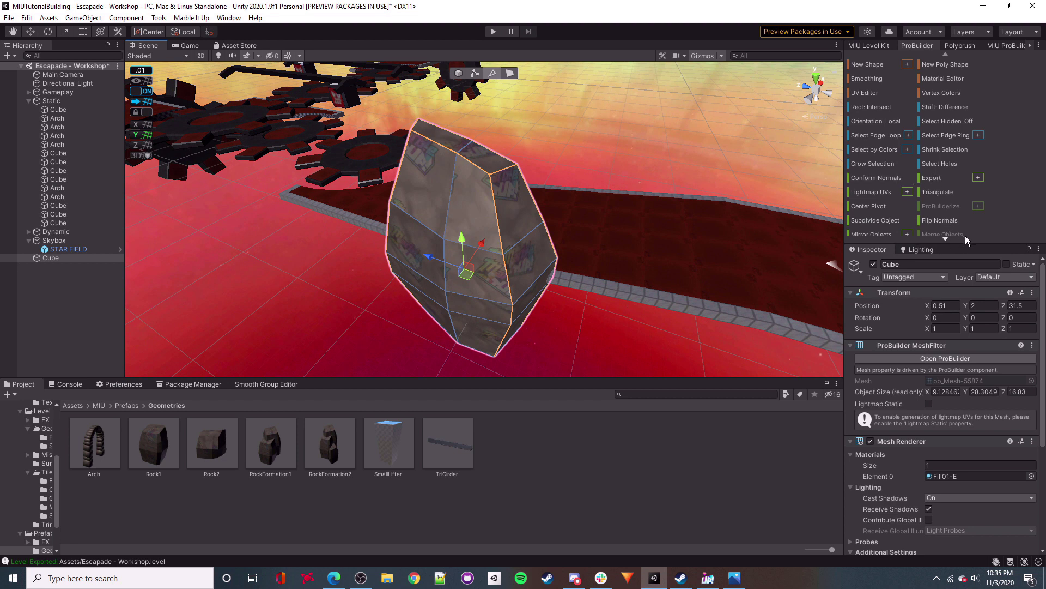
Try a bevel distance of 1 on the selected rock edges, undo it, and bevel them with distance 0.5.
left_click_drag(964, 242, 966, 384)
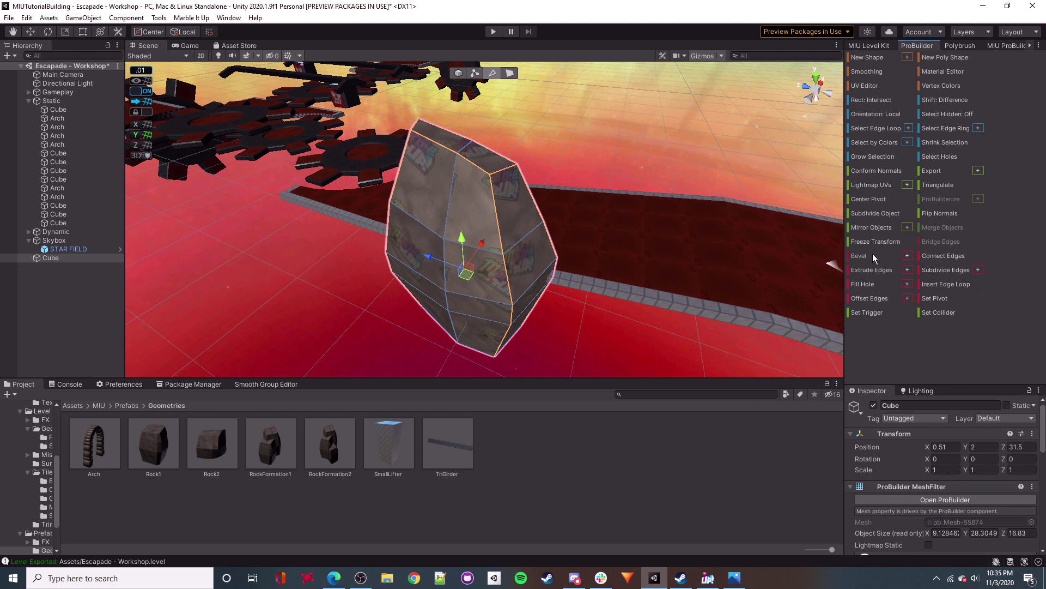
left_click(906, 257)
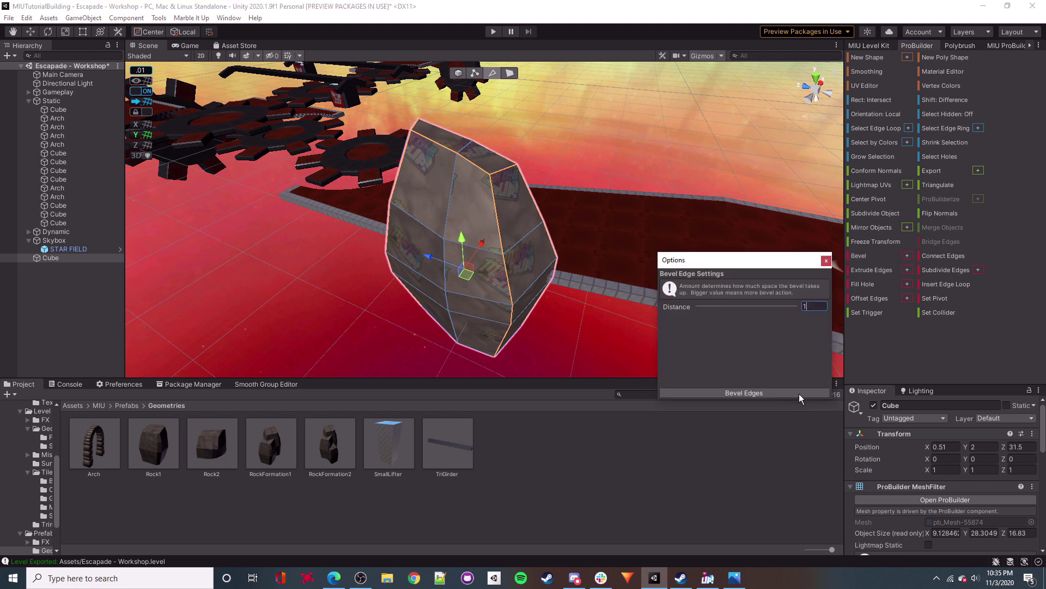
right_click_drag(431, 210, 467, 184)
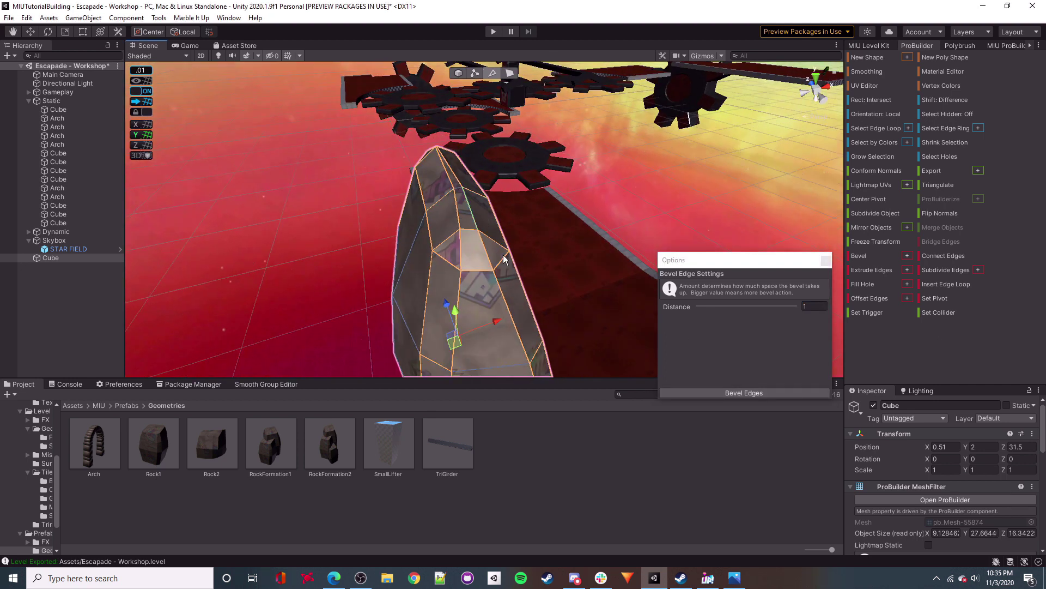
key("ctrl+z")
left_click(818, 307)
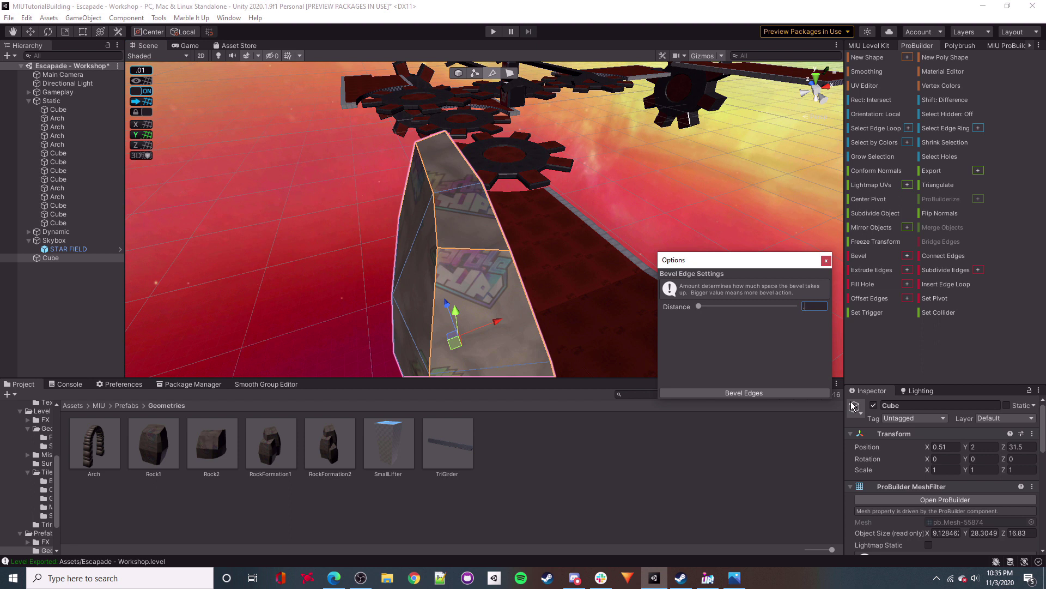
left_click(781, 394)
right_click_drag(487, 221, 362, 240)
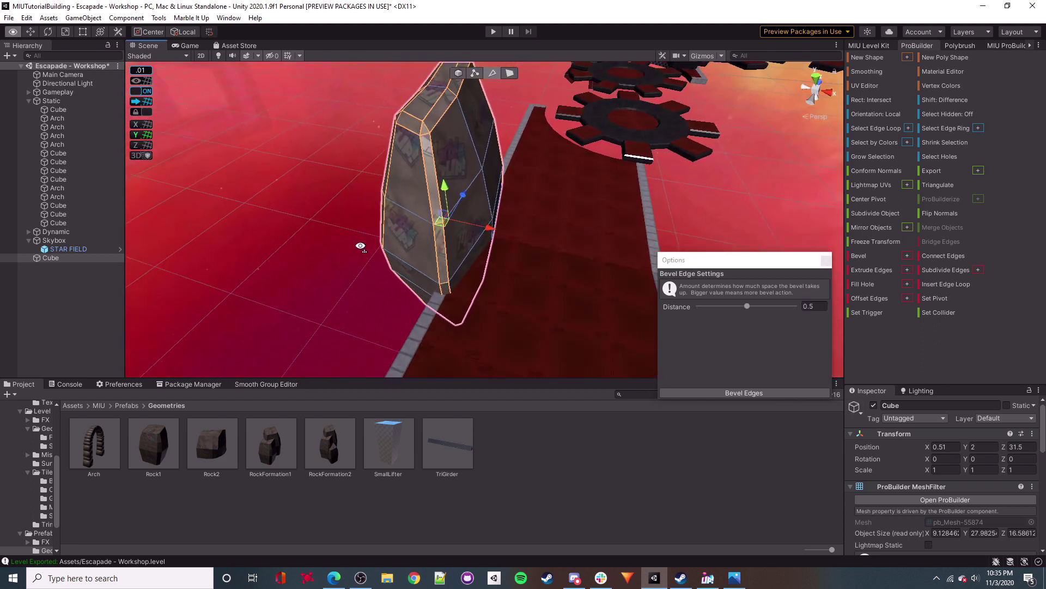
Rename the finished object Rock, mark it static and place it in the Static group.
left_click(460, 73)
left_click(293, 174)
right_click_drag(588, 240, 531, 242)
left_click(485, 279)
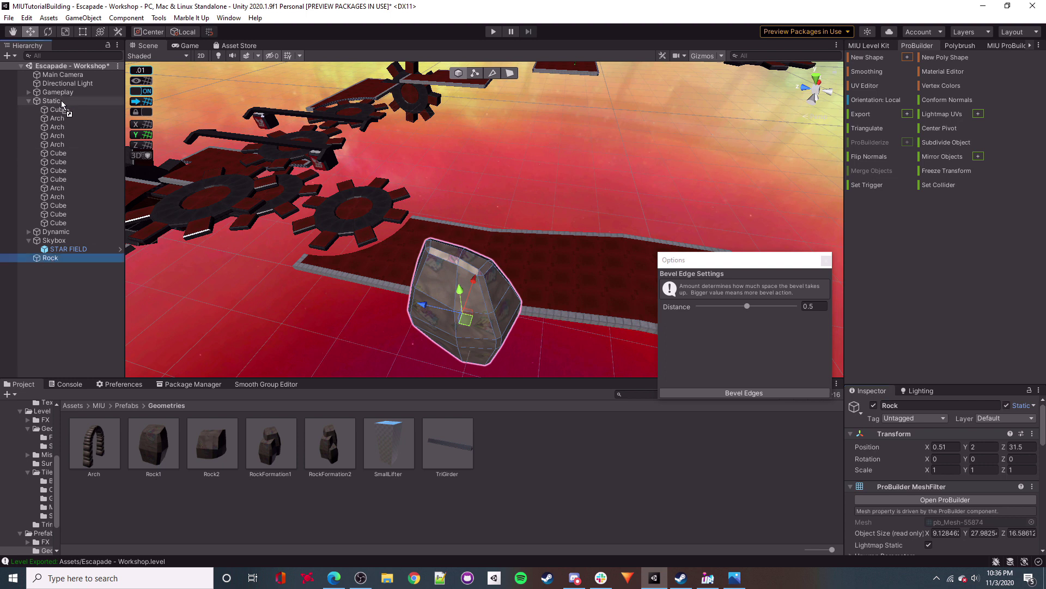
left_click_drag(62, 102, 63, 102)
left_click(477, 182)
right_click_drag(364, 265, 540, 212)
left_click(830, 261)
Create a new cube at the outer corner of the platform beside the thick gear.
right_click_drag(448, 202, 562, 191)
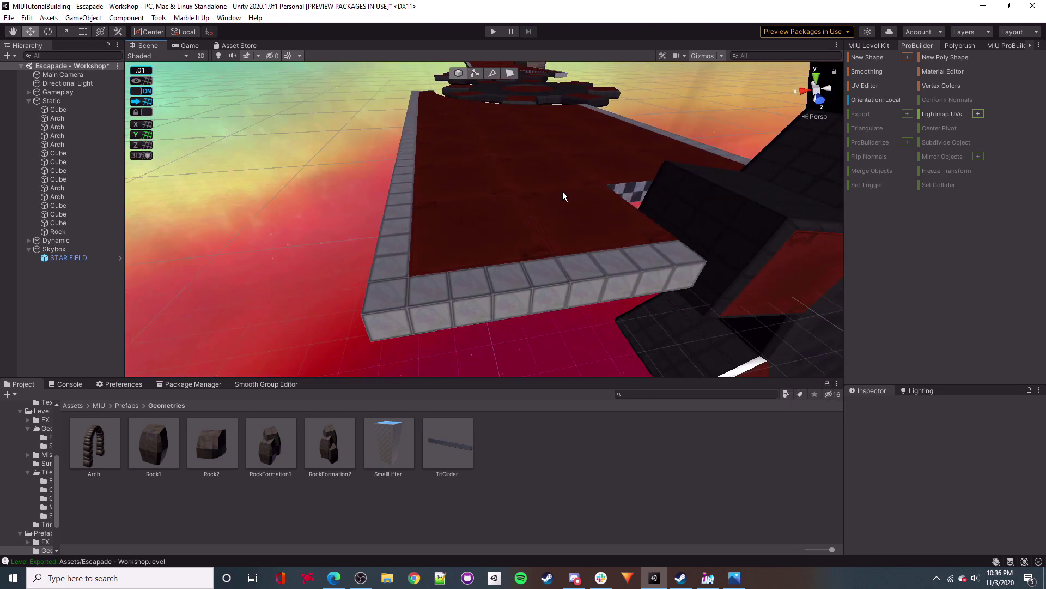
left_click(871, 59)
scroll(508, 199, "down", 5)
left_click_drag(460, 153, 487, 261)
right_click_drag(487, 261, 557, 145)
left_click_drag(547, 135, 487, 236)
right_click_drag(480, 189, 582, 217)
left_click_drag(519, 221, 444, 188)
right_click_drag(444, 188, 475, 177)
mouse_move(457, 162)
left_mouse_down()
mouse_move(463, 188)
mouse_move(456, 170)
left_mouse_up()
Pull the new cube's side faces outward to a footprint of about 7.89 by 3.64.
left_click(510, 73)
right_click_drag(509, 158, 420, 196)
left_click(403, 213)
left_click_drag(357, 210, 570, 265)
left_click(550, 261)
right_click_drag(550, 261, 622, 223)
left_click_drag(600, 202, 653, 229)
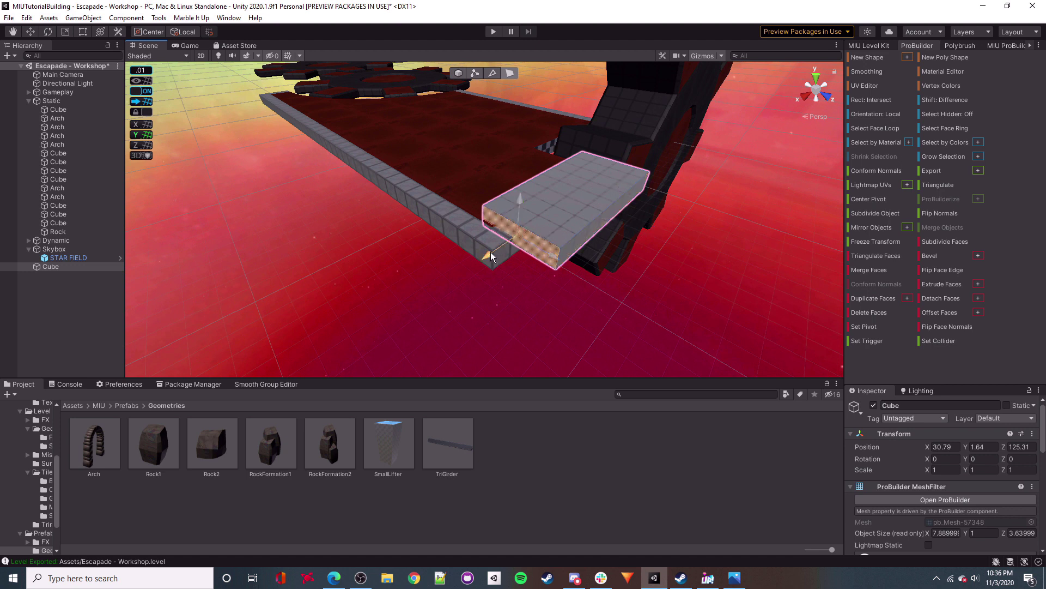
Pull the block's side and top faces outward to about 9.06 by 4.79 by 6.78.
left_click_drag(491, 256, 471, 270)
left_click(592, 236)
left_click(545, 274)
right_click_drag(548, 274, 479, 215)
left_click_drag(472, 214, 479, 147)
right_click_drag(479, 148, 492, 260)
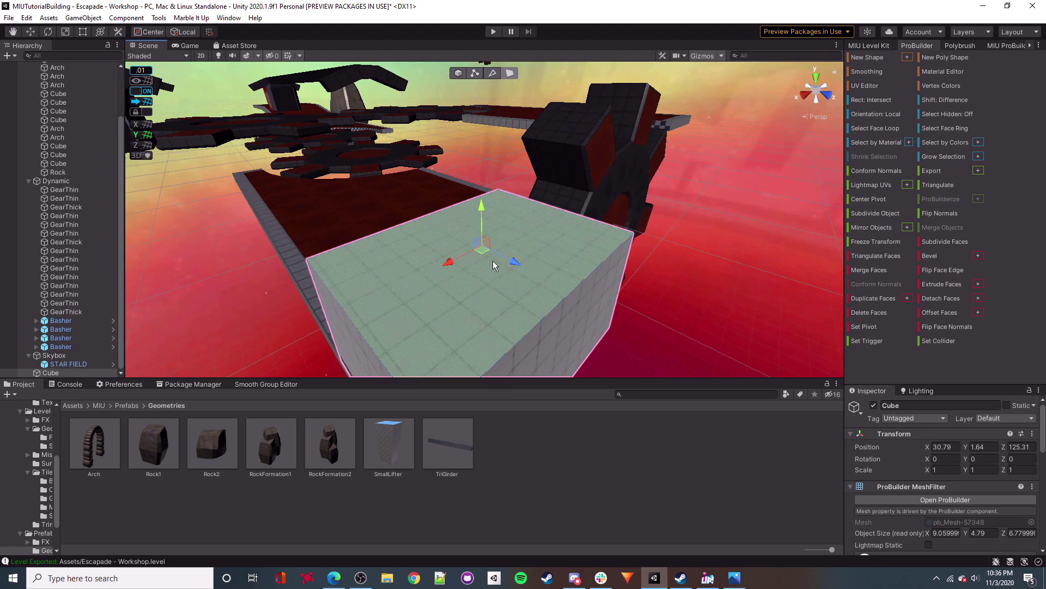
left_click(476, 258)
Try shifting the block's vertical corner edges, and undo these and the preceding face move.
left_click(494, 75)
right_click_drag(493, 180, 545, 240)
left_click(589, 250)
left_click_drag(555, 270, 584, 257)
key("ctrl+z")
left_click_drag(384, 357, 462, 342)
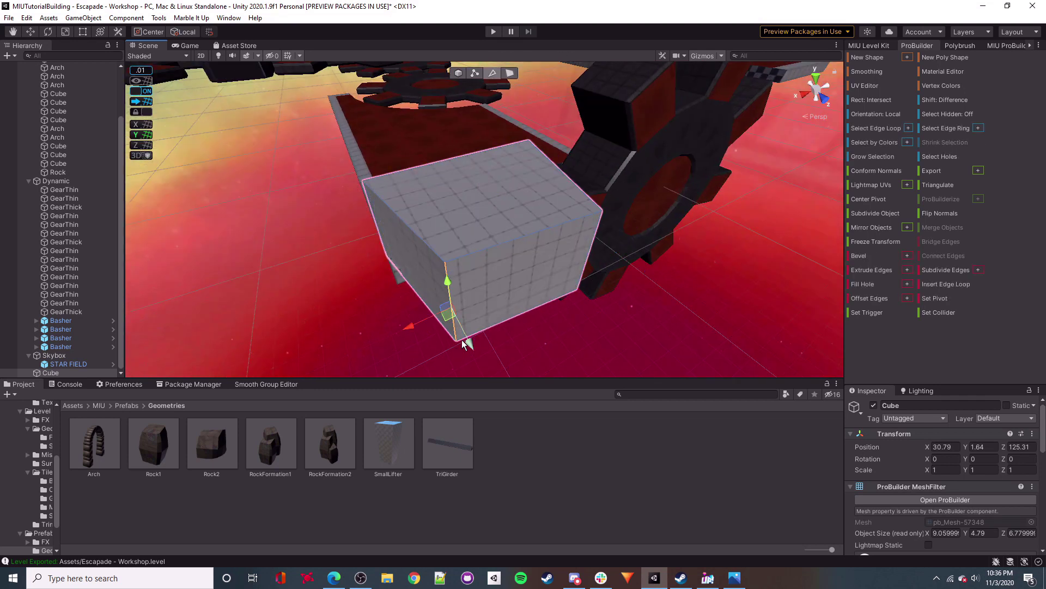
key("ctrl+z")
key("ctrl+z")
key("ctrl+z")
key("ctrl+z")
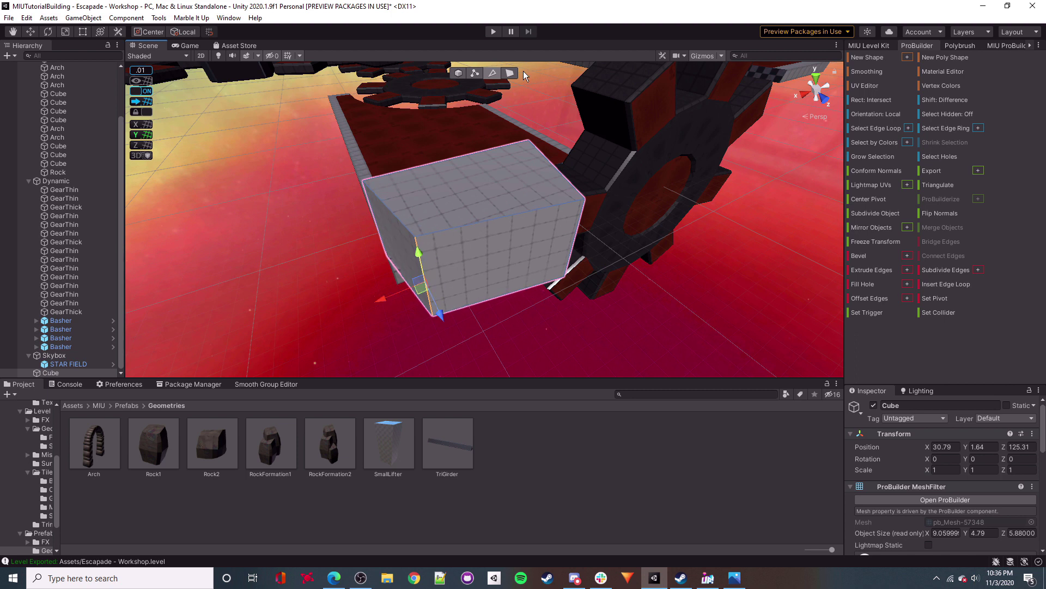
Move the block's vertical corner edge near the platform corner outward, making the block about 9.62 wide.
left_click(510, 73)
right_click_drag(356, 217, 493, 60)
left_click(492, 74)
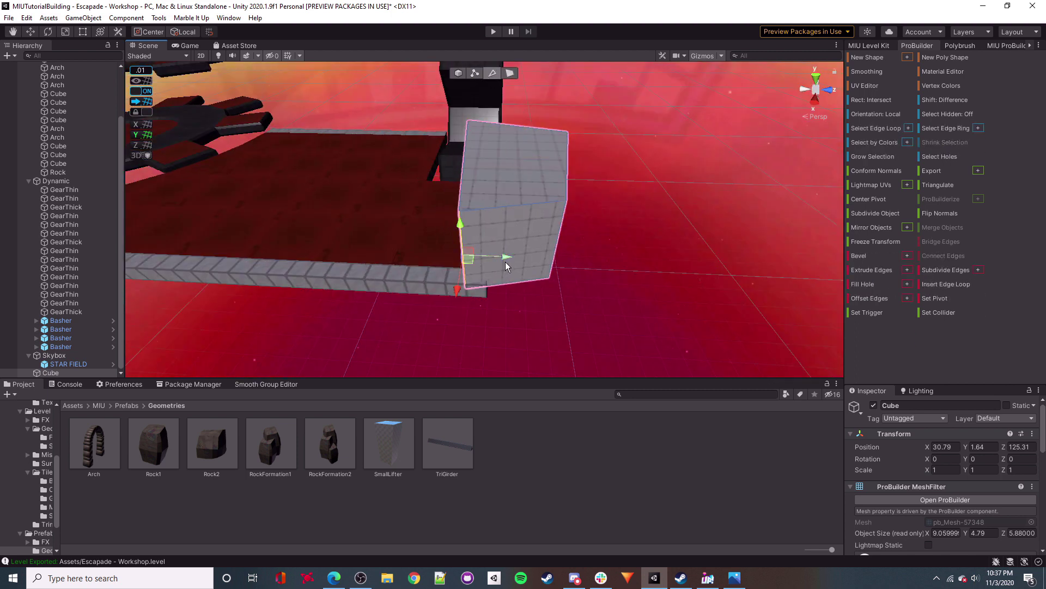
left_click_drag(512, 264, 515, 274)
Extrude the block's top face upward and rotate it to slant the top.
key("h")
left_click(499, 192)
left_click_drag(223, 199, 312, 139, "alt")
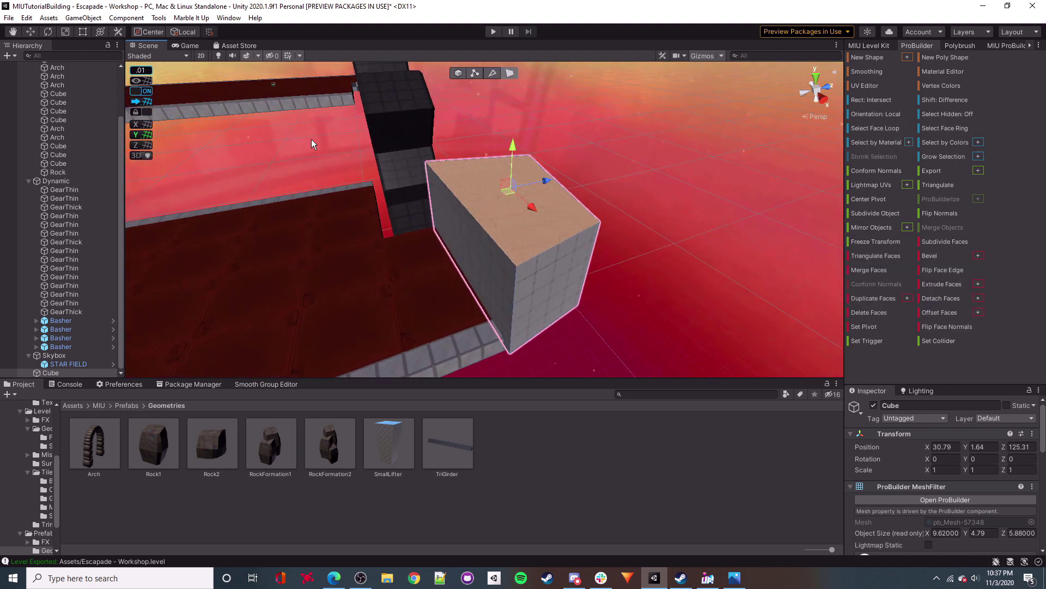
left_click_drag(533, 209, 537, 213)
key("e")
right_click_drag(458, 235, 452, 199)
key("w")
left_click_drag(510, 206, 528, 148, "shift")
key("e")
left_click_drag(544, 102, 545, 103)
right_click_drag(545, 103, 102, 44)
Shift individual edges on the block's upper part to make its sides irregular.
left_click(31, 32)
right_click_drag(510, 236, 521, 187)
key("h")
key("h")
left_click(521, 187)
left_click(528, 265)
left_click_drag(537, 252, 525, 250)
left_click(557, 197)
left_click(548, 197)
left_click_drag(551, 172, 534, 168)
right_click_drag(535, 169, 515, 70)
Extrude the block's underside face downward and rotate it to slant the bottom.
left_click(512, 72)
left_click(487, 189)
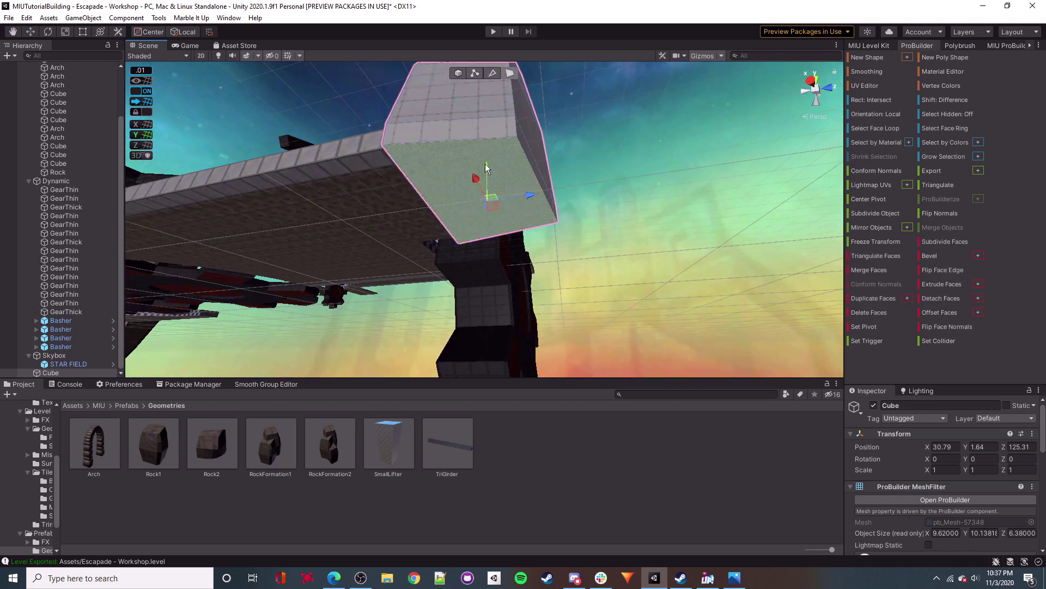
left_click_drag(486, 165, 489, 261)
left_click_drag(533, 300, 480, 296)
left_click_drag(479, 296, 349, 218, "alt")
left_click_drag(547, 288, 512, 285)
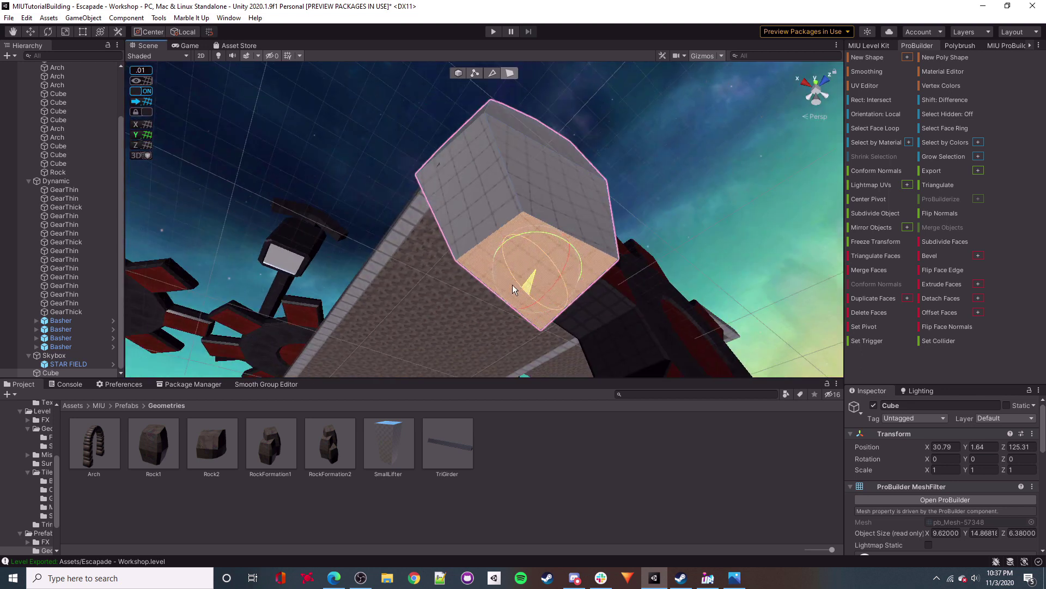
left_click_drag(500, 246, 489, 240)
Select a side edge of the block, adjust its position and clear the selection.
left_click_drag(499, 122, 573, 190, "alt")
left_click(660, 256)
key("h")
key("h")
left_click(531, 240)
left_click_drag(531, 241, 541, 241, "alt")
right_click_drag(513, 218, 537, 228)
left_click_drag(558, 219, 551, 221)
right_click_drag(551, 221, 655, 201)
left_click(603, 254)
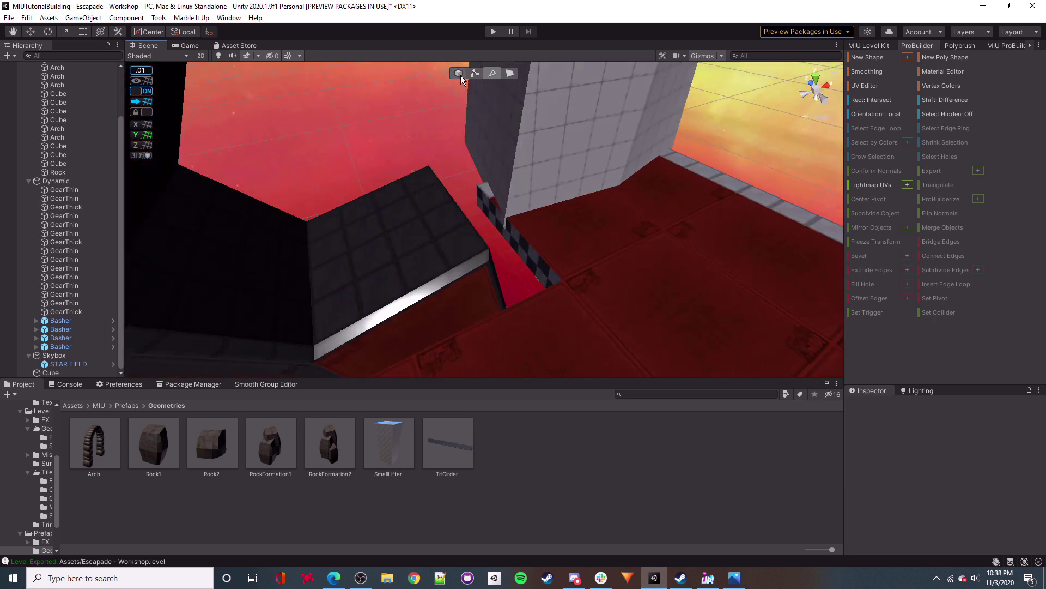
Return to object selection and move the whole block along X to about 31.12.
left_click(460, 75)
left_click(594, 161)
left_click_drag(596, 134, 588, 136)
right_click_drag(588, 136, 627, 201)
Apply the same Fill 01-E rock material used on the first rock to the new block.
left_click(627, 202)
right_click_drag(626, 202, 423, 185)
left_click(423, 186)
scroll(894, 497, "down", 8)
left_click_drag(866, 506, 556, 305)
right_click_drag(556, 305, 658, 320)
left_click(658, 320)
Select the connected corner, rim and underside edges around the second rock in edge selection mode.
left_click(502, 218)
left_click(492, 73)
left_click(515, 158)
mouse_move(525, 297)
right_mouse_down()
mouse_move(530, 283)
mouse_move(508, 299)
right_mouse_up()
right_click_drag(453, 159, 427, 230)
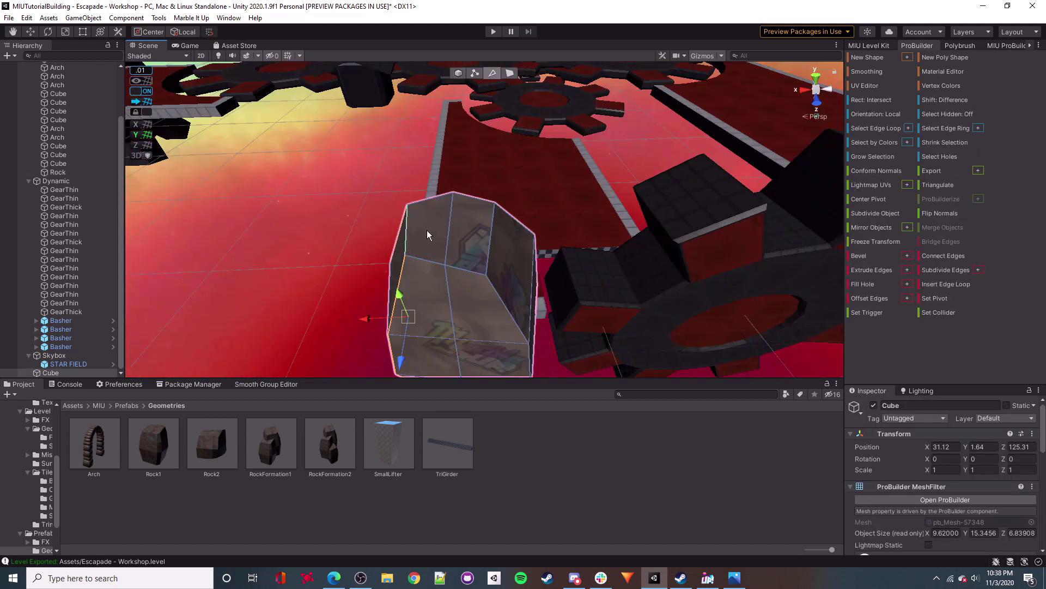
mouse_move(473, 276)
right_mouse_down()
mouse_move(485, 233)
mouse_move(547, 365)
mouse_move(478, 286)
right_mouse_up()
left_click(367, 332)
right_click_drag(367, 331, 398, 296)
left_click(398, 295)
right_click_drag(401, 251, 542, 189)
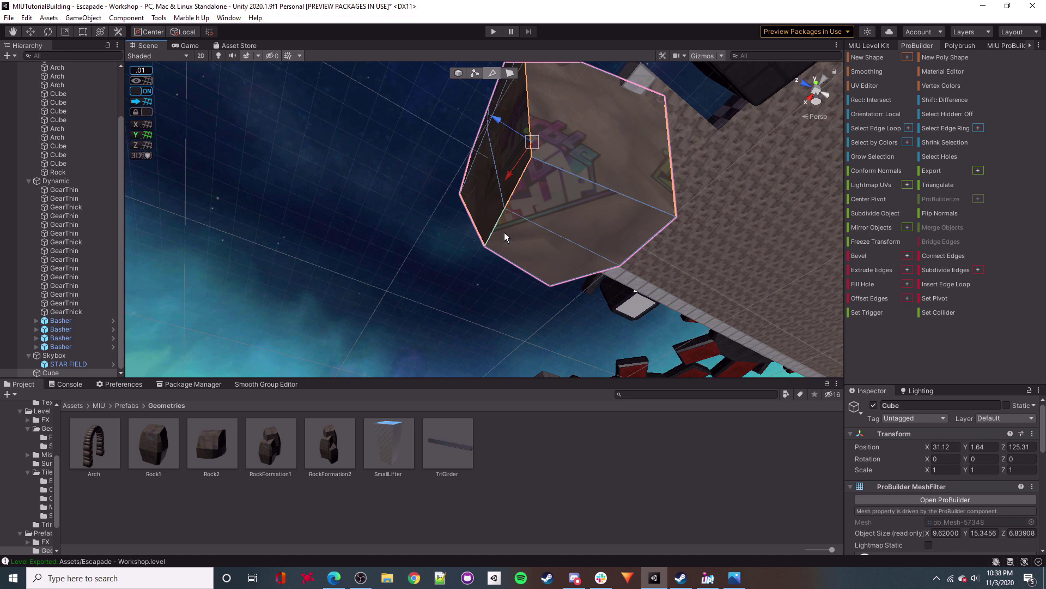
Bevel the second rock's selected edges, trying a distance of 0.7, undoing it and applying a distance of 0.5 instead.
left_click(907, 255)
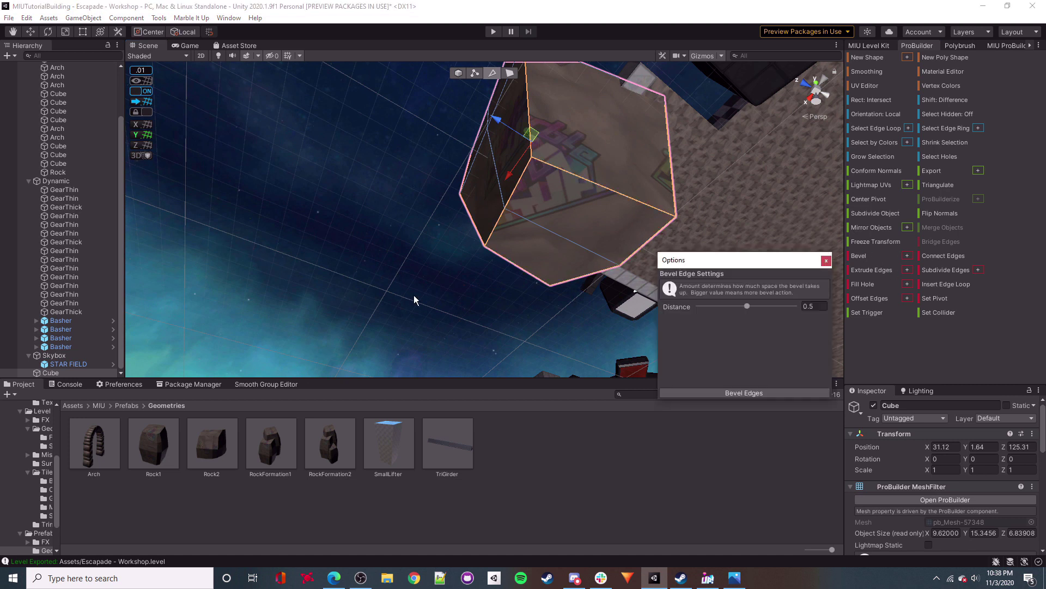
left_click(781, 392)
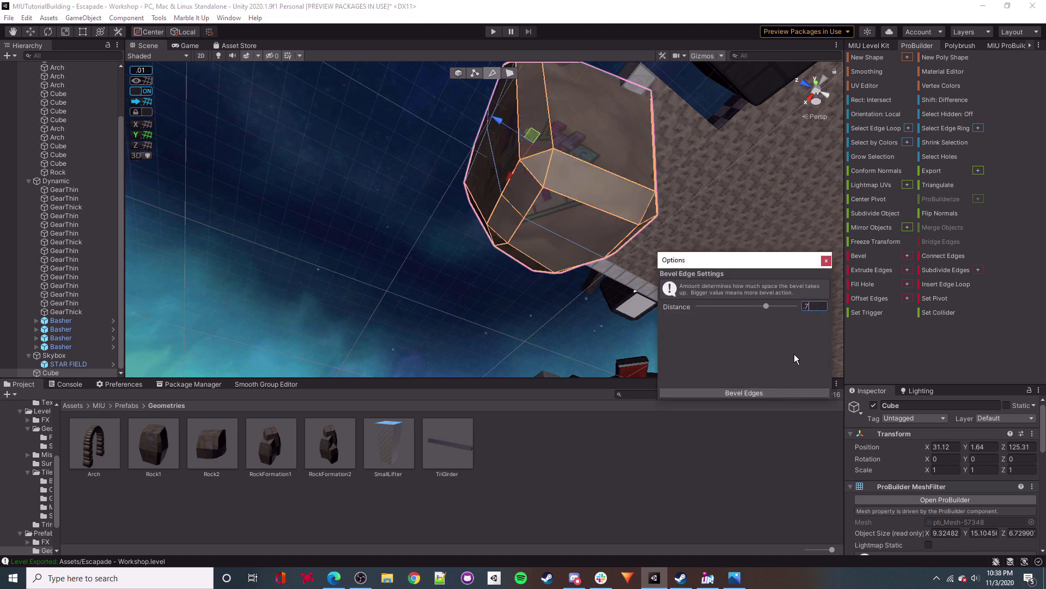
left_click_drag(545, 289, 676, 478, "alt")
key("ctrl+z")
left_click(814, 306)
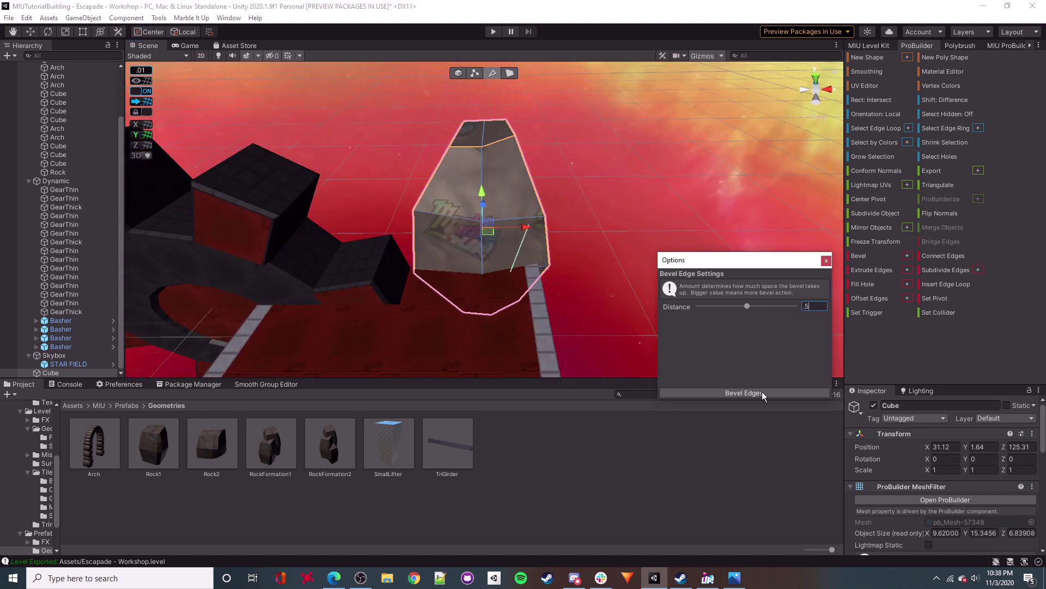
left_click(763, 393)
left_click(825, 260)
left_click(675, 208)
In object selection mode, rename the beveled block to Rock, mark it static and move it into the Static group.
left_click(458, 72)
left_click(474, 158)
left_click(961, 406)
type("Rock")
key("Return")
left_click(1006, 405)
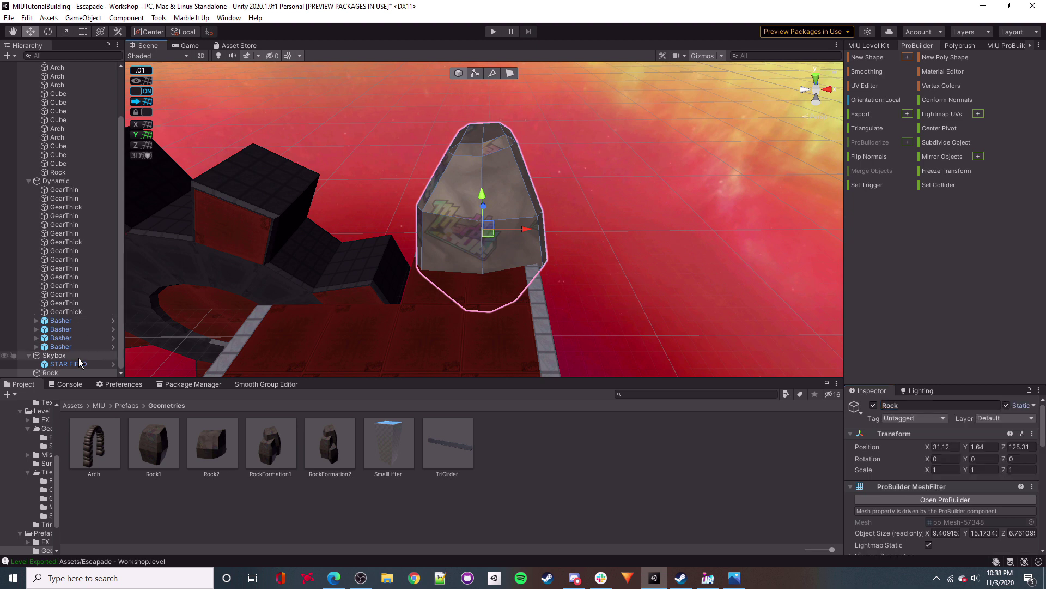
left_click_drag(71, 120, 58, 101)
Add a new ProBuilder cube on the gray rim along the red platform's edge.
left_click(613, 218)
right_click_drag(612, 217, 553, 230)
left_click_drag(554, 231, 378, 223, "alt")
right_click_drag(378, 224, 537, 288)
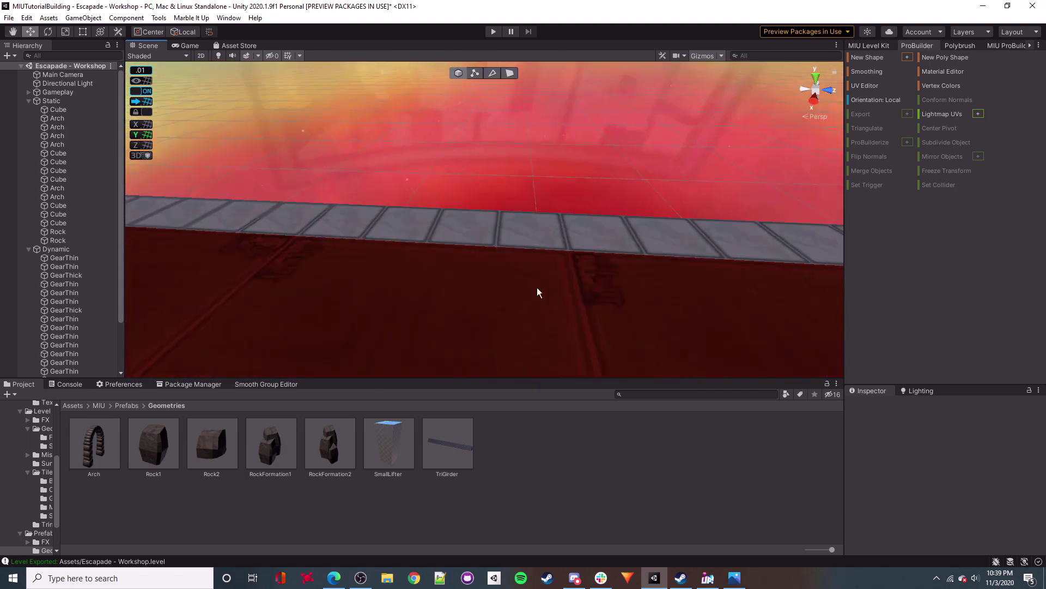
left_click(867, 59)
left_click_drag(550, 272, 479, 212, "alt")
scroll(462, 285, "down", 8)
key("k")
left_click(466, 209)
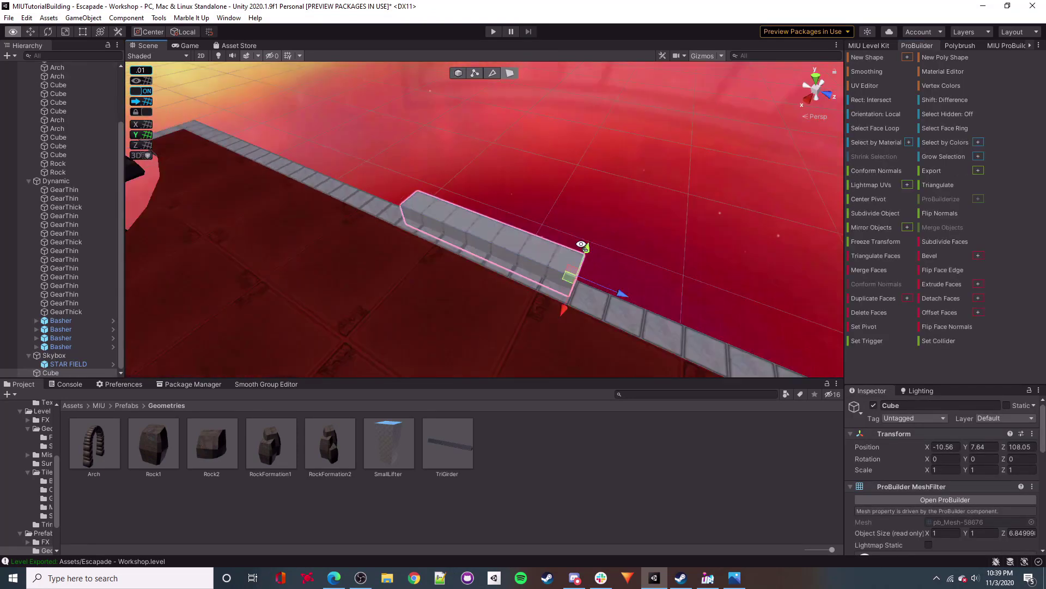
Stretch the new cube into a long slab 5.28 wide and 17.99 long, divided lengthwise into three sections.
left_click_drag(582, 245, 482, 235, "alt")
left_click(385, 233)
left_click_drag(483, 234, 709, 240, "alt")
left_click(495, 221)
left_click_drag(540, 220, 458, 224)
left_click(552, 230)
Try scaling, tilting and extruding the slab's top faces into a tapered rock shape.
left_click_drag(476, 210, 443, 244, "alt")
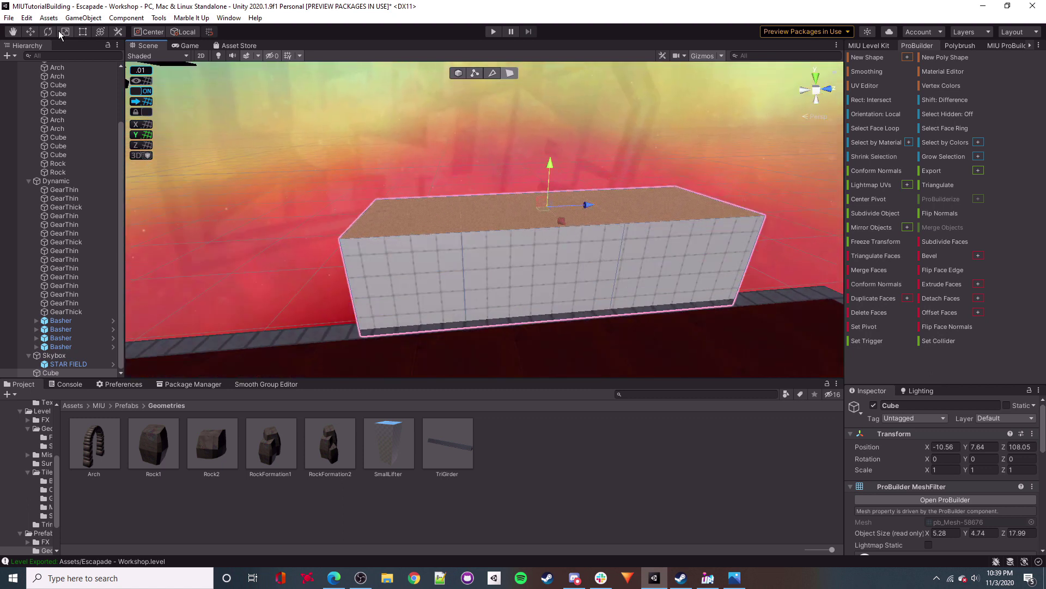
left_click(59, 31)
left_click_drag(584, 206, 576, 207)
left_click_drag(562, 224, 553, 218)
left_click(46, 31)
left_click_drag(527, 170, 190, 82)
left_click(61, 34)
left_click_drag(529, 229, 520, 231)
left_click_drag(520, 257, 358, 148)
left_click(56, 34)
left_click(391, 178)
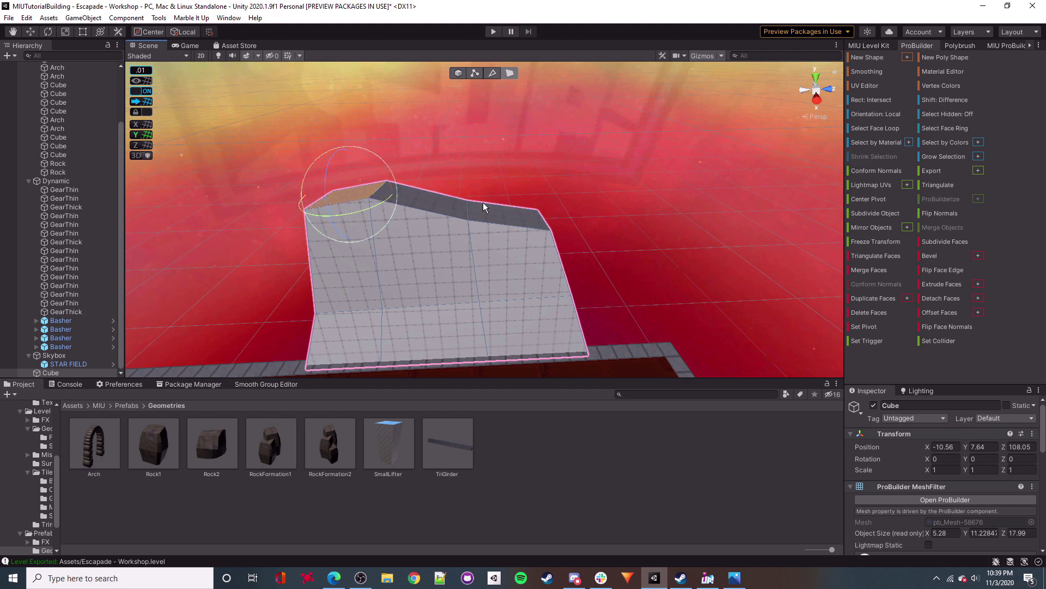
Try reshaping the individual top edges and faces of the raised block.
key("h")
key("h")
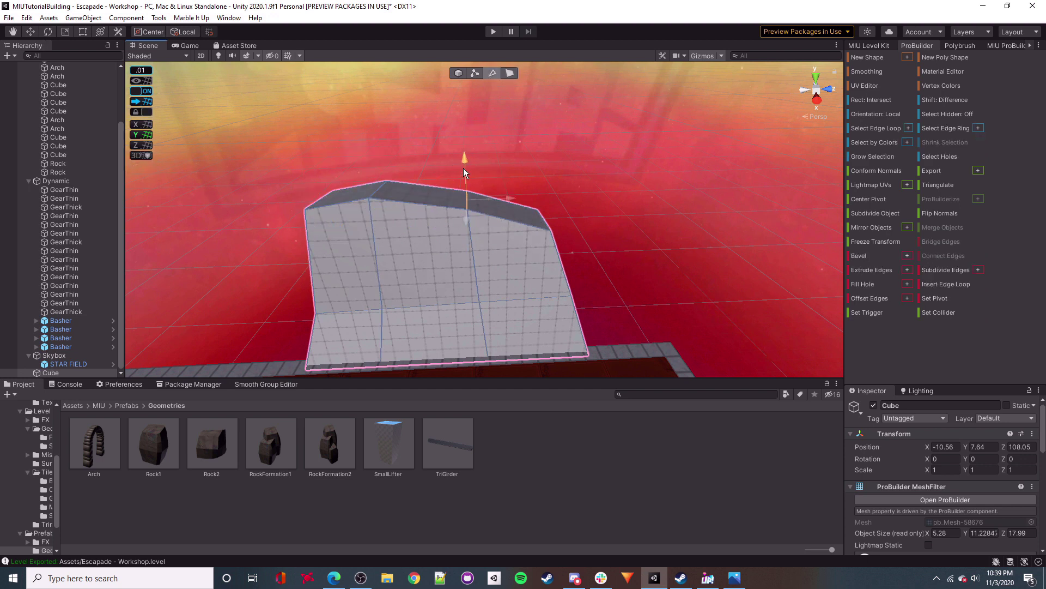
key("h")
left_click(417, 197)
left_click_drag(390, 240, 501, 230, "alt")
right_click_drag(500, 230, 522, 188)
left_click(463, 211)
key("ctrl+z")
key("a")
key("h")
key("h")
left_click(524, 188)
left_click_drag(560, 186, 493, 191)
key("d")
right_click_drag(493, 190, 480, 234)
key("h")
left_click(427, 142)
left_click(477, 145, "shift")
Undo the shaping of the raised block back to the flat three-section slab.
key("ctrl+z")
key("ctrl+z")
key("ctrl+z")
key("ctrl+z")
key("ctrl+z")
key("ctrl+z")
key("ctrl+z")
key("ctrl+z")
key("ctrl+z")
key("ctrl+z")
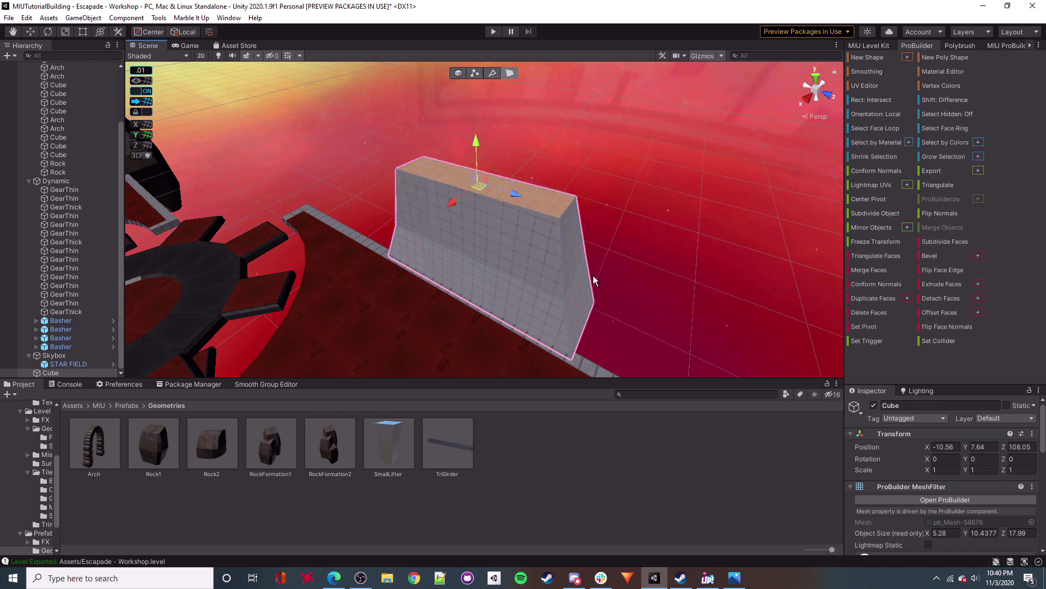
key("ctrl+z")
Pull the slab's middle section outward to give it an angled outline, widening the slab to about 9.56.
key("d")
right_click_drag(596, 267, 445, 225)
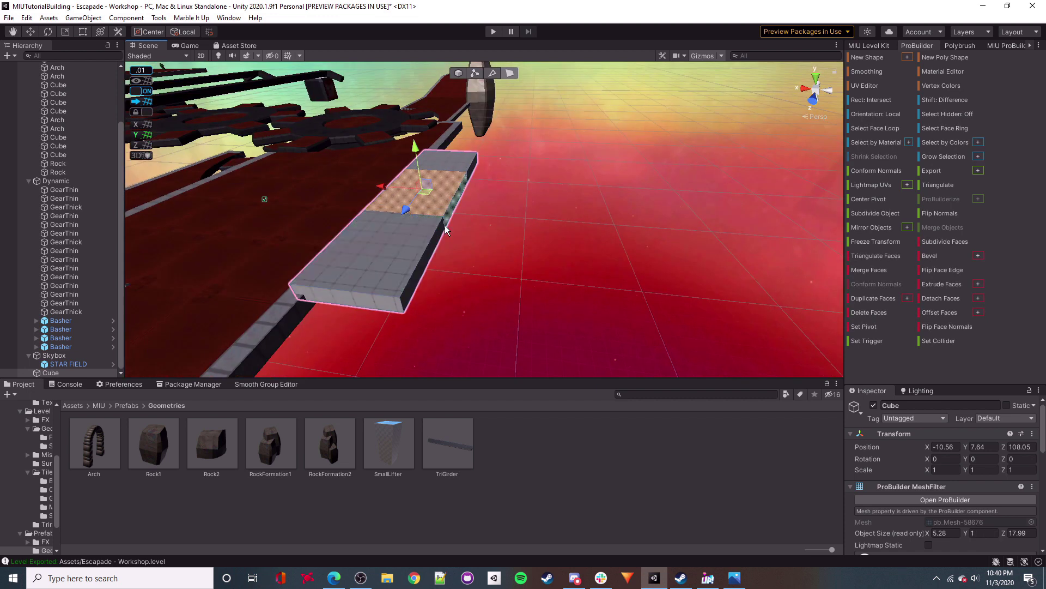
left_click_drag(415, 201, 478, 221)
key("a")
right_click_drag(477, 221, 771, 252)
key("h")
key("h")
key("a")
right_click_drag(407, 236, 686, 205)
left_click(459, 224)
key("a")
left_click(455, 132)
left_click(461, 132)
key("w")
right_click_drag(504, 158, 503, 194)
key("s")
key("h")
left_click(551, 290)
left_click(434, 164, "shift")
mouse_move(510, 192)
left_mouse_down()
mouse_move(527, 184)
mouse_move(513, 190)
left_mouse_up()
left_click(514, 220)
key("d")
right_click_drag(594, 204, 490, 234)
Move the slab's end edges inward in edge mode to shorten it to 16.99, then return to object selection.
left_click(492, 73)
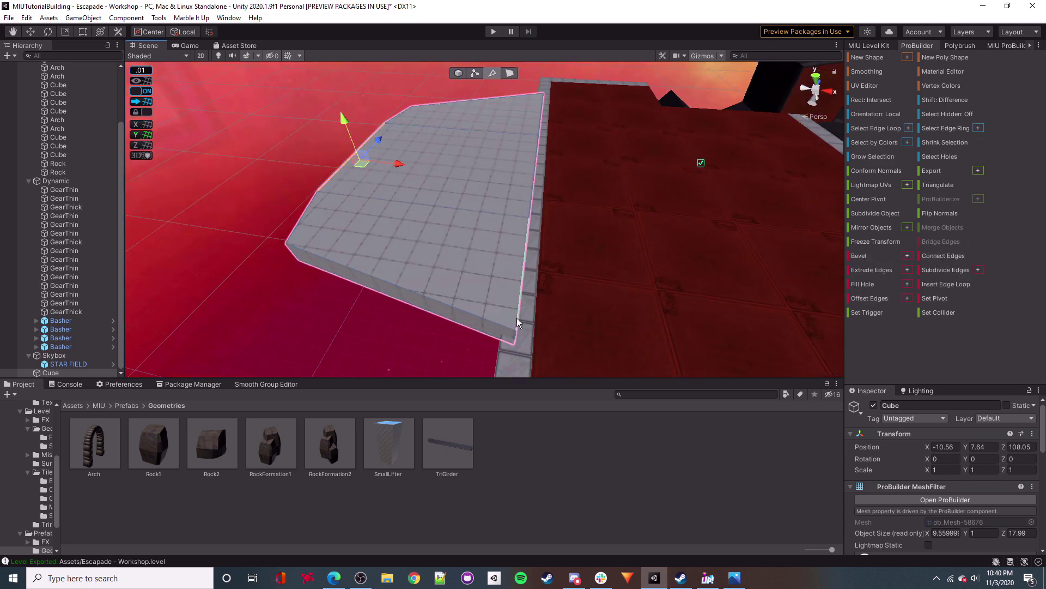
left_click_drag(568, 348, 521, 339)
key("d")
right_click_drag(521, 339, 528, 306)
left_click(491, 283)
left_click_drag(519, 287, 457, 305)
left_click(460, 72)
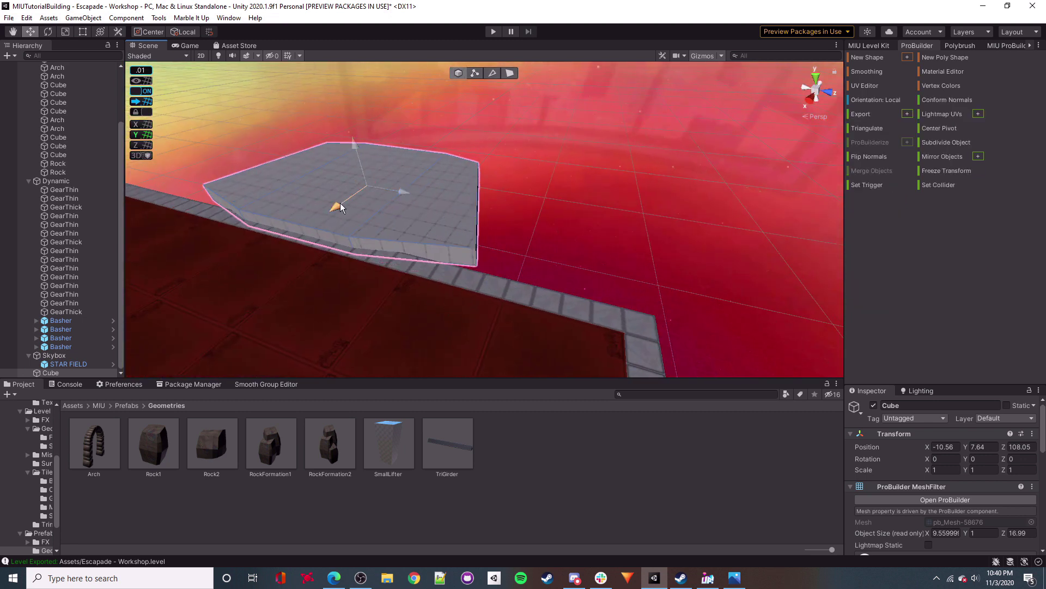
Shift the slab to X -9.6 and extrude its three top faces upward to a height of 8.08.
left_click_drag(340, 203, 327, 217)
left_click(509, 73)
left_click(436, 206)
key("a")
left_click(459, 211, "shift")
right_click_drag(436, 206, 493, 246)
left_click(407, 210, "shift")
left_click_drag(486, 256, 533, 192, "shift")
scroll(512, 196, "down", 3)
left_click_drag(509, 109, 509, 123)
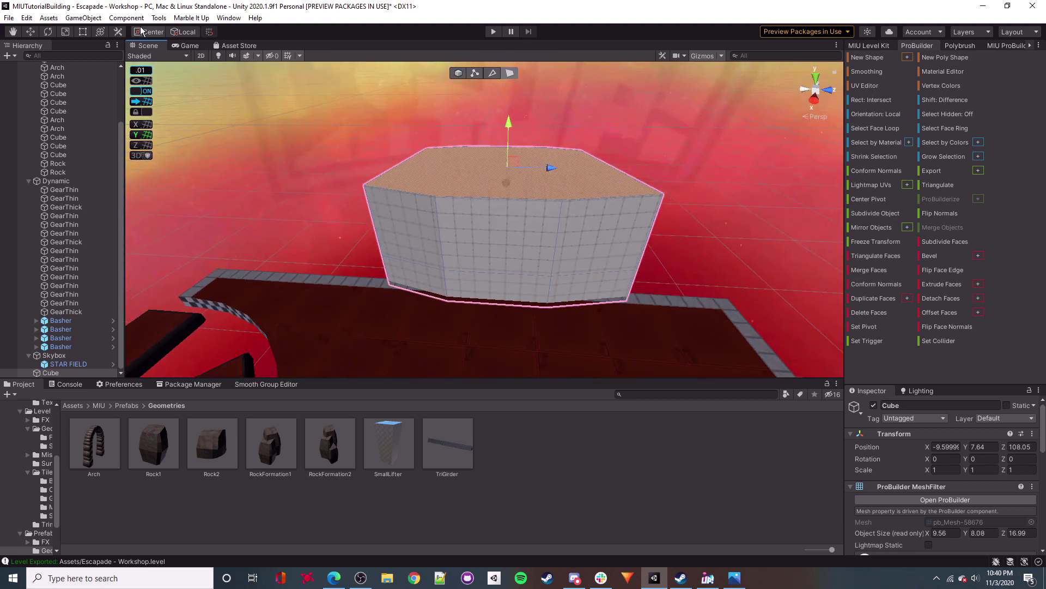
Tilt the block's top faces and extrude them into a second, narrower tier, reaching a height of about 12.8.
mouse_move(512, 171)
left_mouse_down()
mouse_move(523, 172)
mouse_move(512, 177)
left_mouse_up()
left_click(48, 32)
mouse_move(537, 132)
left_mouse_down()
mouse_move(518, 126)
mouse_move(536, 133)
left_mouse_up()
right_click_drag(269, 117, 269, 96)
left_click_drag(510, 195, 522, 118, "shift")
right_click_drag(545, 227, 545, 202)
mouse_move(549, 206)
left_mouse_down()
mouse_move(552, 187)
mouse_move(561, 207)
left_mouse_up()
right_click_drag(560, 207, 443, 209)
Extrude only part of the top faces into a rotated peak, bringing the block's height to about 15.6.
left_click(439, 207)
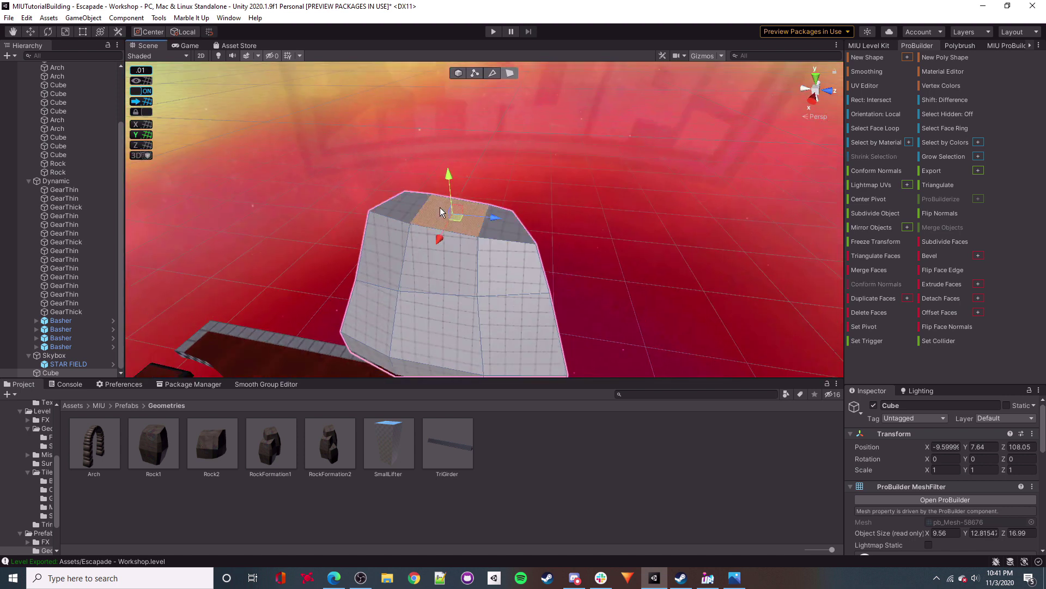
mouse_move(479, 194)
left_mouse_down("shift")
mouse_move(479, 138)
mouse_move(469, 190)
left_mouse_up("shift")
left_click_drag(517, 150, 507, 139)
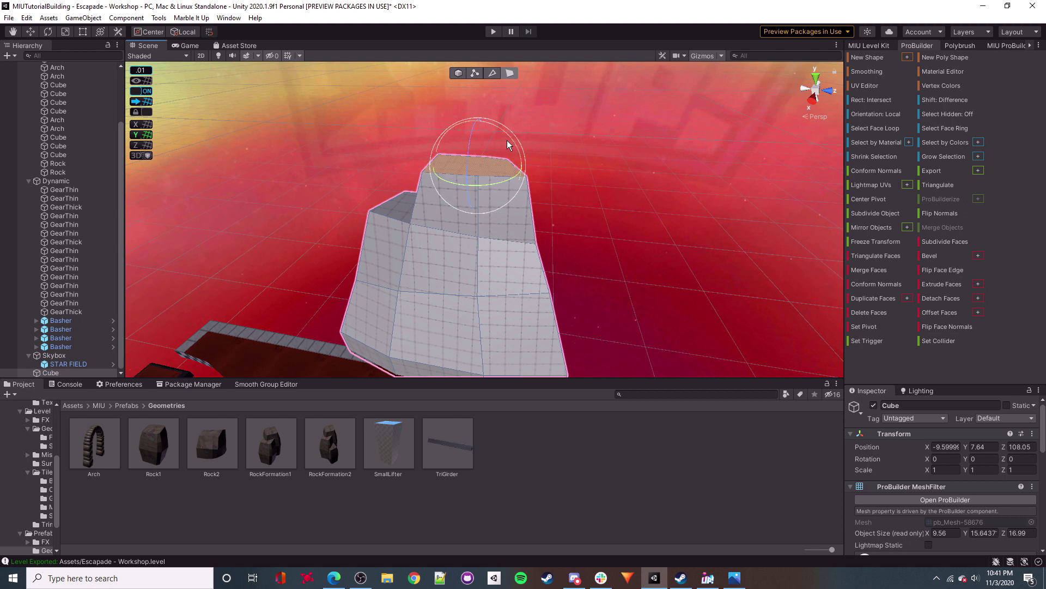
key("h")
left_click(548, 185)
left_click(529, 180)
left_click(555, 181)
left_click(552, 178)
right_click_drag(546, 179, 520, 121)
Select the three underside faces, extrude them downward to a total height of about 22.7 and adjust them.
key("h")
key("h")
left_click(510, 146)
left_click(496, 200, "shift")
left_click(491, 225, "shift")
left_click_drag(457, 152, 466, 211)
left_click_drag(466, 212, 476, 167, "alt")
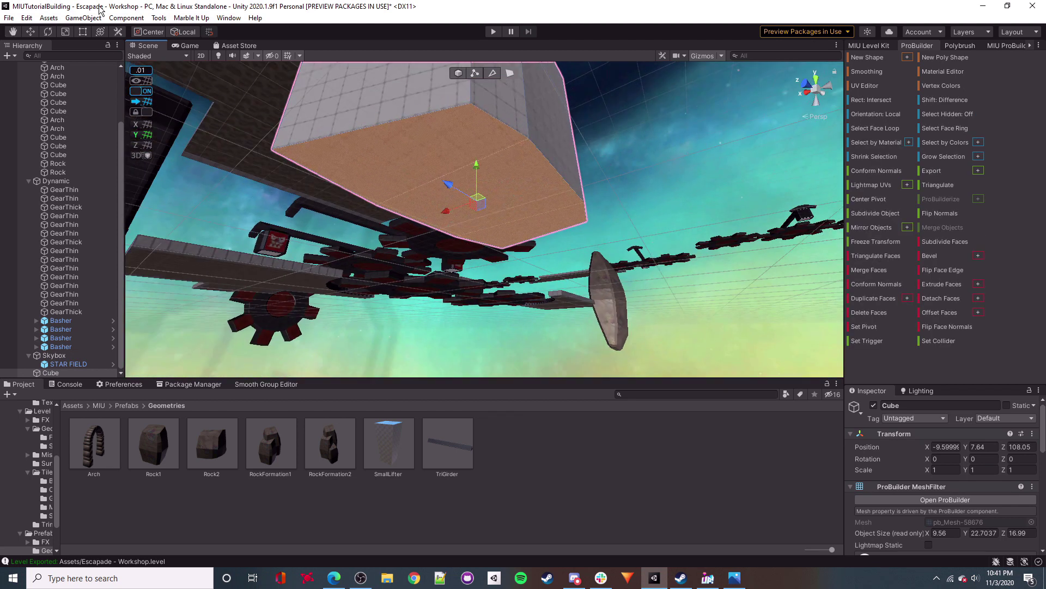
left_click_drag(449, 207, 660, 181)
right_click_drag(409, 191, 463, 178)
Extrude the underside faces down again to a total height of about 30.07, then narrow and tilt them.
left_click_drag(474, 218, 472, 311, "shift")
right_click_drag(472, 311, 69, 57)
left_click_drag(500, 301, 456, 308)
left_click(48, 32)
right_click_drag(480, 218, 556, 255)
left_click_drag(594, 269, 613, 243)
Select the underside, corner and rim edges around the third rock in edge selection mode.
left_click(493, 73)
left_click(35, 31)
right_click_drag(595, 204, 562, 115)
left_click(452, 207)
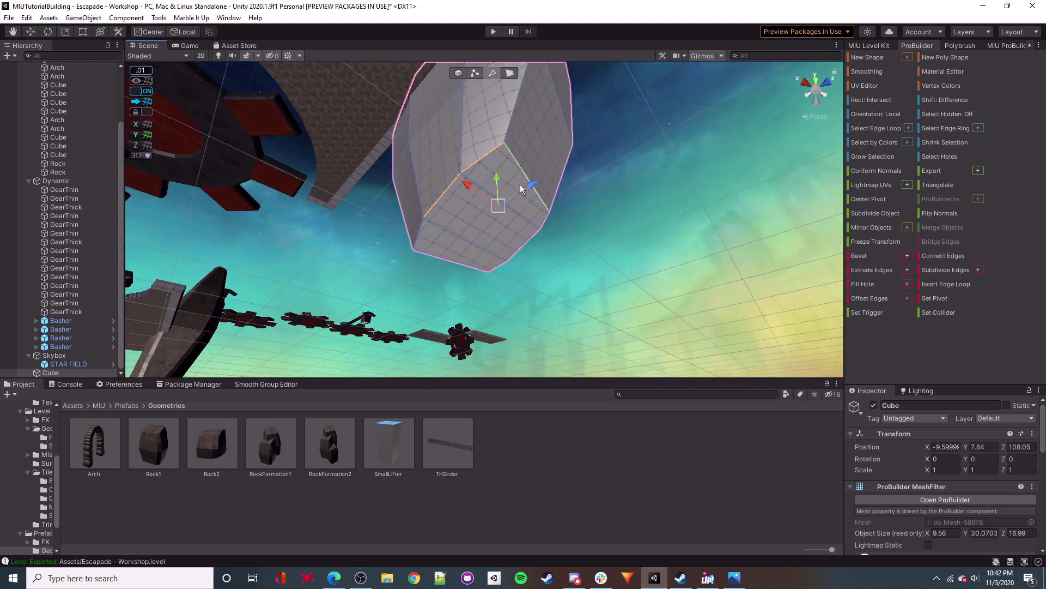
right_click_drag(474, 267, 408, 209)
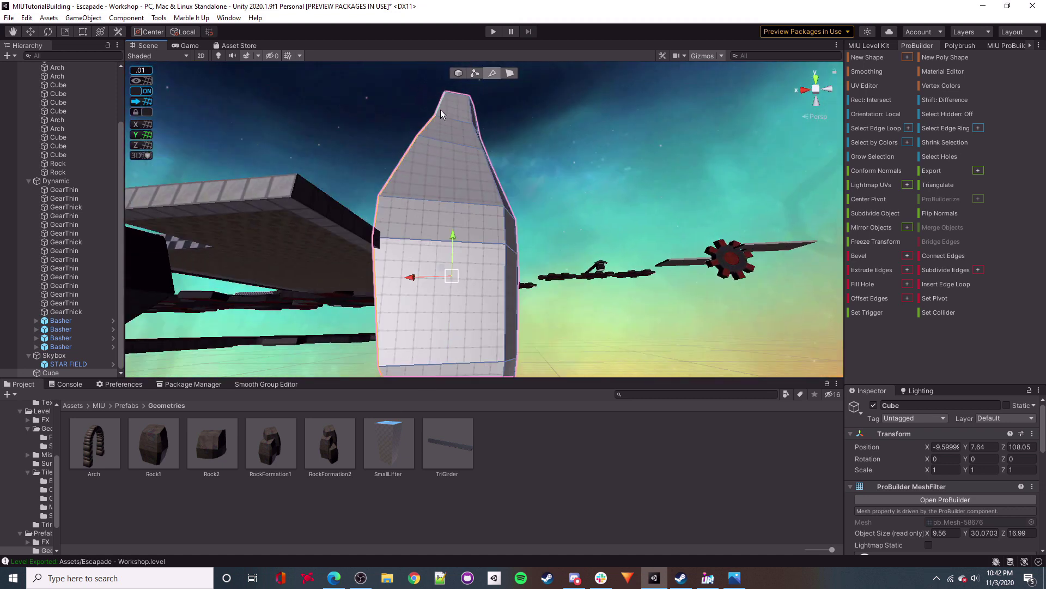
mouse_move(501, 231)
right_mouse_down()
mouse_move(506, 319)
mouse_move(418, 279)
mouse_move(430, 191)
mouse_move(425, 218)
mouse_move(467, 346)
mouse_move(511, 241)
right_mouse_up()
right_click_drag(521, 142, 424, 238)
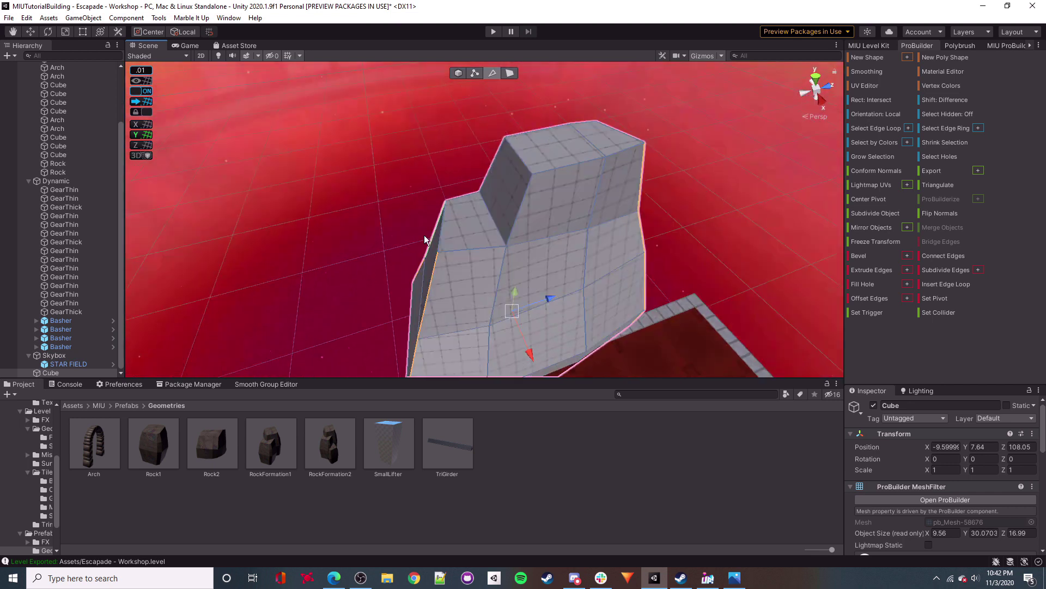
right_click_drag(600, 133, 970, 277)
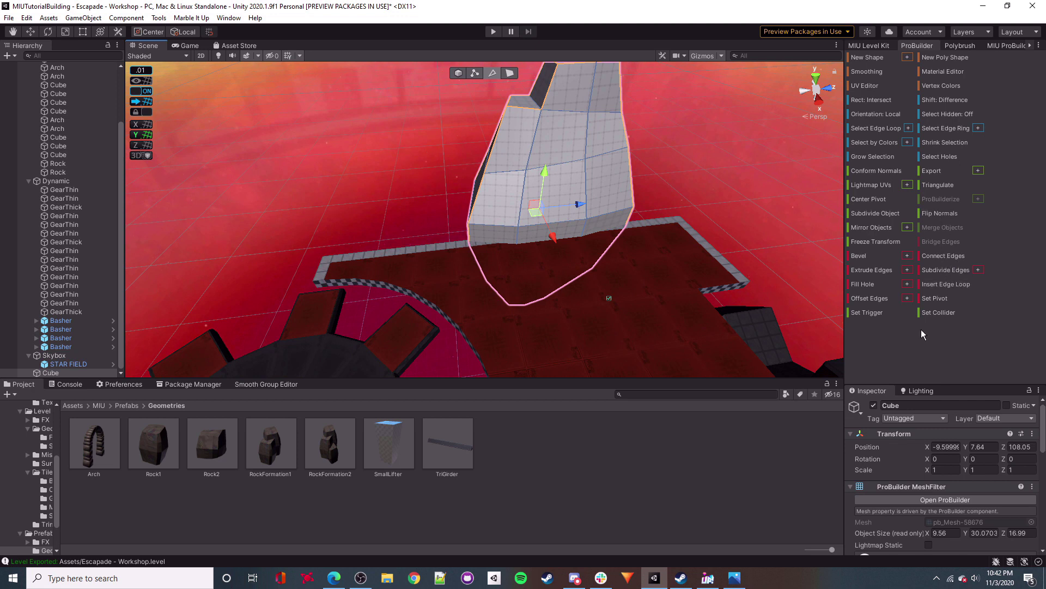
Bevel the selected edges of the third rock and clear the selection.
left_click(871, 256)
left_click(376, 147)
right_click_drag(600, 180, 545, 218)
Return to object selection and give the third block the rock material, the name Rock and the static setting.
left_click(457, 74)
left_click(490, 191)
left_click(262, 207)
left_click(453, 229)
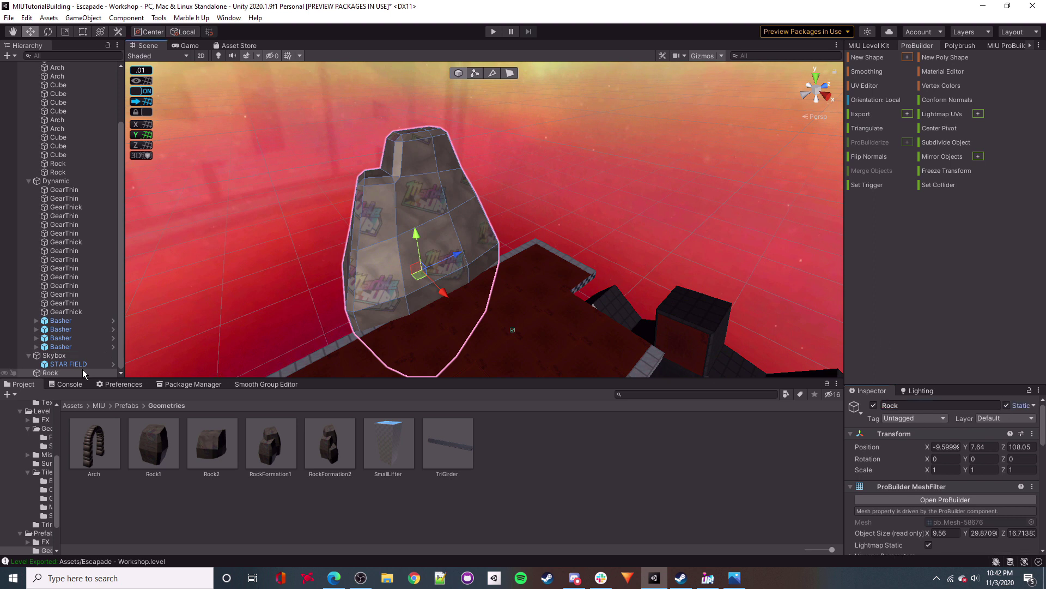
Move the third rock into the Static group and clear the selection.
left_click_drag(74, 311, 54, 110)
left_click(644, 201)
right_click_drag(538, 206, 644, 235)
Add a new ProBuilder cube at another platform corner and pull its side faces outward.
left_click(876, 59)
right_click_drag(589, 175, 490, 180)
left_click_drag(457, 168, 459, 223)
right_click_drag(463, 227, 499, 241)
key("g")
left_click(500, 241)
left_click_drag(523, 247, 752, 278)
right_click_drag(654, 256, 647, 278)
left_click(555, 235)
left_click_drag(570, 254, 480, 253)
Reshape the new block into an irregular outline and raise its top, making it about 7.58 × 4.59 × 7.32.
right_click_drag(480, 253, 878, 184)
left_click(394, 239, "shift")
left_click(466, 197)
right_click_drag(467, 198, 531, 193)
left_click(531, 193, "shift")
left_click_drag(537, 190, 534, 122)
right_click_drag(534, 122, 483, 153)
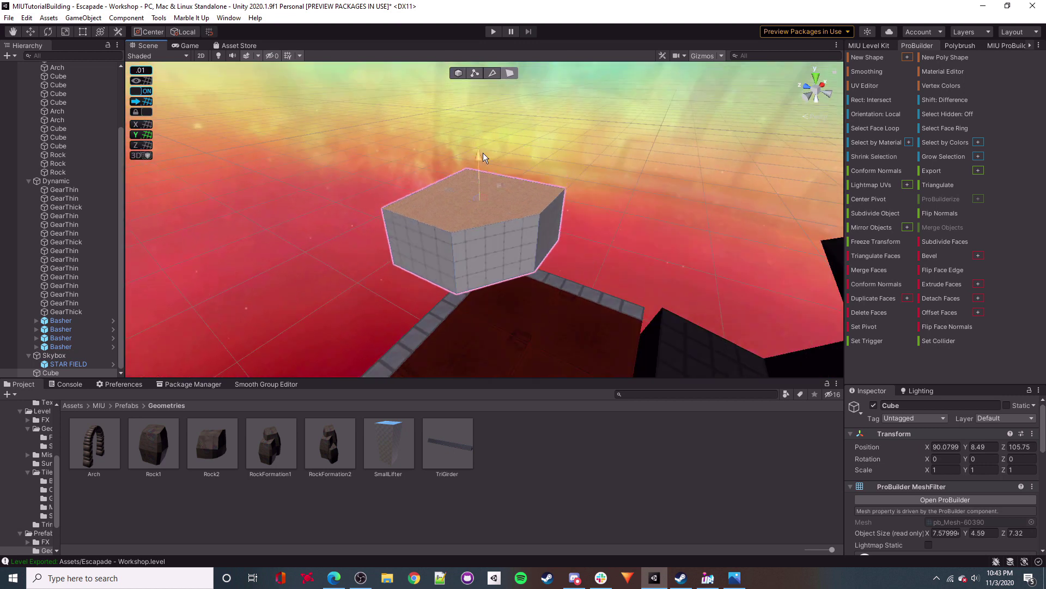
Extend the block upward from its top faces and scale the new top section.
left_click(468, 95)
left_click(474, 234)
left_click(459, 77)
left_click(459, 73)
left_click(474, 234)
left_click_drag(480, 178, 481, 110)
key("g")
key("r")
left_click_drag(442, 150, 442, 169)
right_click_drag(442, 169, 507, 164)
Extrude the top faces upward again to a total height of about 12.75, then tilt them.
key("w")
left_click_drag(483, 168, 481, 98, "shift")
right_click_drag(481, 98, 533, 221)
key("e")
left_click_drag(510, 192, 537, 208)
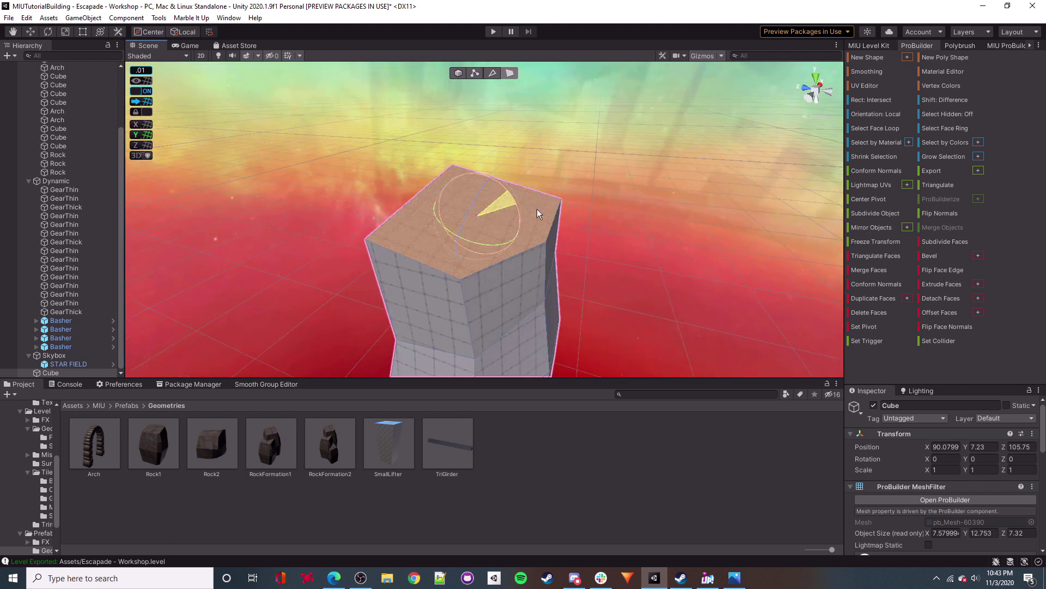
Extrude the underside downward to a total height of about 18.05, then narrow and tilt it.
right_click_drag(453, 220, 483, 202)
left_click(483, 202)
key("w")
left_click_drag(519, 206, 521, 283, "shift")
key("e")
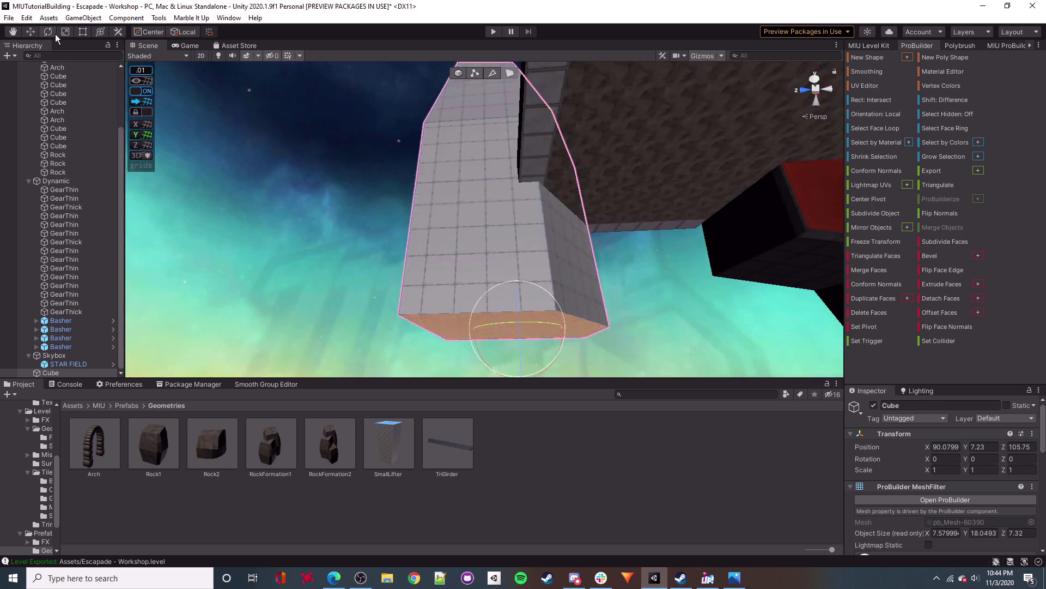
right_click_drag(520, 283, 420, 300)
key("r")
left_click_drag(436, 297, 423, 300)
right_click_drag(423, 300, 512, 283)
key("e")
left_click_drag(530, 297, 533, 280)
Adjust the fourth block's side edges in edge selection mode and apply the rock material to the block.
right_click_drag(533, 280, 567, 218)
left_click(492, 73)
left_click(482, 222, "shift")
left_click_drag(454, 191, 447, 194)
left_click(426, 201)
right_click_drag(425, 202, 502, 196)
left_click(502, 196)
scroll(927, 490, "down", 15)
left_click_drag(862, 507, 479, 256)
Select the corner and rim edges all the way around the fourth rock.
left_click(479, 256)
right_click_drag(479, 256, 634, 325)
left_click(472, 163, "shift")
right_click_drag(472, 163, 532, 224)
left_click(518, 243, "shift")
left_click(533, 224, "shift")
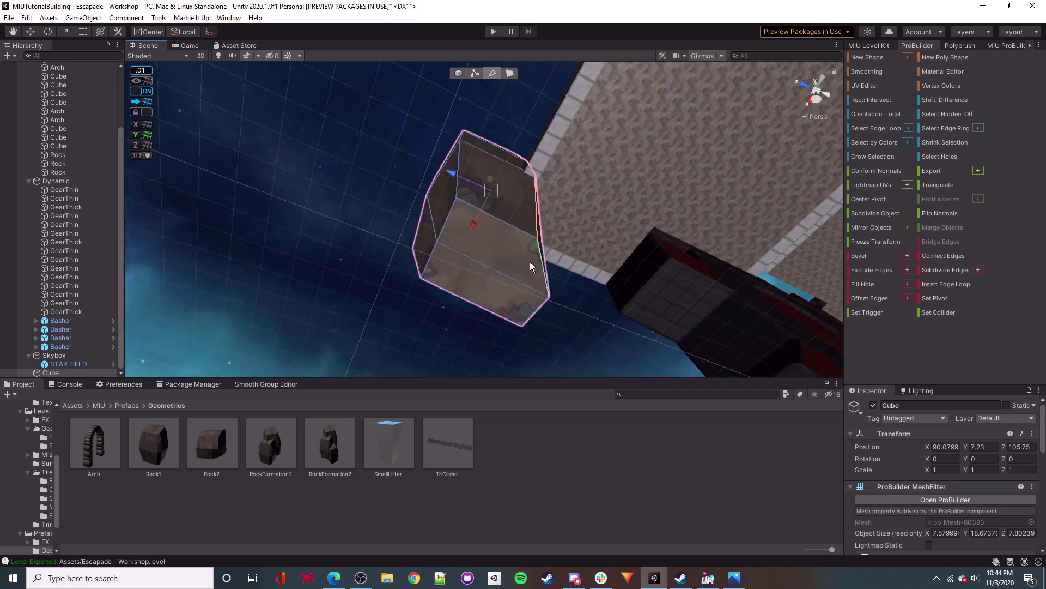
right_click_drag(511, 303, 488, 375)
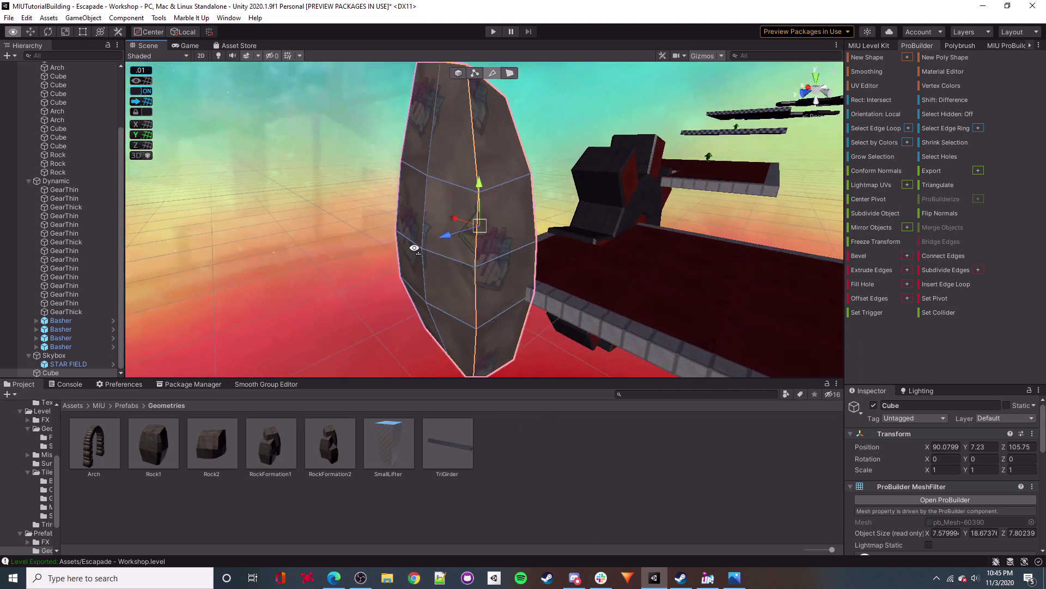
left_click(476, 239, "shift")
left_click(473, 281, "shift")
left_click_drag(473, 281, 498, 245, "alt")
left_click(499, 245, "shift")
left_click(499, 297, "shift")
Bevel the selected edges, return to object selection and clear the selection.
left_click_drag(496, 327, 763, 234, "alt")
left_click(859, 256)
left_click(458, 73)
left_click(663, 221)
Lower the fourth rock slightly at the platform corner and rotate it a little.
left_click(479, 218)
left_click_drag(477, 191, 477, 205)
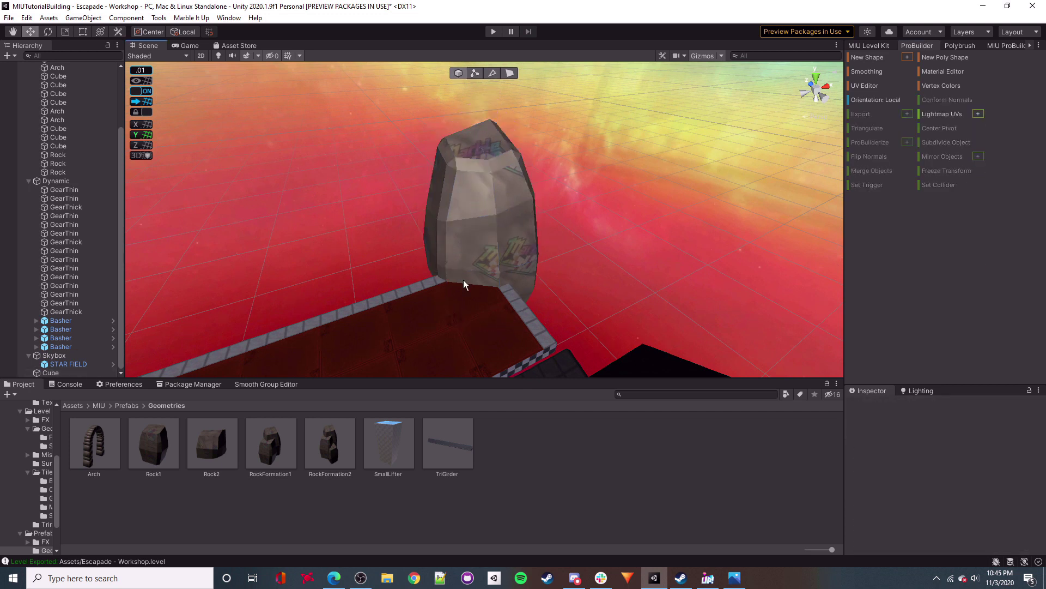
right_click_drag(464, 279, 463, 283)
left_click(470, 266)
left_click(65, 31)
left_click(51, 32)
left_click_drag(472, 263, 461, 263)
left_click(532, 198)
key("w")
right_click_drag(532, 198, 725, 195)
Place a RockFormation1 prefab at the platform's edge and lower it into position.
right_click_drag(500, 311, 550, 327)
left_click_drag(271, 444, 491, 261)
right_click_drag(490, 262, 578, 256)
left_click_drag(492, 135, 492, 199)
left_click_drag(490, 248, 426, 227)
Rotate the placed rock formation to about 2.6, 32.1, 9.4 degrees and clear the selection.
key("e")
left_click_drag(436, 249, 363, 249)
left_click_drag(396, 227, 439, 283)
left_click(31, 32)
right_click_drag(439, 283, 390, 292)
left_click(48, 32)
left_click_drag(436, 240, 389, 275)
left_click(30, 32)
left_click(583, 235)
right_click_drag(583, 235, 534, 275)
Move RockFormation1 into the Static group.
double_click(54, 66)
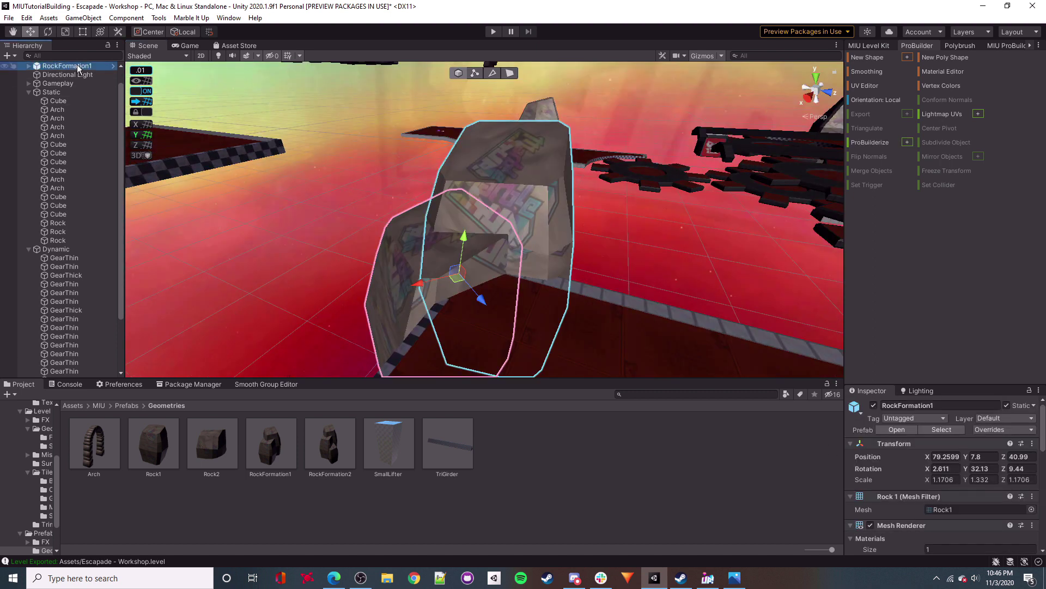
right_click(78, 66)
left_click_drag(54, 67, 58, 93)
left_click(344, 195)
Delete the RockFormation1 object from the Static group.
right_click_drag(344, 195, 763, 269)
right_click_drag(631, 267, 581, 262)
left_click(88, 241)
key("Delete")
Add another cube at the platform's edge, position it, and stretch its side faces to about 5.65 by 4.72.
right_click_drag(567, 218, 453, 191)
left_click(868, 57)
left_click_drag(439, 253, 459, 227)
left_click_drag(464, 176, 463, 204)
right_click_drag(446, 210, 438, 160)
left_click(510, 73)
left_click_drag(532, 249, 627, 264)
right_click_drag(545, 250, 412, 258)
left_click(412, 257)
left_click_drag(436, 218, 551, 245)
right_click_drag(550, 245, 595, 283)
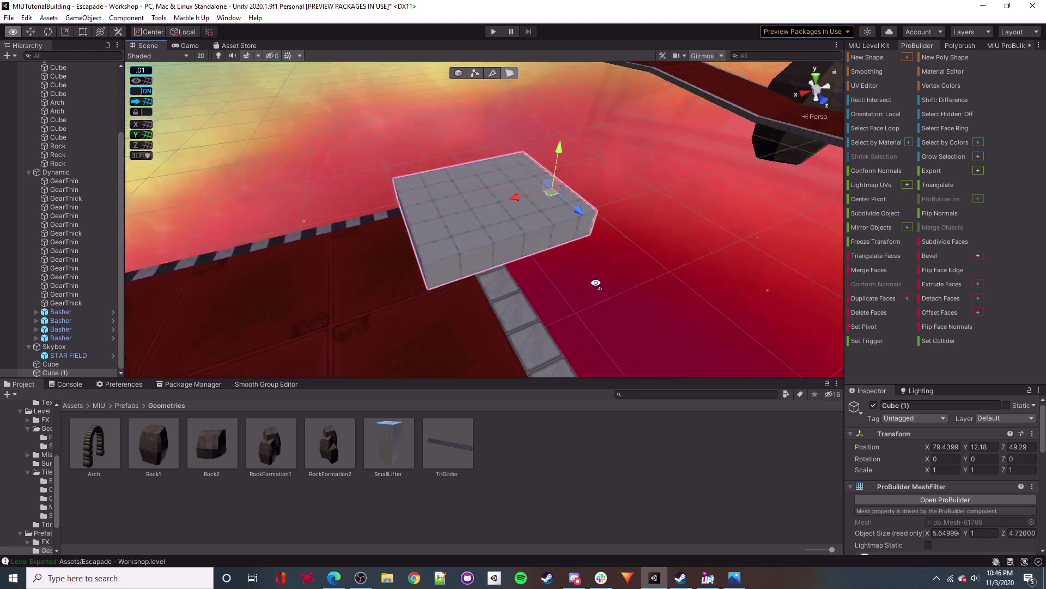
Pull the slab's side edges outward to a depth of about 7.35, giving it an irregular outline, and reposition it.
left_click(493, 73)
right_click_drag(546, 190, 566, 228)
left_click(567, 227)
left_click_drag(577, 247, 573, 218)
left_click(440, 211)
right_click_drag(456, 197, 493, 175)
left_click(492, 168)
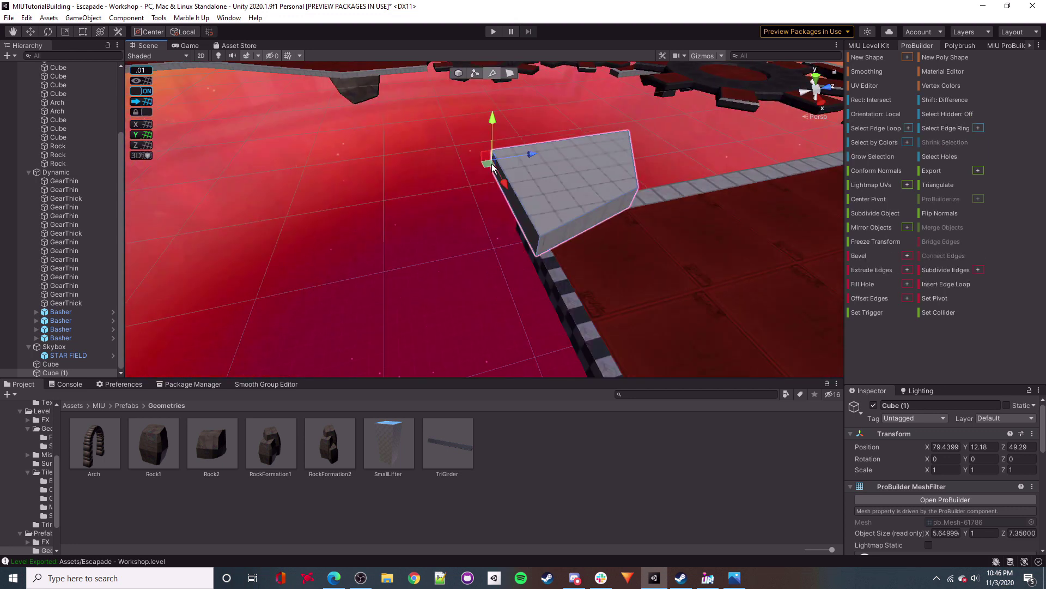
left_click(460, 73)
left_click_drag(503, 184, 499, 151)
Extrude the slab's top face upward, then narrow and tilt it.
left_click(510, 73)
left_click(493, 210)
right_click_drag(498, 152, 495, 180)
left_click_drag(497, 201, 497, 118)
left_click(66, 32)
left_click_drag(497, 159, 482, 161)
right_click_drag(482, 160, 531, 185)
left_click(48, 32)
left_click_drag(534, 145, 5, 51)
left_click_drag(500, 172, 483, 173)
Extrude the block's underside downward to a total height of about 11.57, then narrow and tilt it.
left_click(31, 32)
right_click_drag(521, 184, 469, 175)
left_click(455, 188)
left_click_drag(473, 215, 474, 255)
left_click(65, 32)
left_click_drag(514, 294, 482, 285)
left_click(48, 32)
left_click_drag(460, 330, 442, 325)
left_click(30, 32)
Select the corner and rim edges around the fifth block and bevel them.
right_click_drag(517, 92, 543, 126)
left_click(492, 73)
right_click_drag(495, 163, 470, 216)
left_click(391, 235)
right_click_drag(600, 294, 494, 194)
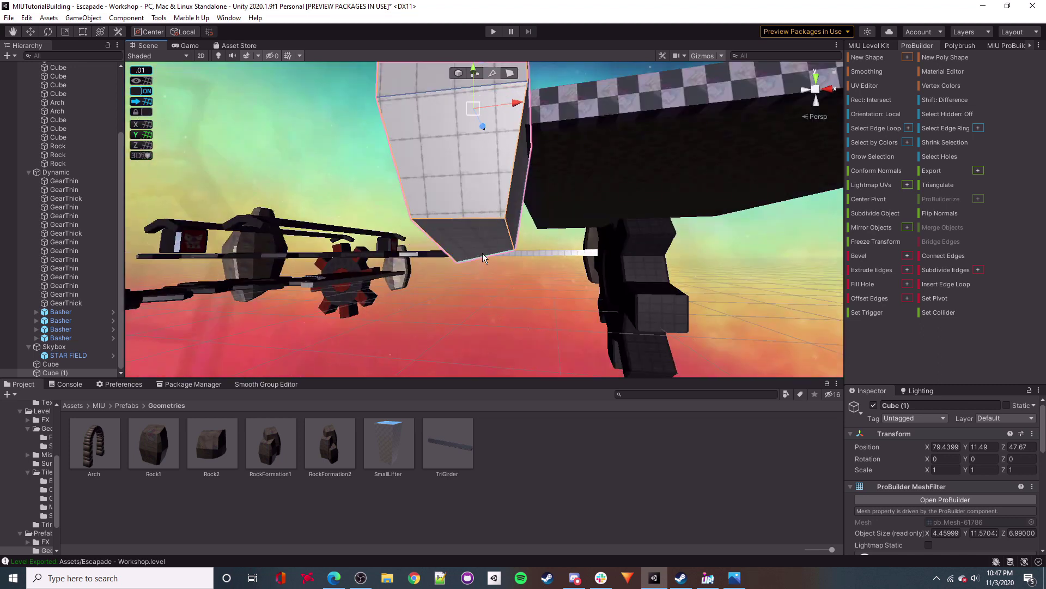
right_click_drag(482, 253, 381, 212)
left_click(381, 213, "shift")
key("ctrl+z")
left_click(486, 217, "shift")
right_click_drag(486, 217, 785, 338)
left_click(865, 255)
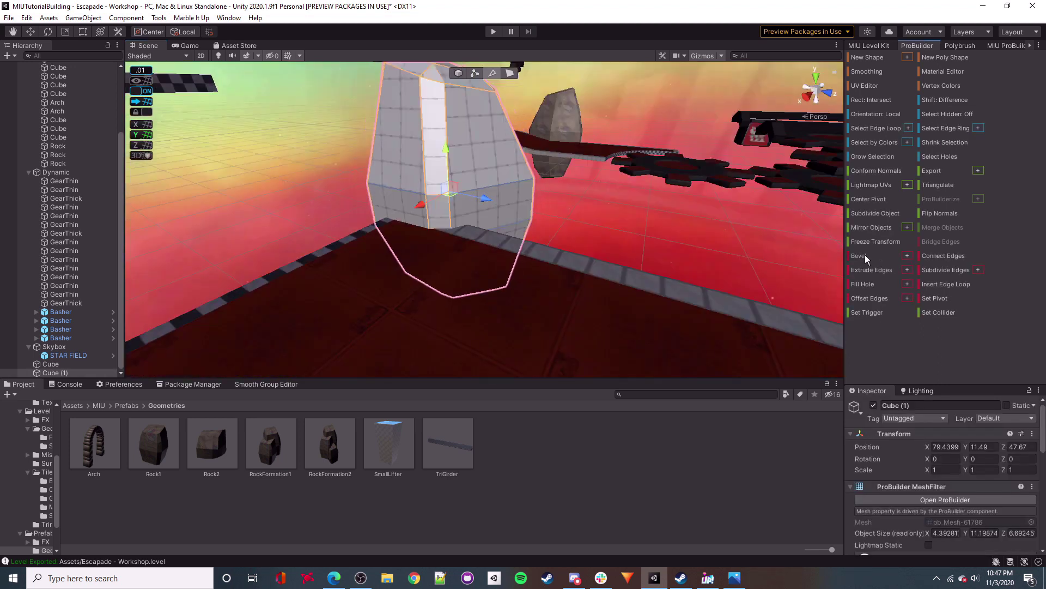
Leave edge editing and apply the rock texture to the beveled fifth block.
left_click(458, 73)
right_click_drag(490, 218, 523, 245)
left_click(531, 169)
scroll(883, 500, "down", 15)
left_click_drag(883, 501, 500, 297)
Rename both new blocks as rock and move them into the Static group.
left_click(491, 273)
left_click(933, 407)
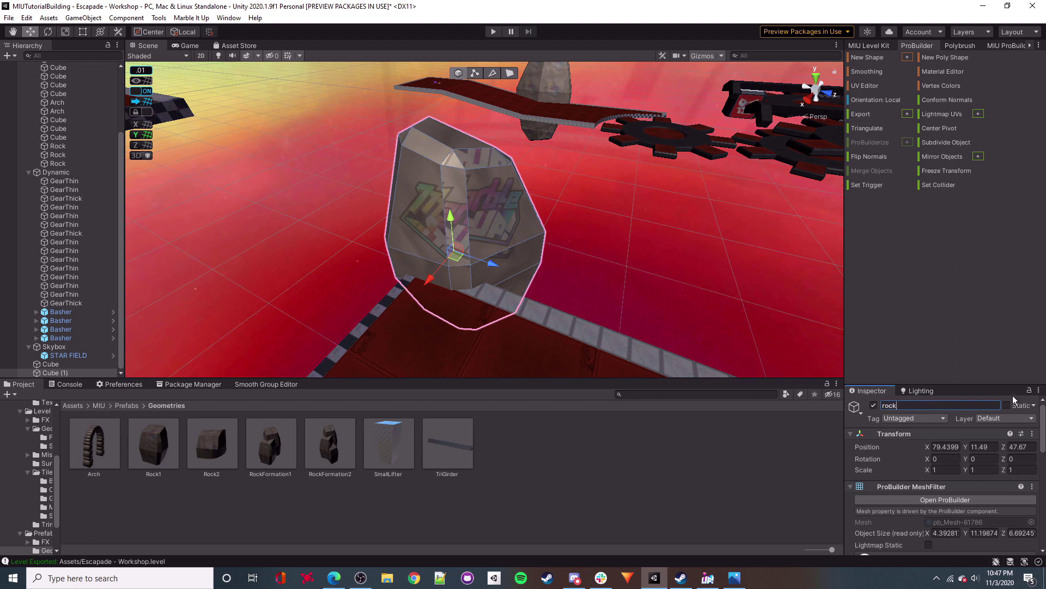
key("Return")
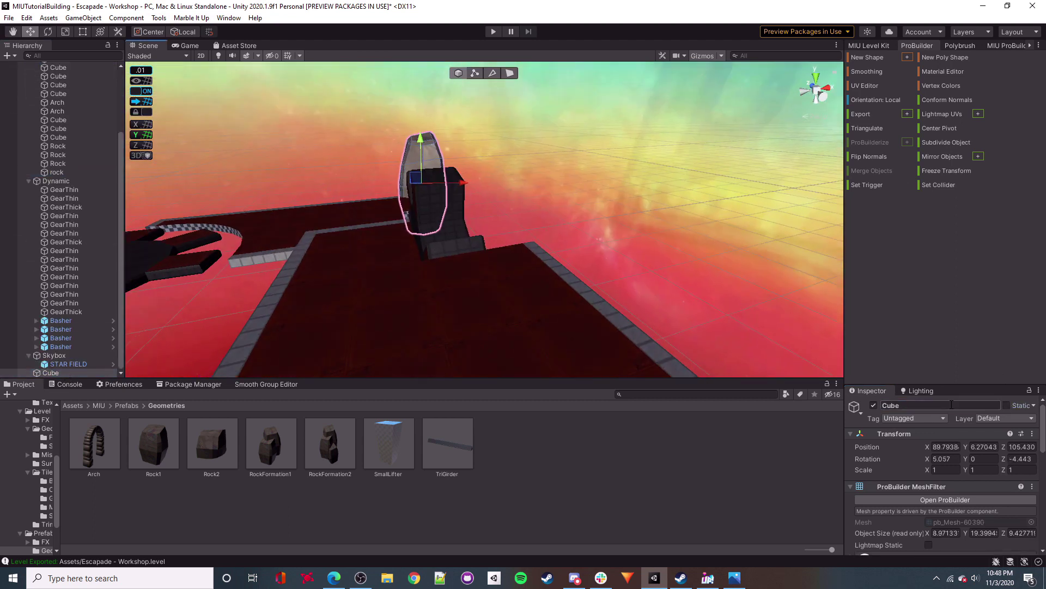
left_click_drag(57, 372, 57, 100)
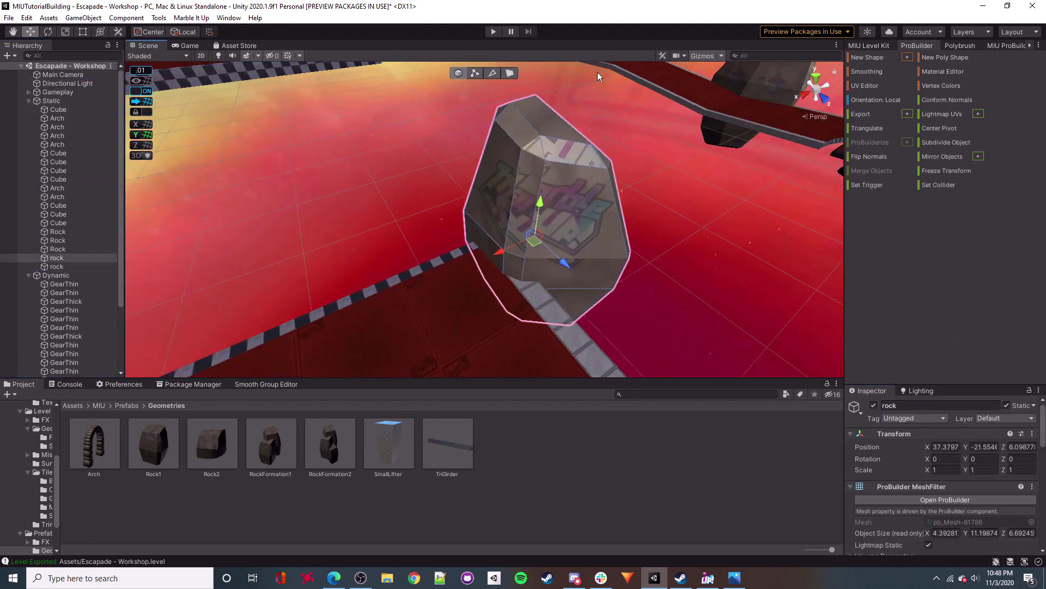
Examine the textured rock's side faces and edges from several angles.
left_click(509, 73)
left_click(493, 208)
left_click(520, 209, "shift")
left_click_drag(521, 218, 627, 237, "alt")
left_click_drag(506, 257, 434, 183, "alt")
left_click(409, 183)
right_click_drag(409, 240, 453, 235)
left_click(492, 73)
left_click(515, 212)
left_click(597, 230)
key("Escape")
Place a RockFormation1 prefab at the edge of the long platform between the gears.
right_click_drag(343, 213, 512, 229)
left_click_drag(270, 443, 578, 256)
right_click_drag(578, 257, 493, 220)
left_click_drag(493, 221, 479, 238)
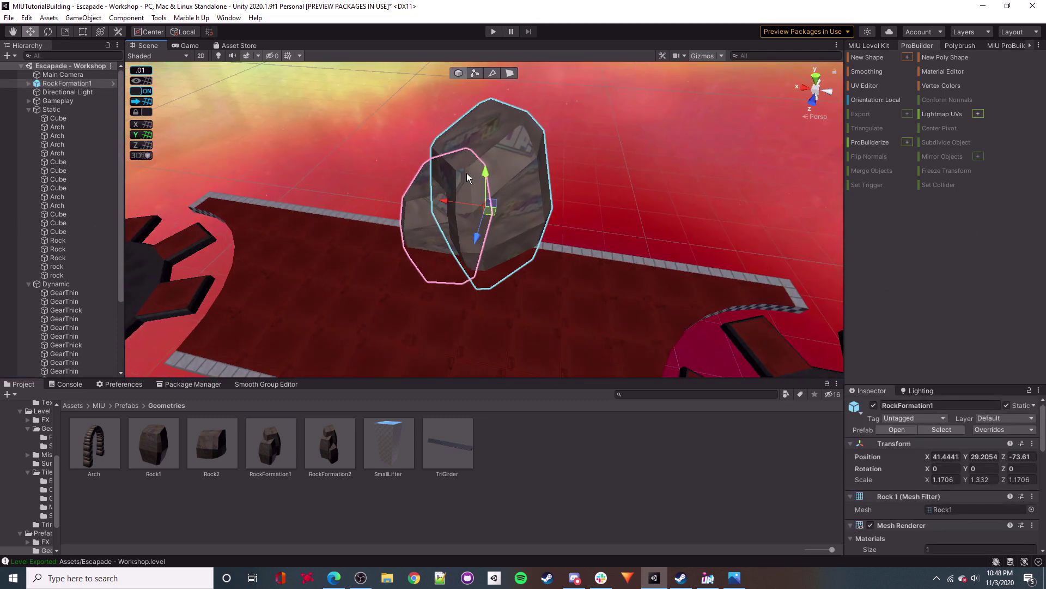
left_click_drag(485, 174, 485, 210)
Rotate RockFormation1 to about 6.85, -20.54, 17.75 and move it to about 48.93, 27.43, -72.13 at the platform edge.
right_click_drag(203, 129, 260, 123)
key("e")
mouse_move(477, 183)
left_mouse_down()
mouse_move(517, 204)
mouse_move(490, 233)
mouse_move(482, 176)
left_mouse_up()
key("x")
key("w")
left_click_drag(498, 227, 425, 224)
right_click_drag(425, 224, 490, 234)
left_click_drag(444, 230, 470, 243)
left_click(526, 223)
mouse_move(525, 223)
right_mouse_down()
mouse_move(568, 210)
mouse_move(545, 218)
right_mouse_up()
Unpack the RockFormation1 prefab instance and move it into the Static group.
left_click(52, 87)
right_click(50, 85)
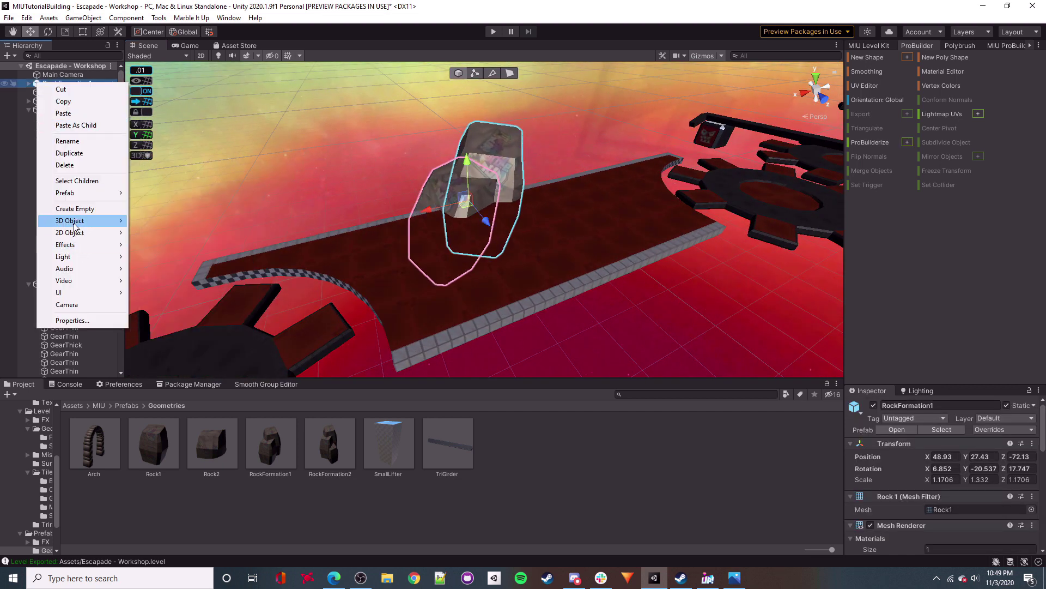
left_click(182, 244)
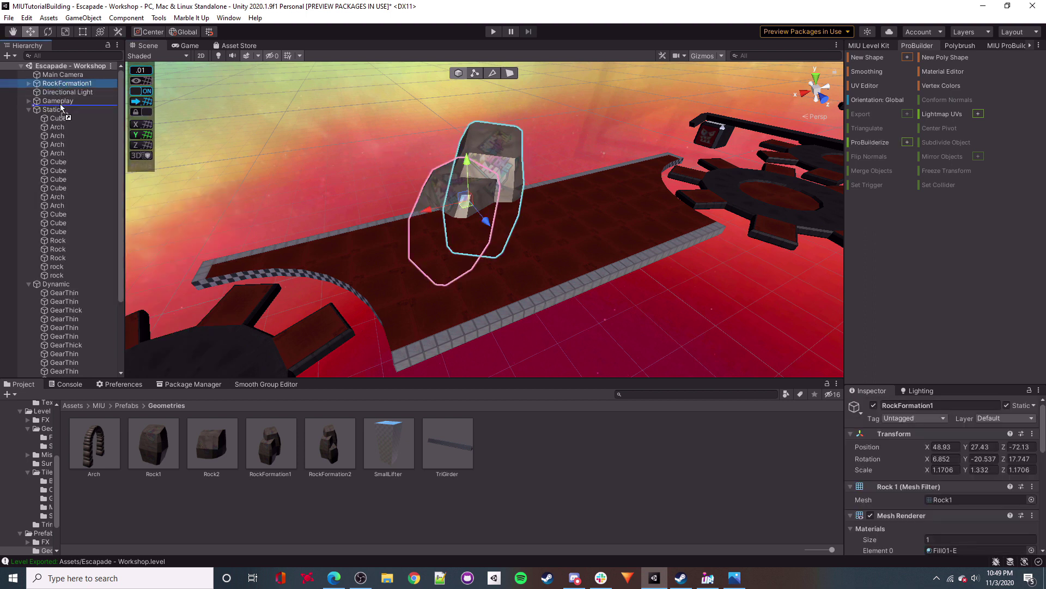
left_click_drag(61, 107, 53, 110)
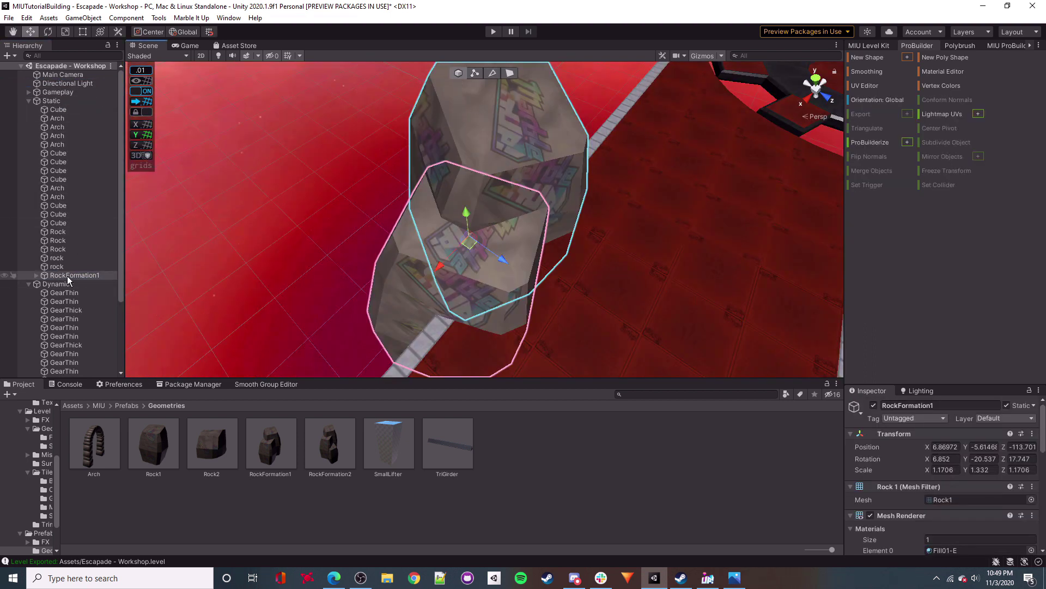
Select Rock1 and RockFormation1 together and convert both into ProBuilder meshes.
left_click(493, 78)
left_click(458, 73)
left_click(504, 126, "shift")
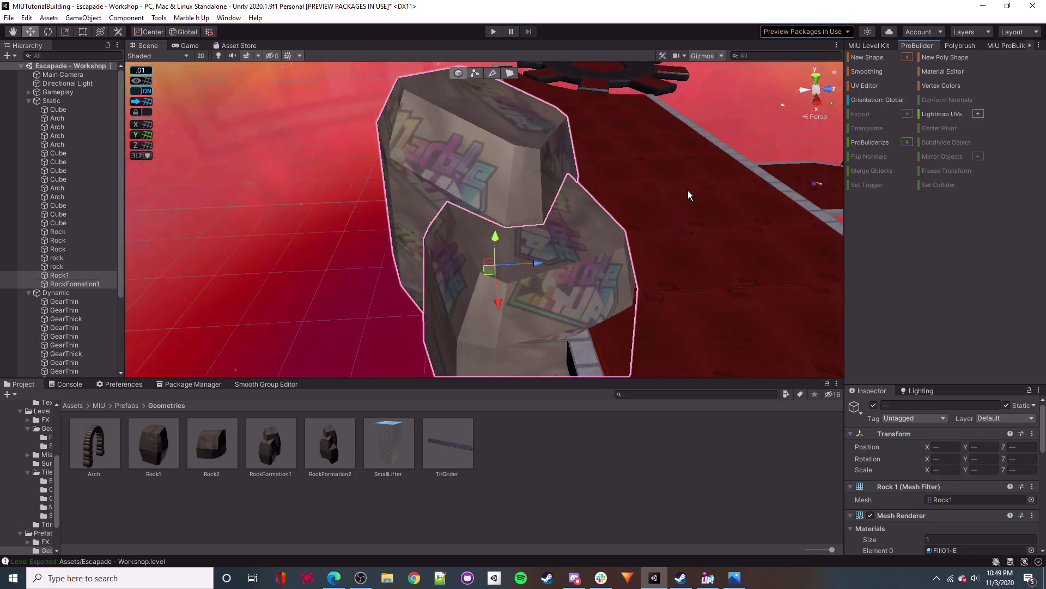
left_click(871, 142)
left_click(518, 143)
right_click_drag(573, 222, 763, 211)
left_click(444, 205)
left_click(482, 224)
Create a new ProBuilder cube at the end of the platform and position it at about -189.71, 46.7, -42.44.
left_click(867, 57)
left_click_drag(466, 264, 463, 256)
key("g")
left_click(467, 229)
left_click_drag(572, 242, 583, 284, "alt")
left_click_drag(583, 284, 513, 215, "alt")
key("g")
left_click_drag(472, 177, 589, 229)
Extrude the cube's sides outward and shift its edges into an irregular slab about 7.53 by 1 by 13.06.
left_click(510, 73)
left_click(500, 218)
left_click_drag(537, 206, 452, 206, "shift")
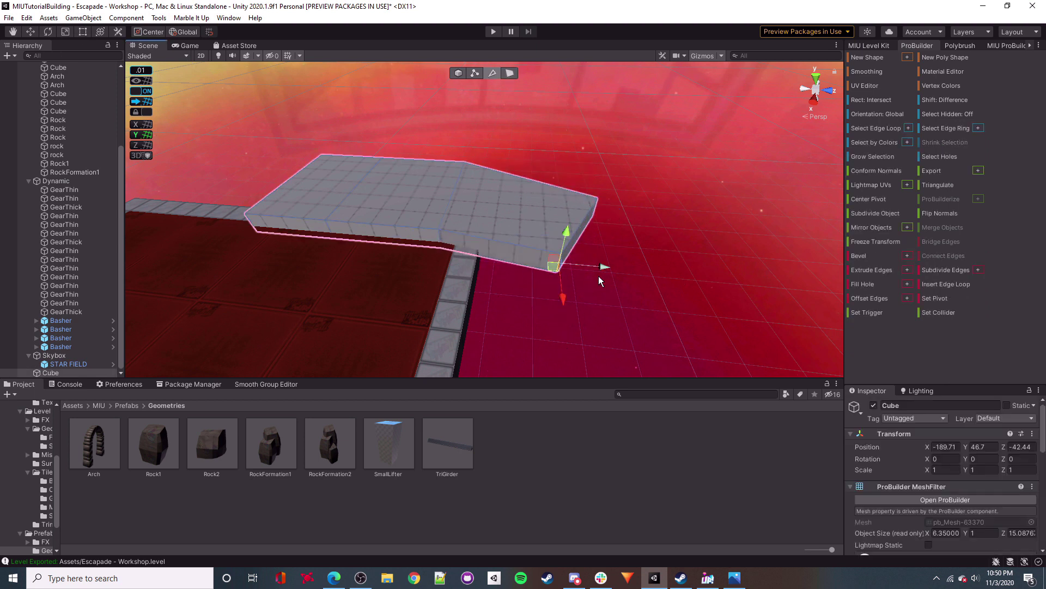
left_click_drag(605, 208, 565, 207)
left_click_drag(565, 207, 818, 202, "alt")
key("h")
left_click_drag(349, 186, 466, 192, "alt")
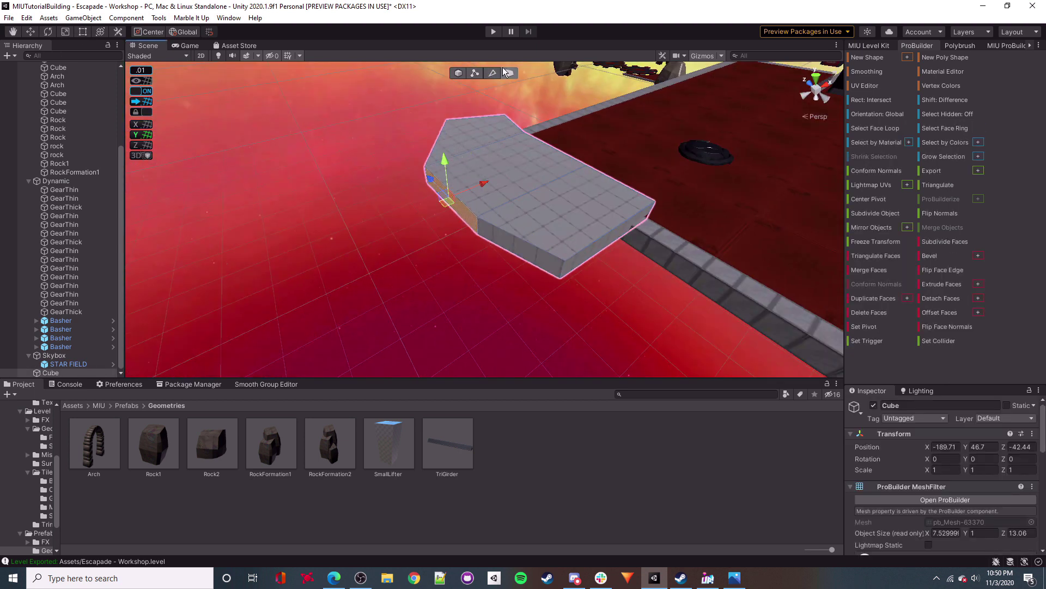
Extrude the slab's top face upward to form the upper half of the rock.
left_click(492, 73)
left_click_drag(556, 218, 462, 251, "alt")
left_click_drag(606, 290, 376, 261, "alt")
left_click(510, 73)
left_click(458, 169)
key("ctrl+e")
left_click_drag(447, 262, 498, 154, "alt")
left_click_drag(498, 154, 451, 82, "alt")
Extrude the block's underside downward to a total height of about 16.22, then narrow and tilt it.
left_click(33, 33)
left_click_drag(480, 218, 269, 143, "alt")
left_click(392, 171)
left_click(34, 32)
key("r")
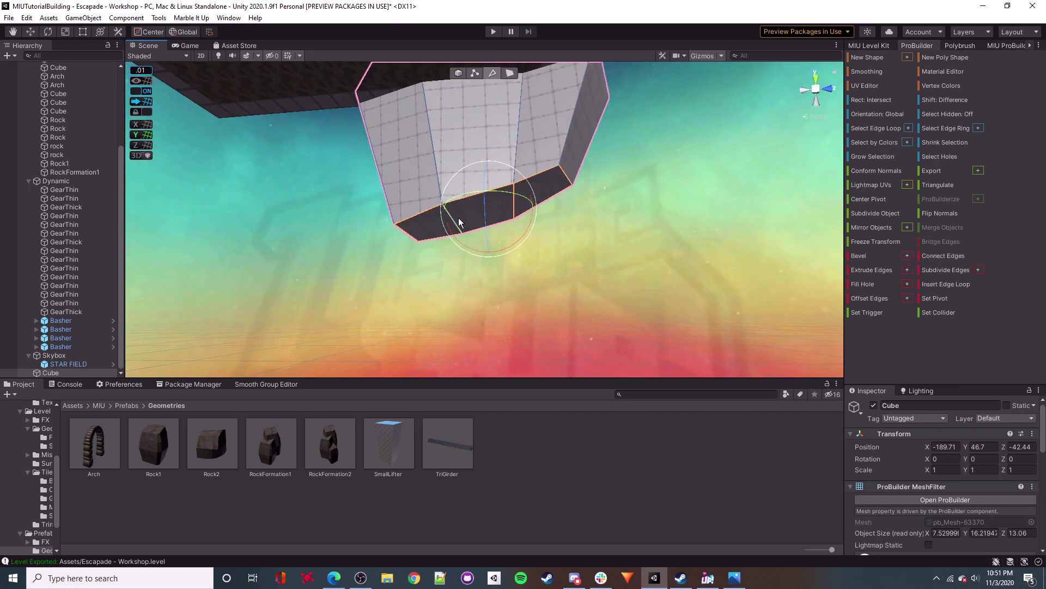
Bevel the block's rim and corner edges and name the object Rock.
left_click(33, 32)
left_click_drag(436, 218, 359, 498, "alt")
right_click_drag(359, 502, 931, 285)
left_click(510, 124)
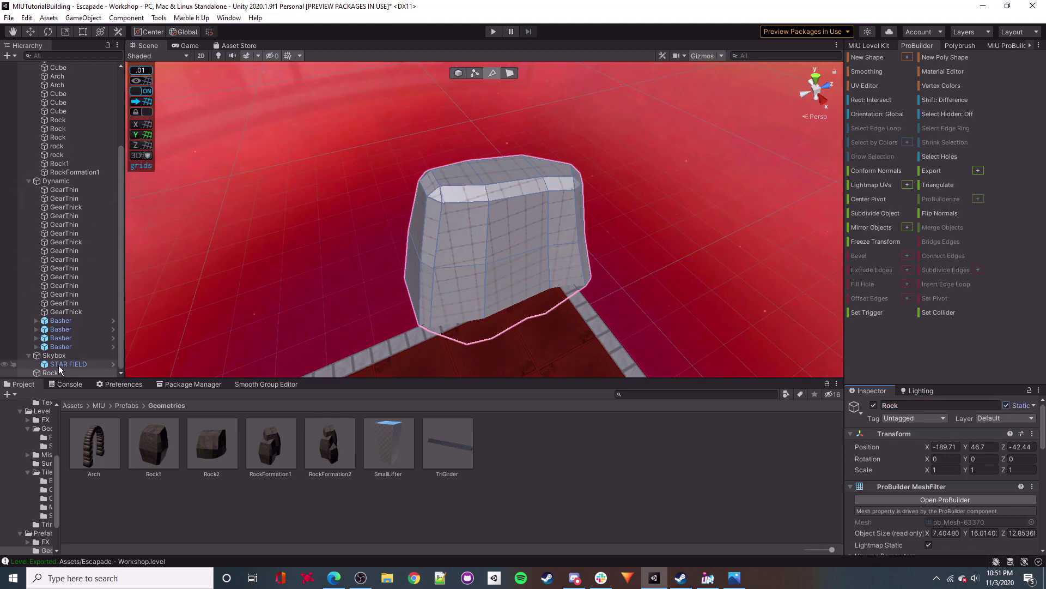
Move the new Rock into the Static group with the rock texture applied, and save the scene.
left_click_drag(65, 99, 64, 101)
right_click_drag(414, 229, 490, 207)
left_click(430, 245)
left_click(414, 163)
right_click_drag(414, 164, 467, 220)
key("ctrl+s")
Open the FX Clouds prefabs and place CloudClusterSky02 in the open sky beside the level.
right_click_drag(491, 253, 561, 284)
right_click_drag(448, 271, 495, 277)
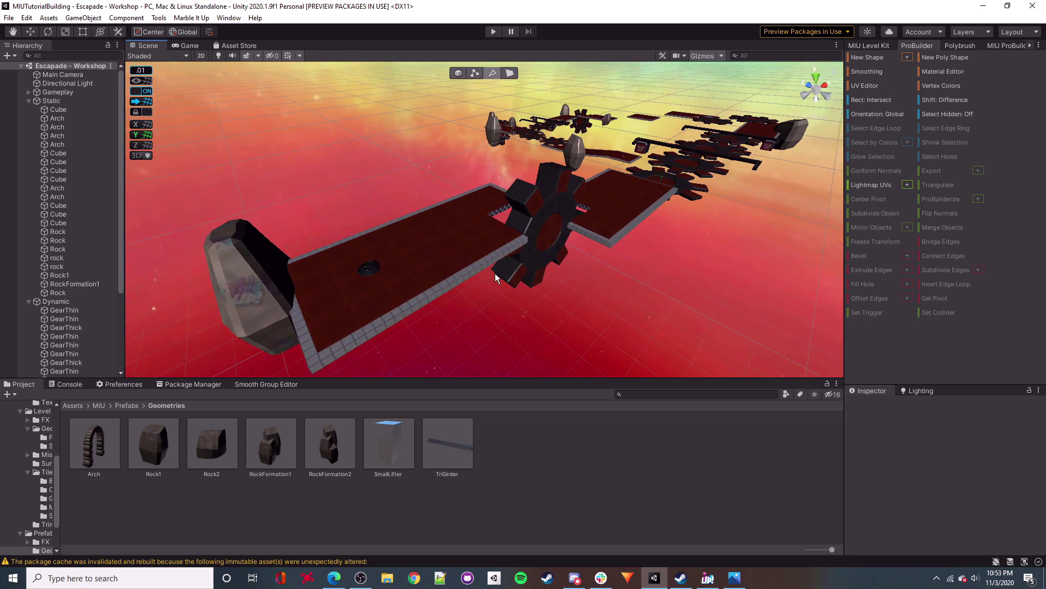
left_click(100, 406)
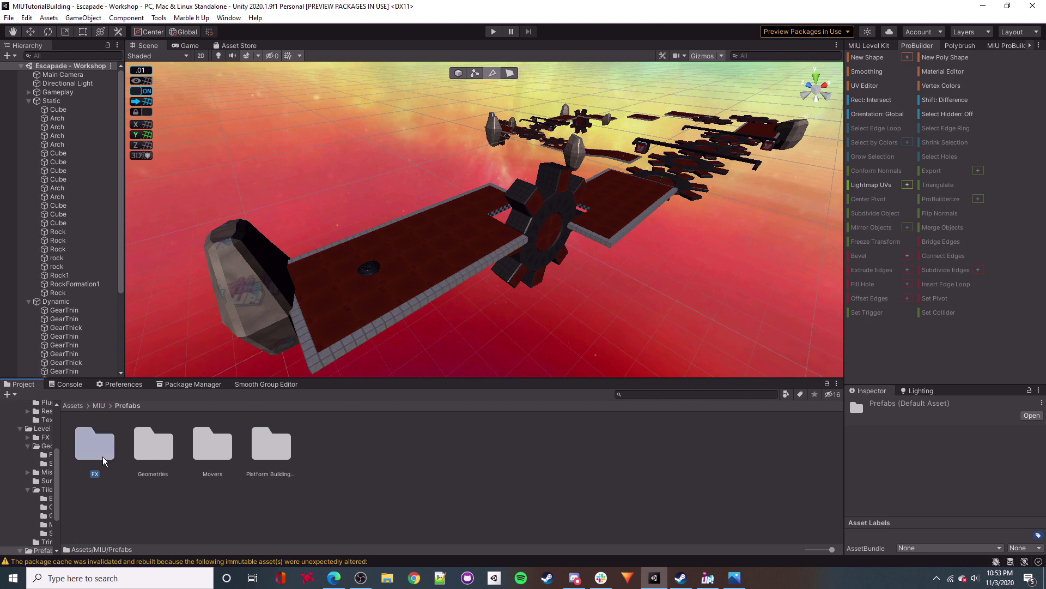
right_click_drag(430, 251, 732, 224)
key("w")
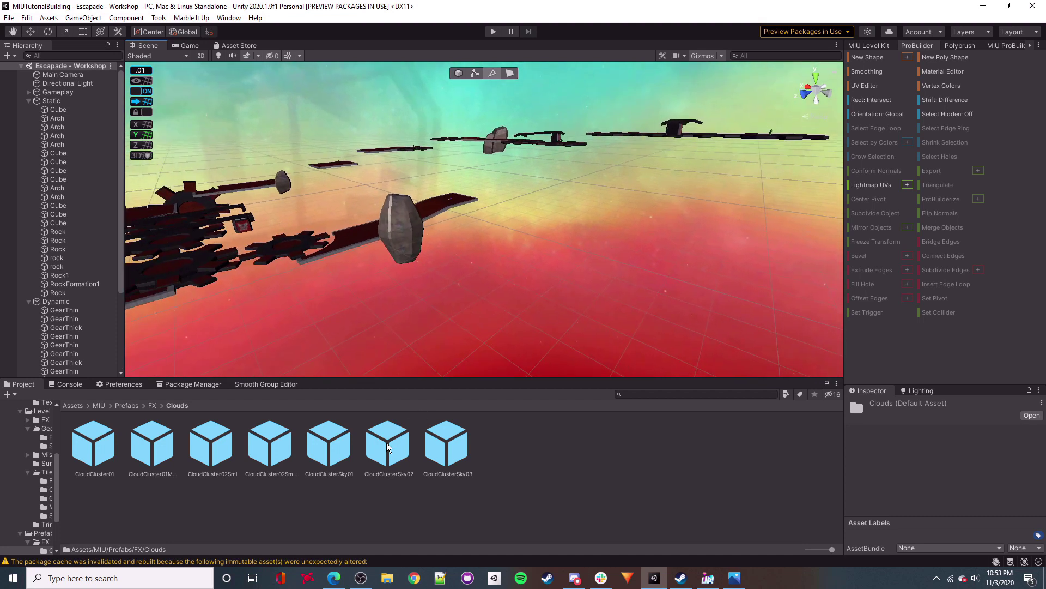
left_click_drag(453, 382, 360, 323)
right_click_drag(360, 322, 818, 351)
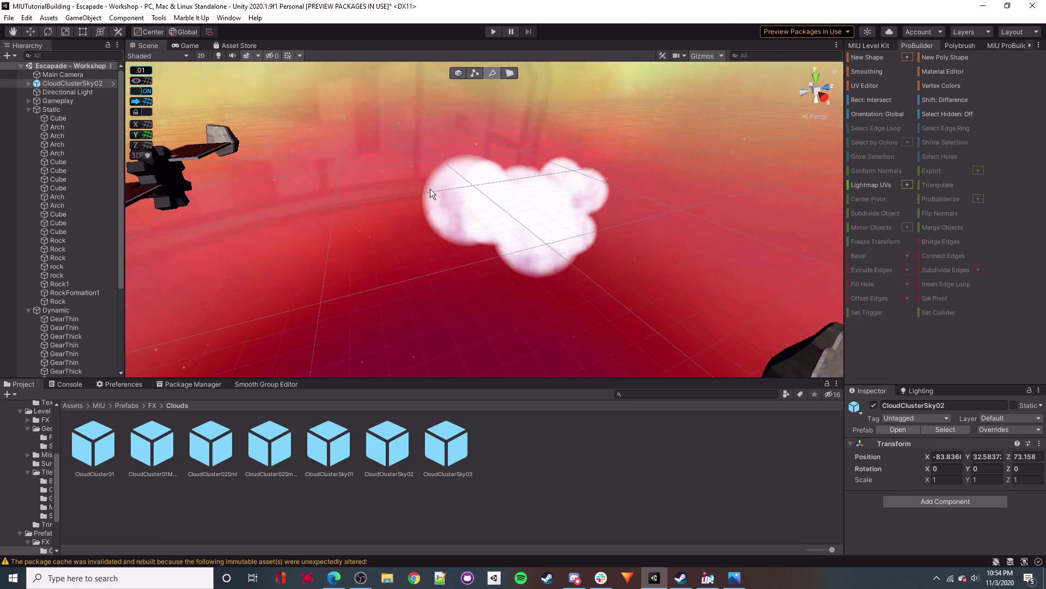
Place a CloudClusterSky03 prefab in the sky beyond the end platform, at about -187.59, 61.18, 26.69.
right_click_drag(514, 219, 460, 314)
key("w")
left_click_drag(446, 445, 506, 278)
right_click_drag(507, 277, 519, 297)
key("s")
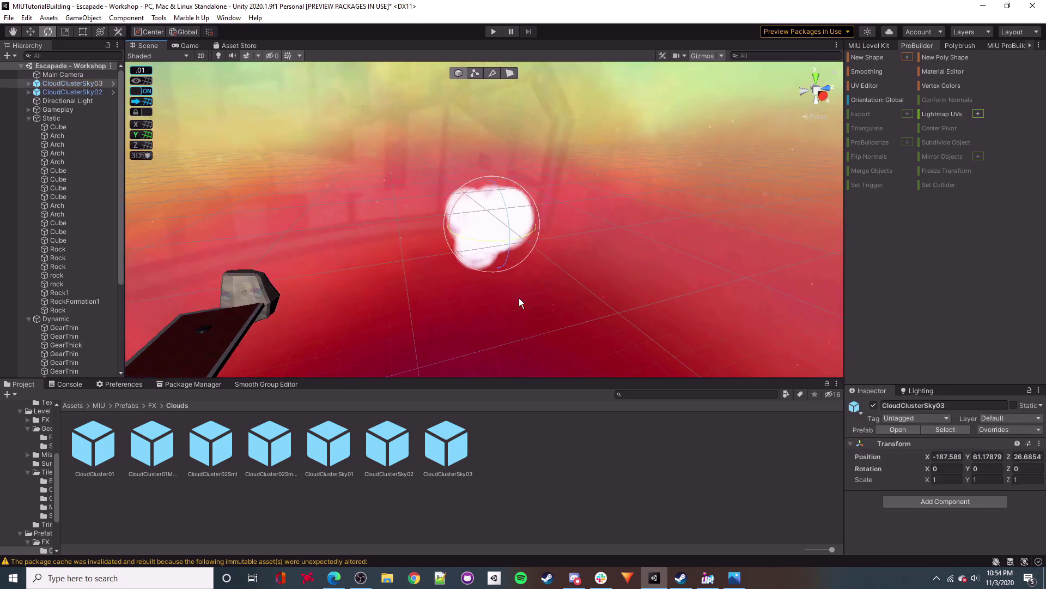
left_click(564, 223)
right_click_drag(563, 222, 406, 234)
Place a CloudCluster01 prefab on the other side of the end platform, at about -162.9, 62.59, -101.39.
left_click_drag(108, 435, 507, 252)
right_click_drag(507, 252, 84, 44)
key("s")
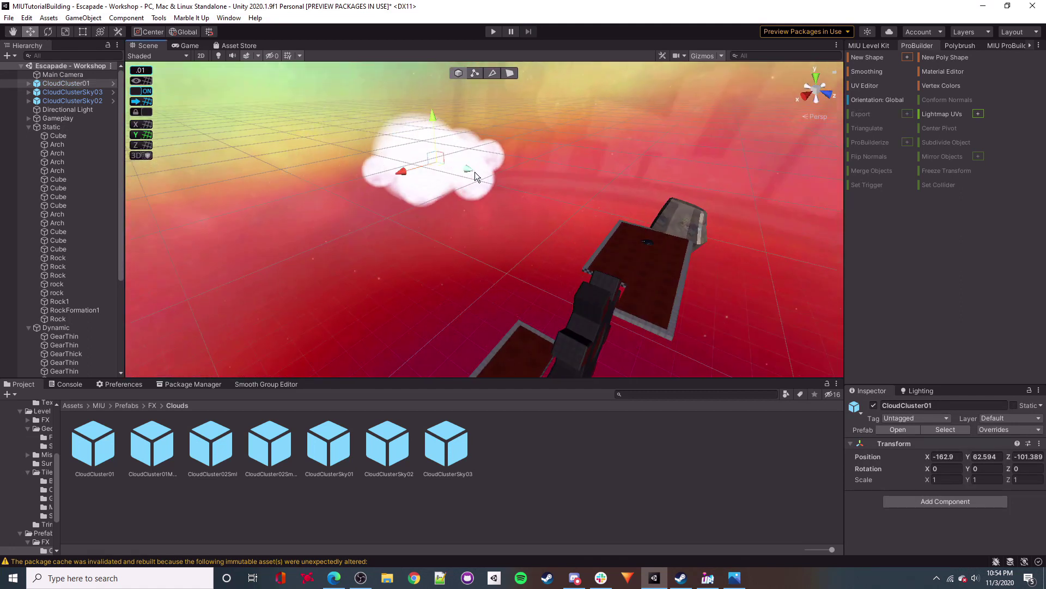
right_click_drag(562, 185, 894, 144)
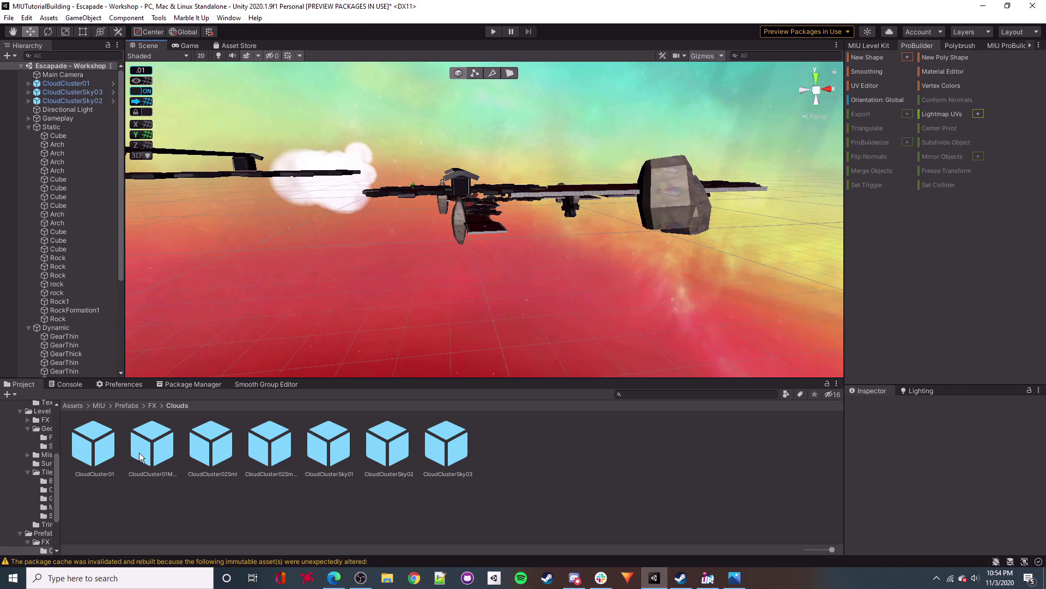
Place the medium CloudCluster01 variant in the sky and shift it away from the platforms.
left_click_drag(279, 355, 274, 353)
right_click_drag(544, 257, 388, 246)
left_click_drag(421, 213, 335, 227)
left_click(441, 252)
right_click_drag(441, 252, 579, 279)
left_click_drag(328, 444, 546, 313)
right_click_drag(547, 313, 549, 270)
key("Delete")
Place a CloudCluster02SmlSoft prefab and raise it into the sky at about 137.83, 46.11, -41.31.
left_click_drag(270, 443, 537, 246)
right_click_drag(537, 245, 550, 226)
left_click_drag(553, 224, 692, 197)
right_click_drag(556, 217, 602, 205)
left_click_drag(528, 192, 586, 200)
left_click_drag(658, 80, 656, 28)
right_click_drag(578, 245, 182, 228)
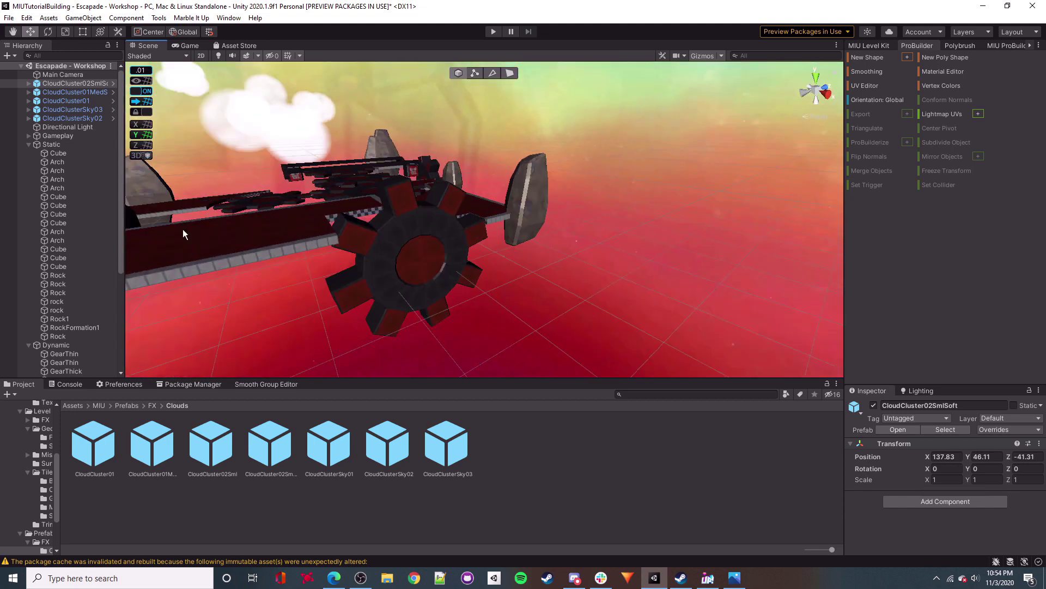
left_click_drag(213, 452, 396, 272)
right_click_drag(396, 272, 439, 317)
key("Delete")
Place a CloudClusterSky01 prefab beyond the gears, move it away from the level and raise it.
left_click_drag(329, 443, 575, 257)
right_click_drag(575, 257, 551, 236)
left_click_drag(537, 236, 635, 241)
right_click_drag(635, 241, 562, 203)
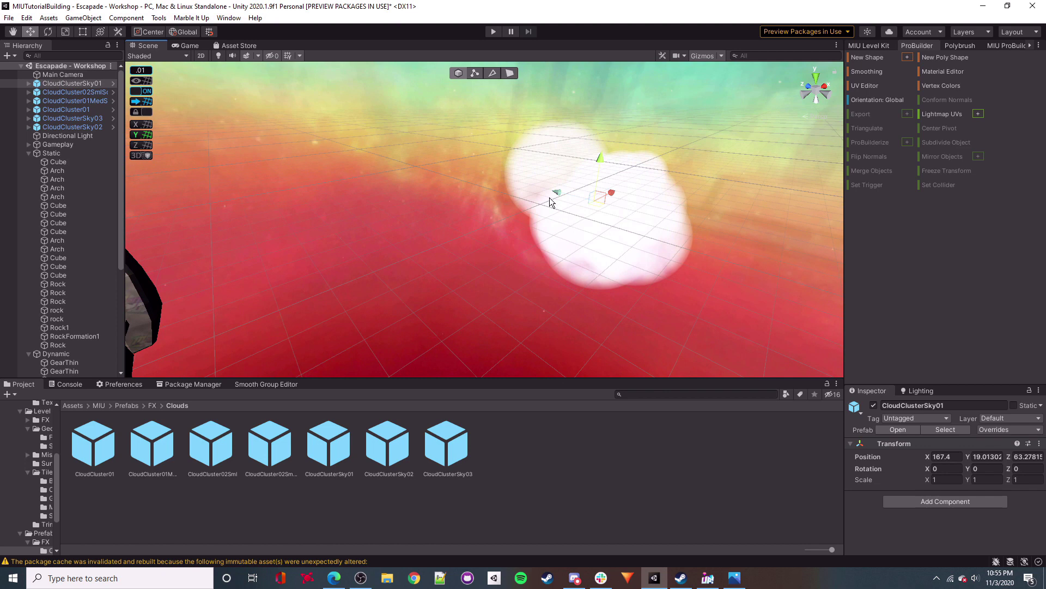
left_click_drag(532, 133, 532, 59)
left_click(588, 240)
right_click_drag(589, 240, 192, 447)
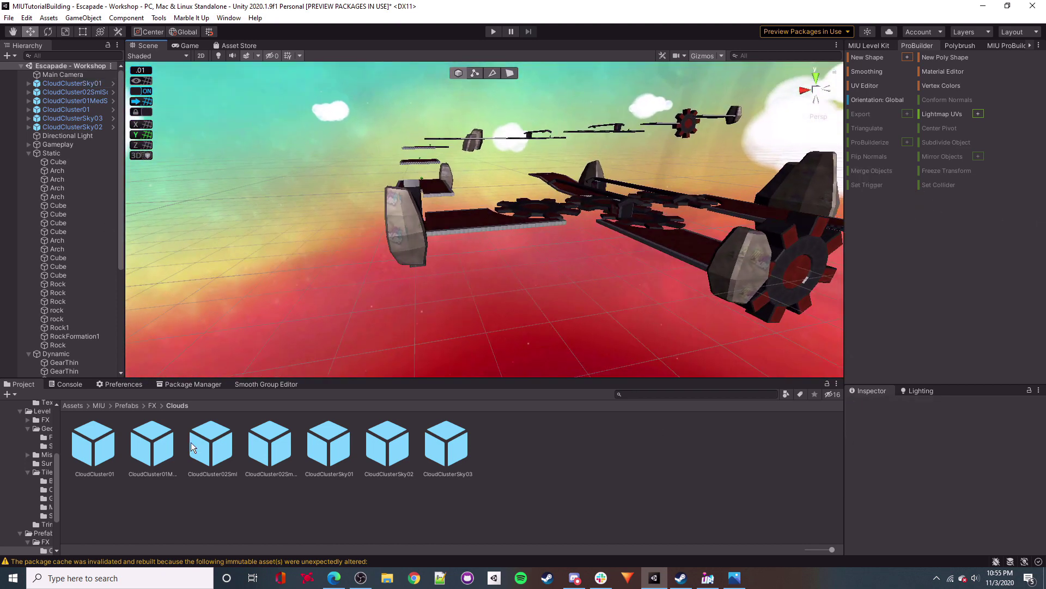
Place two more CloudClusterSky02 prefabs around the level, moving the first one outward and higher.
left_click_drag(523, 342, 525, 341)
right_click_drag(525, 341, 376, 242)
left_click_drag(371, 237, 245, 251)
left_click_drag(281, 207, 280, 139)
right_click_drag(281, 139, 447, 206)
right_click_drag(575, 252, 591, 281)
left_click_drag(388, 445, 382, 277)
right_click_drag(382, 277, 316, 333)
left_click(402, 202)
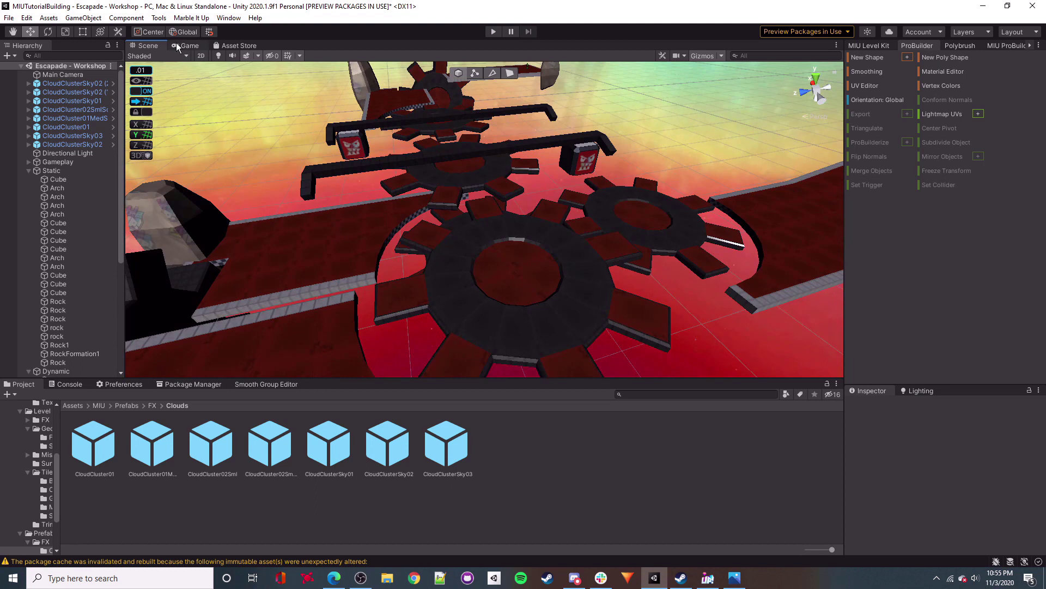
Toggle the scene view lighting and examine how the light falls on the gears, girders and rocks.
left_click(218, 56)
right_click_drag(451, 335, 563, 251)
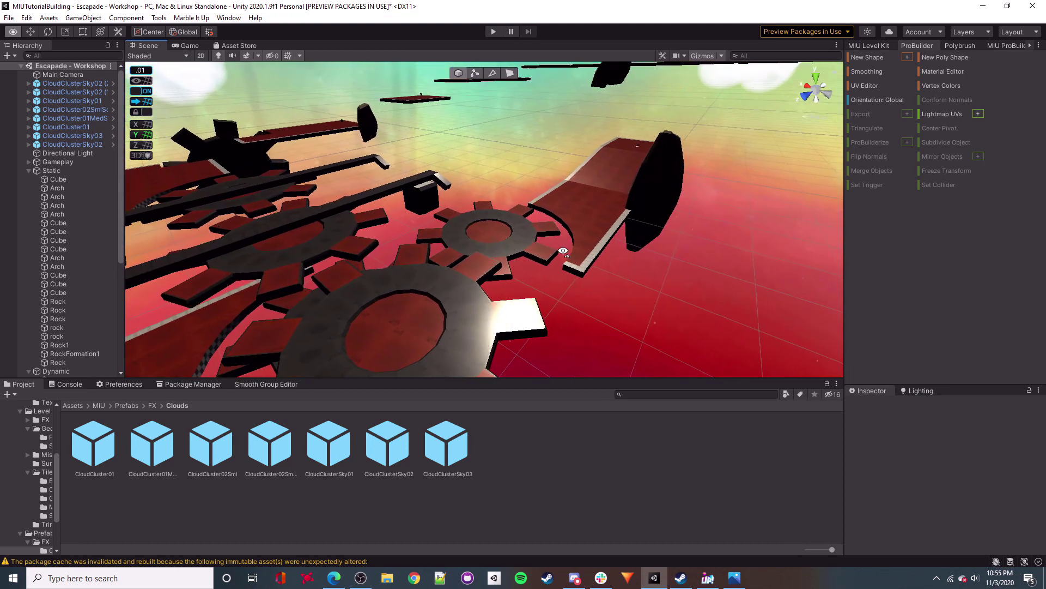
right_click_drag(648, 251, 466, 238)
right_click_drag(714, 150, 569, 184)
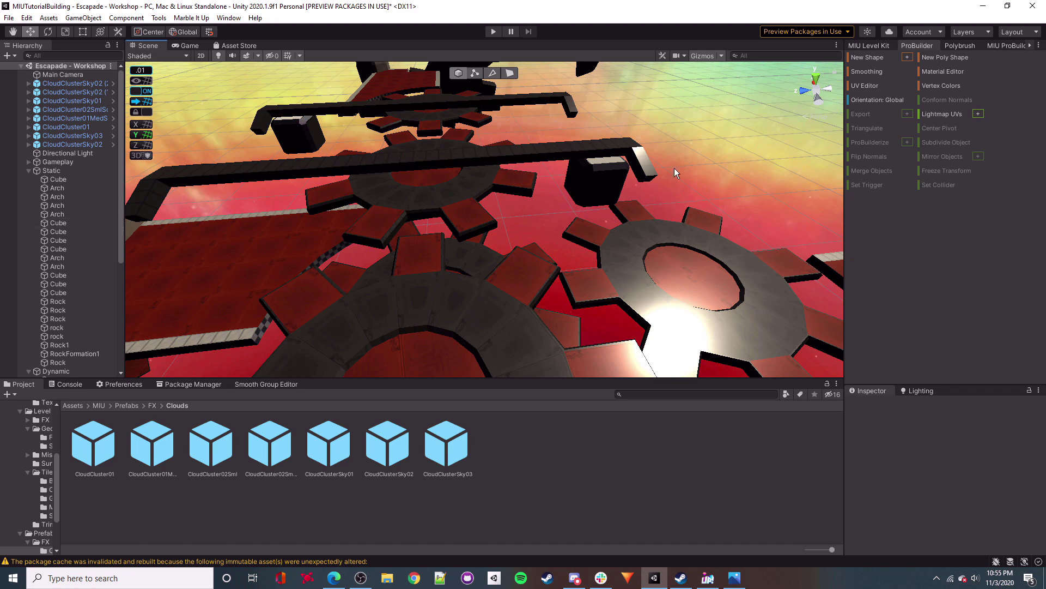
right_click_drag(550, 268, 809, 282)
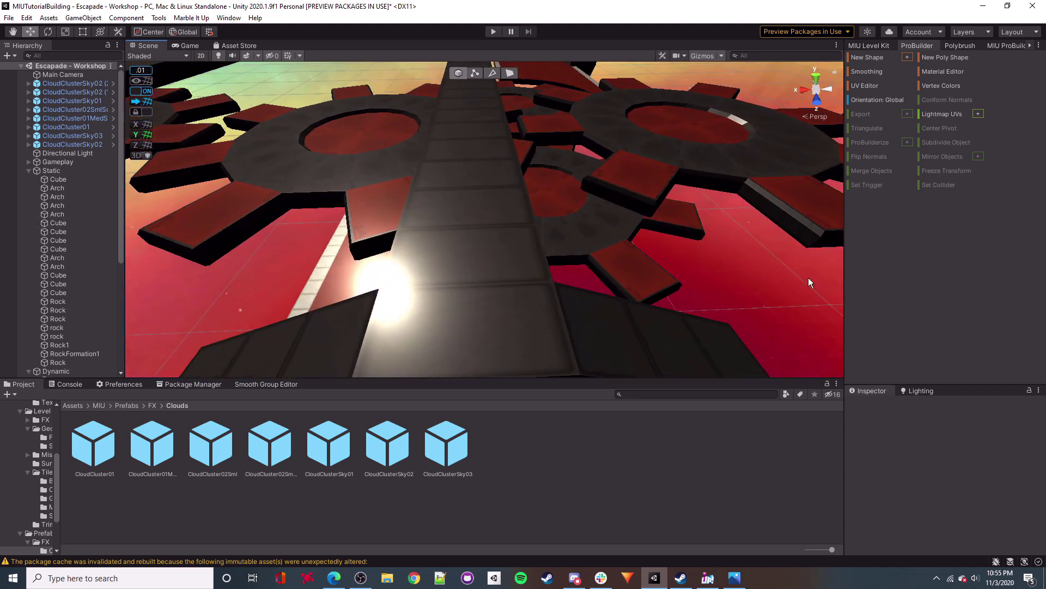
Open the FX TunnelAnimators prefabs and place Circle_Pulses_Orange above the gears.
left_click(150, 406)
double_click(152, 469)
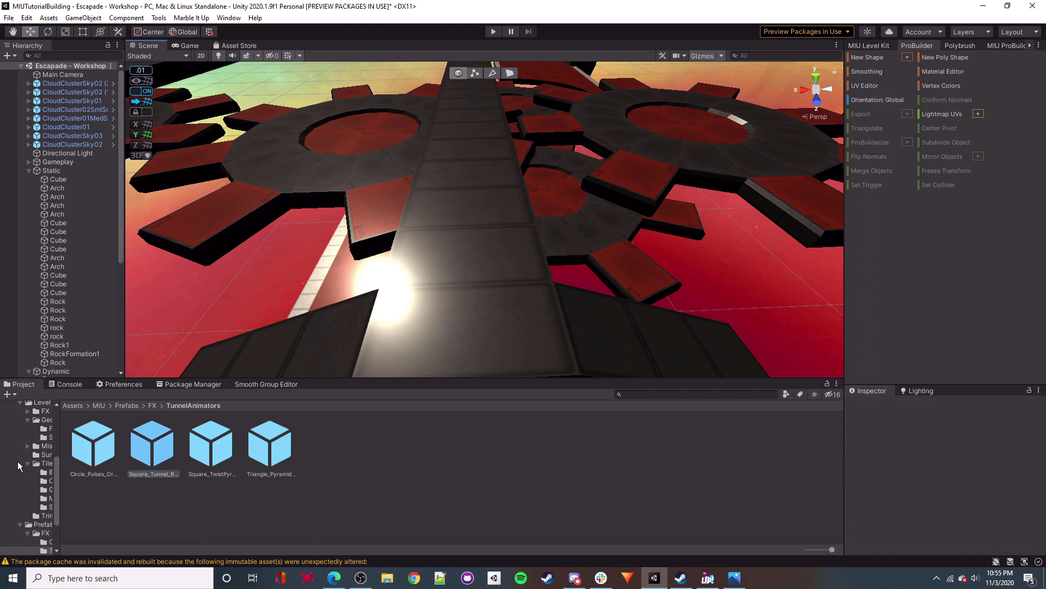
left_click_drag(338, 341, 474, 275)
key("f")
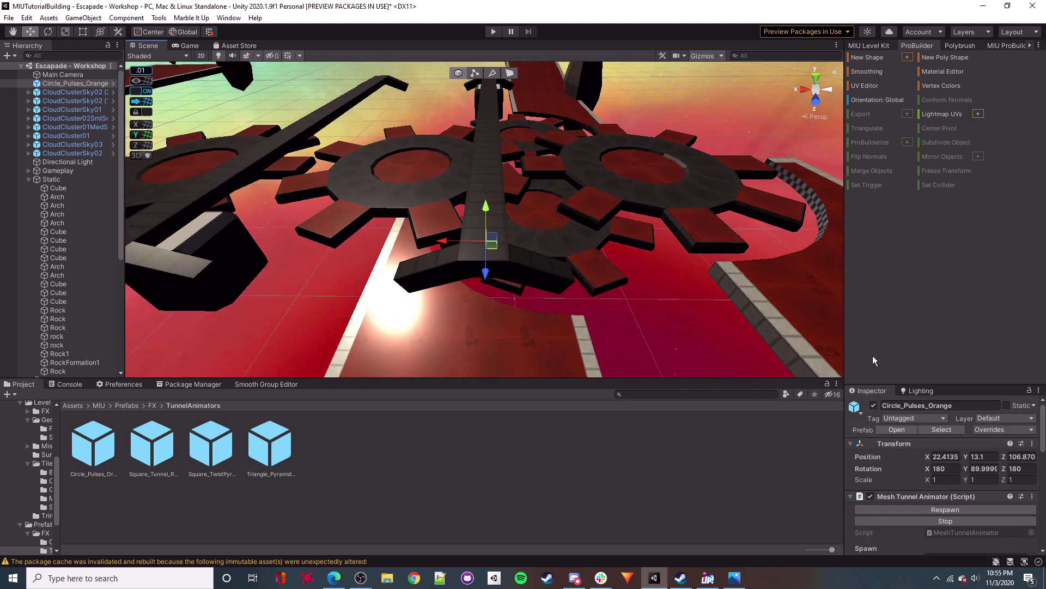
Set the rotation of Circle_Pulses_Orange to 0 on all three axes.
right_click_drag(393, 260, 660, 215)
left_click(951, 468)
type("0")
key("Tab")
type("0")
key("Tab")
type("0")
key("Tab")
Round the effect's position to 22 on X and 106 on Z.
key("BackSpace")
key("BackSpace")
key("BackSpace")
key("BackSpace")
key("BackSpace")
key("Tab")
key("Tab")
key("Right")
key("BackSpace")
key("BackSpace")
key("BackSpace")
key("BackSpace")
key("Return")
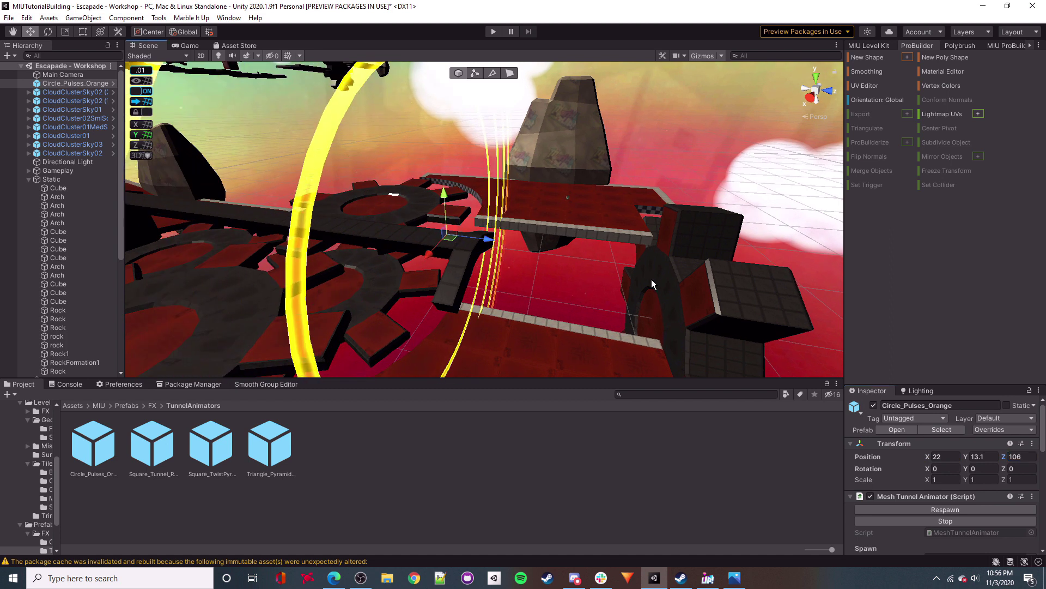
Rotate Circle_Pulses_Orange to 90 degrees about X so its rings lie flat.
left_click(49, 32)
left_click_drag(455, 190, 537, 221)
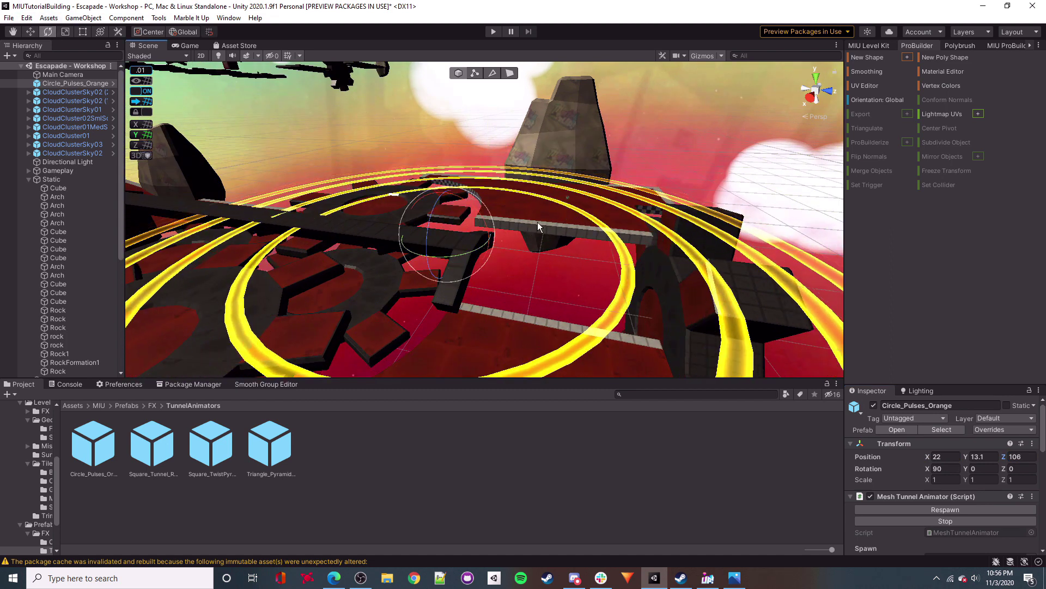
left_click(31, 31)
Set the effect's Y position to 13 and the grid snap size to .5.
left_click(994, 458)
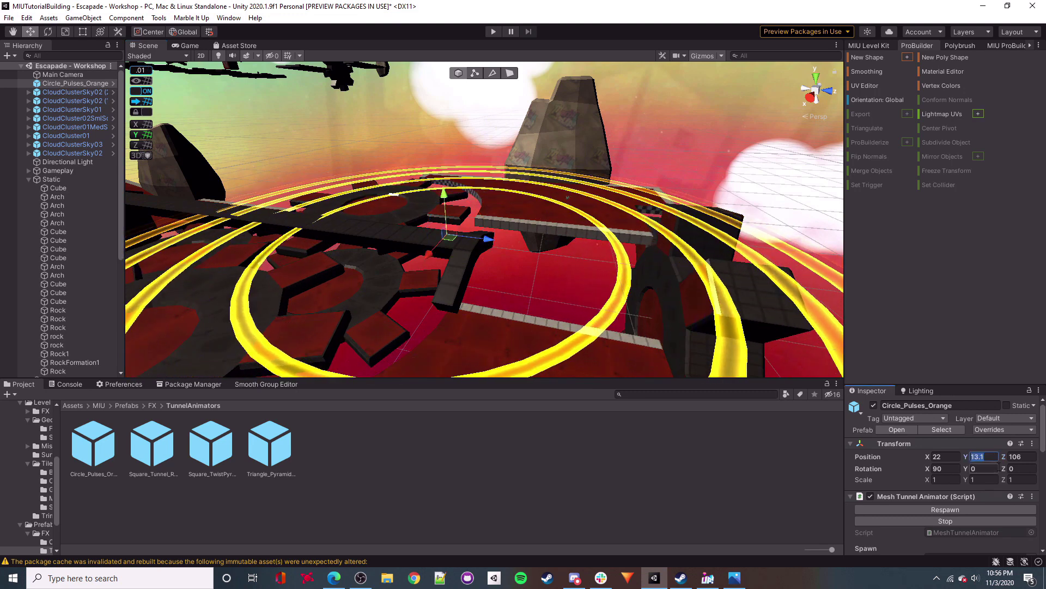
type("13")
right_click_drag(209, 75, 211, 73)
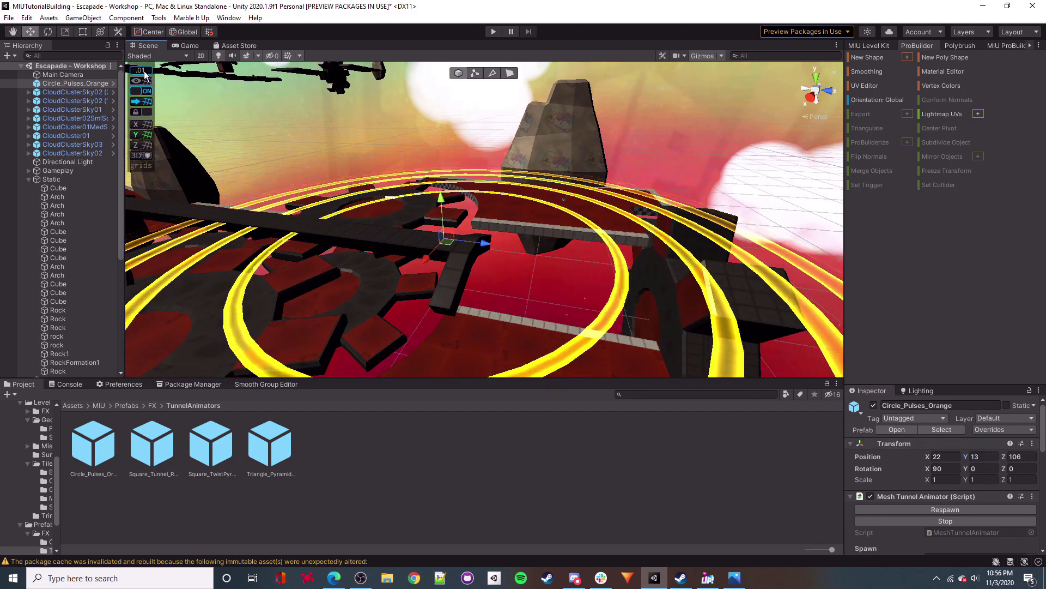
left_click(141, 69)
type(".5")
Set the effect's Y position to 13.11, just above the girder surface.
right_click_drag(557, 220, 477, 156)
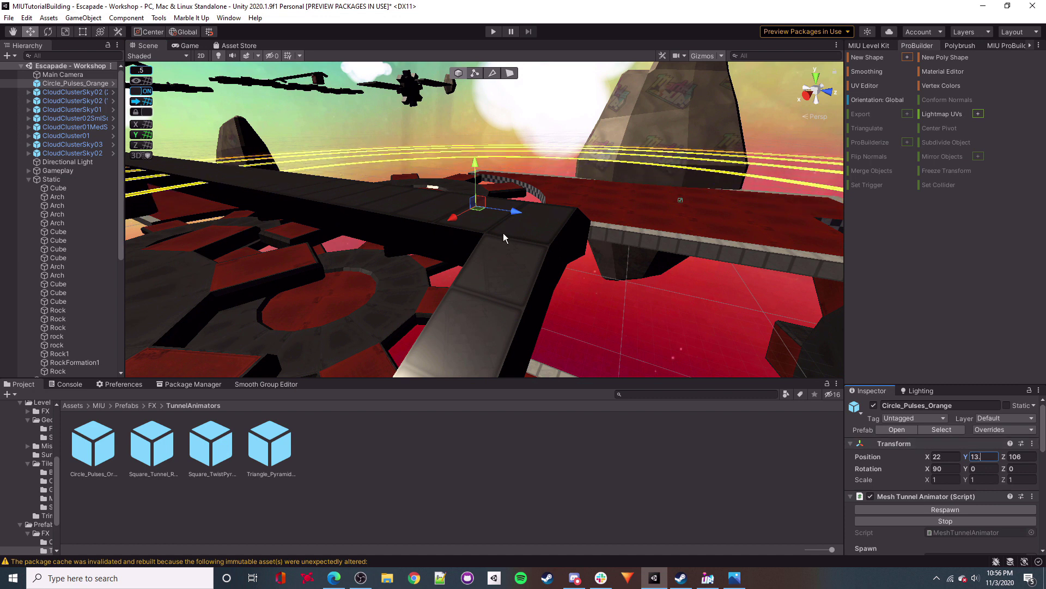
type(".1")
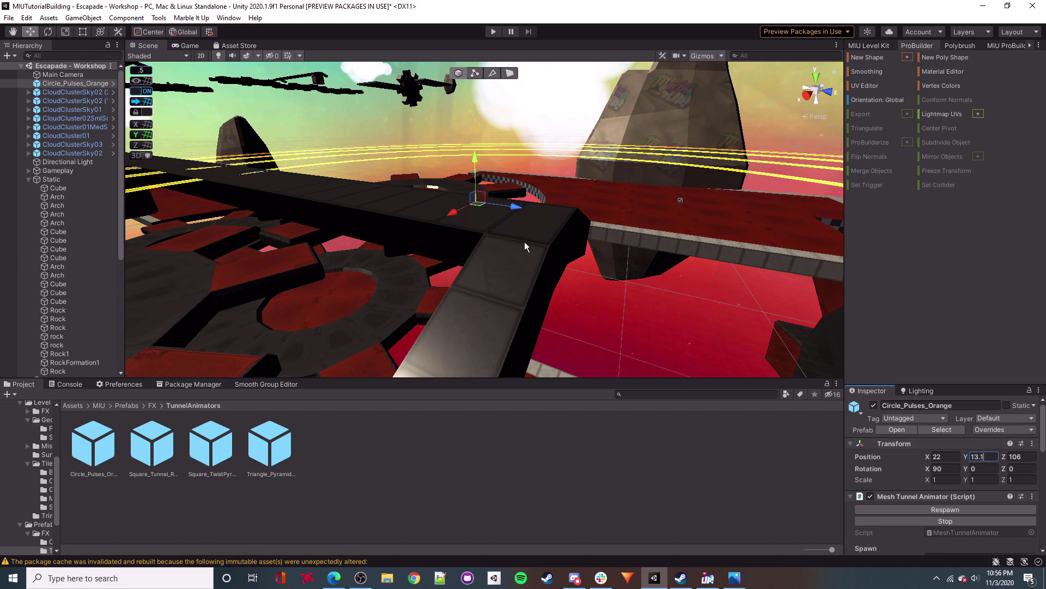
type("1")
right_click_drag(523, 243, 566, 278)
key("s")
mouse_move(567, 278)
left_mouse_down("alt")
mouse_move(505, 257)
mouse_move(610, 248)
mouse_move(440, 233)
mouse_move(577, 262)
left_mouse_up("alt")
key("f")
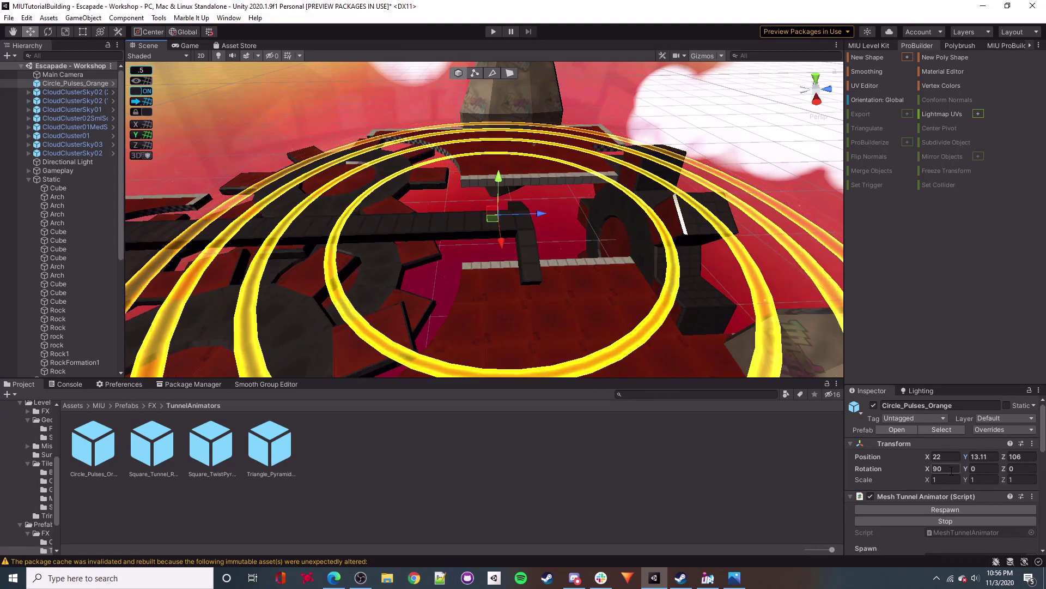
Change the tunnel animator's Display Mesh to ShapeParticleBox004 and respawn the effect.
scroll(1022, 462, "down", 3)
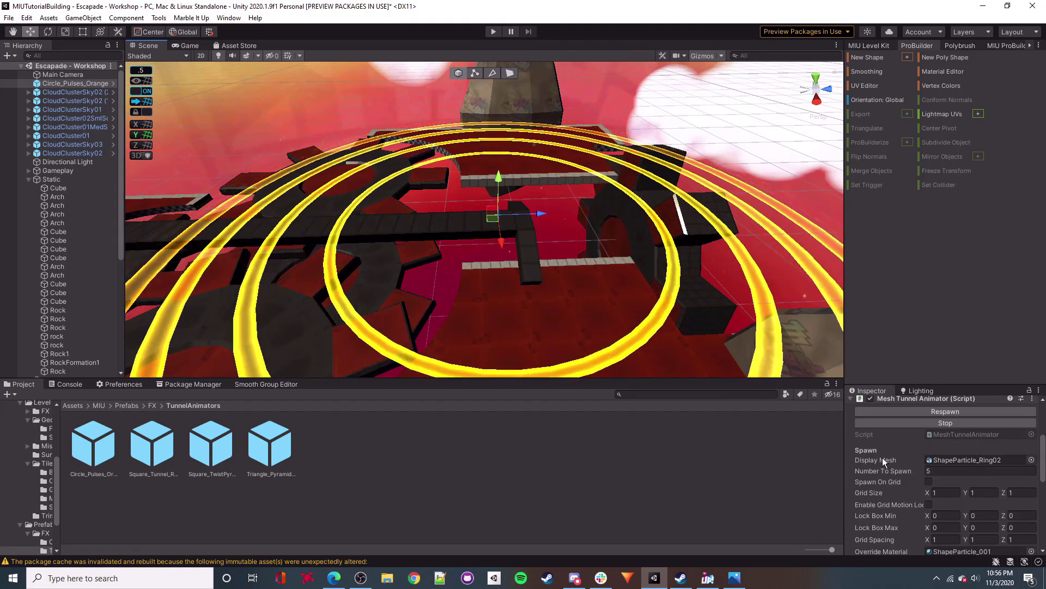
left_click(1031, 460)
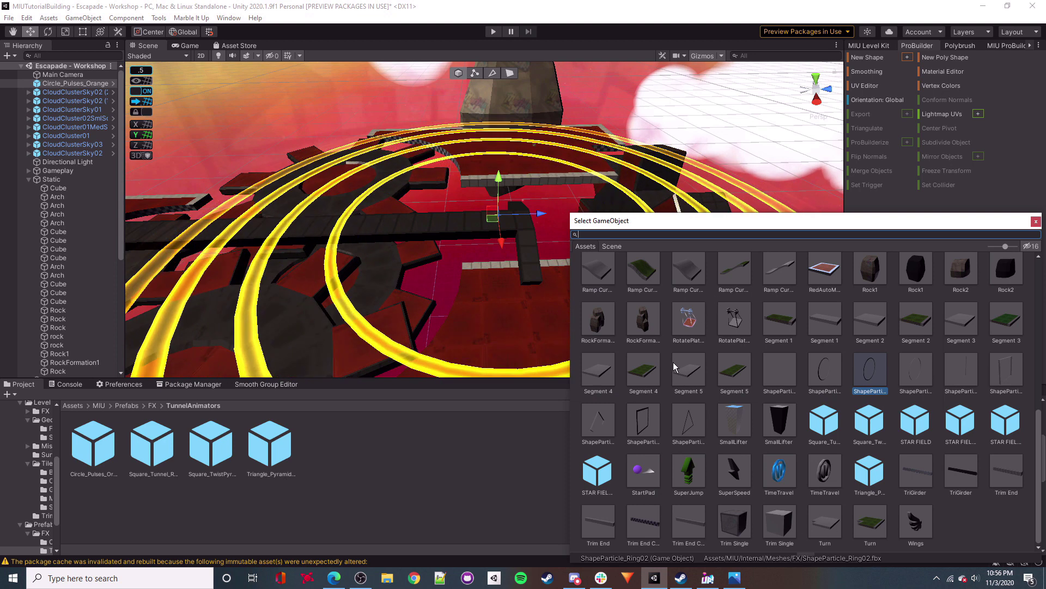
double_click(642, 418)
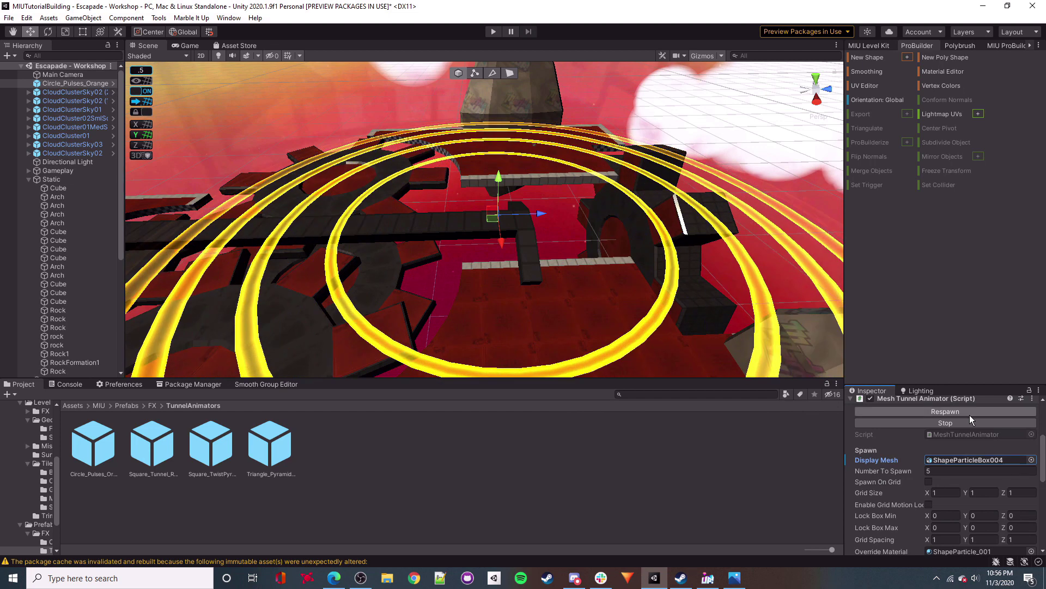
left_click(969, 414)
right_click_drag(463, 154, 484, 187)
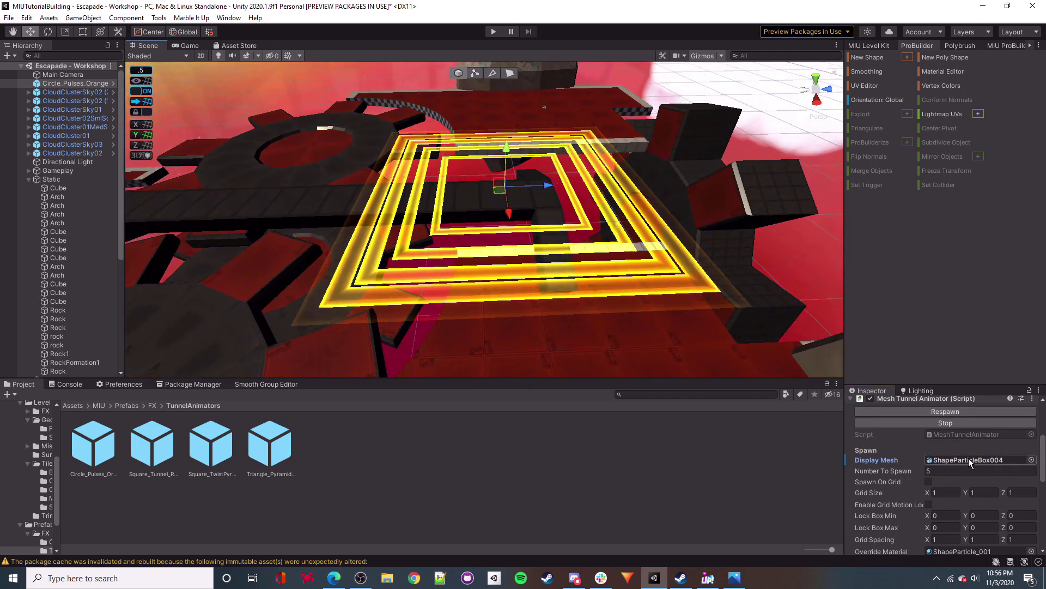
Enlarge the component settings area and set the tunnel animator's Number To Spawn to 1.
scroll(963, 458, "up", 4)
scroll(963, 459, "down", 5)
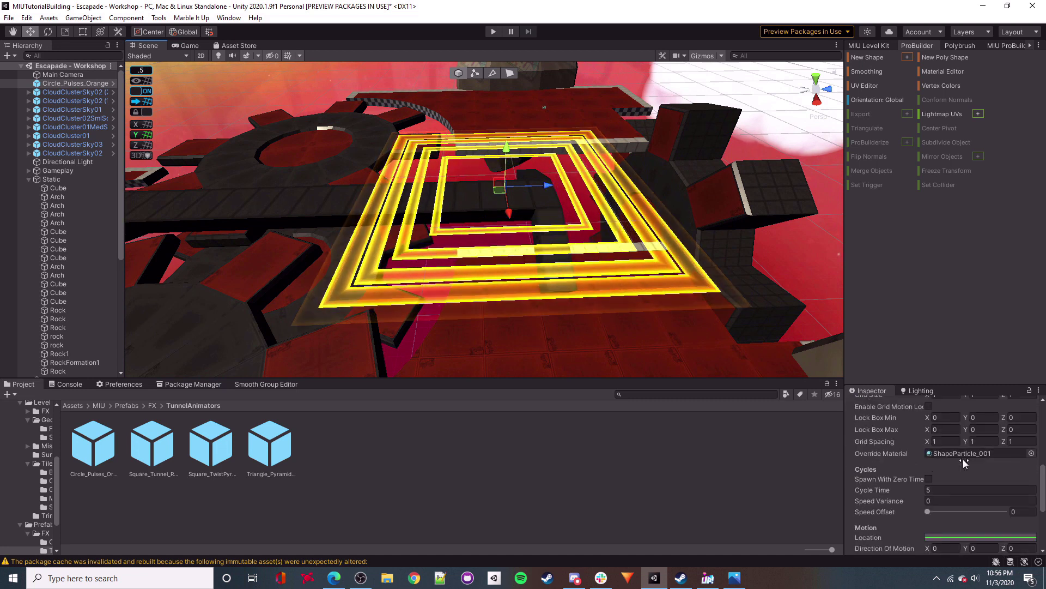
left_click_drag(945, 384, 945, 198)
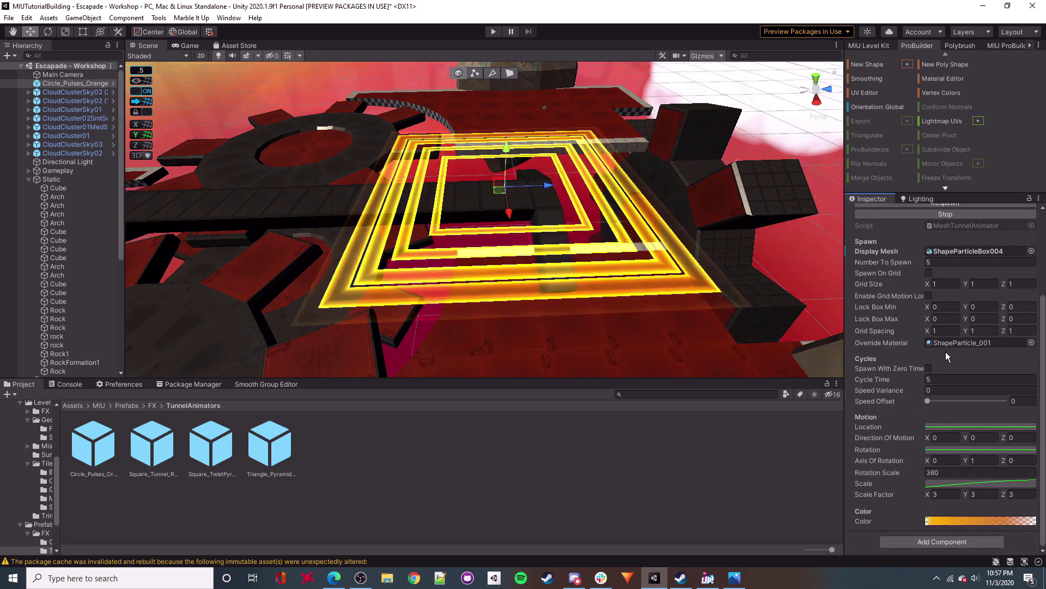
left_click(956, 262)
type("1")
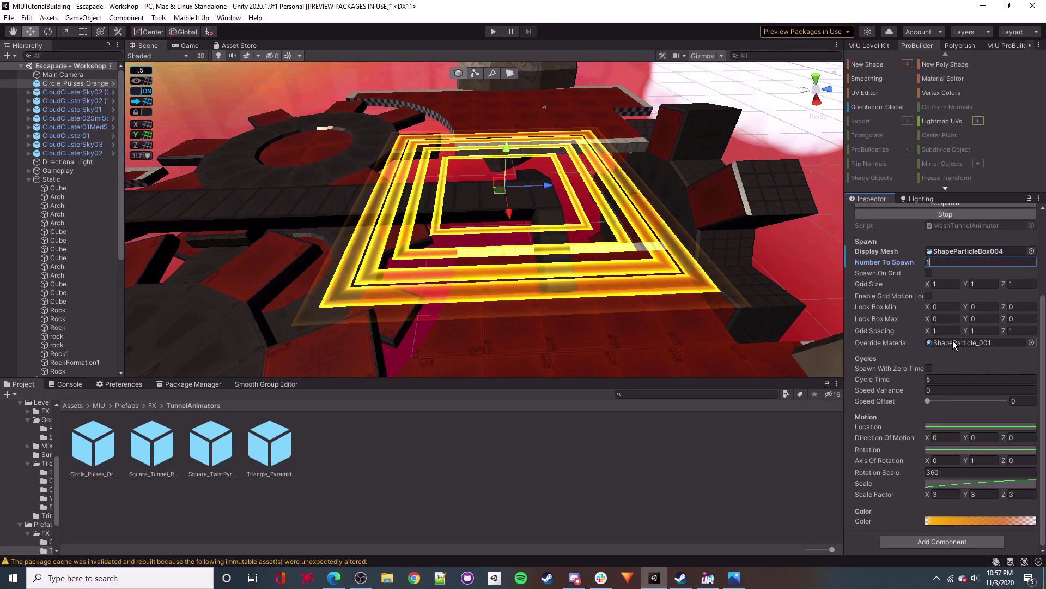
Flatten the Scale curve to a constant value and set the Cycle Time to 1.
left_click(950, 482)
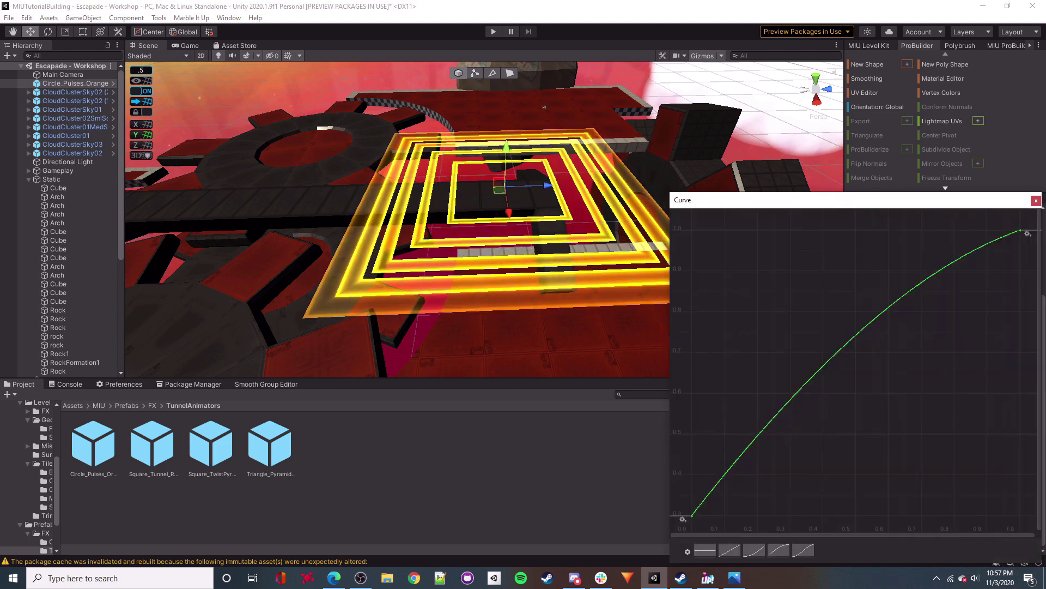
left_click(705, 550)
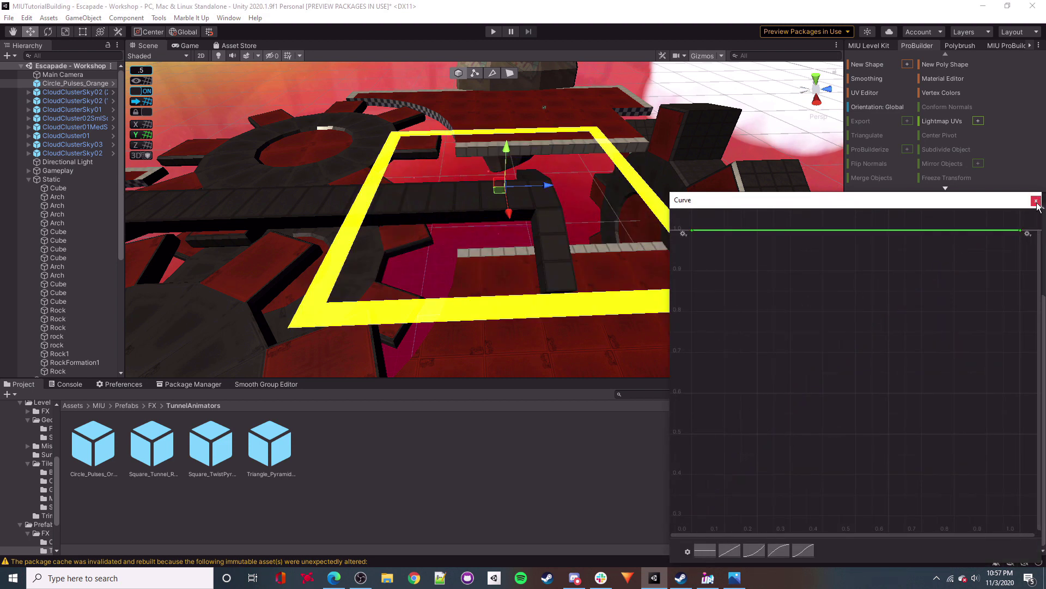
left_click(1036, 201)
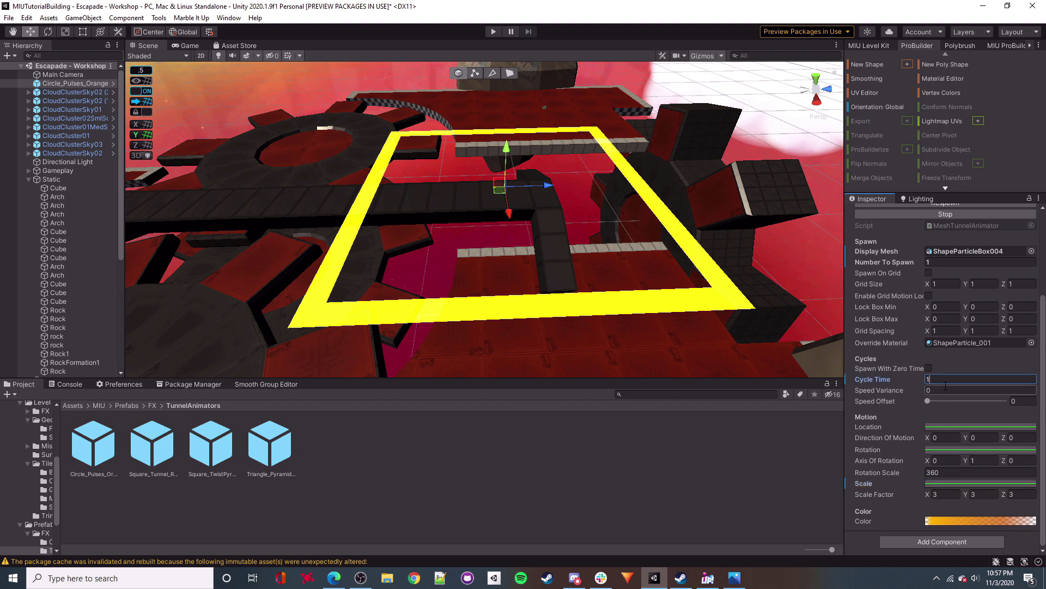
scroll(956, 251, "up", 3)
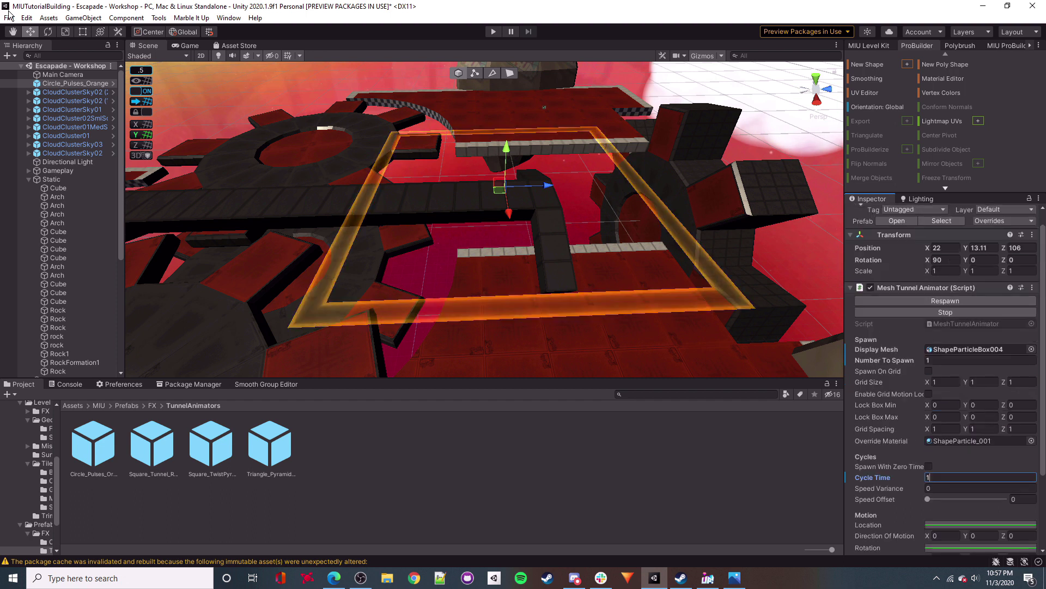
Slide the square effect inward along the girder and set its X Scale Factor to 1.
right_click_drag(584, 214, 562, 203)
left_click_drag(563, 203, 250, 199)
scroll(966, 488, "down", 3)
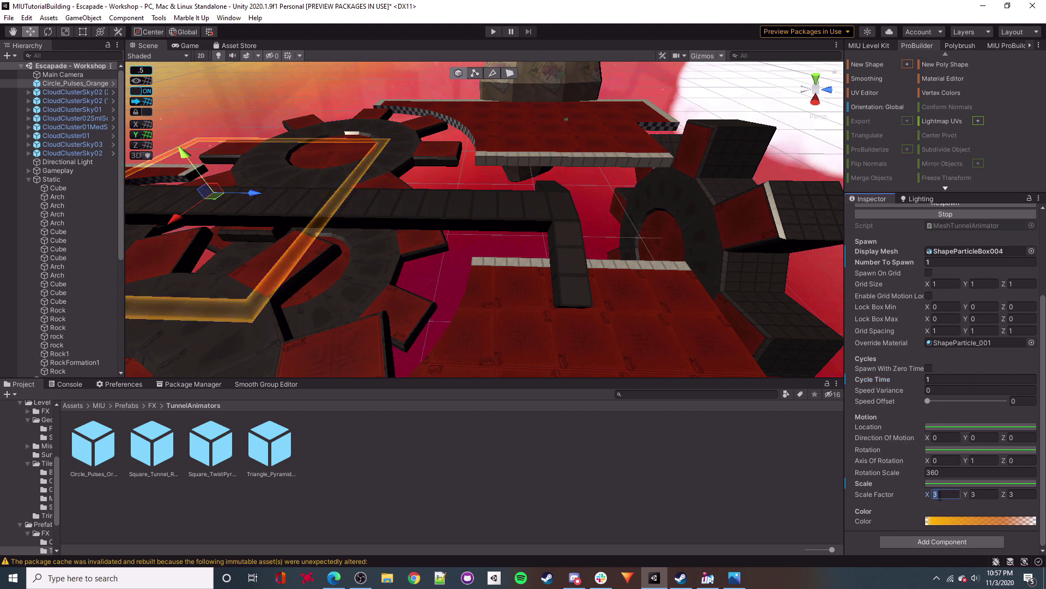
left_click_drag(626, 249, 406, 224, "alt")
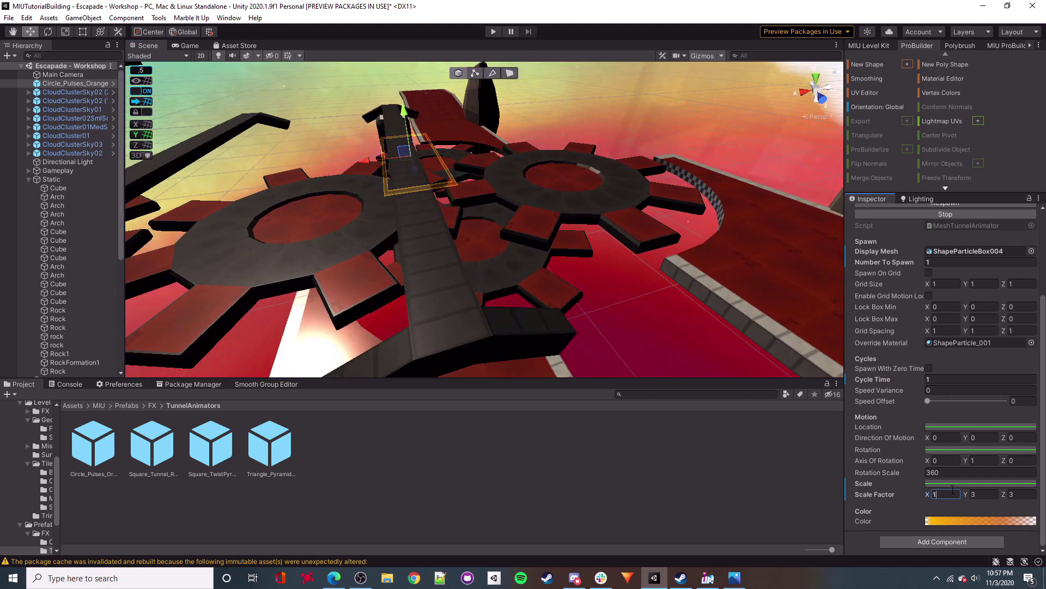
Move the square effect further along the girder above the gears.
right_click_drag(604, 167, 493, 197)
left_click_drag(484, 228, 260, 192)
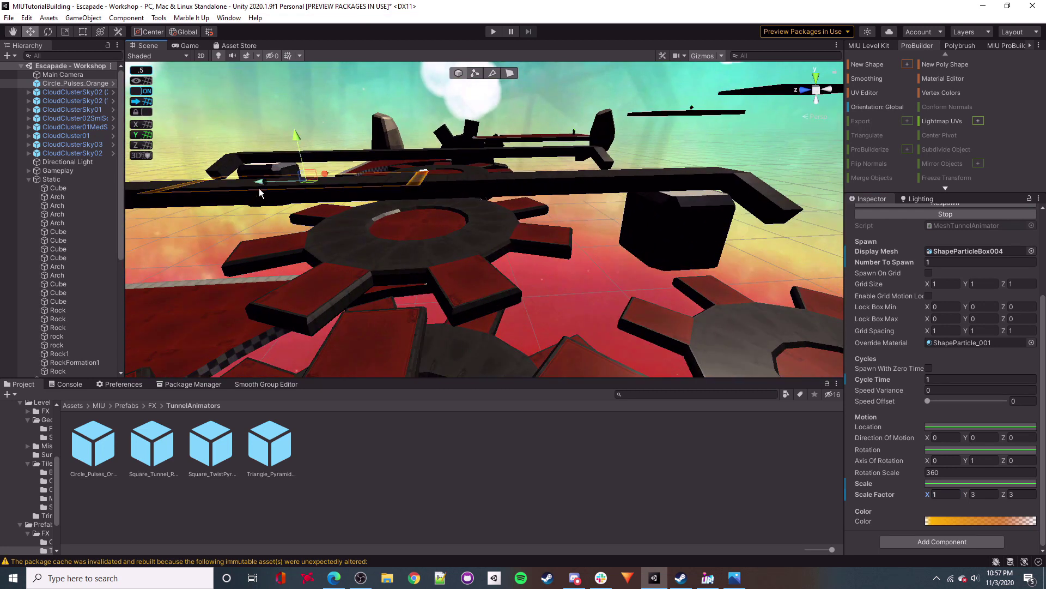
right_click_drag(684, 205, 658, 256)
left_click_drag(576, 130, 381, 238)
left_click_drag(703, 256, 617, 271, "alt")
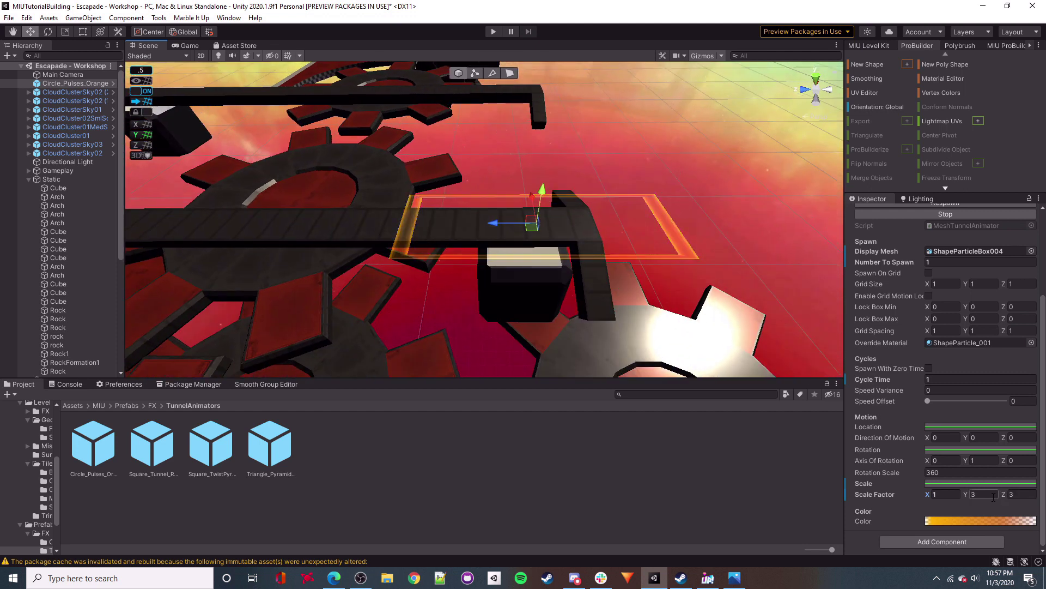
Shift the effect towards the girder's middle and set its Scale Factor to 10 on Y and 1 on Z.
left_click_drag(495, 229, 30, 200)
key("a")
right_click_drag(561, 226, 548, 222)
key("s")
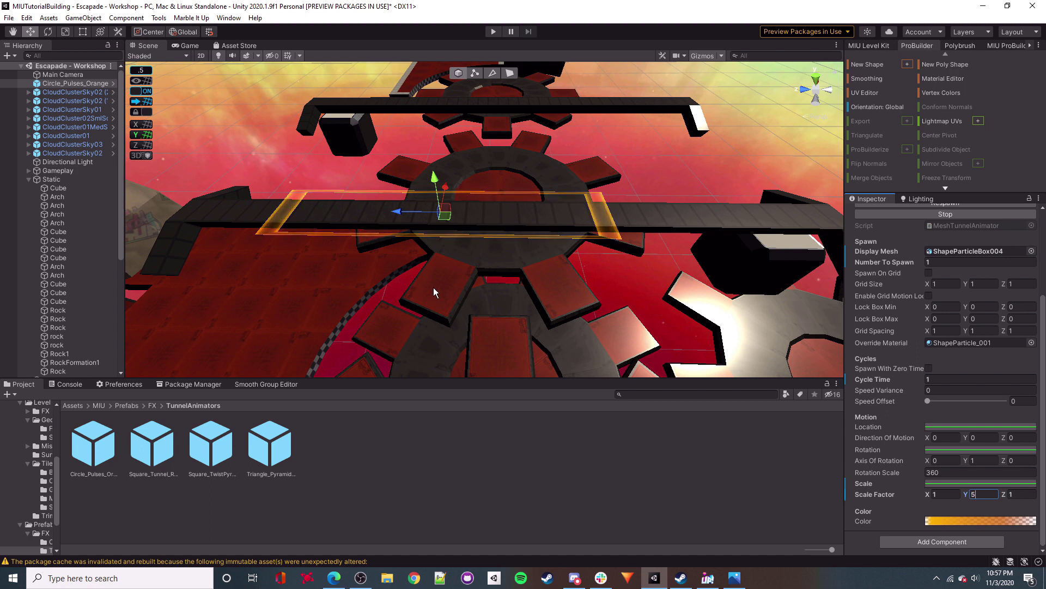
type("5")
key("BackSpace")
type("10")
Align the stretched effect with both ends of the girder and reduce its Y Scale Factor to 9.
left_click_drag(410, 212, 446, 225)
key("d")
key("w")
right_click_drag(457, 228, 420, 194)
key("s")
key("a")
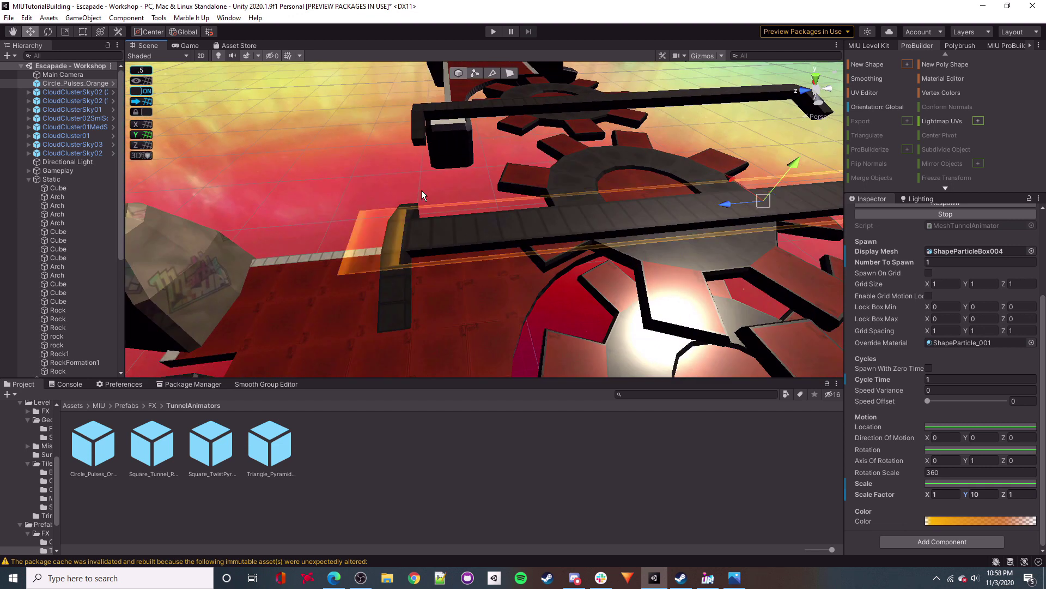
left_click(980, 495)
type("9")
mouse_move(604, 249)
right_mouse_down()
mouse_move(672, 232)
mouse_move(576, 248)
mouse_move(415, 176)
mouse_move(539, 232)
mouse_move(642, 235)
mouse_move(635, 222)
mouse_move(611, 252)
right_mouse_up()
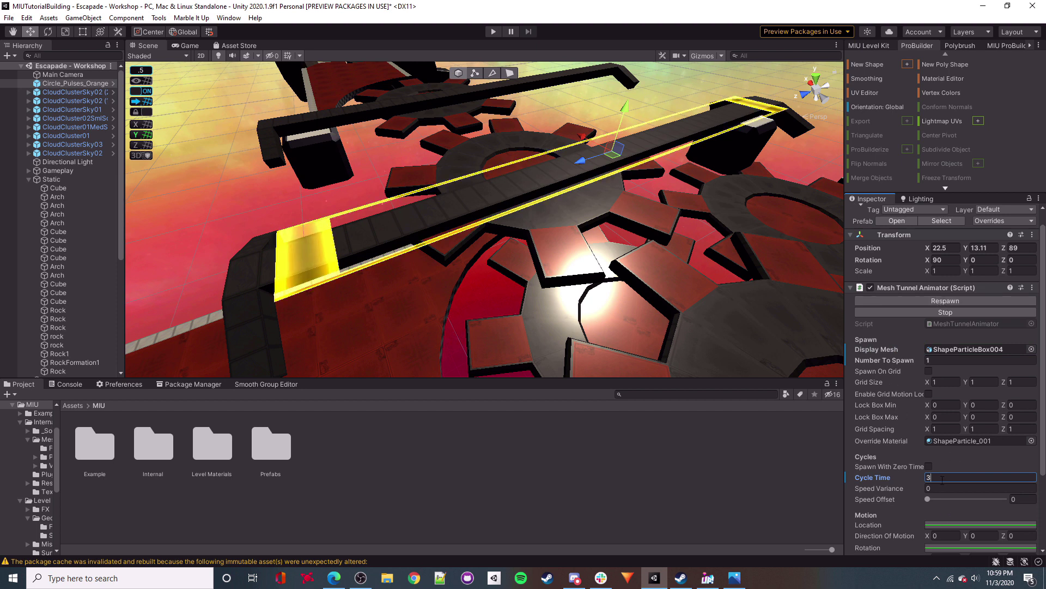
Respawn the effect and set its Cycle Time to 1.5.
left_click(949, 302)
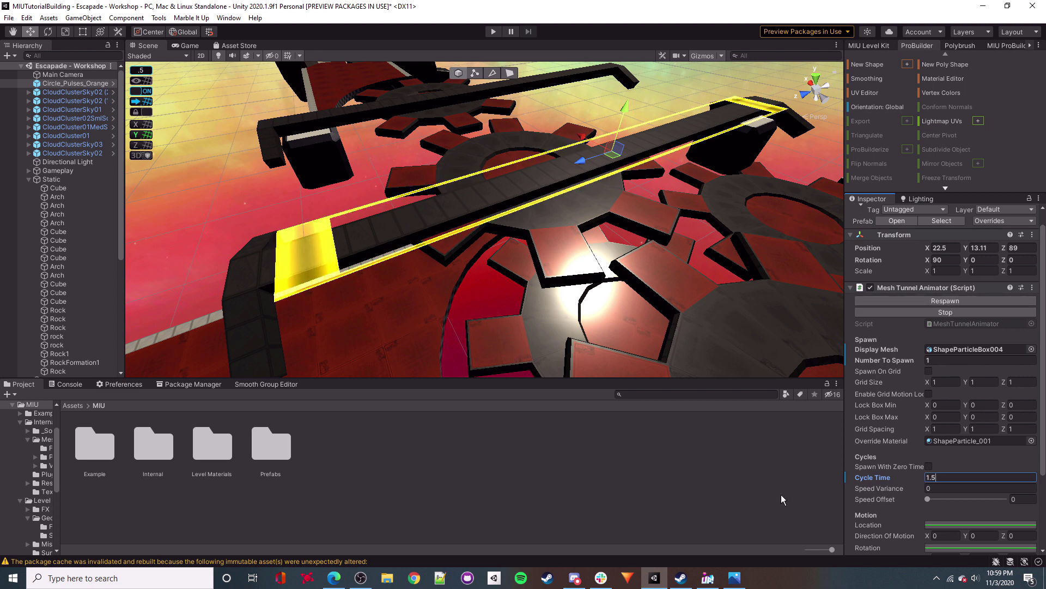
scroll(946, 523, "down", 3)
Replace the effect's color gradient with the red-to-orange-to-yellow preset that fades at both ends.
left_click(944, 520)
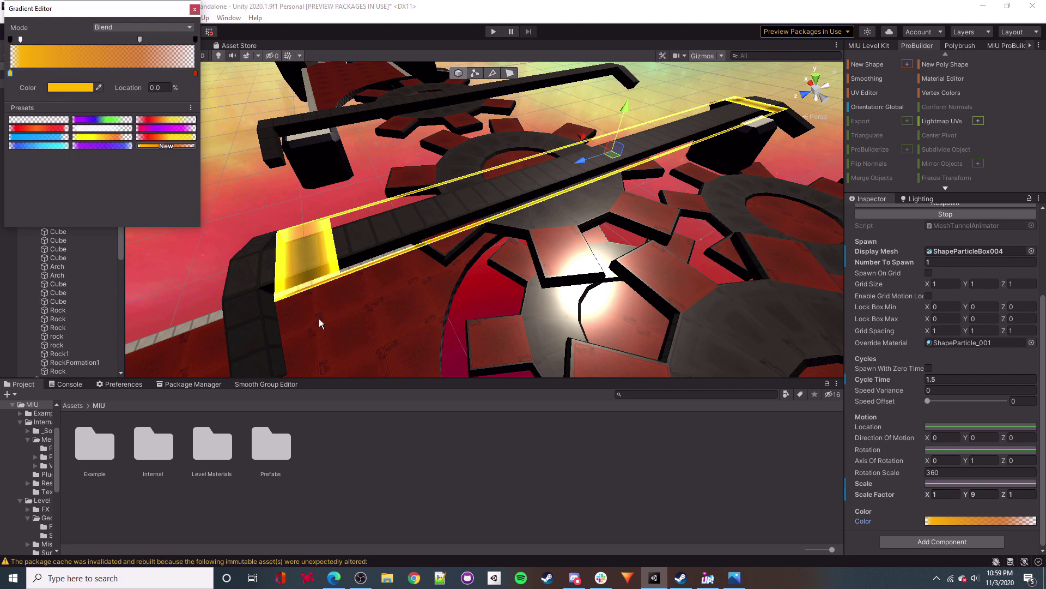
mouse_move(93, 13)
left_mouse_down()
mouse_move(333, 121)
mouse_move(418, 173)
mouse_move(415, 191)
left_mouse_up()
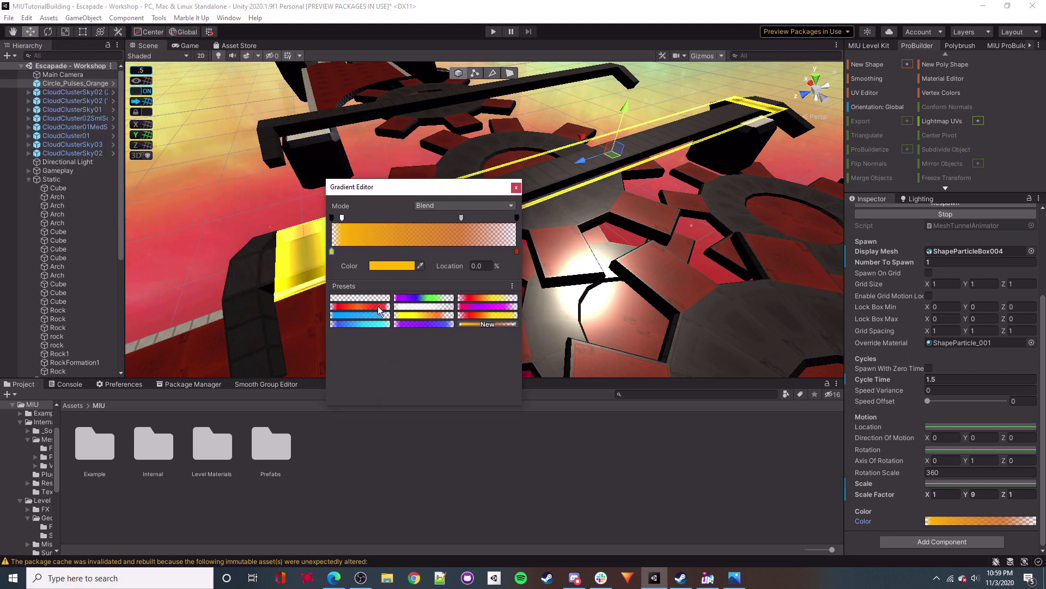
left_click(371, 251)
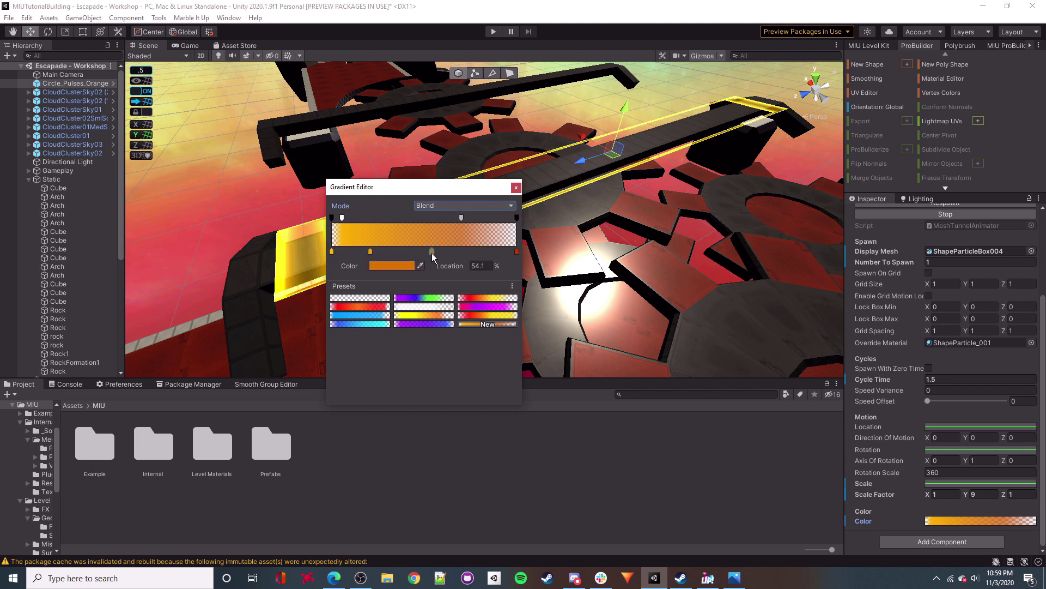
double_click(432, 251)
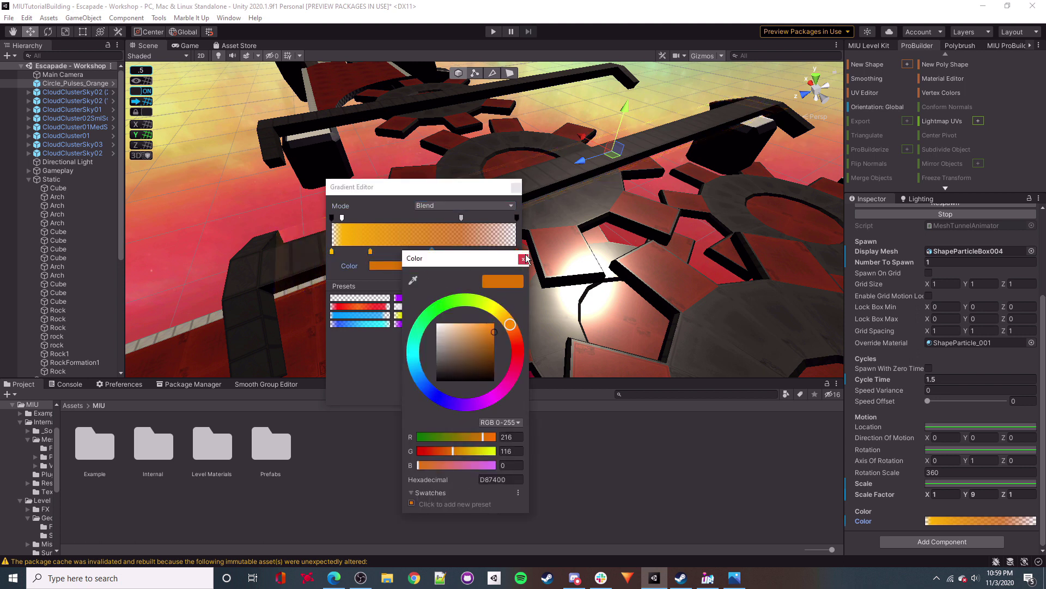
left_click(523, 258)
left_click(362, 307)
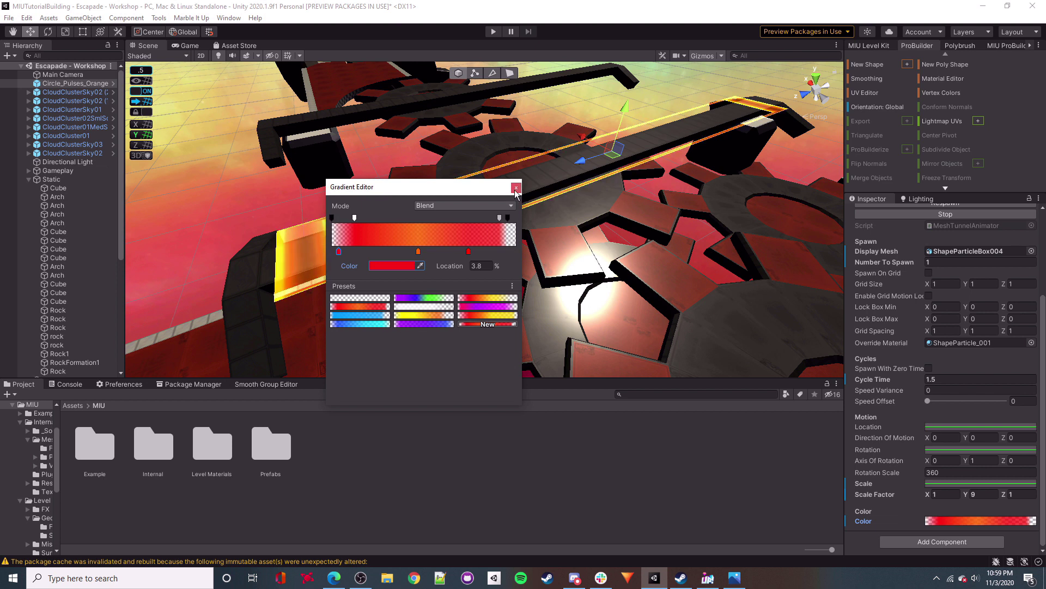
left_click(485, 297)
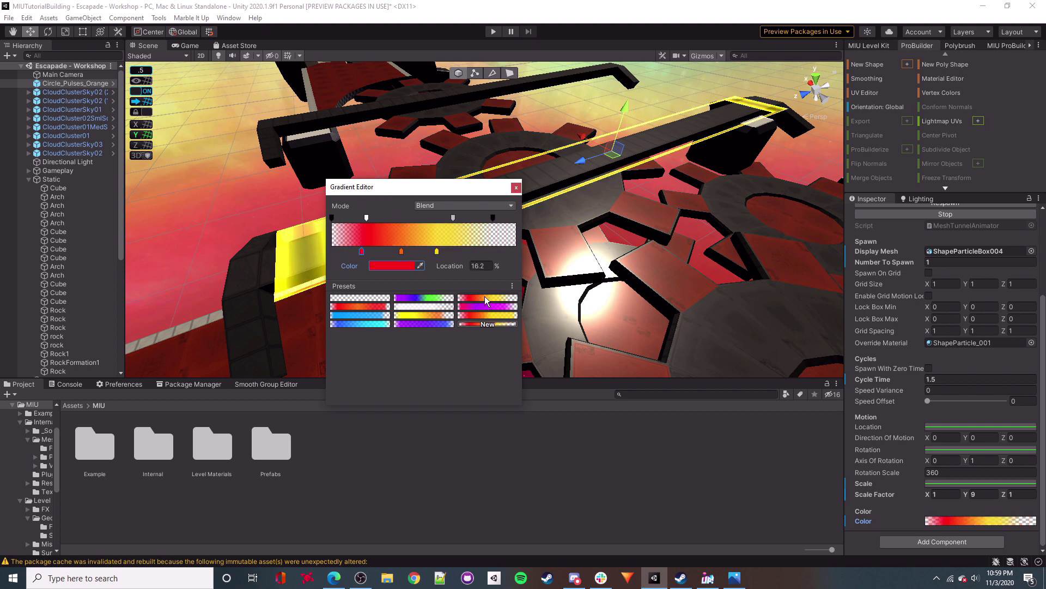
left_click(516, 187)
Raise the Circle_Pulses_Orange effect slightly by setting its Y position to 8.1.
right_click_drag(588, 222, 498, 134)
right_click_drag(485, 177, 301, 120)
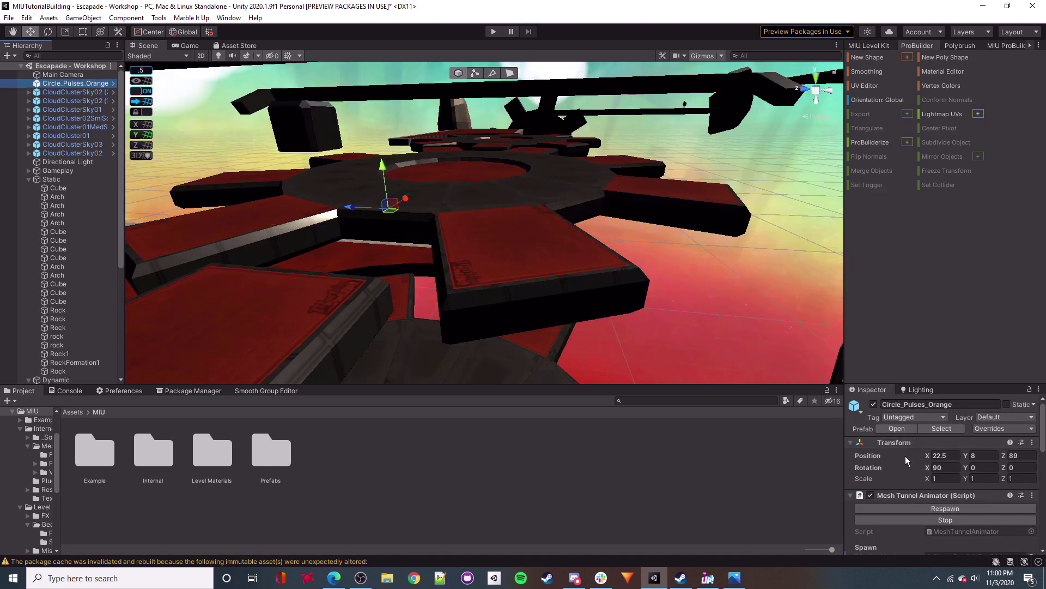
right_click_drag(490, 226, 508, 223)
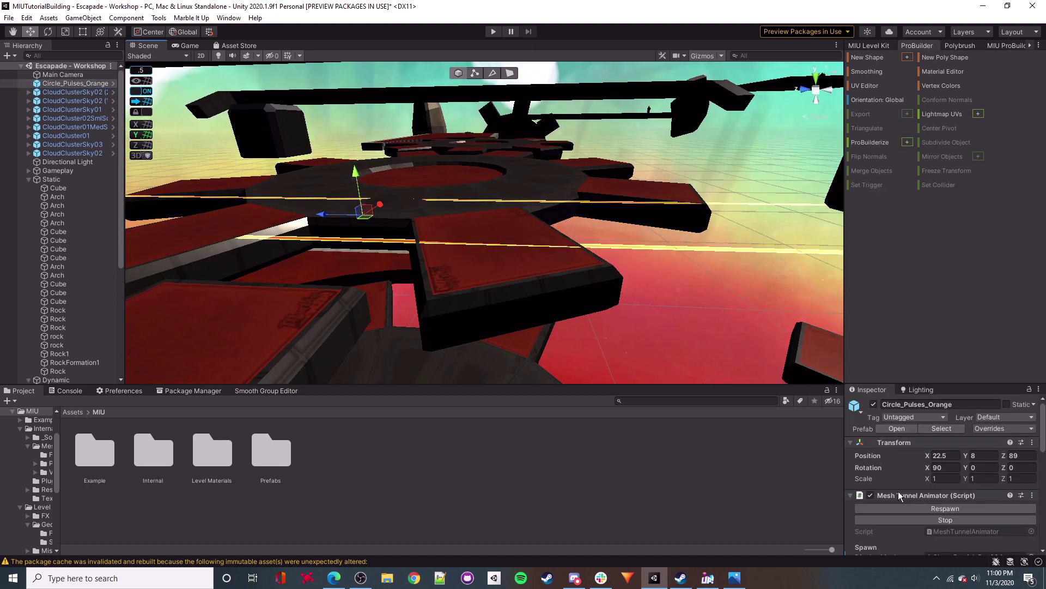
left_click(987, 456)
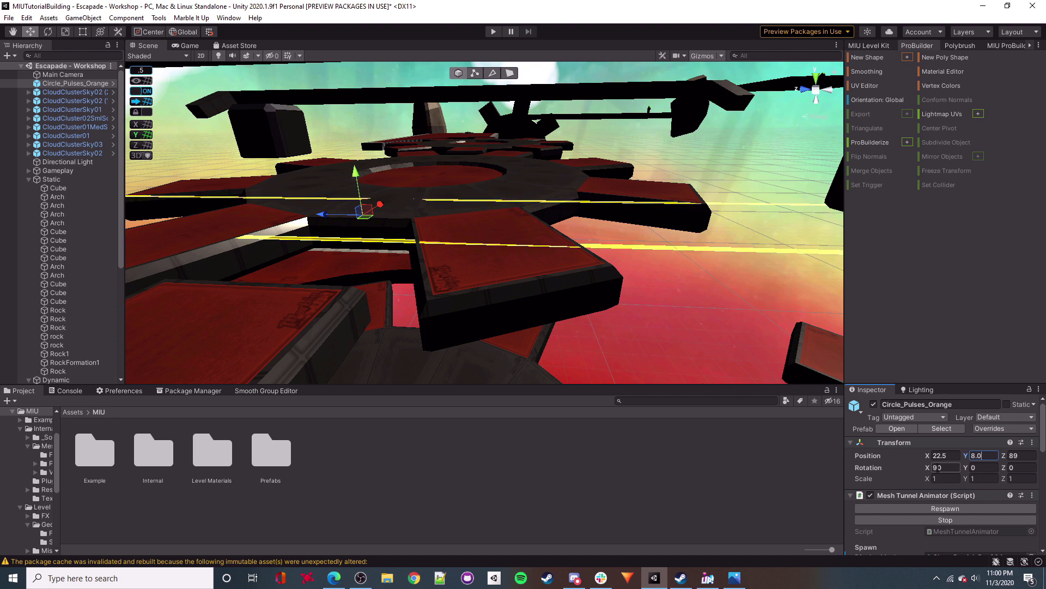
type("1")
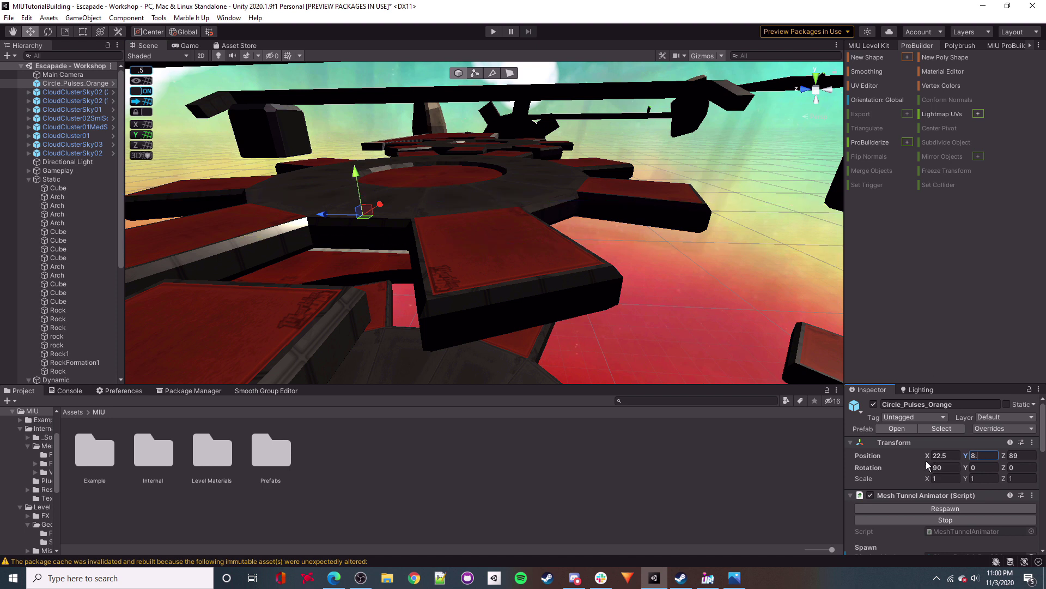
Move the Circle_Pulses_Orange effect and all cloud clusters into the Skybox group, collapse Dynamic and Static, and expand Skybox.
right_click_drag(541, 231, 508, 224)
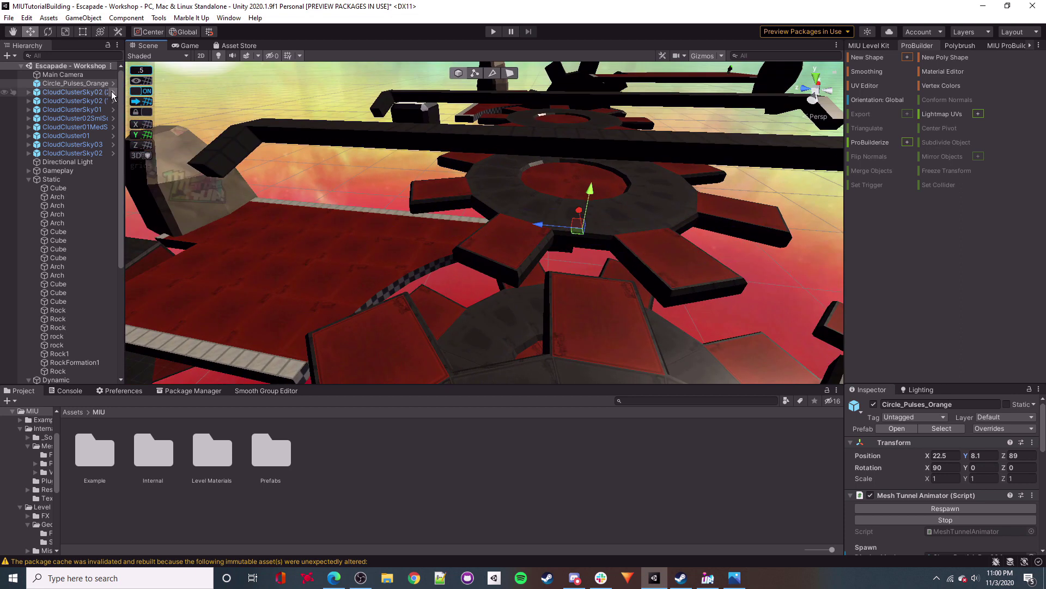
left_click(73, 153, "shift")
left_click_drag(55, 85, 70, 372)
left_click(29, 293)
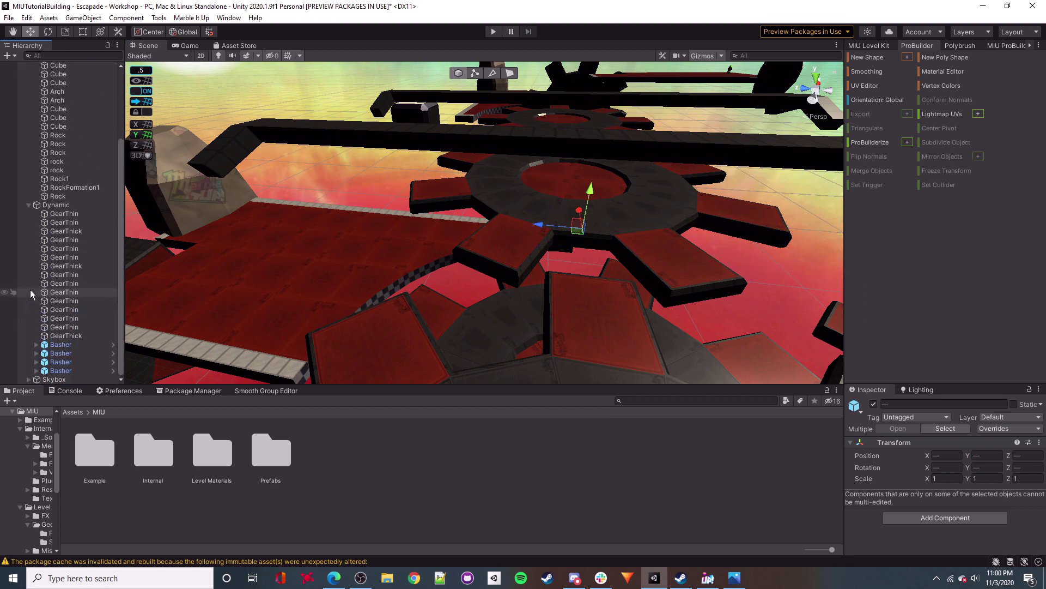
left_click(30, 204)
left_click(28, 101)
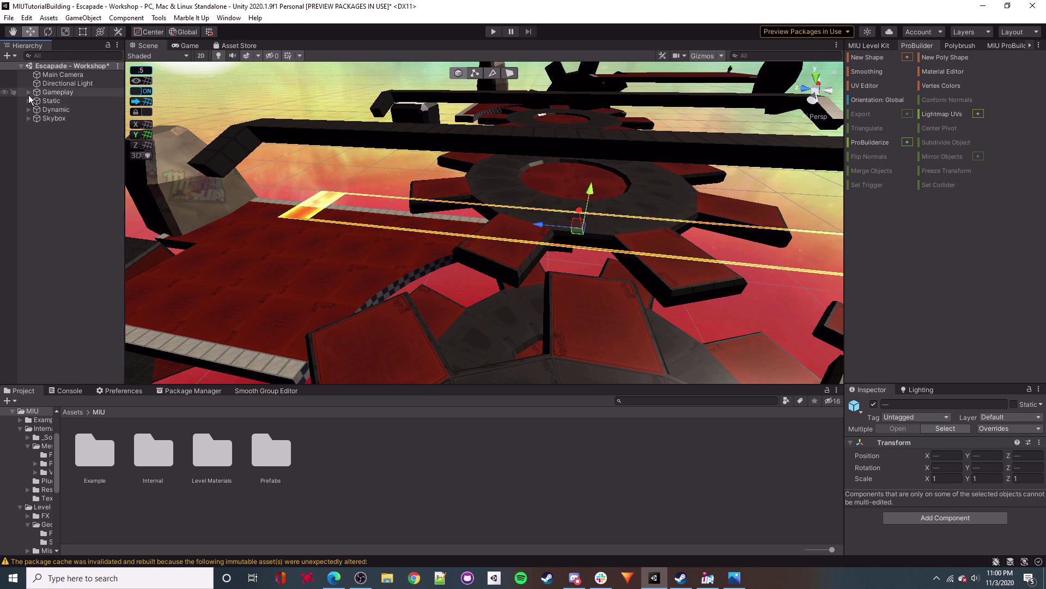
left_click(28, 119)
Rename the Circle_Pulses_Orange effect inside the Skybox group as BasherPath.
right_click_drag(351, 210, 490, 235)
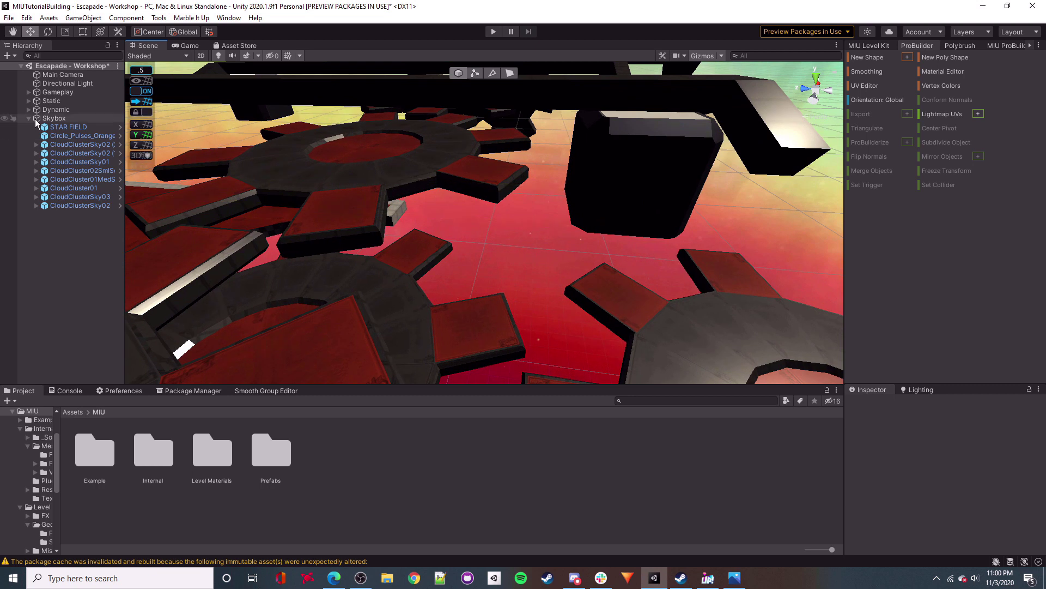
left_click(67, 208)
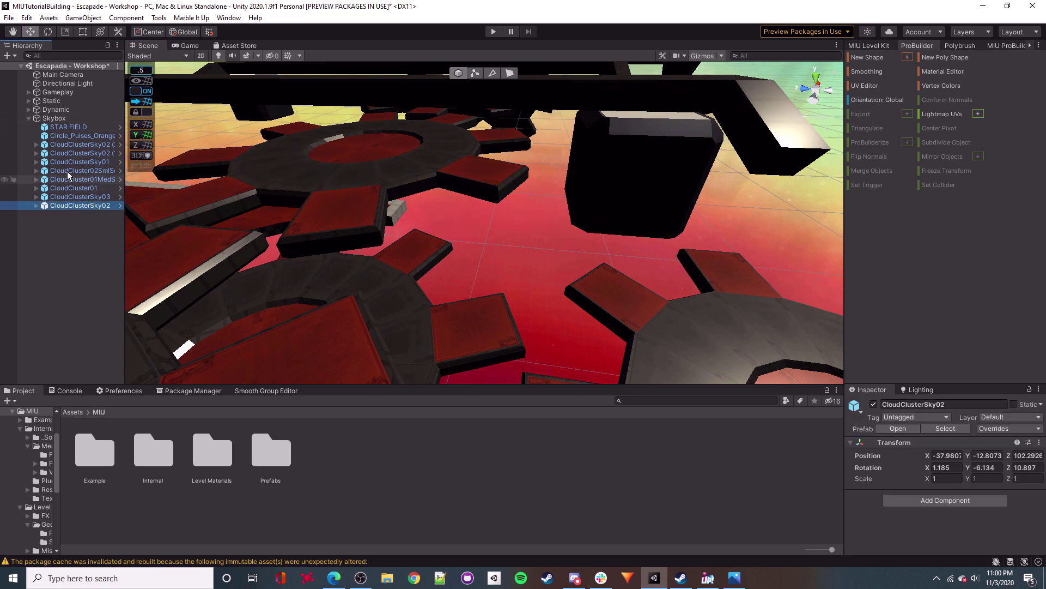
left_click(73, 136)
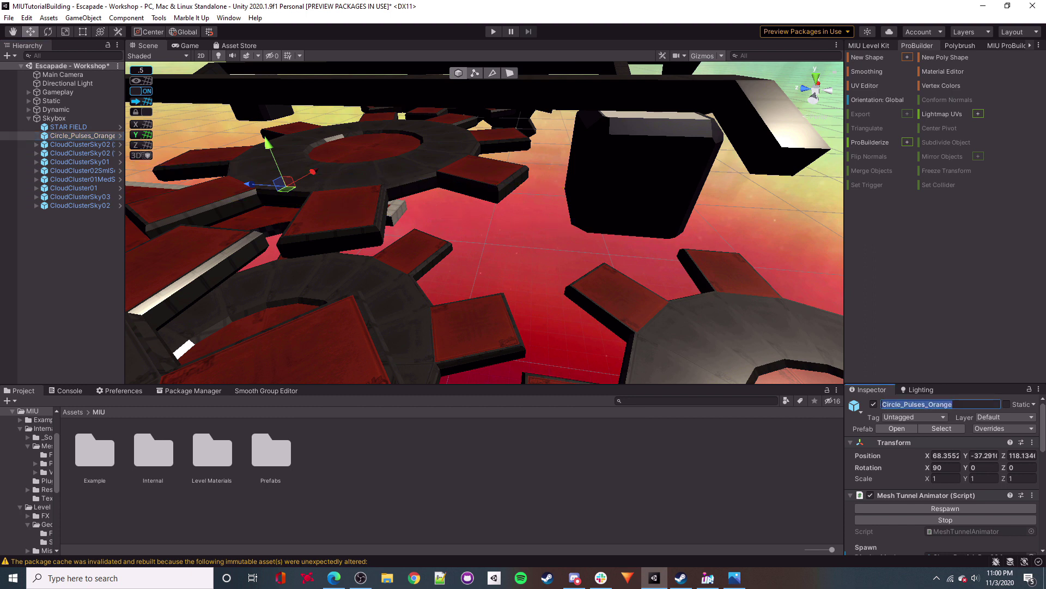
type("BasherPath")
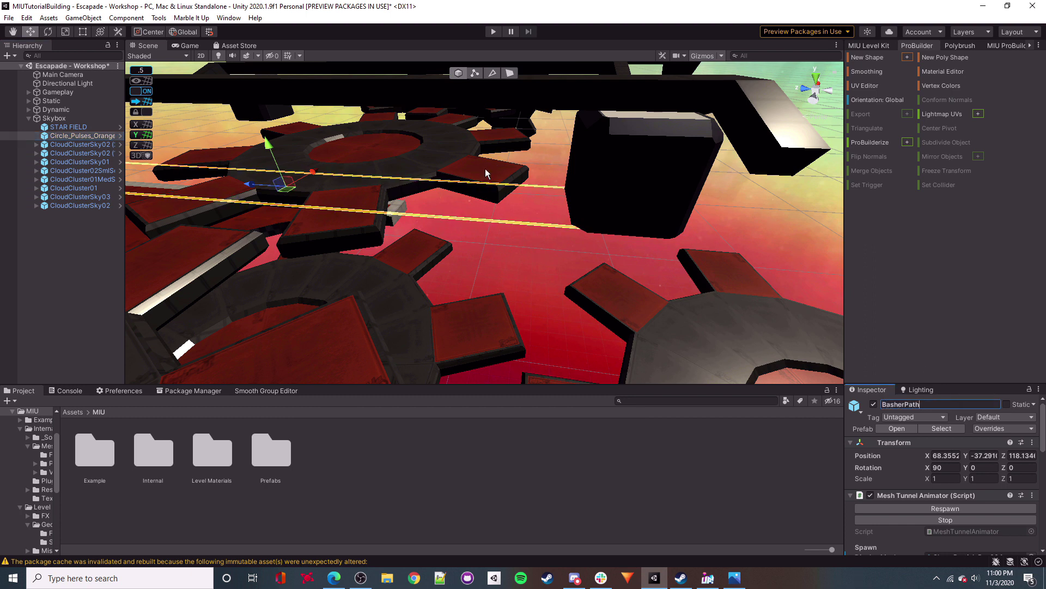
right_click_drag(486, 168, 478, 197)
left_click(462, 241)
Place the CosmicDust01 prefab from Prefabs/FX in the scene beside the basher's glowing path.
right_click_drag(566, 254, 485, 278)
double_click(275, 465)
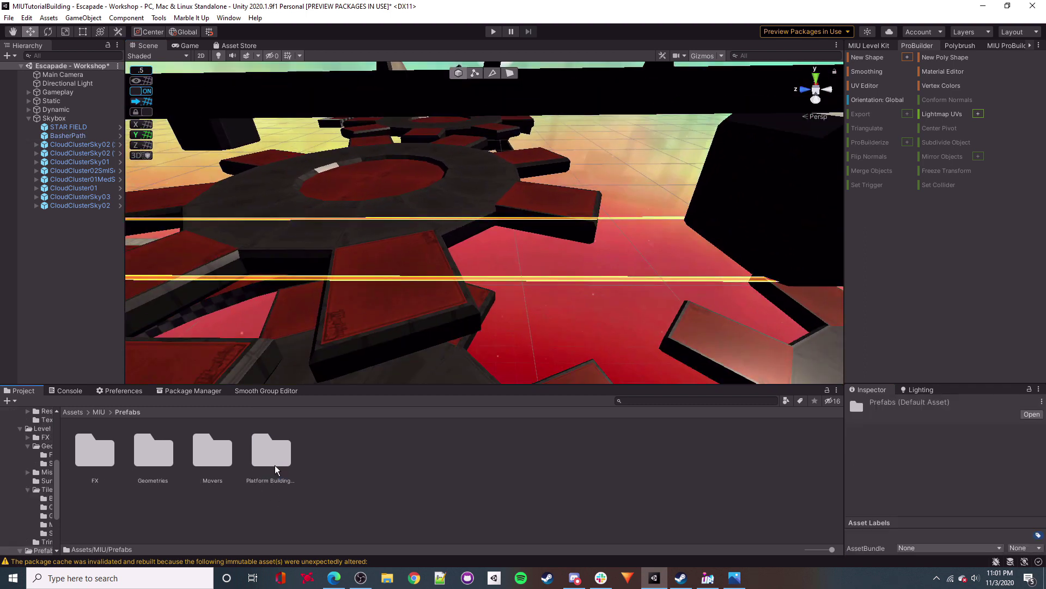
double_click(106, 456)
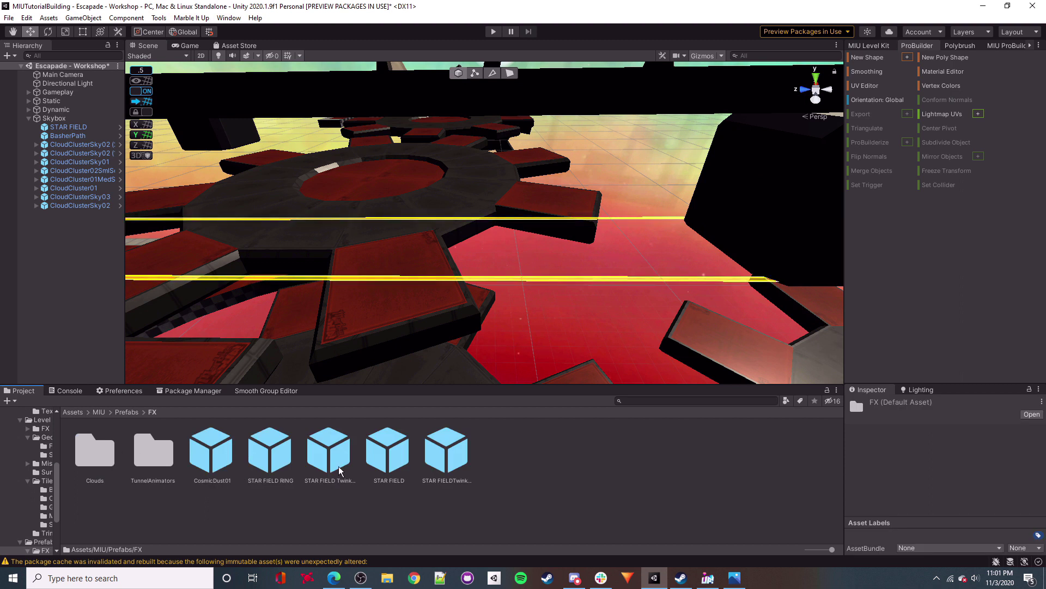
left_click_drag(211, 451, 532, 275)
Set the Scale of the CosmicDust01 particle Shape to 4 on X and 4 on Y.
left_click_drag(917, 385, 918, 180)
scroll(898, 370, "down", 6)
scroll(935, 345, "down", 3)
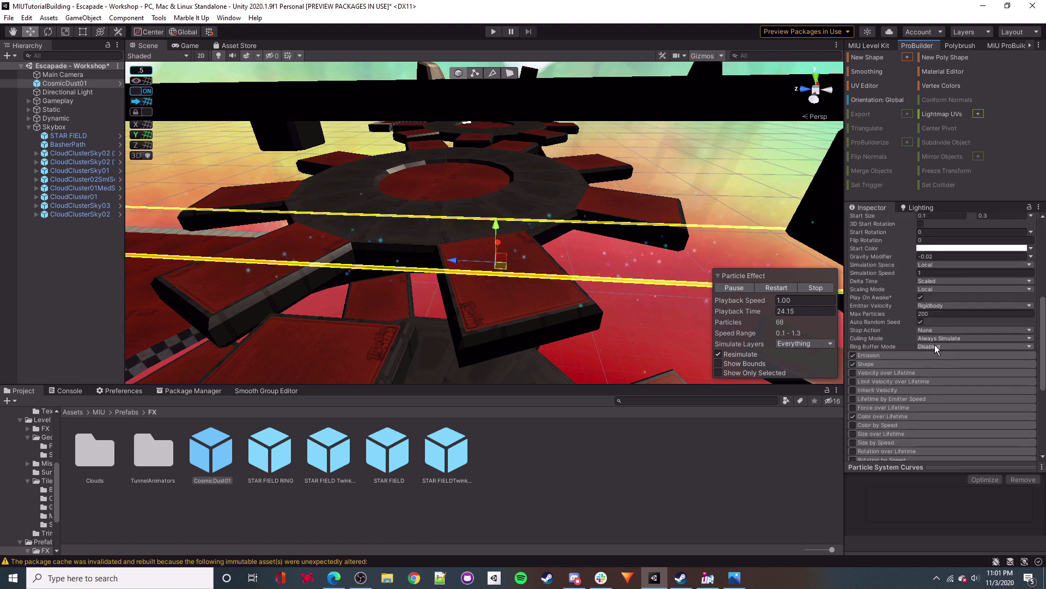
left_click(864, 363)
right_click_drag(419, 245, 406, 206)
key("s")
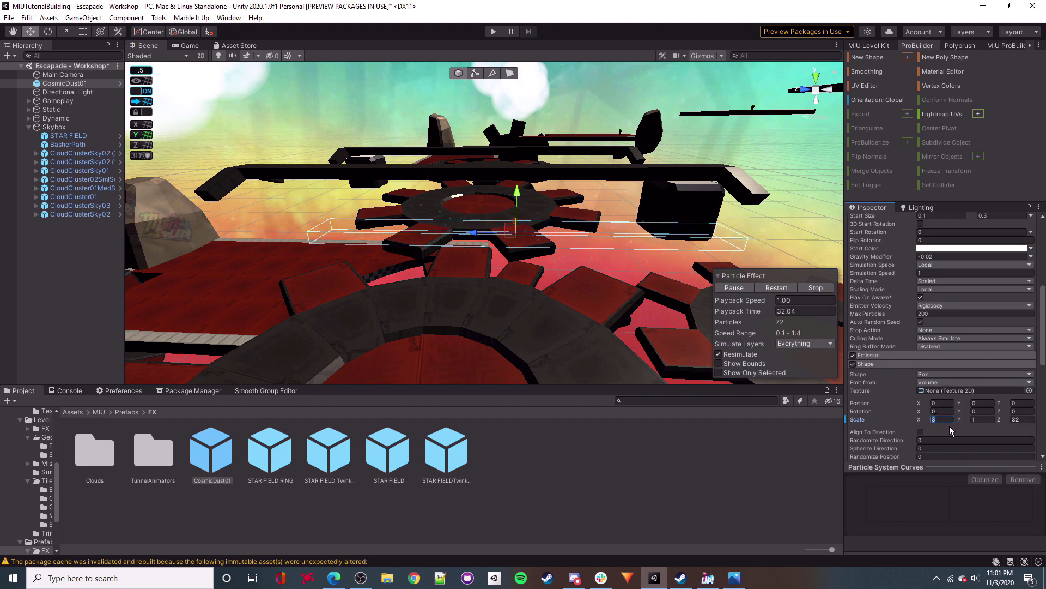
type("44")
Raise the dust emitter box so it sits above the glowing path and covers the basher's height under the girder.
left_click_drag(581, 230, 496, 203, "alt")
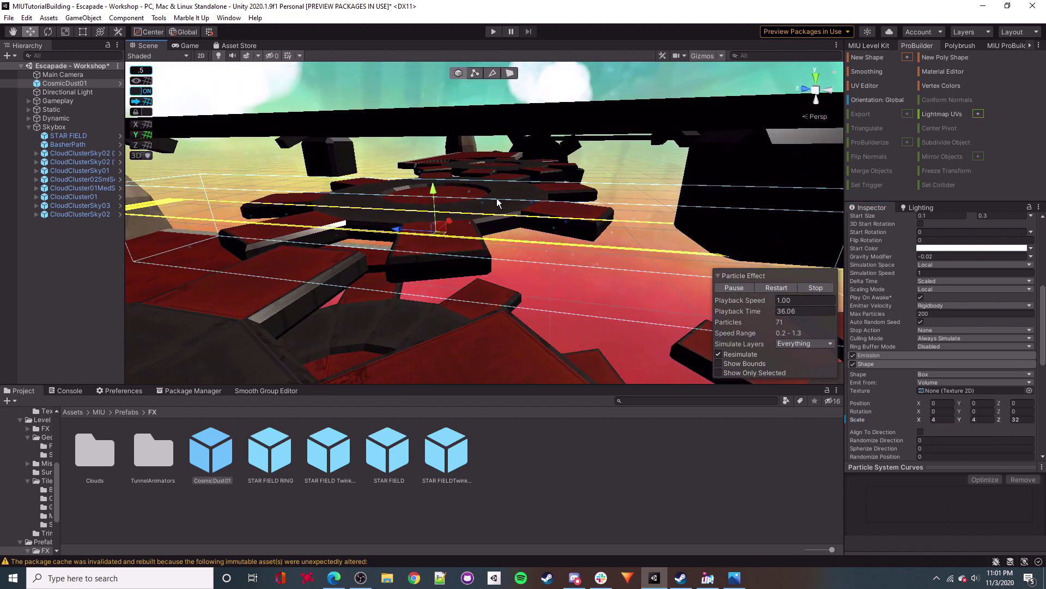
left_click_drag(436, 187, 416, 151)
right_click_drag(569, 229, 404, 206)
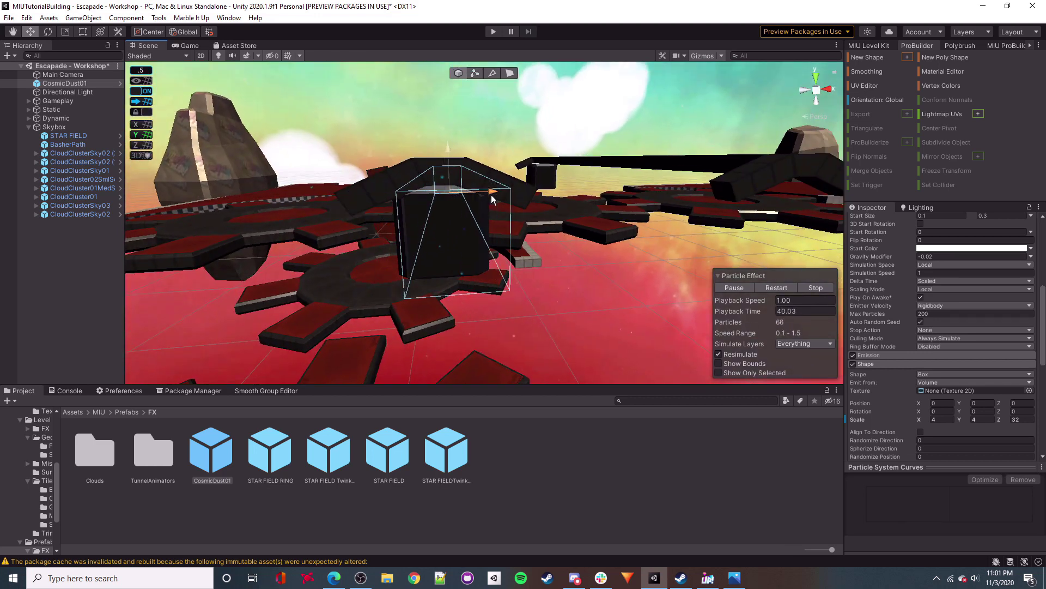
mouse_move(486, 210)
right_mouse_down()
mouse_move(486, 231)
mouse_move(597, 220)
mouse_move(287, 189)
mouse_move(481, 228)
right_mouse_up()
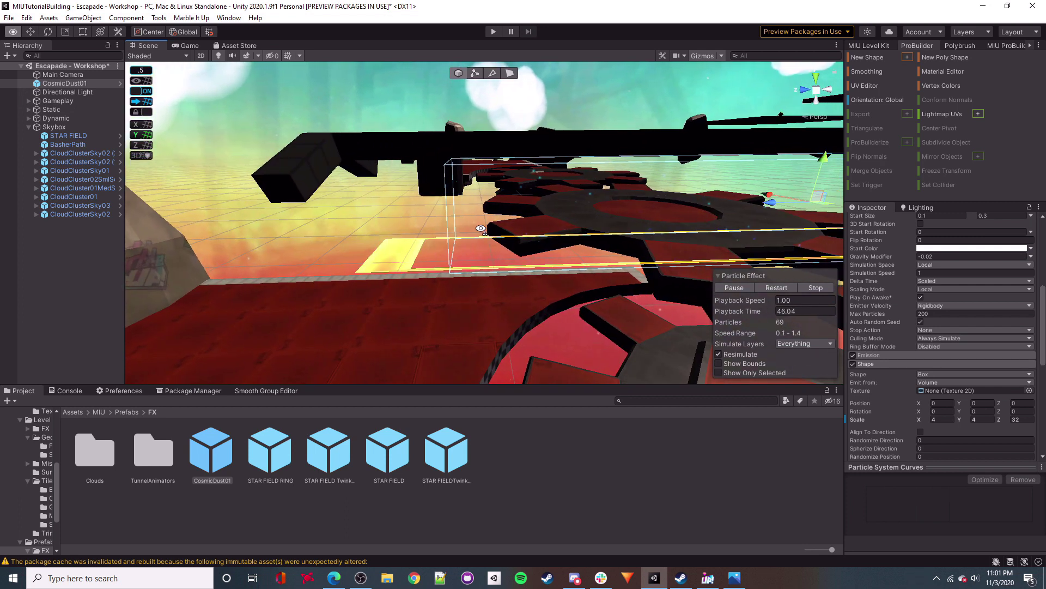
Set the emitter Shape's Z Scale to 36, reduce it to 35.5, and nudge the box along the girder.
left_click(1017, 419)
type("36")
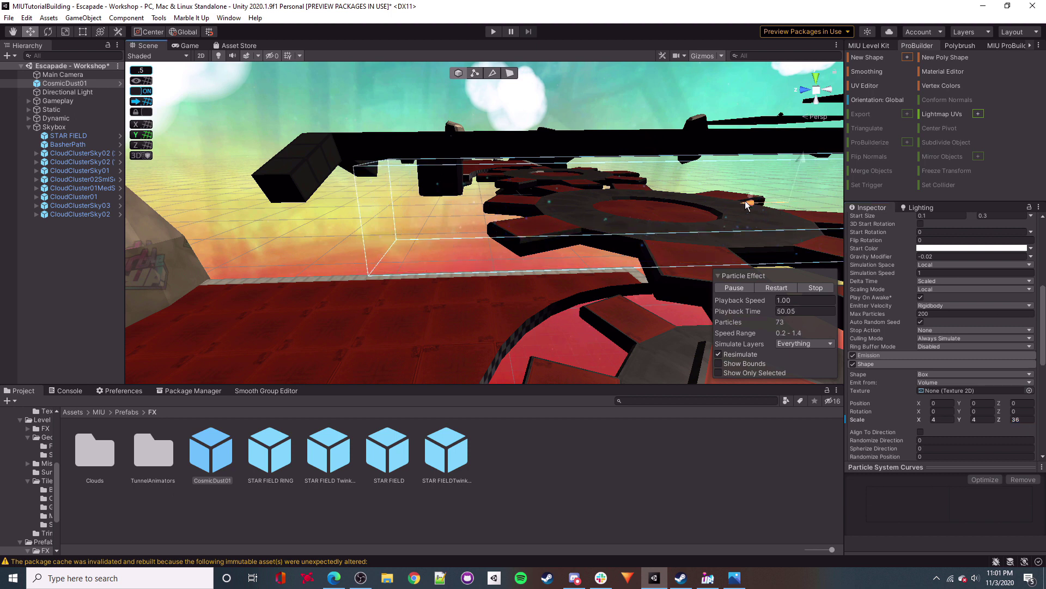
right_click_drag(737, 201, 670, 232)
right_click_drag(626, 204, 721, 226)
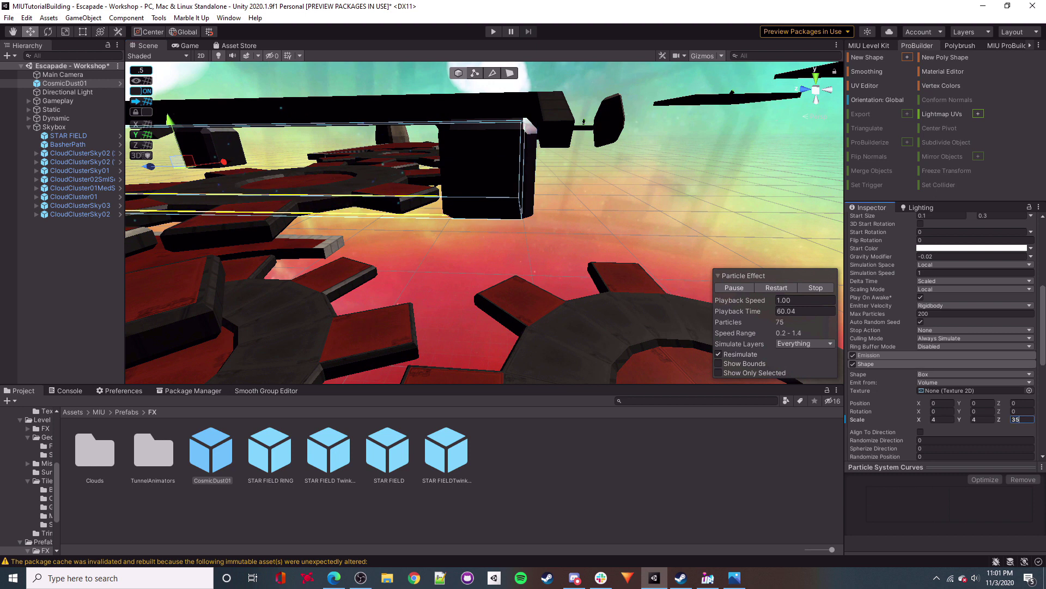
type("35.5")
right_click_drag(589, 183, 659, 165)
left_click_drag(680, 183, 678, 184)
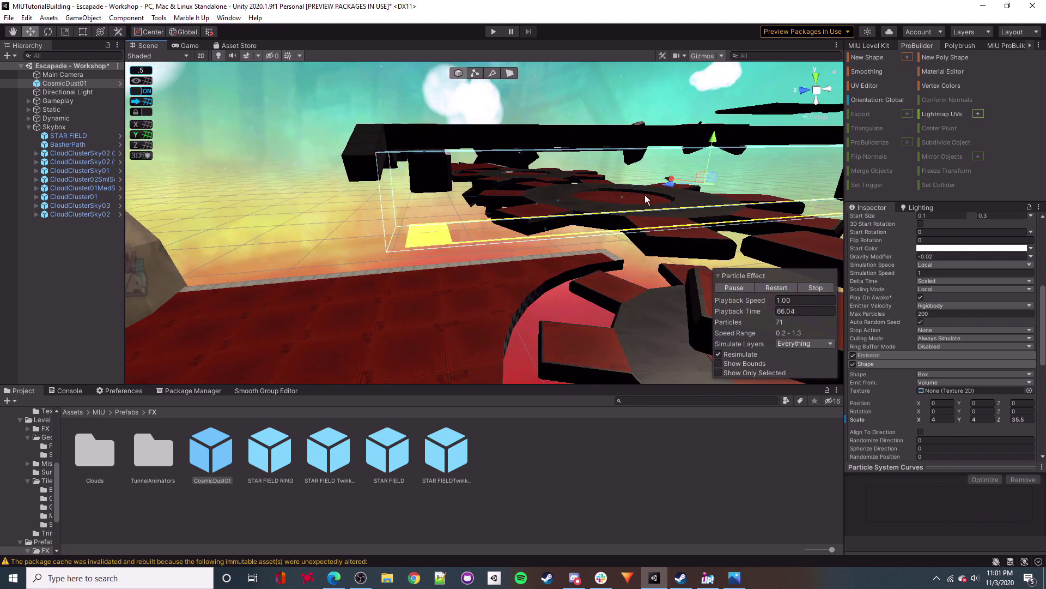
Lengthen the dust emitter box along the basher's path, trying a Z Scale of 36 and settling on 38.
right_click_drag(679, 190, 583, 210)
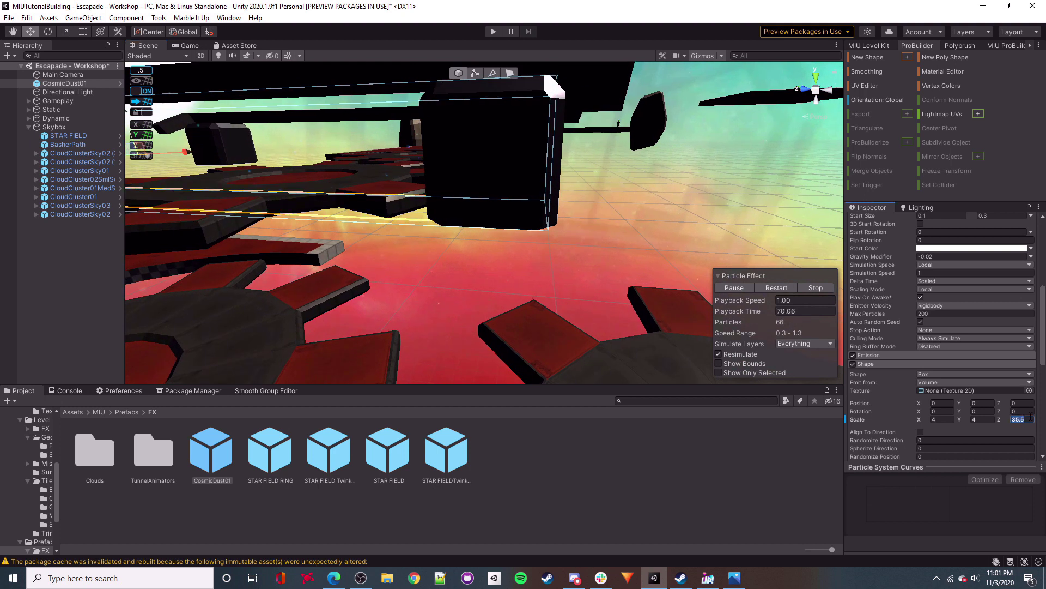
type("36")
right_click_drag(530, 210, 483, 196)
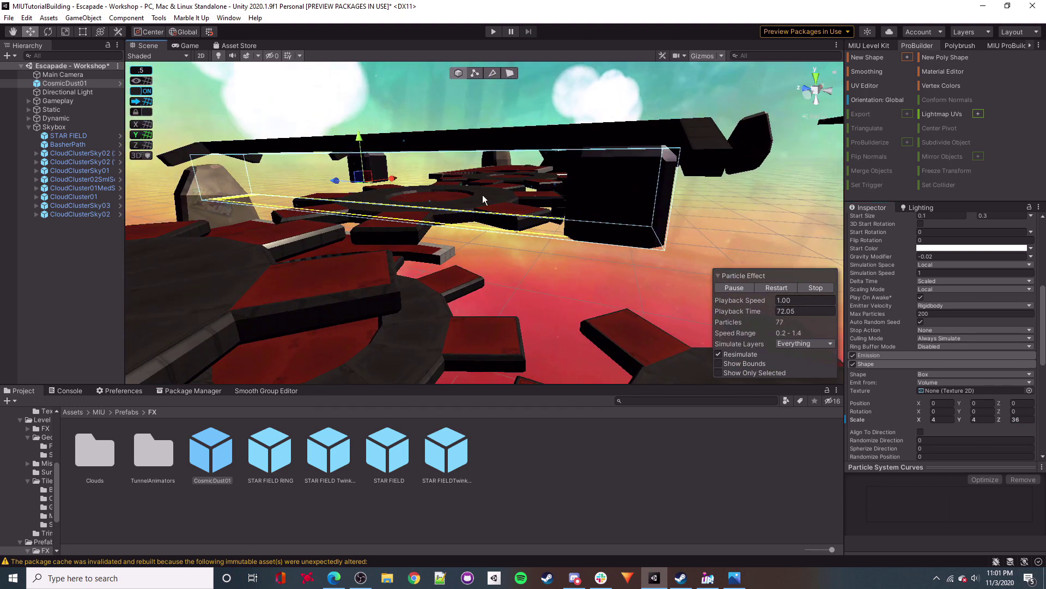
type("38")
right_click_drag(504, 161, 571, 187)
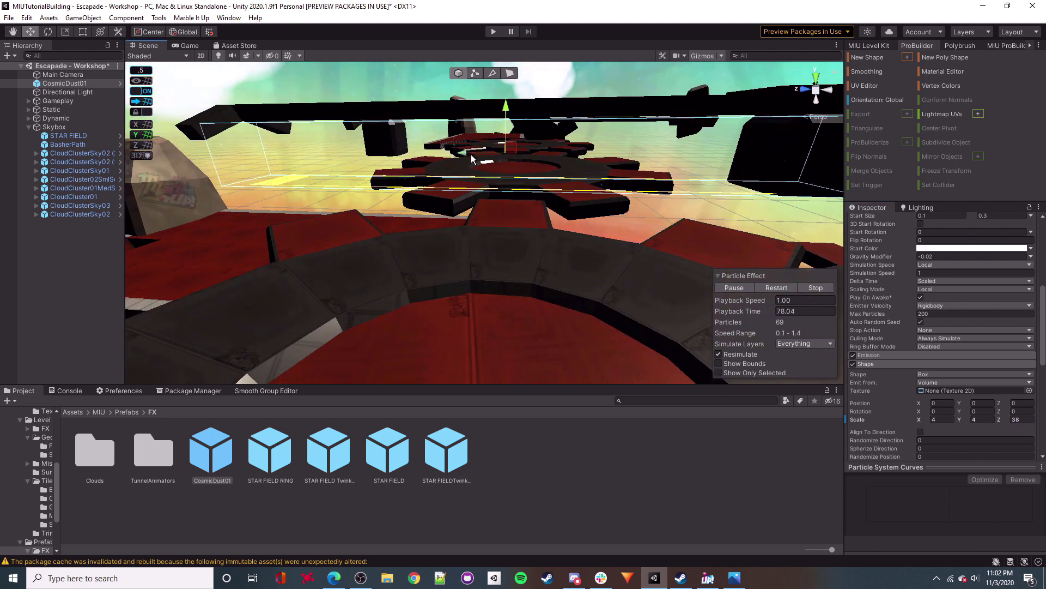
Set the dust's Color over Lifetime to the red-to-orange-to-yellow gradient preset that fades at both ends.
scroll(474, 159, "up", 4)
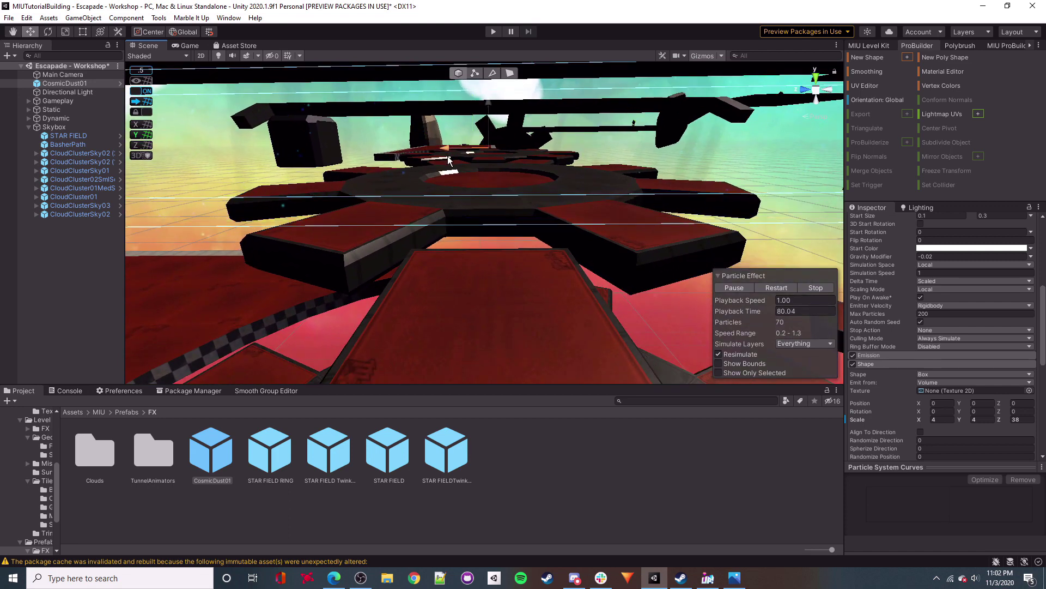
right_click_drag(476, 176, 498, 194)
key("a")
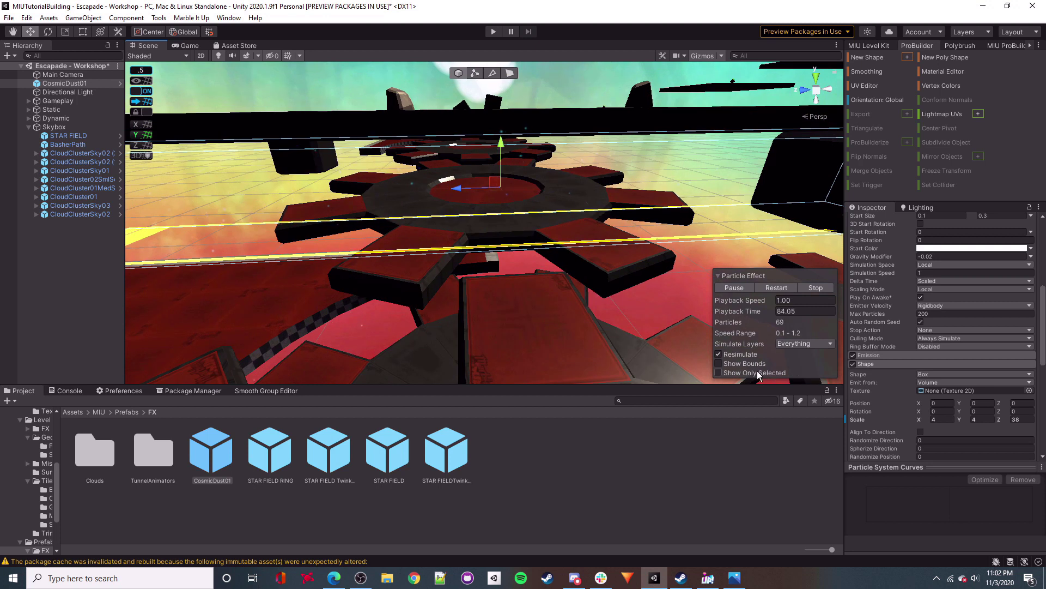
scroll(948, 361, "down", 5)
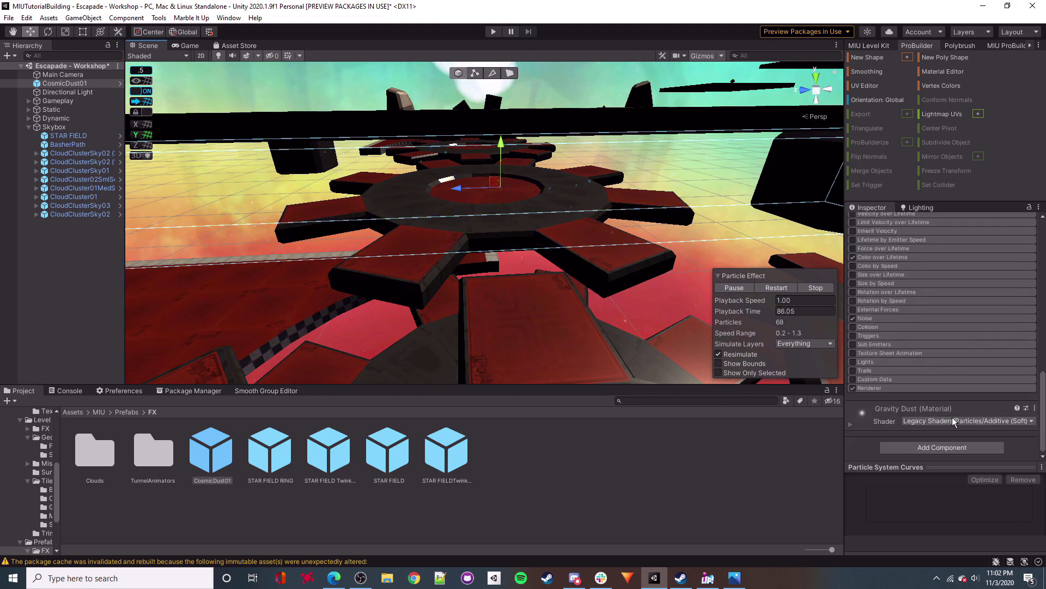
scroll(953, 414, "up", 10)
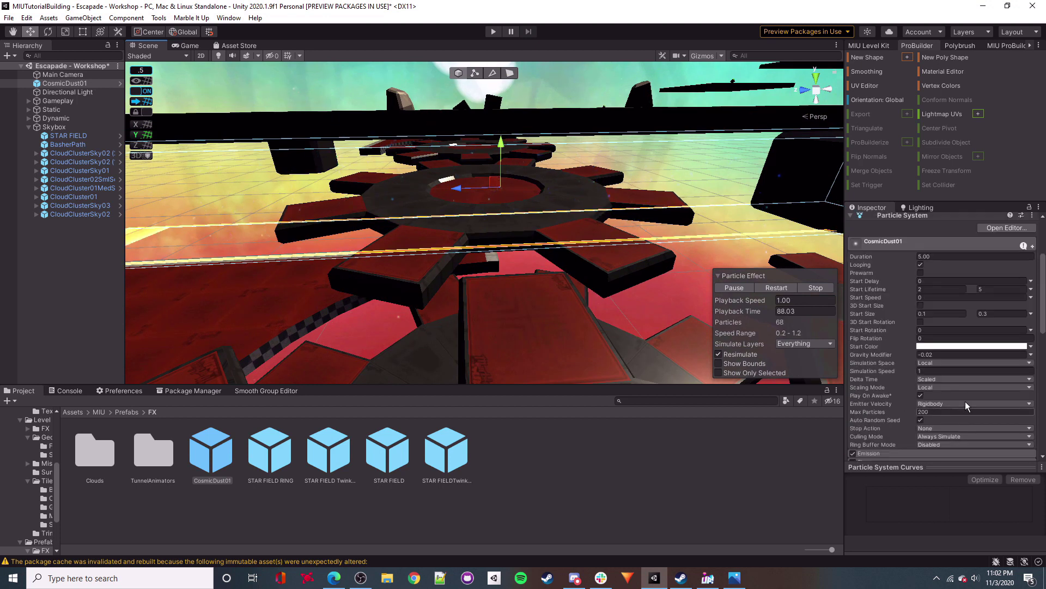
scroll(968, 393, "down", 5)
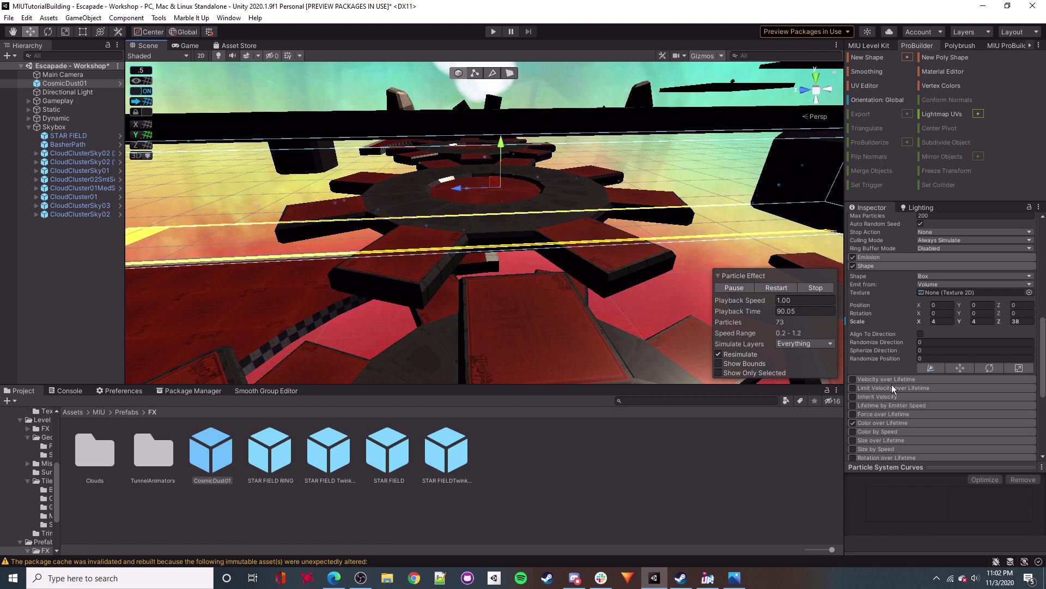
left_click(891, 422)
scroll(904, 414, "down", 3)
left_click(970, 335)
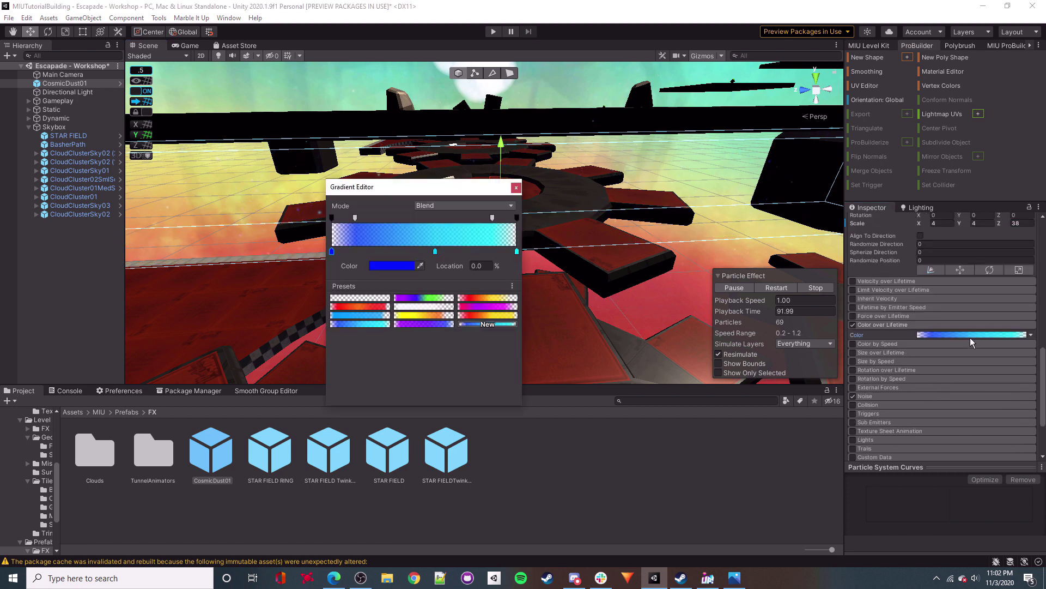
left_click(497, 299)
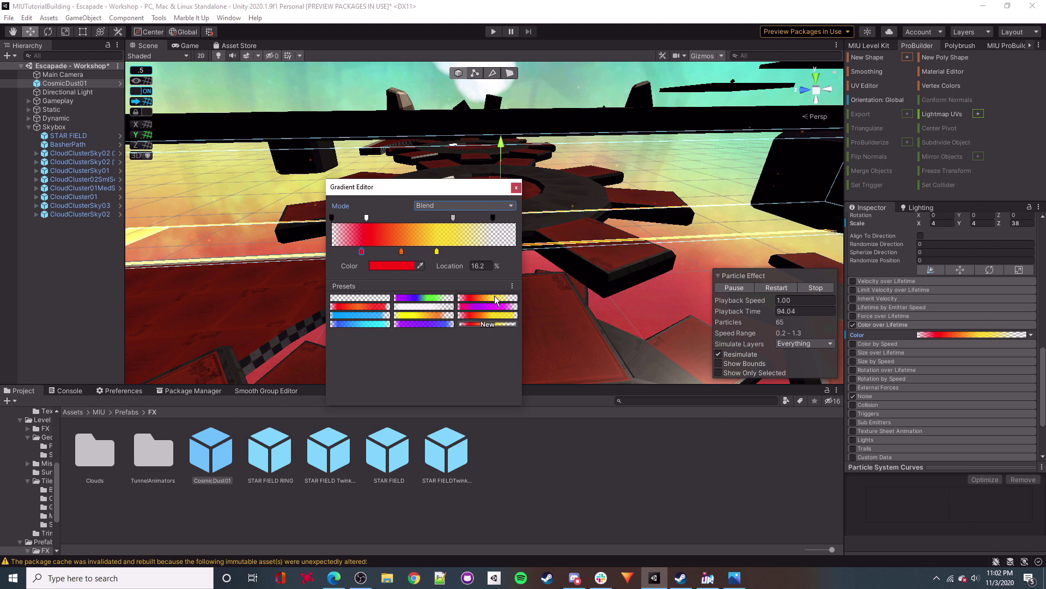
left_click(516, 187)
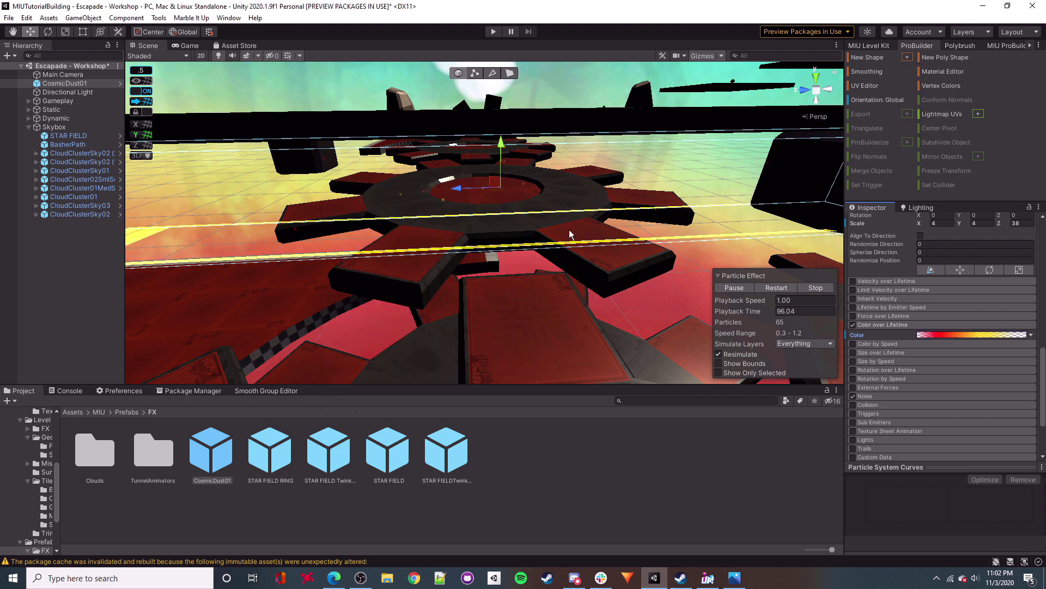
Limit the dust to 50 Max Particles and move CosmicDust01 below the Skybox group's contents in the hierarchy.
key("f")
scroll(918, 369, "up", 3)
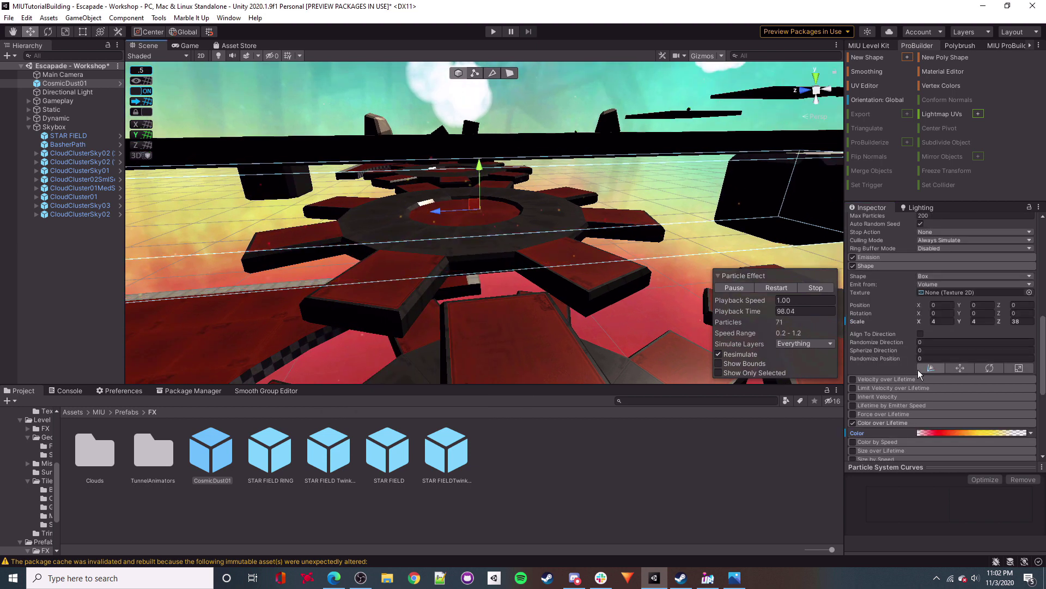
scroll(958, 379, "up", 3)
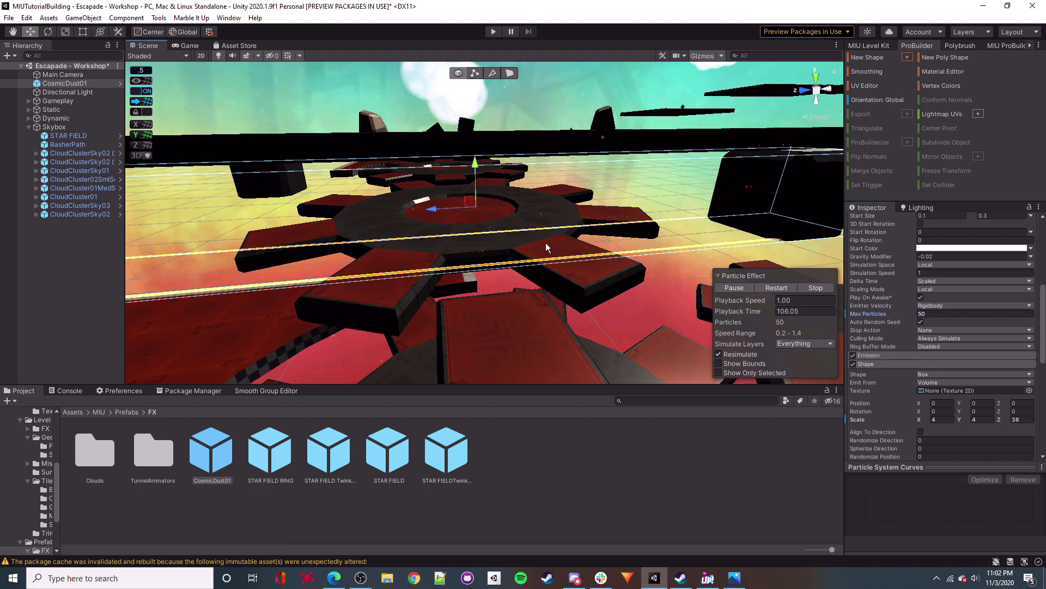
right_click_drag(487, 263, 503, 265)
left_click_drag(69, 85, 67, 272)
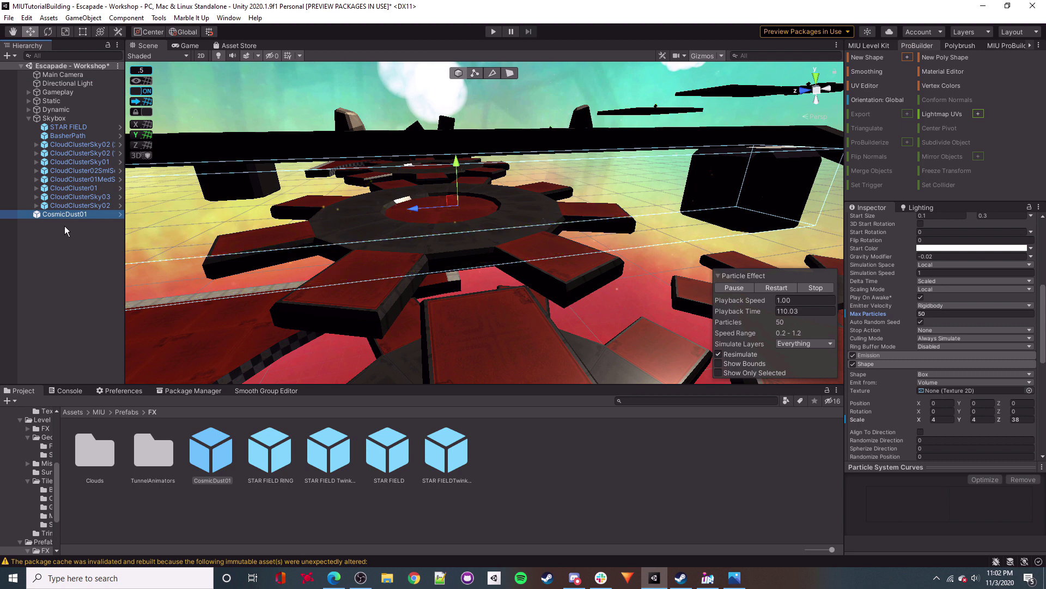
Move CosmicDust01 into the Skybox group and rename it BasherDust.
left_click_drag(71, 214, 54, 123)
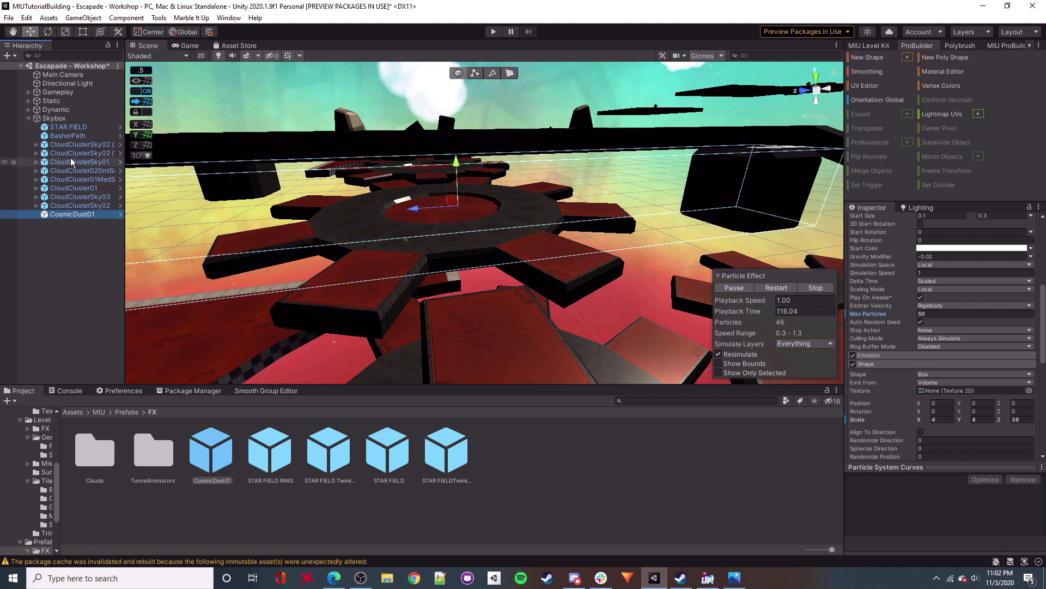
left_click(67, 136)
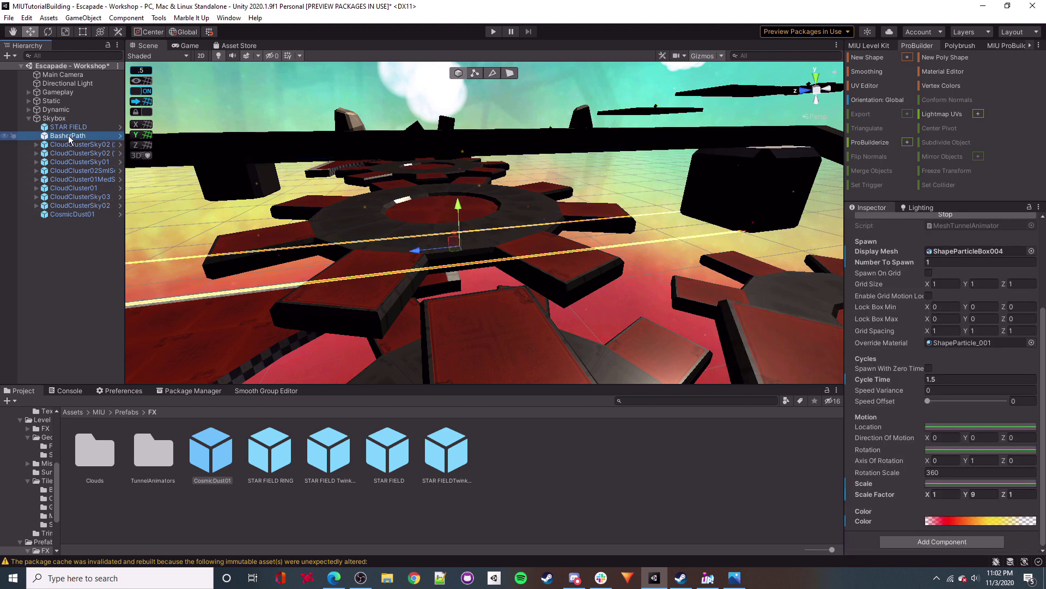
left_click(83, 214)
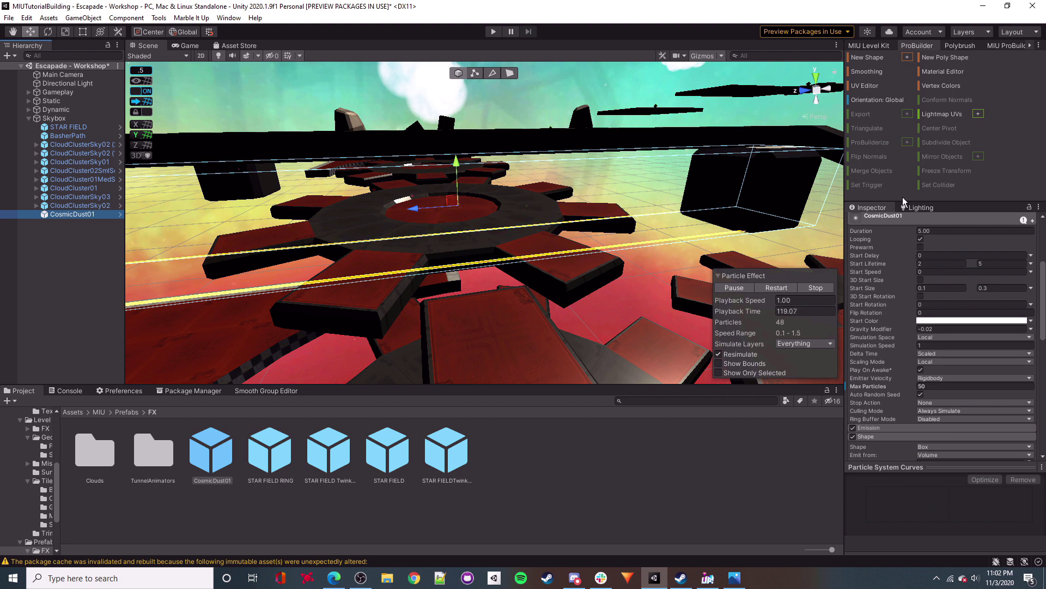
left_click_drag(895, 200, 927, 385)
scroll(914, 415, "up", 5)
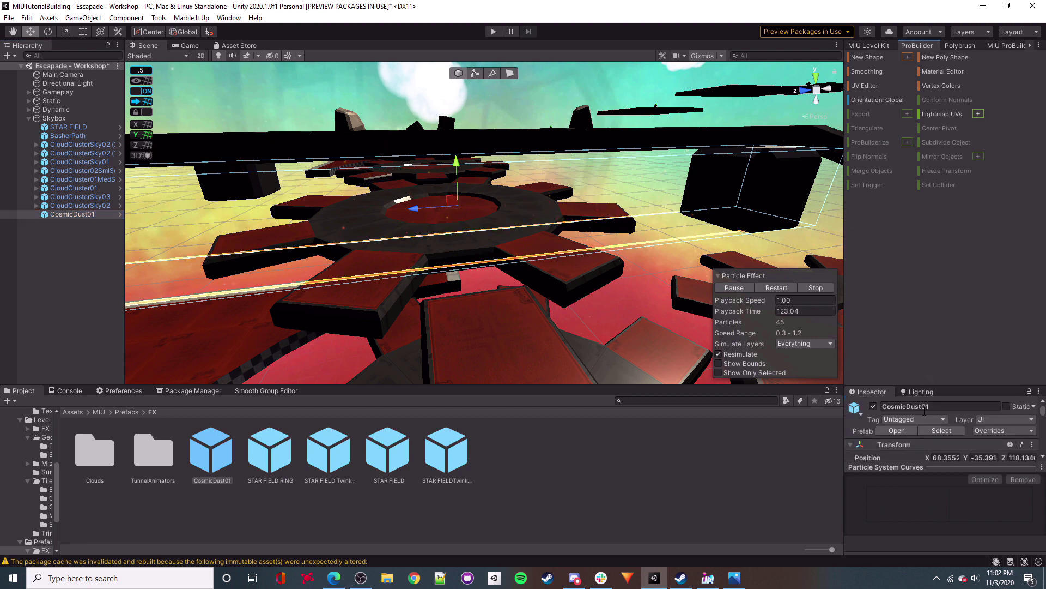
type("BasherDust")
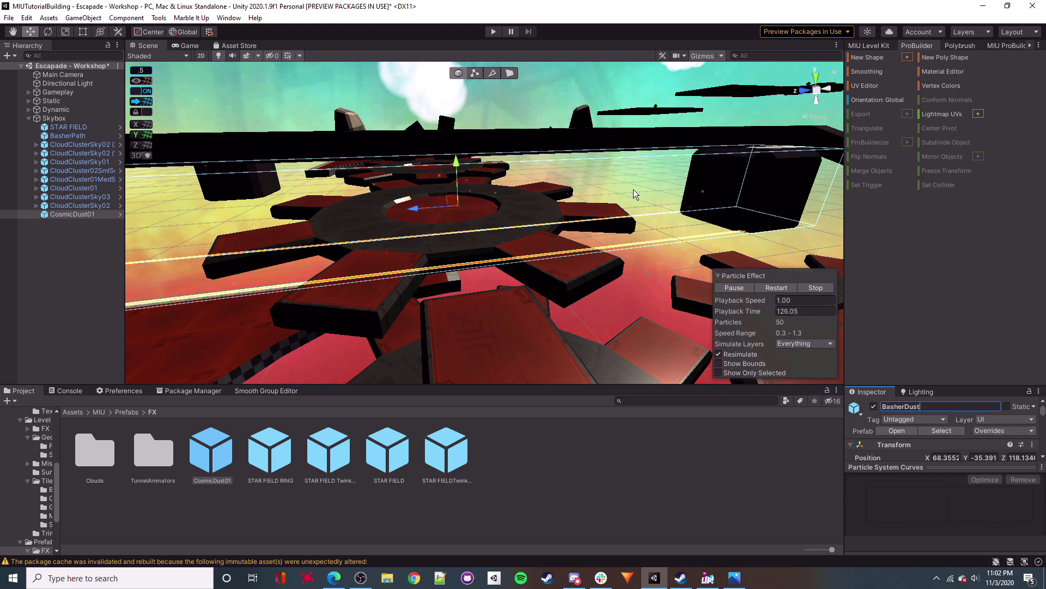
Place BasherPath beside BasherDust in the hierarchy, then duplicate both and move the copies under the neighbouring basher's girder.
left_click(85, 136)
left_click_drag(87, 191, 84, 210)
left_click(86, 217, "shift")
right_click_drag(315, 228, 565, 260)
key("a")
key("ctrl+d")
left_click_drag(578, 230, 289, 249)
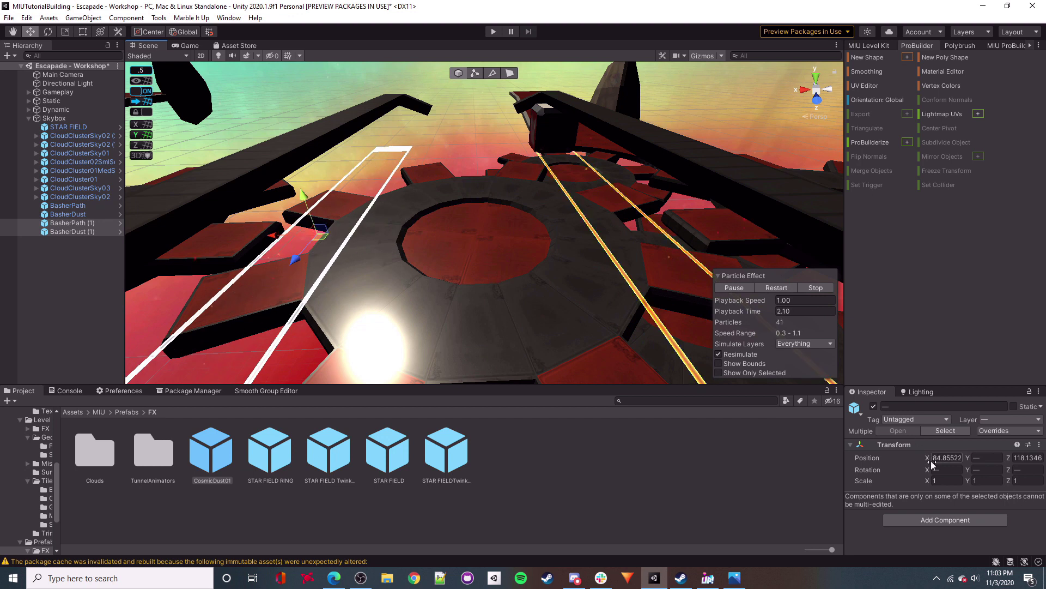
right_click_drag(395, 149, 664, 205)
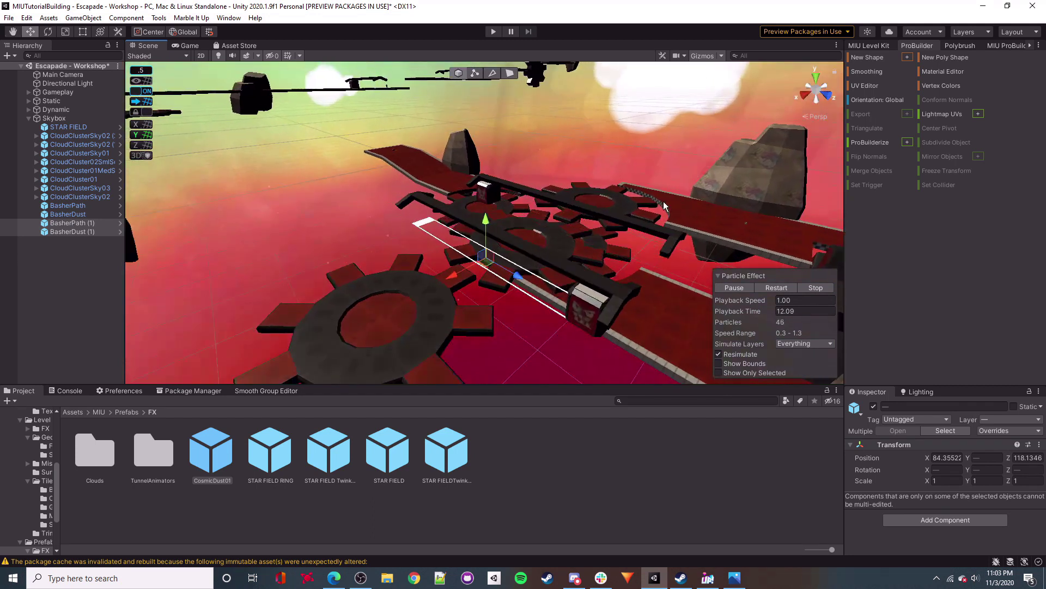
Duplicate the BasherPath and BasherDust pair again, shift the copies across the level, and undo the last two moves.
key("ctrl+d")
right_click_drag(376, 267, 306, 212)
left_click_drag(366, 247, 407, 244)
right_click_drag(614, 240, 657, 233)
left_click_drag(554, 235, 564, 232)
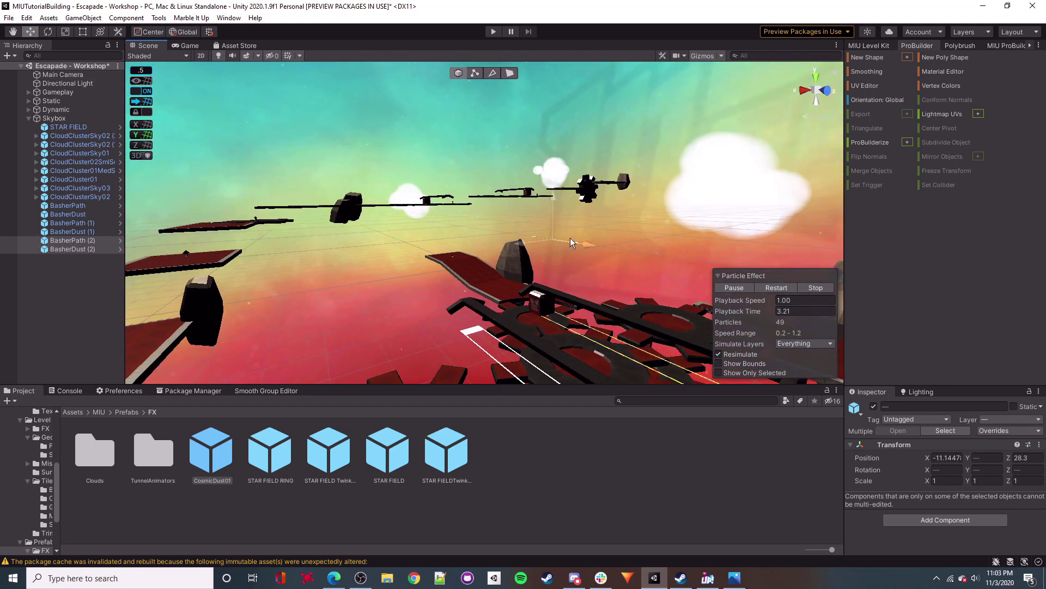
mouse_move(434, 234)
left_mouse_down()
mouse_move(405, 233)
mouse_move(451, 227)
left_mouse_up()
key("ctrl+z")
key("ctrl+z")
Move BasherPath (2) and BasherDust (2) under the third basher's girder.
right_click_drag(451, 227, 436, 207)
left_click_drag(436, 210, 458, 211)
right_click_drag(457, 211, 605, 186)
left_click_drag(605, 185, 688, 179)
right_click_drag(688, 179, 678, 197)
left_click_drag(678, 196, 684, 196)
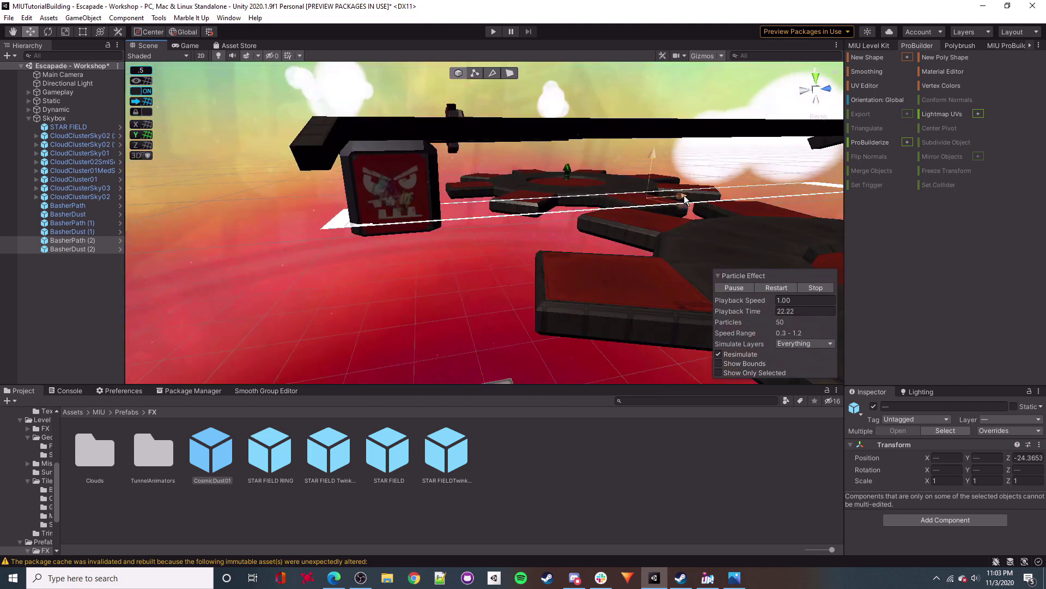
Adjust the Y Position of BasherDust (2) and compare it with BasherPath (2) at the third basher.
mouse_move(668, 166)
right_mouse_down()
mouse_move(703, 174)
mouse_move(681, 177)
right_mouse_up()
left_click(72, 249)
scroll(960, 451, "down", 3)
scroll(948, 436, "up", 2)
left_click_drag(935, 386, 935, 337)
left_click(966, 376)
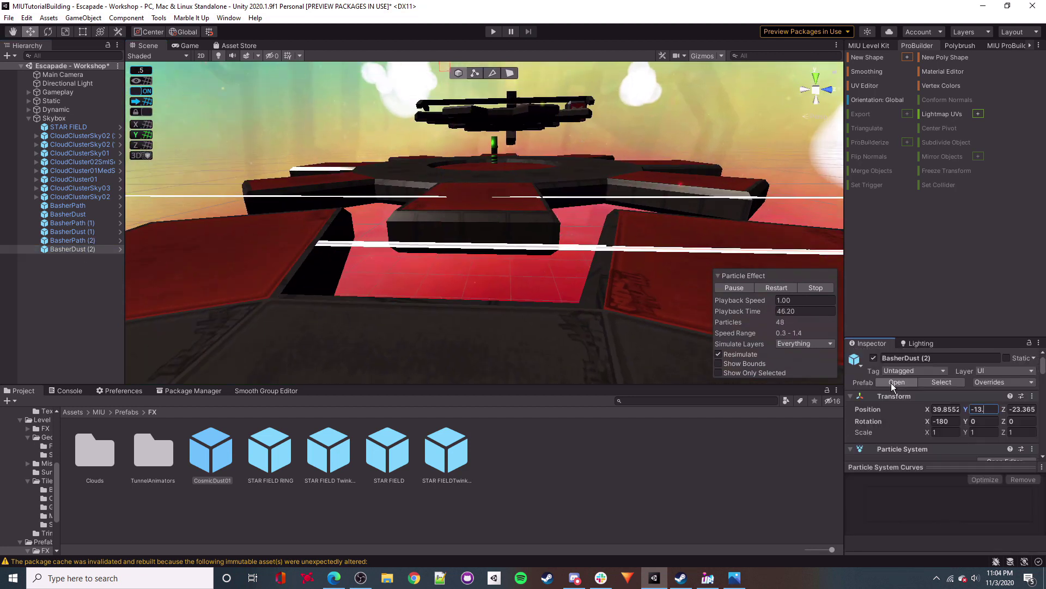
right_click_drag(626, 229, 637, 236)
left_click(64, 241)
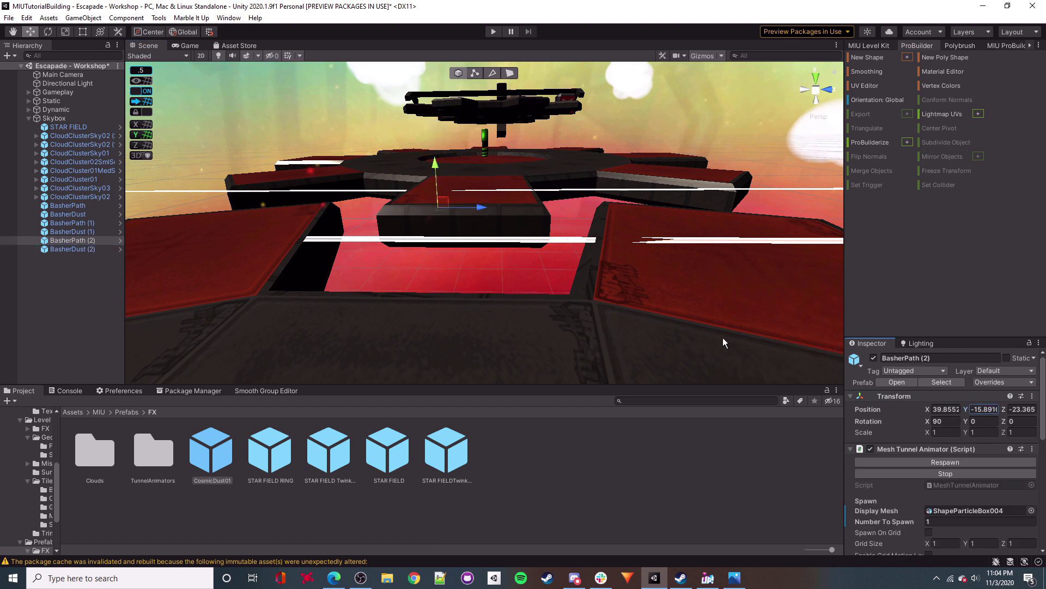
right_click_drag(523, 109, 709, 224)
Duplicate BasherPath (2) and BasherDust (2), shift the copies to the remaining basher, and set the copied path's height near -10.8.
left_click(81, 249, "ctrl")
key("ctrl+d")
left_click_drag(182, 162, 215, 168)
right_click_drag(214, 168, 131, 229)
left_click(81, 259)
type("-10.8")
right_click_drag(511, 224, 619, 297)
type("7")
Fine-tune the Y Position of BasherPath (2) and save the scene.
right_click_drag(708, 229, 545, 218)
left_click(72, 240)
left_click(983, 410)
key("Right")
type("5")
left_click(746, 277)
right_click_drag(747, 278, 392, 240)
left_click(9, 18)
left_click(22, 57)
Select all objects inside the Skybox group and collapse the Dynamic and Skybox groups in the hierarchy.
right_click_drag(482, 198, 490, 251)
left_click(490, 251)
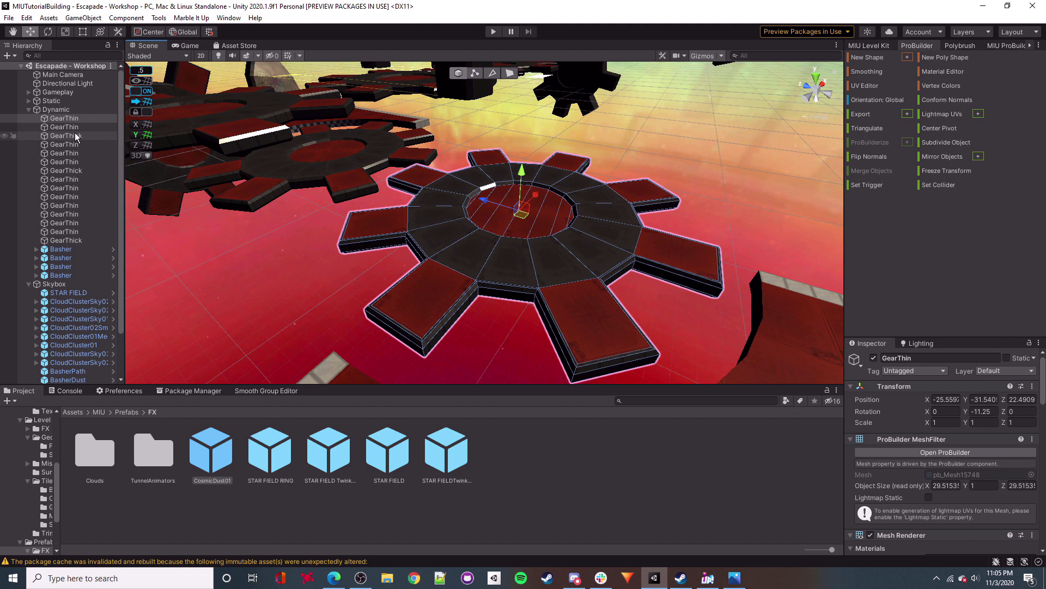
left_click(283, 300)
right_click_drag(283, 300, 349, 316)
left_click(28, 110)
left_click(68, 127)
left_click(68, 267, "shift")
left_click(28, 119)
right_click_drag(518, 218, 478, 249)
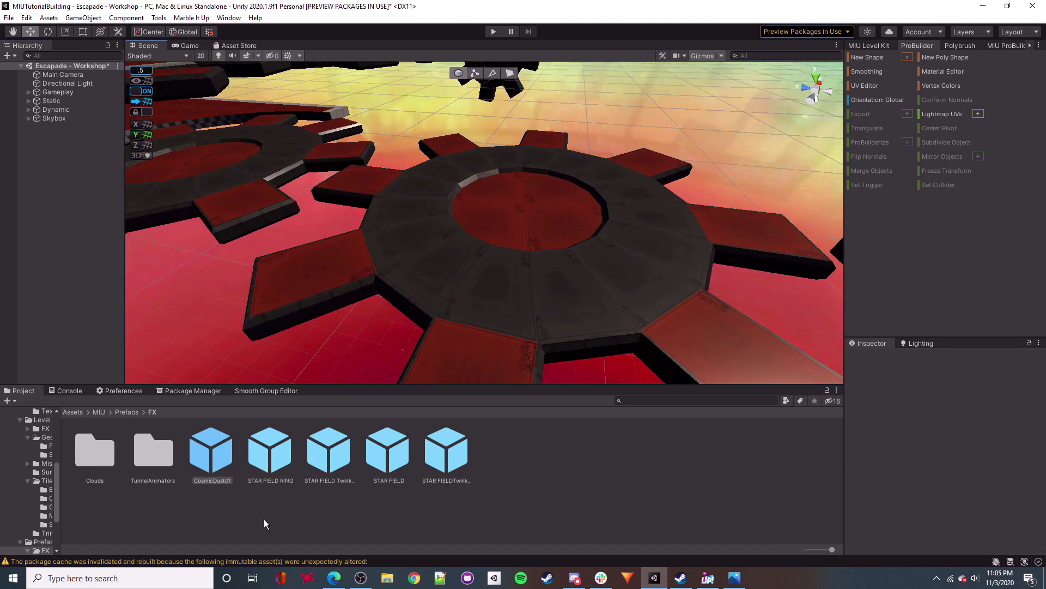
Place the Circle_Pulses_Orange prefab from the TunnelAnimators folder over the large gear.
double_click(171, 456)
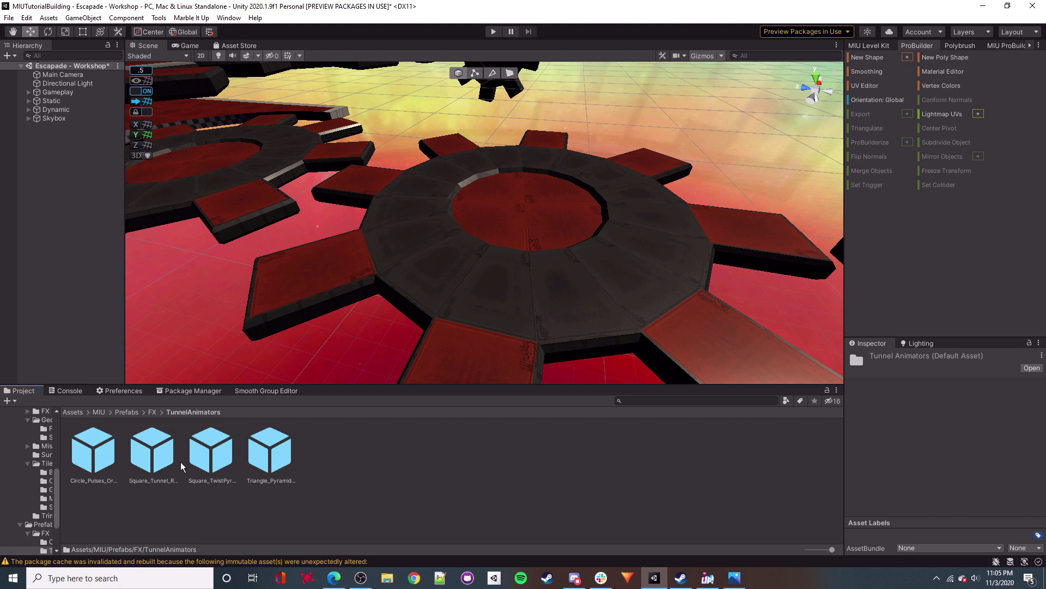
left_click_drag(543, 267, 463, 242)
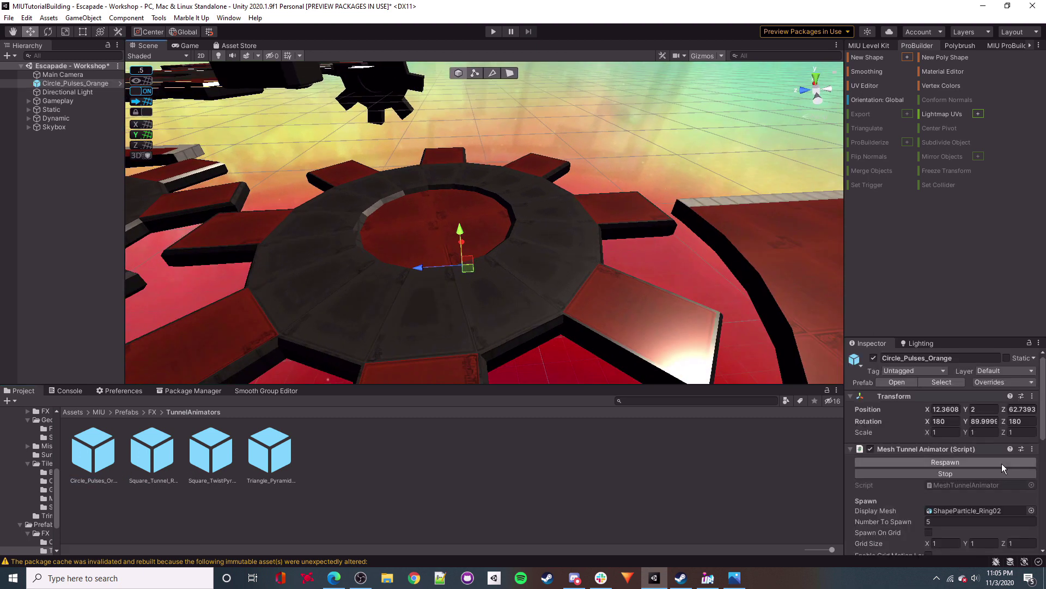
mouse_move(490, 229)
right_mouse_down()
mouse_move(500, 214)
mouse_move(483, 248)
right_mouse_up()
Lay the pulse effect flat around the gear by setting its rotation to -90, 0, 0.
key("e")
left_click(935, 422)
type("0")
left_click(973, 421)
type("0")
left_click(1010, 421)
type("0")
left_click_drag(472, 247, 635, 253)
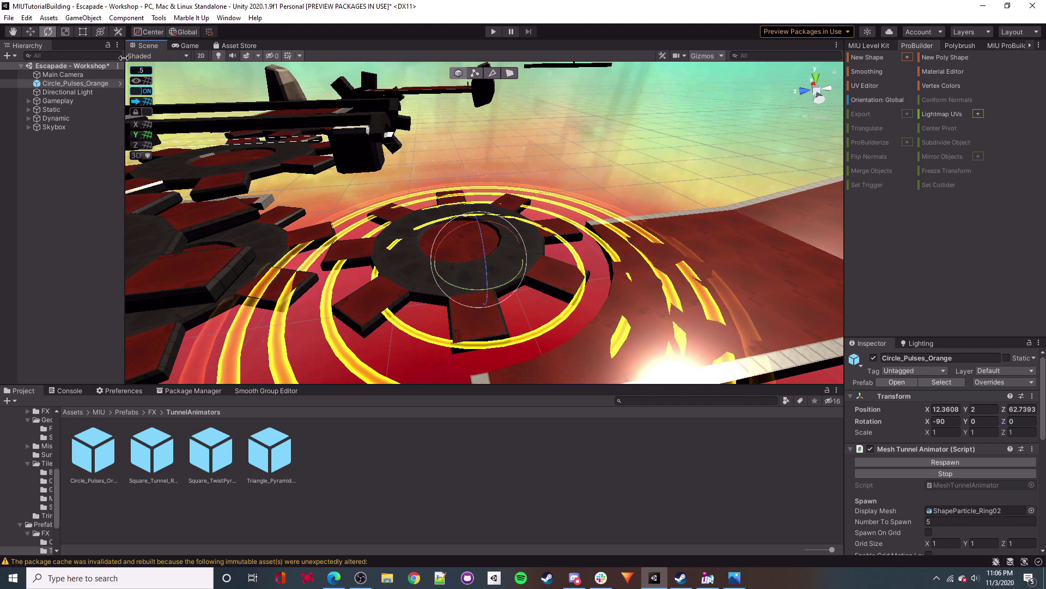
Move the orange pulse effect to the centre of the gear.
key("w")
right_click_drag(520, 248, 643, 261)
key("w")
key("a")
left_click_drag(610, 184, 420, 182)
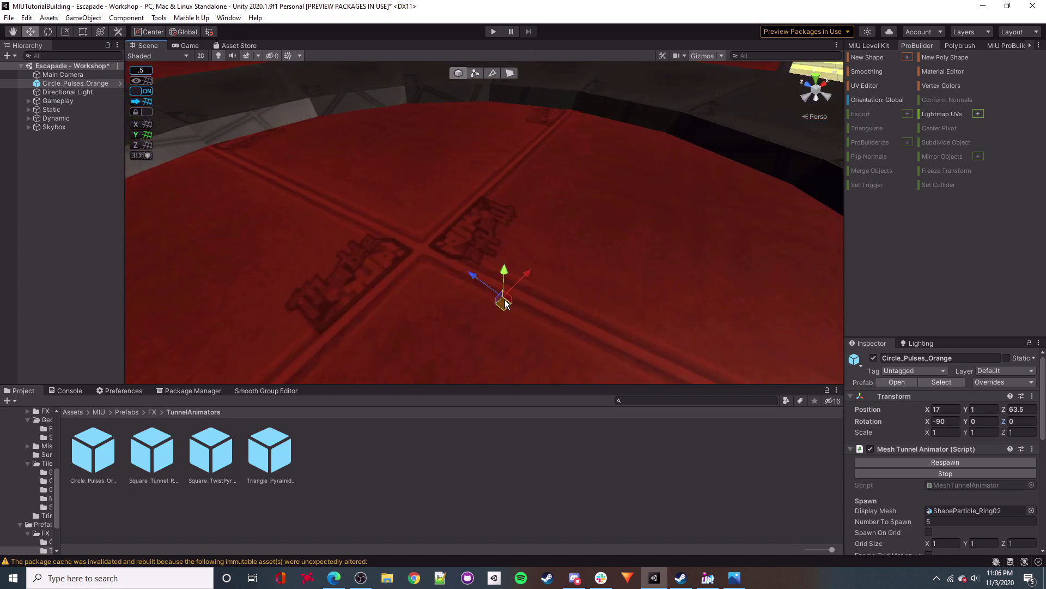
left_click_drag(504, 271, 505, 127)
mouse_move(504, 128)
right_mouse_down()
mouse_move(497, 171)
mouse_move(522, 129)
right_mouse_up()
left_click_drag(555, 189, 398, 163)
Set the grid snap to .25 and adjust the pulse effect's height on the gear to Y 1.75.
left_click(141, 70)
left_click(270, 71)
type(".25")
right_click_drag(398, 162, 509, 200)
left_click_drag(509, 201, 508, 223)
right_click_drag(508, 223, 522, 332)
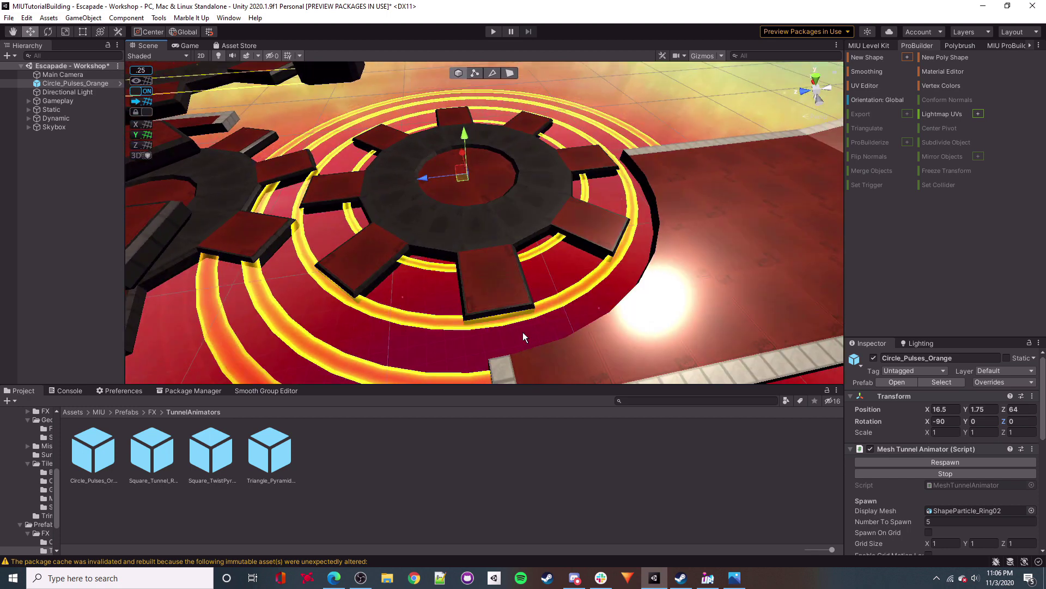
Set the pulse effect's Scale Factor to 1 on all three axes.
right_click_drag(487, 292, 475, 283)
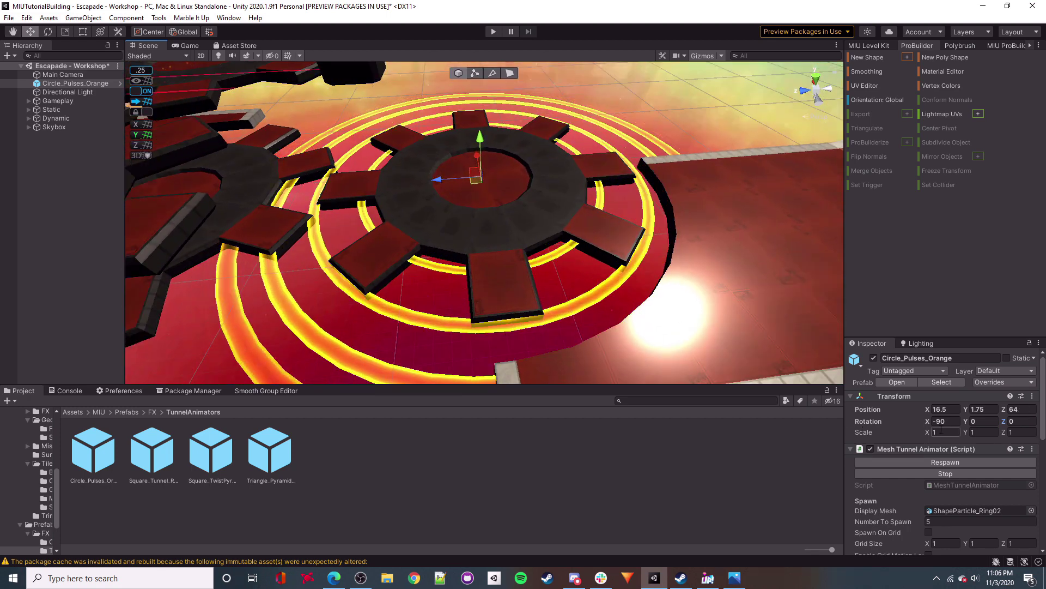
scroll(945, 432, "down", 10)
left_click(980, 521)
left_click(517, 188)
left_click(945, 495)
type("1")
key("Tab")
type("1")
key("Tab")
type("1")
Enlarge the pulse effect's Scale Factor, trying 1.5 and settling on 1.7.
type("1.5")
key("Tab")
type("1.5")
key("Tab")
type("1.51.7")
key("Tab")
type("1.7")
key("Tab")
scroll(951, 446, "up", 6)
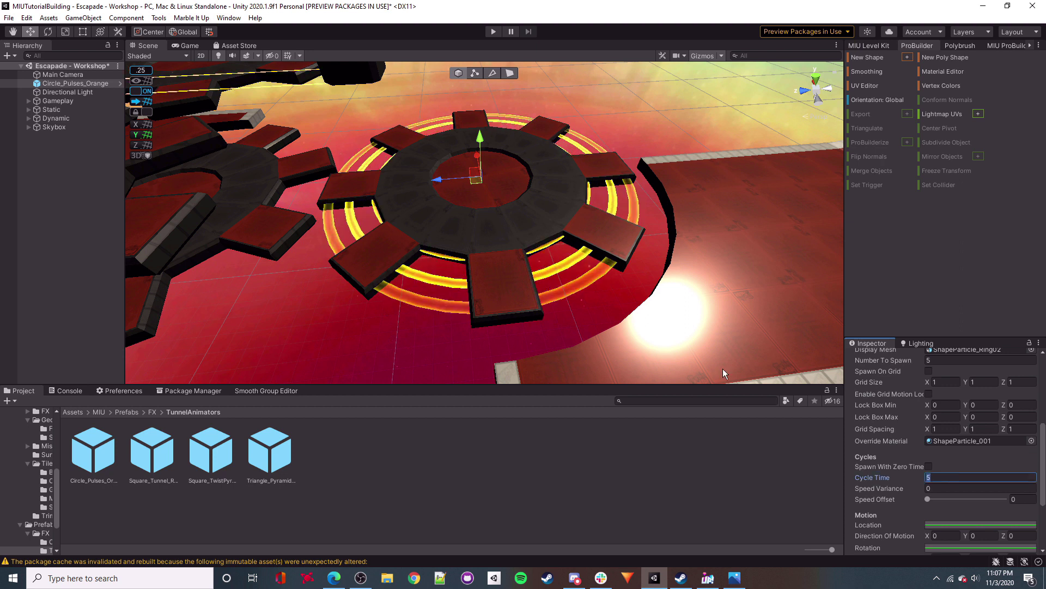
Lower the pulse effect within the gear's thickness, trying a Y Position of 1.25 and settling on 1.5.
left_click(943, 400)
scroll(940, 459, "down", 2)
scroll(961, 444, "up", 5)
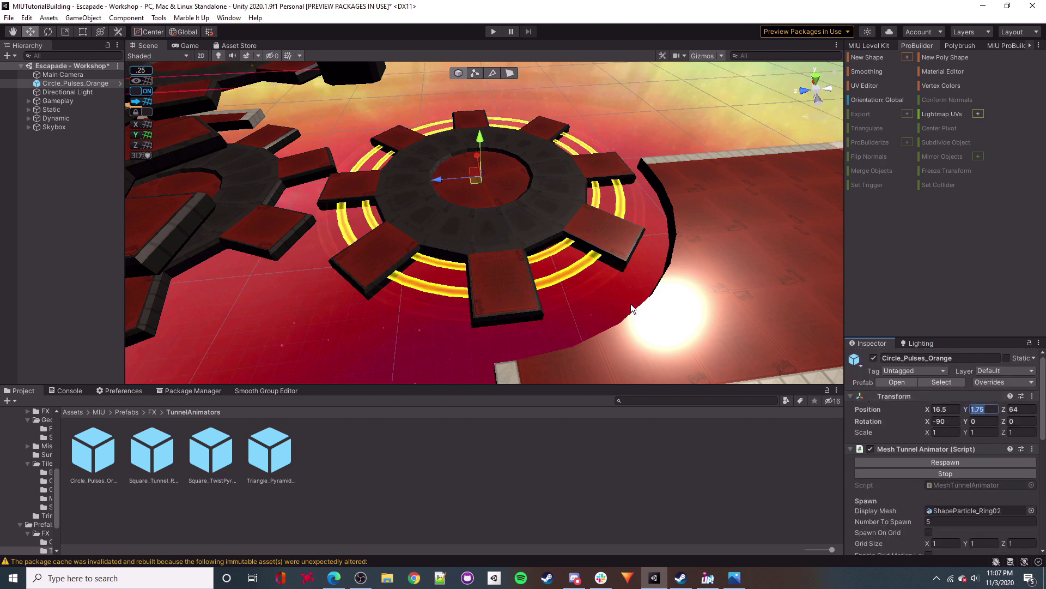
left_click_drag(631, 315, 624, 243, "alt")
key("w")
right_click_drag(623, 243, 567, 172)
left_click(990, 414)
type("1.8")
key("BackSpace")
type("25")
left_click_drag(585, 158, 581, 137)
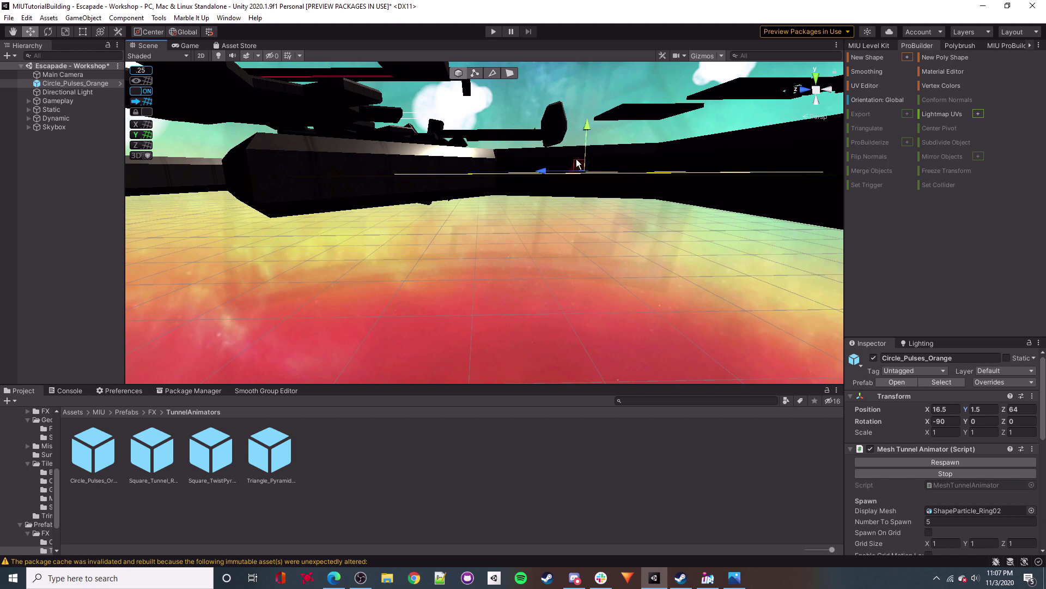
Duplicate the pulse effect and move the copy to the adjacent gear at about Z 88.5.
right_click_drag(580, 163, 594, 286)
key("ctrl+d")
left_click_drag(579, 166, 228, 185)
right_click_drag(229, 185, 523, 218)
left_click_drag(524, 221, 474, 224)
right_click_drag(474, 223, 586, 306)
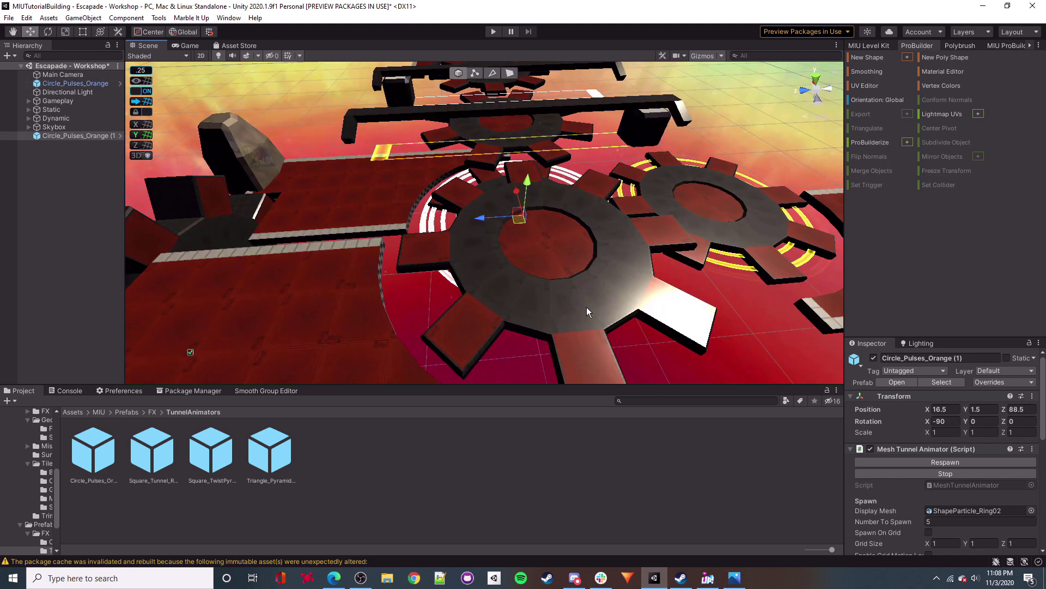
Duplicate the pulse effect again, raise the copy, and position it around another gear.
key("ctrl+d")
left_click_drag(528, 177, 512, 87)
left_click_drag(436, 142, 493, 137)
right_click_drag(493, 136, 574, 170)
left_click_drag(574, 171, 551, 232, "alt")
left_click_drag(538, 174, 466, 221)
left_click_drag(479, 229, 524, 158, "alt")
Duplicate the pulse effect and slide the copy across the level to the next gear.
key("ctrl+d")
left_click_drag(607, 220, 327, 199)
left_click_drag(458, 201, 518, 246, "alt")
left_click_drag(512, 232, 248, 212)
Create Circle_Pulses_Orange (5) as a further copy, raise it to Y 23.5, and centre it on the higher gear.
key("ctrl+d")
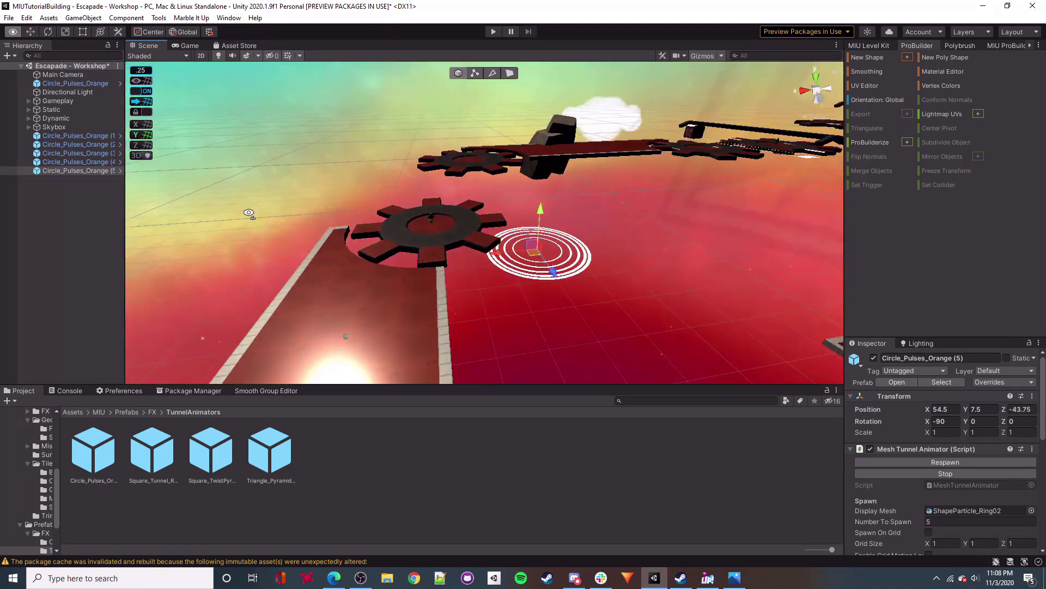
right_click_drag(249, 212, 403, 218)
left_click_drag(473, 183, 484, 91)
left_click_drag(485, 130, 414, 180)
right_click_drag(414, 180, 450, 192)
right_click_drag(475, 189, 588, 413)
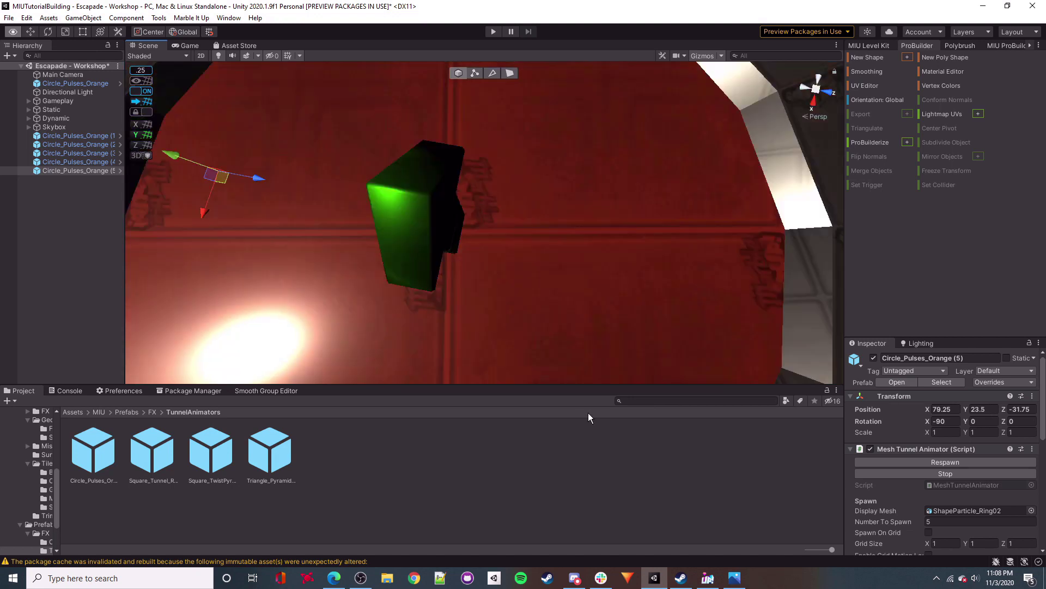
scroll(556, 338, "down", 5)
left_click_drag(422, 237, 496, 243)
Duplicate the raised pulse effect and align the new copy with the next gear.
right_click_drag(523, 254, 659, 175)
key("ctrl+d")
left_click_drag(626, 187, 475, 123)
right_click_drag(575, 147, 643, 256)
left_click_drag(409, 155, 475, 211)
right_click_drag(474, 211, 673, 220)
Duplicate Circle_Pulses_Orange (6) and move the copy along to the following gear.
key("ctrl+d")
left_click_drag(674, 220, 218, 222)
right_click_drag(218, 223, 589, 163)
left_click(522, 156)
key("ctrl+z")
Duplicate Circle_Pulses_Orange (7) and centre the copy on its gear at X -18.25, Y 29, Z -52.
key("ctrl+d")
left_click_drag(638, 231, 428, 240)
right_click_drag(427, 240, 490, 240)
left_click_drag(624, 234, 606, 235)
right_click_drag(605, 235, 572, 257)
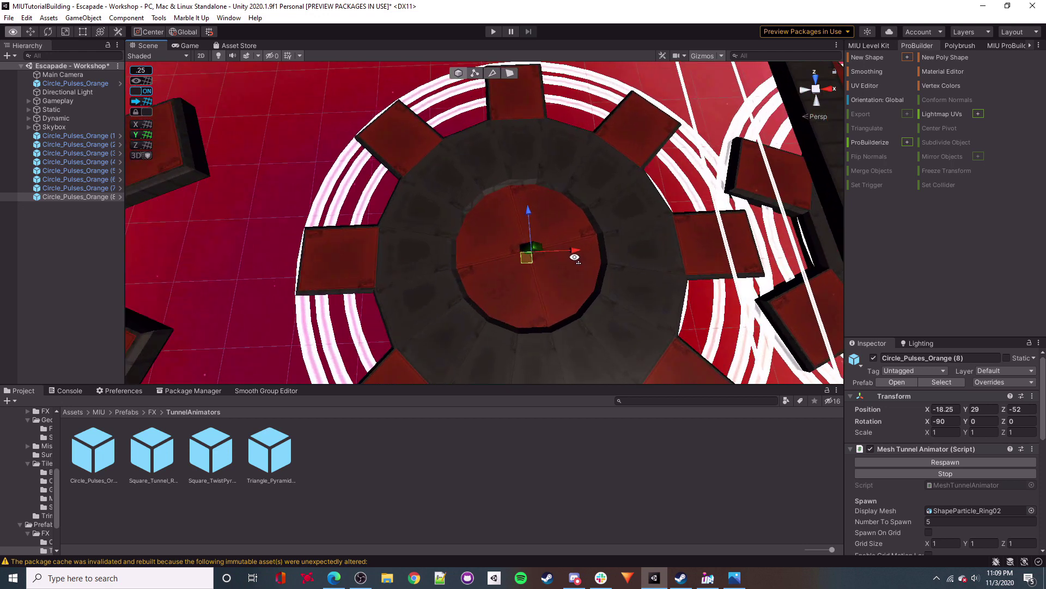
Finish centring Circle_Pulses_Orange (8), duplicate it, and align the copy with the next gear.
left_click_drag(572, 256, 567, 257)
right_click_drag(518, 294, 659, 267)
key("ctrl+d")
left_click_drag(666, 276, 389, 262)
right_click_drag(388, 262, 584, 122)
left_click_drag(585, 122, 583, 71)
right_click_drag(584, 71, 539, 231)
left_click_drag(540, 232, 546, 231)
Duplicate Circle_Pulses_Orange (9) and centre the new copy on the neighbouring gear.
right_click_drag(546, 230, 676, 262)
key("ctrl+d")
left_click_drag(712, 265, 381, 251)
right_click_drag(382, 251, 532, 262)
left_click_drag(532, 225, 528, 226)
right_click_drag(528, 226, 583, 243)
Make one last copy of the pulse effect, align it with the remaining gear in the row, and save the scene.
key("ctrl+d")
left_click_drag(651, 231, 339, 237)
mouse_move(529, 245)
right_mouse_down()
mouse_move(551, 250)
mouse_move(531, 246)
right_mouse_up()
left_click_drag(636, 231, 538, 231)
right_click_drag(538, 231, 422, 240)
left_click(374, 259)
left_click(8, 18)
left_click(41, 70)
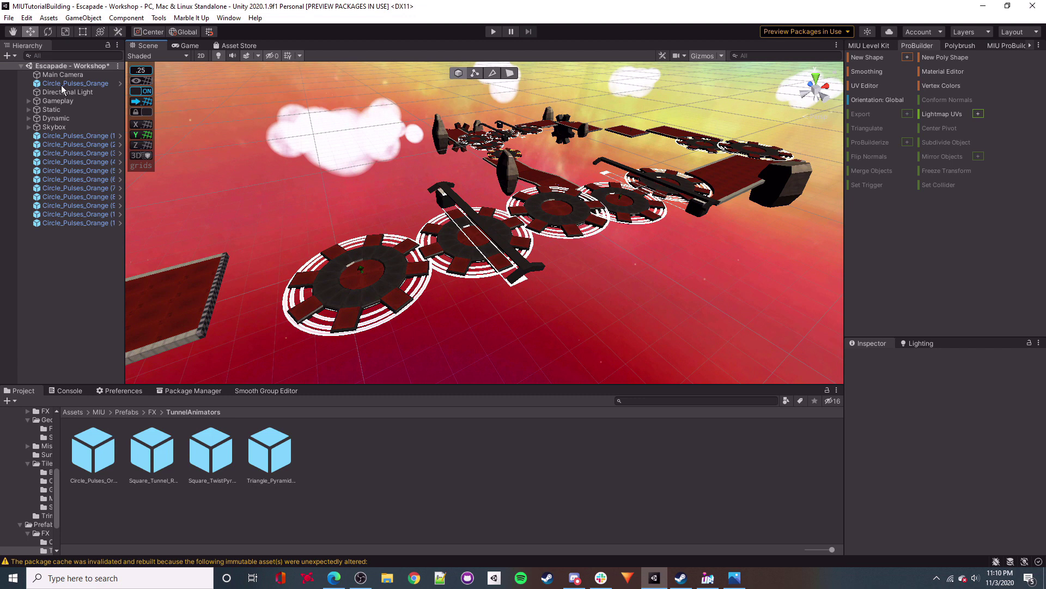
Move all the Circle_Pulses_Orange objects into the Skybox group and save the scene.
left_click(79, 135, "ctrl")
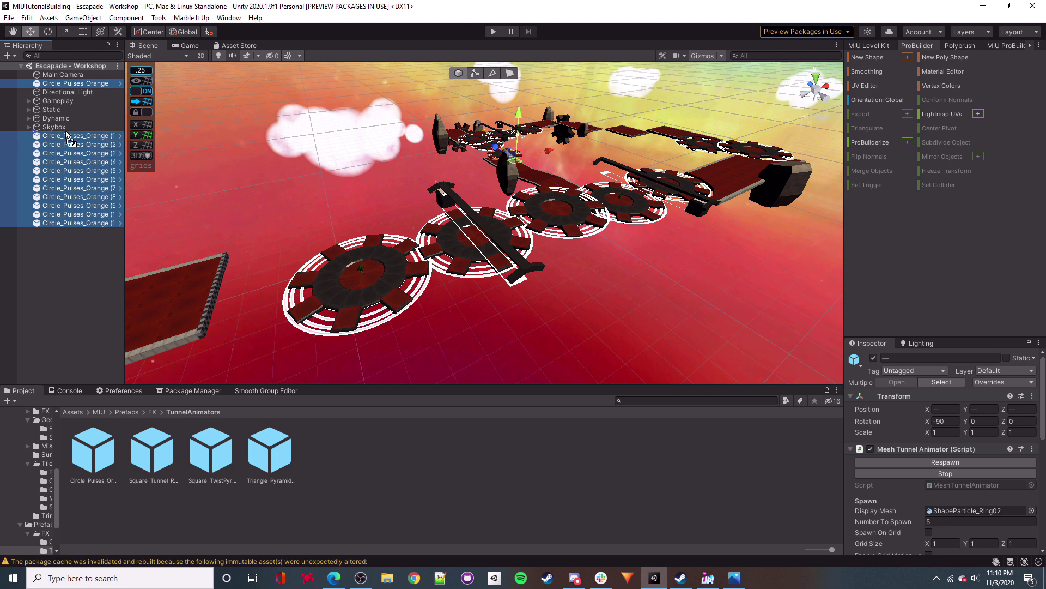
left_click_drag(66, 134, 64, 128)
left_click(29, 119)
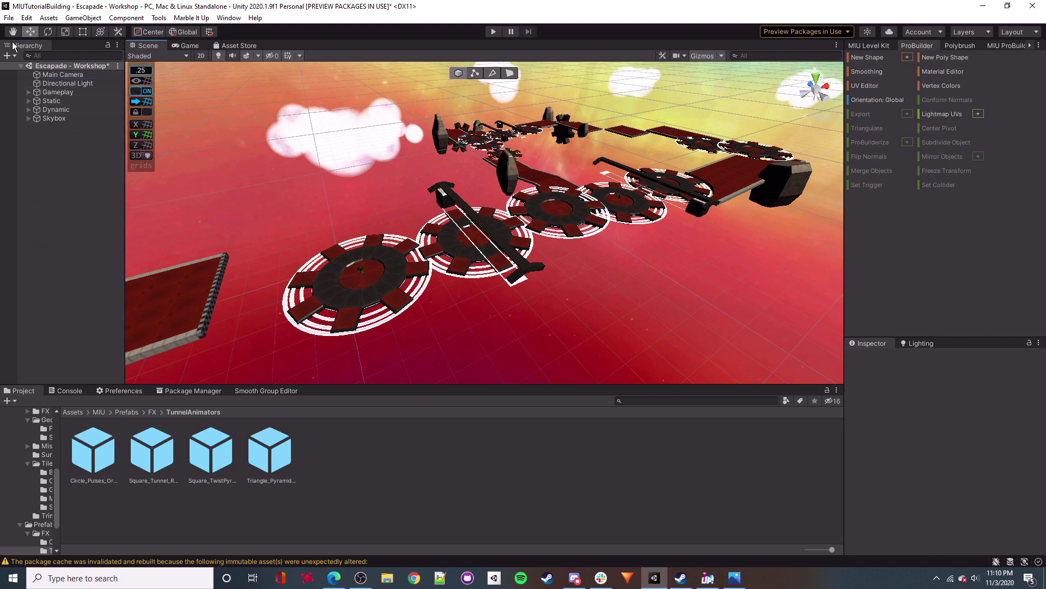
left_click(9, 17)
left_click(36, 58)
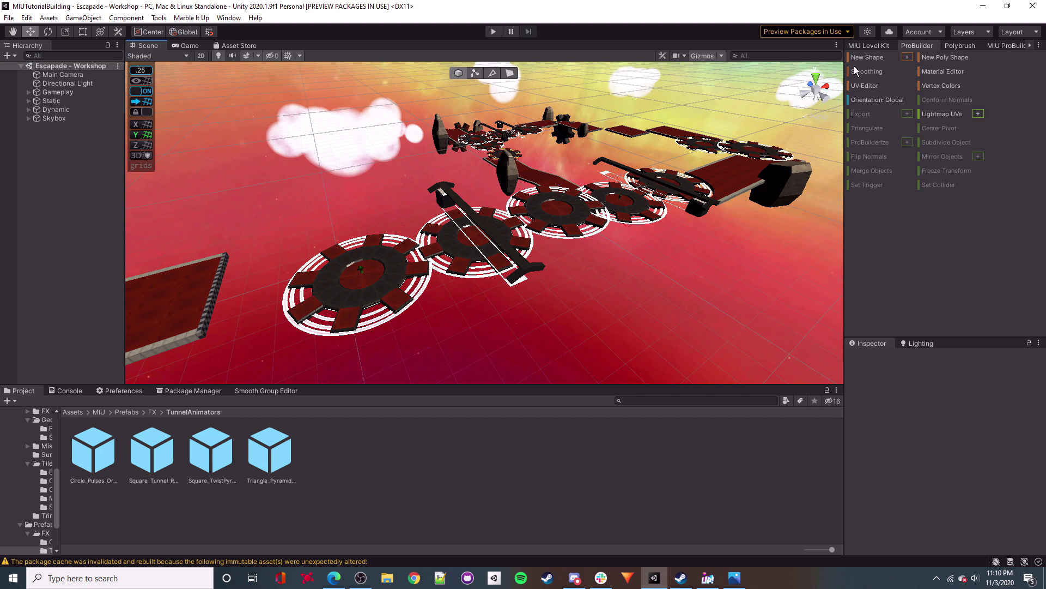
Export the level with the MIU Level Kit, then switch to the Marble It Up Level Creation Kit and start playing it.
left_click(863, 48)
left_click(936, 126)
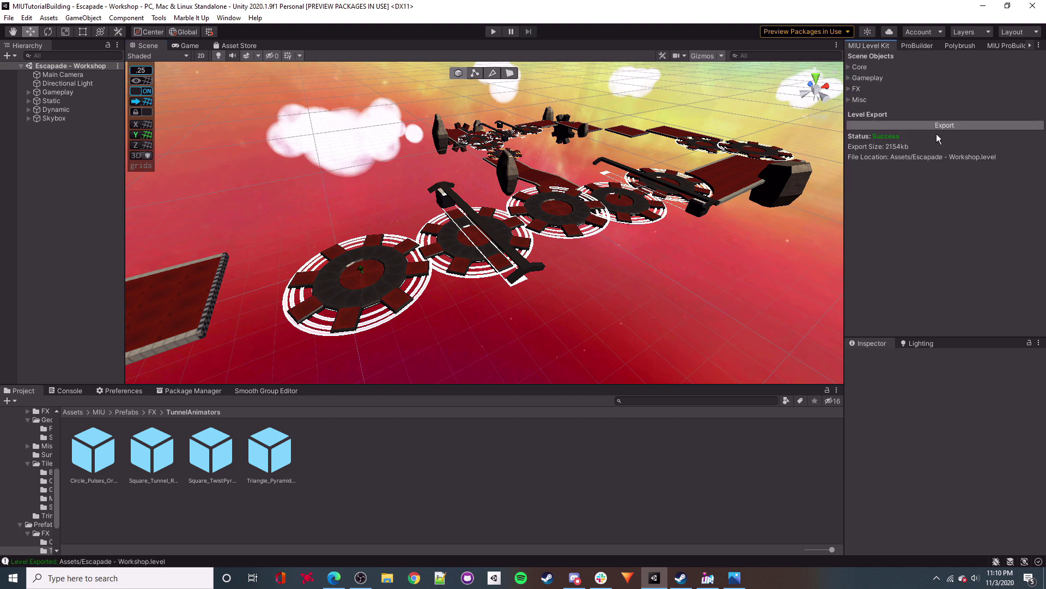
left_click(707, 579)
left_click(207, 452)
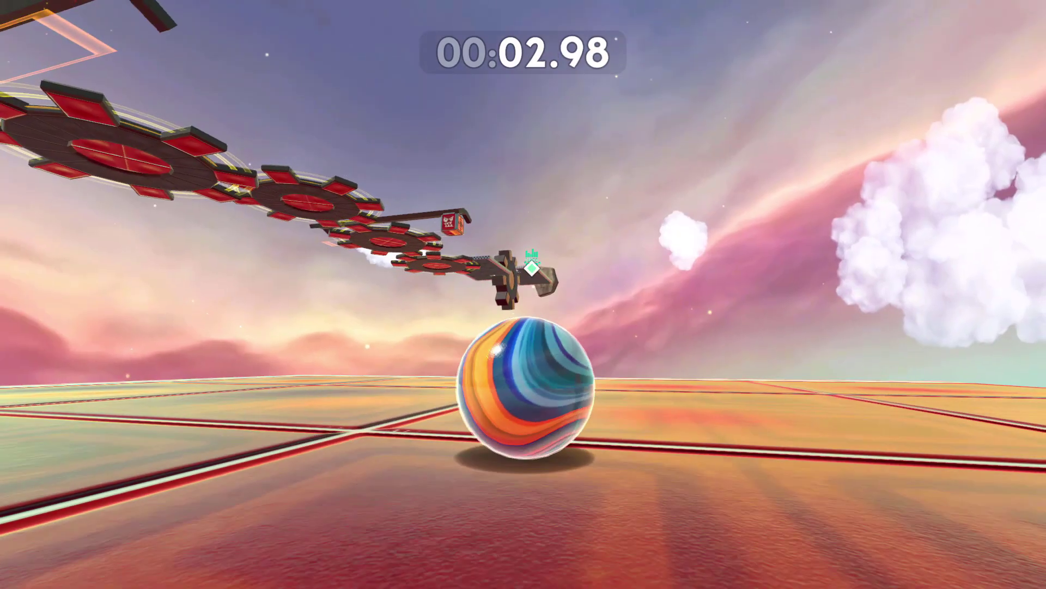
Playtest the level by rolling the marble over the platforms and gears, examining the pulse rings, basher effects and clouds.
key("s")
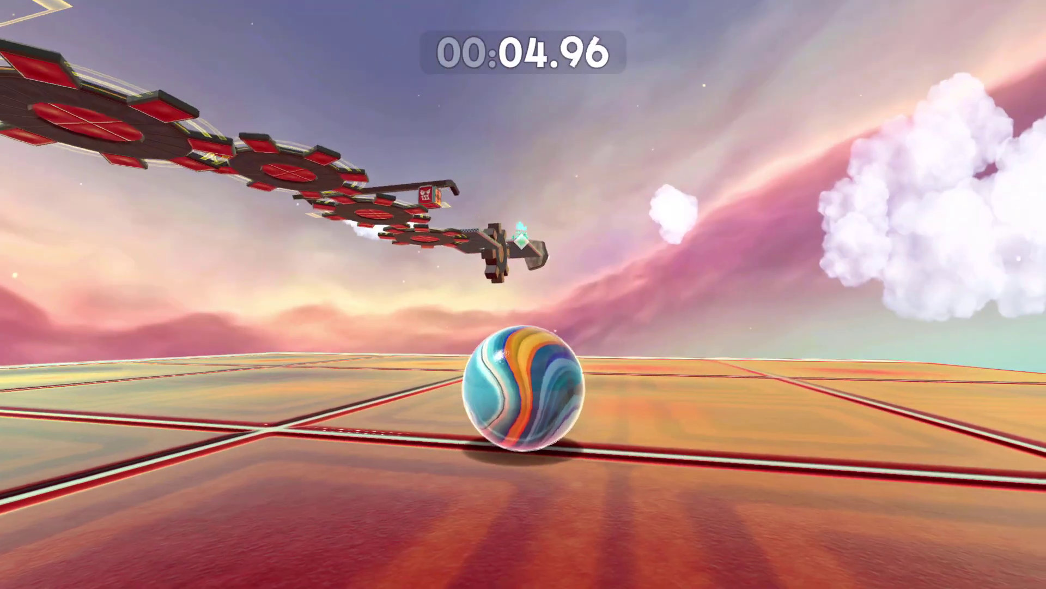
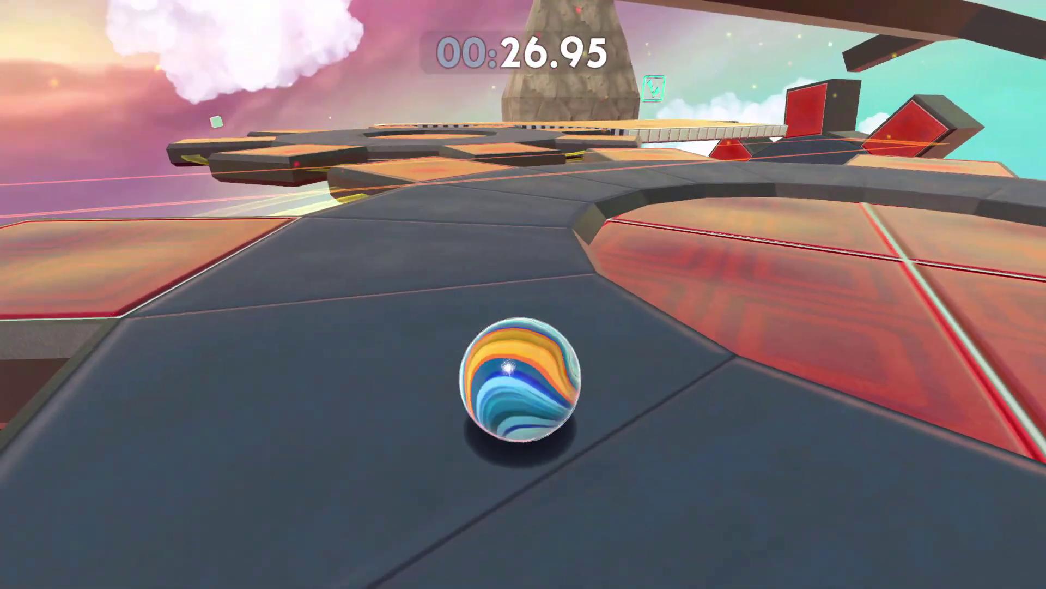
key("w")
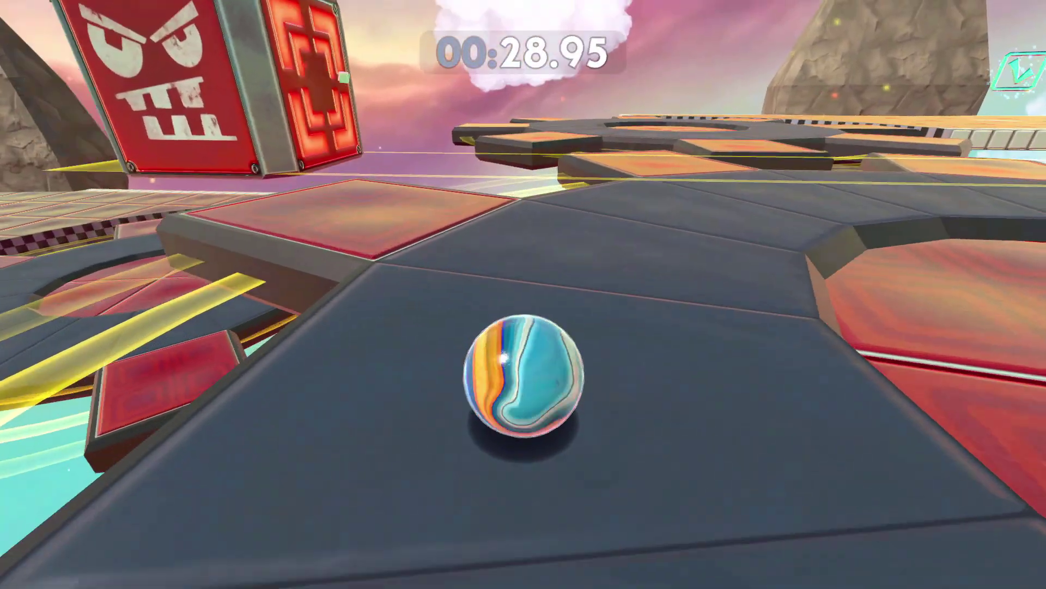
key("w")
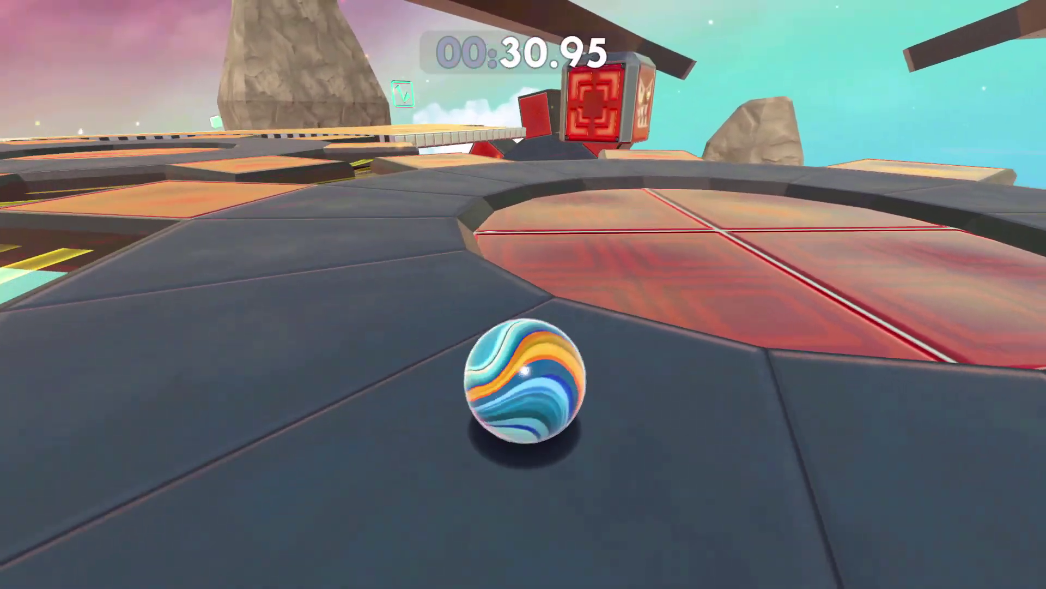
key("w")
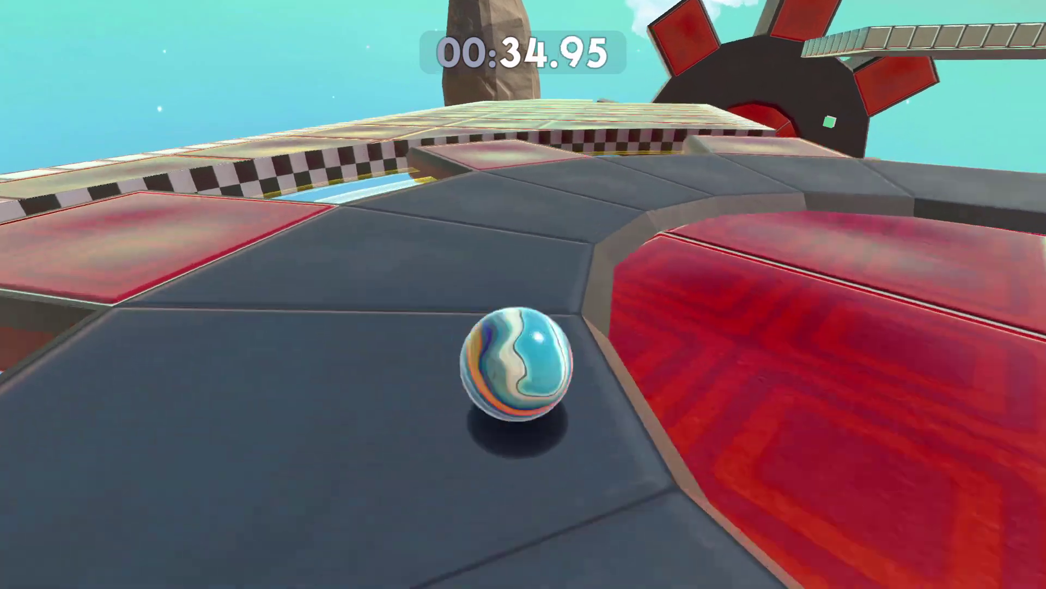
key("w")
key("w")
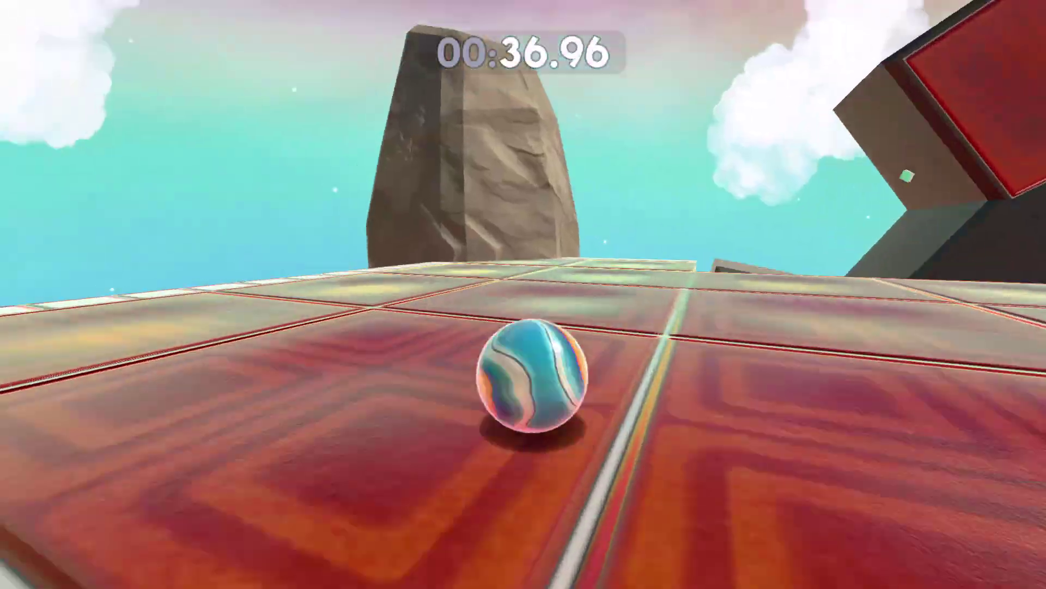
key("w")
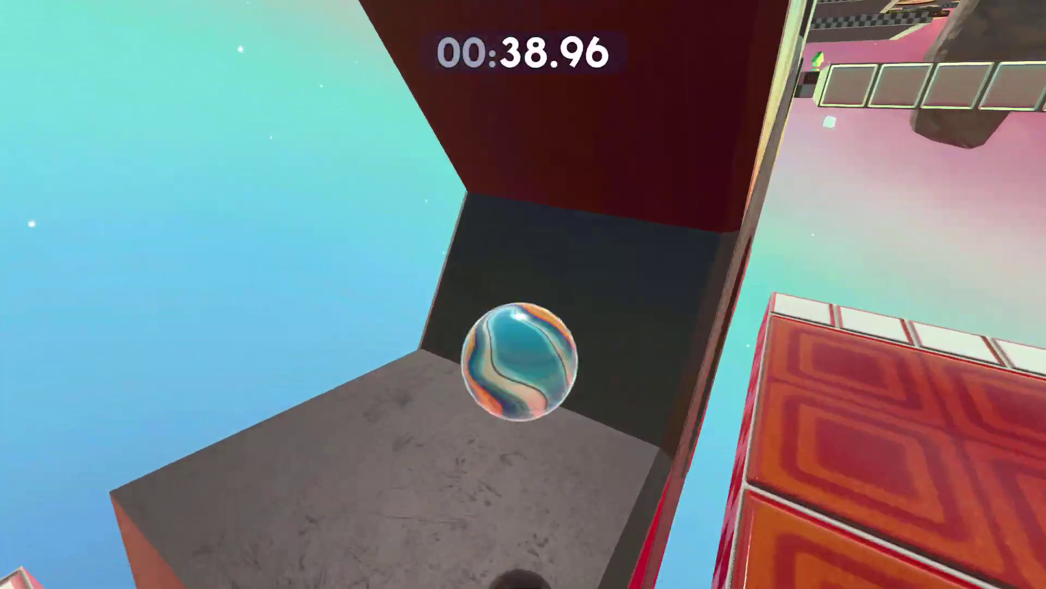
key("w")
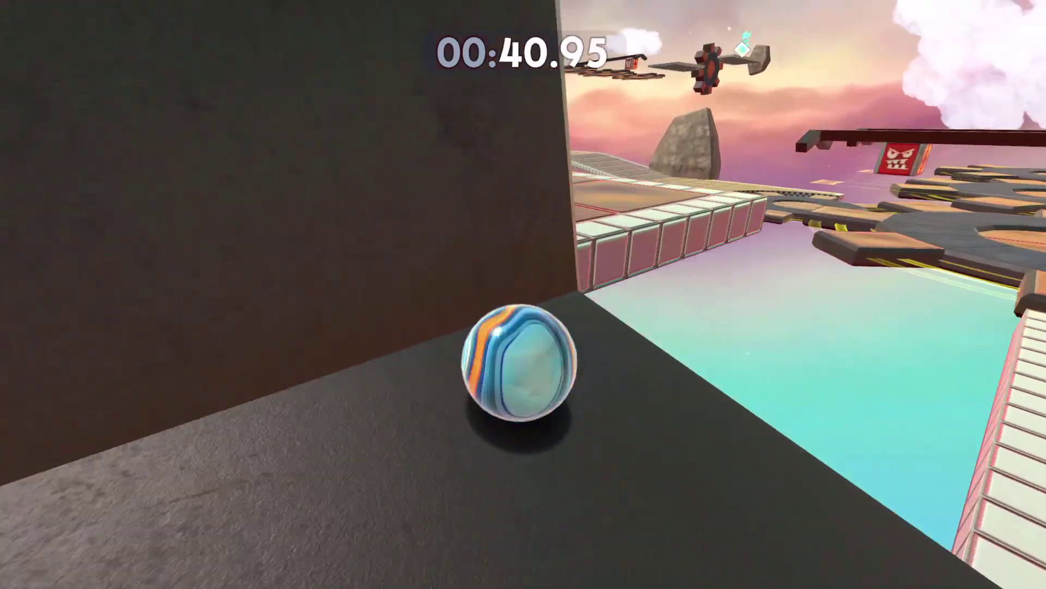
key("w")
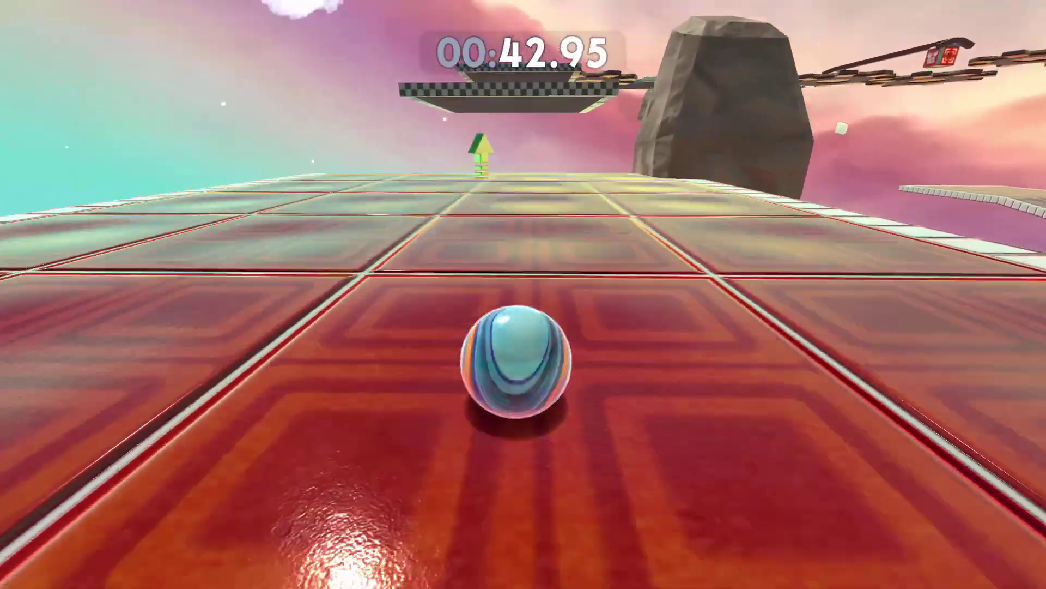
key("w")
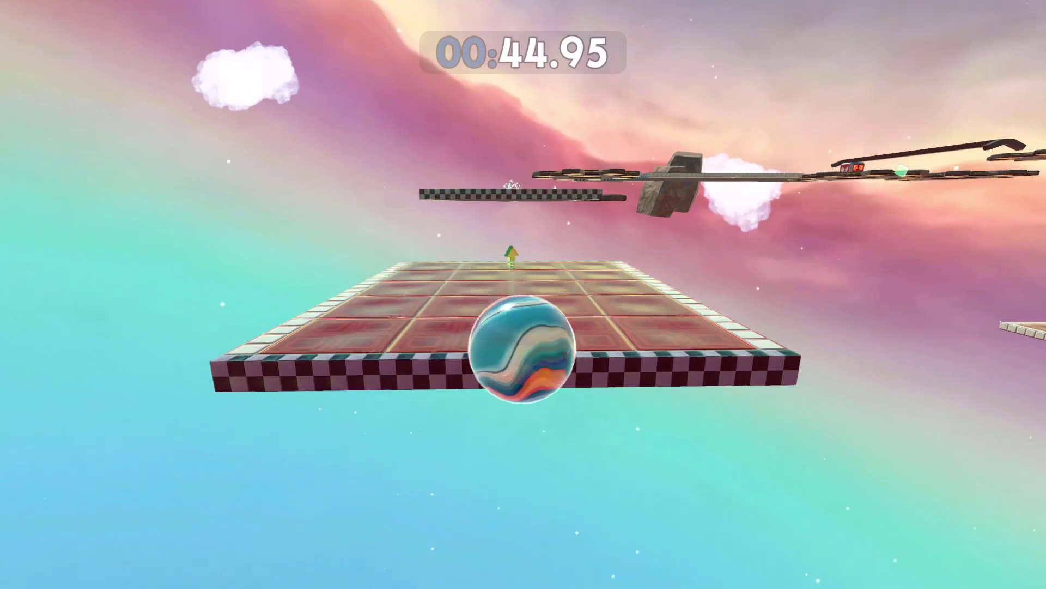
key("w")
key("w")
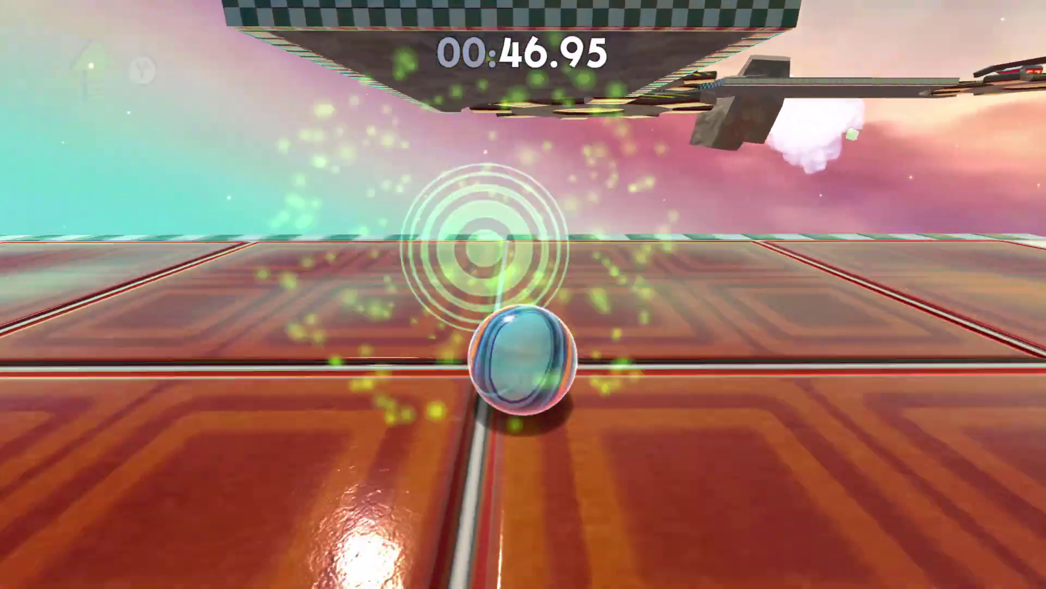
key("w")
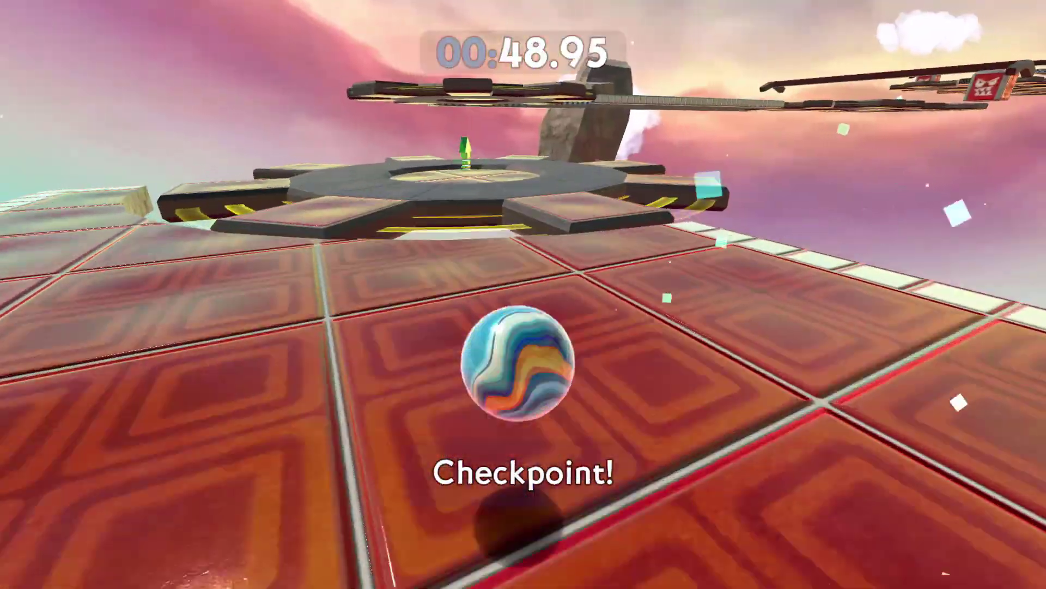
key("w")
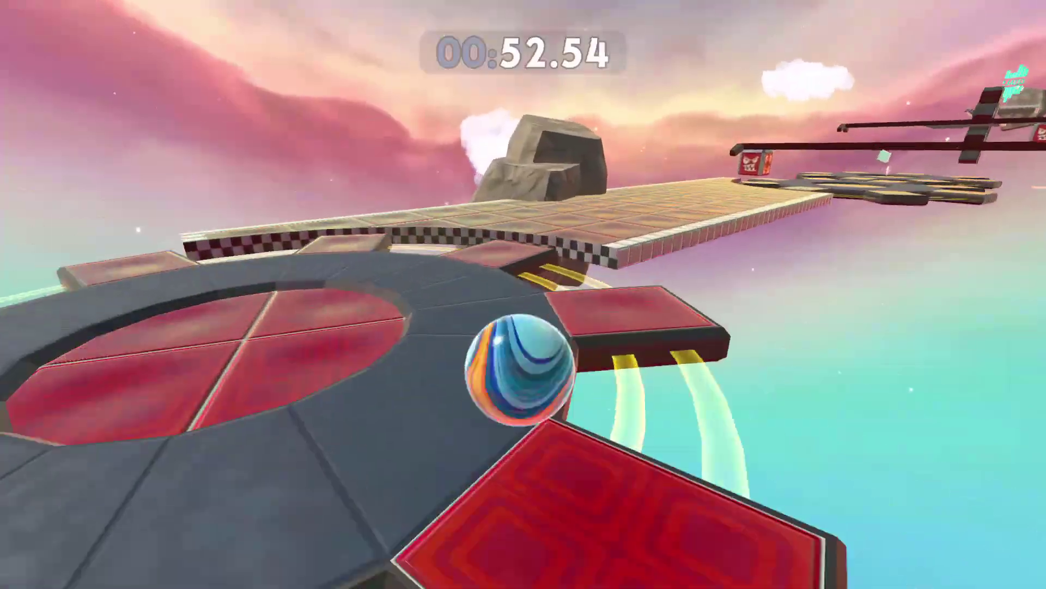
key("w")
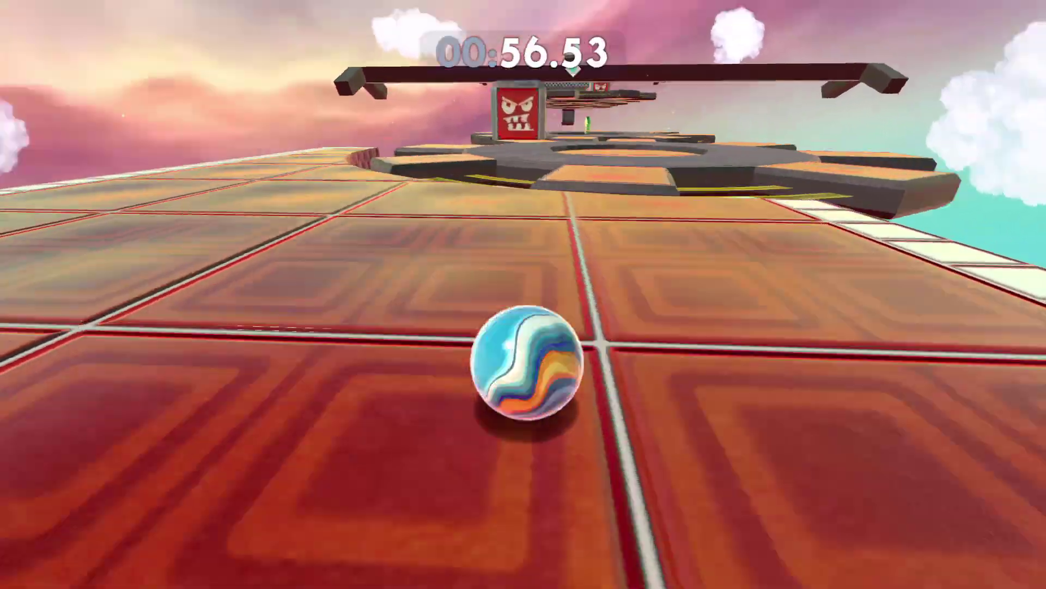
key("space")
key("w")
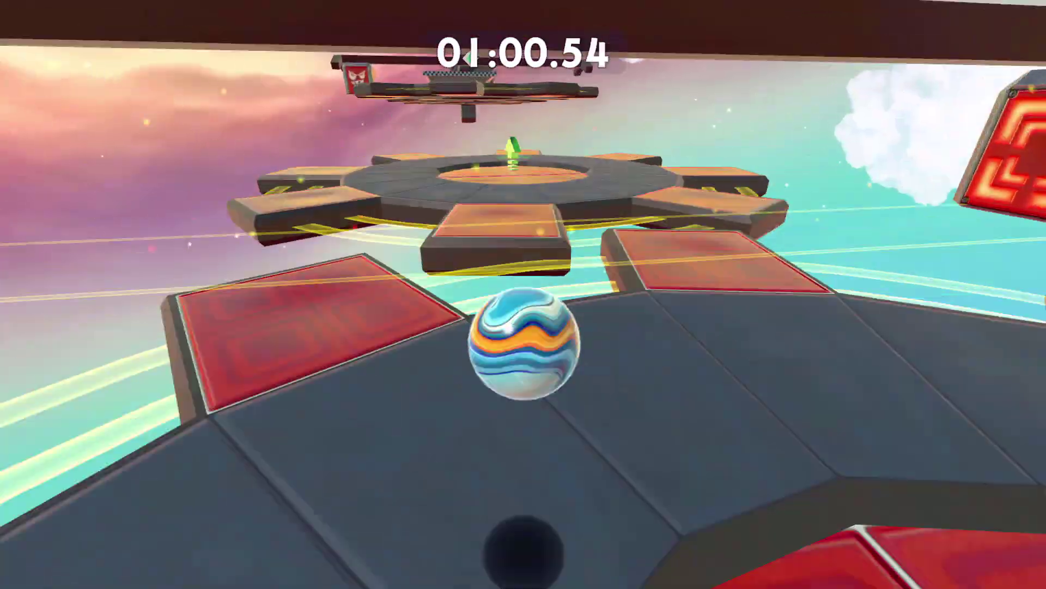
key("w")
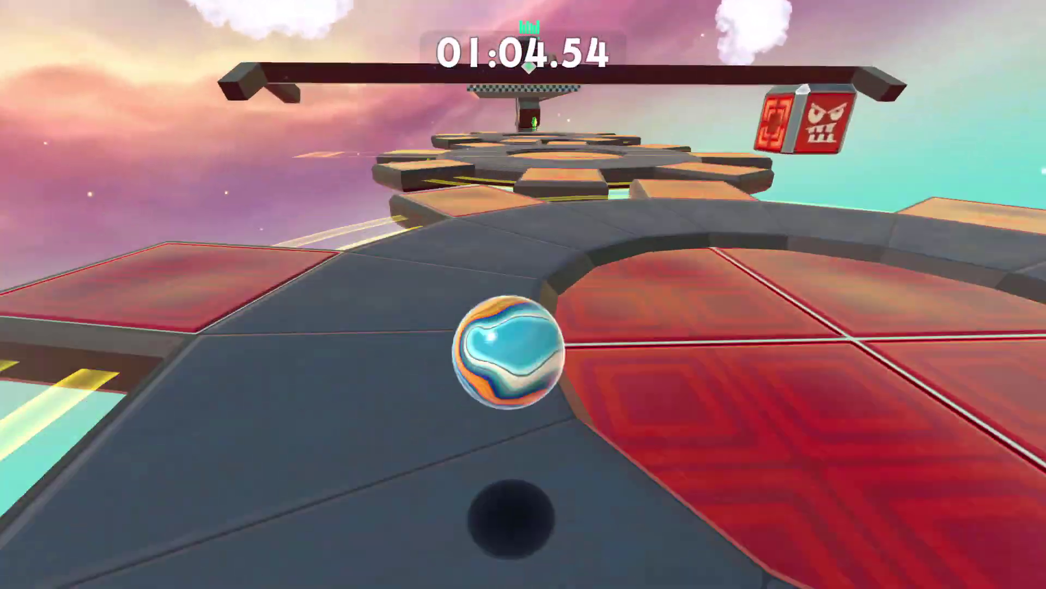
key("w")
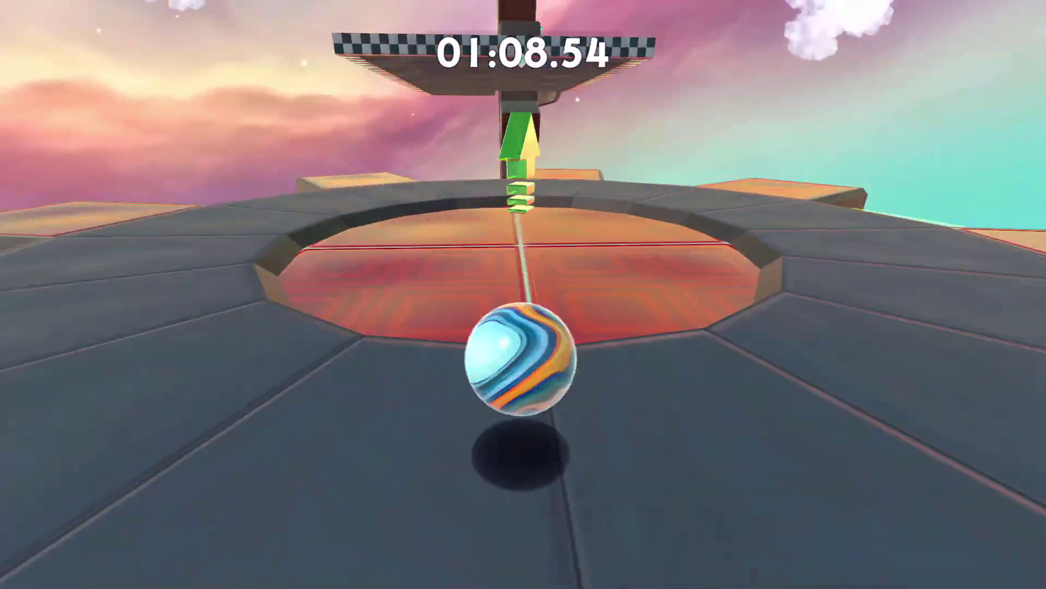
key("w")
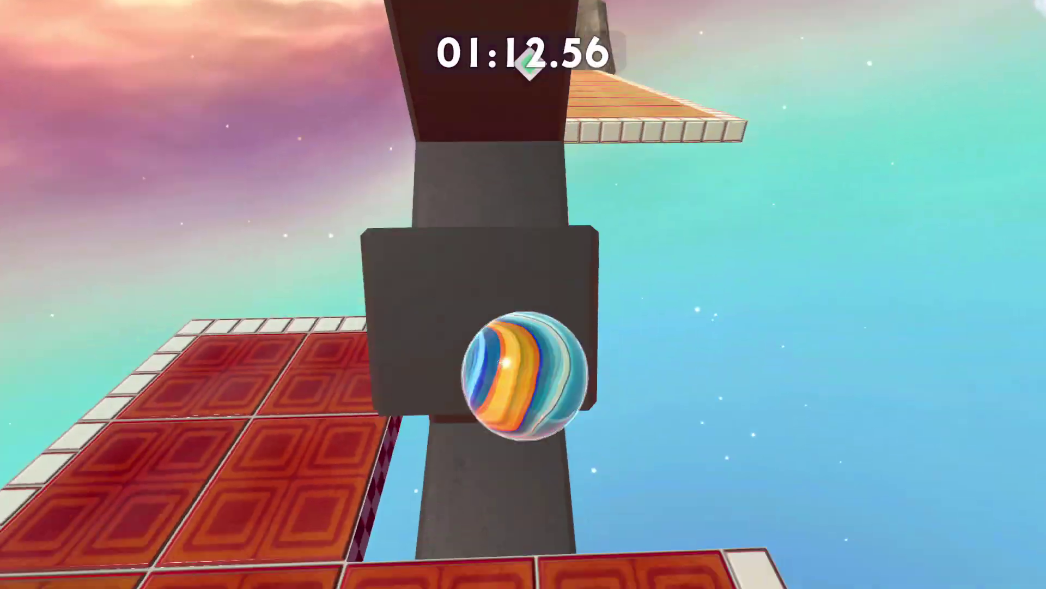
key("w")
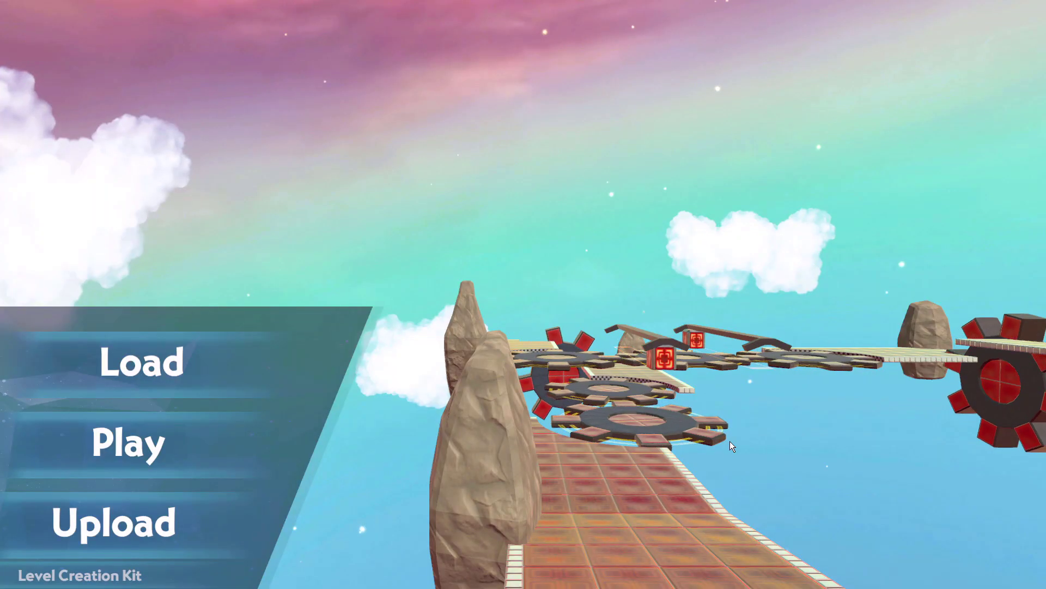
Switch back to Unity and open the Clouds folder inside the FX prefabs.
key("super")
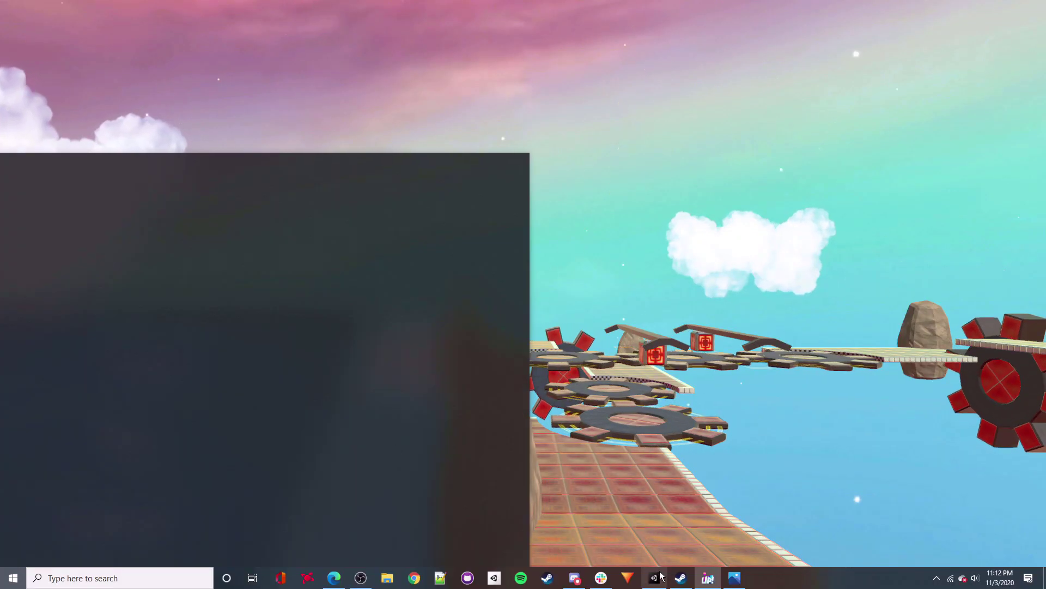
left_click(655, 578)
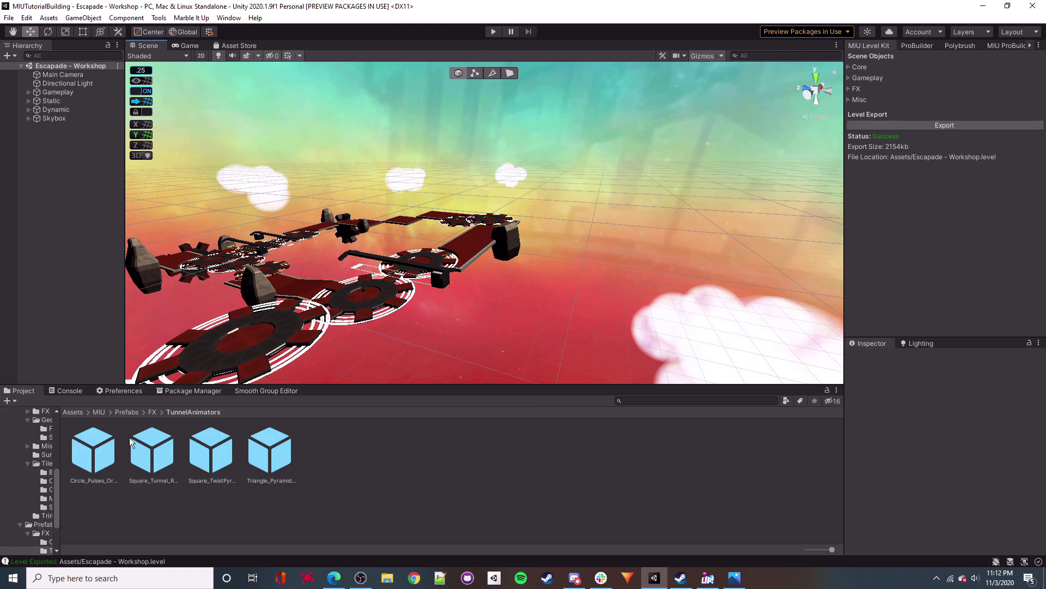
left_click(152, 412)
double_click(93, 449)
Place one CloudClusterSky03 and one CloudClusterSky02 prefab in the empty sky around the level.
right_click_drag(572, 246, 633, 250)
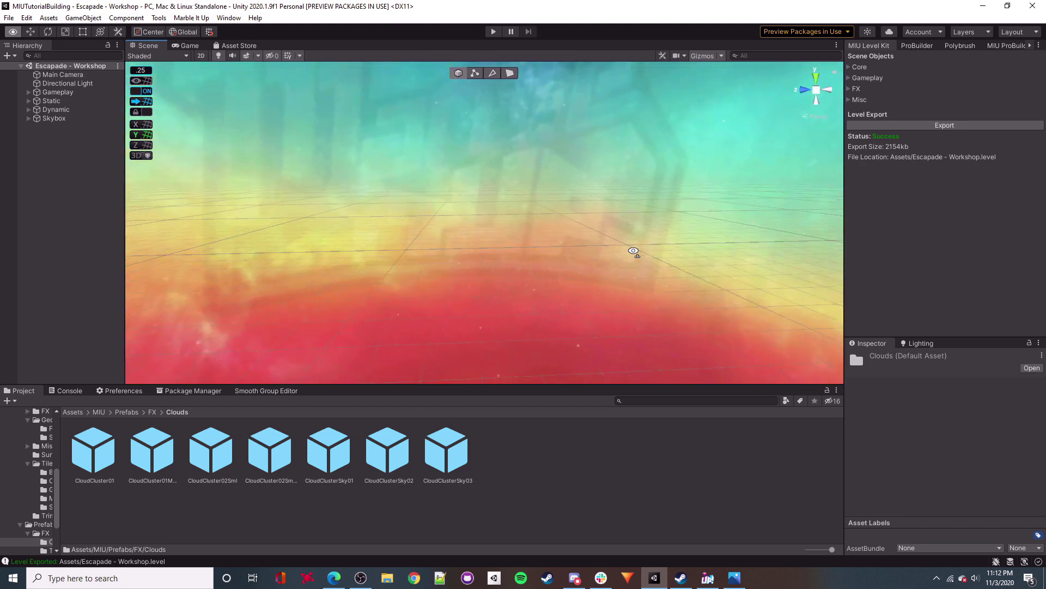
left_click_drag(446, 452, 491, 287)
right_click_drag(490, 287, 117, 309)
key("s")
left_click_drag(396, 455, 528, 277)
Place four more CloudClusterSky02 prefabs at different spots around the level and save the scene.
right_click_drag(528, 278, 551, 227)
key("w")
left_click_drag(389, 451, 501, 324)
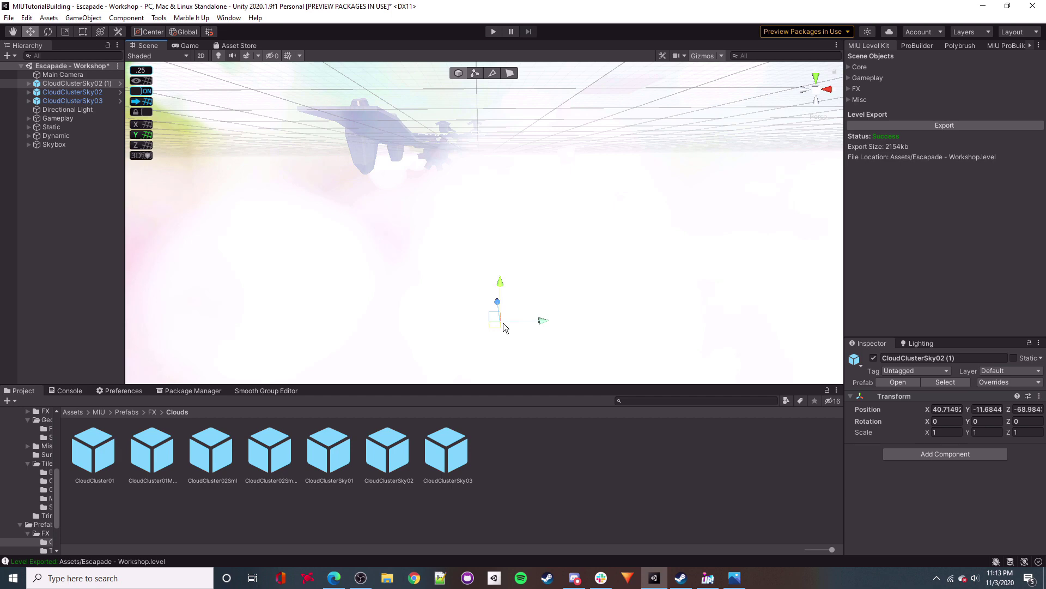
right_click_drag(502, 322, 229, 229)
left_click_drag(387, 451, 452, 305)
right_click_drag(452, 305, 389, 259)
left_click_drag(388, 451, 443, 294)
right_click_drag(444, 294, 327, 420)
left_click_drag(388, 451, 479, 227)
right_click_drag(480, 227, 430, 175)
left_click(427, 159)
left_click(9, 18)
left_click(34, 59)
Add a Hazard sign from the level kit's FX signs and position it beside the edge of the red platform before the gears.
right_click_drag(575, 251, 559, 202)
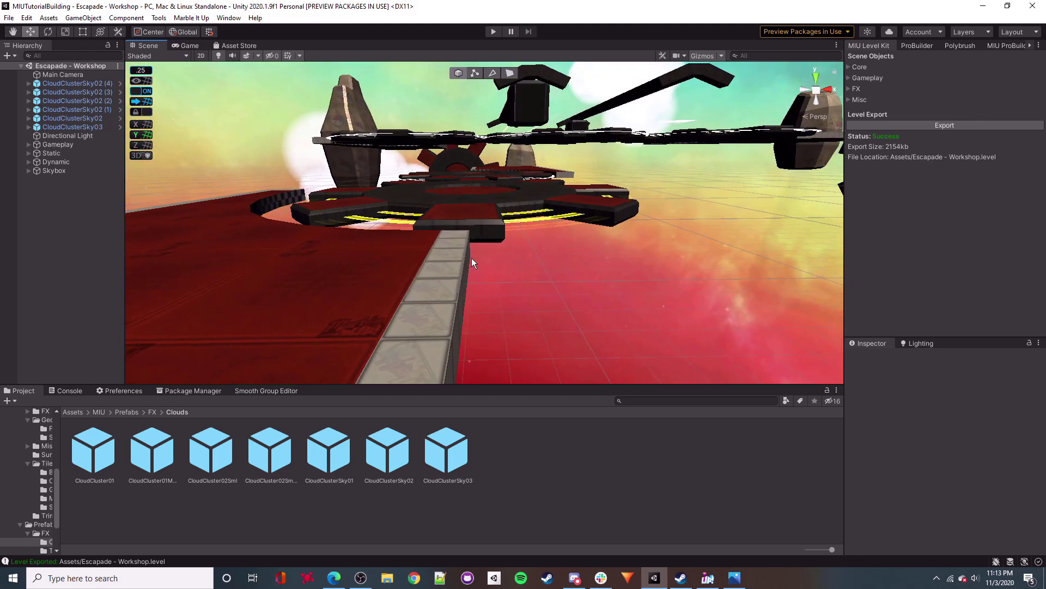
left_click(849, 90)
left_click(860, 100)
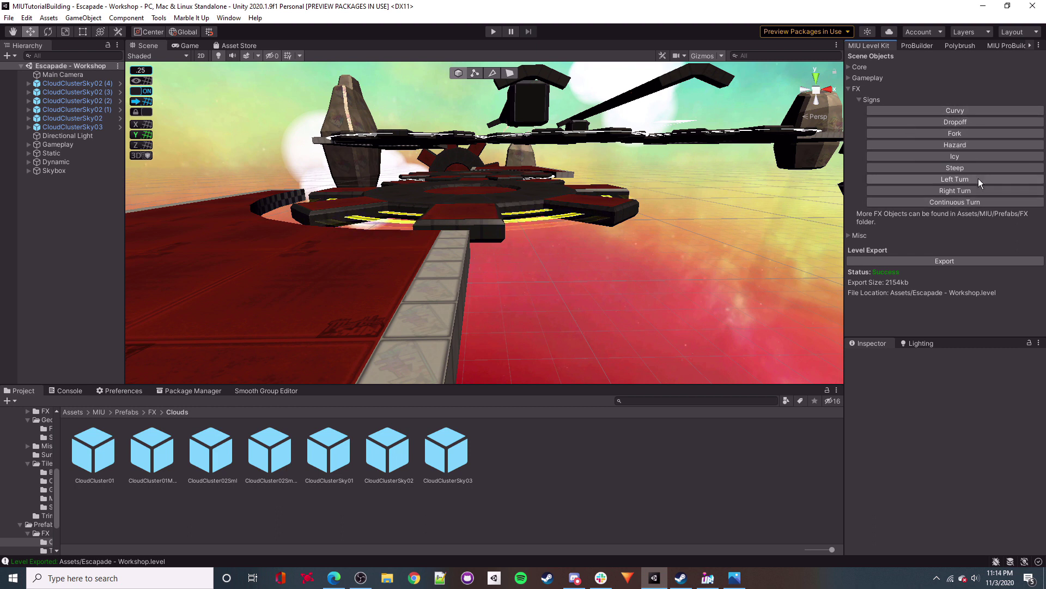
left_click(955, 145)
right_click_drag(489, 195, 530, 216)
left_click_drag(539, 191, 639, 290)
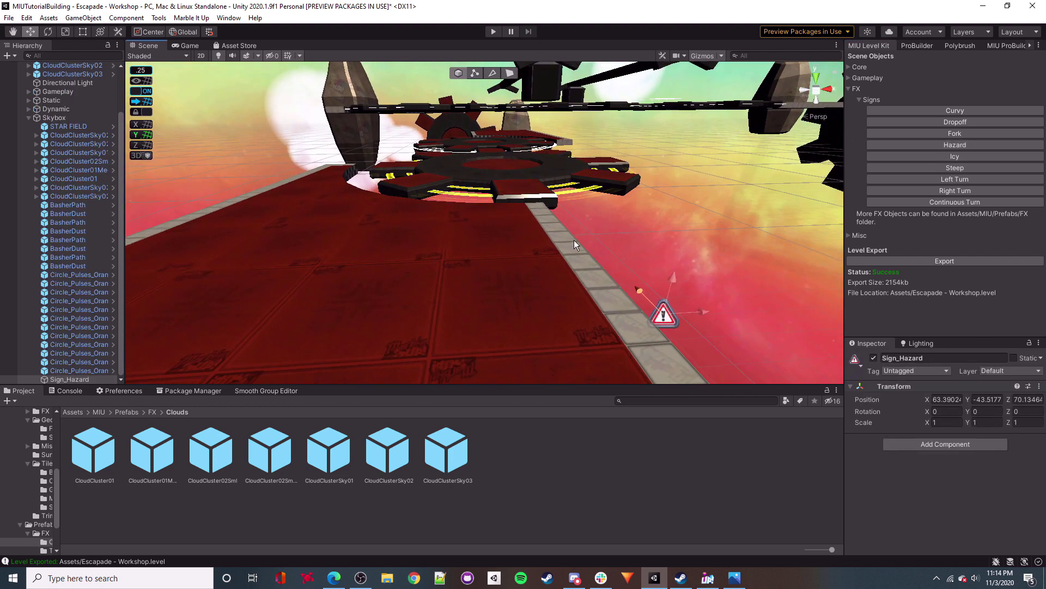
mouse_move(436, 254)
right_mouse_down()
mouse_move(507, 263)
mouse_move(452, 260)
right_mouse_up()
key("w")
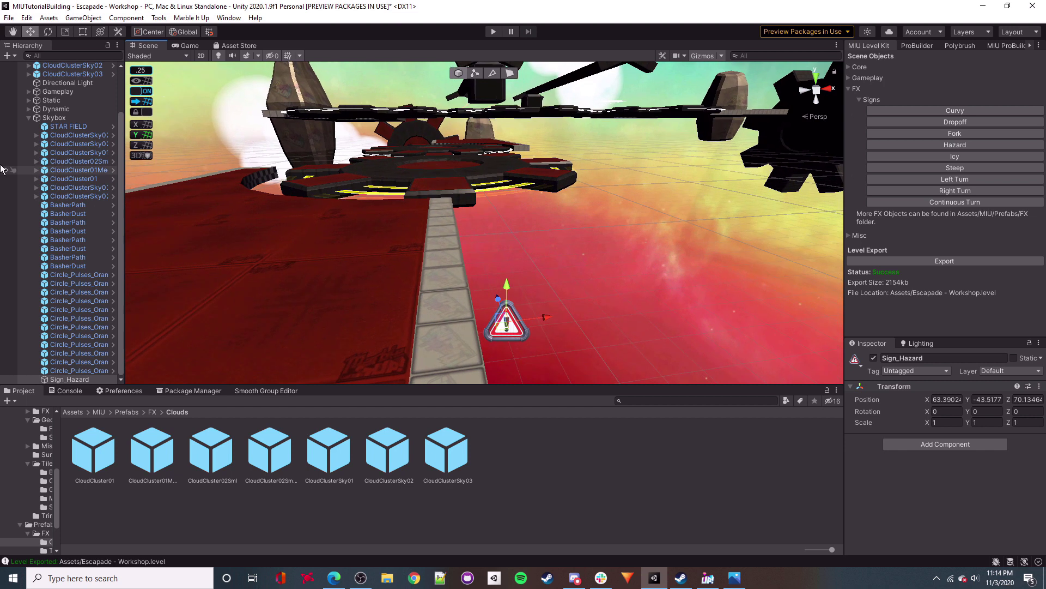
Move CloudClusterSky03 and all the ungrouped CloudClusterSky02 objects into the Skybox group.
scroll(46, 147, "up", 3)
left_click(68, 125)
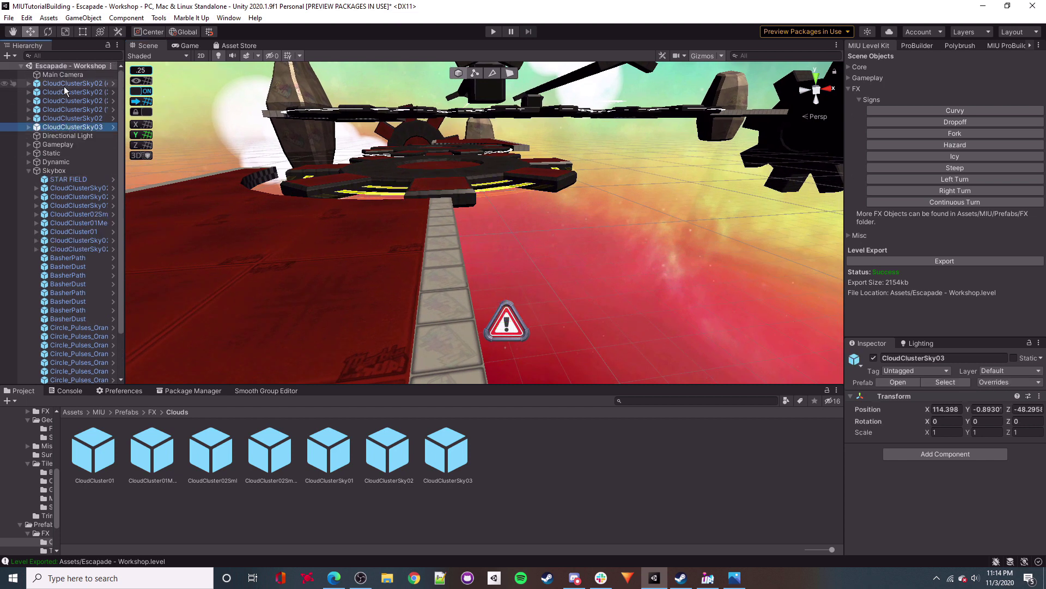
left_click(63, 85, "shift")
left_click_drag(64, 85, 54, 171)
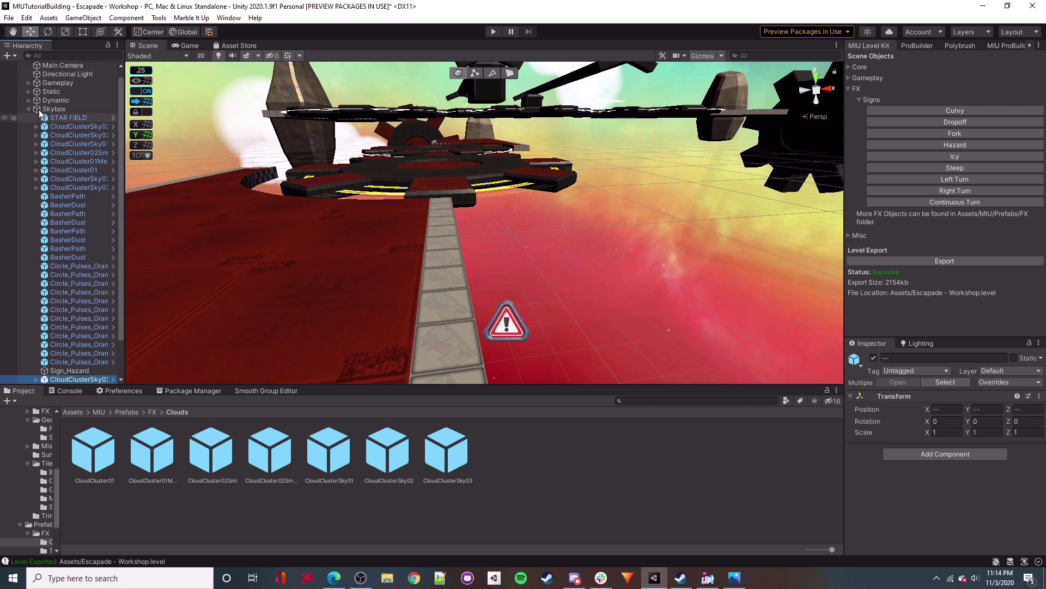
Reposition the hazard sign at the white edge strip of the red platform before the gears.
left_click_drag(518, 328, 519, 328)
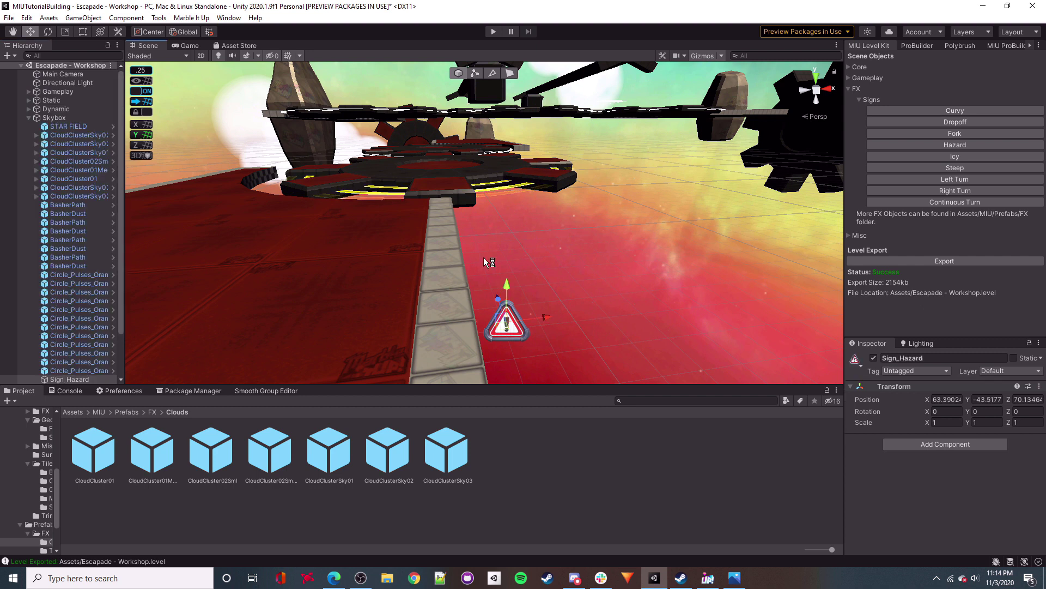
key("f")
left_click_drag(485, 202, 483, 156)
right_click_drag(488, 164, 541, 216)
key("a")
right_click_drag(612, 233, 553, 195)
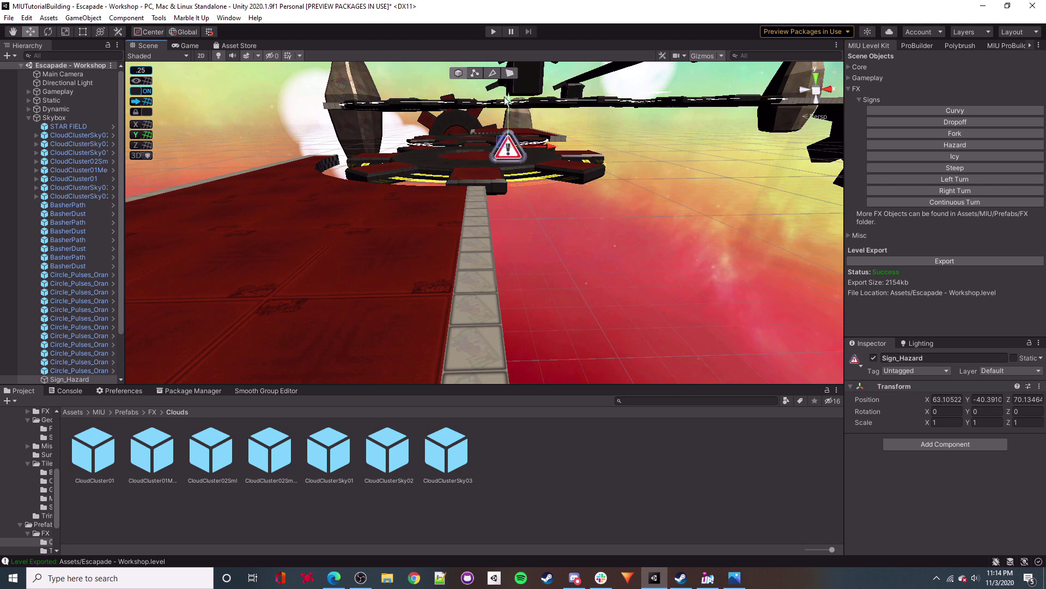
left_click_drag(508, 270, 501, 268)
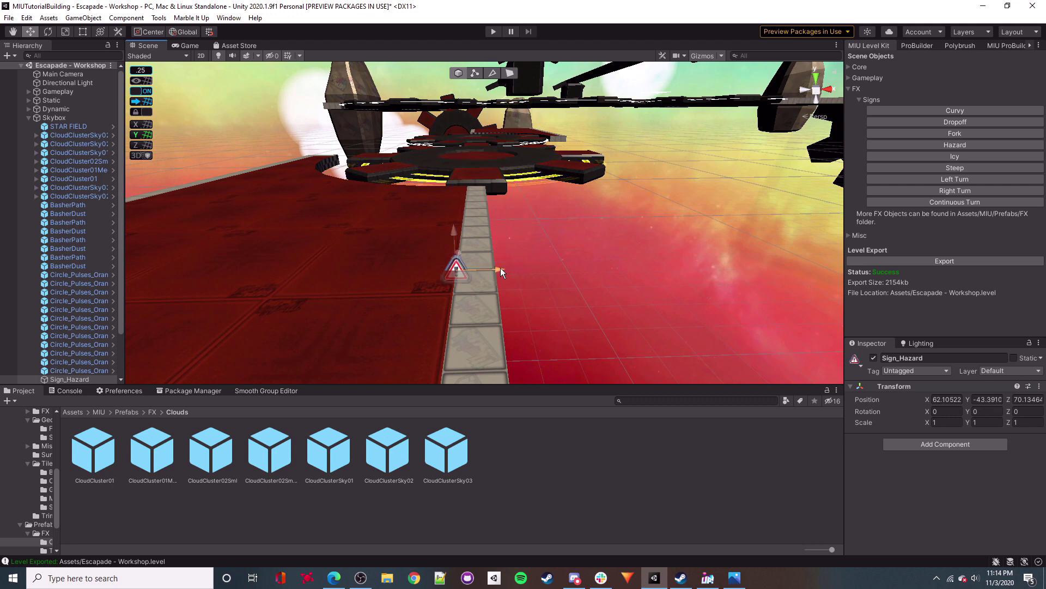
Set the snap value to 0.5 and adjust the hazard sign's height and sideways position beside the platform edge.
left_click(141, 70)
left_click(246, 72)
type("1")
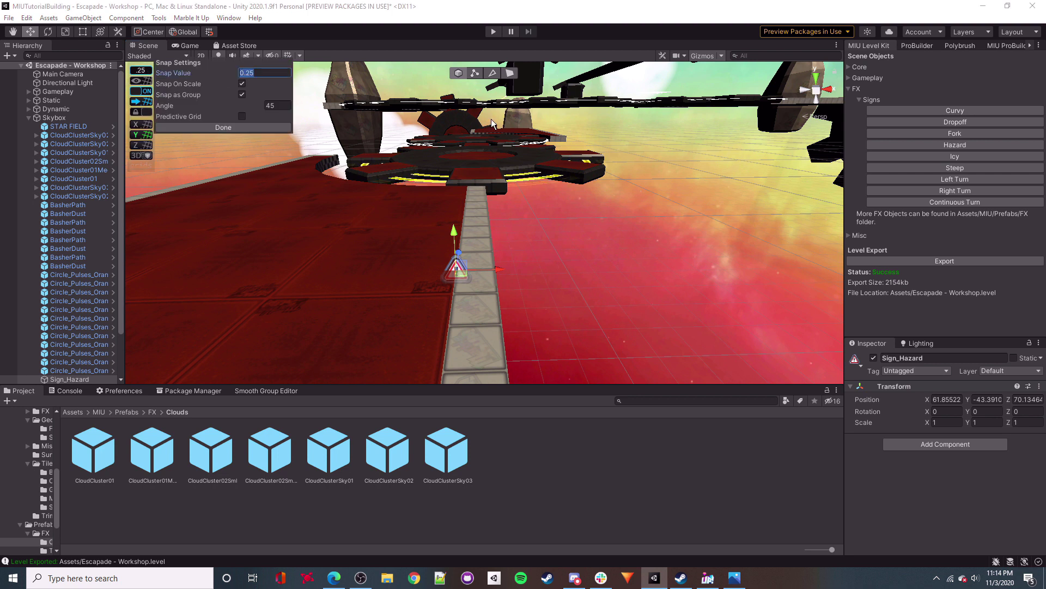
type(".5")
right_click_drag(463, 218, 638, 245)
key("w")
left_click_drag(464, 160, 504, 179)
right_click_drag(503, 178, 493, 166)
key("s")
left_click_drag(532, 247, 644, 241)
right_click_drag(644, 241, 597, 238)
key("d")
left_click_drag(587, 248, 578, 247)
left_click_drag(534, 209, 537, 123)
Add a Left Turn sign from the FX signs and position it beside the large rock at the platform's end.
left_click(591, 270)
right_click_drag(592, 270, 442, 261)
key("a")
key("w")
key("w")
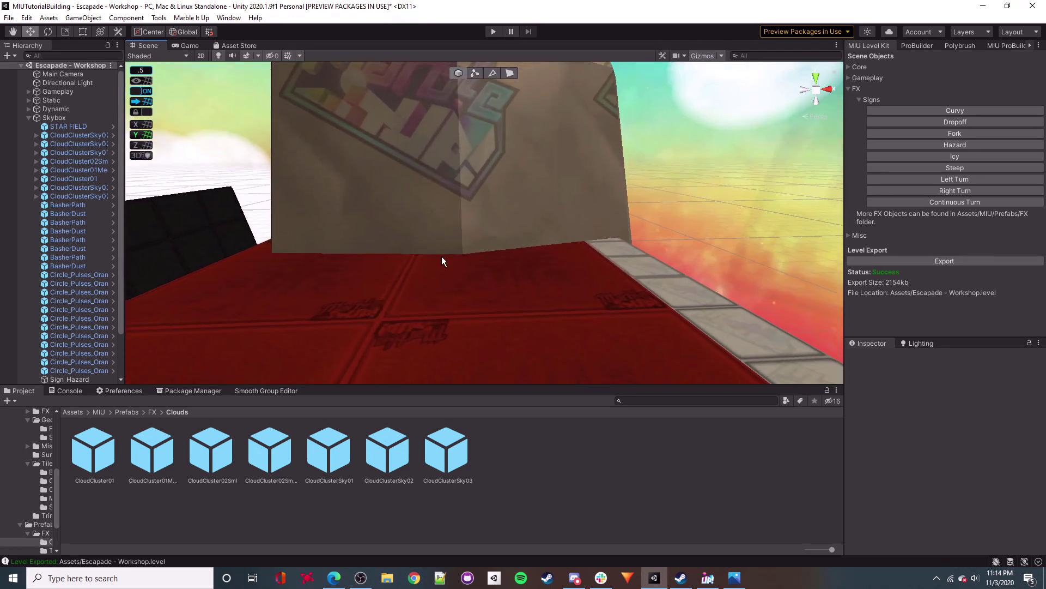
left_click(961, 178)
key("s")
right_click_drag(610, 200, 549, 176)
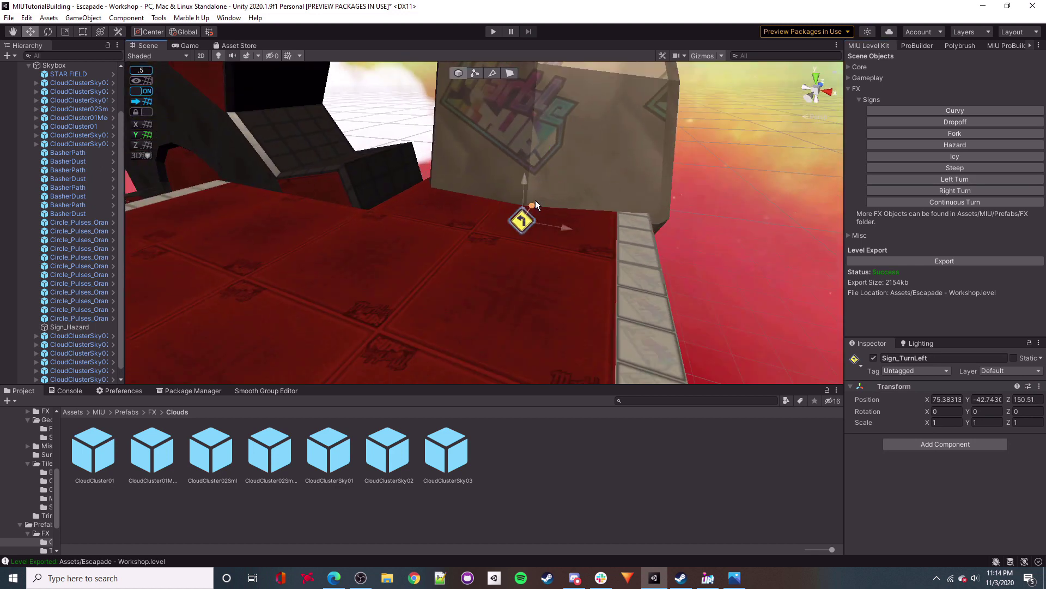
right_click_drag(515, 208, 578, 230)
key("w")
left_click_drag(602, 217, 477, 213)
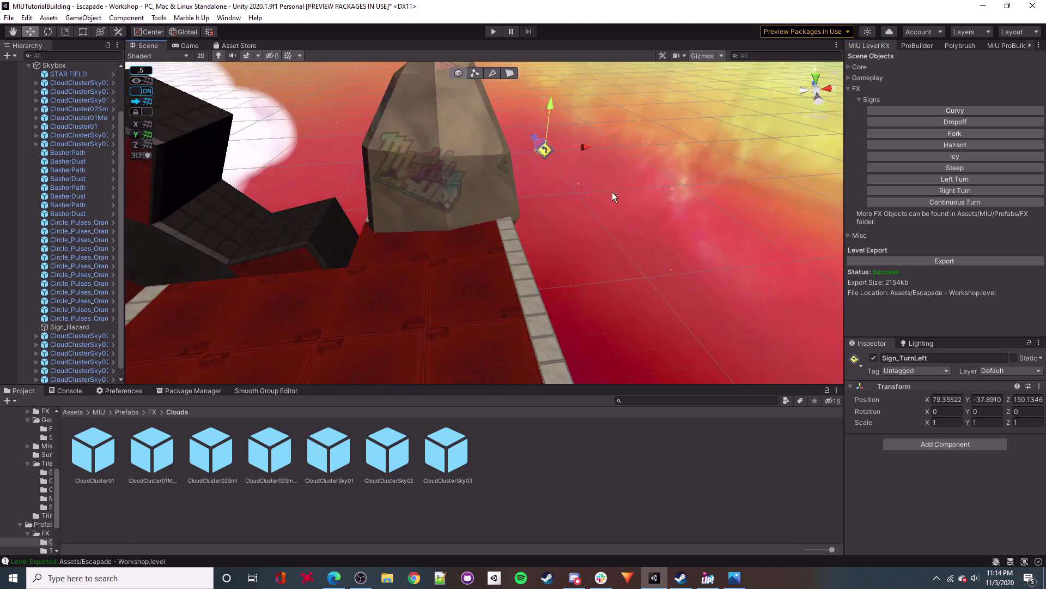
left_click(613, 192)
Move the Main Camera to about X -45.5, Y 57.5, Z 118, above and beside the level.
right_click_drag(610, 199, 433, 289)
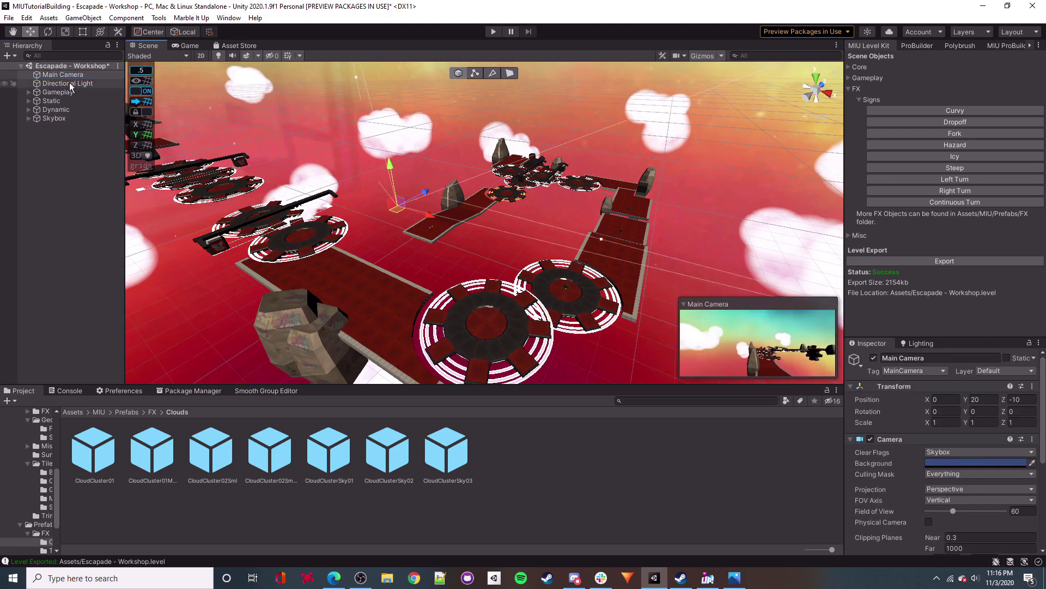
right_click_drag(562, 234, 524, 175)
right_click_drag(474, 256, 998, 323)
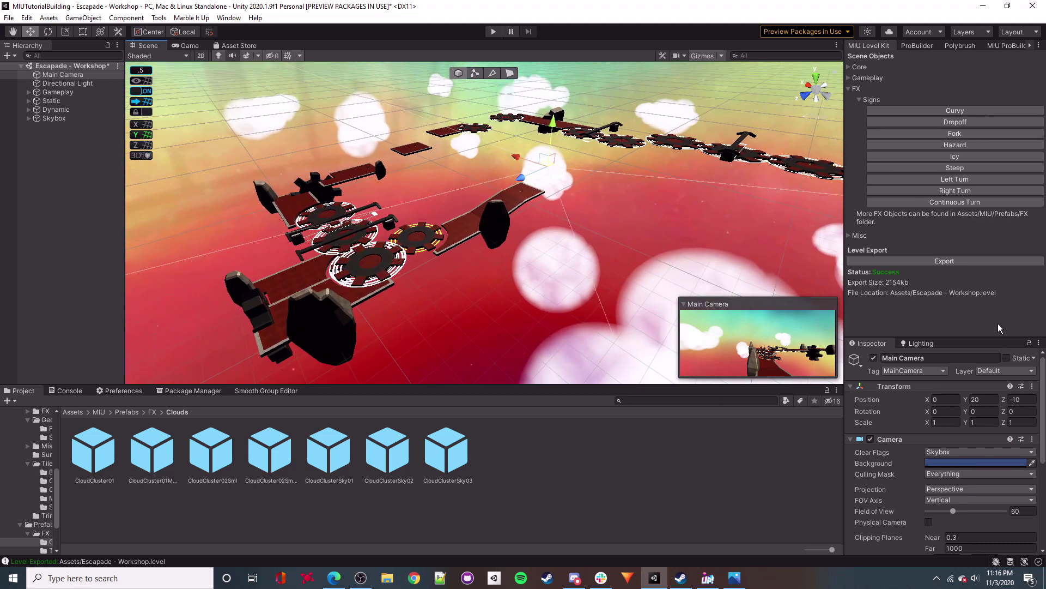
left_click_drag(515, 162, 470, 266)
right_click_drag(469, 266, 591, 304)
left_click_drag(502, 266, 506, 79)
right_click_drag(557, 264, 535, 217)
left_click_drag(496, 195, 474, 219)
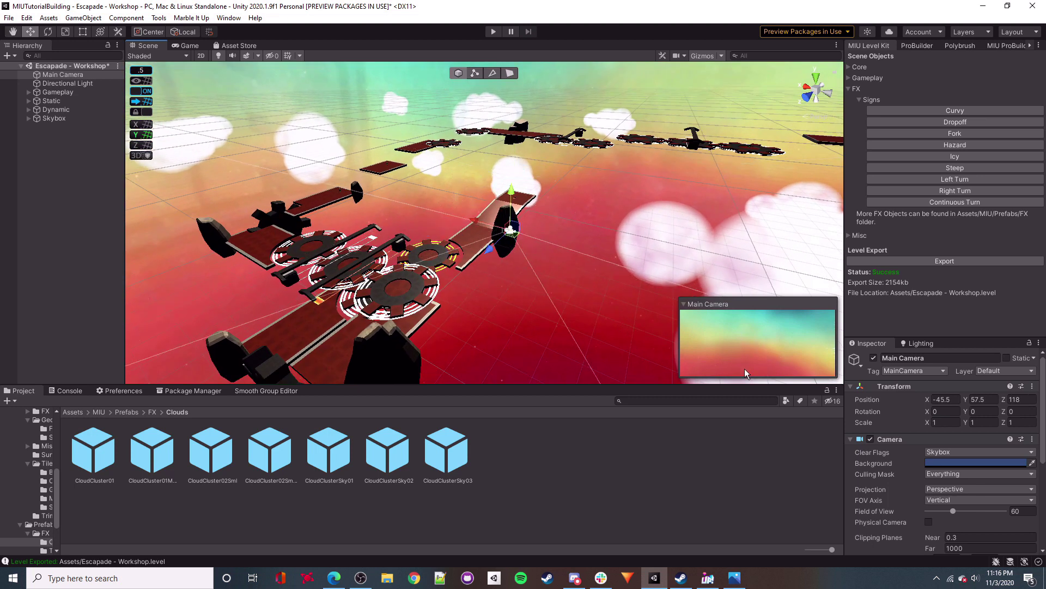
Rotate the Main Camera about 14° on X and 146° on Y and fine-tune it to frame the course.
right_click_drag(662, 274, 571, 302)
key("e")
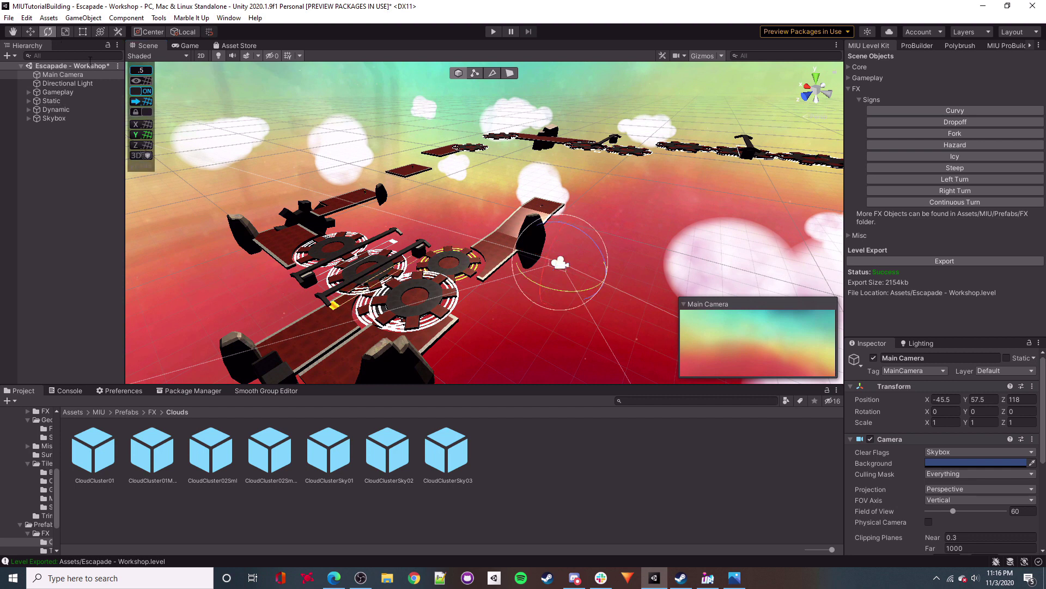
left_click_drag(570, 302, 499, 267)
left_click_drag(572, 267, 573, 243)
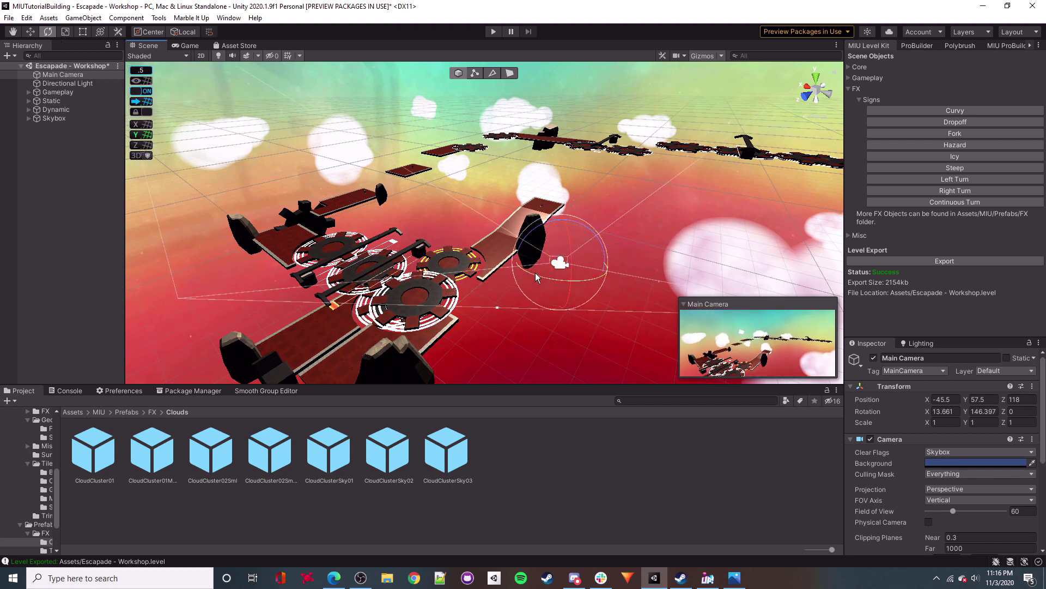
left_click_drag(535, 273, 553, 276)
left_click_drag(542, 239, 528, 234)
mouse_move(551, 280)
left_mouse_down()
mouse_move(541, 285)
mouse_move(564, 270)
mouse_move(565, 280)
left_mouse_up()
Collapse the Skybox group, save the scene and export the level again.
left_click(529, 112)
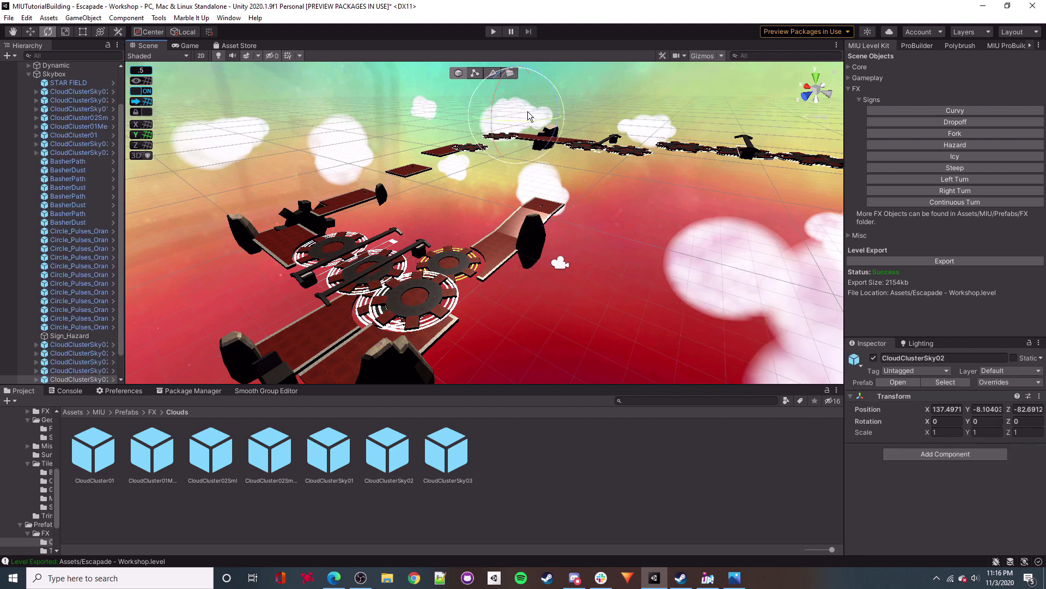
left_click(440, 87)
key("w")
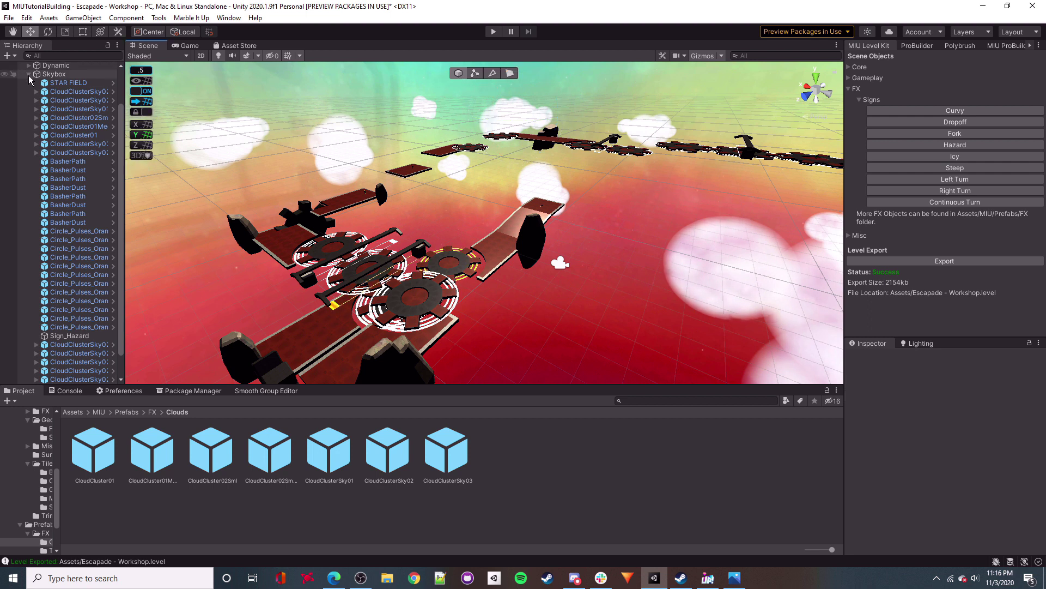
left_click(28, 75)
right_click(30, 66)
left_click(28, 58)
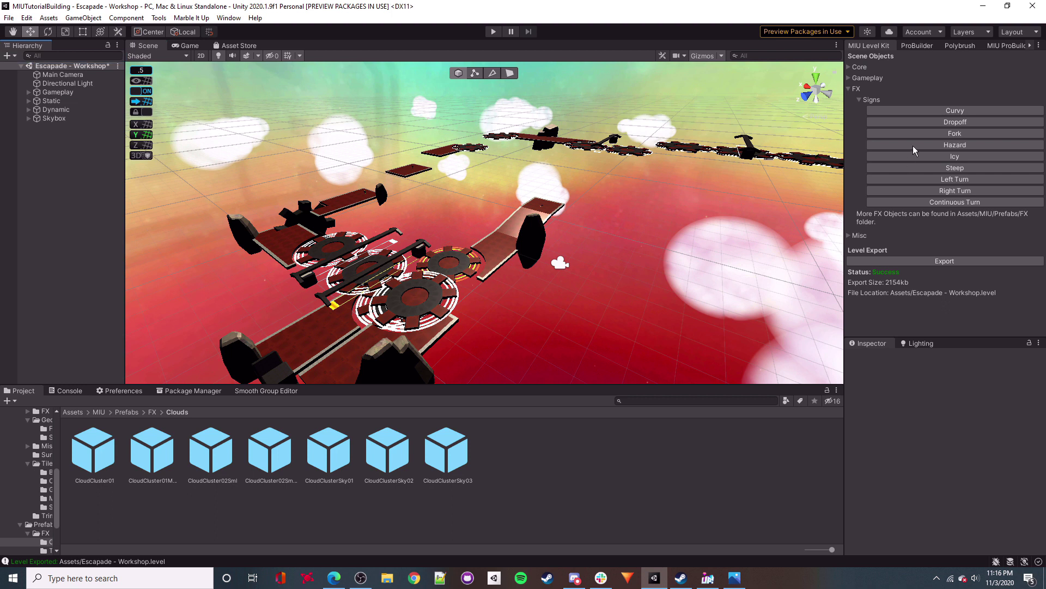
left_click(849, 89)
left_click(944, 125)
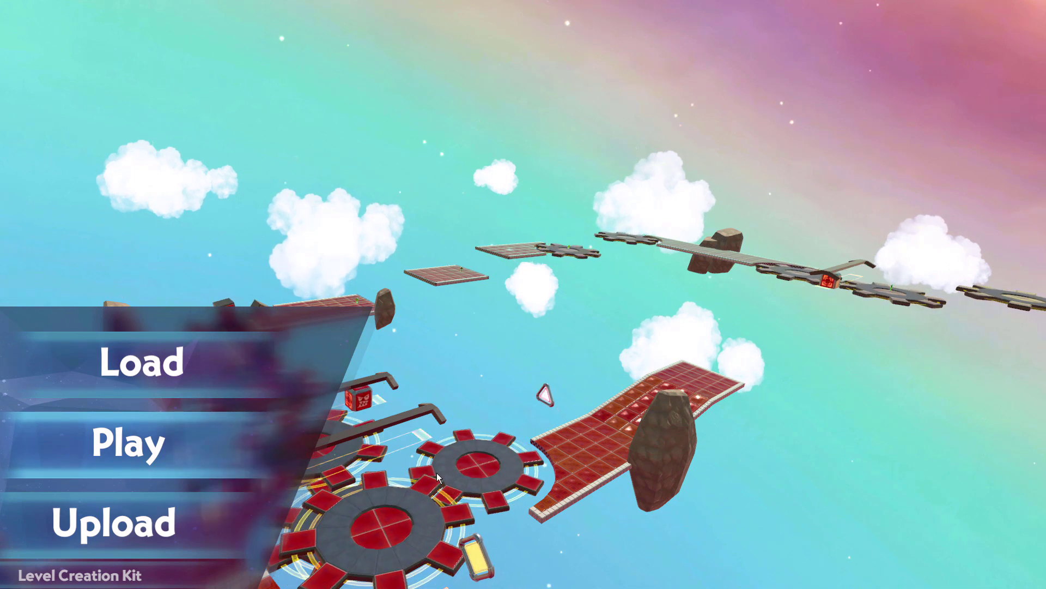
Switch from the Marble It Up! level preview back to the Unity editor.
key("super")
left_click(712, 574)
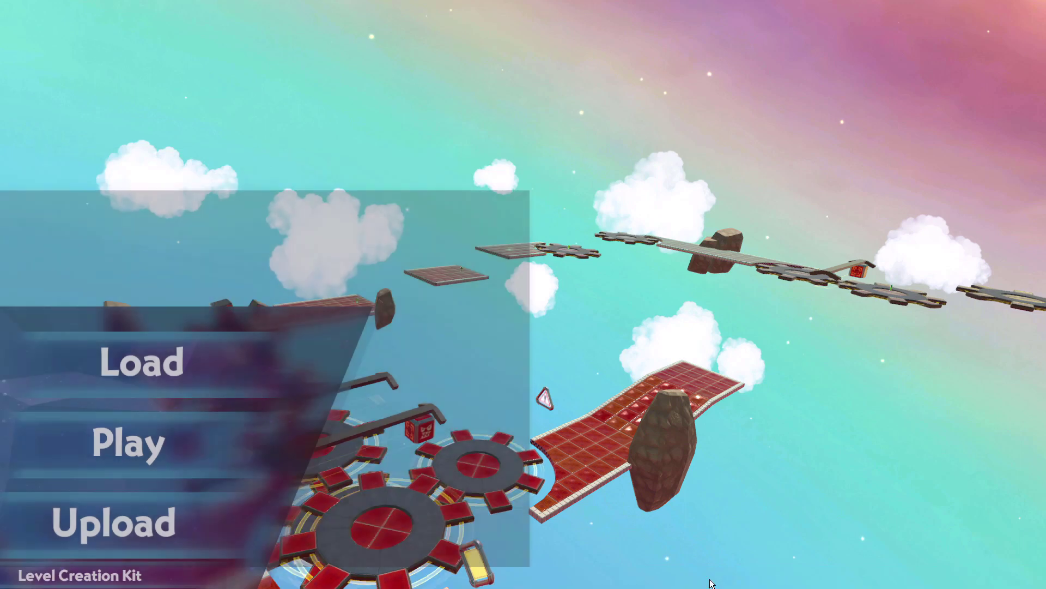
key("super")
key("super")
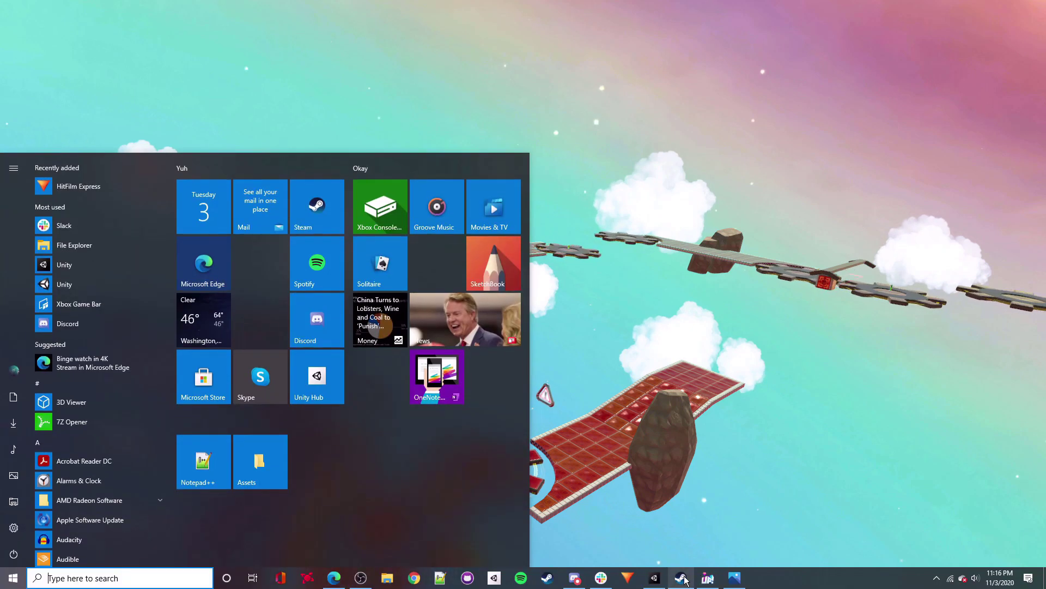
left_click(654, 578)
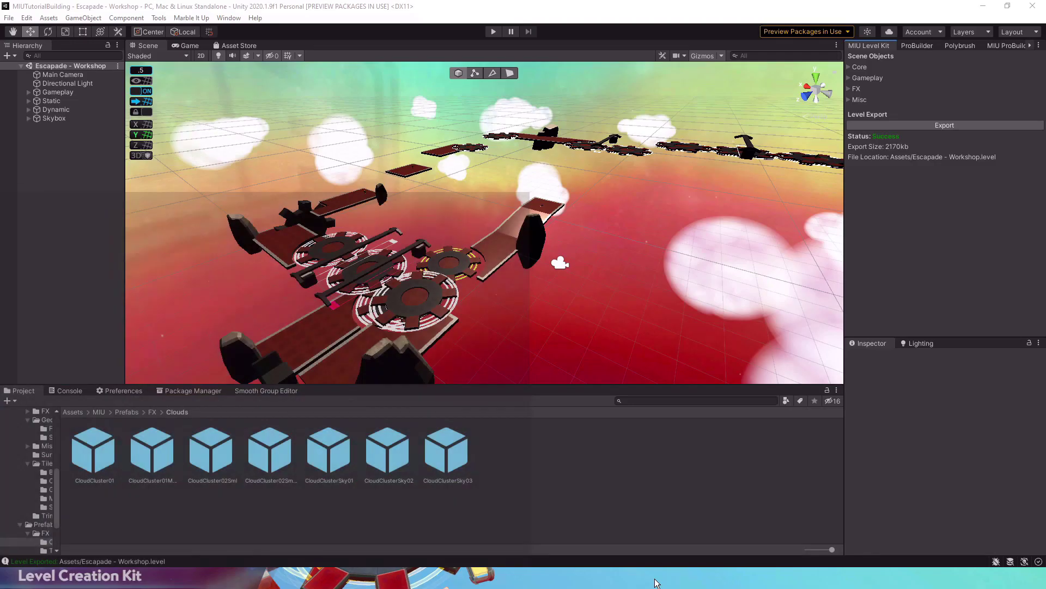
Select the Main Camera and move it to about X 49.5, Y 31.5, Z 108.5.
left_click(558, 243)
left_click_drag(594, 255, 305, 235, "alt")
mouse_move(485, 234)
right_mouse_down()
mouse_move(427, 238)
mouse_move(492, 247)
right_mouse_up()
left_click_drag(491, 247, 403, 222, "alt")
right_click_drag(403, 223, 415, 217)
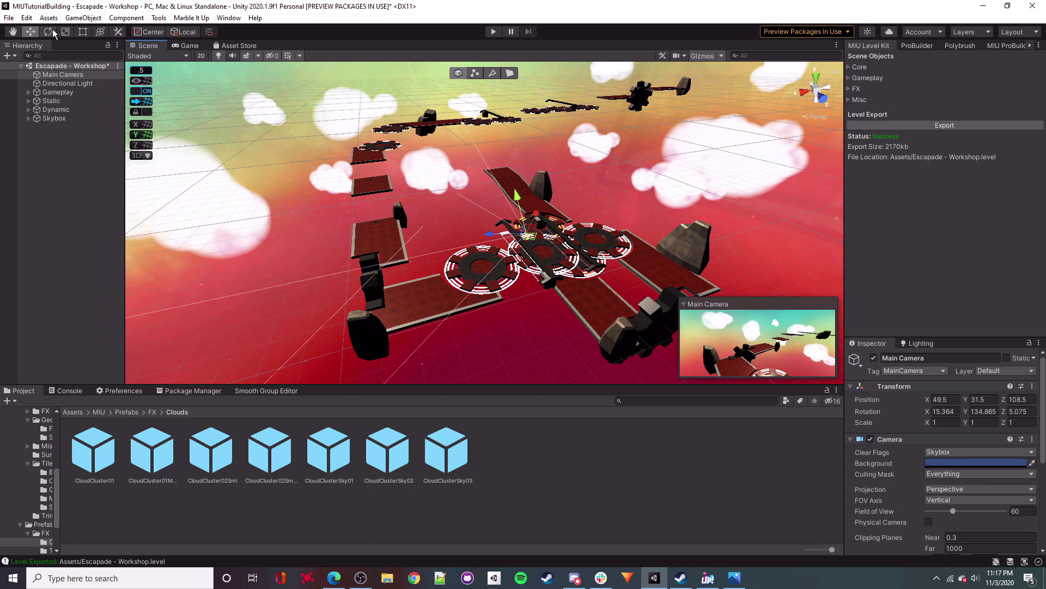
Reset the Main Camera's rotation to 0 on all three axes.
left_click(49, 32)
type("f")
type("0")
left_click(982, 414)
type("0")
left_click(1017, 414)
type("0")
Move the Main Camera to about X 68.5, Z 138 and rotate it about 21° on X and 203° on Y.
mouse_move(572, 202)
right_mouse_down()
mouse_move(580, 220)
mouse_move(566, 218)
right_mouse_up()
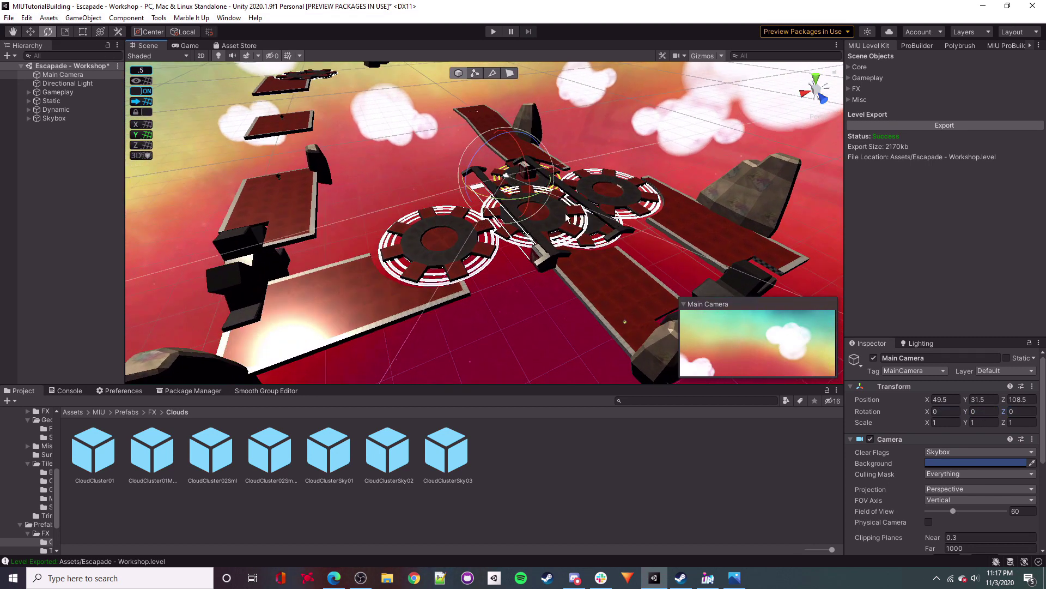
left_click_drag(514, 207, 161, 185)
key("w")
left_click_drag(503, 187, 475, 290)
right_click_drag(475, 291, 463, 269)
left_click(48, 32)
left_click_drag(498, 372, 456, 317)
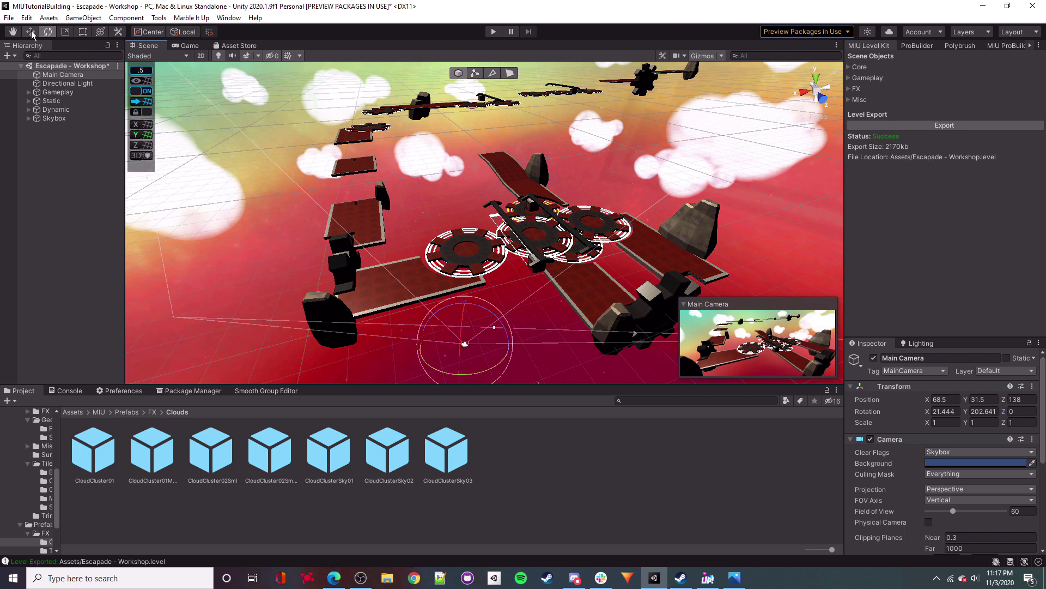
Raise the Main Camera well above the platforms and adjust its sideways position.
left_click(31, 33)
right_click_drag(448, 279, 456, 288)
left_click_drag(458, 288, 469, 57)
right_click_drag(472, 246, 477, 182)
left_click_drag(469, 227, 447, 210)
right_click_drag(544, 190, 558, 188)
Save the scene and switch to Marble It Up! to test the level.
left_click(335, 79)
left_click(9, 18)
left_click(39, 63)
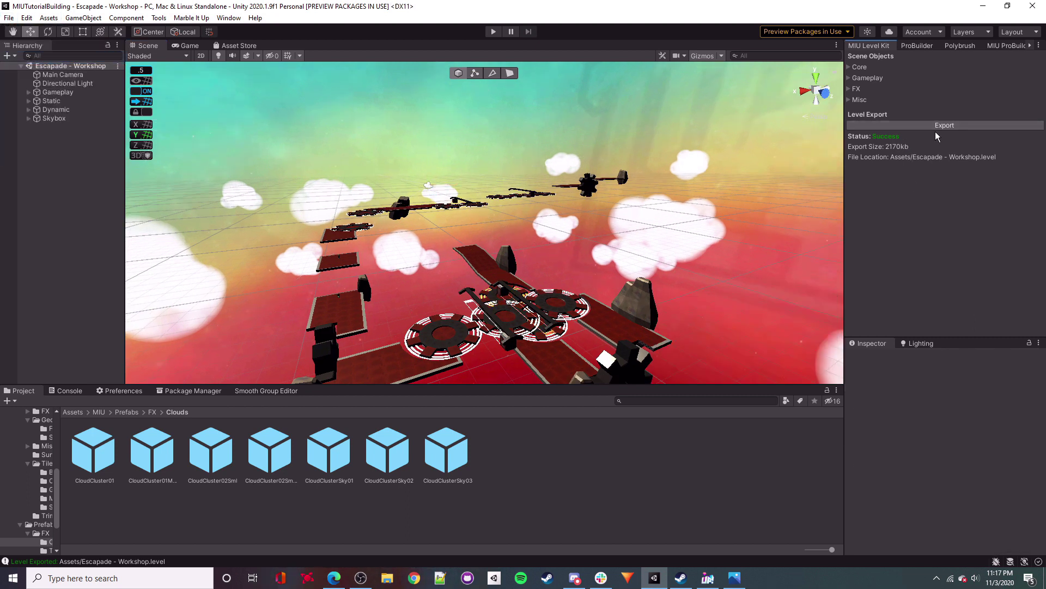
left_click(708, 577)
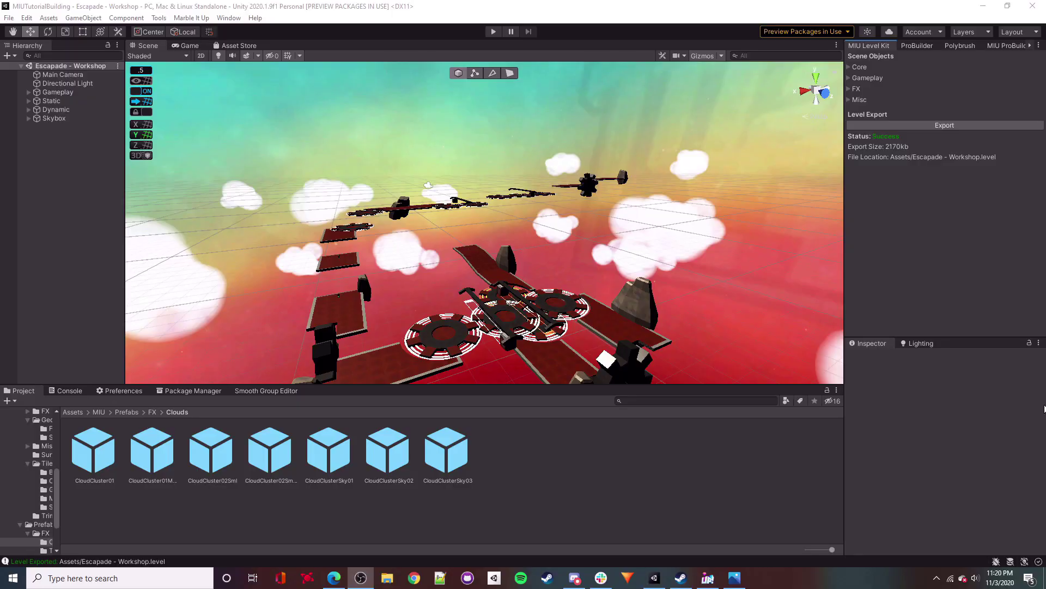
Set the LevelTiming object's medal times to 48 for Diamond, 75 for Gold and 180 for Silver.
right_click_drag(552, 273, 578, 283)
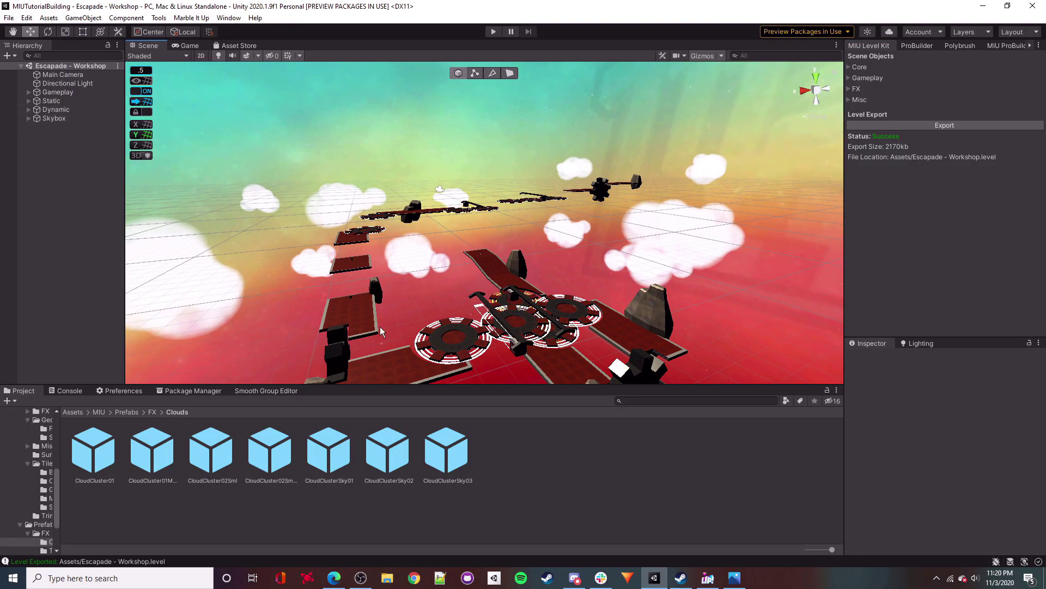
left_click(29, 92)
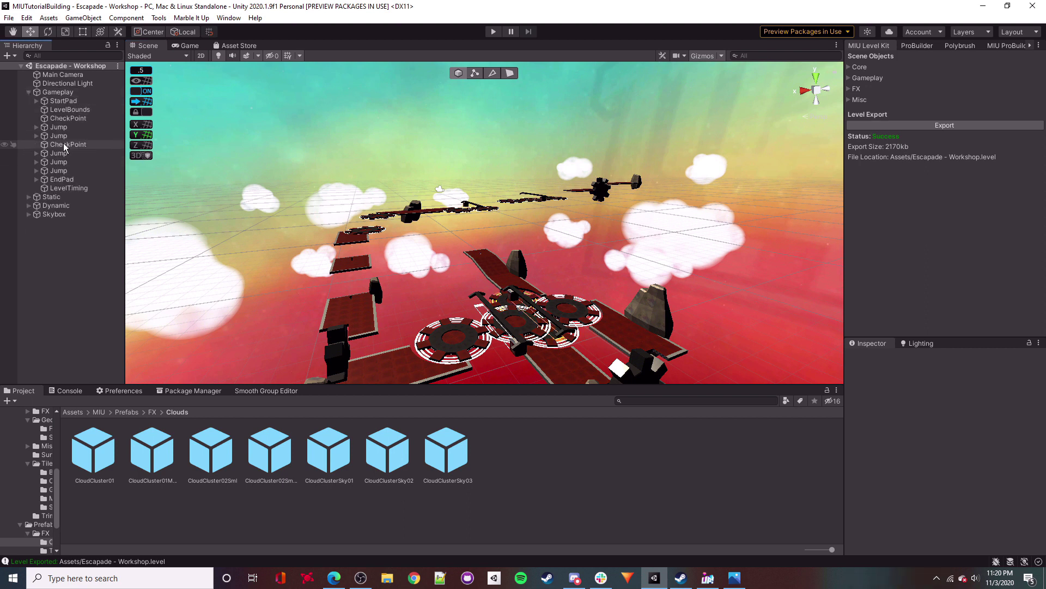
left_click(69, 188)
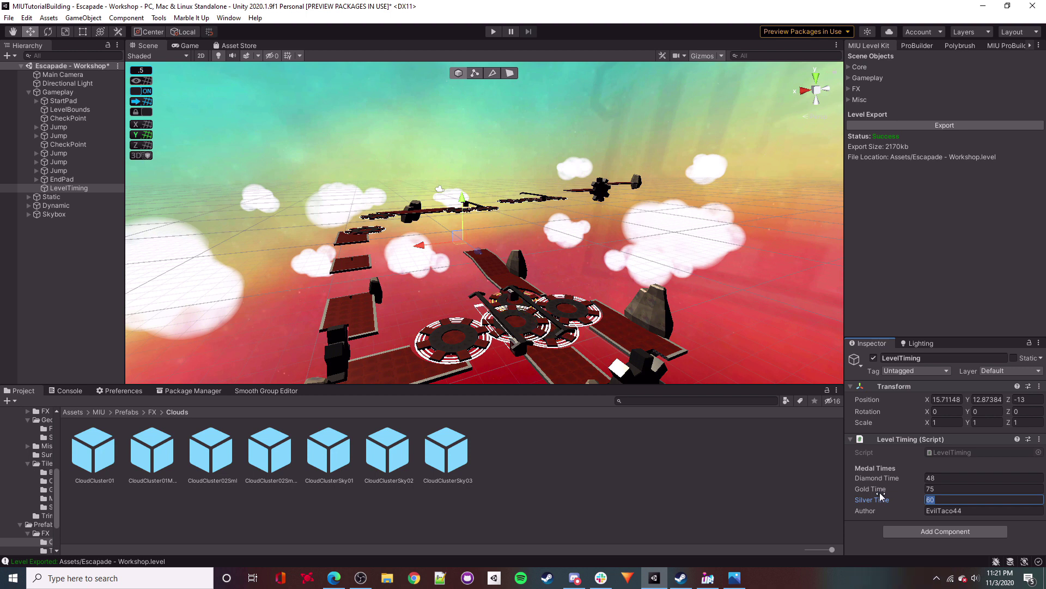
type("180")
right_click_drag(657, 301, 671, 312)
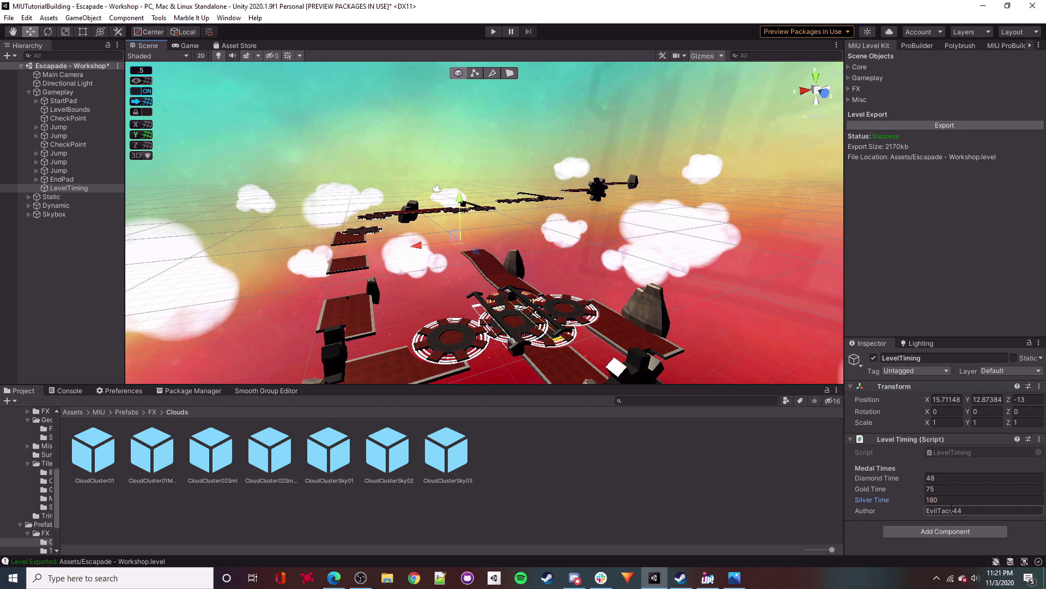
right_click_drag(696, 163, 718, 167)
Save the scene, collapse the Gameplay group and export the level with the new medal times.
left_click(649, 135)
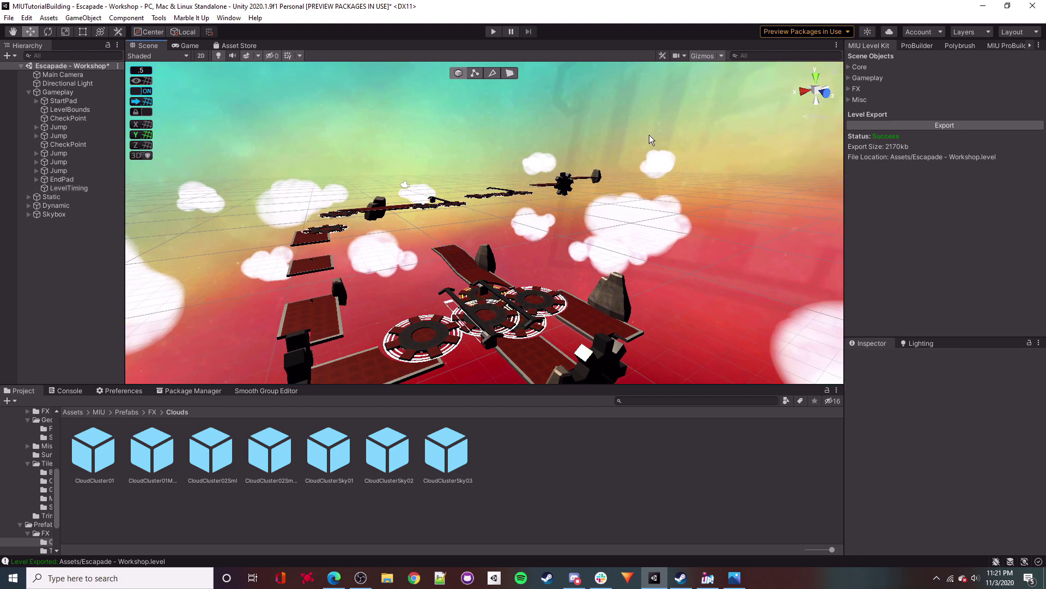
left_click(8, 17)
left_click(27, 58)
left_click(28, 92)
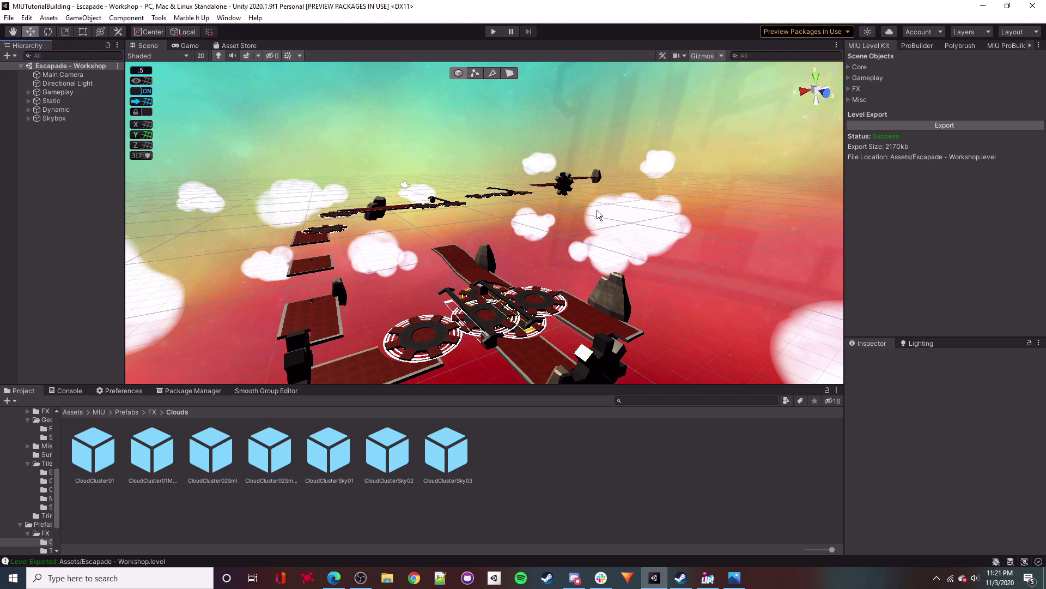
left_click(946, 126)
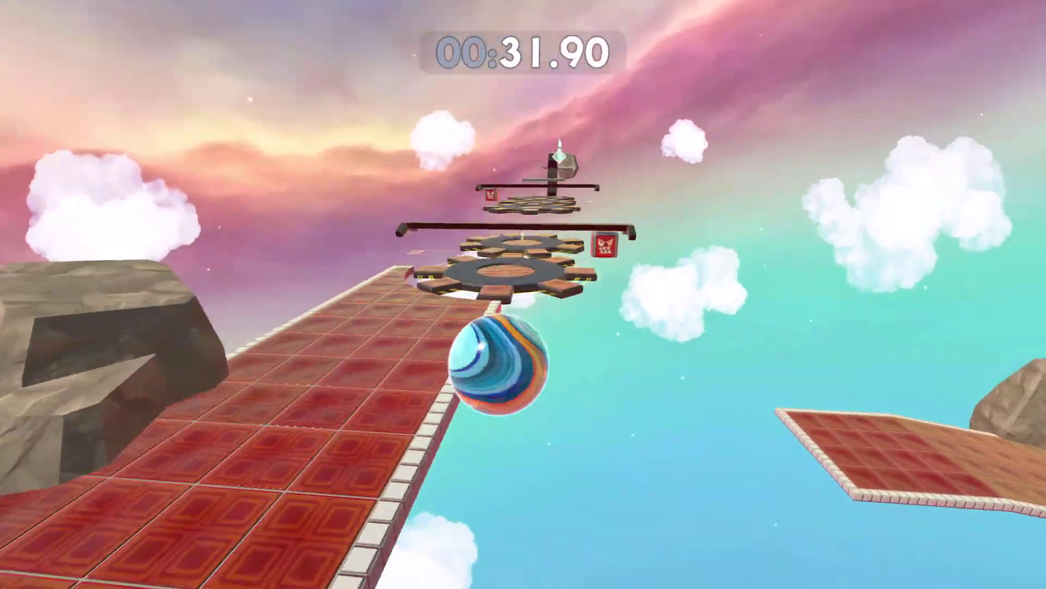
Playtest the exported level across the gears to the goal platform, jumping and rewinding where needed.
key("r")
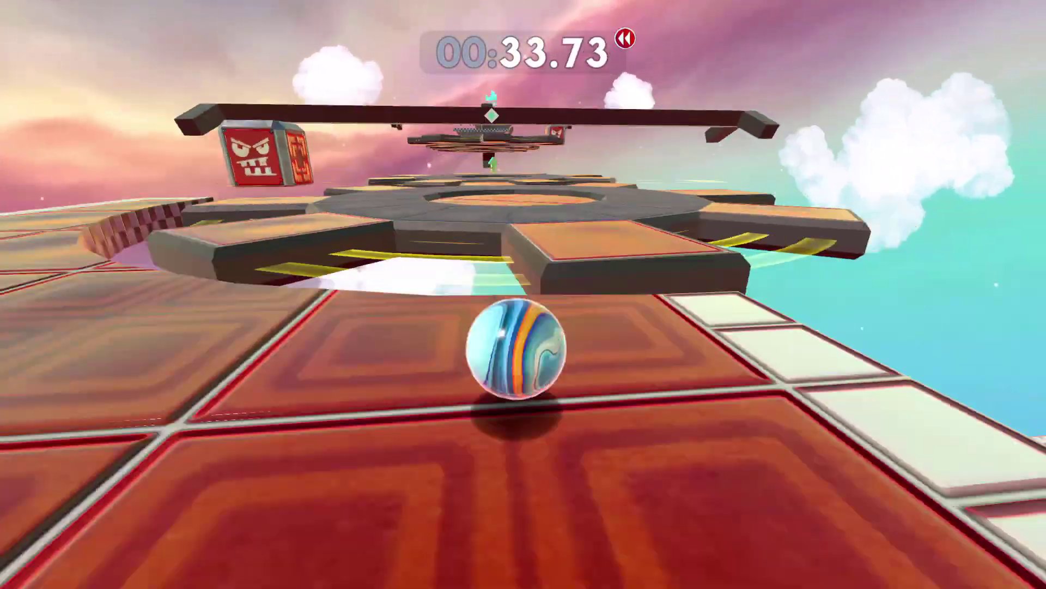
key("space")
key("space")
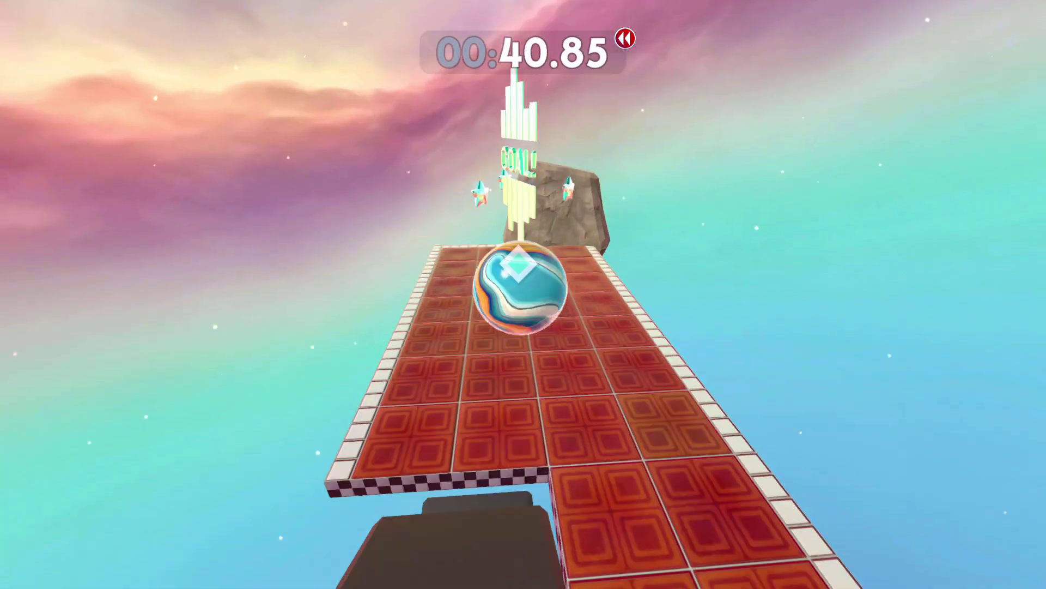
key("r")
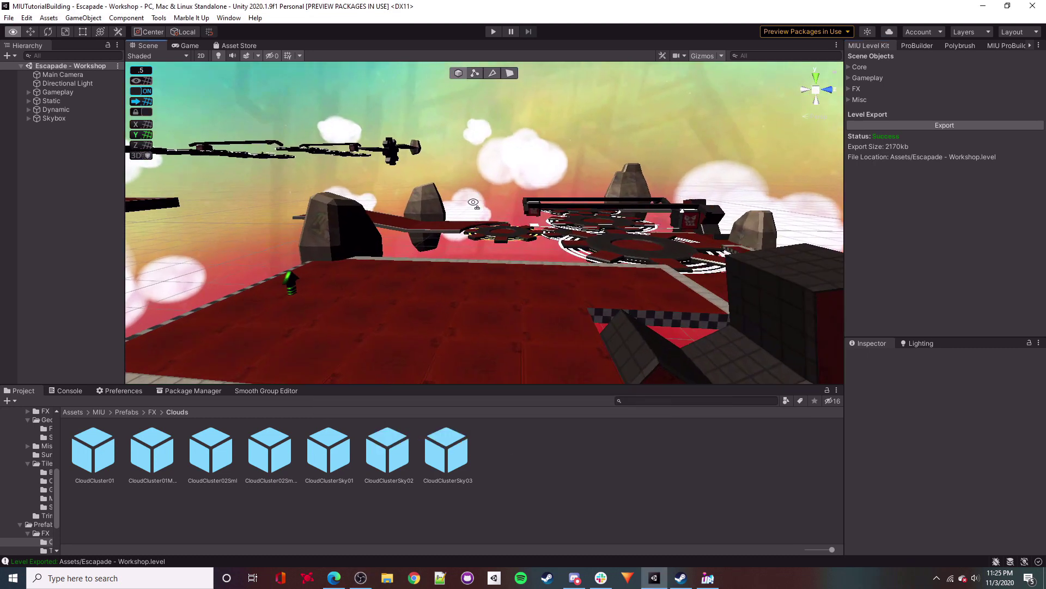
Add a Trophy pickup from the level kit's Gameplay pickups over the red tiled platform.
left_click_drag(475, 243, 741, 192, "alt")
left_click(849, 67)
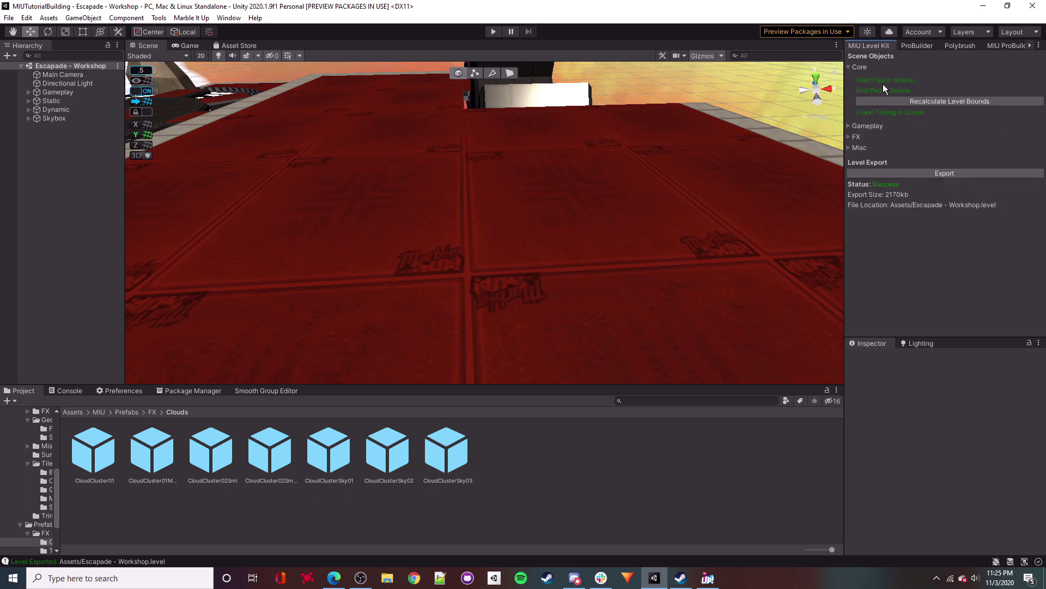
left_click(848, 126)
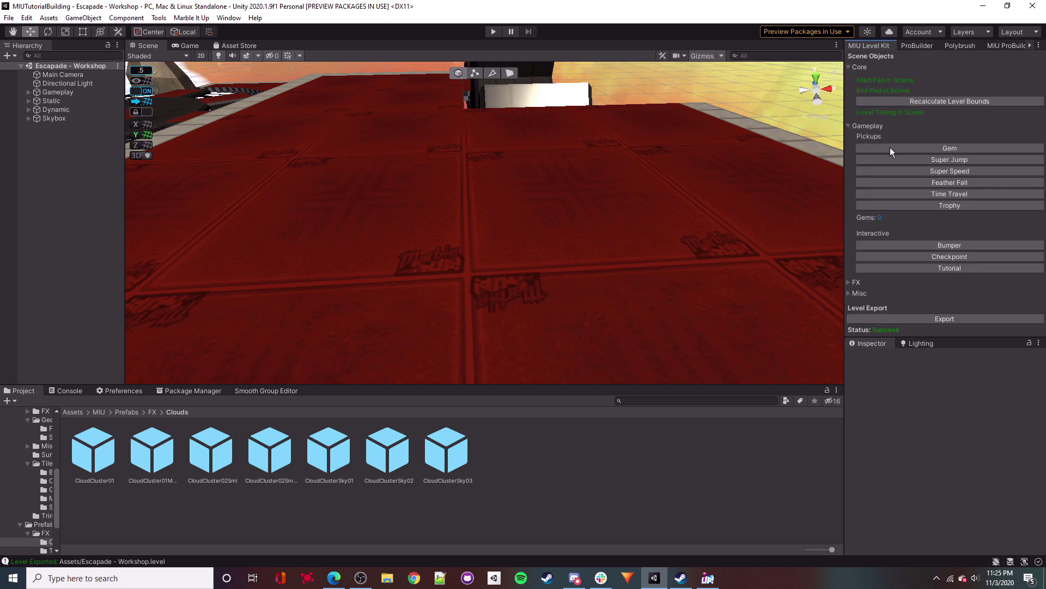
left_click(963, 205)
left_click_drag(627, 169, 563, 210, "alt")
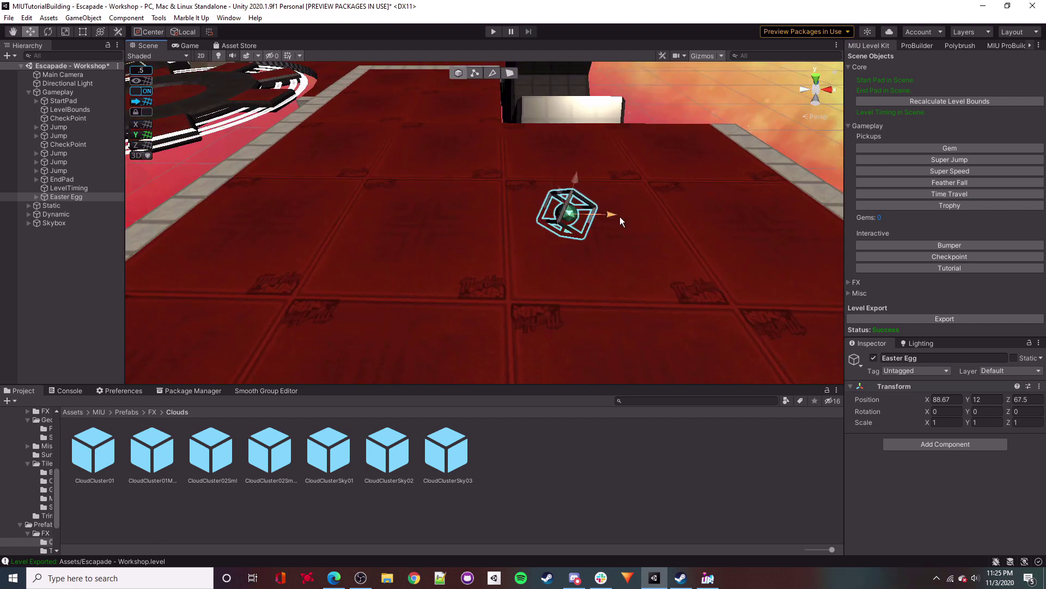
Hide the trophy beneath the red platform beside the upright gear, at about X 89, Y 10, Z 62.
left_click_drag(640, 229, 251, 204, "alt")
mouse_move(570, 223)
left_mouse_down()
mouse_move(528, 228)
mouse_move(567, 239)
left_mouse_up()
scroll(567, 239, "down", 6)
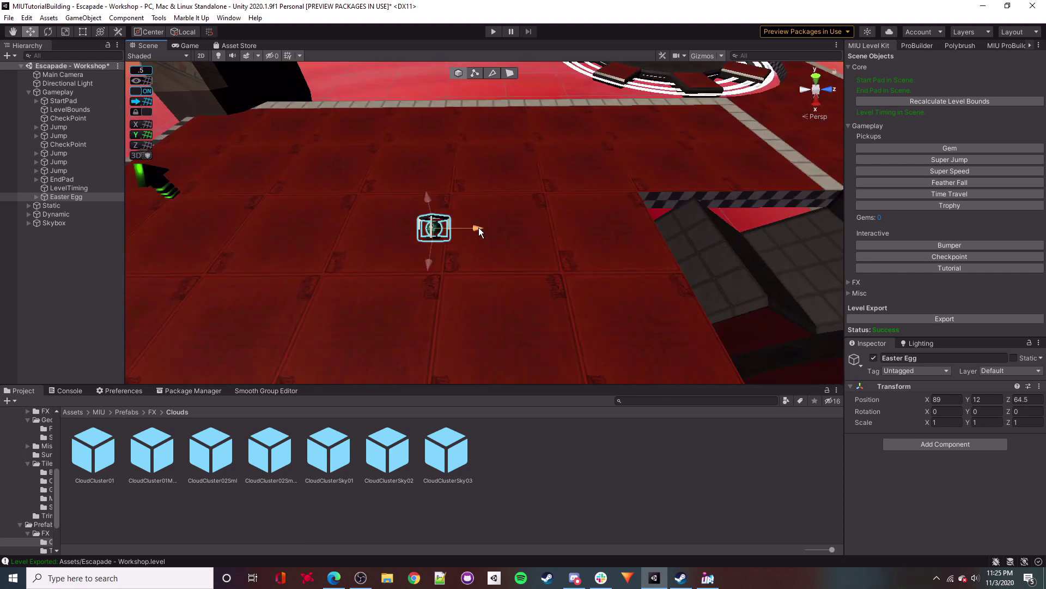
left_click_drag(501, 235, 478, 177, "alt")
mouse_move(519, 229)
right_mouse_down()
mouse_move(491, 241)
mouse_move(505, 252)
mouse_move(577, 207)
mouse_move(596, 253)
mouse_move(535, 242)
right_mouse_up()
key("w")
key("s")
key("s")
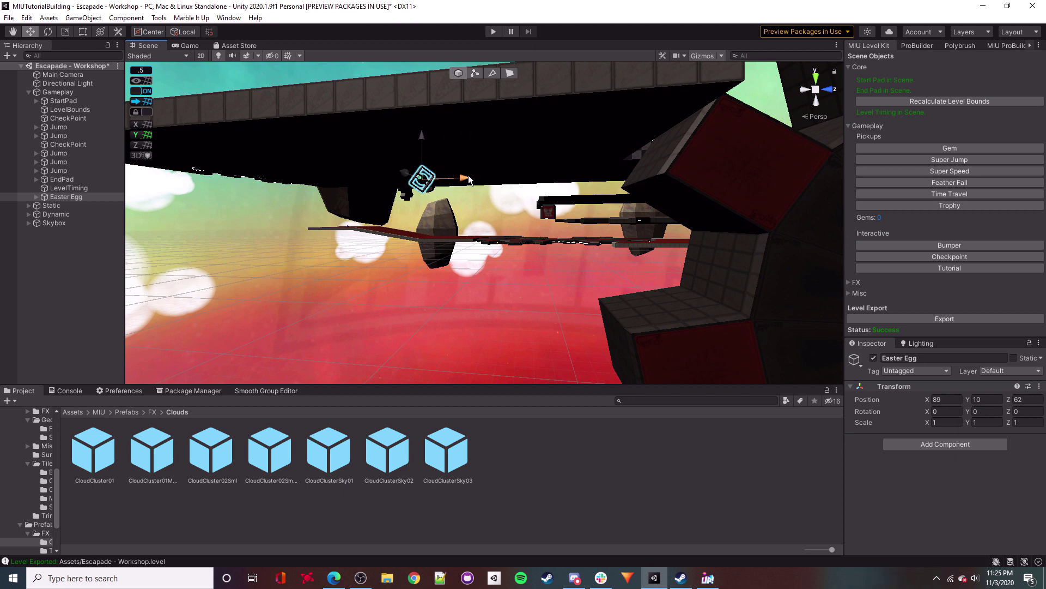
right_click_drag(469, 180, 547, 246)
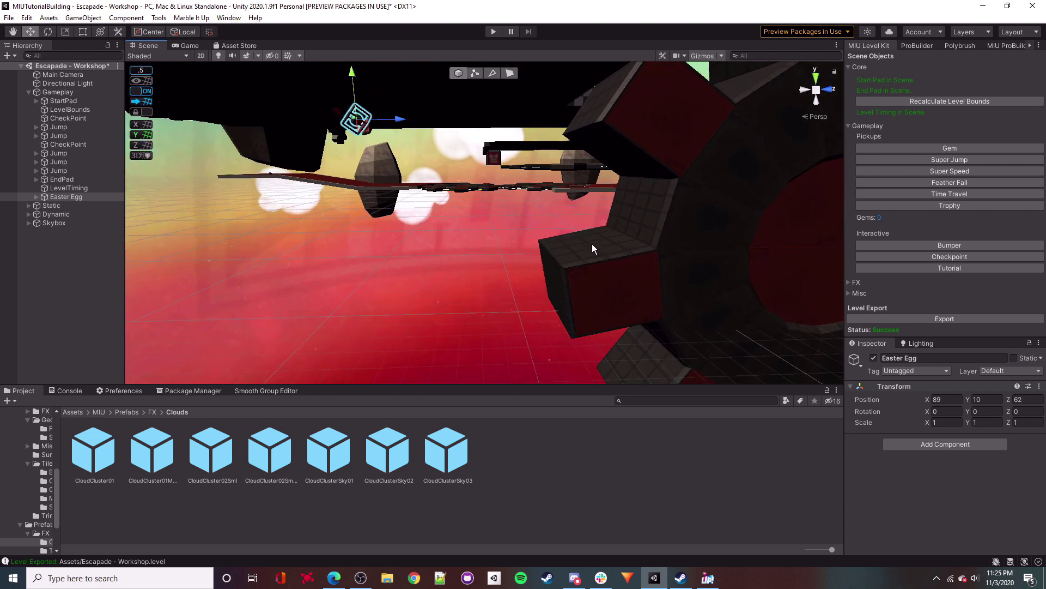
right_click_drag(460, 245, 495, 275)
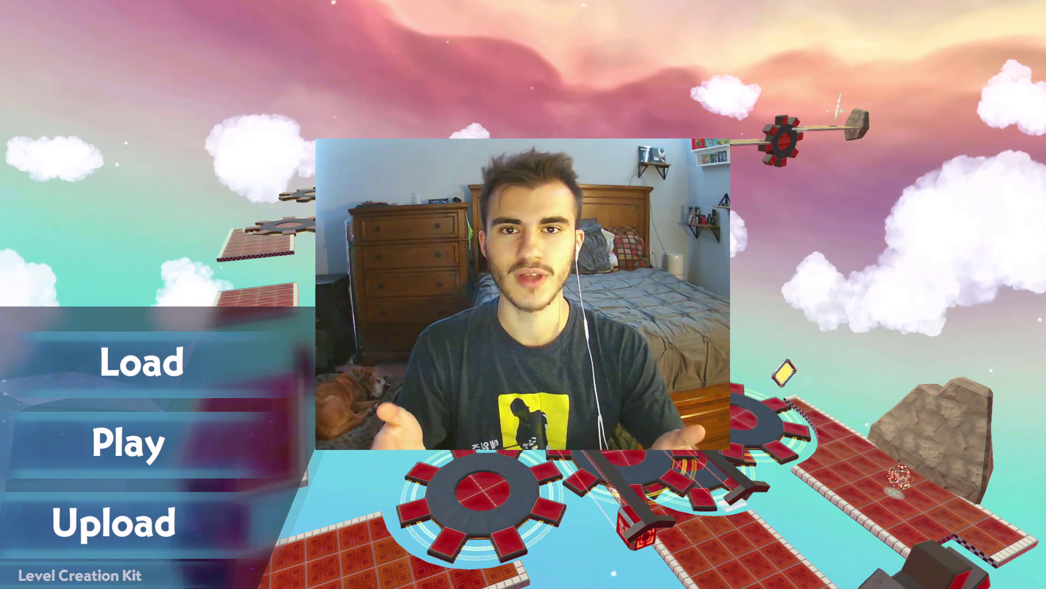
In Marble It Up!, prepare the Escapade - Workshop level for upload and start uploading it.
left_click(138, 523)
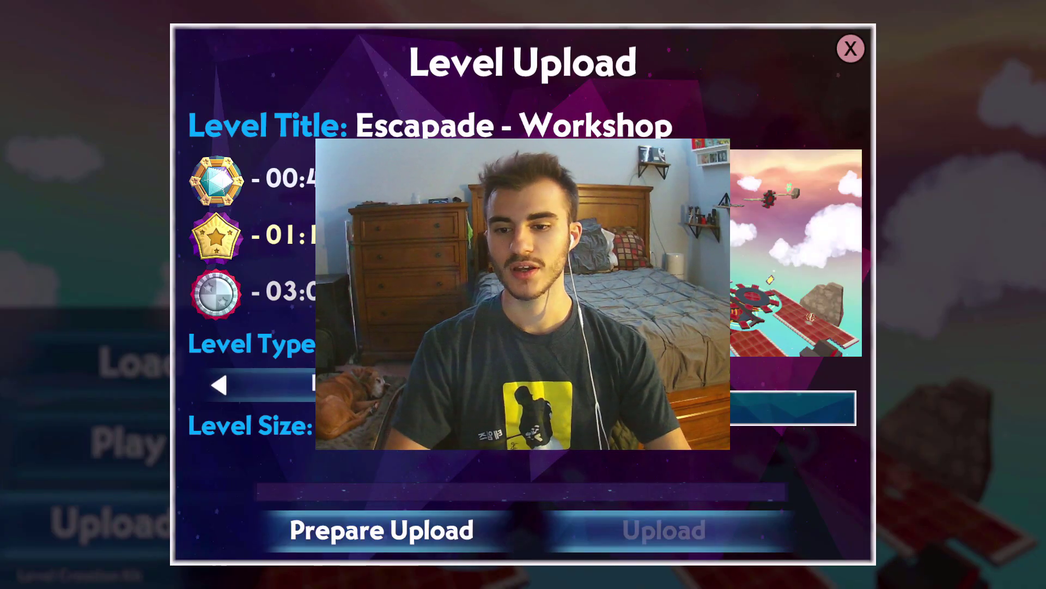
left_click(365, 536)
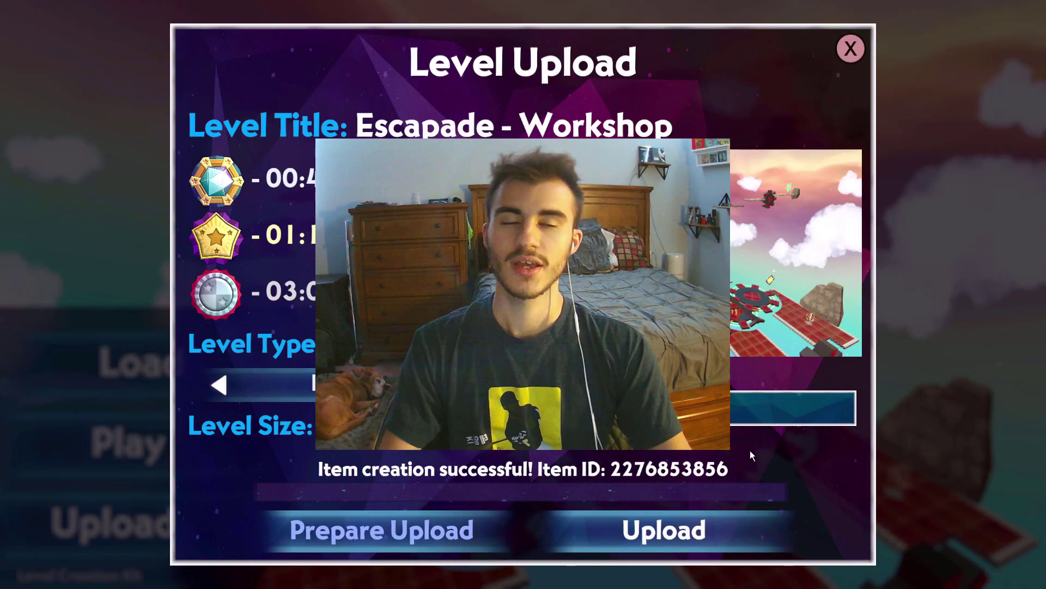
left_click(673, 531)
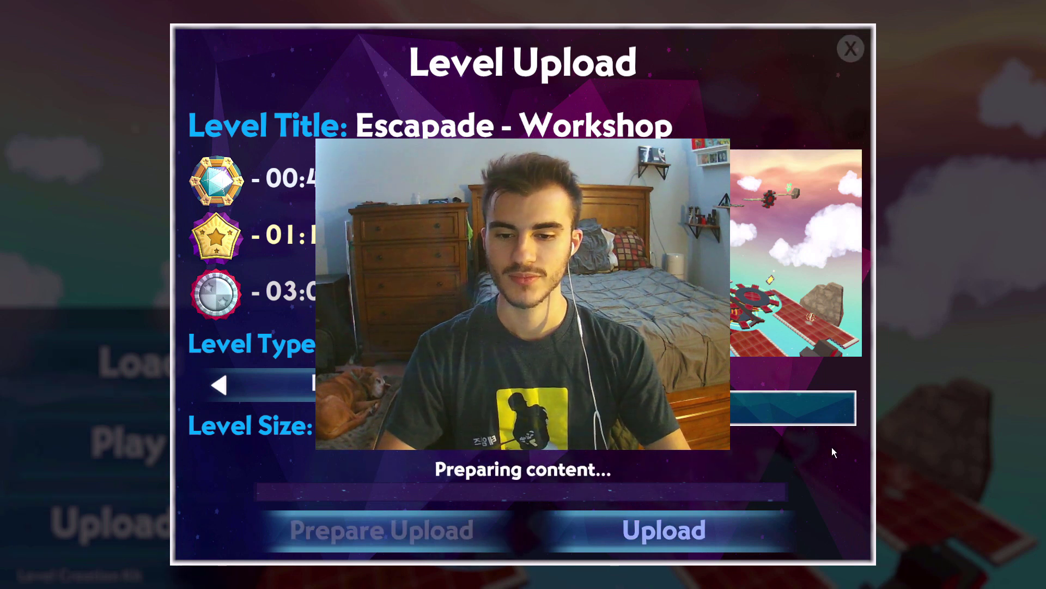